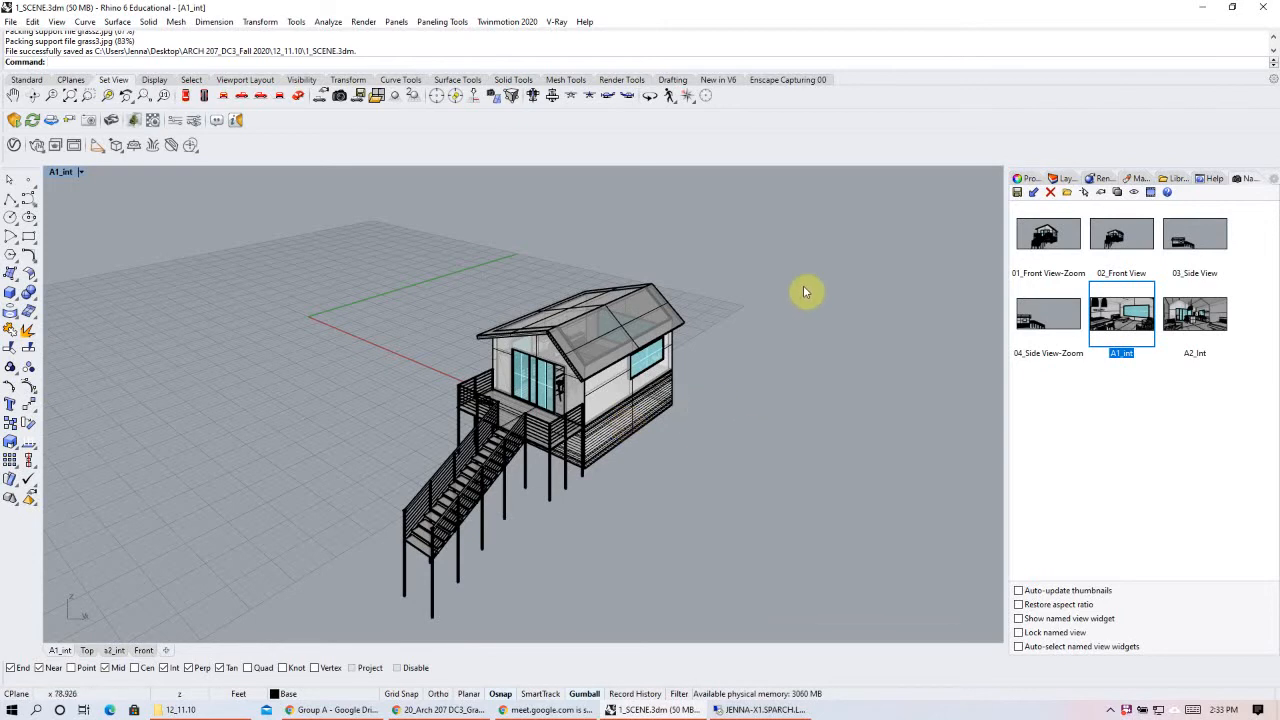
pyautogui.scroll(4, 583, 356)
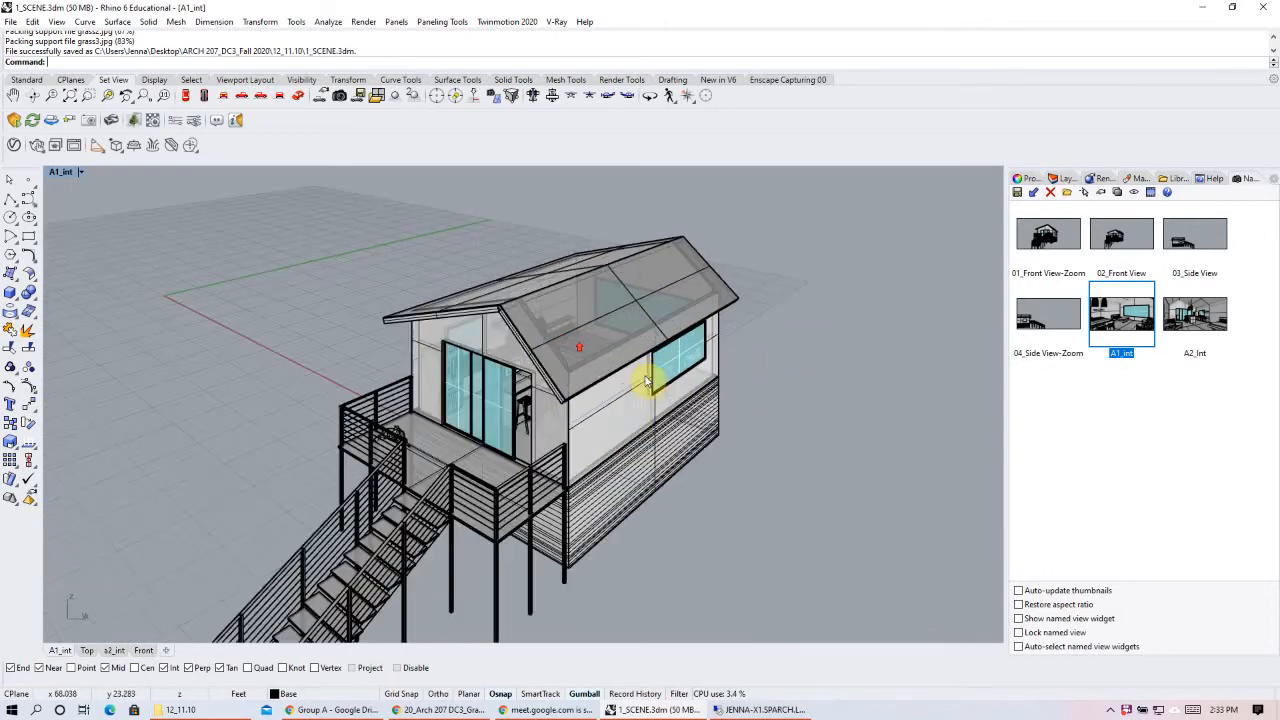
pyautogui.moveTo(549, 479); pyautogui.dragTo(600, 494, button='right')
pyautogui.moveTo(509, 523); pyautogui.dragTo(597, 515, button='right')
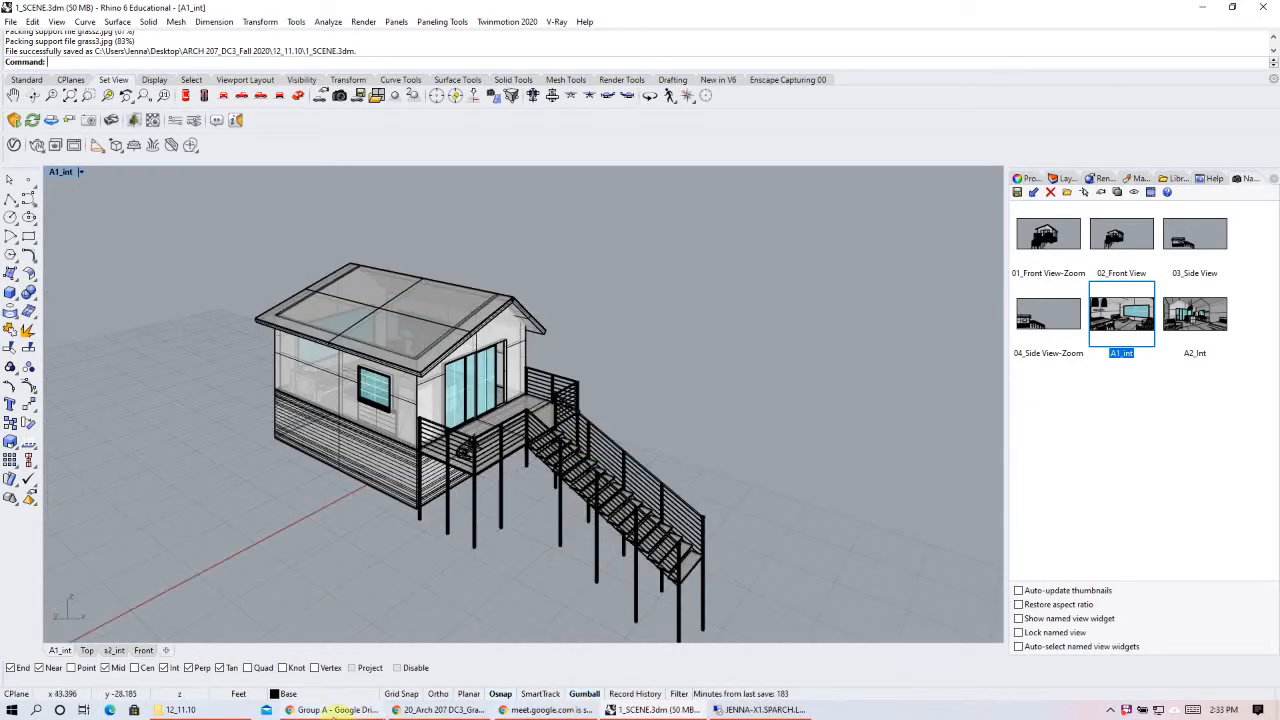
# - Switch to the Photos app and bring up the Exterior.png render from the 12_11.10 folder
pyautogui.click(193, 710)
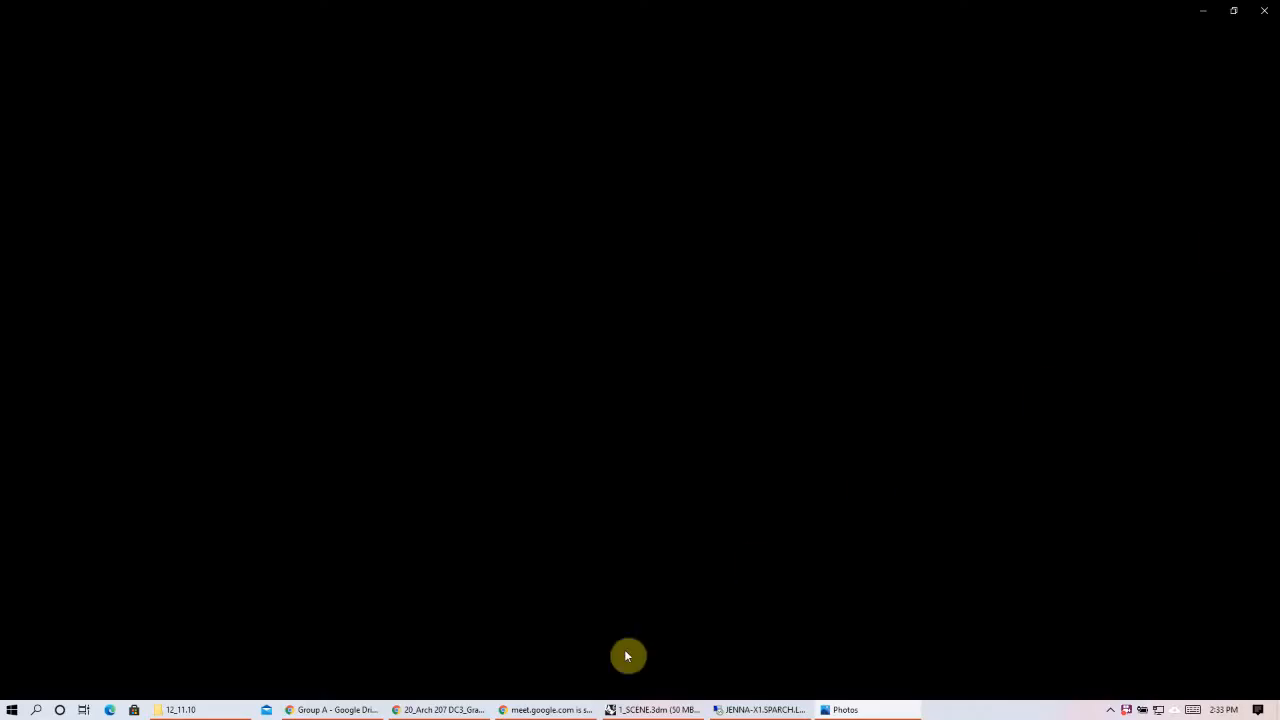
pyautogui.click(845, 710)
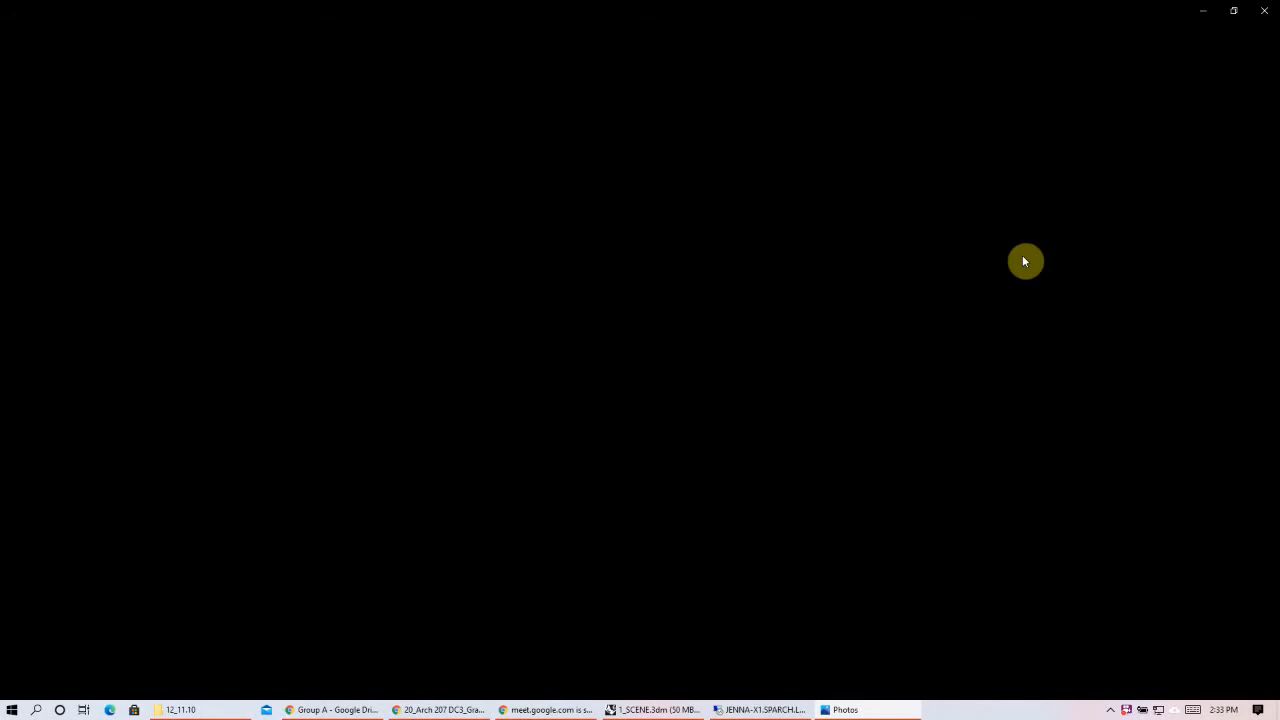
pyautogui.click(673, 711)
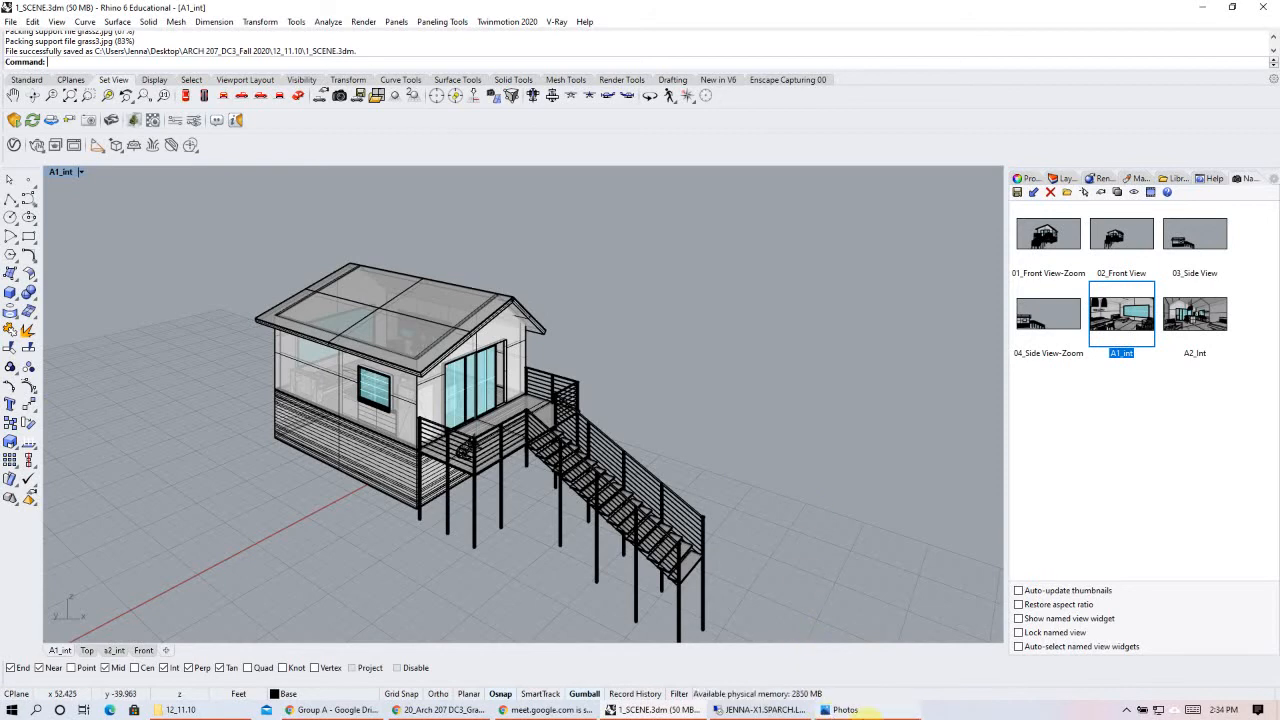
pyautogui.click(868, 712)
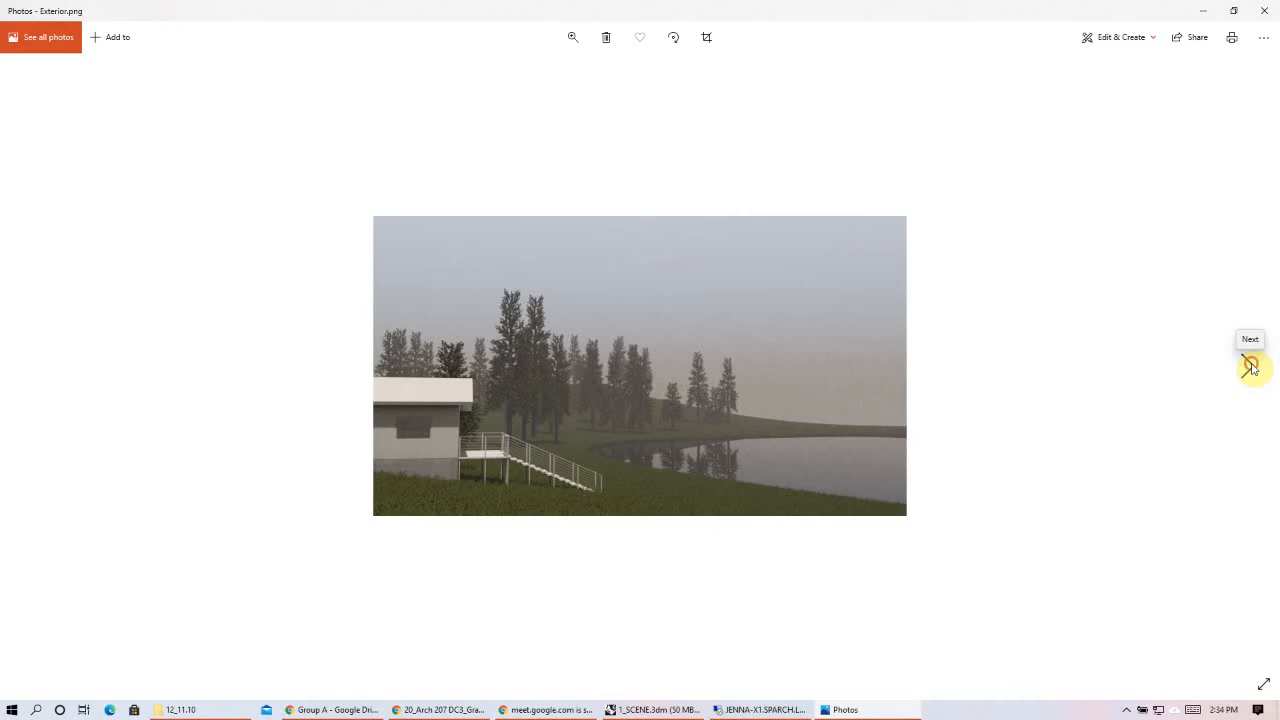
# - Compare the Exterior.png and Exterior2.png renders with their Enscape versions, ending on Exterior2_Enscape.png
pyautogui.click(1250, 366)
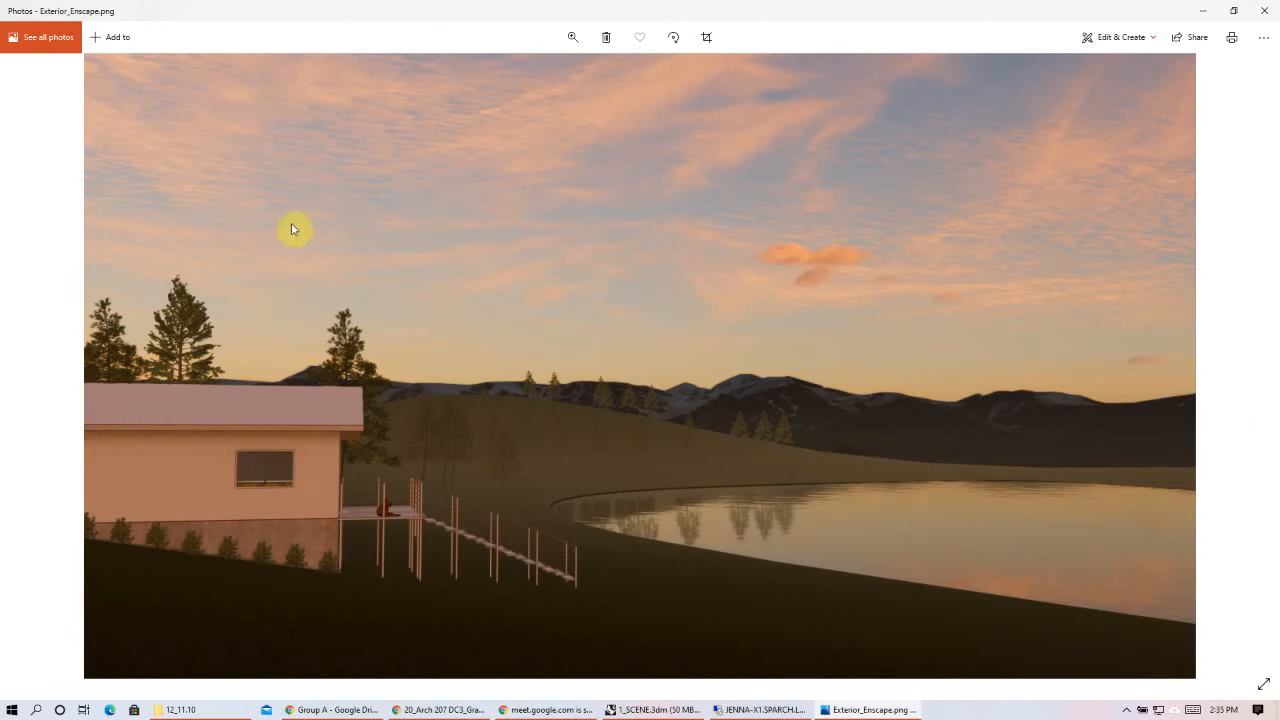
pyautogui.click(31, 362)
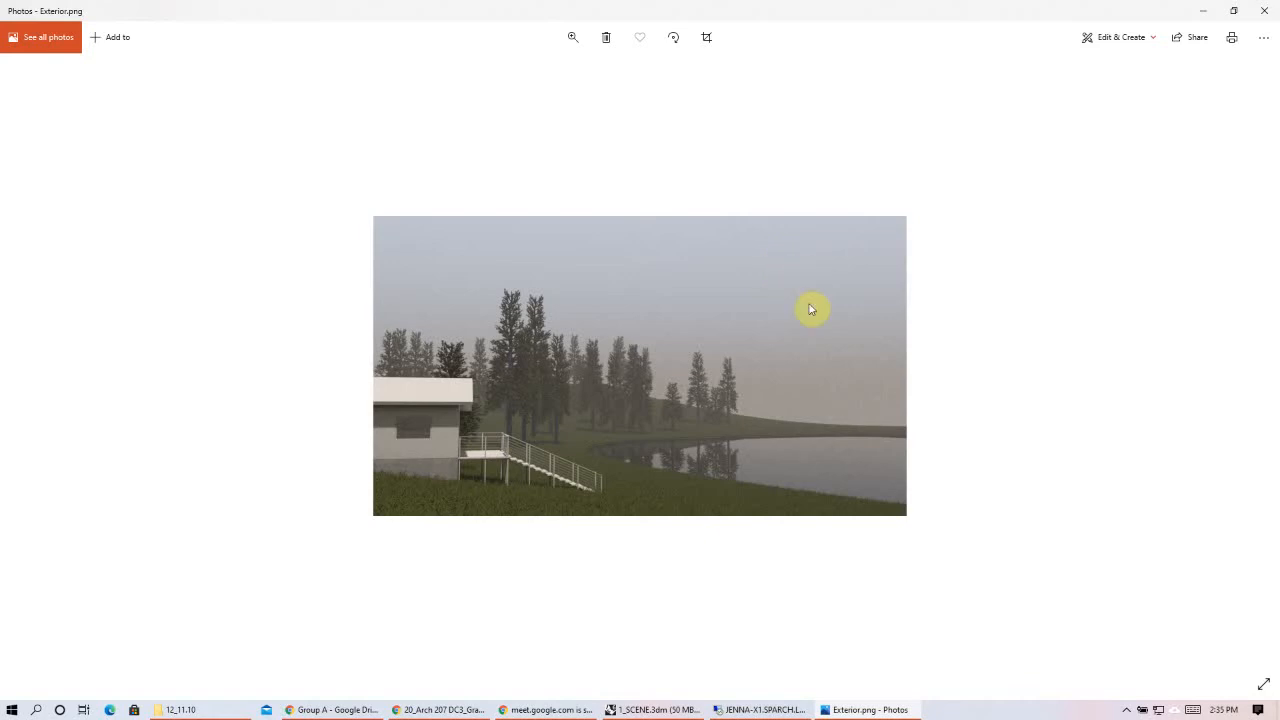
pyautogui.click(1248, 378)
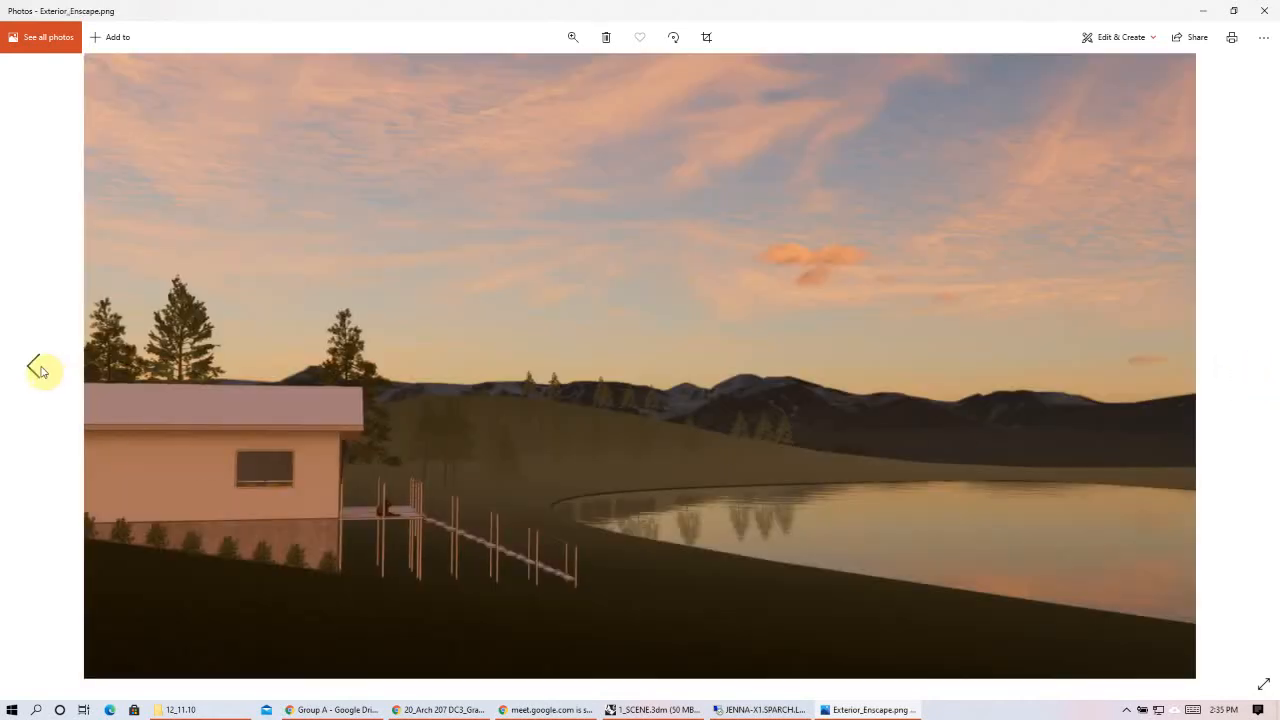
pyautogui.click(41, 370)
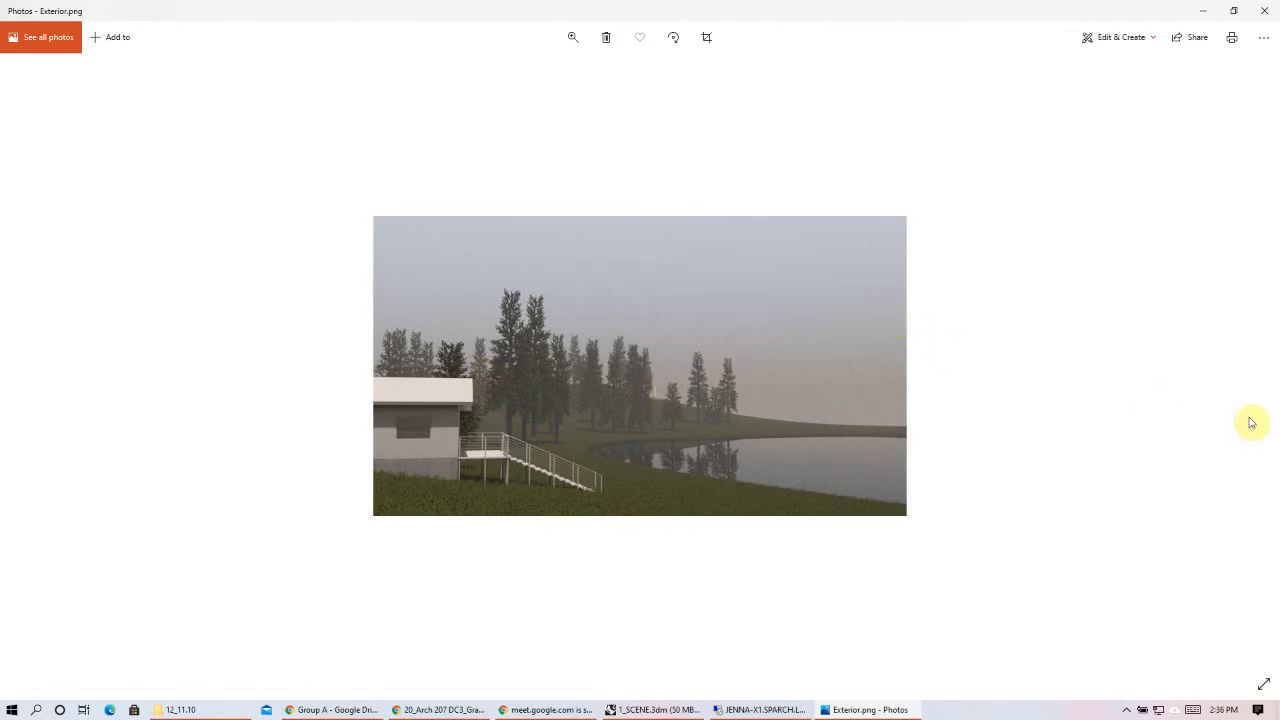
pyautogui.click(1247, 368)
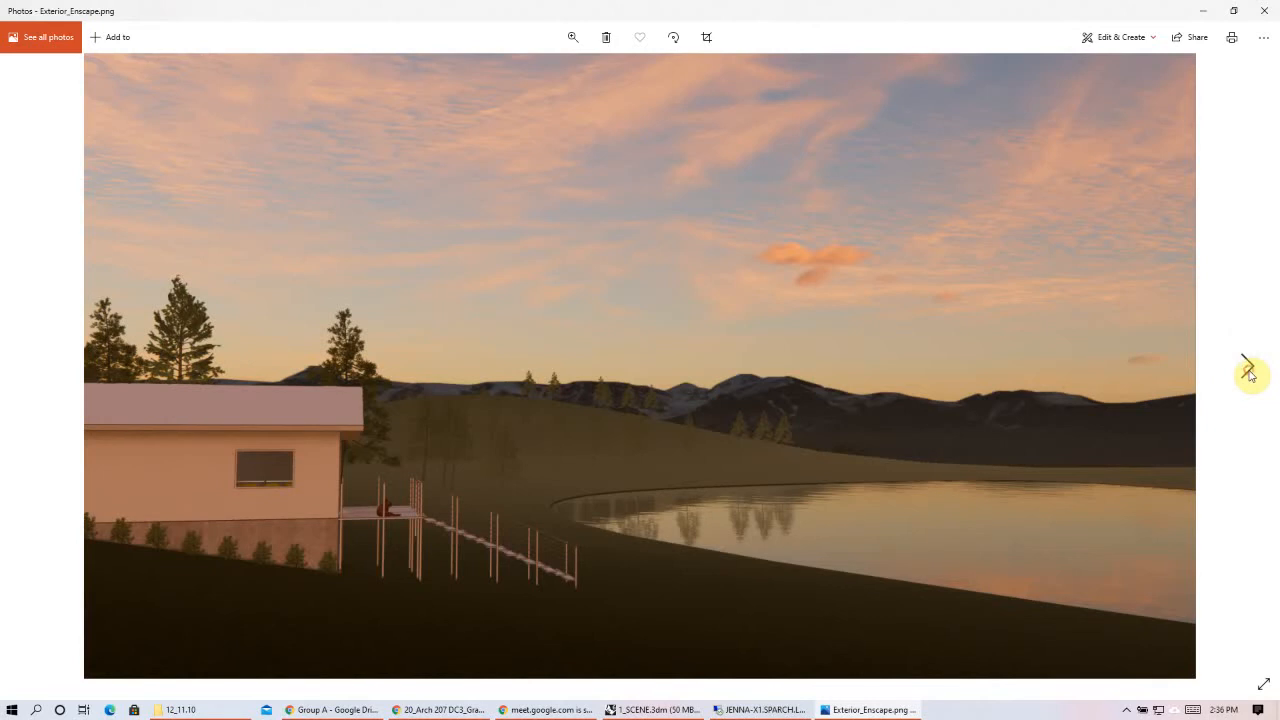
pyautogui.click(1248, 370)
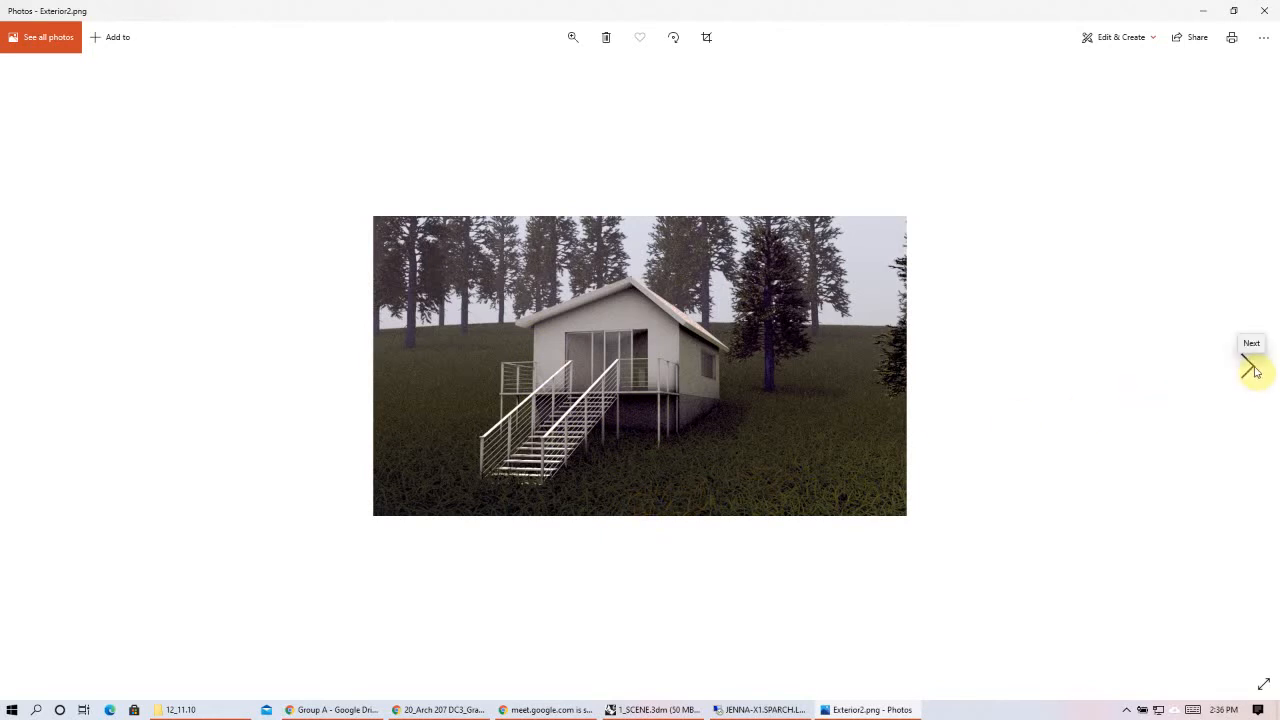
pyautogui.click(1250, 368)
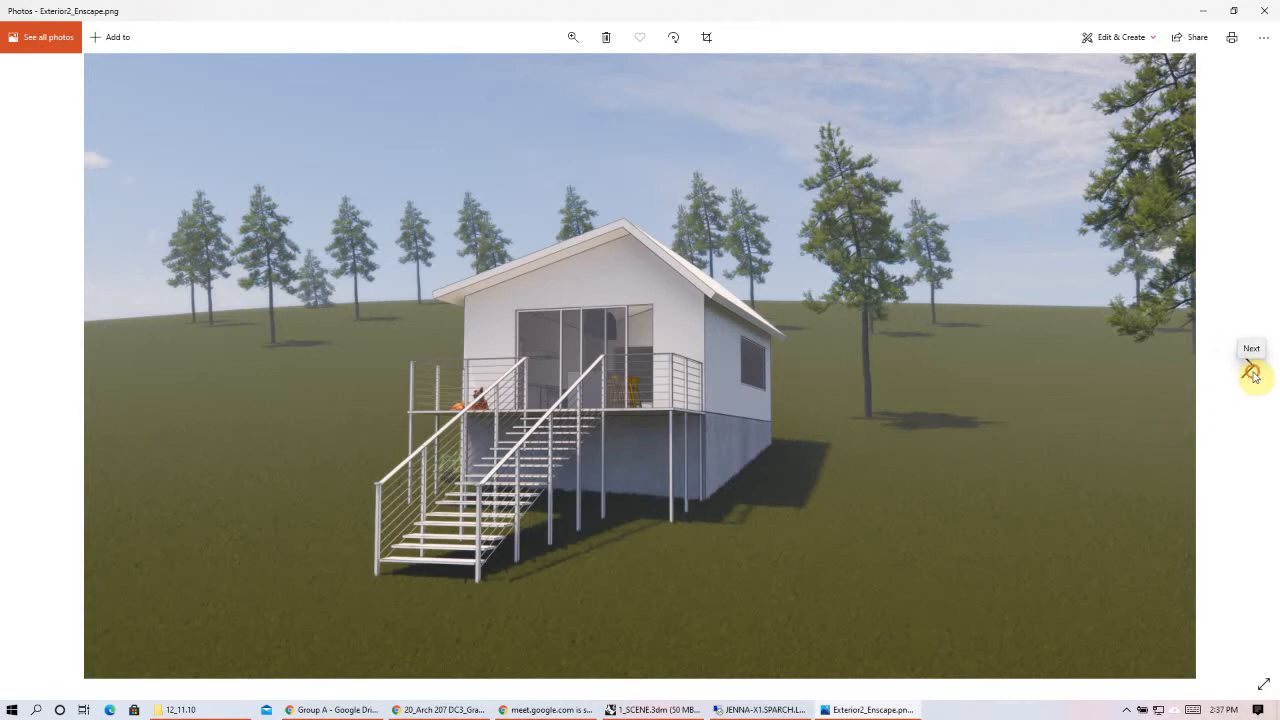
# - Compare the empty-room render Interior.png with Interior_Enscape.png, checking the lighting and the window views
pyautogui.click(1252, 374)
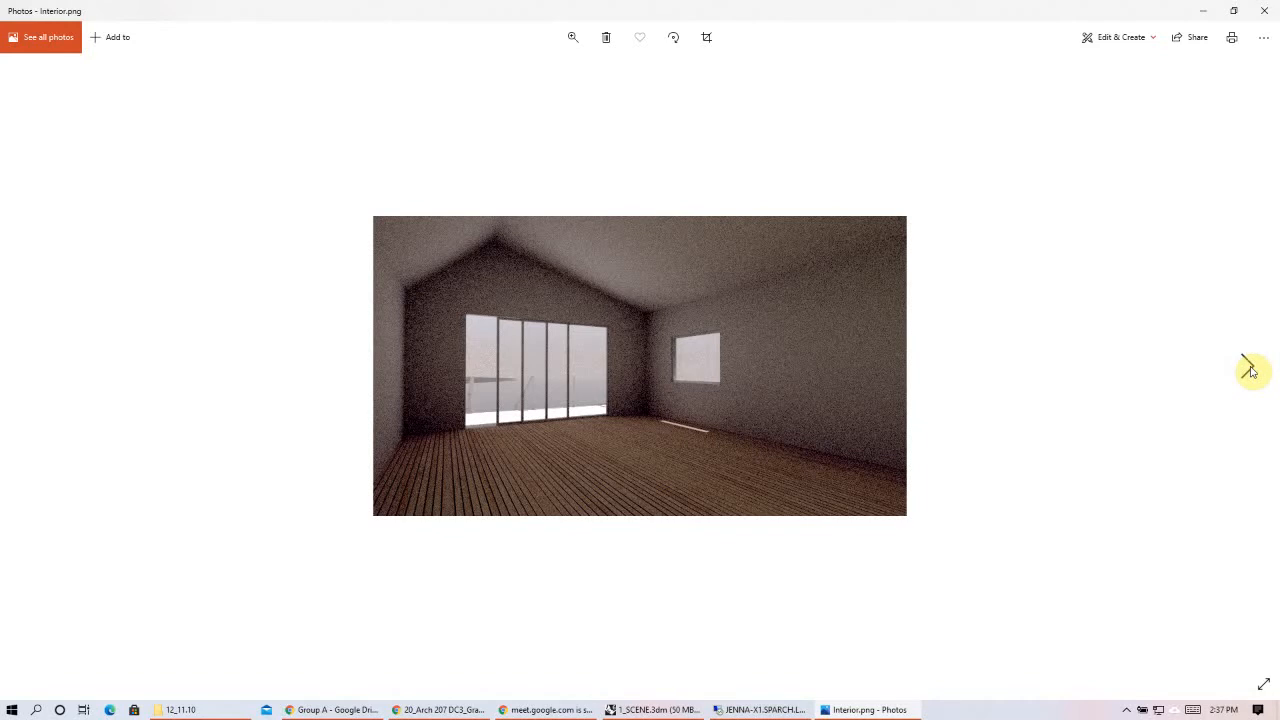
pyautogui.click(1249, 369)
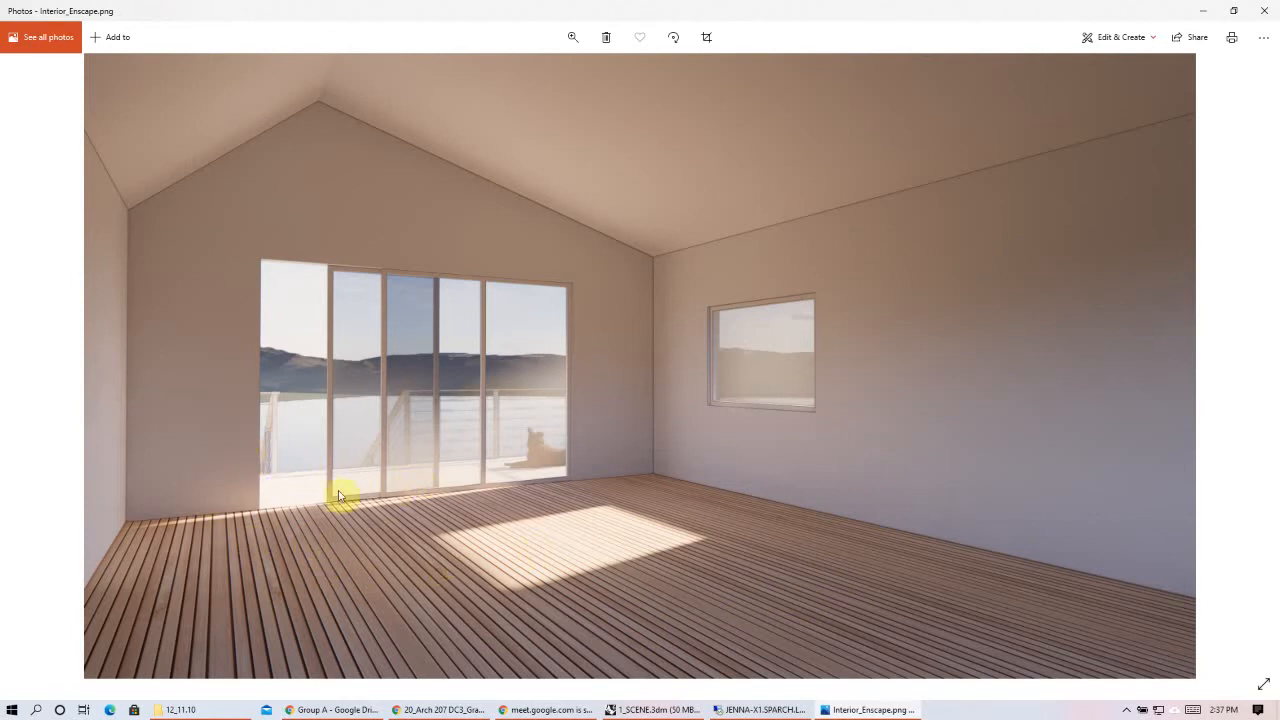
pyautogui.click(35, 372)
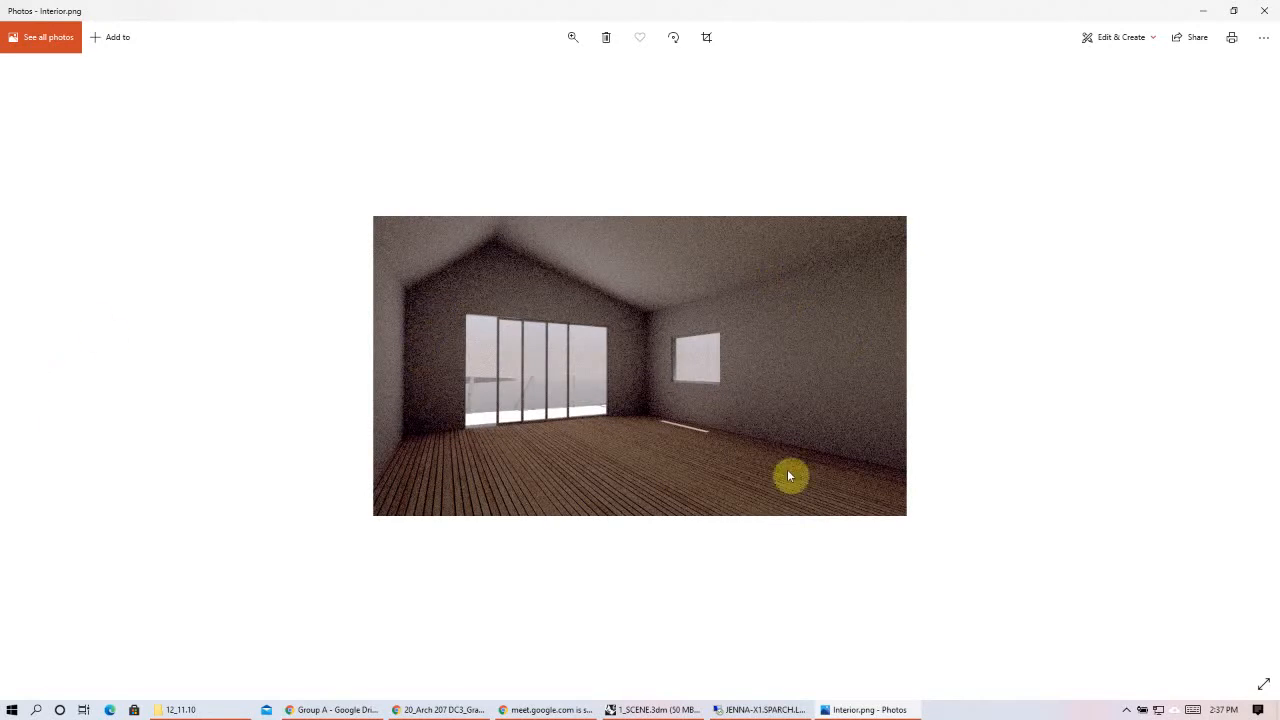
pyautogui.click(1250, 370)
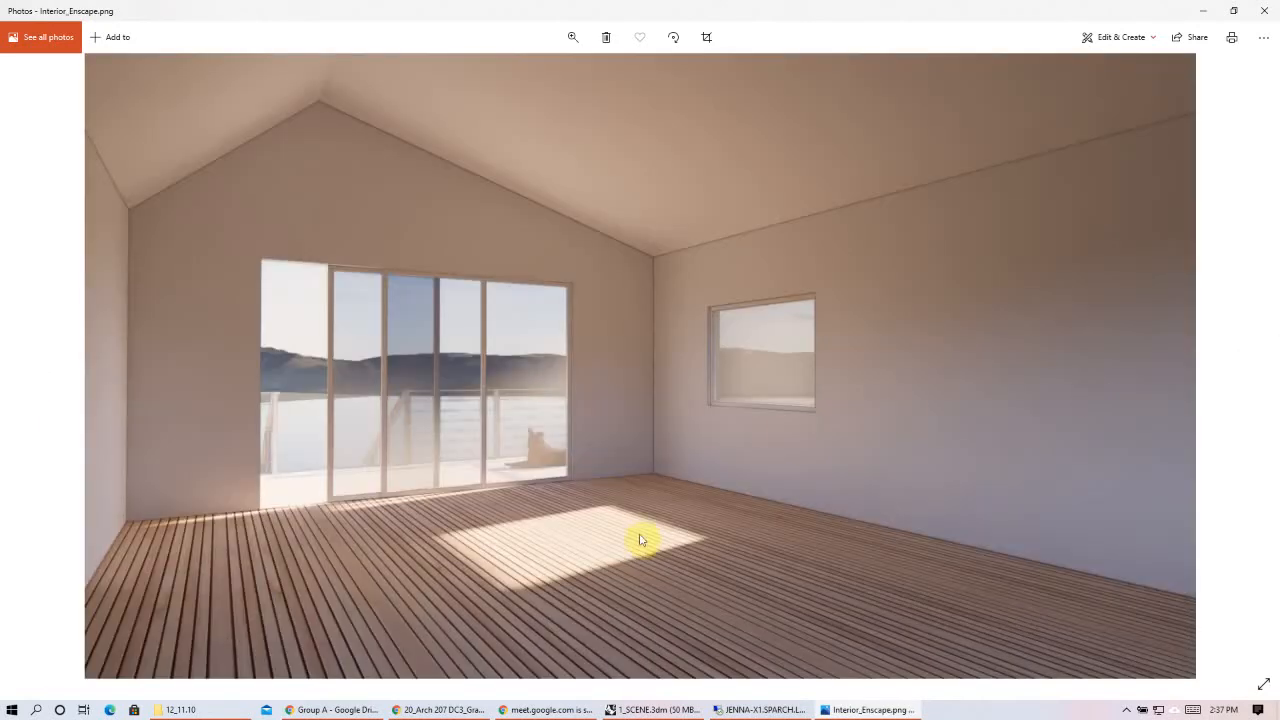
pyautogui.moveTo(1231, 409)
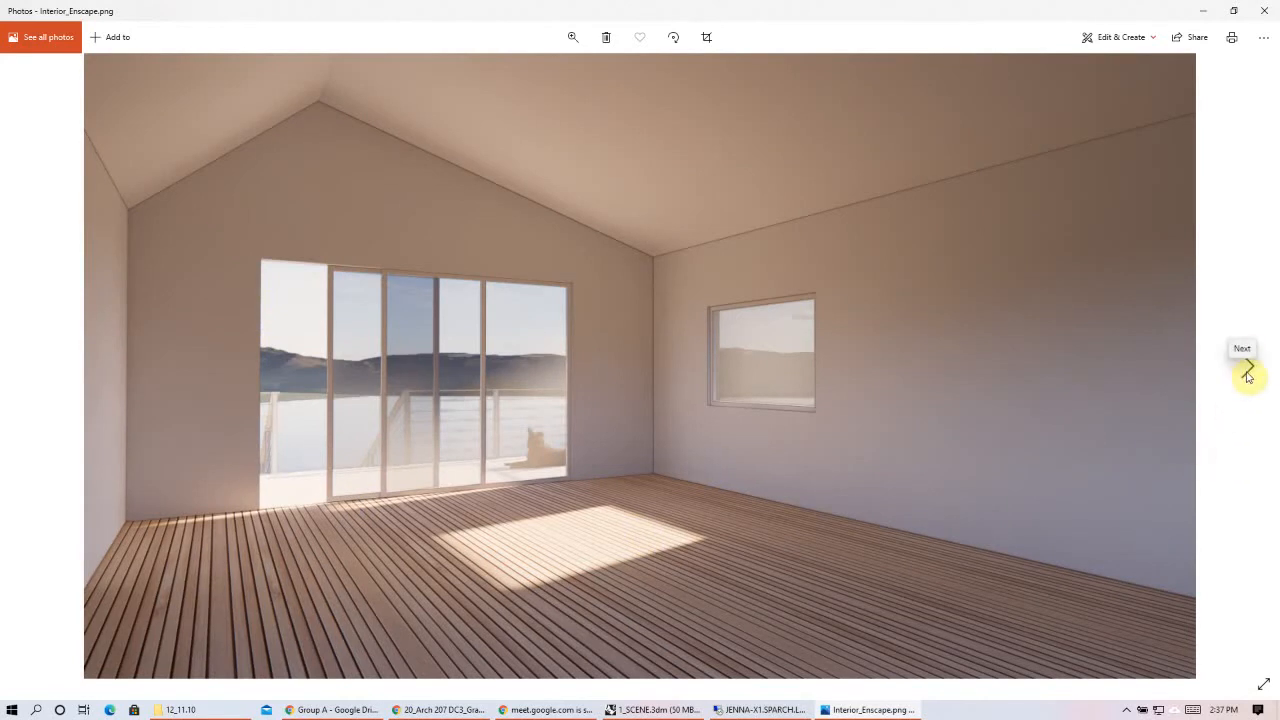
# - Compare the furnished-room render Interior_Furnished.png with Interior_Furnished_Enscape.png
pyautogui.click(1248, 370)
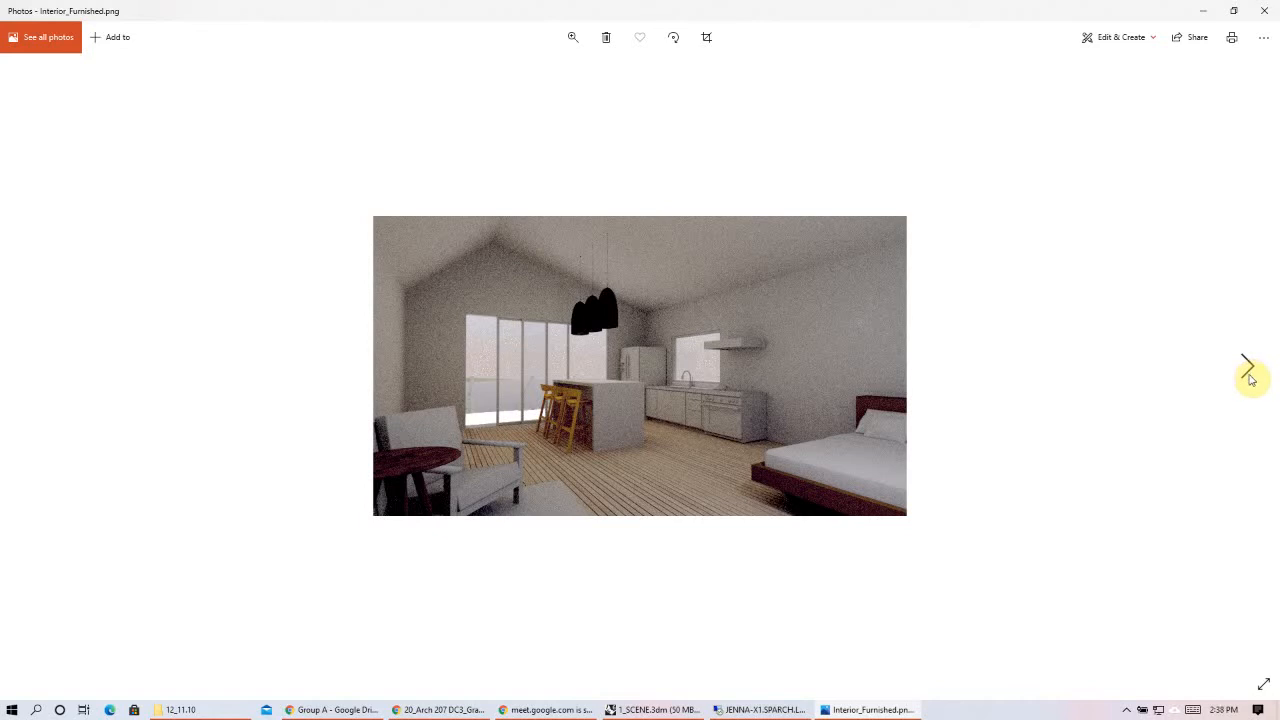
pyautogui.click(1248, 370)
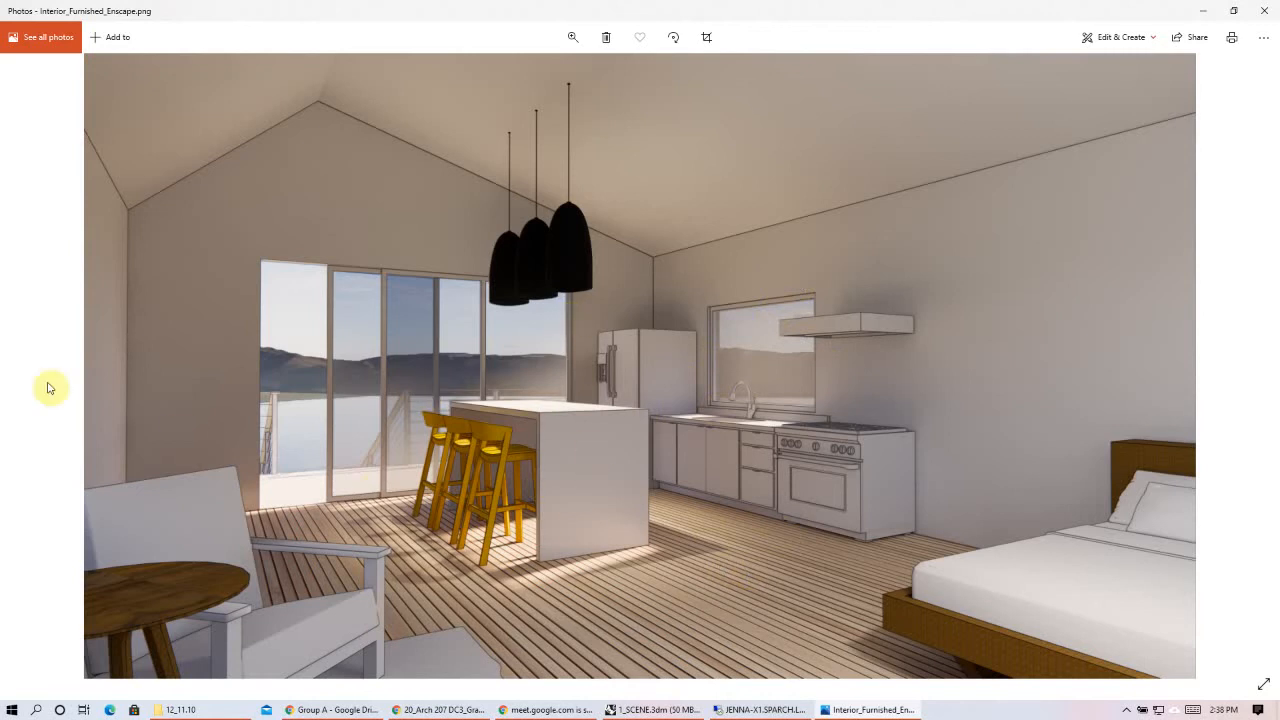
pyautogui.click(38, 376)
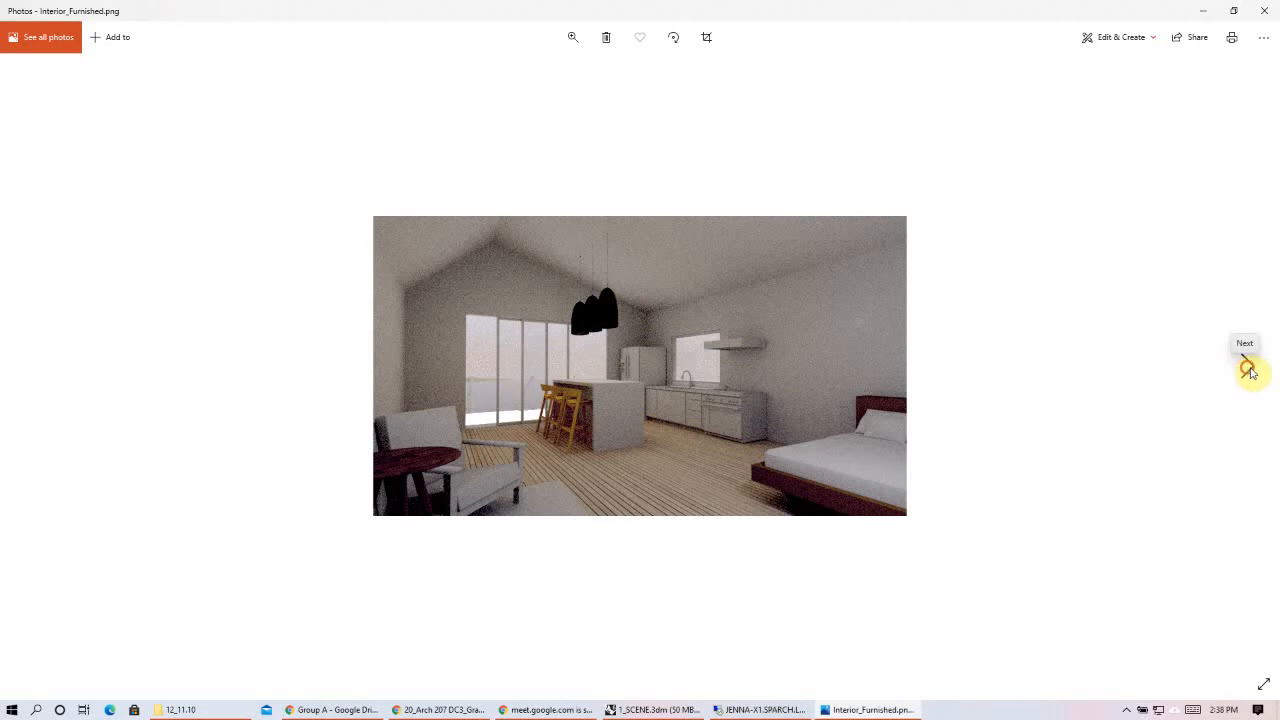
pyautogui.click(1247, 369)
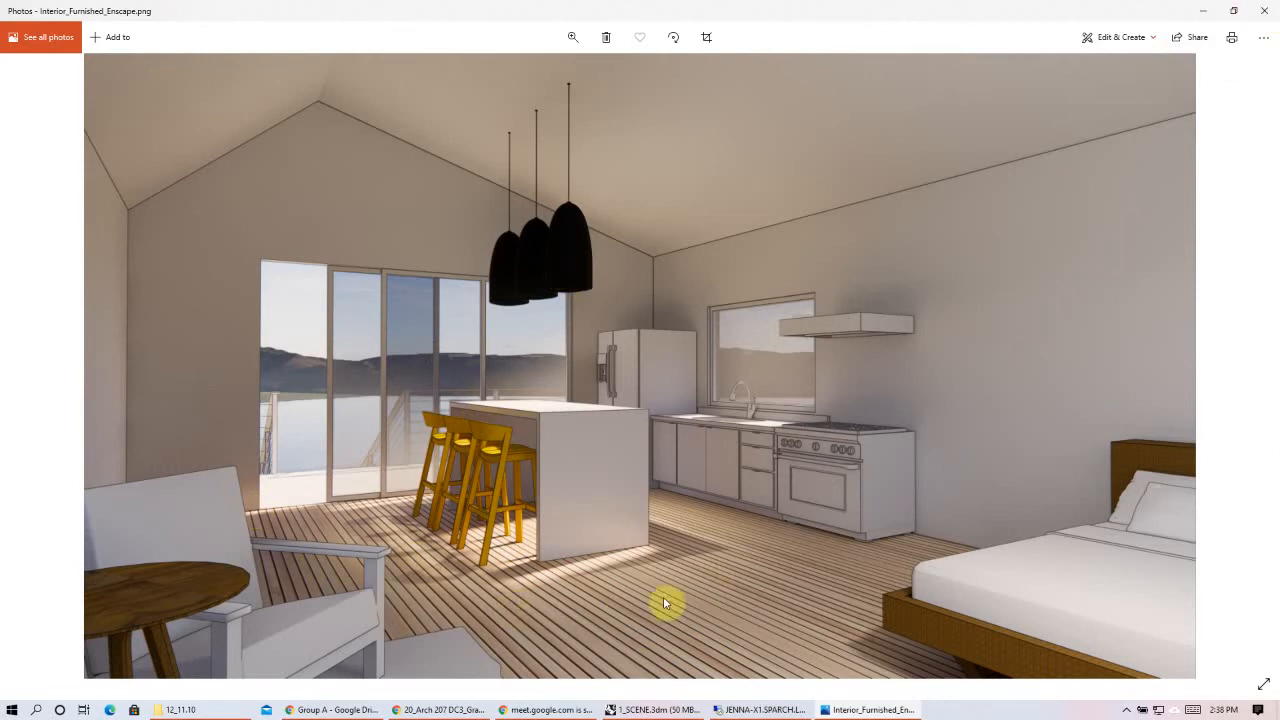
pyautogui.click(33, 367)
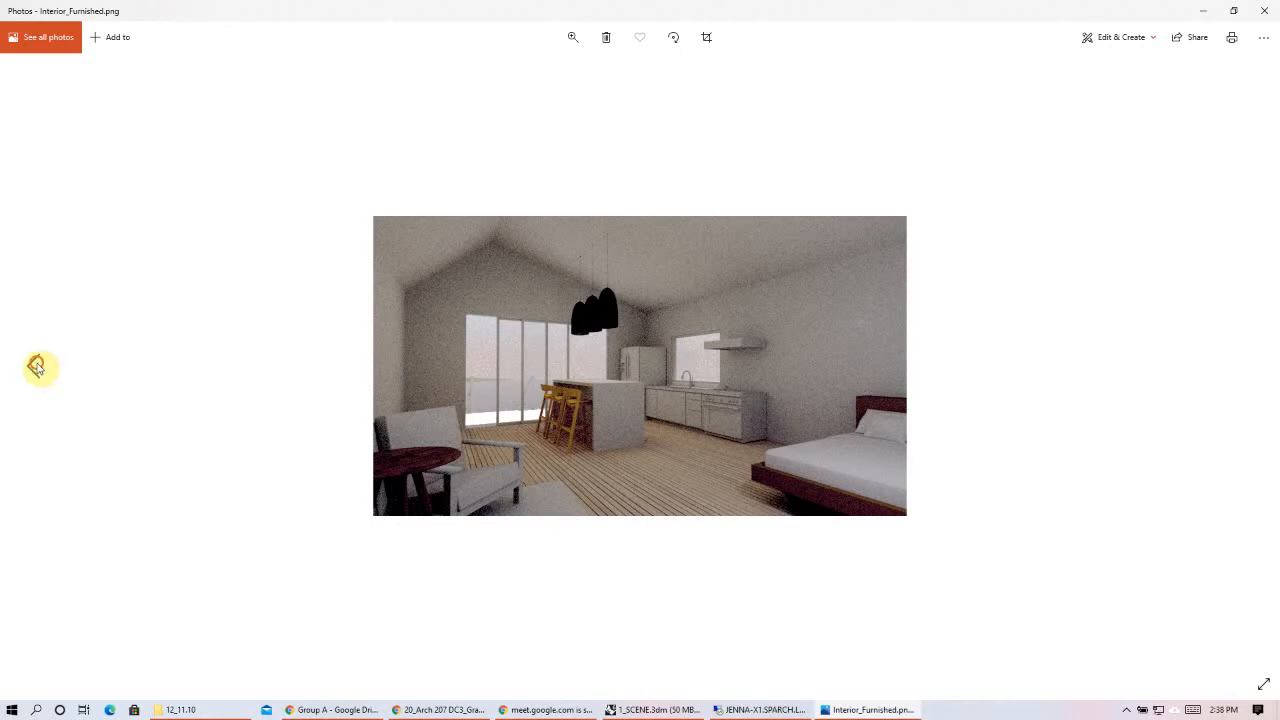
# - Go back to the empty-room renders and review Interior.png against Interior_Enscape.png once more
pyautogui.click(35, 367)
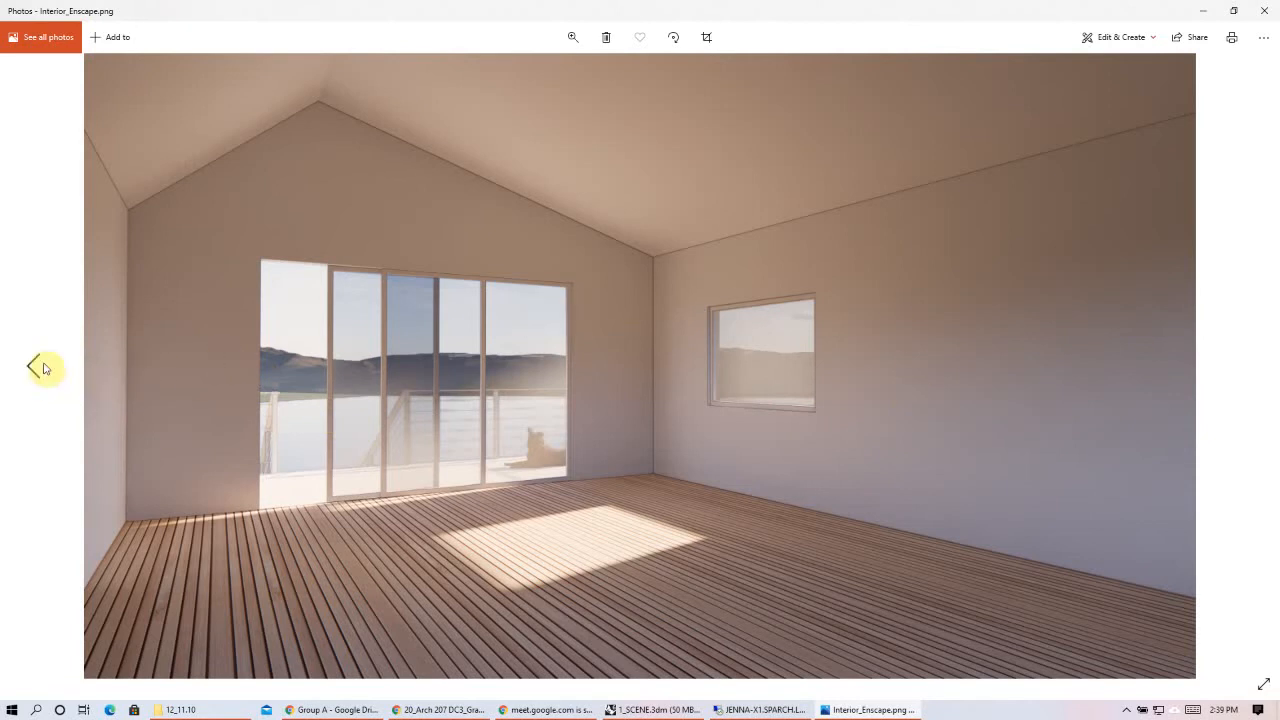
pyautogui.click(40, 367)
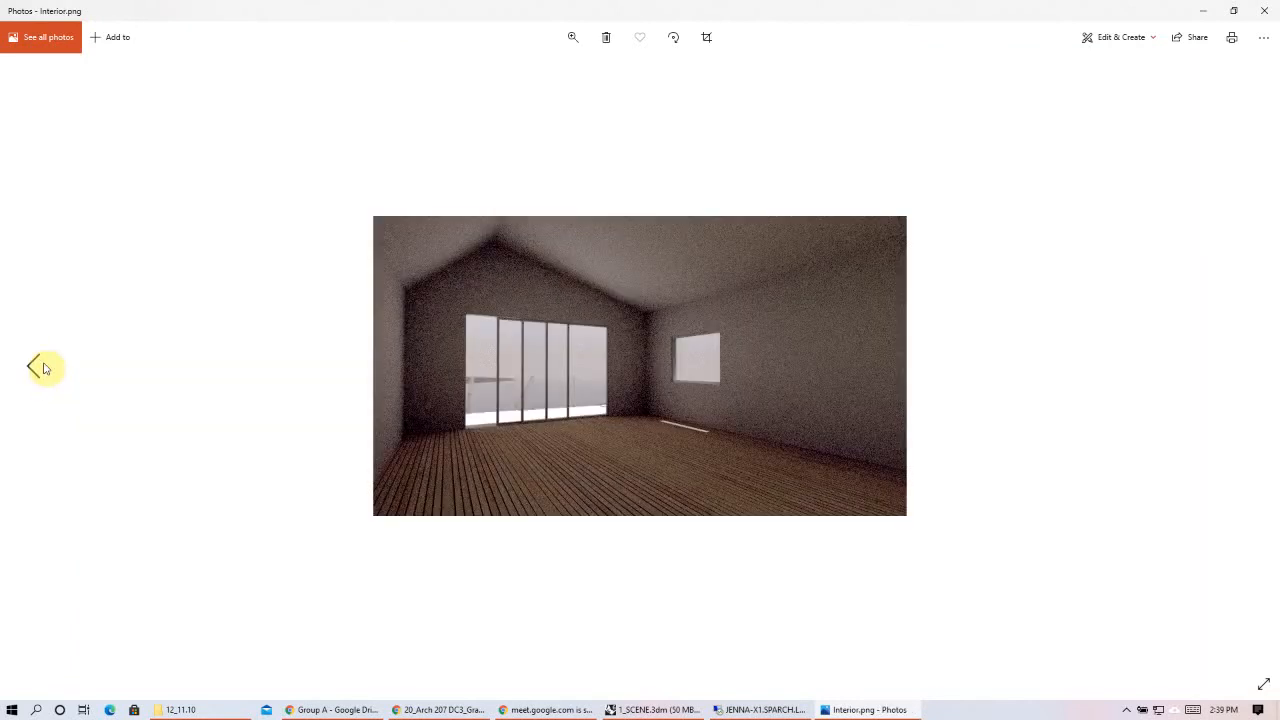
pyautogui.click(1246, 352)
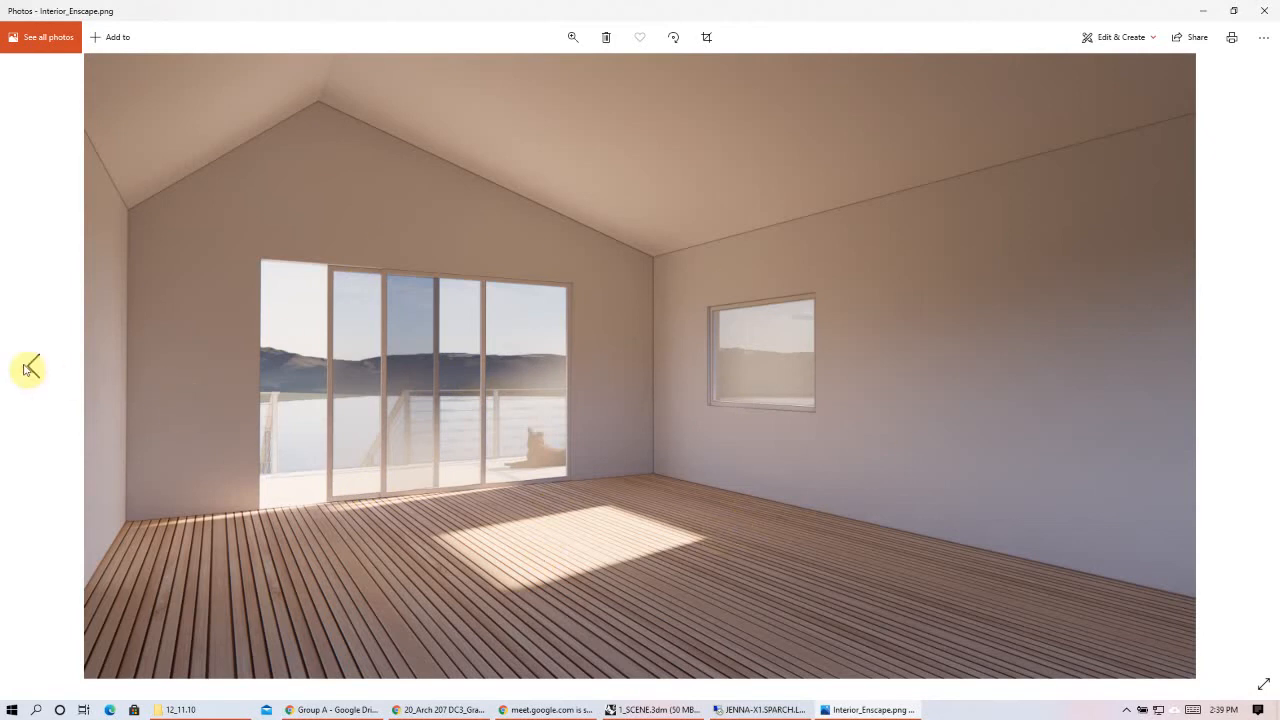
# - Review the exterior renders in reverse order back to Exterior.png, and close Photos to return to the Rhino house model
pyautogui.click(29, 368)
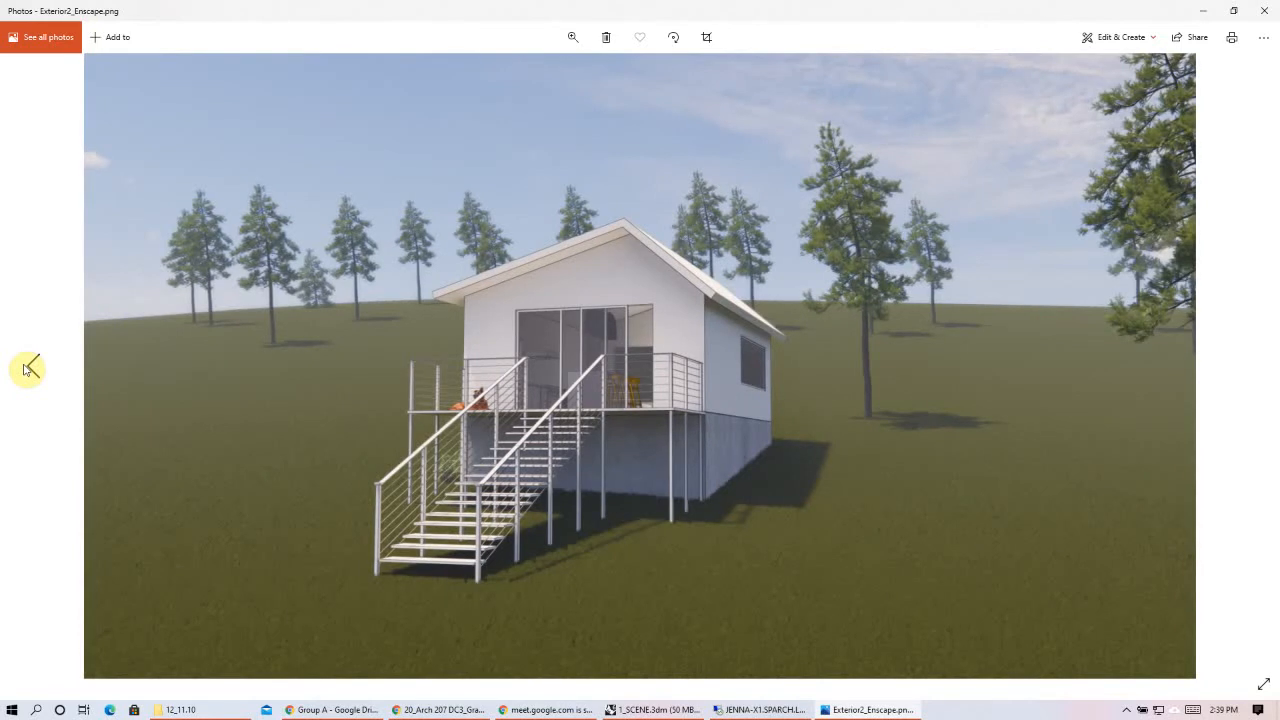
pyautogui.click(29, 368)
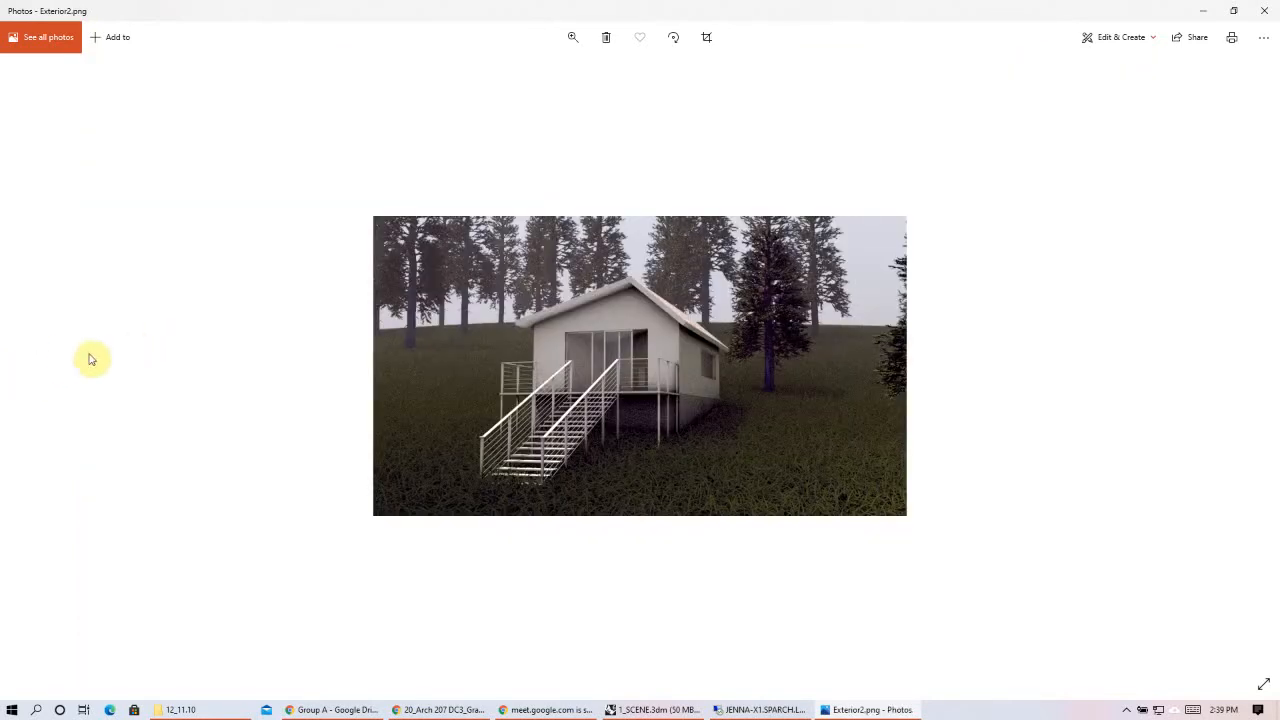
pyautogui.click(33, 358)
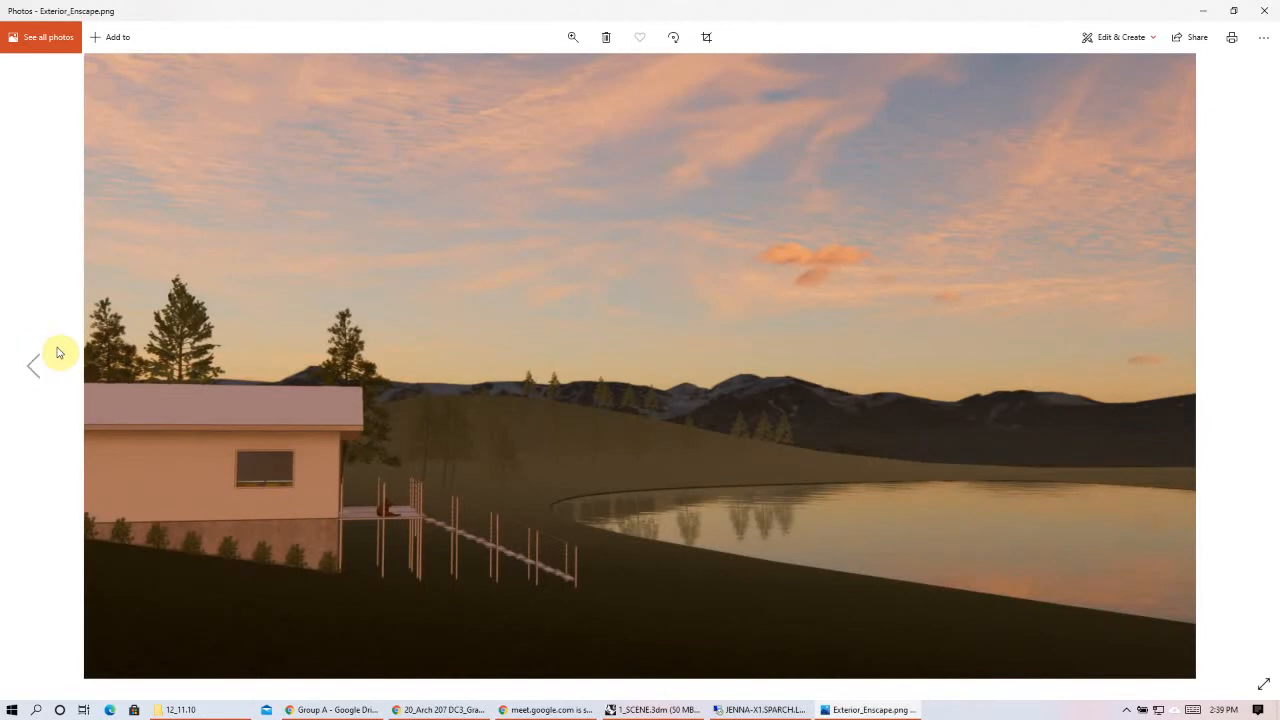
pyautogui.click(58, 352)
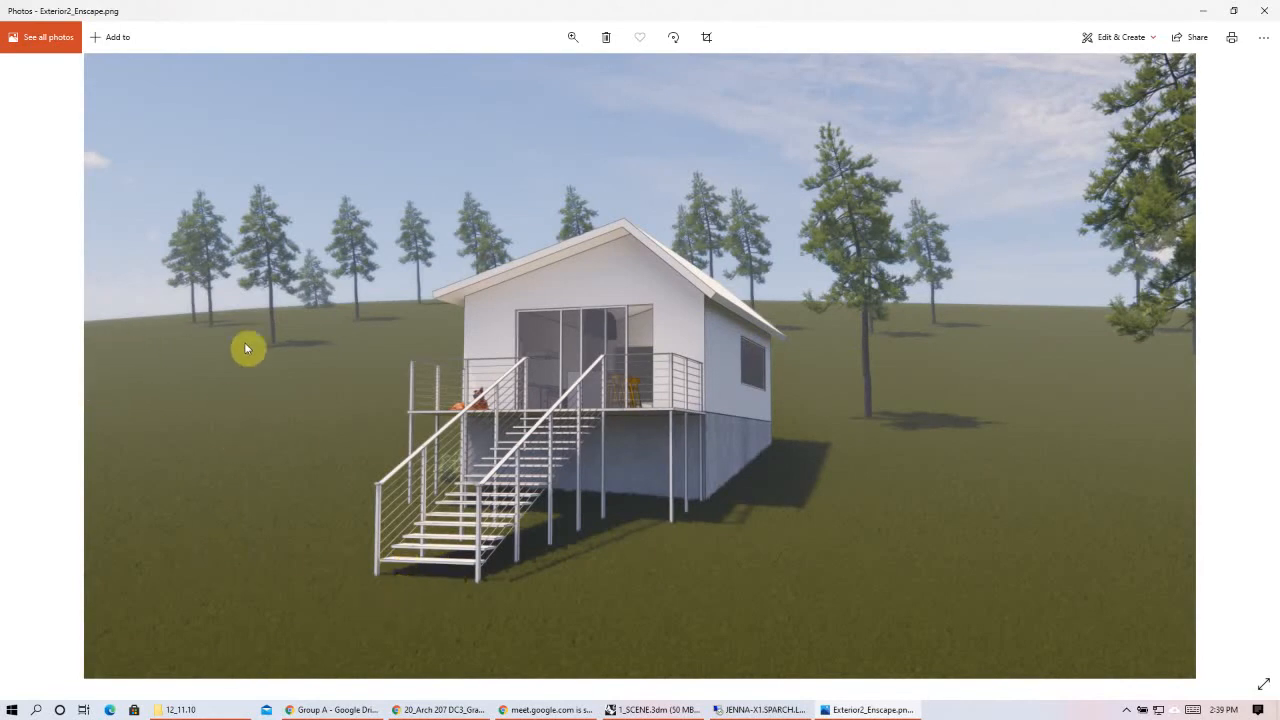
pyautogui.click(33, 378)
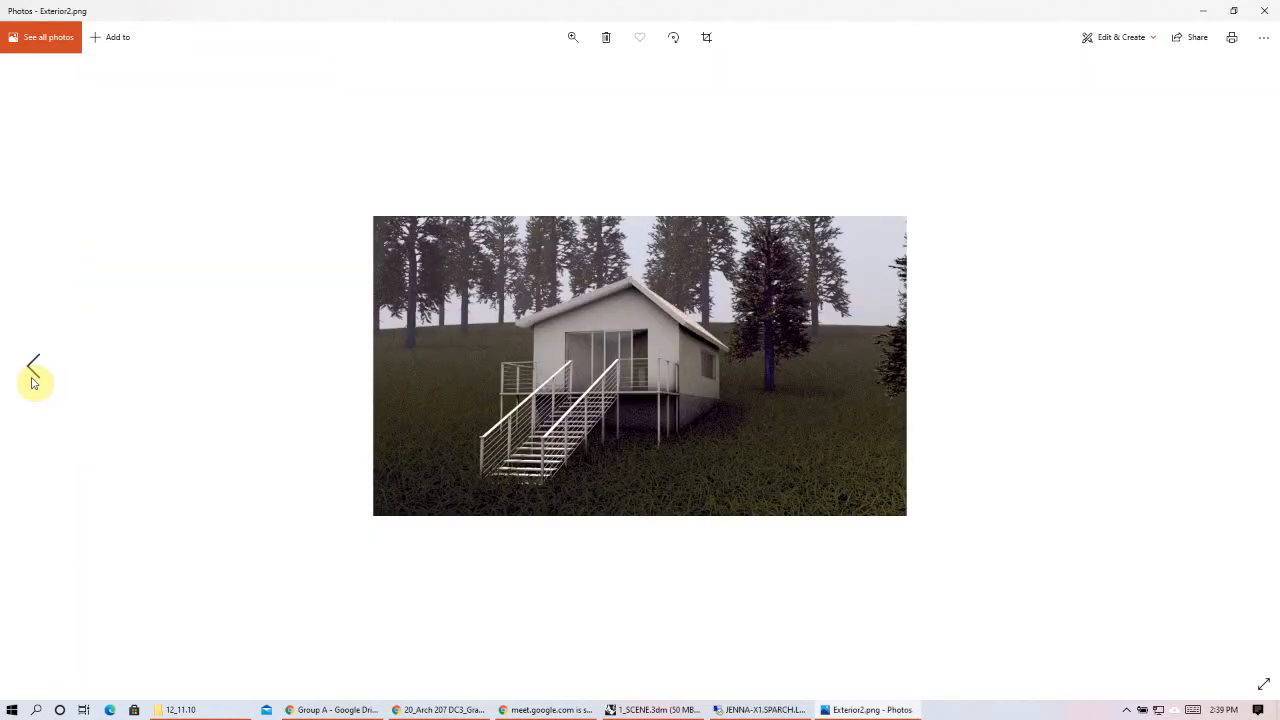
pyautogui.click(33, 380)
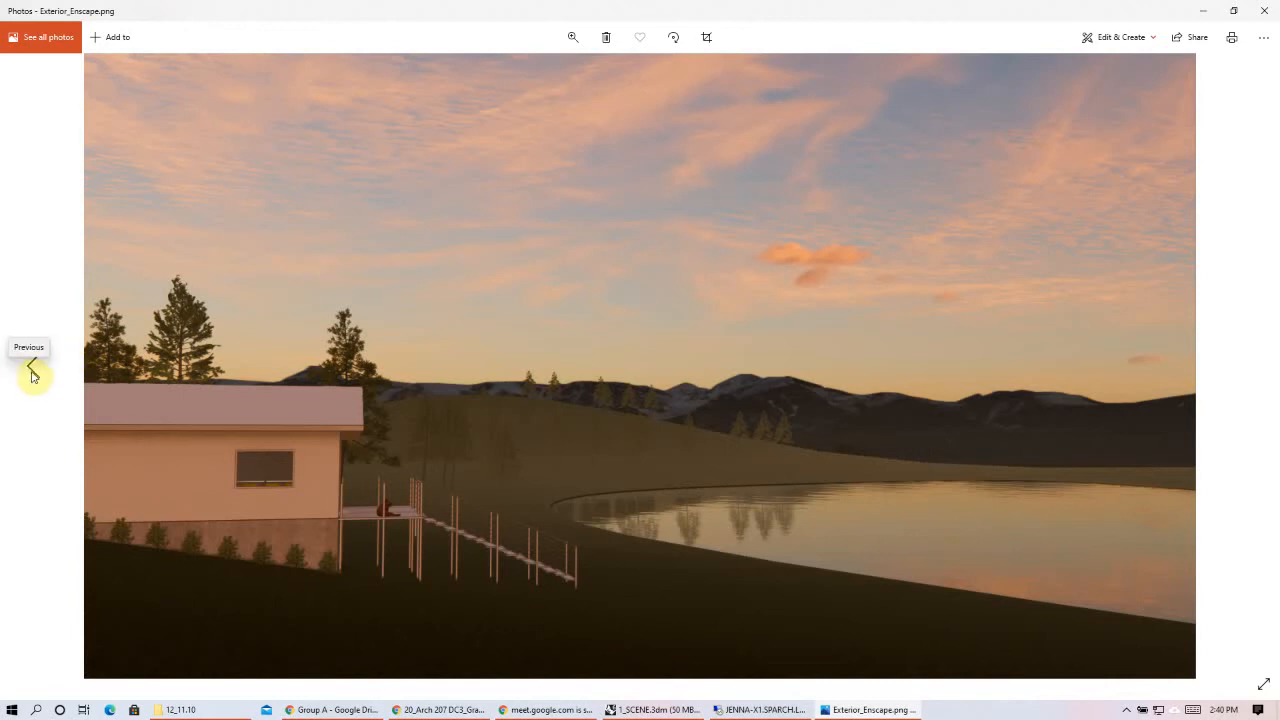
pyautogui.click(32, 370)
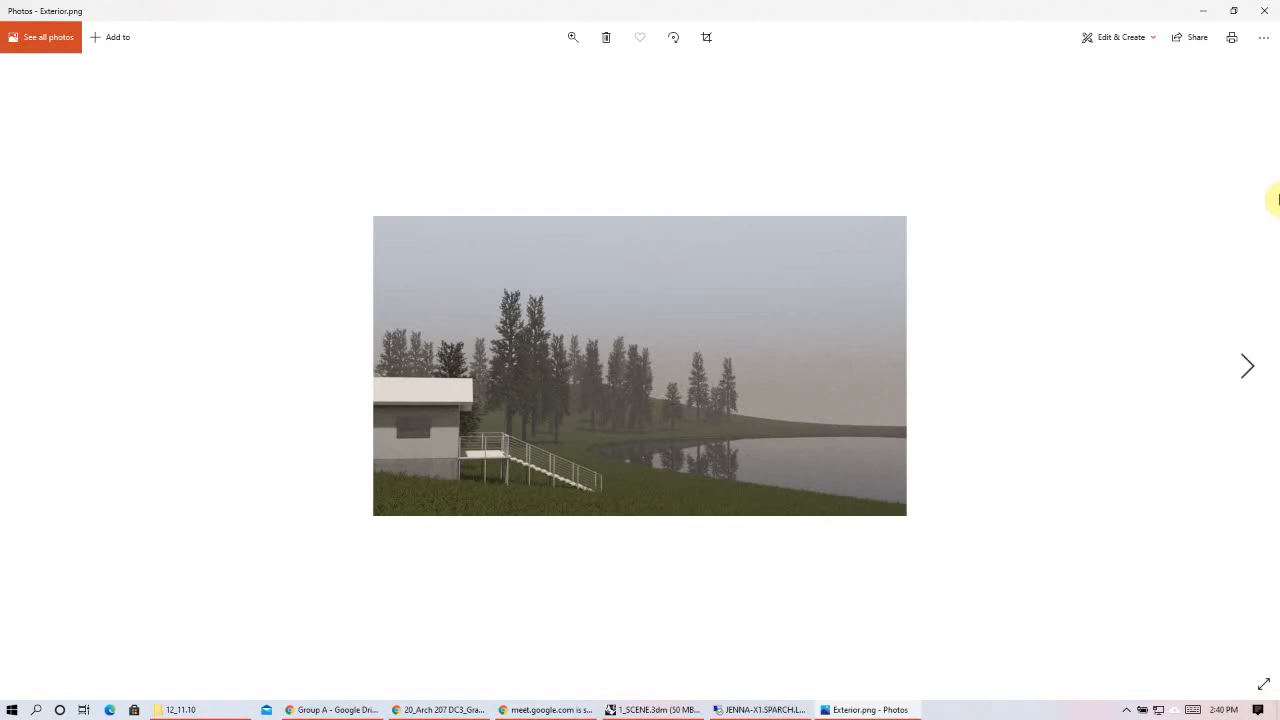
pyautogui.click(1268, 11)
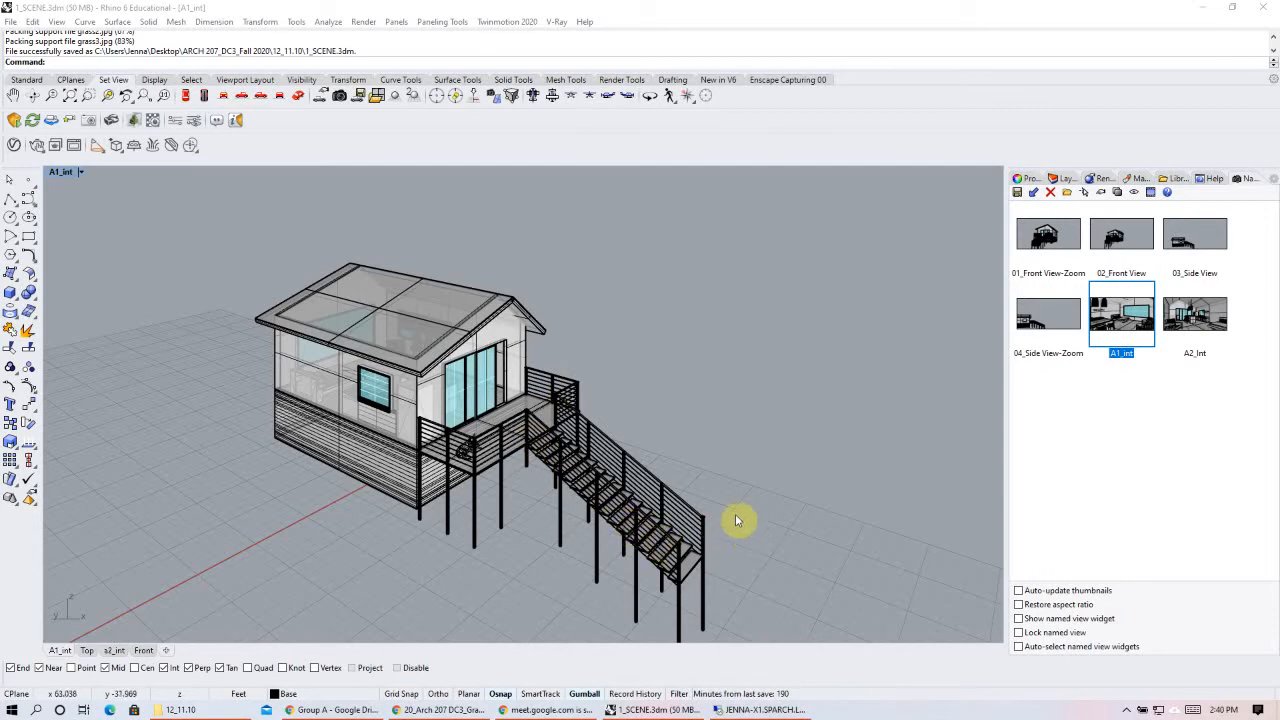
pyautogui.keyDown('shift'); pyautogui.moveTo(695, 497); pyautogui.dragTo(645, 469, button='right'); pyautogui.keyUp('shift')
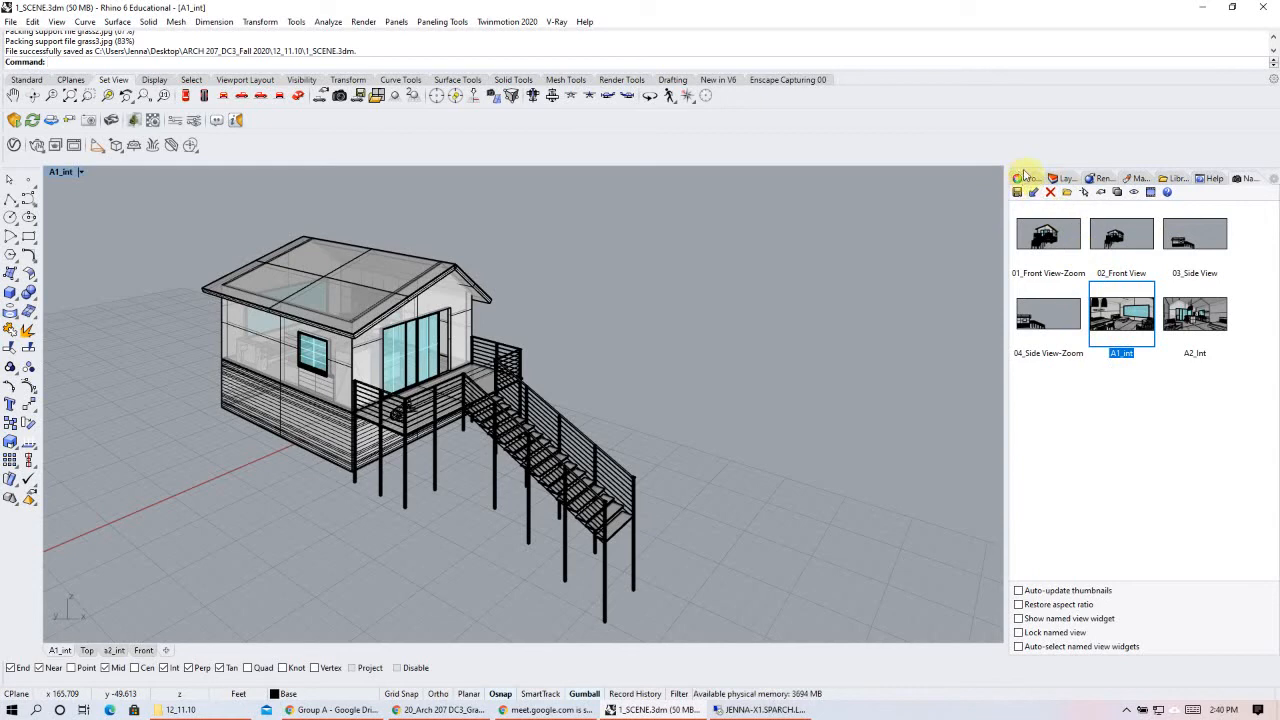
# - Hide the Layer0 layer and the Pepper and Interior sublayers of 3_CABIN
pyautogui.click(1066, 180)
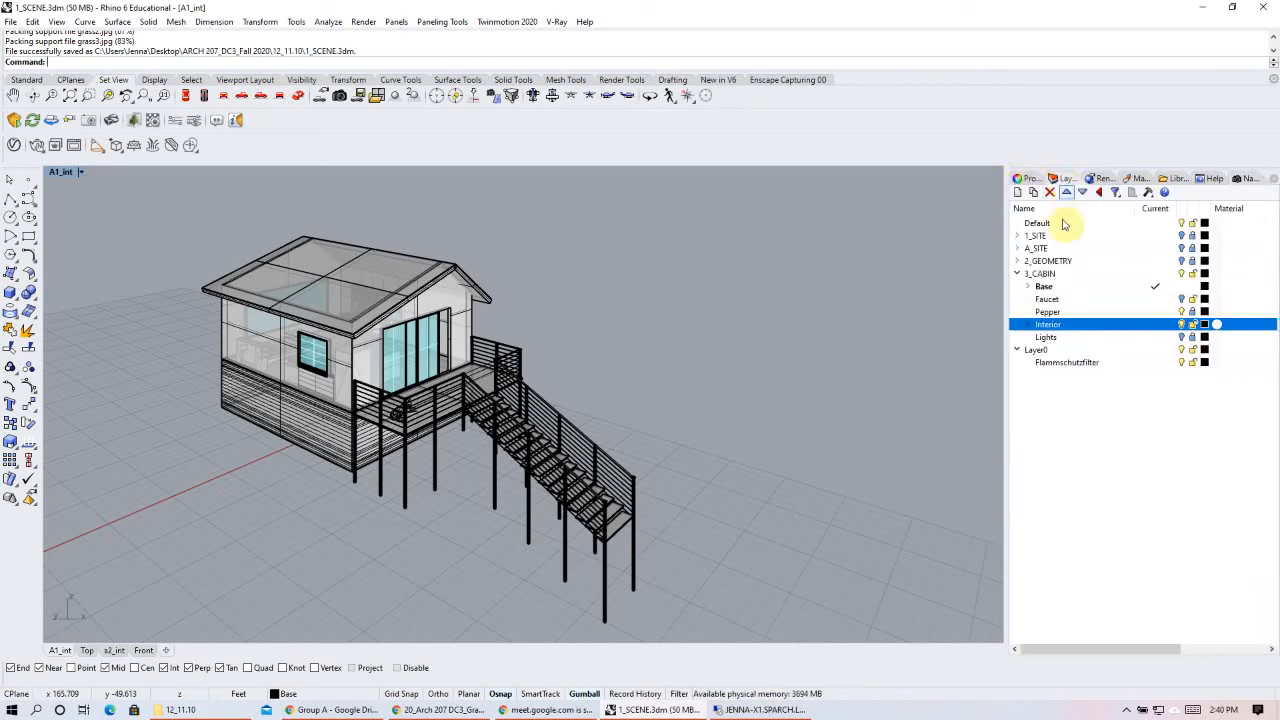
pyautogui.click(1017, 273)
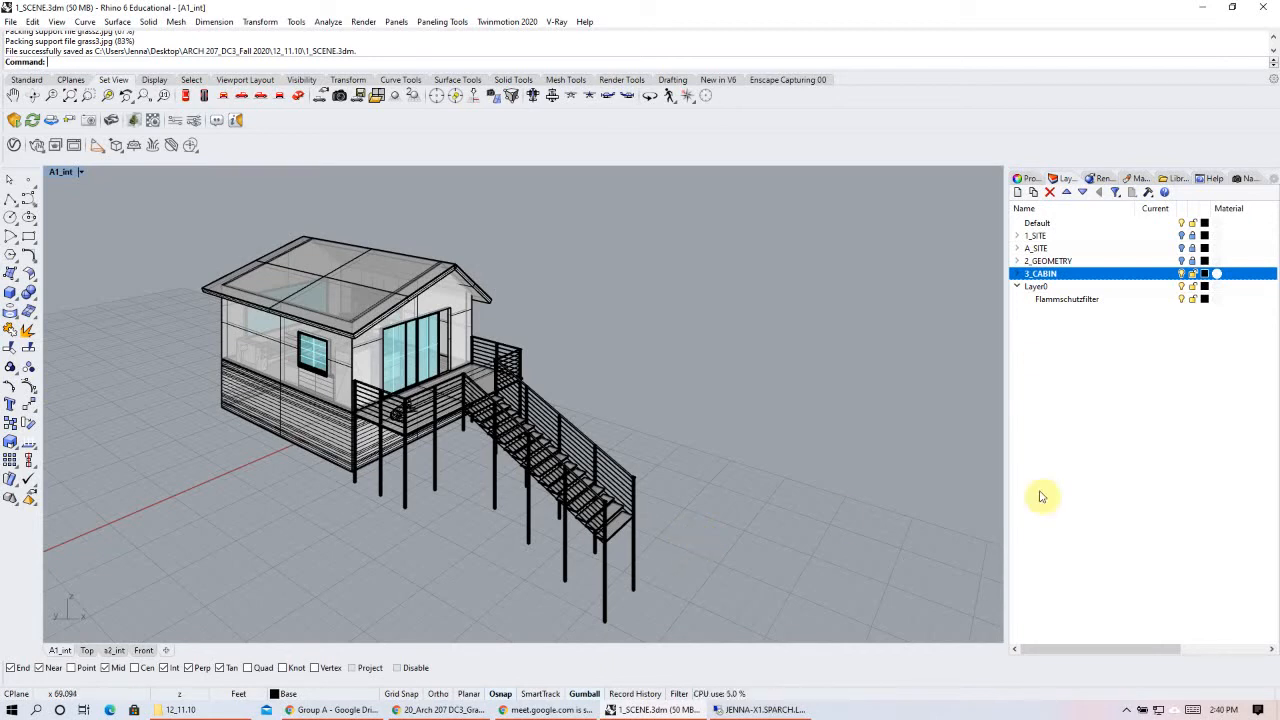
pyautogui.click(1030, 286)
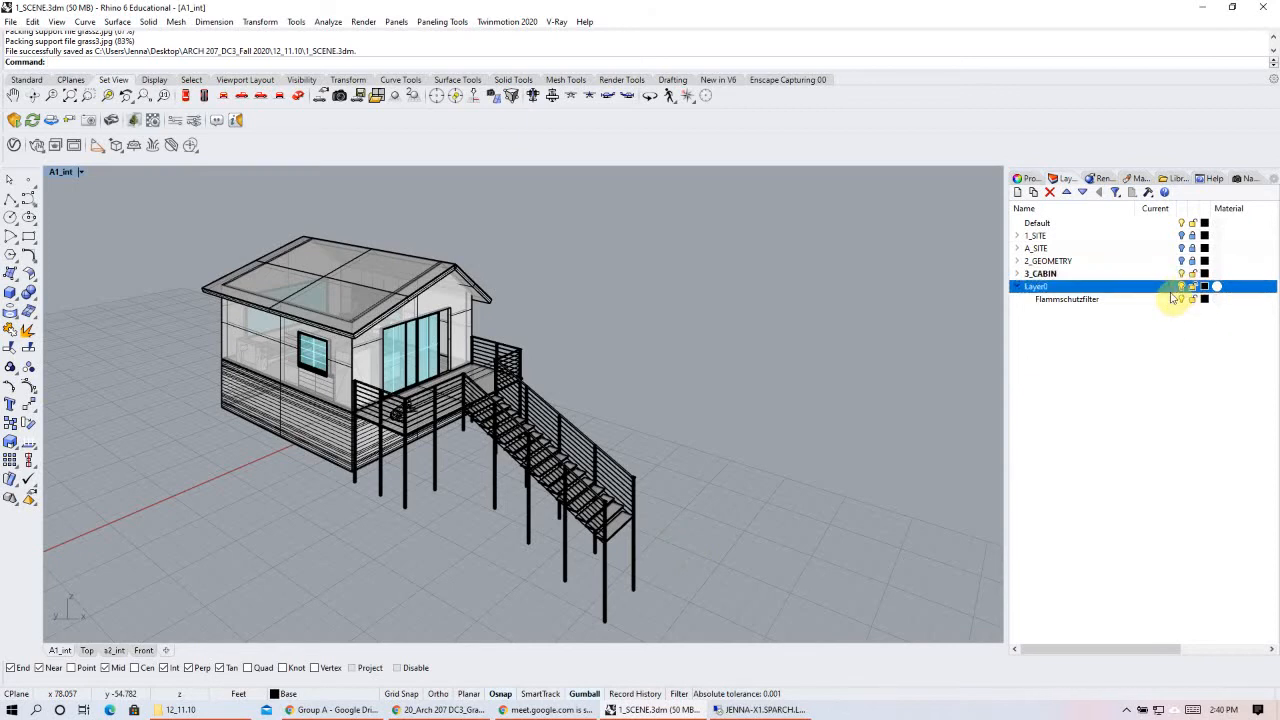
pyautogui.click(1017, 274)
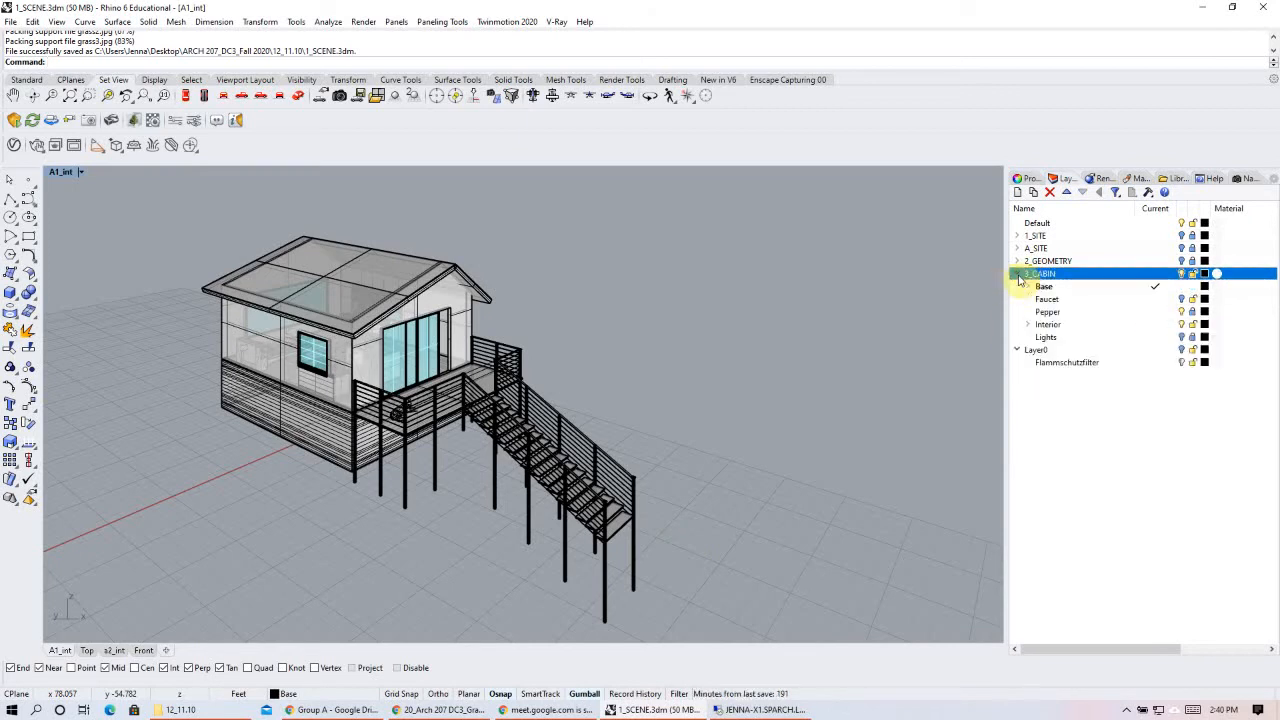
pyautogui.click(1181, 312)
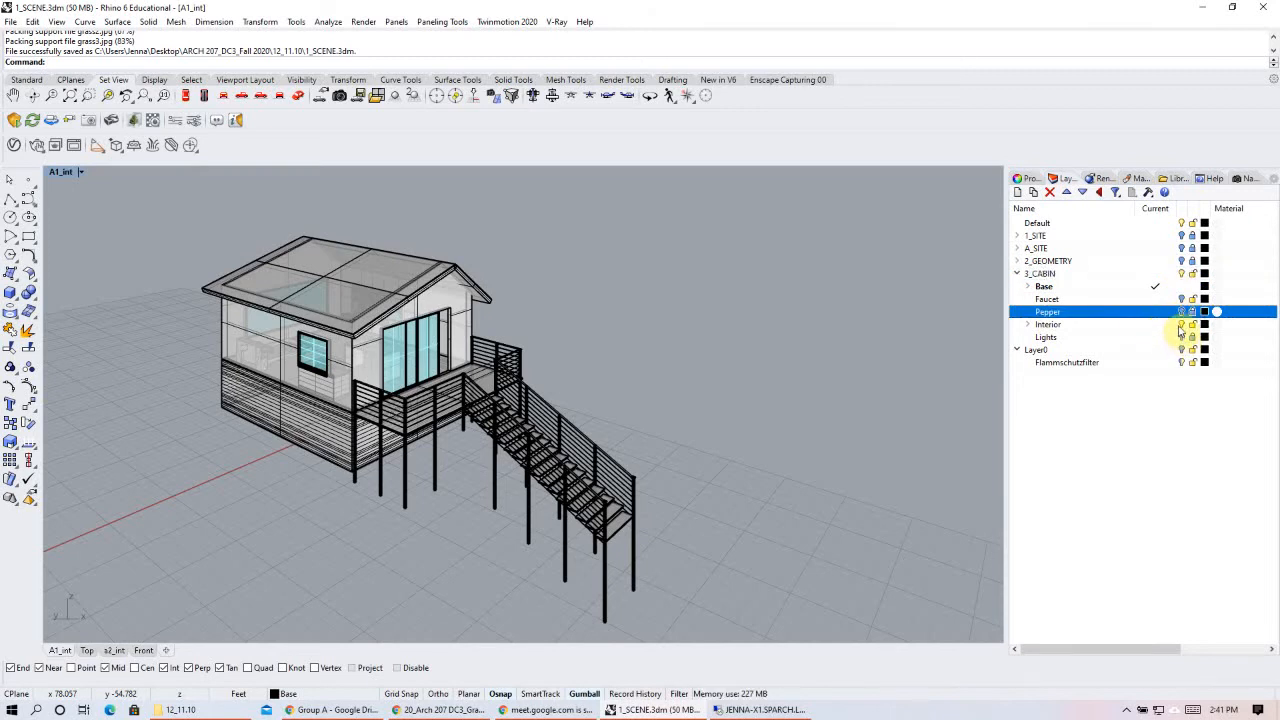
pyautogui.click(1181, 325)
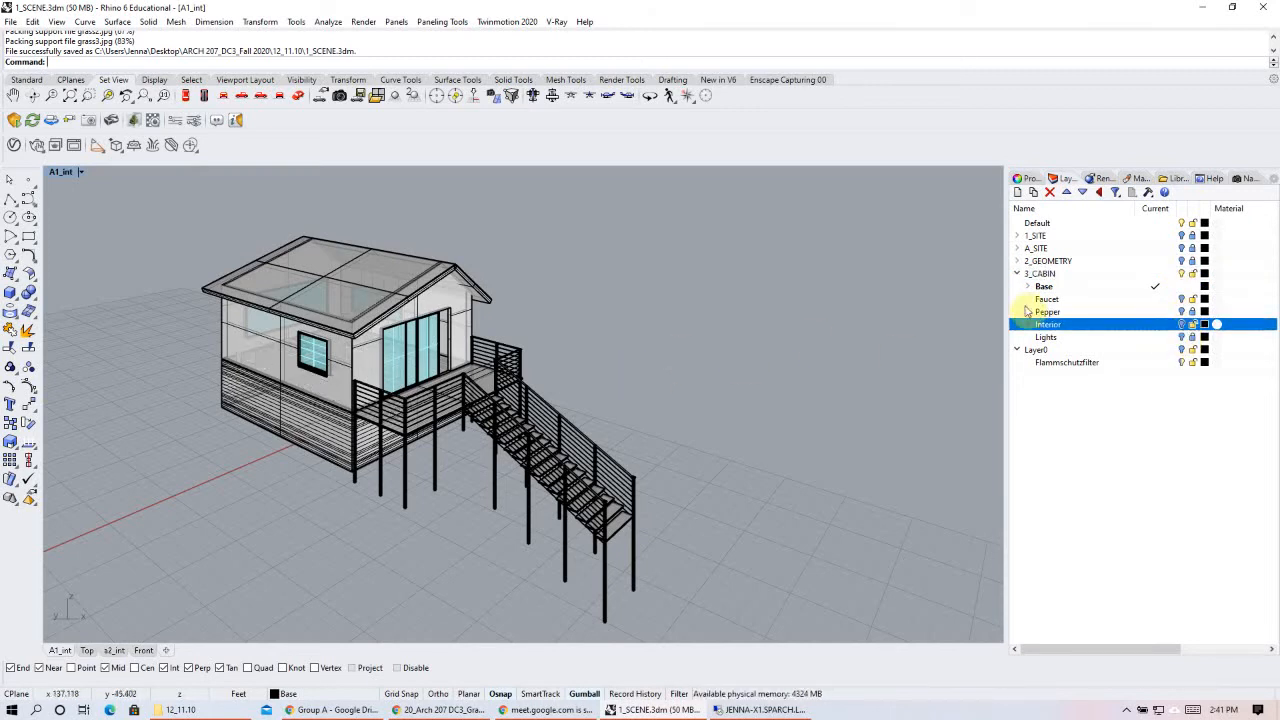
# - Create a new top-level layer named B_SITE directly below A_SITE
pyautogui.click(1038, 249)
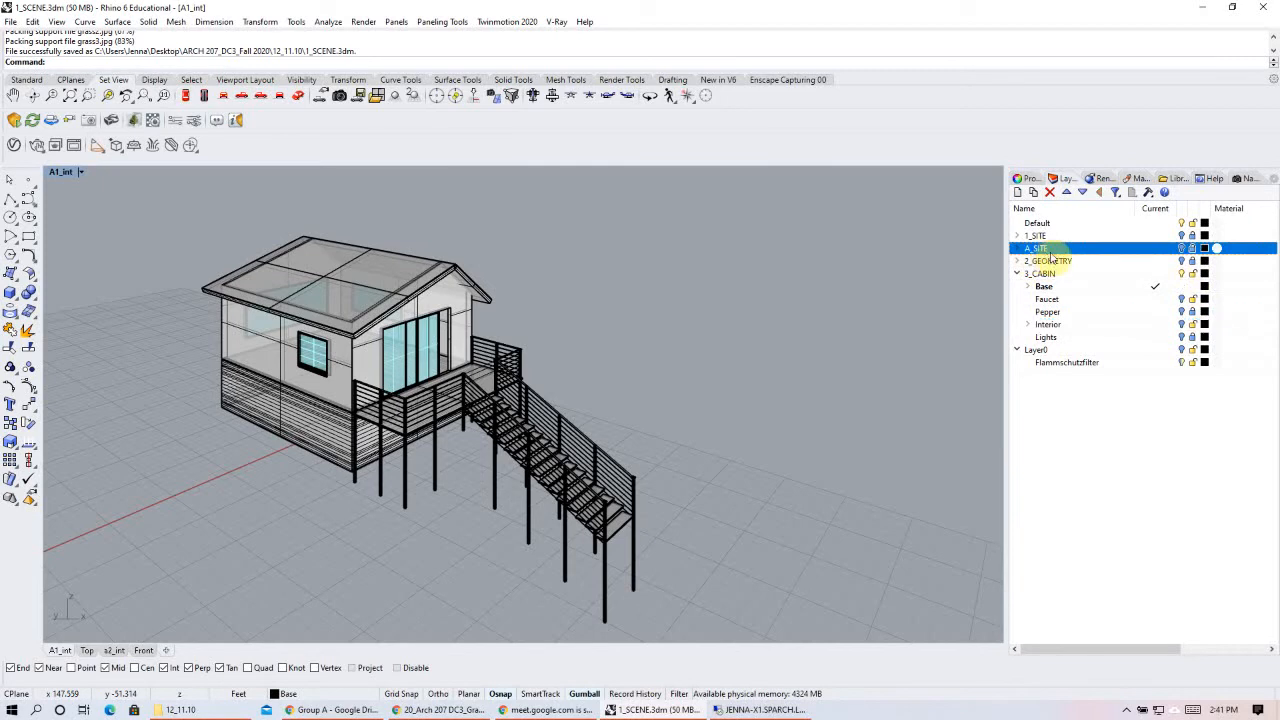
pyautogui.click(1018, 192)
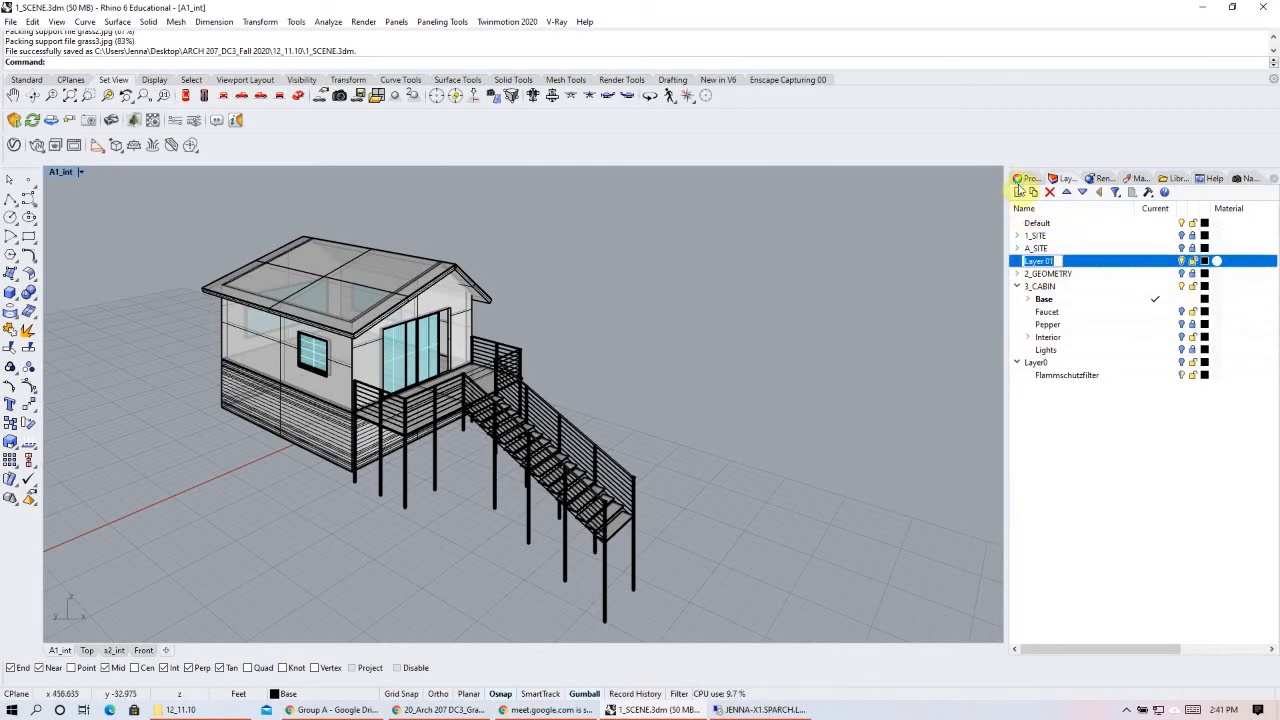
pyautogui.write('B')
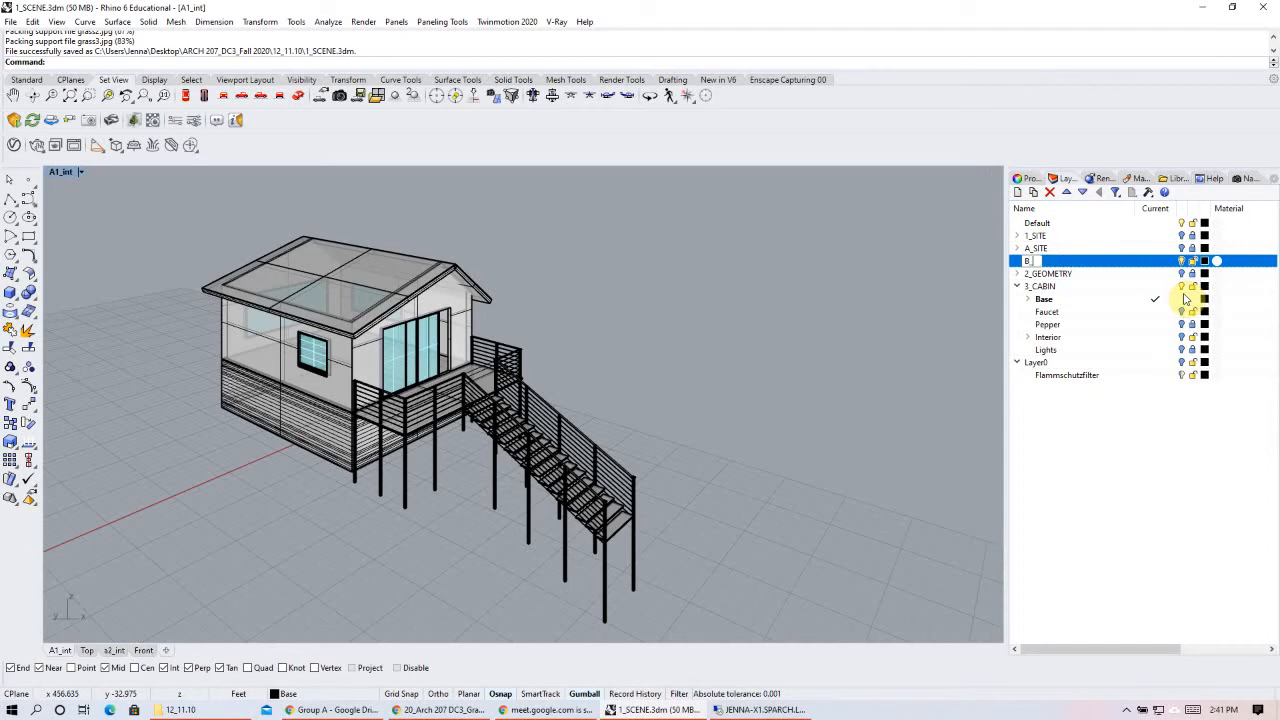
pyautogui.write('_SITE')
pyautogui.press('Return')
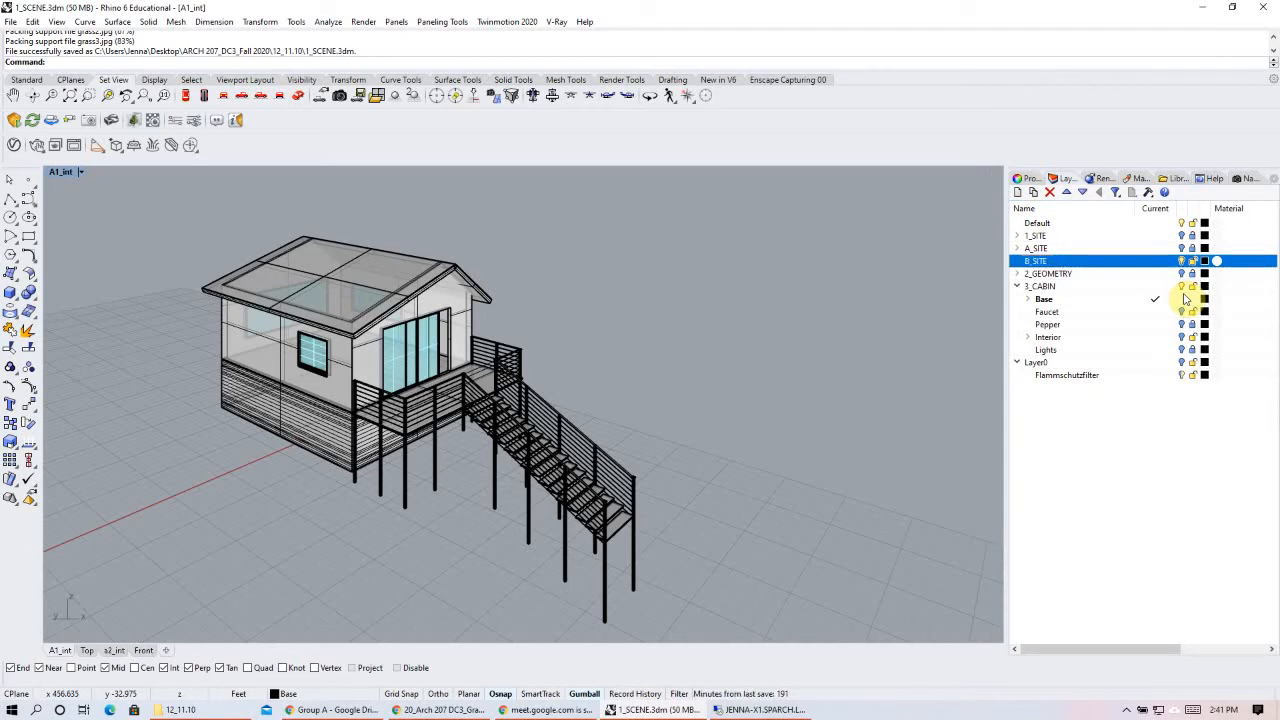
# - Turn on the 1_SITE layer and view the whole existing site terrain around the cabin
pyautogui.click(1110, 236)
pyautogui.scroll(-5, 500, 430)
pyautogui.moveTo(530, 380); pyautogui.dragTo(371, 423, button='right')
pyautogui.scroll(-3, 546, 427)
pyautogui.moveTo(546, 427); pyautogui.dragTo(594, 409, button='right')
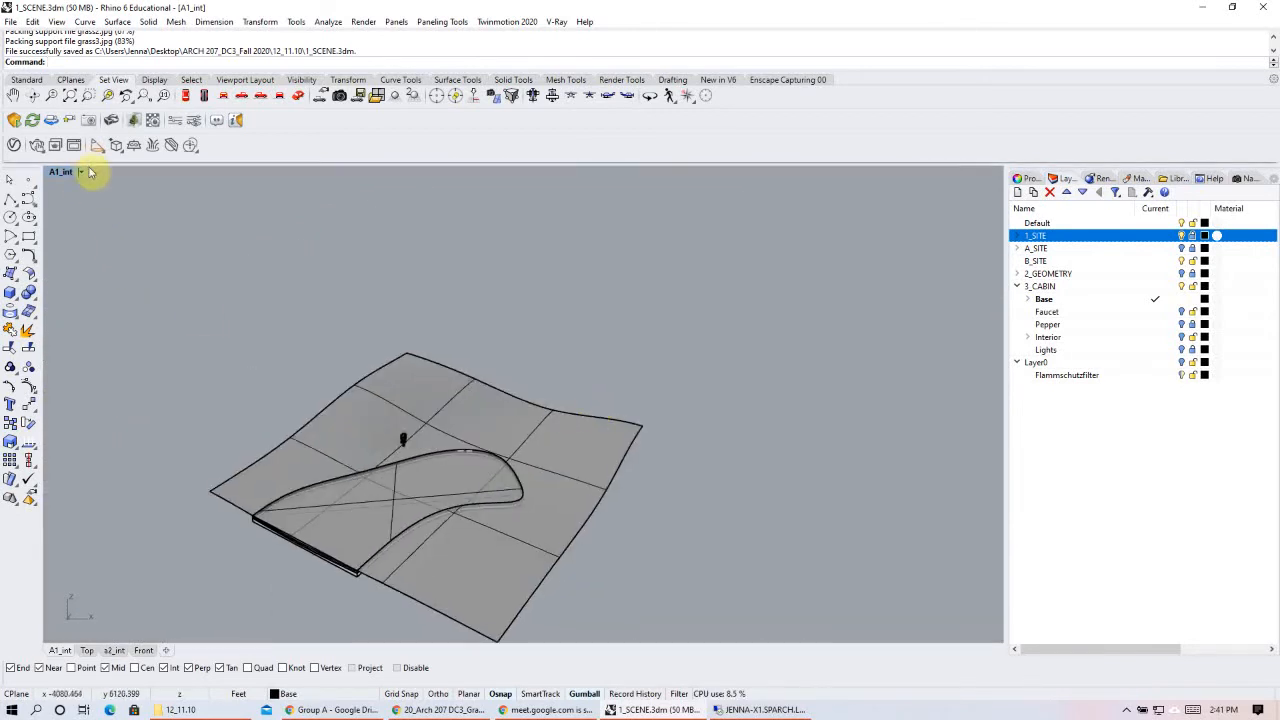
# - Set the viewport to the standard Perspective view, looking down on the site terrain
pyautogui.click(82, 173)
pyautogui.moveTo(172, 441)
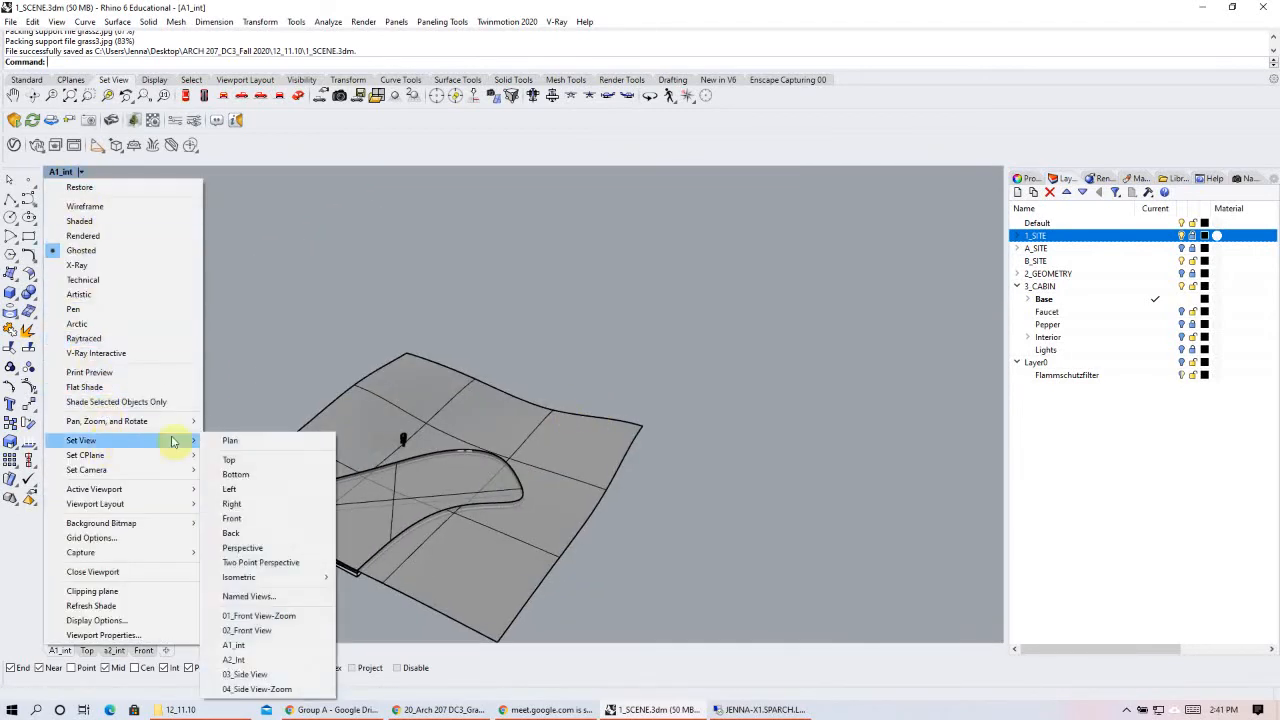
pyautogui.click(245, 548)
pyautogui.moveTo(370, 431); pyautogui.dragTo(818, 404, button='right')
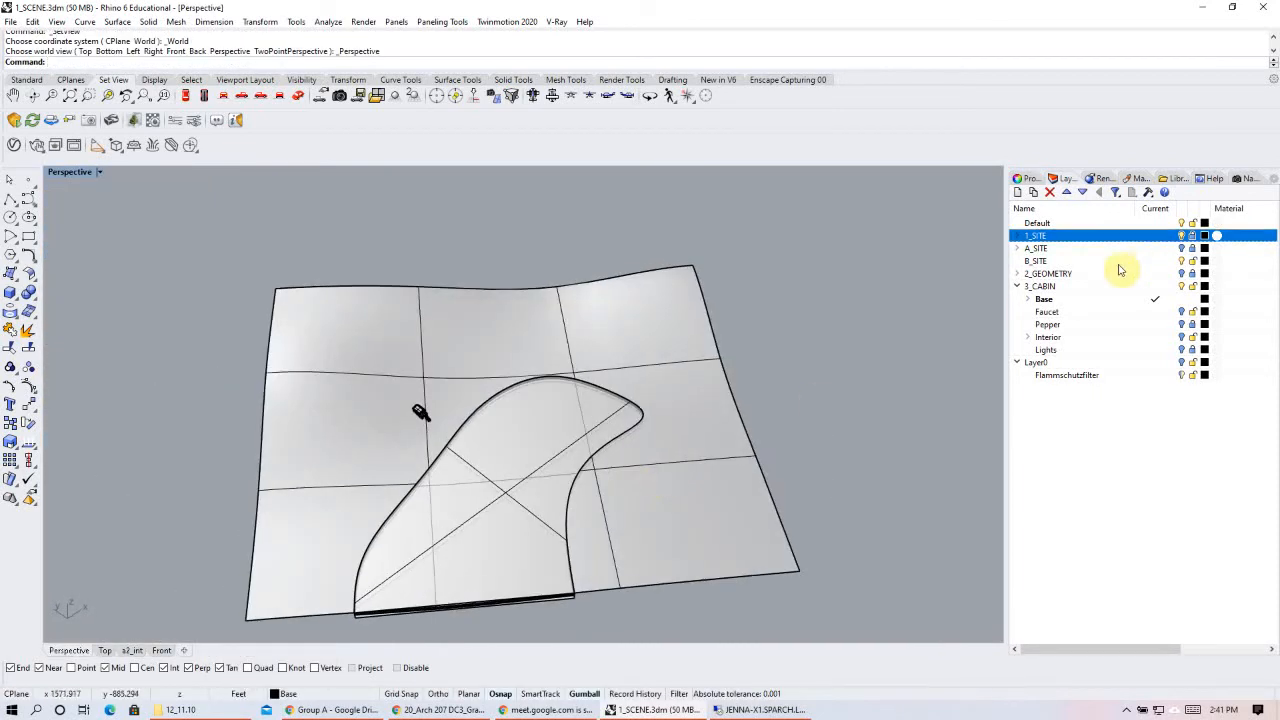
# - Inspect the sublayers and ground surface of 1_SITE, and turn the 1_SITE layer off again
pyautogui.click(1018, 236)
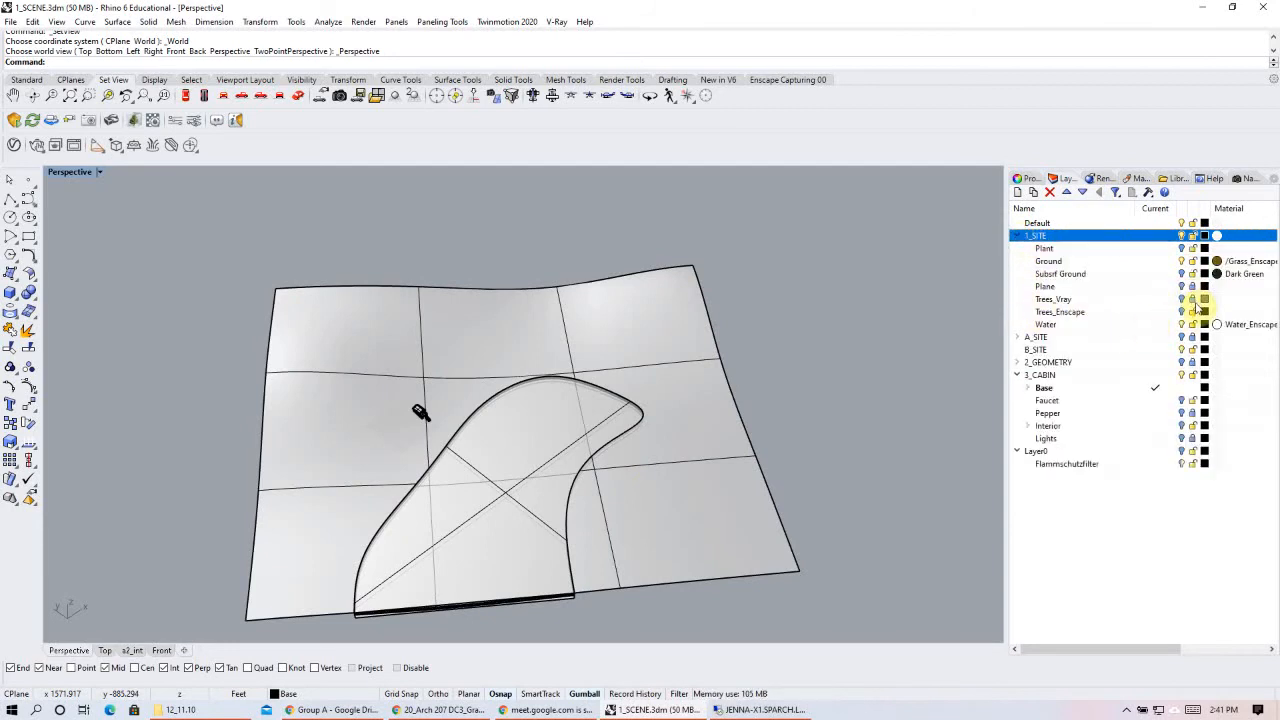
pyautogui.click(380, 530)
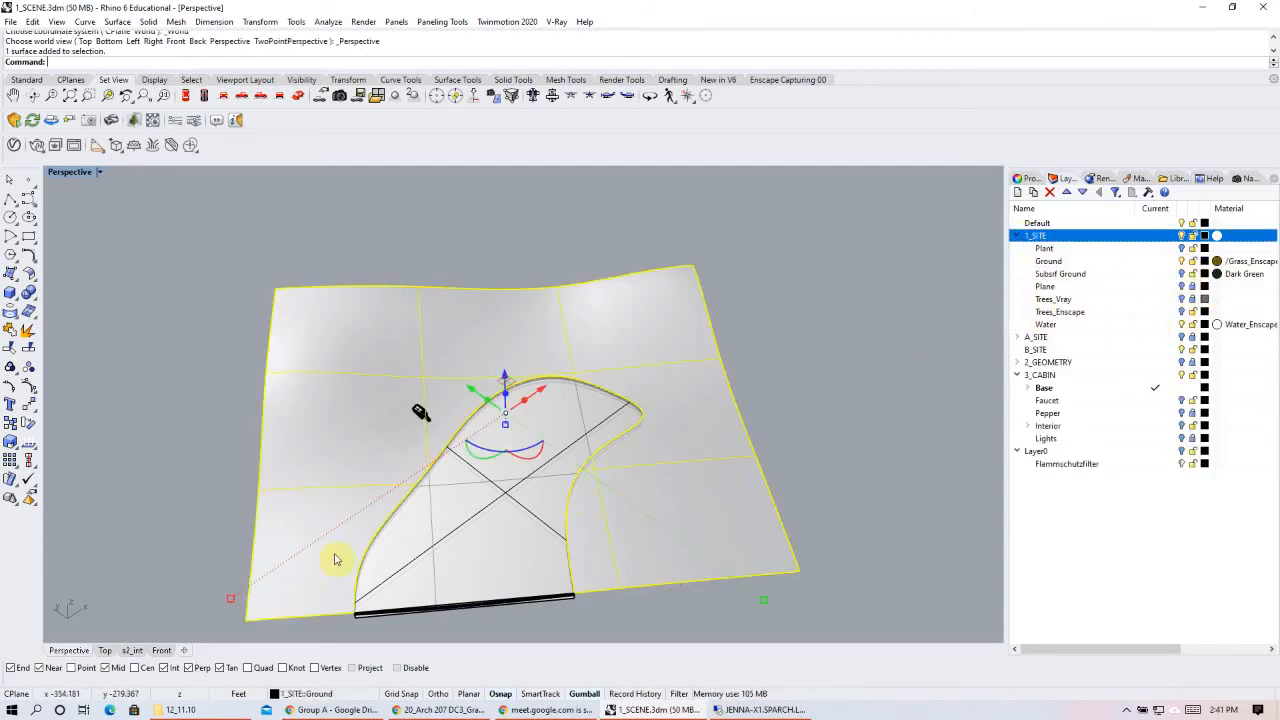
pyautogui.moveTo(634, 449); pyautogui.dragTo(641, 411, button='right')
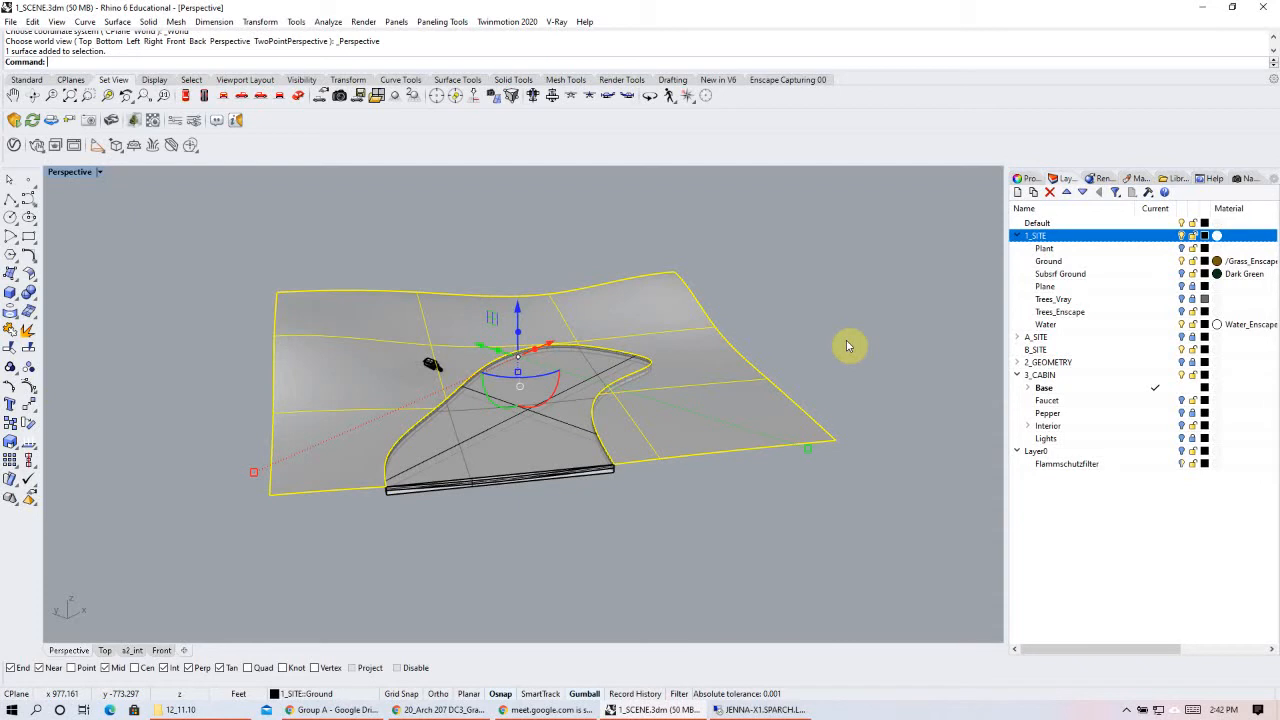
pyautogui.press('Escape')
pyautogui.click(1182, 236)
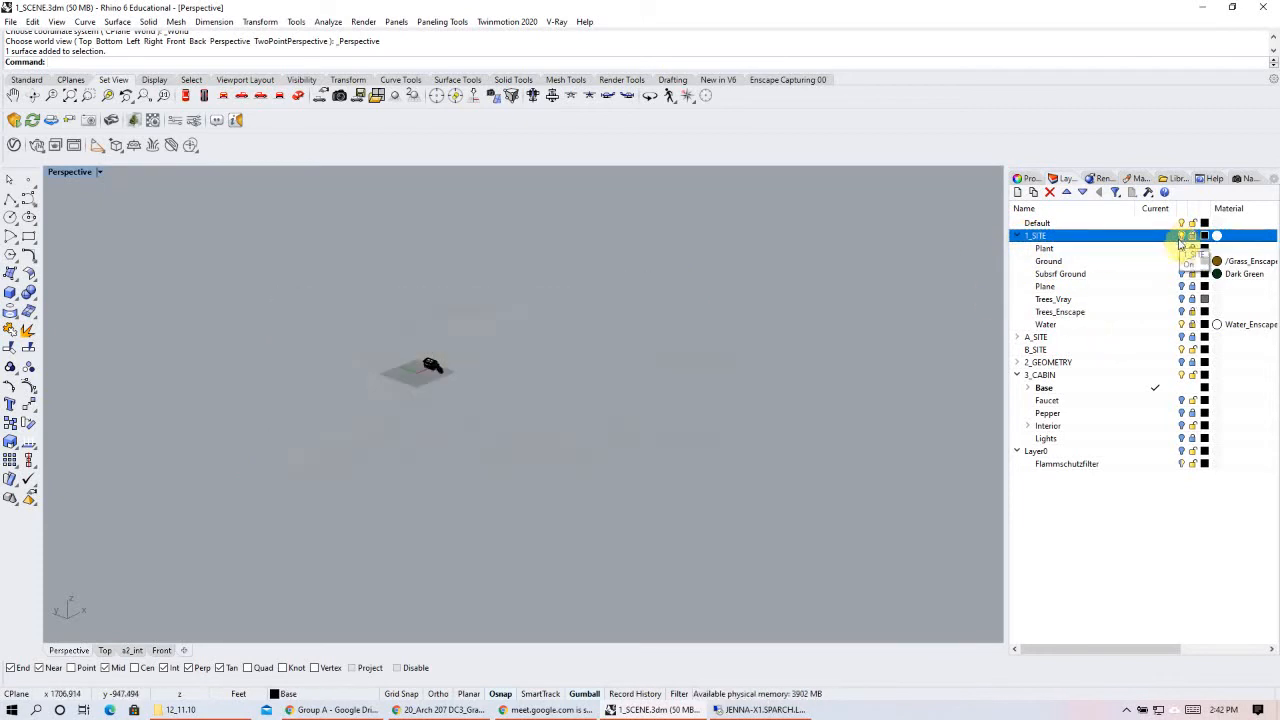
pyautogui.click(1017, 235)
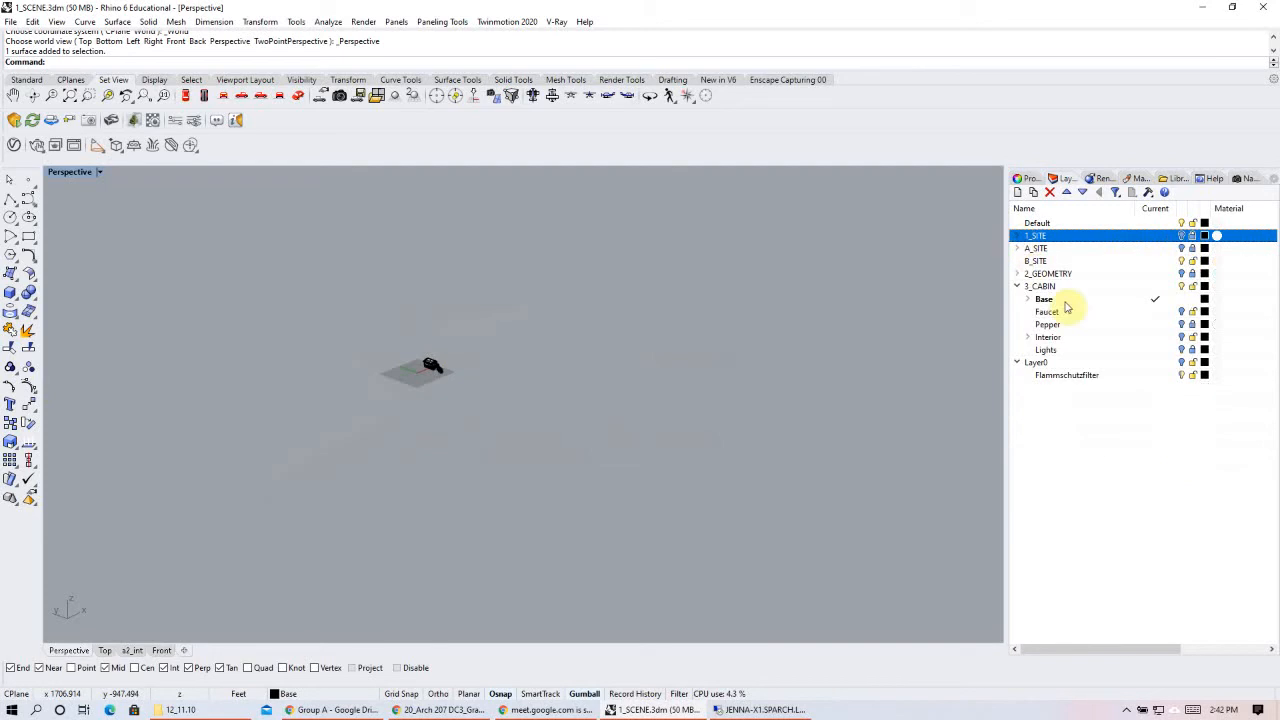
# - Add three sublayers directly under B_SITE, deleting the extra one nested inside the first sublayer
pyautogui.click(1036, 261)
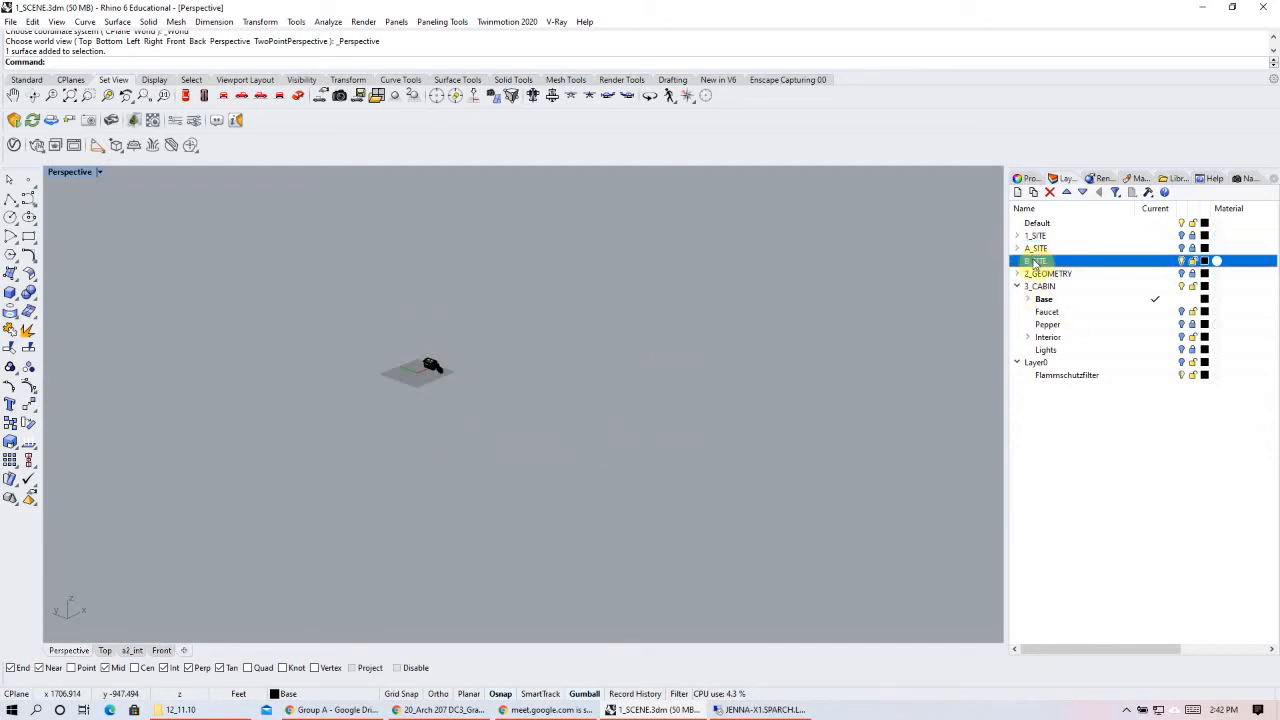
pyautogui.click(1033, 193)
pyautogui.click(1033, 193)
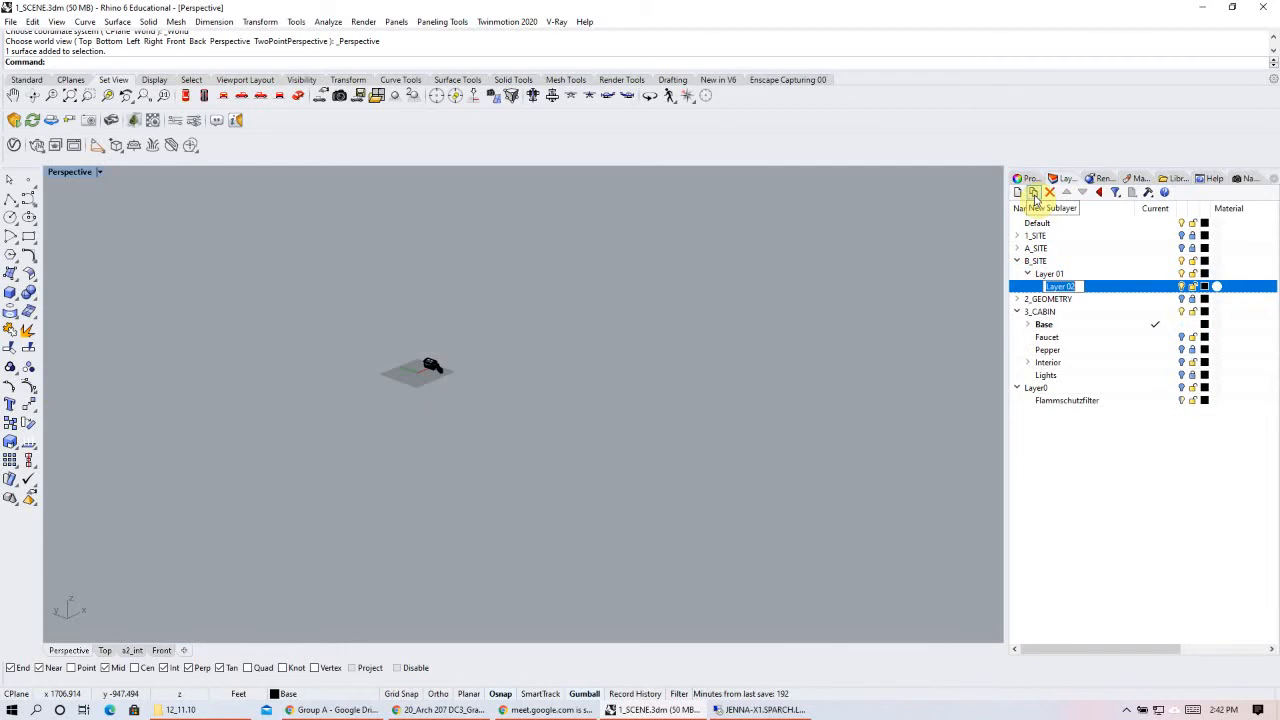
pyautogui.click(1108, 274)
pyautogui.click(1102, 291)
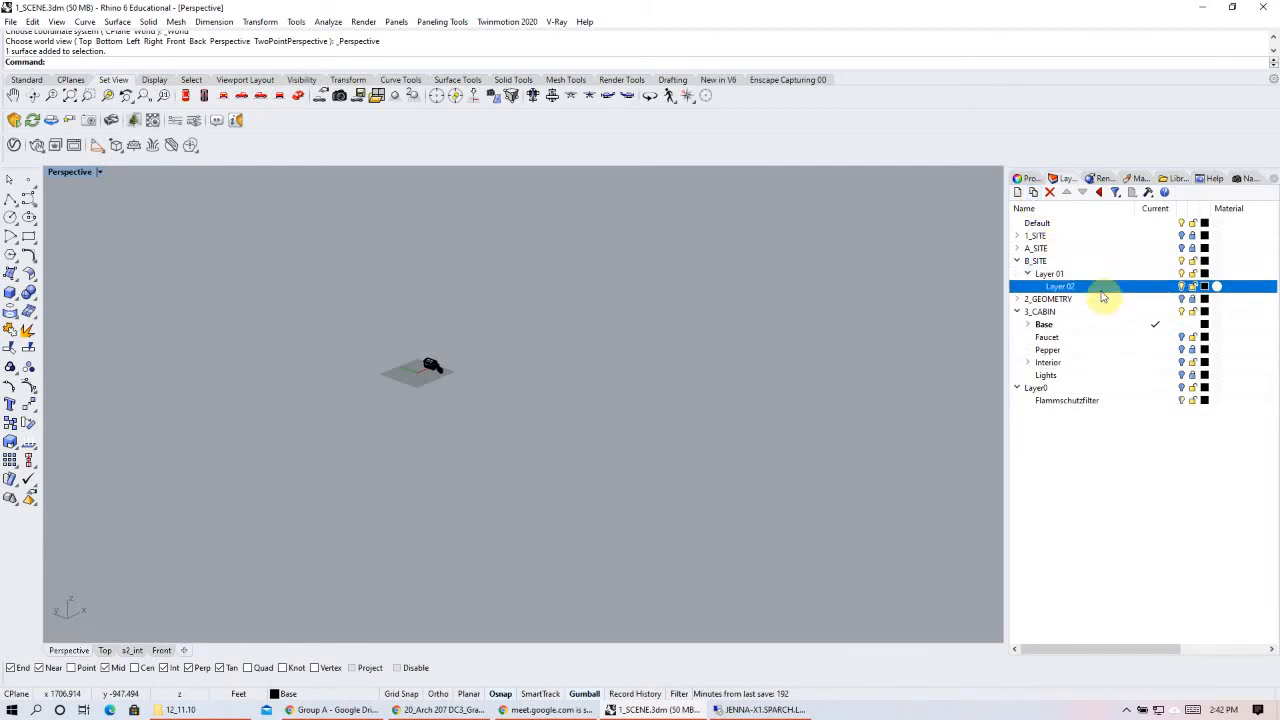
pyautogui.press('Delete')
pyautogui.click(1017, 193)
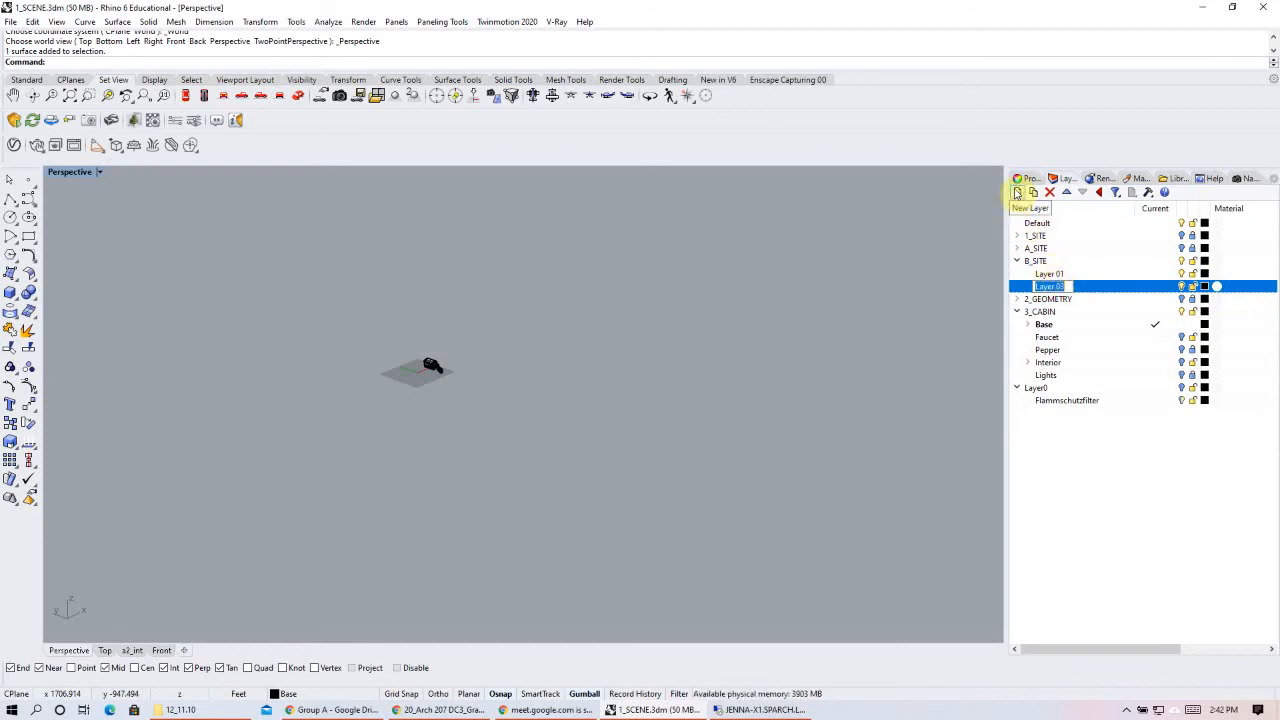
pyautogui.click(1017, 193)
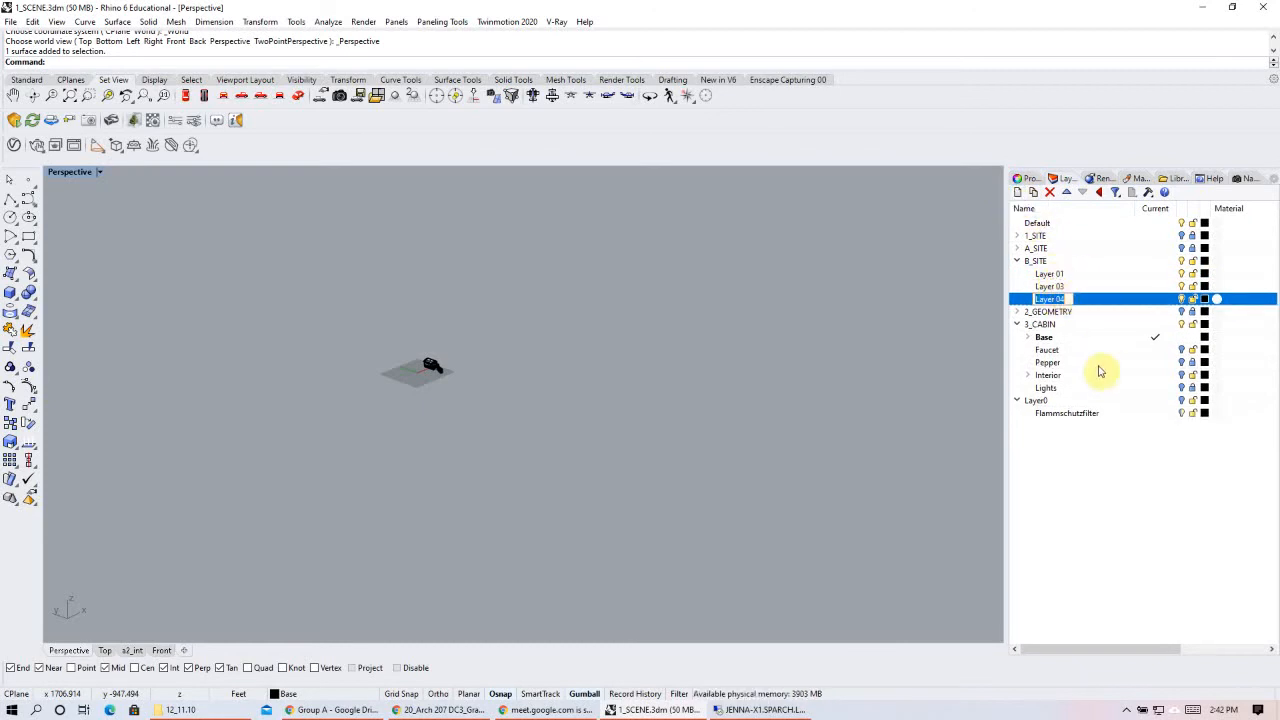
# - Make the first B_SITE sublayer current, and lock the 3_CABIN layer while keeping it visible
pyautogui.click(1157, 273)
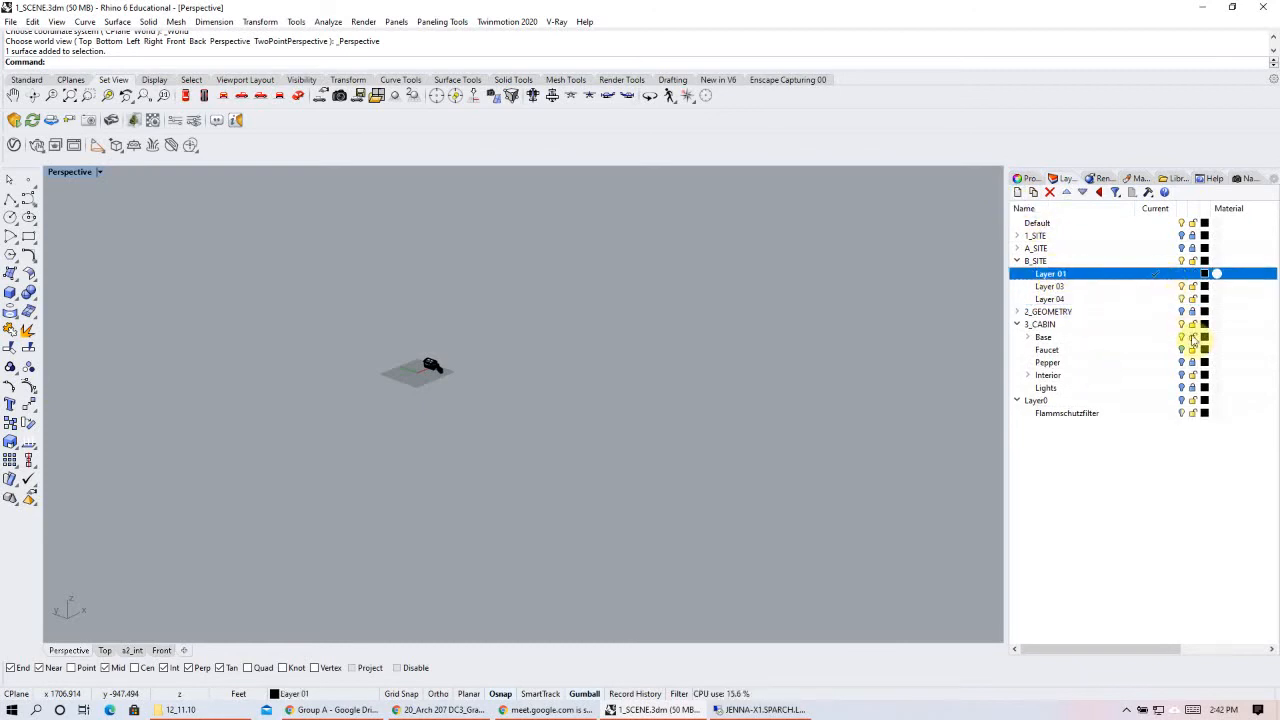
pyautogui.click(1035, 324)
pyautogui.click(1017, 324)
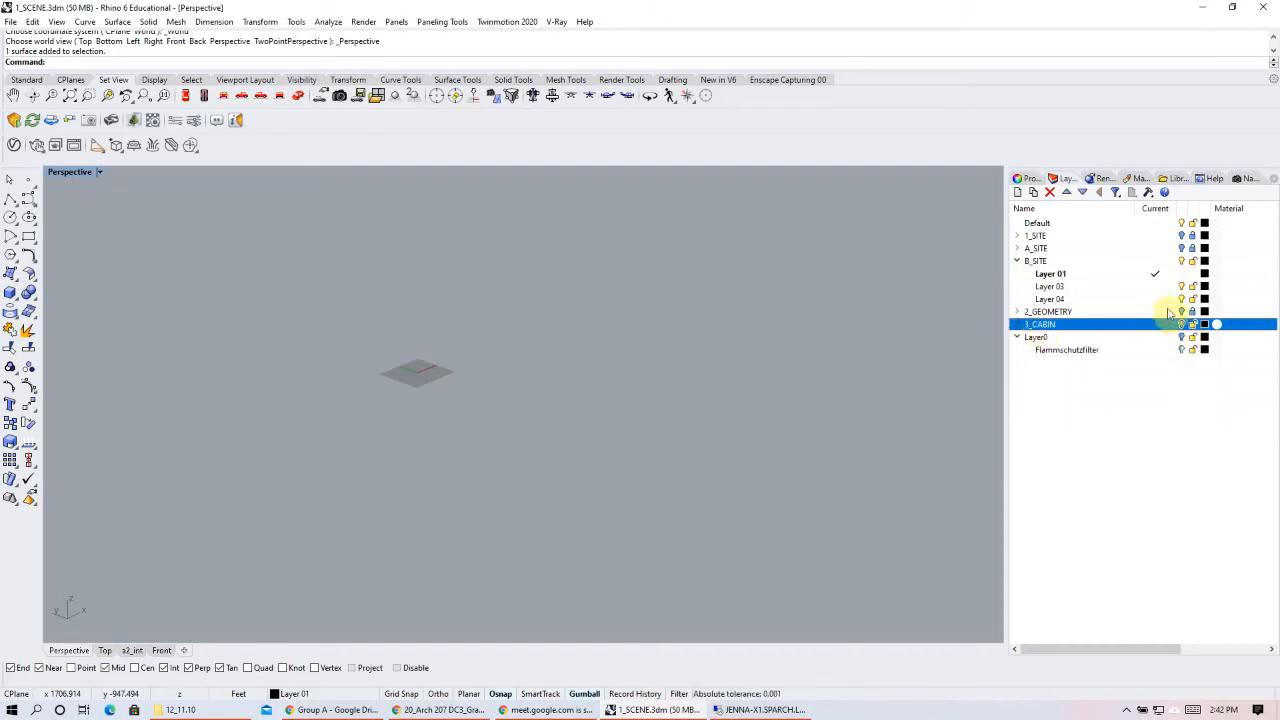
pyautogui.click(1182, 325)
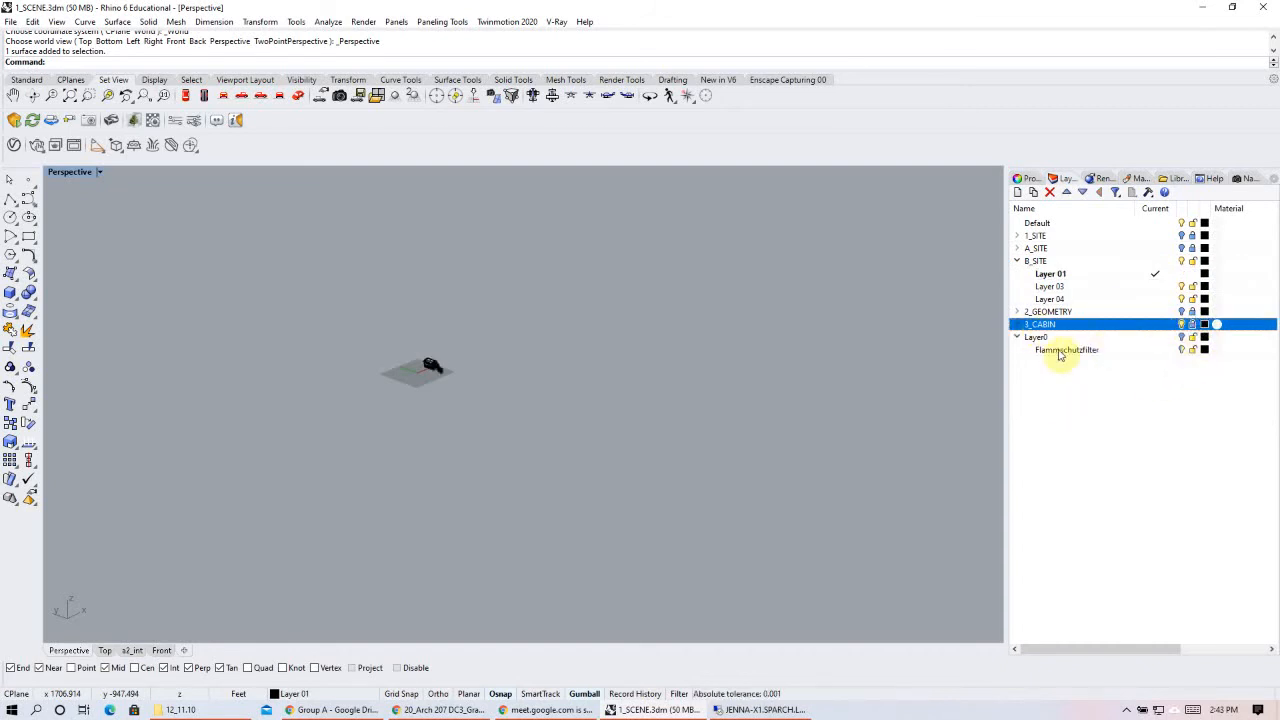
pyautogui.click(1017, 337)
# - Rename the three B_SITE sublayers as Ground, Water and Trees
pyautogui.click(1052, 274)
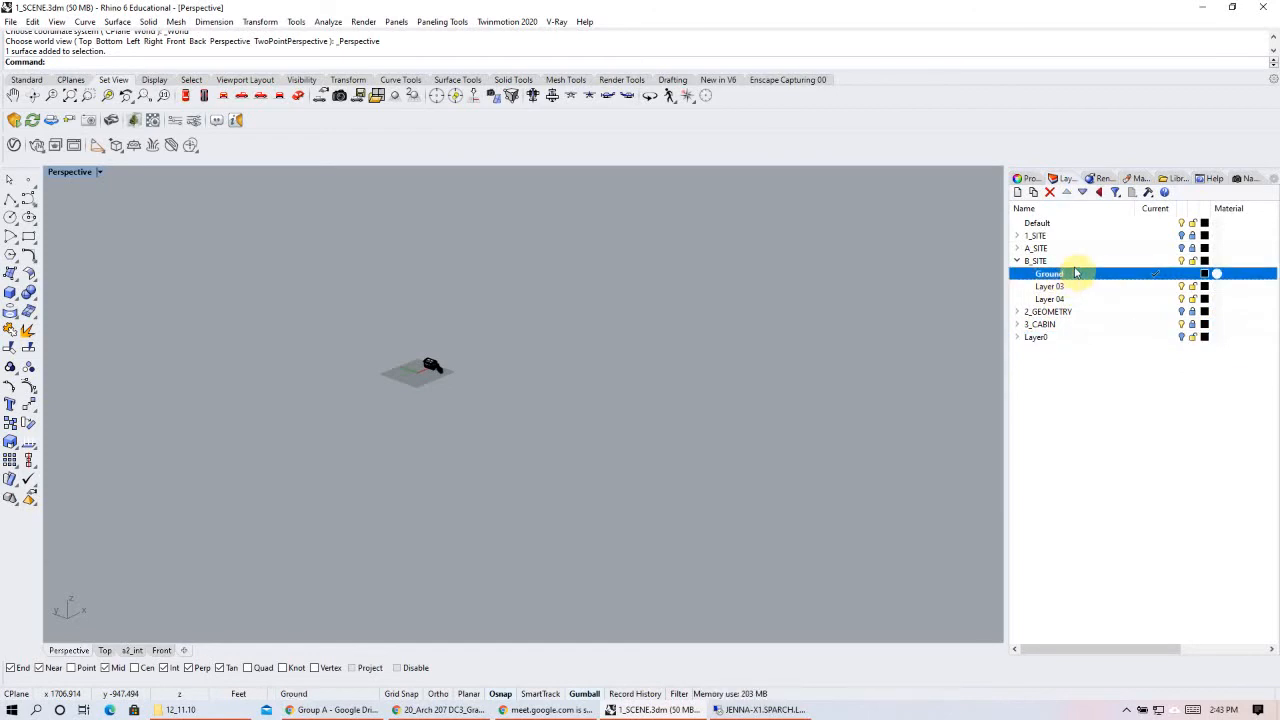
pyautogui.click(1066, 287)
pyautogui.click(1068, 274)
pyautogui.click(1068, 288)
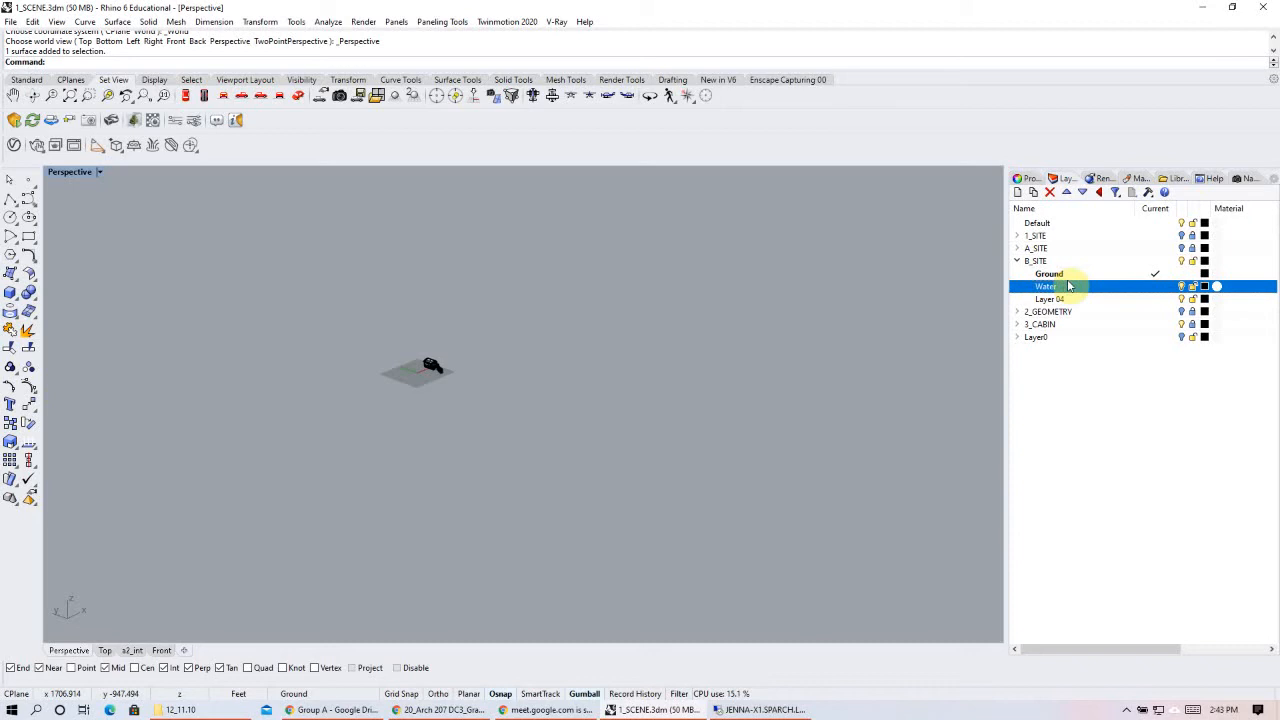
pyautogui.click(1052, 301)
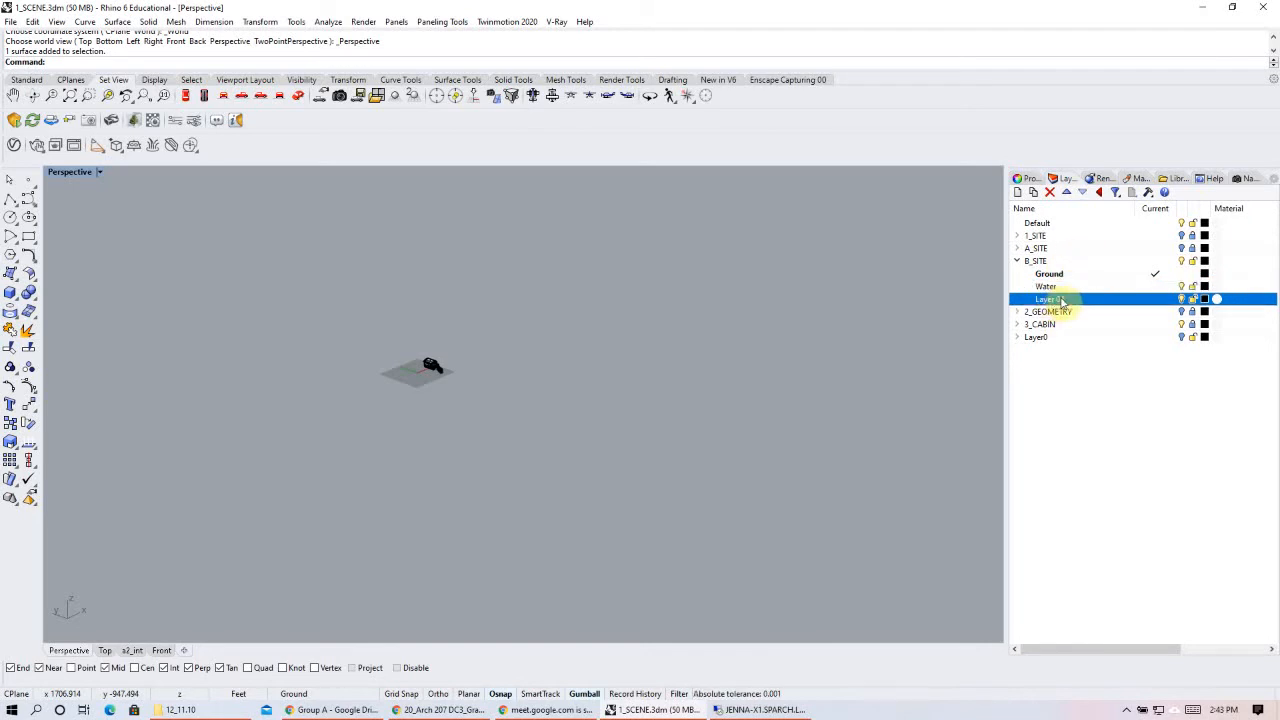
pyautogui.write('Trees')
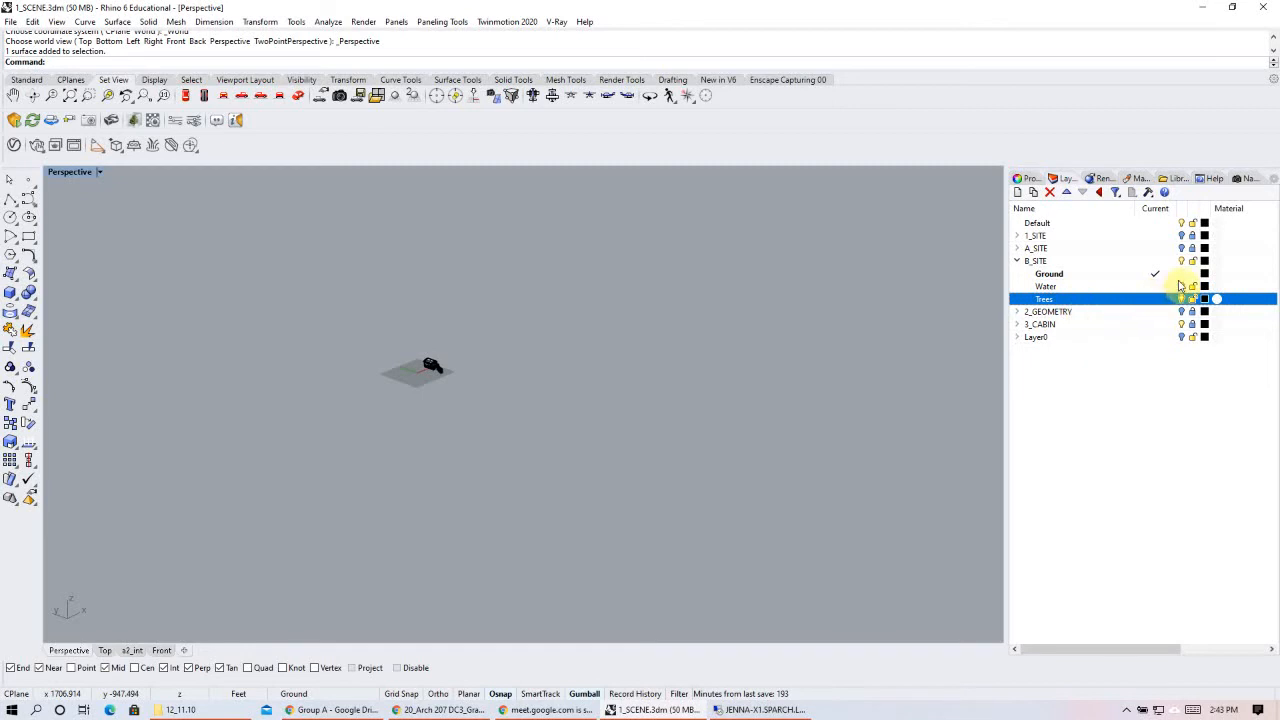
# - Turn off the Water and Trees sublayers of B_SITE, leaving Ground as the current layer
pyautogui.click(1115, 275)
pyautogui.scroll(4, 420, 366)
pyautogui.keyDown('shift'); pyautogui.moveTo(666, 357); pyautogui.dragTo(617, 385, button='right'); pyautogui.keyUp('shift')
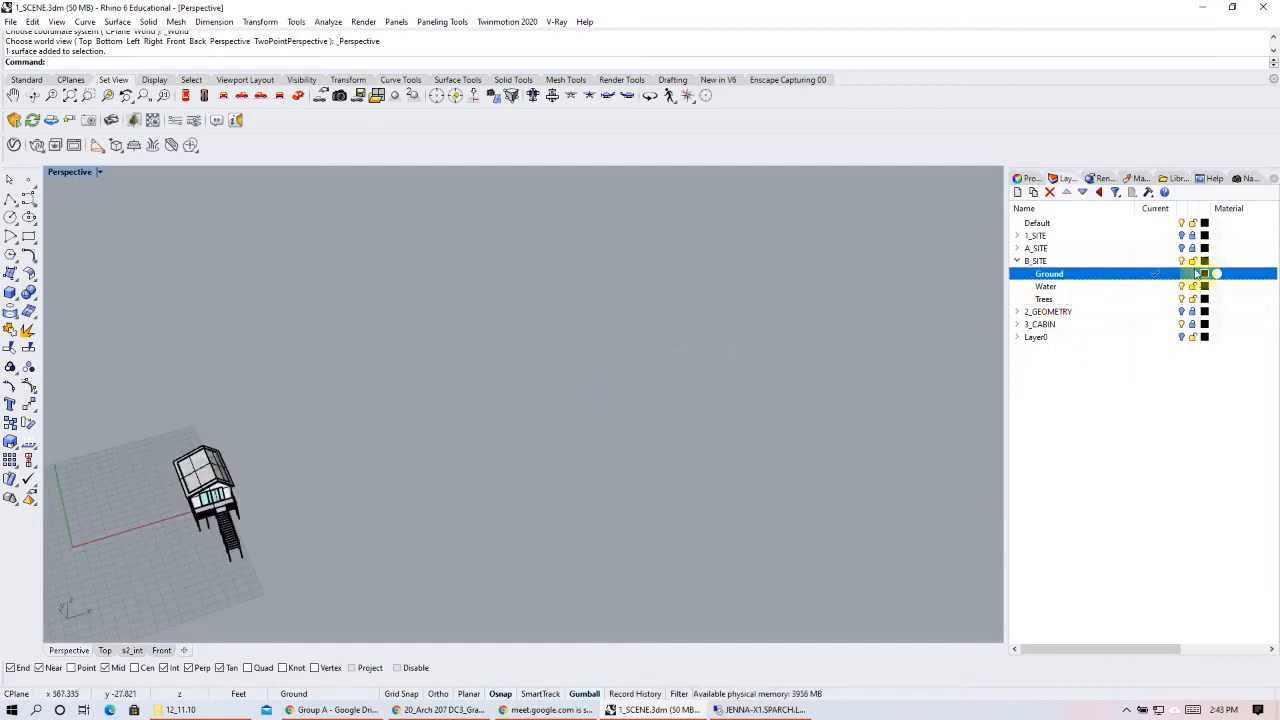
pyautogui.click(1184, 289)
pyautogui.click(1184, 299)
pyautogui.scroll(-3, 671, 414)
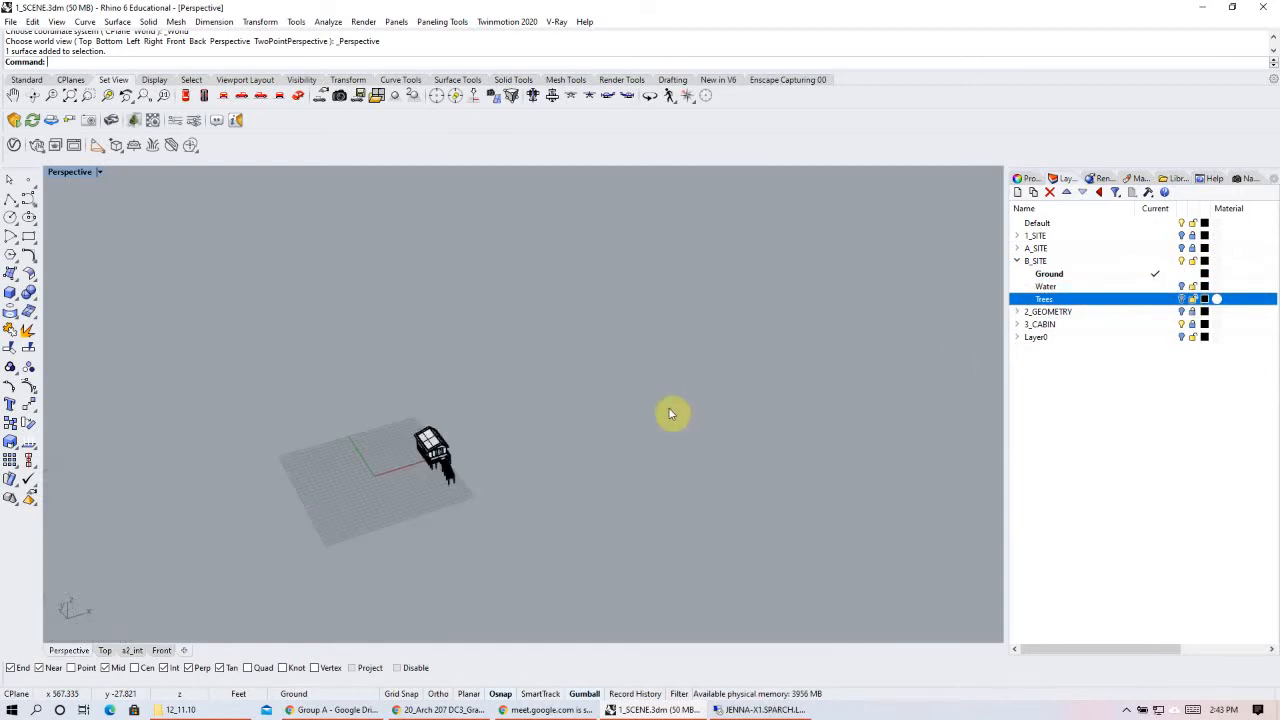
# - Create a large square plane surface around the cabin on the Ground layer, in the Top view
pyautogui.moveTo(589, 466)
pyautogui.mouseDown(button='right')
pyautogui.moveTo(538, 477)
pyautogui.moveTo(586, 437)
pyautogui.moveTo(574, 448)
pyautogui.mouseUp(button='right')
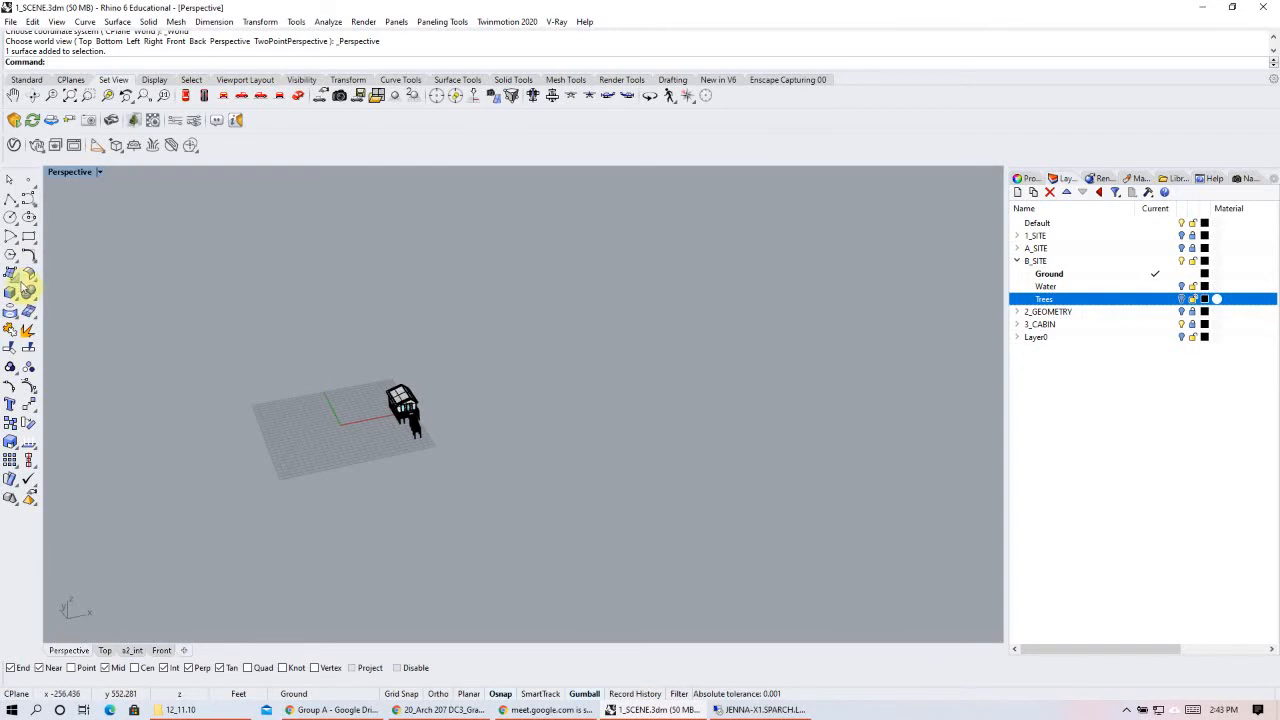
pyautogui.click(17, 285)
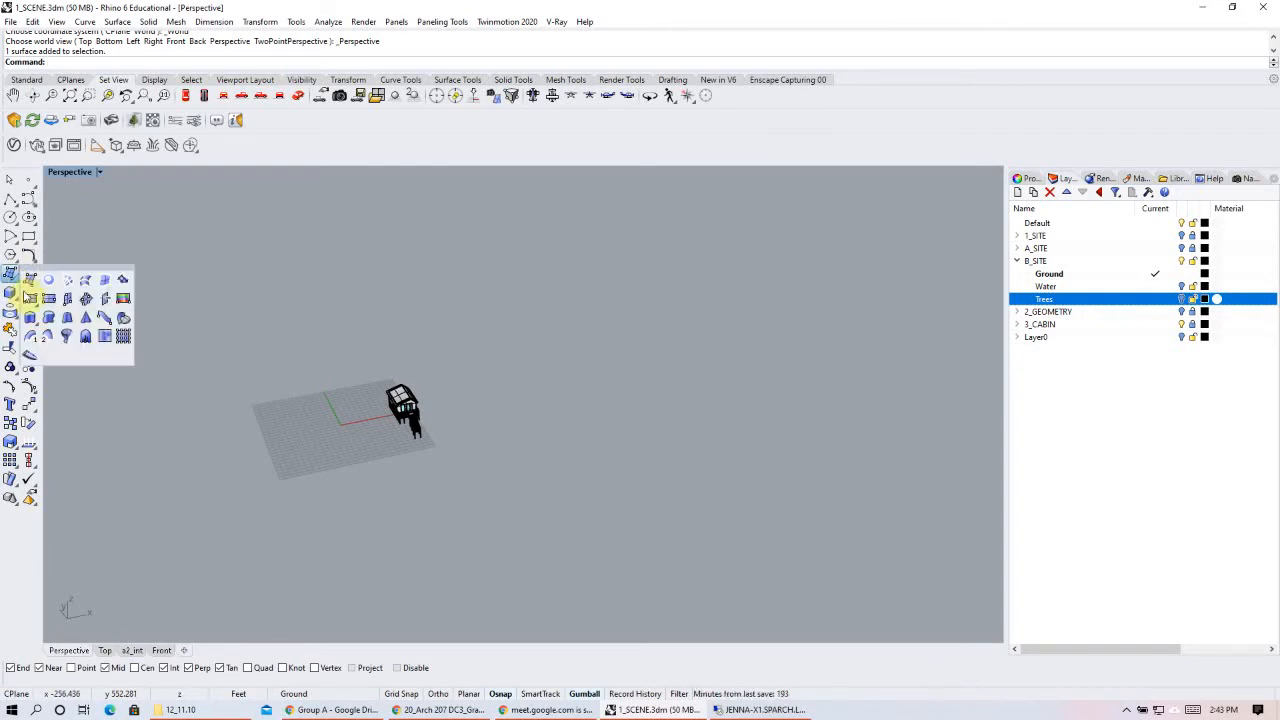
pyautogui.click(30, 298)
pyautogui.click(117, 651)
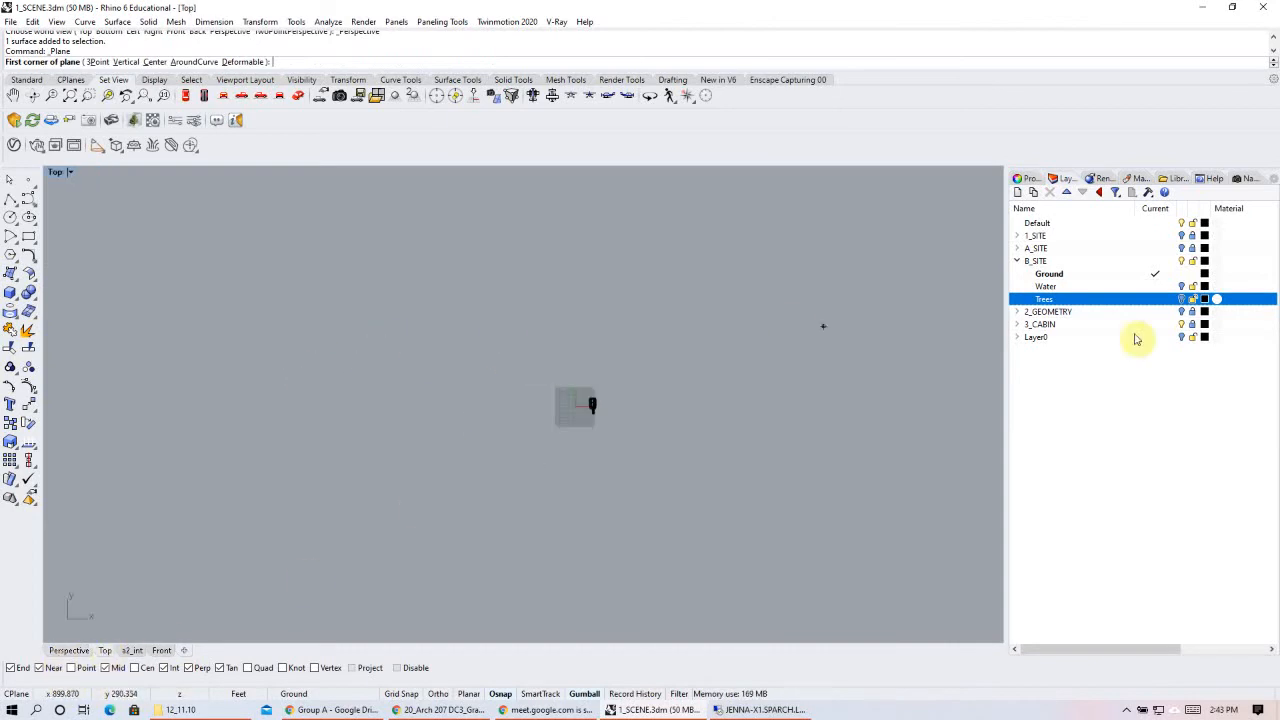
pyautogui.click(440, 298)
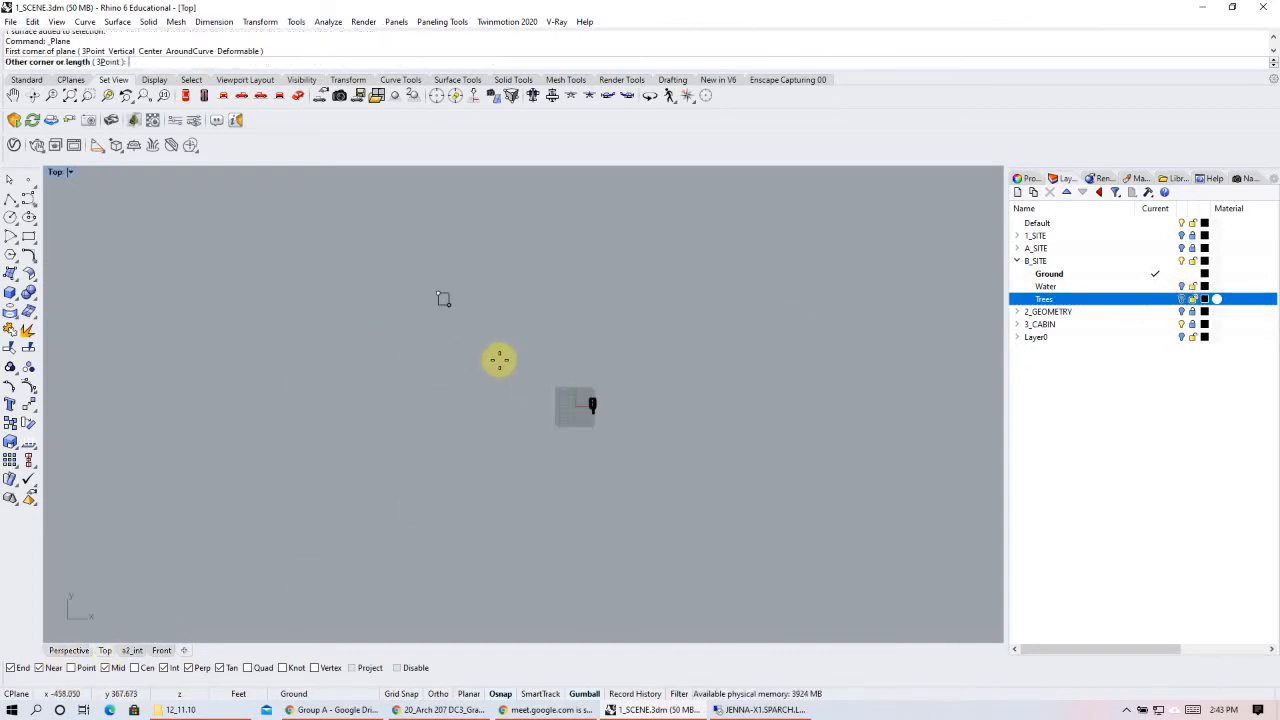
pyautogui.click(718, 491)
# - Move the ground plane horizontally and vertically in the Top view until it is centred on the cabin
pyautogui.click(716, 448)
pyautogui.moveTo(634, 432); pyautogui.dragTo(650, 433)
pyautogui.moveTo(597, 393); pyautogui.dragTo(592, 368)
pyautogui.click(848, 396)
pyautogui.click(735, 394)
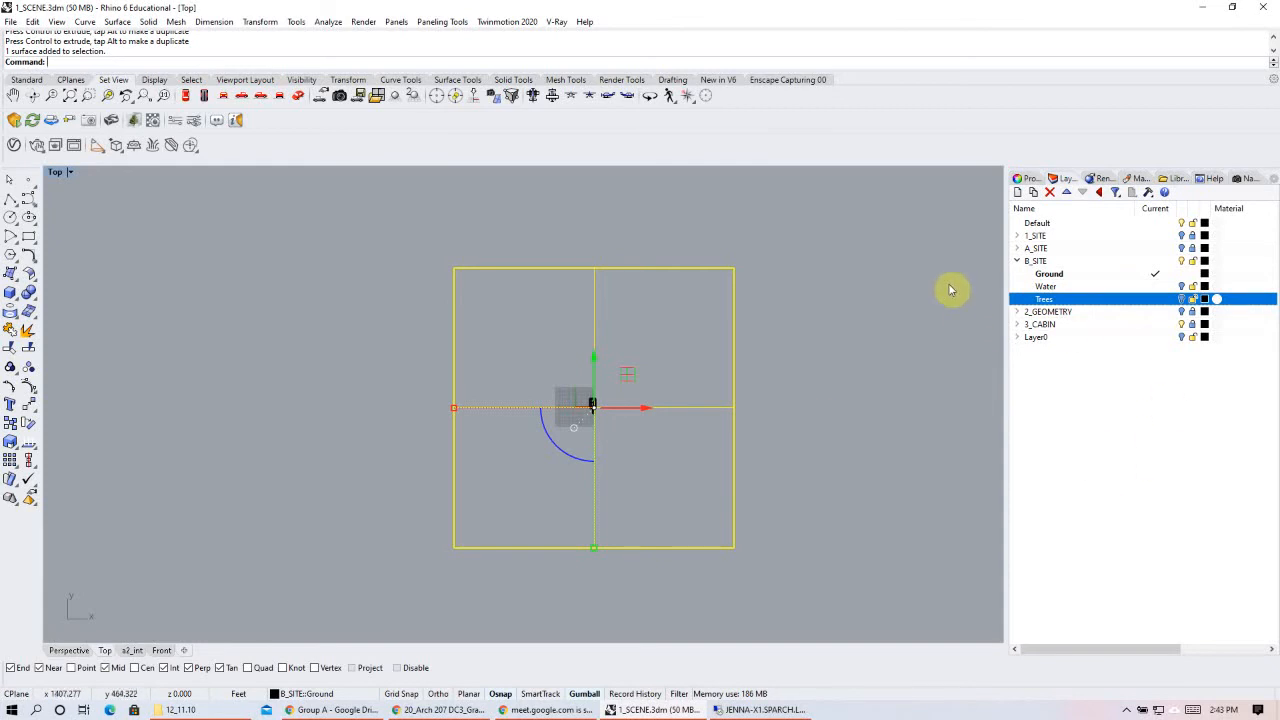
pyautogui.click(915, 306)
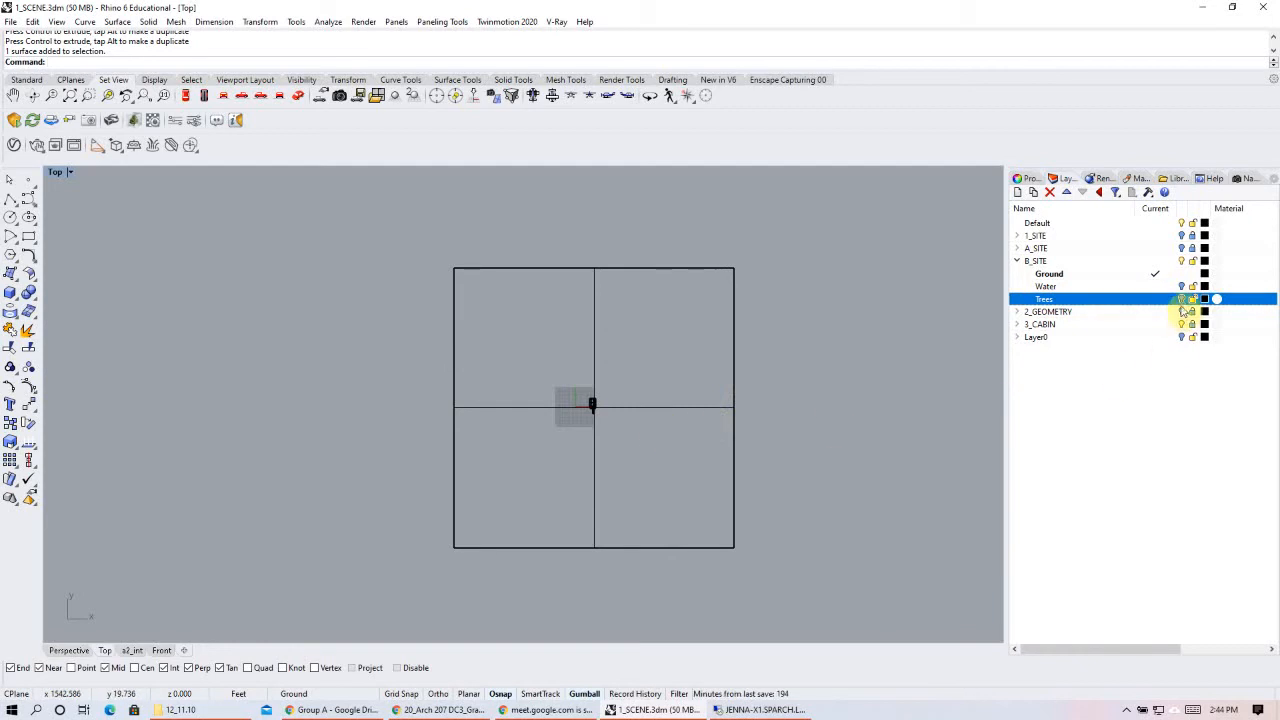
# - Scale up the ground plane uniformly about its centre, showing the 1_SITE layer only temporarily as a size reference
pyautogui.click(1183, 237)
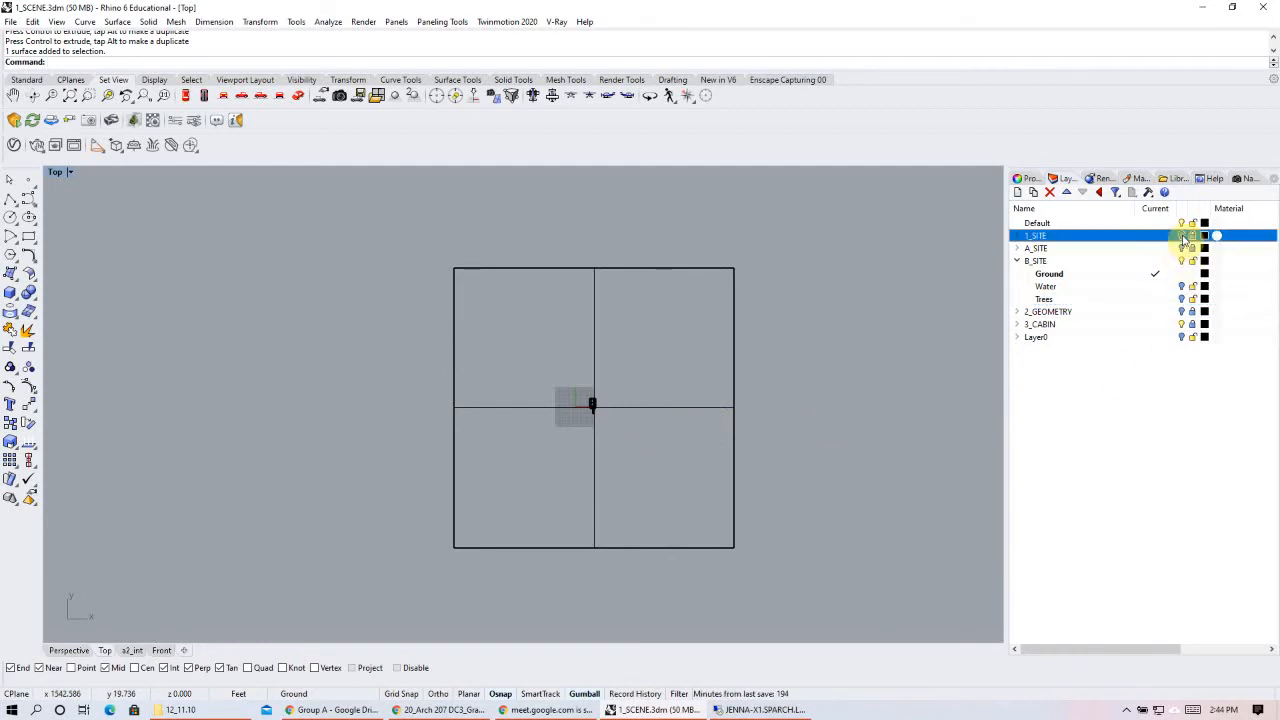
pyautogui.click(1182, 236)
pyautogui.moveTo(724, 286); pyautogui.dragTo(722, 282)
pyautogui.moveTo(451, 409); pyautogui.dragTo(423, 408)
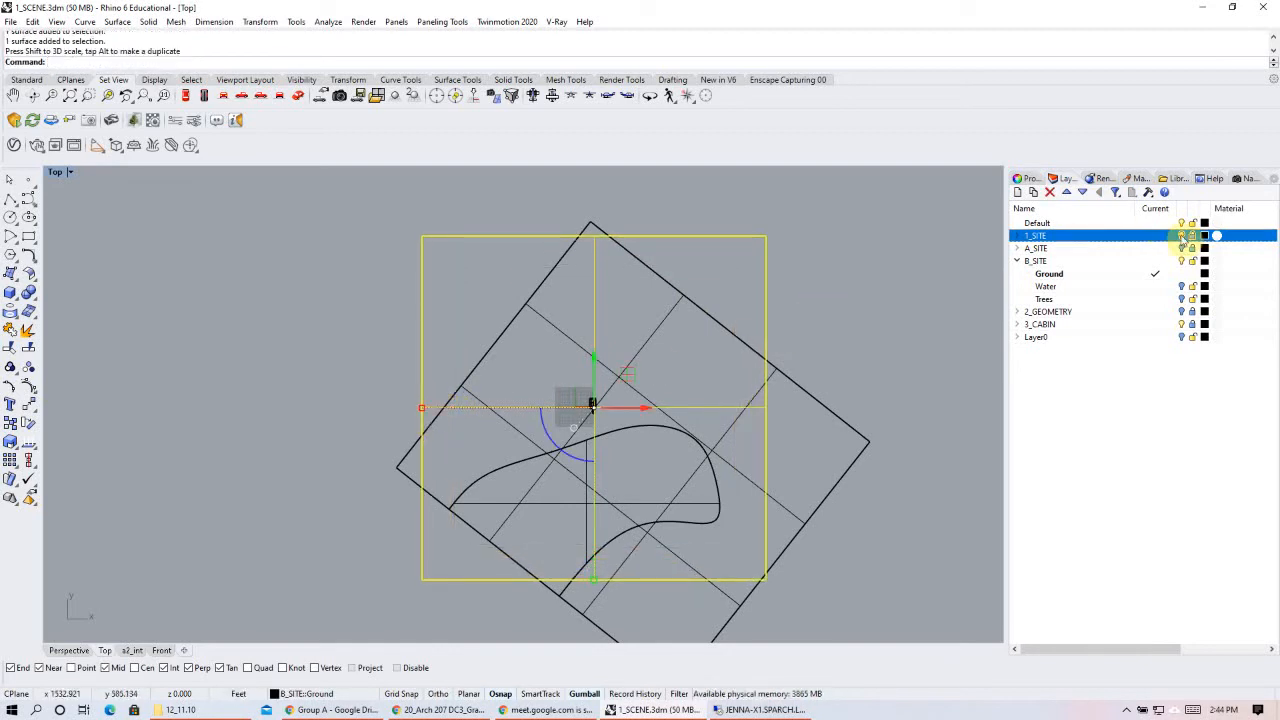
pyautogui.click(1181, 235)
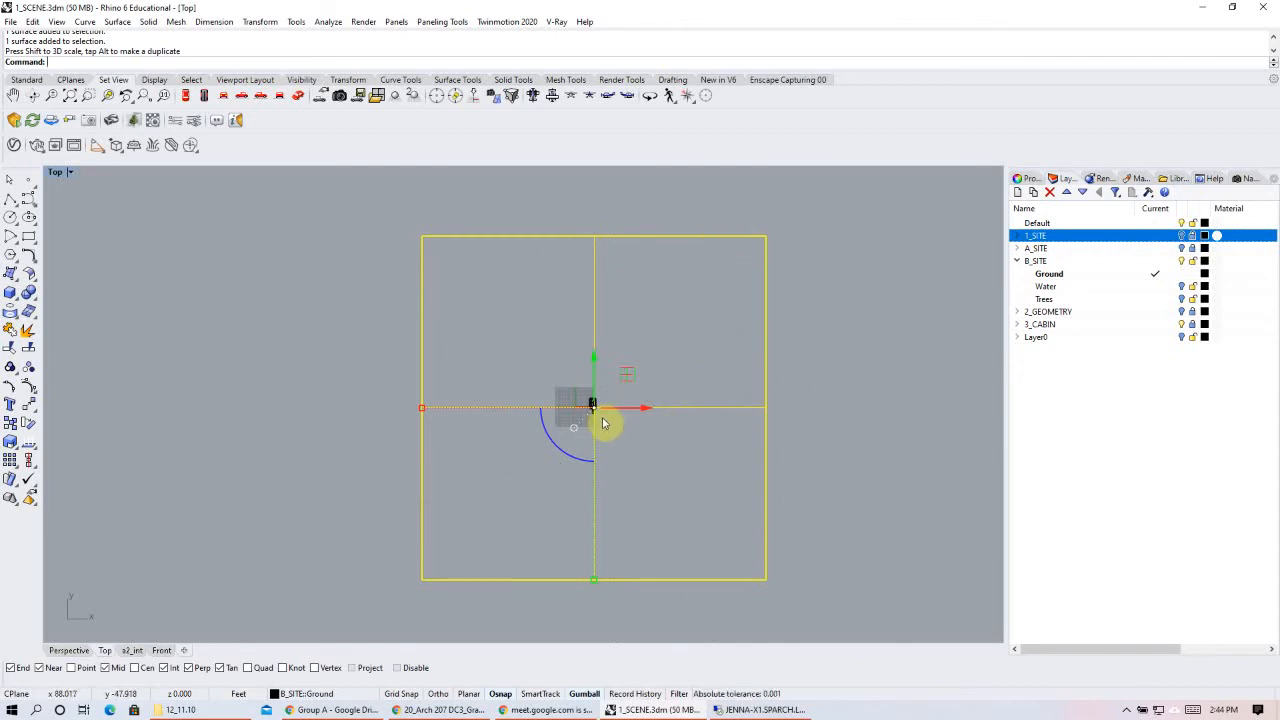
pyautogui.click(860, 376)
pyautogui.click(684, 407)
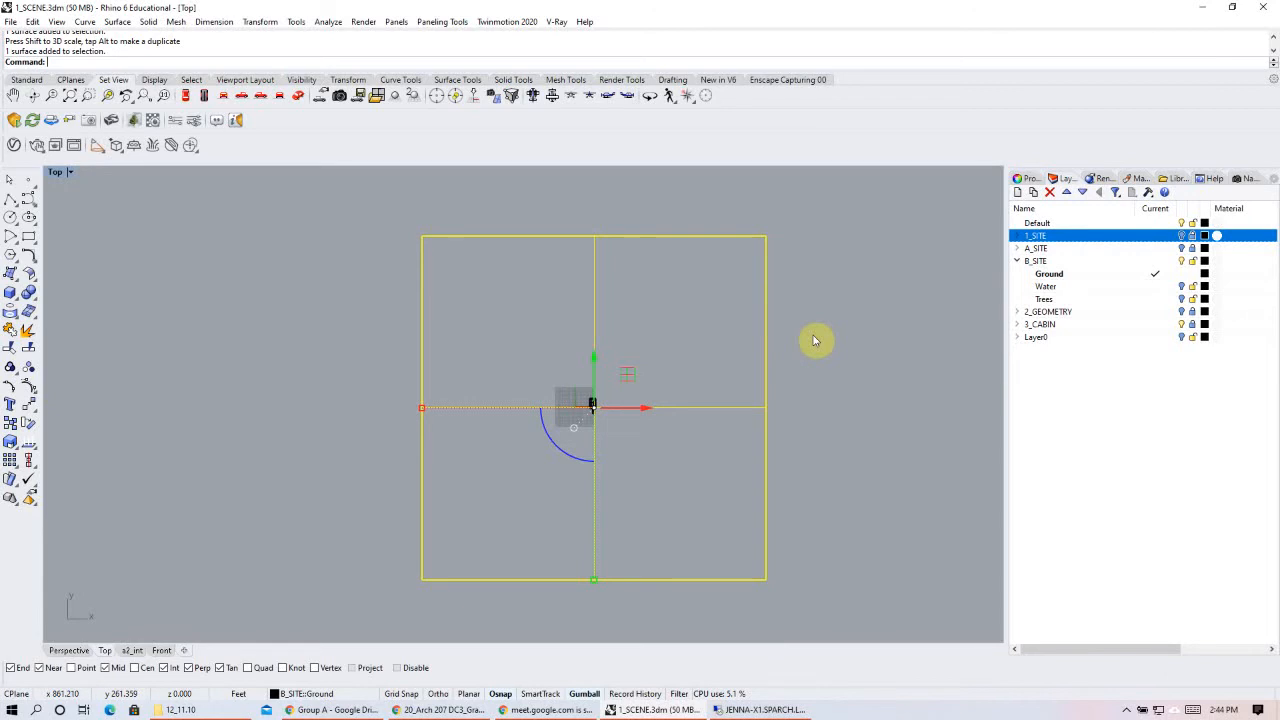
pyautogui.press('Escape')
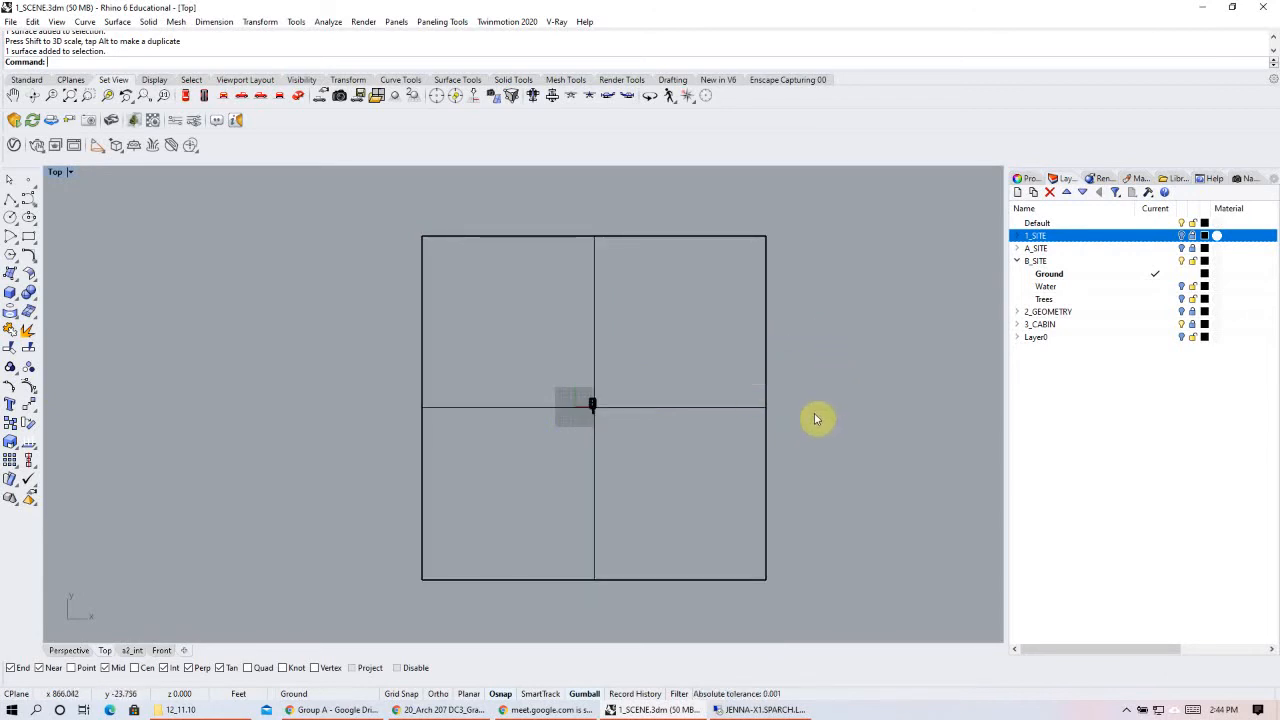
# - Rebuild the ground plane with 6 points and degree 3 in both U and V, deleting the input surface
pyautogui.click(765, 446)
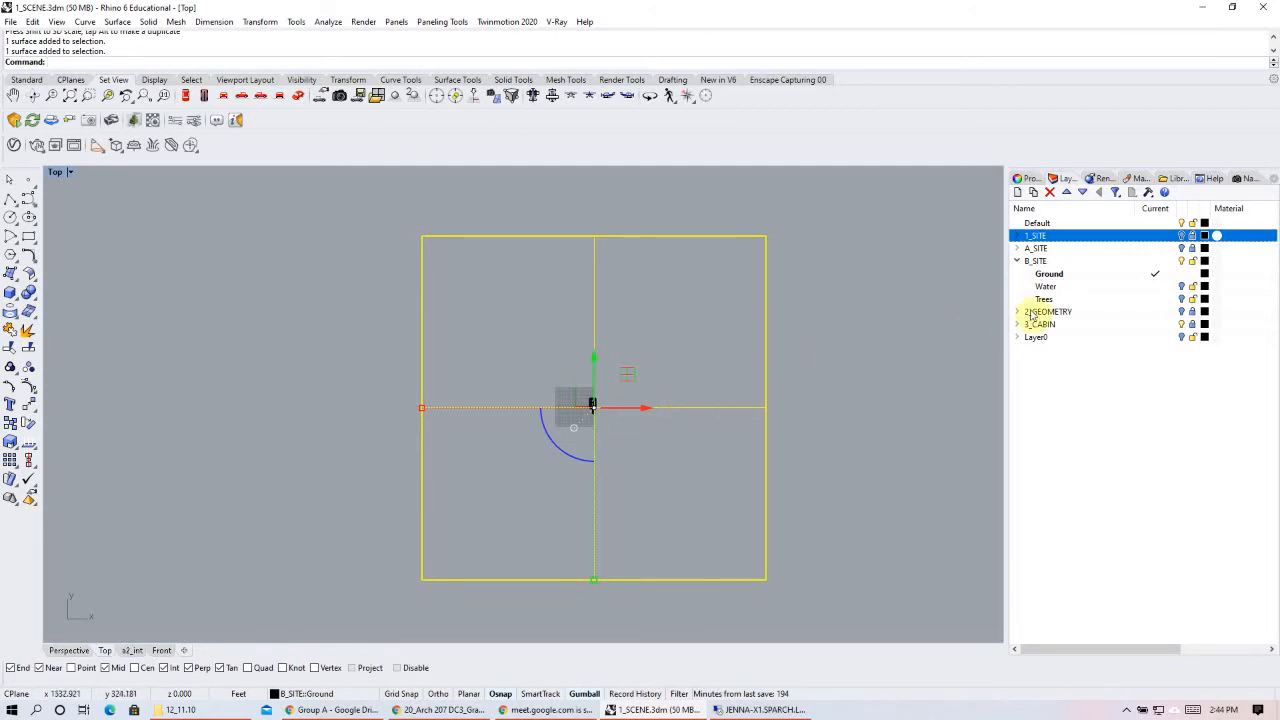
pyautogui.click(1072, 276)
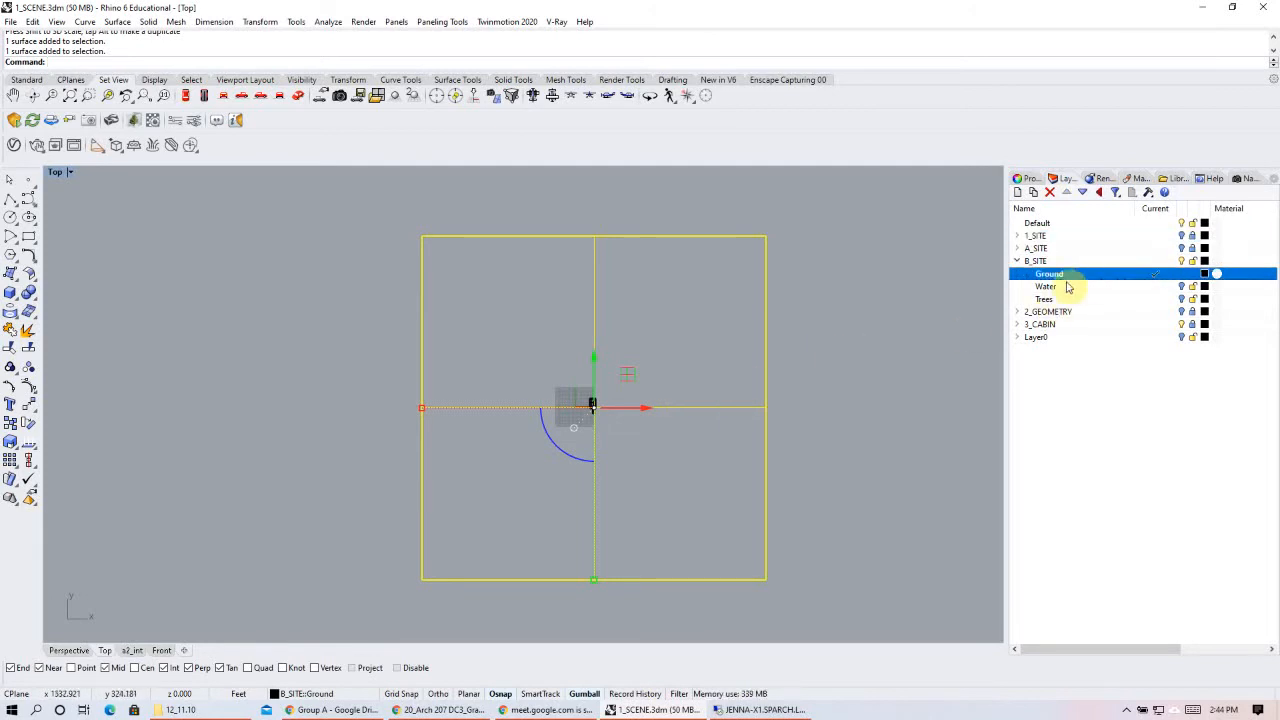
pyautogui.rightClick(826, 336)
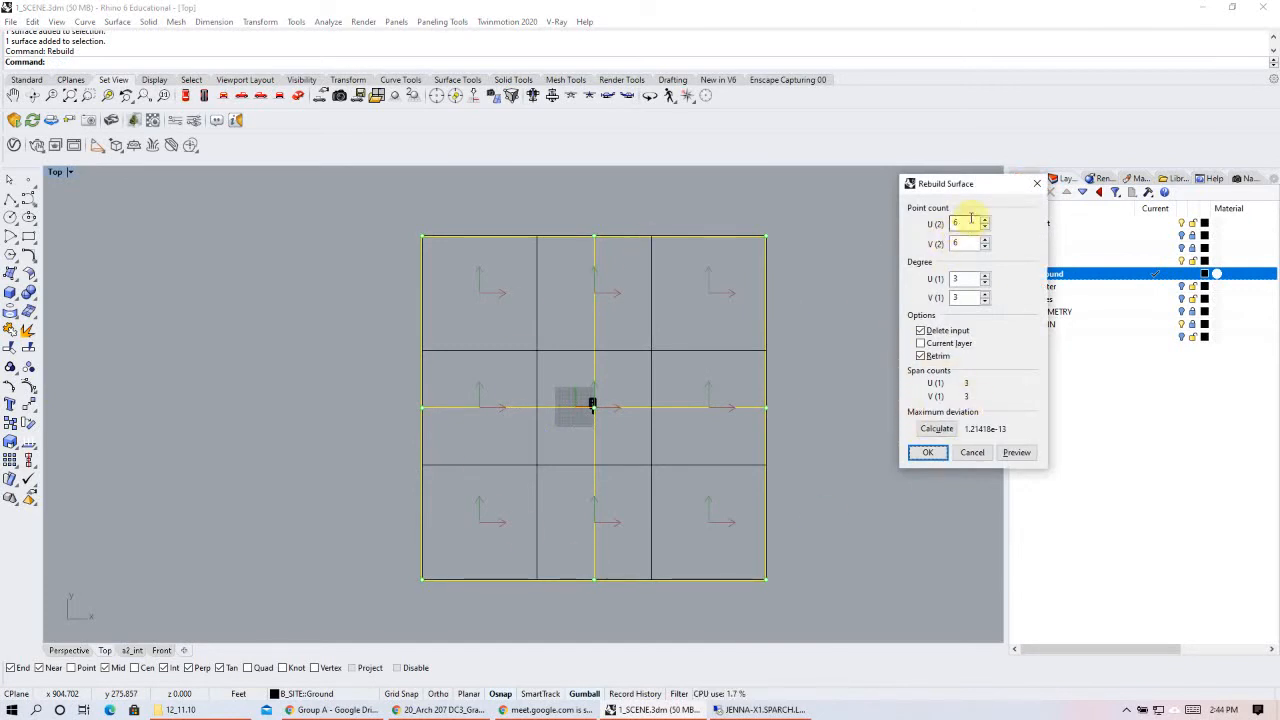
pyautogui.moveTo(964, 222); pyautogui.dragTo(938, 226)
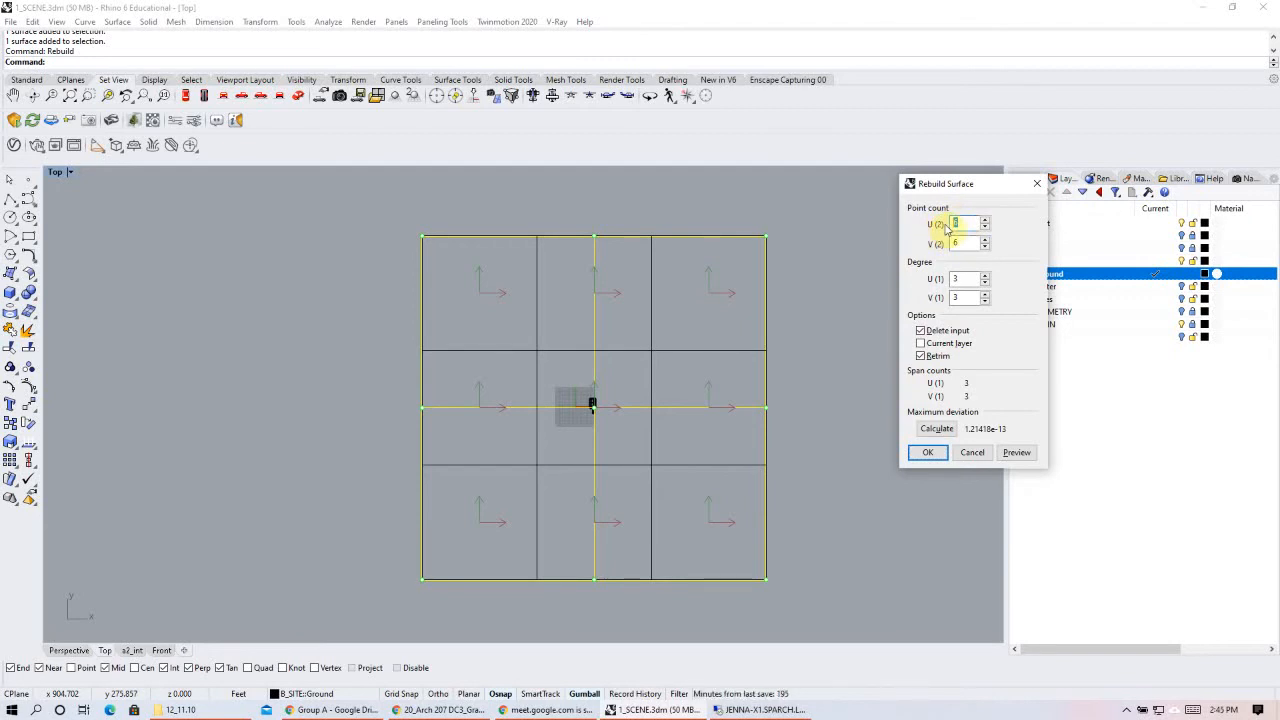
pyautogui.click(930, 453)
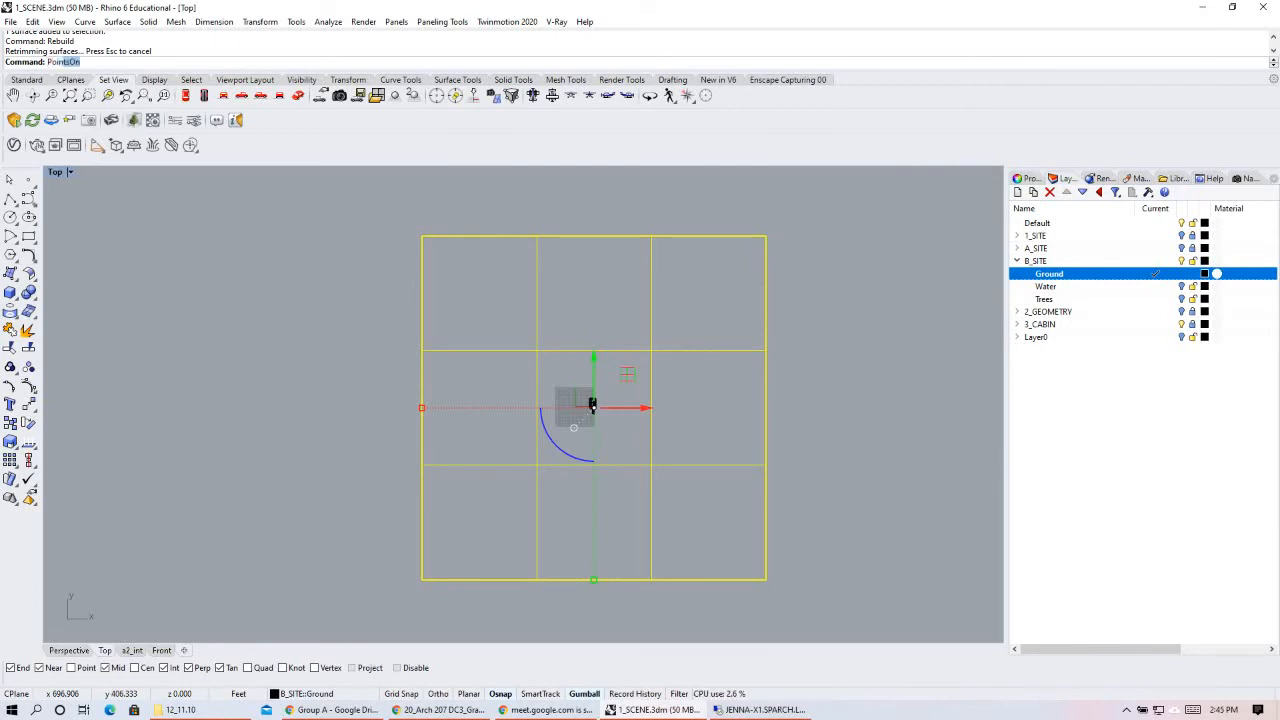
# - Turn on the ground surface's control points and raise those along the back edge and around the far right corner in Perspective
pyautogui.press('Return')
pyautogui.moveTo(843, 198); pyautogui.dragTo(710, 310)
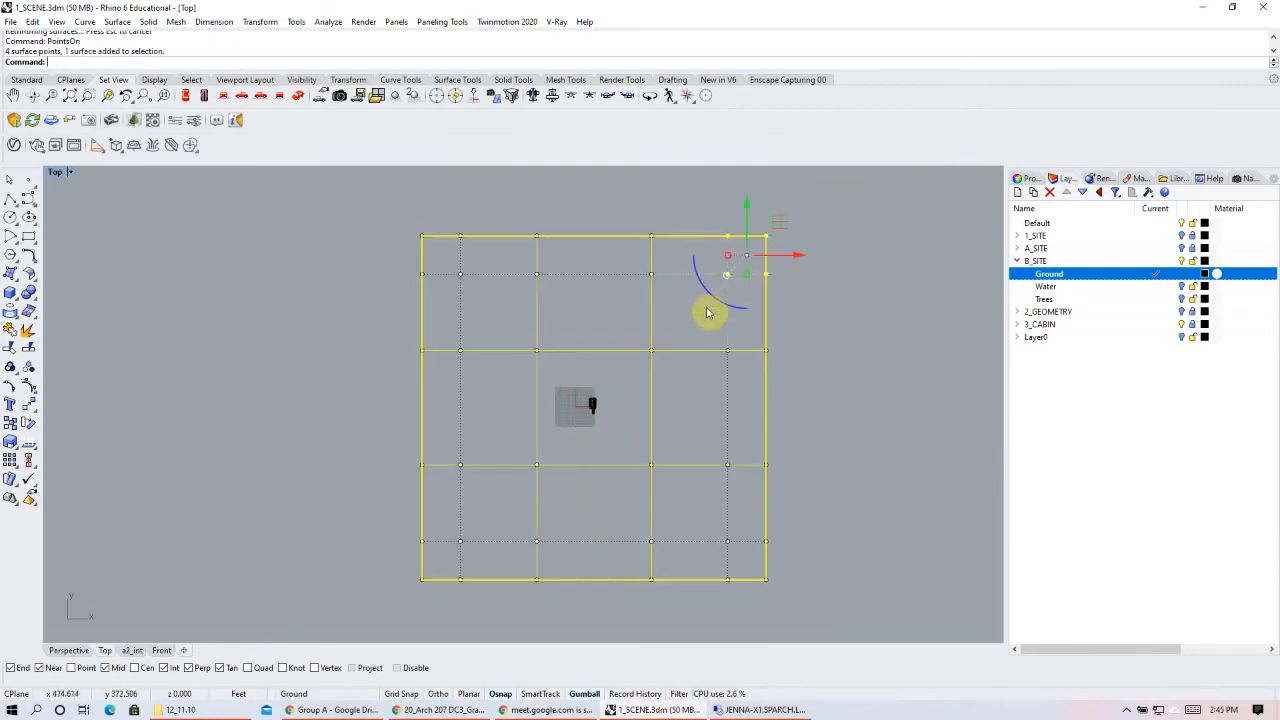
pyautogui.click(70, 651)
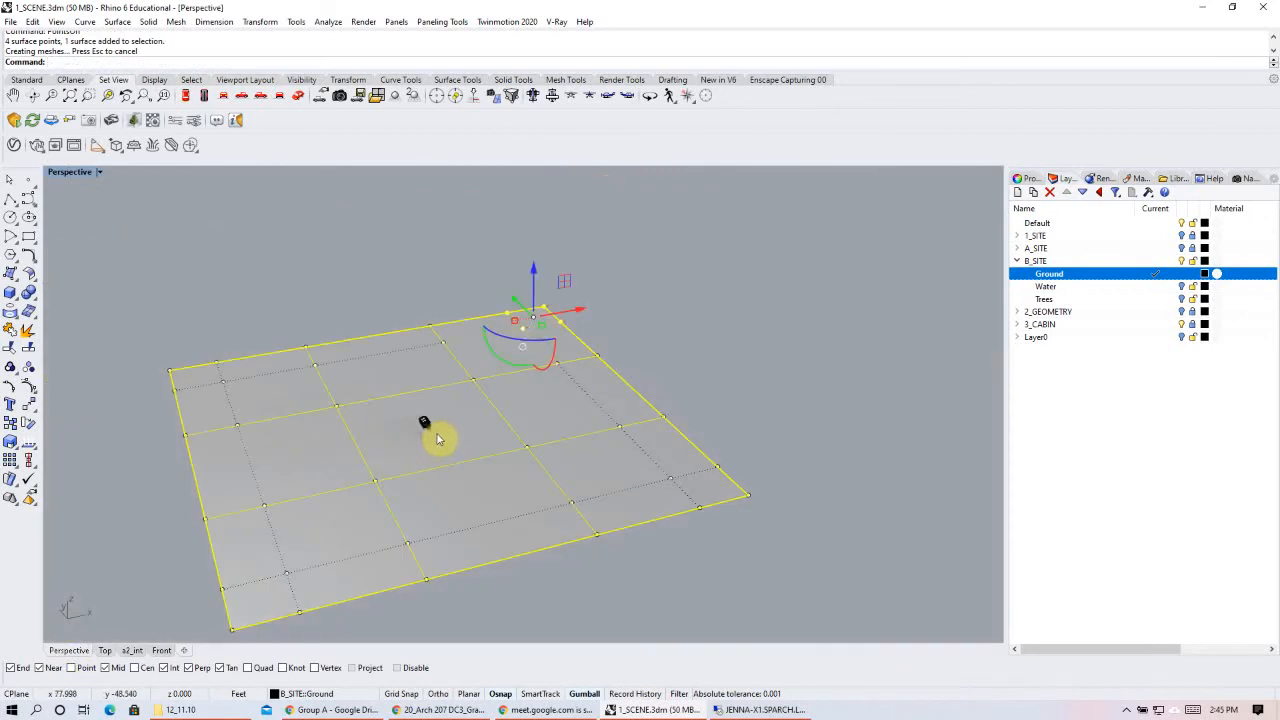
pyautogui.moveTo(392, 436); pyautogui.dragTo(475, 327, button='right')
pyautogui.moveTo(415, 258); pyautogui.dragTo(325, 335)
pyautogui.keyDown('shift'); pyautogui.moveTo(649, 222); pyautogui.dragTo(463, 314); pyautogui.keyUp('shift')
pyautogui.keyDown('shift'); pyautogui.moveTo(791, 309); pyautogui.dragTo(690, 351); pyautogui.keyUp('shift')
pyautogui.keyDown('ctrl'); pyautogui.click(648, 283); pyautogui.keyUp('ctrl')
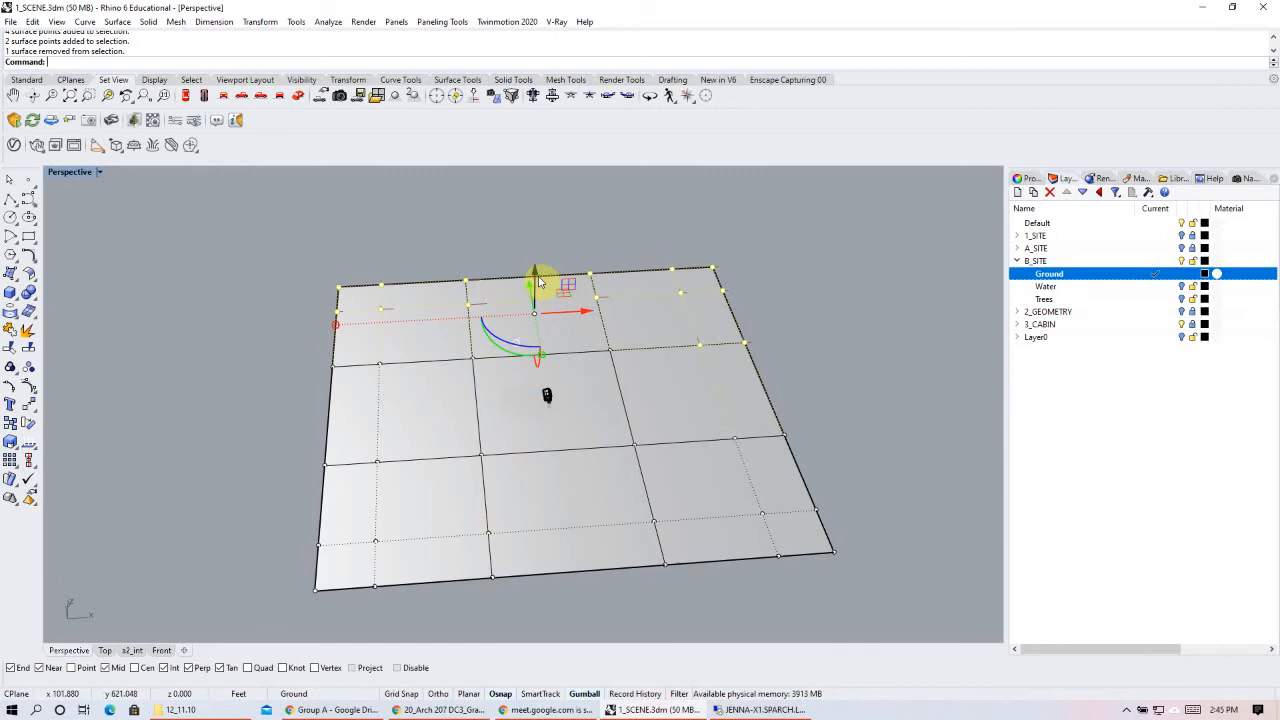
pyautogui.moveTo(538, 281); pyautogui.dragTo(488, 249)
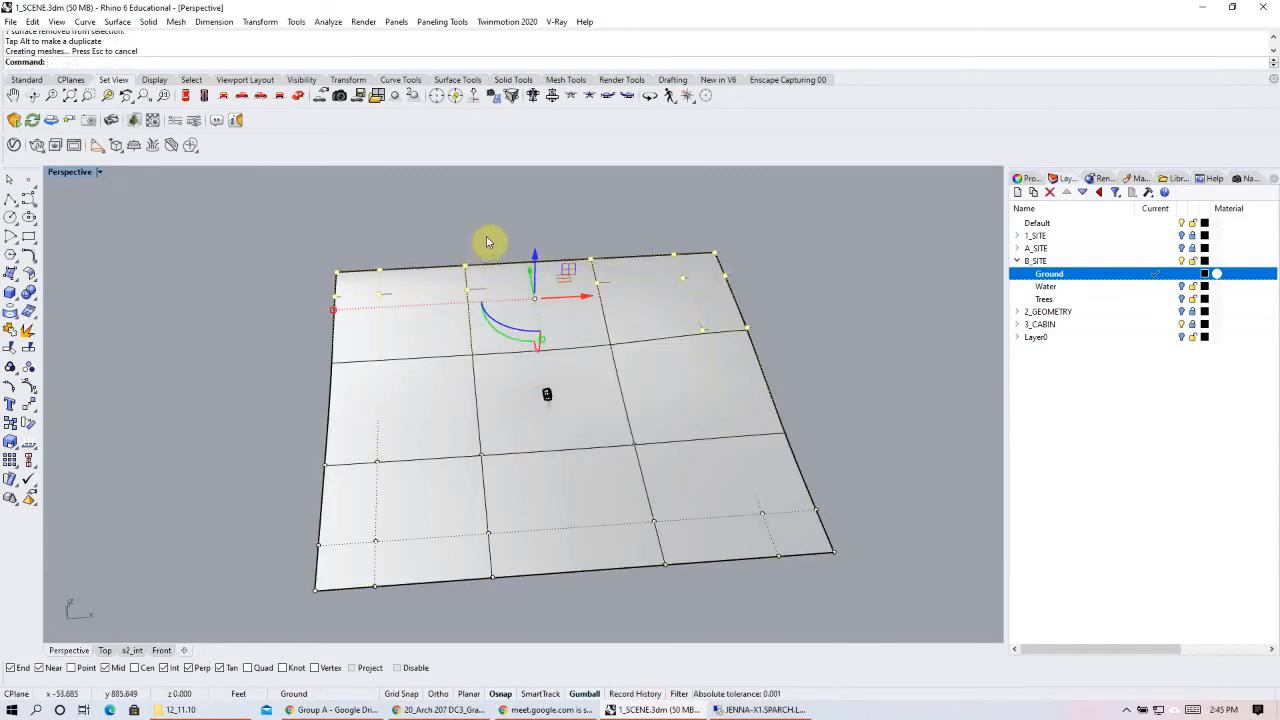
# - Try raising only the outermost control points at the ground's far right corner, and undo the move
pyautogui.moveTo(766, 219); pyautogui.dragTo(651, 297)
pyautogui.moveTo(795, 233); pyautogui.dragTo(680, 287)
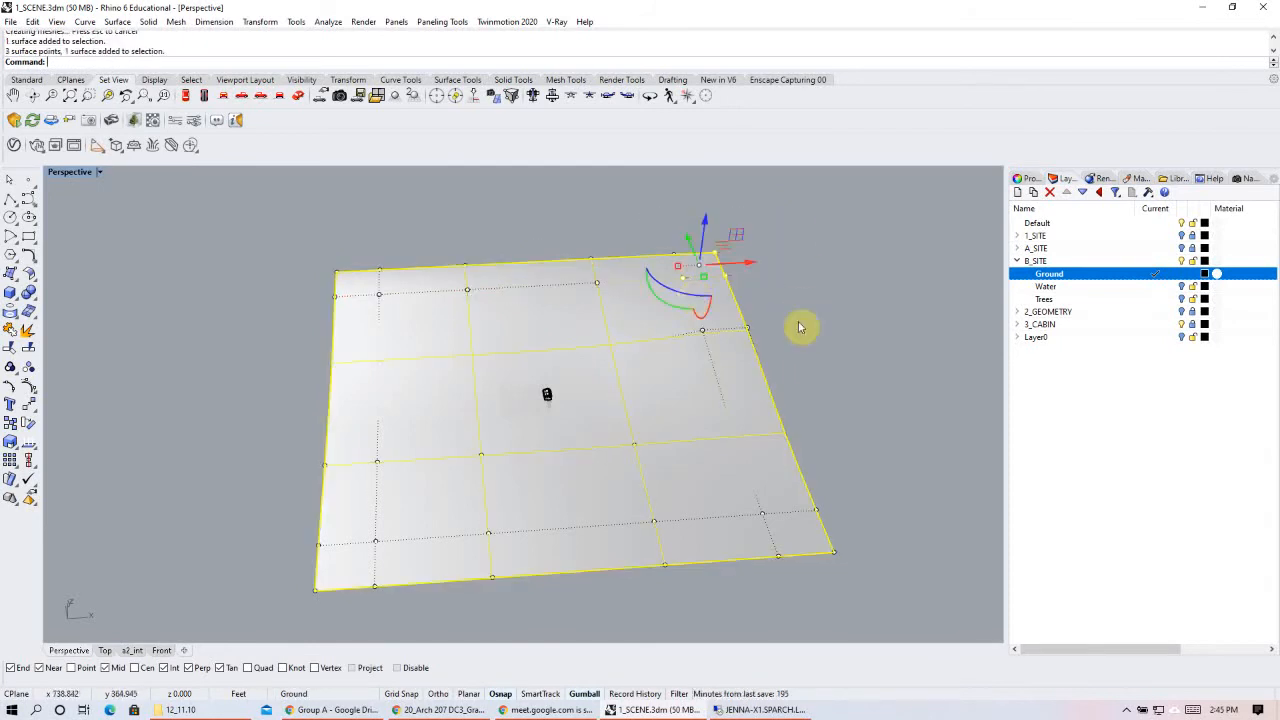
pyautogui.keyDown('ctrl'); pyautogui.click(779, 418); pyautogui.keyUp('ctrl')
pyautogui.moveTo(707, 222); pyautogui.dragTo(777, 283)
pyautogui.hotkey('ctrl', 'z')
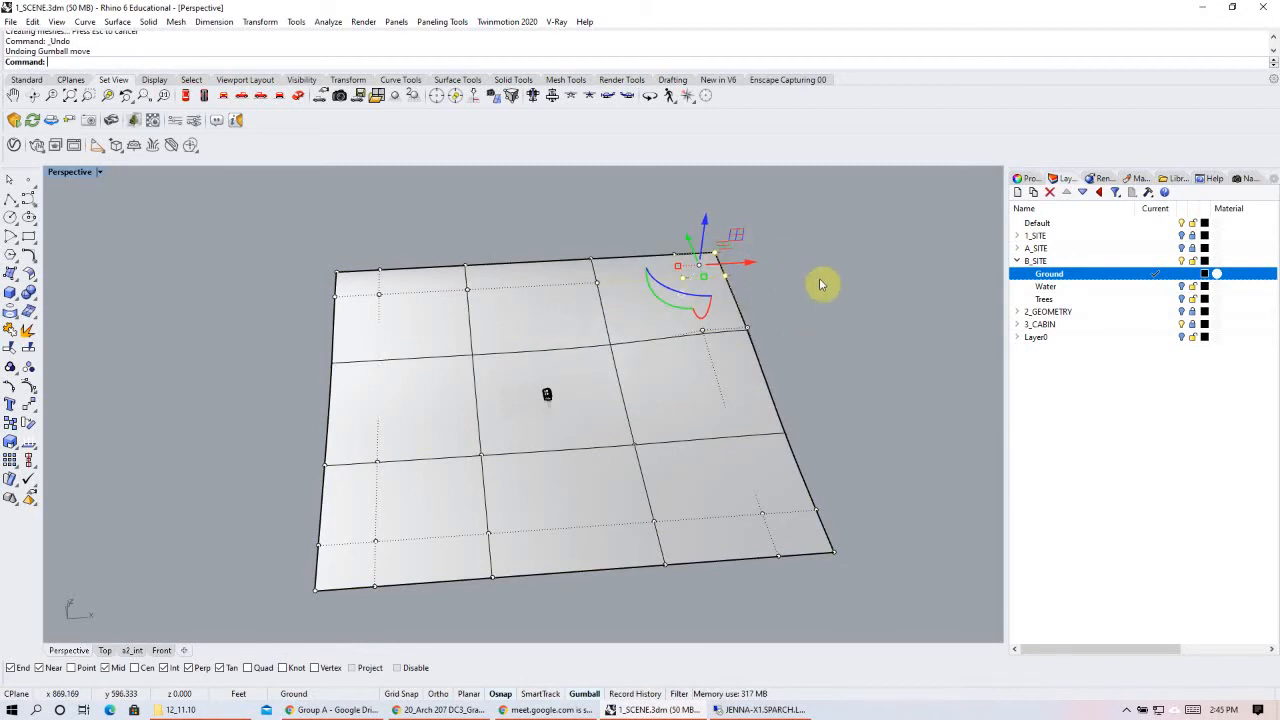
# - Redisplay the ground surface's control points and raise a wider group around the far right corner into a gentle hill
pyautogui.press('Escape')
pyautogui.click(699, 317)
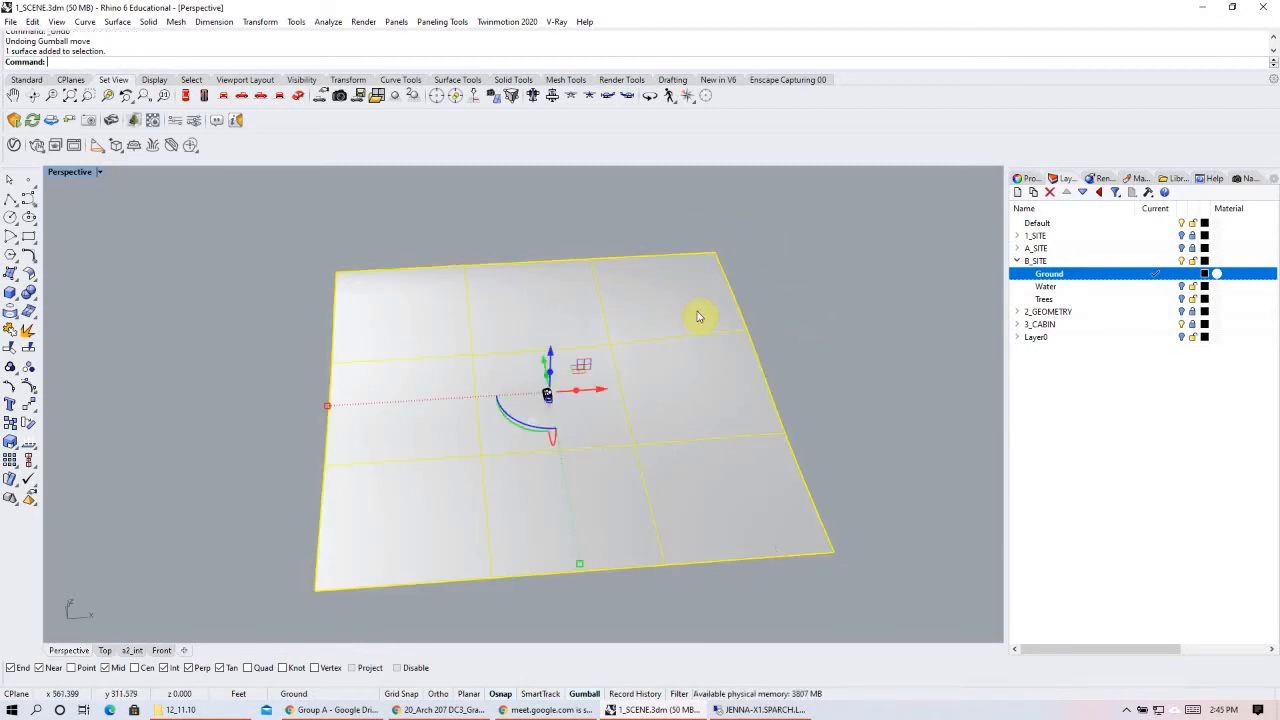
pyautogui.press('F10')
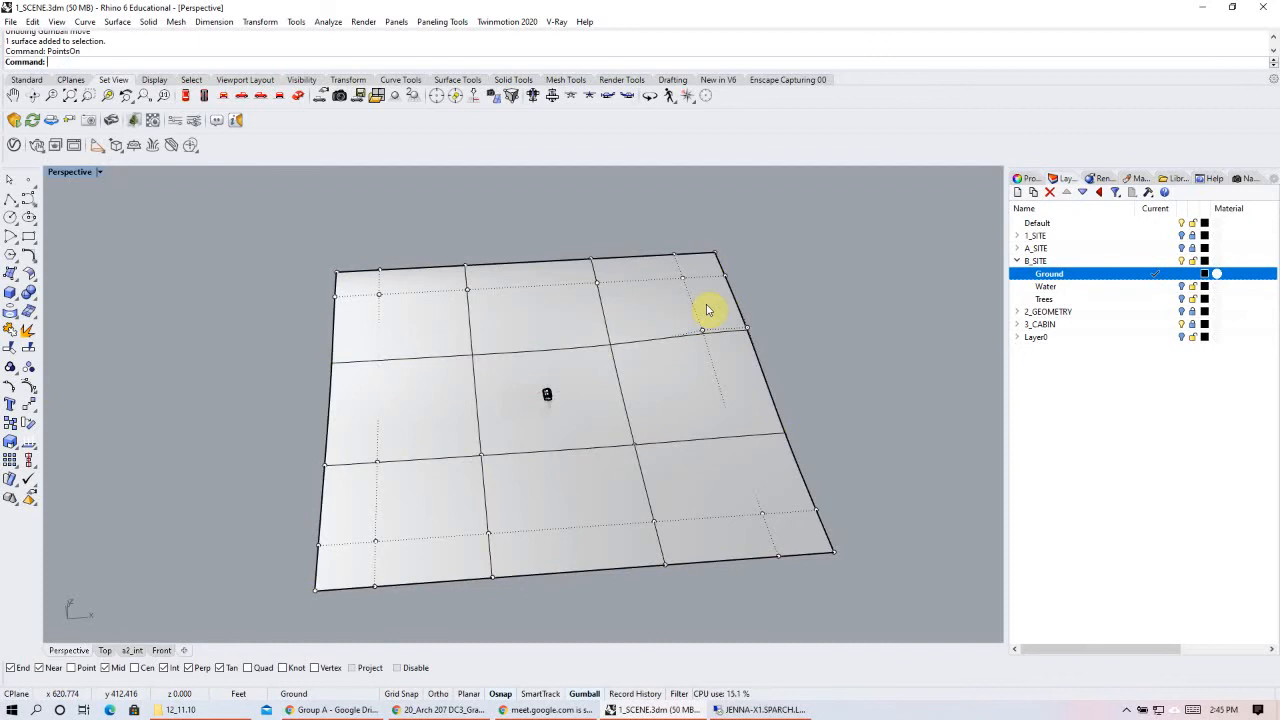
pyautogui.moveTo(779, 219); pyautogui.dragTo(585, 297)
pyautogui.keyDown('shift'); pyautogui.moveTo(776, 317); pyautogui.dragTo(688, 342); pyautogui.keyUp('shift')
pyautogui.keyDown('ctrl'); pyautogui.click(790, 414); pyautogui.keyUp('ctrl')
pyautogui.moveTo(674, 257); pyautogui.dragTo(676, 246)
pyautogui.moveTo(695, 413); pyautogui.dragTo(651, 323, button='right')
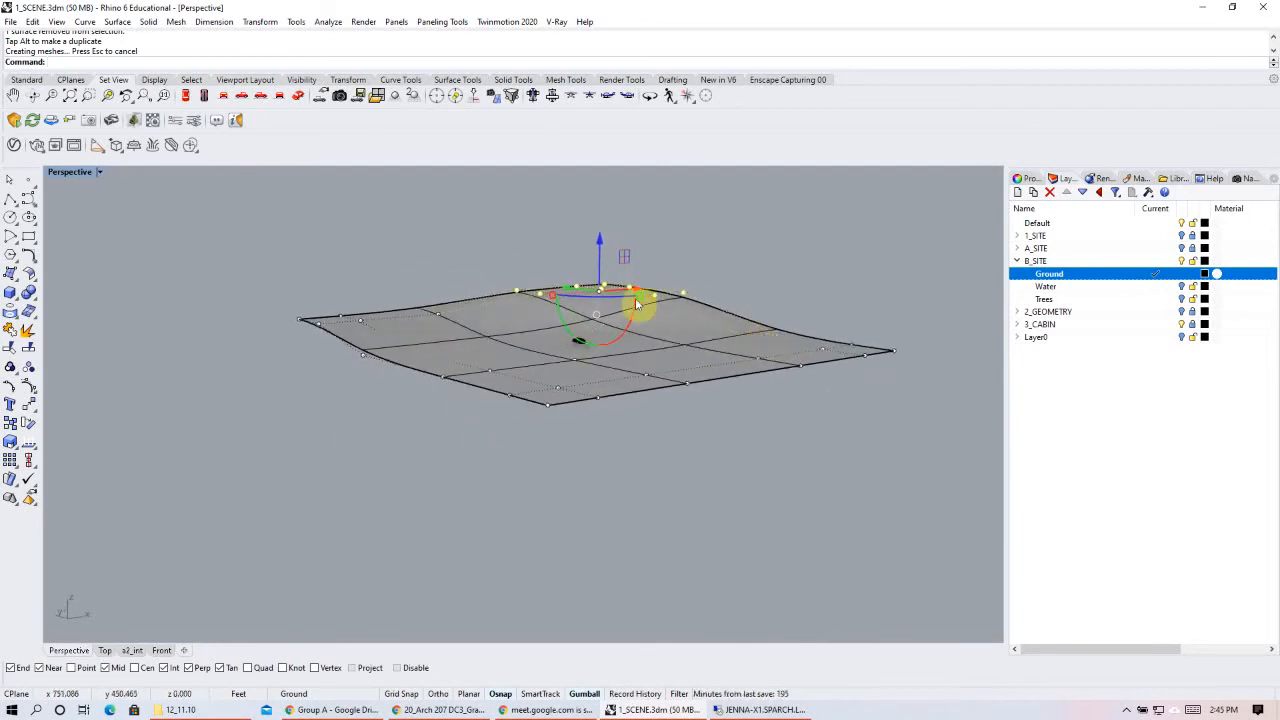
pyautogui.moveTo(529, 386); pyautogui.dragTo(574, 457, button='right')
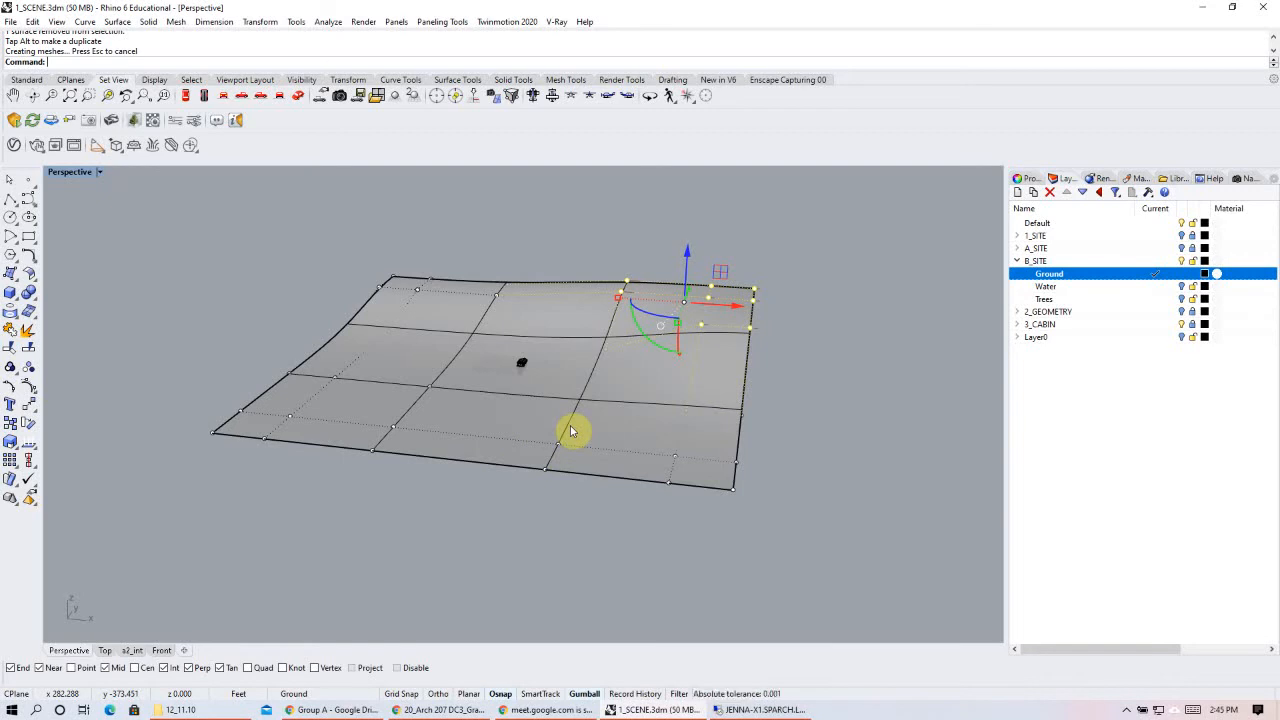
# - Raise the control points around the ground surface's near left corner, including the corner point, and turn the control points off
pyautogui.click(910, 325)
pyautogui.click(694, 300)
pyautogui.press('F10')
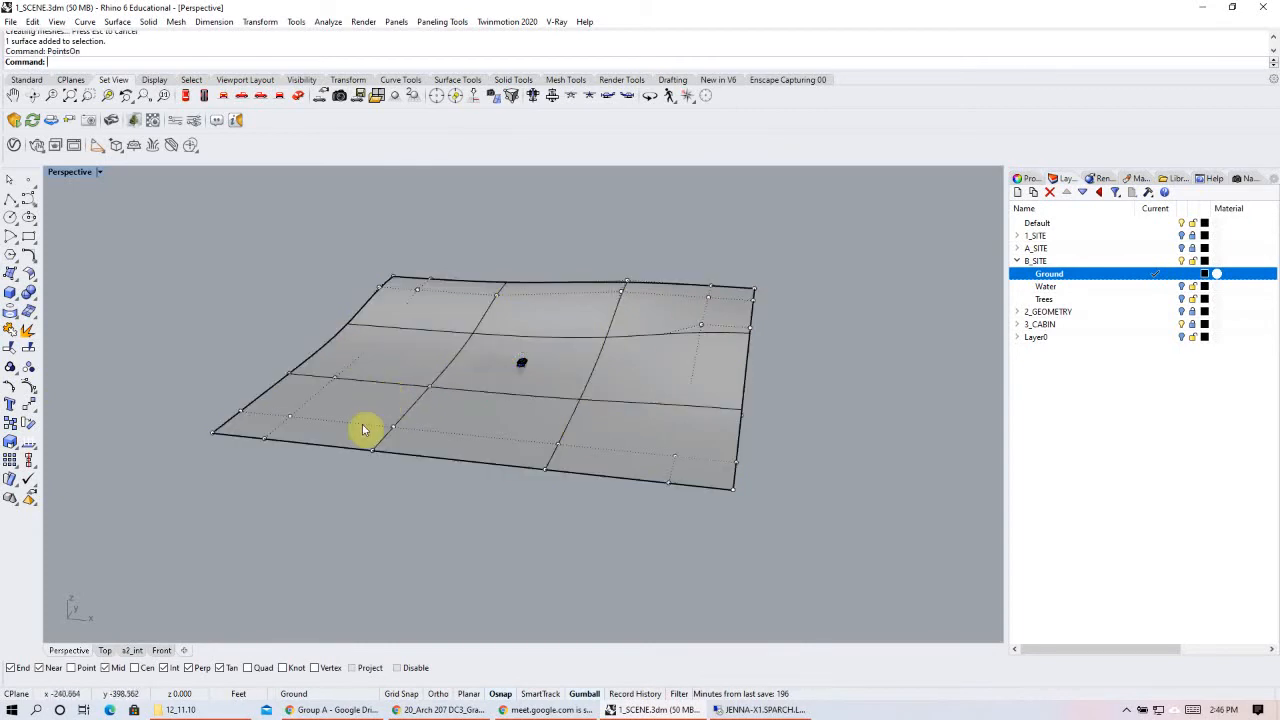
pyautogui.moveTo(338, 476); pyautogui.dragTo(270, 352)
pyautogui.keyDown('ctrl'); pyautogui.click(337, 371); pyautogui.keyUp('ctrl')
pyautogui.hotkey('ctrl', 'z')
pyautogui.keyDown('shift'); pyautogui.click(213, 437); pyautogui.keyUp('shift')
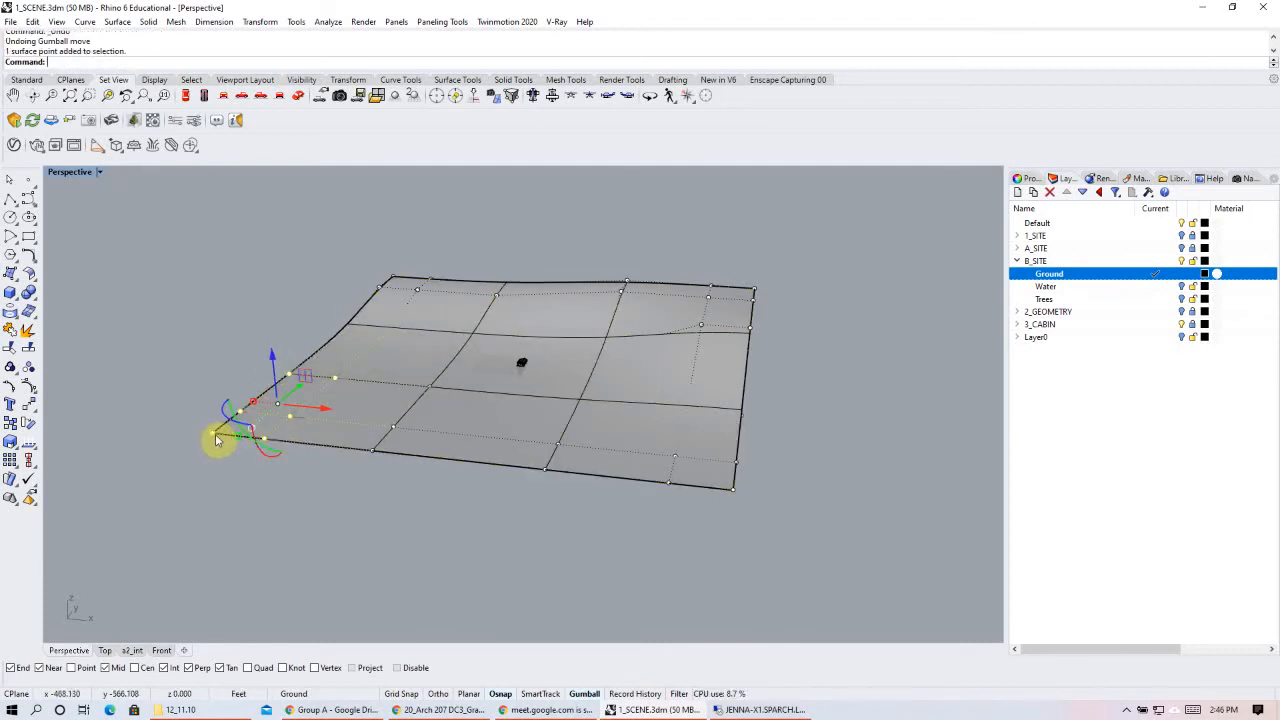
pyautogui.moveTo(266, 371); pyautogui.dragTo(312, 341)
pyautogui.click(450, 517)
pyautogui.press('Escape')
# - Examine the reshaped terrain and the cabin's position on it in the Perspective and Top views
pyautogui.moveTo(484, 402); pyautogui.dragTo(538, 393, button='right')
pyautogui.moveTo(537, 389); pyautogui.dragTo(700, 431, button='right')
pyautogui.moveTo(807, 413); pyautogui.dragTo(457, 437, button='right')
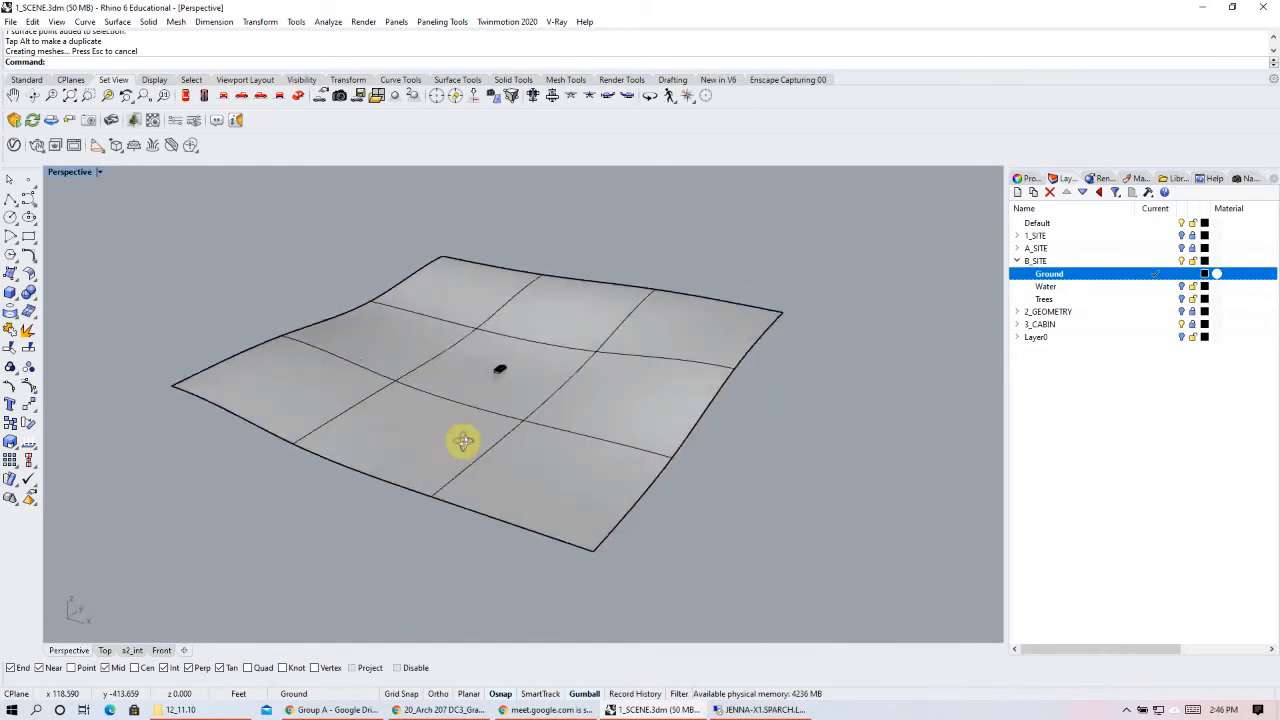
pyautogui.click(685, 373)
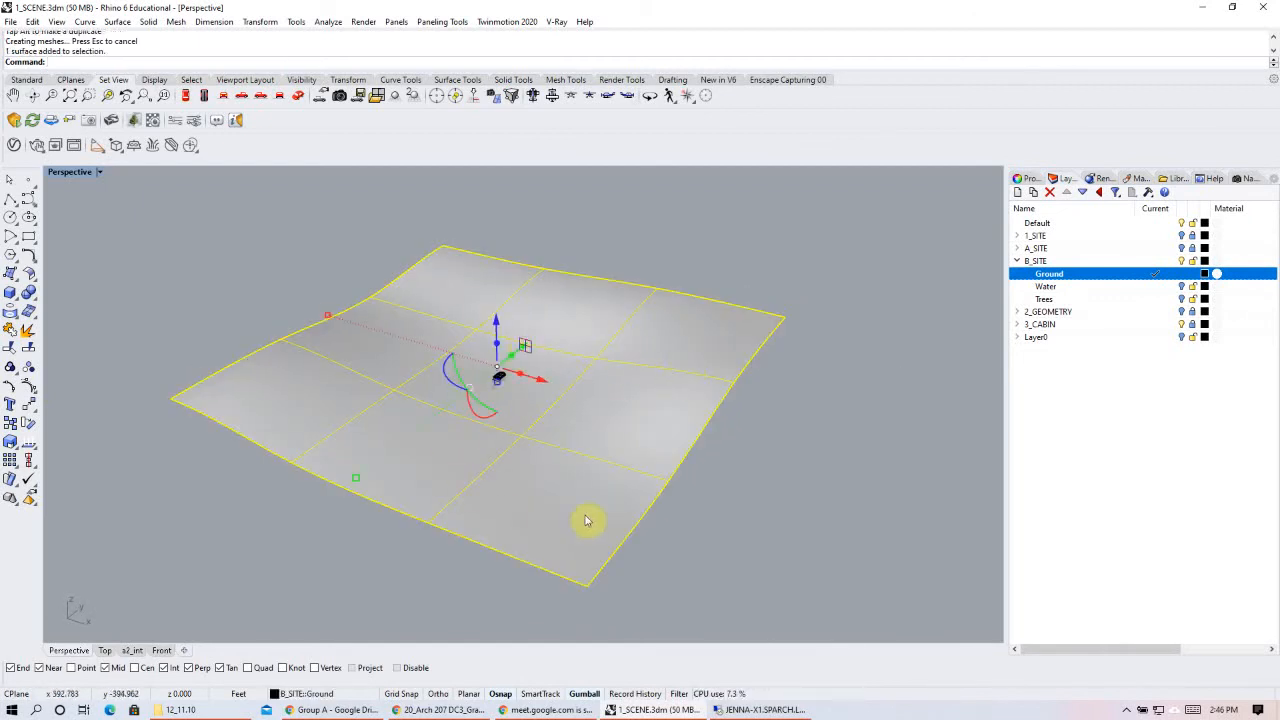
pyautogui.click(107, 651)
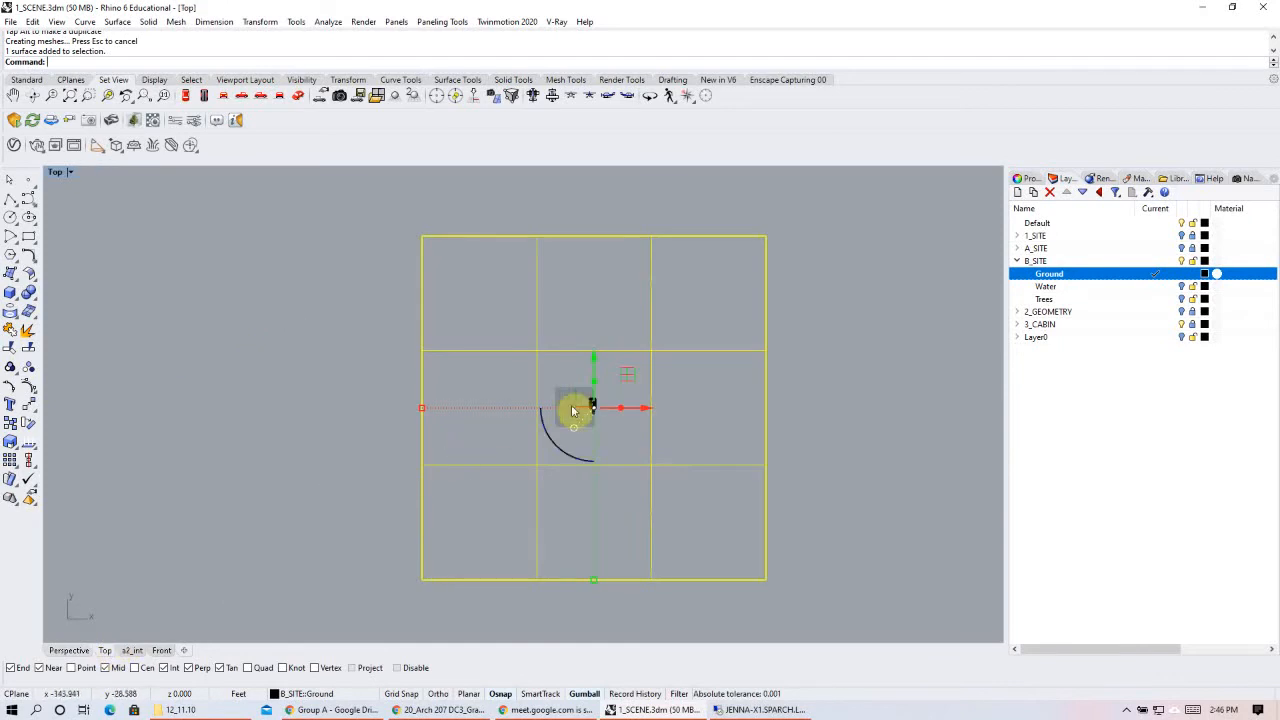
pyautogui.scroll(5, 600, 415)
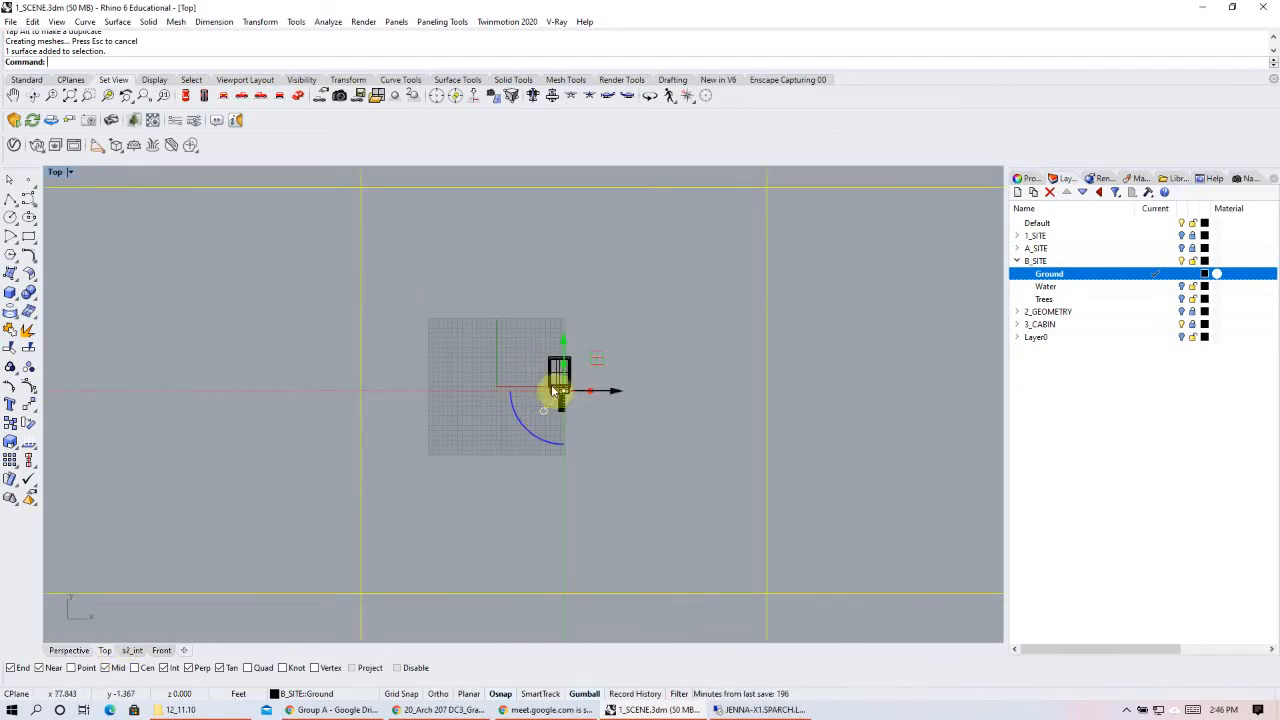
pyautogui.scroll(-4, 466, 414)
pyautogui.scroll(2, 466, 414)
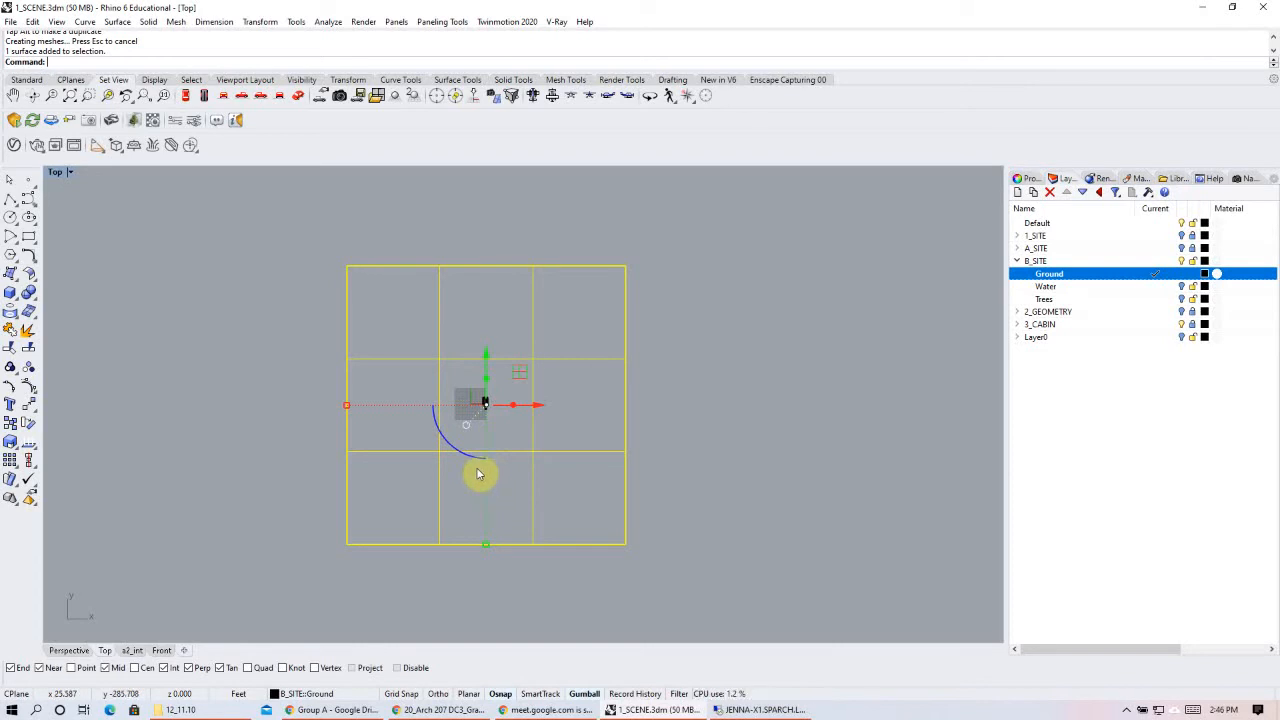
pyautogui.click(815, 316)
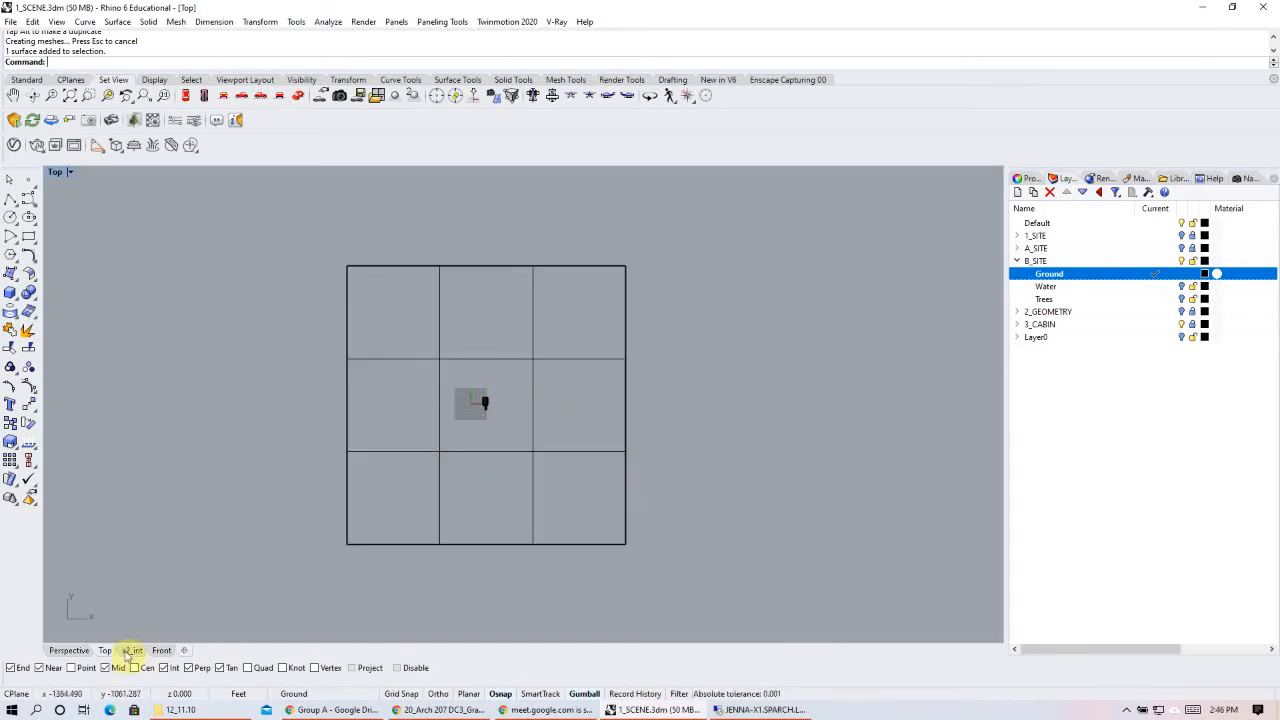
pyautogui.click(87, 651)
pyautogui.moveTo(482, 381); pyautogui.dragTo(606, 394, button='right')
pyautogui.scroll(3, 480, 306)
pyautogui.moveTo(759, 343); pyautogui.dragTo(505, 362, button='right')
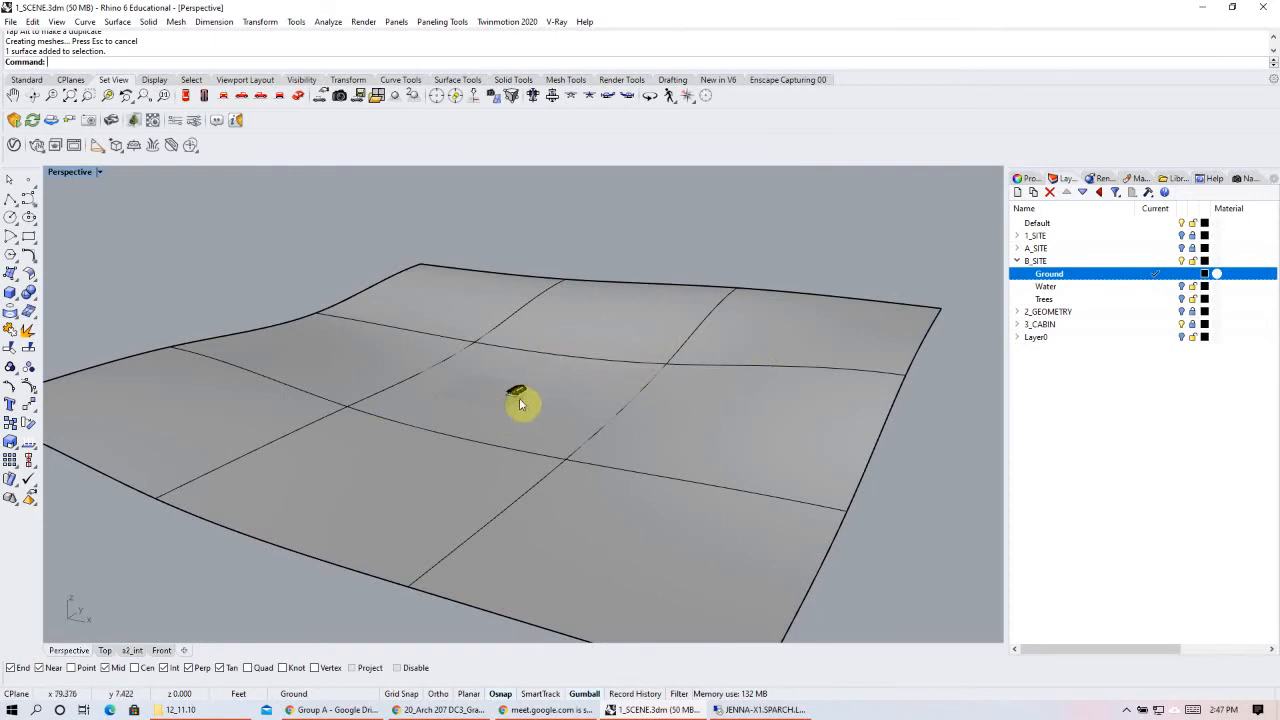
pyautogui.click(488, 470)
pyautogui.click(851, 269)
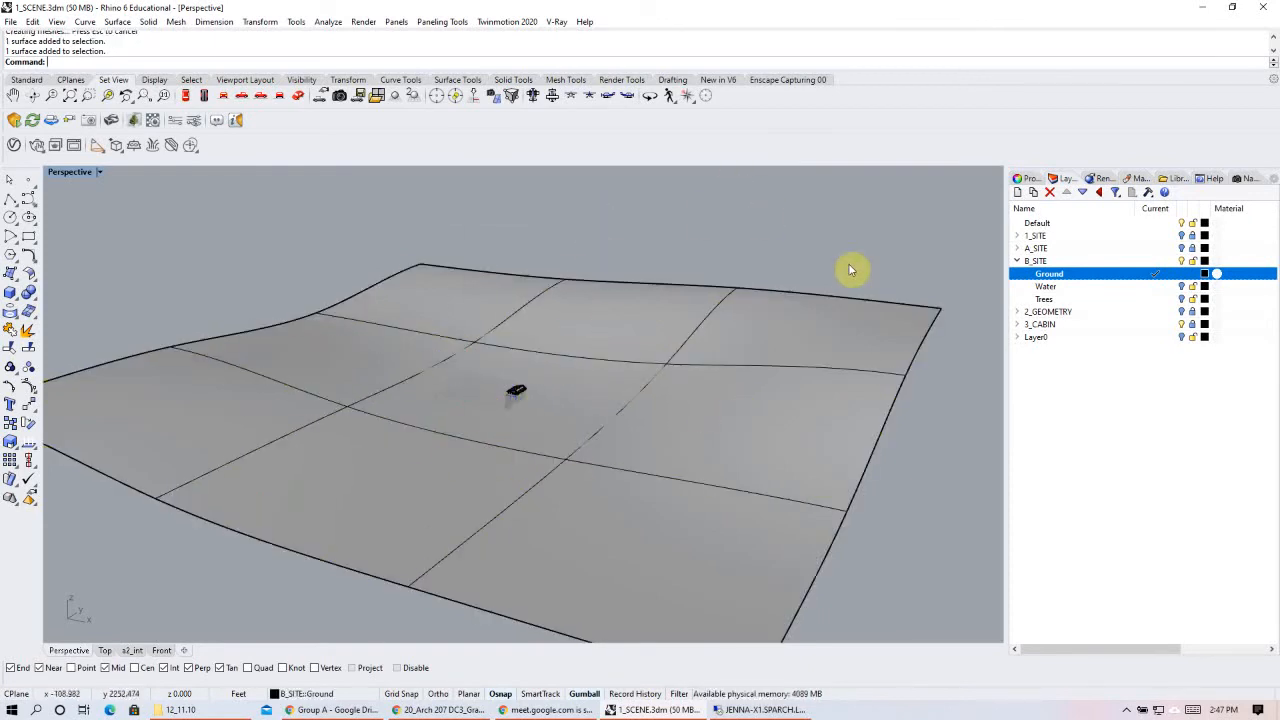
pyautogui.click(1197, 324)
pyautogui.moveTo(614, 243); pyautogui.dragTo(457, 457)
pyautogui.keyDown('ctrl'); pyautogui.click(700, 327); pyautogui.keyUp('ctrl')
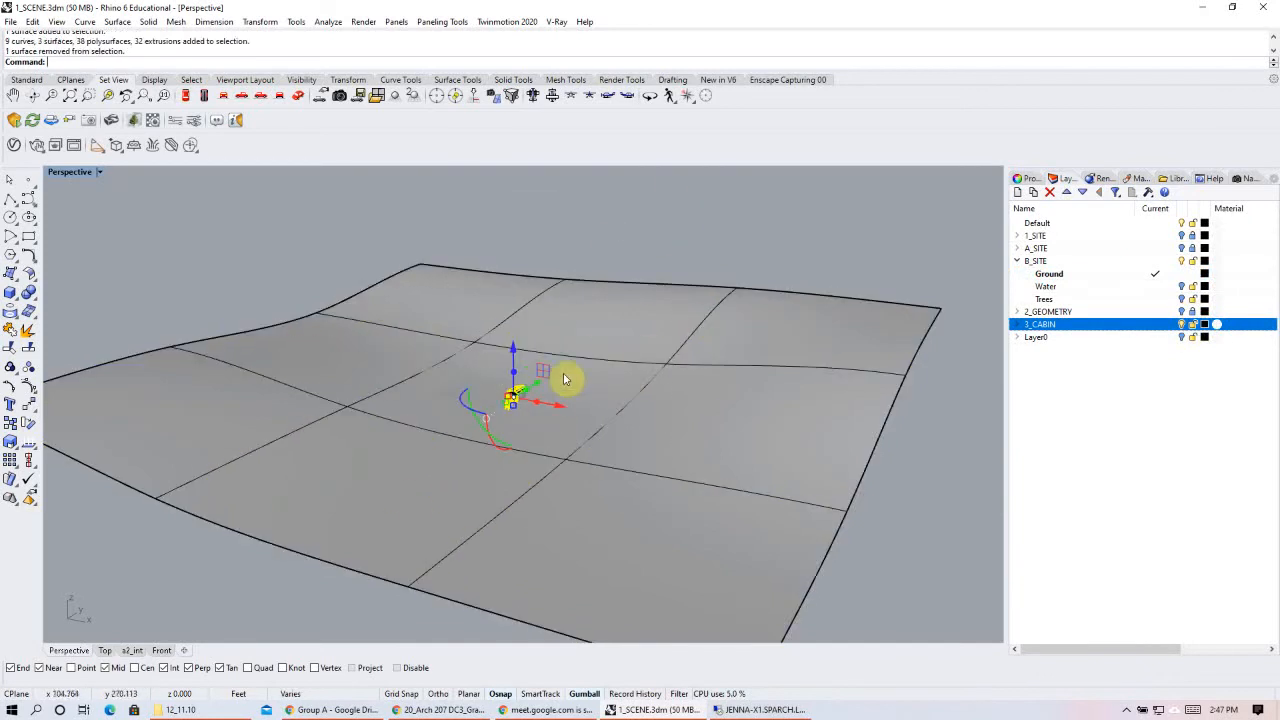
pyautogui.moveTo(586, 414); pyautogui.dragTo(600, 487, button='right')
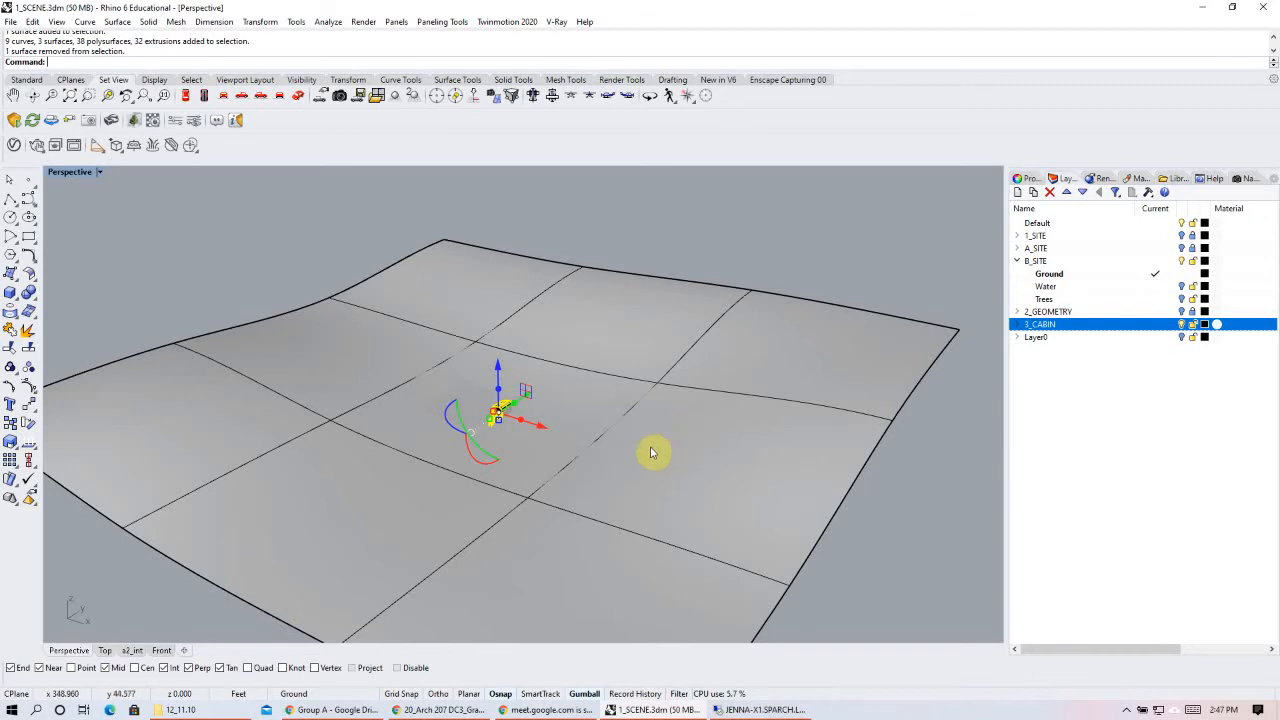
pyautogui.click(829, 255)
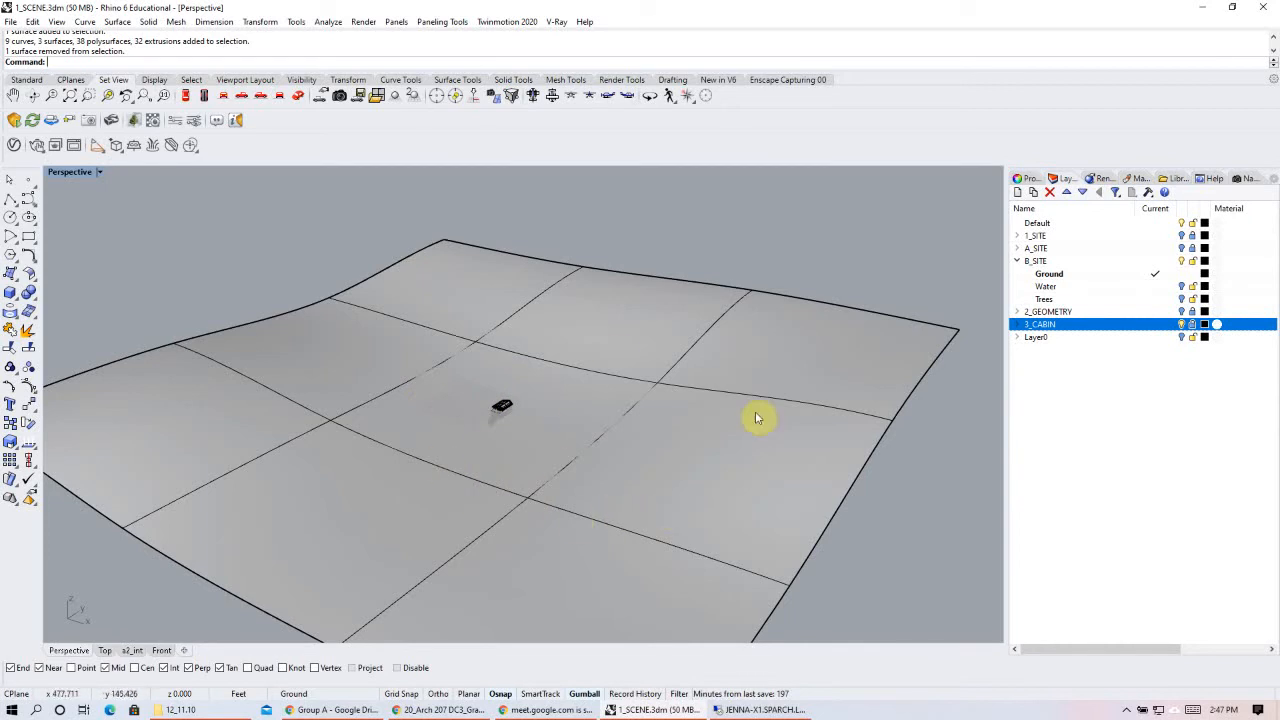
# - Select the ground surface and shift it beneath the cabin so the cabin sits away from the terrain's centre
pyautogui.click(1173, 276)
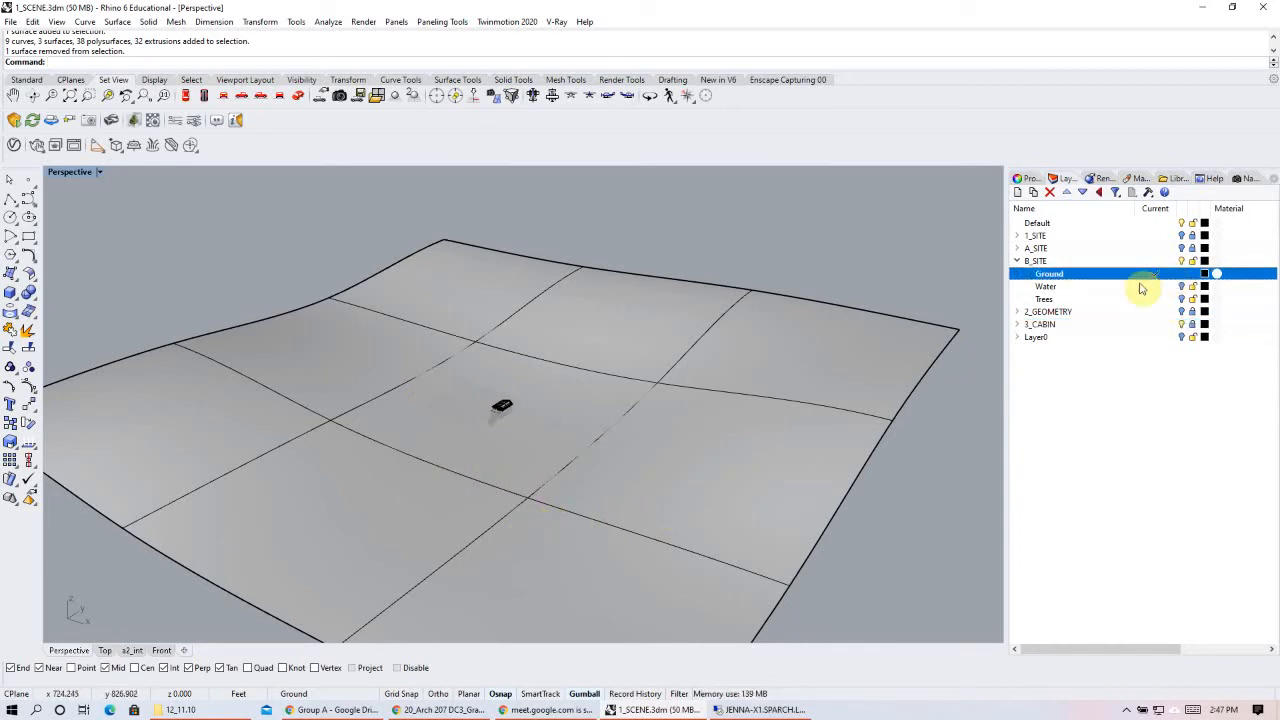
pyautogui.moveTo(877, 254); pyautogui.dragTo(799, 371)
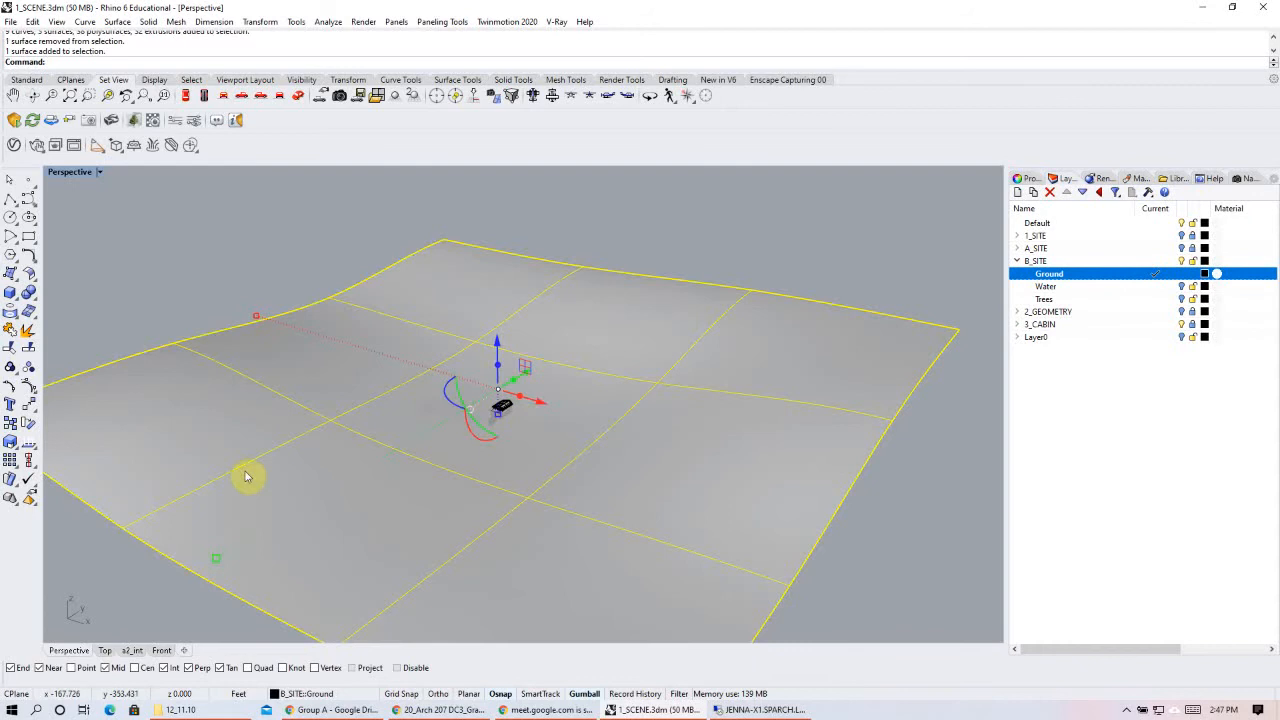
pyautogui.moveTo(570, 524); pyautogui.dragTo(614, 519, button='right')
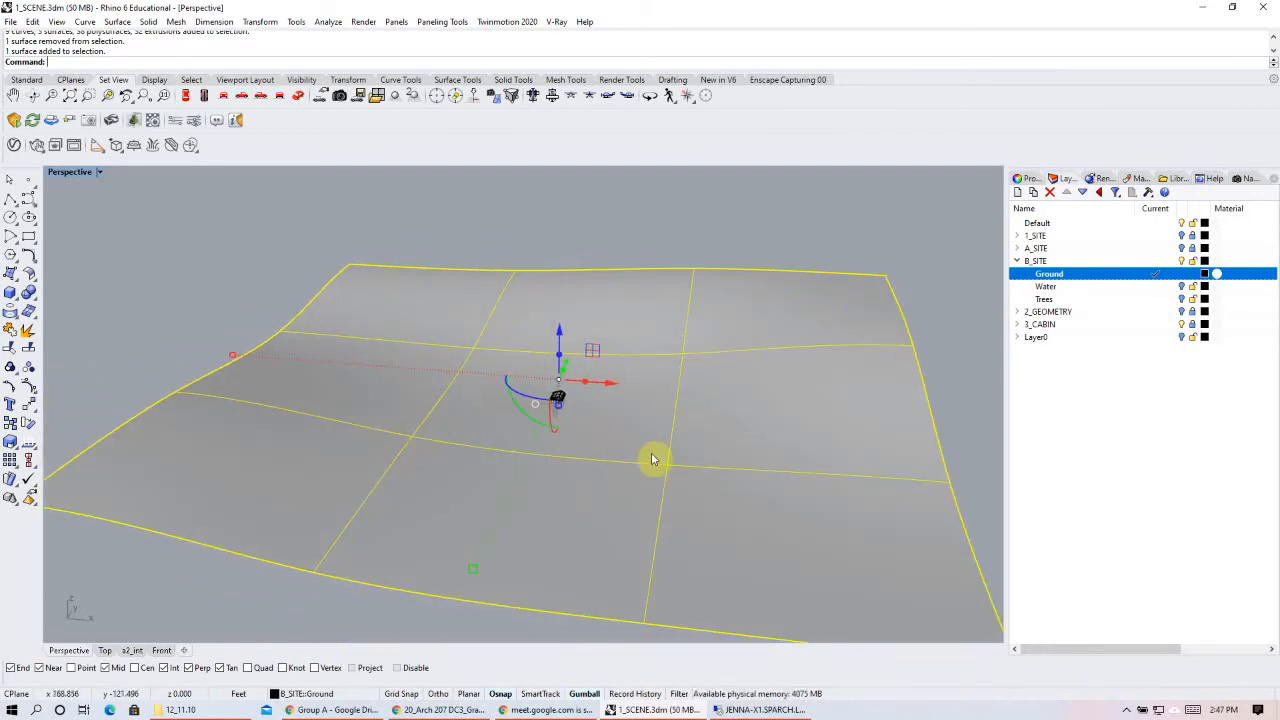
pyautogui.moveTo(766, 478); pyautogui.dragTo(635, 497, button='right')
pyautogui.scroll(3, 428, 403)
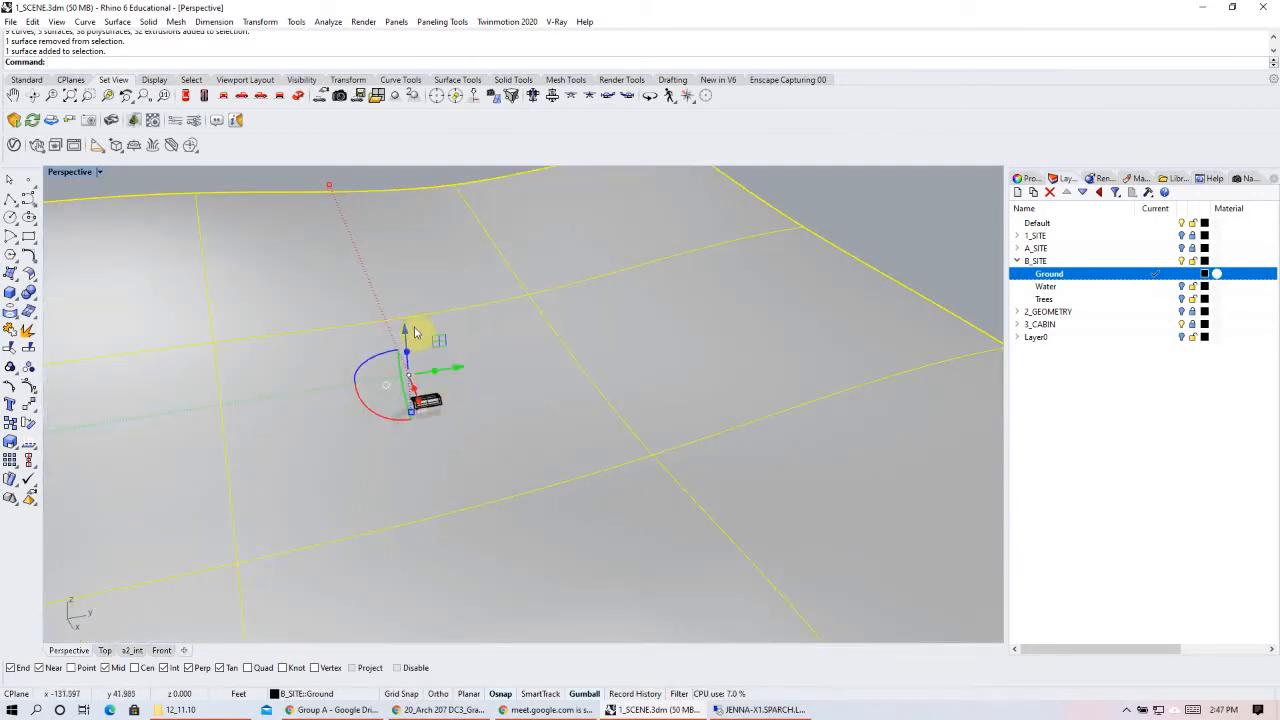
pyautogui.moveTo(451, 415); pyautogui.dragTo(463, 471, button='right')
pyautogui.moveTo(392, 440); pyautogui.dragTo(228, 502)
pyautogui.moveTo(228, 502); pyautogui.dragTo(608, 417, button='right')
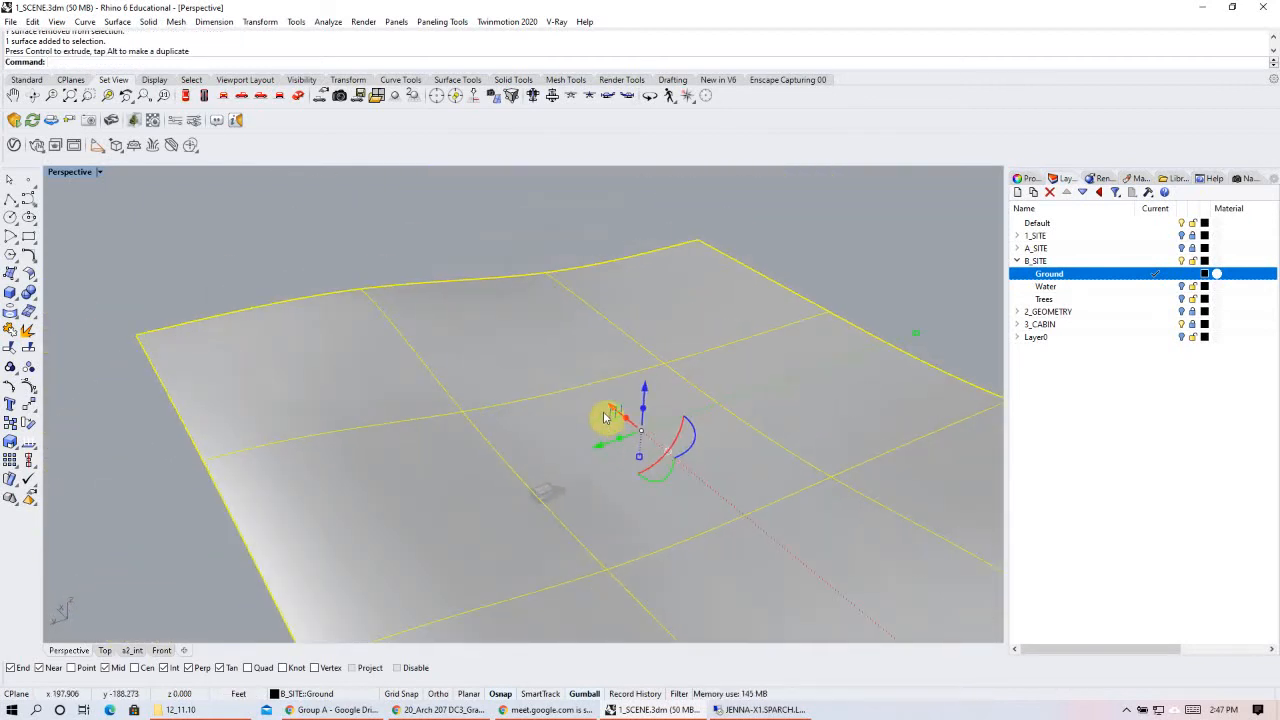
pyautogui.moveTo(603, 449); pyautogui.dragTo(706, 398)
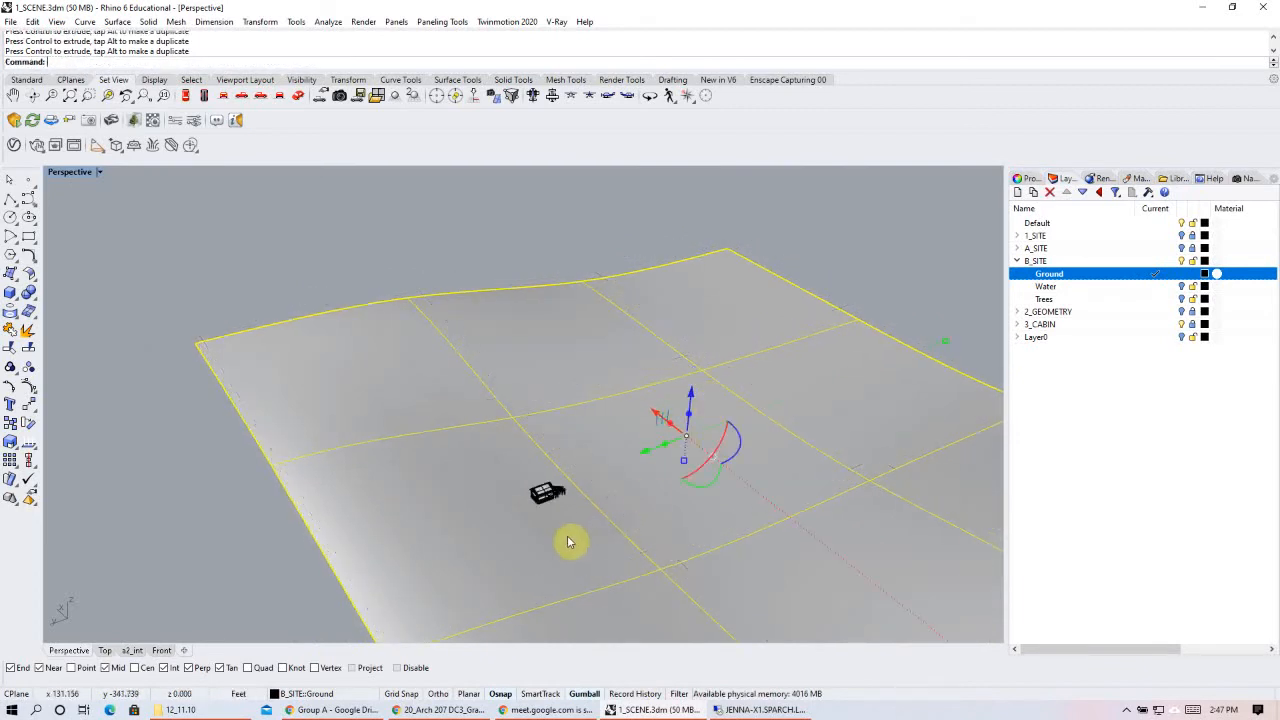
# - Examine from several angles how the cabin sits on the shifted ground
pyautogui.moveTo(569, 540); pyautogui.dragTo(757, 519, button='right')
pyautogui.moveTo(398, 474); pyautogui.dragTo(429, 443, button='right')
pyautogui.moveTo(723, 499); pyautogui.dragTo(514, 468, button='right')
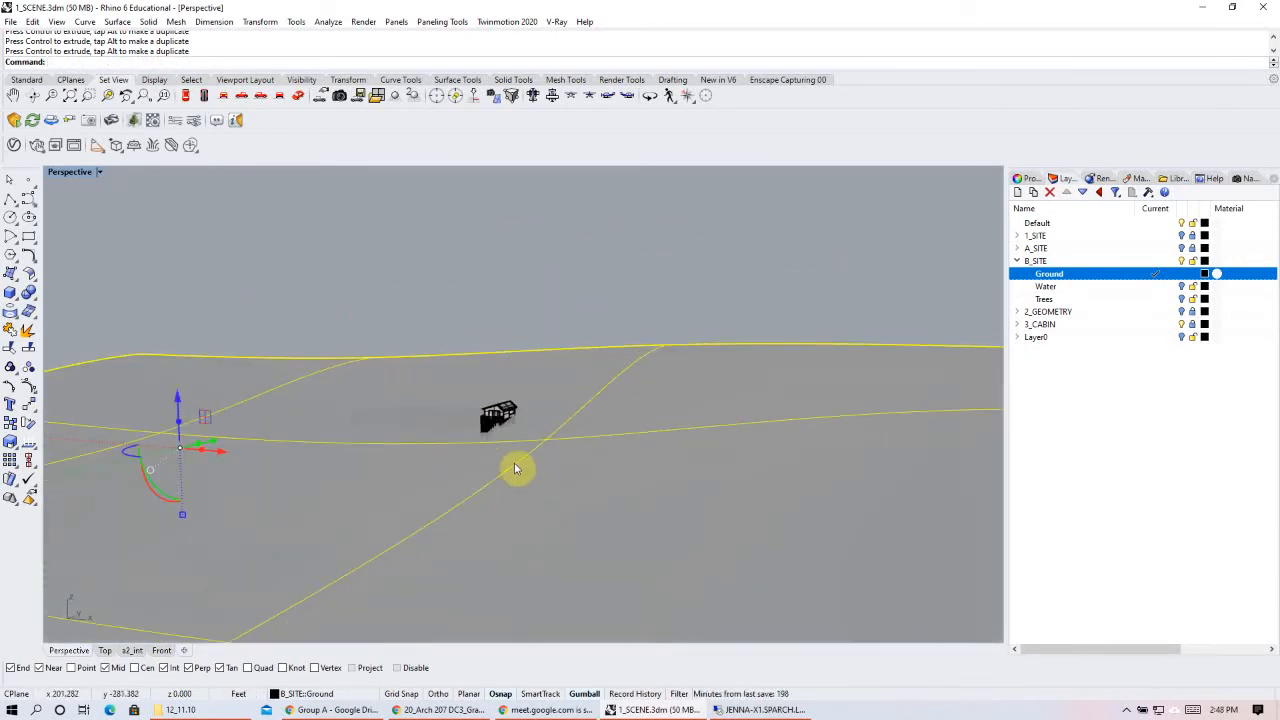
pyautogui.scroll(8, 515, 427)
pyautogui.moveTo(437, 434); pyautogui.dragTo(394, 453, button='right')
pyautogui.scroll(-10, 529, 391)
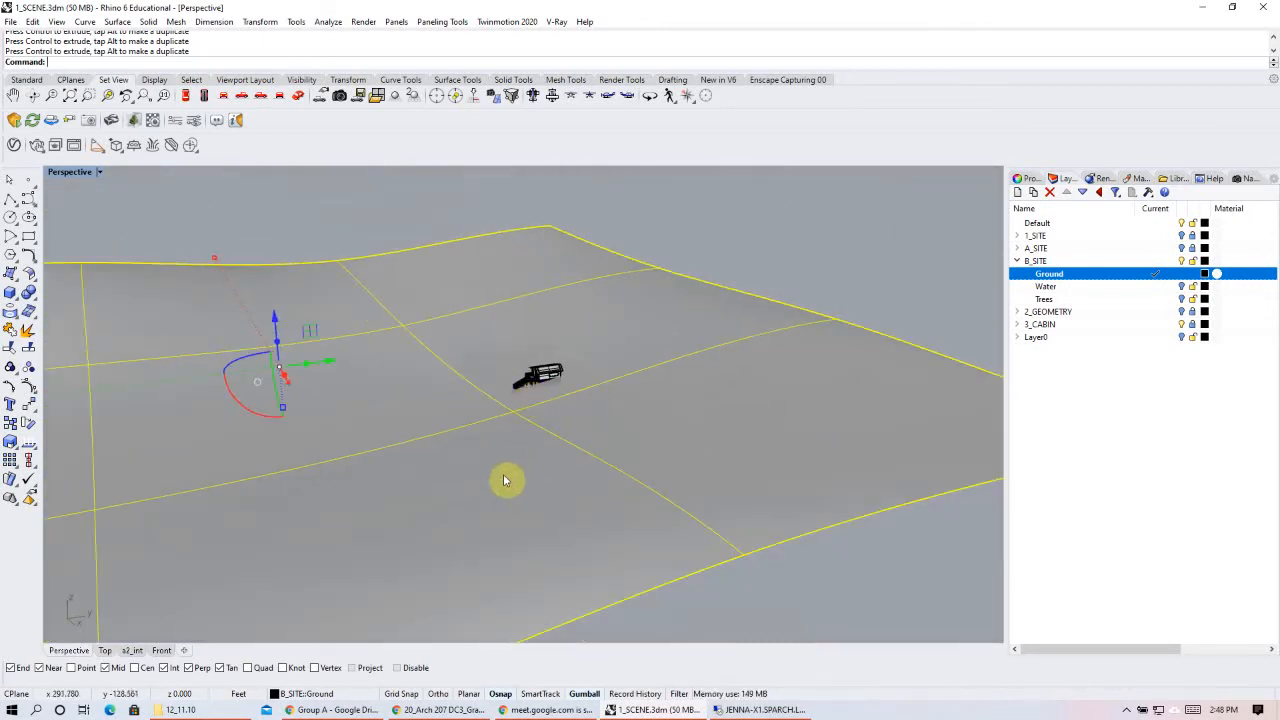
pyautogui.moveTo(510, 466); pyautogui.dragTo(577, 470, button='right')
pyautogui.moveTo(615, 514); pyautogui.dragTo(280, 583, button='right')
pyautogui.scroll(-6, 423, 454)
pyautogui.moveTo(477, 482); pyautogui.dragTo(429, 471, button='right')
pyautogui.scroll(5, 700, 463)
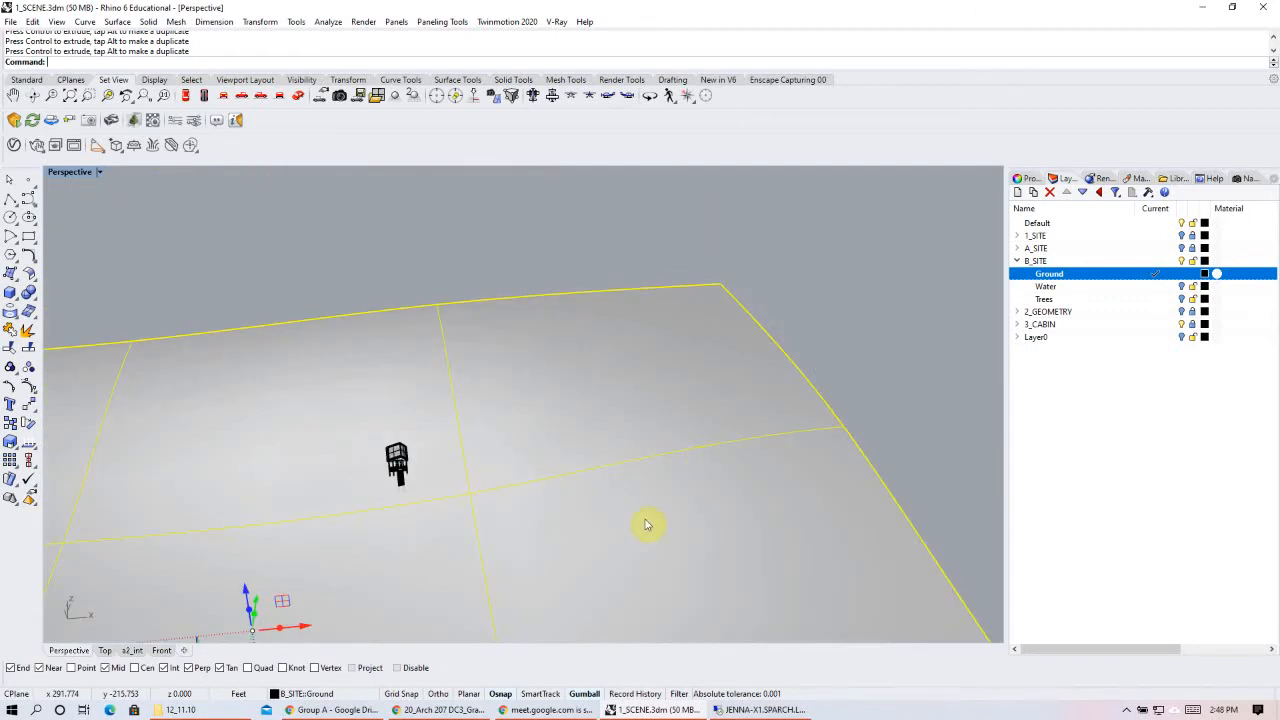
# - Rotate the ground surface diagonally in plan and shift it so an interior isocurve crossing lies at the cabin
pyautogui.click(104, 650)
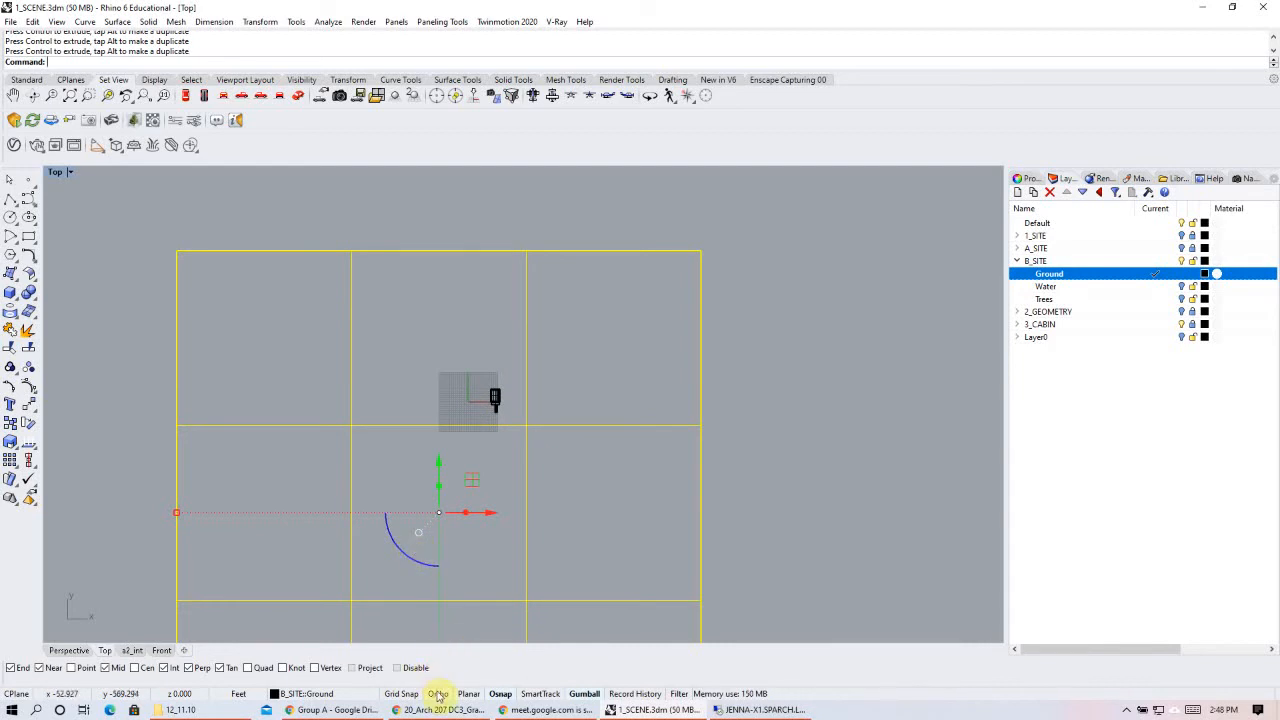
pyautogui.moveTo(409, 565); pyautogui.dragTo(343, 548)
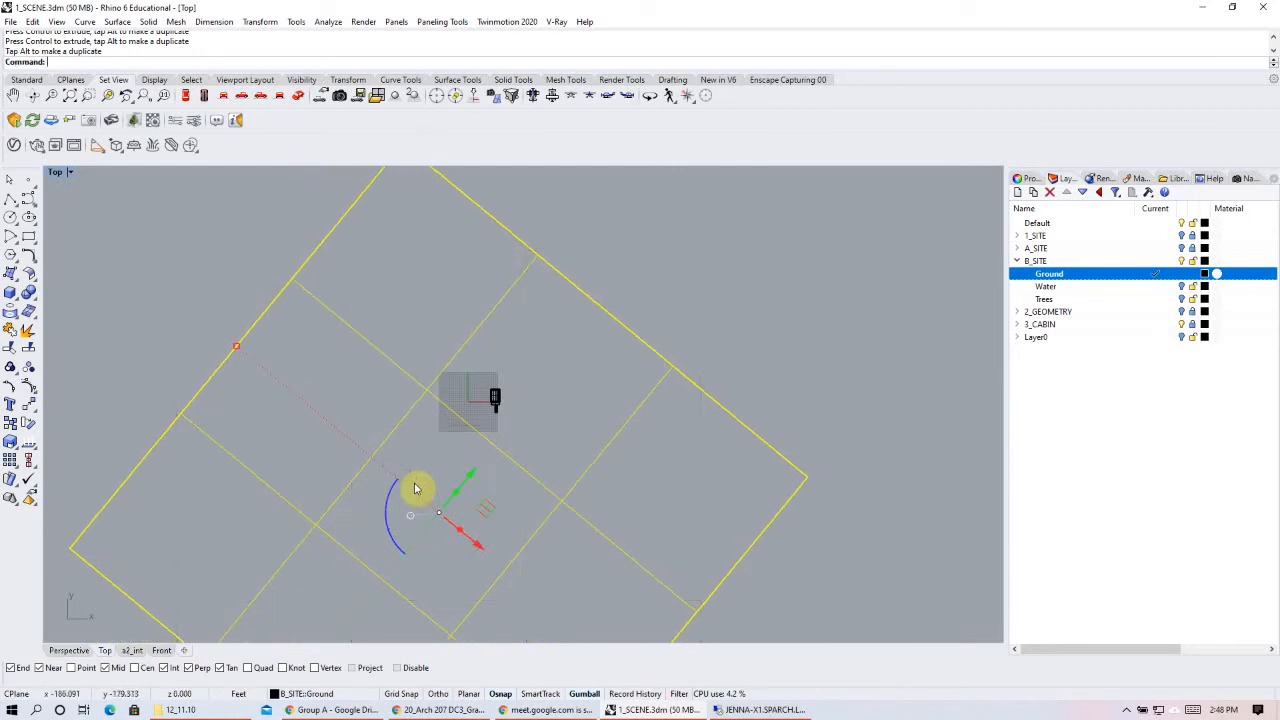
pyautogui.moveTo(480, 486); pyautogui.dragTo(548, 552)
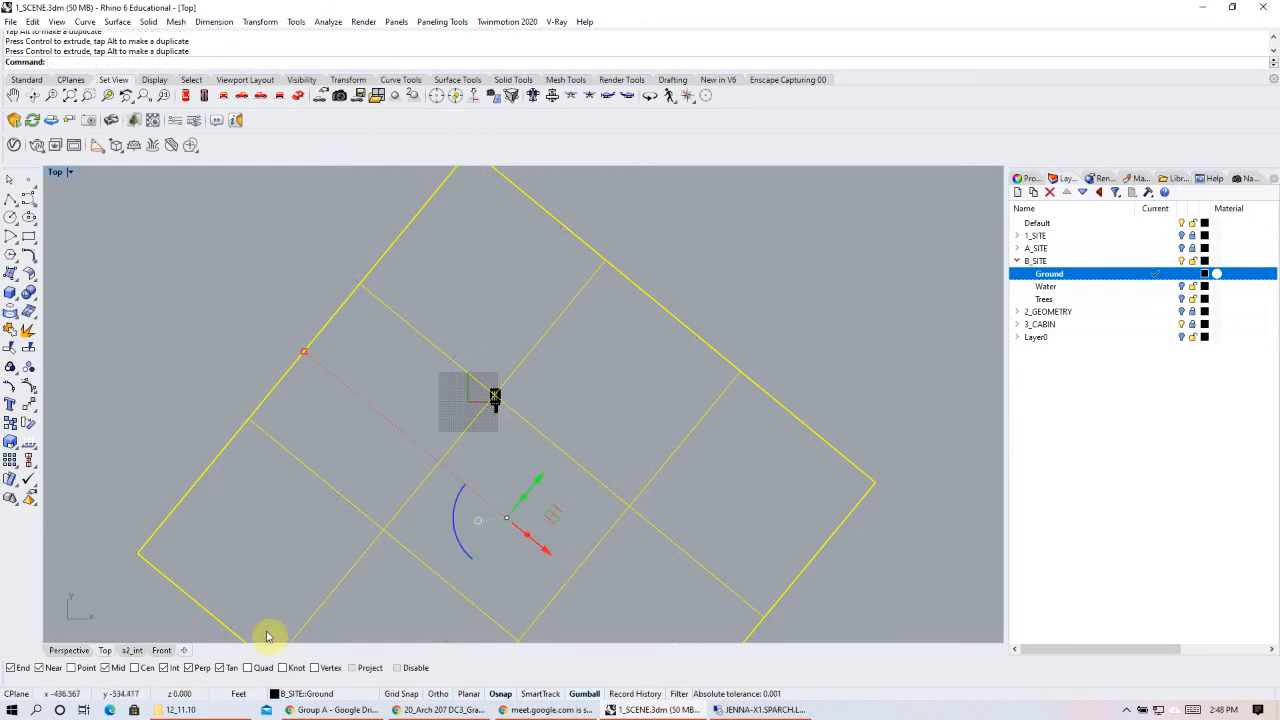
# - Adjust the rotated ground surface vertically in the Perspective view to meet the cabin's stilts
pyautogui.click(68, 650)
pyautogui.moveTo(486, 491)
pyautogui.mouseDown(button='right')
pyautogui.moveTo(409, 526)
pyautogui.moveTo(611, 474)
pyautogui.moveTo(586, 470)
pyautogui.moveTo(666, 506)
pyautogui.moveTo(509, 526)
pyautogui.moveTo(563, 523)
pyautogui.moveTo(474, 483)
pyautogui.mouseUp(button='right')
pyautogui.scroll(5, 586, 495)
pyautogui.scroll(2, 474, 483)
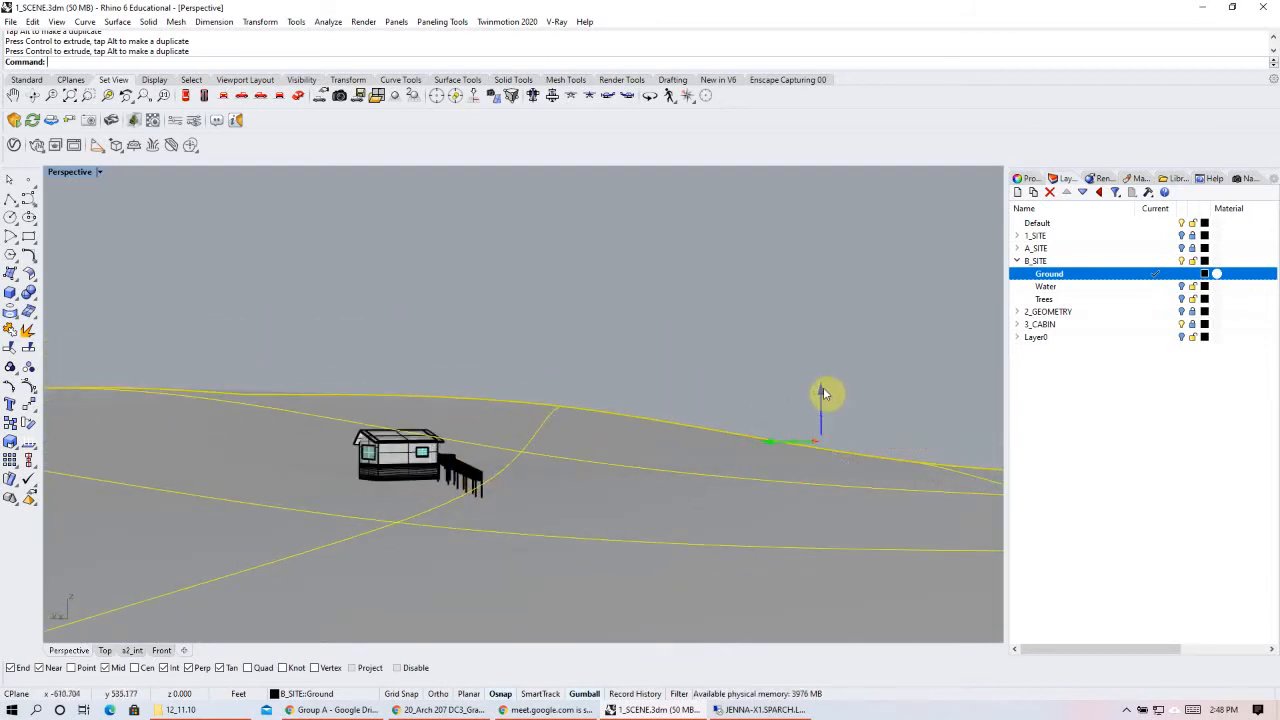
pyautogui.moveTo(822, 393); pyautogui.dragTo(809, 363)
pyautogui.scroll(-4, 476, 480)
# - Display the ground surface's control points and slightly raise the group at the corner nearest the cabin
pyautogui.moveTo(477, 481)
pyautogui.mouseDown(button='right')
pyautogui.moveTo(577, 534)
pyautogui.moveTo(831, 523)
pyautogui.moveTo(851, 503)
pyautogui.moveTo(720, 491)
pyautogui.moveTo(849, 483)
pyautogui.moveTo(728, 513)
pyautogui.moveTo(606, 477)
pyautogui.moveTo(763, 398)
pyautogui.mouseUp(button='right')
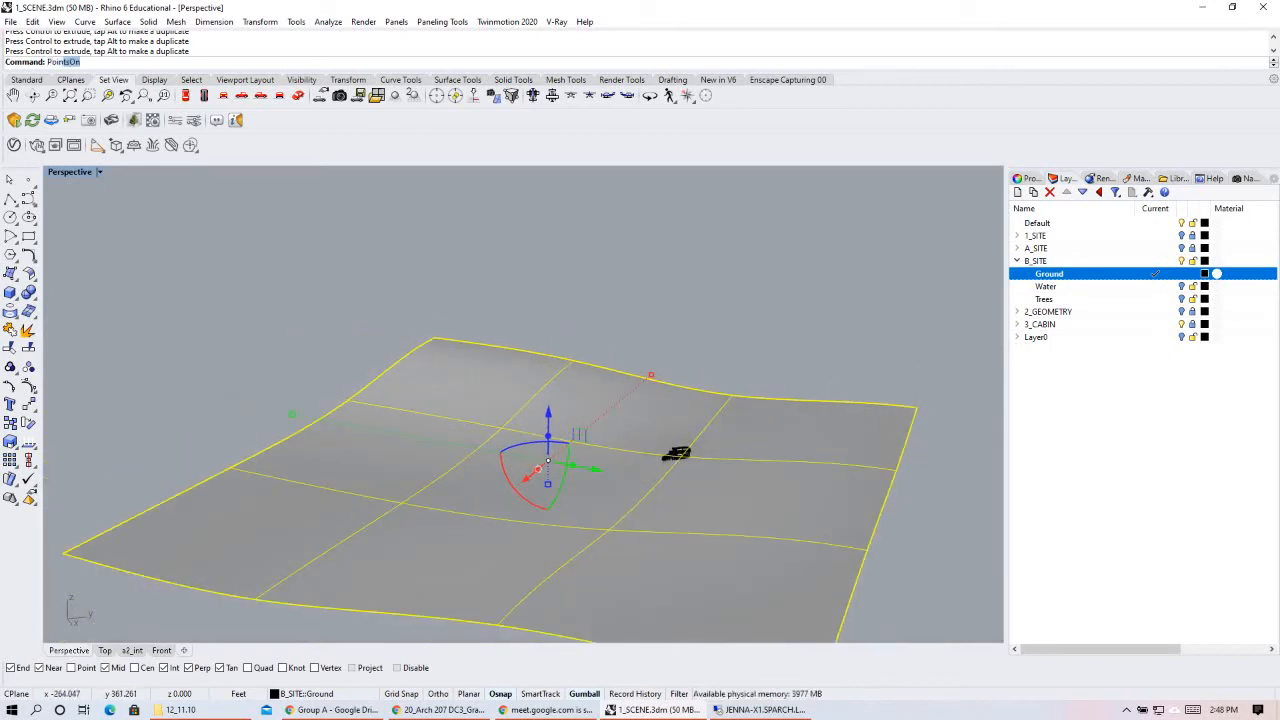
pyautogui.press('Return')
pyautogui.moveTo(955, 344); pyautogui.dragTo(768, 497)
pyautogui.keyDown('ctrl'); pyautogui.moveTo(749, 327); pyautogui.dragTo(683, 405); pyautogui.keyUp('ctrl')
pyautogui.moveTo(878, 388); pyautogui.dragTo(877, 375)
pyautogui.press('Escape')
pyautogui.scroll(3, 769, 466)
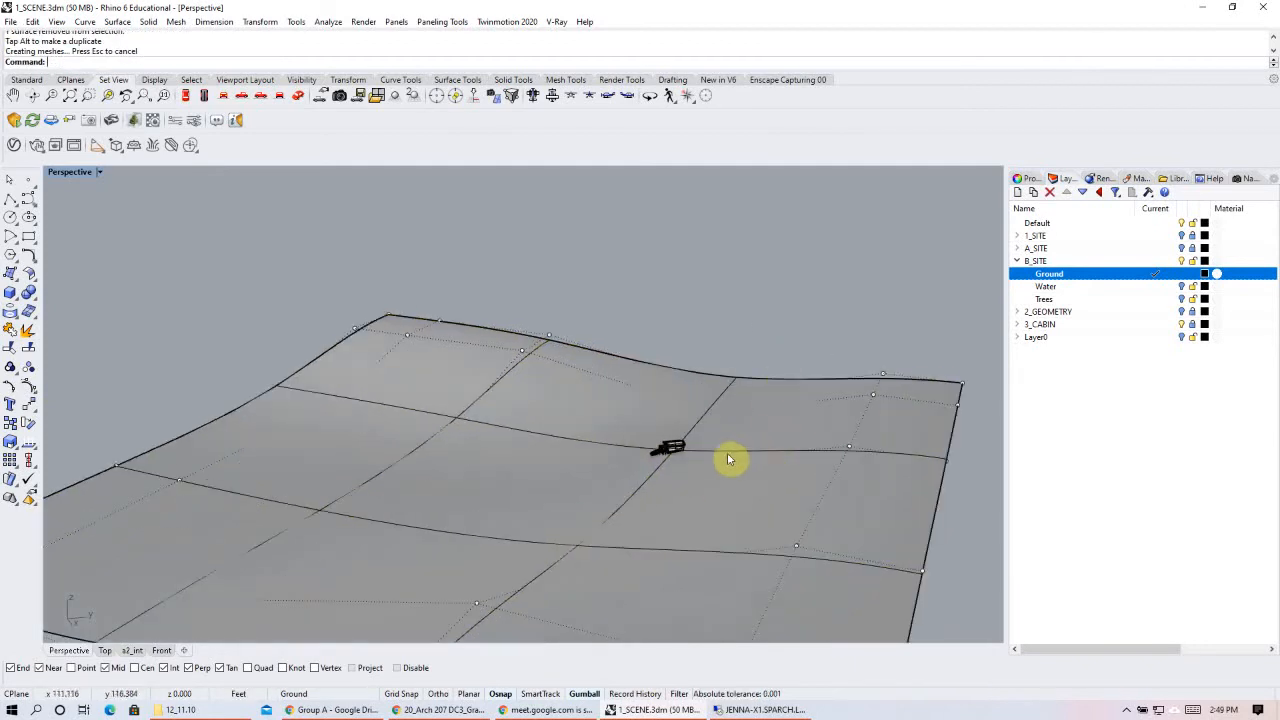
# - Lower the whole ground surface about 2.4 ft and check the cabin's stilts against it
pyautogui.click(760, 369)
pyautogui.moveTo(405, 410); pyautogui.dragTo(489, 449, button='right')
pyautogui.moveTo(379, 408); pyautogui.dragTo(386, 414)
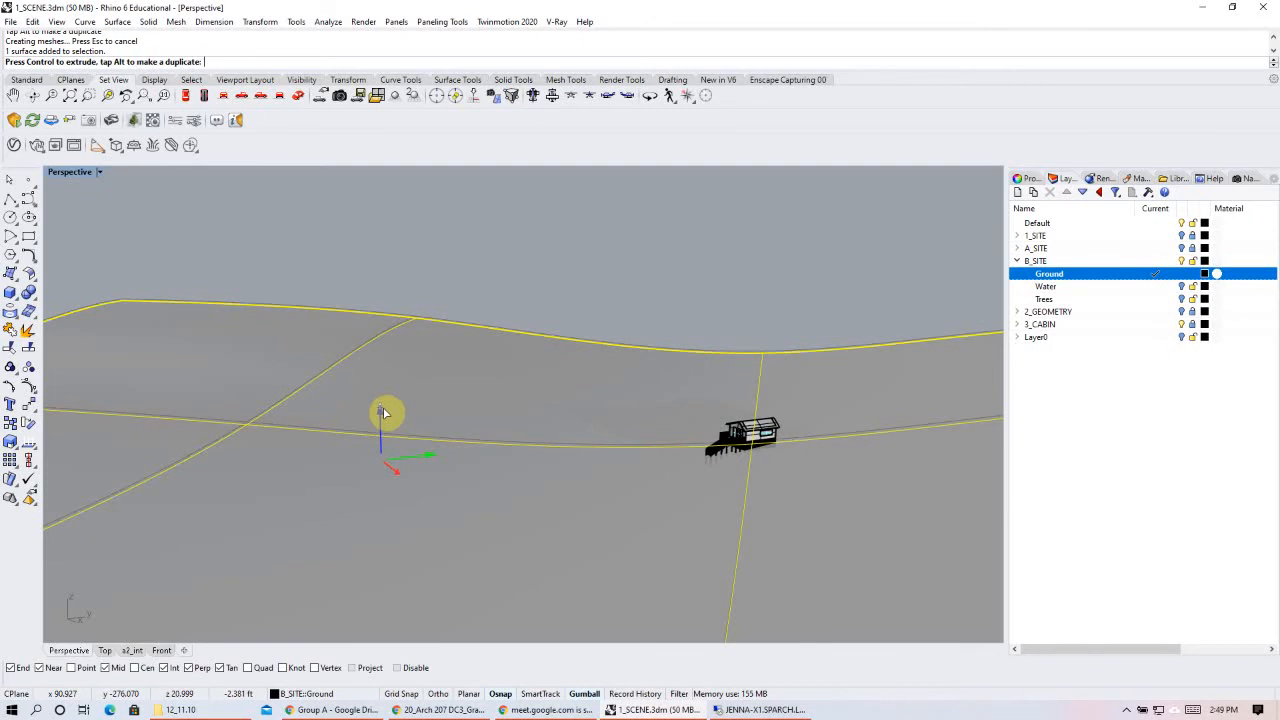
pyautogui.moveTo(494, 471); pyautogui.dragTo(829, 498, button='right')
pyautogui.scroll(13, 394, 406)
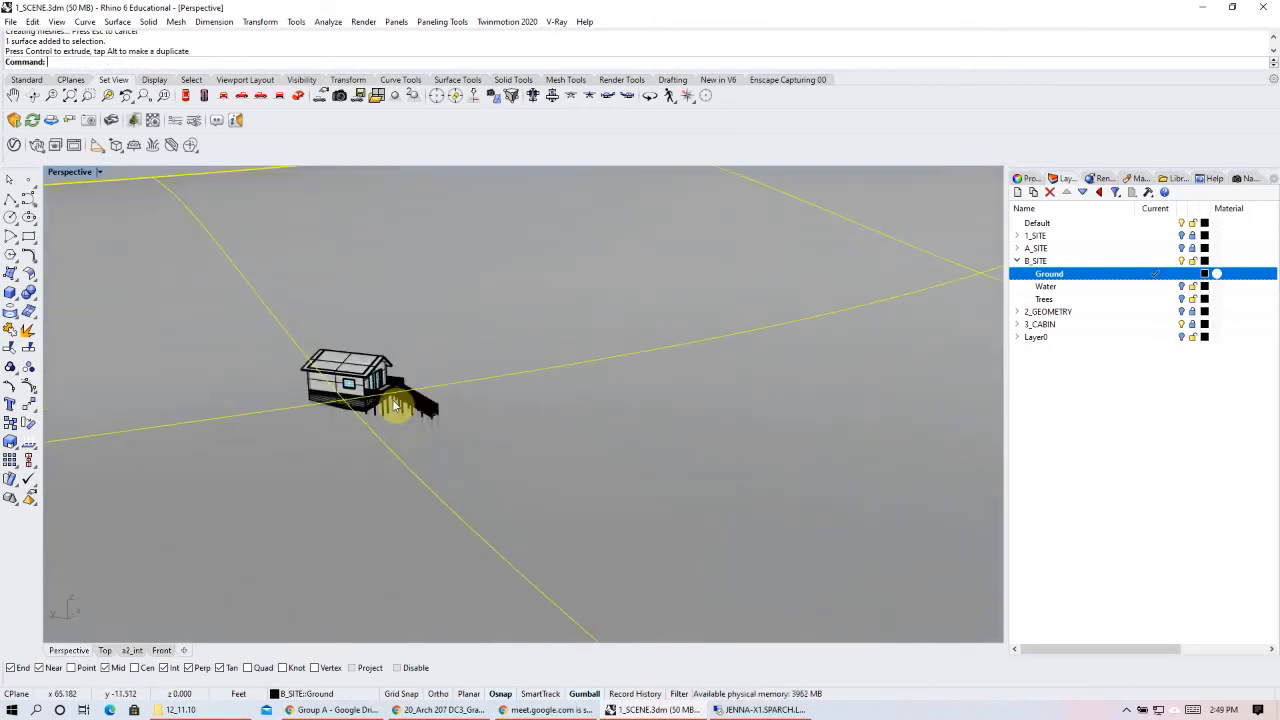
pyautogui.scroll(-3, 419, 405)
pyautogui.scroll(-8, 574, 440)
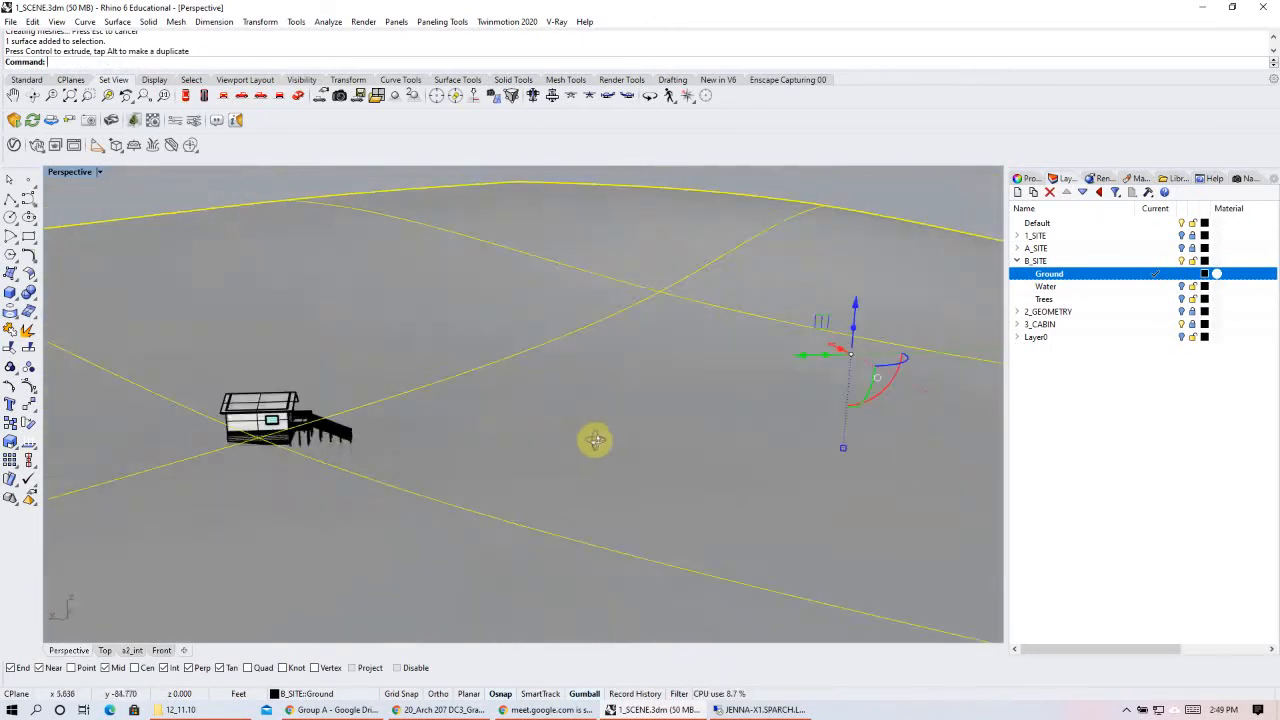
pyautogui.scroll(2, 560, 462)
# - Shift the ground surface horizontally under the cabin and lower it slightly to expose more of the stilts
pyautogui.moveTo(686, 406); pyautogui.dragTo(722, 421)
pyautogui.moveTo(658, 430); pyautogui.dragTo(737, 463, button='right')
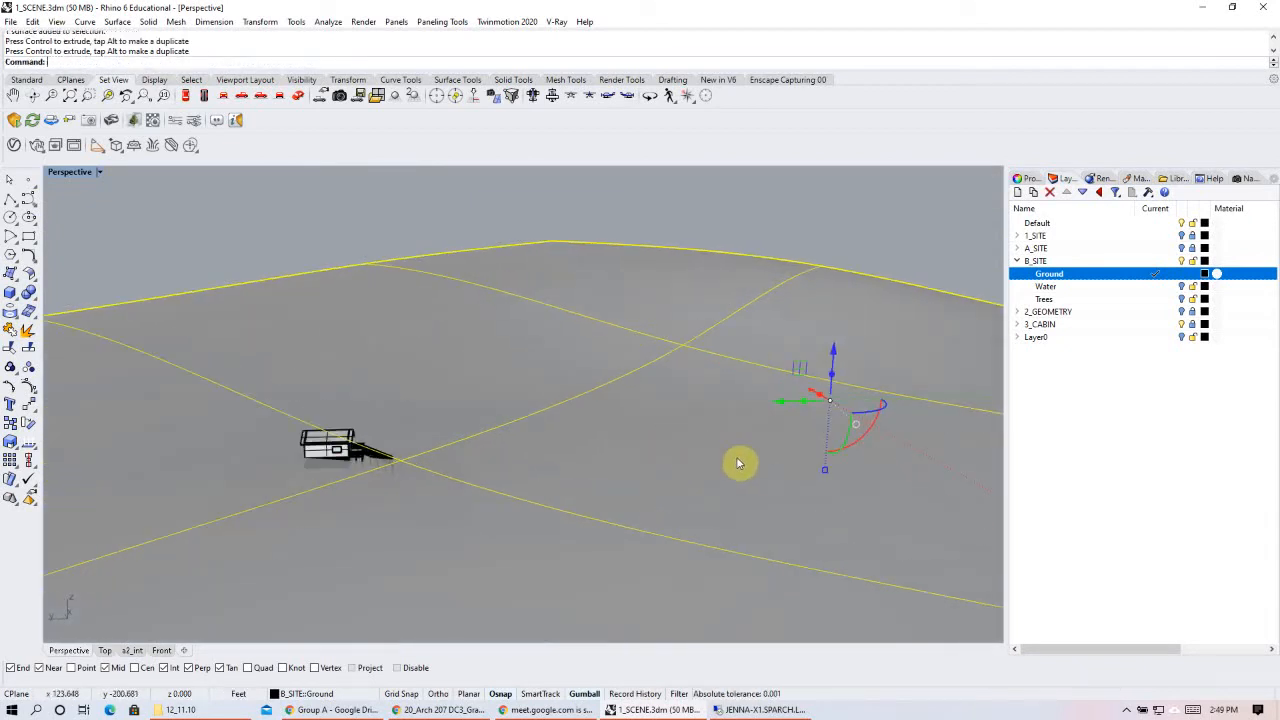
pyautogui.moveTo(836, 355); pyautogui.dragTo(841, 361)
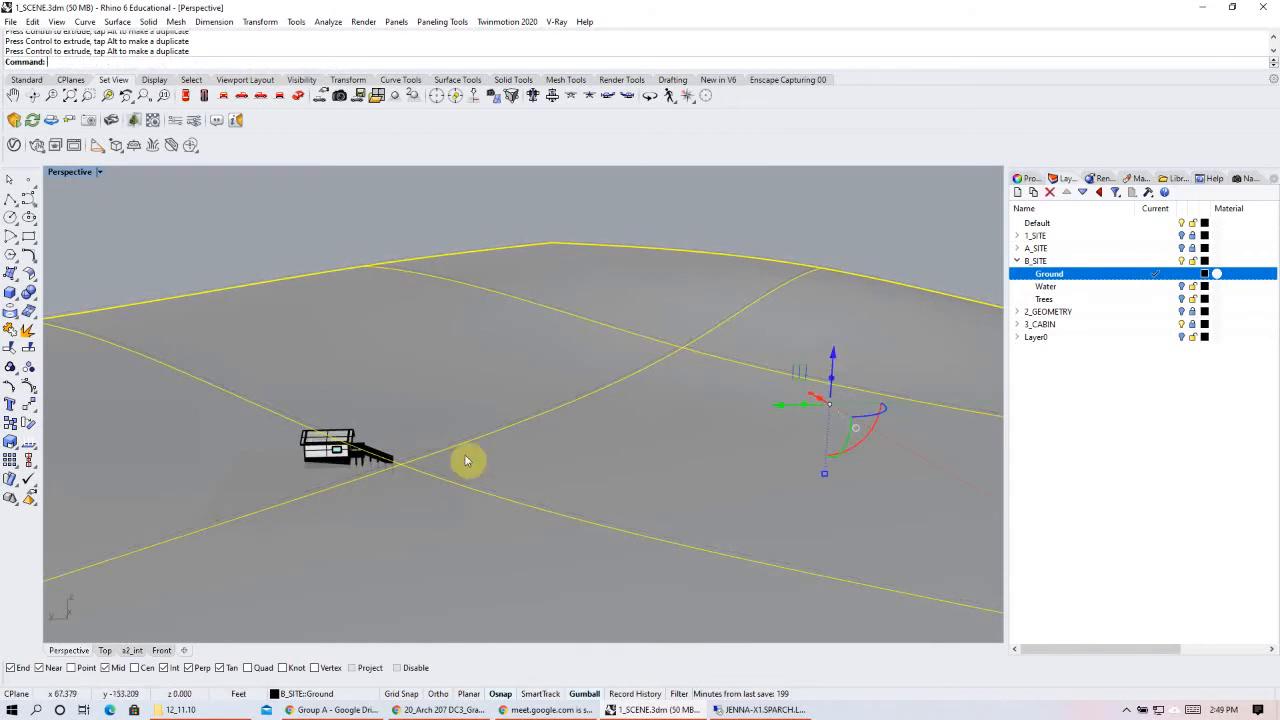
pyautogui.scroll(9, 362, 463)
pyautogui.scroll(-10, 538, 465)
pyautogui.keyDown('shift'); pyautogui.moveTo(674, 476); pyautogui.dragTo(588, 495, button='right'); pyautogui.keyUp('shift')
pyautogui.scroll(-6, 612, 487)
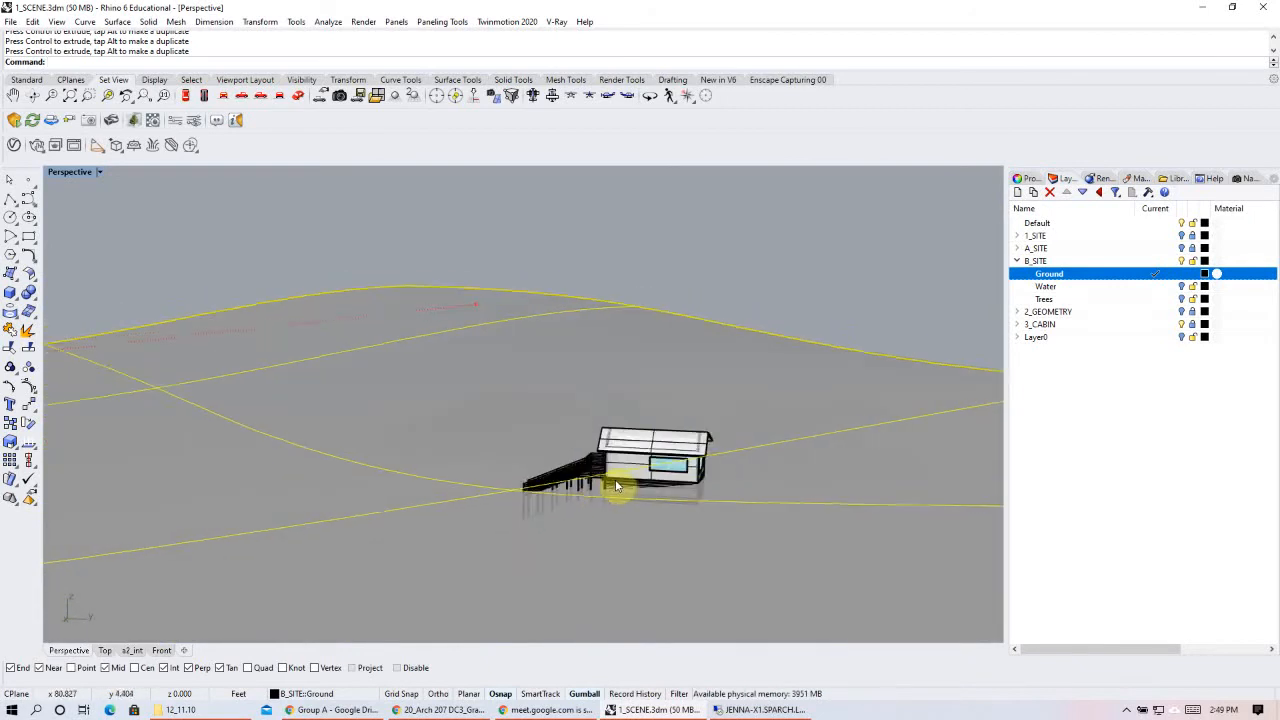
# - Redisplay the ground surface's control points and lower a single interior point on the slope near the cabin
pyautogui.press('Return')
pyautogui.click(468, 497)
pyautogui.moveTo(470, 449); pyautogui.dragTo(486, 466)
pyautogui.scroll(6, 642, 482)
pyautogui.moveTo(611, 489); pyautogui.dragTo(877, 509, button='right')
pyautogui.scroll(5, 655, 506)
pyautogui.scroll(-8, 561, 502)
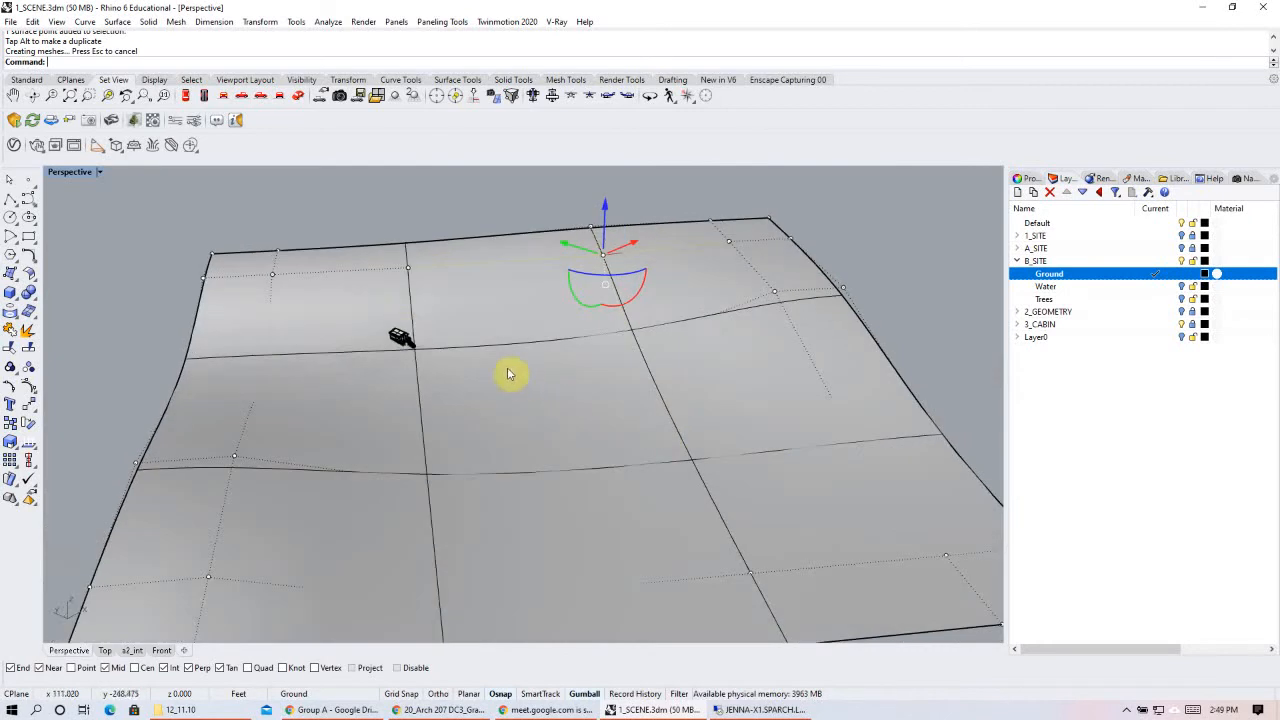
# - Examine the adjusted terrain around the cabin in the Perspective and Top views with the control points off
pyautogui.scroll(3, 401, 331)
pyautogui.moveTo(490, 341); pyautogui.dragTo(606, 388, button='right')
pyautogui.scroll(-10, 606, 388)
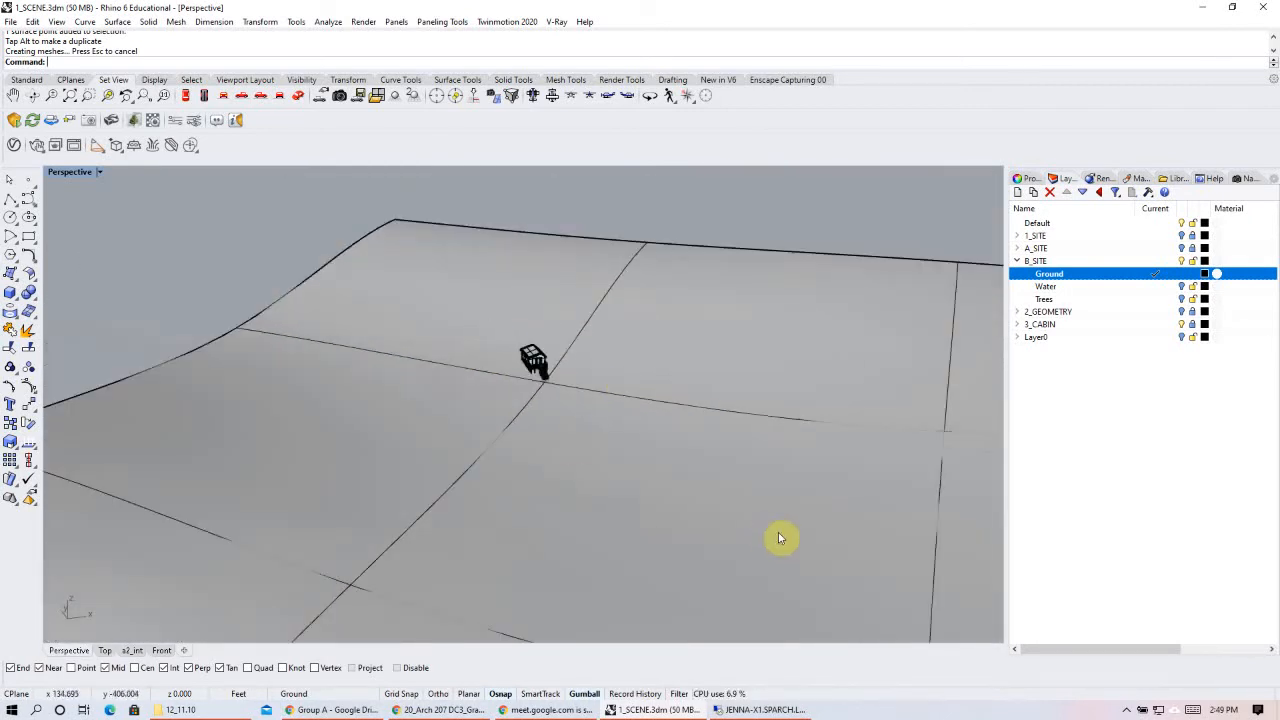
pyautogui.moveTo(680, 479); pyautogui.dragTo(807, 458, button='right')
pyautogui.moveTo(497, 397); pyautogui.dragTo(417, 334, button='right')
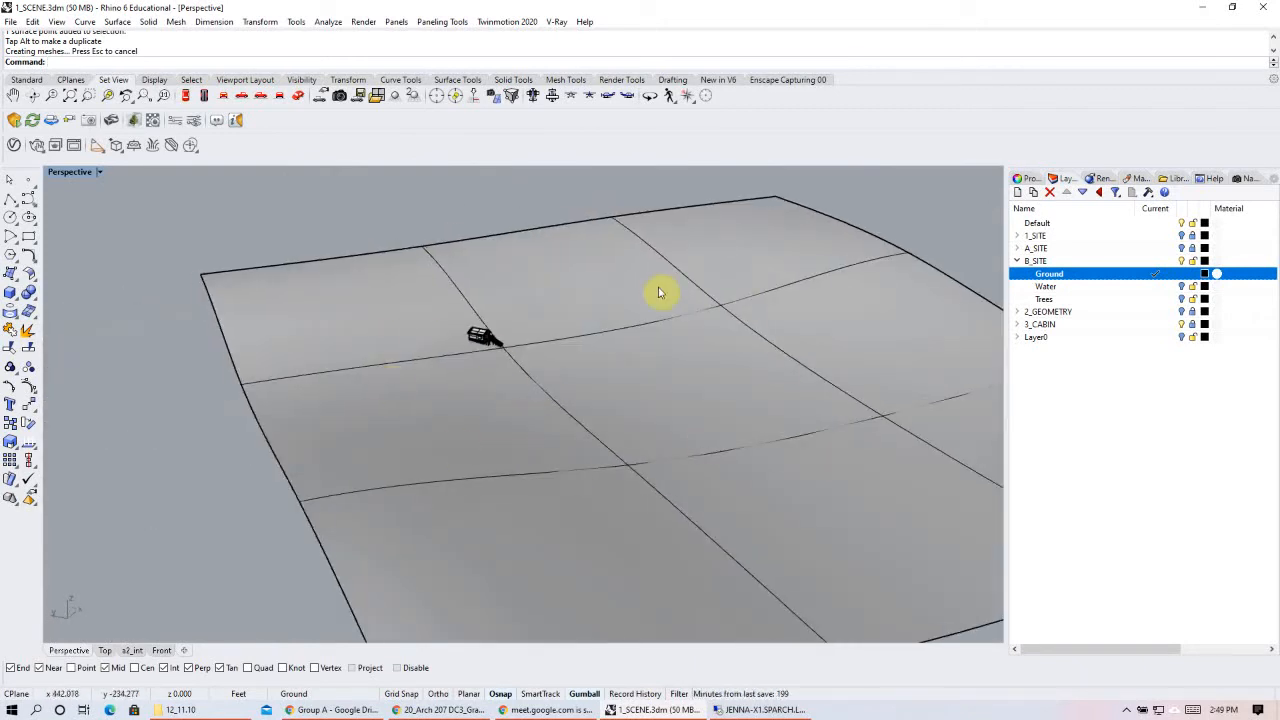
pyautogui.scroll(-7, 420, 398)
pyautogui.moveTo(705, 464); pyautogui.dragTo(570, 533, button='right')
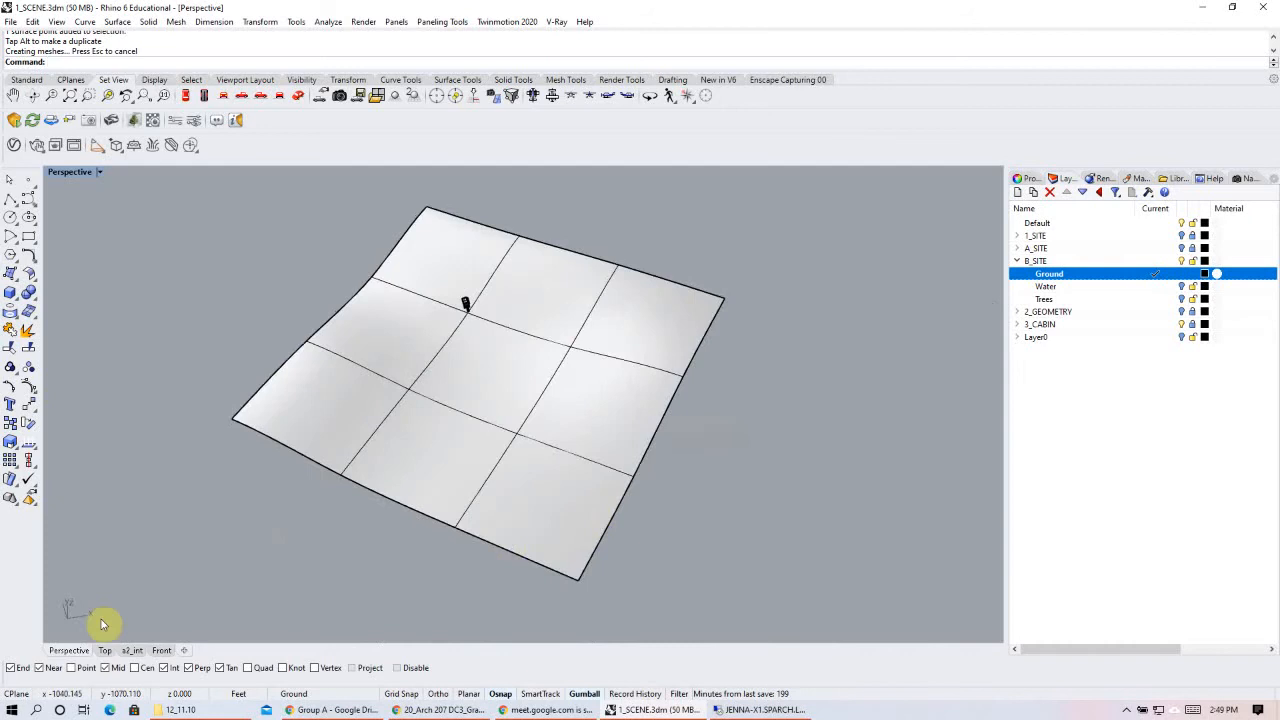
pyautogui.click(103, 650)
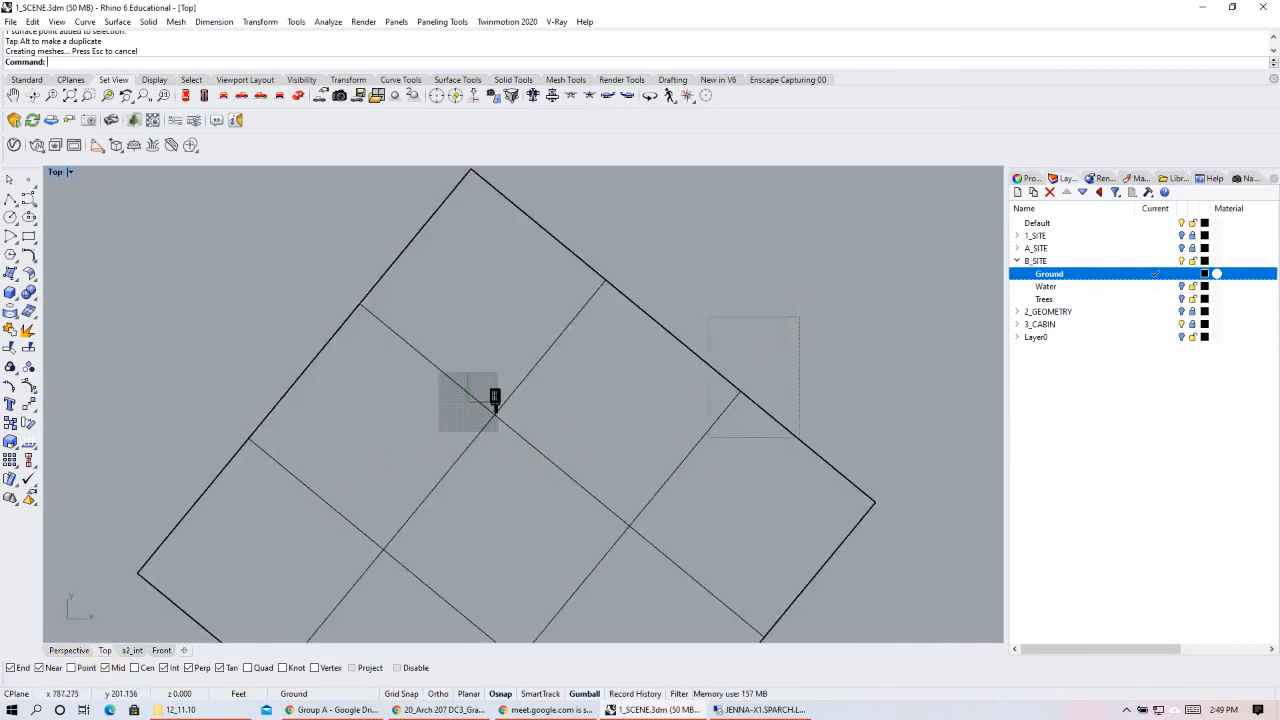
pyautogui.click(592, 490)
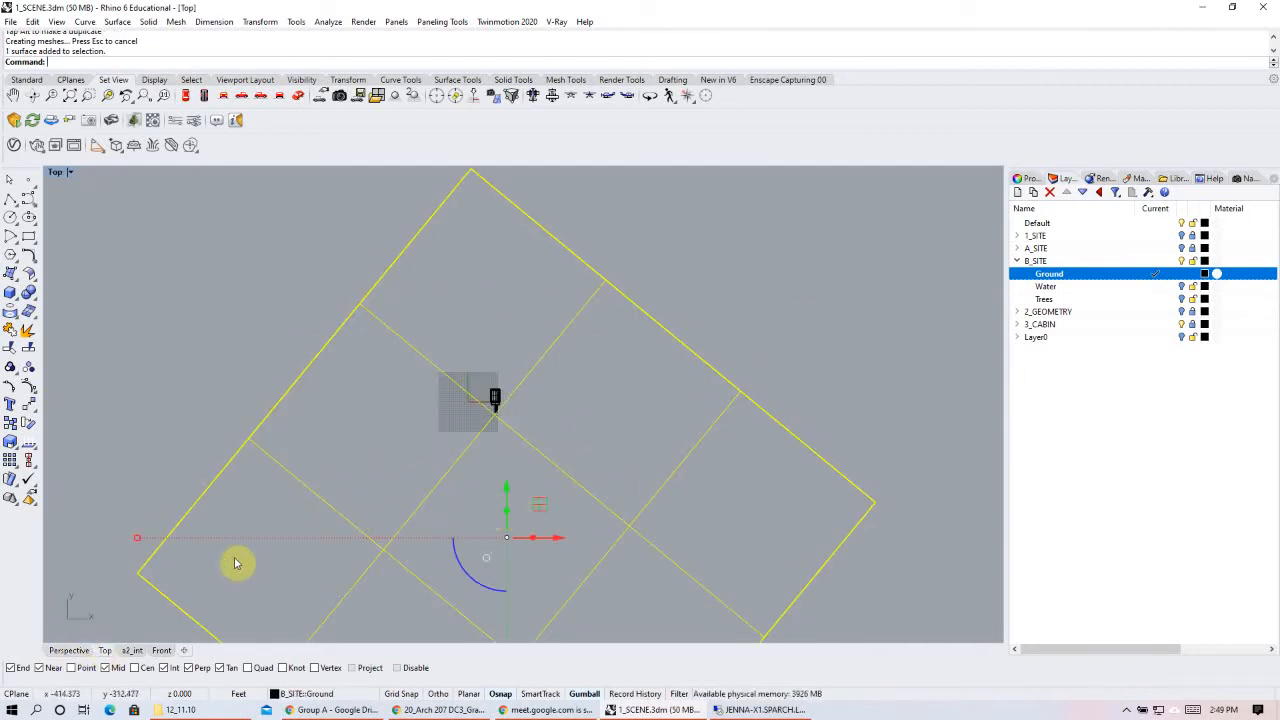
pyautogui.click(69, 650)
pyautogui.click(851, 483)
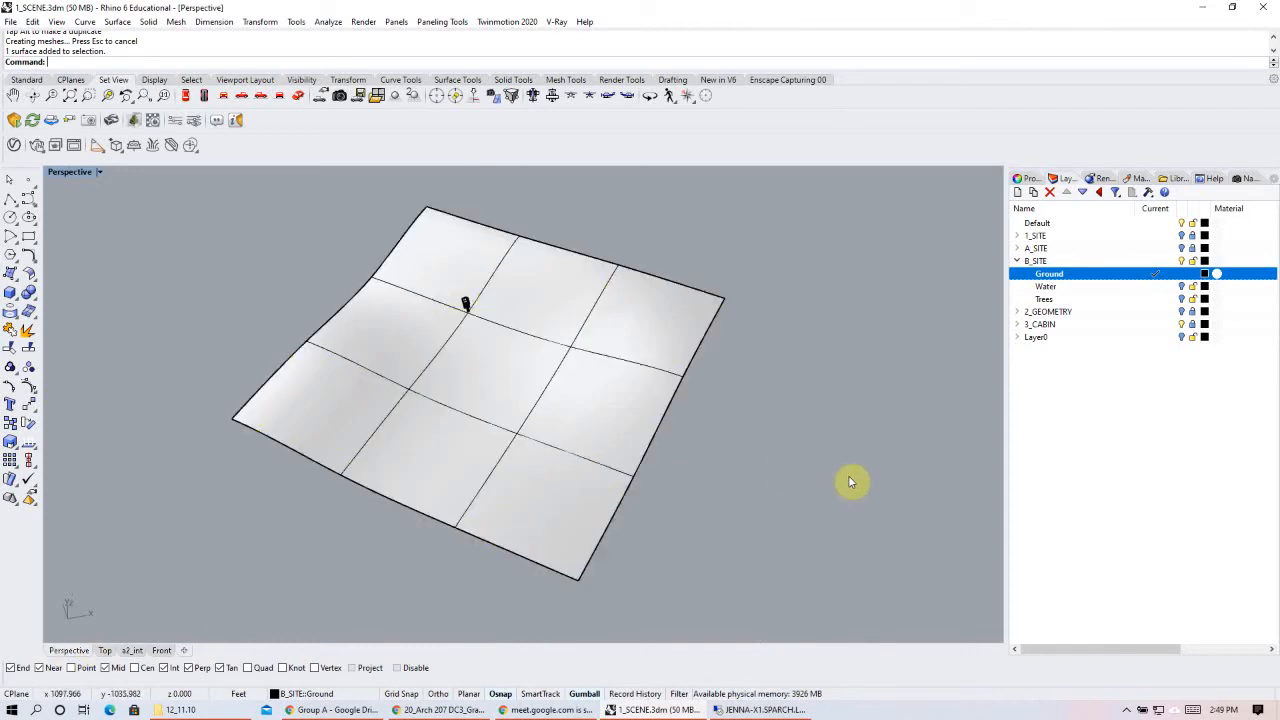
# - Sketch a four-point curve across one corner of the ground surface as a trial shoreline
pyautogui.moveTo(576, 480); pyautogui.dragTo(477, 446, button='right')
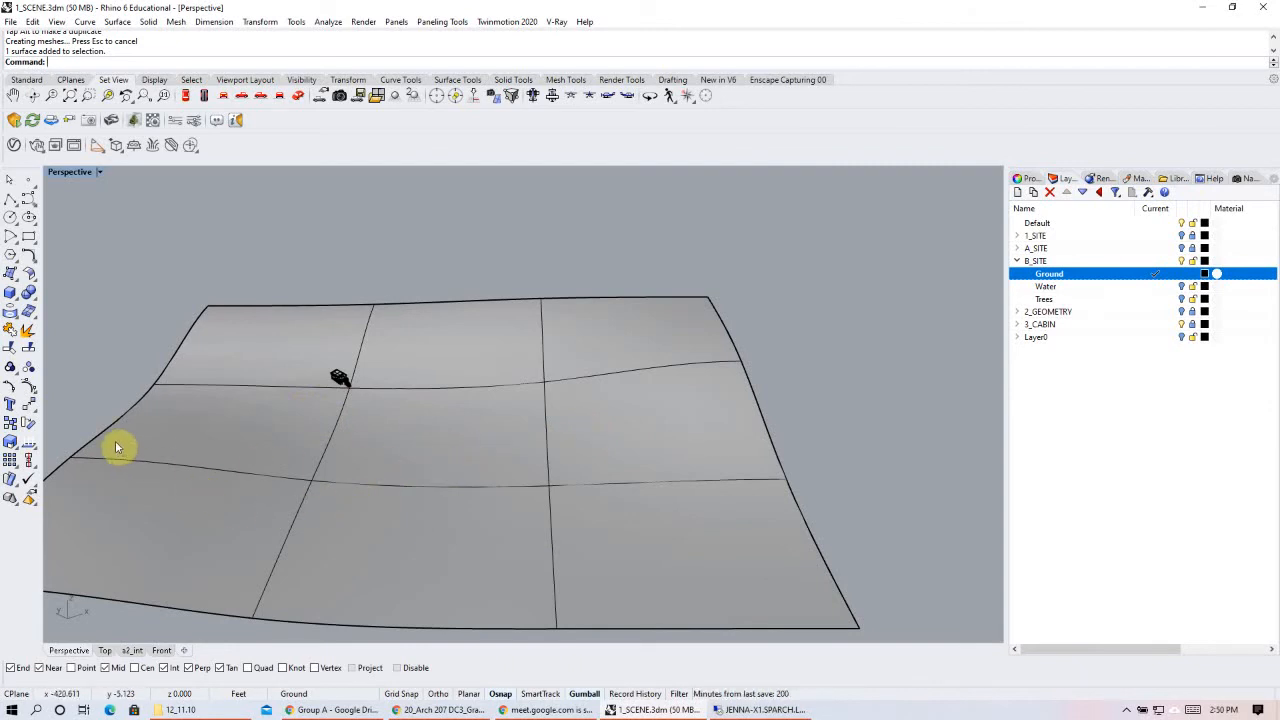
pyautogui.click(12, 199)
pyautogui.click(93, 440)
pyautogui.click(204, 438)
pyautogui.click(340, 505)
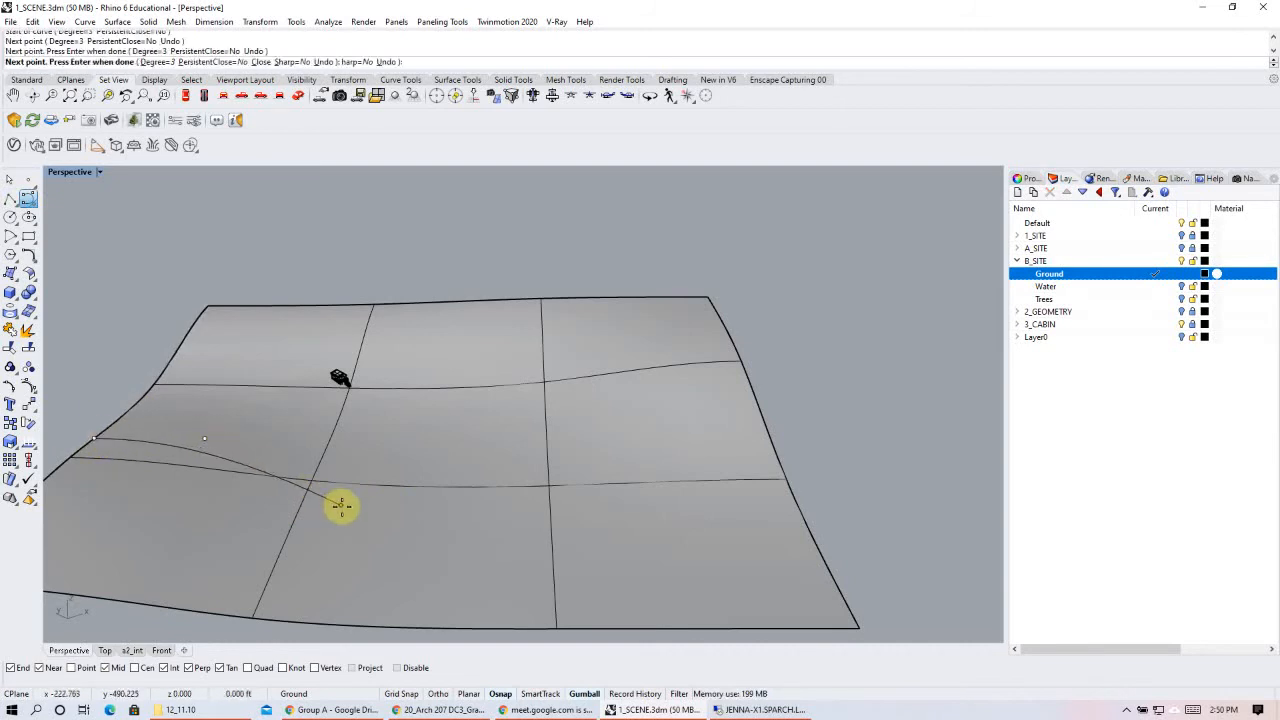
pyautogui.click(384, 627)
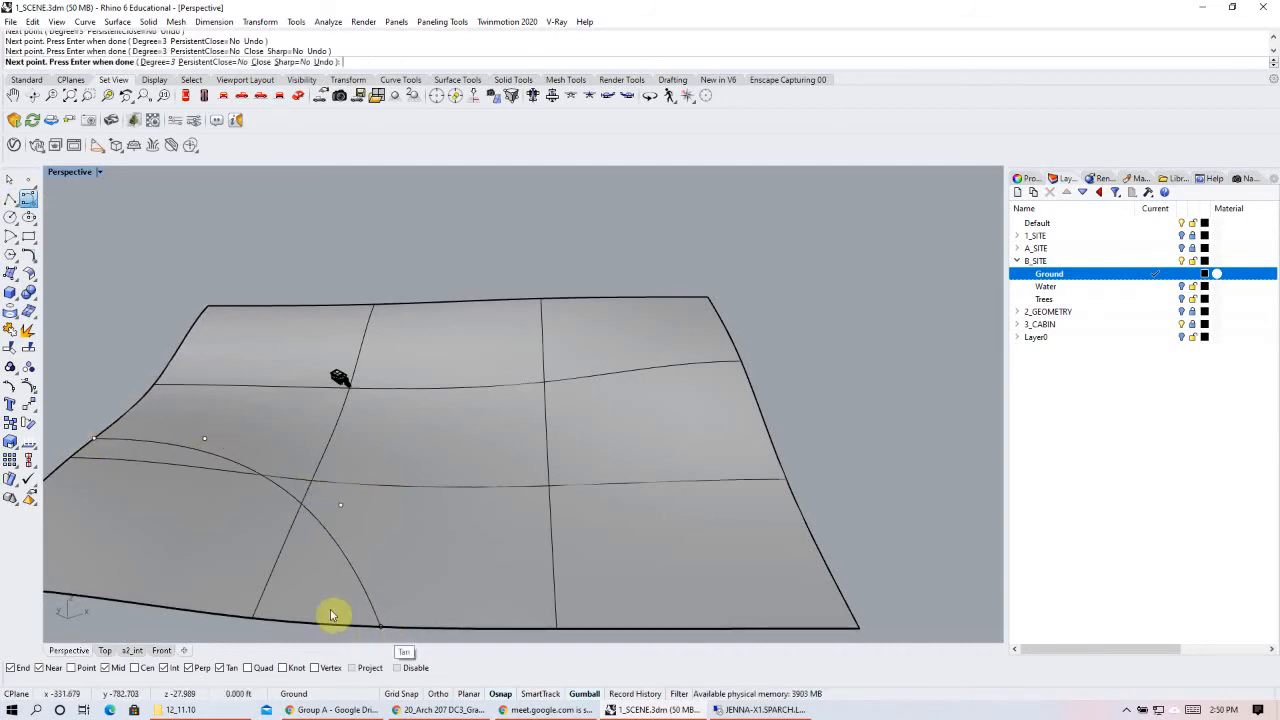
pyautogui.press('Return')
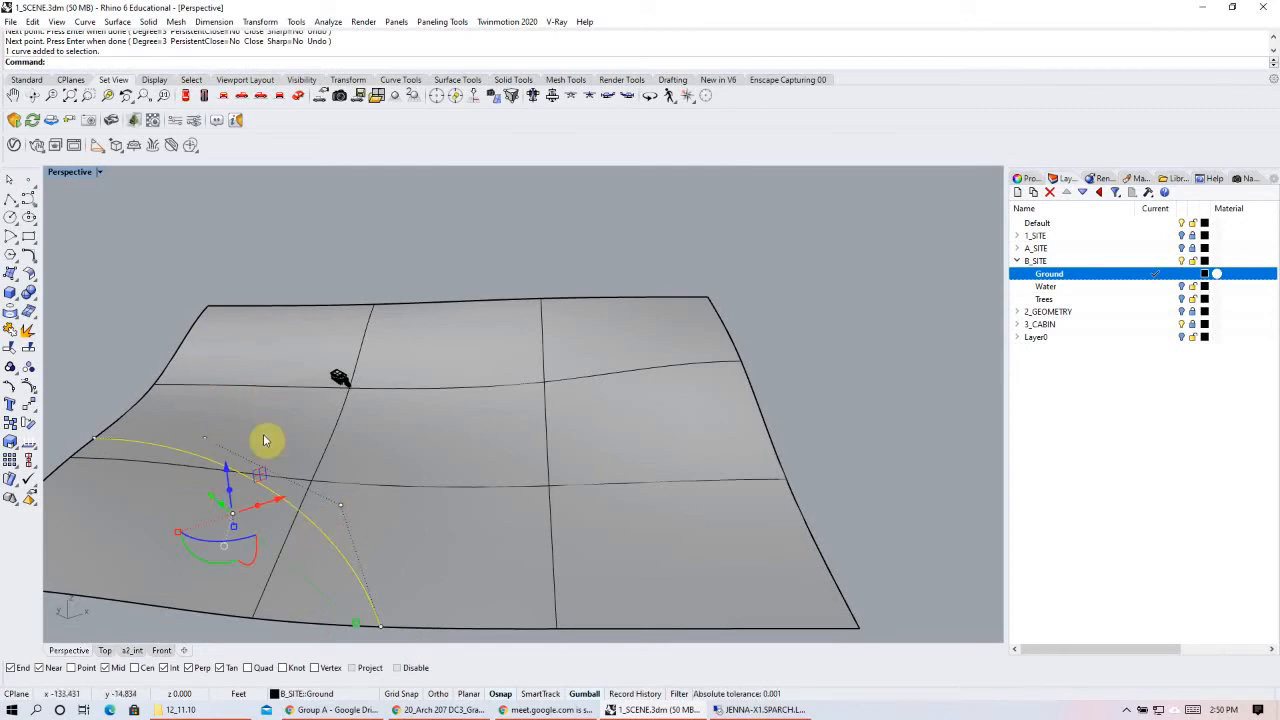
# - Delete the sketched shoreline curve from the ground surface
pyautogui.click(228, 356)
pyautogui.click(284, 503)
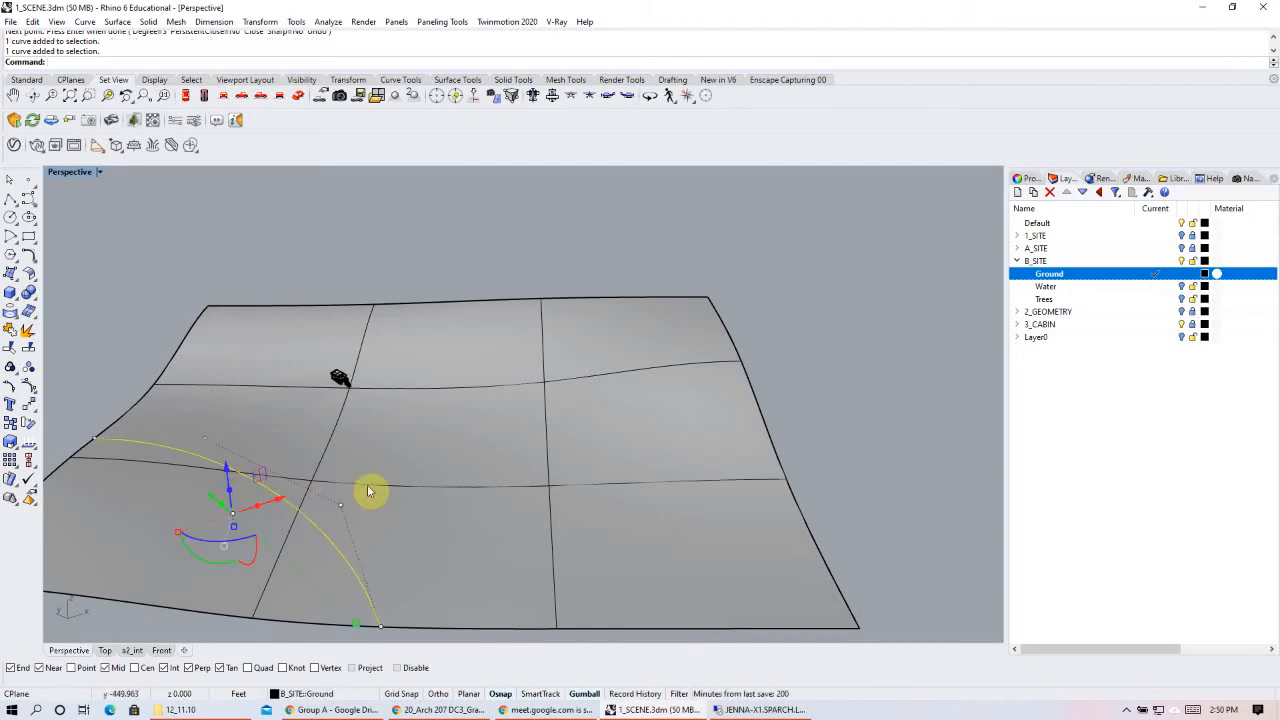
pyautogui.press('Delete')
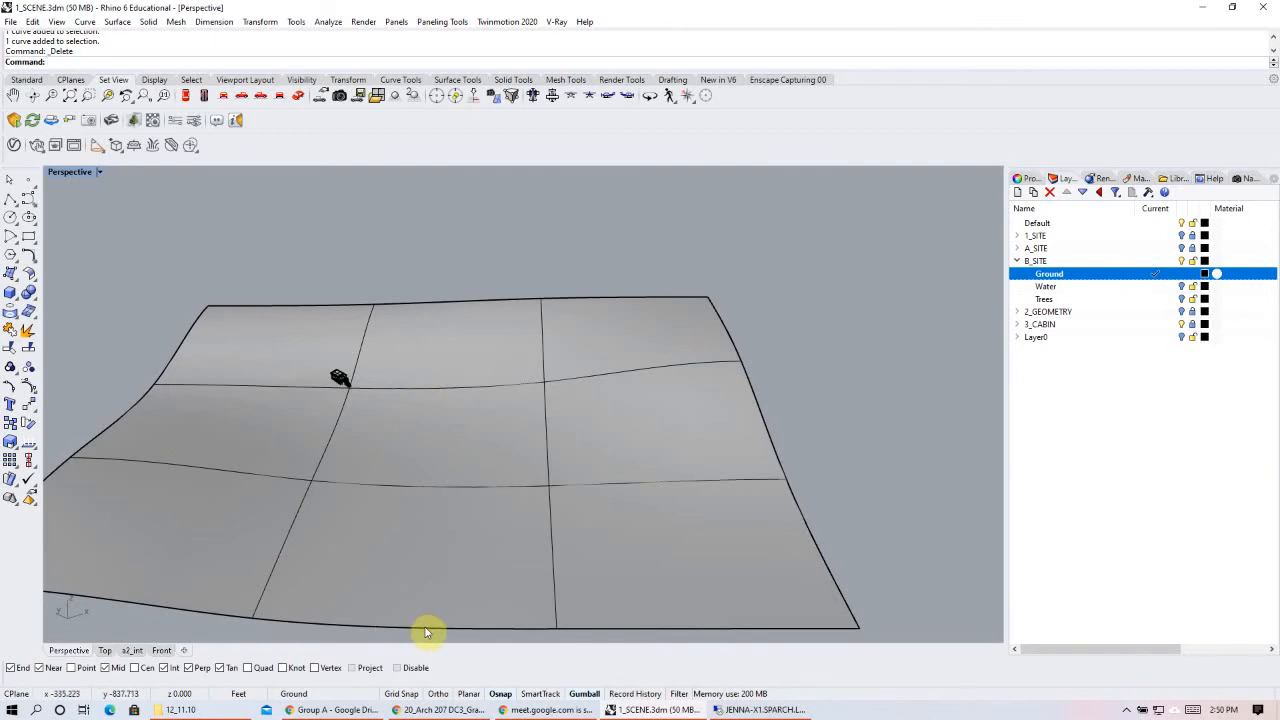
# - Make Water the current layer and draw a flat rectangular plane in the Top view extending beyond the whole ground surface
pyautogui.click(1157, 287)
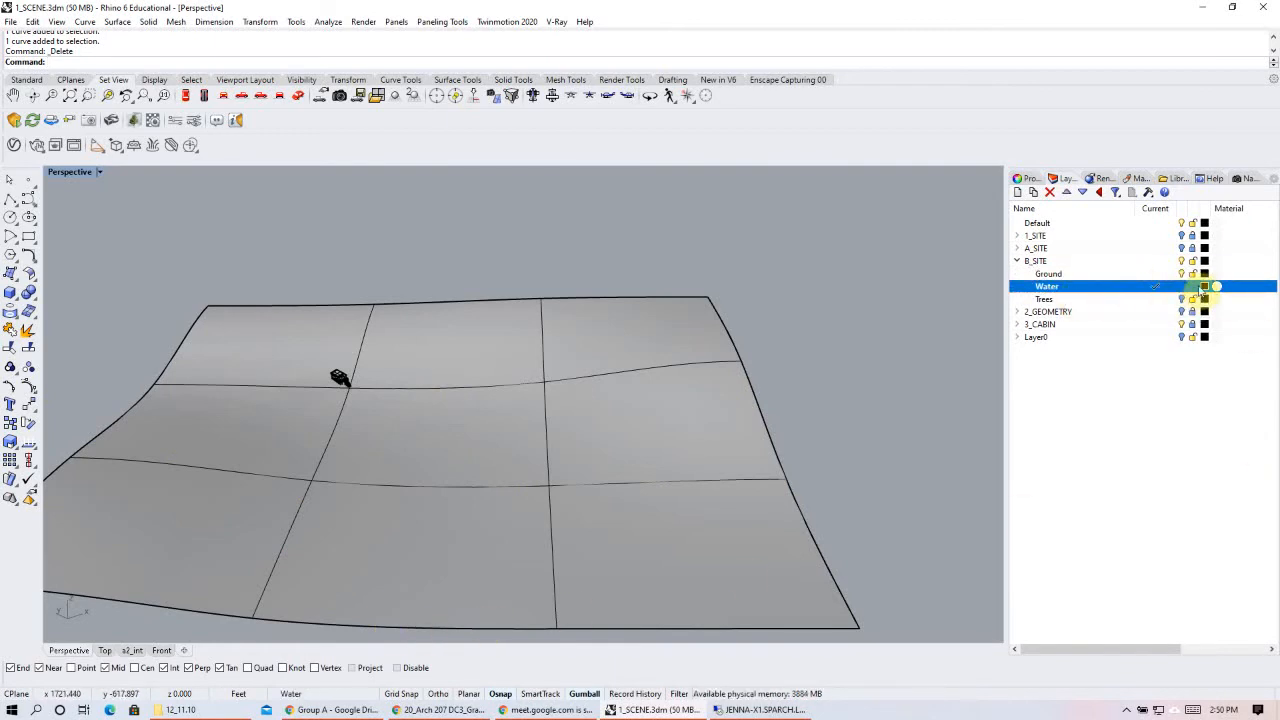
pyautogui.click(18, 280)
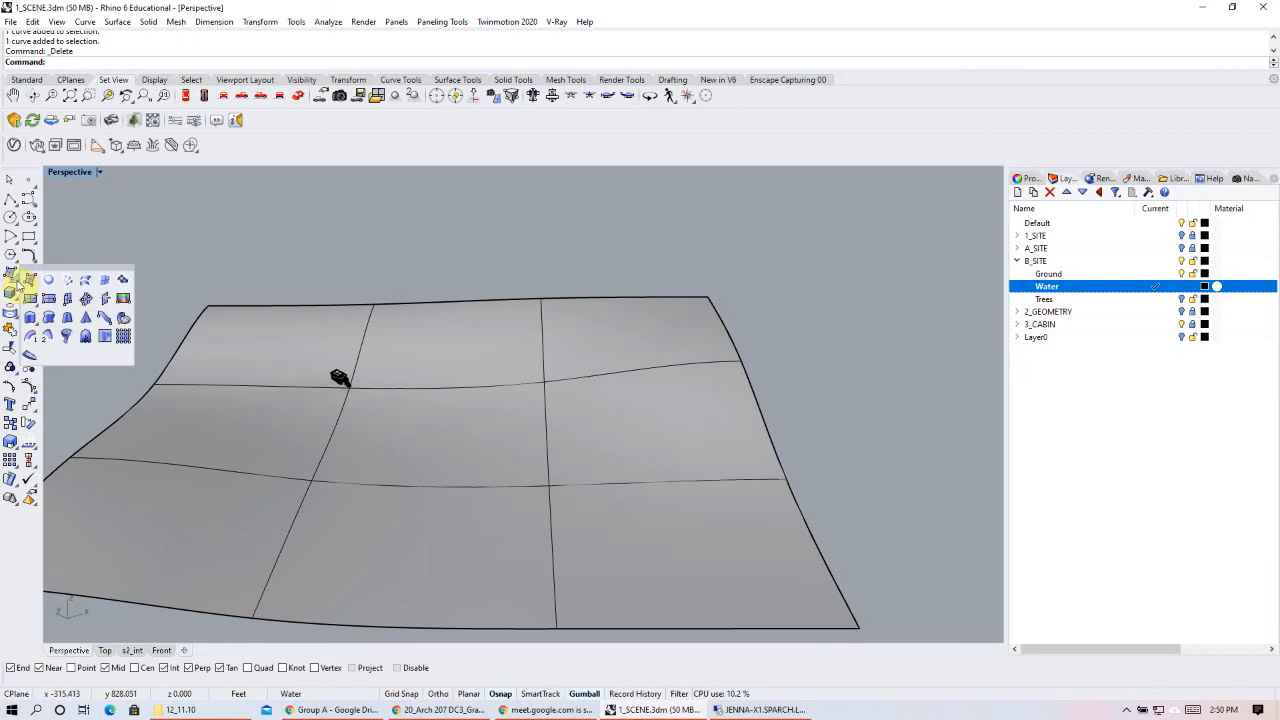
pyautogui.click(32, 300)
pyautogui.scroll(-3, 340, 288)
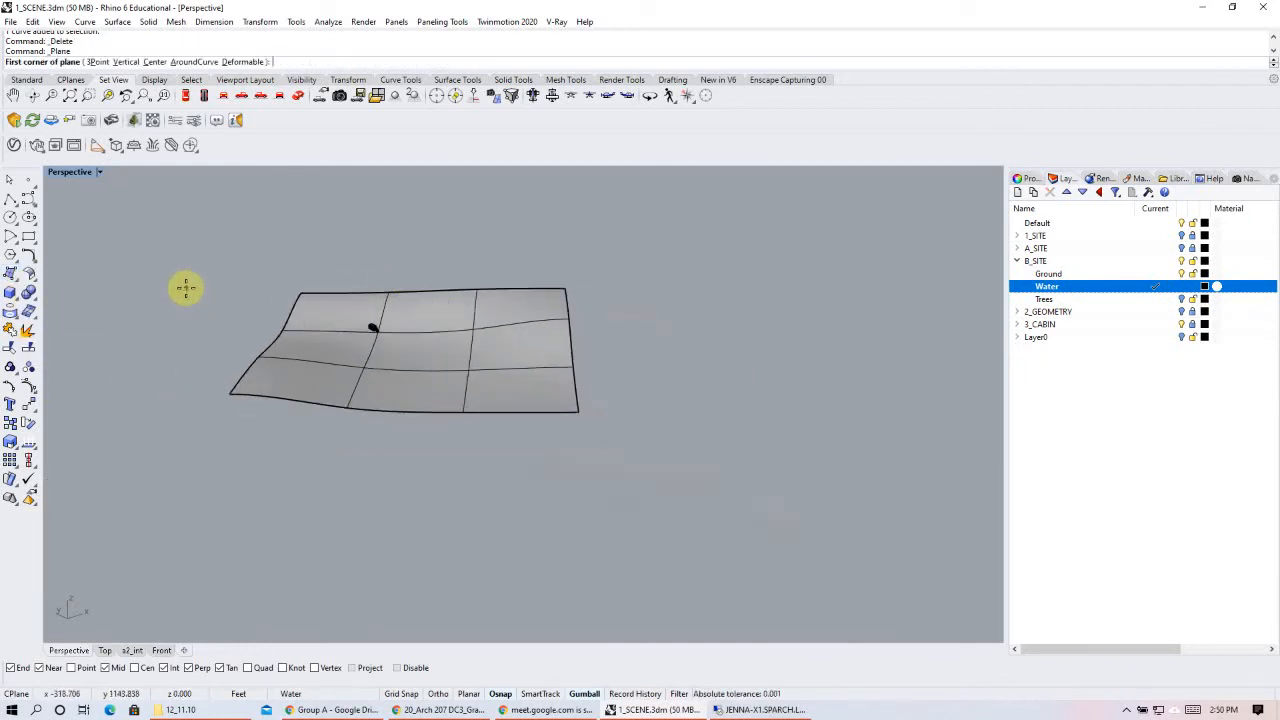
pyautogui.click(116, 651)
pyautogui.scroll(-2, 310, 375)
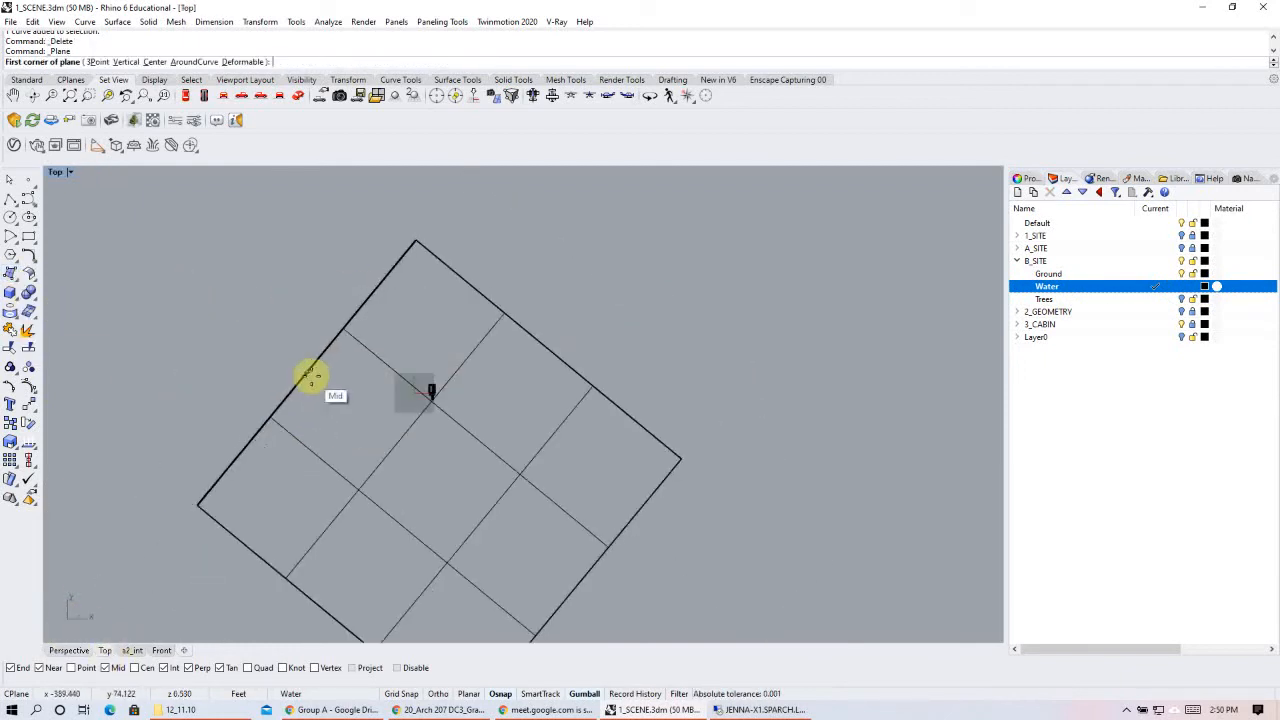
pyautogui.scroll(-2, 310, 375)
pyautogui.click(202, 265)
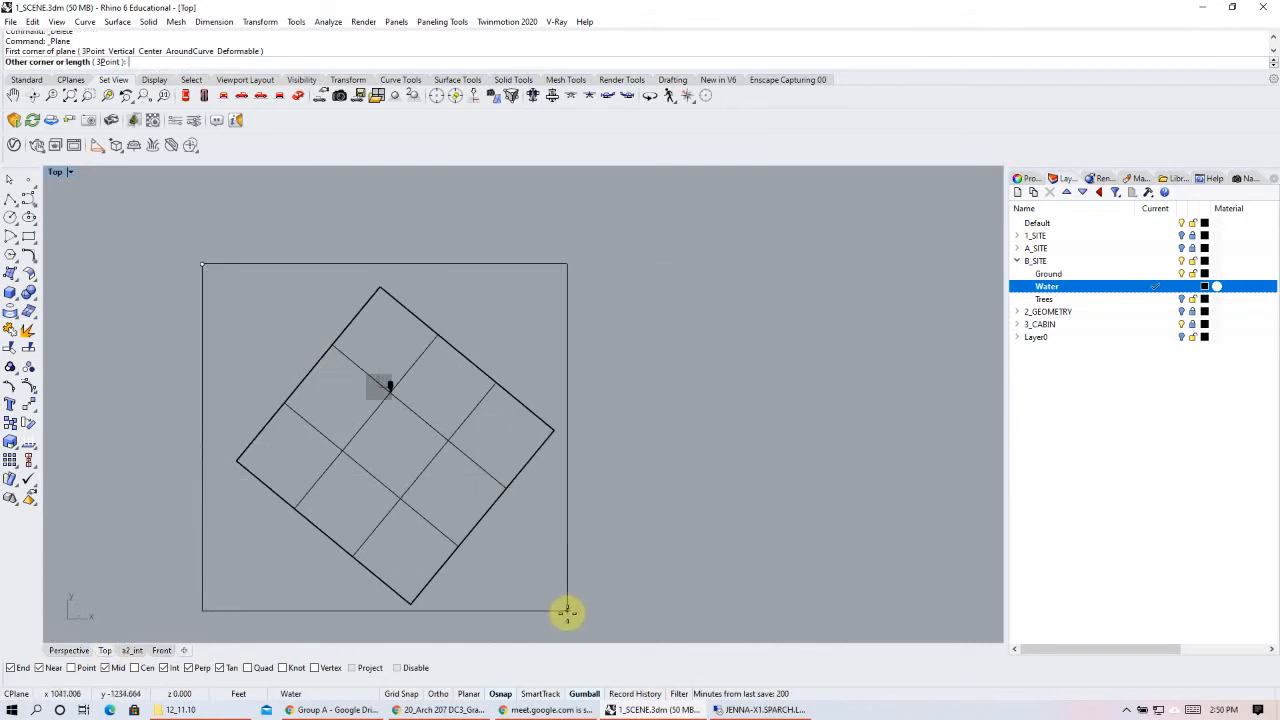
pyautogui.click(590, 621)
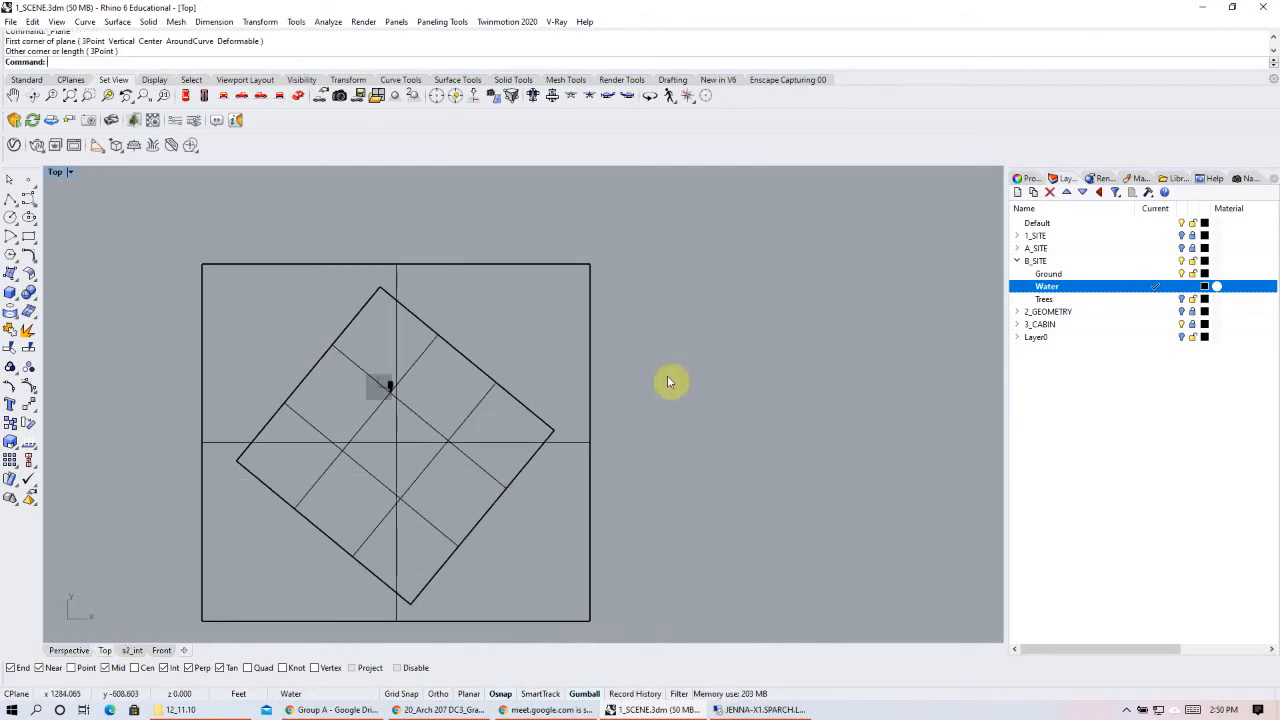
# - Lower the water plane slightly so it meets the terrain's low area, and check the waterline around the cabin
pyautogui.click(492, 375)
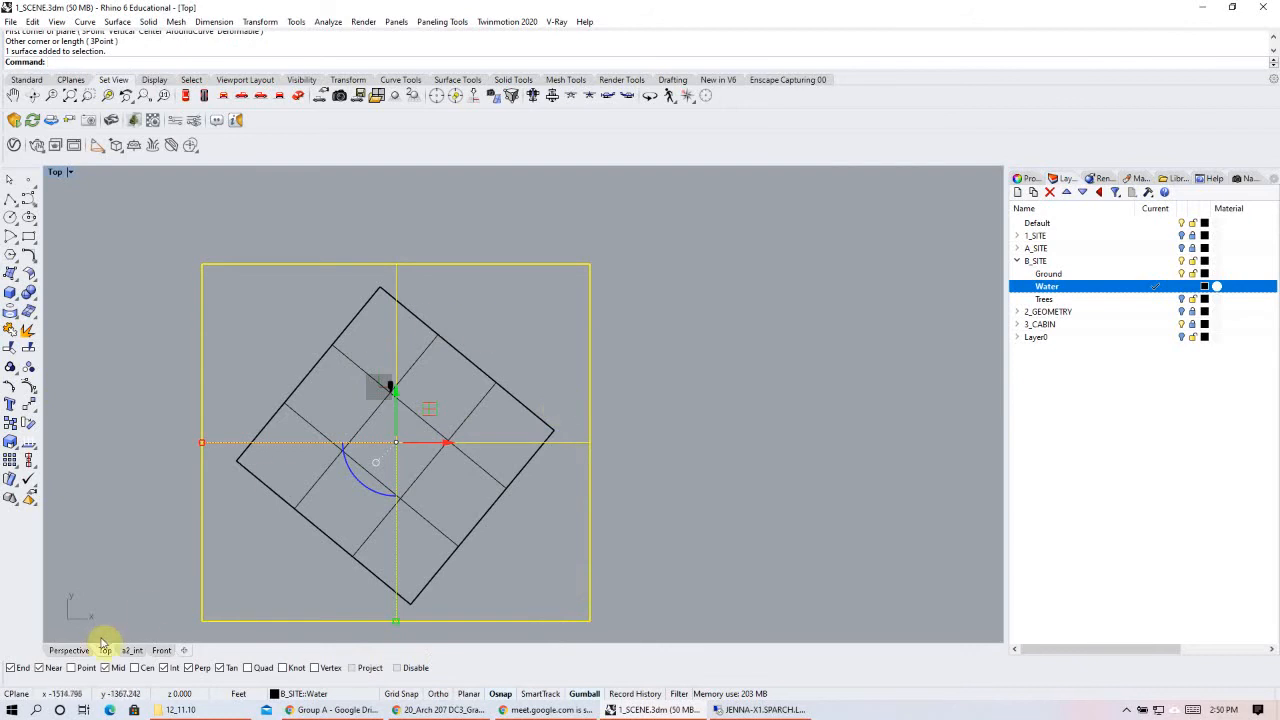
pyautogui.click(73, 651)
pyautogui.moveTo(337, 420); pyautogui.dragTo(473, 474, button='right')
pyautogui.moveTo(345, 488); pyautogui.dragTo(430, 335, button='right')
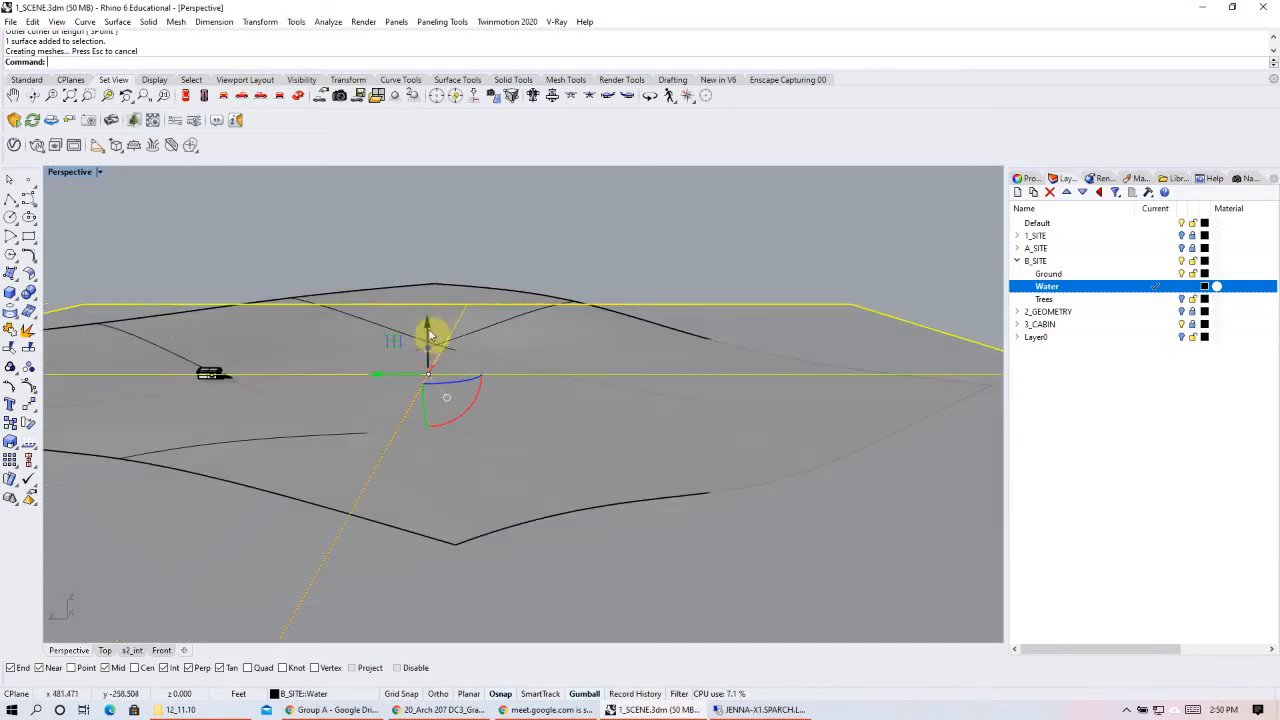
pyautogui.moveTo(422, 337); pyautogui.dragTo(436, 347)
pyautogui.moveTo(723, 411); pyautogui.dragTo(480, 425, button='right')
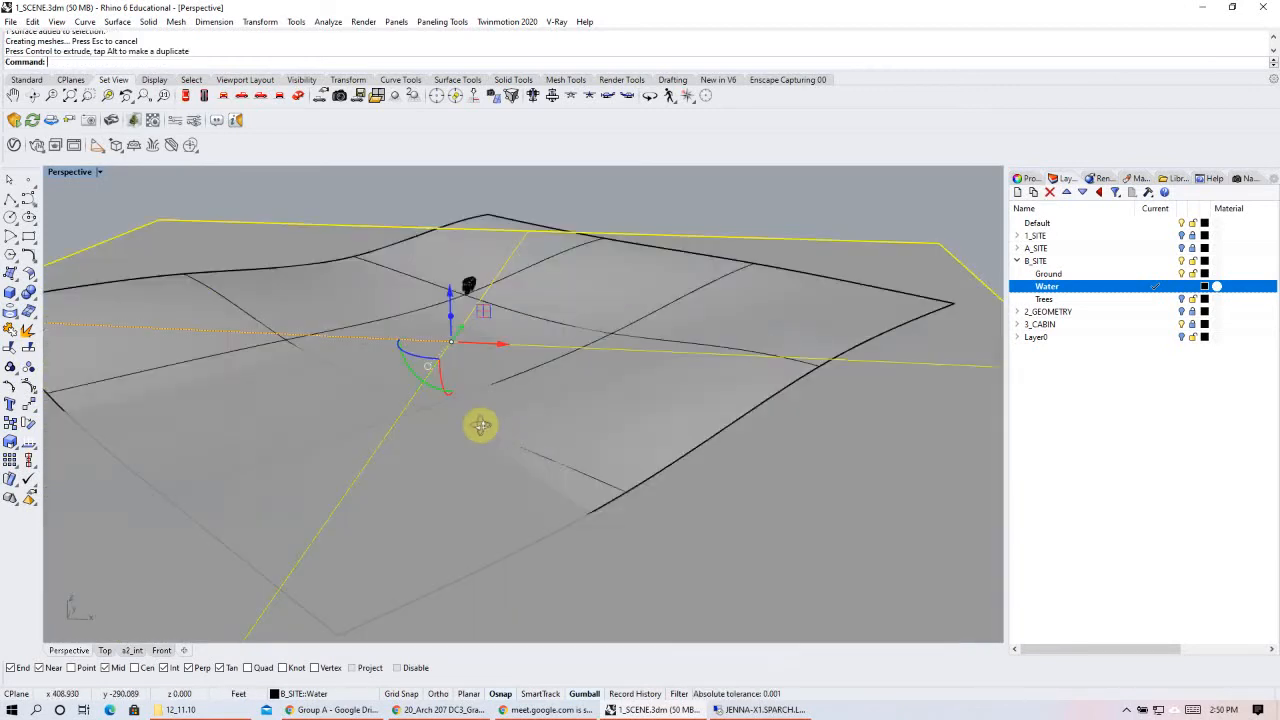
pyautogui.moveTo(402, 441); pyautogui.dragTo(248, 442, button='right')
pyautogui.moveTo(620, 502); pyautogui.dragTo(429, 529, button='right')
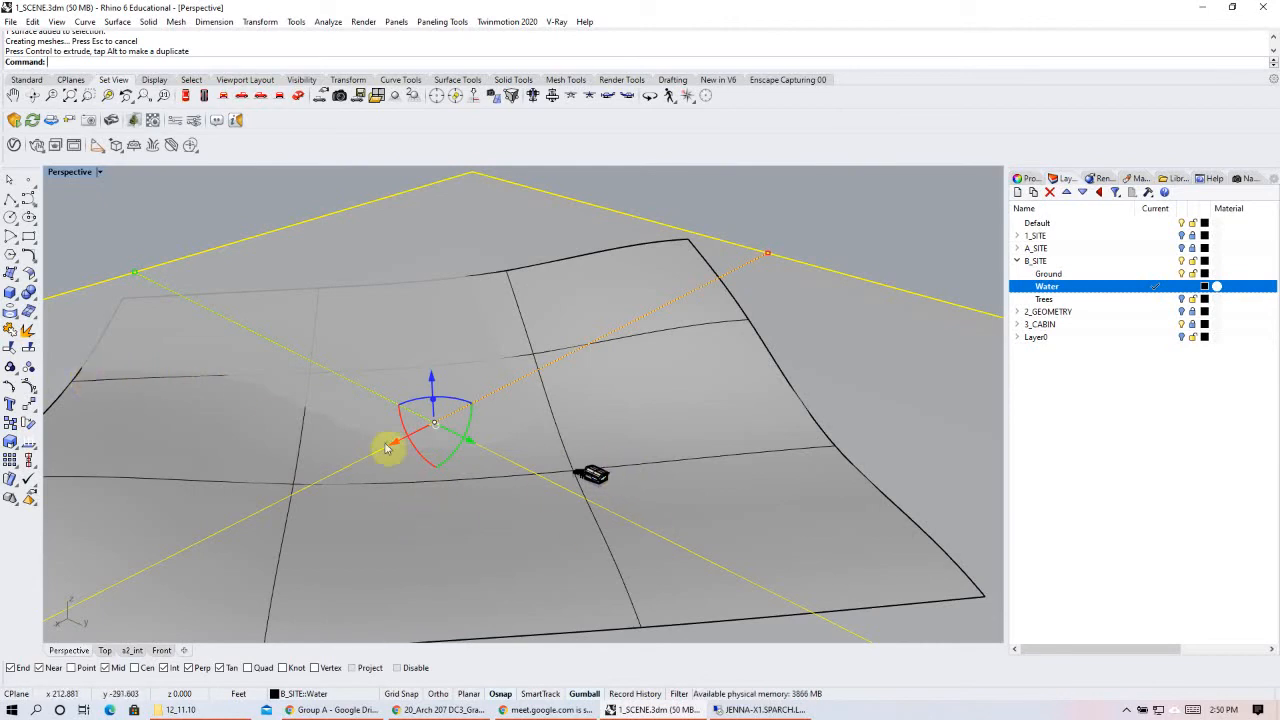
pyautogui.click(433, 379)
pyautogui.click(180, 228)
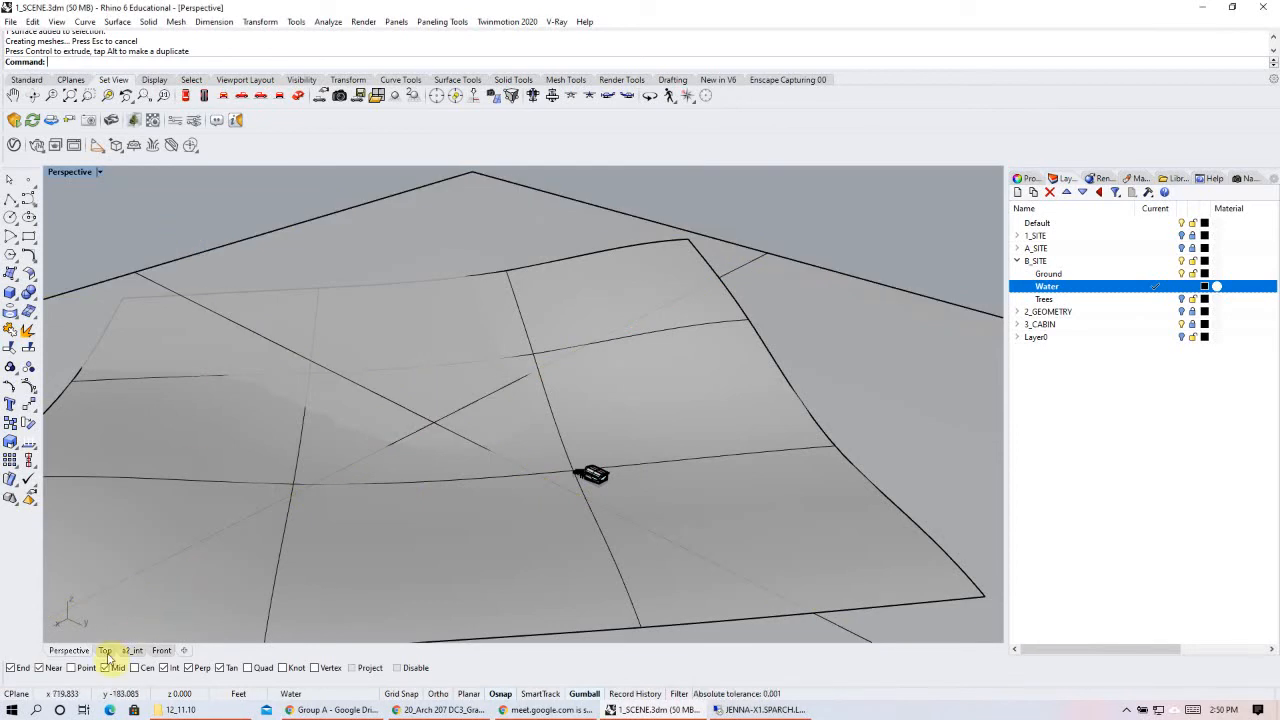
# - Set the Water layer's display color to Aquamarine
pyautogui.click(105, 651)
pyautogui.click(55, 651)
pyautogui.moveTo(100, 623); pyautogui.dragTo(587, 445, button='right')
pyautogui.scroll(-4, 580, 465)
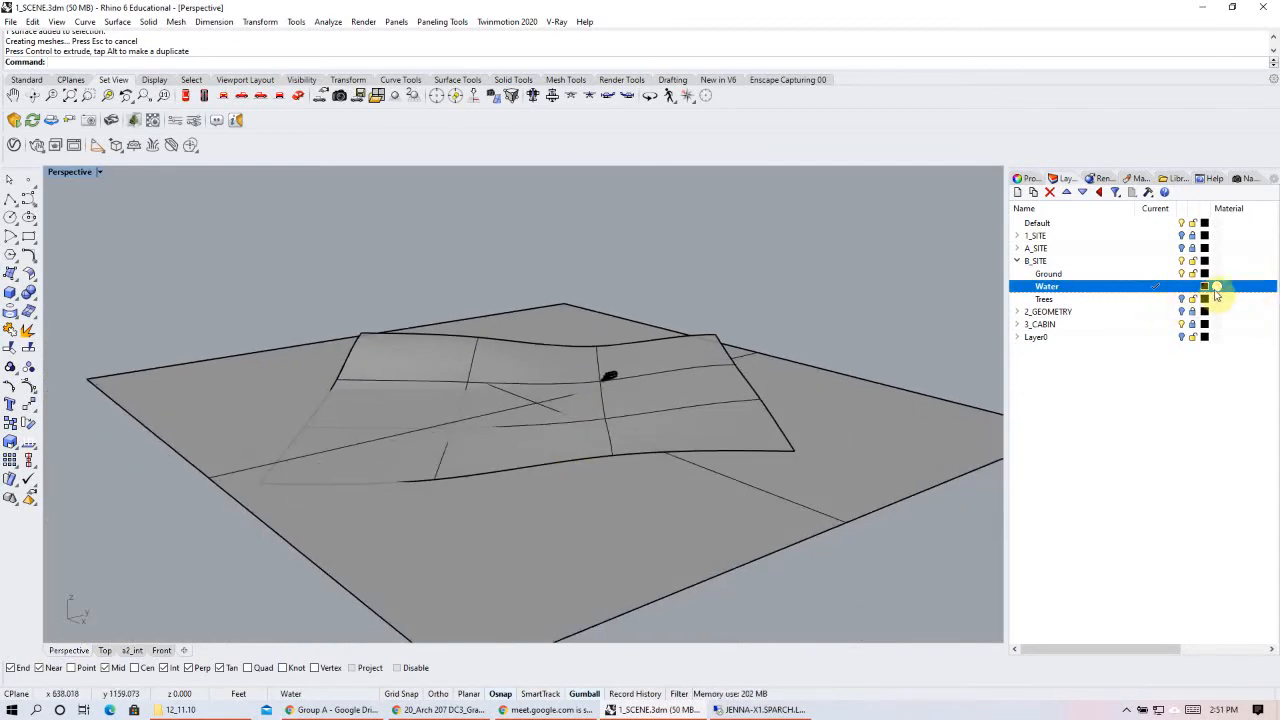
pyautogui.click(1205, 287)
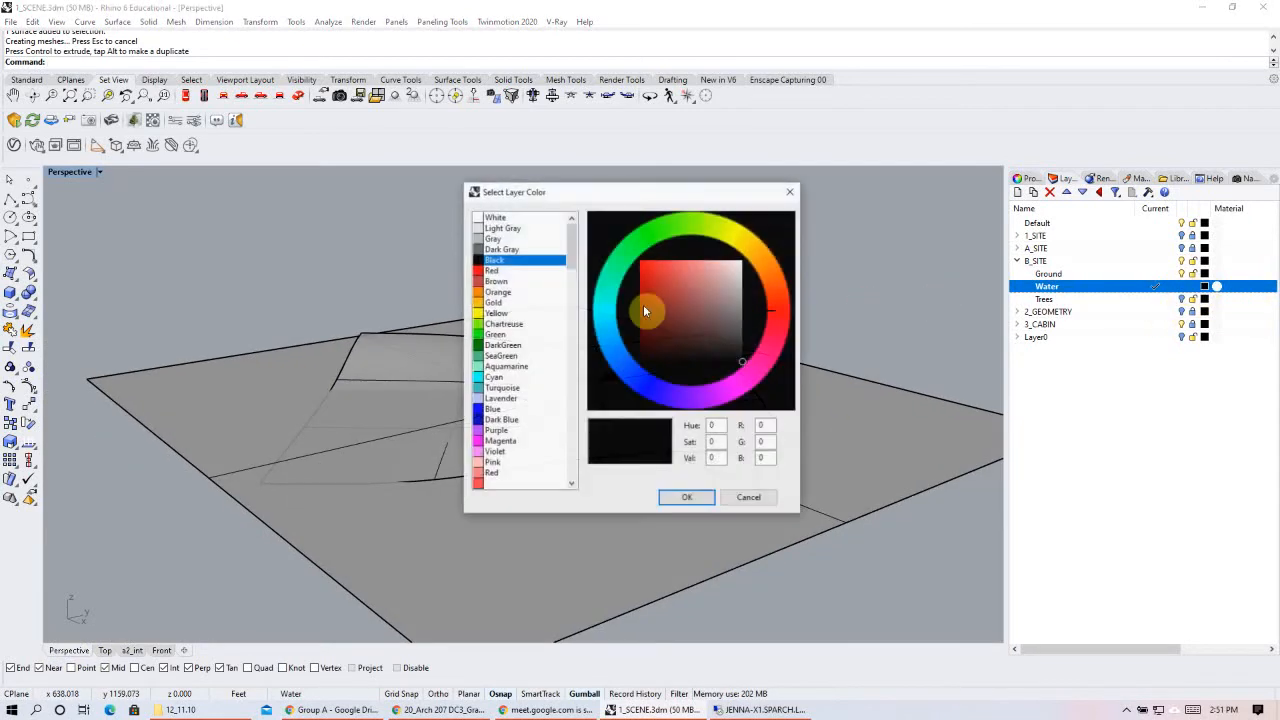
pyautogui.click(506, 367)
pyautogui.click(688, 498)
# - Extrude the ground surface's four edges vertically to both sides with ExtrudeCrv, forming walls that pass through the water plane
pyautogui.moveTo(690, 500); pyautogui.dragTo(563, 475, button='right')
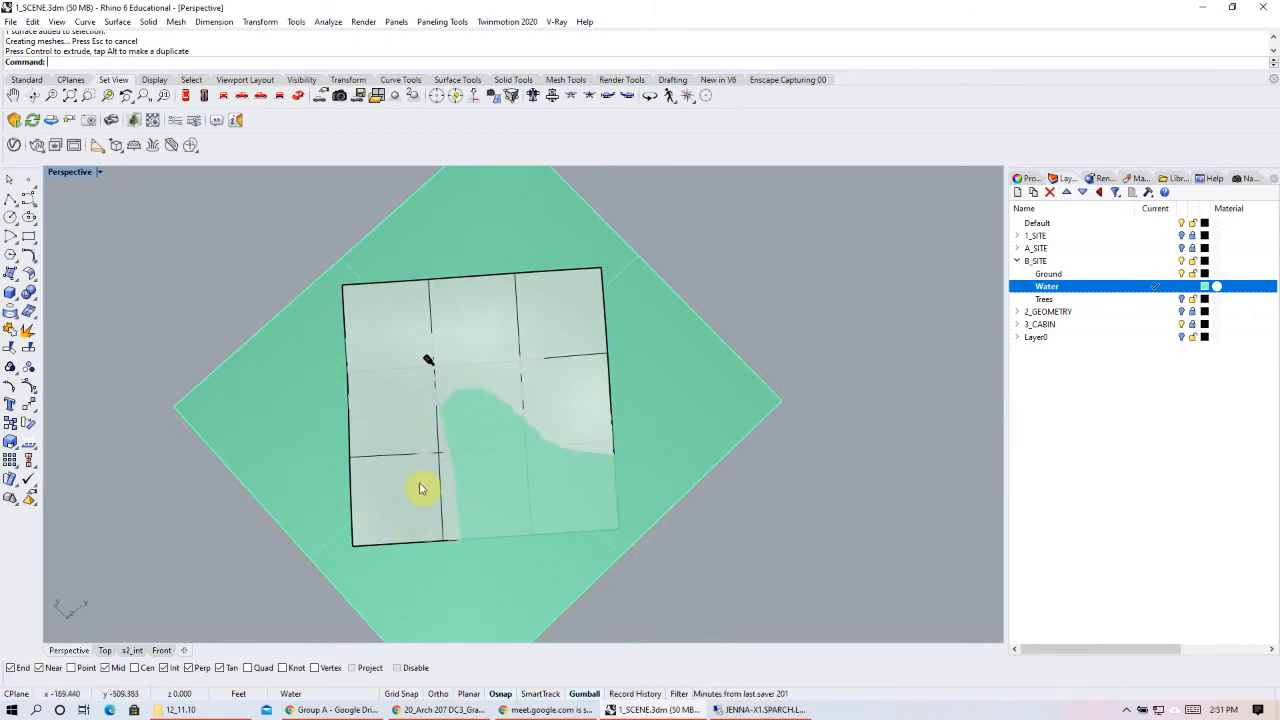
pyautogui.moveTo(556, 494); pyautogui.dragTo(527, 552, button='right')
pyautogui.moveTo(723, 428); pyautogui.dragTo(676, 436, button='right')
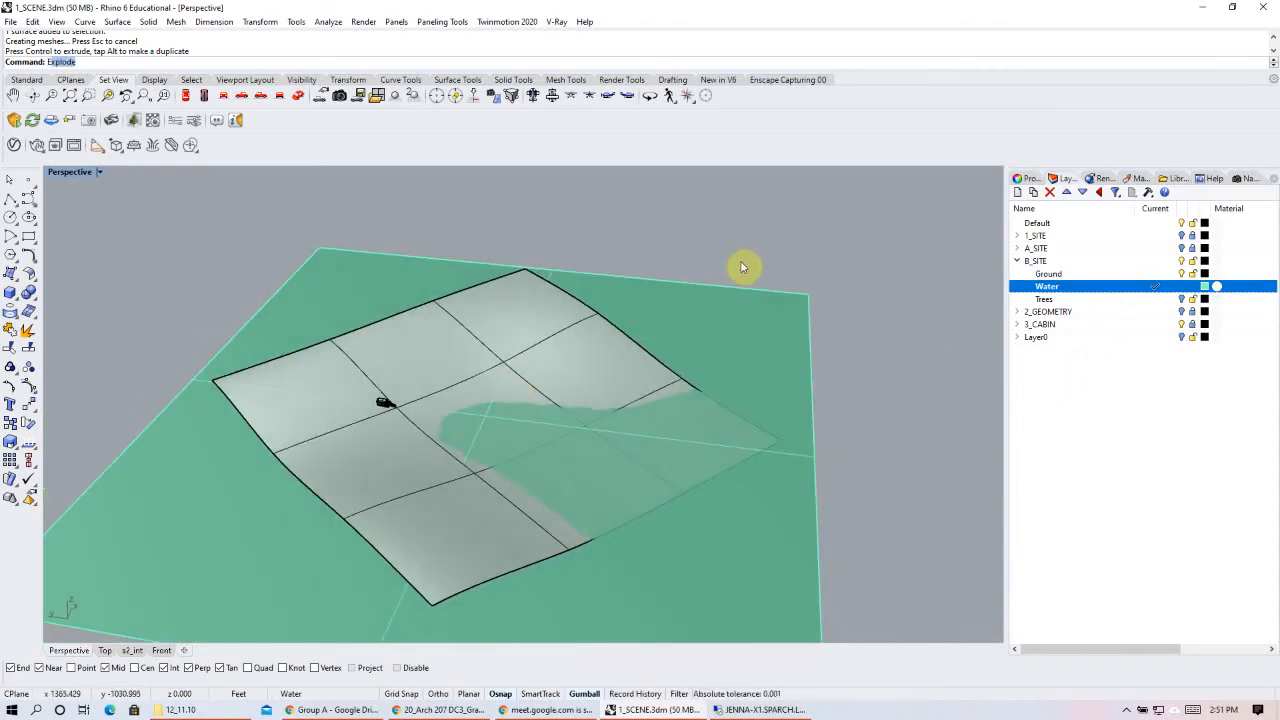
pyautogui.write('udeCrv')
pyautogui.press('Return')
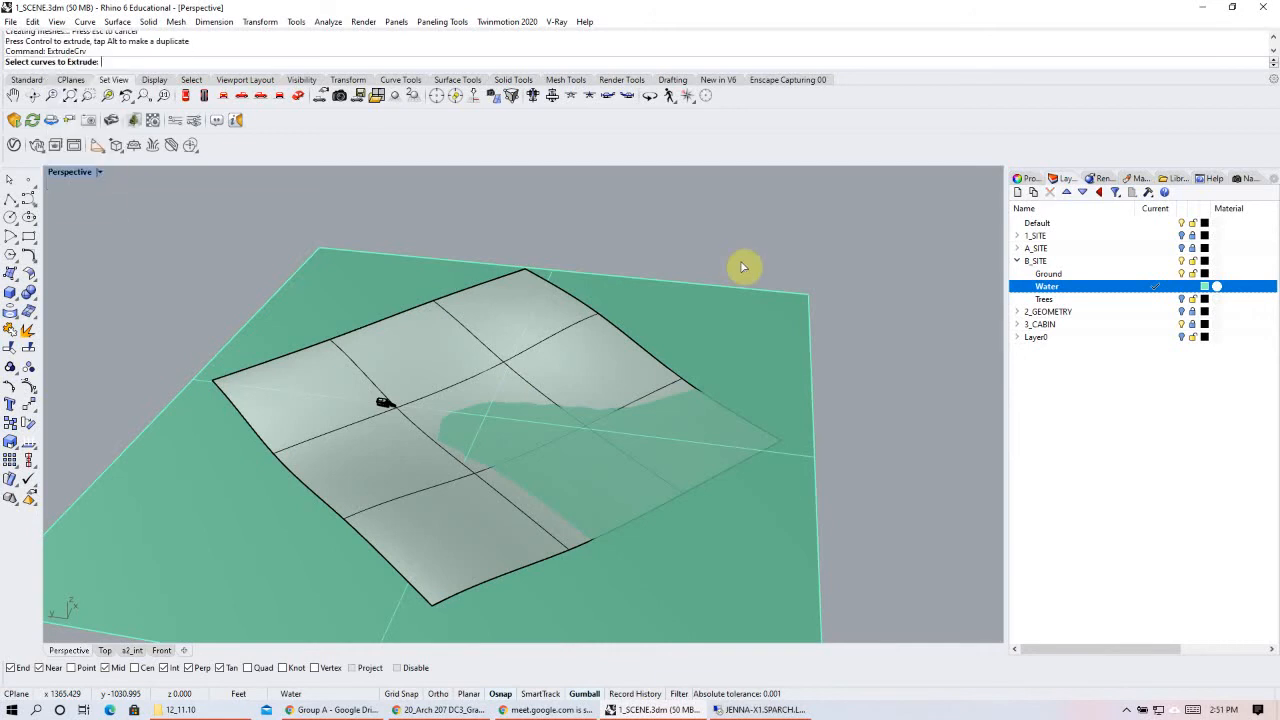
pyautogui.click(467, 290)
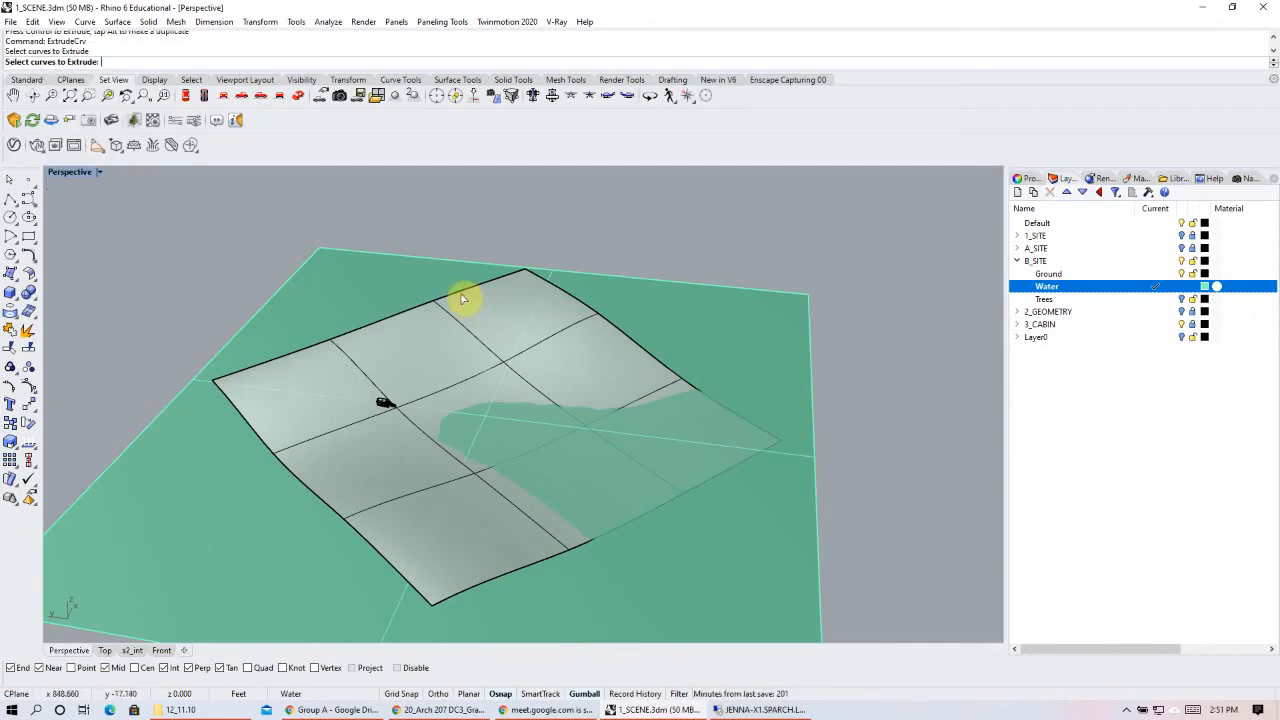
pyautogui.click(594, 316)
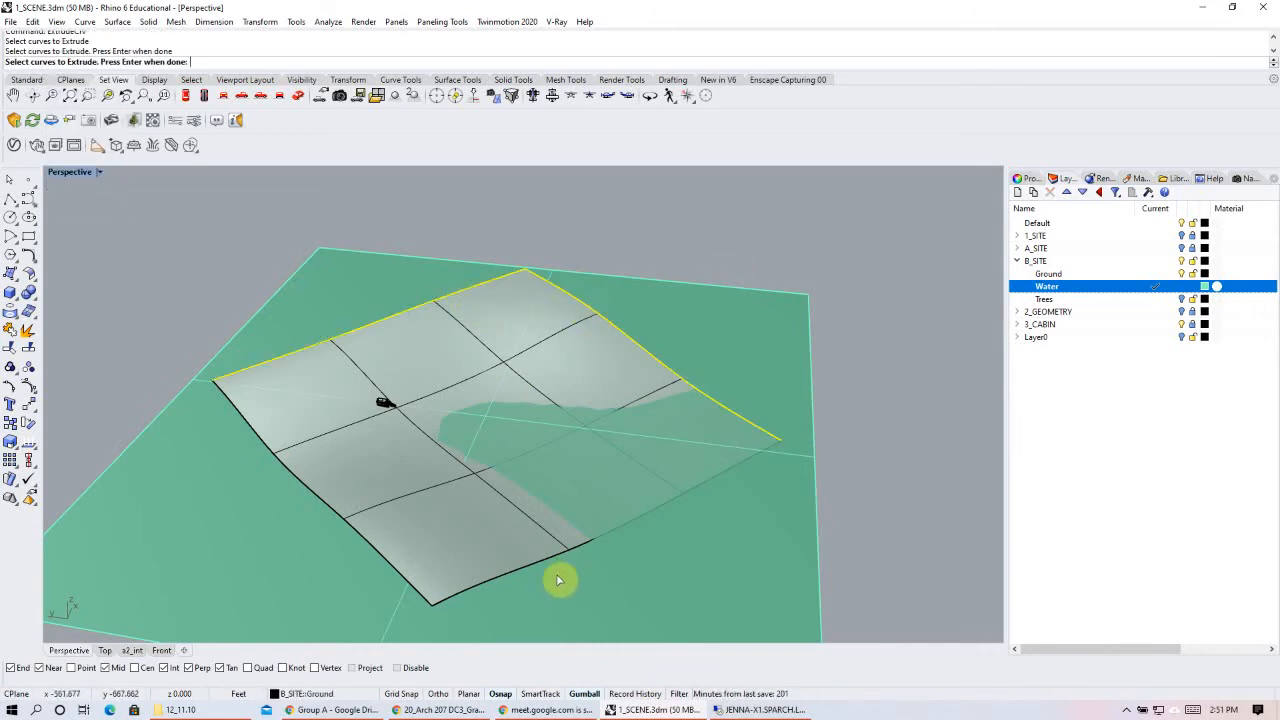
pyautogui.click(386, 561)
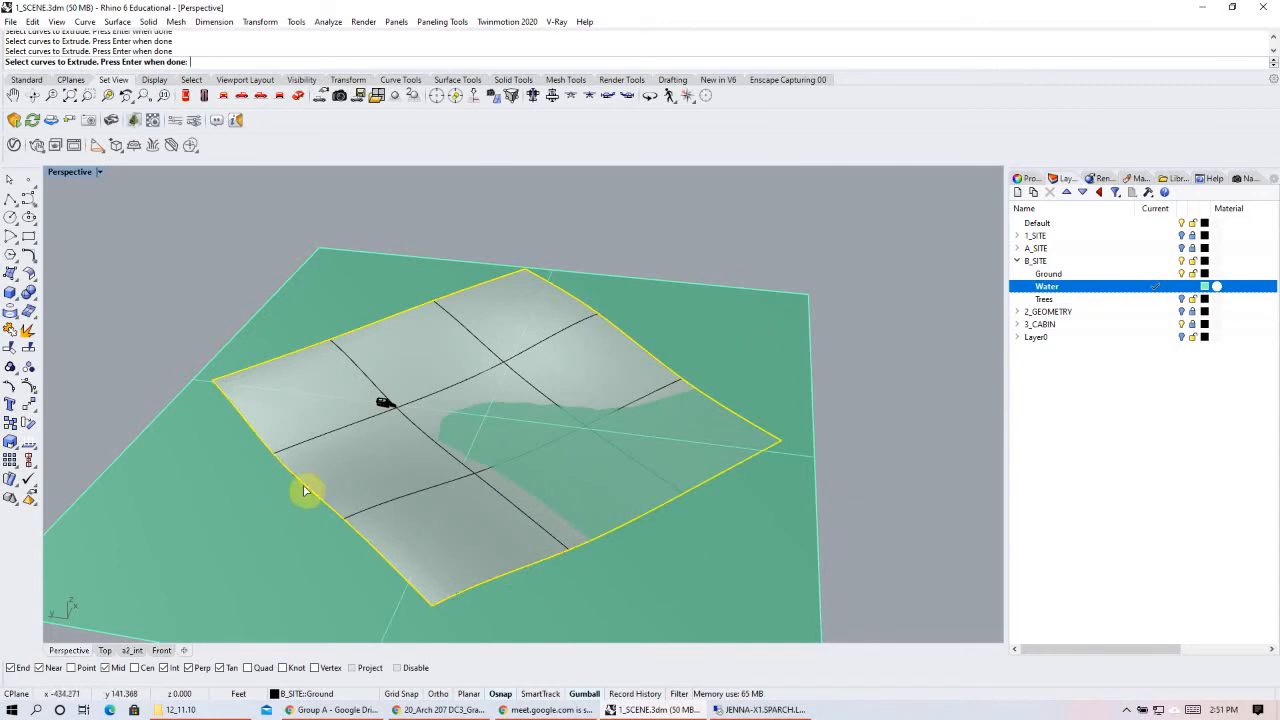
pyautogui.press('Return')
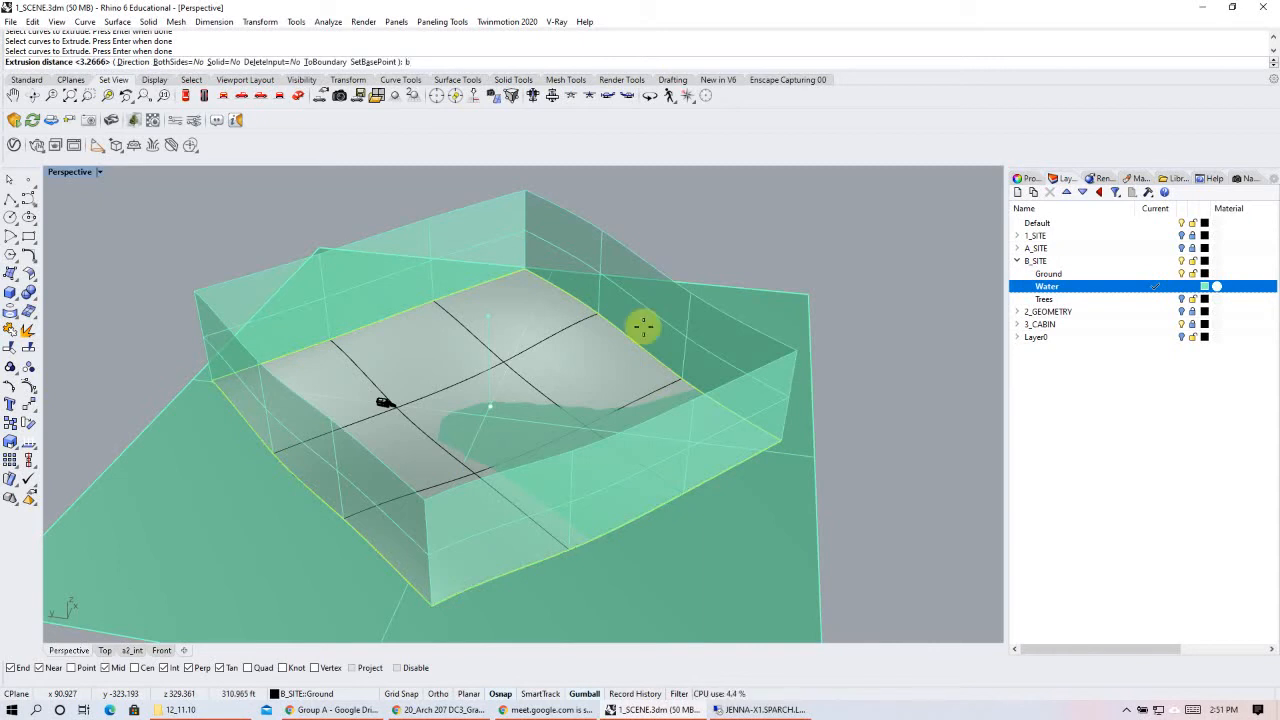
pyautogui.write('b')
pyautogui.press('Return')
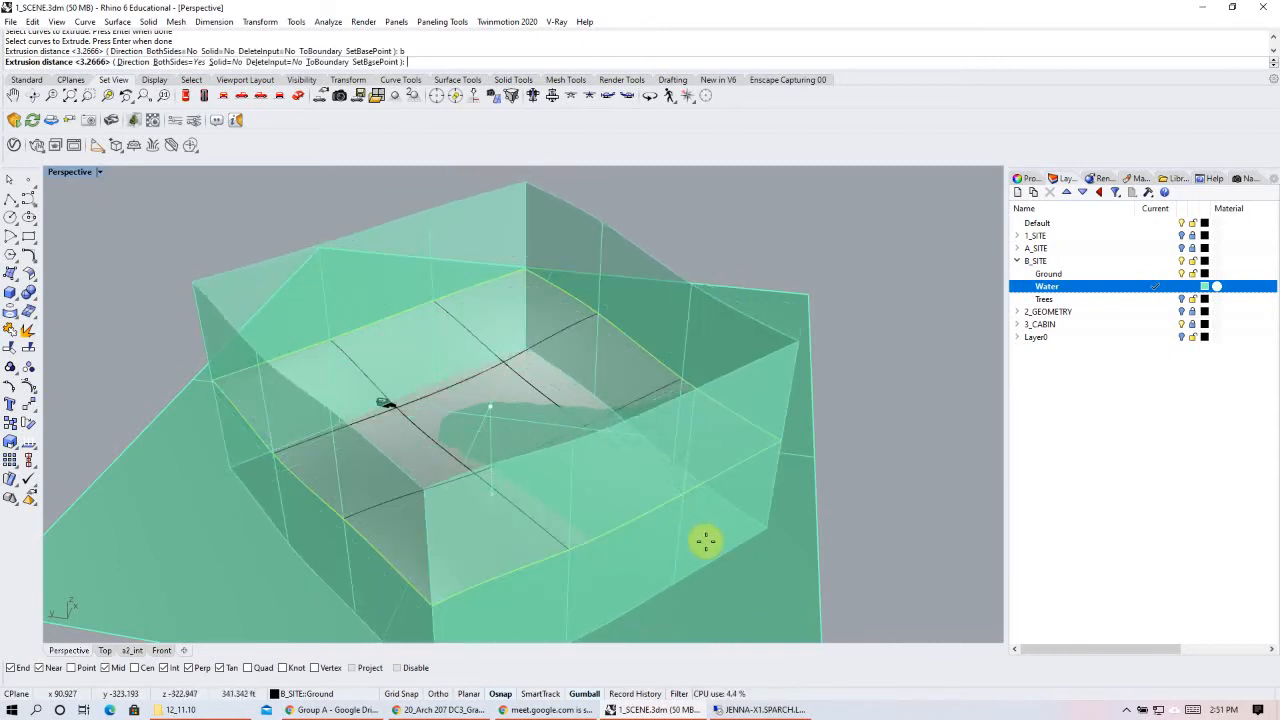
pyautogui.click(718, 551)
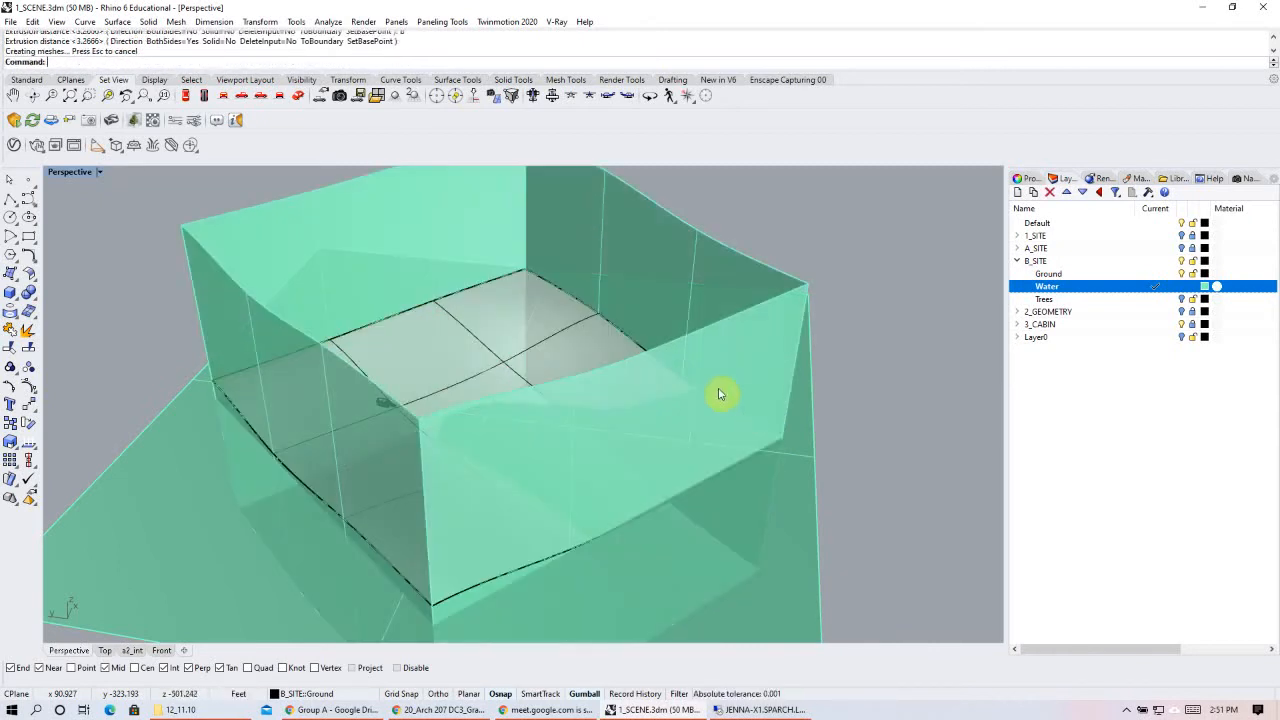
# - Trim away the water plane outside the four extruded walls and delete the walls
pyautogui.scroll(-5, 634, 380)
pyautogui.moveTo(421, 279); pyautogui.dragTo(421, 281)
pyautogui.keyDown('shift'); pyautogui.click(712, 301); pyautogui.keyUp('shift')
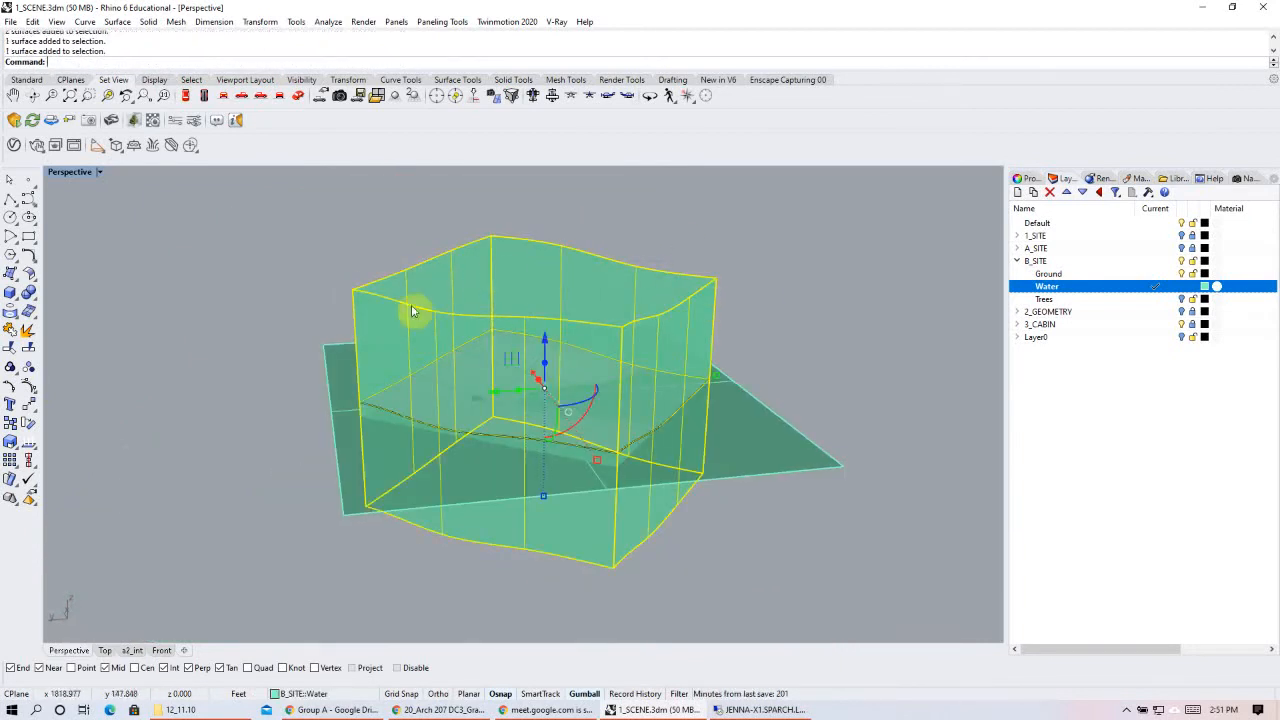
pyautogui.write('trim')
pyautogui.press('Return')
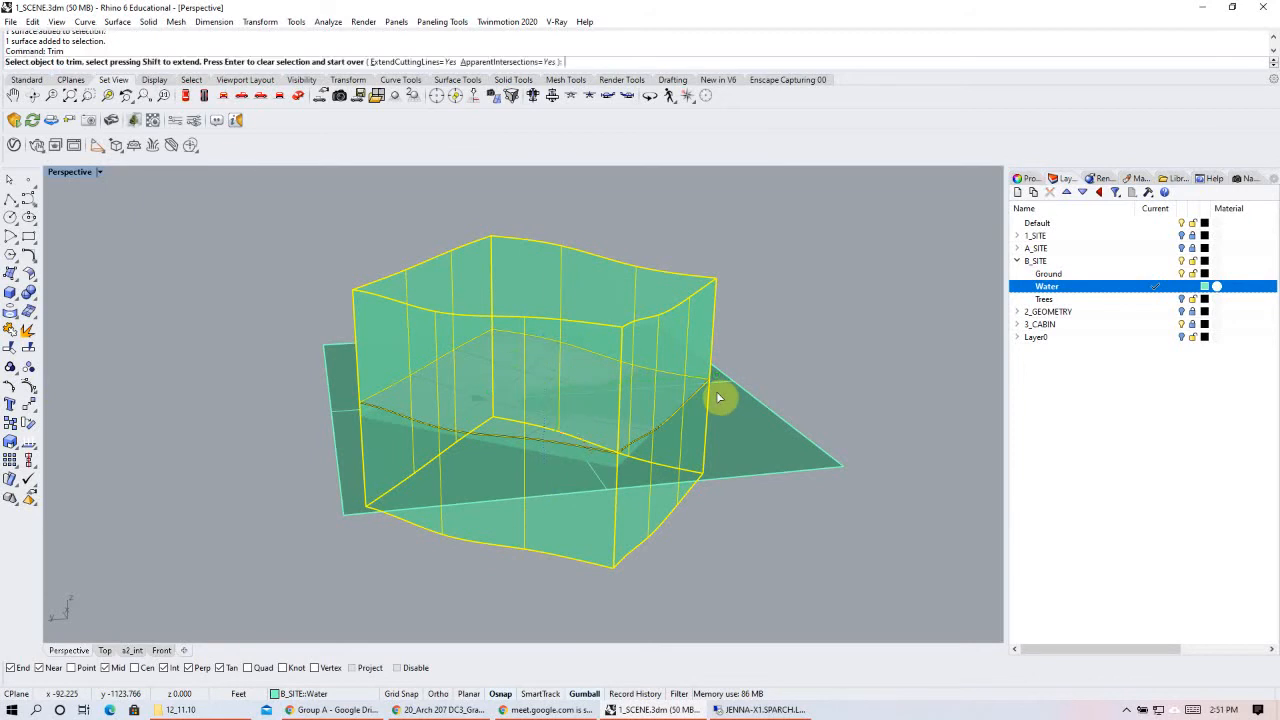
pyautogui.moveTo(894, 439); pyautogui.dragTo(818, 523)
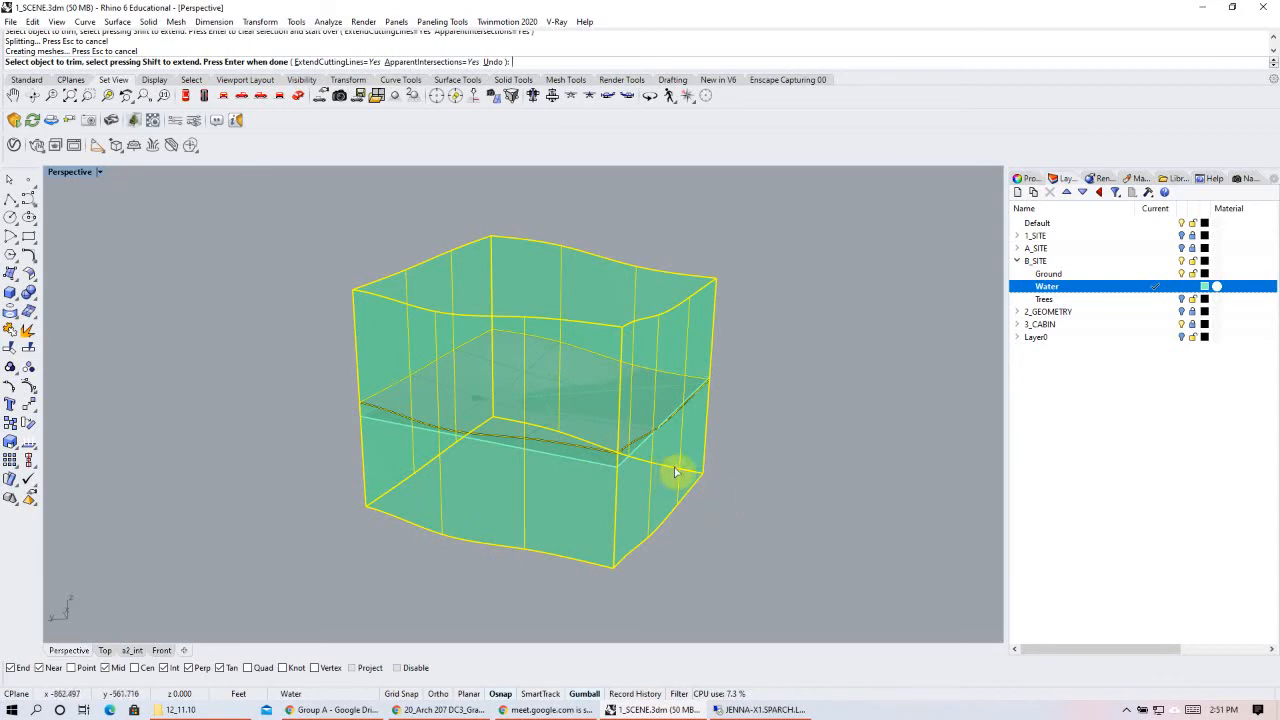
pyautogui.press('Return')
pyautogui.press('Delete')
# - Trim off the part of the water plane hidden beneath the terrain, using the ground surface as the cutting object
pyautogui.moveTo(817, 429); pyautogui.dragTo(355, 547, button='right')
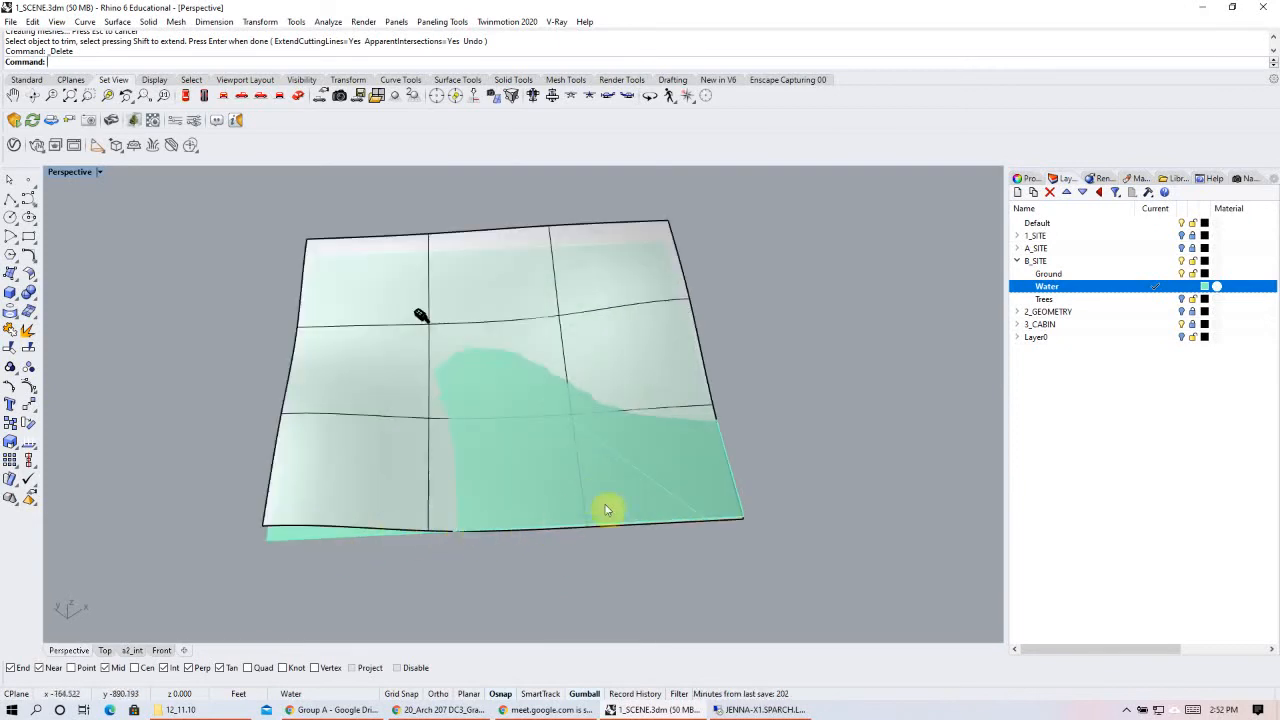
pyautogui.click(620, 225)
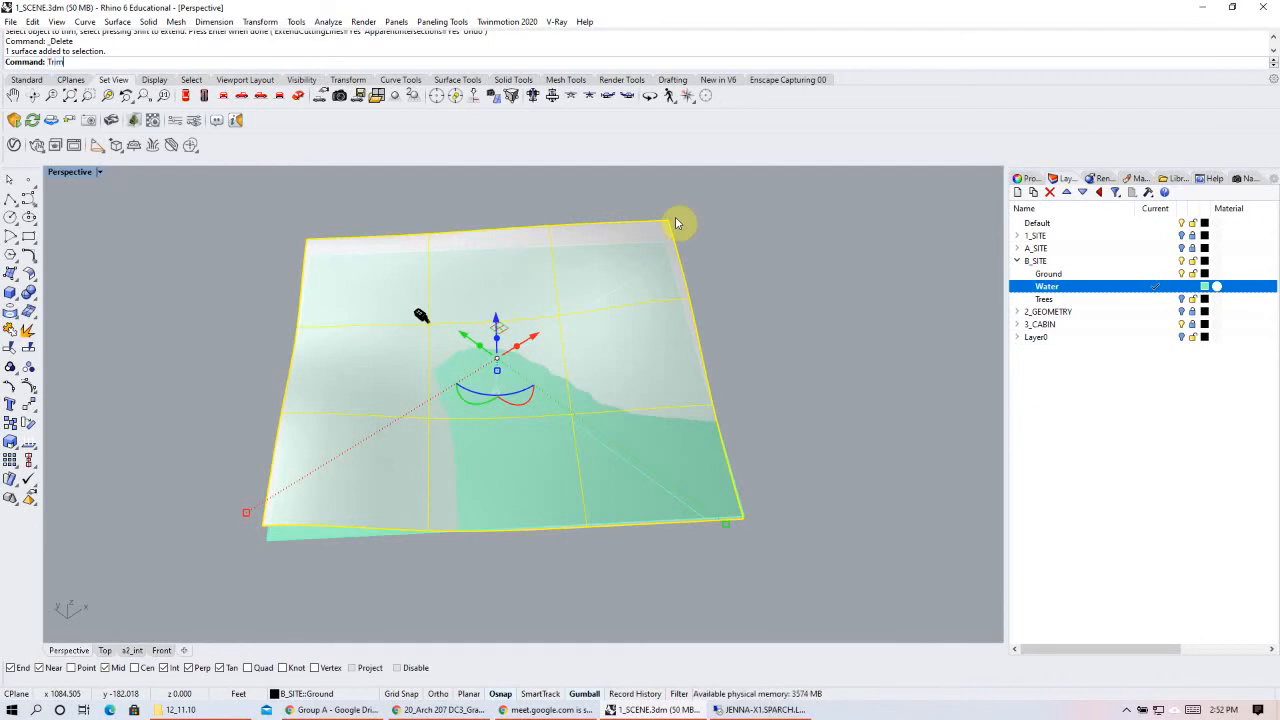
pyautogui.press('Return')
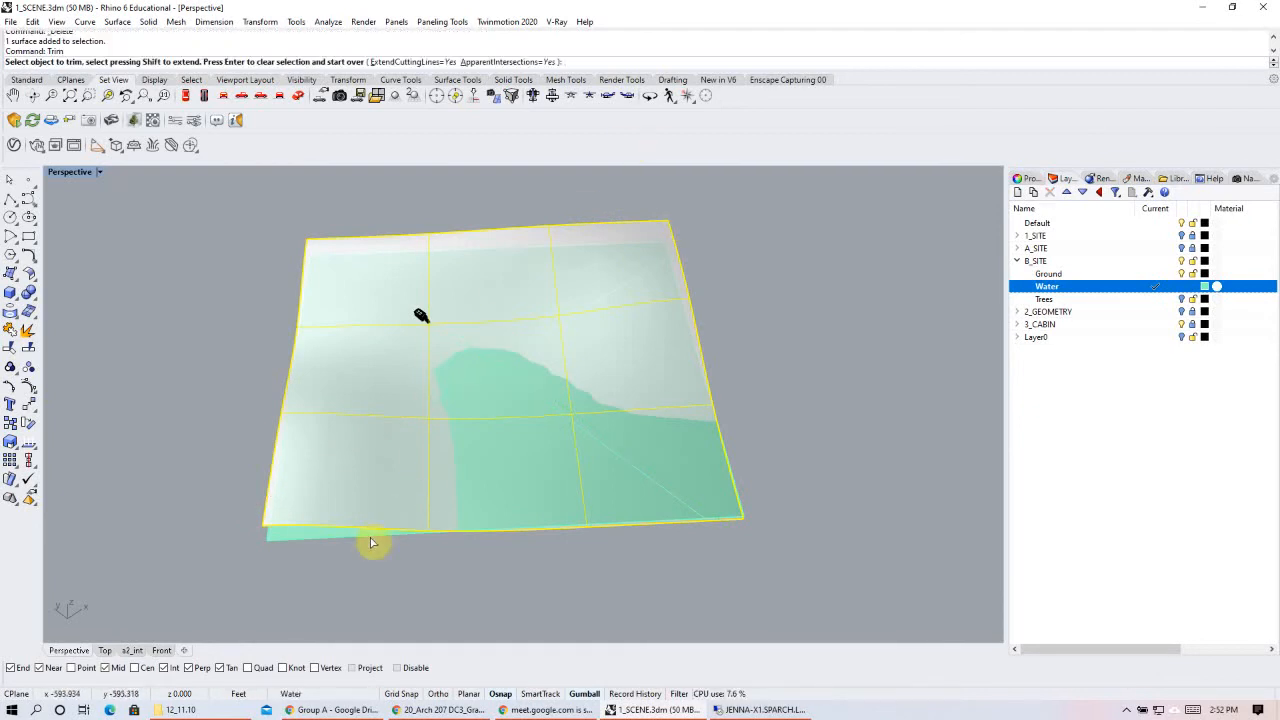
pyautogui.click(370, 542)
pyautogui.moveTo(422, 574); pyautogui.dragTo(325, 333, button='right')
pyautogui.press('Return')
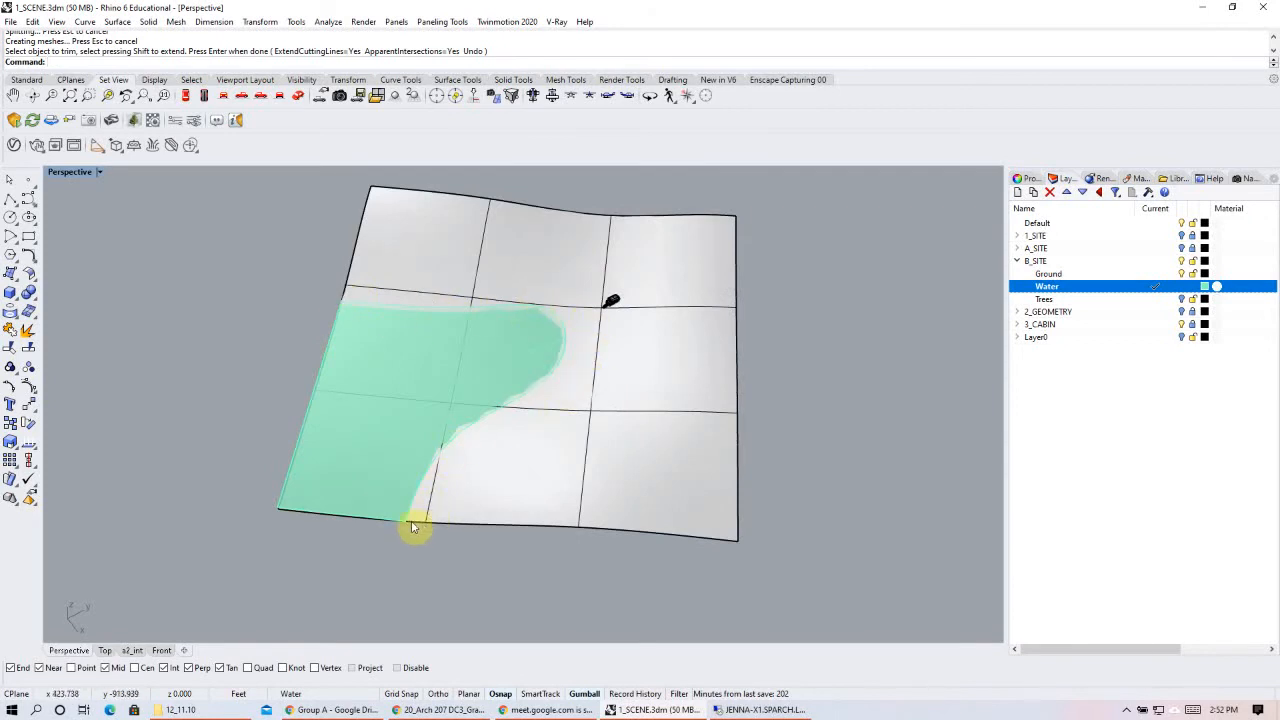
# - Select the ground and water surfaces in turn to examine how they overlap along the shoreline
pyautogui.moveTo(571, 398); pyautogui.dragTo(619, 438, button='right')
pyautogui.scroll(-5, 619, 441)
pyautogui.click(729, 408)
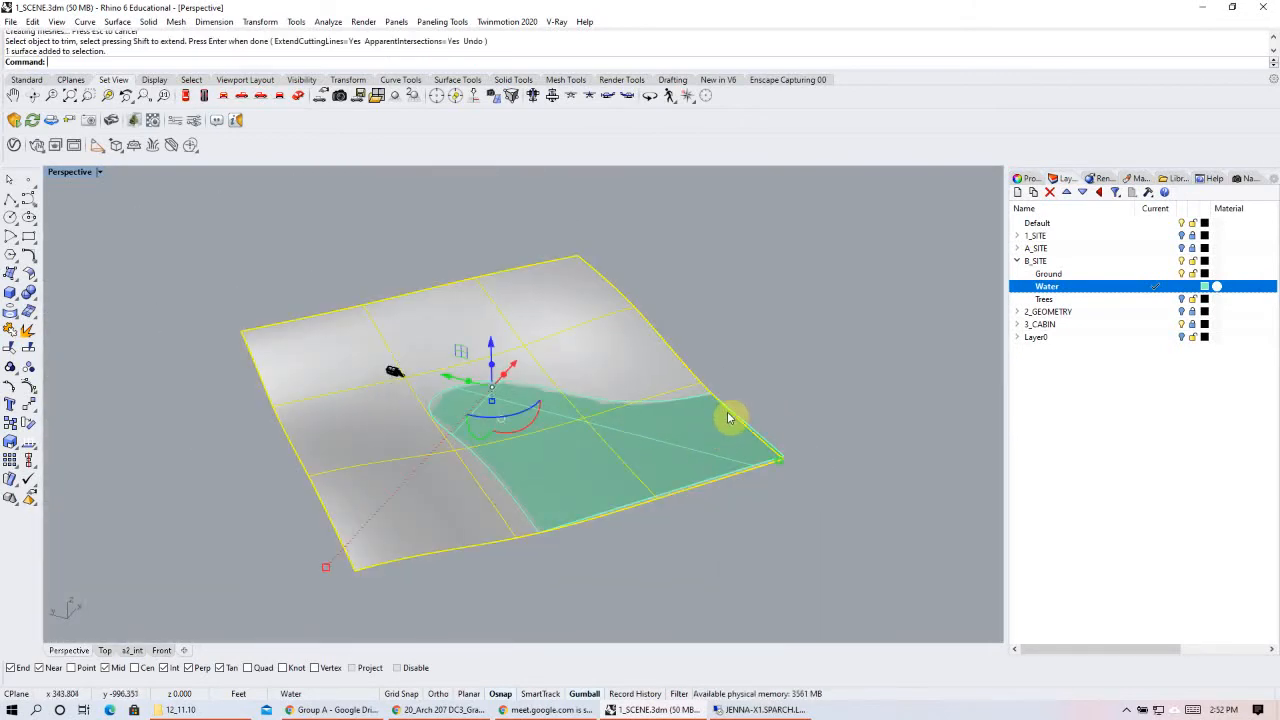
pyautogui.click(845, 391)
pyautogui.scroll(3, 790, 461)
pyautogui.click(771, 454)
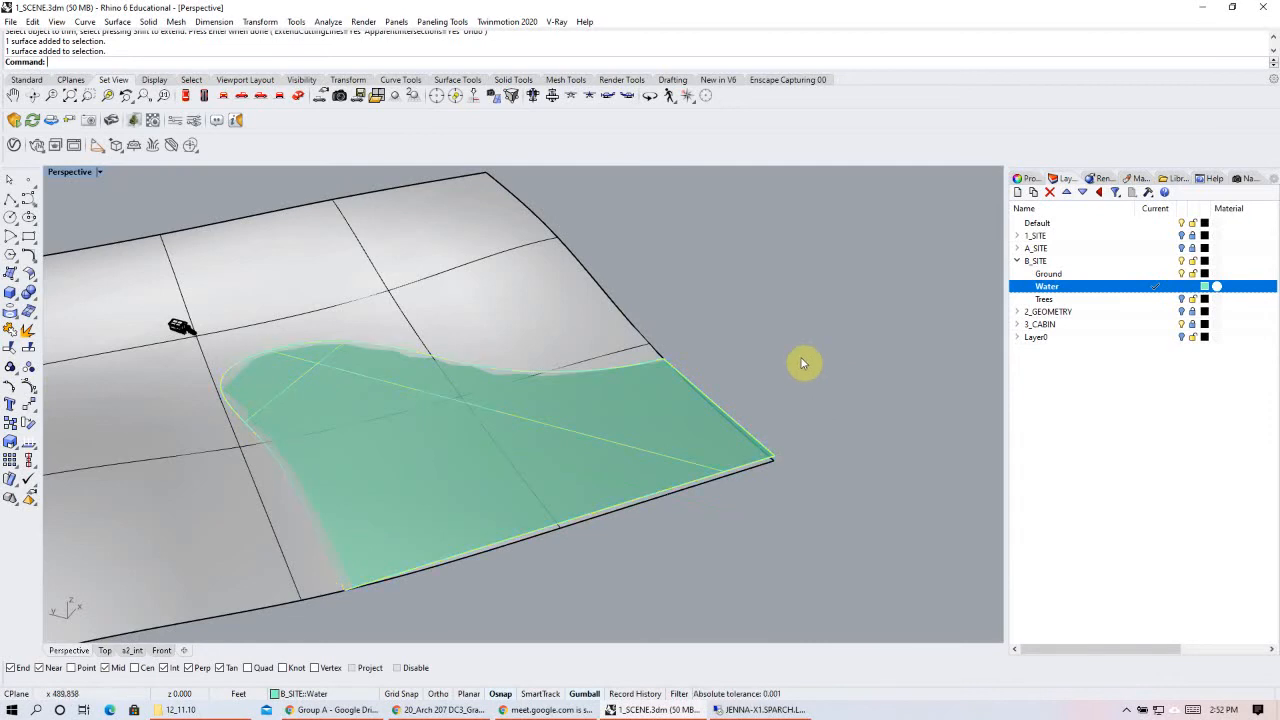
pyautogui.scroll(-3, 674, 369)
pyautogui.click(674, 369)
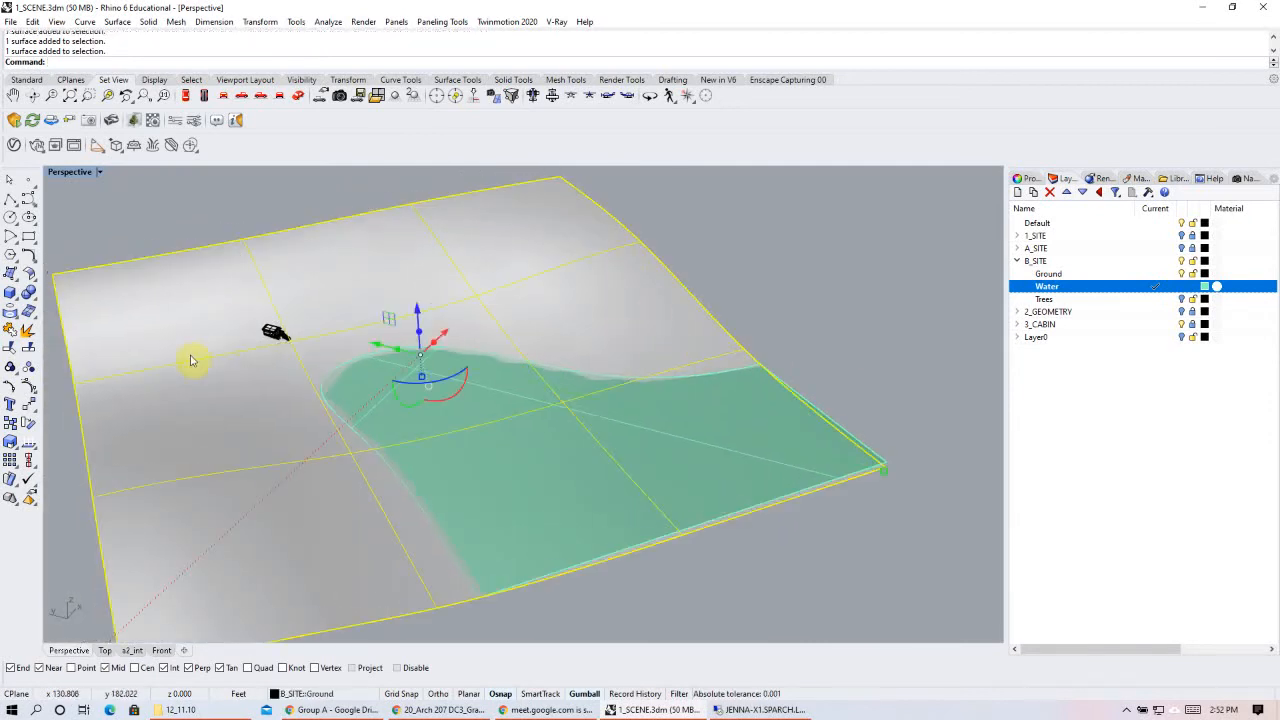
pyautogui.press('Escape')
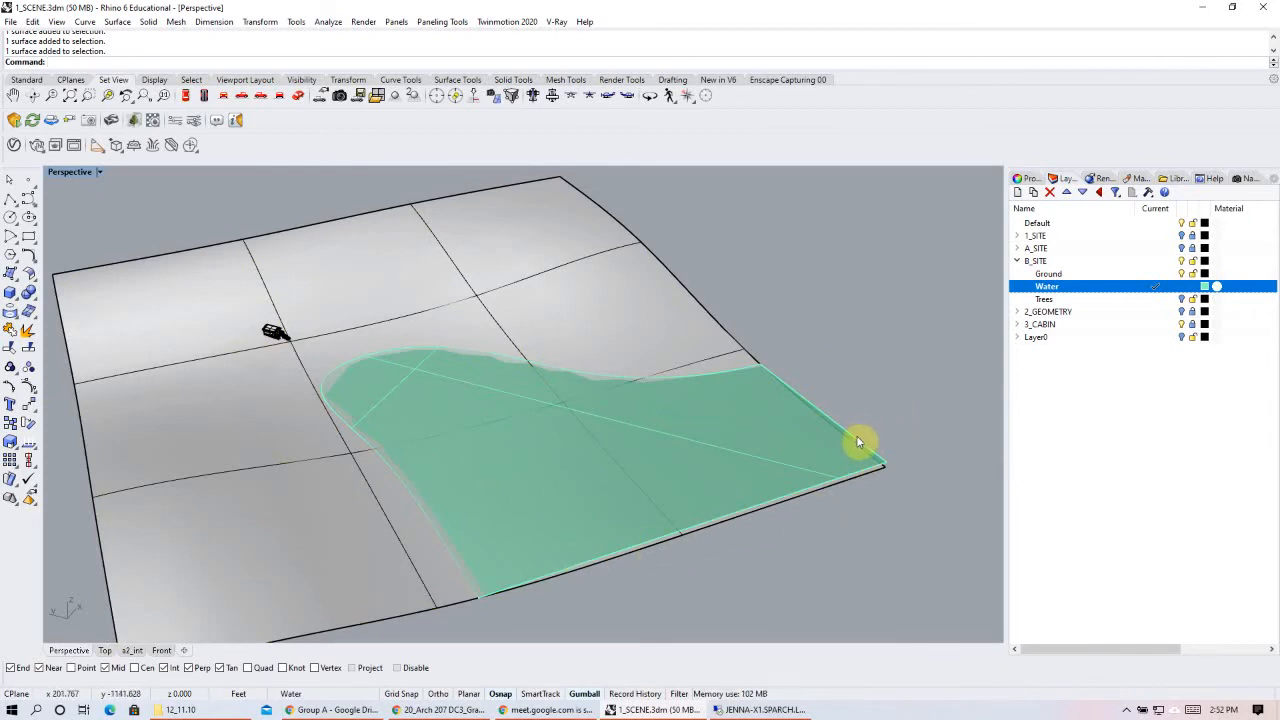
# - Trim away the part of the ground surface lying beneath the water, using the water surface as the cutting object
pyautogui.write('tr')
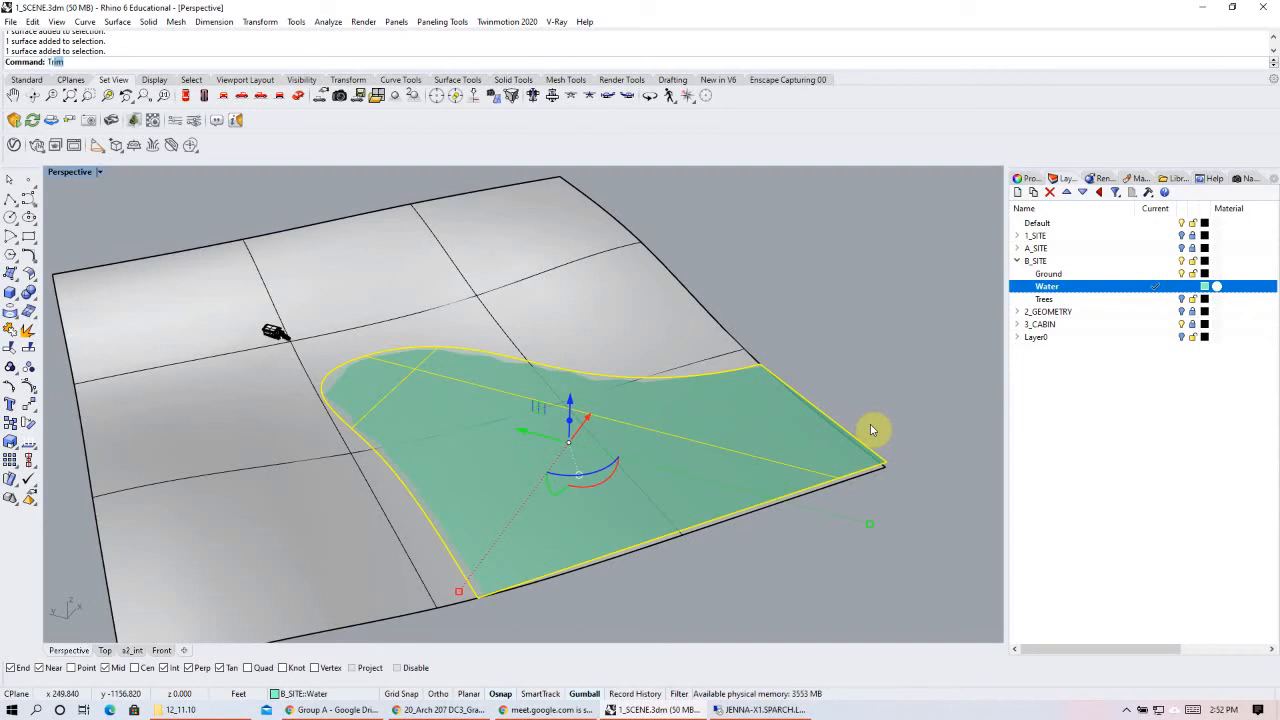
pyautogui.press('Return')
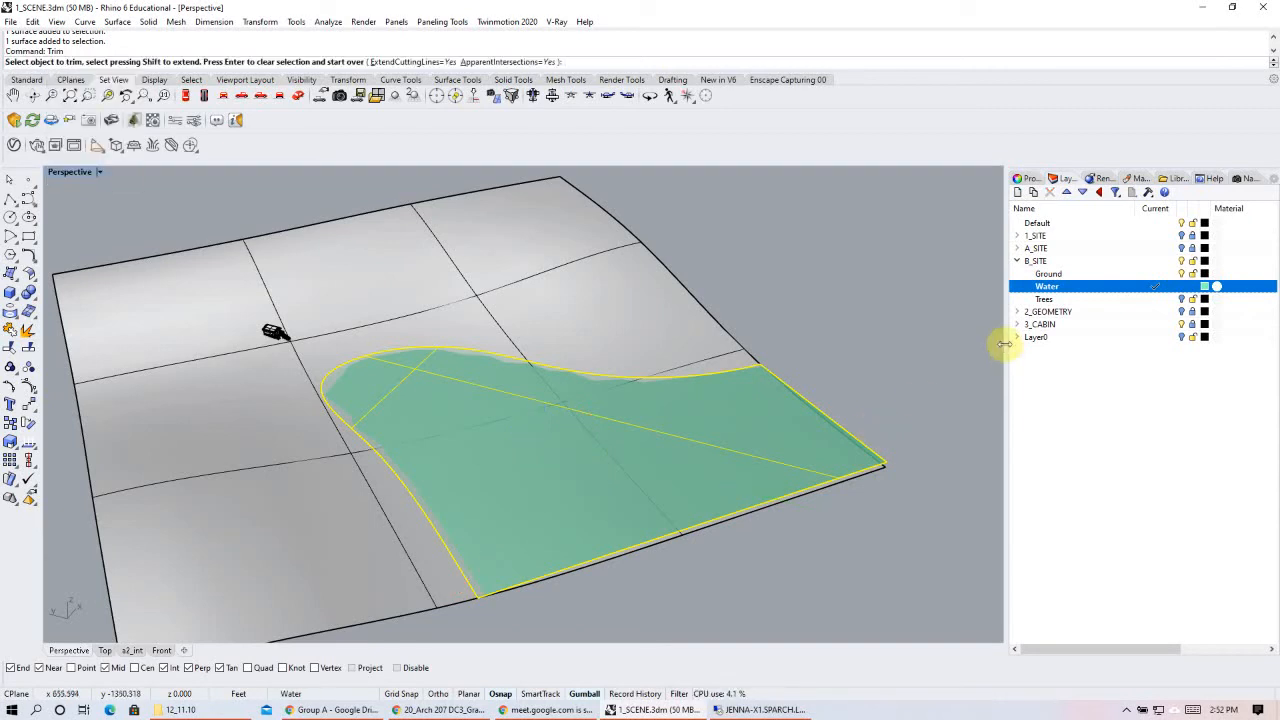
pyautogui.click(877, 474)
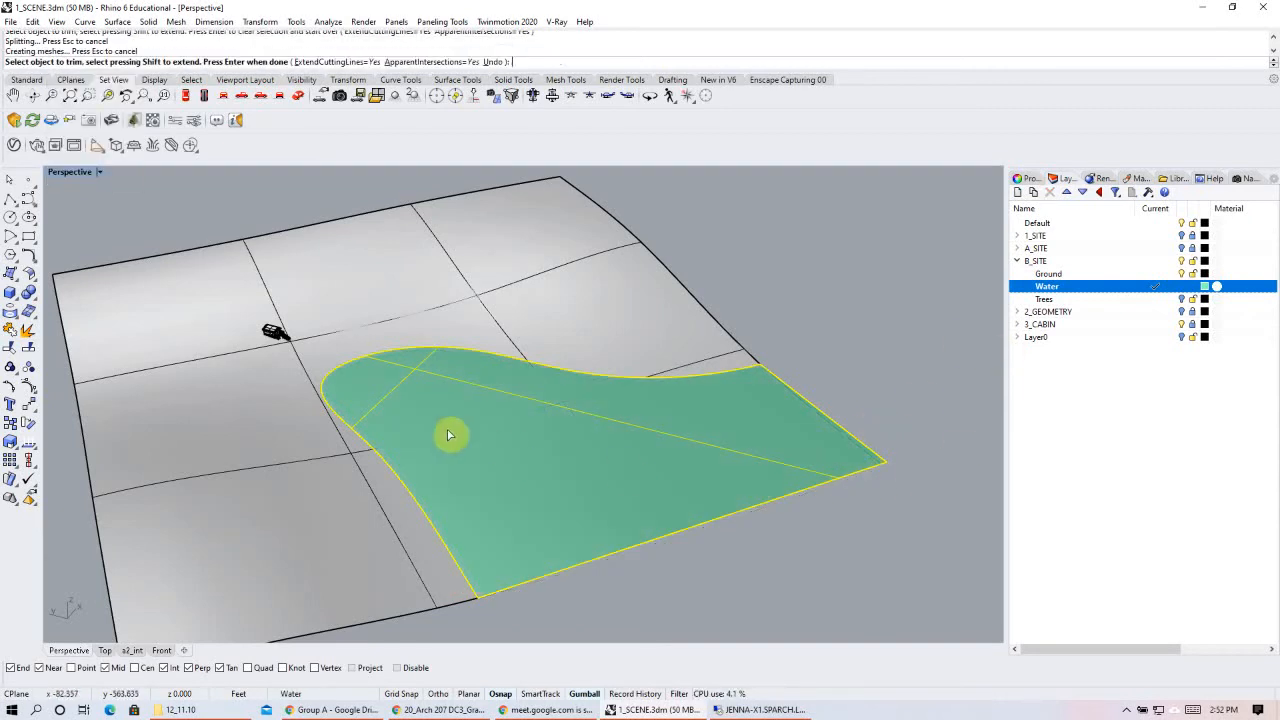
pyautogui.press('Return')
pyautogui.moveTo(462, 389); pyautogui.dragTo(714, 547, button='right')
pyautogui.moveTo(699, 576); pyautogui.dragTo(684, 505, button='right')
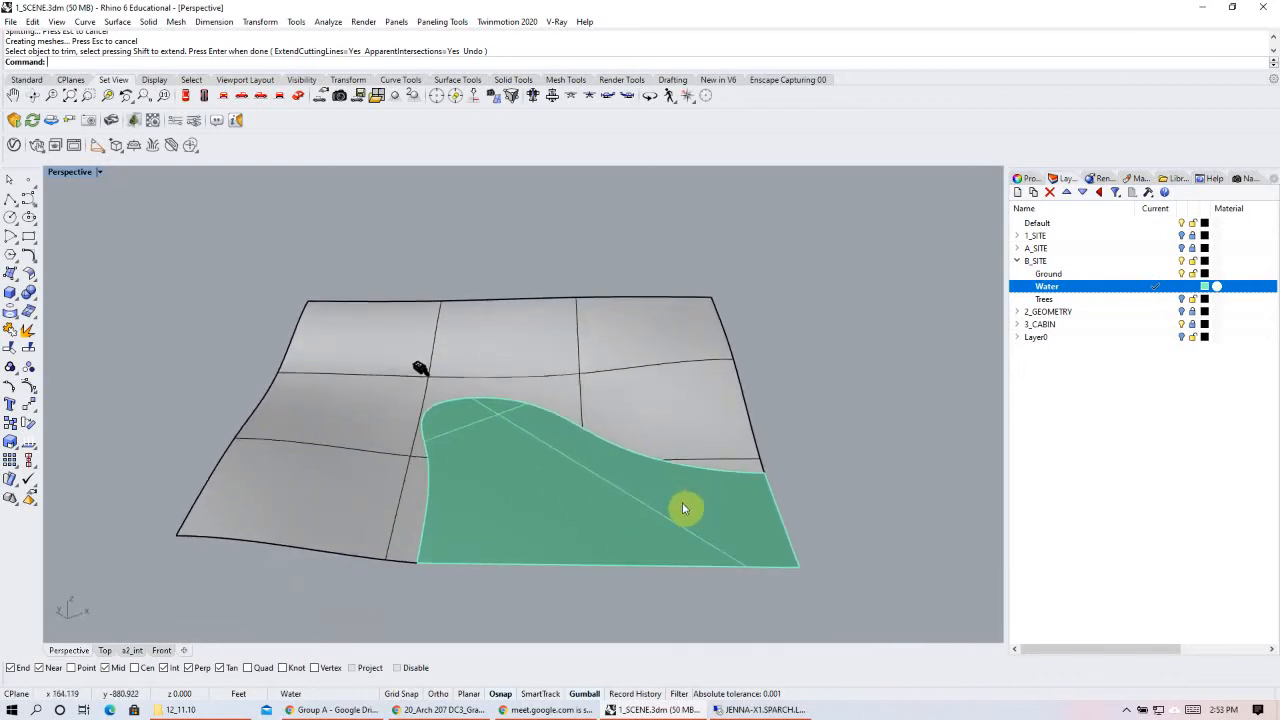
# - Make the Ground layer current and lock the Water layer
pyautogui.click(1159, 275)
pyautogui.click(1191, 290)
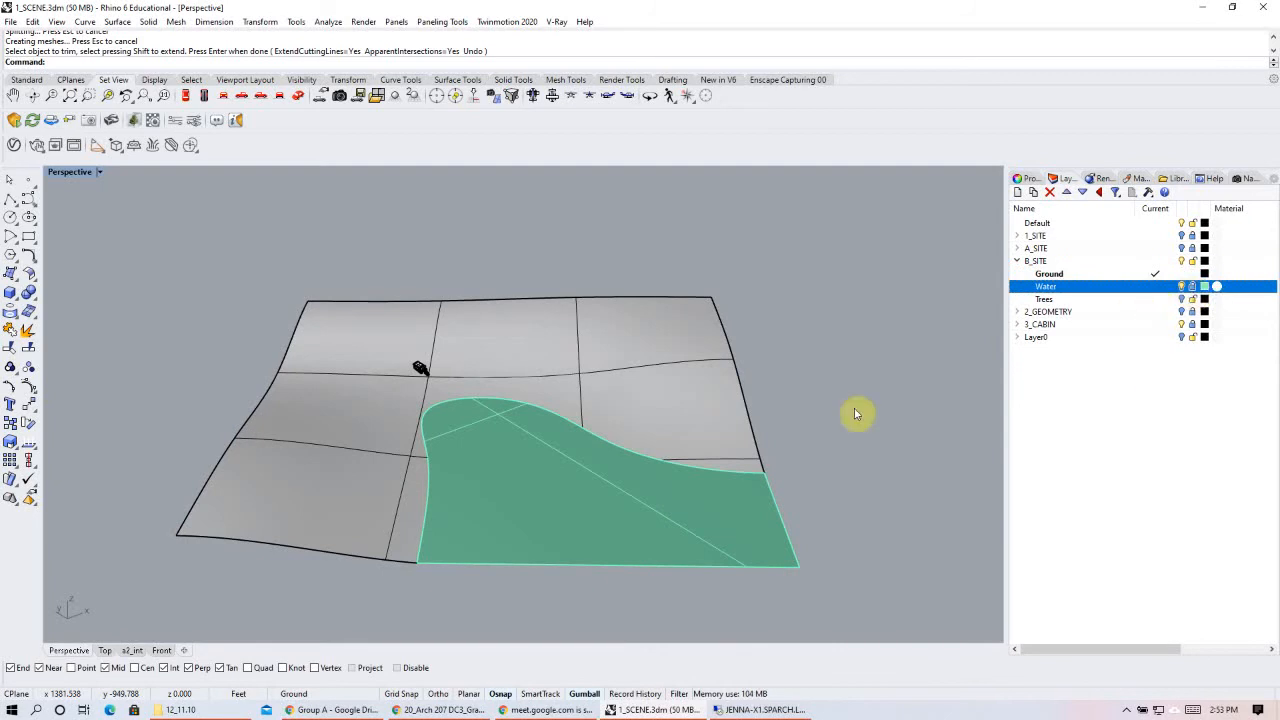
pyautogui.moveTo(794, 430); pyautogui.dragTo(771, 451, button='right')
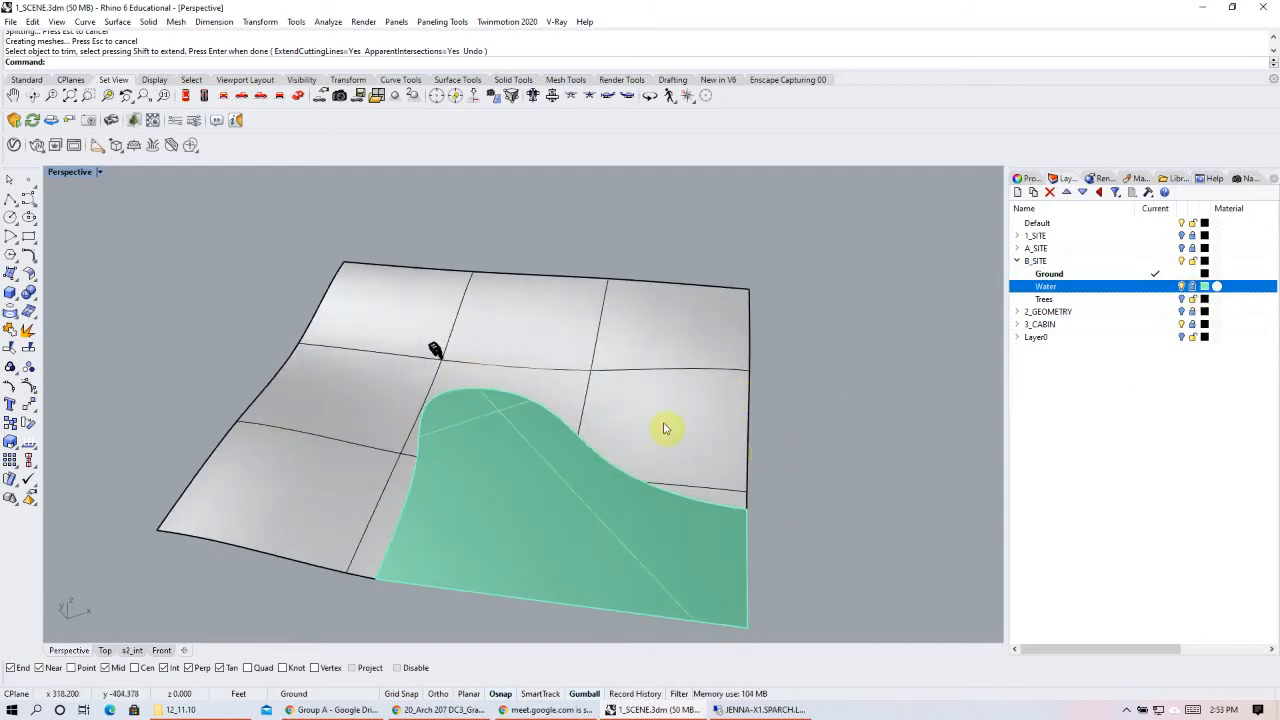
# - Try moving the ground surface alone along the Y axis in the Top view and undo the move
pyautogui.click(631, 540)
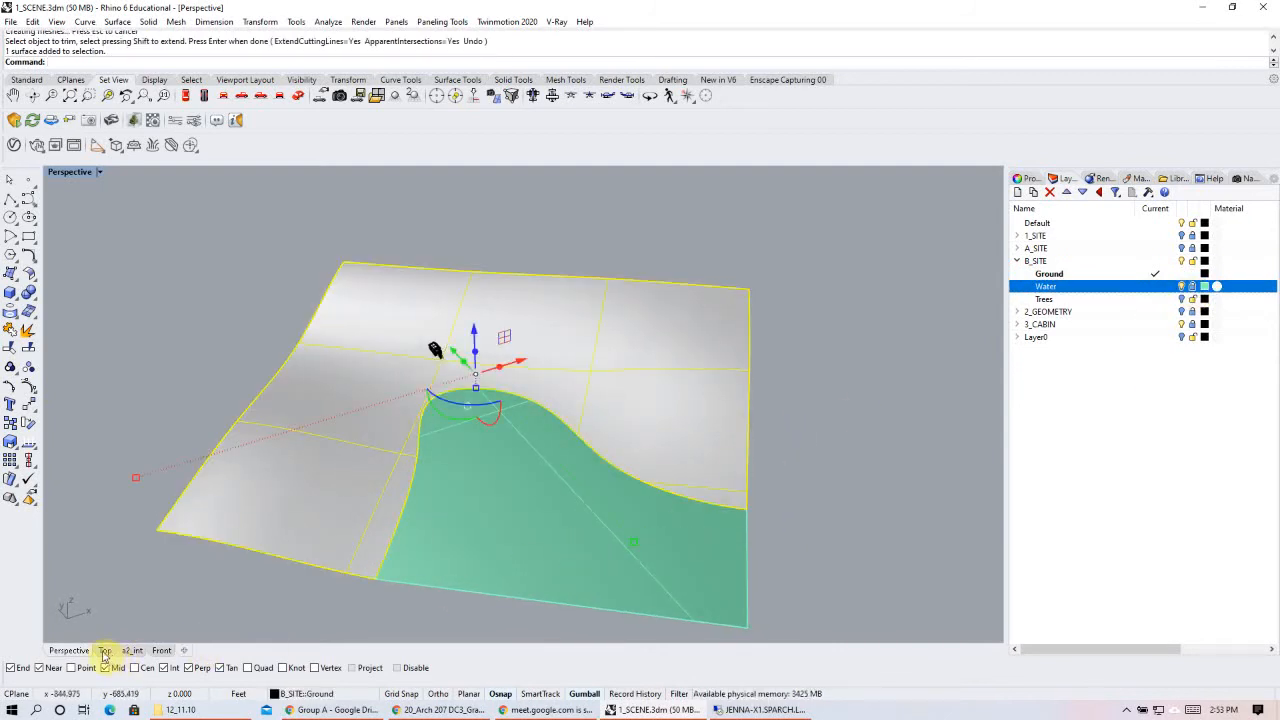
pyautogui.click(104, 653)
pyautogui.scroll(8, 381, 384)
pyautogui.moveTo(411, 424); pyautogui.dragTo(421, 465)
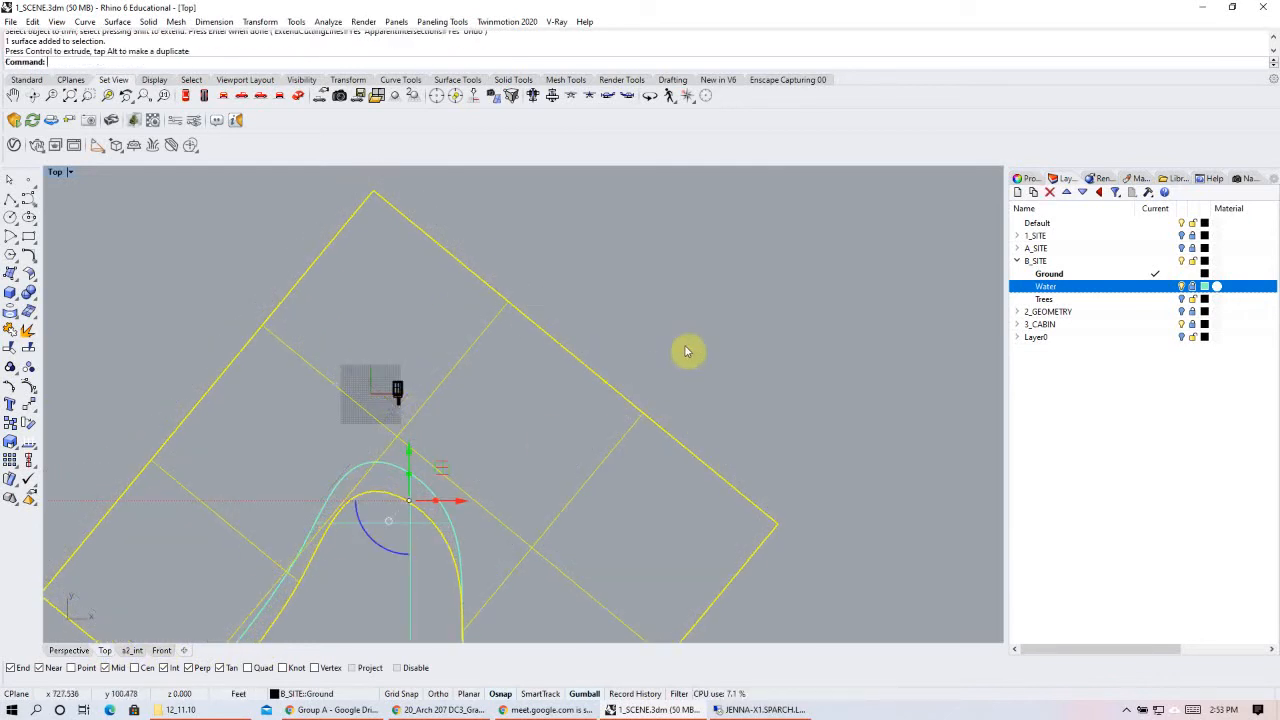
pyautogui.scroll(-3, 406, 429)
pyautogui.hotkey('ctrl', 'z')
# - Unlock the Water layer, shift the ground and water together slightly in negative Y in the Top view, and relock the layer
pyautogui.click(1192, 287)
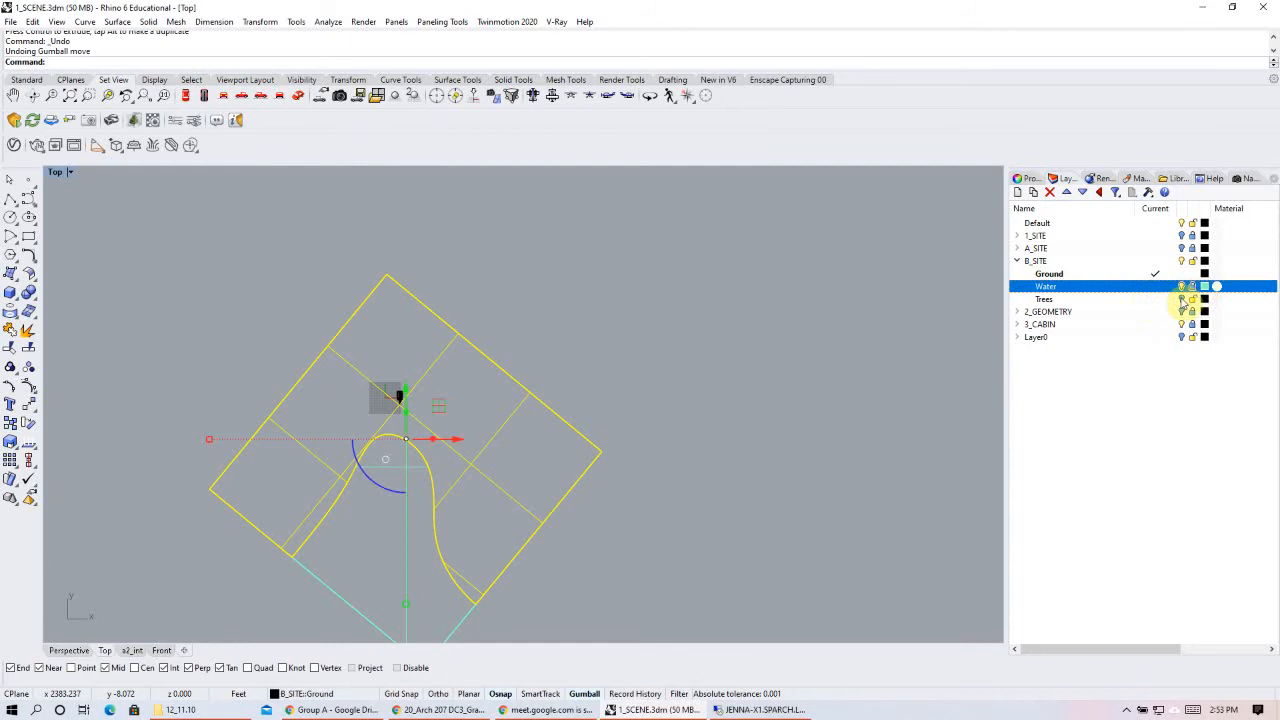
pyautogui.moveTo(537, 299); pyautogui.dragTo(581, 396)
pyautogui.moveTo(773, 487); pyautogui.dragTo(412, 593)
pyautogui.scroll(4, 366, 374)
pyautogui.moveTo(457, 543); pyautogui.dragTo(466, 582)
pyautogui.scroll(-2, 470, 588)
pyautogui.scroll(-2, 494, 450)
pyautogui.moveTo(617, 514); pyautogui.dragTo(549, 387, button='right')
pyautogui.moveTo(610, 482); pyautogui.dragTo(652, 471, button='right')
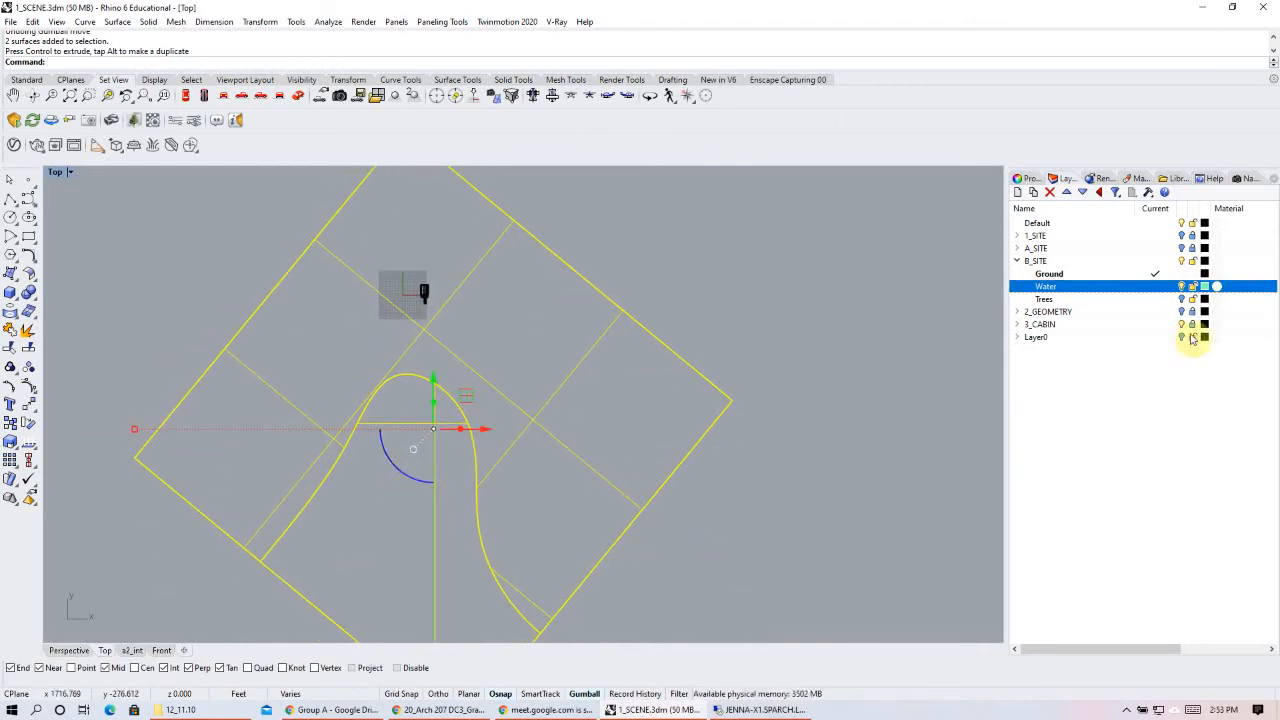
pyautogui.click(1192, 287)
pyautogui.click(709, 297)
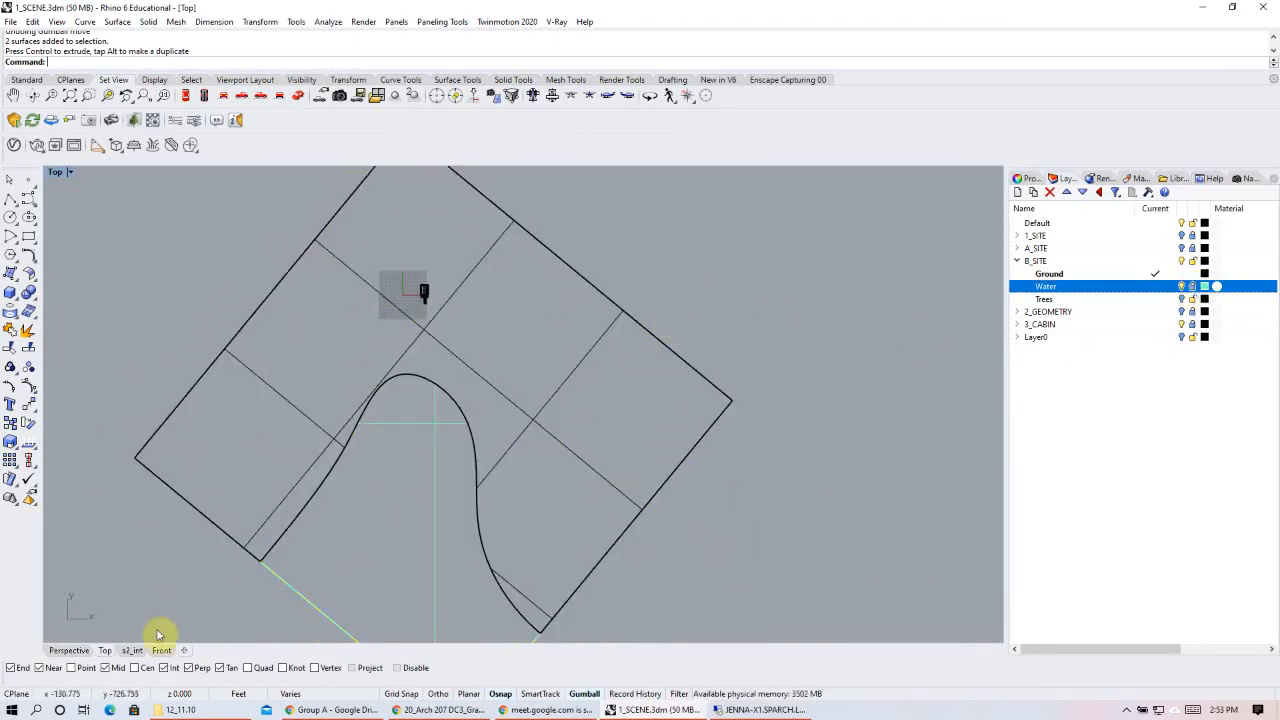
# - With the Water layer unlocked, adjust the ground and water surfaces' height together beneath the cabin, finishing with a 6-foot move along Z
pyautogui.click(69, 650)
pyautogui.moveTo(463, 380)
pyautogui.mouseDown(button='right')
pyautogui.moveTo(486, 374)
pyautogui.moveTo(320, 423)
pyautogui.moveTo(374, 427)
pyautogui.moveTo(567, 383)
pyautogui.mouseUp(button='right')
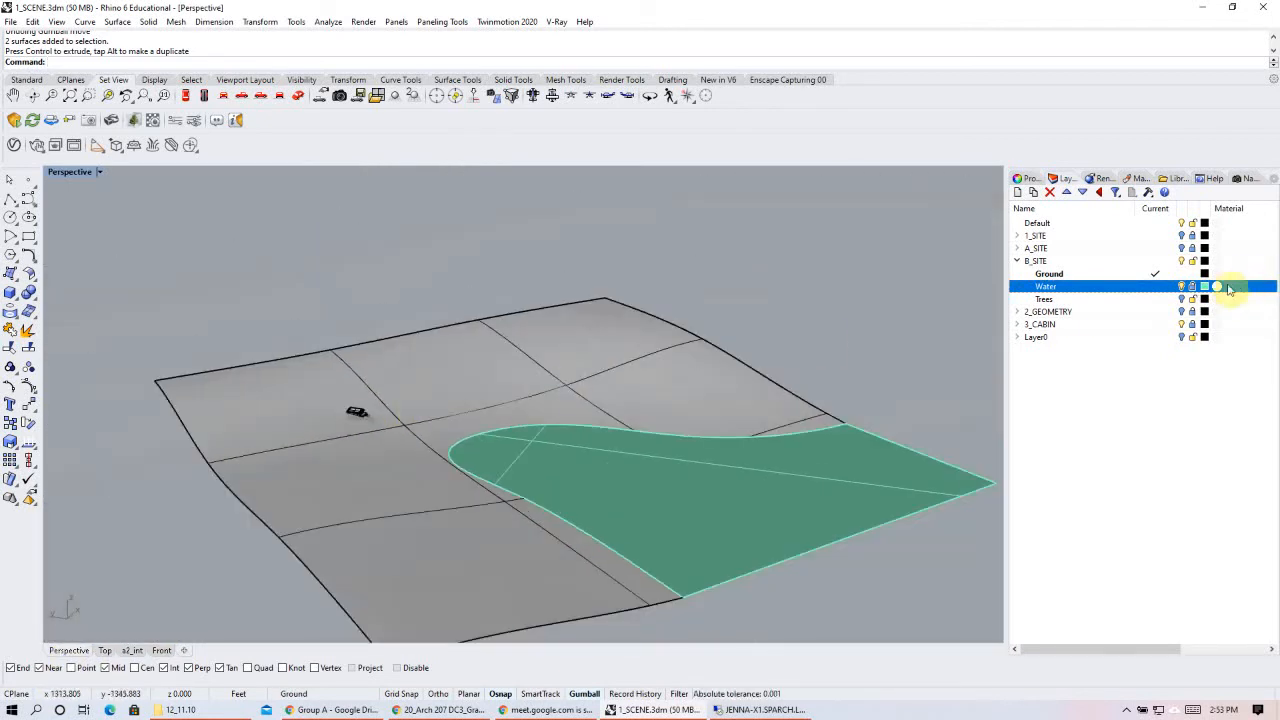
pyautogui.click(620, 474)
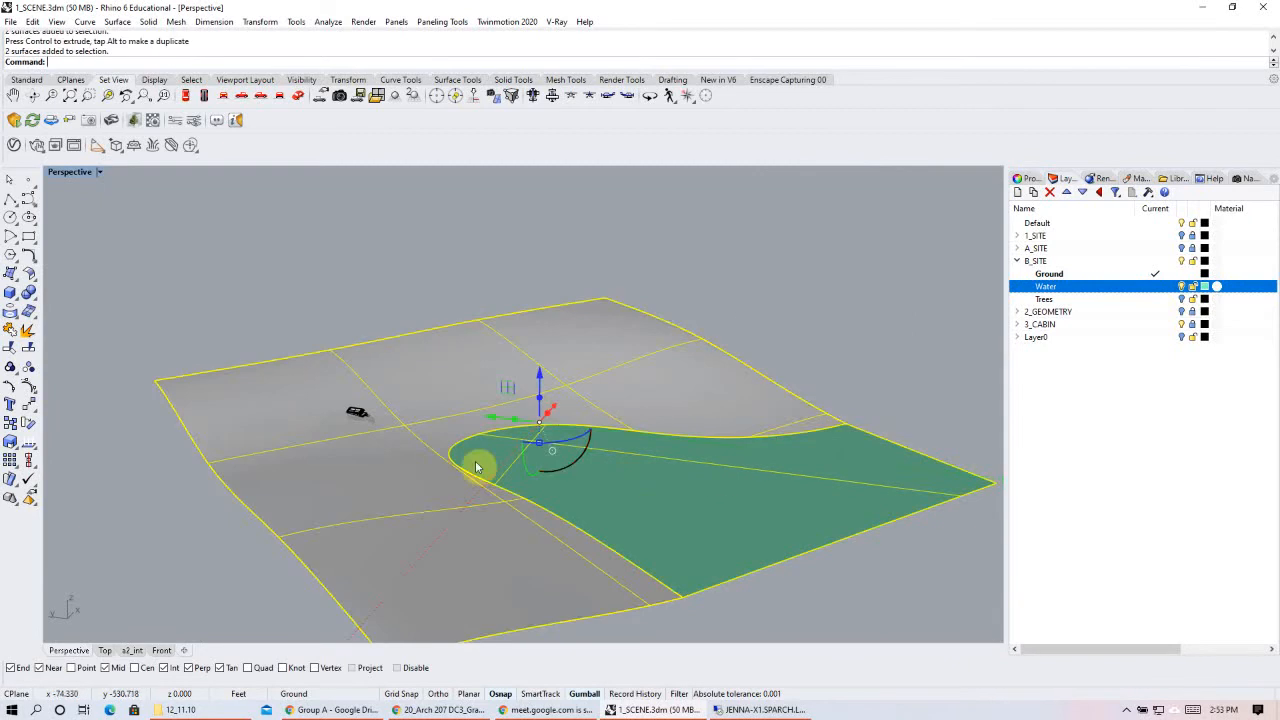
pyautogui.scroll(6, 417, 420)
pyautogui.moveTo(757, 357); pyautogui.dragTo(765, 373)
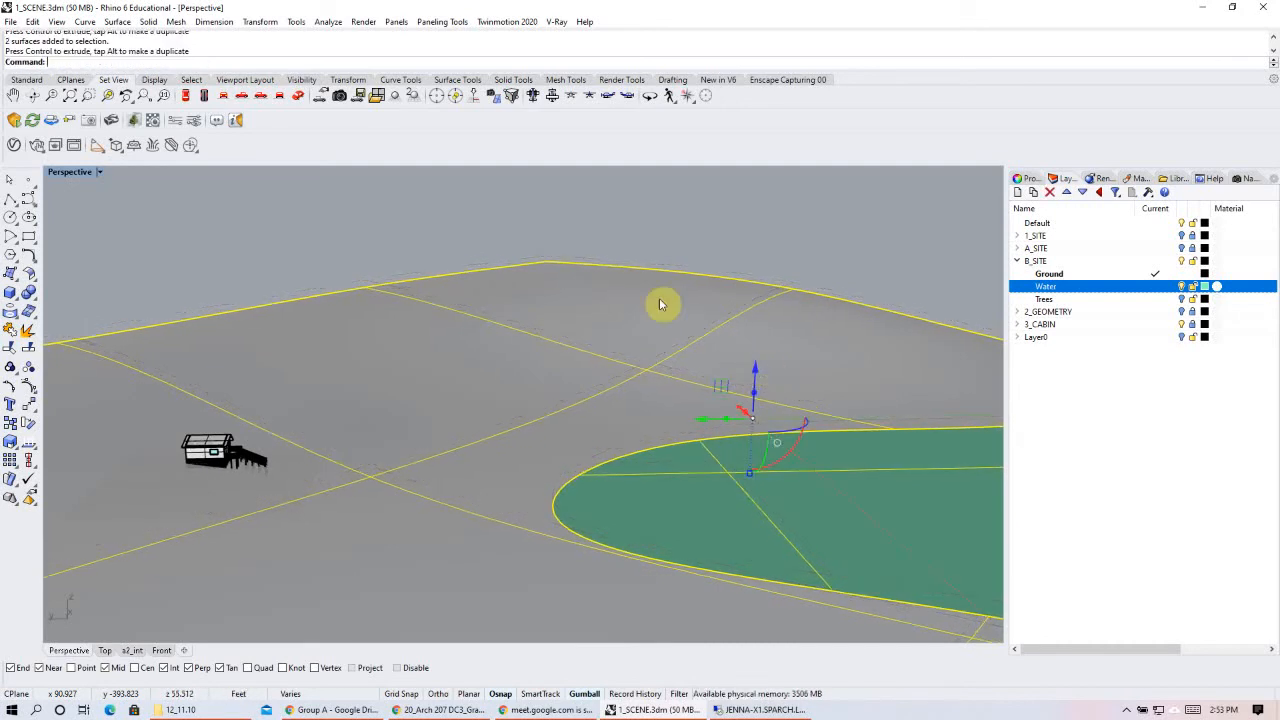
pyautogui.click(757, 376)
pyautogui.write('6')
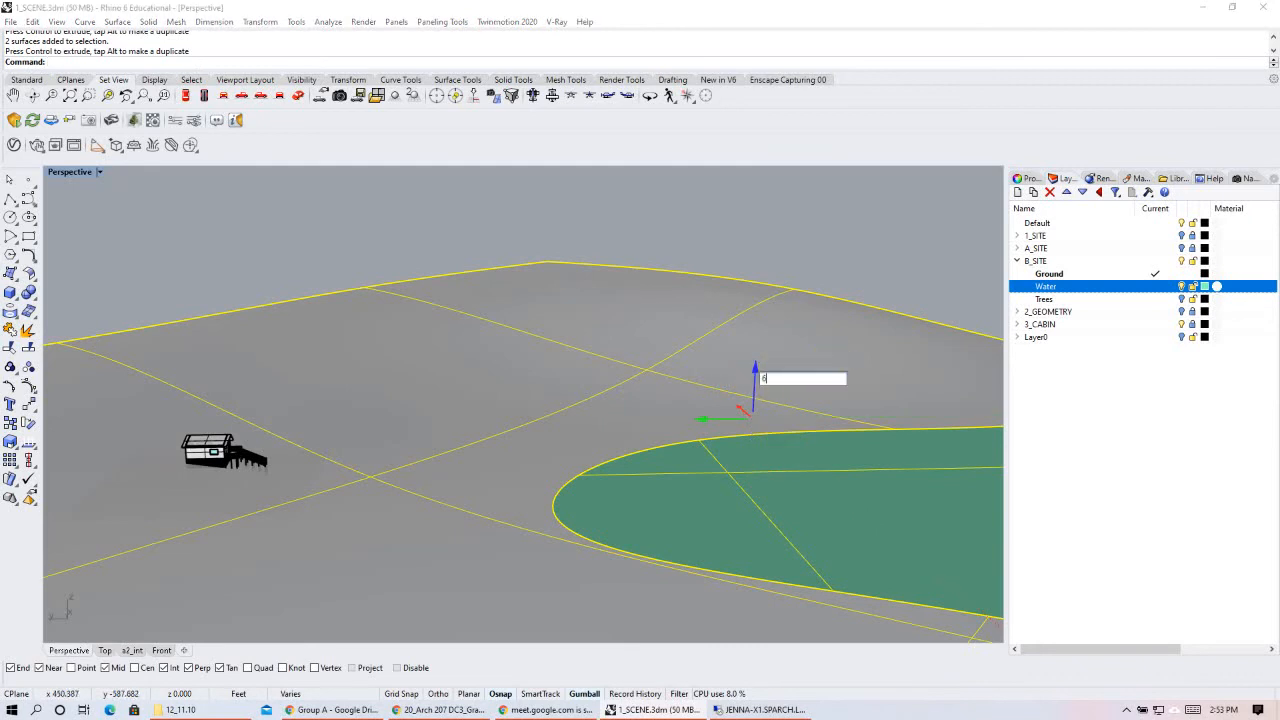
pyautogui.press('Return')
# - Lock the Water layer, select the Ground layer and save the scene file
pyautogui.click(280, 262)
pyautogui.moveTo(588, 320); pyautogui.dragTo(560, 337, button='right')
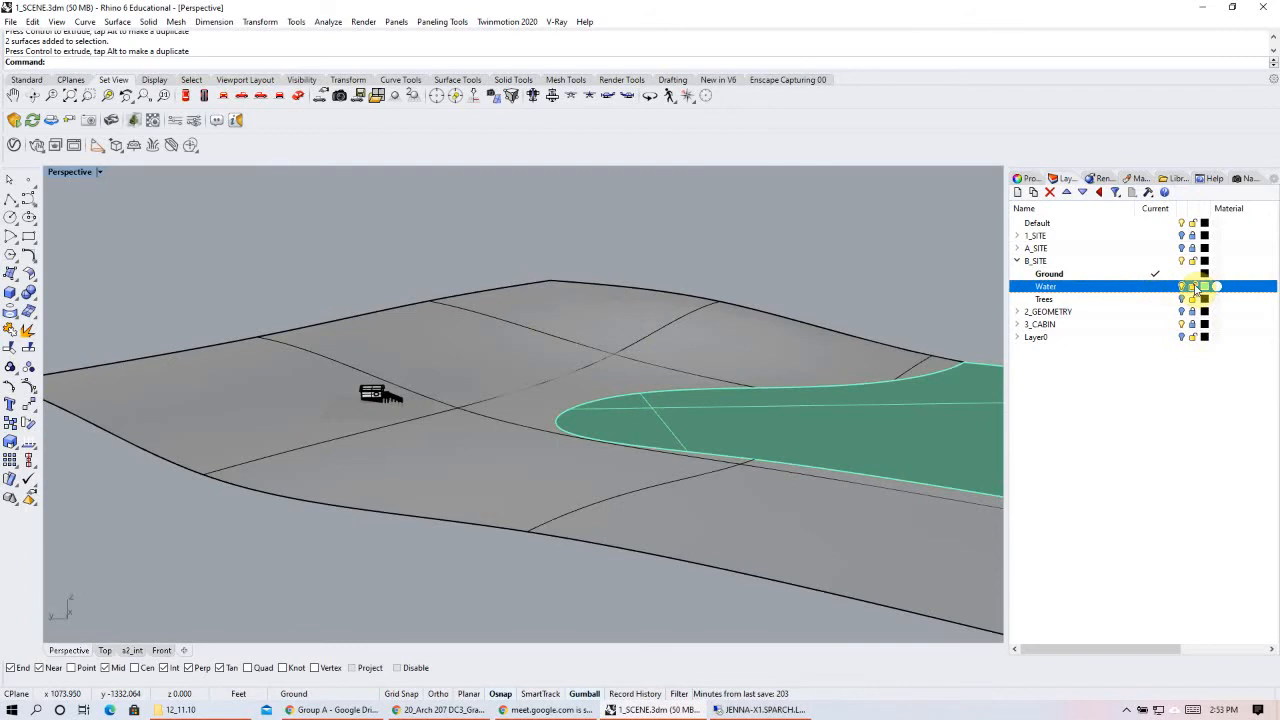
pyautogui.click(1150, 274)
pyautogui.moveTo(643, 337); pyautogui.dragTo(654, 443, button='right')
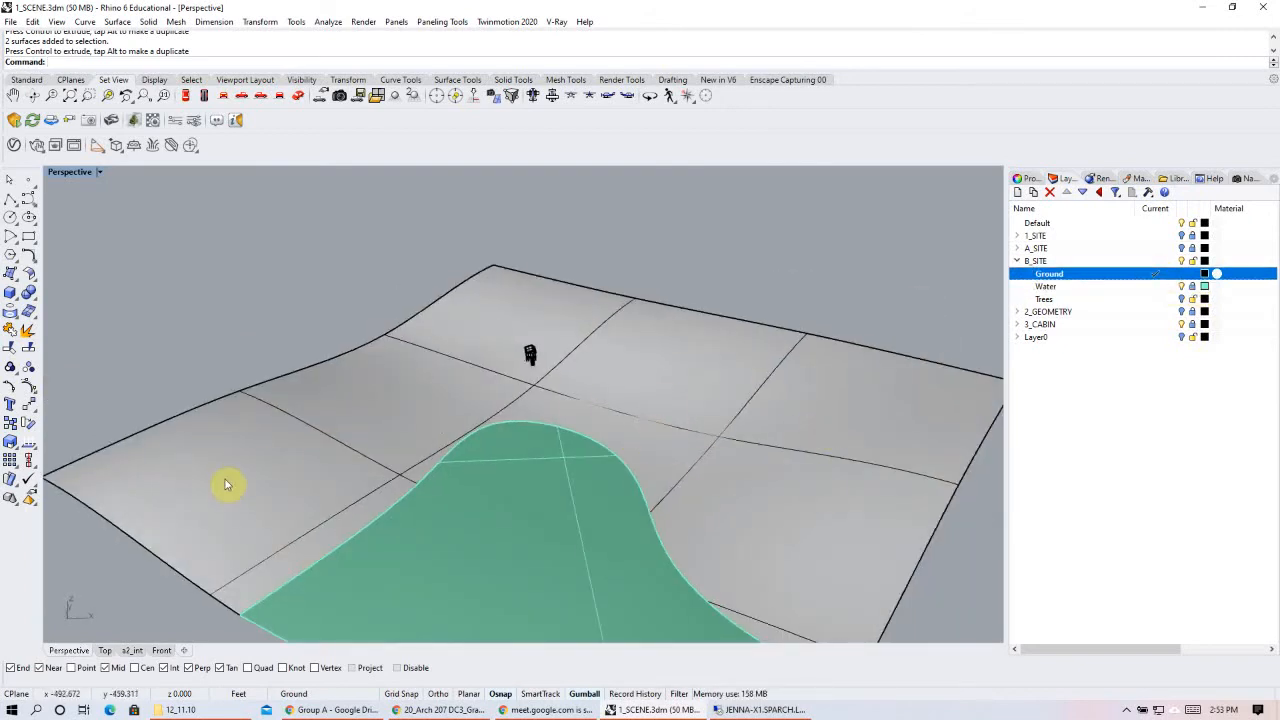
pyautogui.moveTo(484, 490); pyautogui.dragTo(565, 455, button='right')
pyautogui.moveTo(698, 452)
pyautogui.mouseDown(button='right')
pyautogui.moveTo(683, 460)
pyautogui.moveTo(694, 460)
pyautogui.mouseUp(button='right')
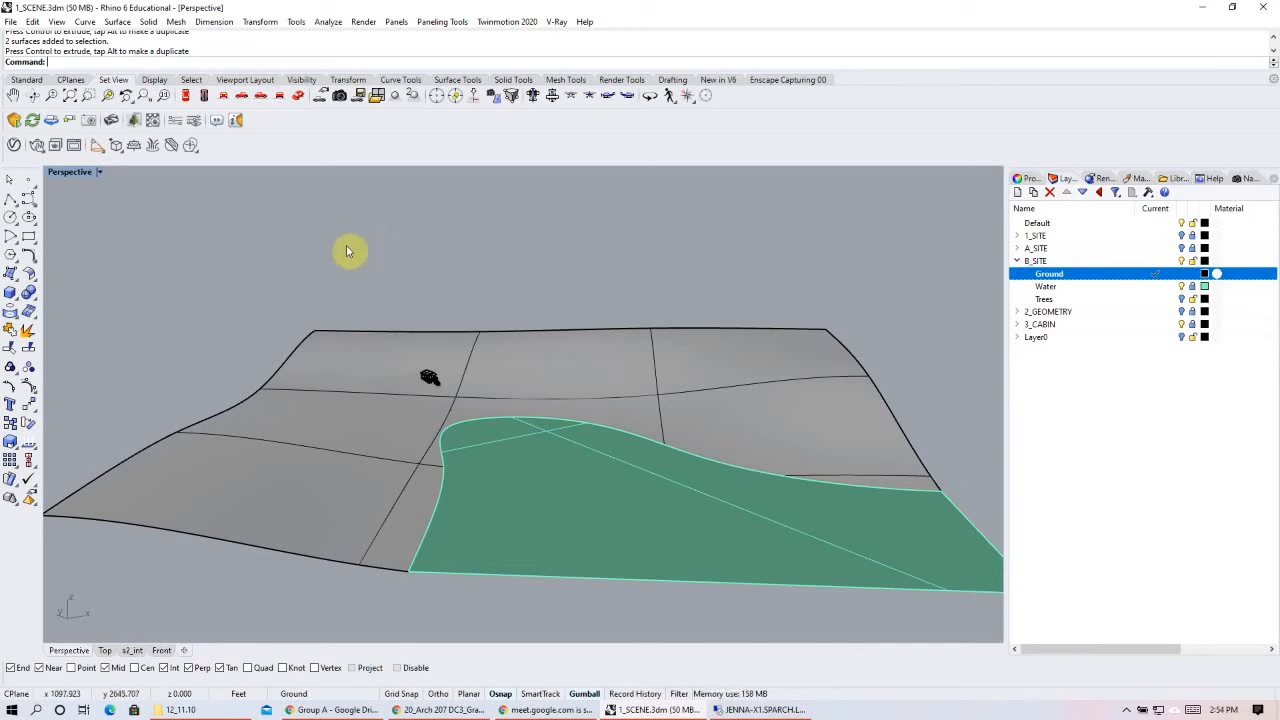
pyautogui.hotkey('ctrl', 's')
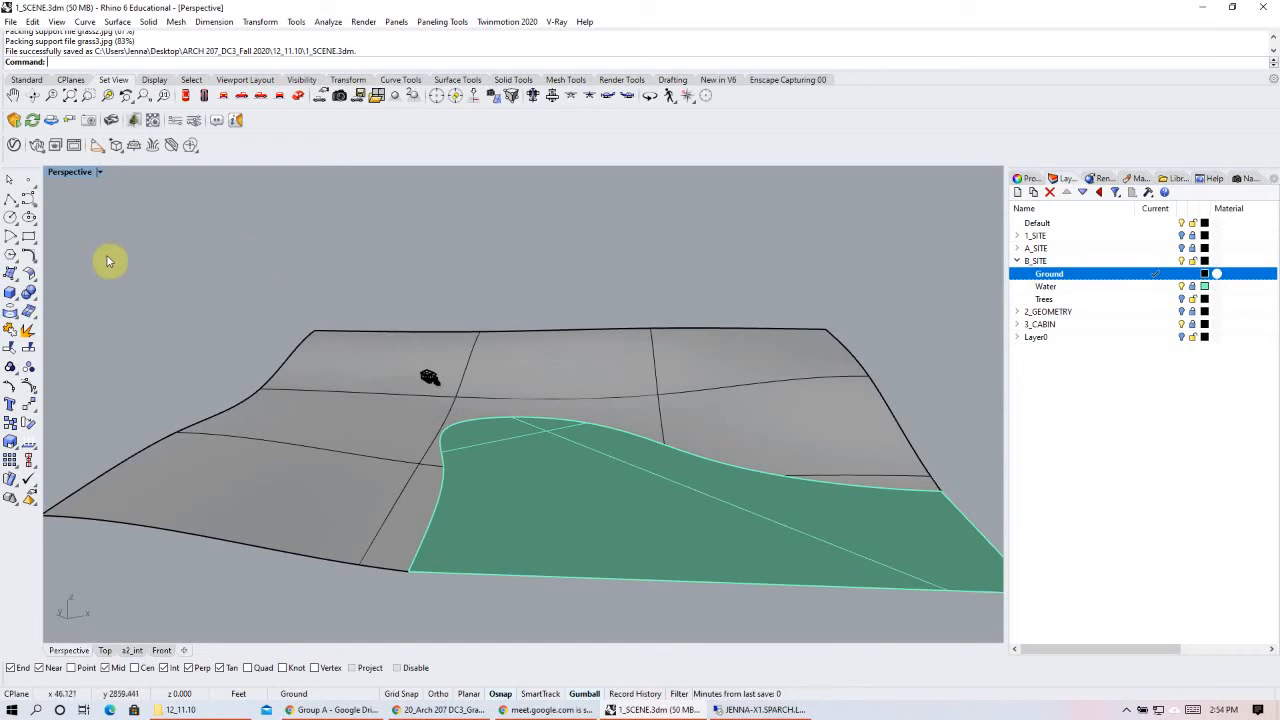
# - Open the V-Ray Asset Editor with its parameter pane expanded and display the Rhino Document Sun's settings
pyautogui.click(13, 144)
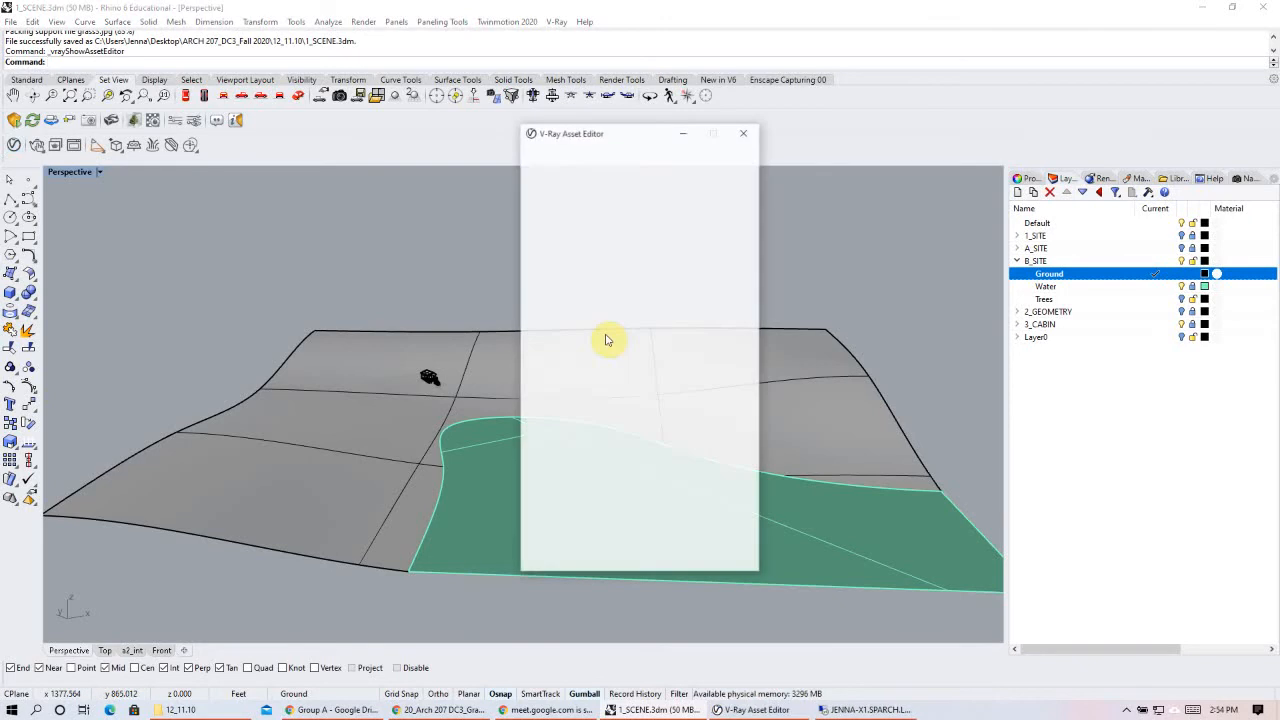
pyautogui.moveTo(623, 134); pyautogui.dragTo(388, 147)
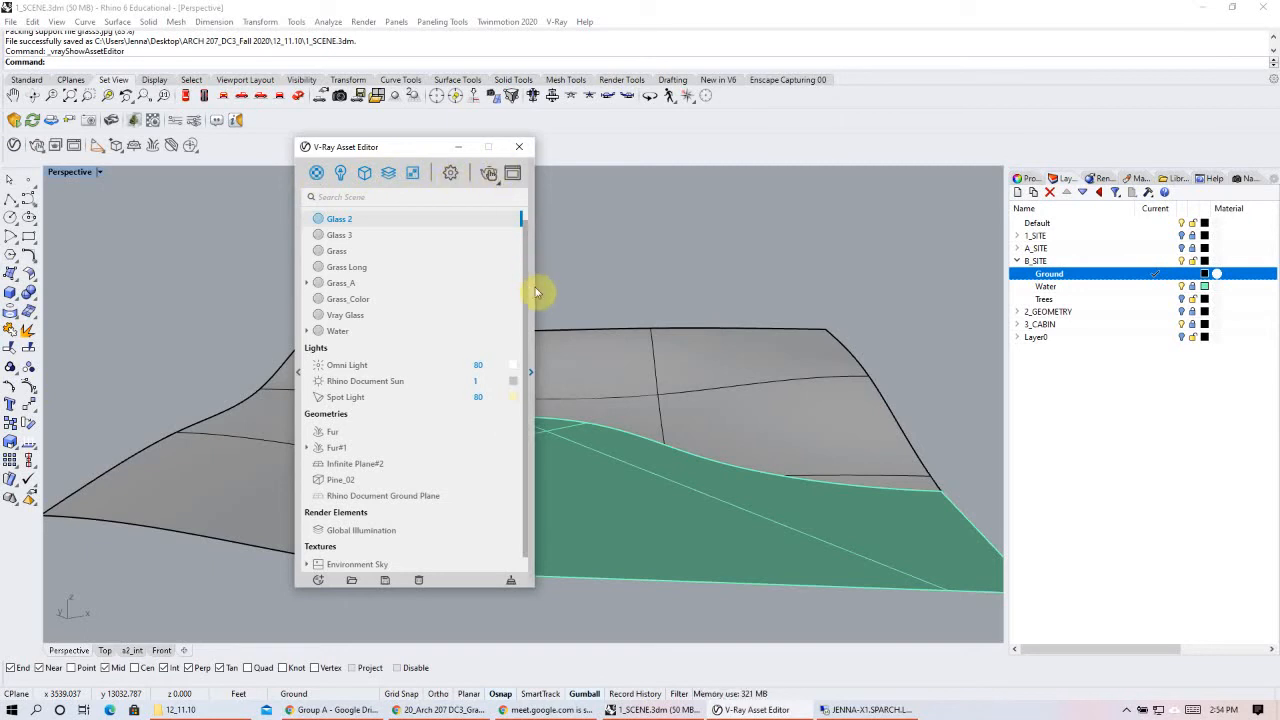
pyautogui.click(530, 376)
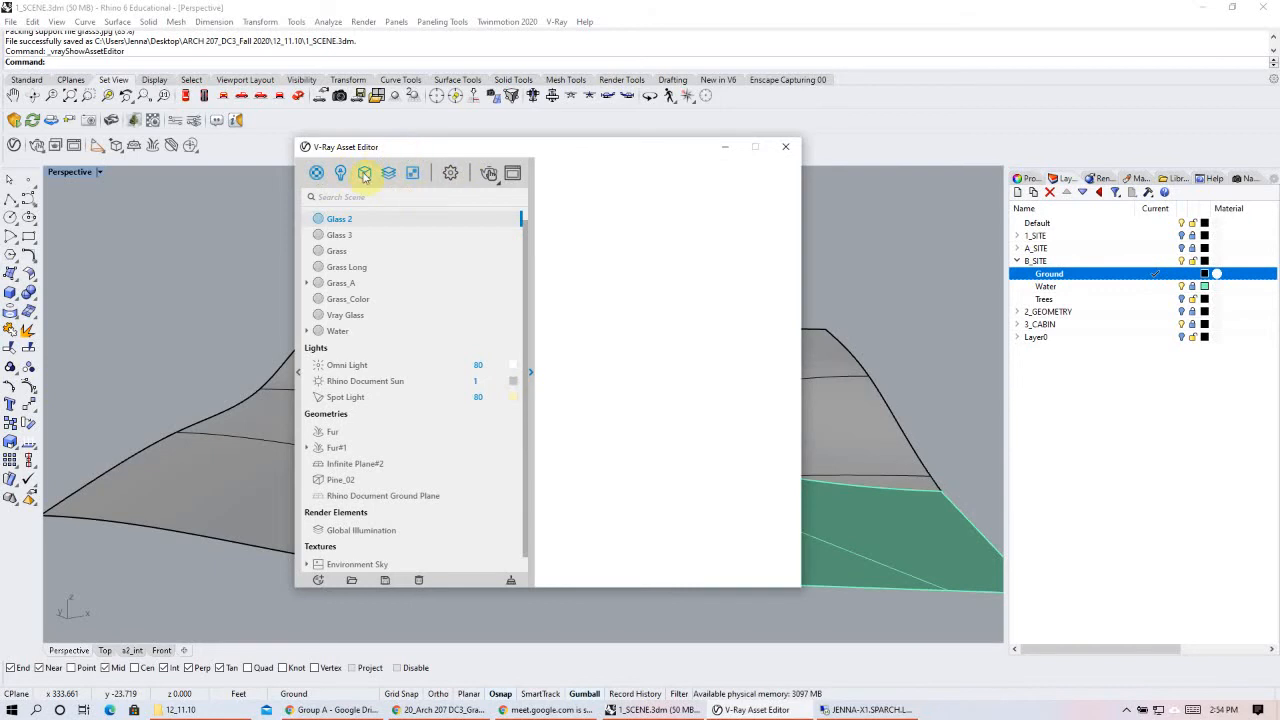
pyautogui.click(363, 173)
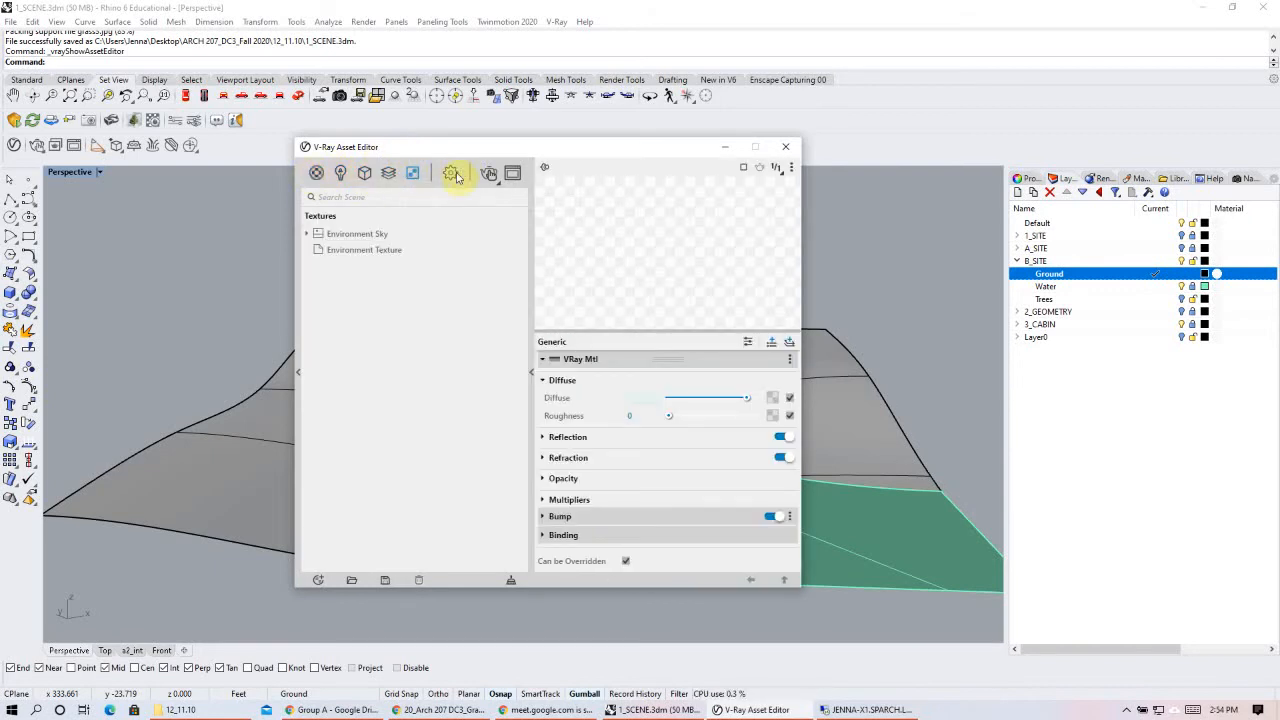
pyautogui.click(362, 237)
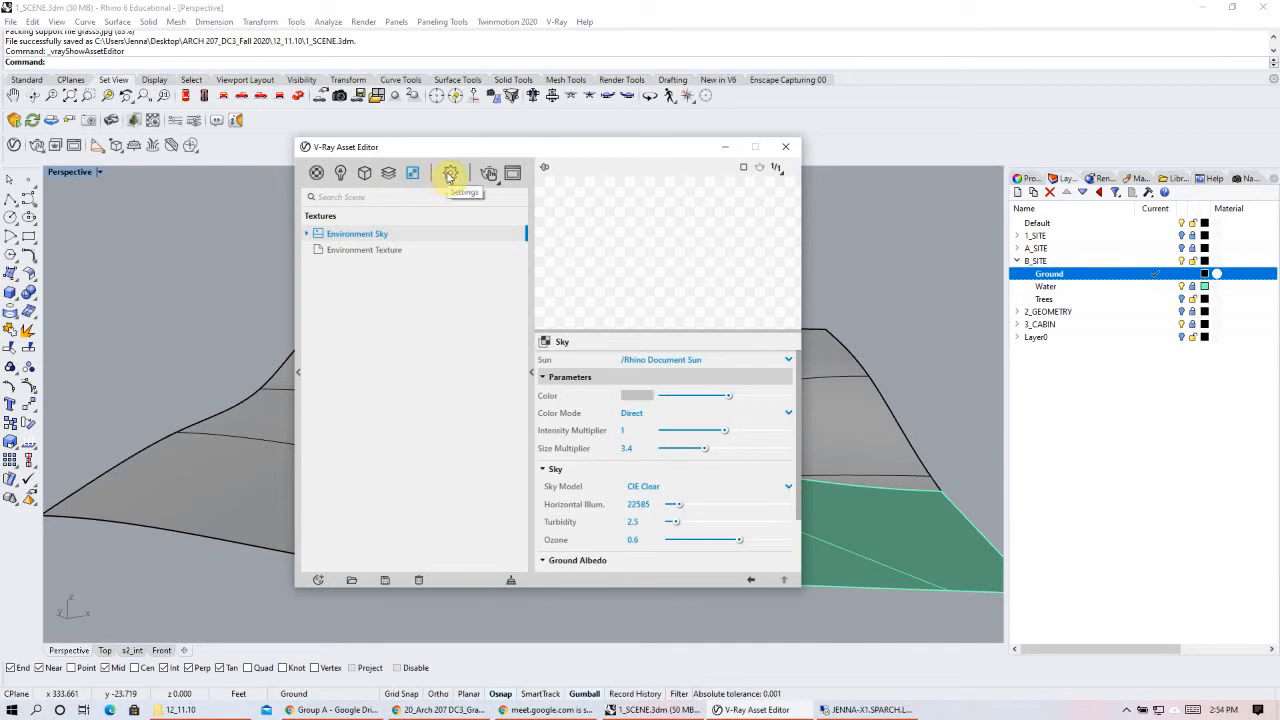
pyautogui.click(340, 173)
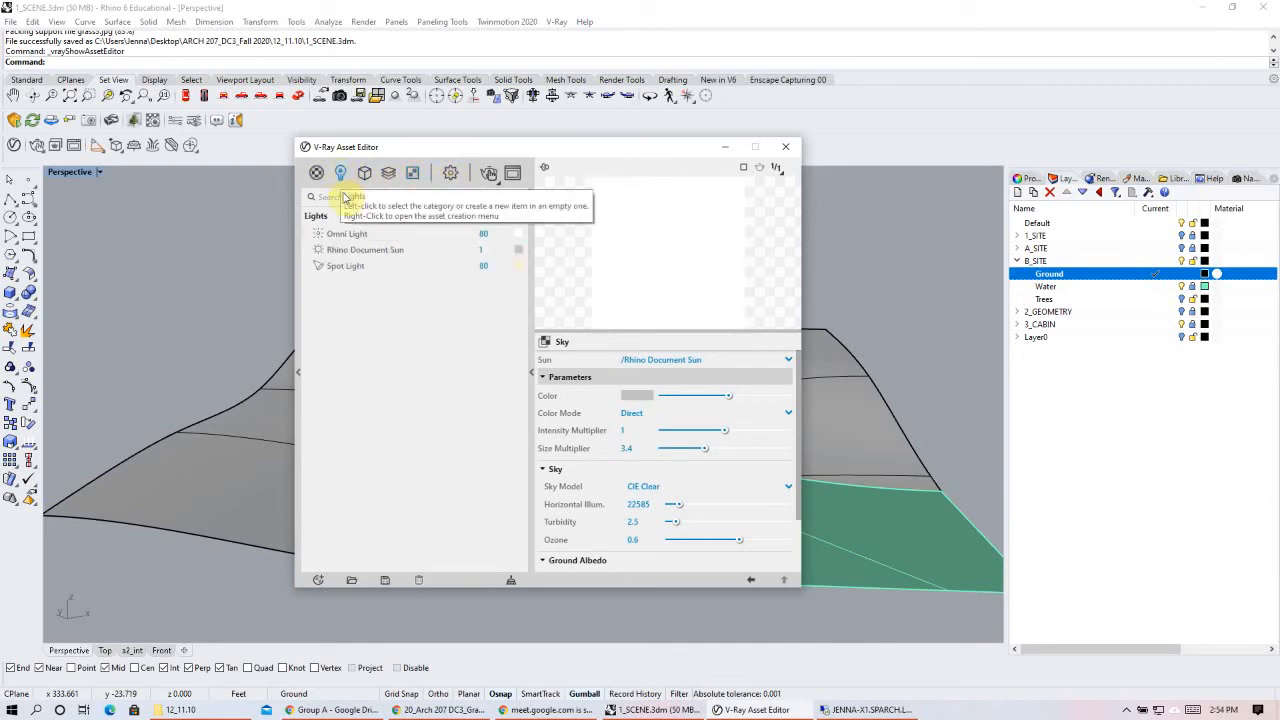
pyautogui.click(356, 254)
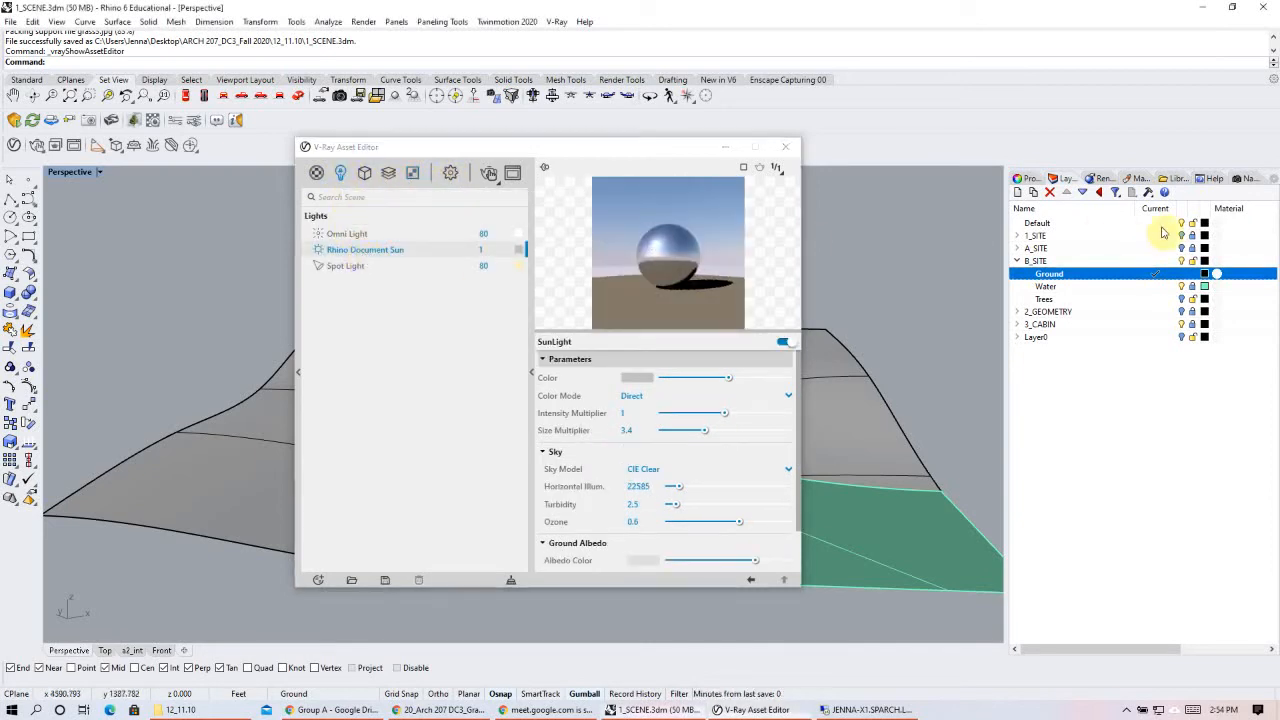
# - Open Rhino's Sun settings and review the sun position, date and time, and location options
pyautogui.click(1272, 182)
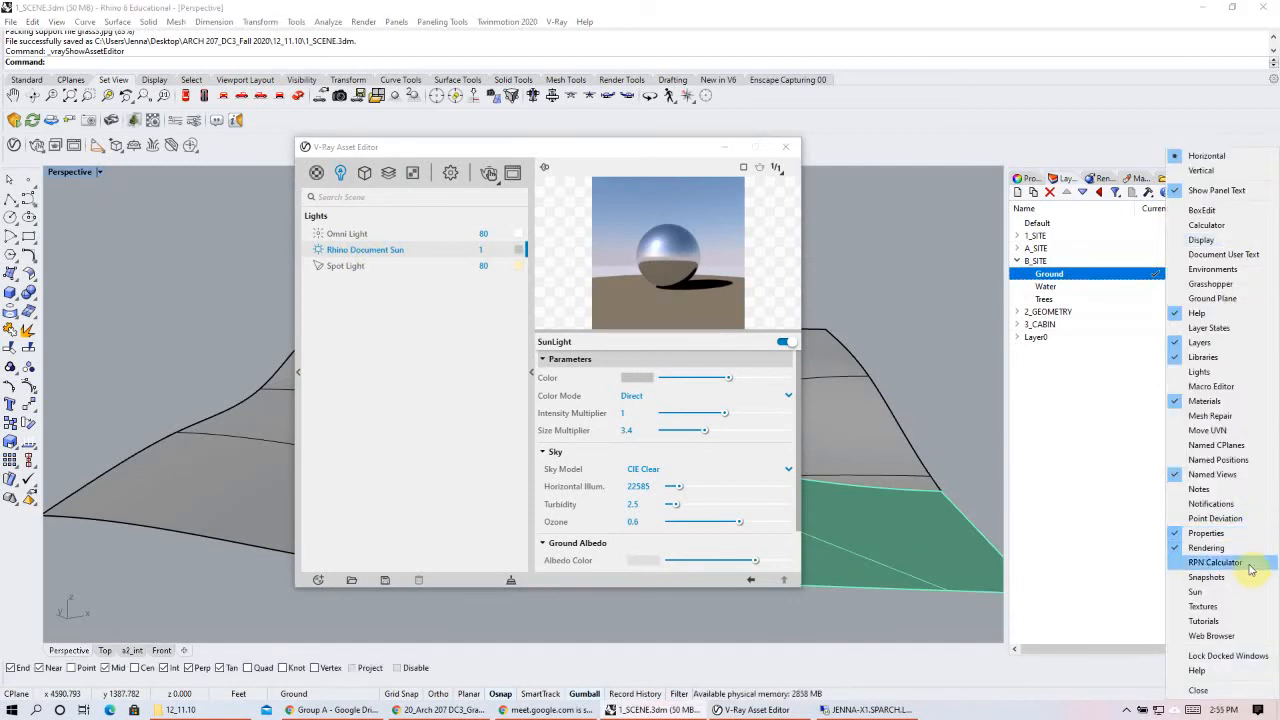
pyautogui.click(1245, 596)
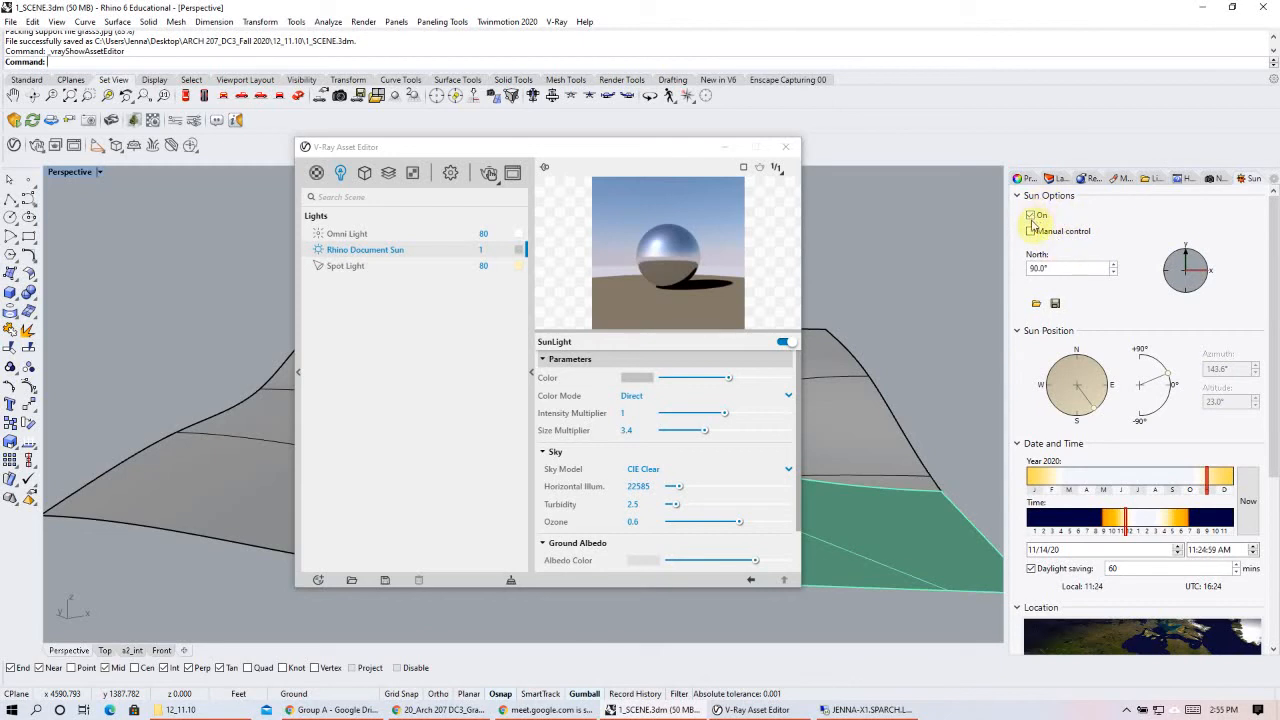
pyautogui.scroll(-3, 1131, 571)
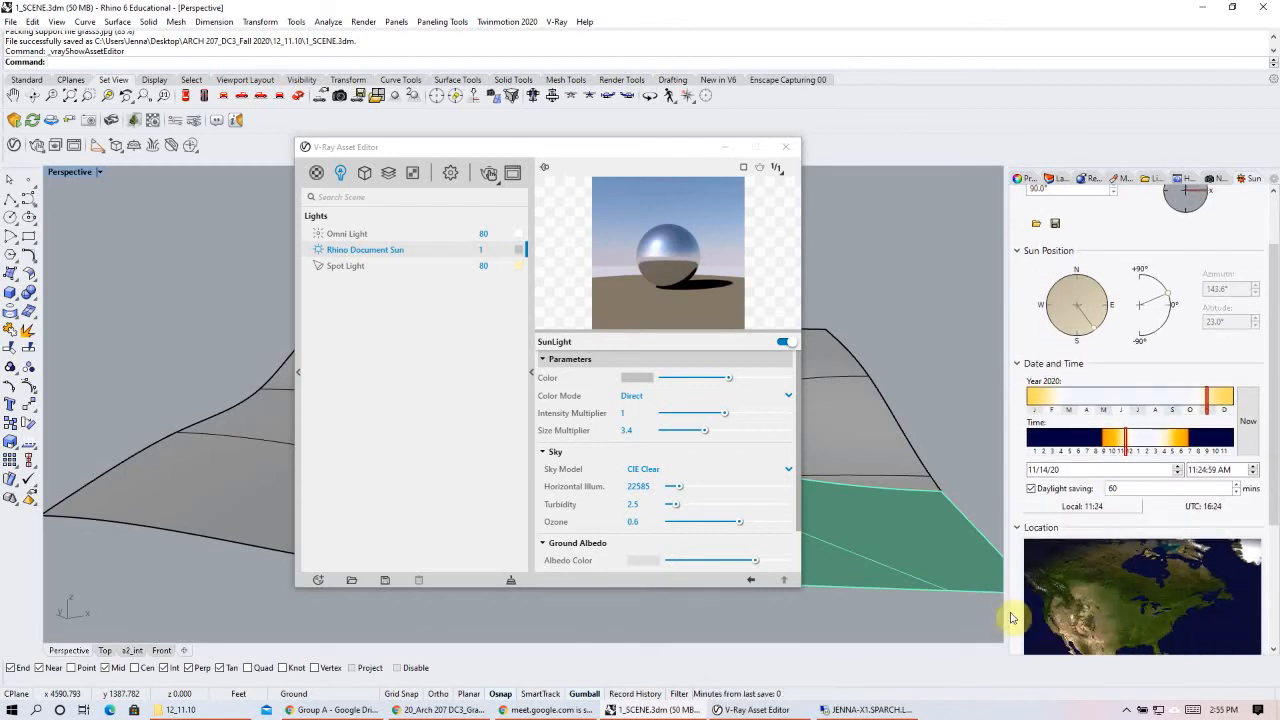
pyautogui.scroll(-3, 1110, 607)
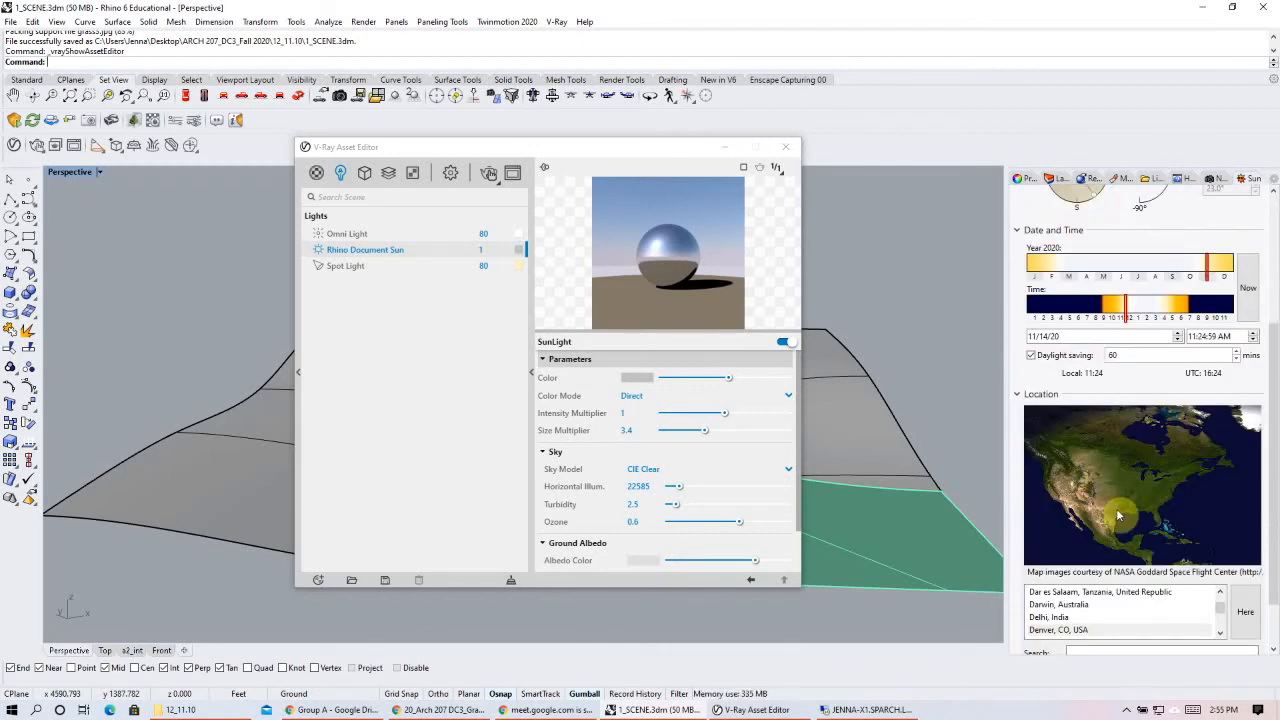
pyautogui.scroll(-2, 1250, 480)
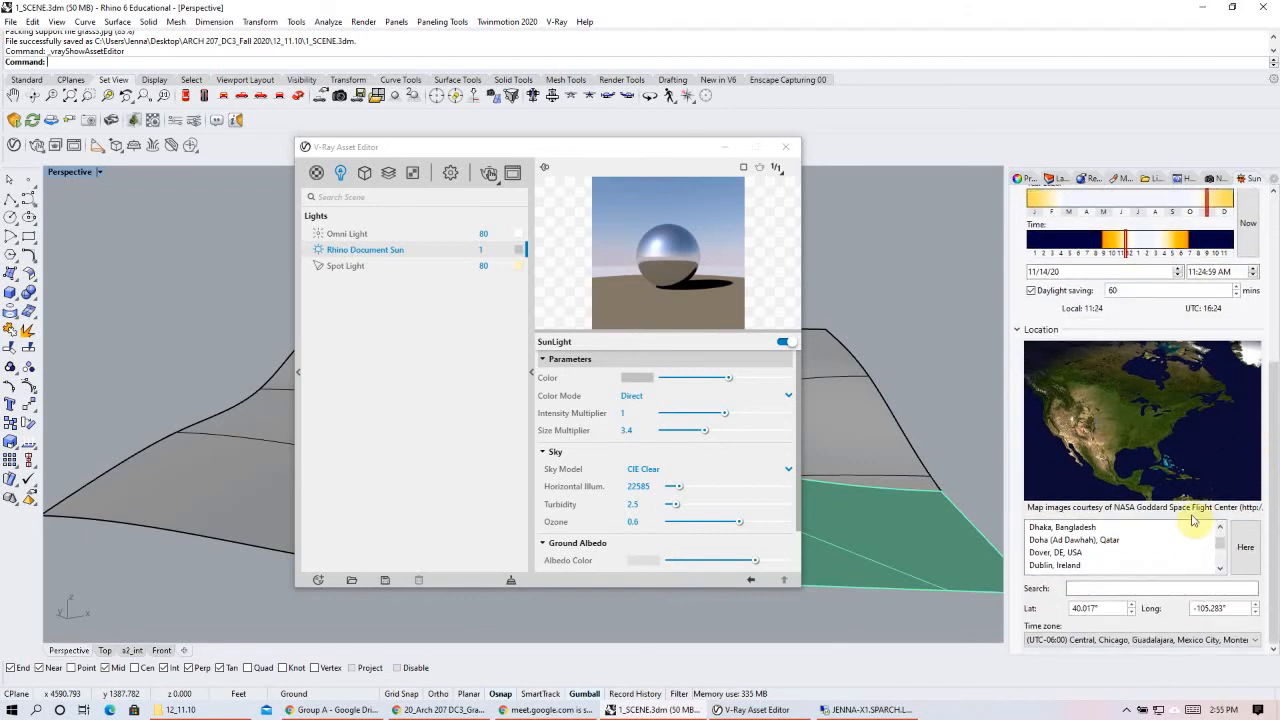
# - Find Portland, OR, USA in the sun's location list and apply it as the site location
pyautogui.scroll(-1, 1090, 562)
pyautogui.click(1082, 590)
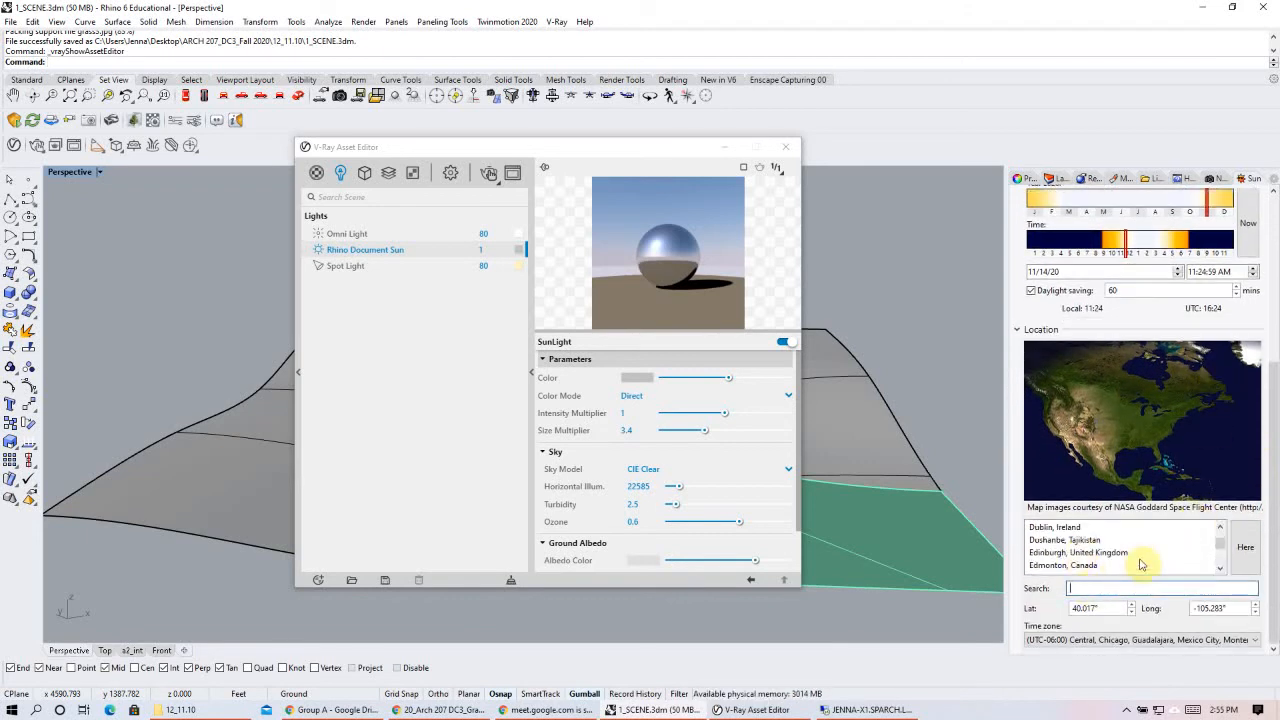
pyautogui.write('portlan')
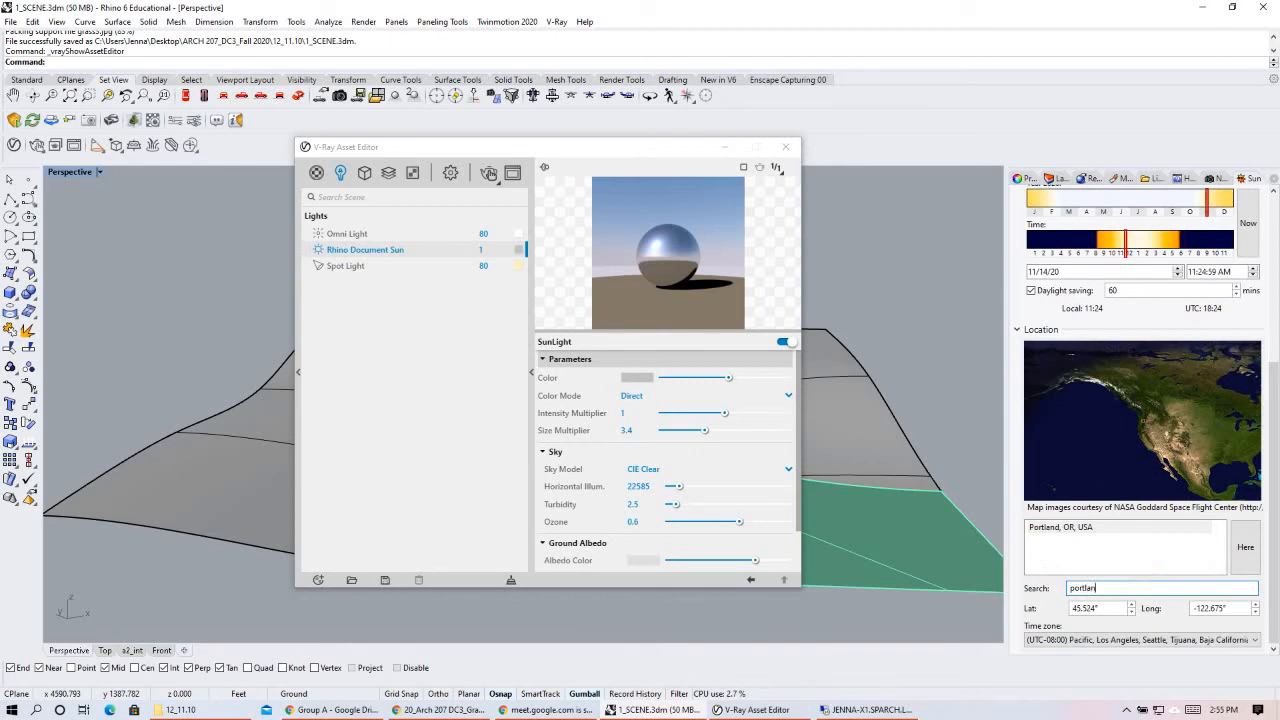
pyautogui.click(1125, 528)
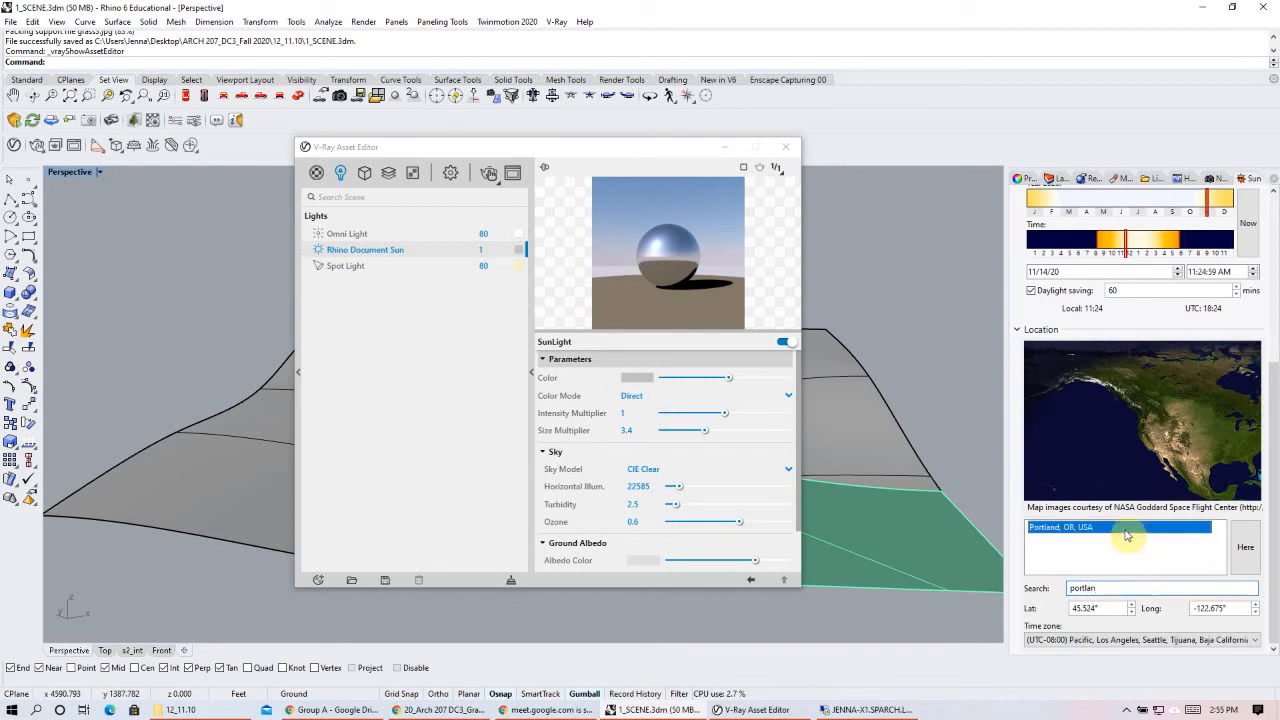
pyautogui.click(1246, 548)
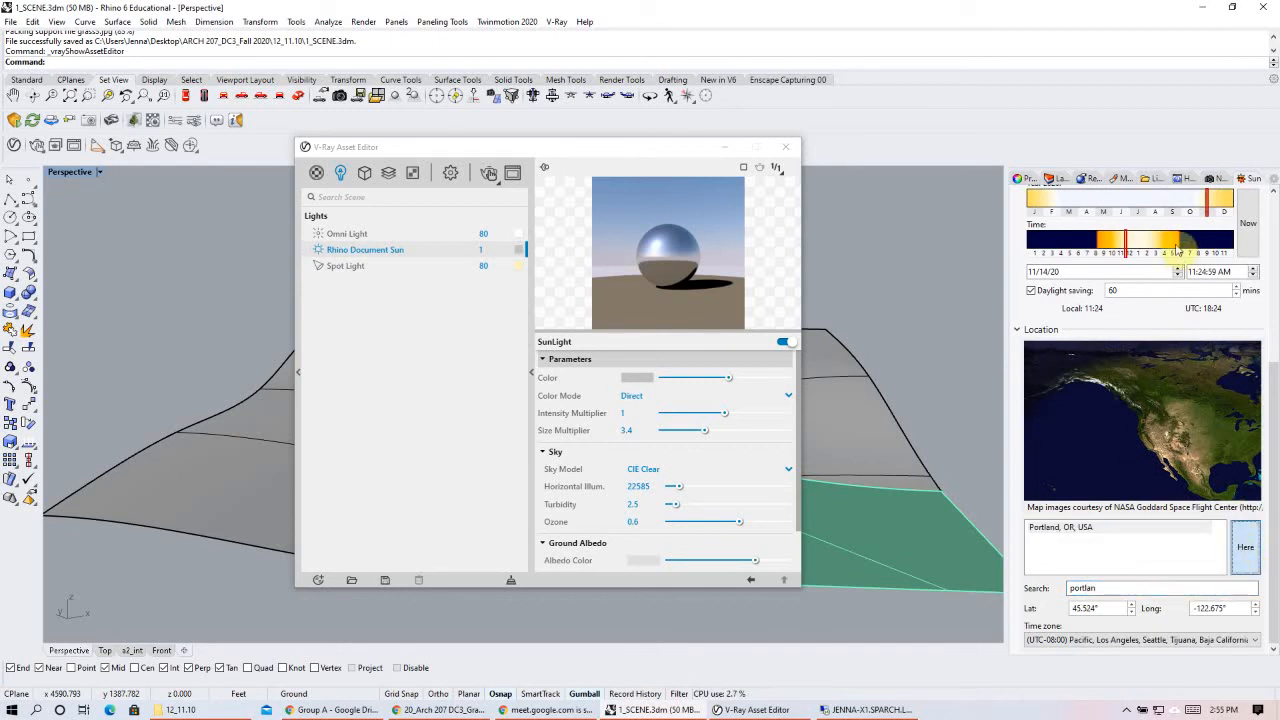
# - Set the sun's time of day to about 1:12 PM, keeping the date 11/14/20
pyautogui.moveTo(1274, 555); pyautogui.dragTo(1271, 429)
pyautogui.moveTo(1129, 476); pyautogui.dragTo(1141, 476)
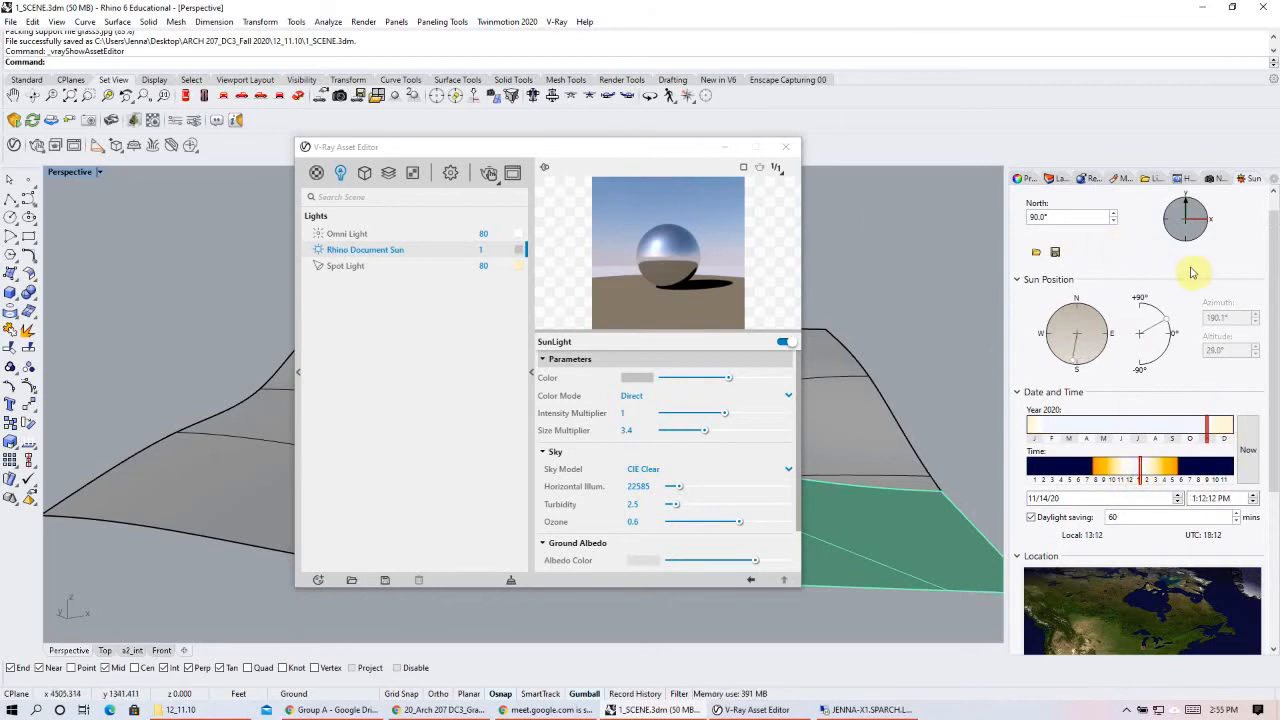
pyautogui.scroll(1, 1166, 258)
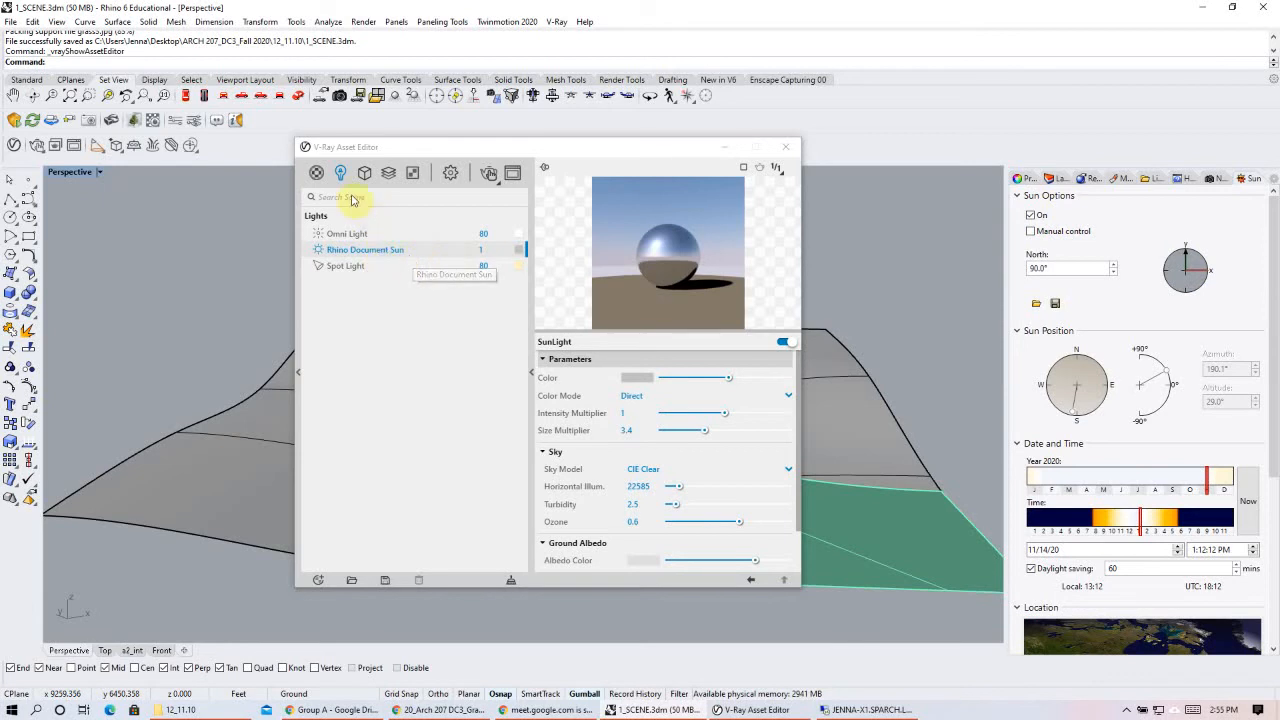
# - Examine the Rhino Document Sun's parameters and the available sky models in the V-Ray Asset Editor, keeping CIE Clear
pyautogui.click(360, 152)
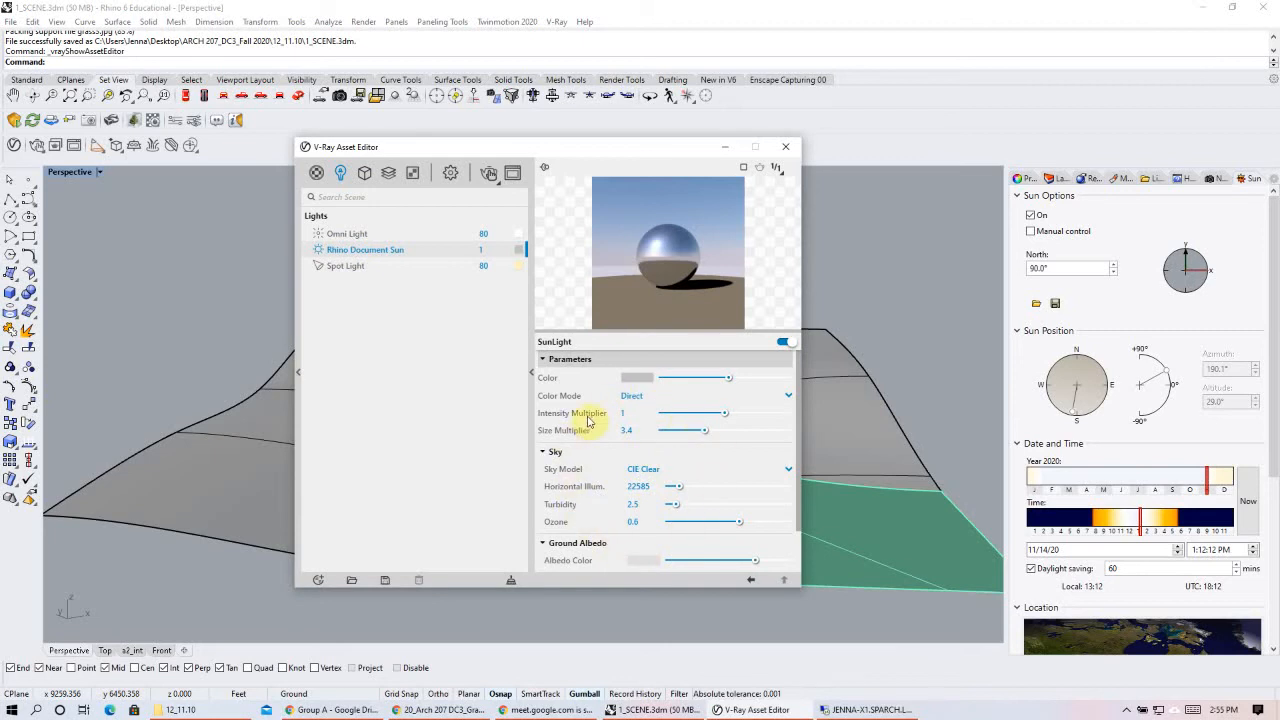
pyautogui.scroll(-1, 588, 440)
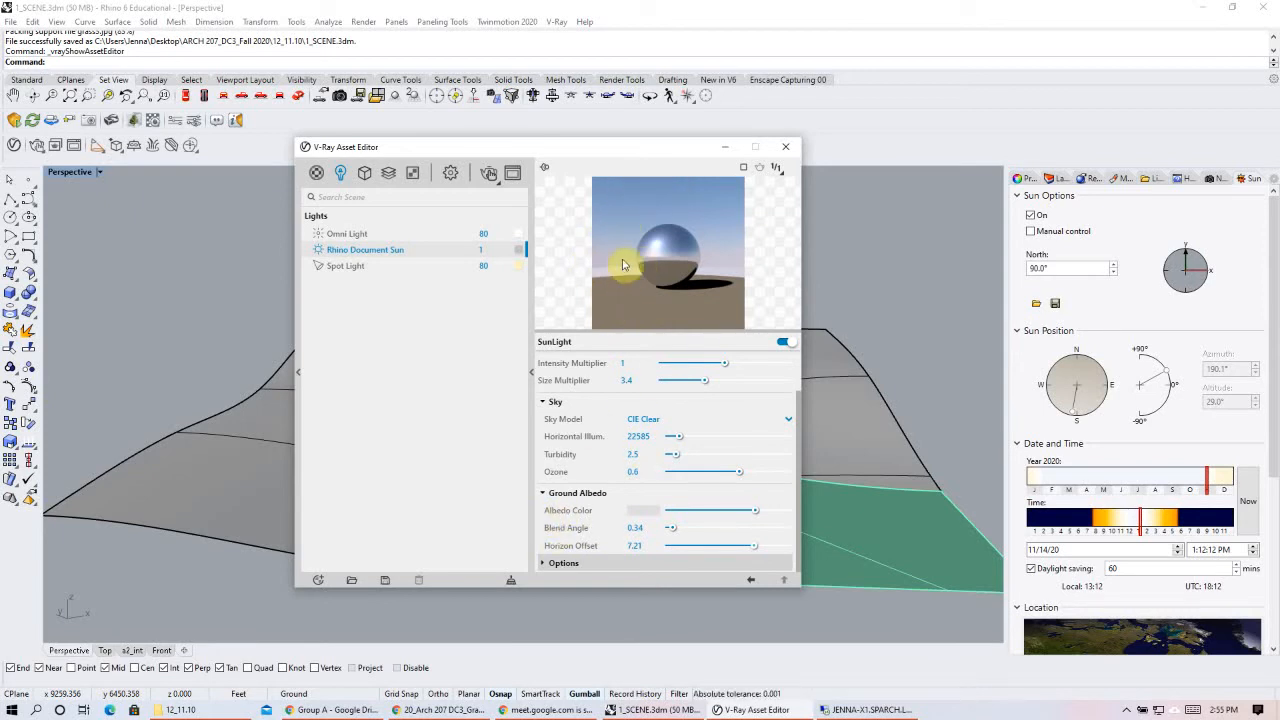
pyautogui.scroll(1, 602, 474)
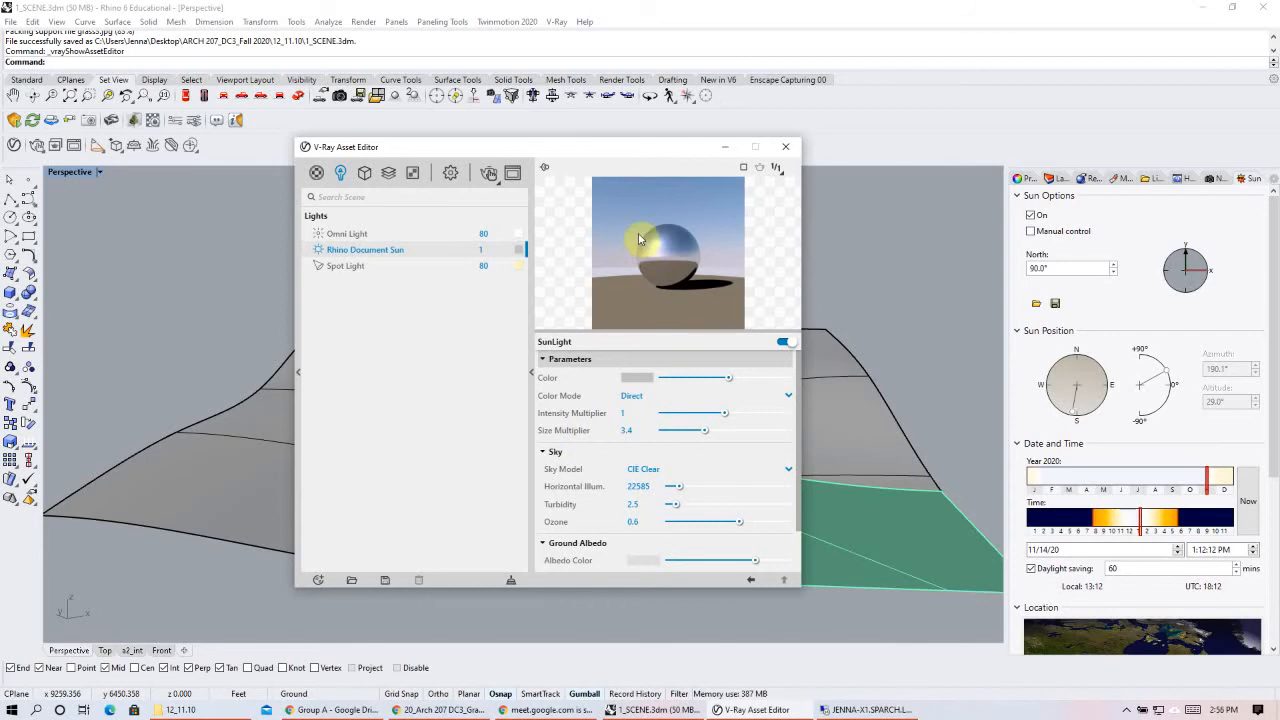
pyautogui.click(657, 472)
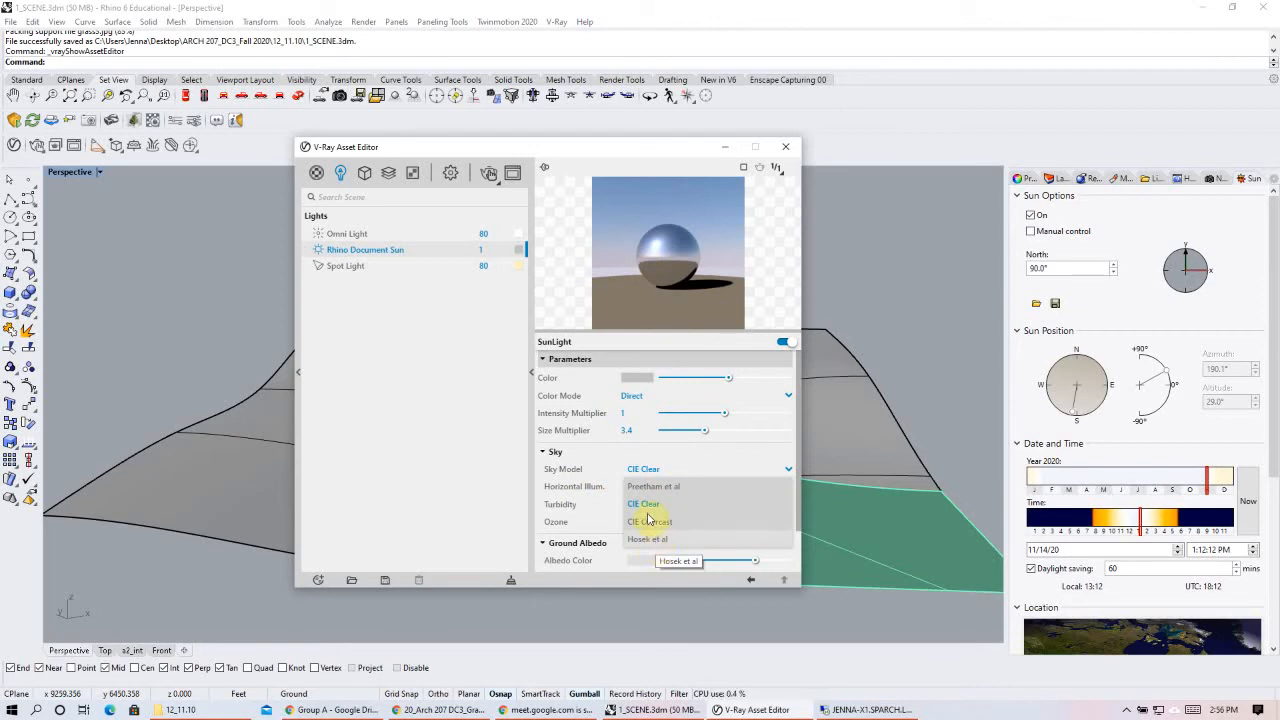
pyautogui.click(643, 472)
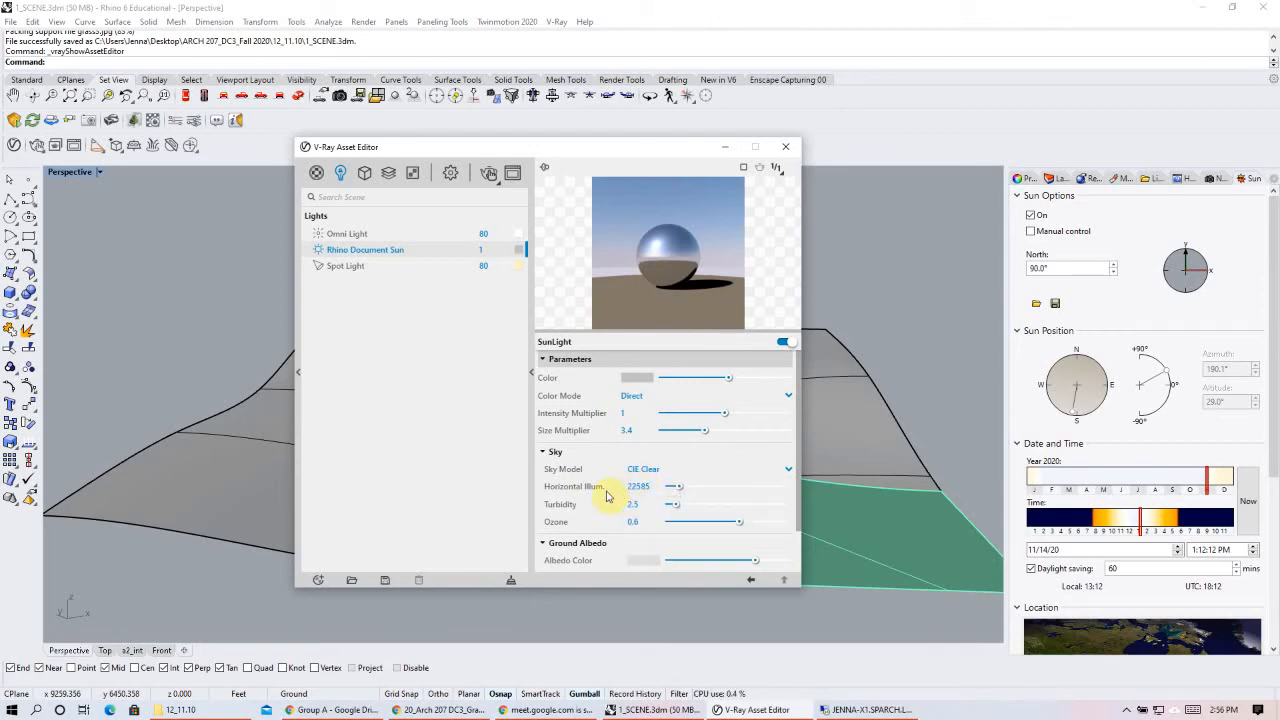
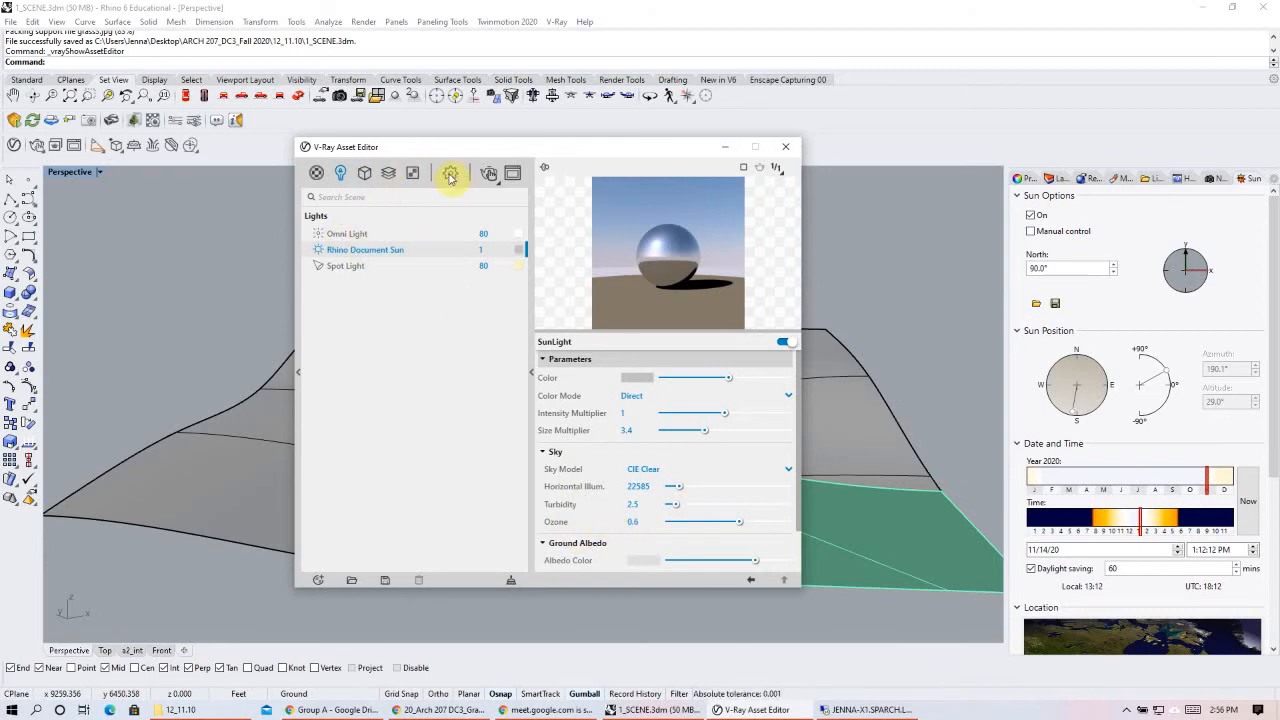
# - Examine the Environment render settings and the Environment Sky texture assigned to the background
pyautogui.click(450, 172)
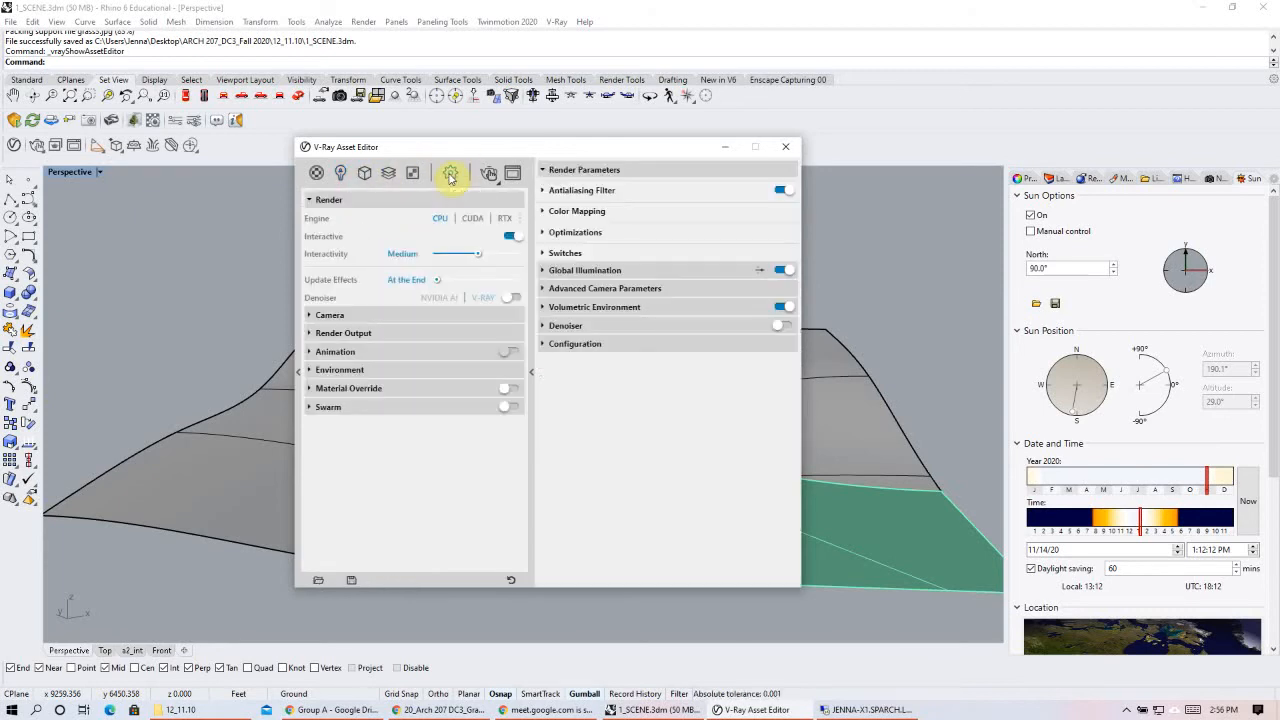
pyautogui.click(350, 372)
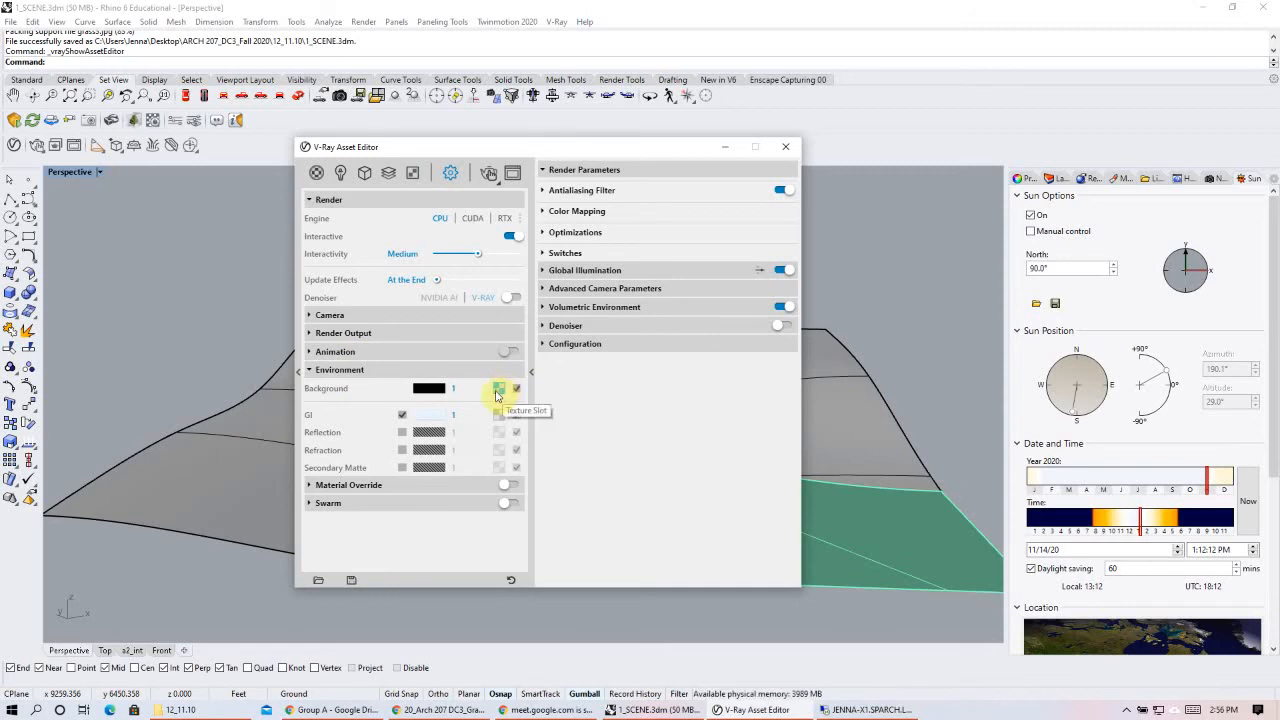
pyautogui.click(500, 392)
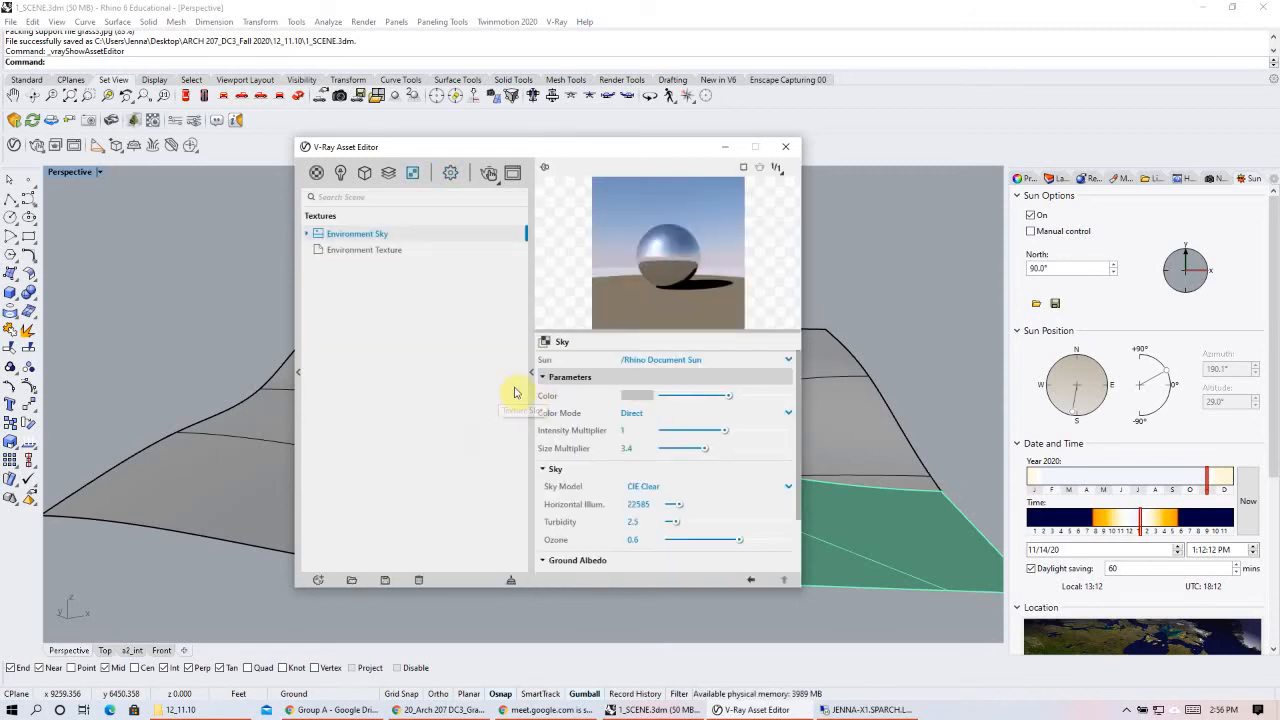
pyautogui.click(450, 172)
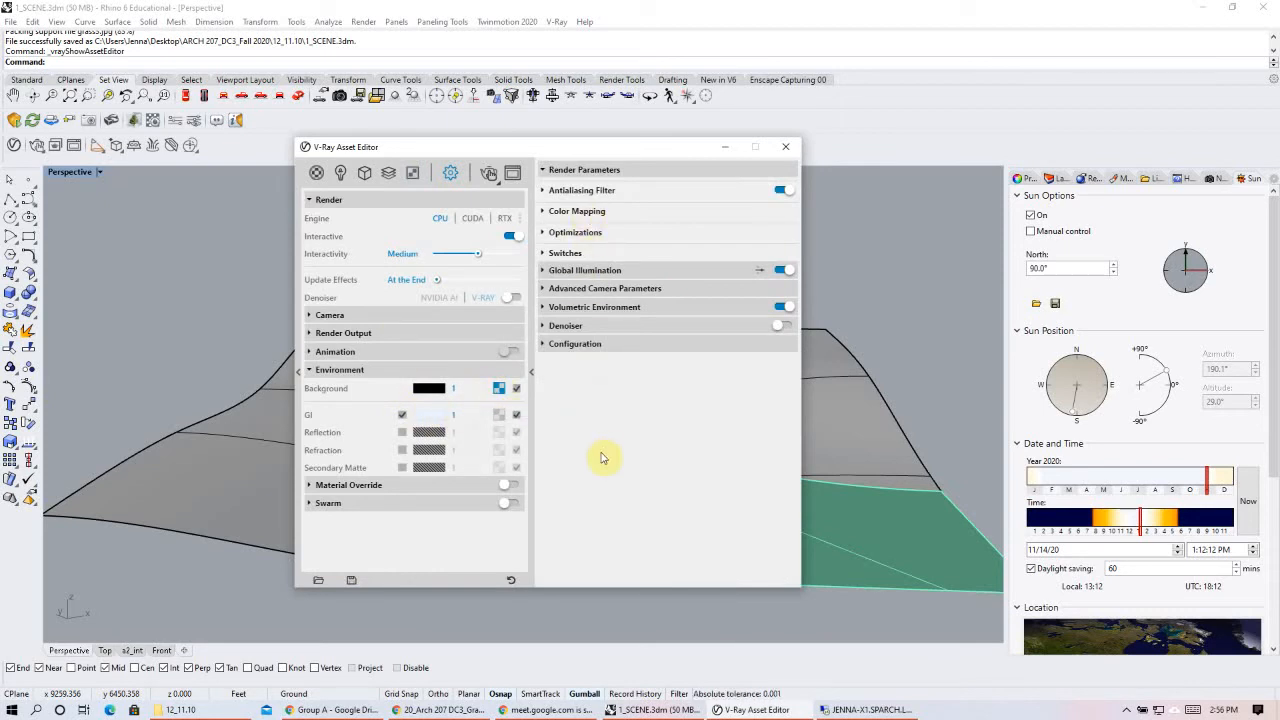
pyautogui.click(340, 178)
pyautogui.click(389, 174)
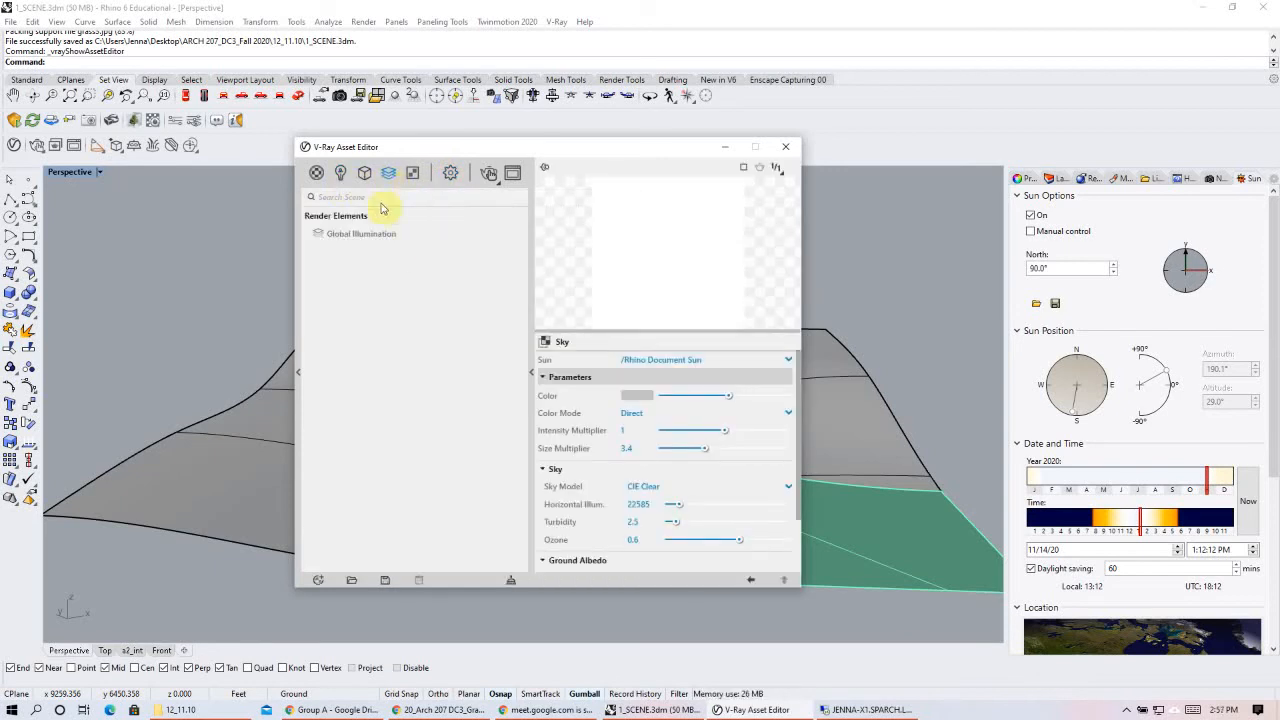
pyautogui.click(410, 177)
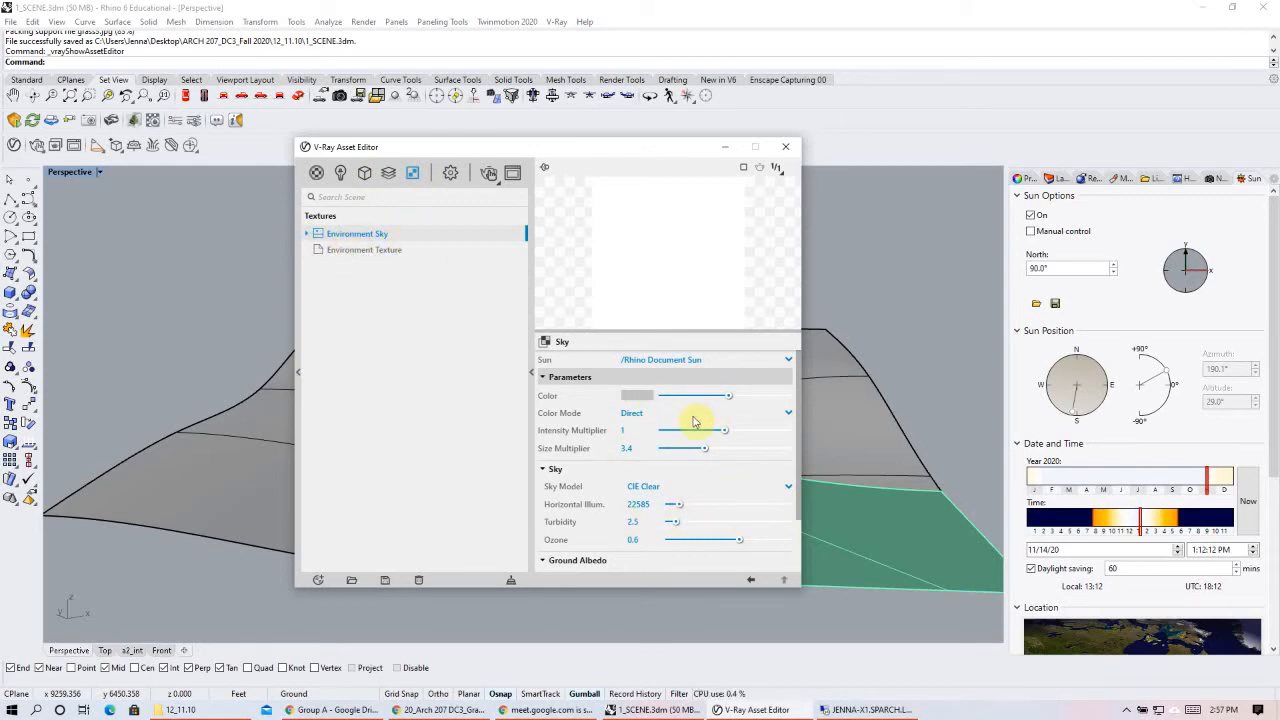
pyautogui.scroll(-3, 690, 470)
# - Expand the Render Output and Camera sections of the render settings and check the camera's exposure value
pyautogui.click(450, 174)
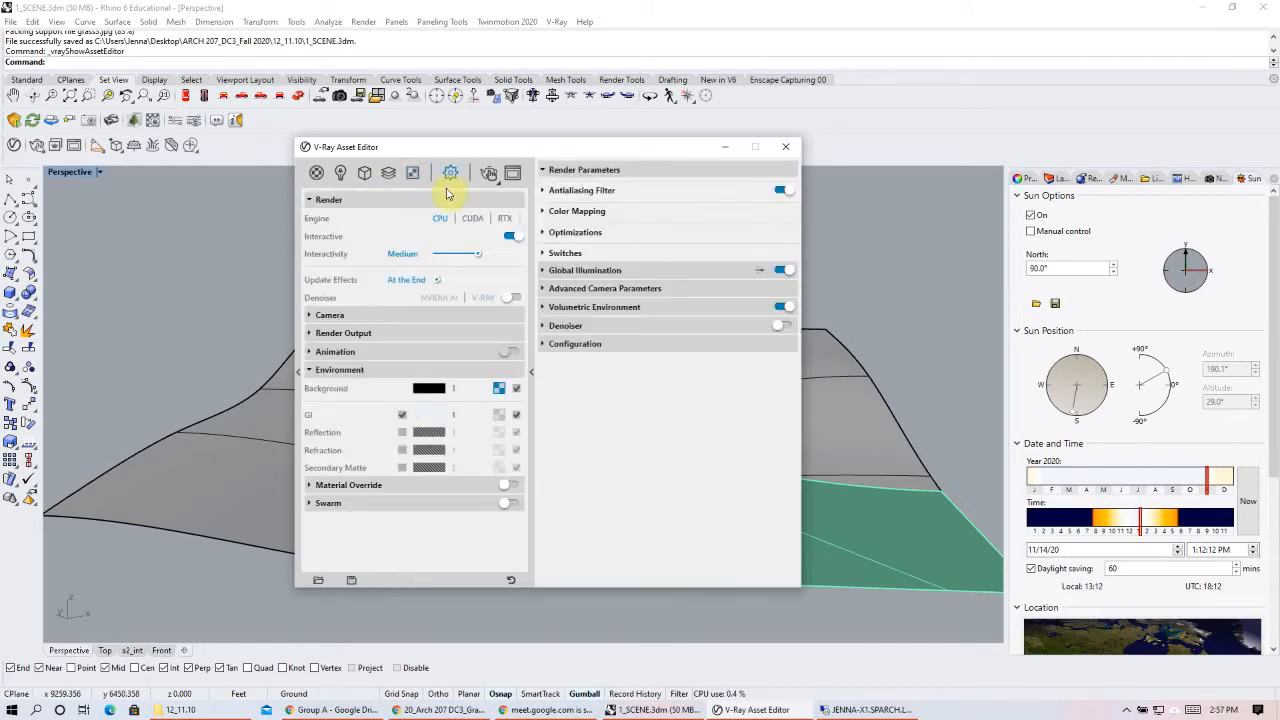
pyautogui.click(322, 334)
pyautogui.click(322, 318)
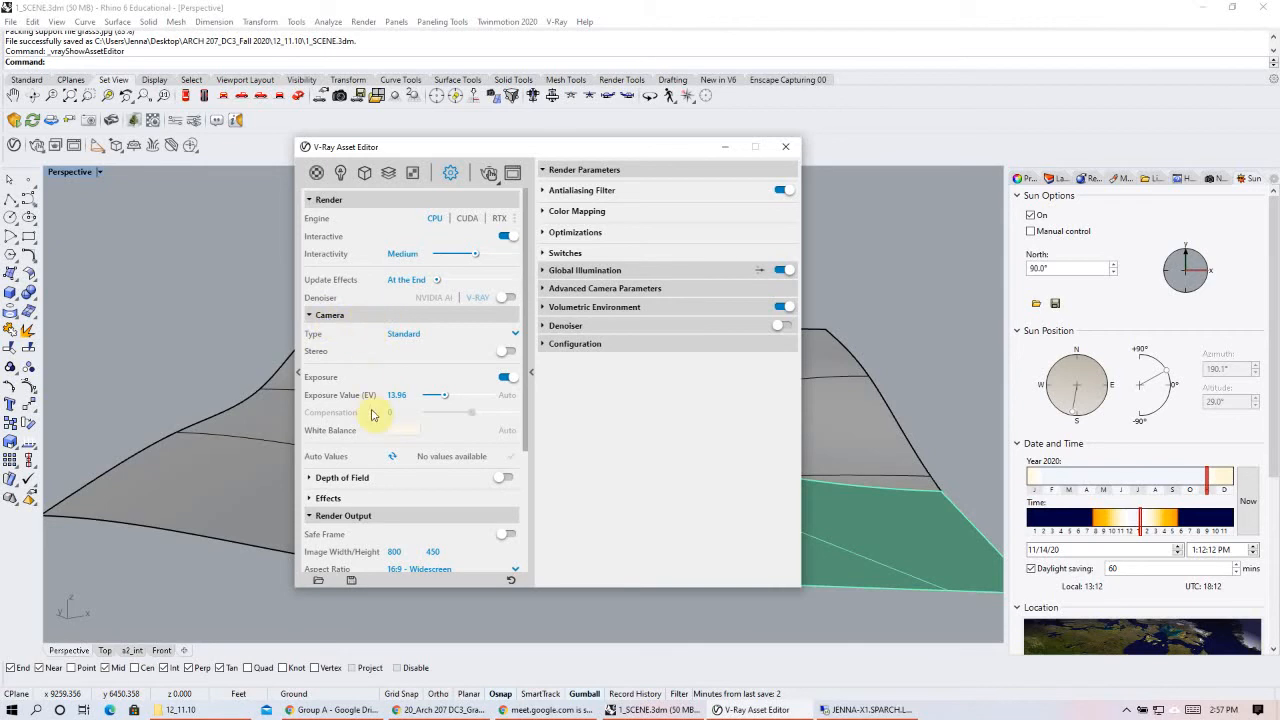
pyautogui.moveTo(360, 397)
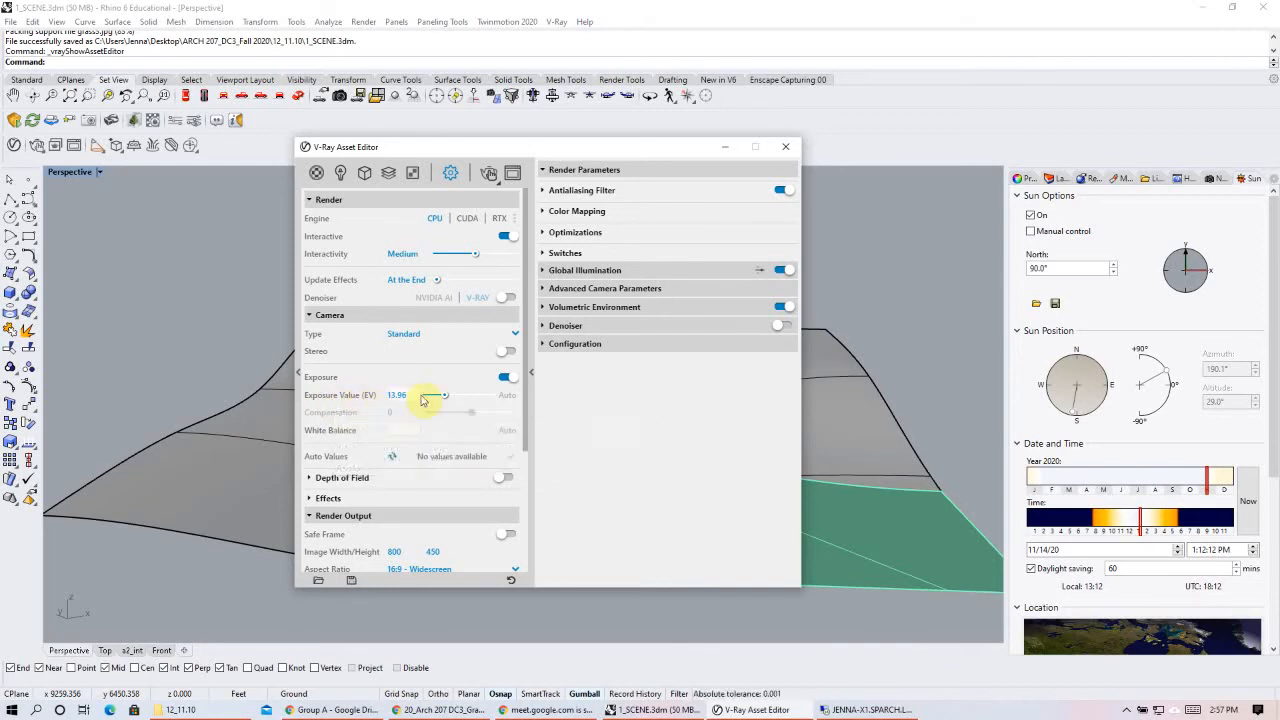
# - Review the Rhino Document Sun's settings again, and inspect the camera's white balance color without changing it
pyautogui.click(340, 172)
pyautogui.click(380, 249)
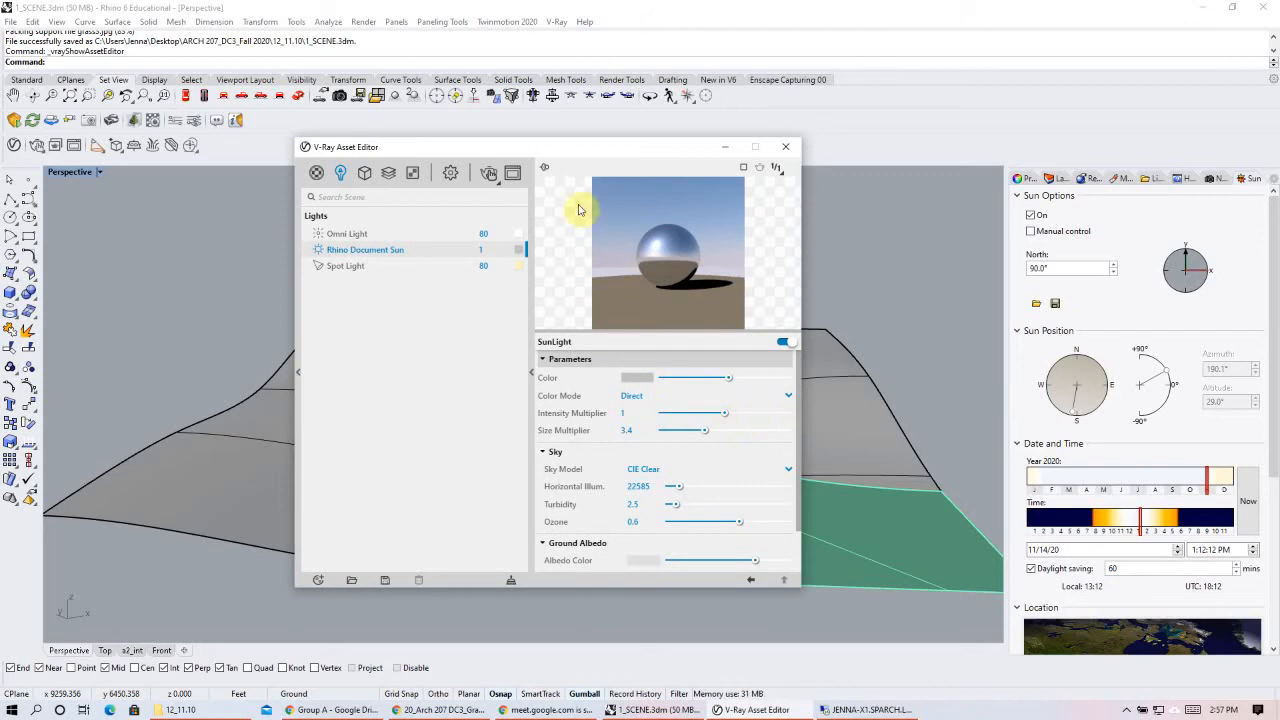
pyautogui.click(450, 172)
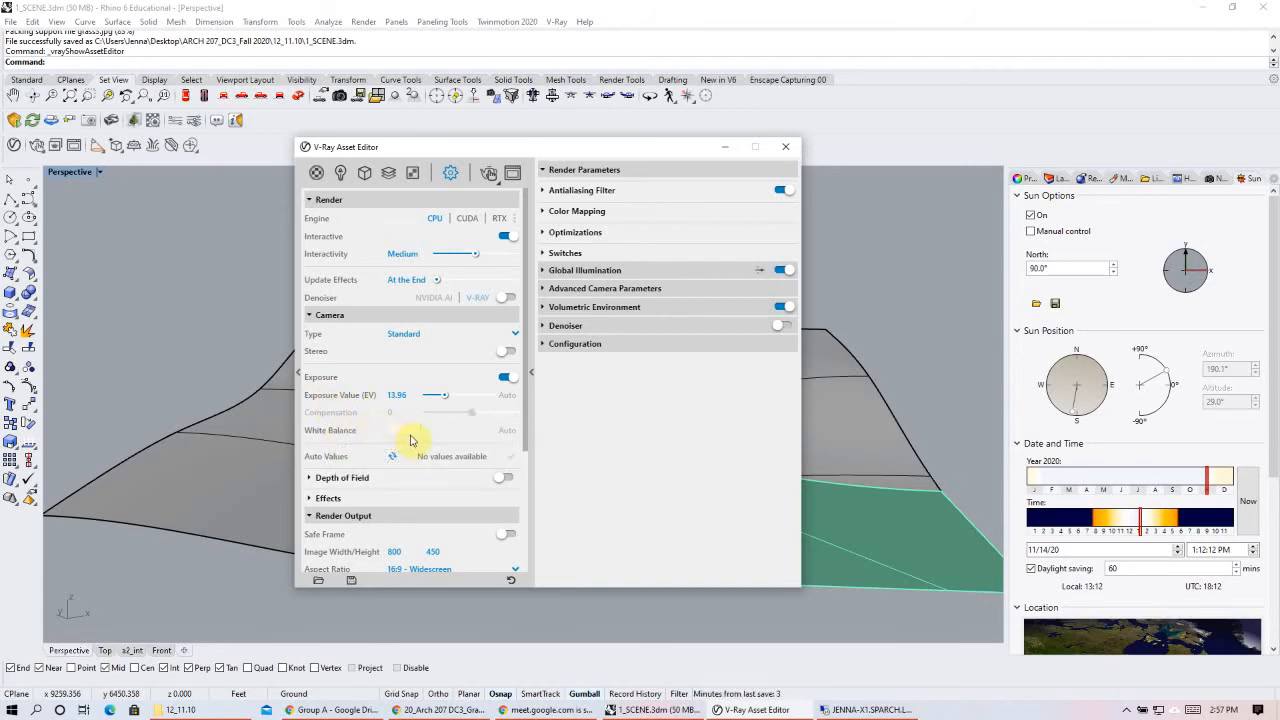
pyautogui.click(413, 434)
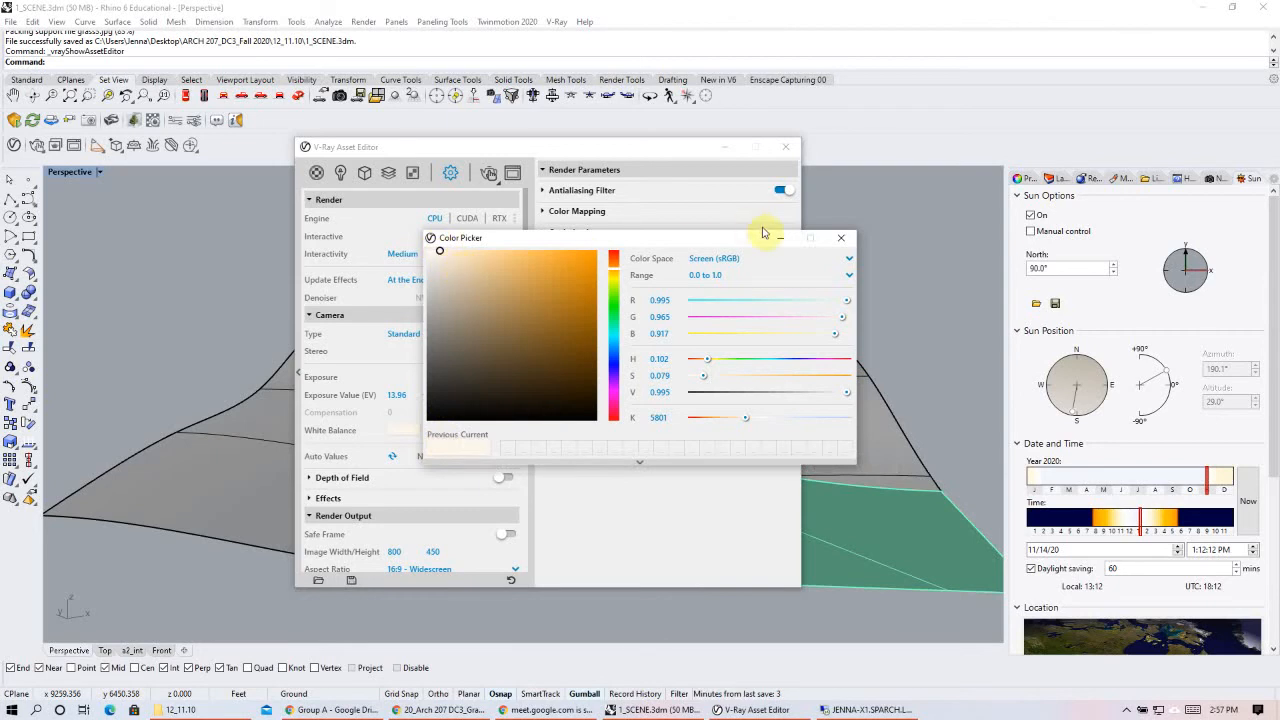
pyautogui.click(841, 238)
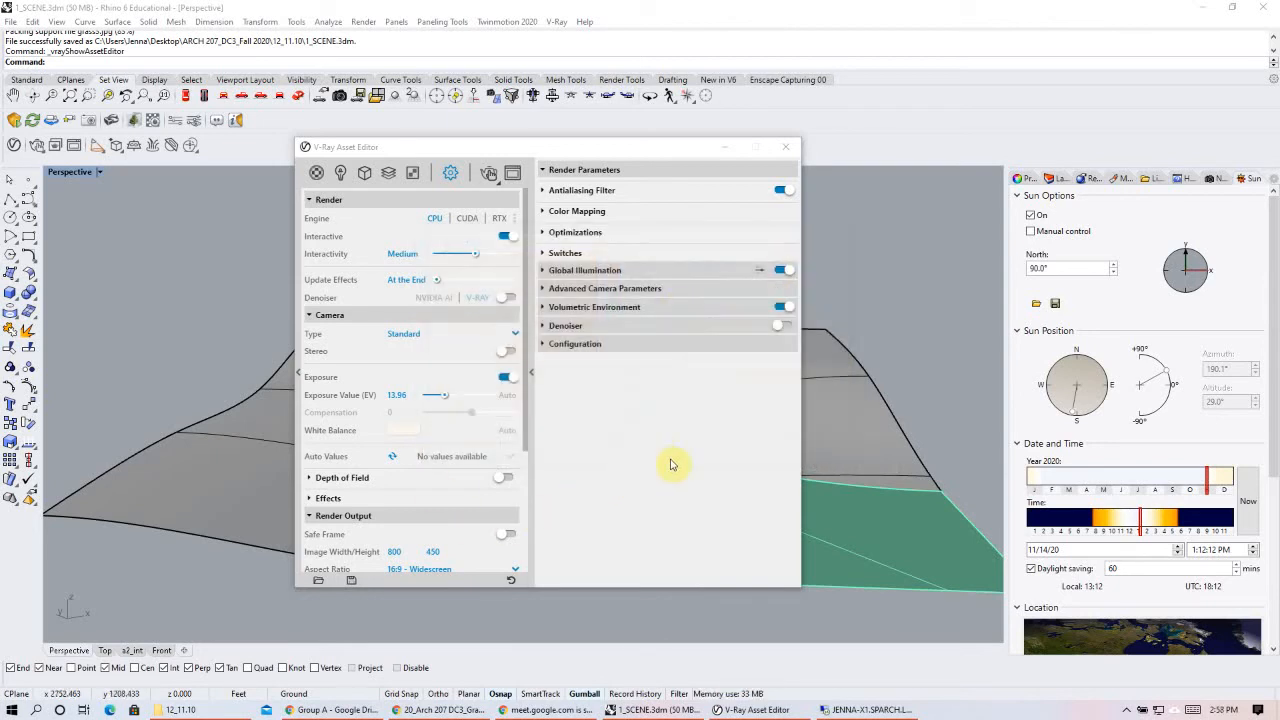
# - Look through the camera, render output and environment settings, and expand the Global Illumination options
pyautogui.scroll(-1, 431, 514)
pyautogui.scroll(-2, 432, 514)
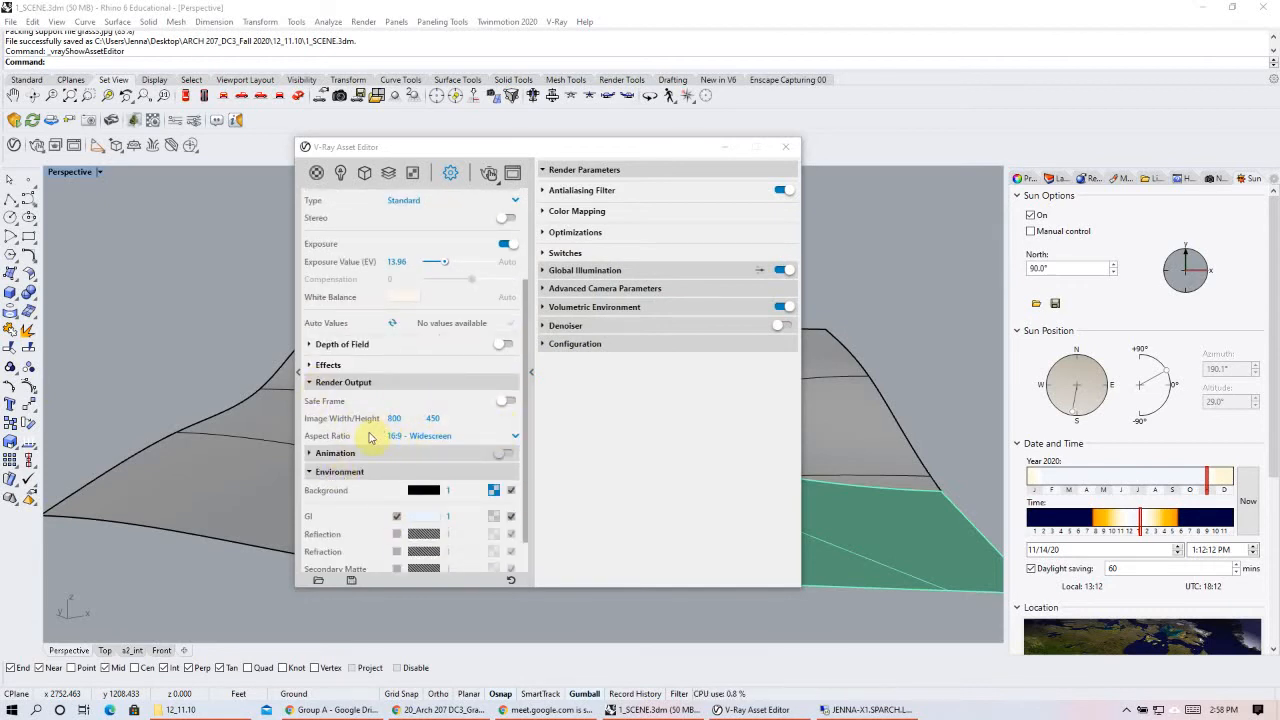
pyautogui.scroll(3, 400, 424)
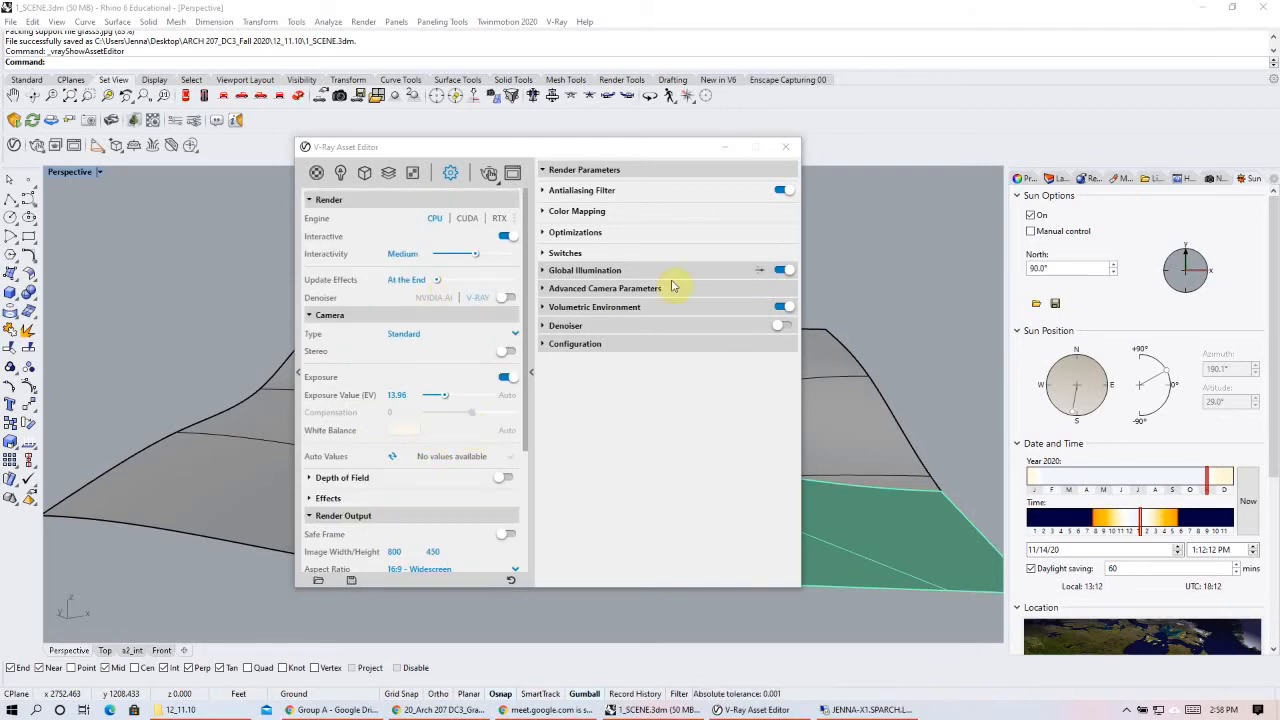
pyautogui.click(550, 270)
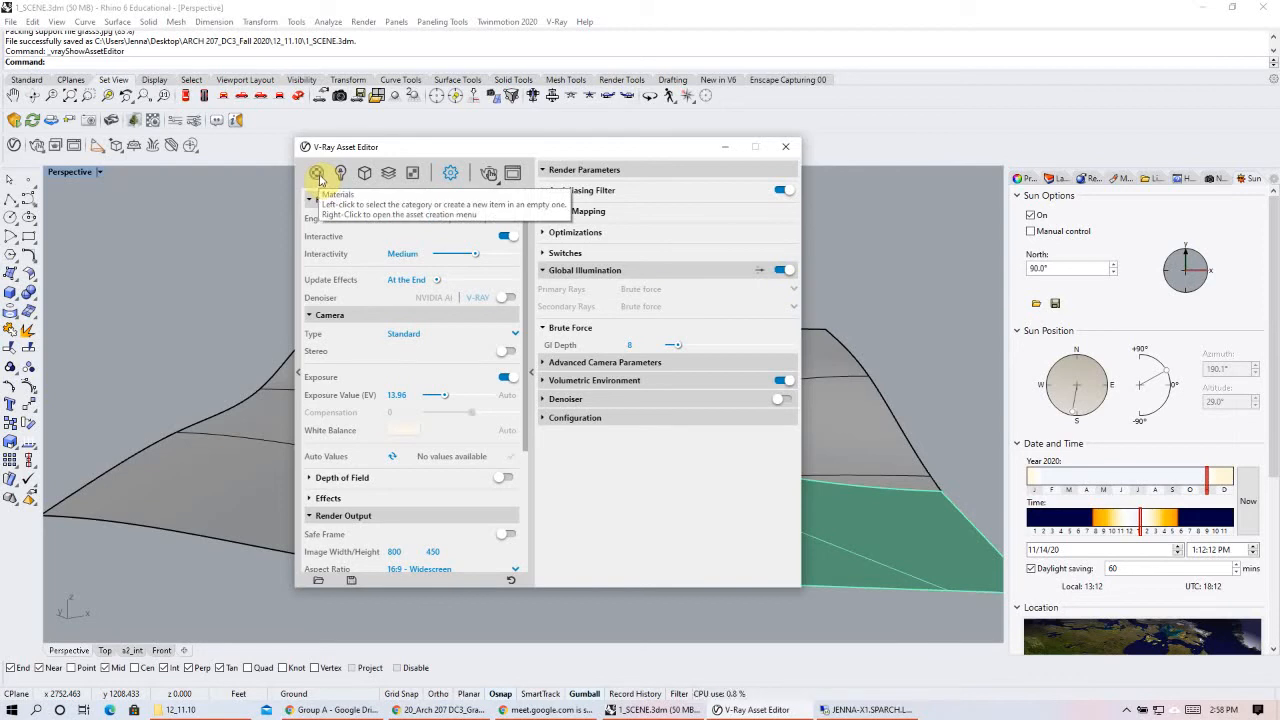
# - Display the scene's V-Ray materials and compare the previews and diffuse settings of Grass_A and Grass_Color
pyautogui.click(318, 176)
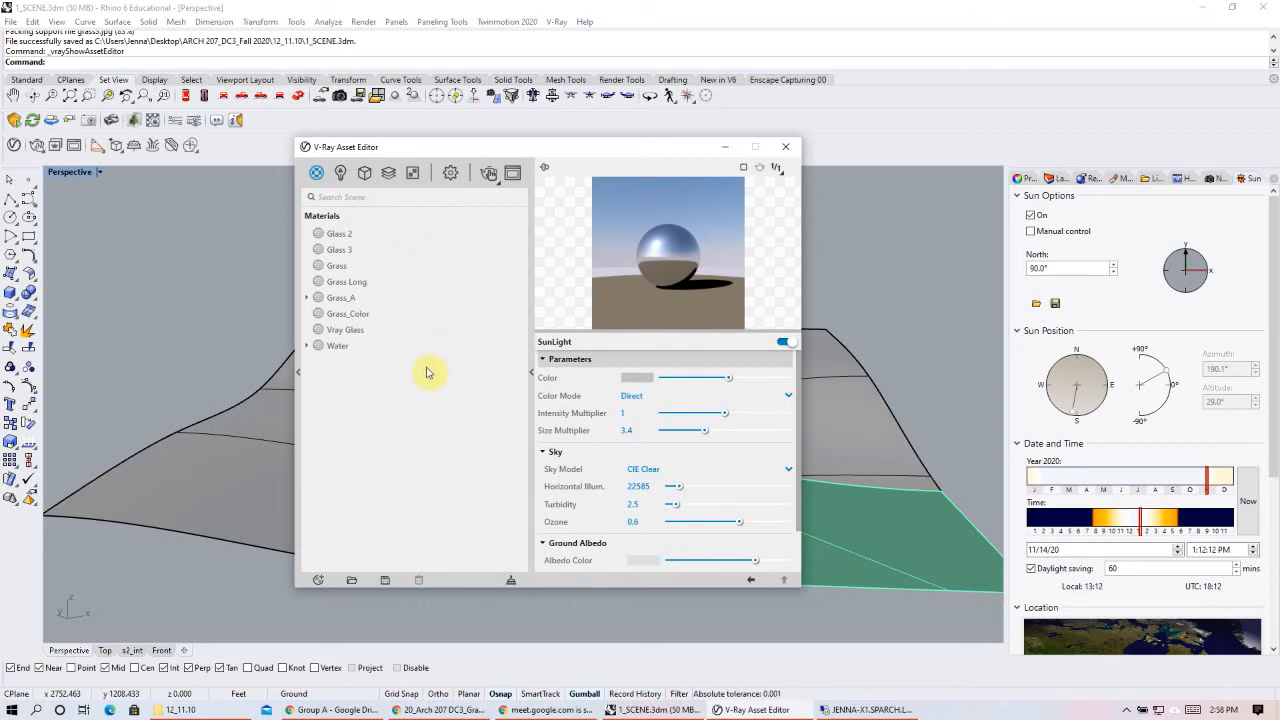
pyautogui.click(362, 303)
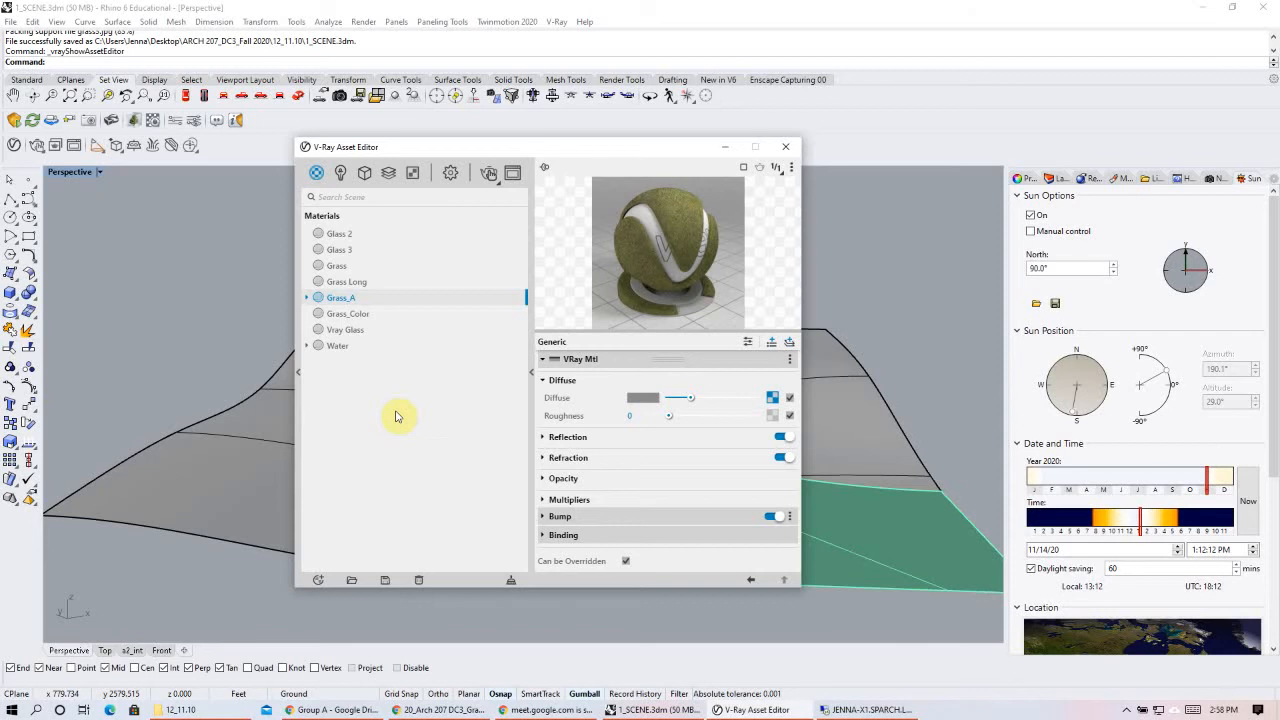
pyautogui.click(354, 314)
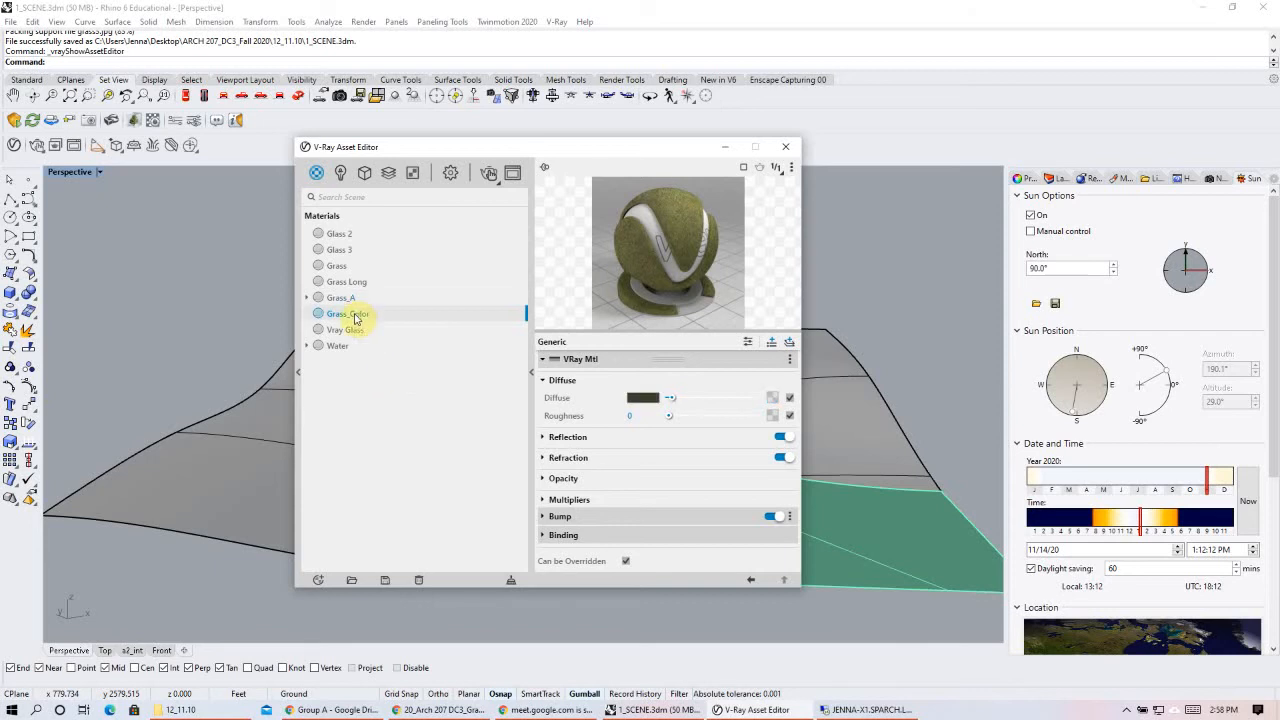
pyautogui.click(352, 298)
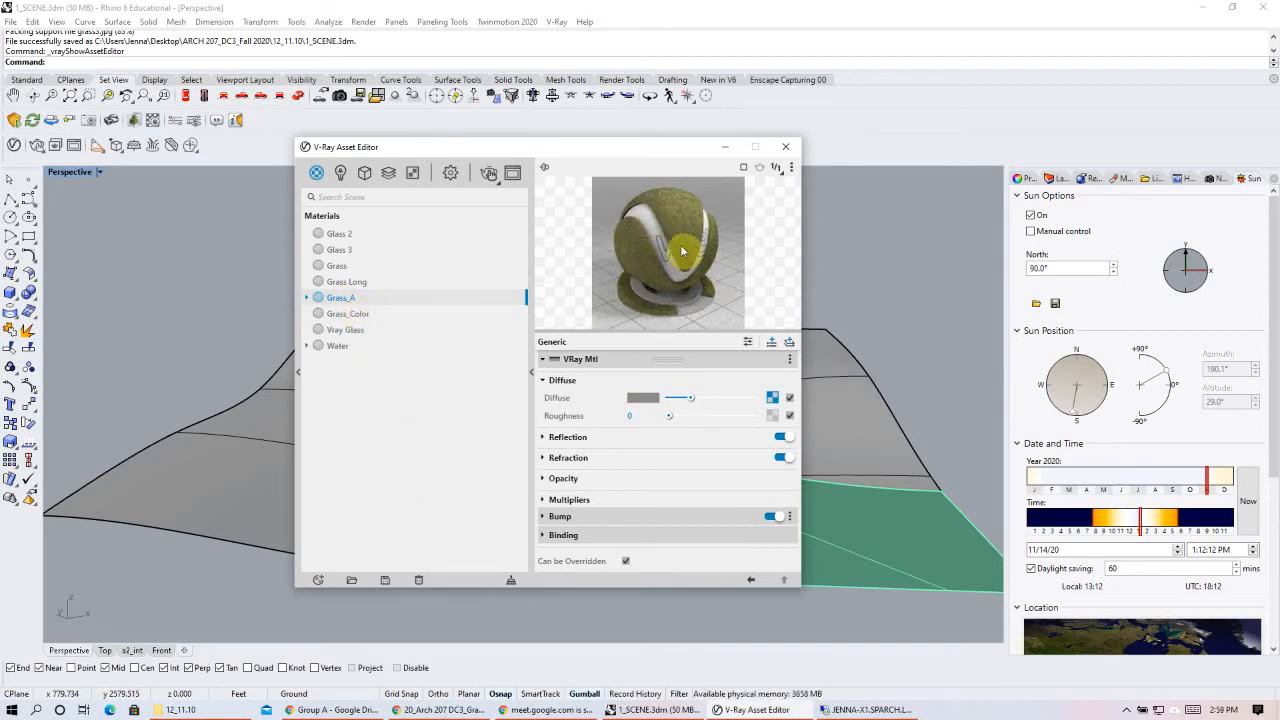
# - Create a new Generic V-Ray material and lighten its diffuse color to a lighter gray
pyautogui.click(319, 583)
pyautogui.moveTo(338, 563)
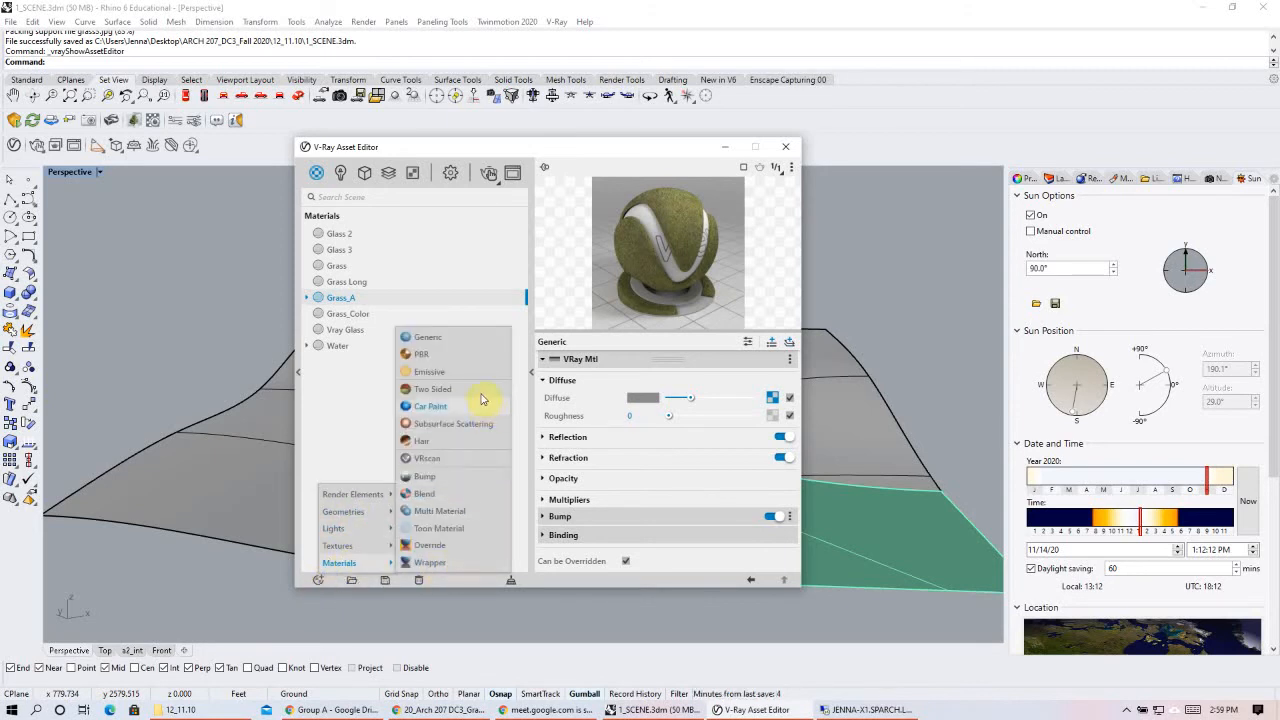
pyautogui.click(466, 343)
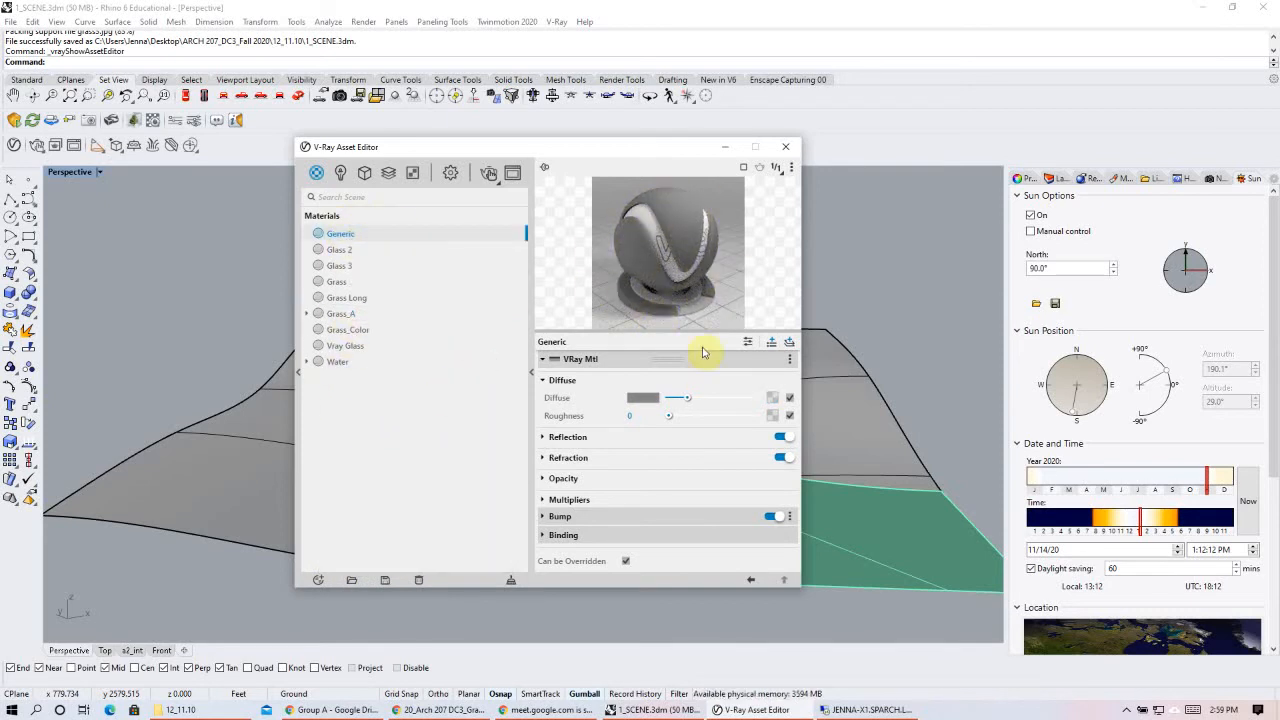
pyautogui.moveTo(688, 398)
pyautogui.mouseDown()
pyautogui.moveTo(746, 397)
pyautogui.moveTo(675, 402)
pyautogui.moveTo(743, 399)
pyautogui.moveTo(699, 402)
pyautogui.mouseUp()
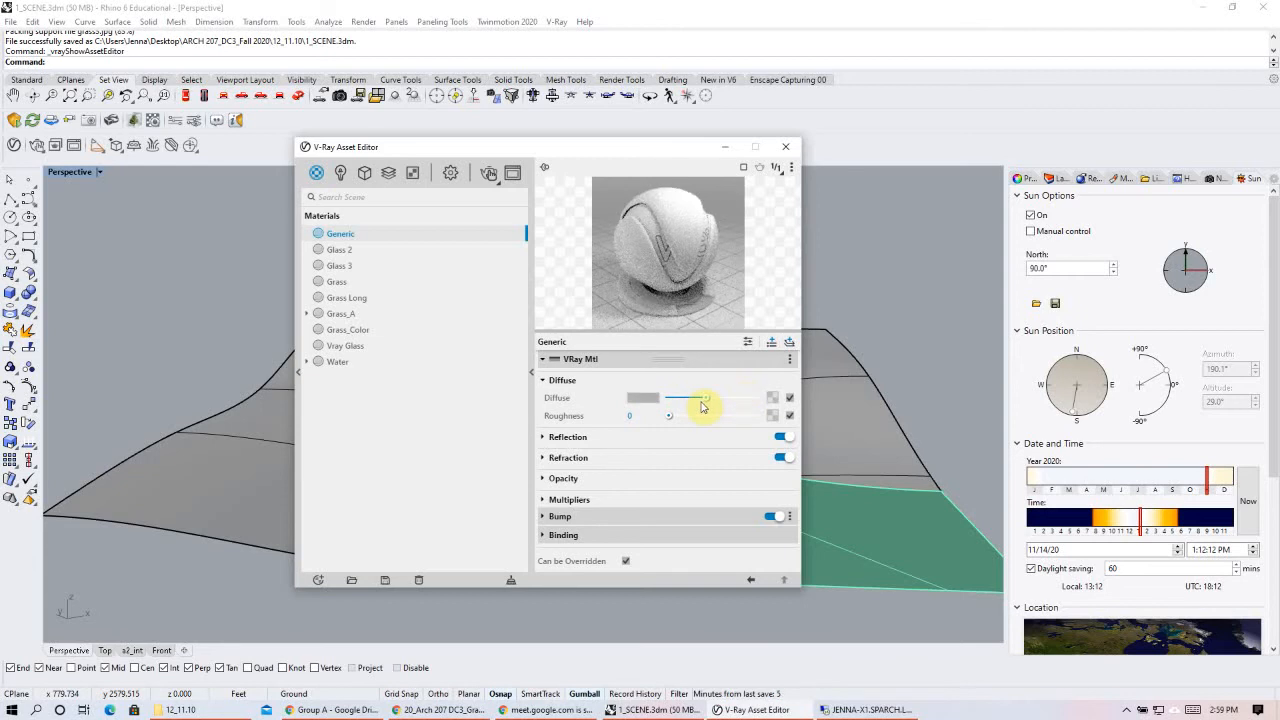
# - Set the Generic material's diffuse color to a muted red with R 0.675, G 0.471 and B 0.471
pyautogui.click(646, 398)
pyautogui.click(478, 305)
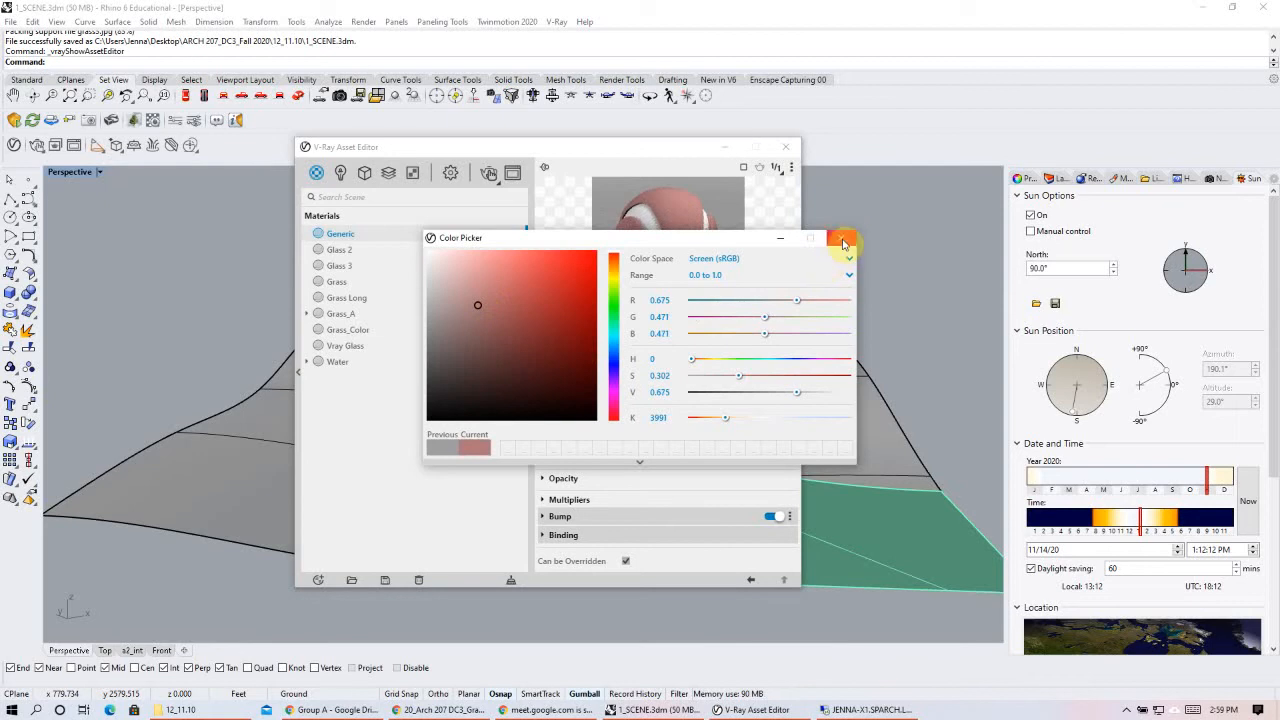
pyautogui.click(843, 242)
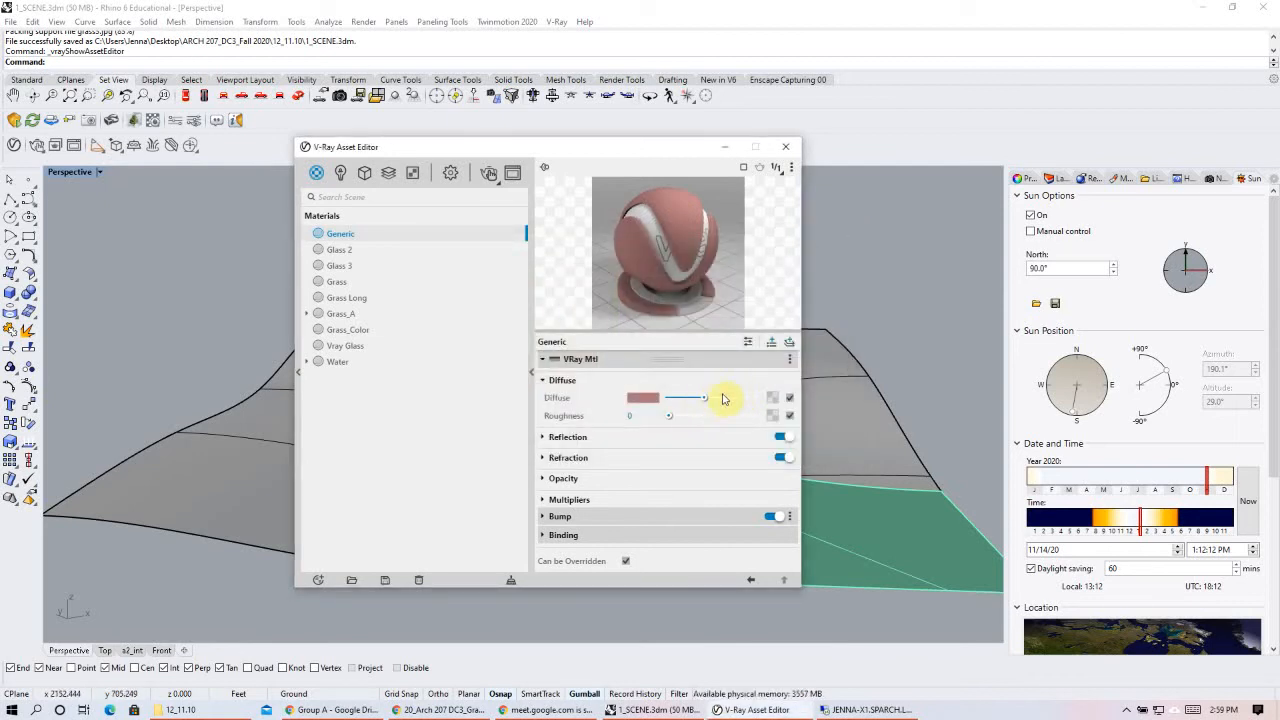
# - Darken the Generic material's red diffuse color and start assigning a Bitmap texture to its diffuse slot
pyautogui.moveTo(707, 399)
pyautogui.mouseDown()
pyautogui.moveTo(741, 399)
pyautogui.moveTo(686, 399)
pyautogui.mouseUp()
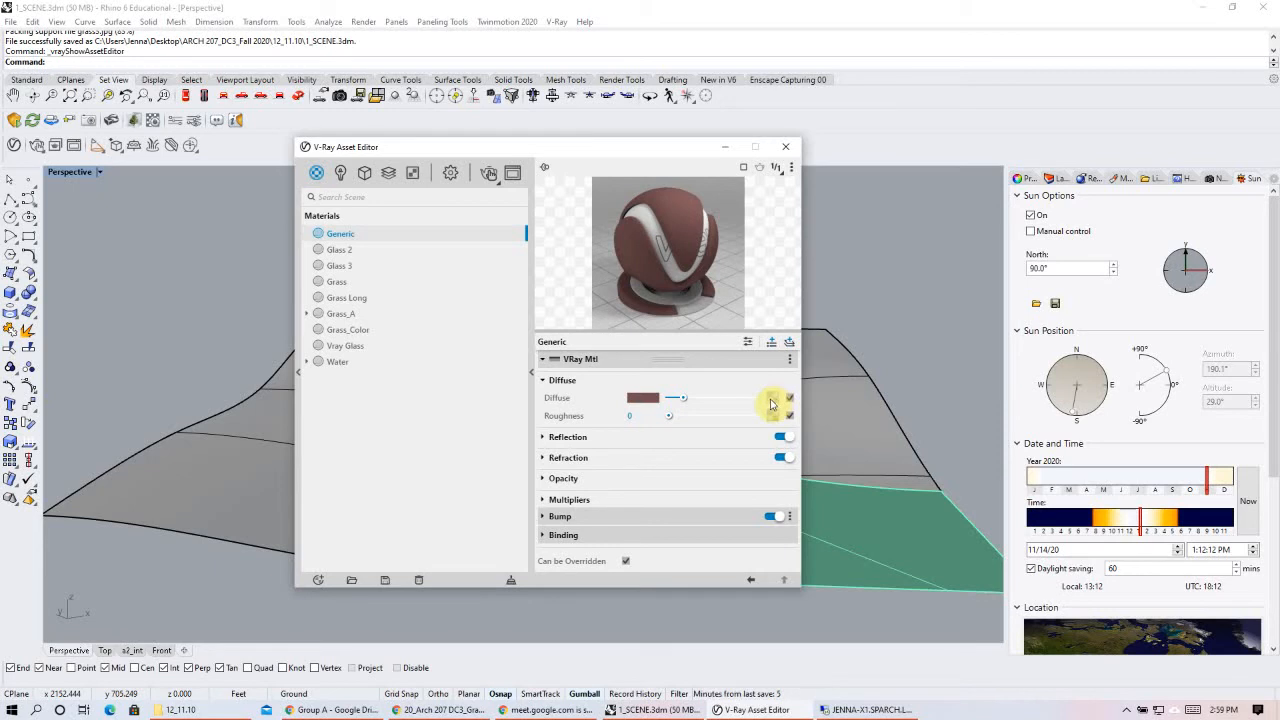
pyautogui.click(773, 401)
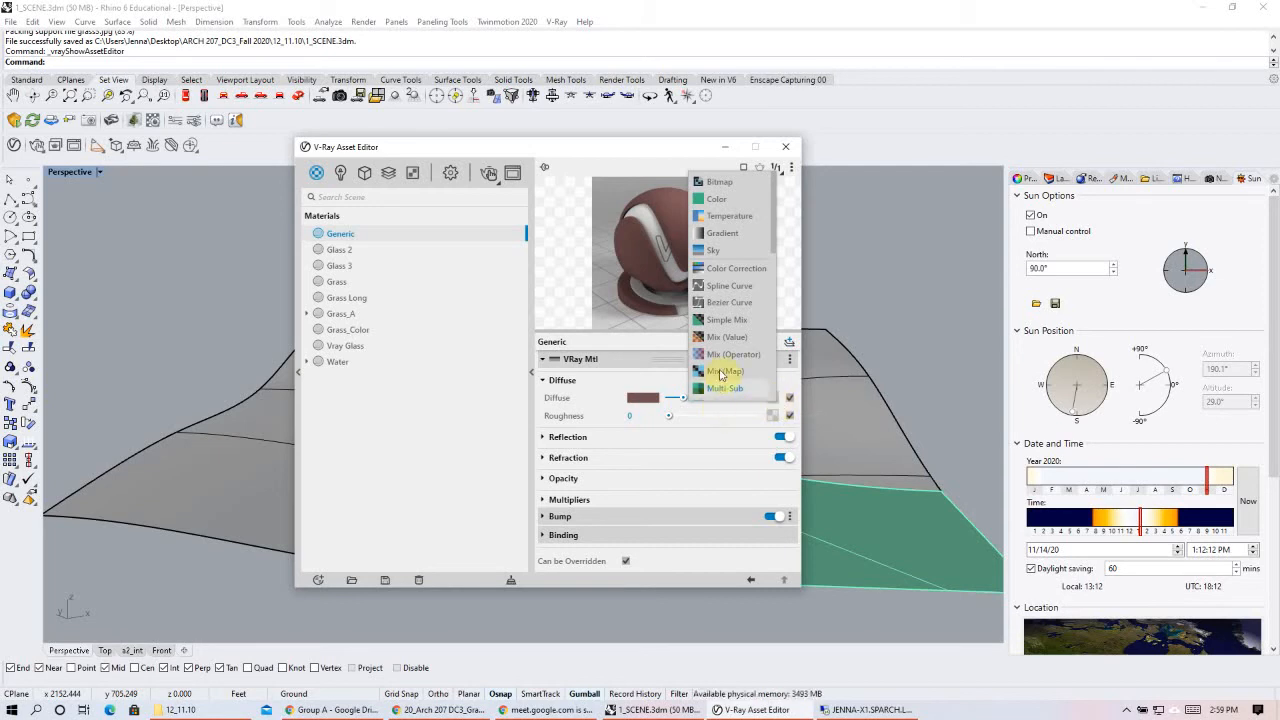
pyautogui.click(732, 190)
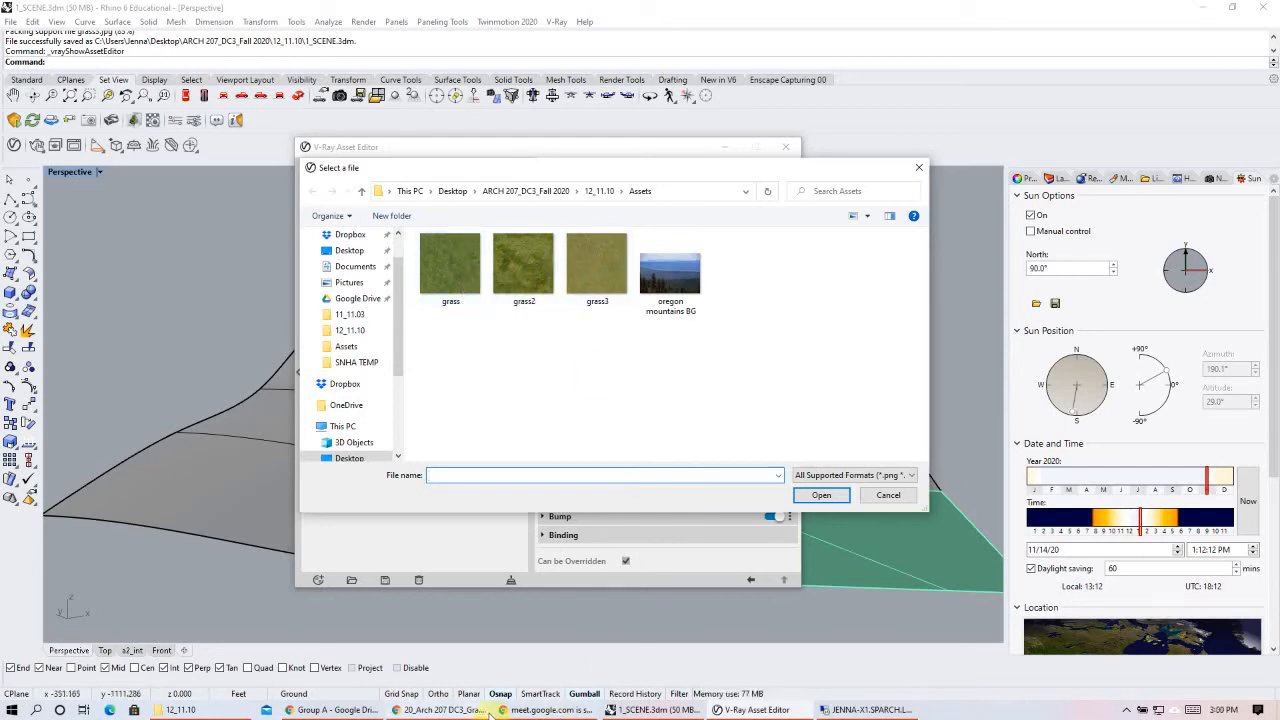
# - Switch to Chrome and examine the grass texture image results and their image size filter options
pyautogui.click(552, 711)
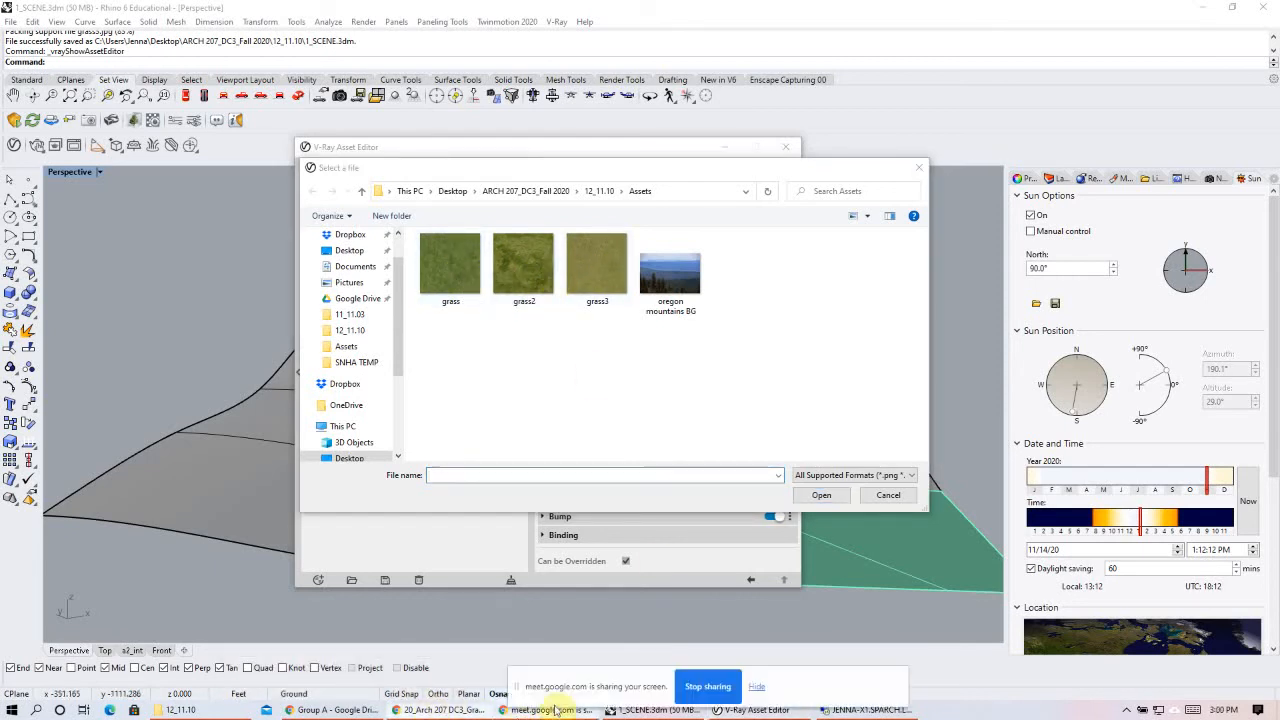
pyautogui.click(330, 710)
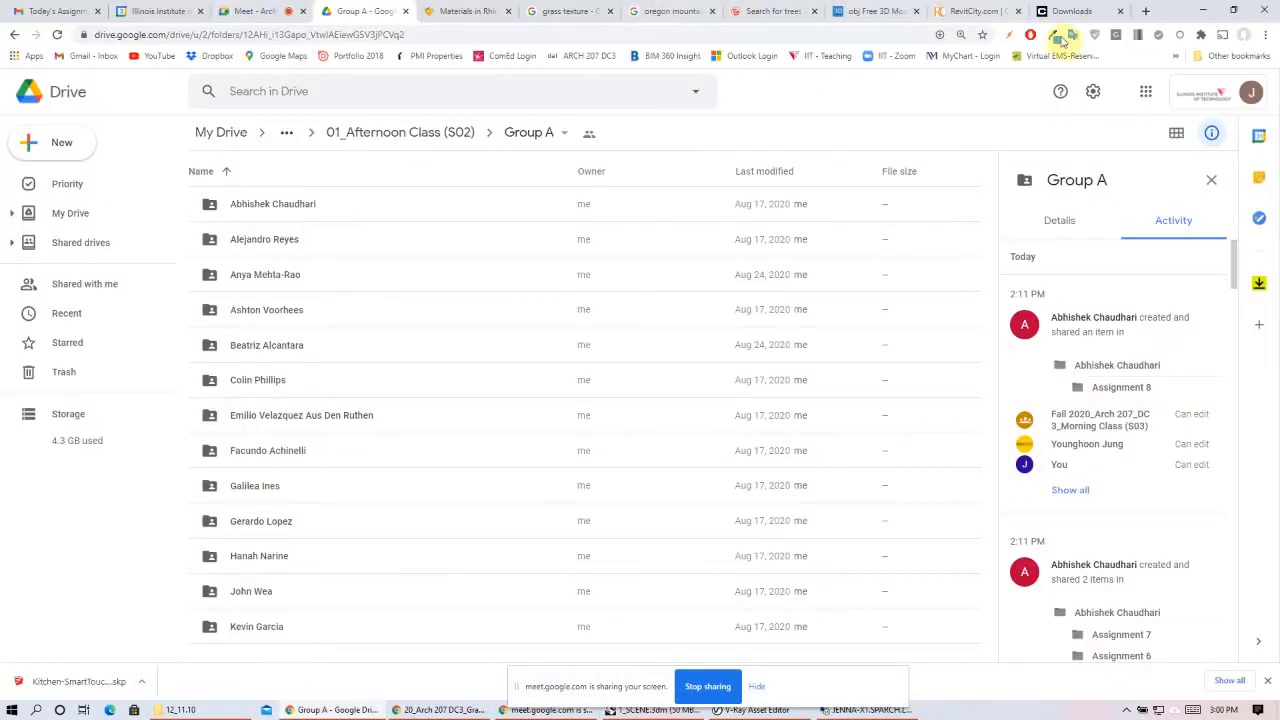
pyautogui.click(565, 11)
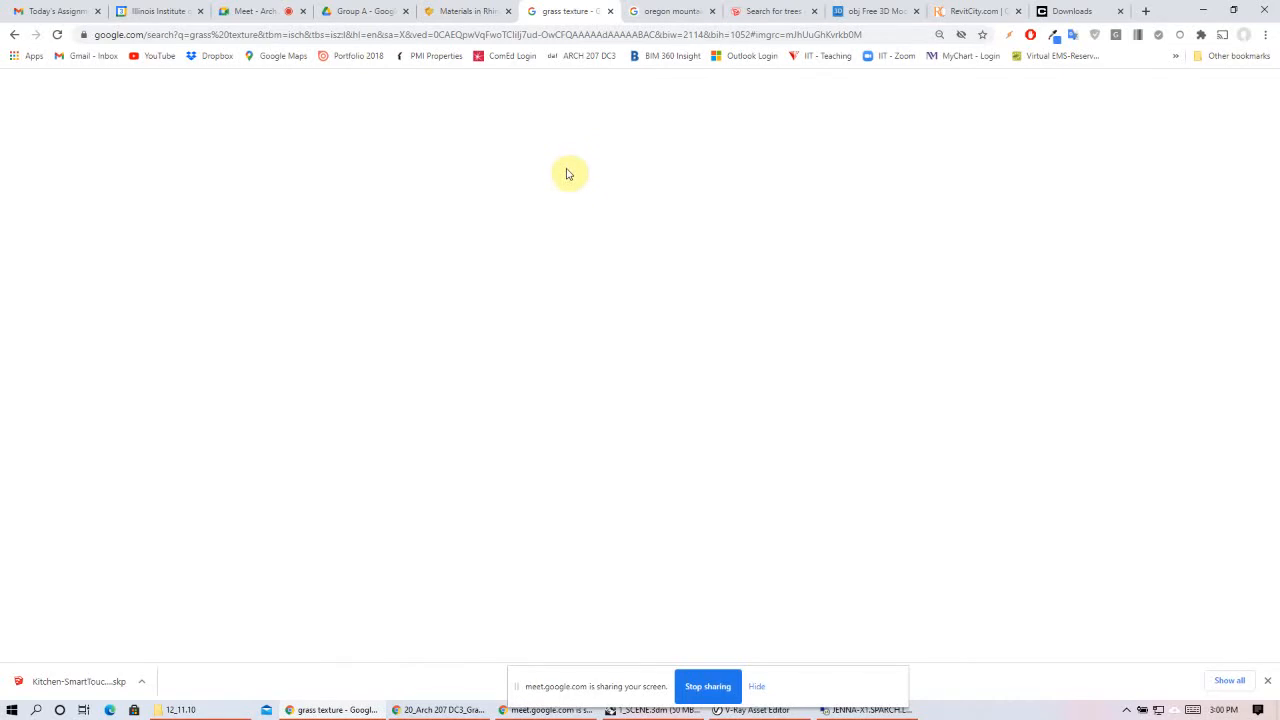
pyautogui.click(762, 687)
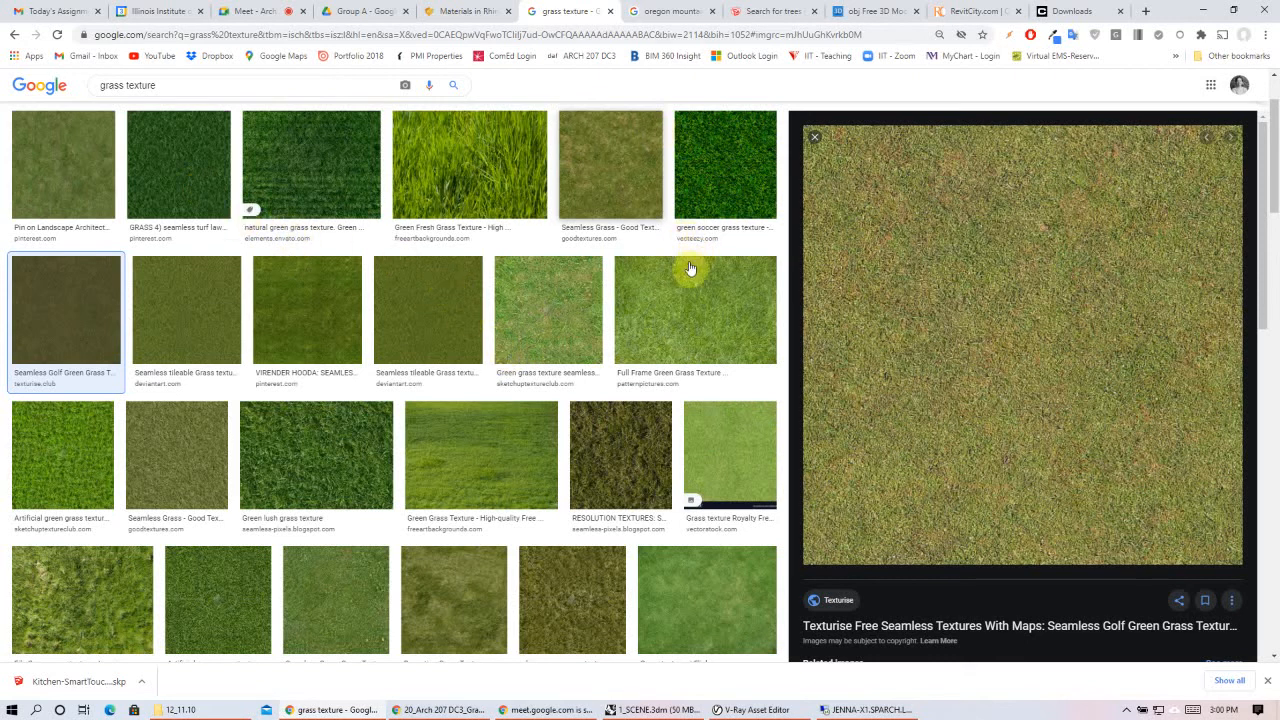
pyautogui.scroll(2, 700, 370)
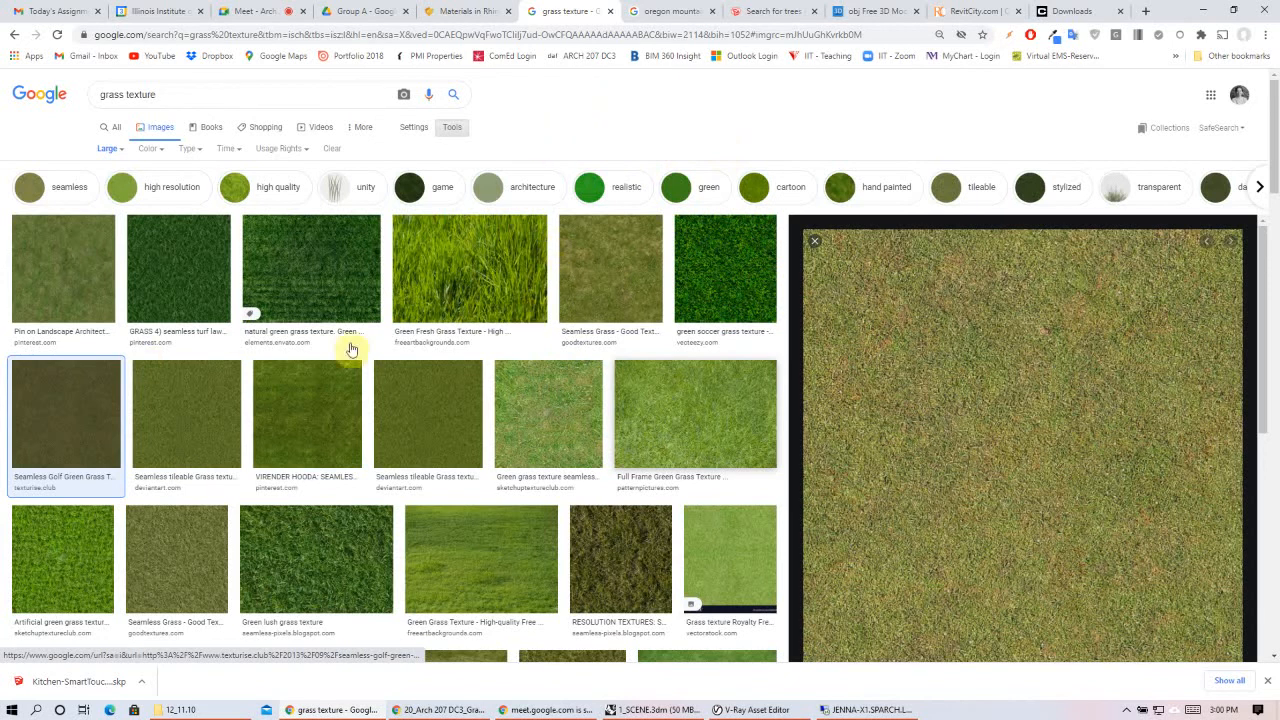
pyautogui.scroll(-1, 506, 369)
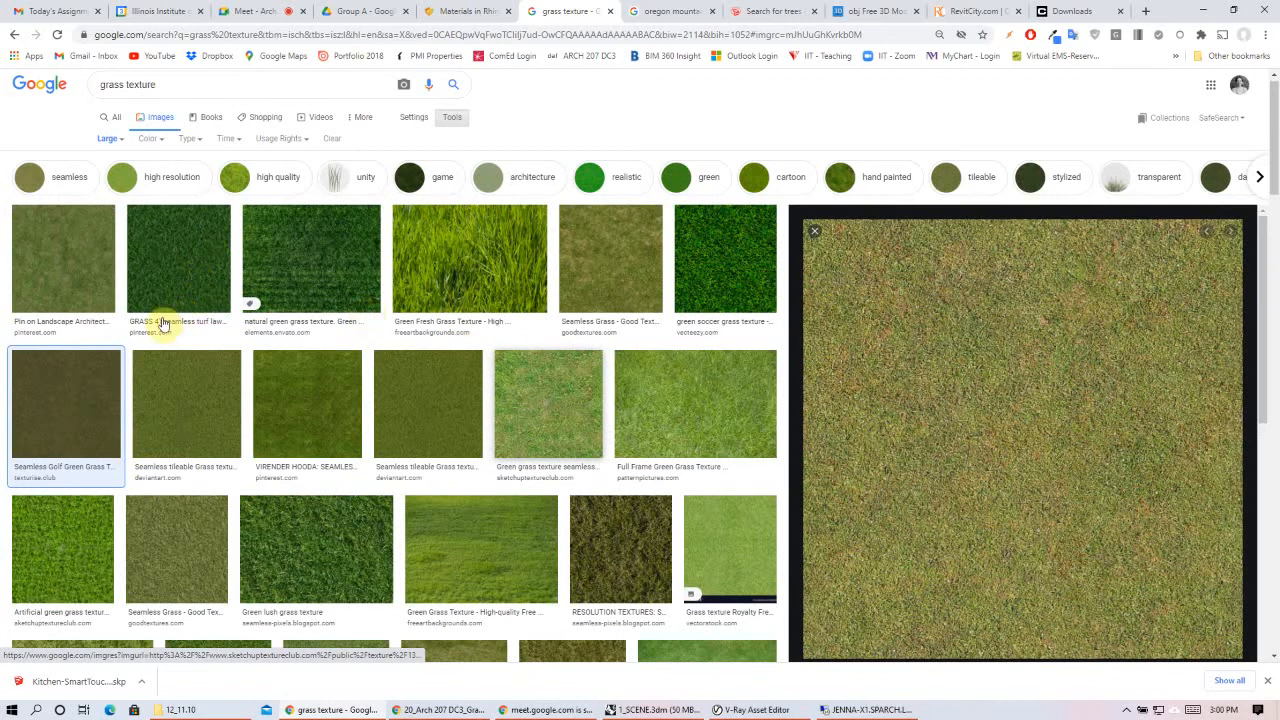
pyautogui.scroll(1, 469, 390)
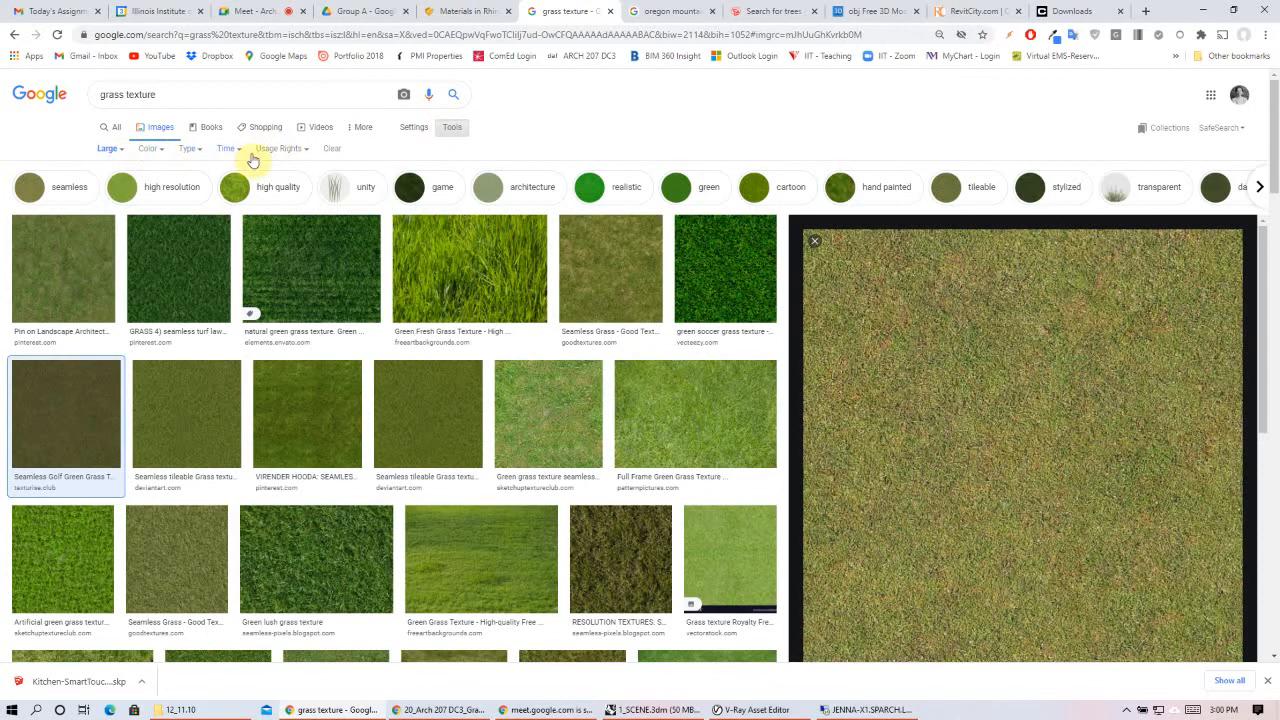
pyautogui.click(118, 154)
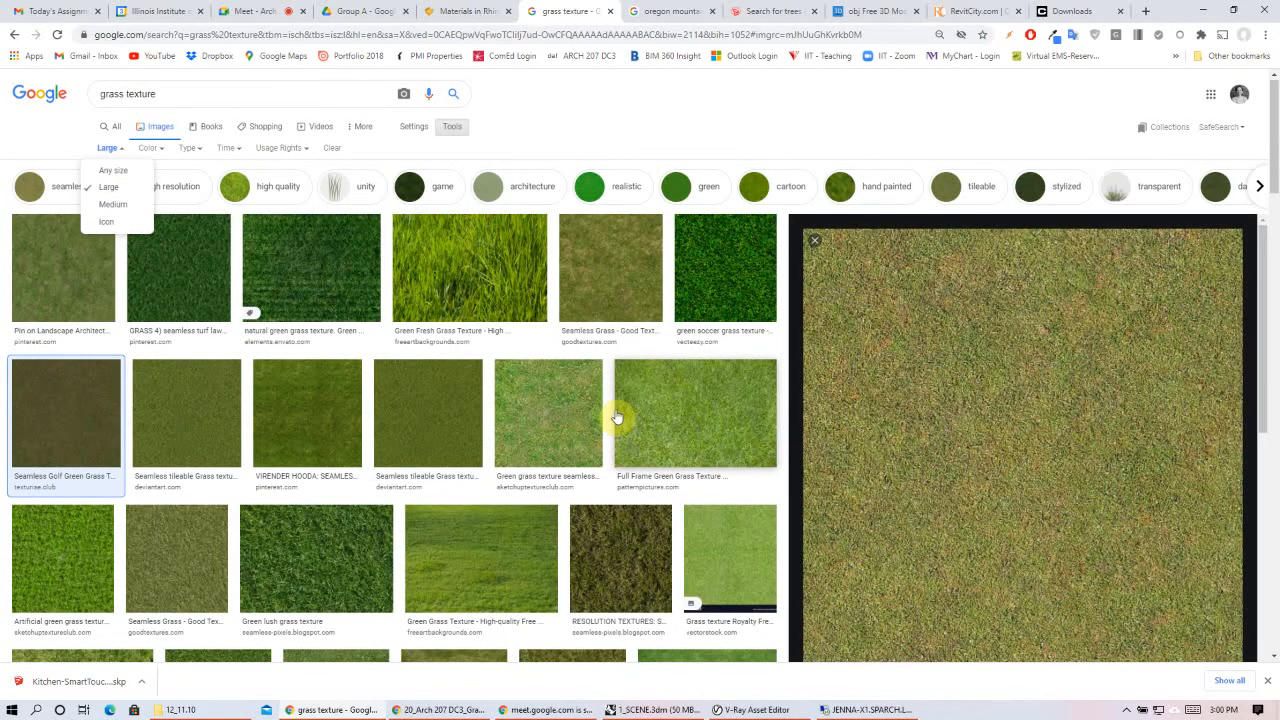
# - Browse further grass textures, preview the "Pin on Landscape Architecture" image and show its options for saving
pyautogui.scroll(-3, 617, 418)
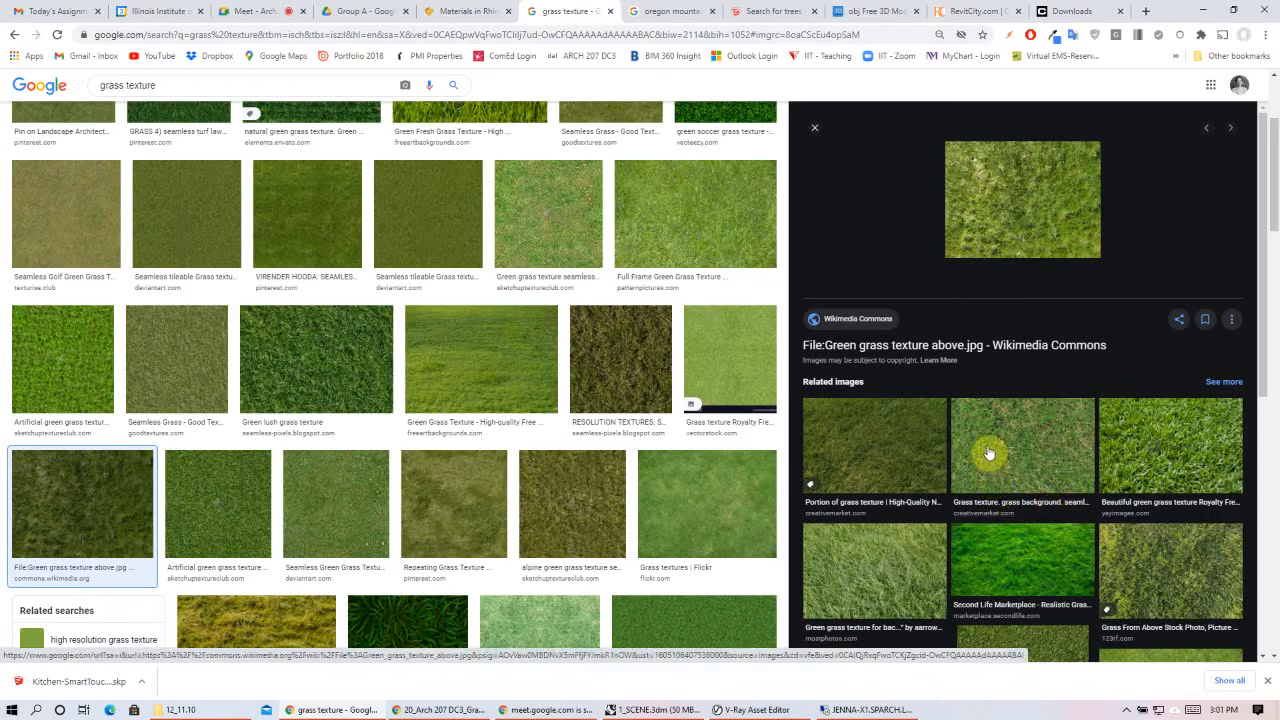
pyautogui.scroll(1, 528, 452)
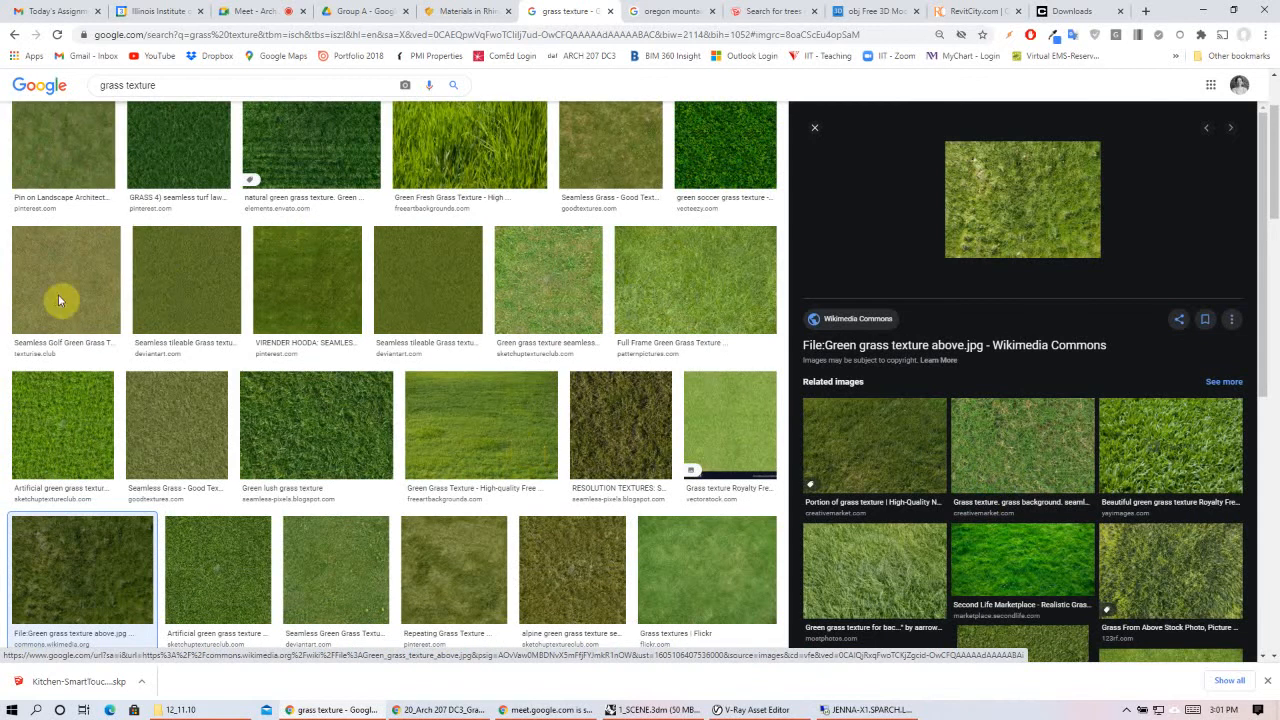
pyautogui.click(60, 203)
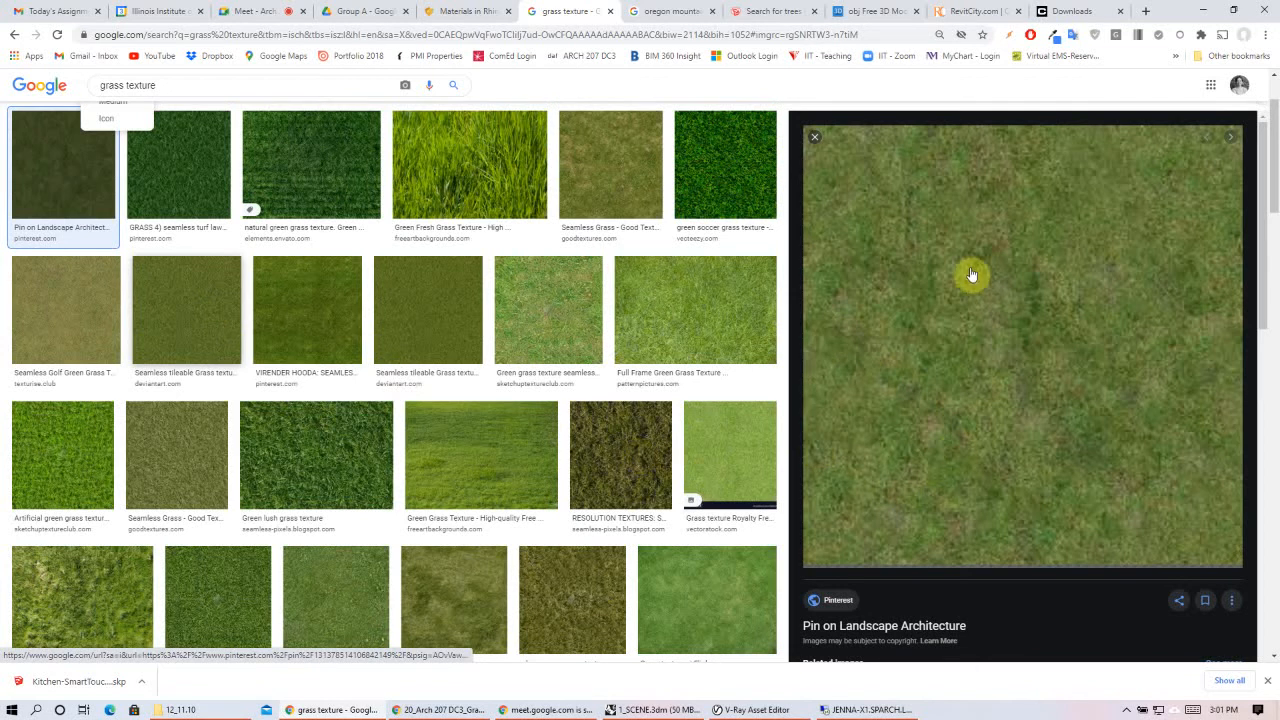
pyautogui.scroll(-1, 993, 316)
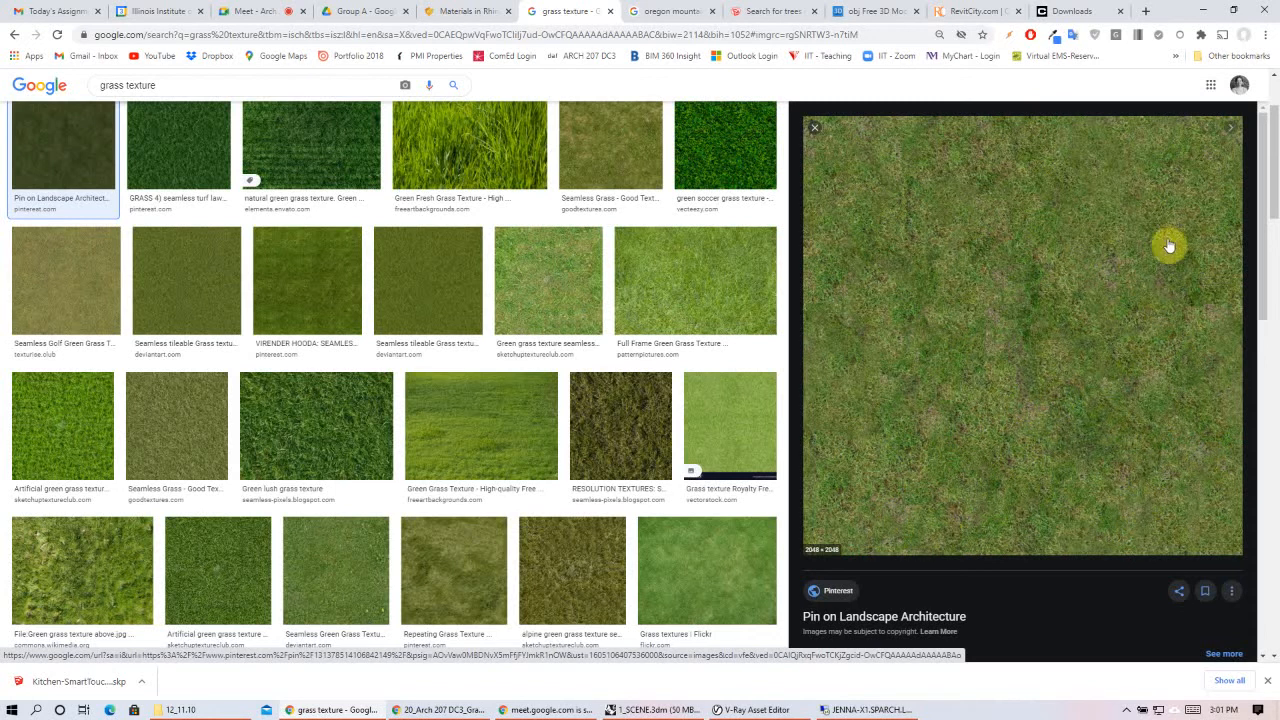
pyautogui.rightClick(924, 297)
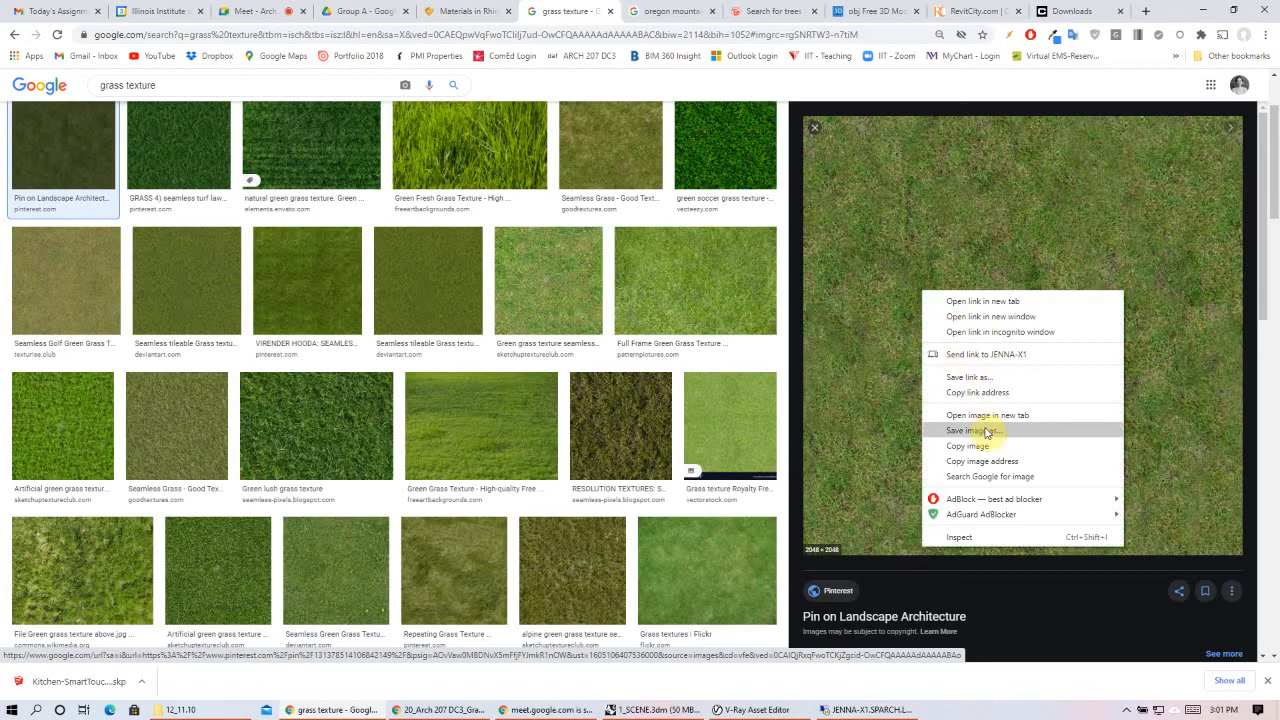
# - Switch to File Explorer and review the contents of the 12_11.10 project folder and its Assets subfolder
pyautogui.click(205, 709)
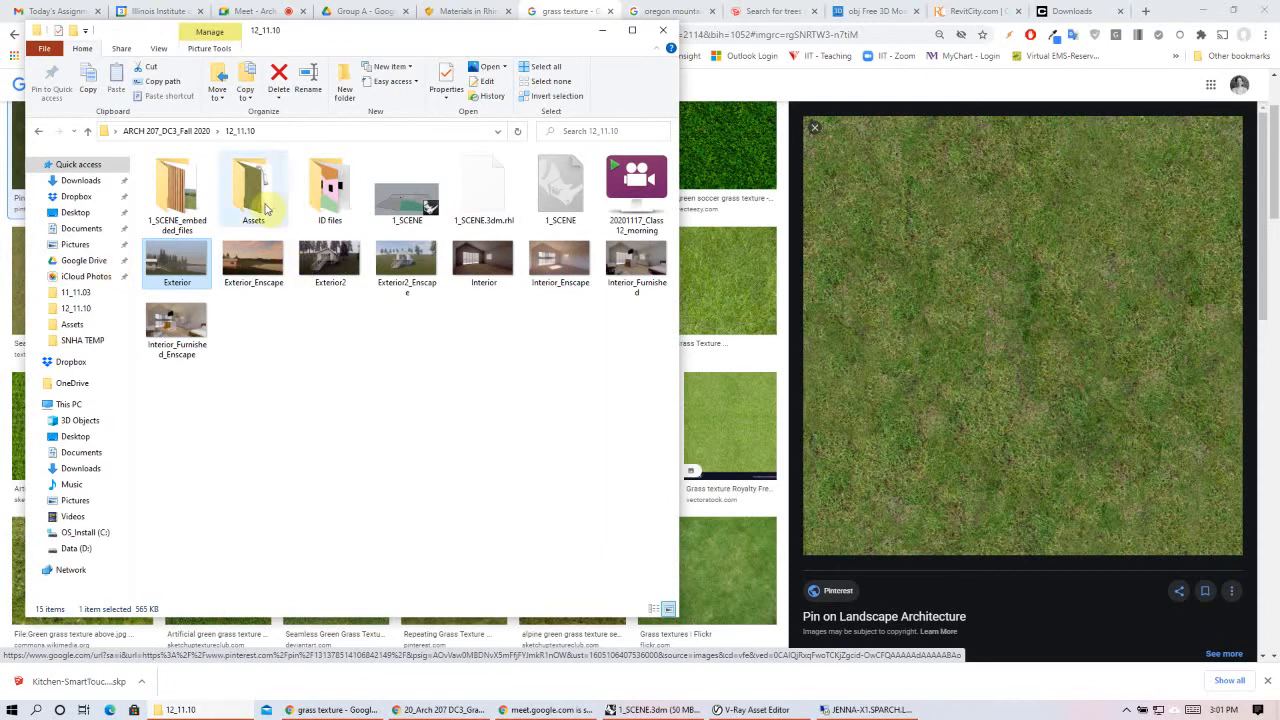
pyautogui.doubleClick(266, 208)
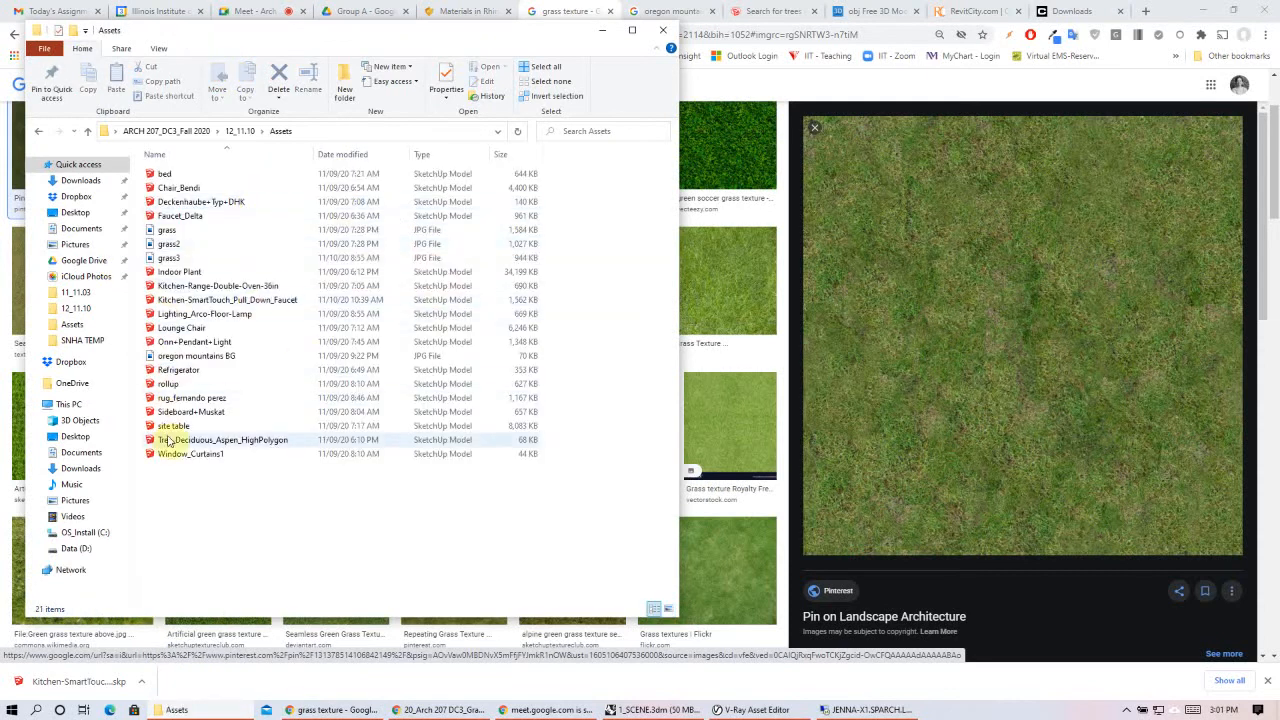
pyautogui.click(241, 131)
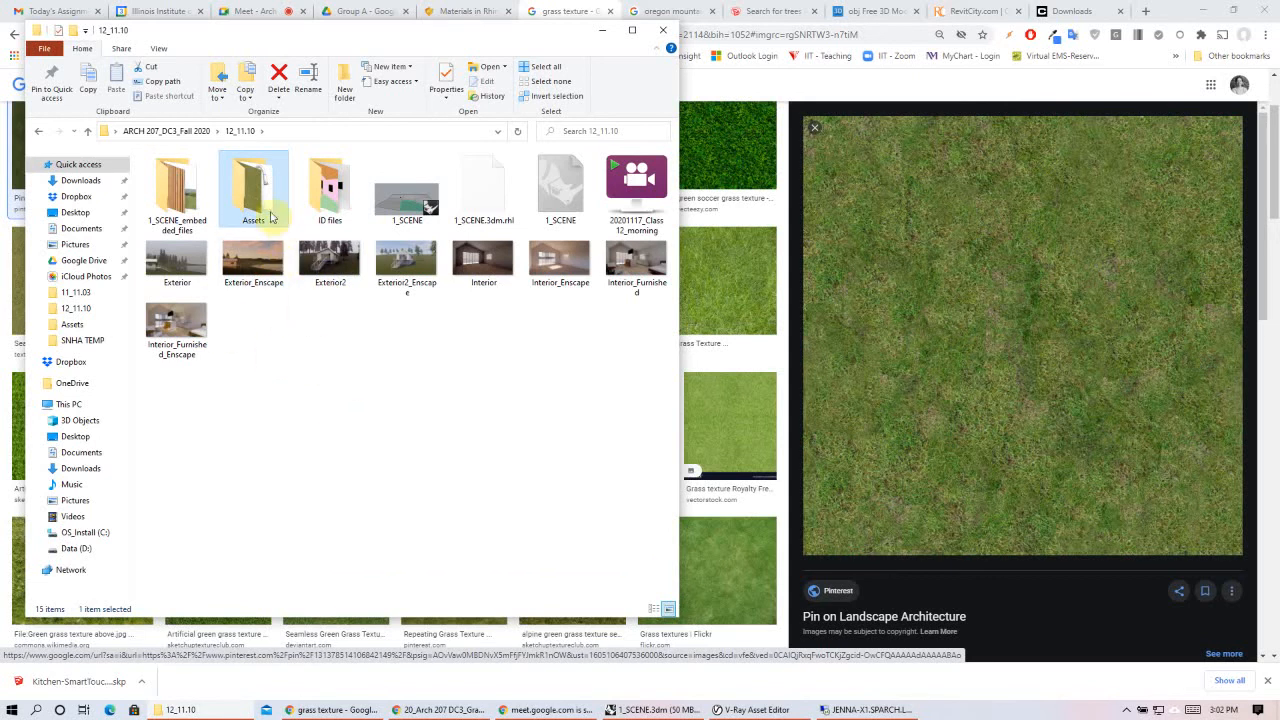
pyautogui.doubleClick(240, 213)
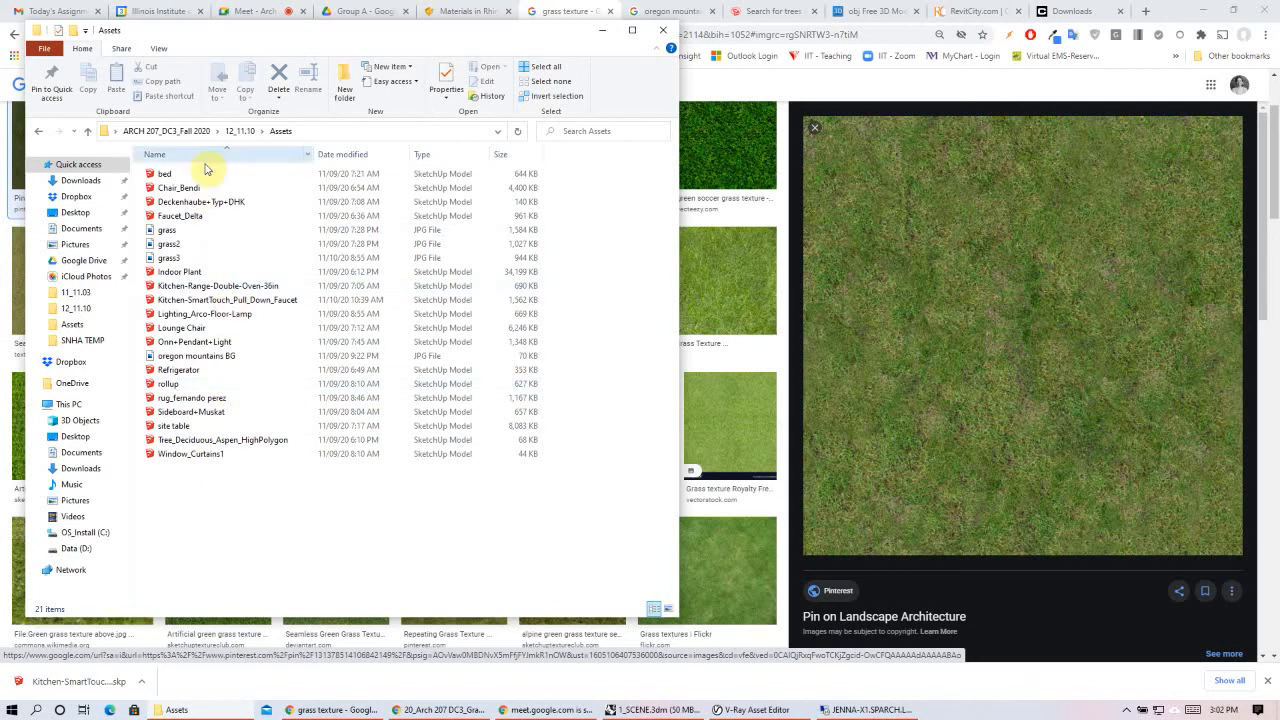
pyautogui.click(250, 137)
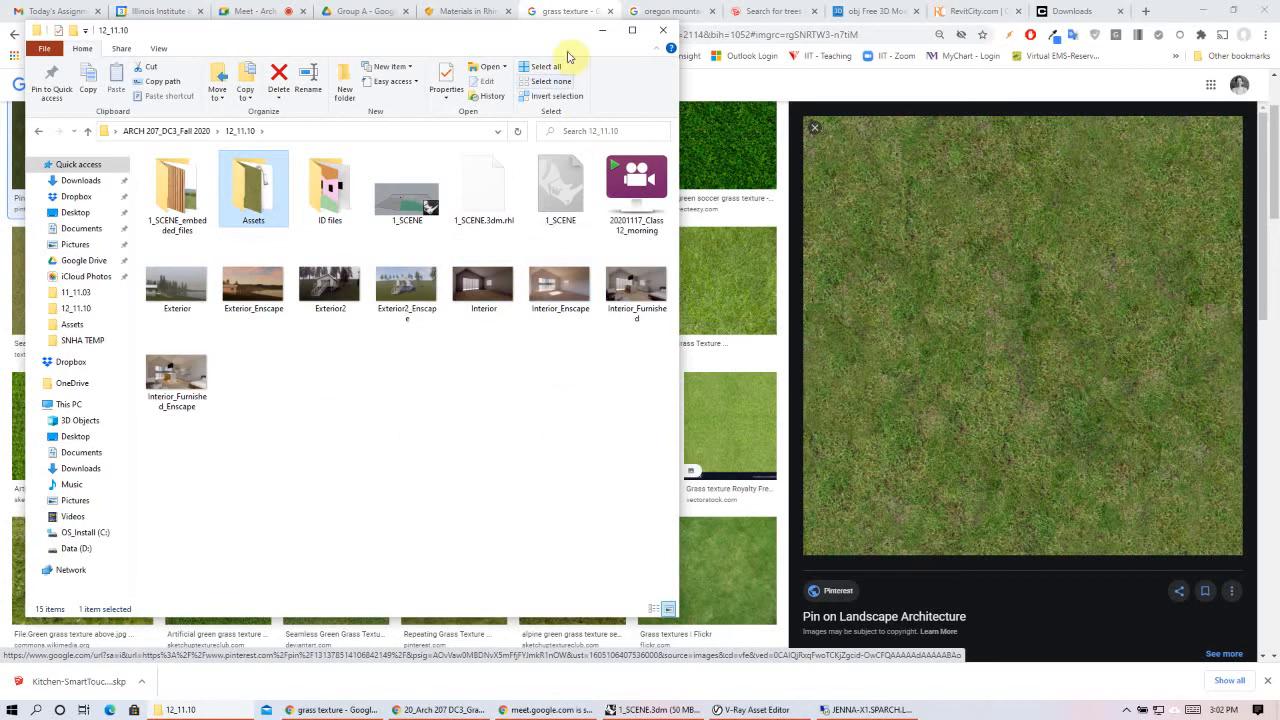
pyautogui.click(602, 31)
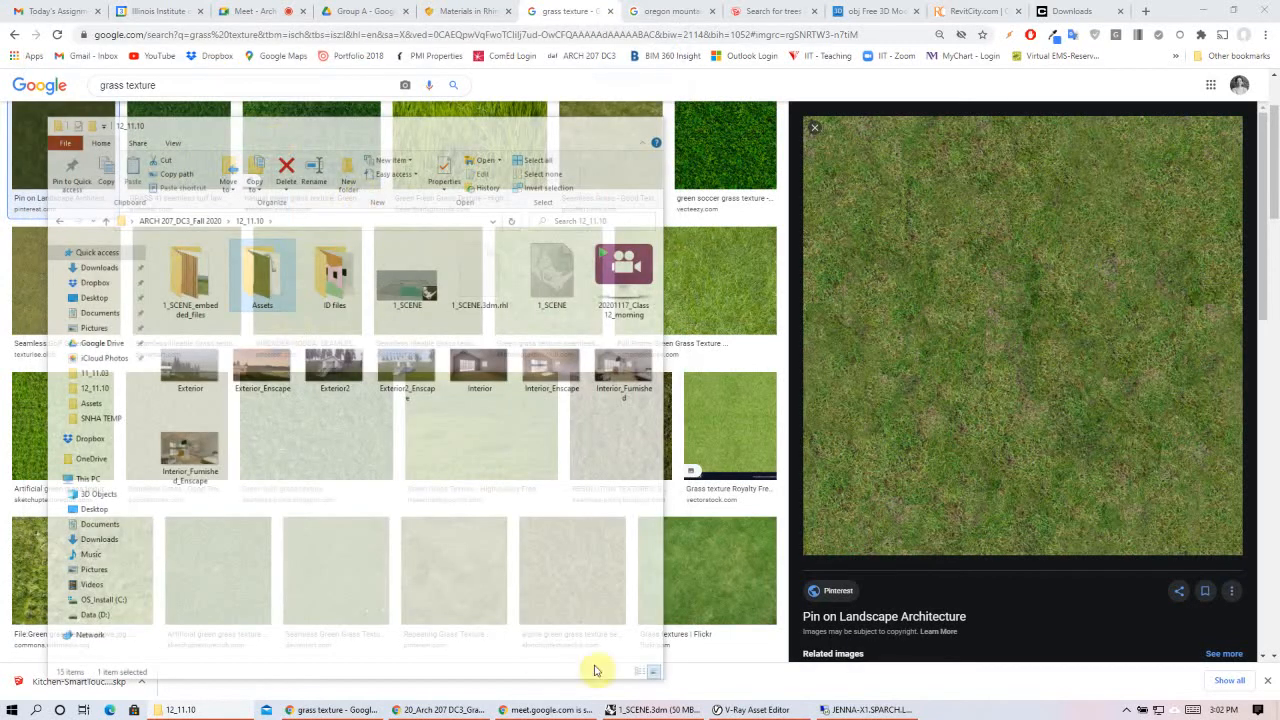
# - Return to Rhino, check the supported image formats, and load grass3 from the Assets folder as the diffuse bitmap
pyautogui.click(635, 711)
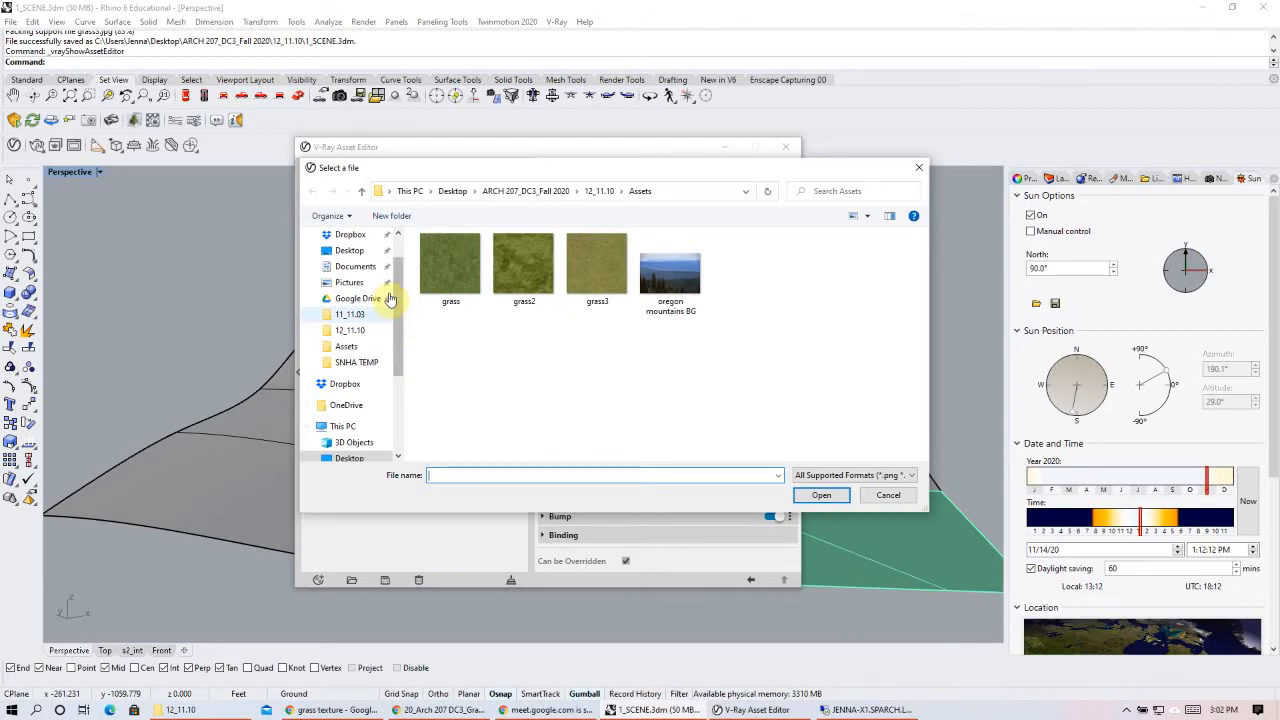
pyautogui.click(855, 474)
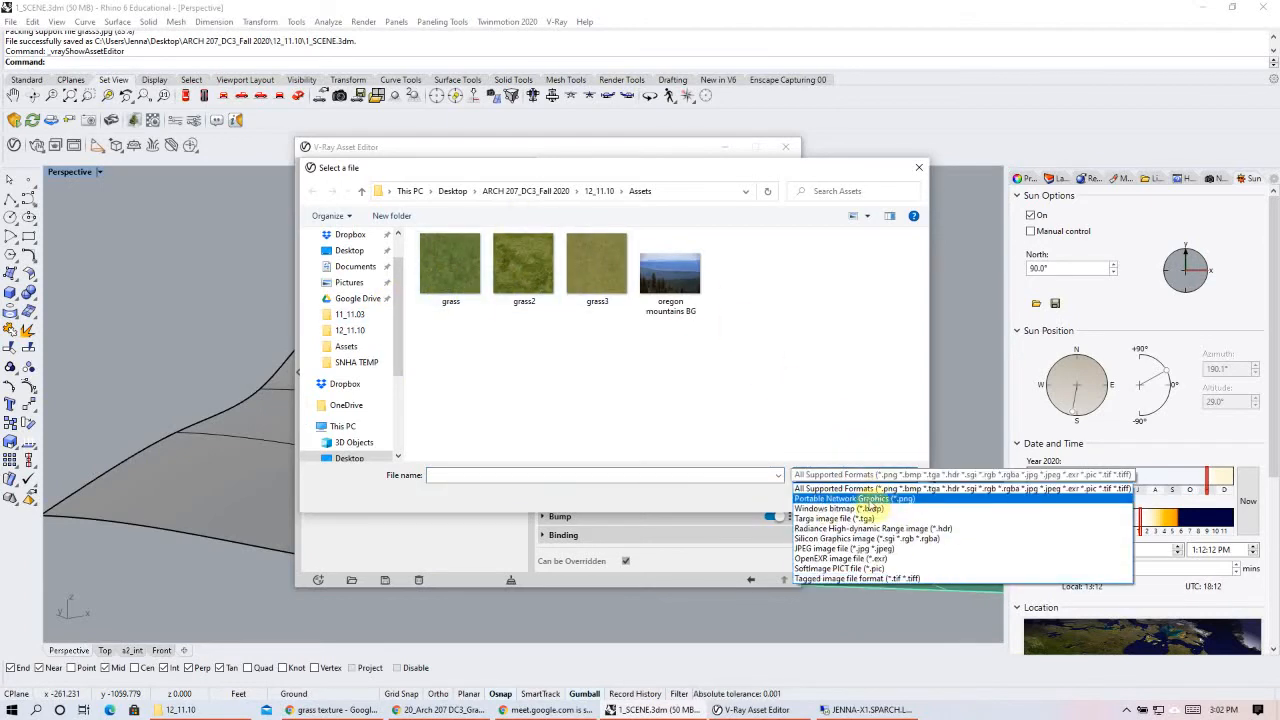
pyautogui.click(606, 386)
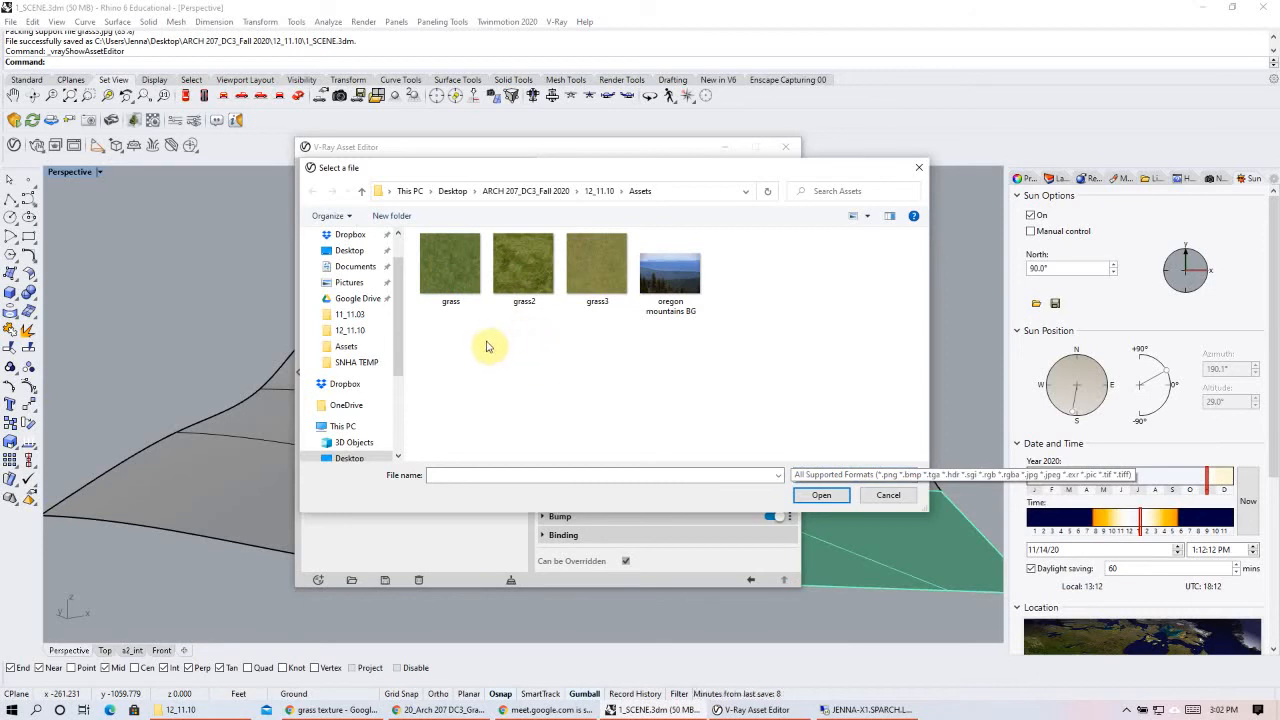
pyautogui.click(588, 262)
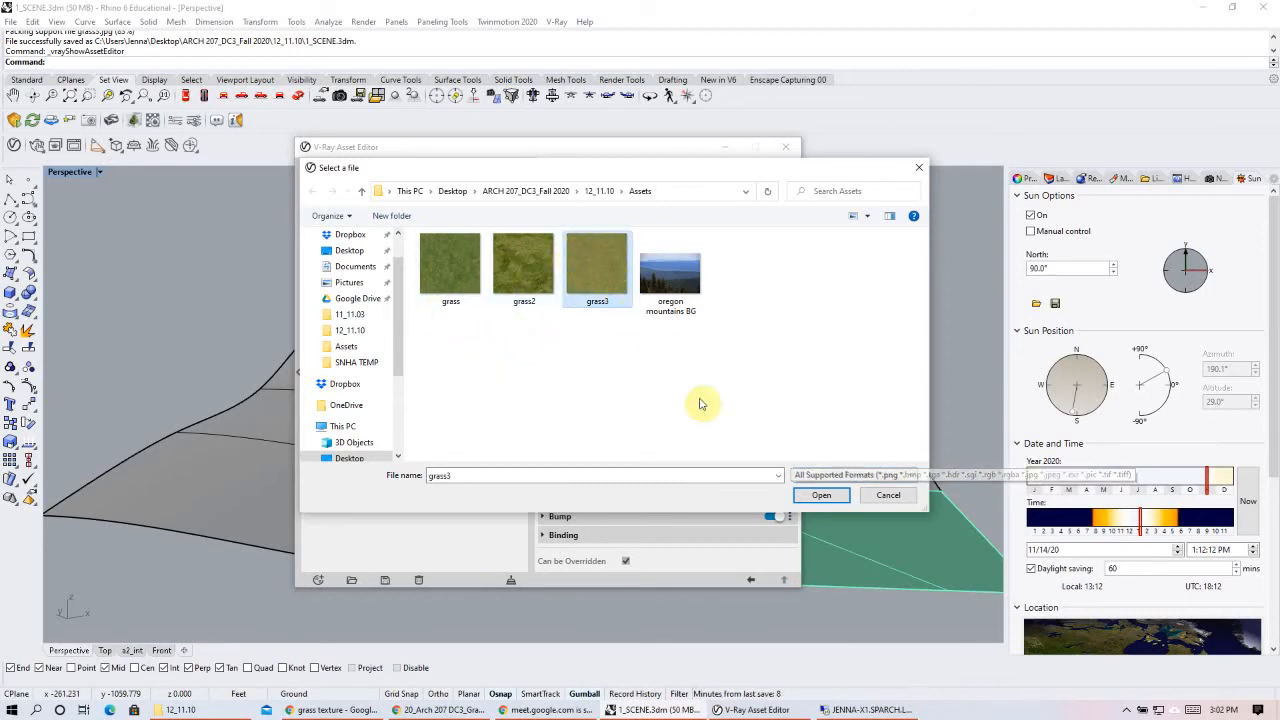
pyautogui.click(820, 496)
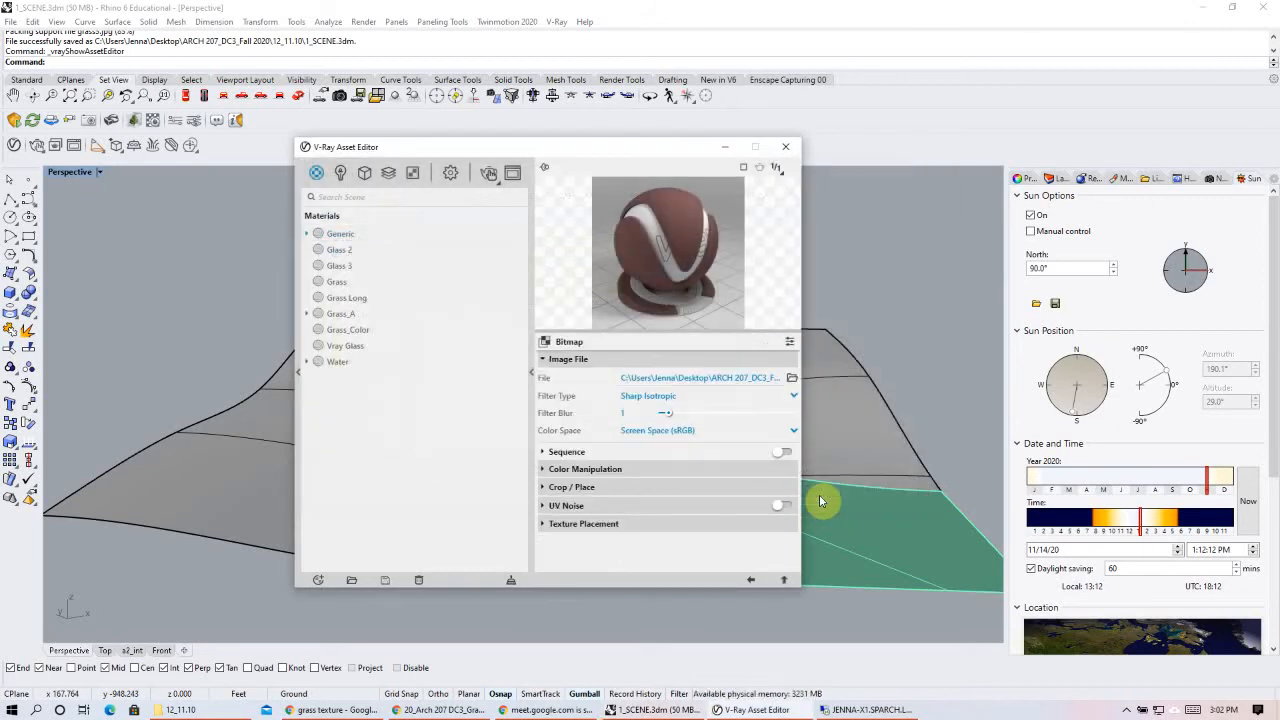
# - Expand the Generic material to show its bitmap, and lighten the red base color beneath the diffuse texture
pyautogui.click(308, 235)
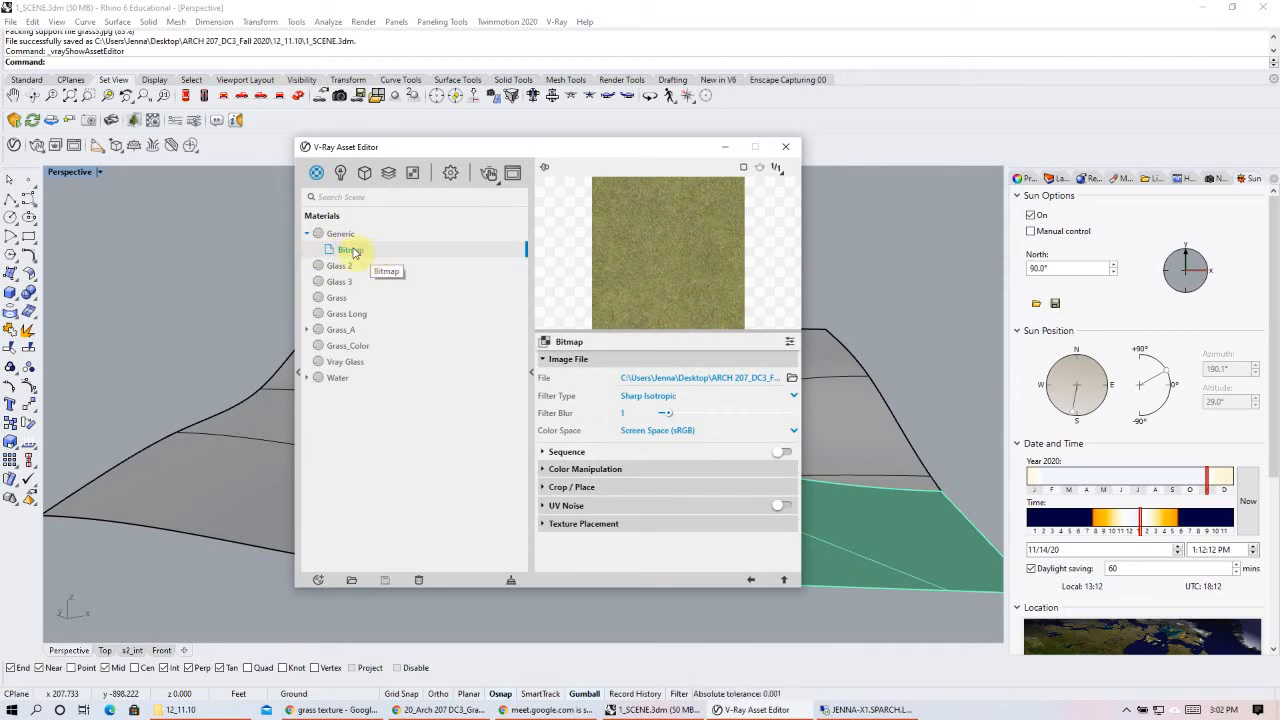
pyautogui.click(343, 236)
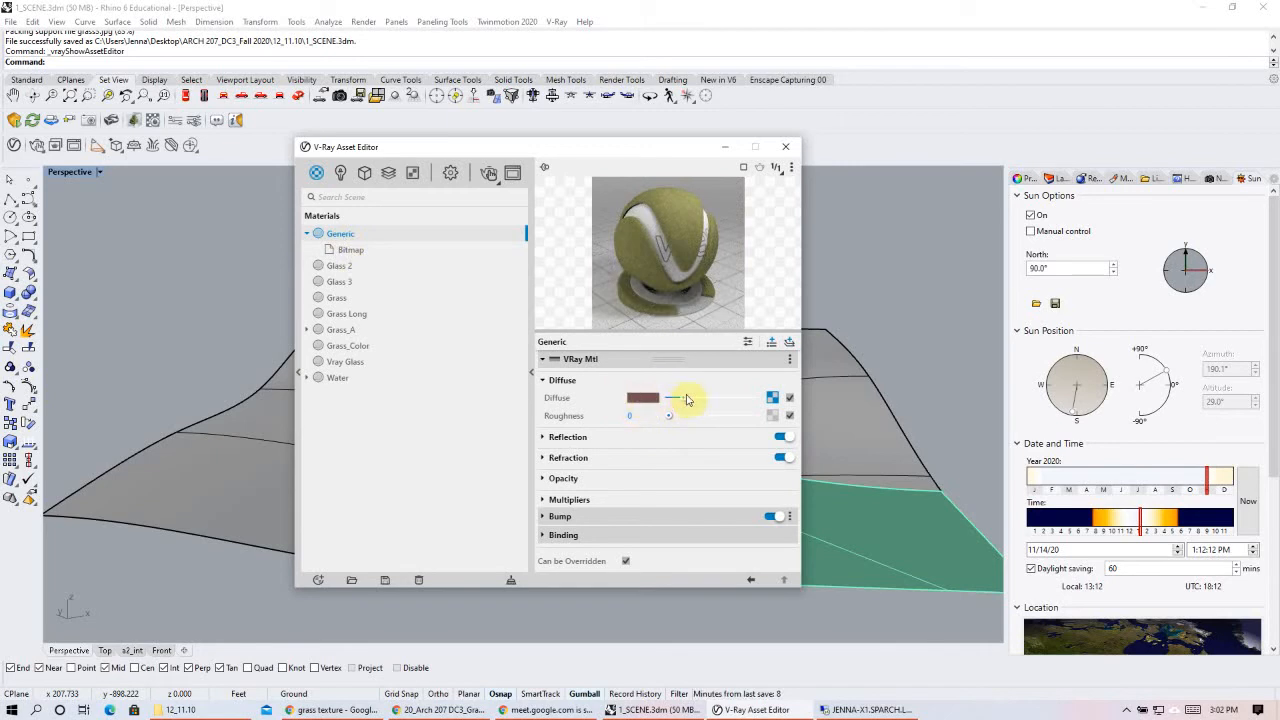
pyautogui.moveTo(691, 401); pyautogui.dragTo(740, 402)
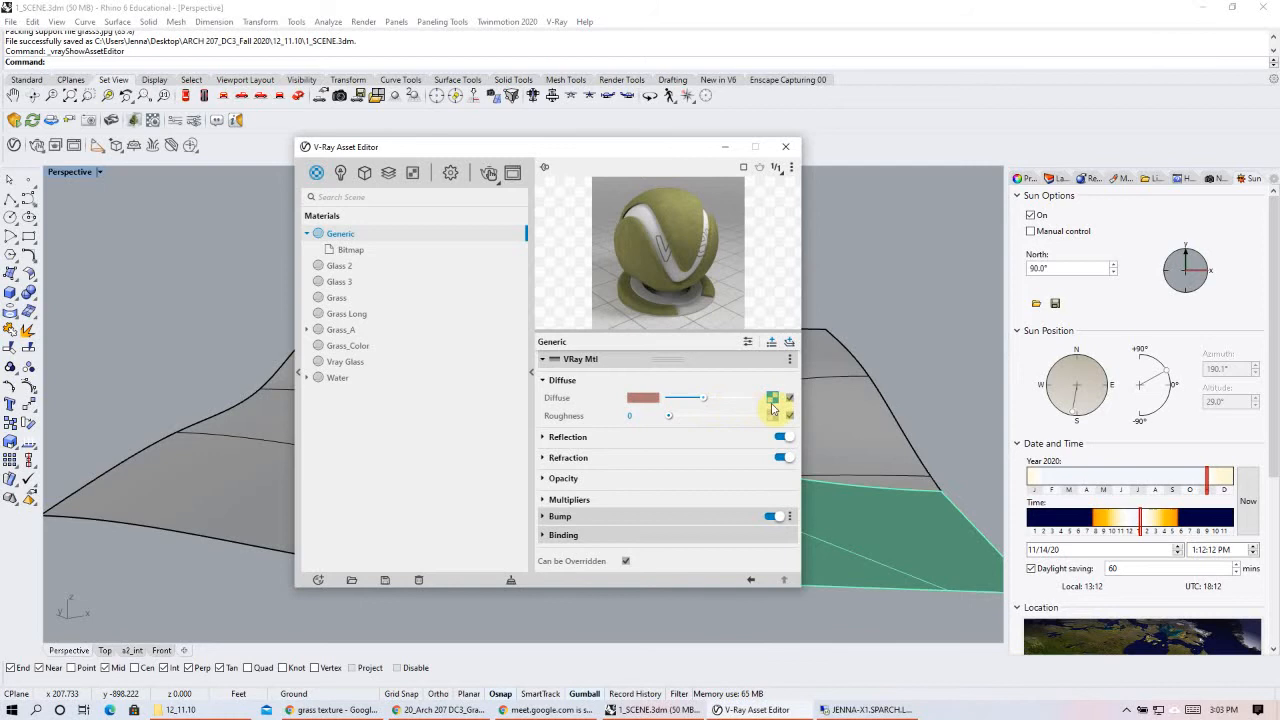
# - Open the diffuse bitmap's Color Manipulation settings and slightly reduce its Color Gain to darken the grass texture
pyautogui.click(776, 400)
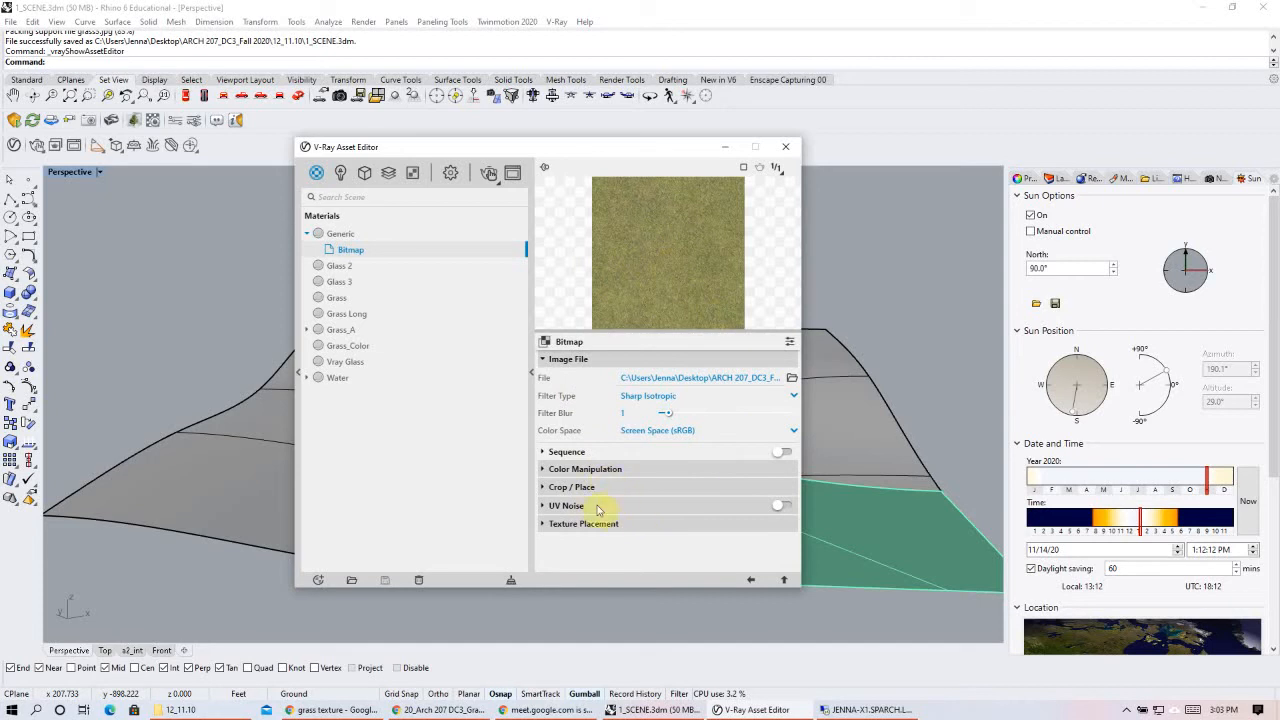
pyautogui.click(556, 470)
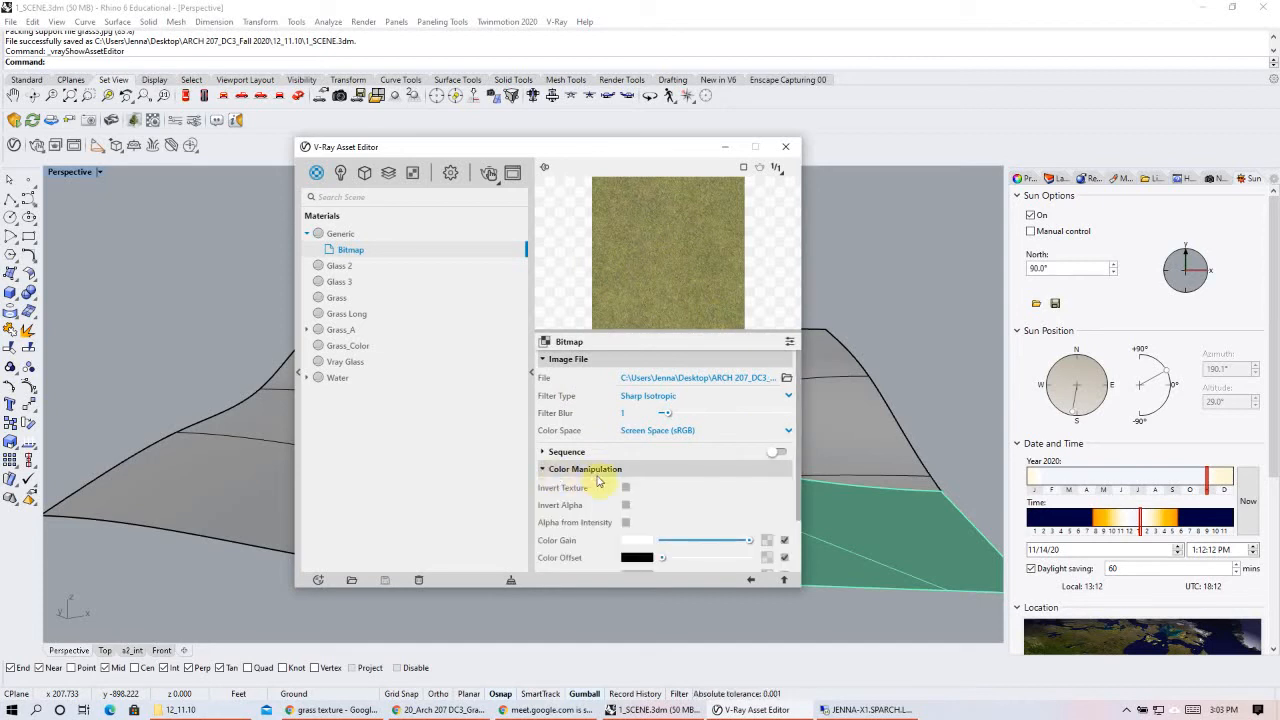
pyautogui.scroll(-1, 600, 485)
pyautogui.moveTo(745, 478); pyautogui.dragTo(729, 478)
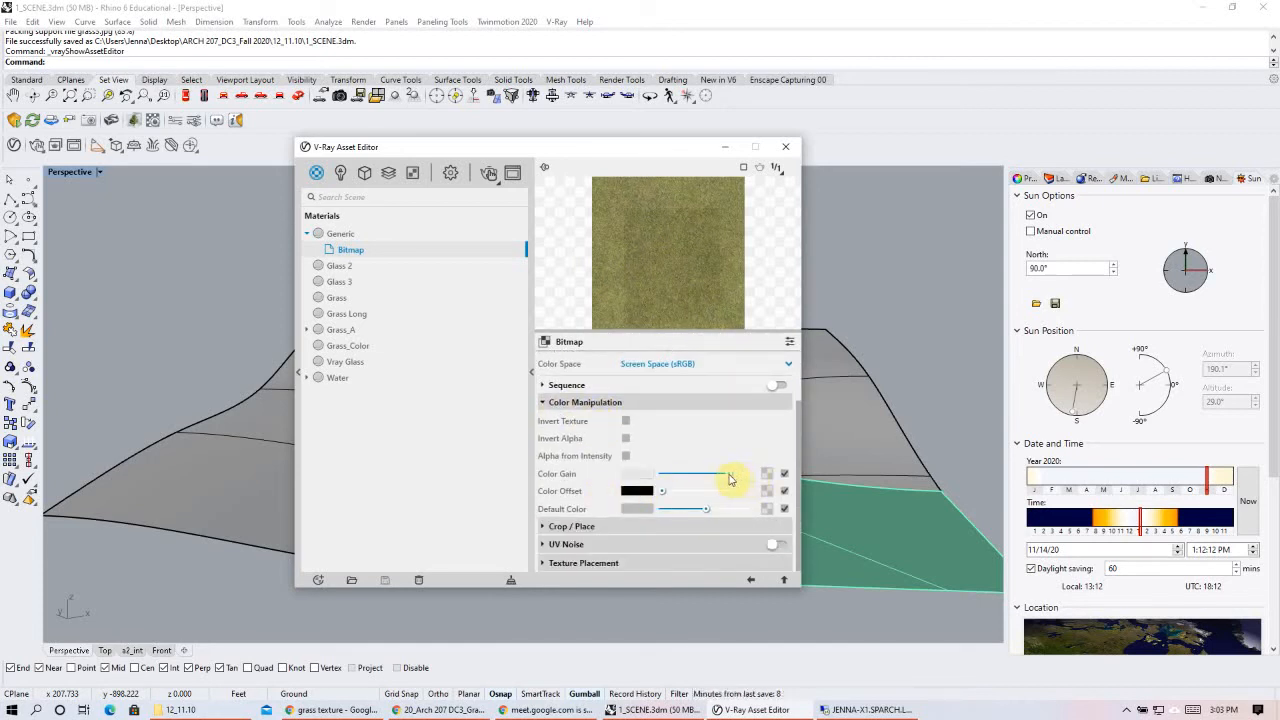
# - Expand the grass bitmap's Texture Placement settings and review the repeat, offset, rotation, tiling and mirroring options
pyautogui.click(545, 403)
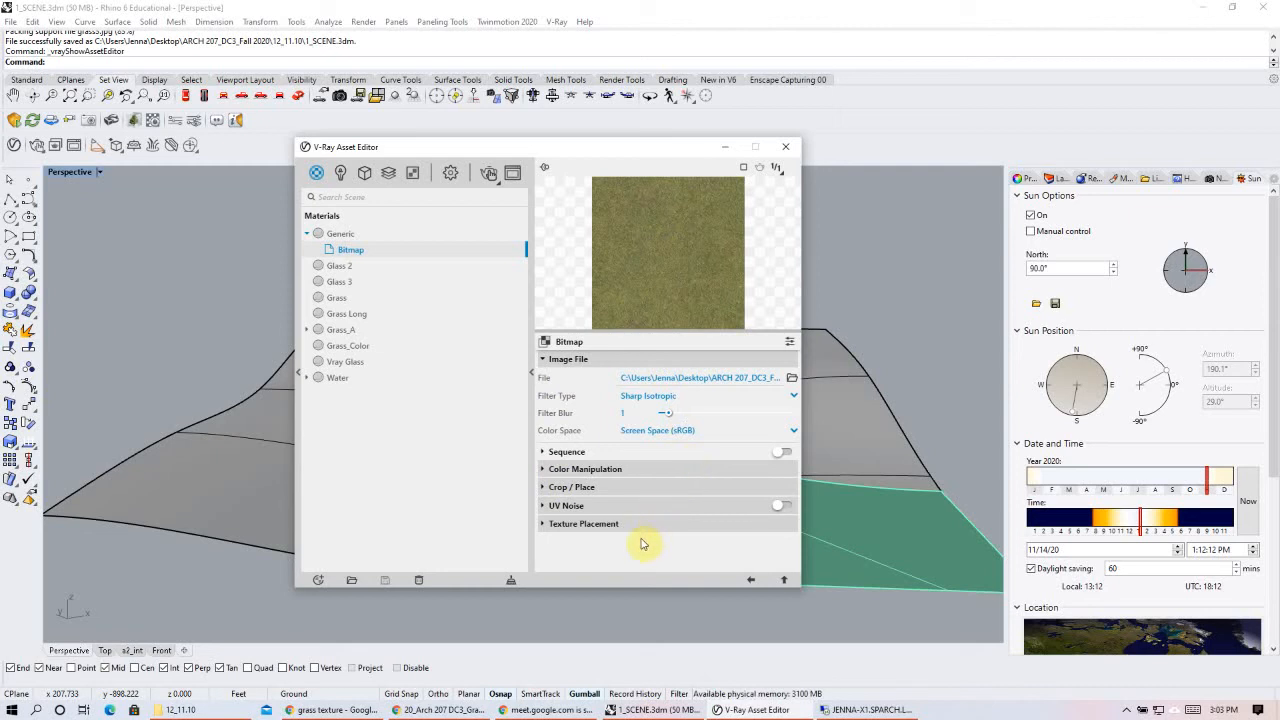
pyautogui.click(598, 526)
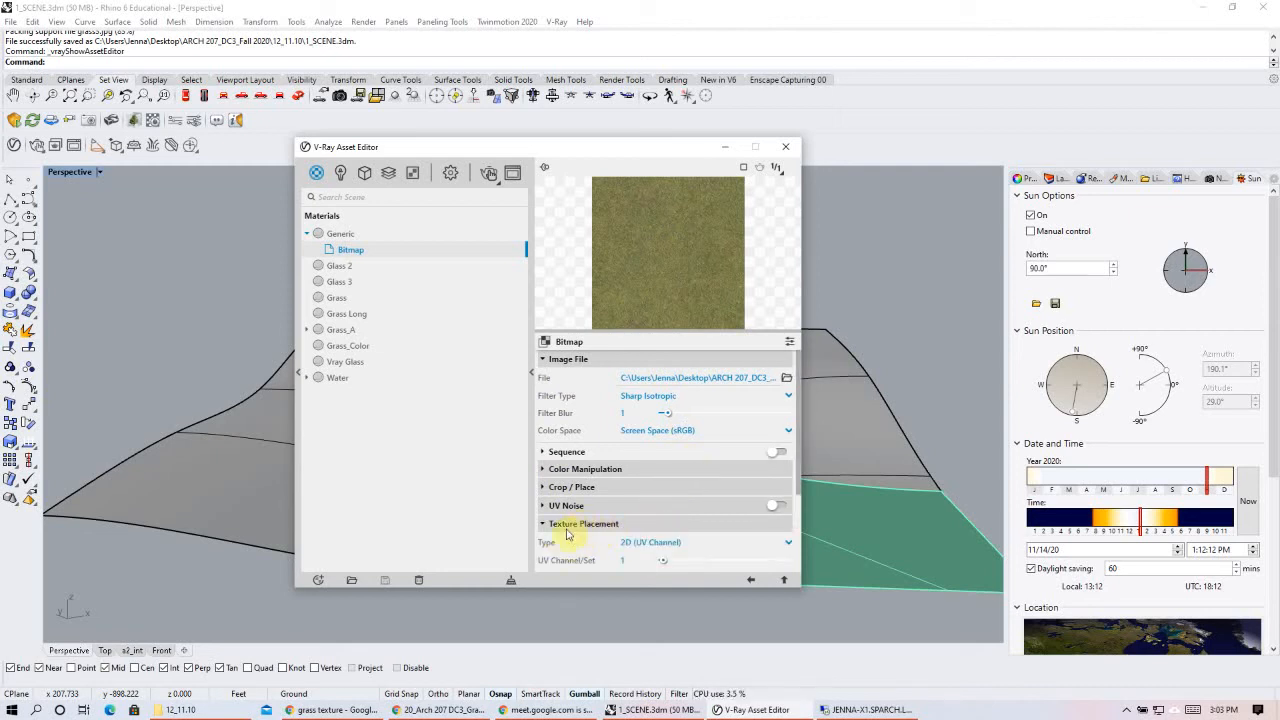
pyautogui.scroll(-3, 597, 525)
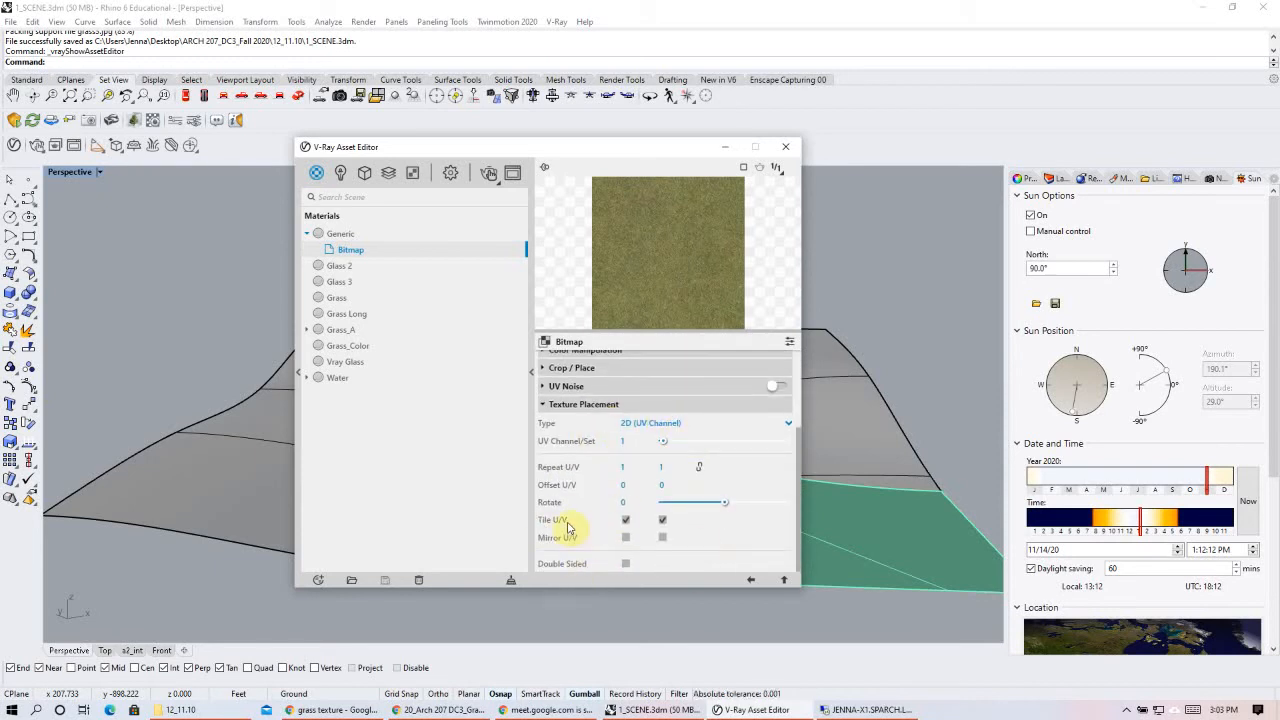
# - Rename the Generic material that holds the grass bitmap as Grass_B
pyautogui.click(339, 236)
pyautogui.rightClick(340, 237)
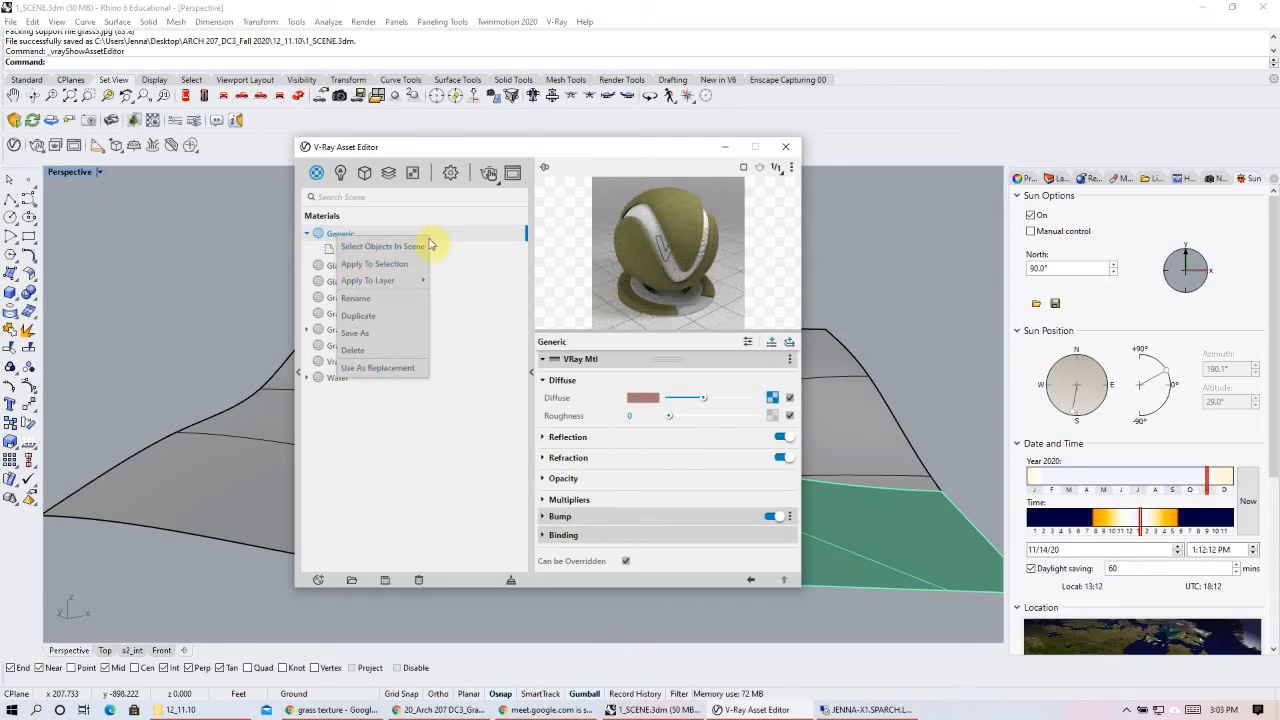
pyautogui.click(379, 303)
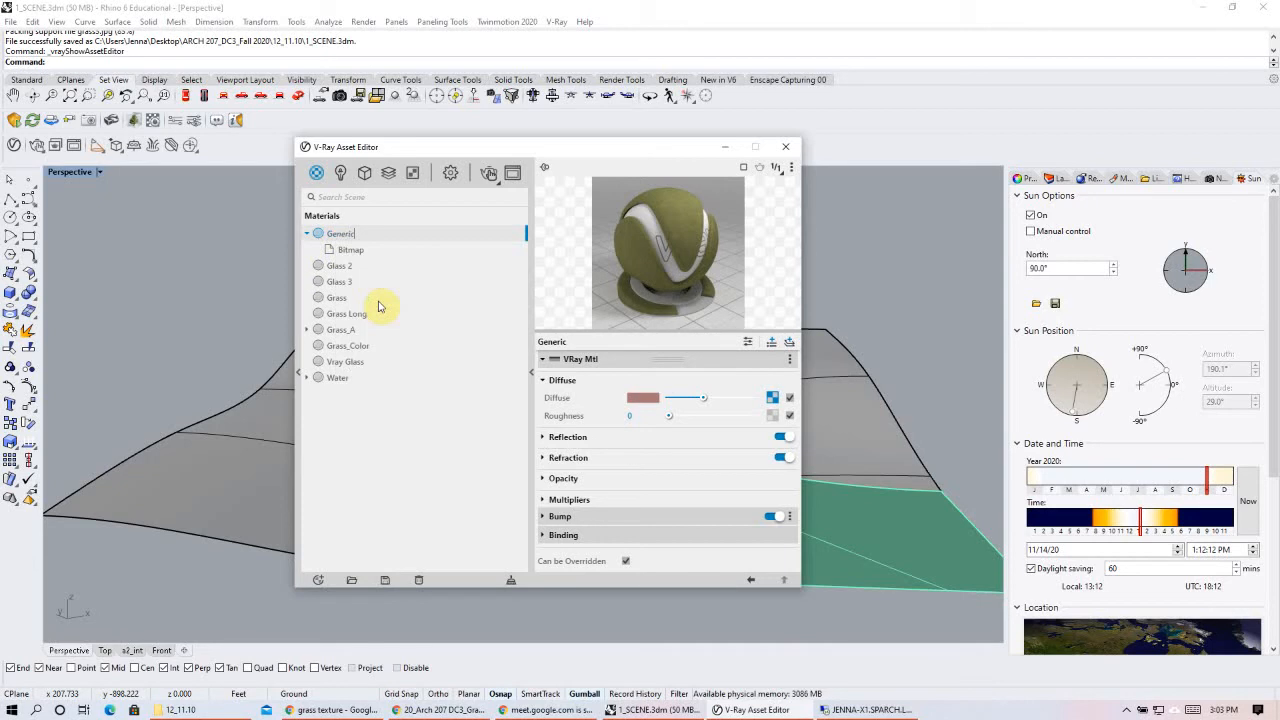
pyautogui.rightClick(347, 237)
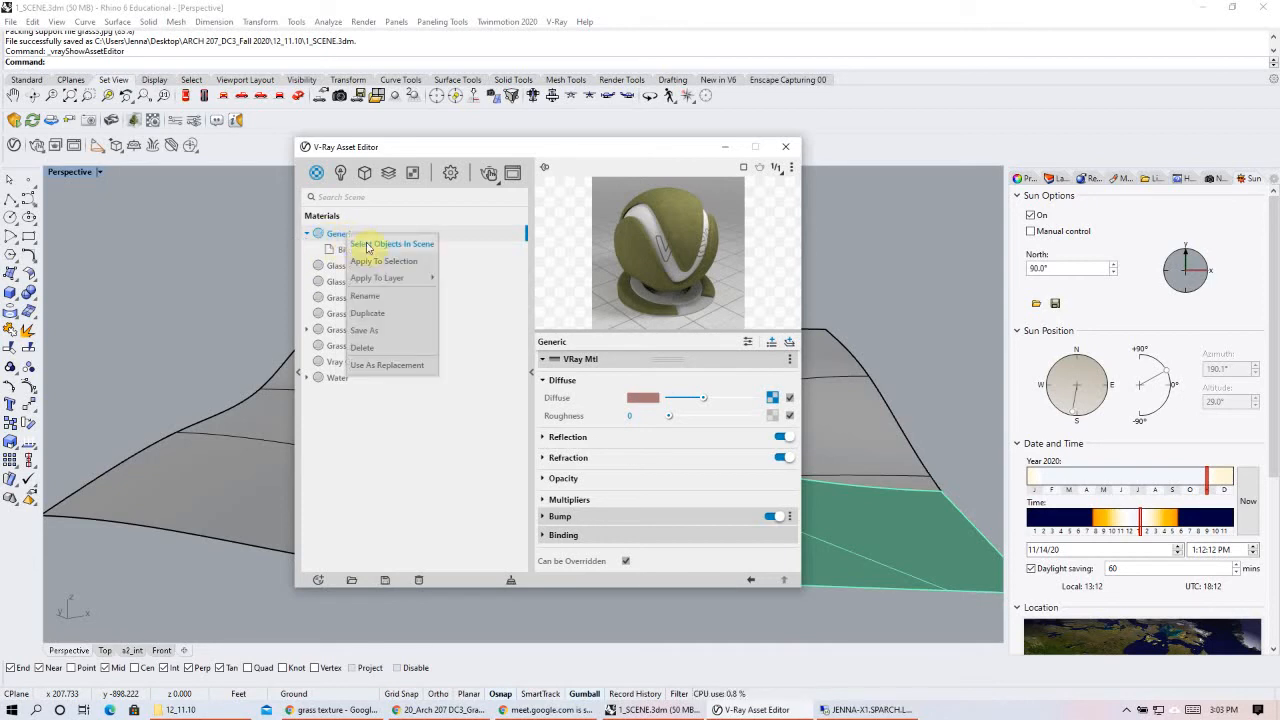
pyautogui.click(392, 314)
pyautogui.press('BackSpace')
pyautogui.press('BackSpace')
pyautogui.press('BackSpace')
pyautogui.press('BackSpace')
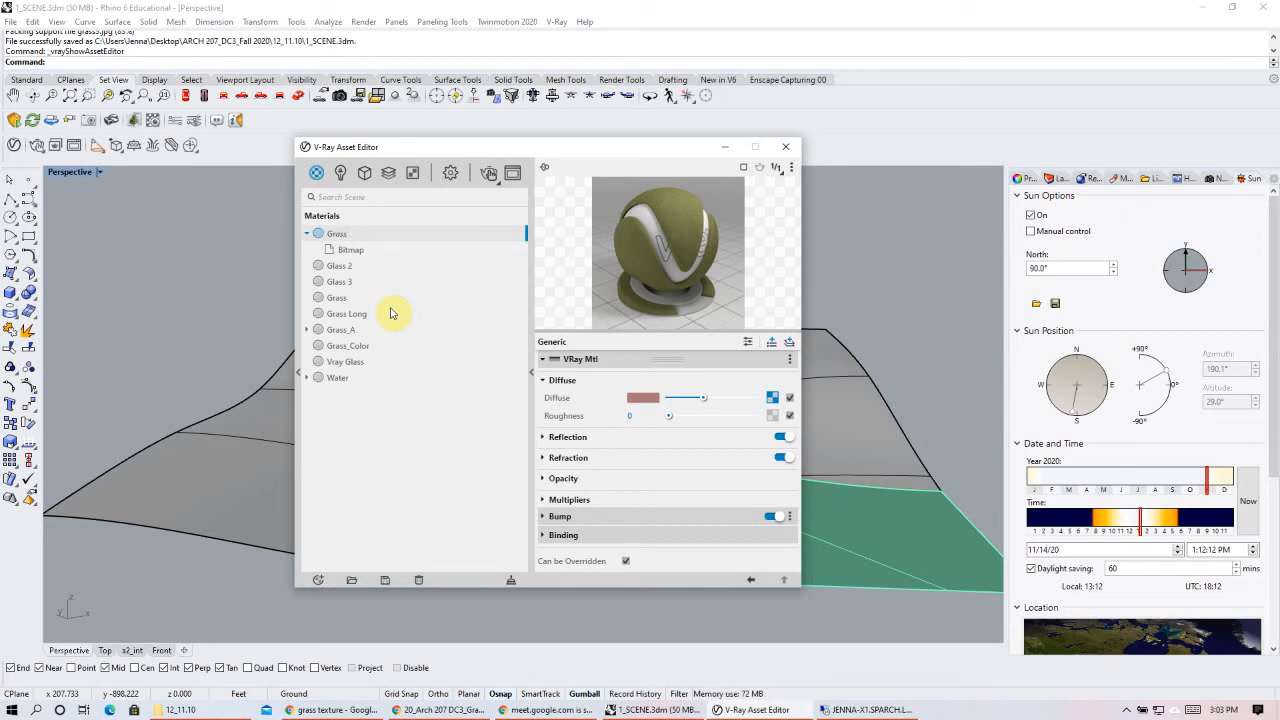
pyautogui.press('Return')
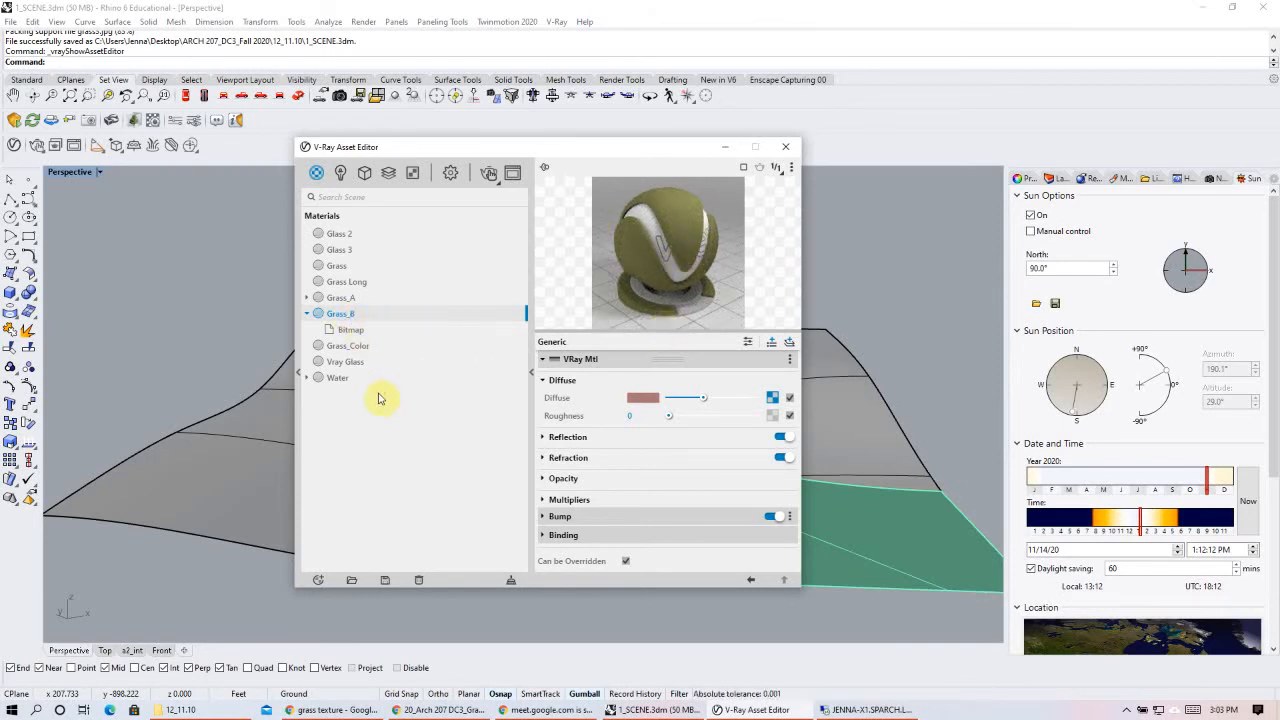
# - Compare the Grass_Color and Grass_B material previews, and briefly highlight the ground surface in the viewport before clearing the selection
pyautogui.click(360, 348)
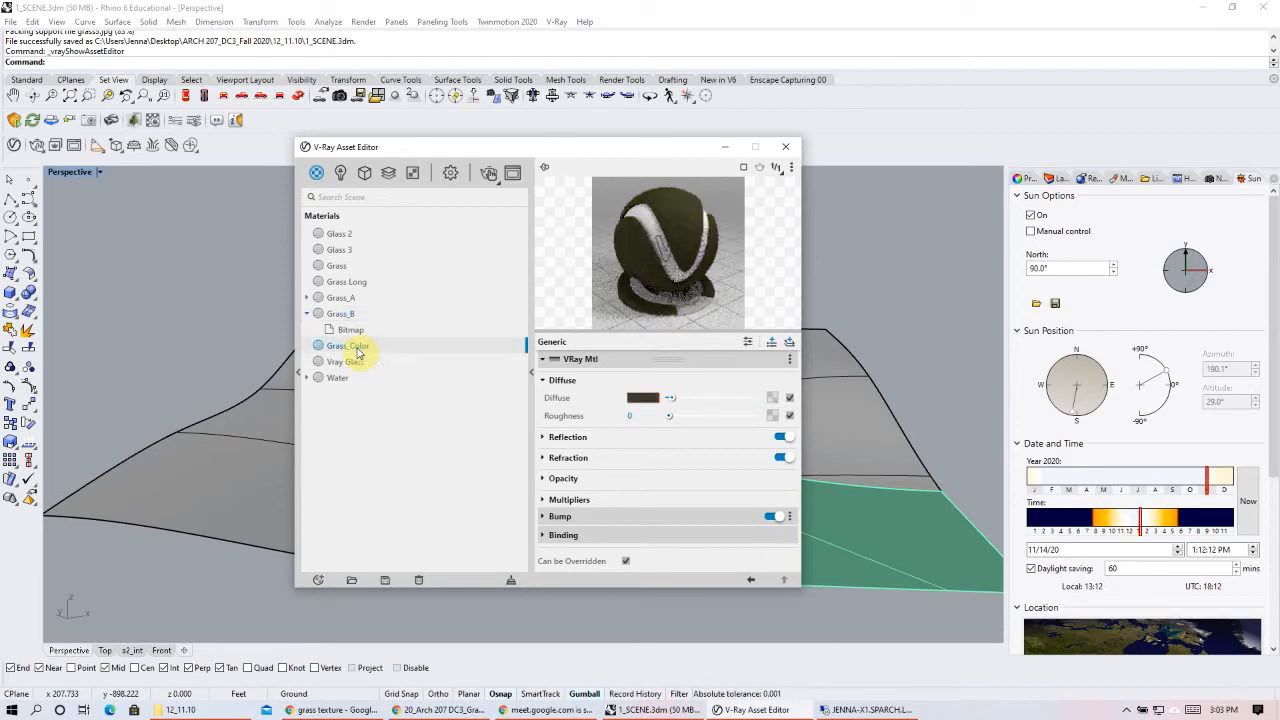
pyautogui.click(341, 314)
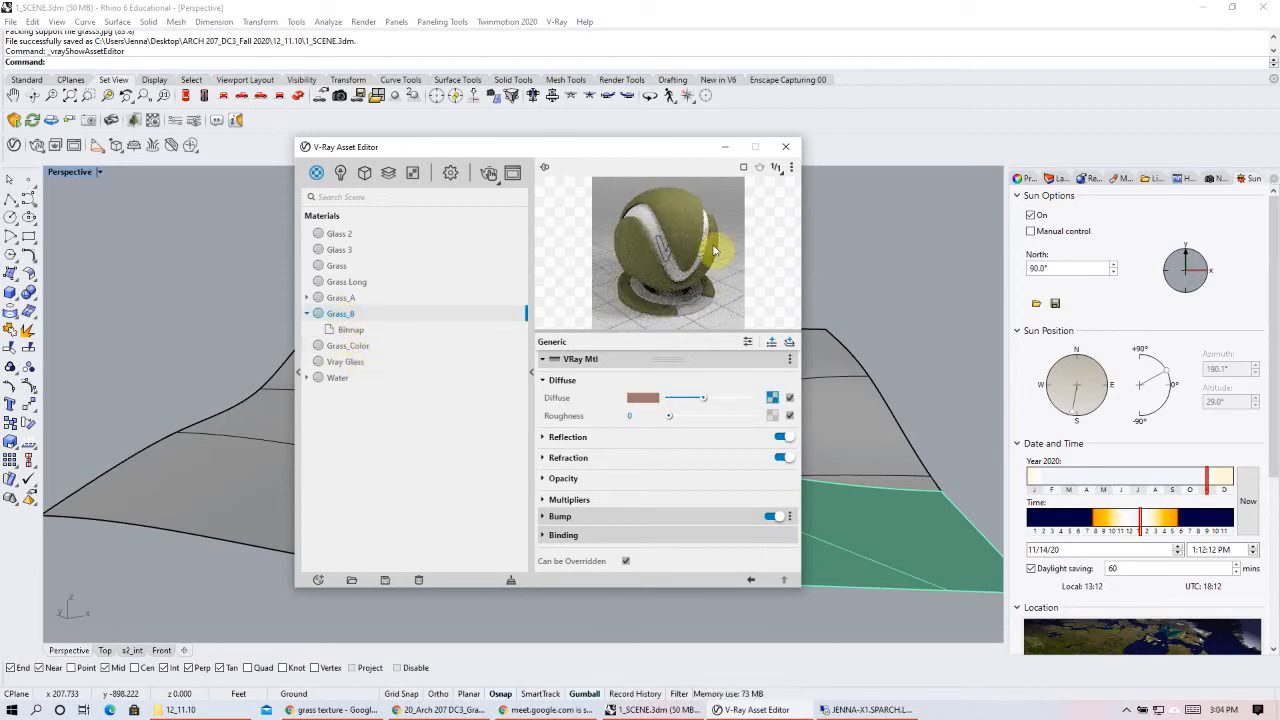
pyautogui.click(351, 350)
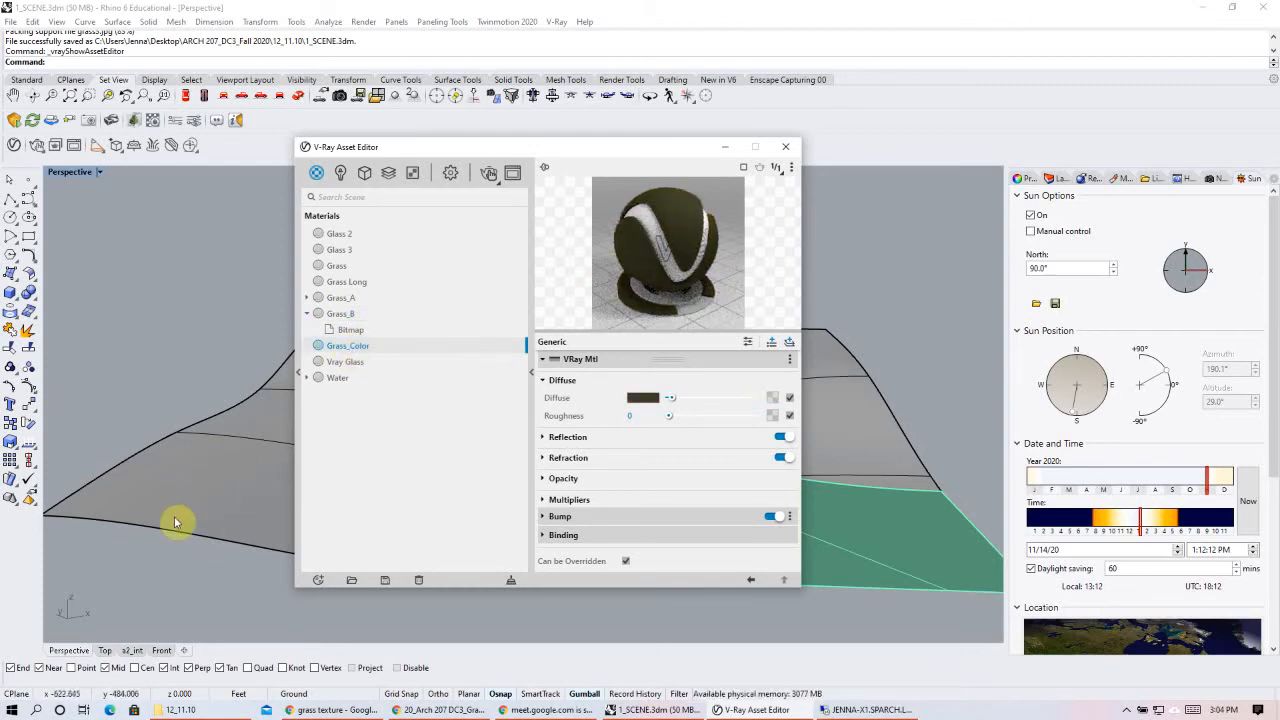
pyautogui.click(128, 522)
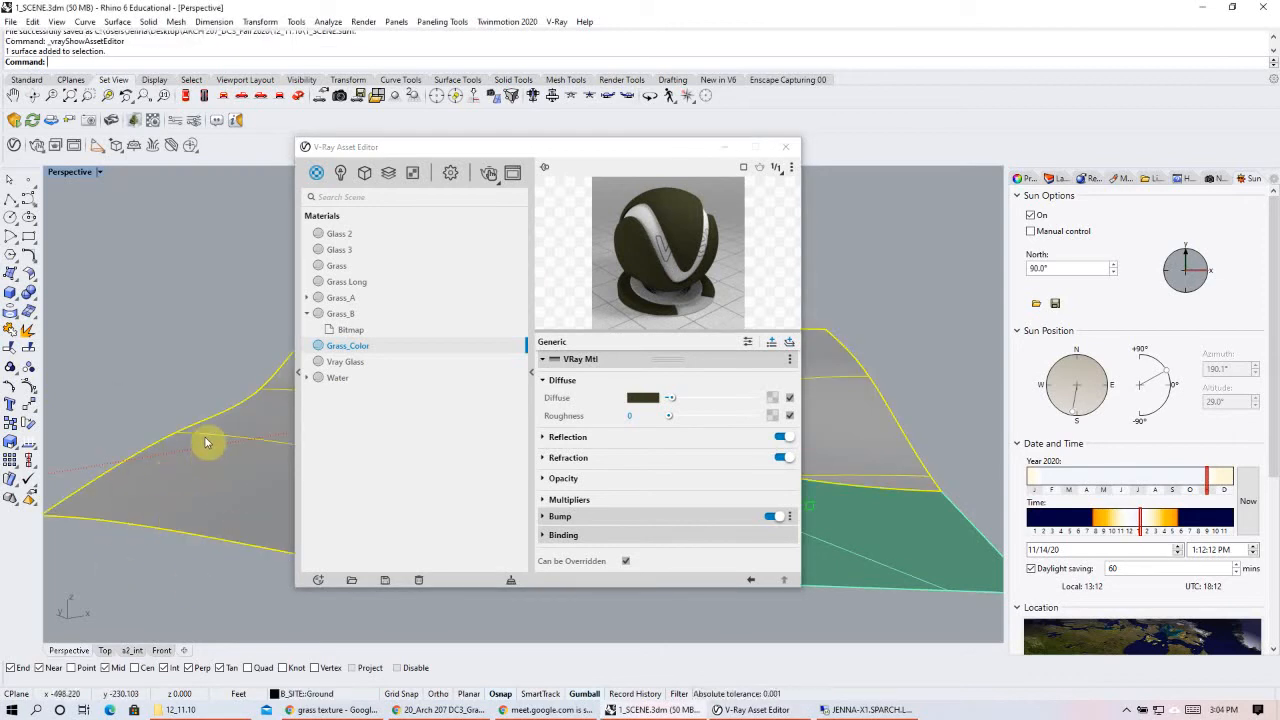
pyautogui.click(430, 470)
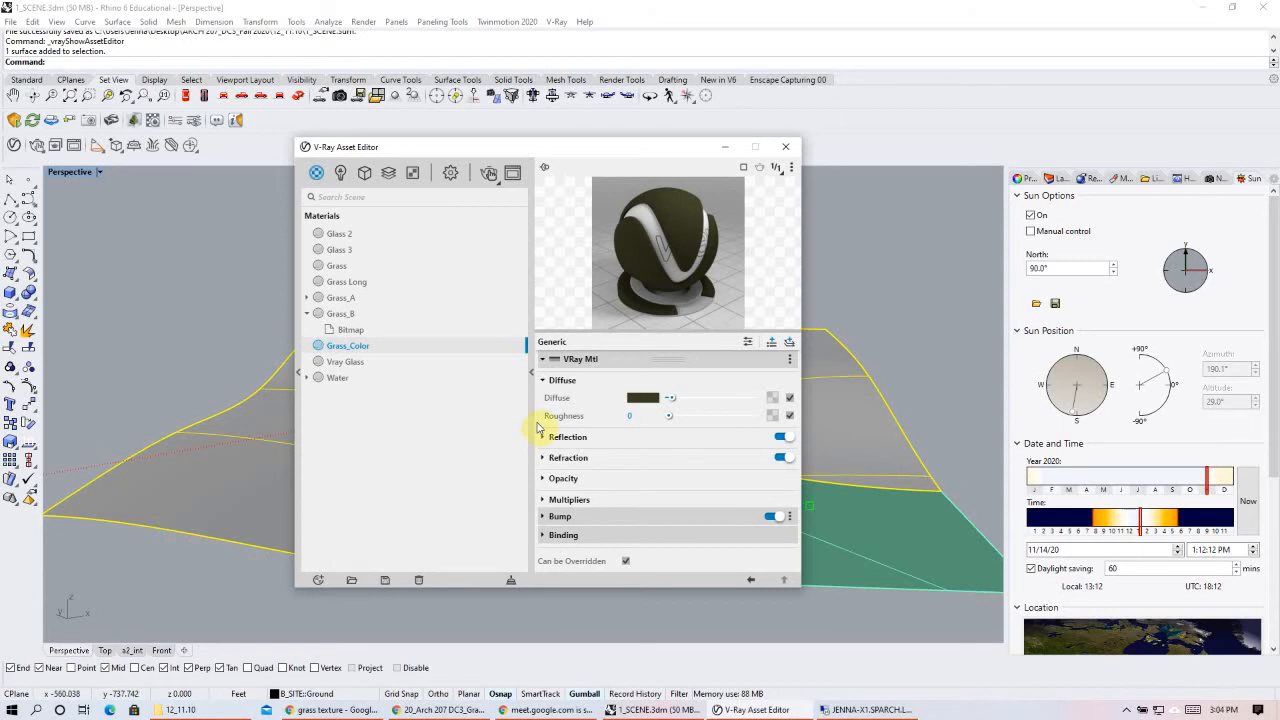
pyautogui.click(200, 323)
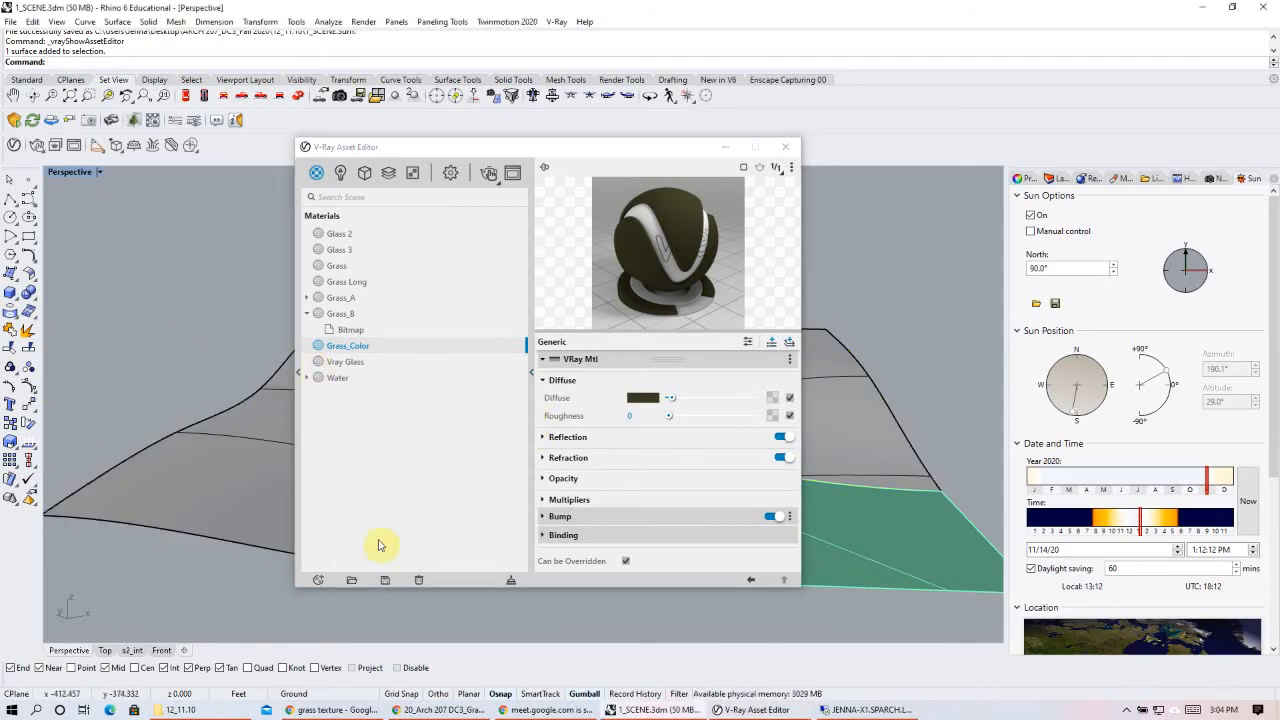
# - Create a new Generic material and name it Grass Color B
pyautogui.click(319, 581)
pyautogui.moveTo(360, 566)
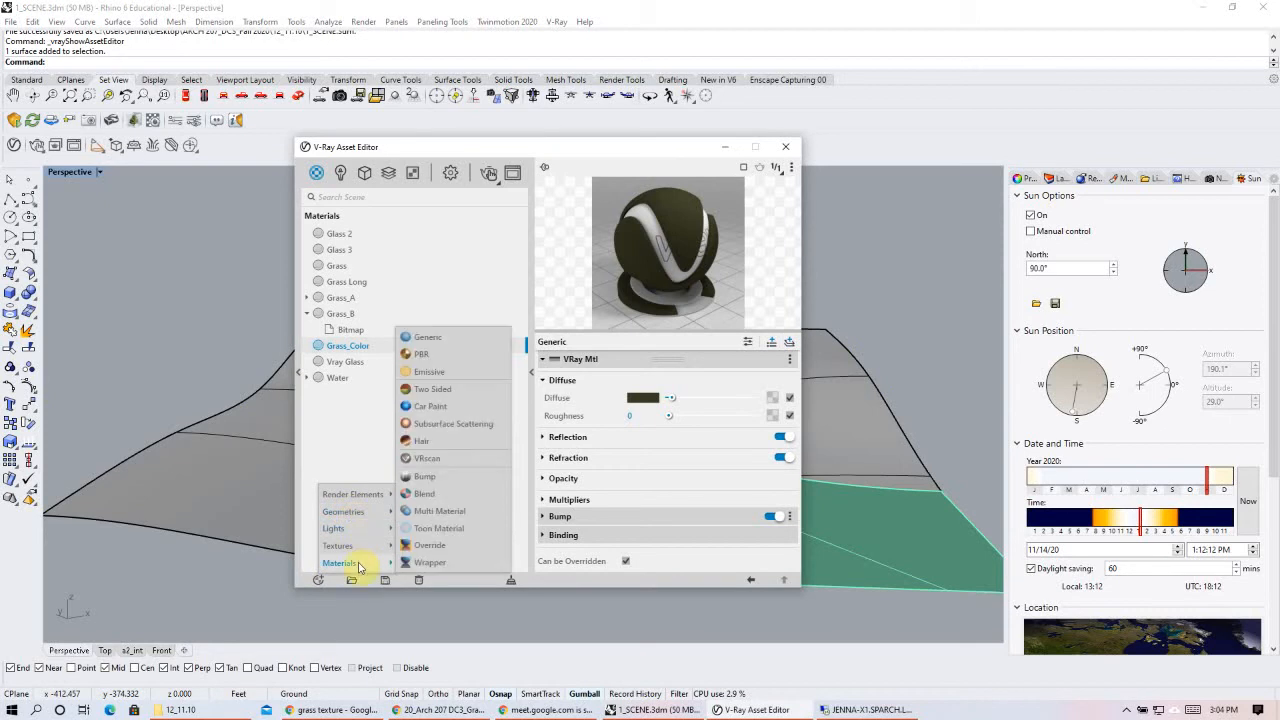
pyautogui.click(431, 340)
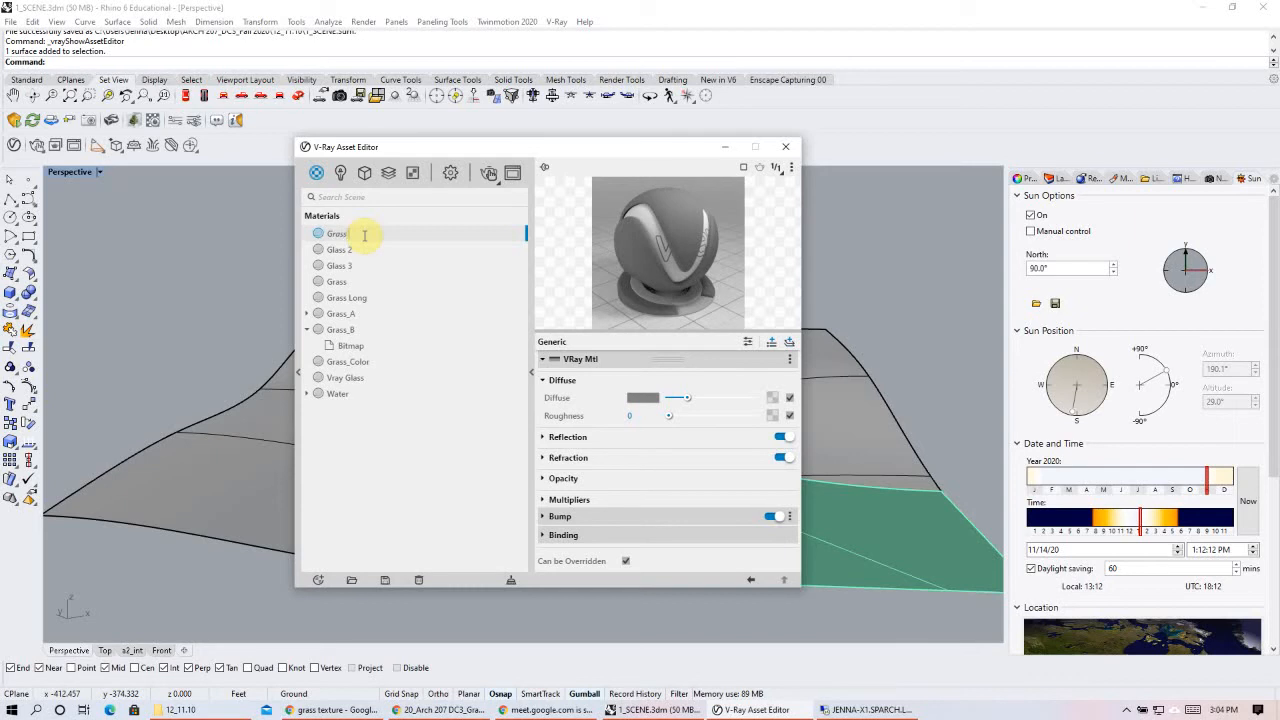
pyautogui.write('l B')
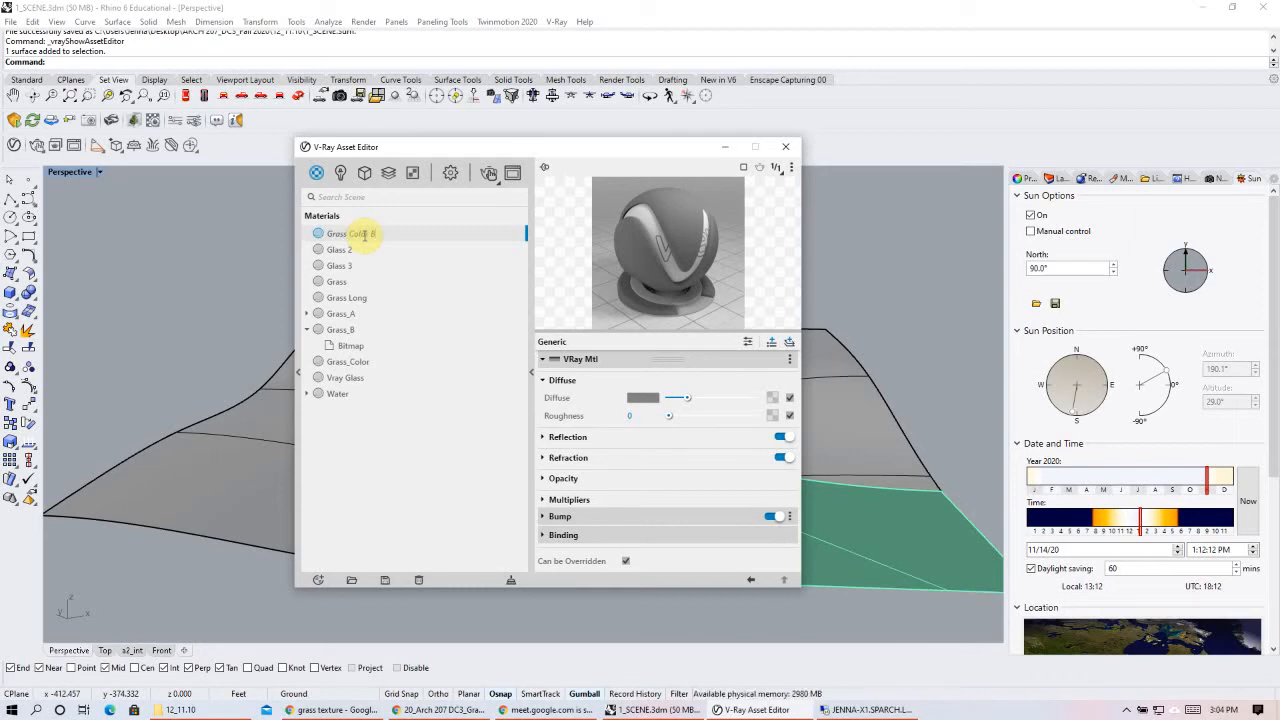
pyautogui.press('Return')
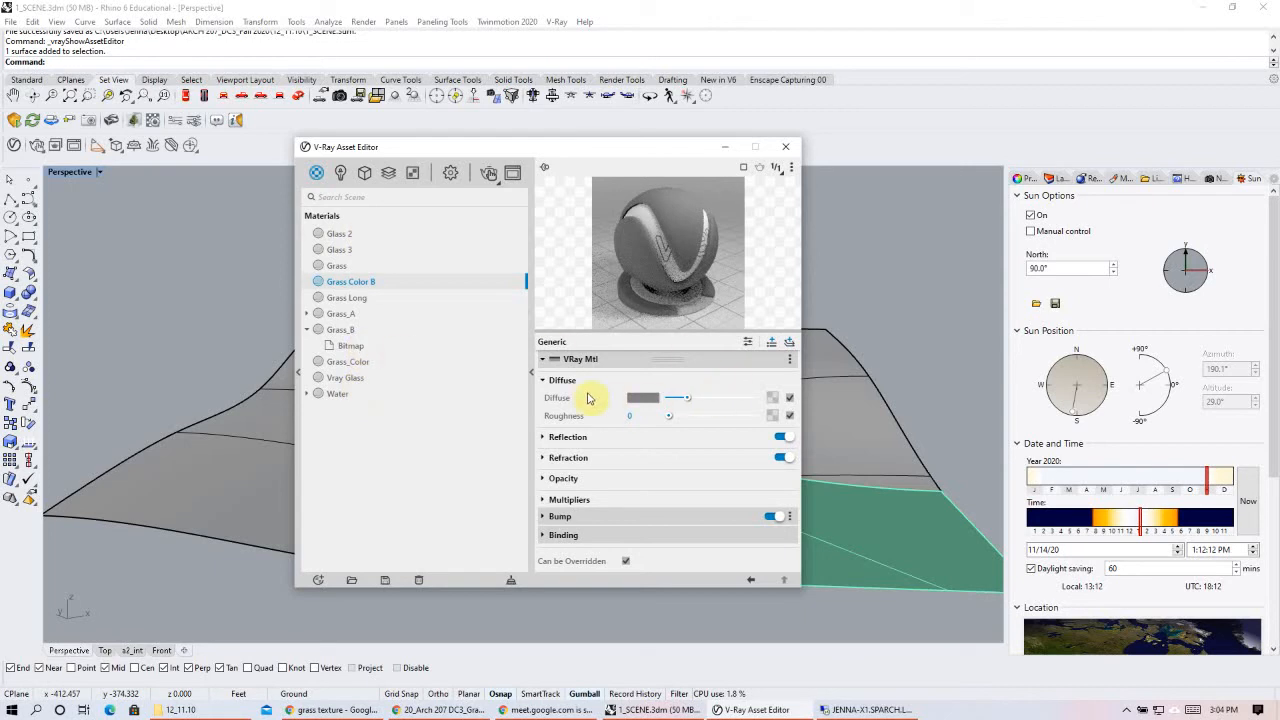
# - Set the Grass Color B diffuse color to a dark green of about R 0.146, G 0.187, B 0.153
pyautogui.click(648, 399)
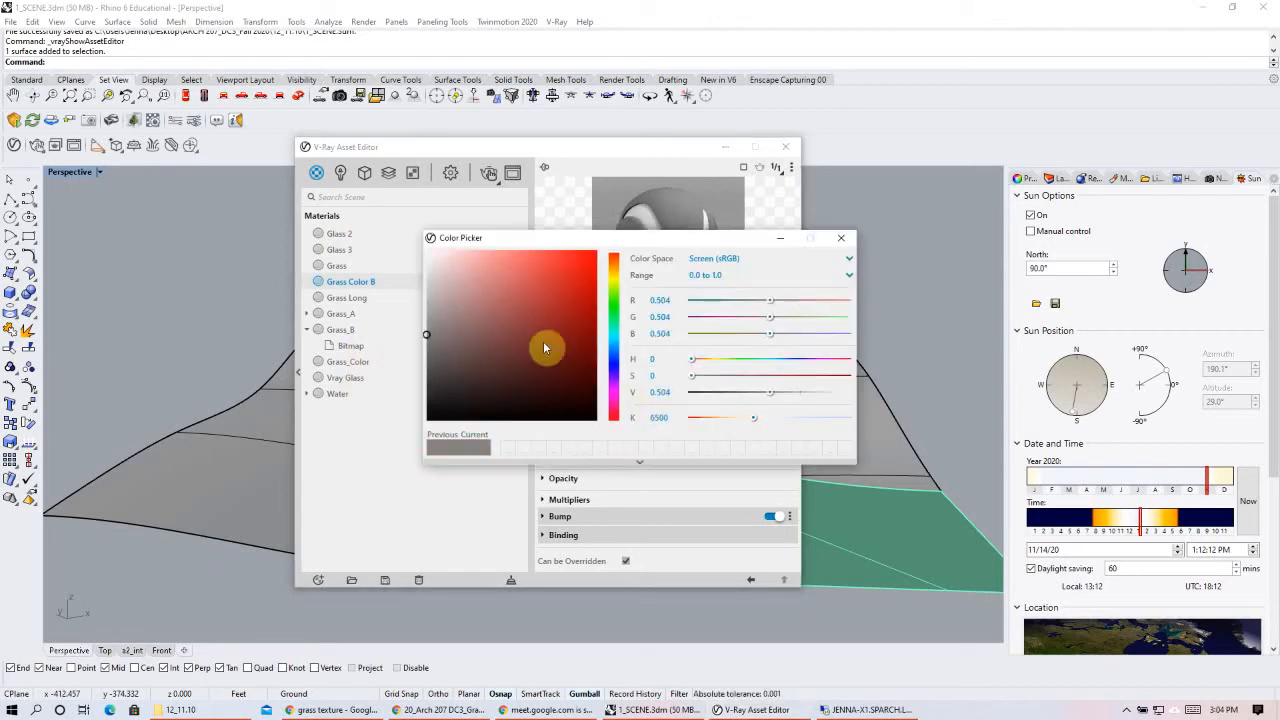
pyautogui.click(613, 296)
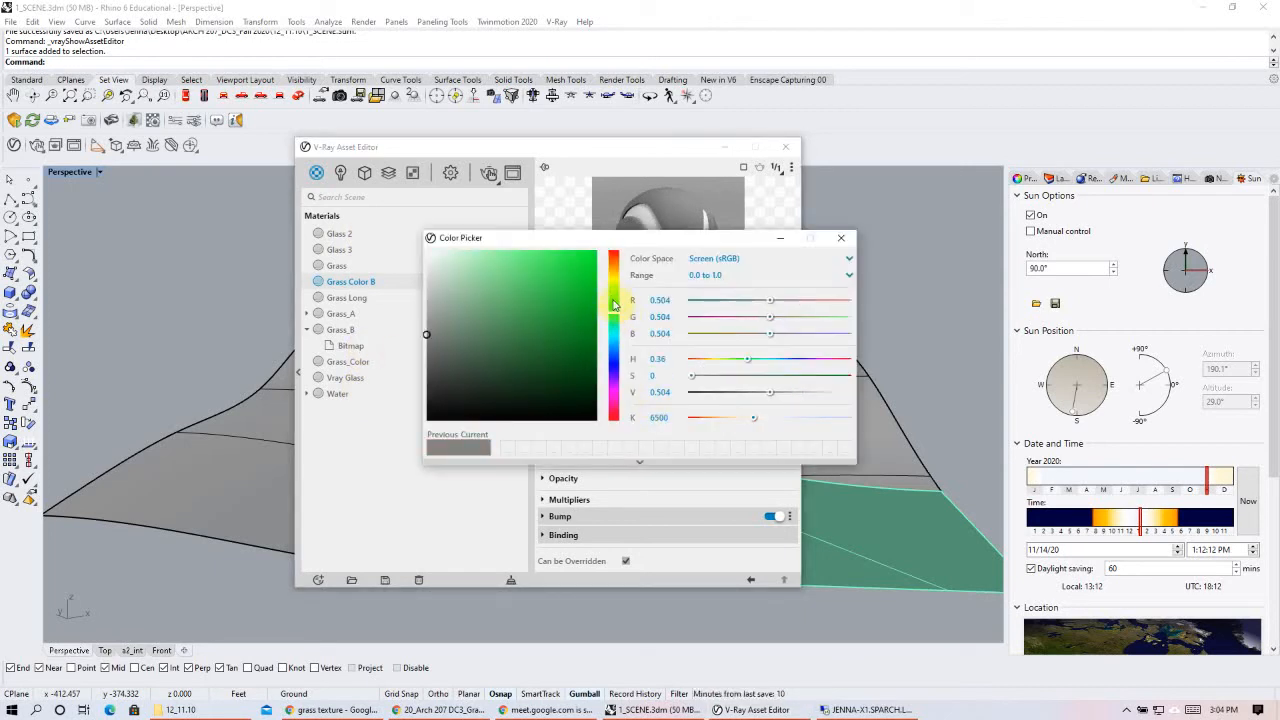
pyautogui.moveTo(514, 343)
pyautogui.mouseDown()
pyautogui.moveTo(457, 389)
pyautogui.moveTo(471, 391)
pyautogui.mouseUp()
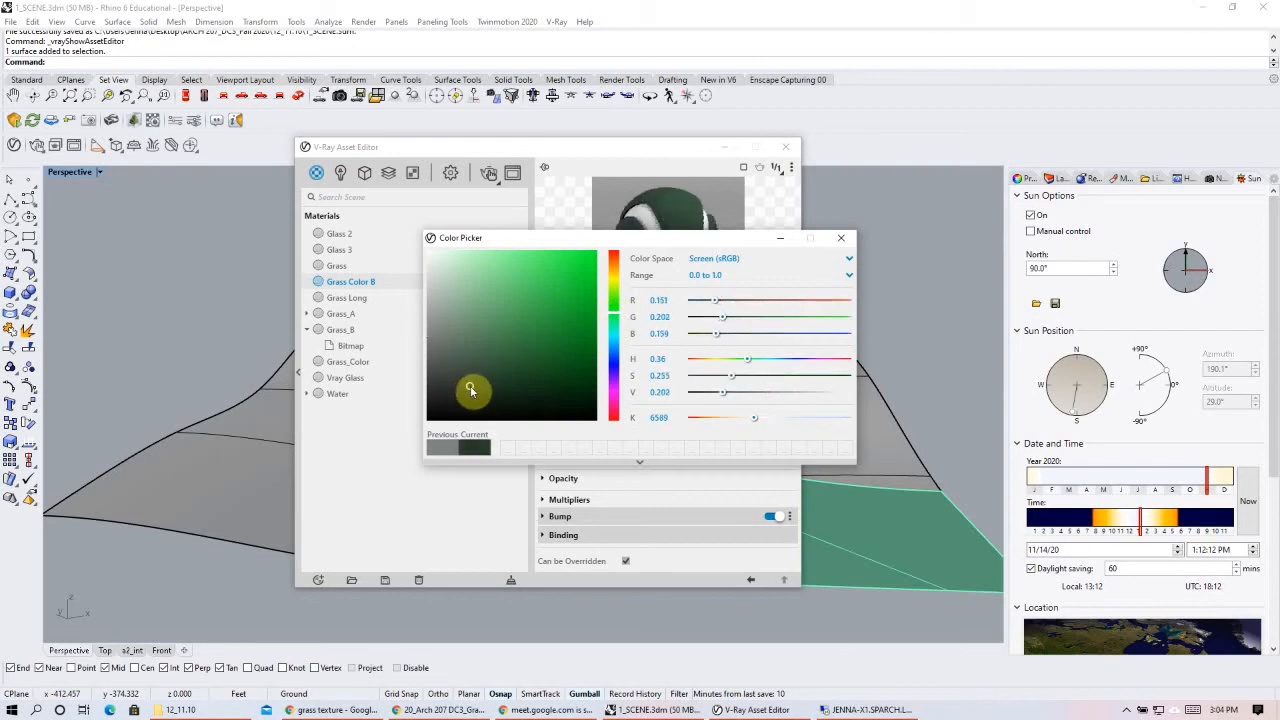
pyautogui.click(463, 389)
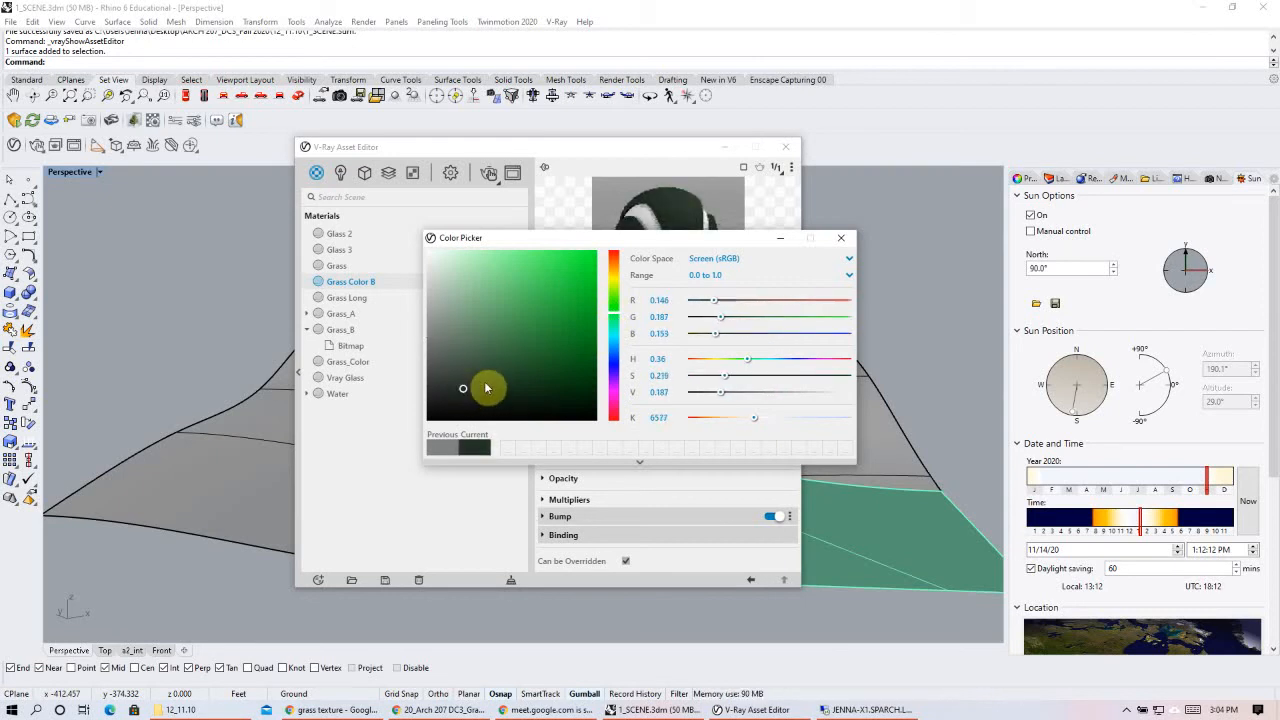
pyautogui.click(843, 240)
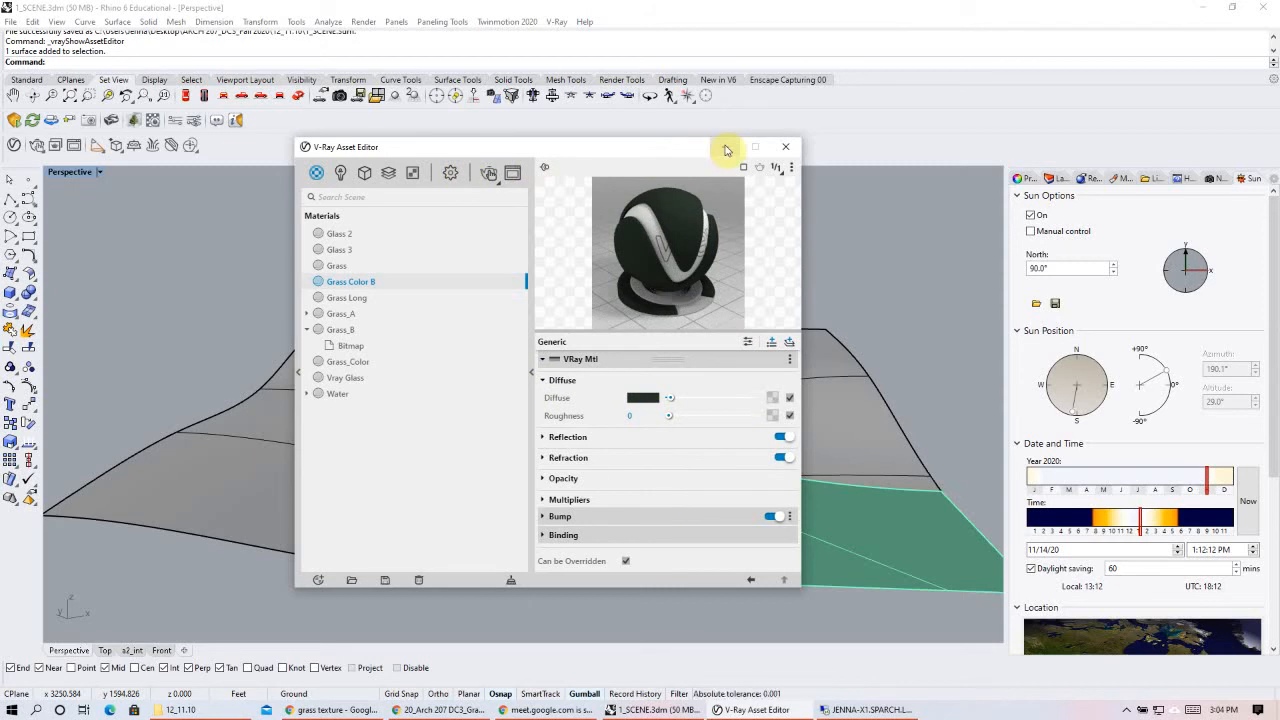
# - Minimize the Asset Editor, select the ground surface and add V-Ray Fur to it with the Create action
pyautogui.click(725, 148)
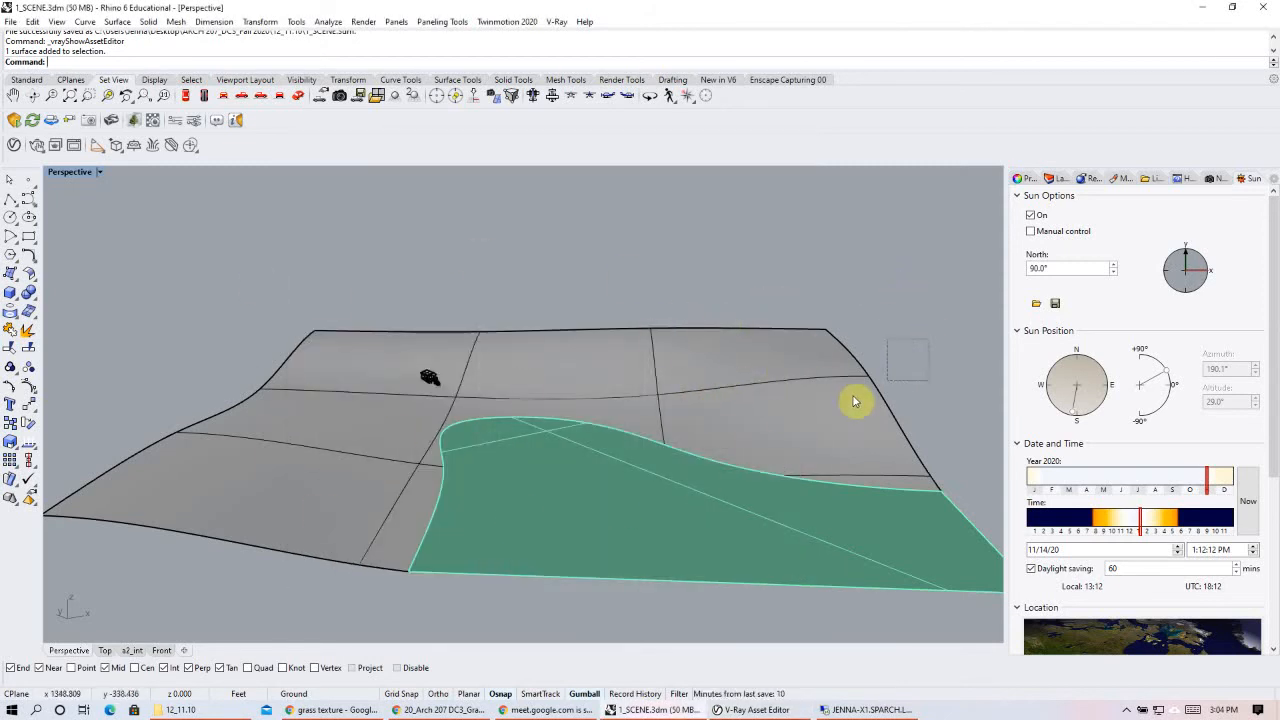
pyautogui.click(668, 421)
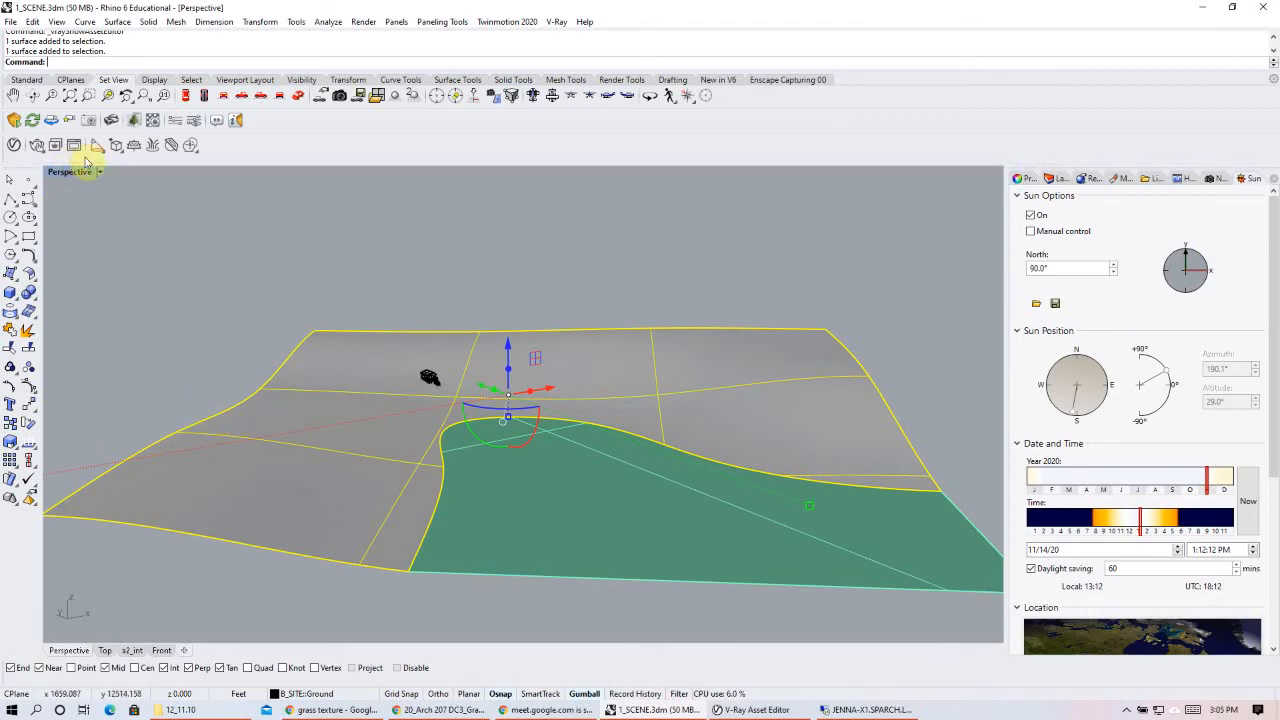
pyautogui.click(152, 146)
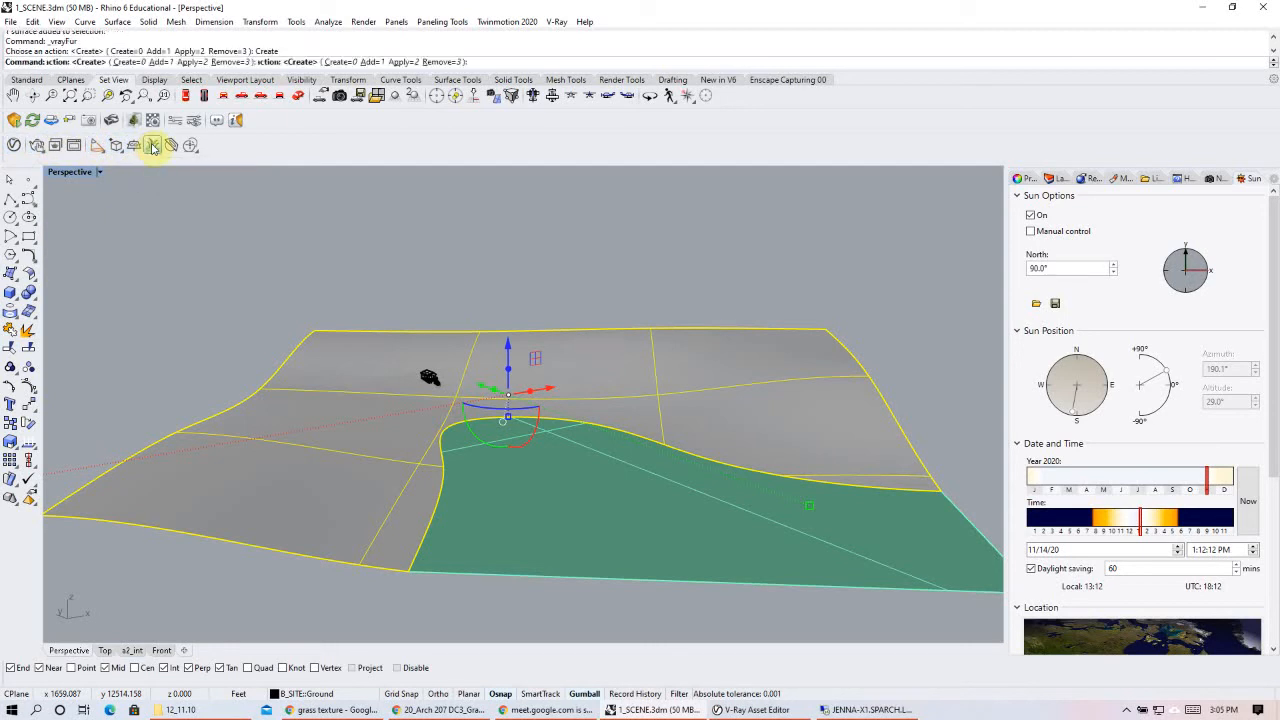
pyautogui.click(785, 306)
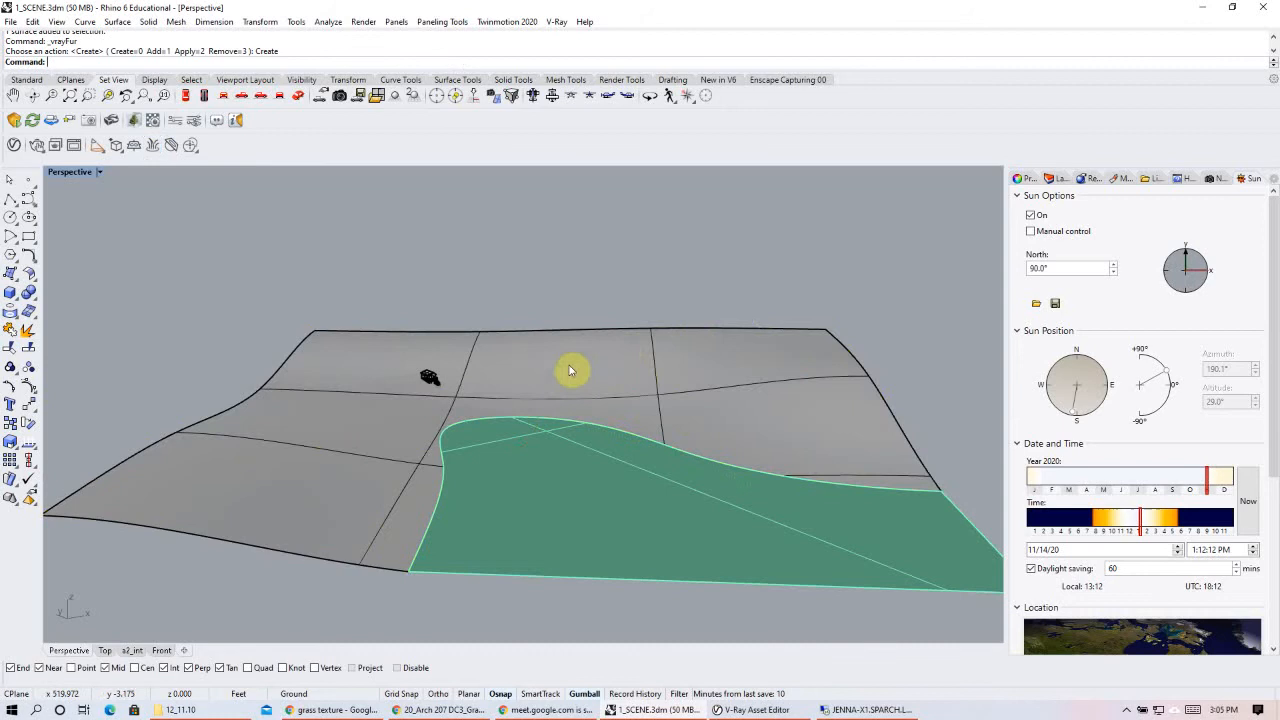
# - Inspect the stilt house up close, and restore the named view 01_Front View-Zoom in the viewport
pyautogui.scroll(5, 466, 386)
pyautogui.scroll(6, 459, 376)
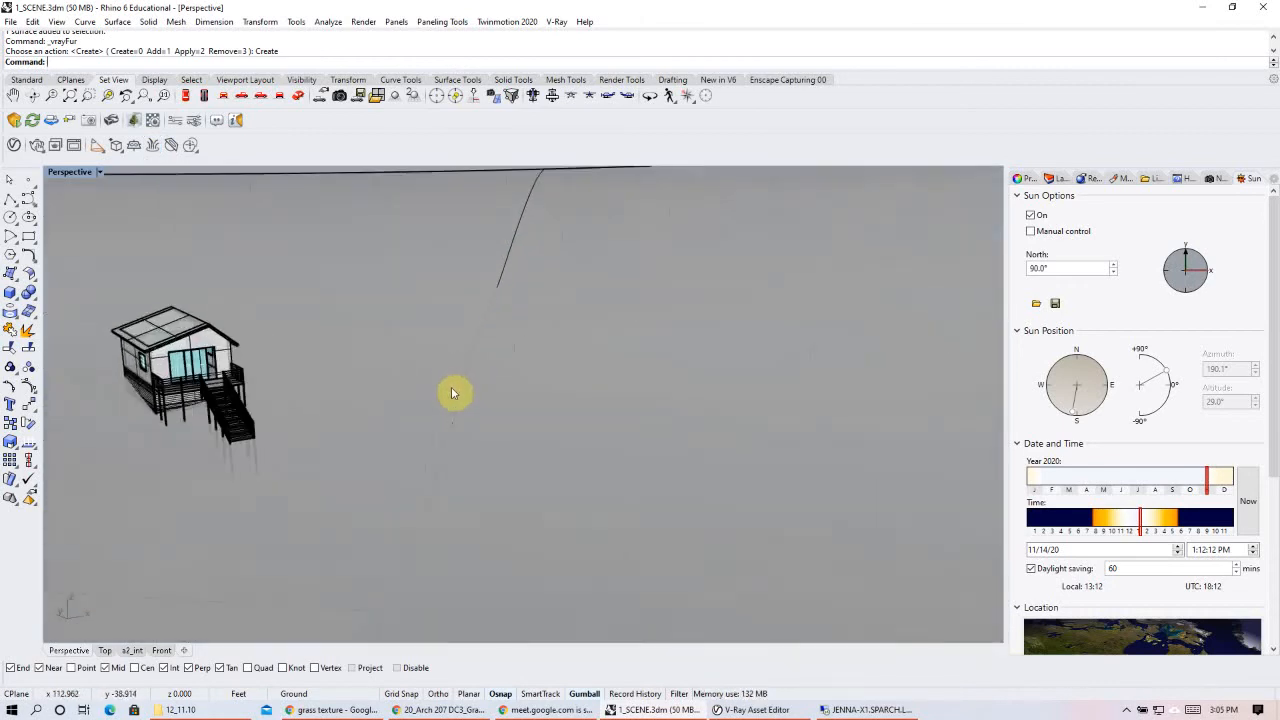
pyautogui.scroll(-8, 640, 365)
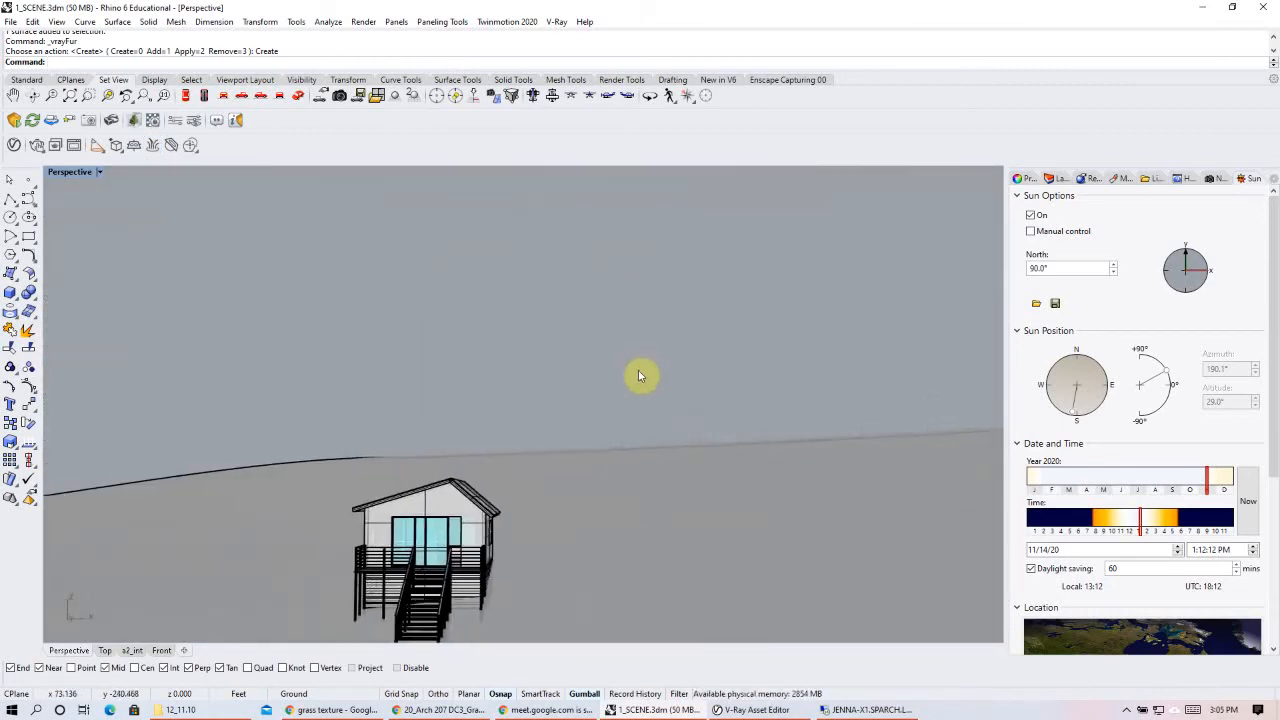
pyautogui.keyDown('shift'); pyautogui.moveTo(686, 506); pyautogui.dragTo(337, 451, button='right'); pyautogui.keyUp('shift')
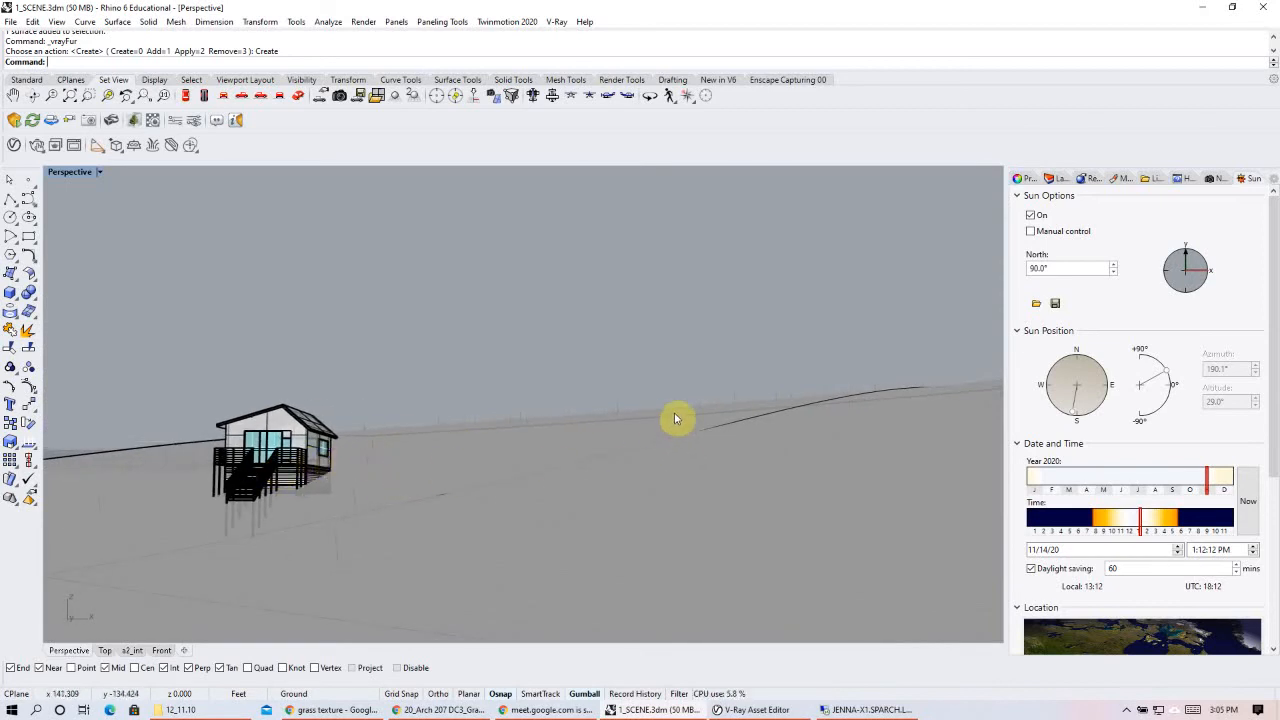
pyautogui.moveTo(660, 420); pyautogui.dragTo(696, 514, button='right')
pyautogui.moveTo(620, 554); pyautogui.dragTo(547, 493, button='right')
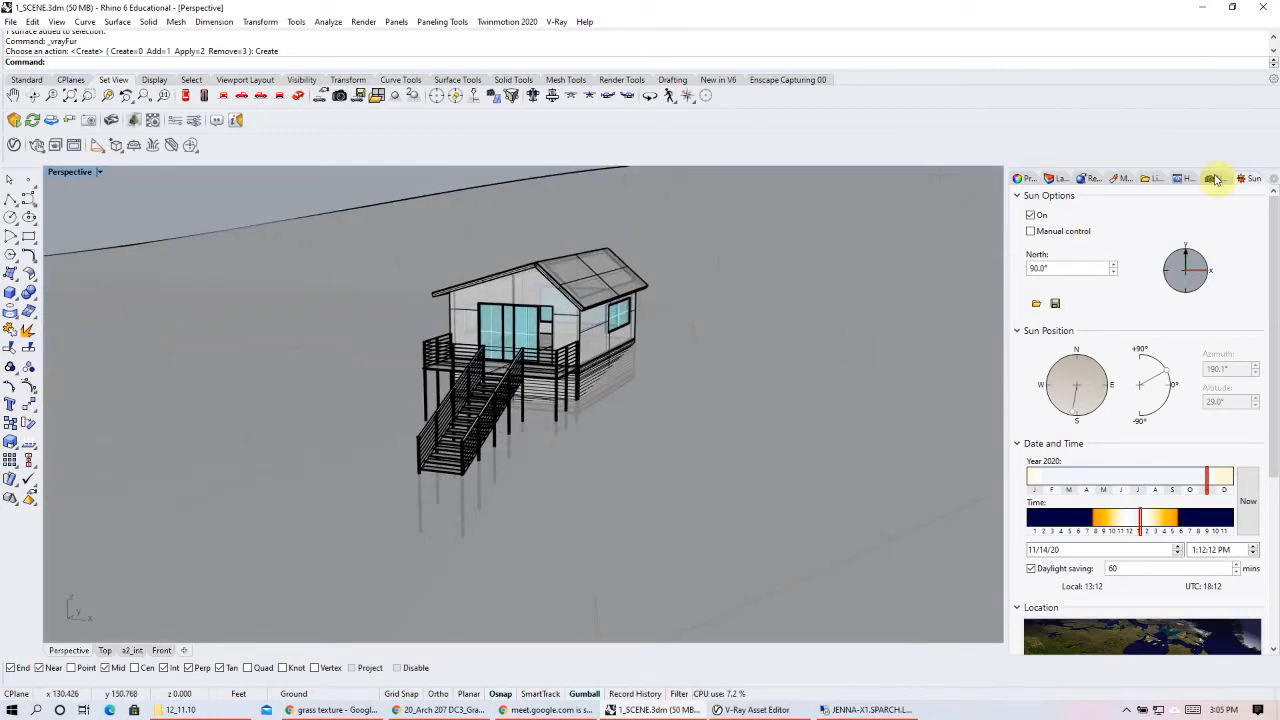
pyautogui.click(1213, 178)
pyautogui.doubleClick(1048, 234)
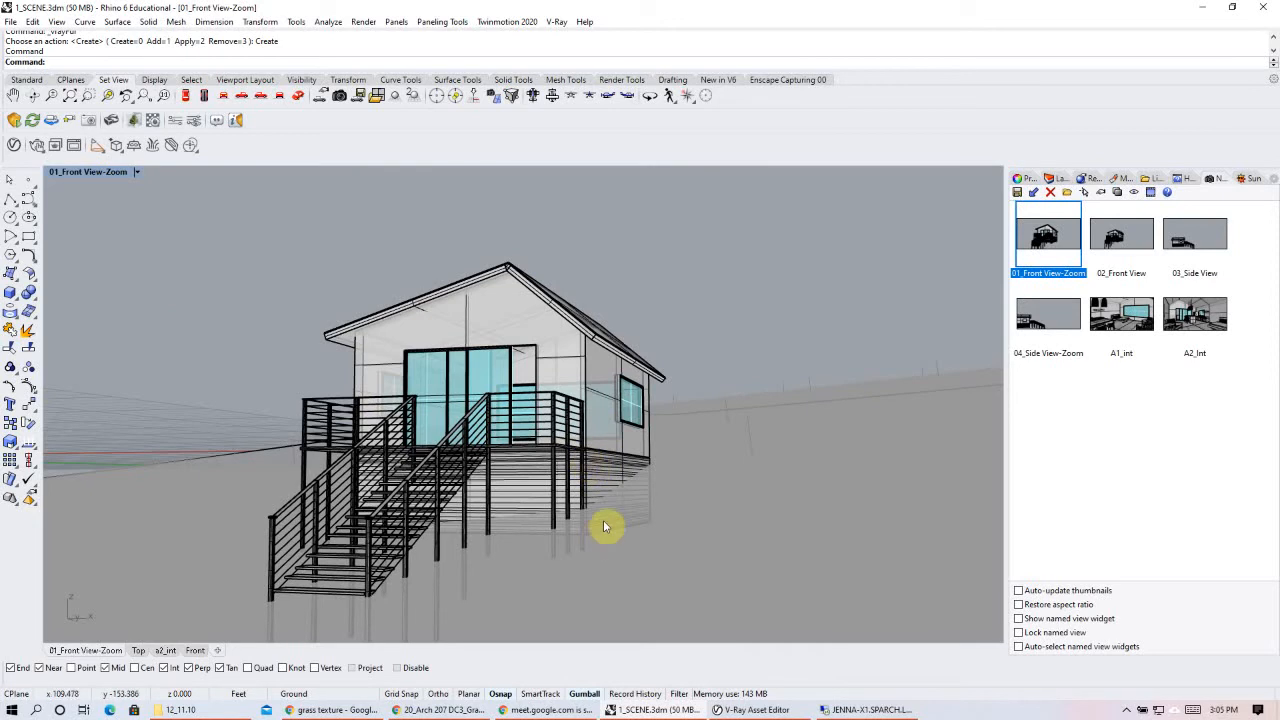
# - Reopen the V-Ray Asset Editor, bring up the render settings and start a test render of the front view
pyautogui.click(748, 709)
pyautogui.moveTo(536, 151); pyautogui.dragTo(356, 128)
pyautogui.click(276, 156)
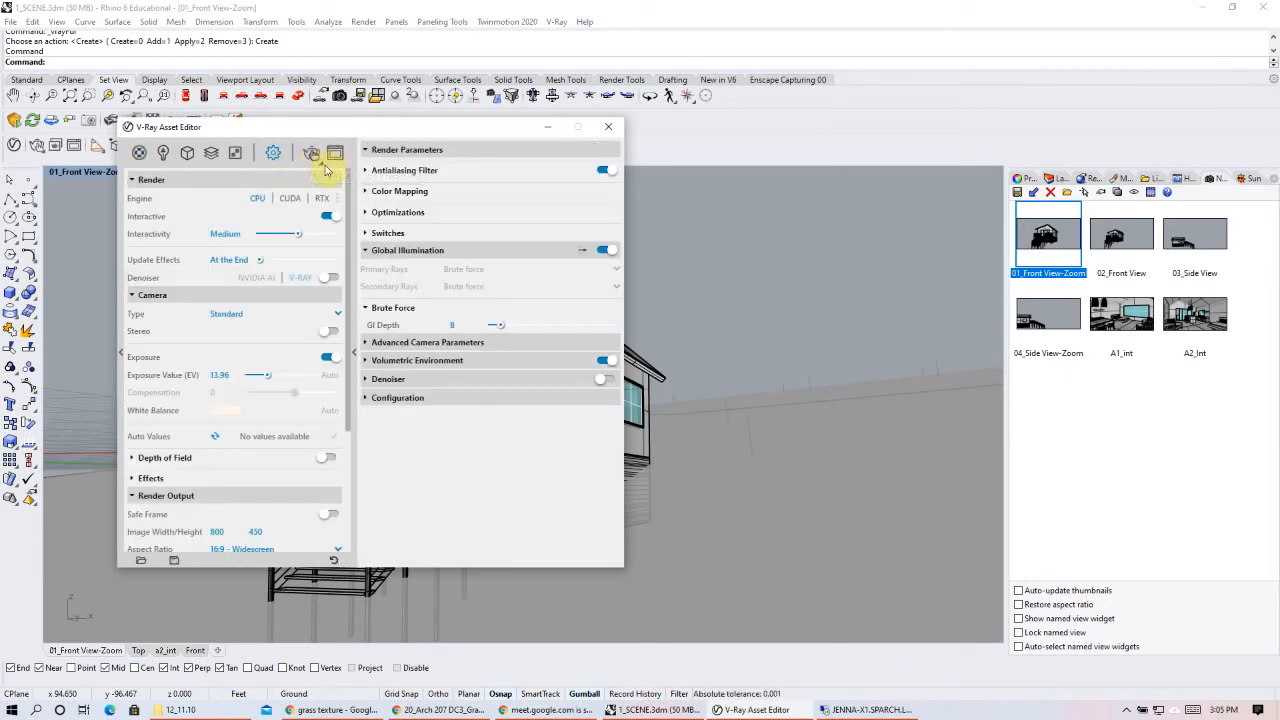
pyautogui.moveTo(323, 170)
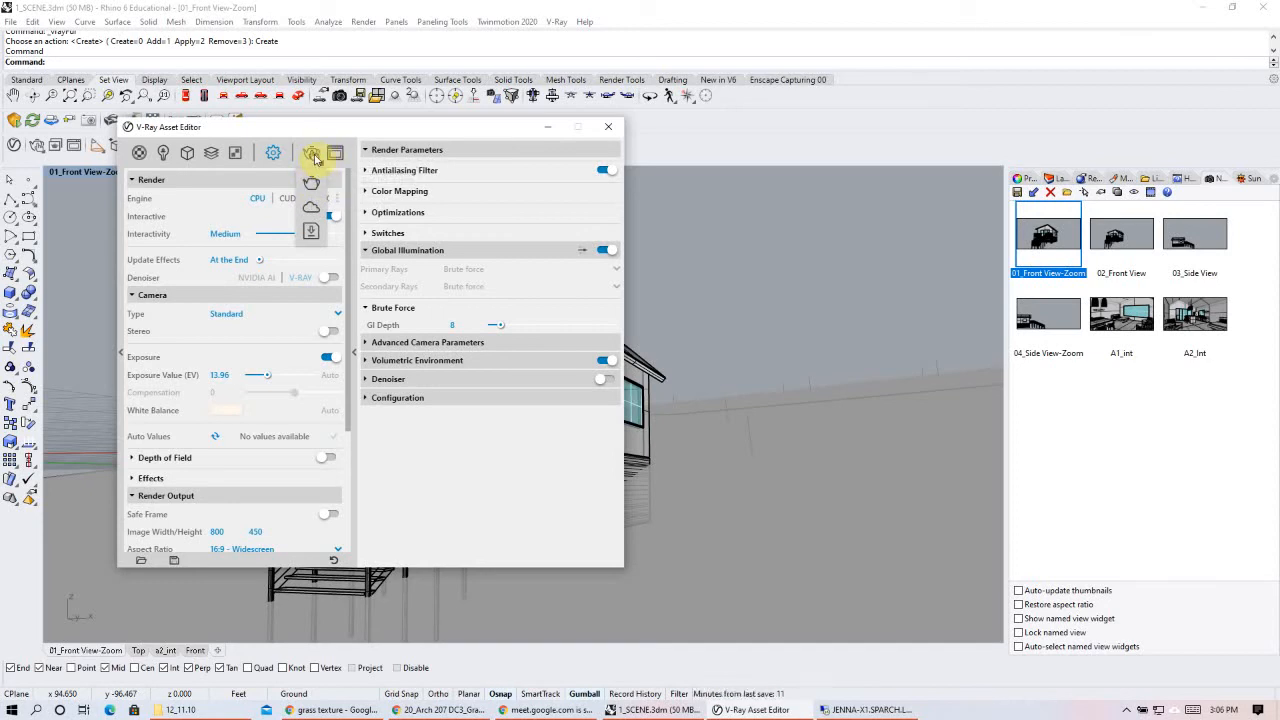
pyautogui.click(314, 156)
pyautogui.click(315, 157)
pyautogui.click(311, 158)
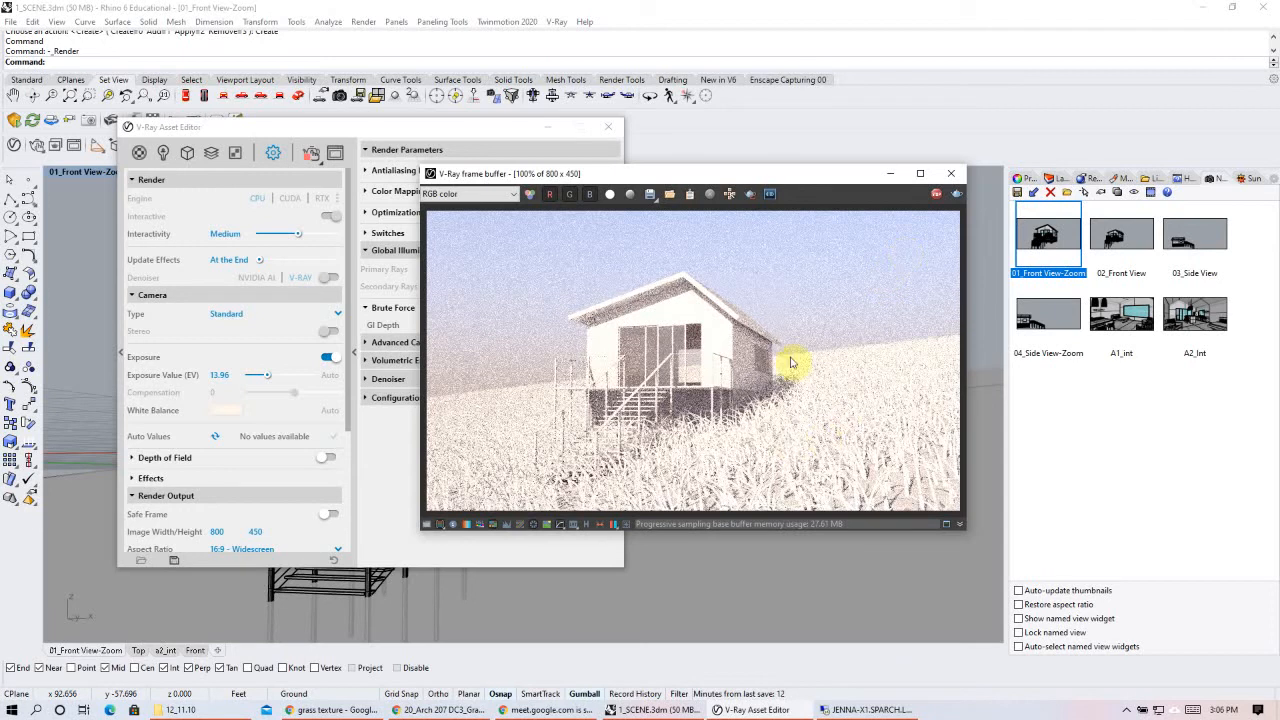
# - Move the frame buffer clear of the Asset Editor and limit rendering to a region over the house's lower corner and adjoining grass
pyautogui.moveTo(807, 178); pyautogui.dragTo(1055, 105)
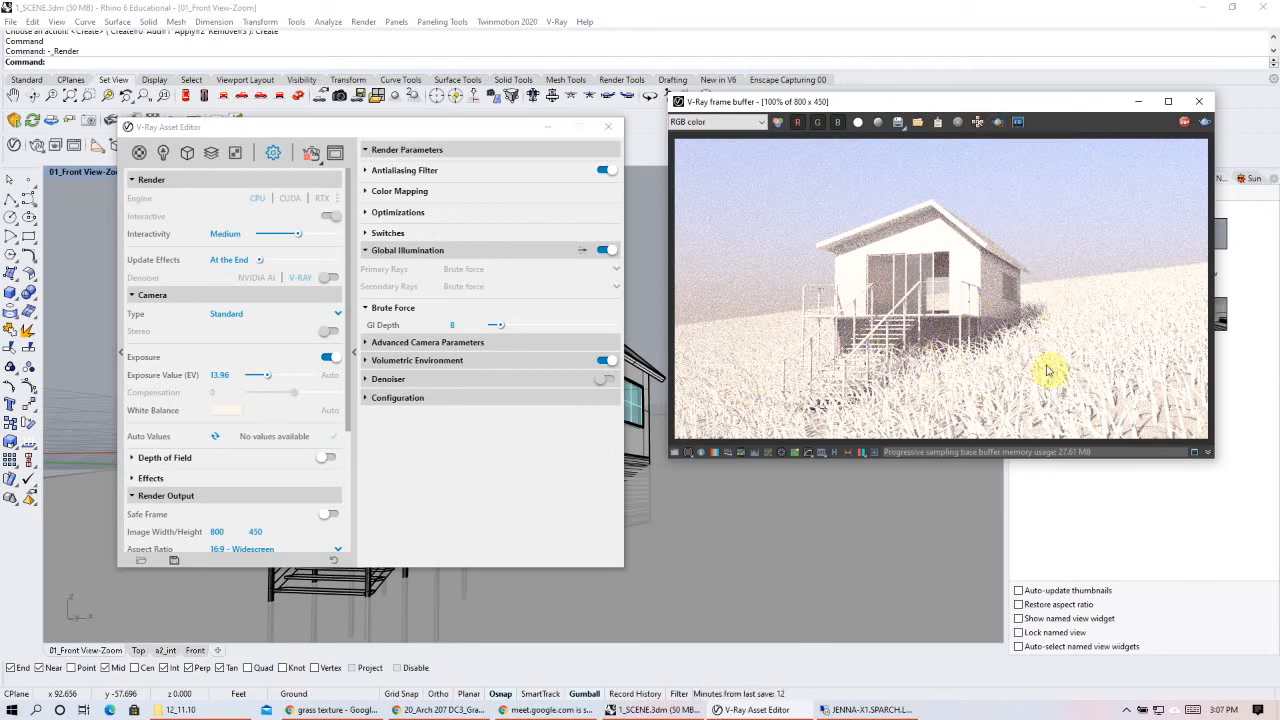
pyautogui.moveTo(1062, 298); pyautogui.dragTo(925, 391)
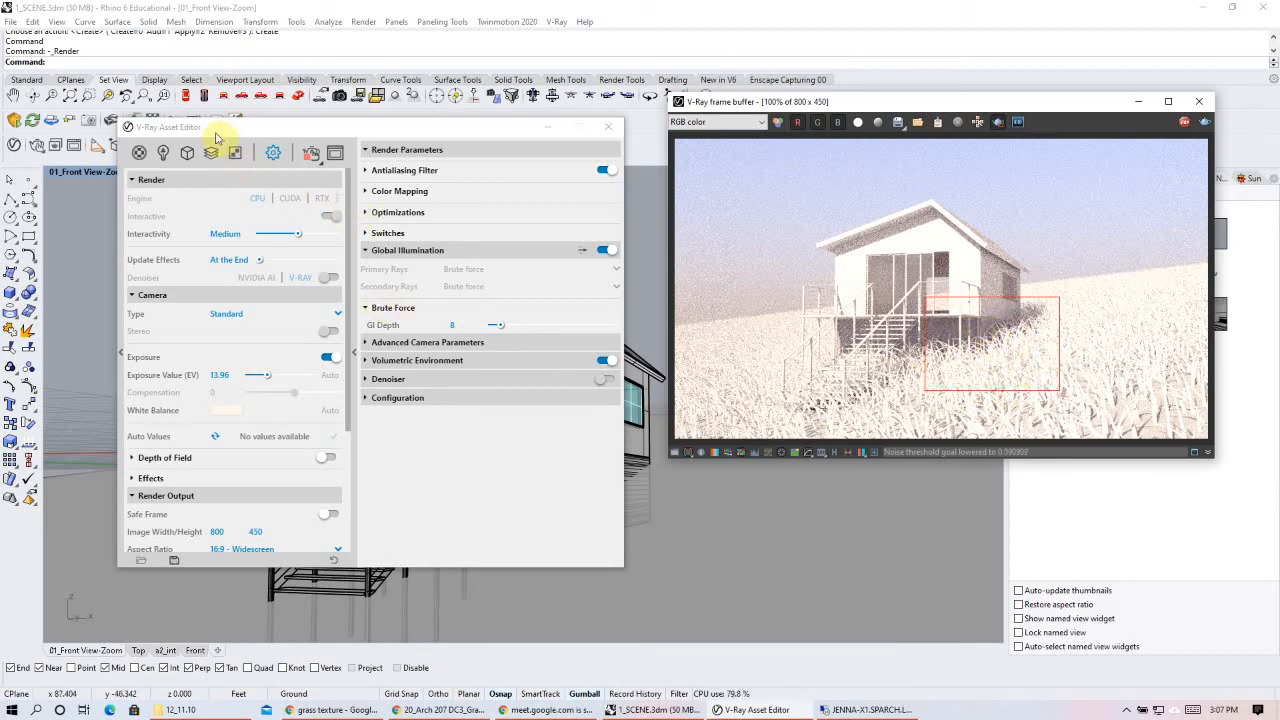
# - Open the Fur#2 geometry settings in a taller Asset Editor and choose Per Area as its distribution
pyautogui.click(152, 132)
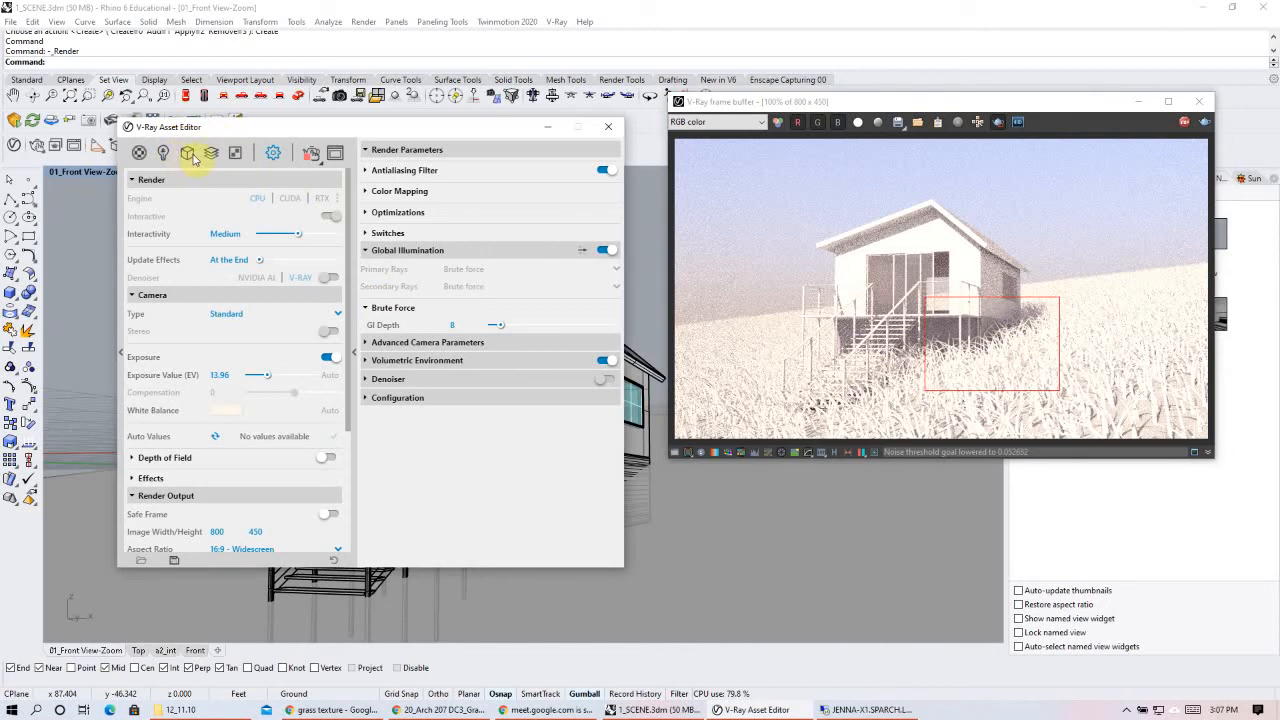
pyautogui.click(189, 155)
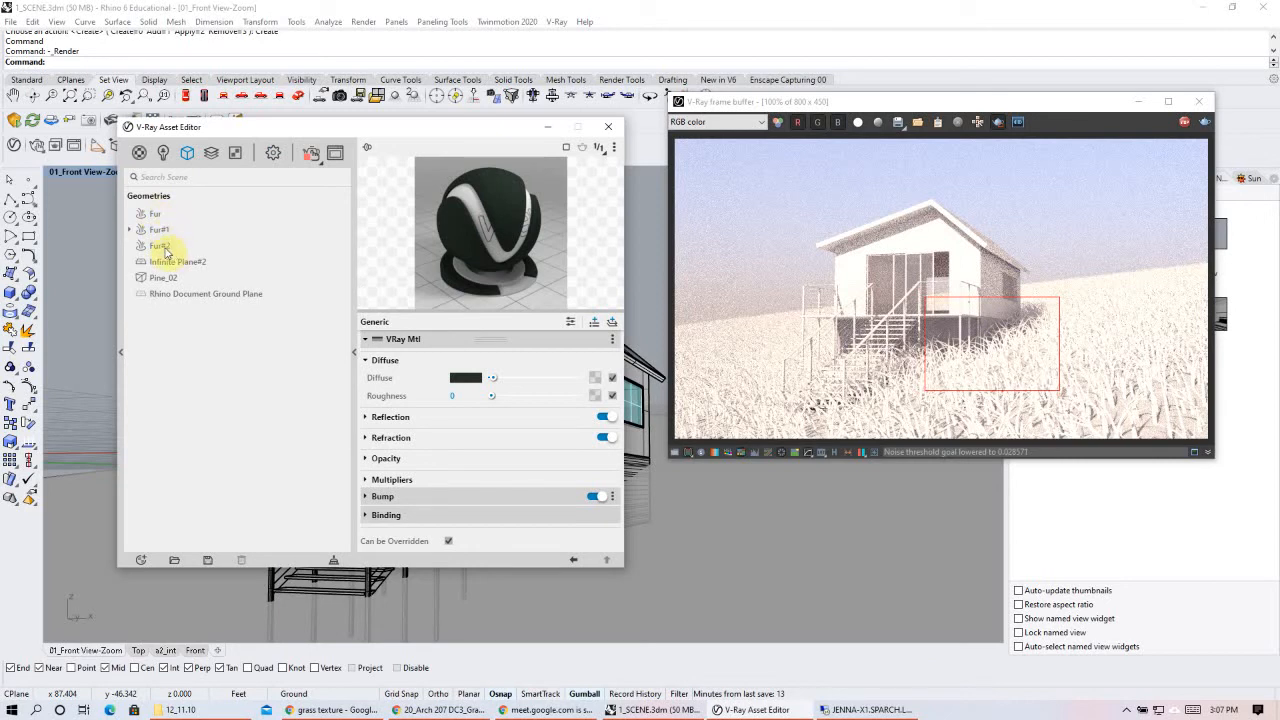
pyautogui.click(166, 247)
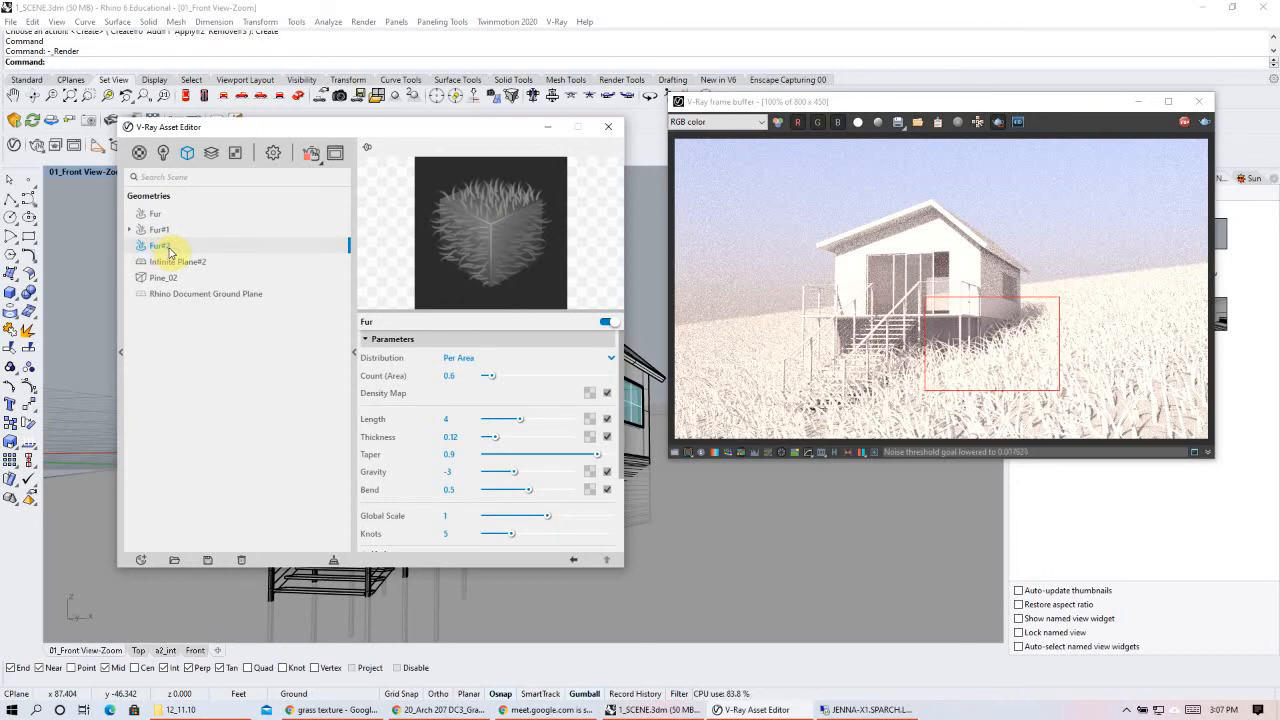
pyautogui.moveTo(382, 128); pyautogui.dragTo(350, 71)
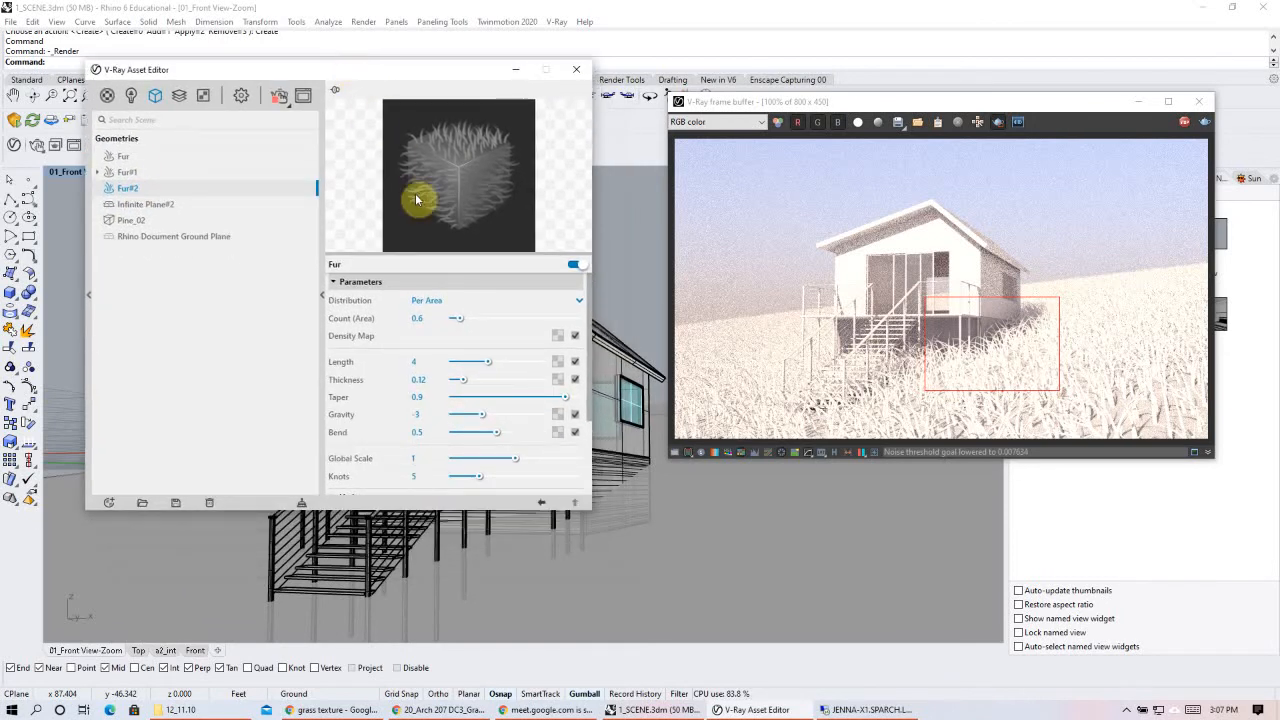
pyautogui.moveTo(489, 511); pyautogui.dragTo(485, 620)
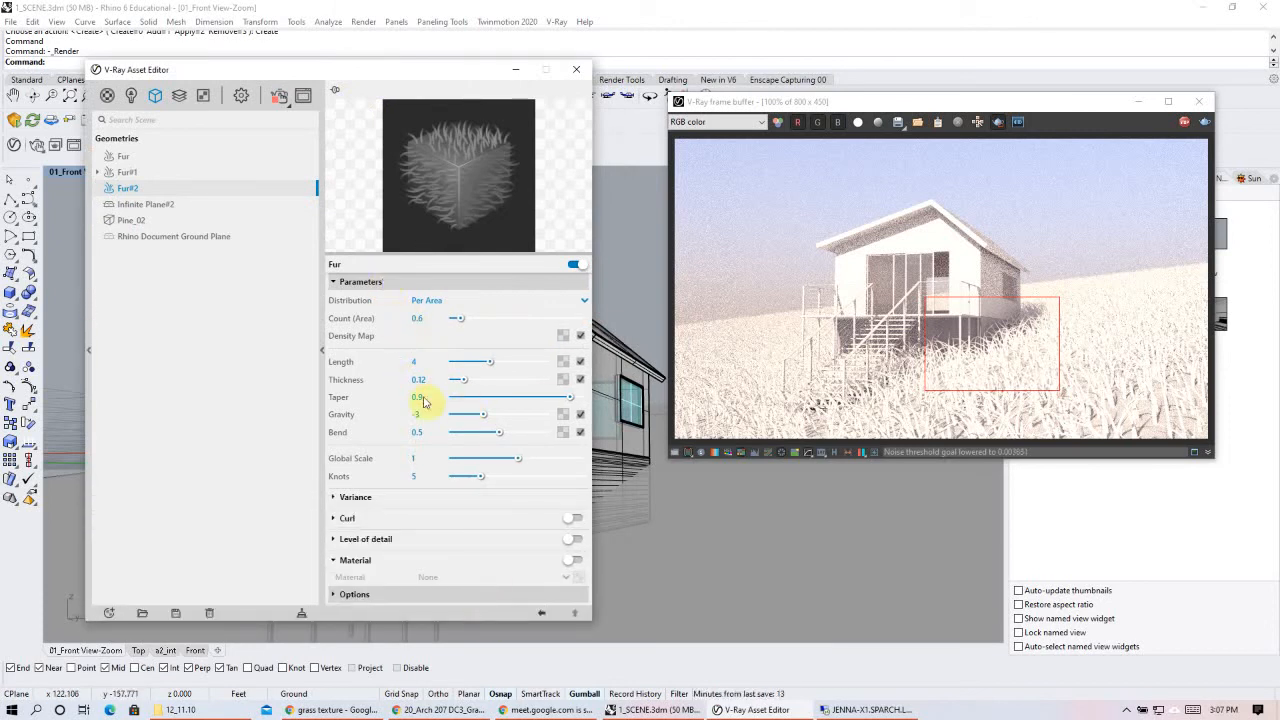
pyautogui.click(335, 284)
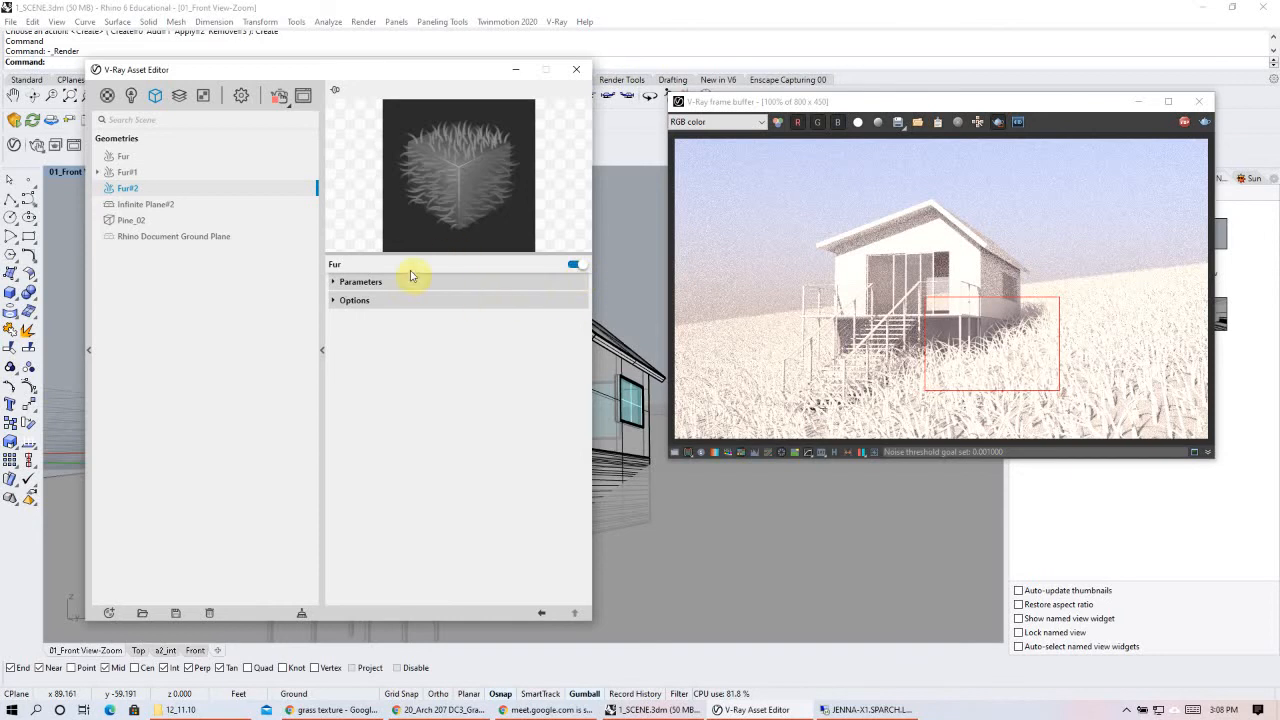
pyautogui.click(342, 283)
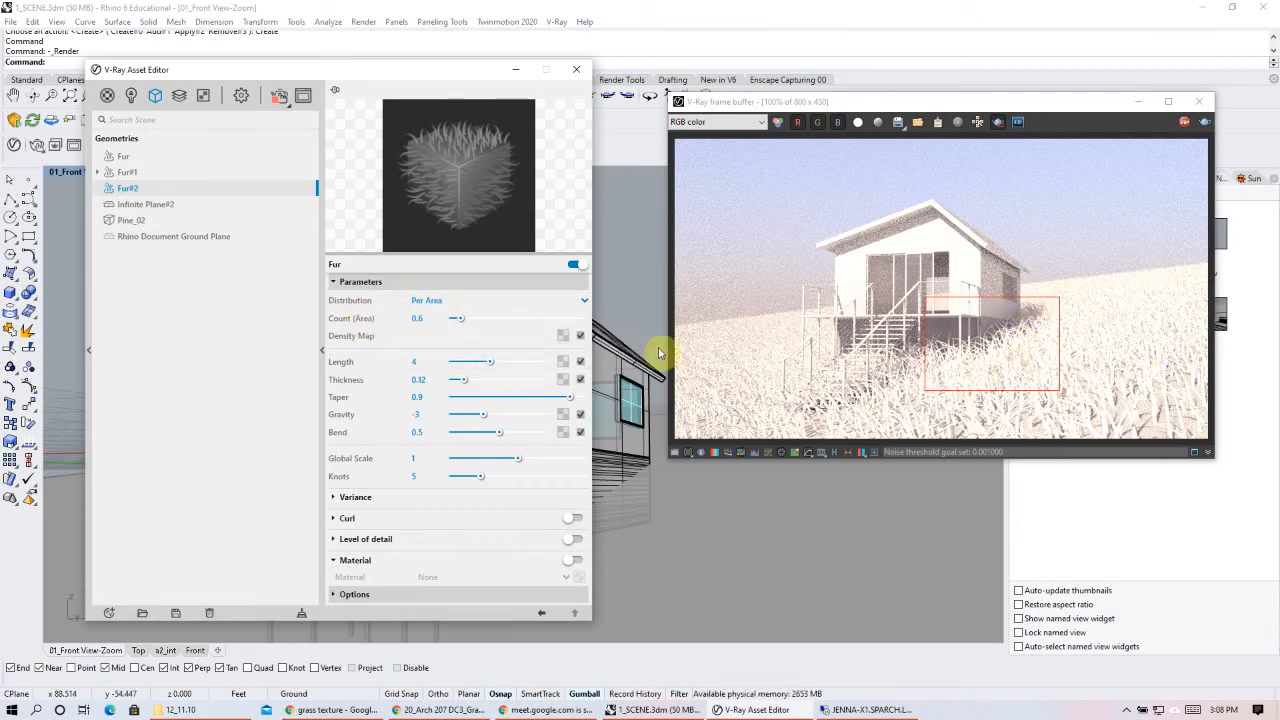
pyautogui.click(443, 304)
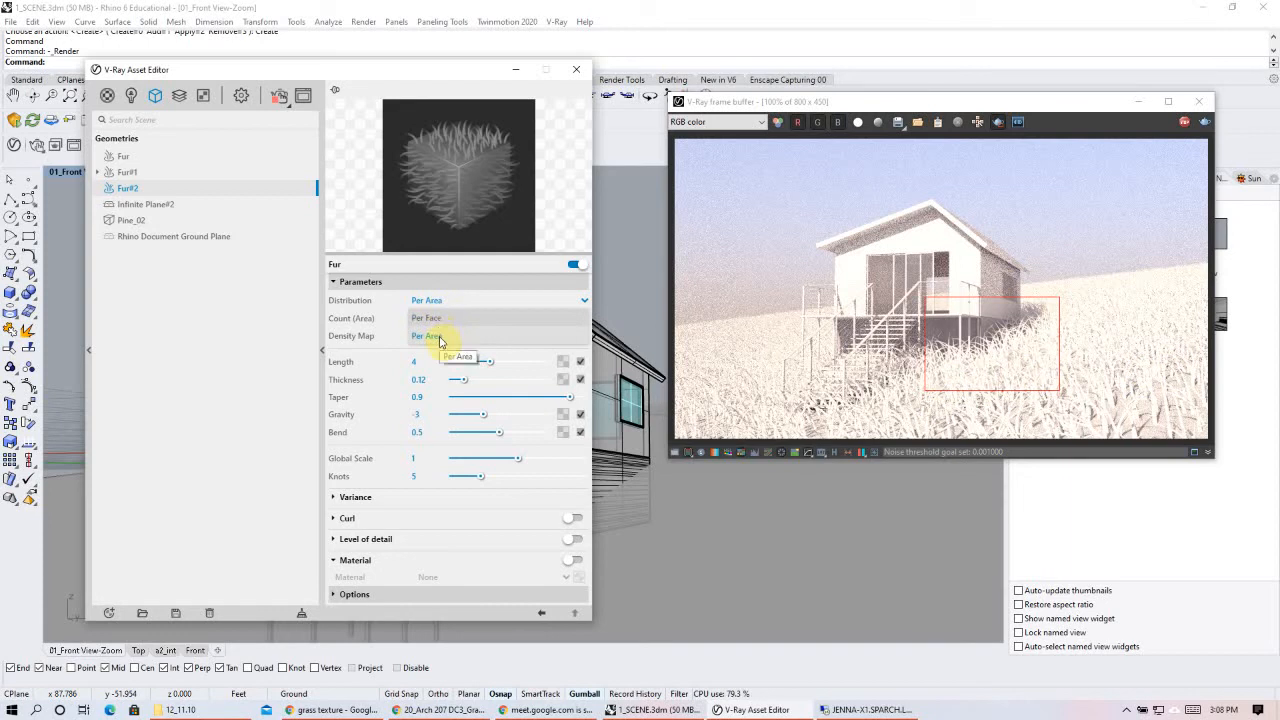
pyautogui.click(440, 338)
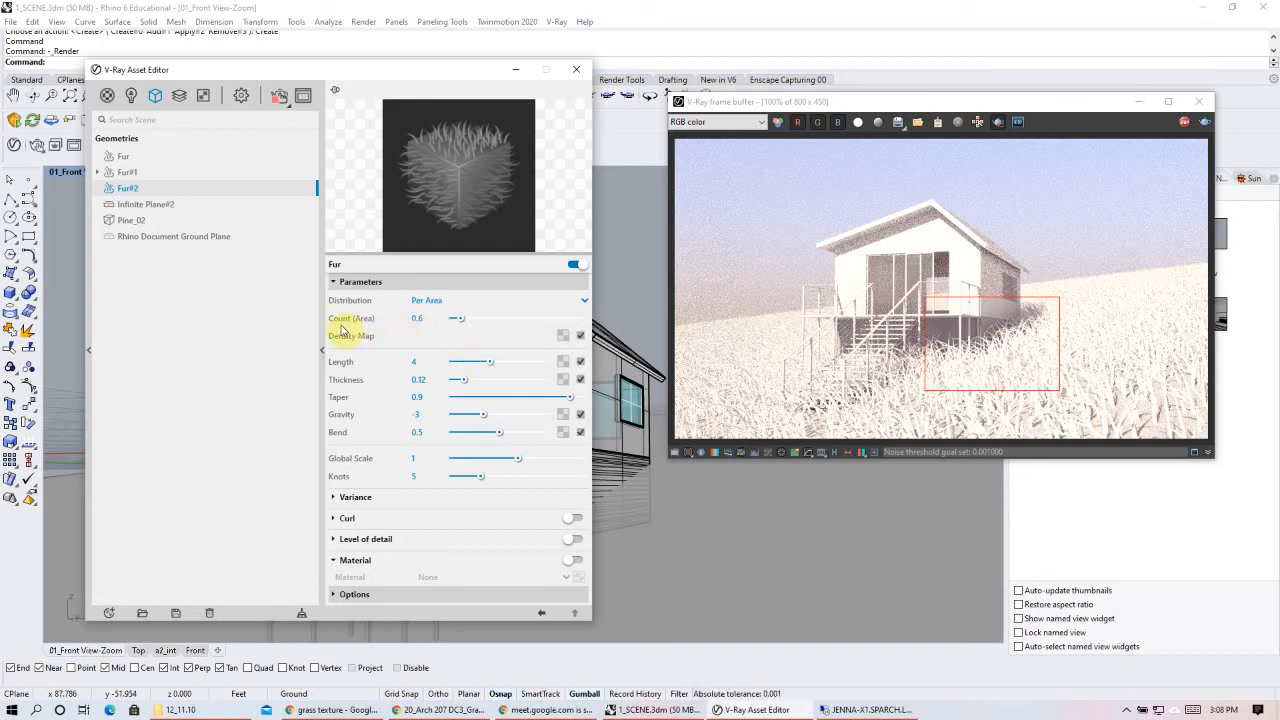
# - Set the Fur#2 area count to 7, length to 1 and thickness to 0.07
pyautogui.moveTo(351, 324)
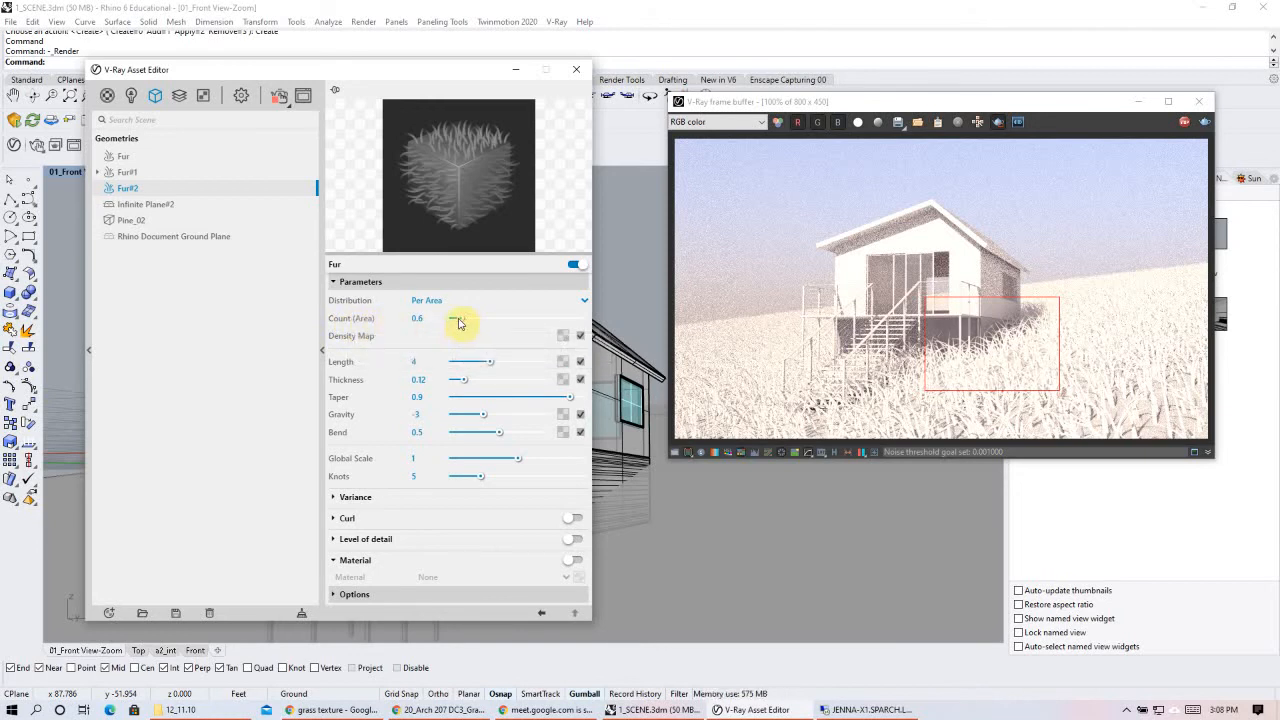
pyautogui.moveTo(463, 323); pyautogui.dragTo(516, 327)
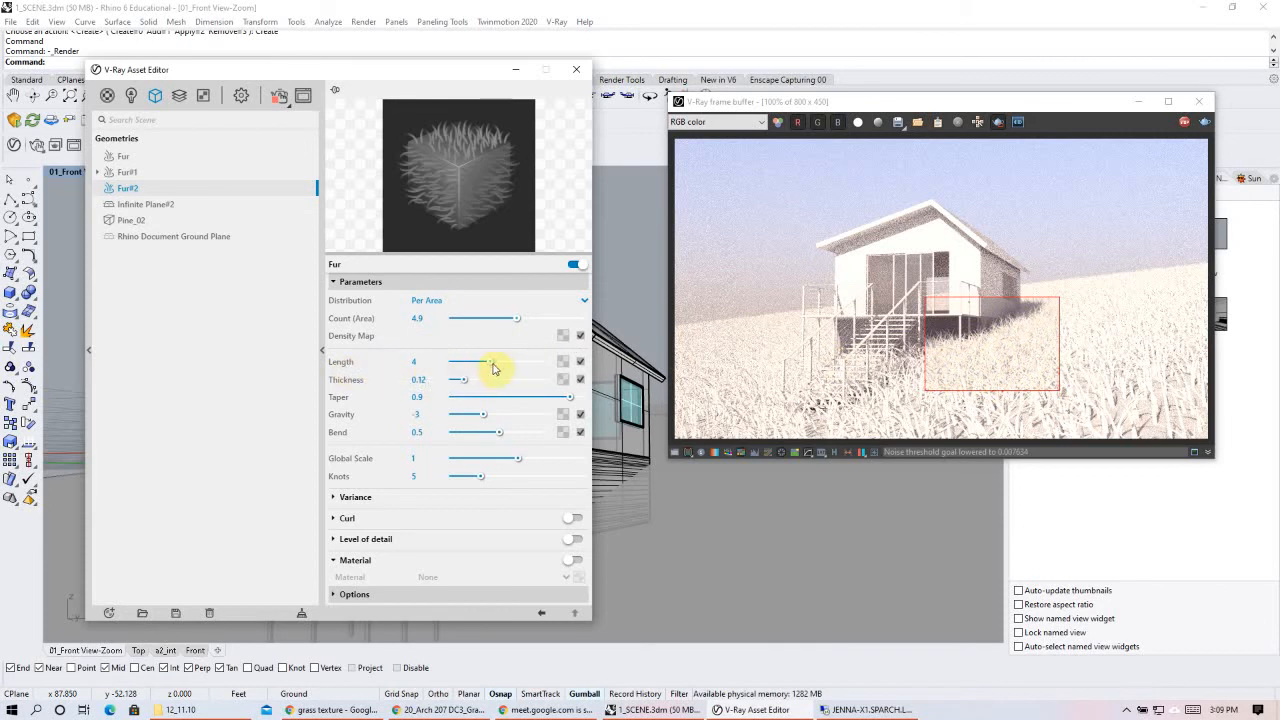
pyautogui.moveTo(491, 366); pyautogui.dragTo(462, 369)
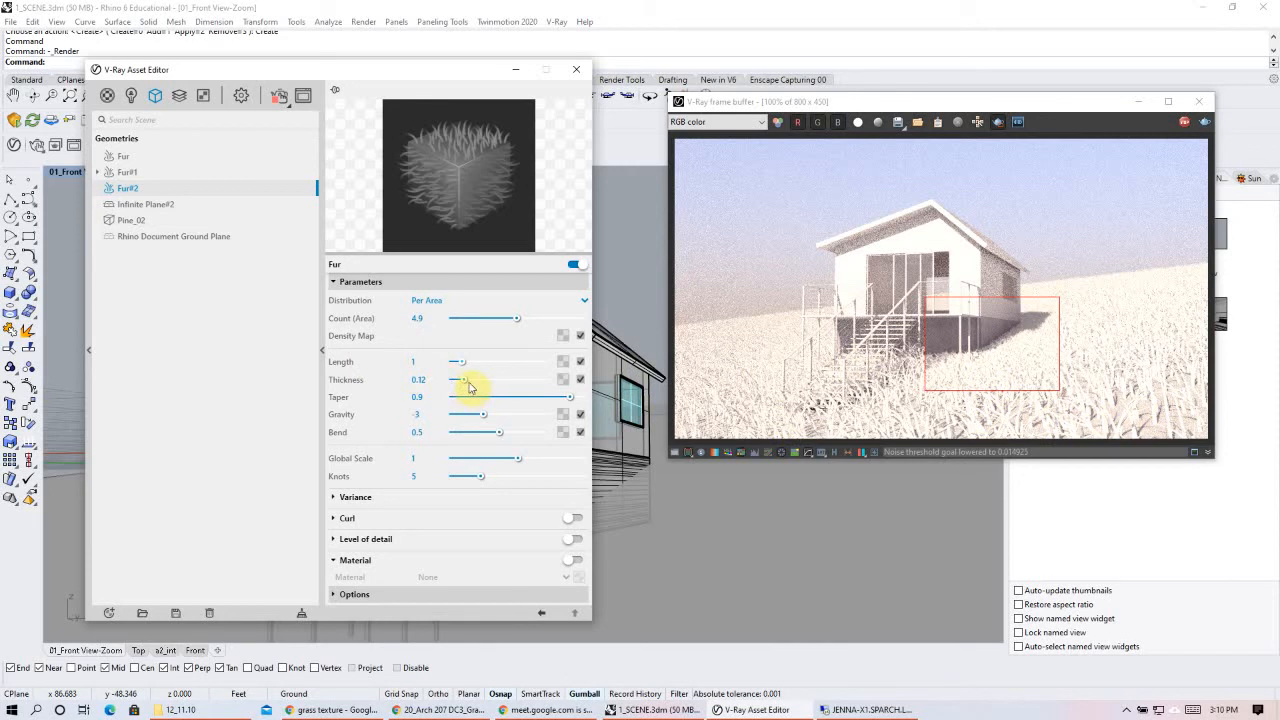
pyautogui.moveTo(463, 383); pyautogui.dragTo(459, 383)
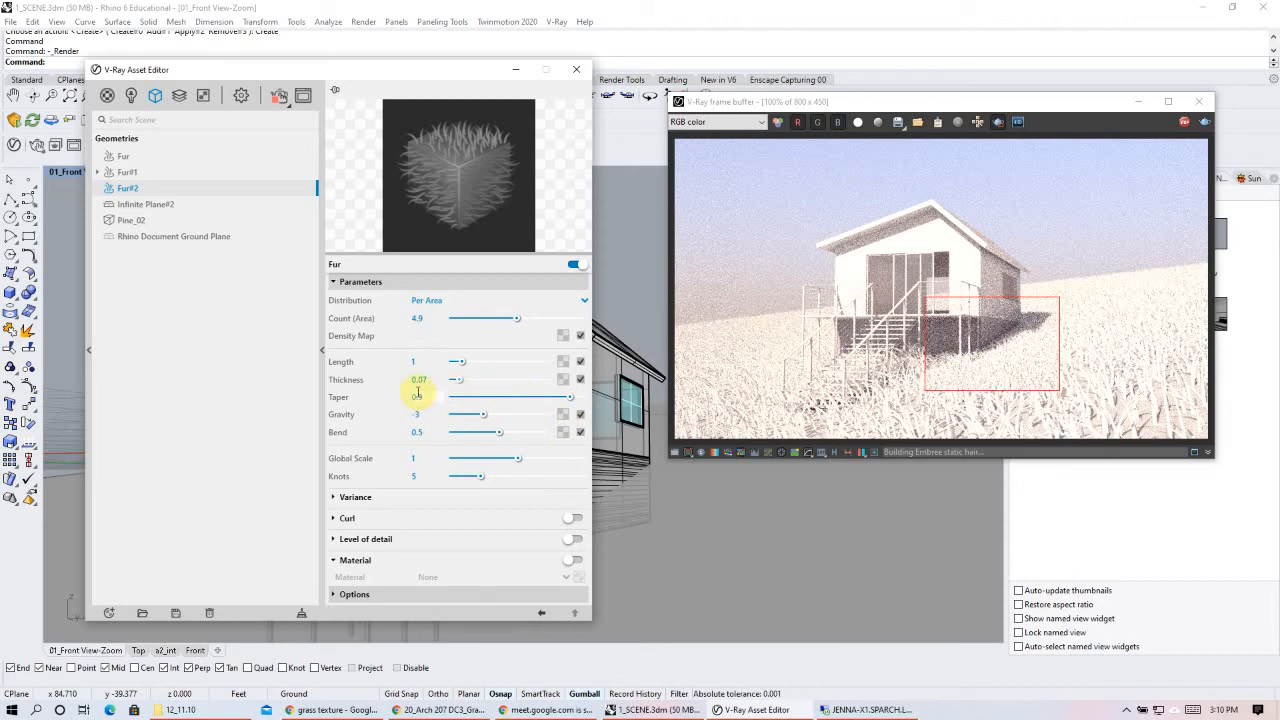
pyautogui.moveTo(518, 321); pyautogui.dragTo(526, 321)
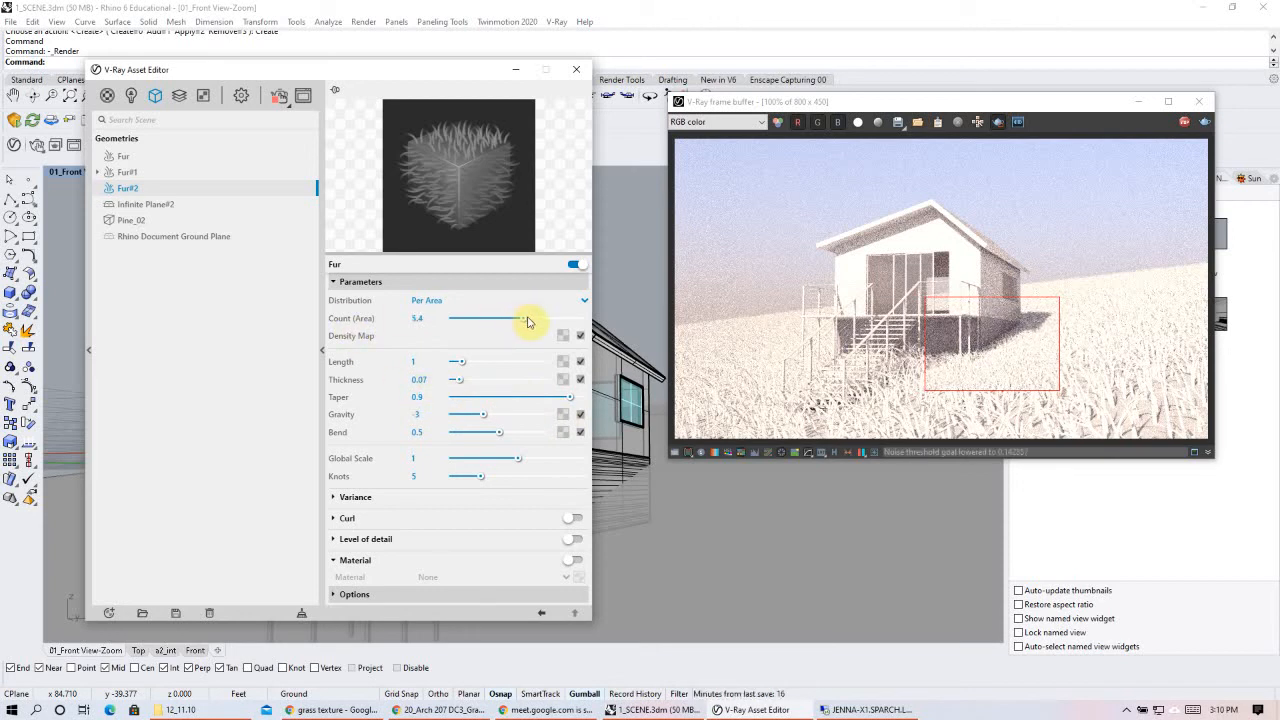
pyautogui.moveTo(543, 321); pyautogui.dragTo(545, 321)
# - Set the Fur#2 variance to 0.72 for direction and 0.7 for length, and its main gravity to -3.8
pyautogui.moveTo(377, 340)
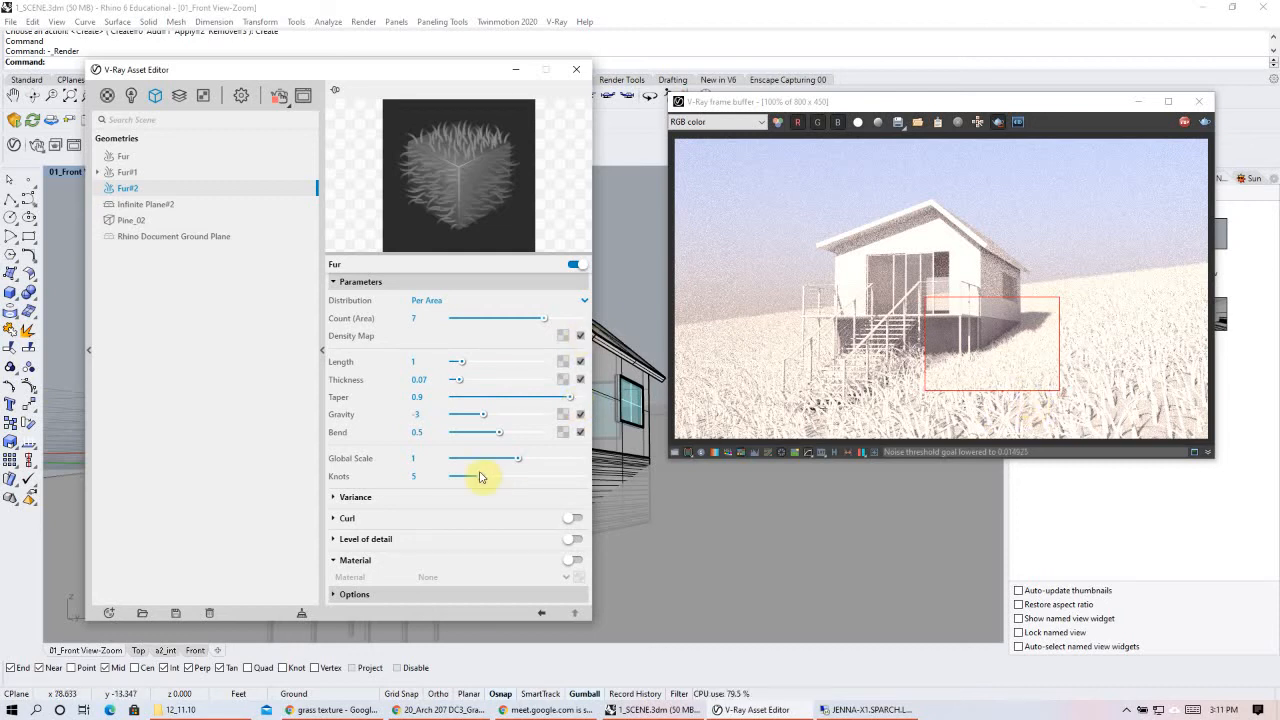
pyautogui.moveTo(357, 396)
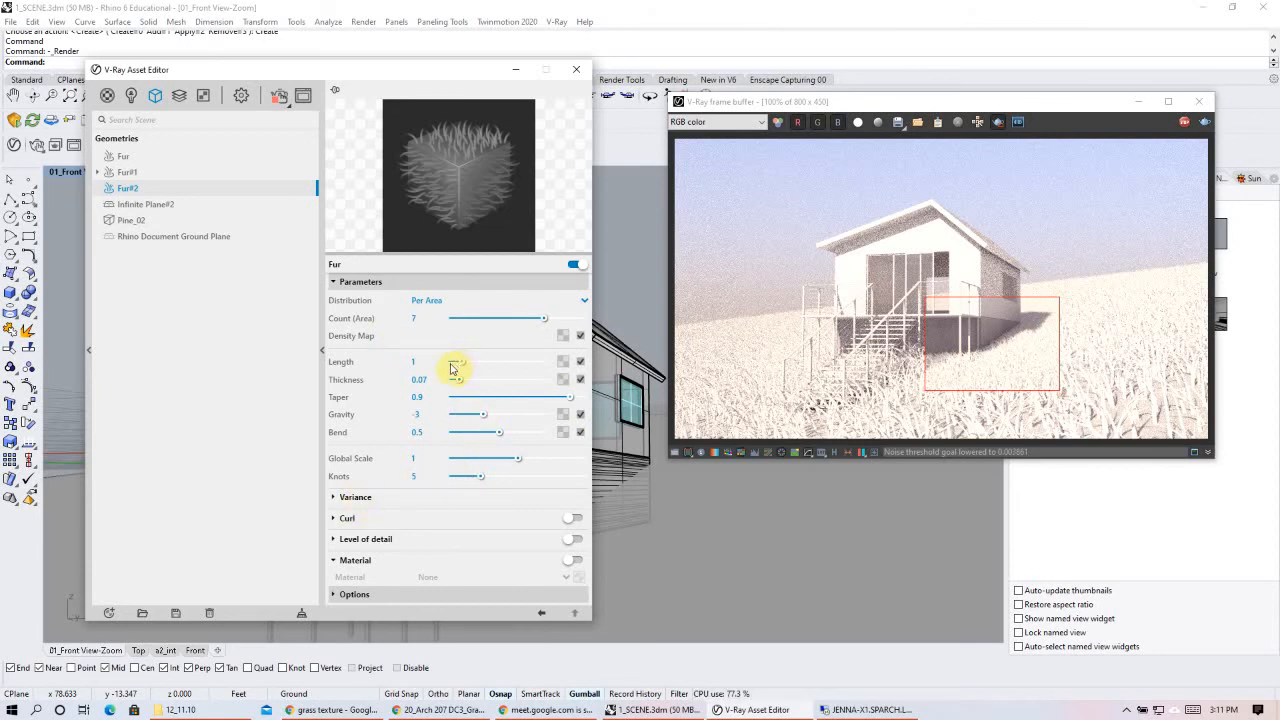
pyautogui.click(356, 496)
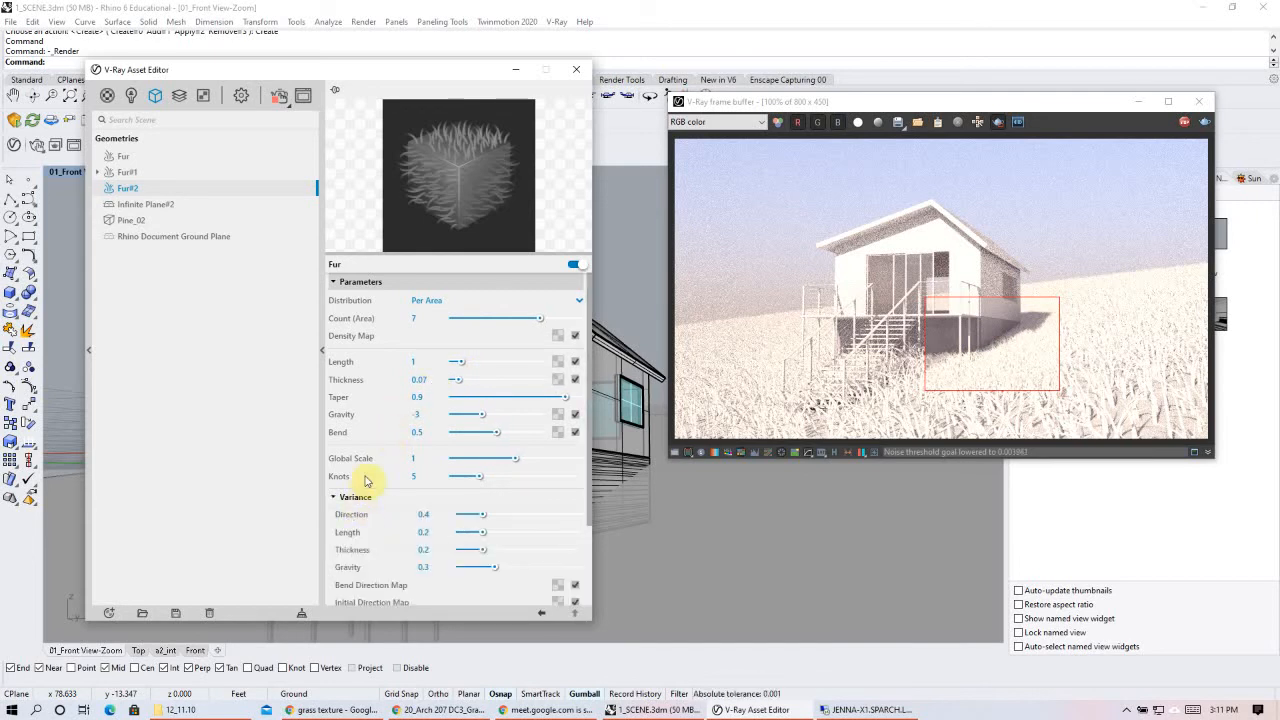
pyautogui.scroll(-1, 368, 484)
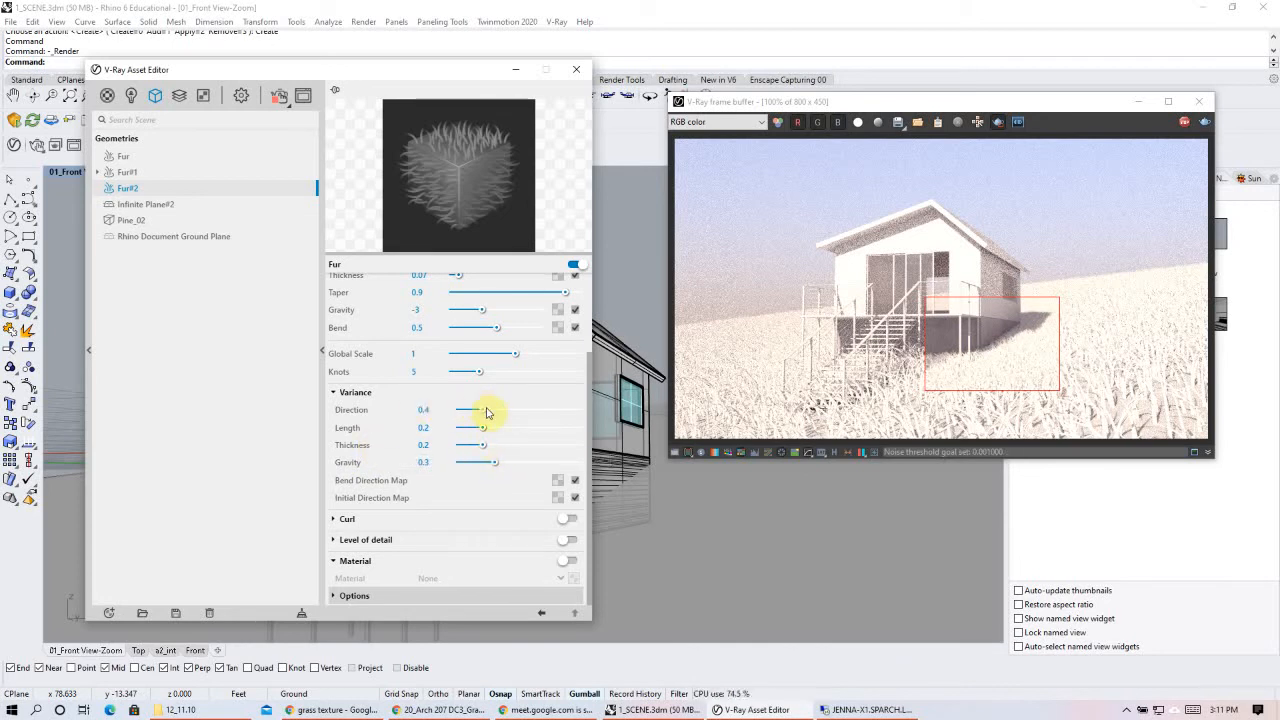
pyautogui.moveTo(480, 413); pyautogui.dragTo(503, 413)
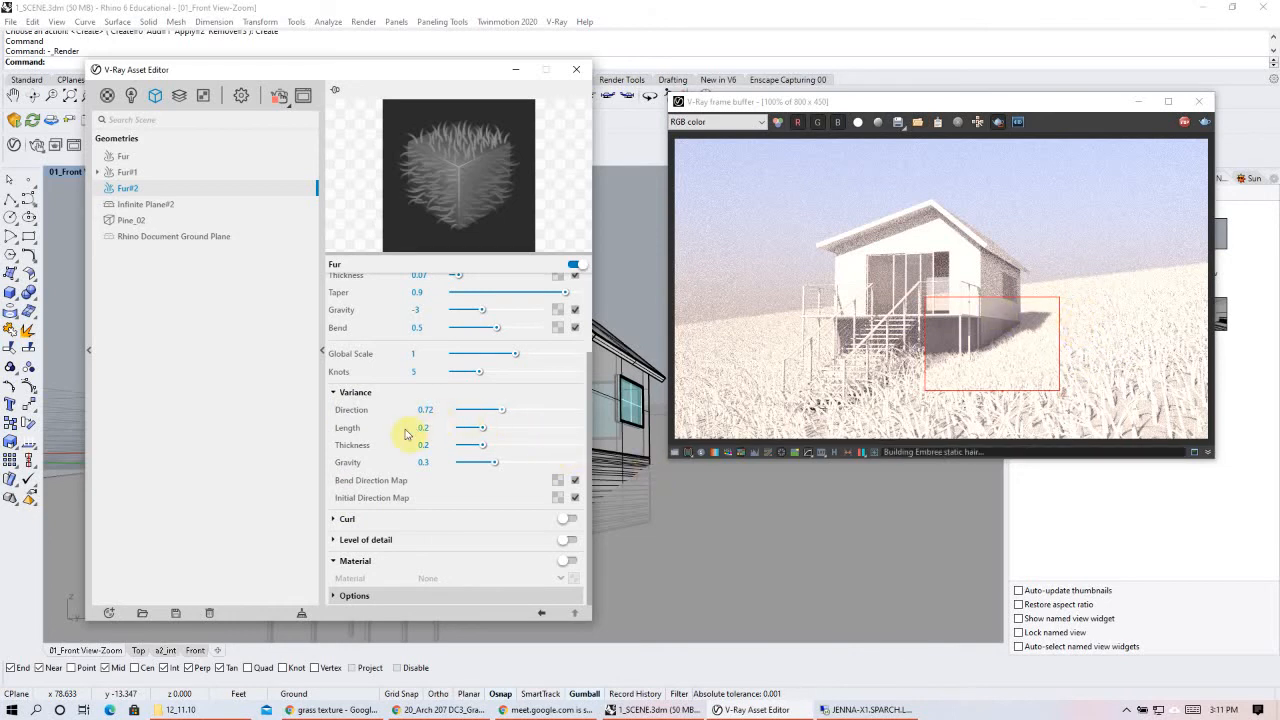
pyautogui.moveTo(477, 436); pyautogui.dragTo(543, 430)
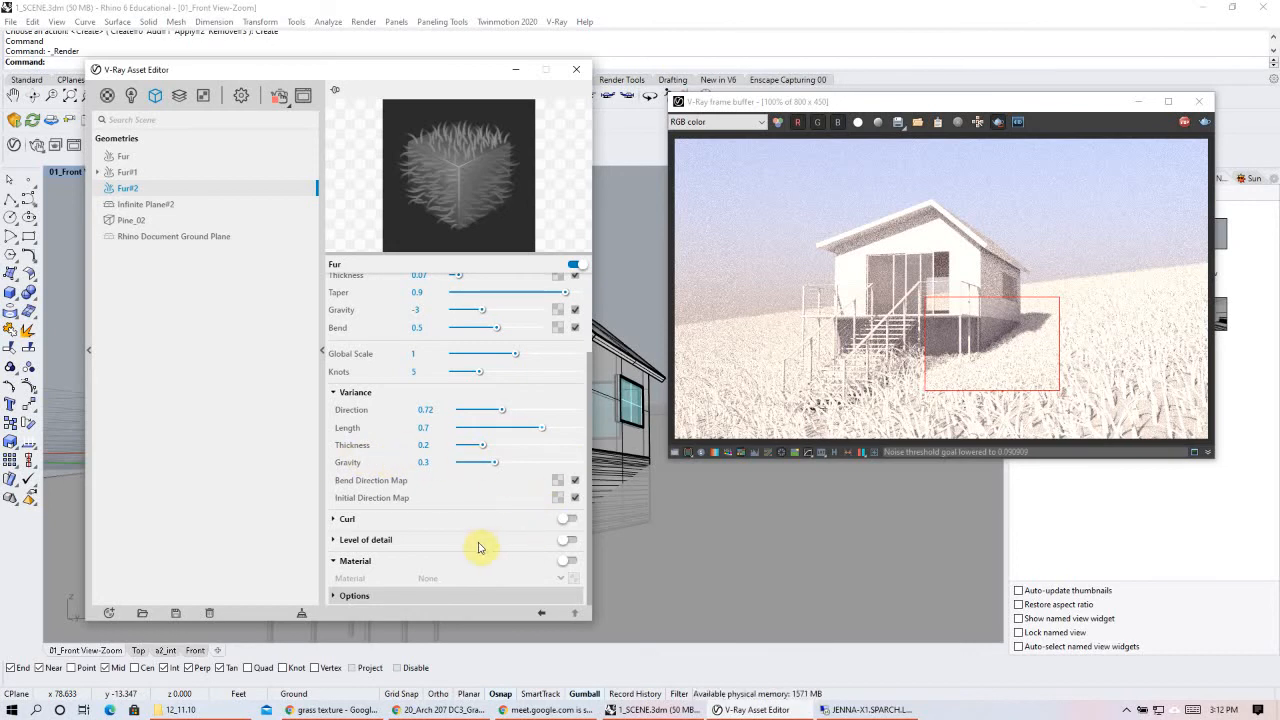
pyautogui.scroll(2, 449, 506)
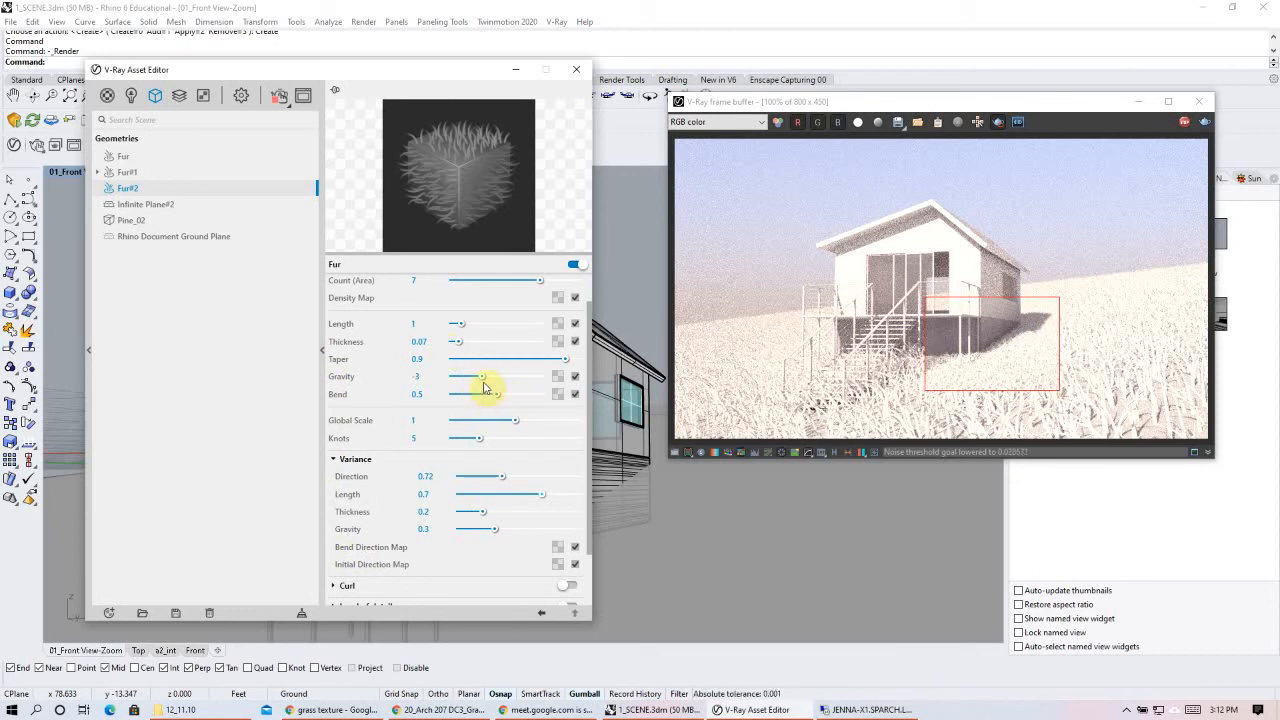
pyautogui.moveTo(483, 383); pyautogui.dragTo(470, 376)
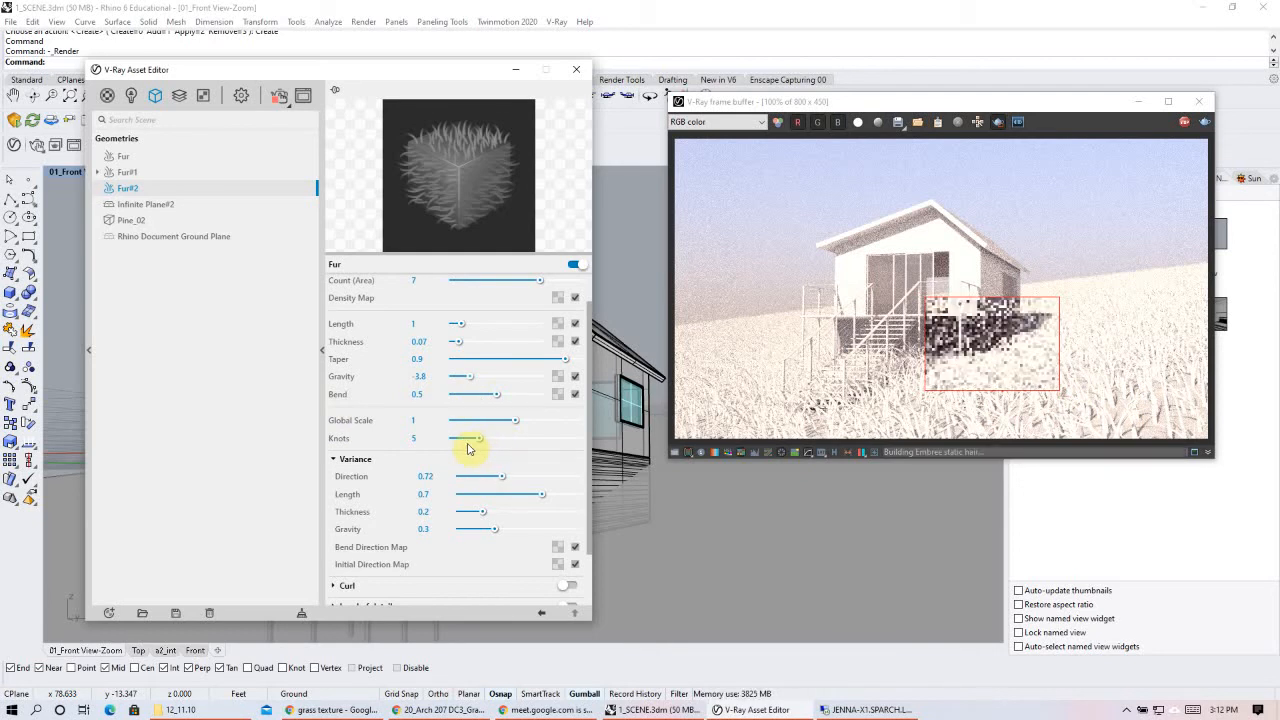
# - Enable the Fur#2 material with Grass_B assigned, and turn off region rendering so the whole front view renders
pyautogui.scroll(-2, 402, 450)
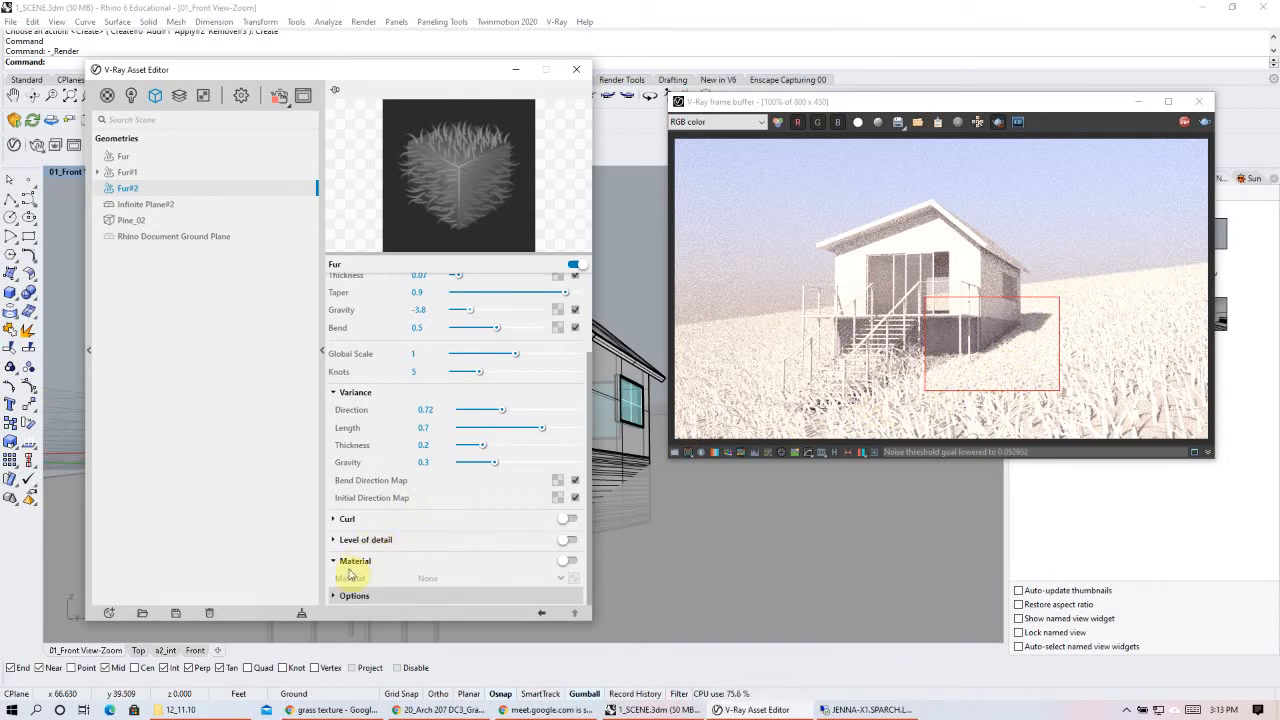
pyautogui.click(356, 561)
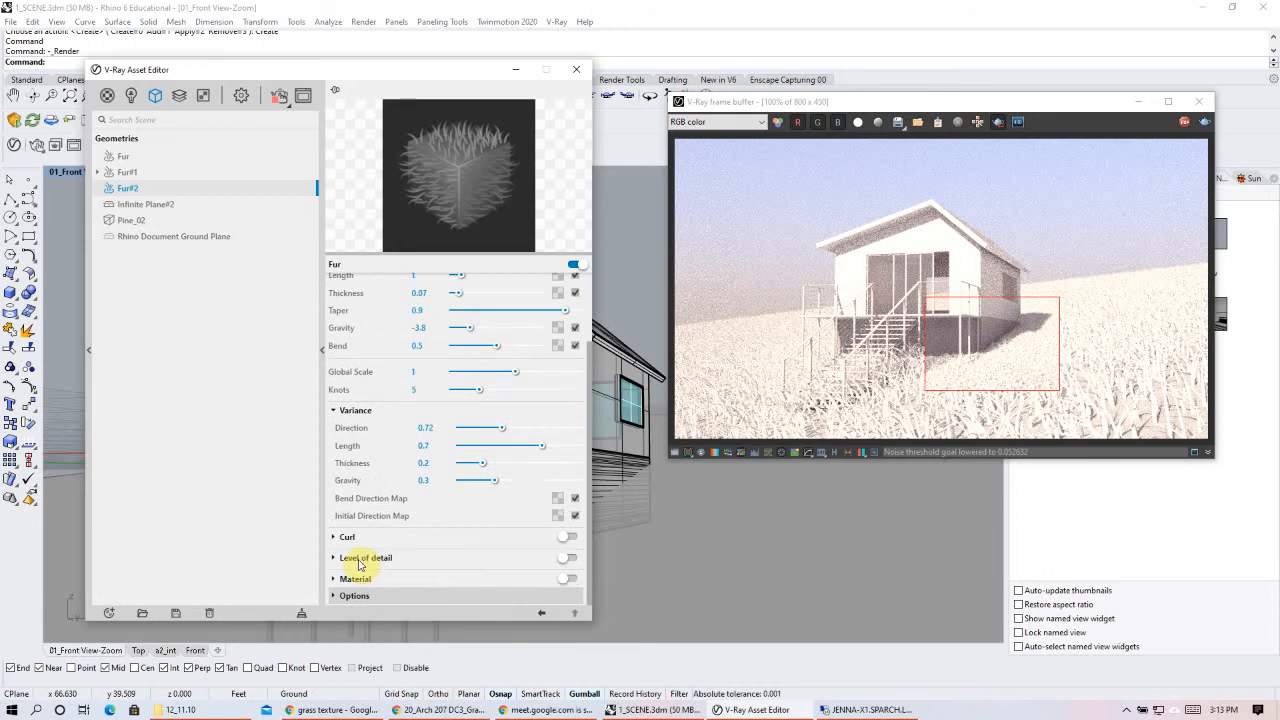
pyautogui.click(355, 579)
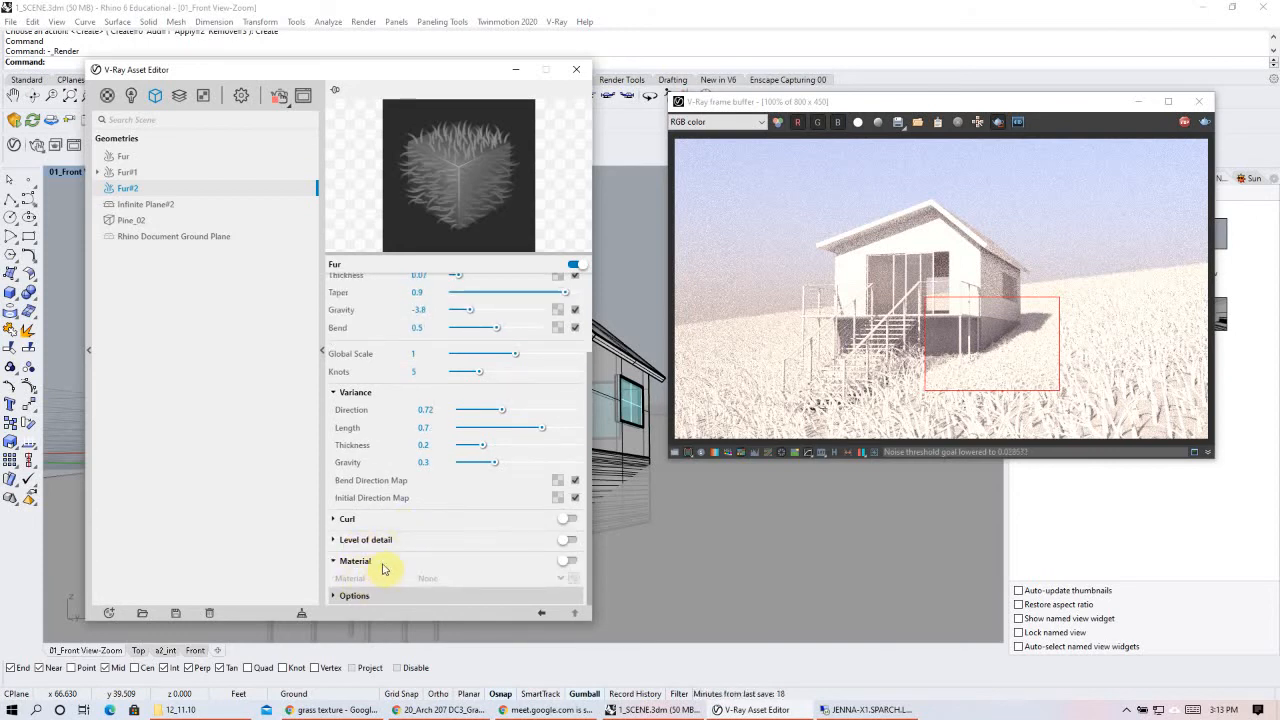
pyautogui.click(567, 562)
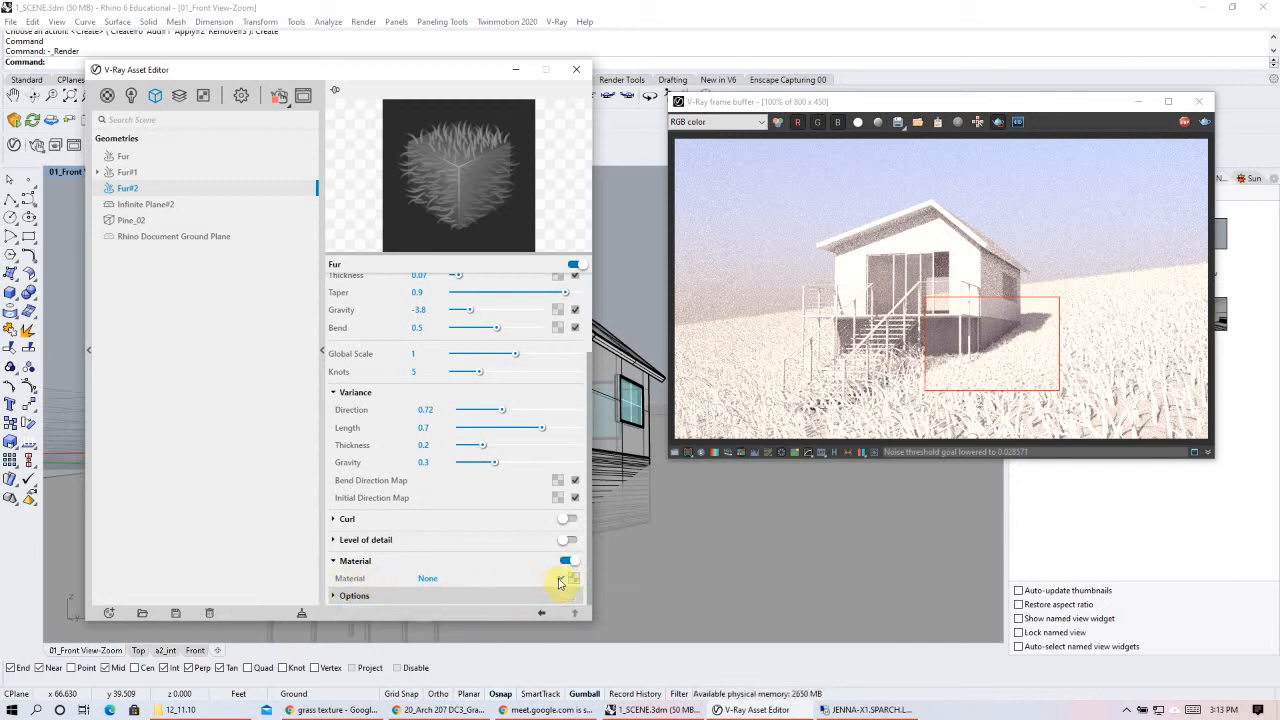
pyautogui.click(561, 580)
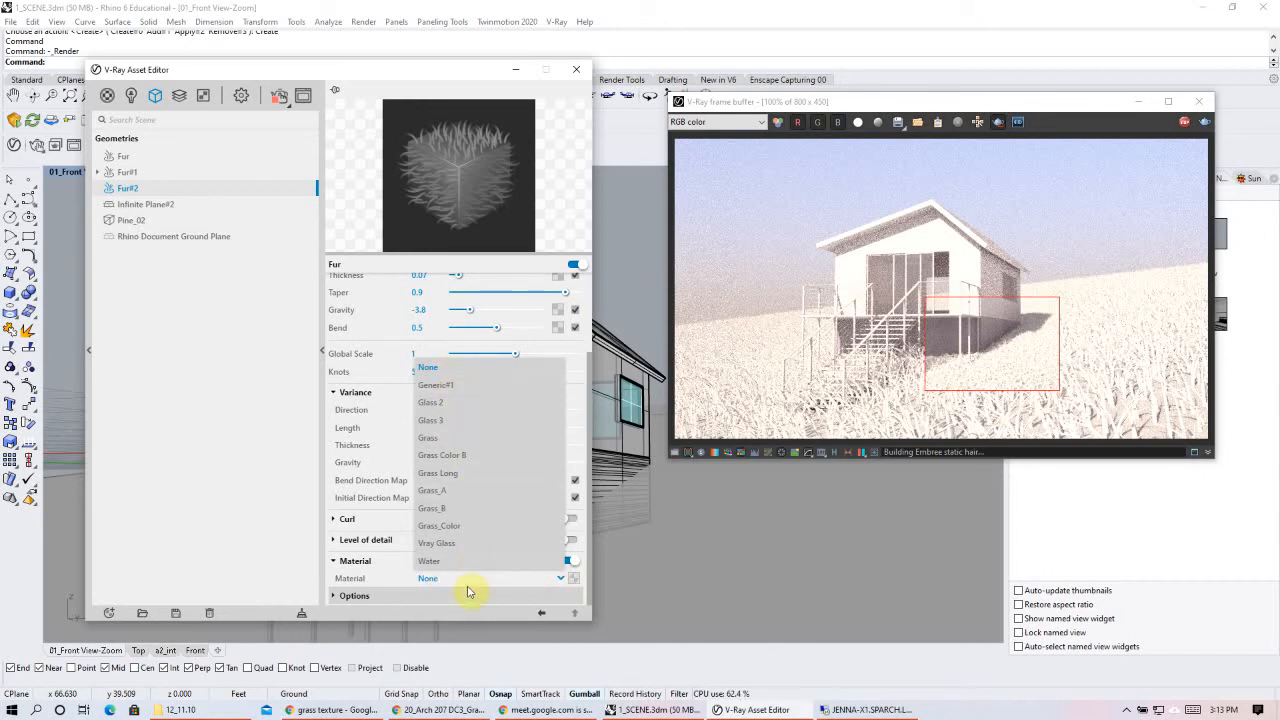
pyautogui.click(171, 177)
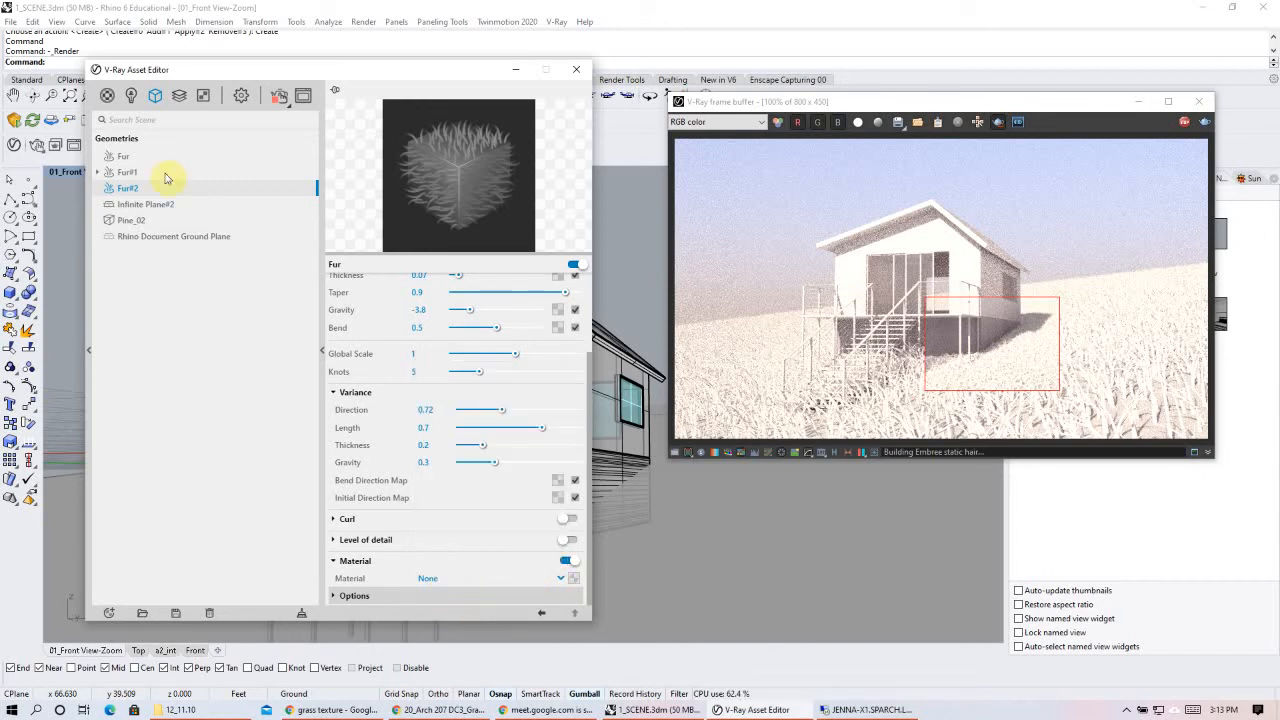
pyautogui.click(107, 96)
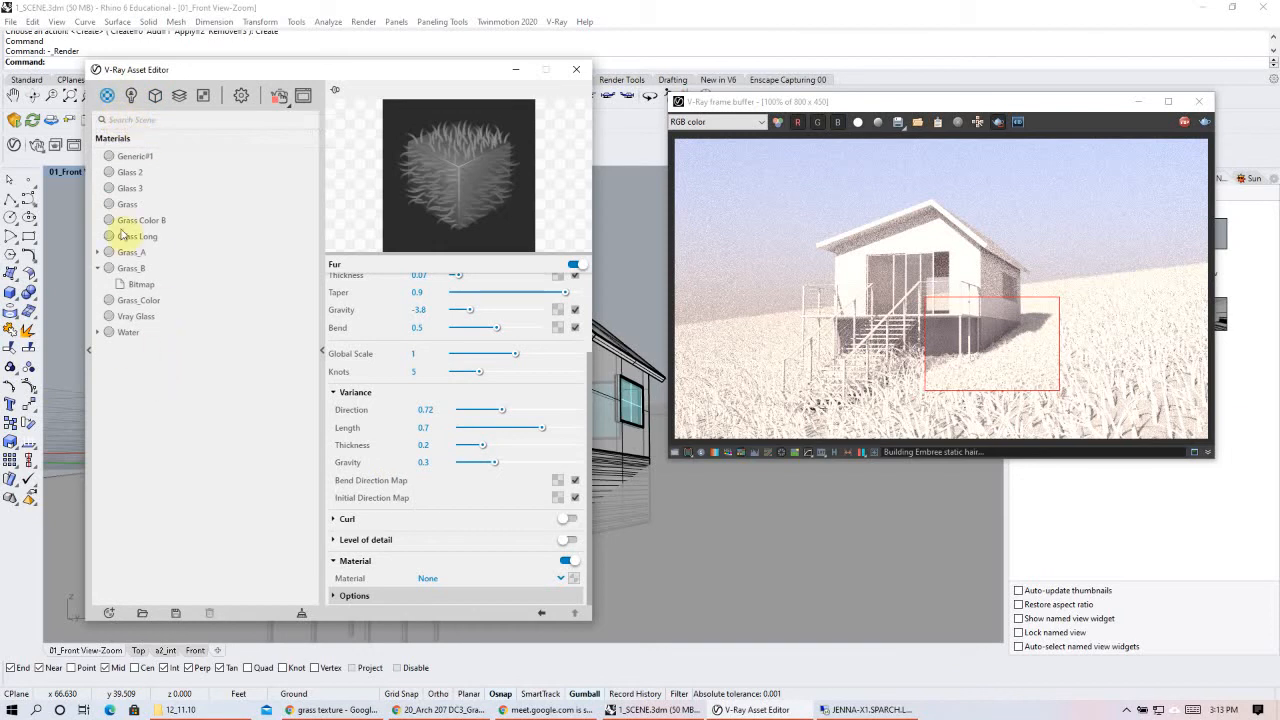
pyautogui.click(156, 96)
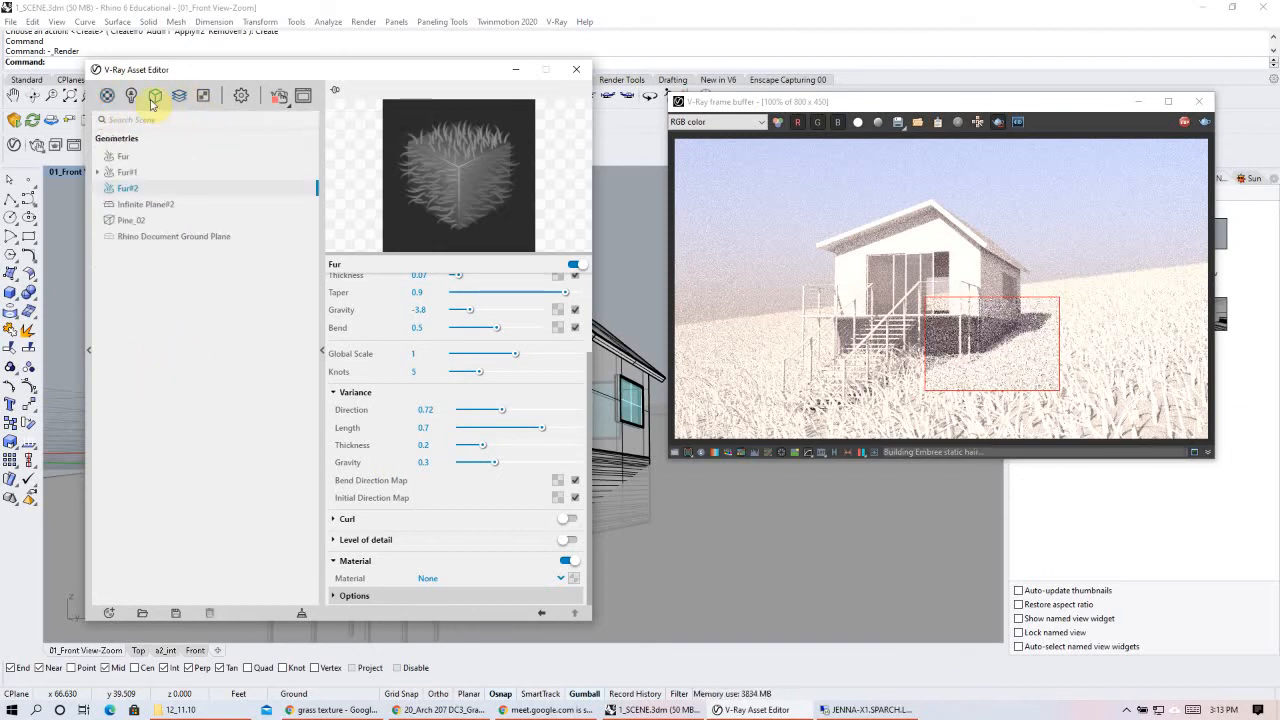
pyautogui.click(507, 580)
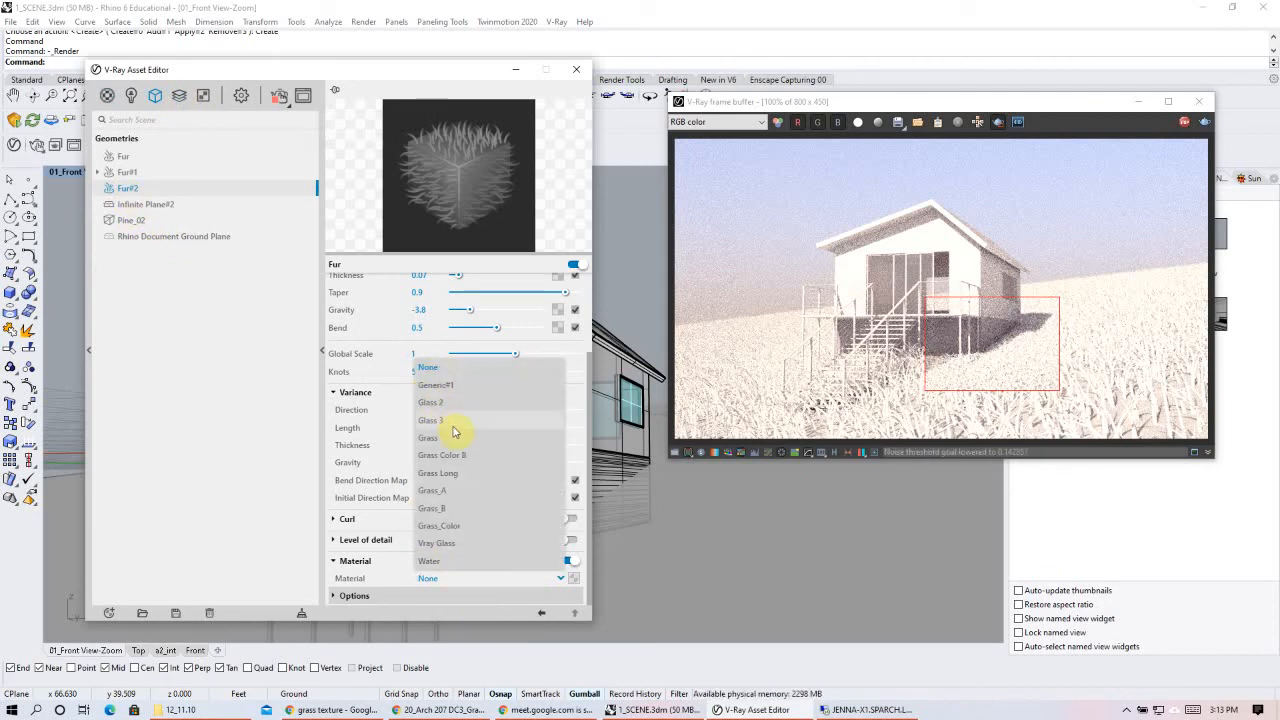
pyautogui.click(478, 510)
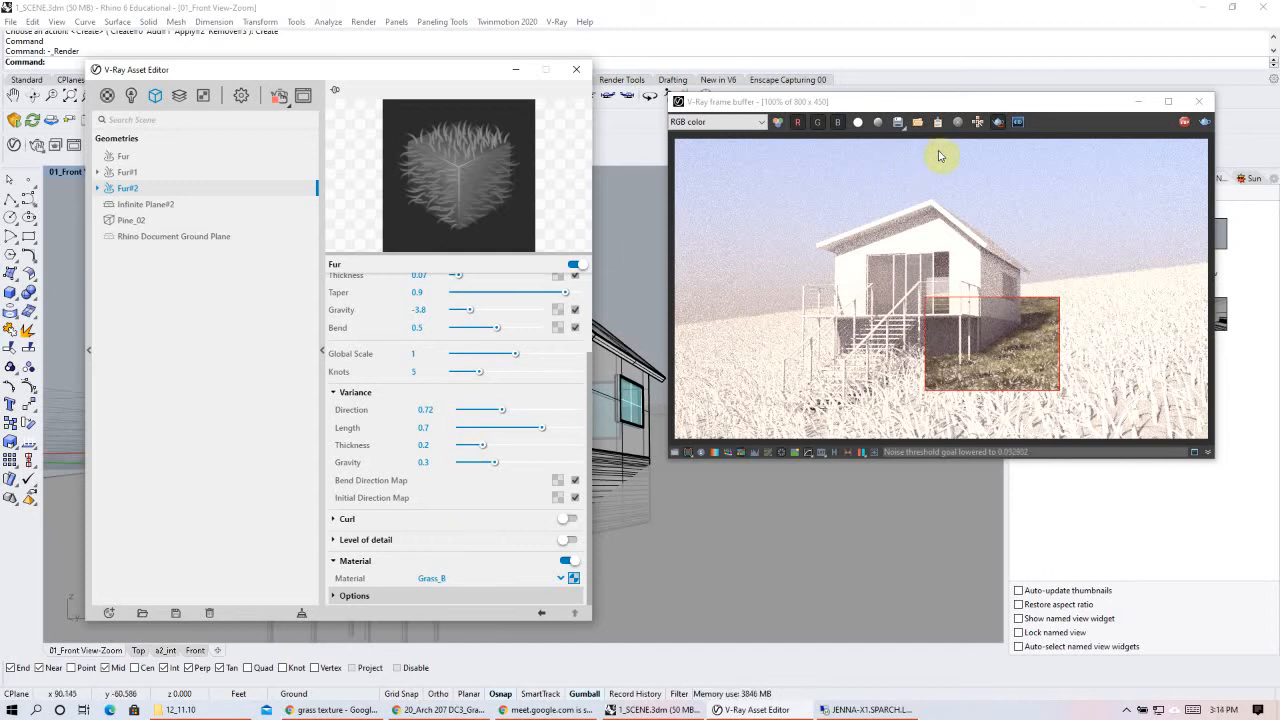
pyautogui.click(1000, 124)
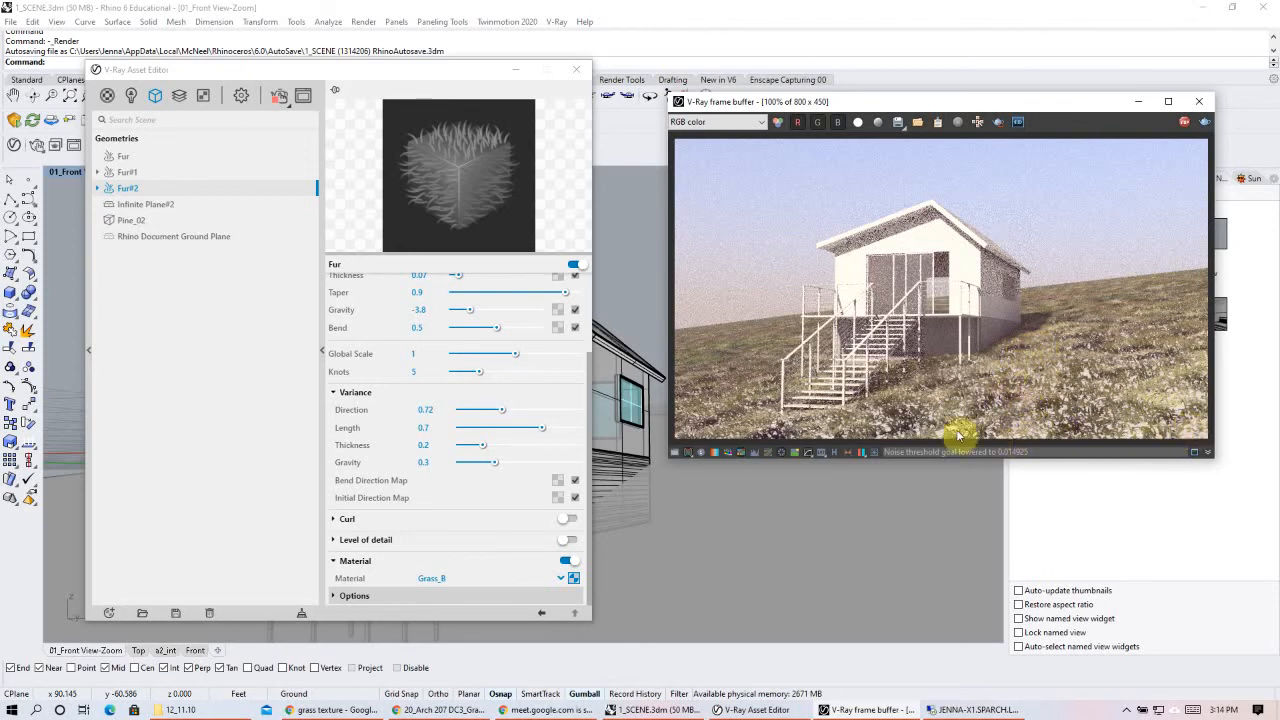
# - Turn on region rendering beside the cabin's stilts and minimize the V-Ray windows to uncover the Rhino model
pyautogui.click(742, 514)
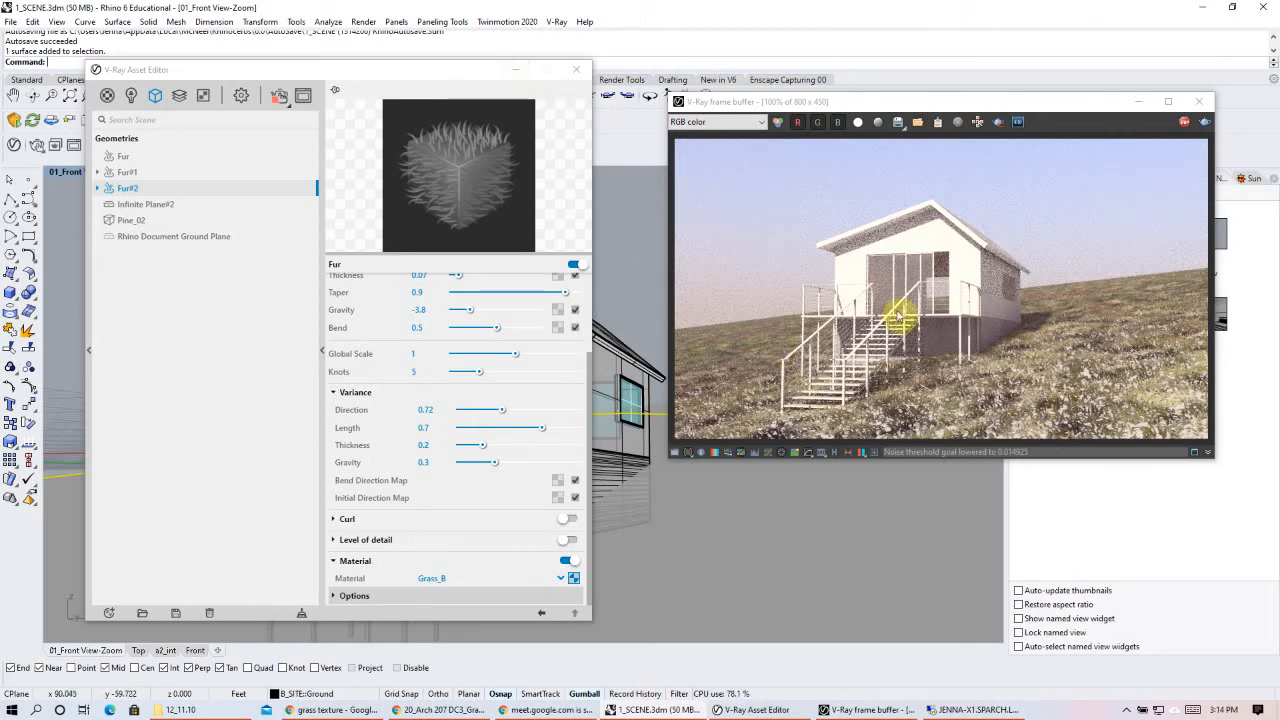
pyautogui.click(997, 121)
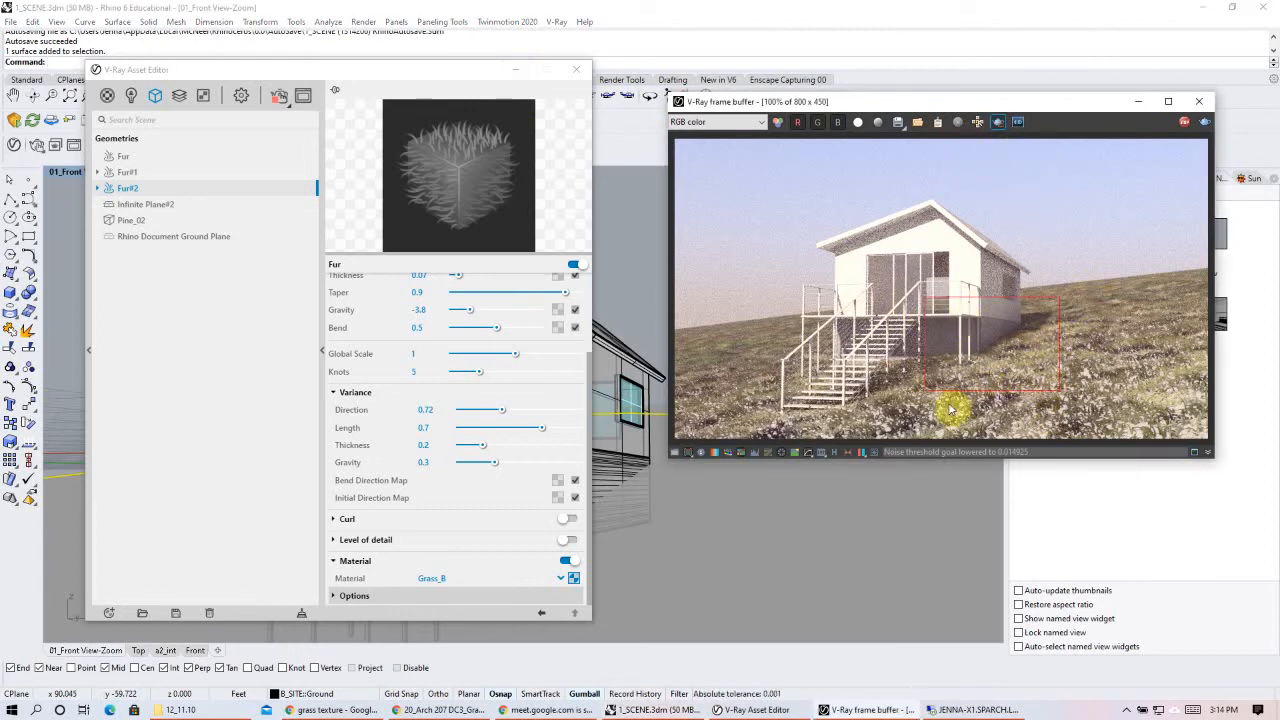
pyautogui.click(516, 70)
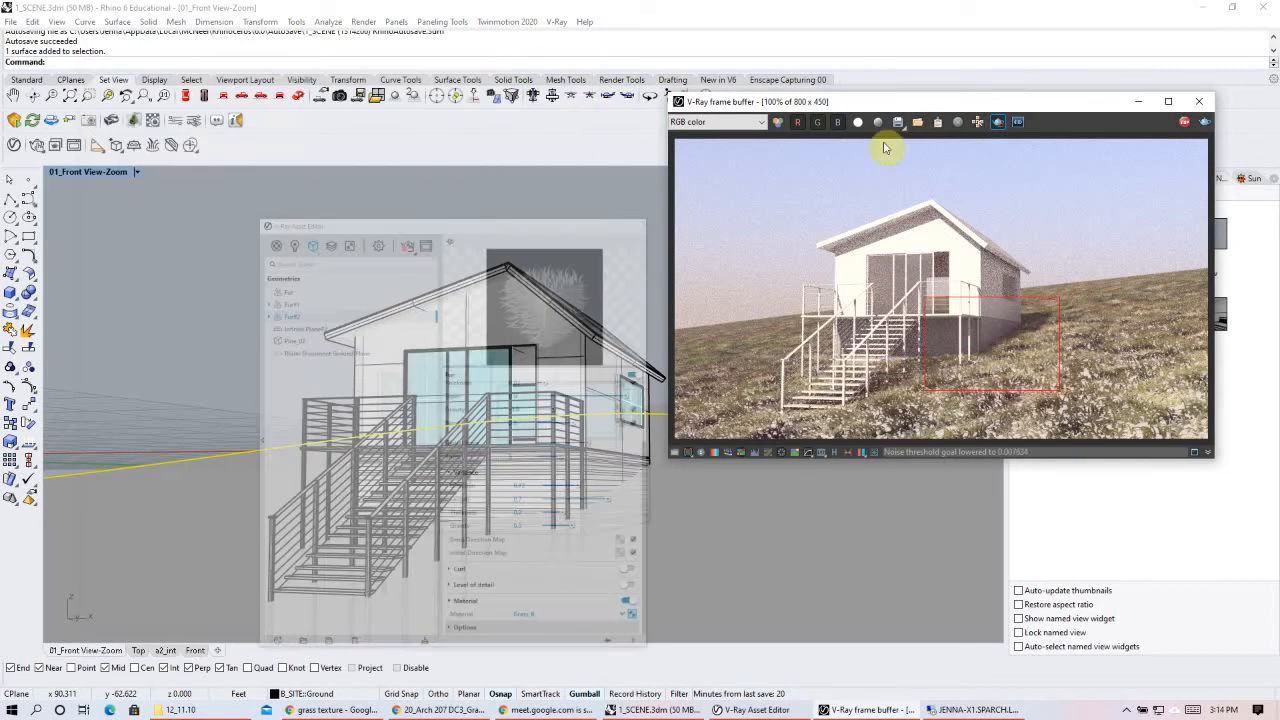
pyautogui.click(1143, 107)
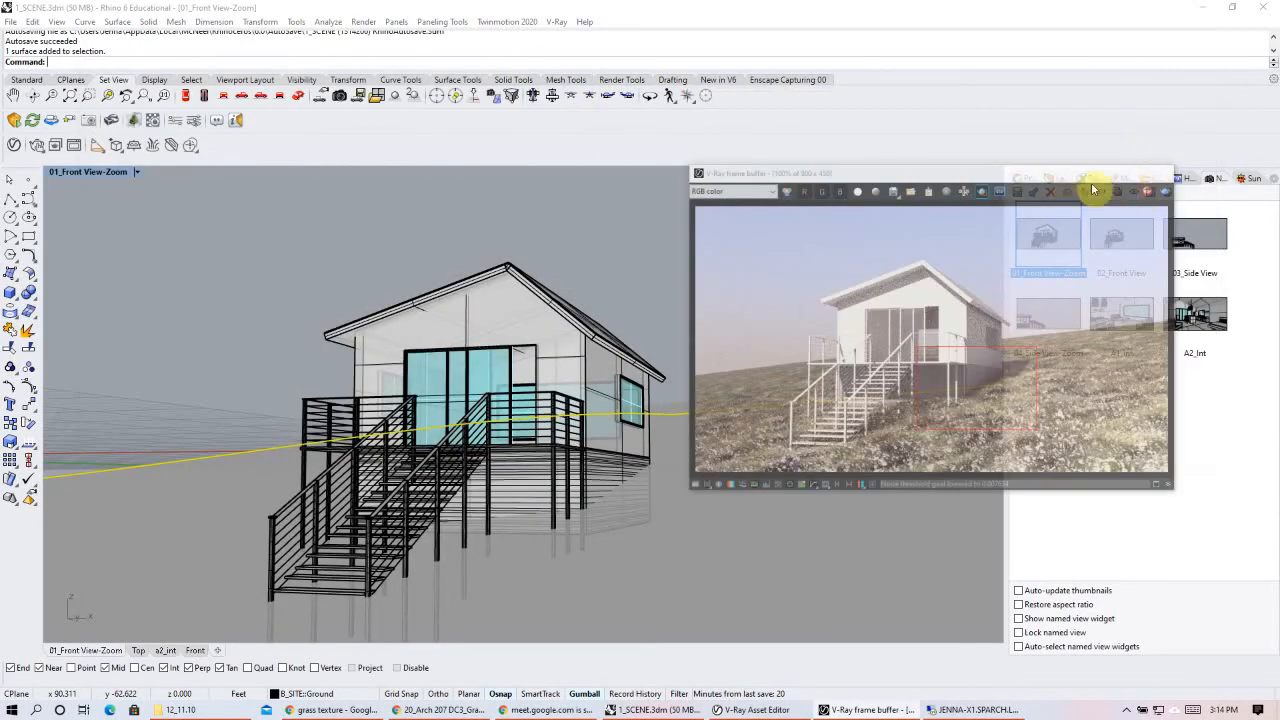
# - Assign the V-Ray material /Grass Color B to the Ground layer under B_SITE
pyautogui.click(1060, 180)
pyautogui.click(865, 320)
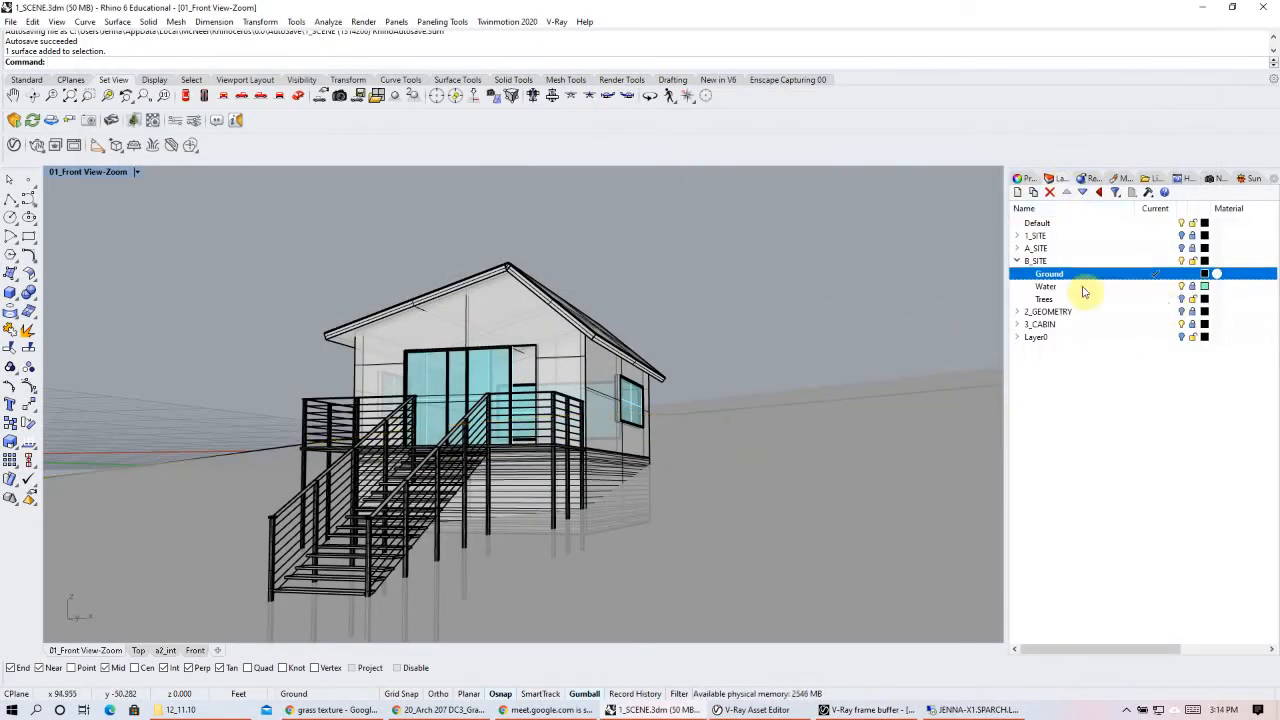
pyautogui.click(1218, 273)
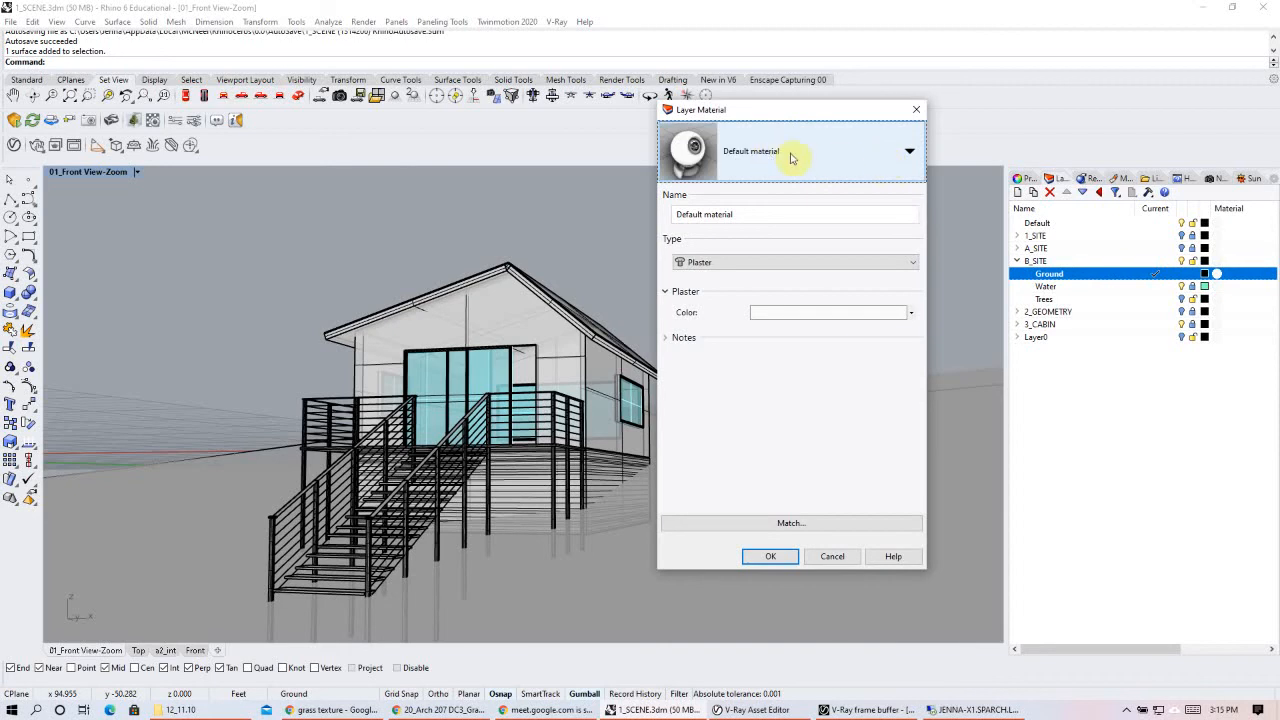
pyautogui.click(903, 168)
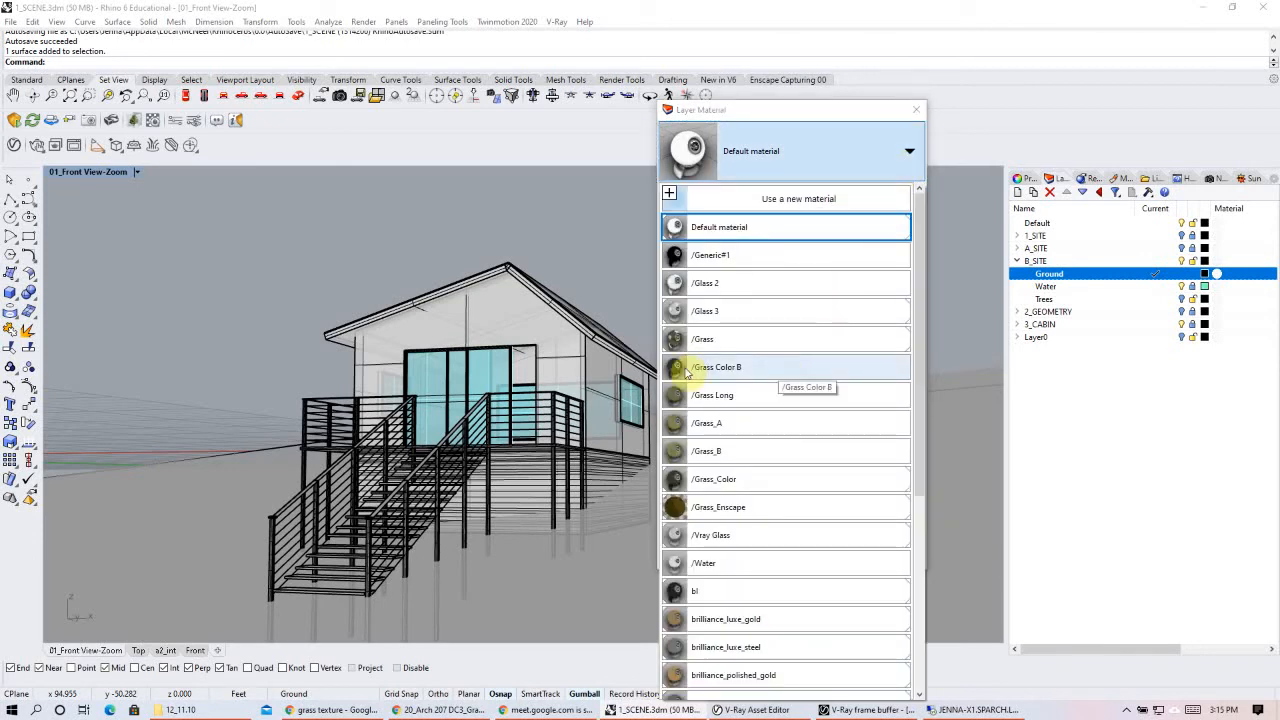
pyautogui.click(795, 370)
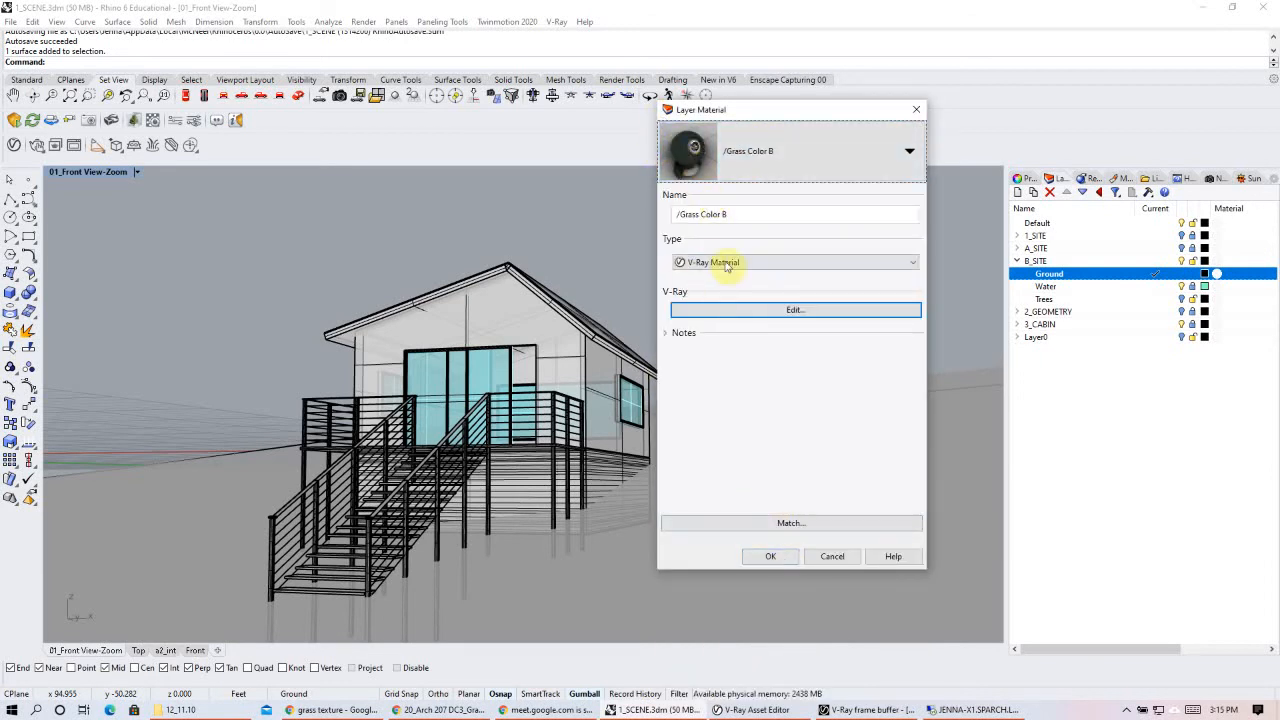
pyautogui.click(771, 558)
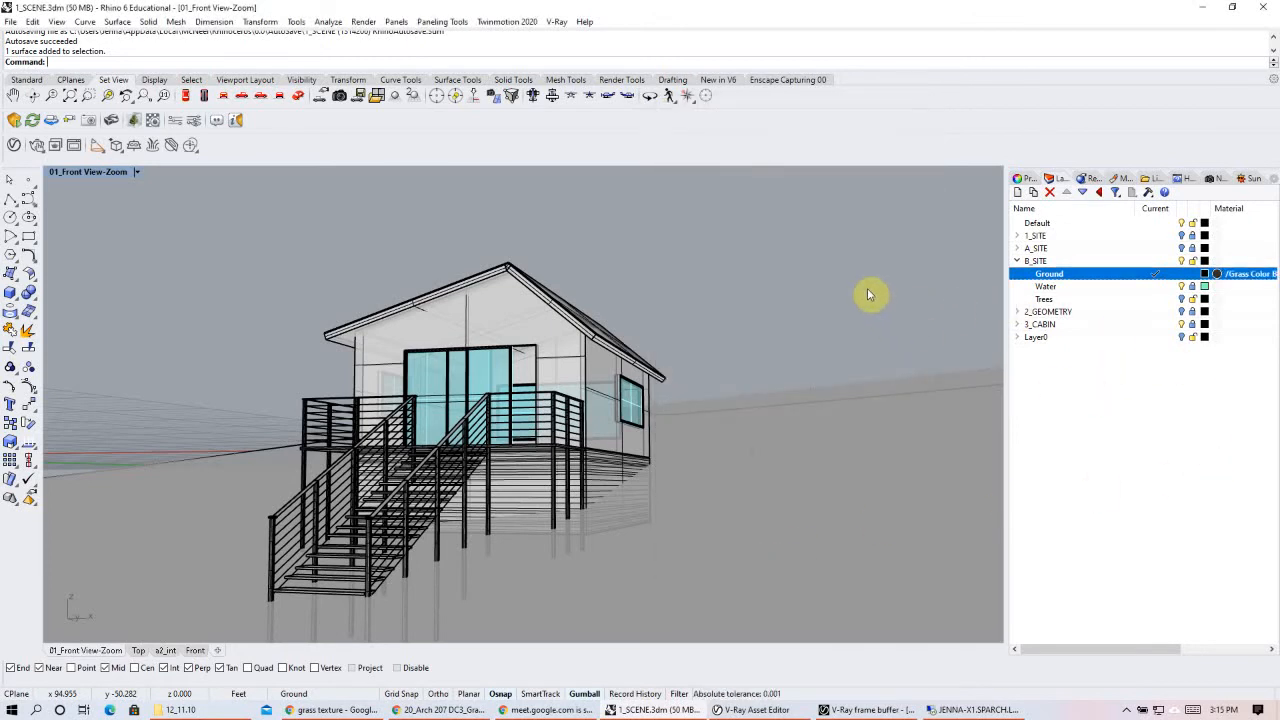
# - Restore the frame buffer and Fur#2 parameters, and render the whole front view before limiting rendering to the region again
pyautogui.click(862, 711)
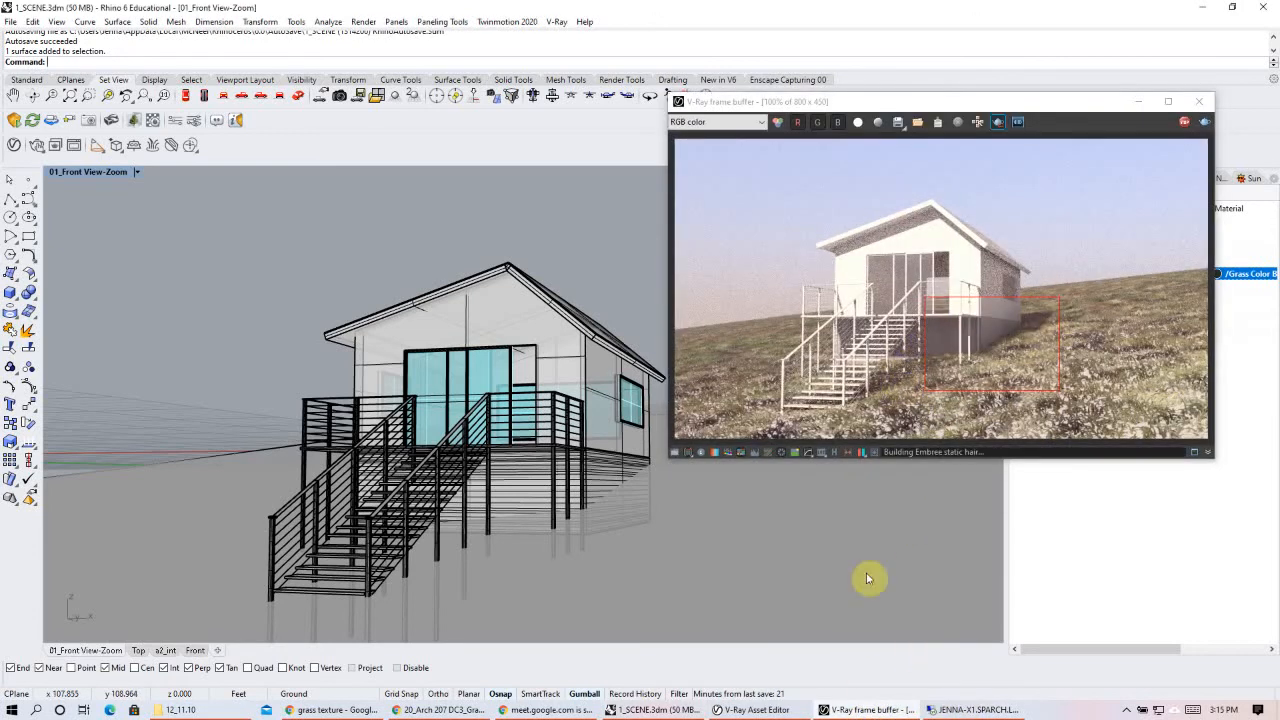
pyautogui.click(777, 711)
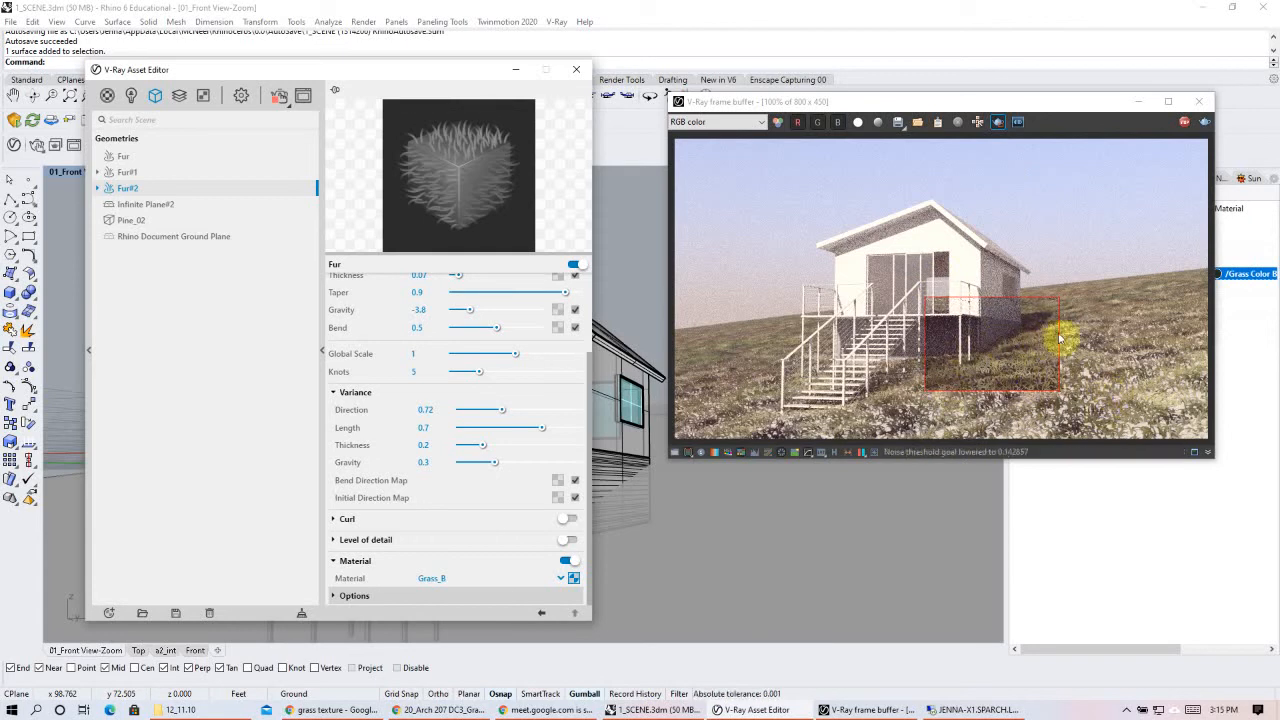
pyautogui.scroll(2, 472, 413)
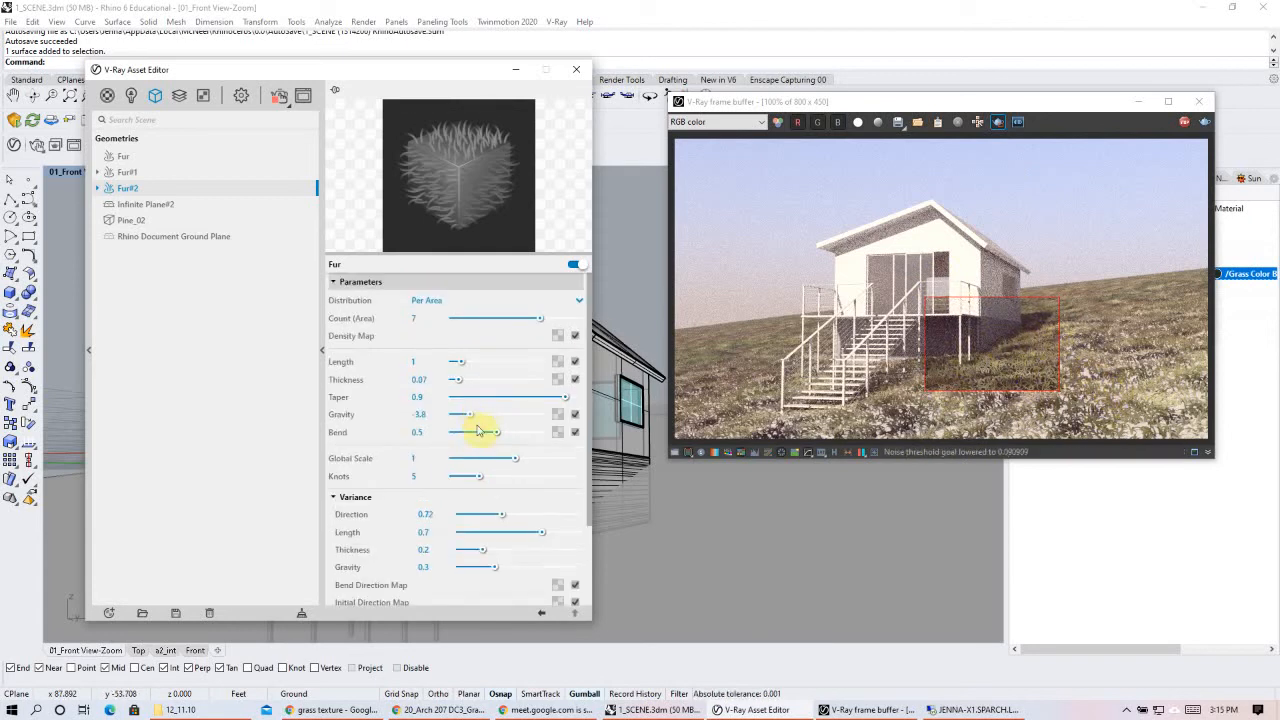
pyautogui.click(996, 123)
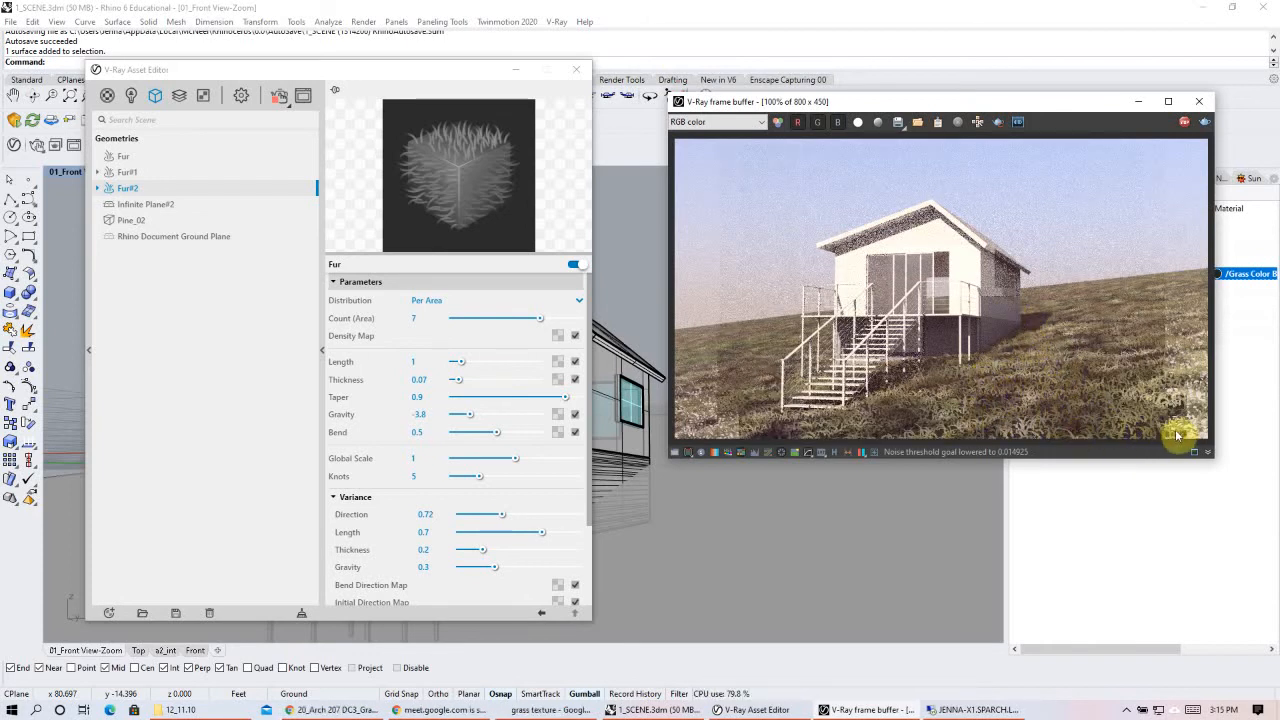
pyautogui.click(998, 123)
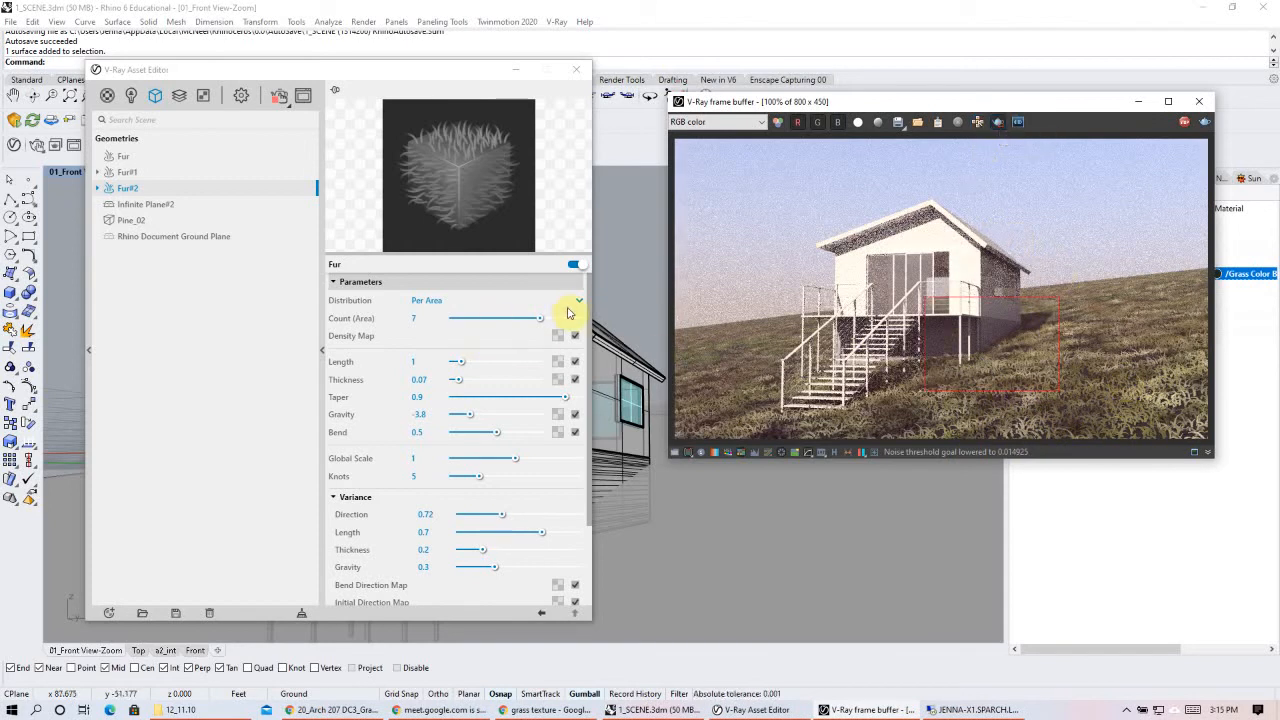
# - Set the Fur#2 count per area to 8.7 and turn off region rendering so the whole frame updates
pyautogui.moveTo(543, 320); pyautogui.dragTo(560, 321)
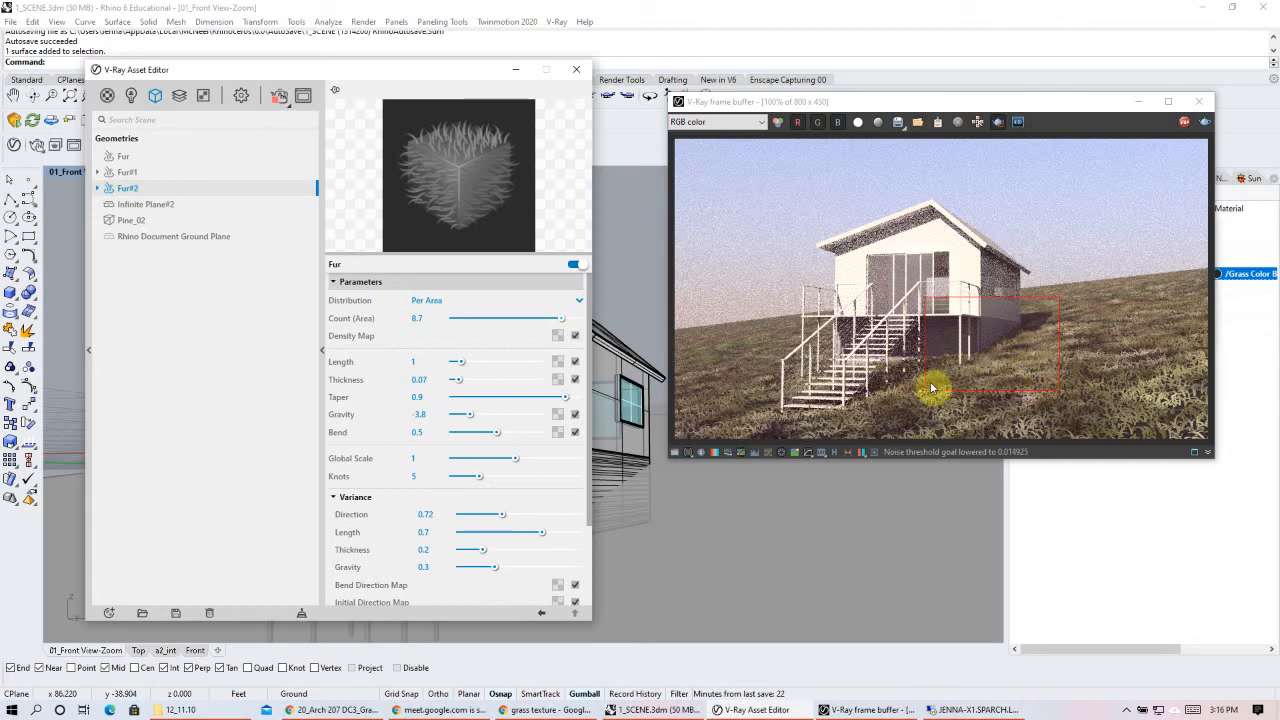
pyautogui.click(998, 122)
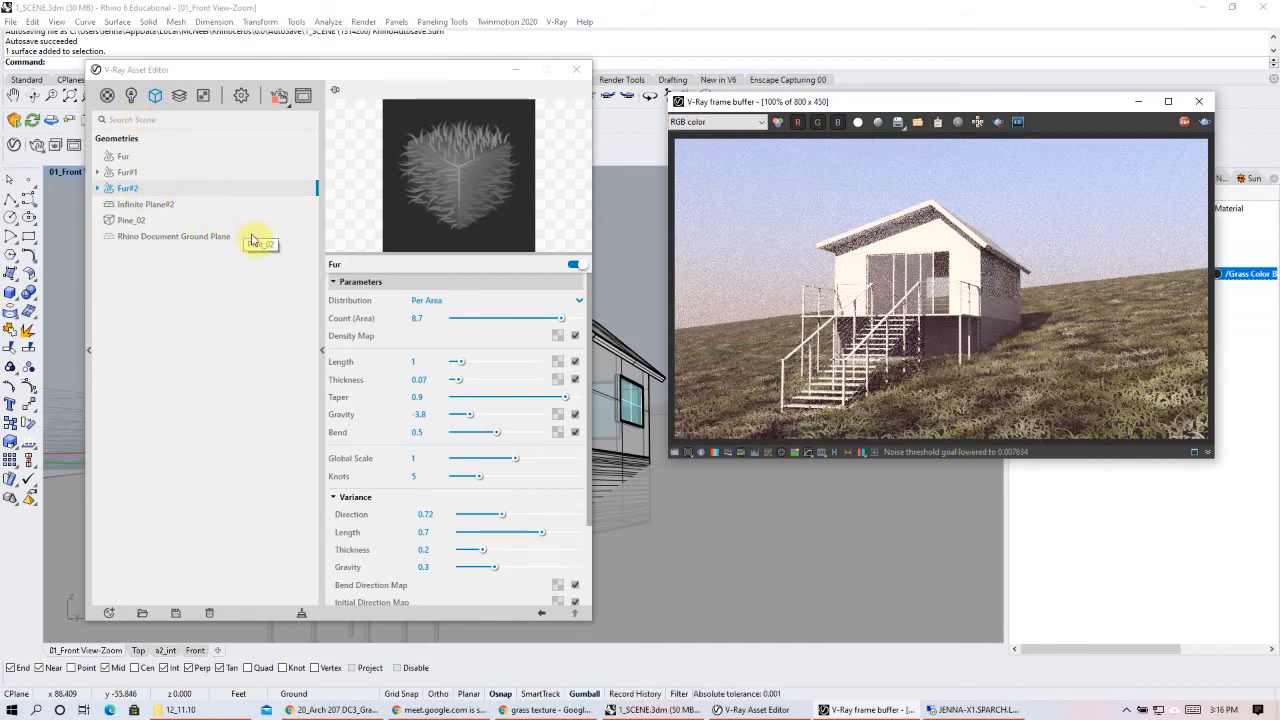
pyautogui.click(107, 96)
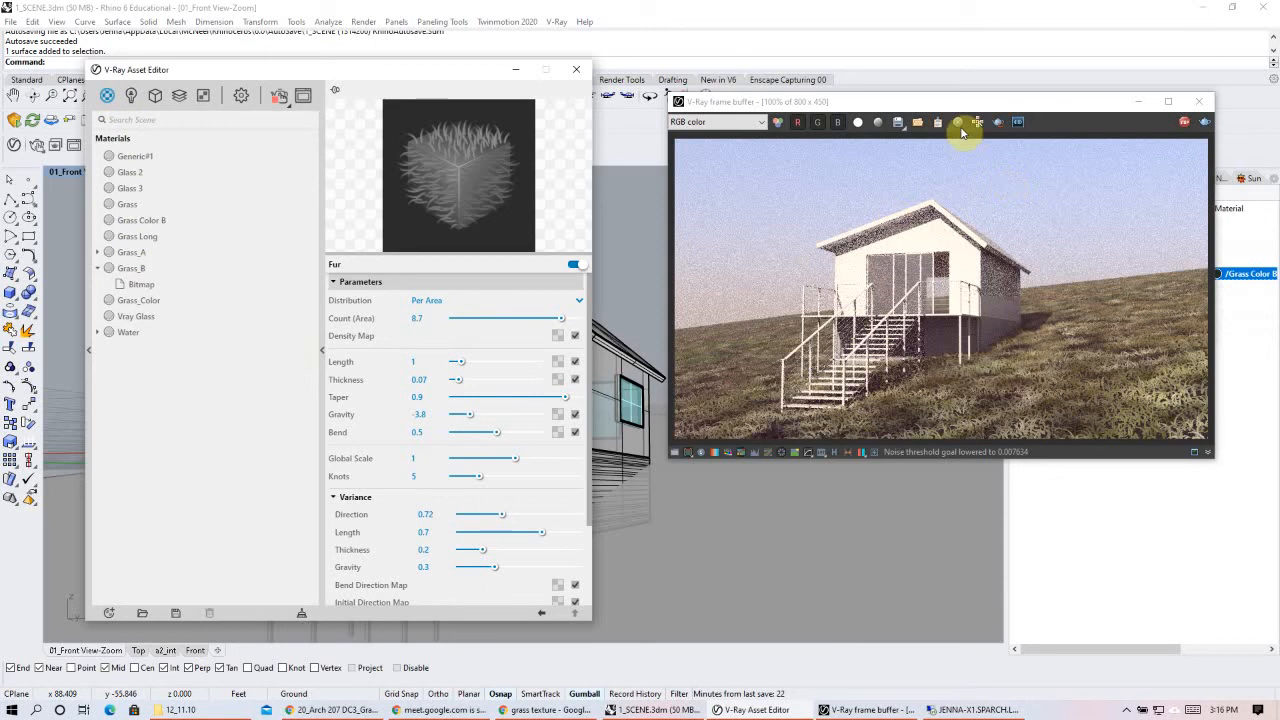
pyautogui.click(999, 123)
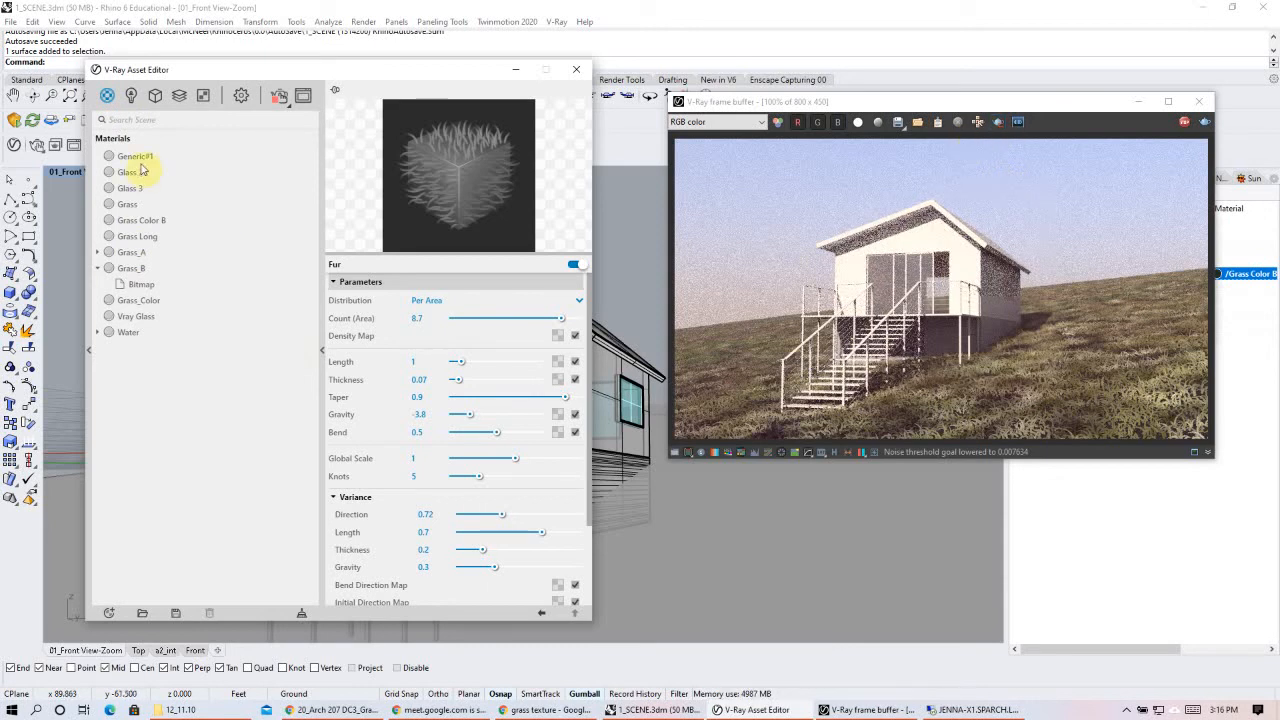
# - Set the Grass_B material's bitmap texture placement to Environment type with Screen mapping
pyautogui.click(128, 270)
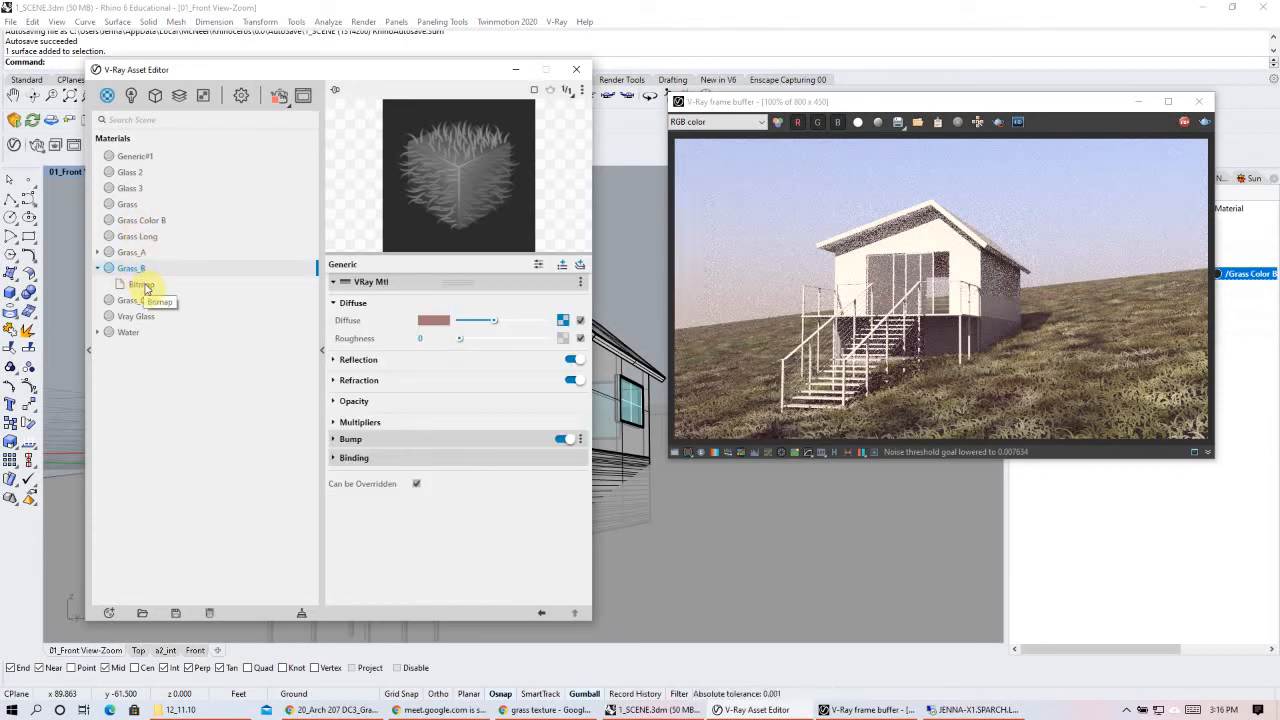
pyautogui.click(142, 285)
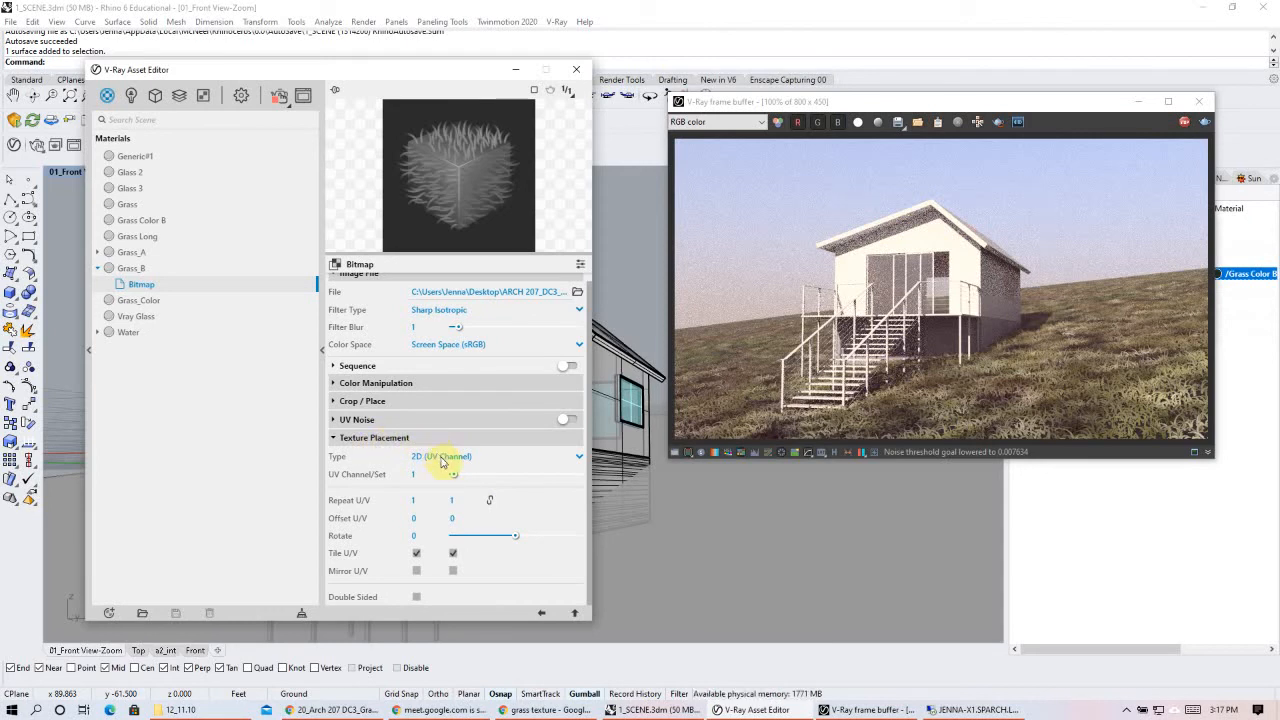
pyautogui.click(440, 458)
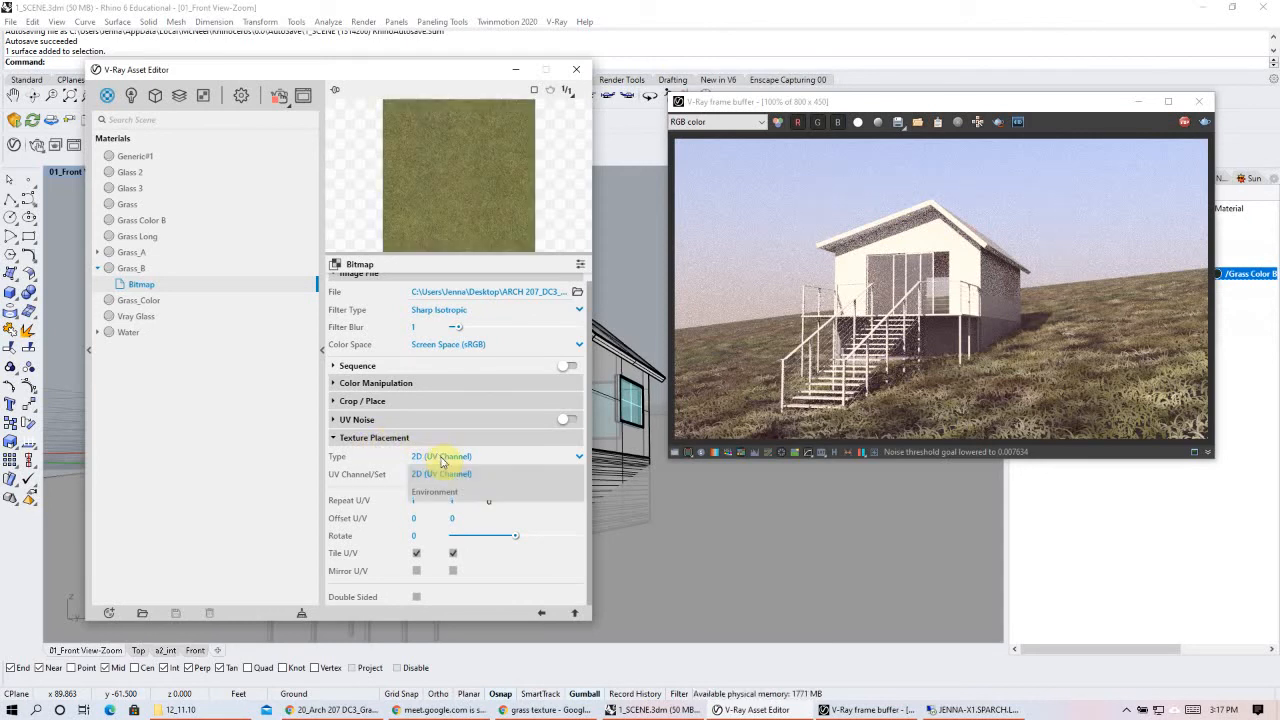
pyautogui.click(463, 500)
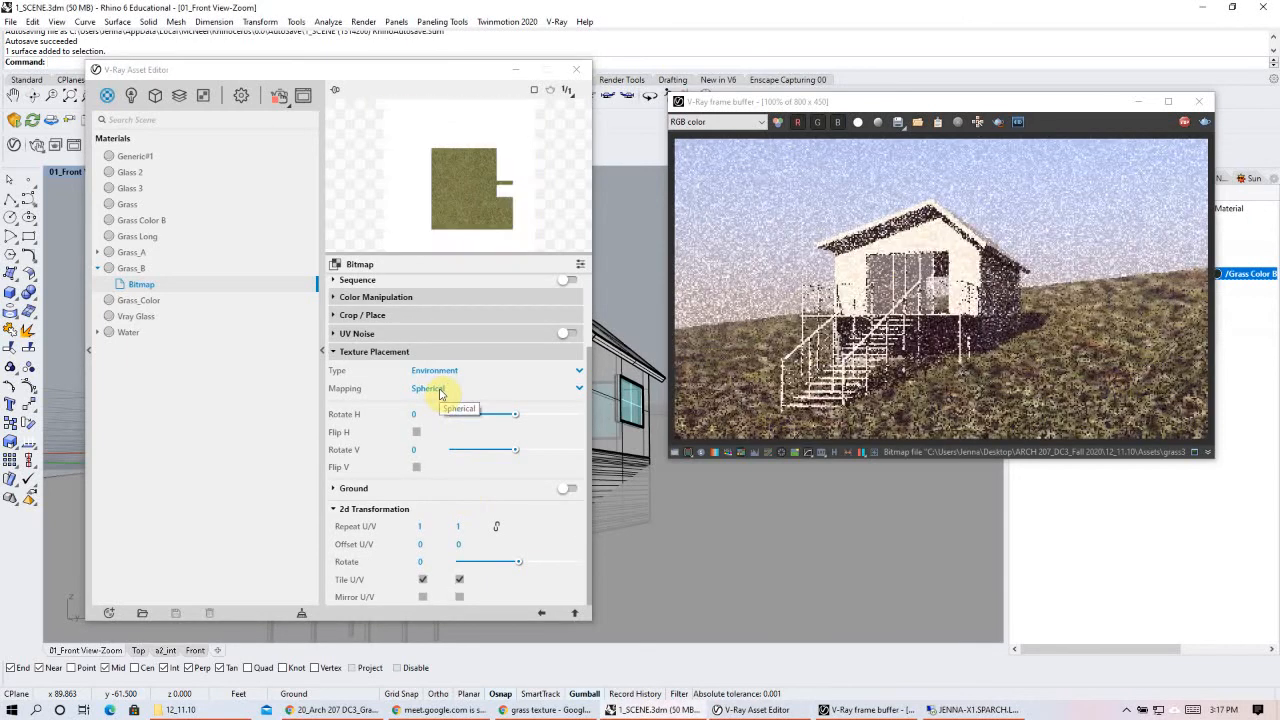
pyautogui.click(440, 392)
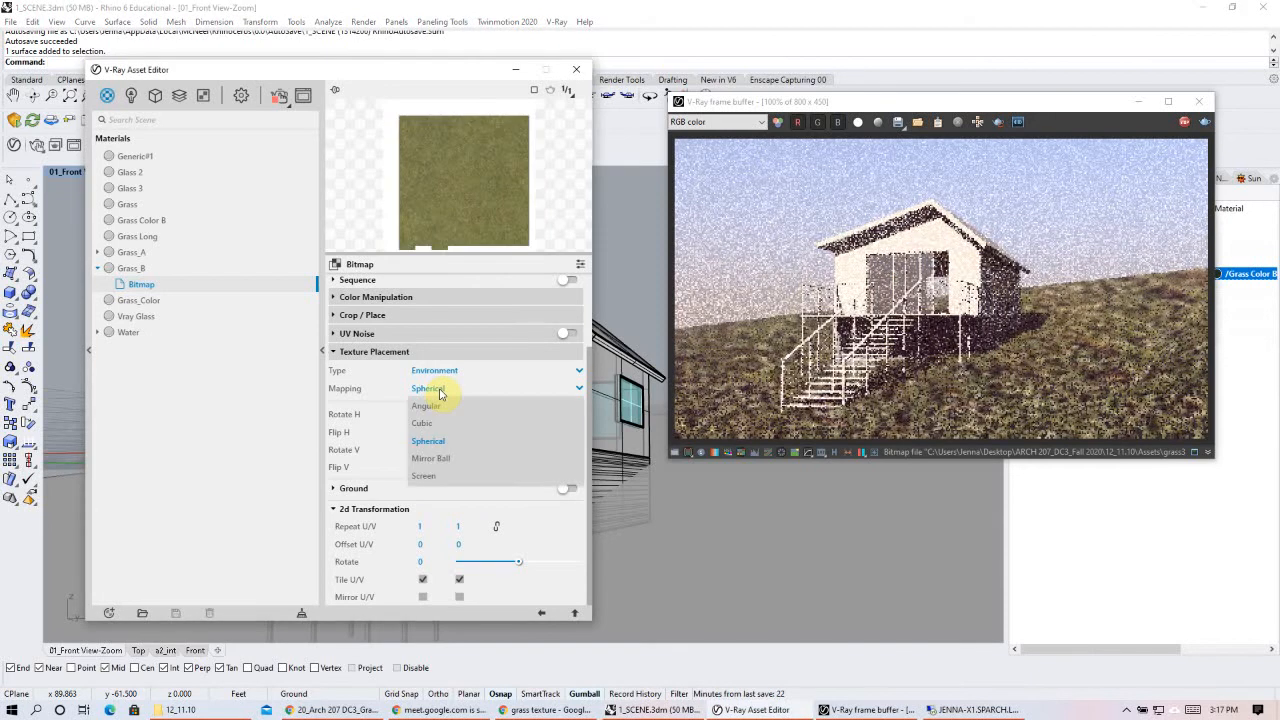
pyautogui.click(424, 476)
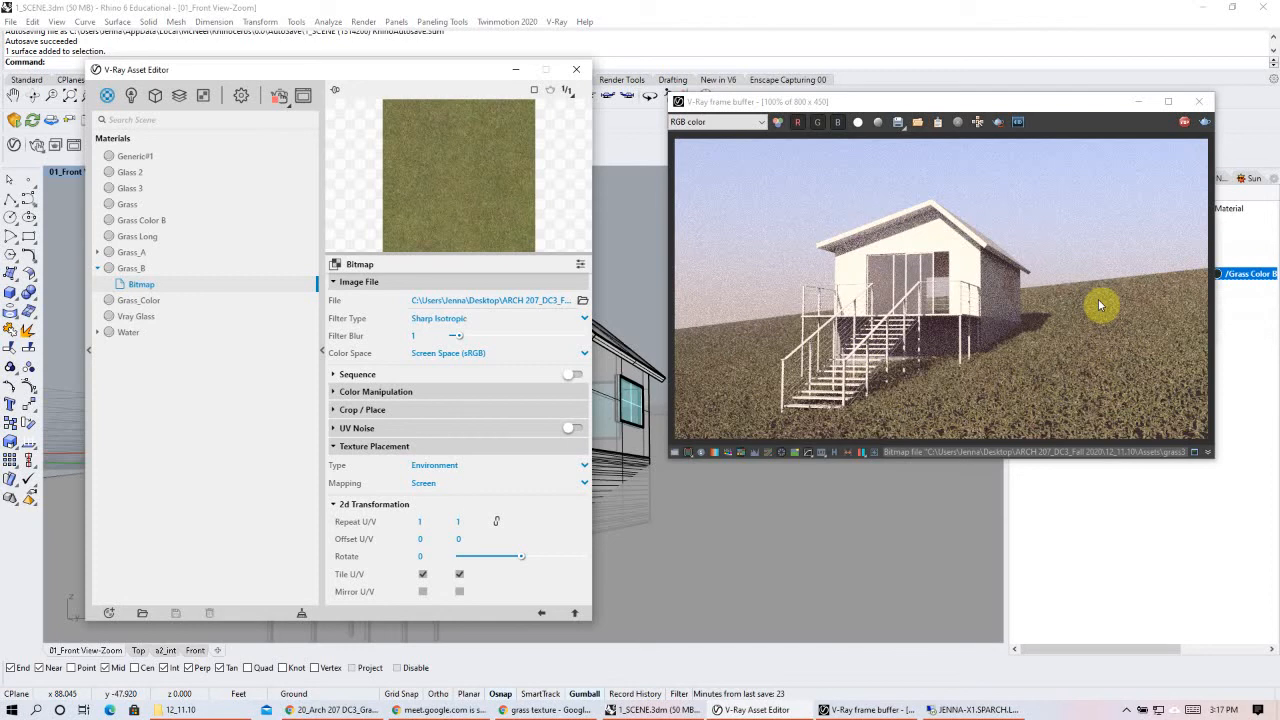
# - Compare the grass with 2D (UV Channel) placement, then restore the bitmap's Environment type and Screen mapping
pyautogui.click(557, 485)
pyautogui.click(480, 486)
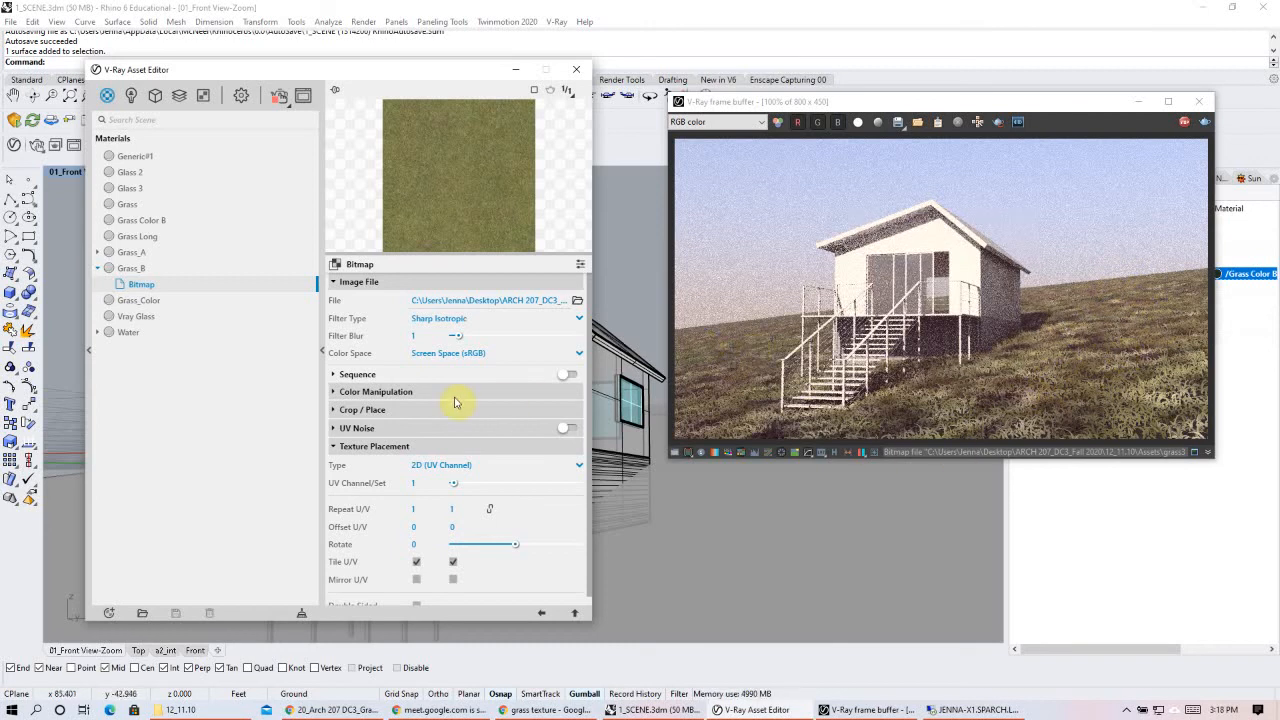
pyautogui.click(486, 465)
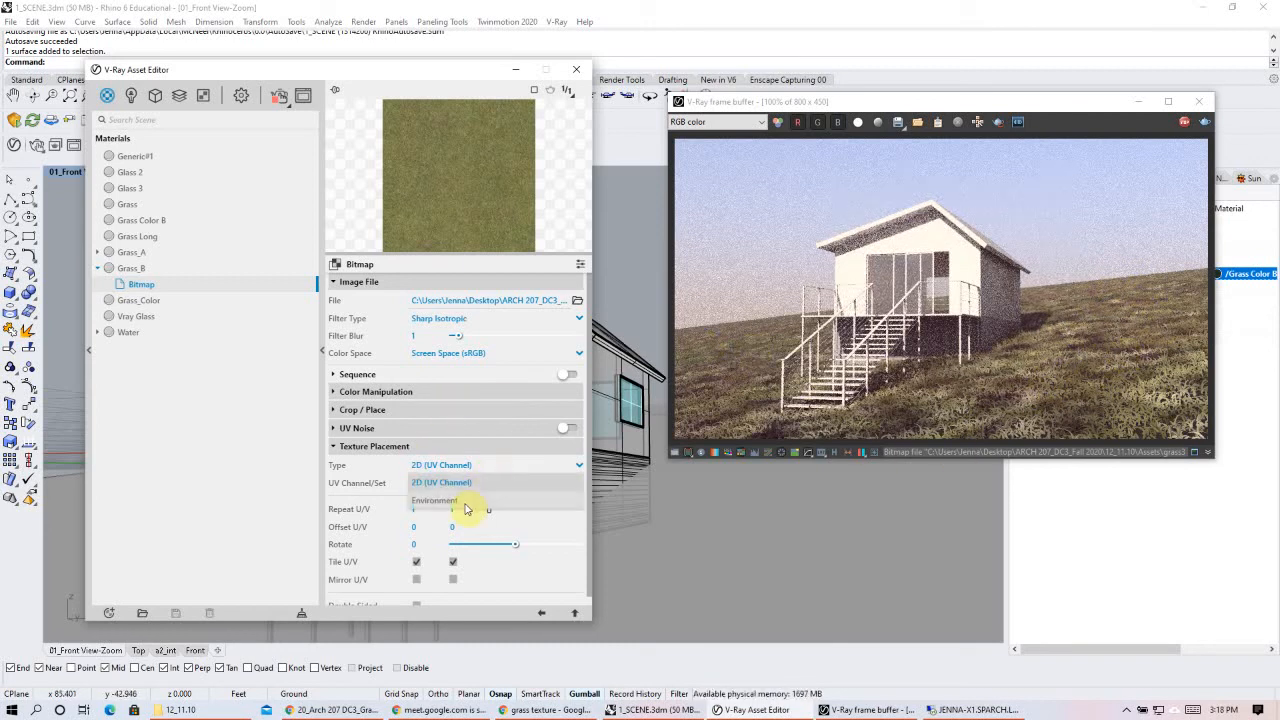
pyautogui.click(470, 497)
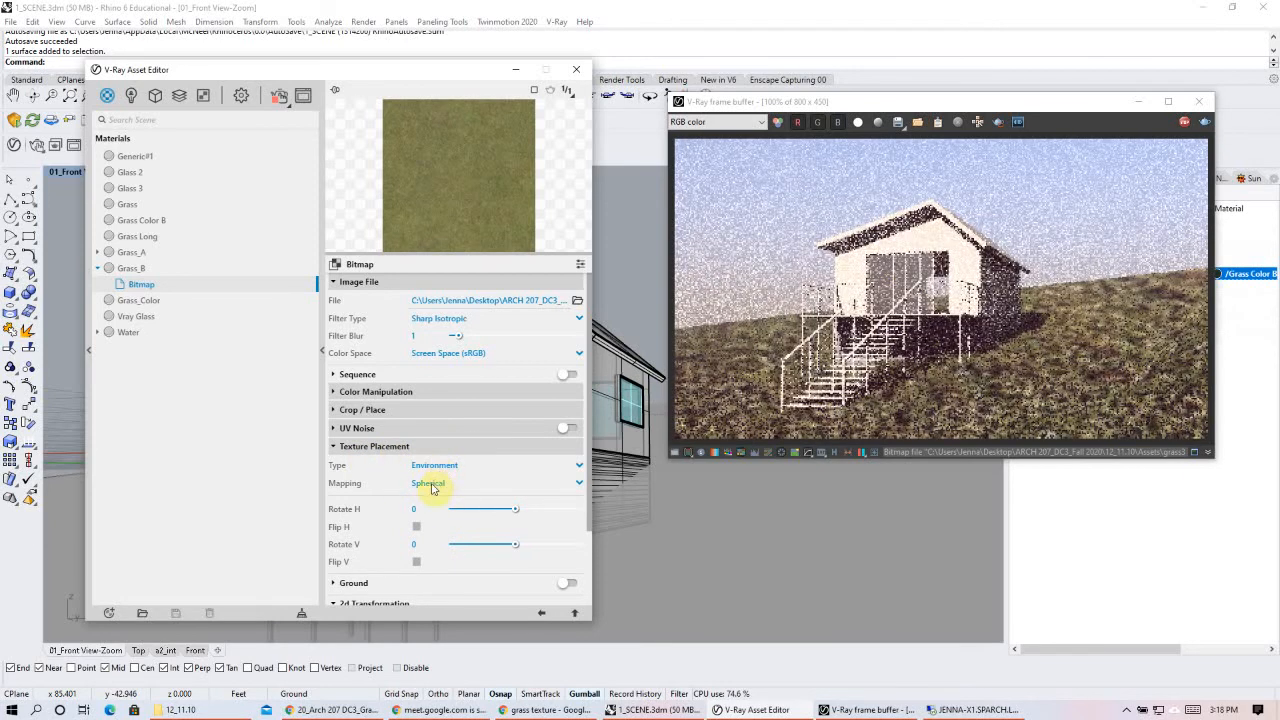
pyautogui.click(430, 485)
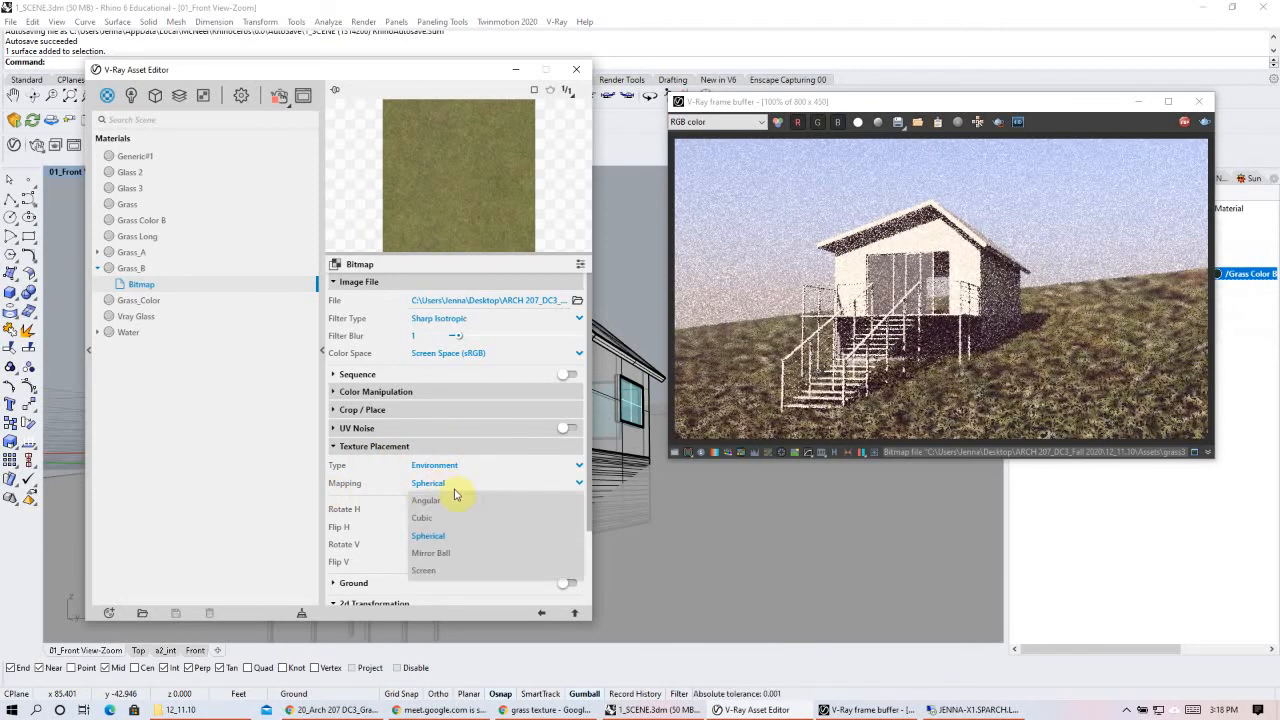
pyautogui.click(456, 572)
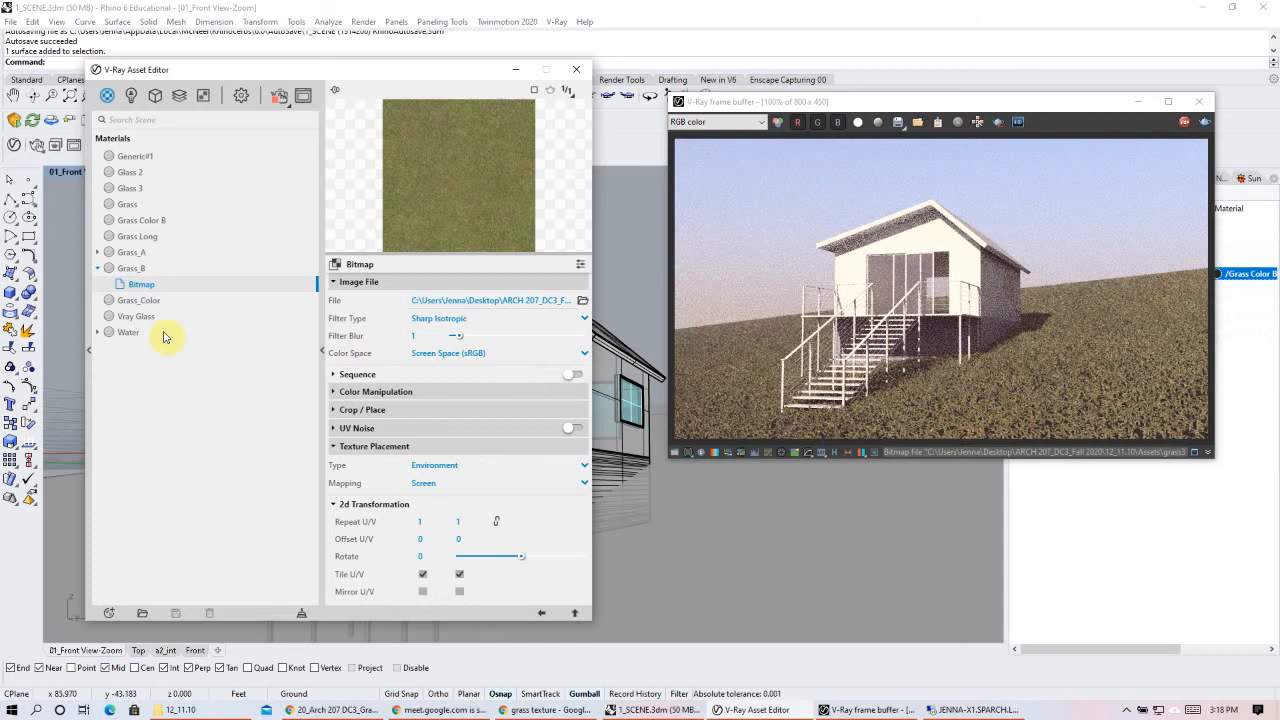
# - Lighten the Grass Color B material's diffuse color to a muted green
pyautogui.click(150, 220)
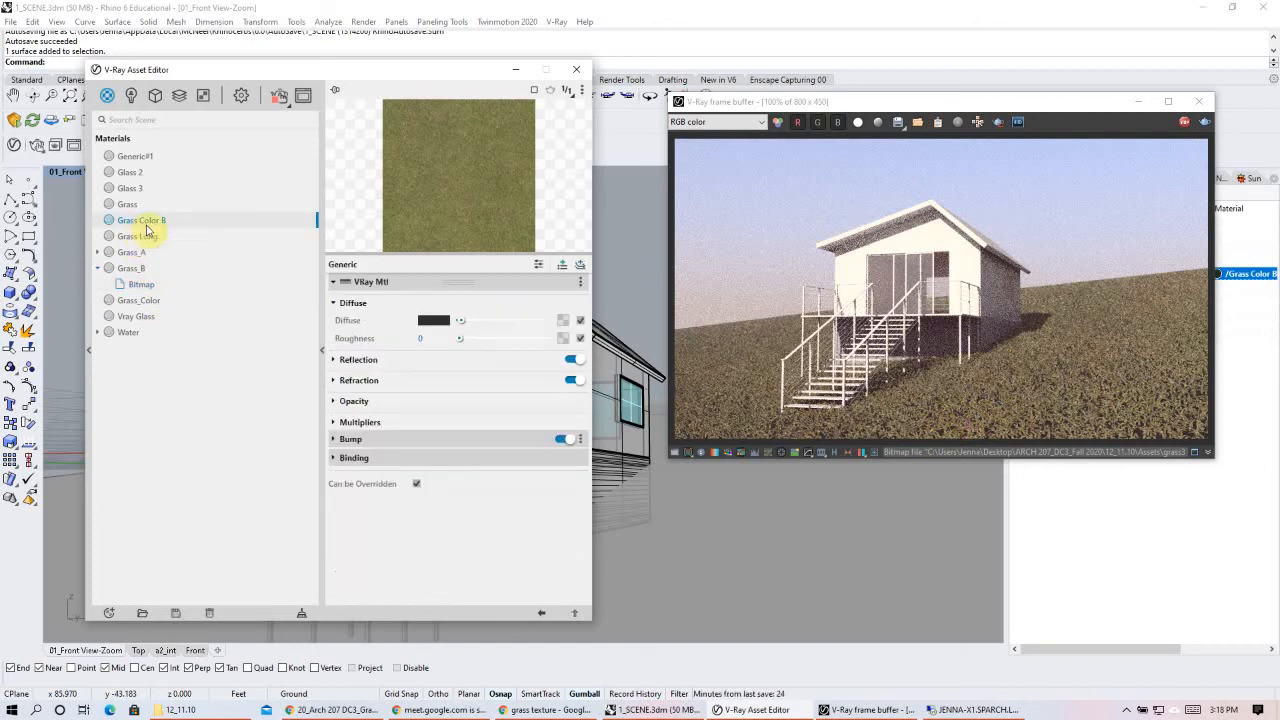
pyautogui.moveTo(462, 321); pyautogui.dragTo(476, 321)
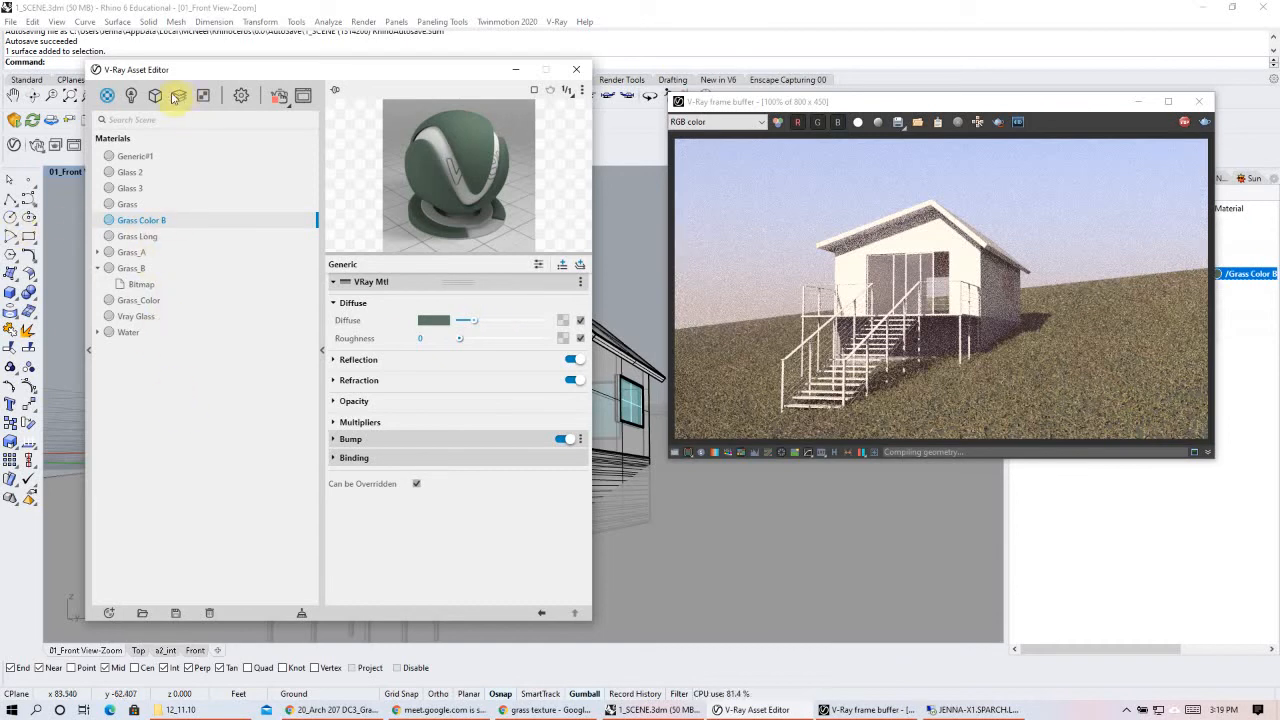
# - Review the Fur#2 strand parameters, variance settings and assigned material
pyautogui.click(155, 95)
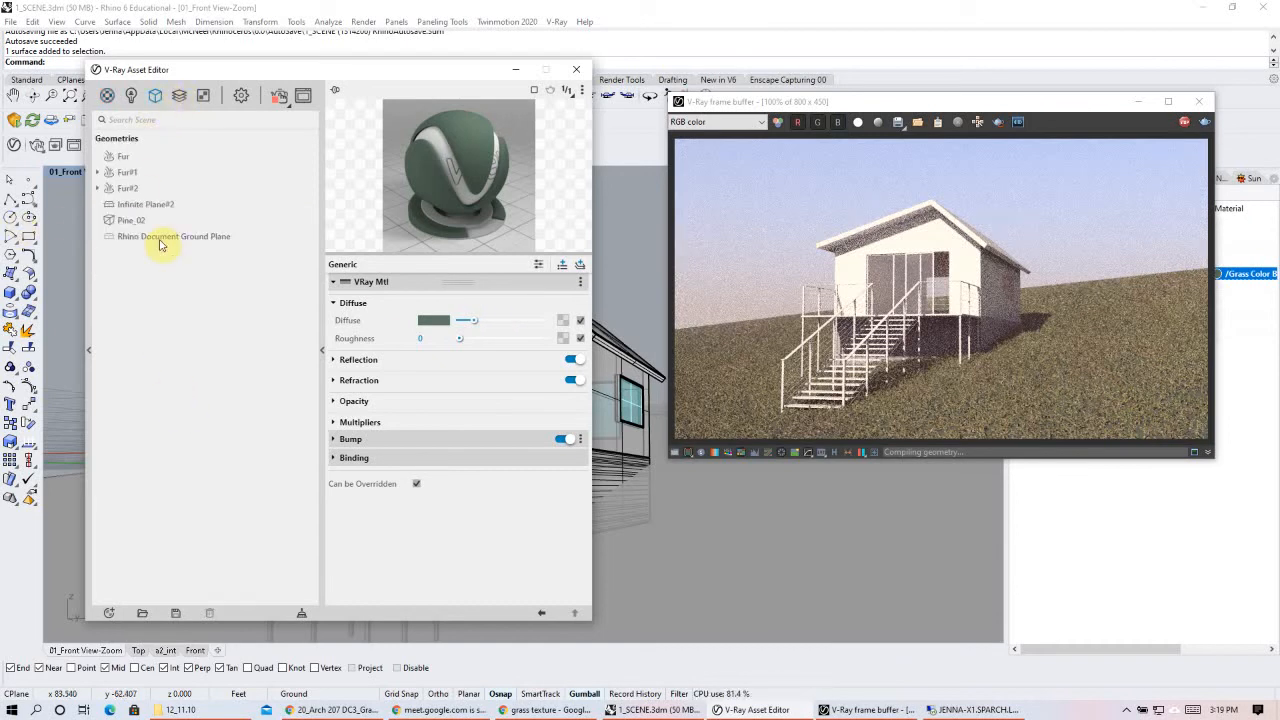
pyautogui.click(127, 188)
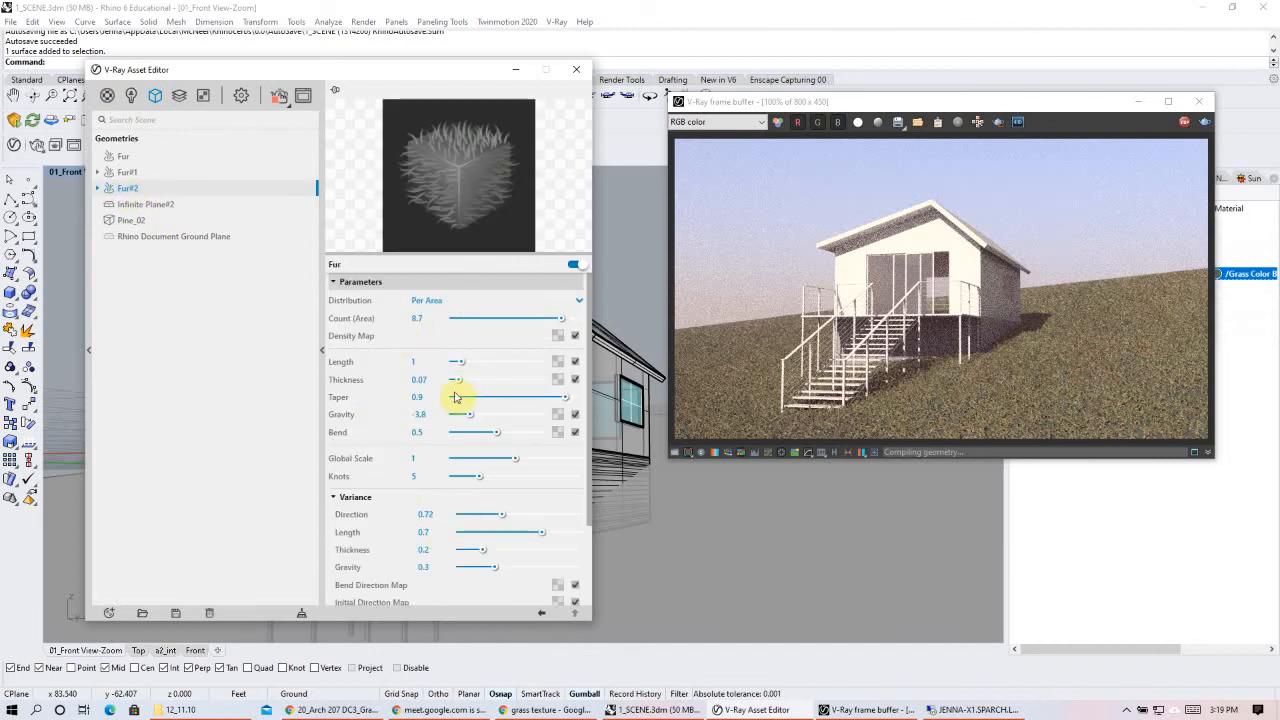
pyautogui.scroll(-3, 391, 572)
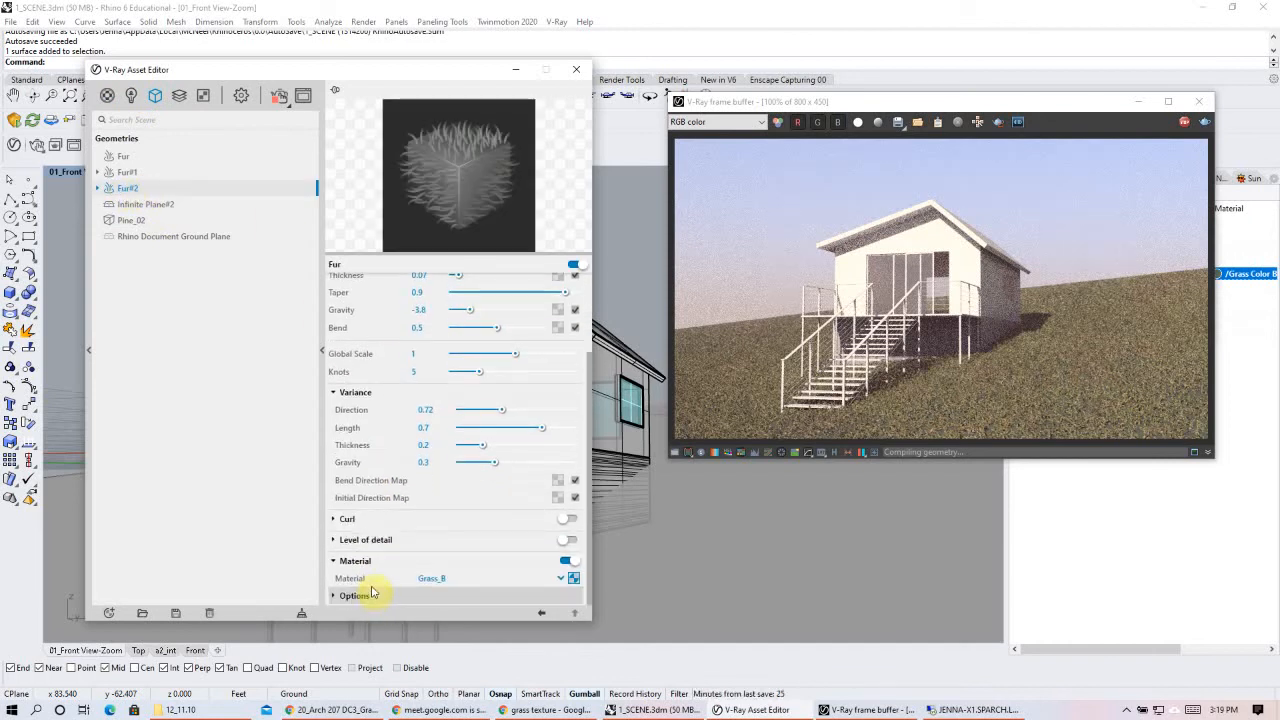
pyautogui.scroll(2, 372, 567)
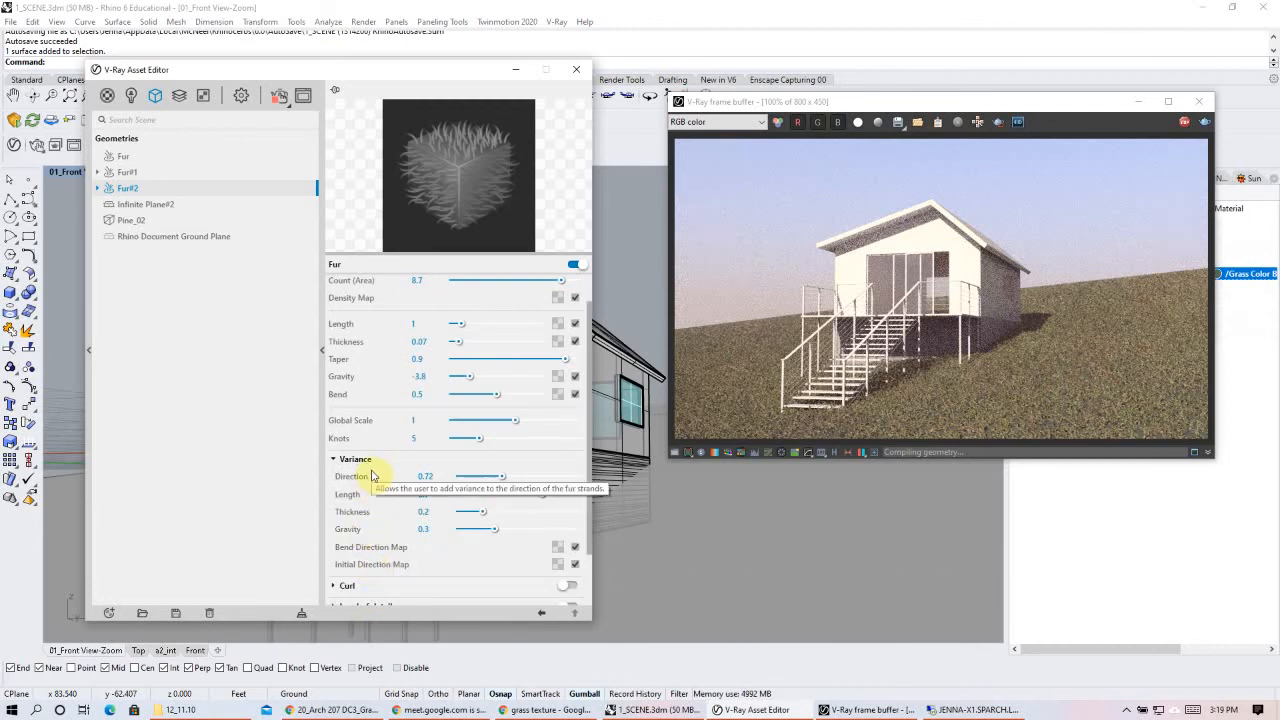
pyautogui.scroll(-2, 376, 495)
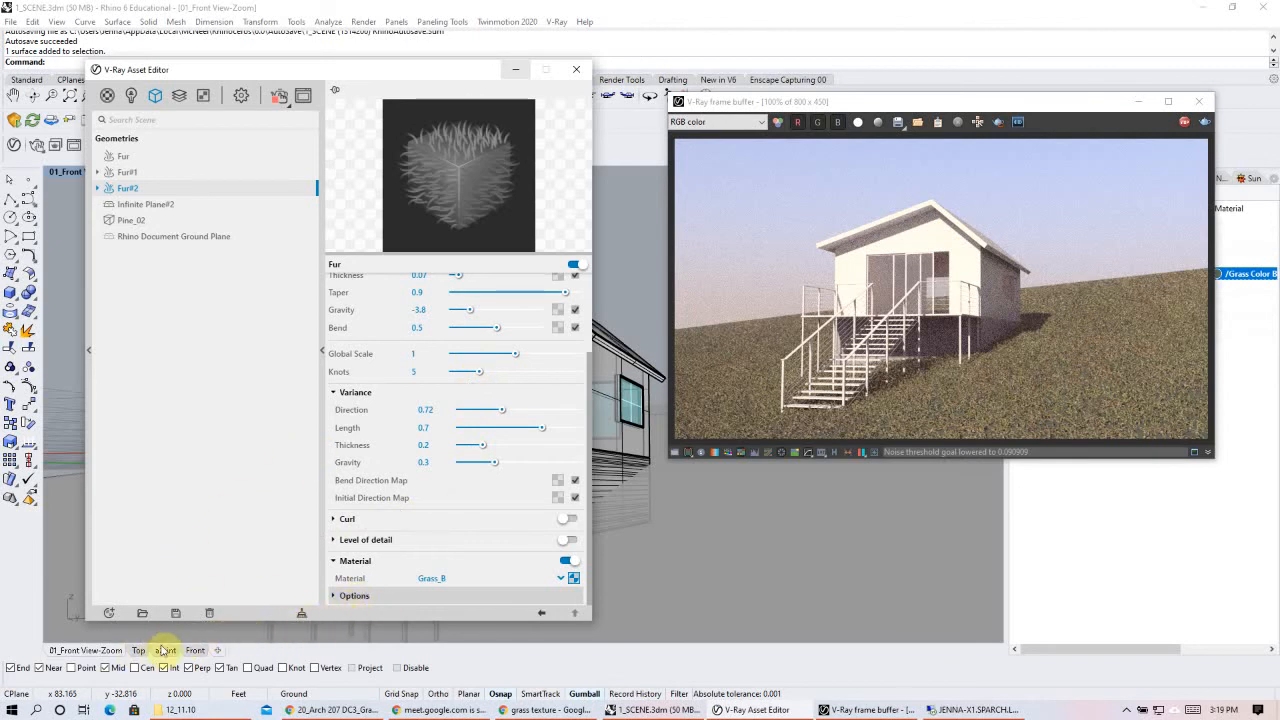
# - Stop the interactive render and reopen the frame buffer with its corrections control shown
pyautogui.click(105, 652)
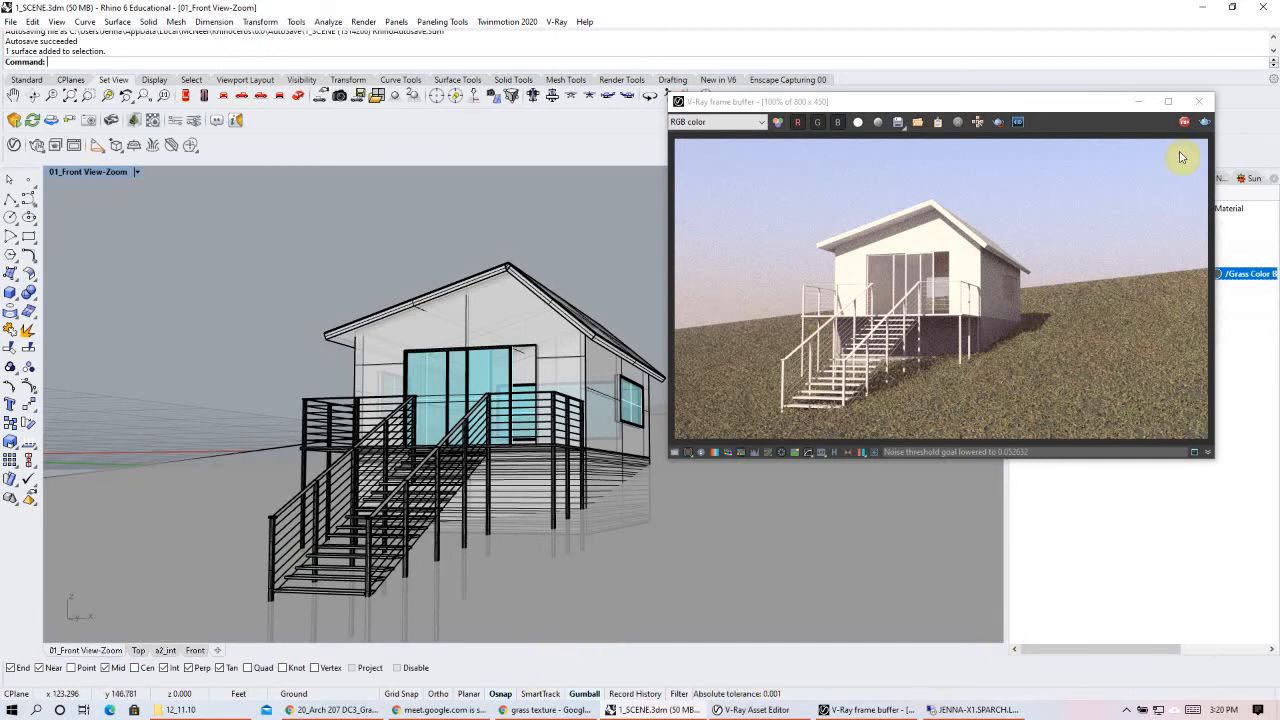
pyautogui.click(1184, 121)
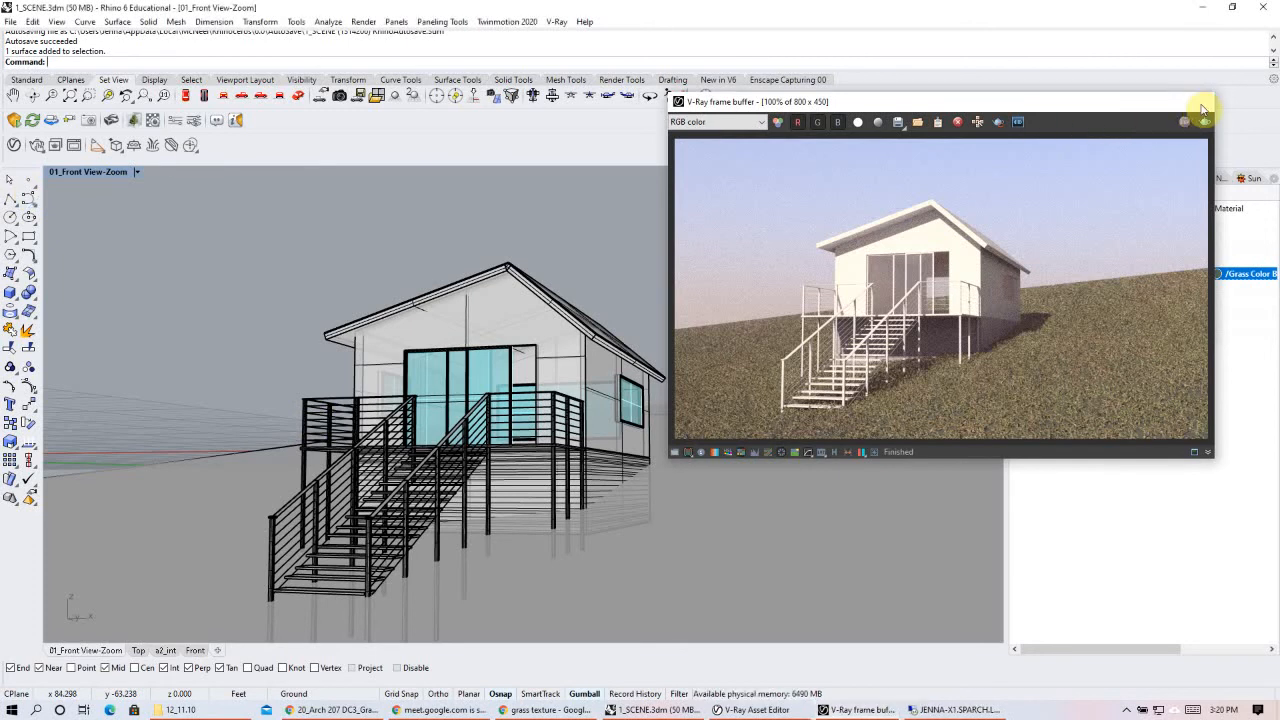
pyautogui.click(757, 710)
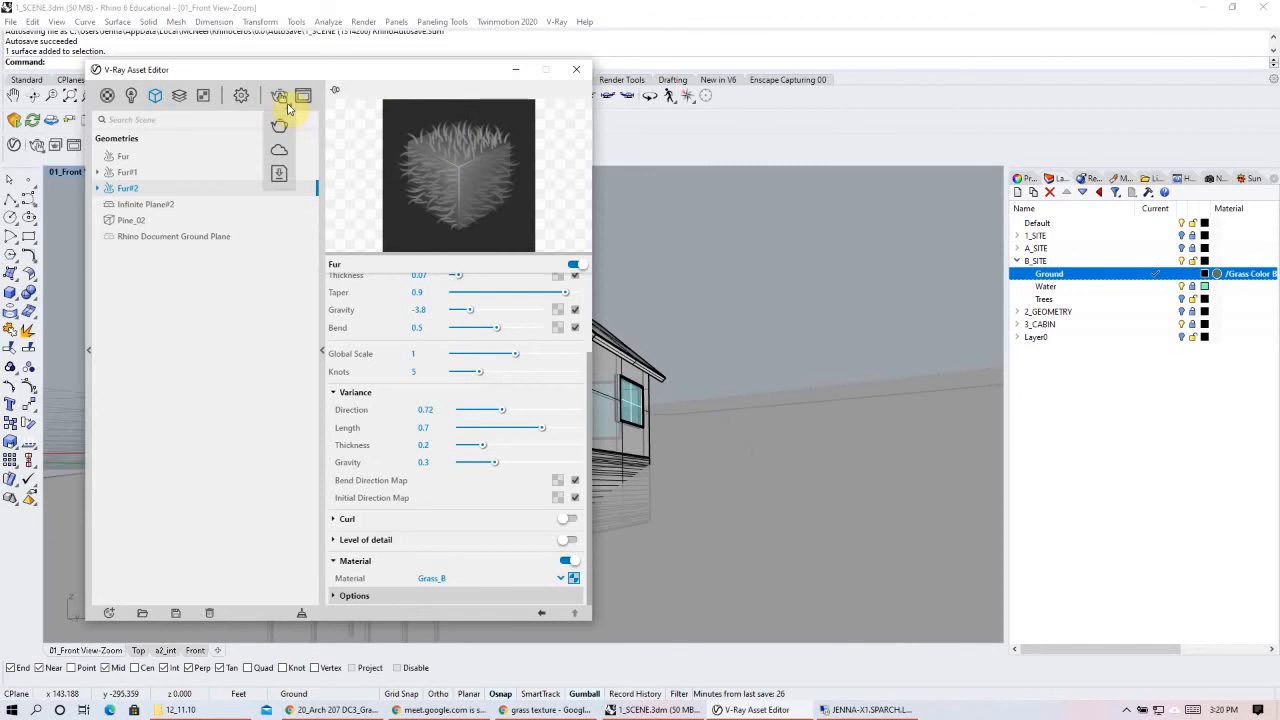
pyautogui.click(302, 96)
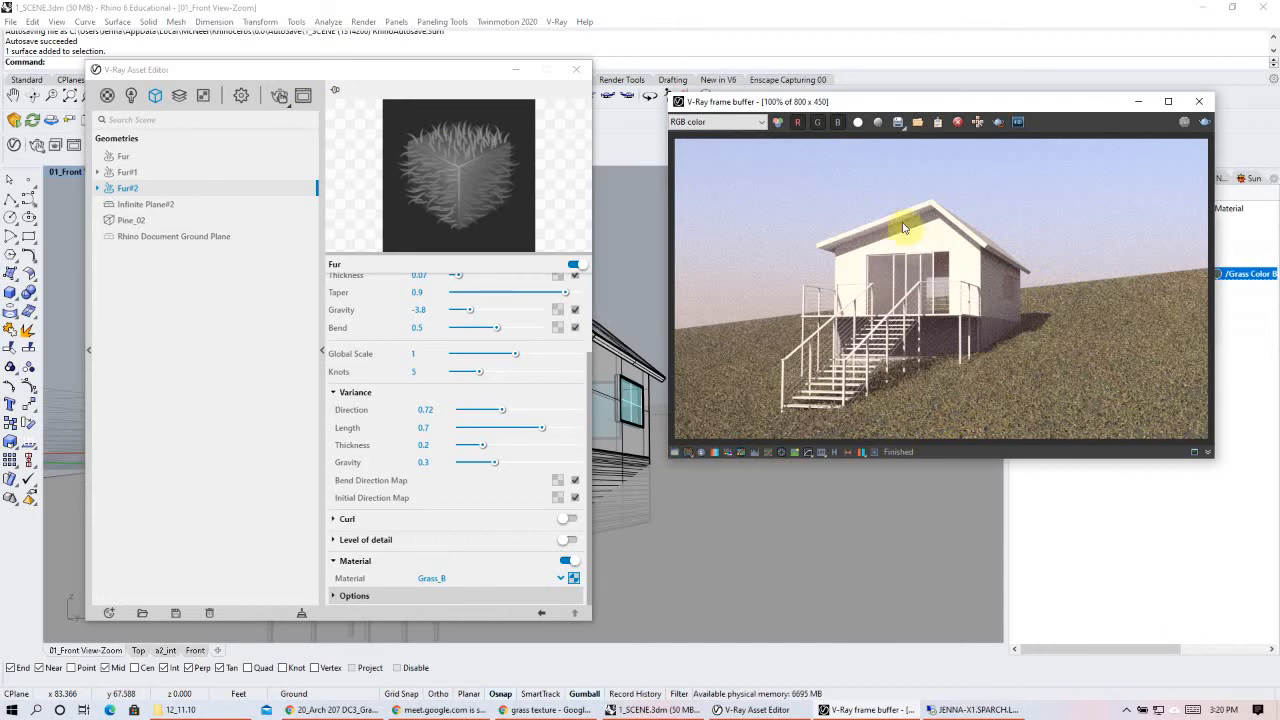
pyautogui.moveTo(1062, 104); pyautogui.dragTo(987, 71)
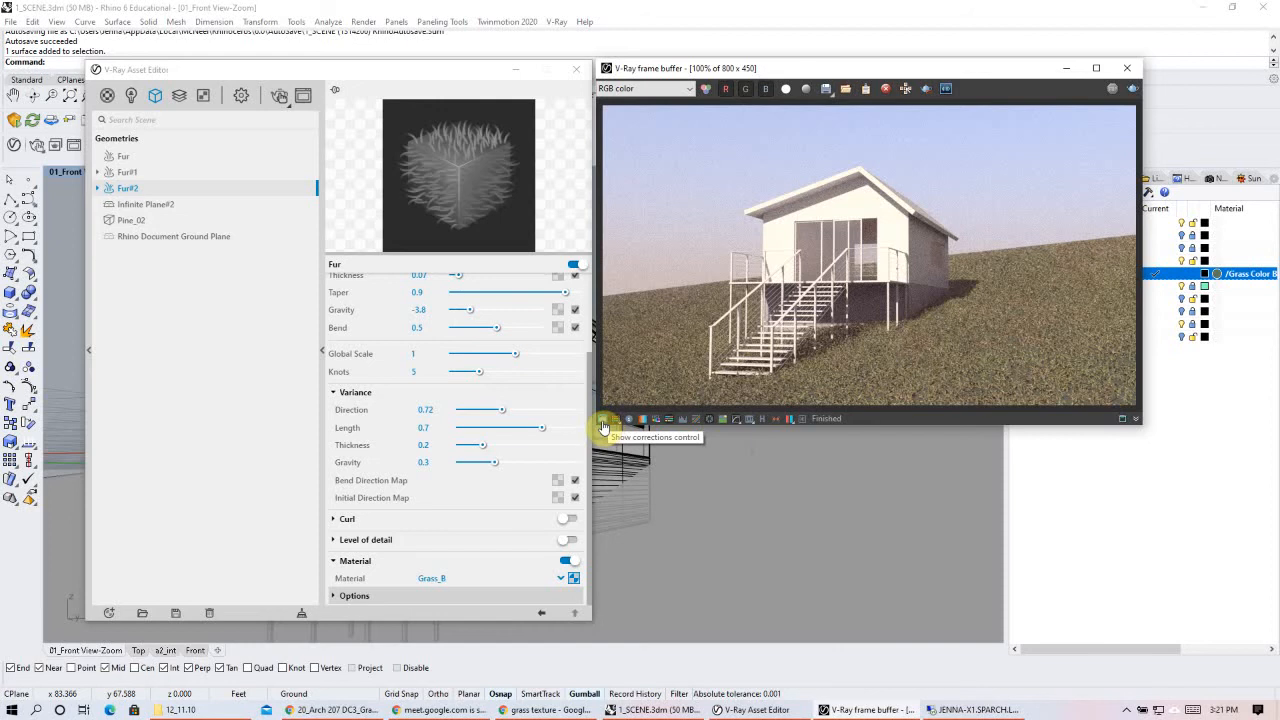
pyautogui.click(603, 423)
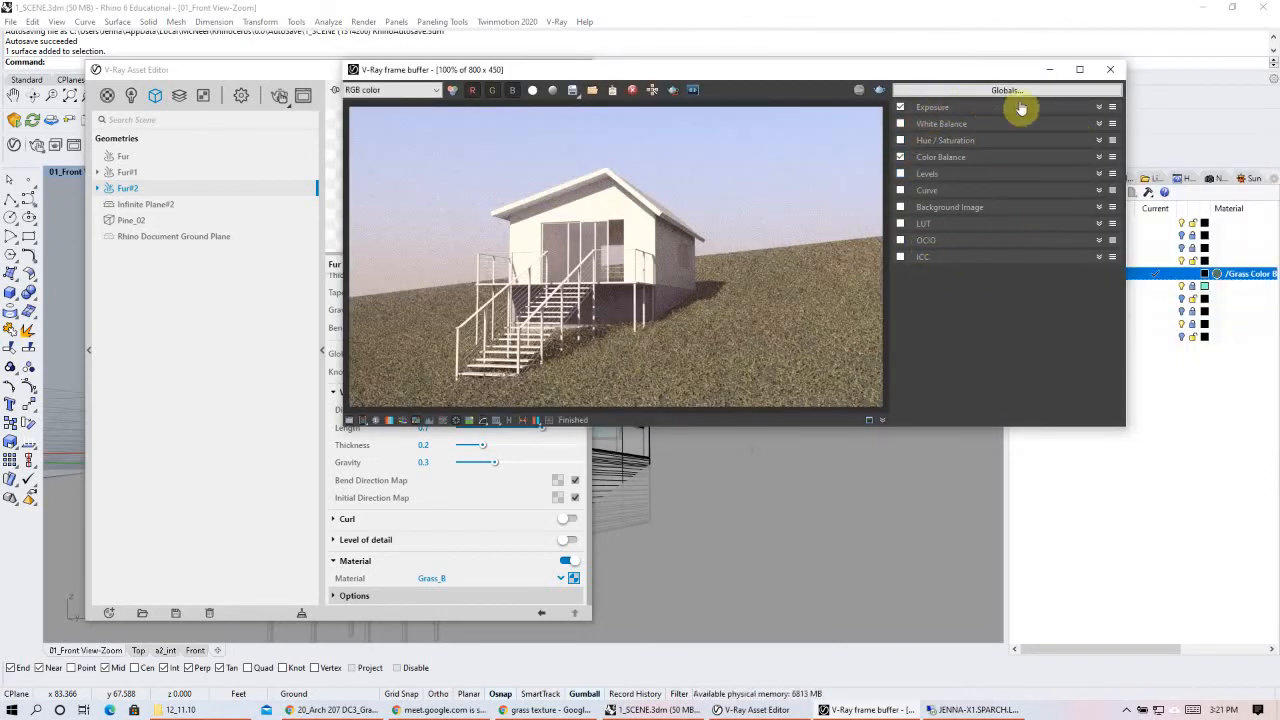
# - Compare the render with the Exposure and Color Balance corrections off and on, leaving both enabled
pyautogui.click(900, 107)
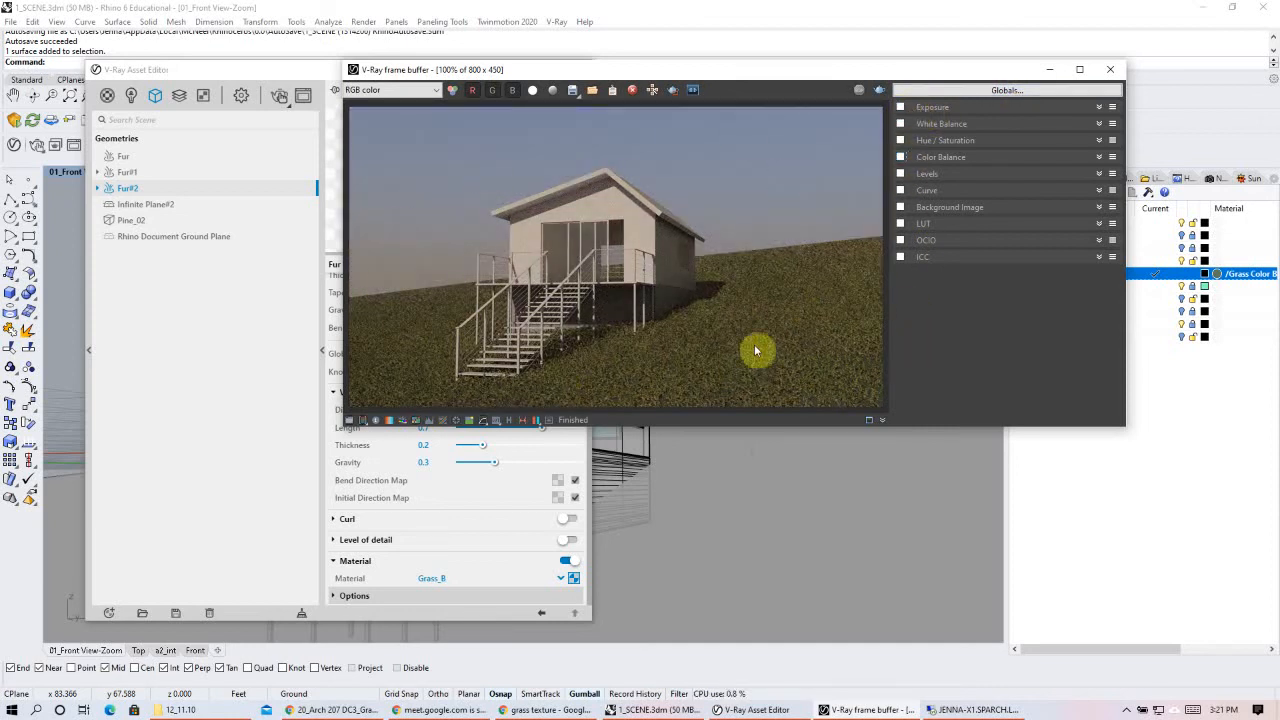
pyautogui.click(900, 157)
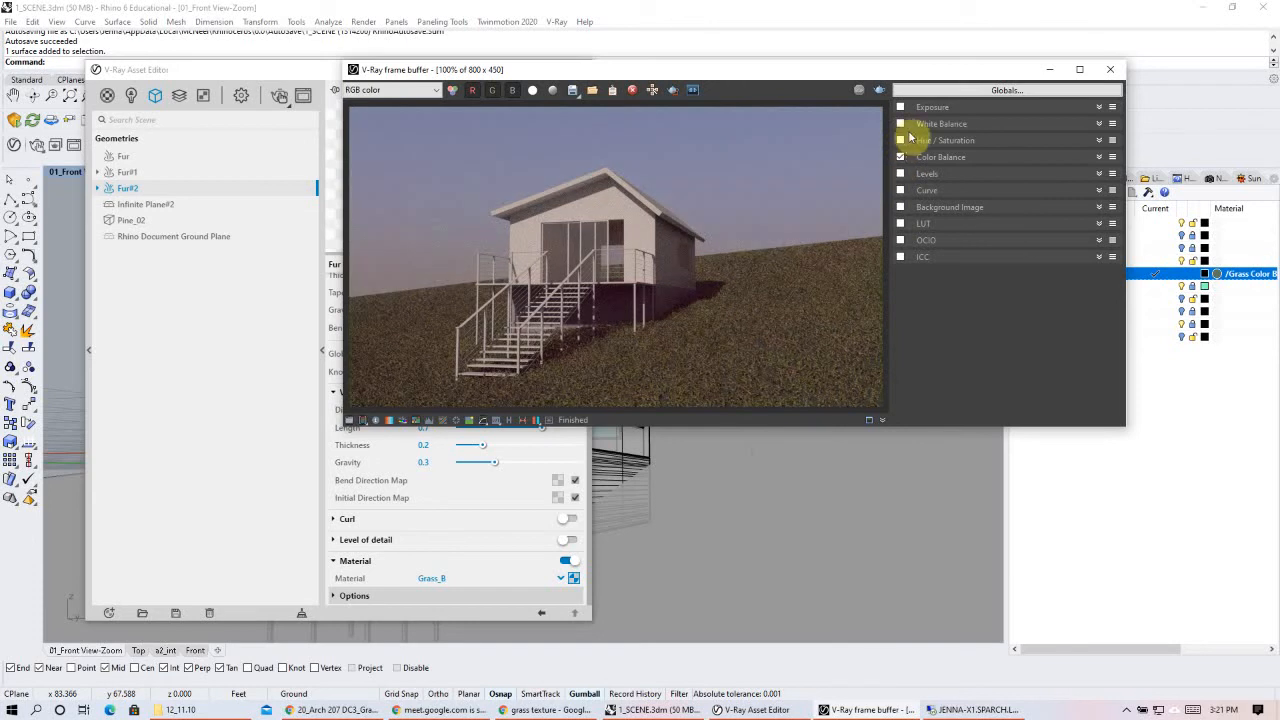
pyautogui.click(900, 107)
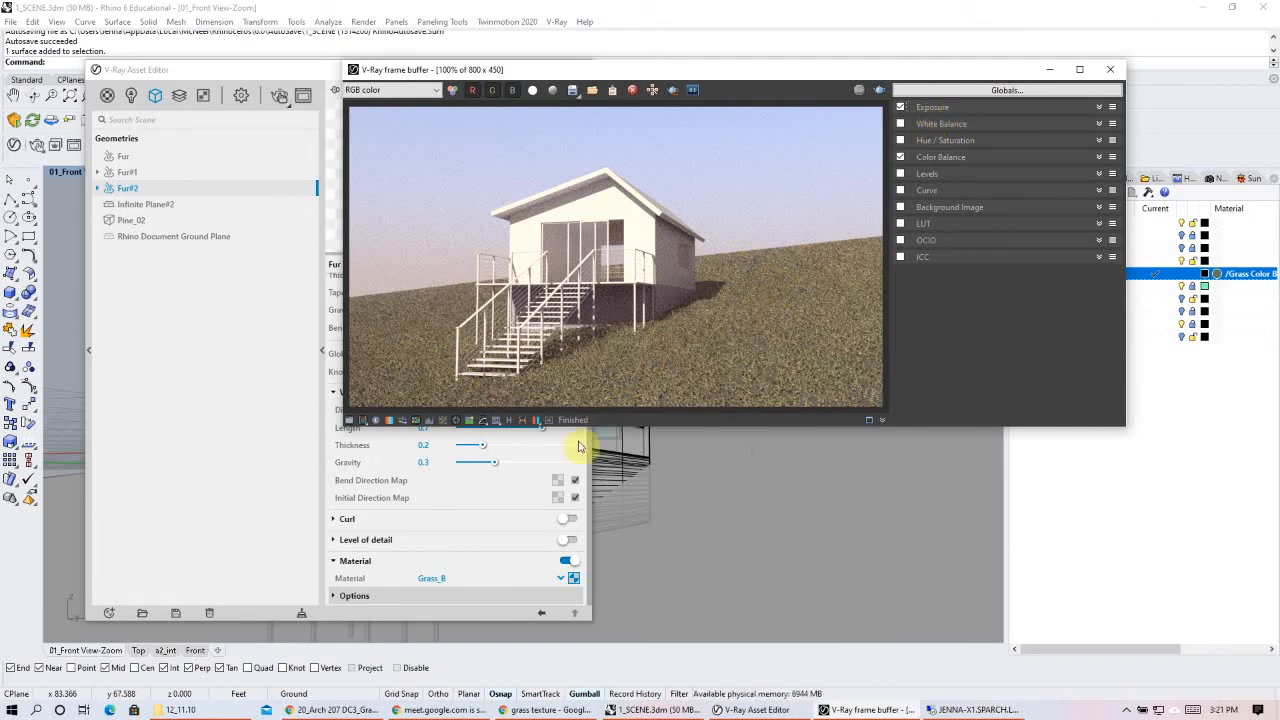
# - Expand the Exposure correction and raise the render's exposure to 1.88
pyautogui.click(284, 511)
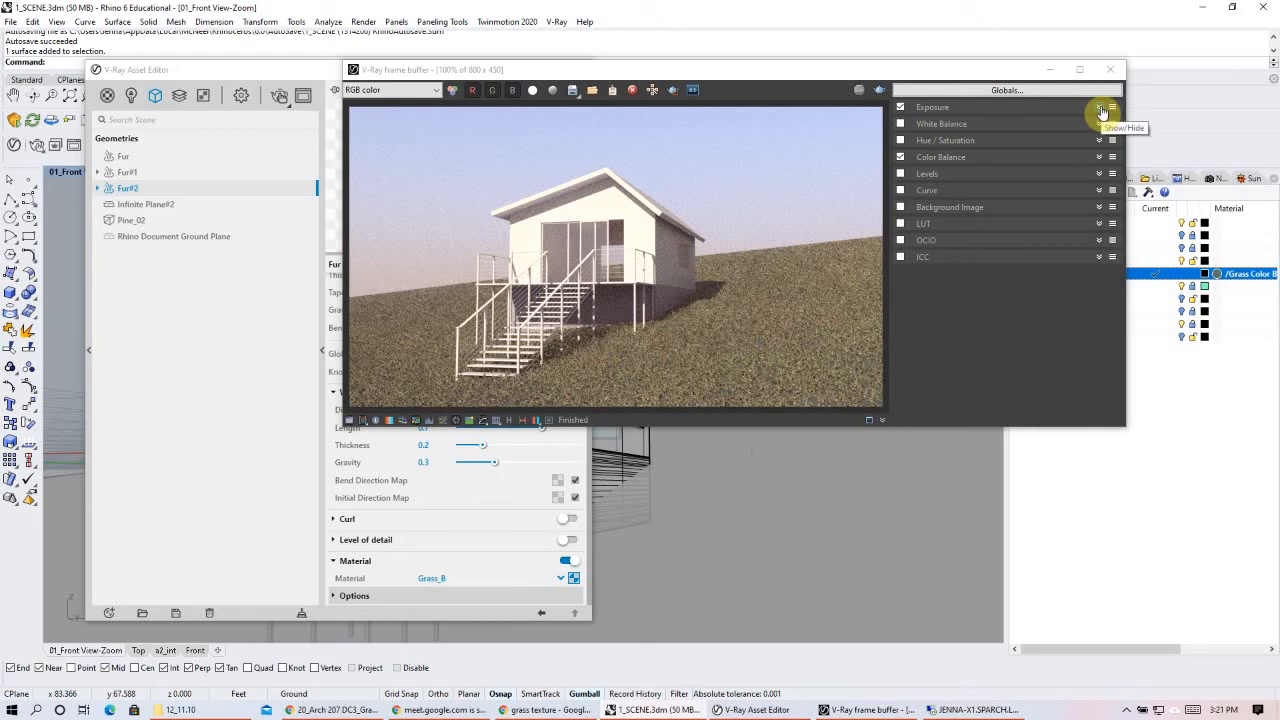
pyautogui.click(1100, 110)
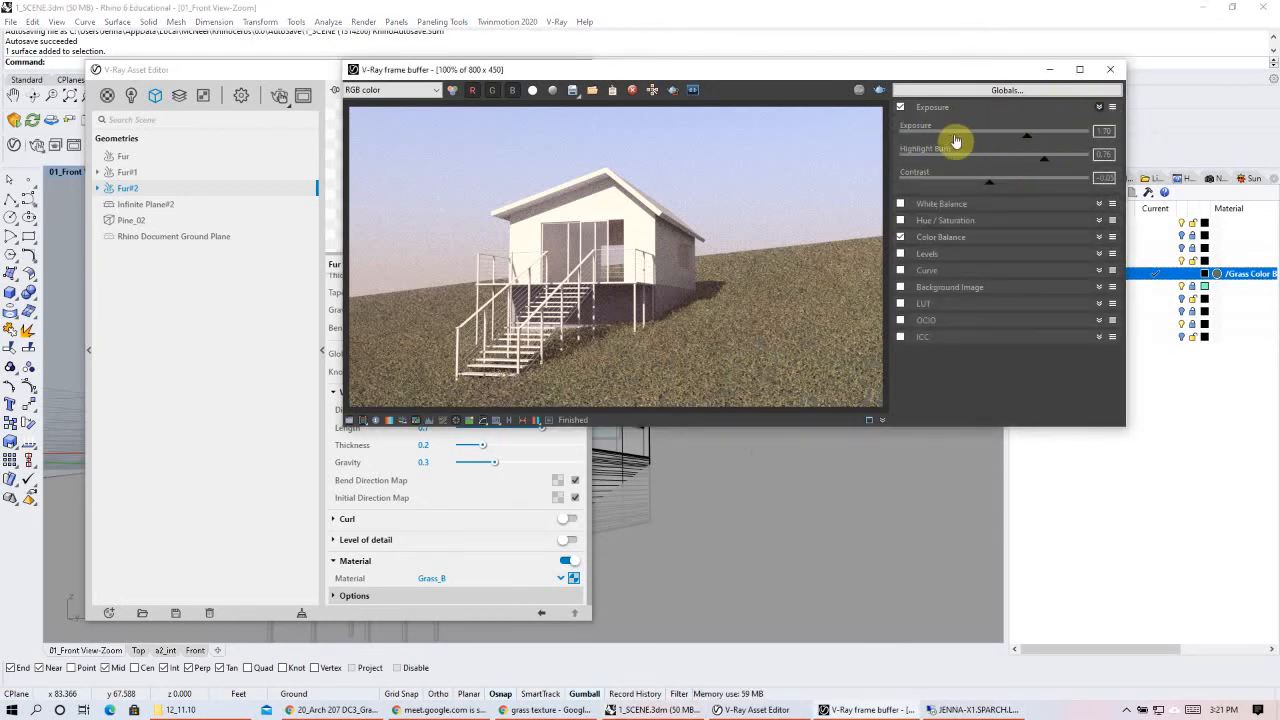
pyautogui.moveTo(1028, 140); pyautogui.dragTo(1033, 137)
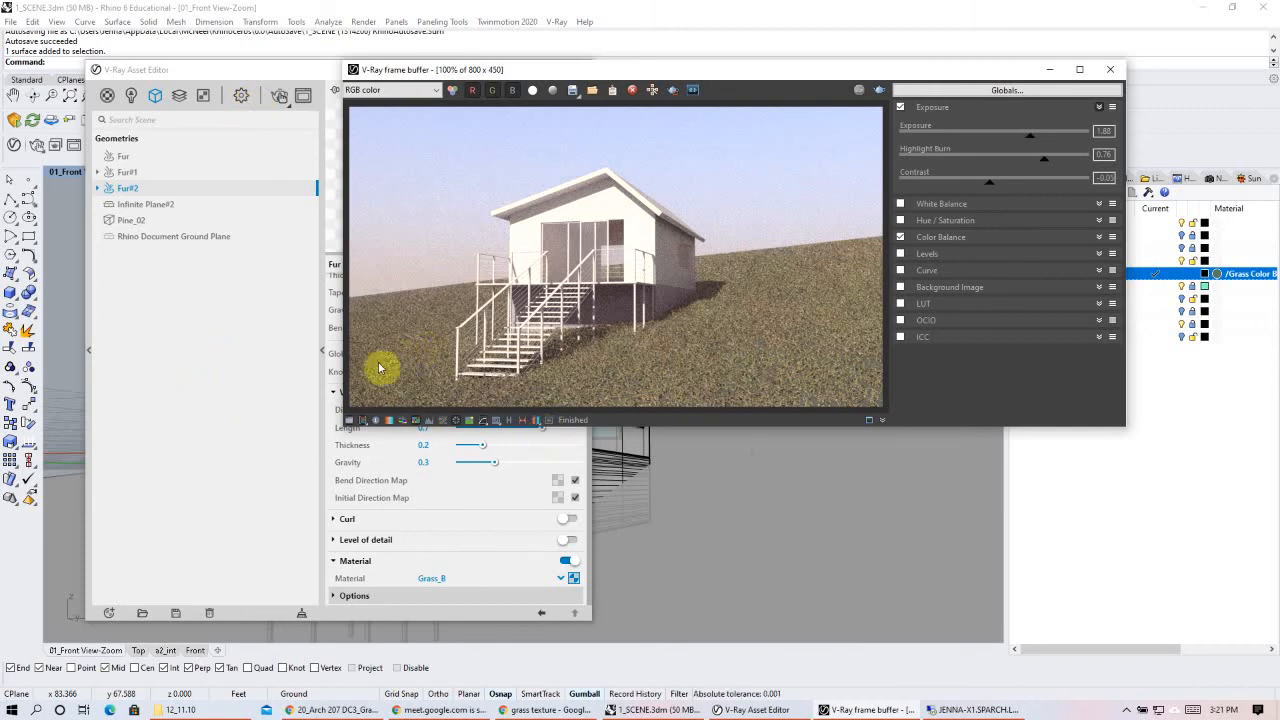
pyautogui.click(1216, 287)
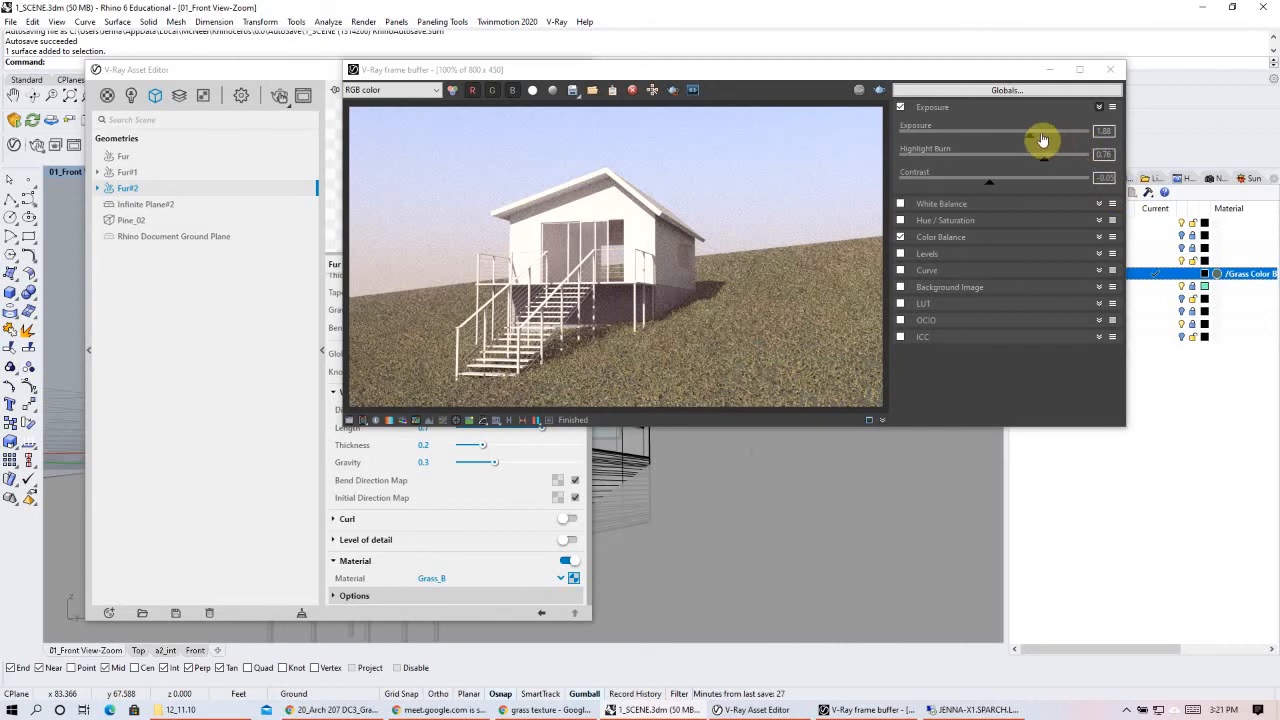
# - Set the render's Highlight Burn to 0.56 and raise its exposure to 2.16 in the Exposure correction
pyautogui.moveTo(1034, 137); pyautogui.dragTo(1031, 141)
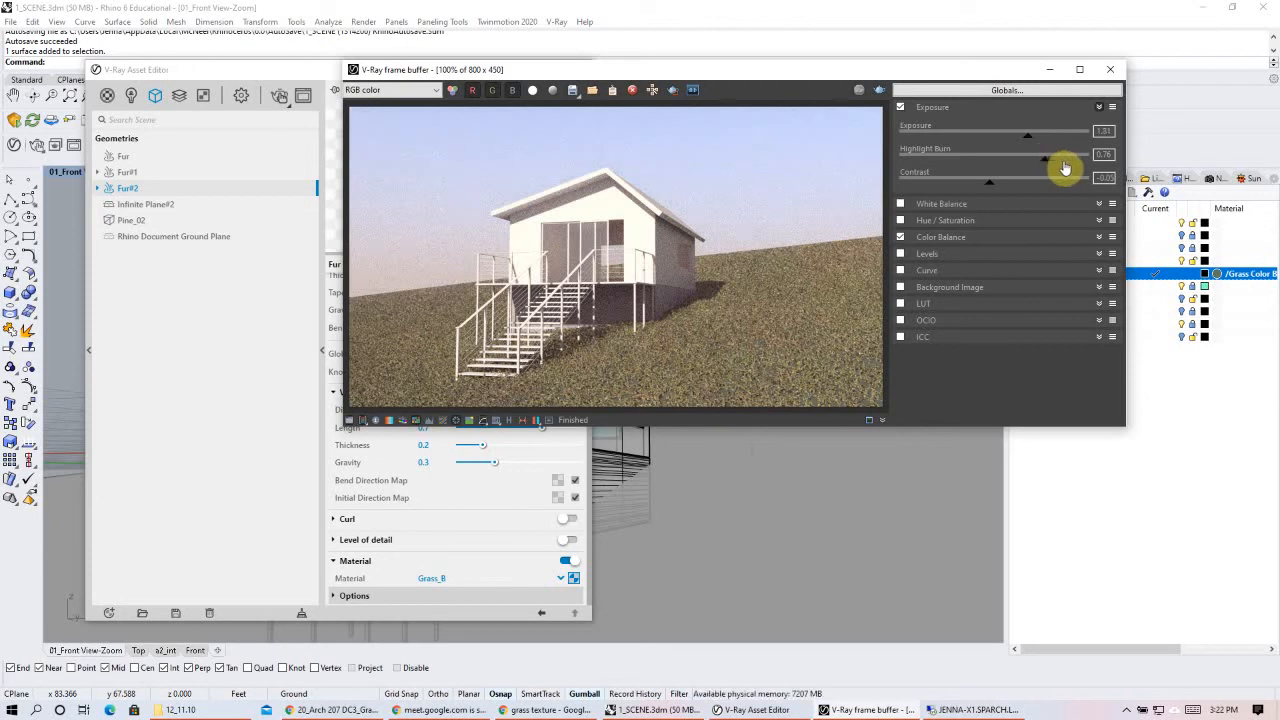
pyautogui.moveTo(1045, 160); pyautogui.dragTo(1101, 168)
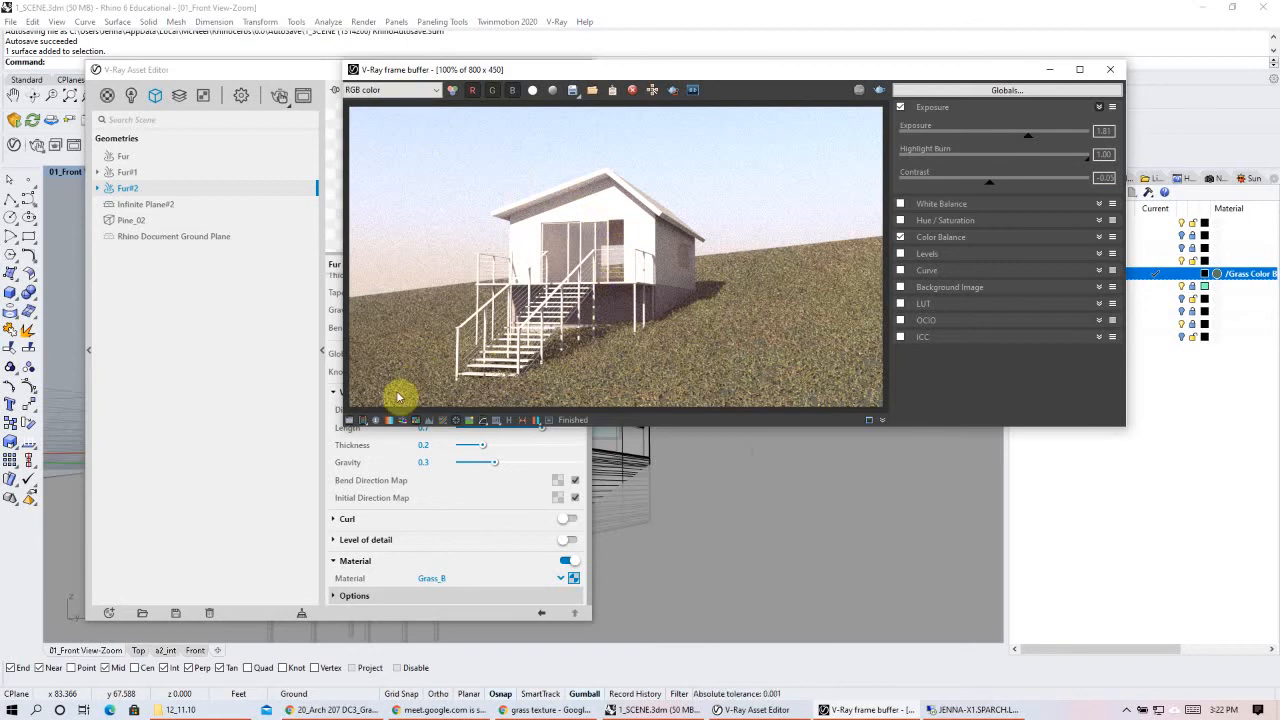
pyautogui.click(1090, 156)
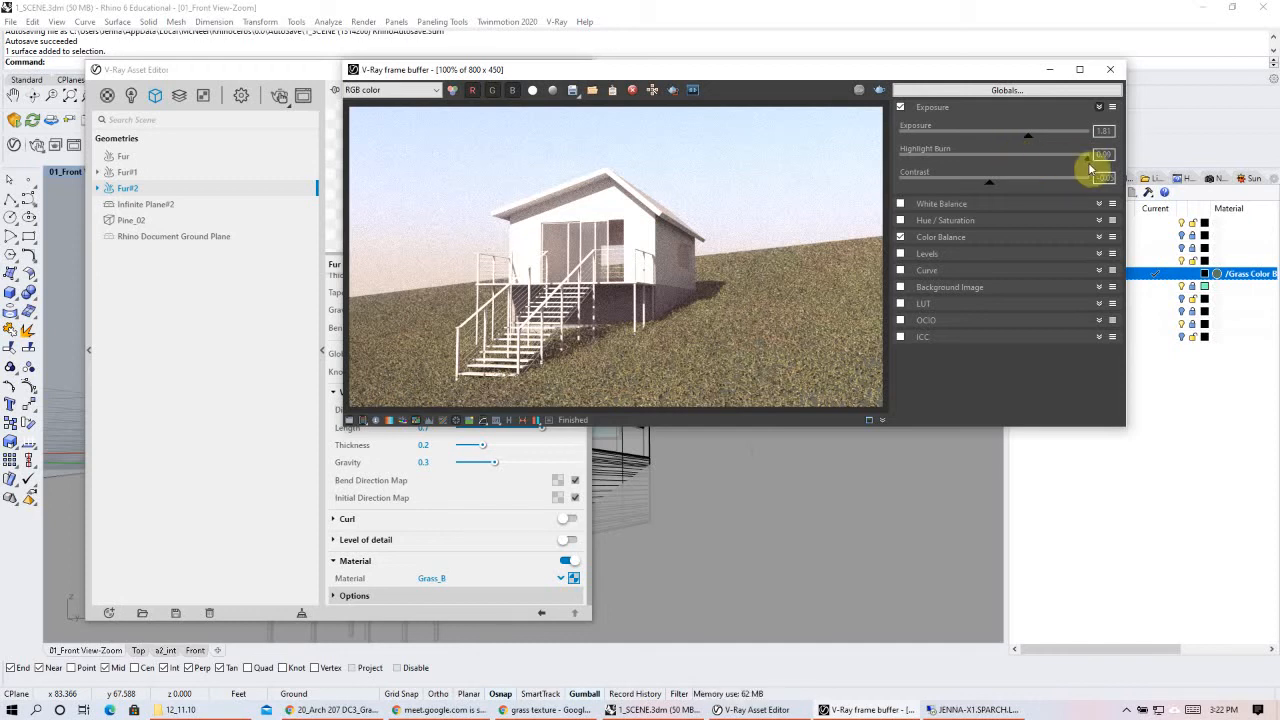
pyautogui.moveTo(1090, 170); pyautogui.dragTo(1049, 166)
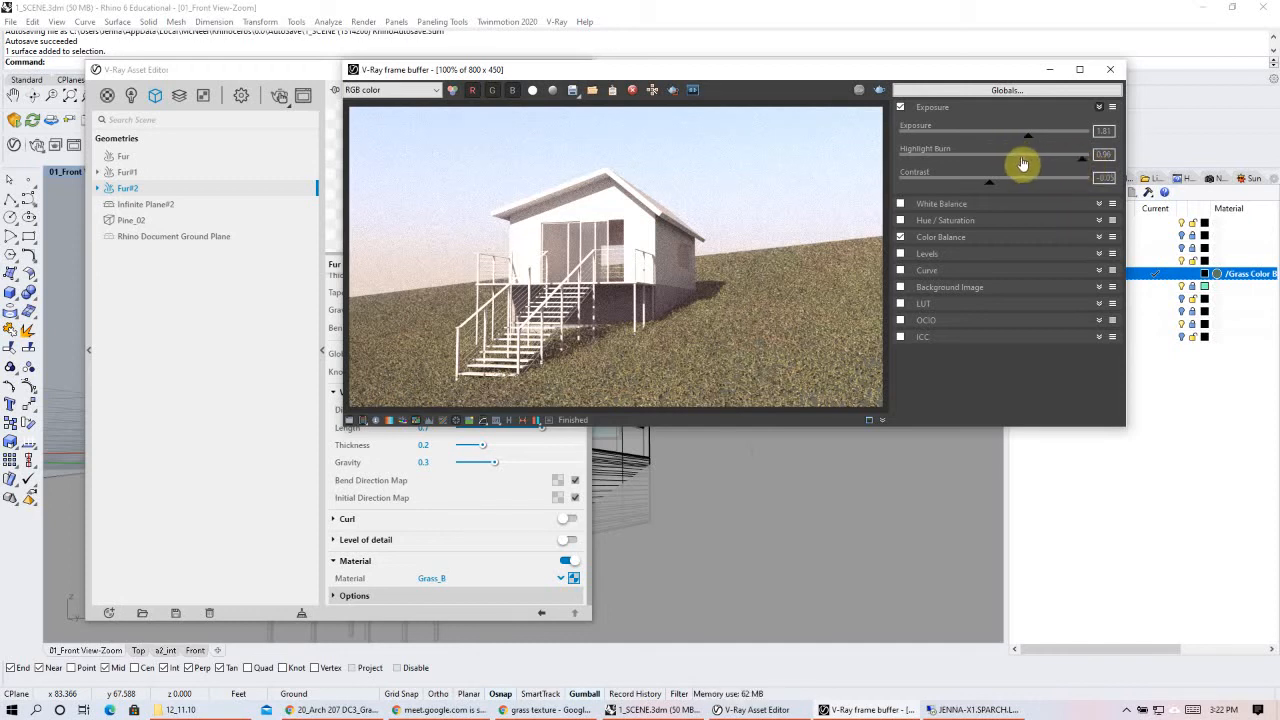
pyautogui.click(1016, 158)
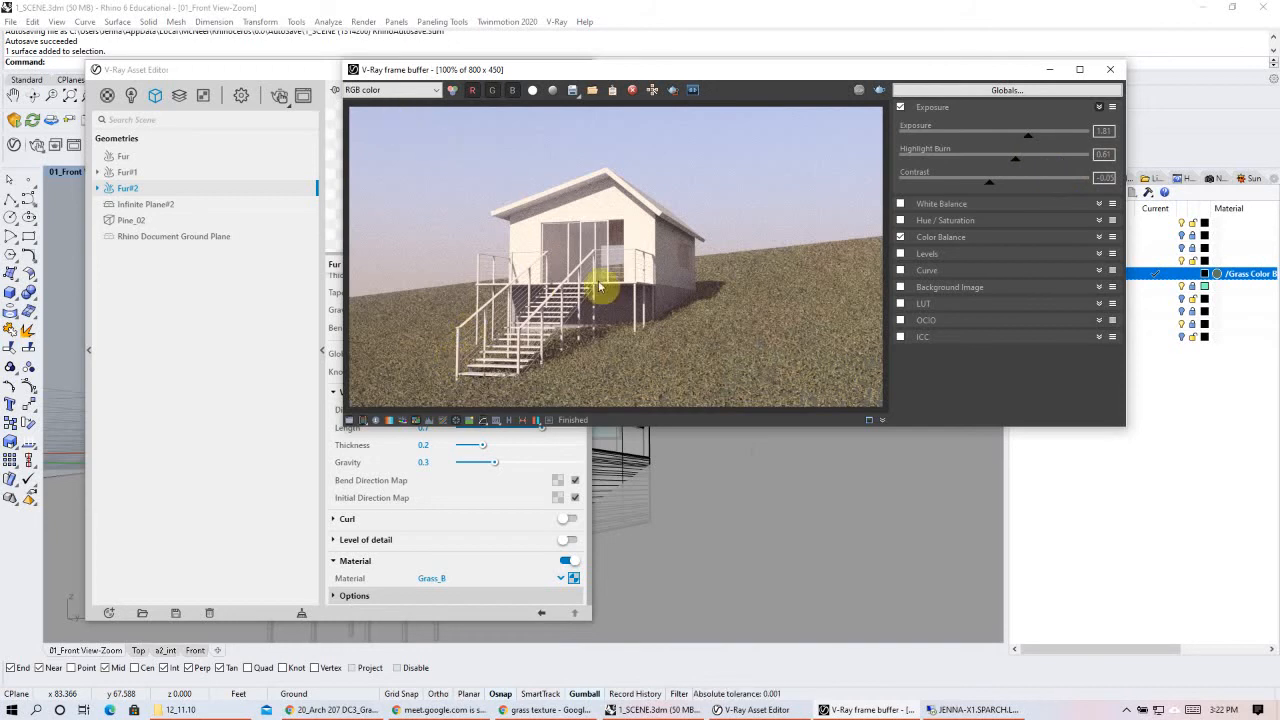
pyautogui.click(1084, 158)
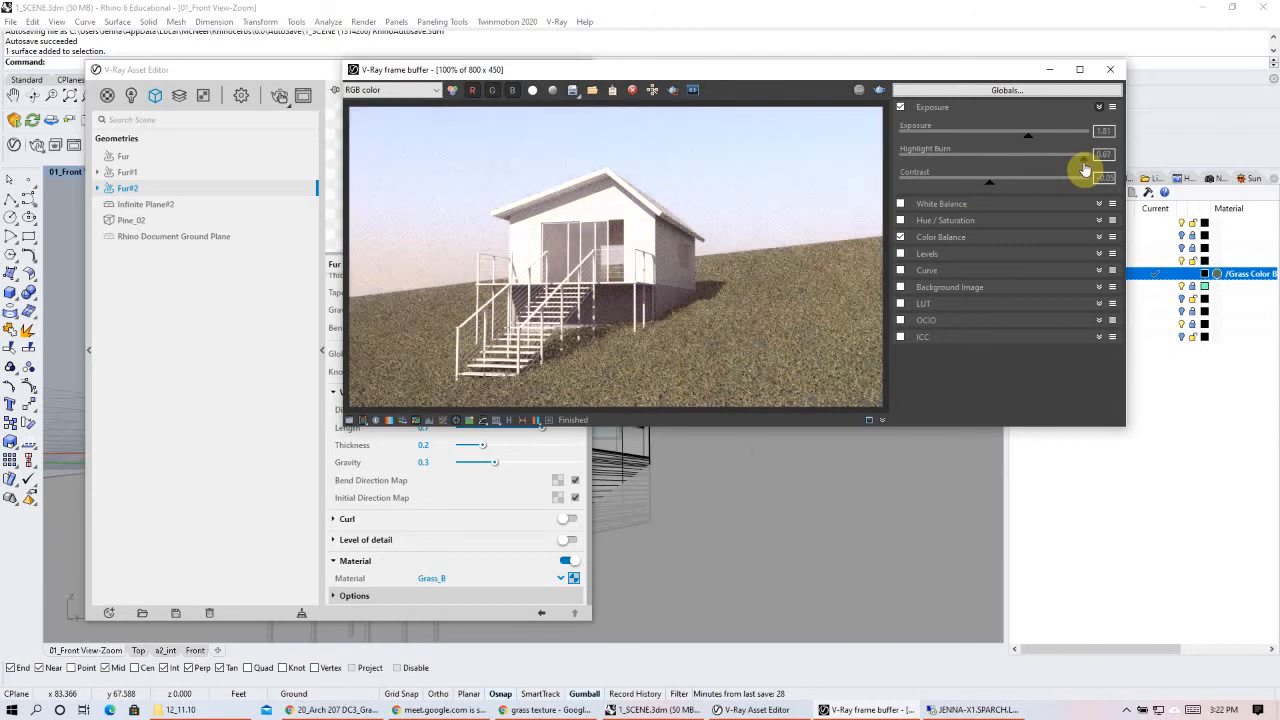
pyautogui.moveTo(1082, 170); pyautogui.dragTo(1006, 160)
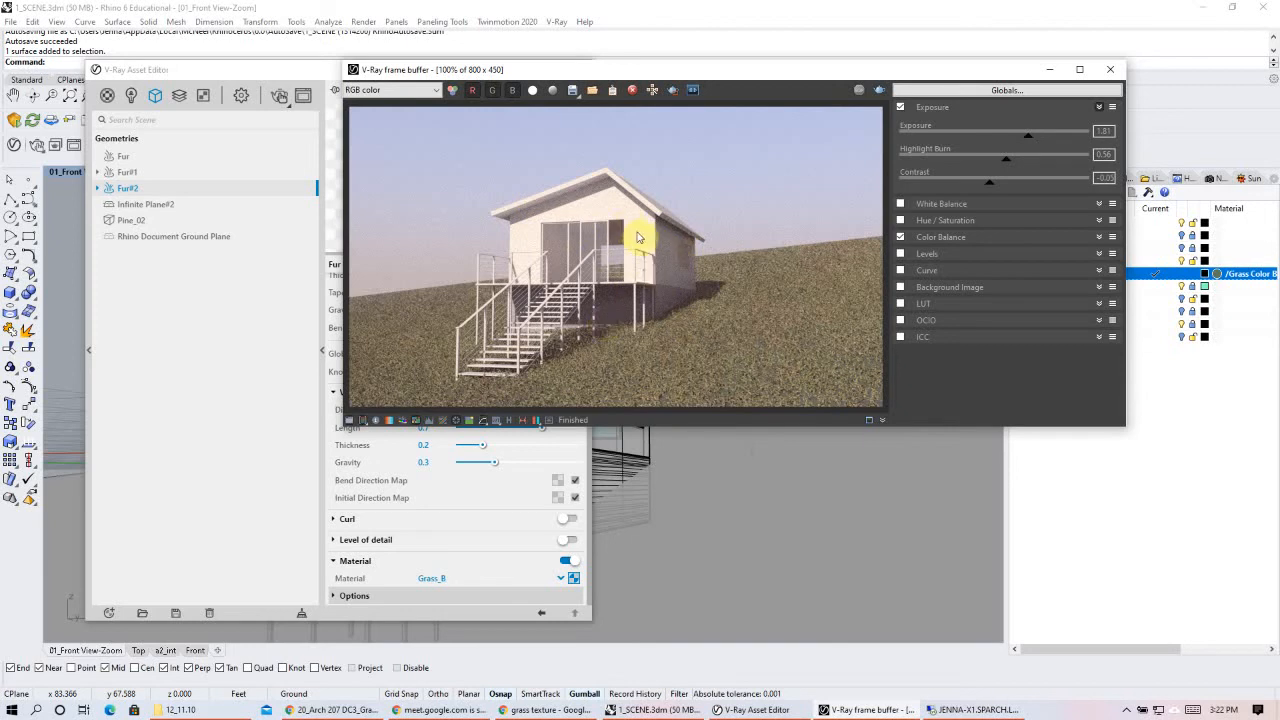
pyautogui.moveTo(1033, 137); pyautogui.dragTo(1037, 141)
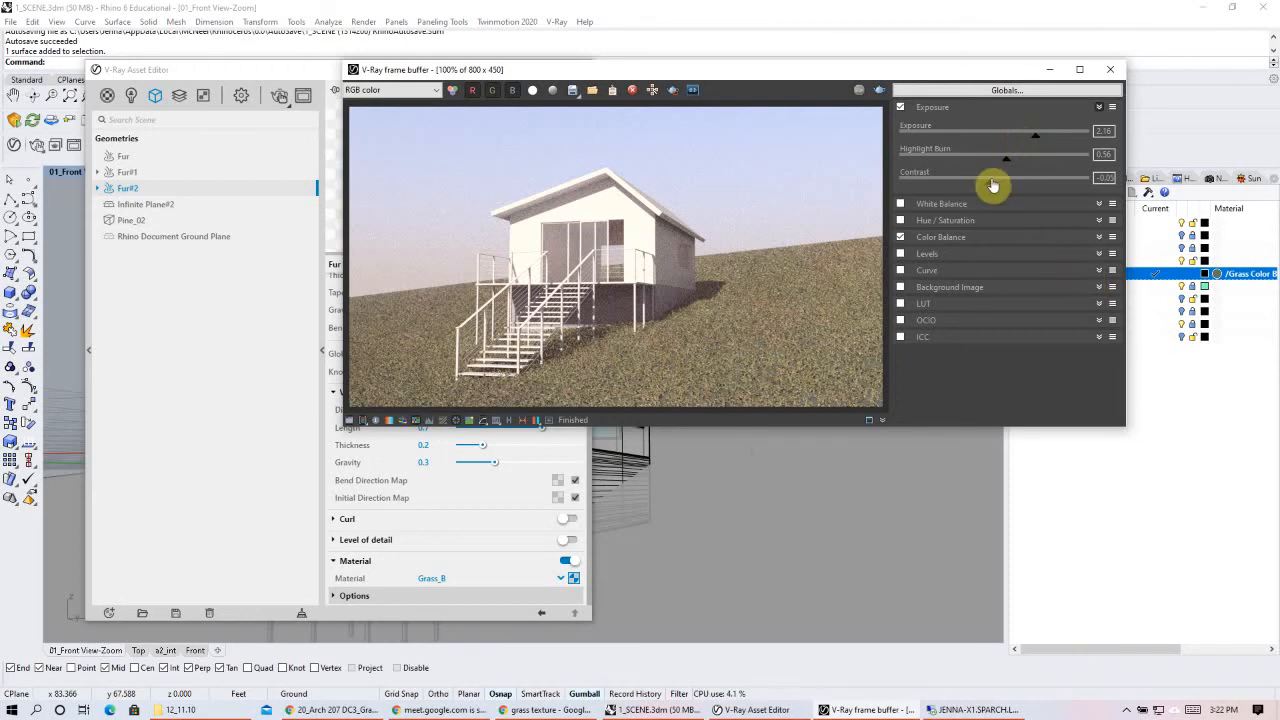
# - Test stronger contrast on the render, and settle the Exposure correction's contrast at 0.04
pyautogui.moveTo(994, 184)
pyautogui.mouseDown()
pyautogui.moveTo(1023, 177)
pyautogui.moveTo(989, 189)
pyautogui.mouseUp()
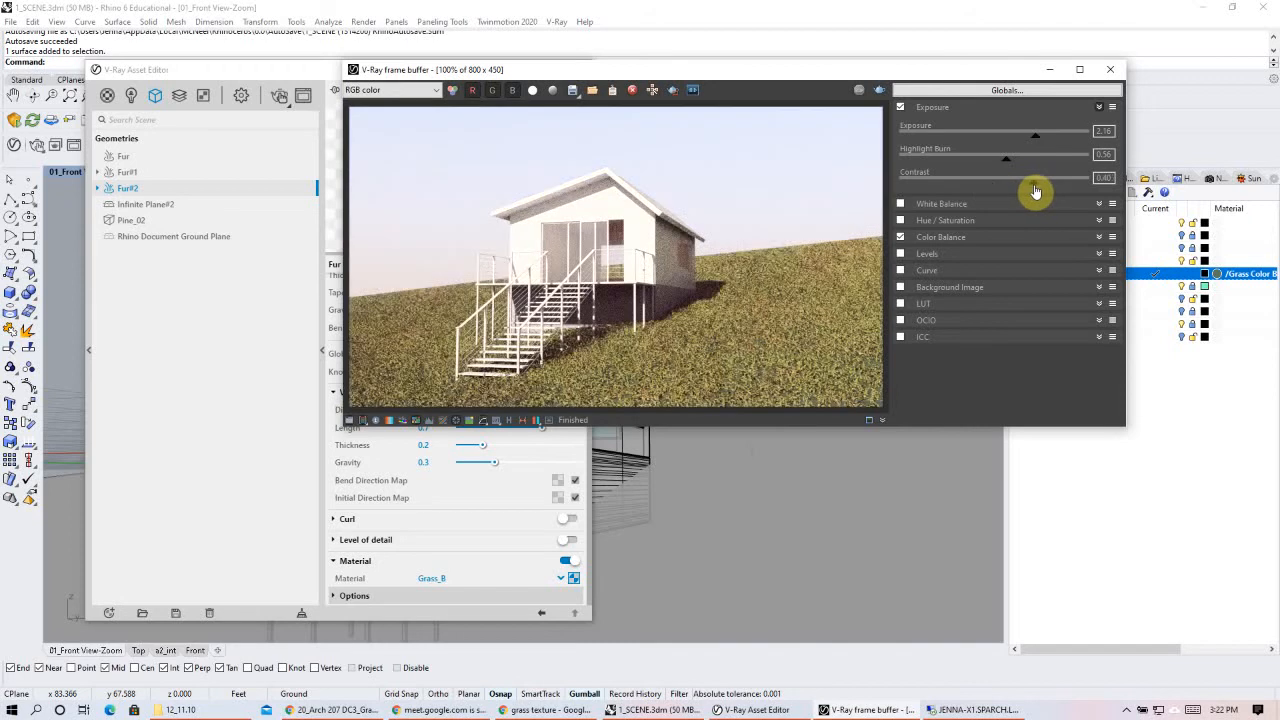
pyautogui.click(1079, 198)
pyautogui.moveTo(1077, 199); pyautogui.dragTo(1026, 189)
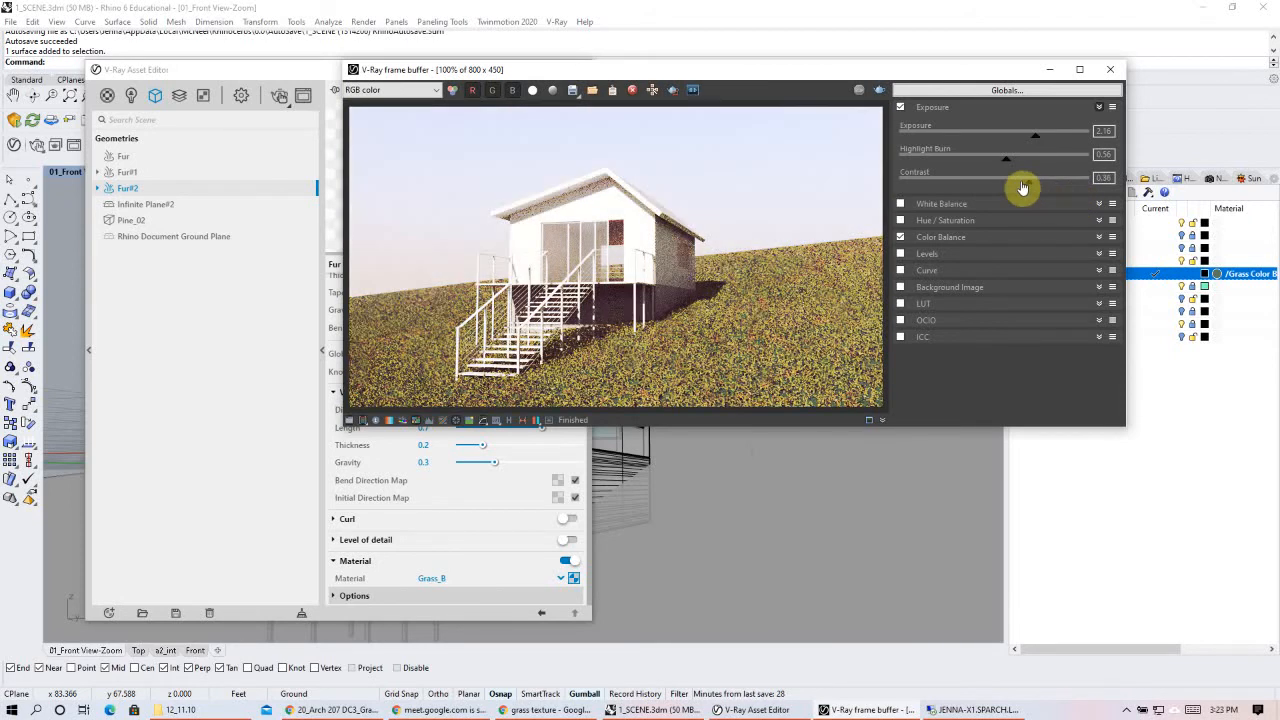
pyautogui.moveTo(1016, 184); pyautogui.dragTo(1011, 185)
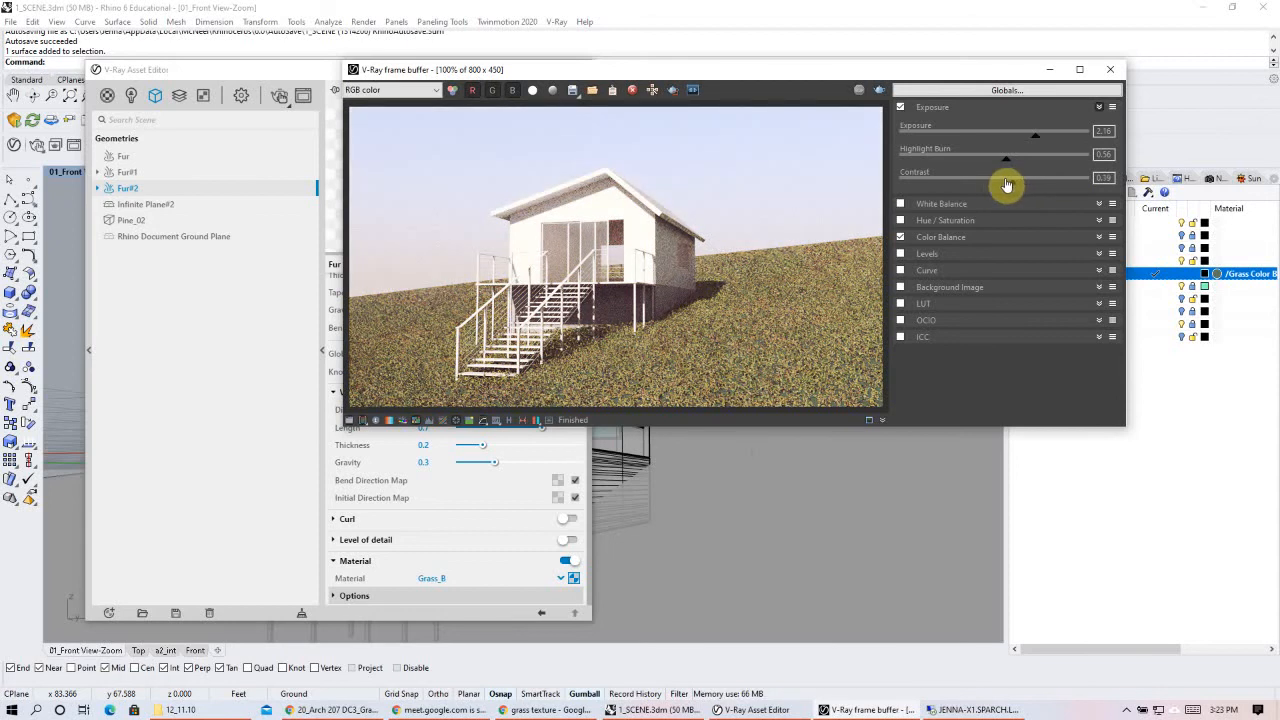
pyautogui.moveTo(1001, 188); pyautogui.dragTo(999, 187)
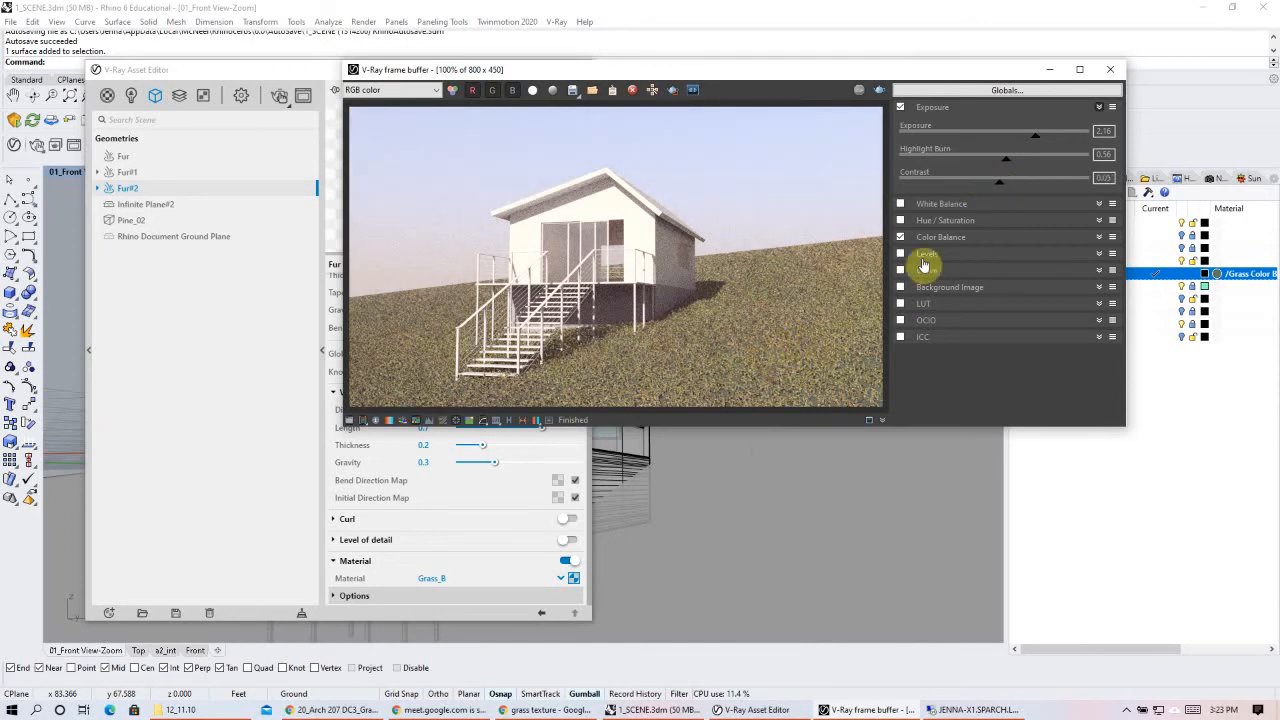
pyautogui.moveTo(1002, 190); pyautogui.dragTo(1018, 190)
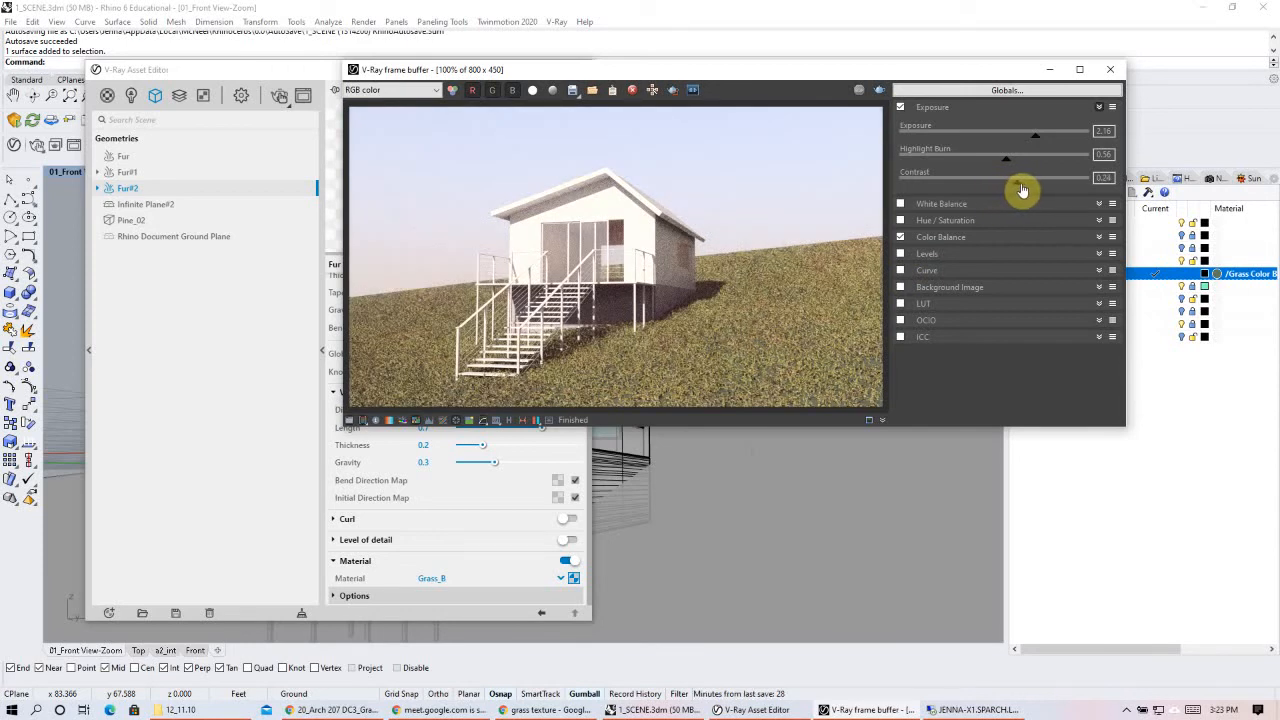
pyautogui.moveTo(1023, 190); pyautogui.dragTo(997, 193)
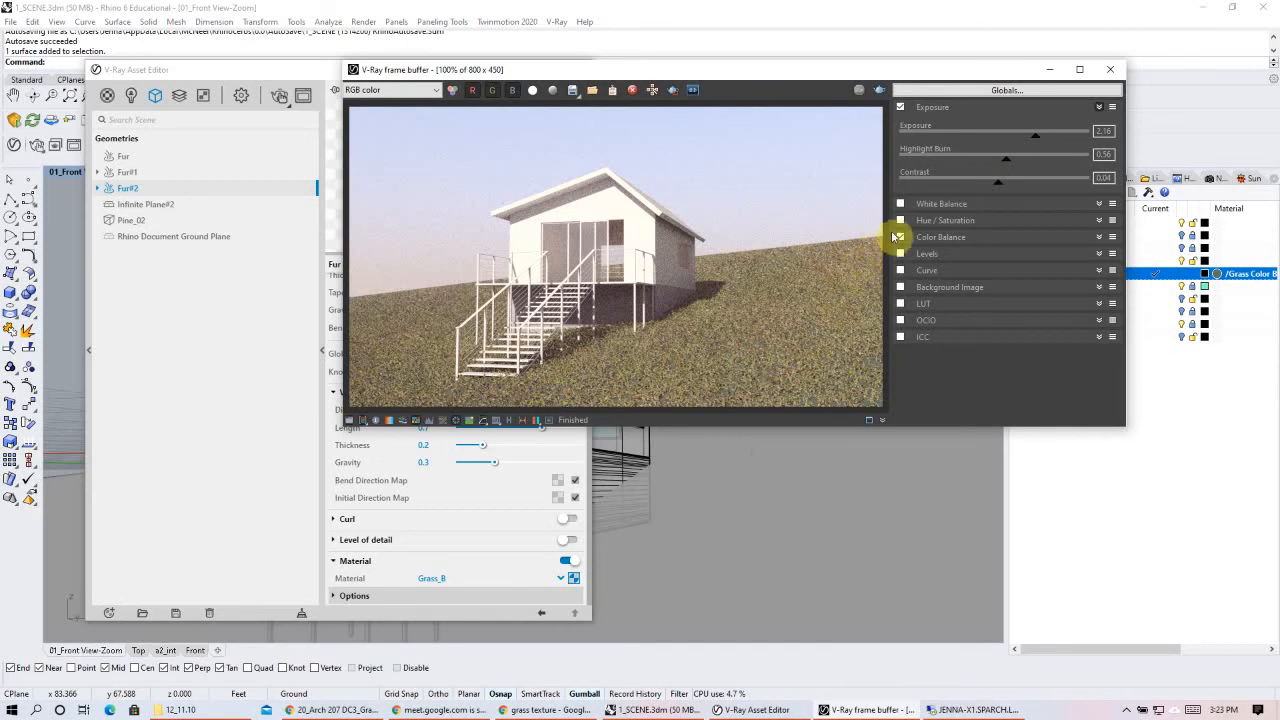
# - Try the Hue/Saturation correction with saturation -0.48 and lightness 0.07, and leave it disabled and collapsed
pyautogui.click(956, 220)
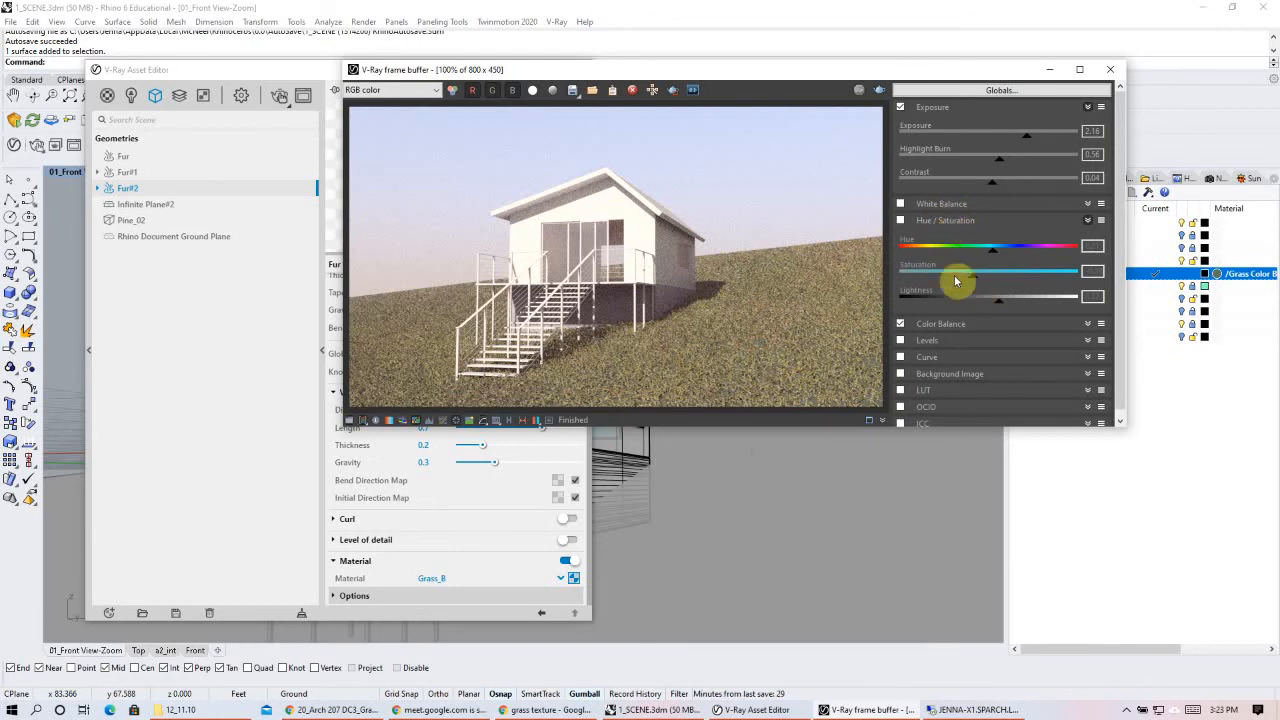
pyautogui.click(900, 220)
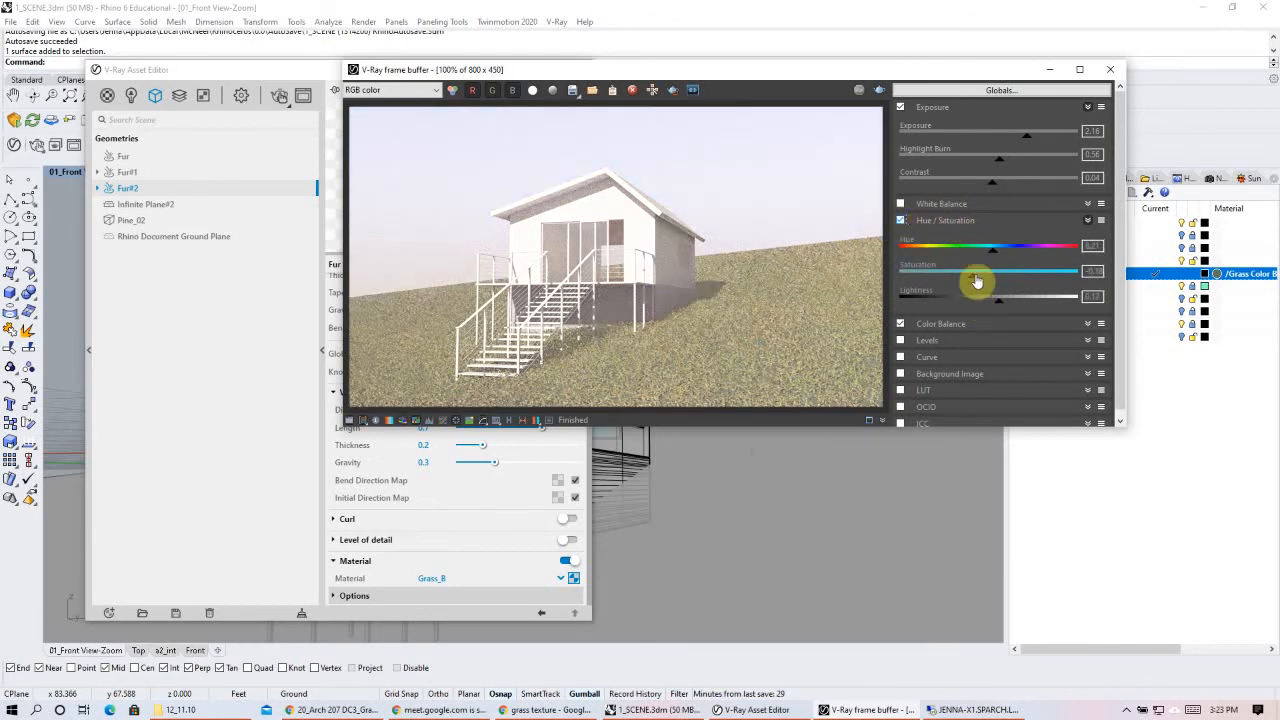
pyautogui.moveTo(998, 300); pyautogui.dragTo(993, 302)
pyautogui.moveTo(915, 274); pyautogui.dragTo(946, 276)
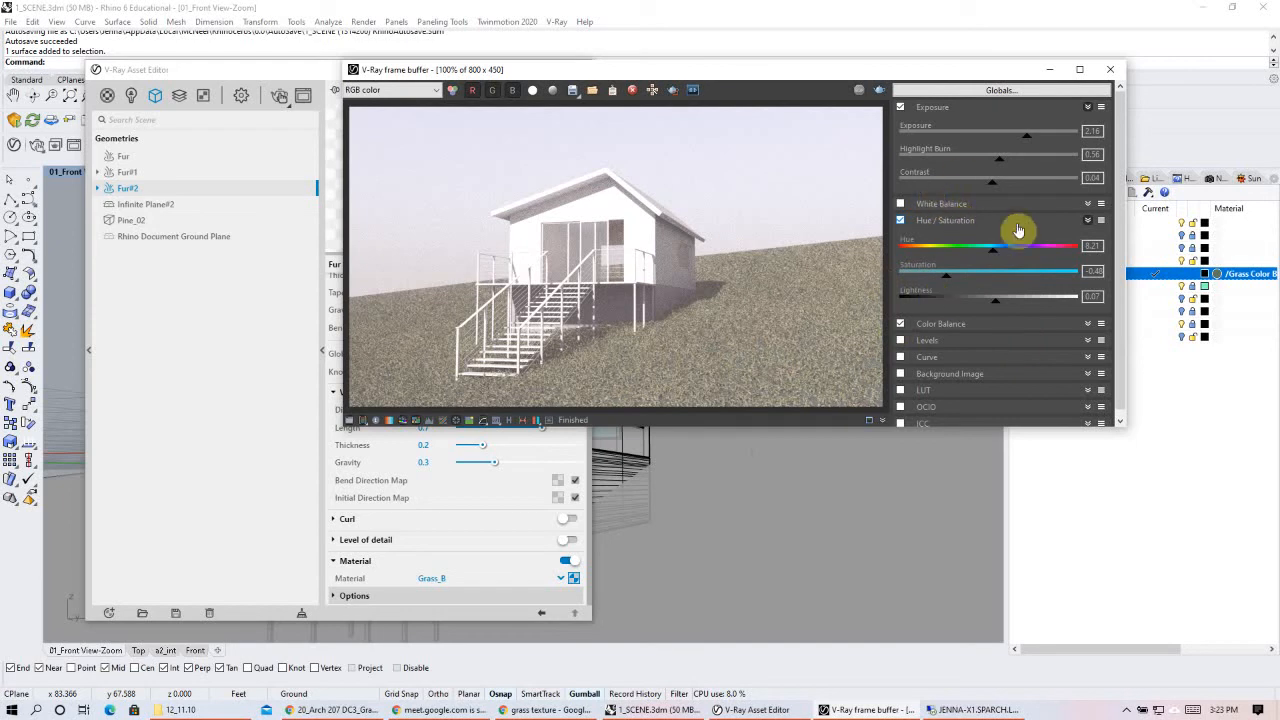
pyautogui.click(1088, 222)
pyautogui.click(1088, 221)
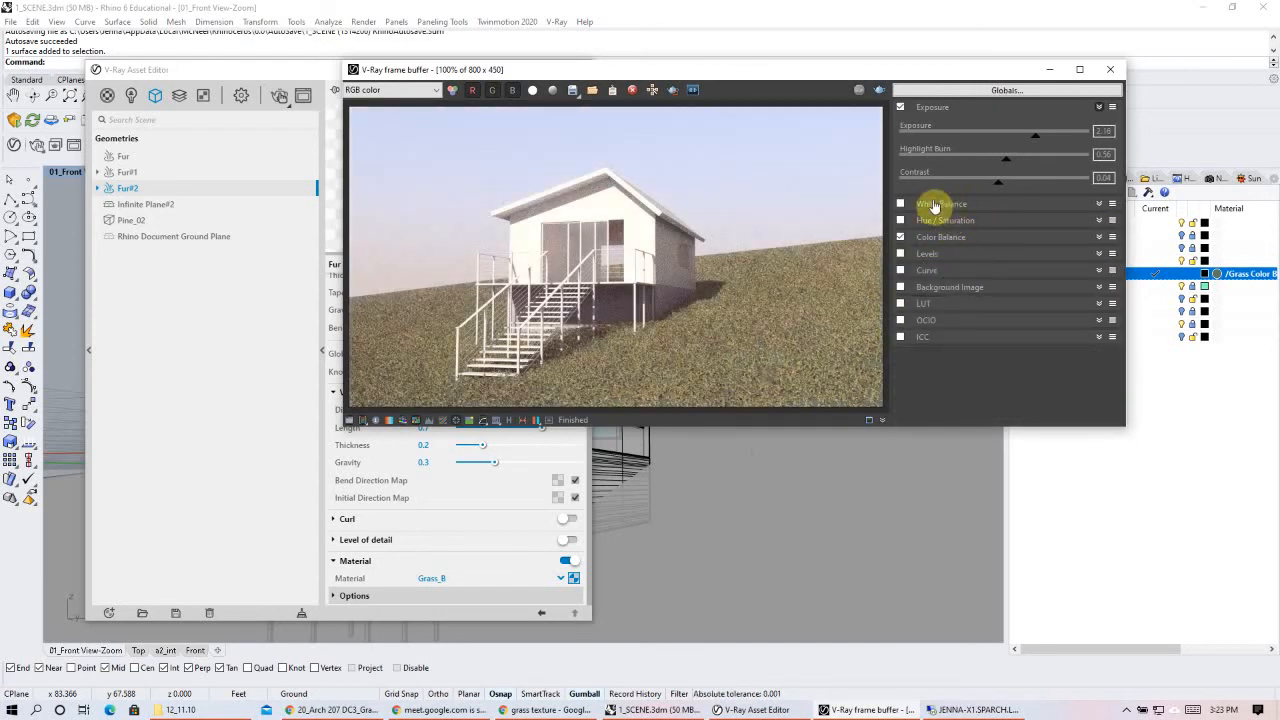
# - Check the camera white balance in the render settings, and enable the White Balance correction with a temperature of 5702
pyautogui.click(938, 205)
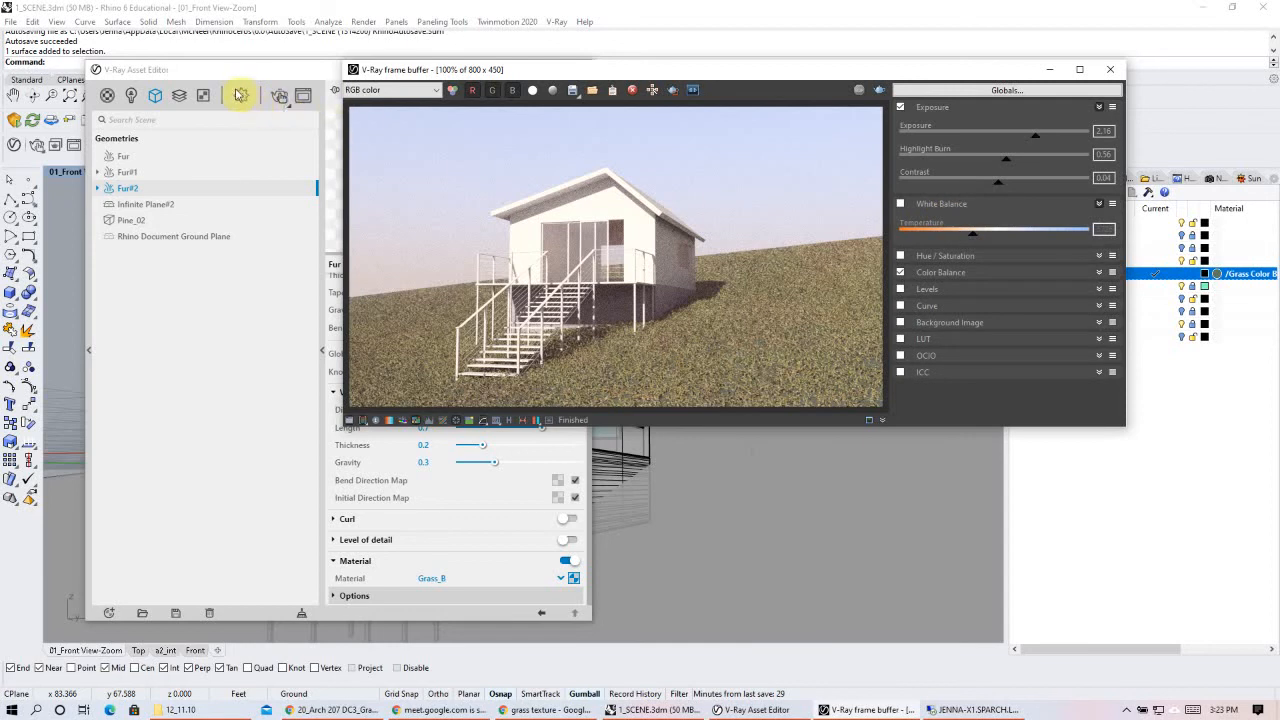
pyautogui.click(241, 102)
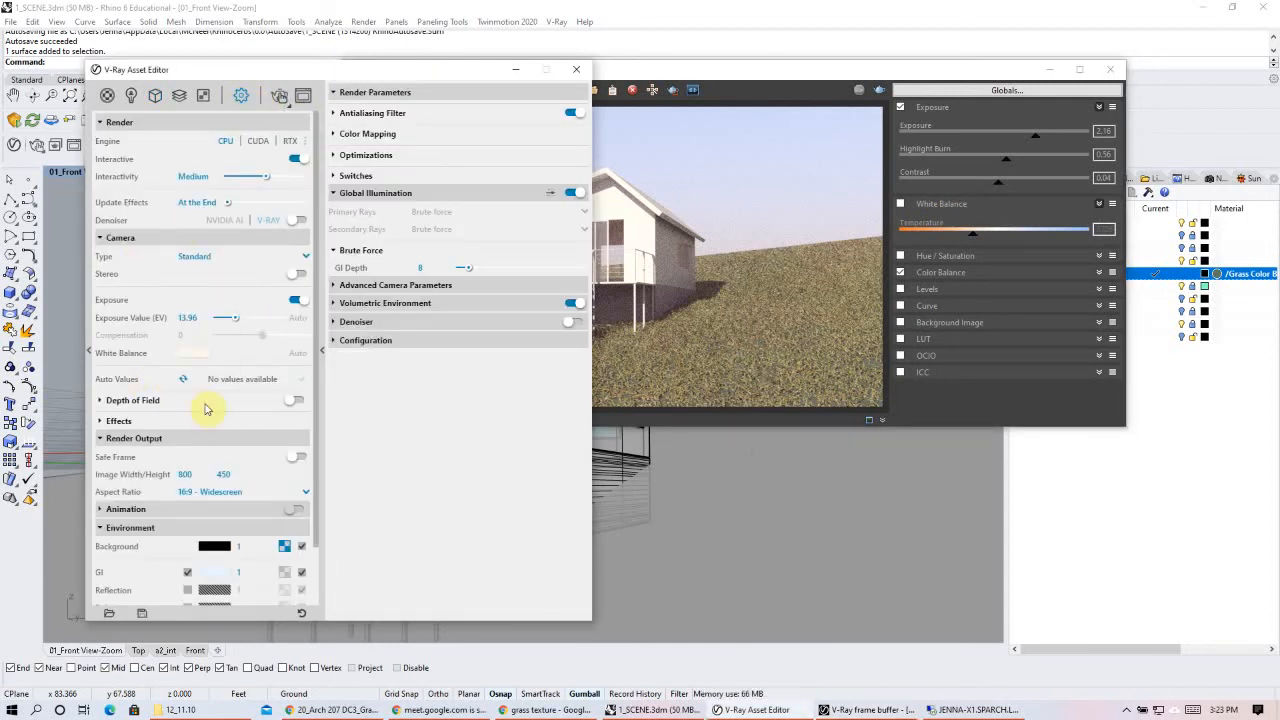
pyautogui.click(802, 80)
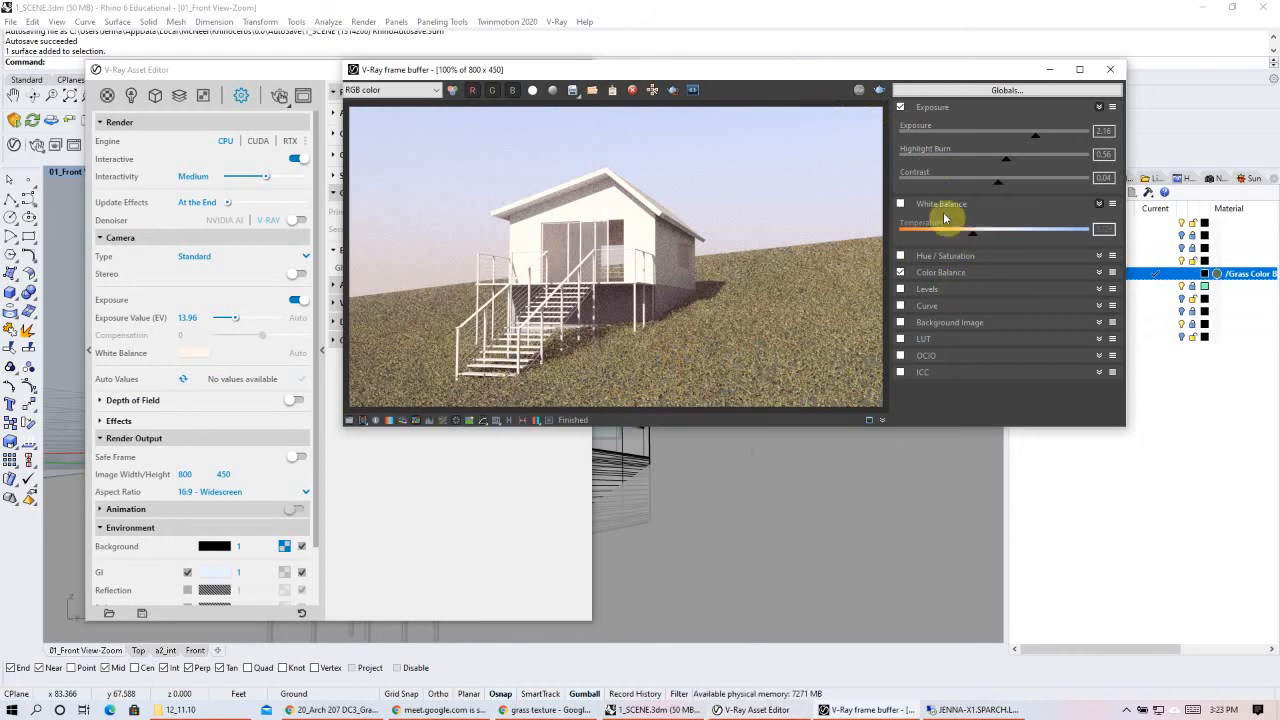
pyautogui.click(898, 205)
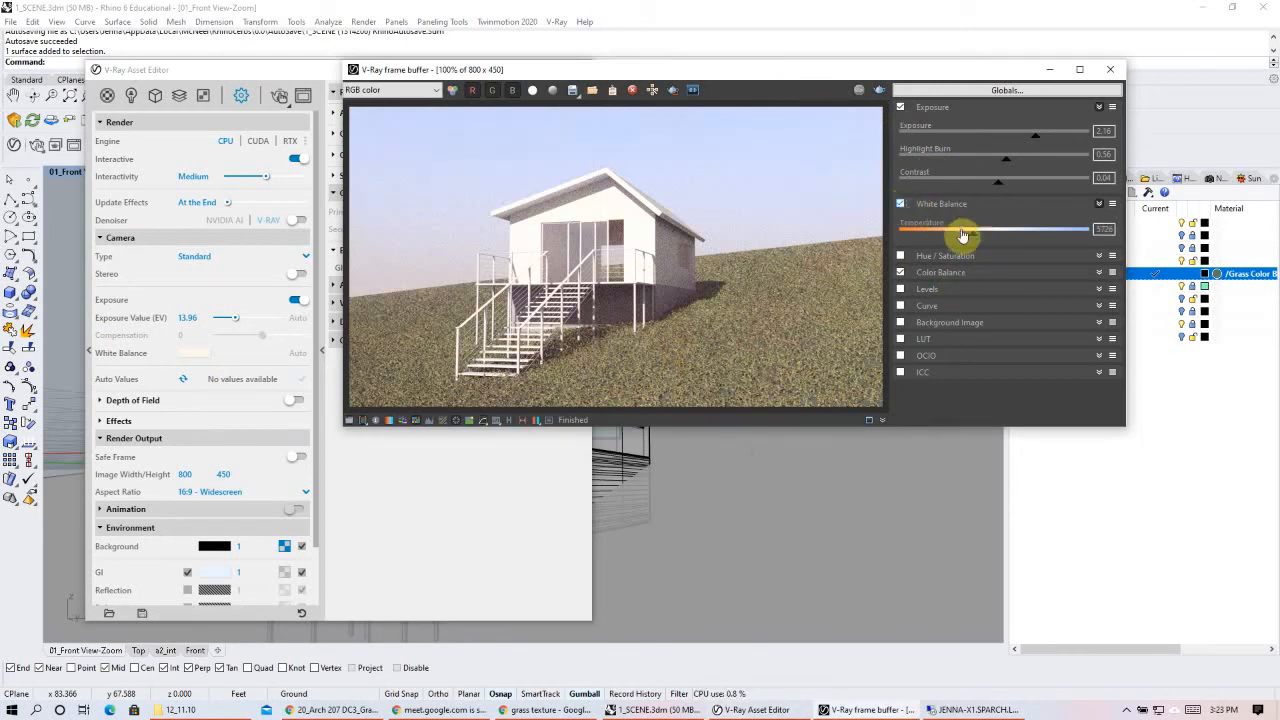
pyautogui.moveTo(977, 240); pyautogui.dragTo(935, 240)
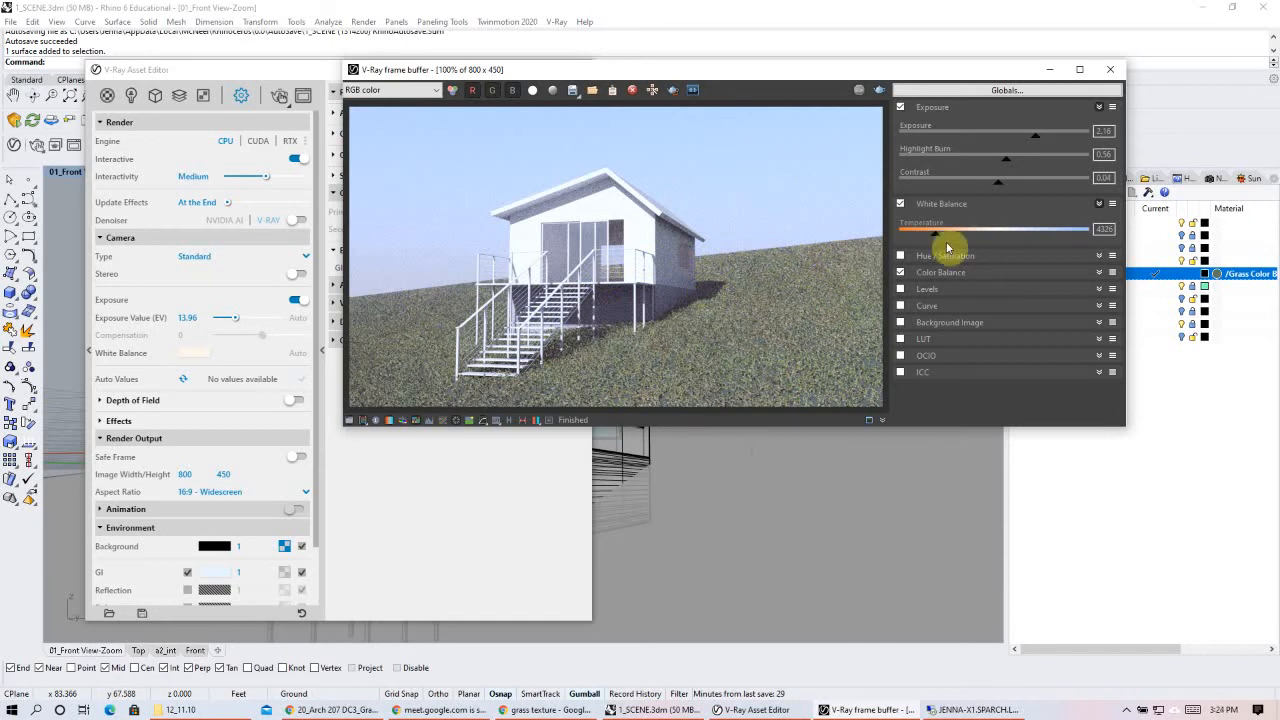
pyautogui.moveTo(939, 237); pyautogui.dragTo(975, 237)
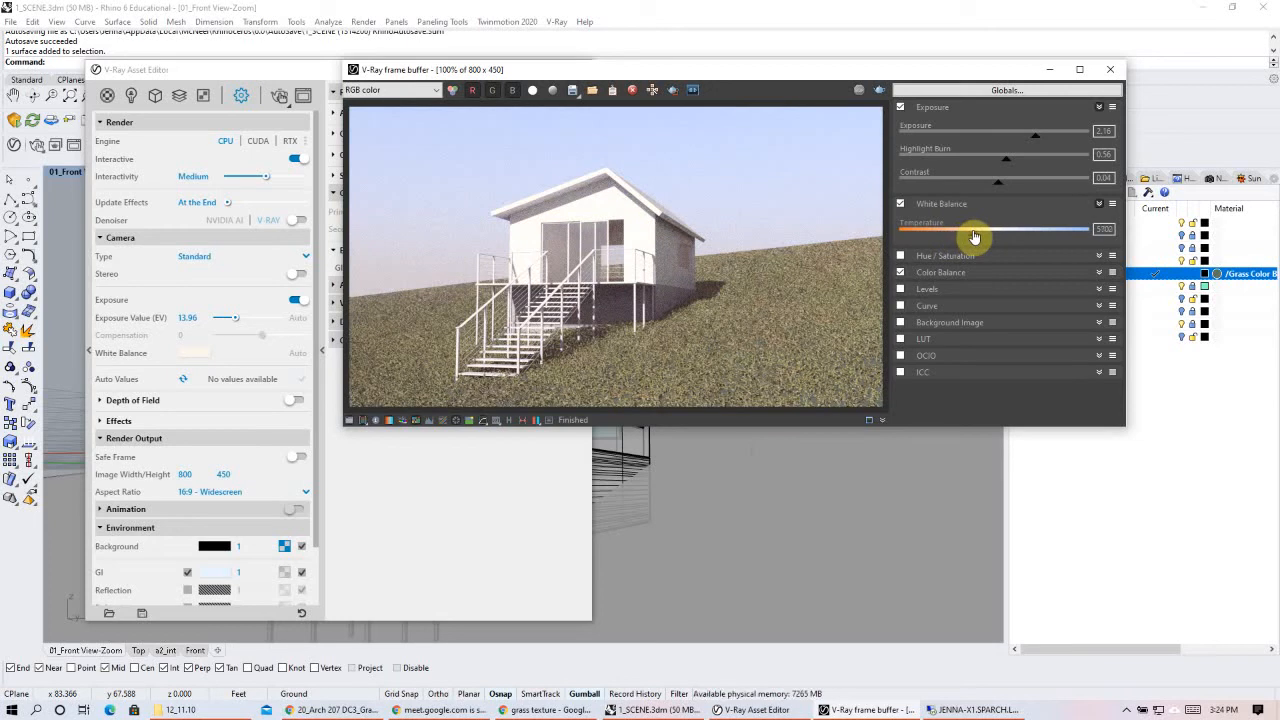
# - Set the Color Balance midtones to 0.15 on cyan-red, 0.06 on magenta-green and 0.19 on yellow-blue, and collapse the correction
pyautogui.click(910, 274)
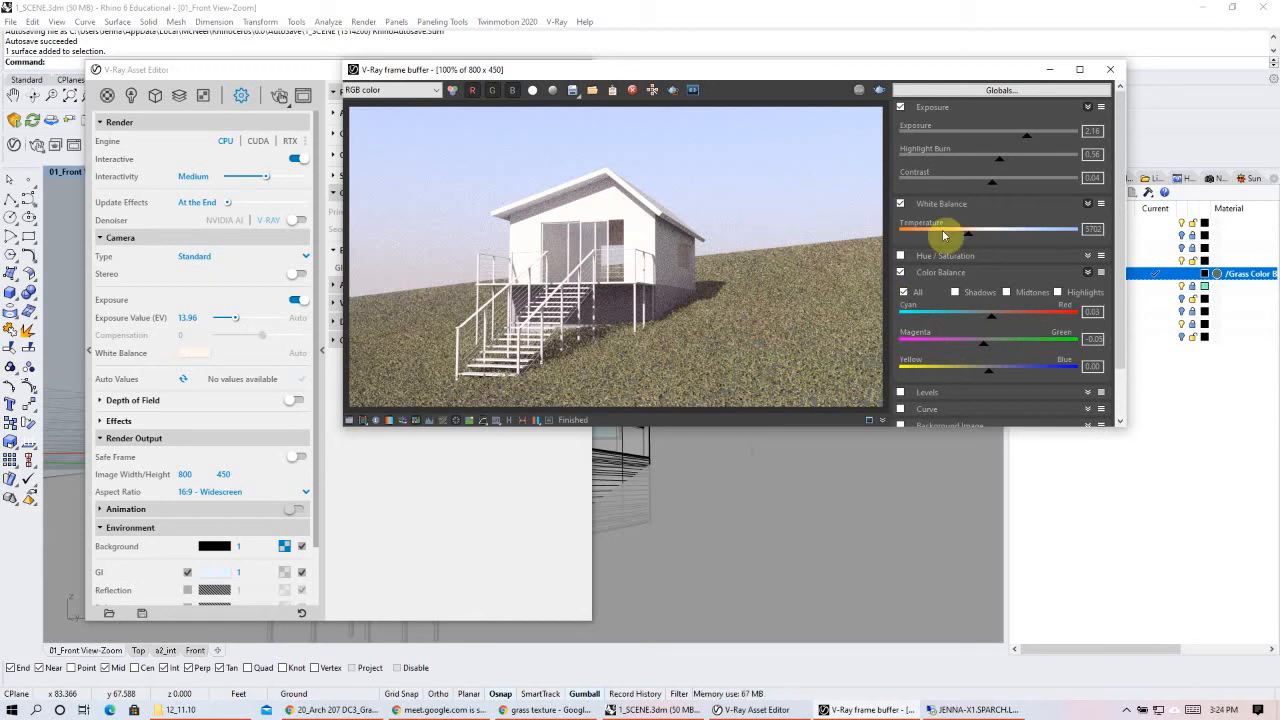
pyautogui.click(903, 292)
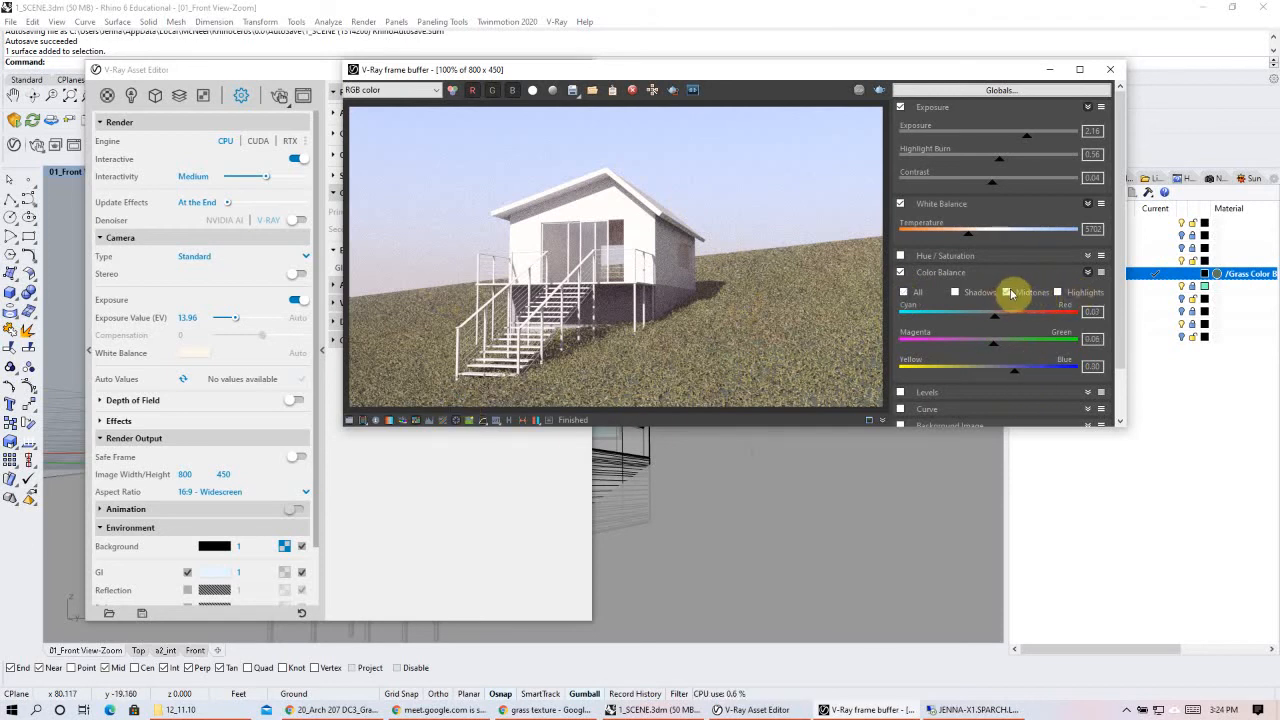
pyautogui.click(1007, 292)
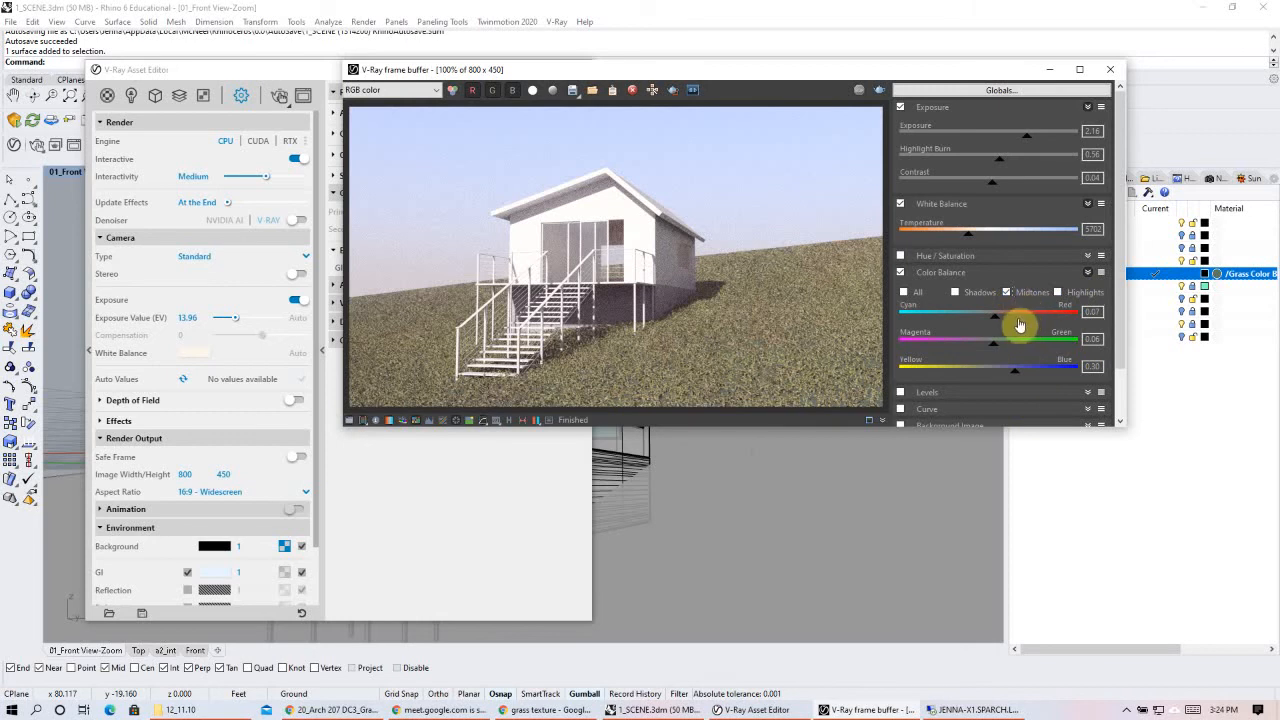
pyautogui.click(1058, 292)
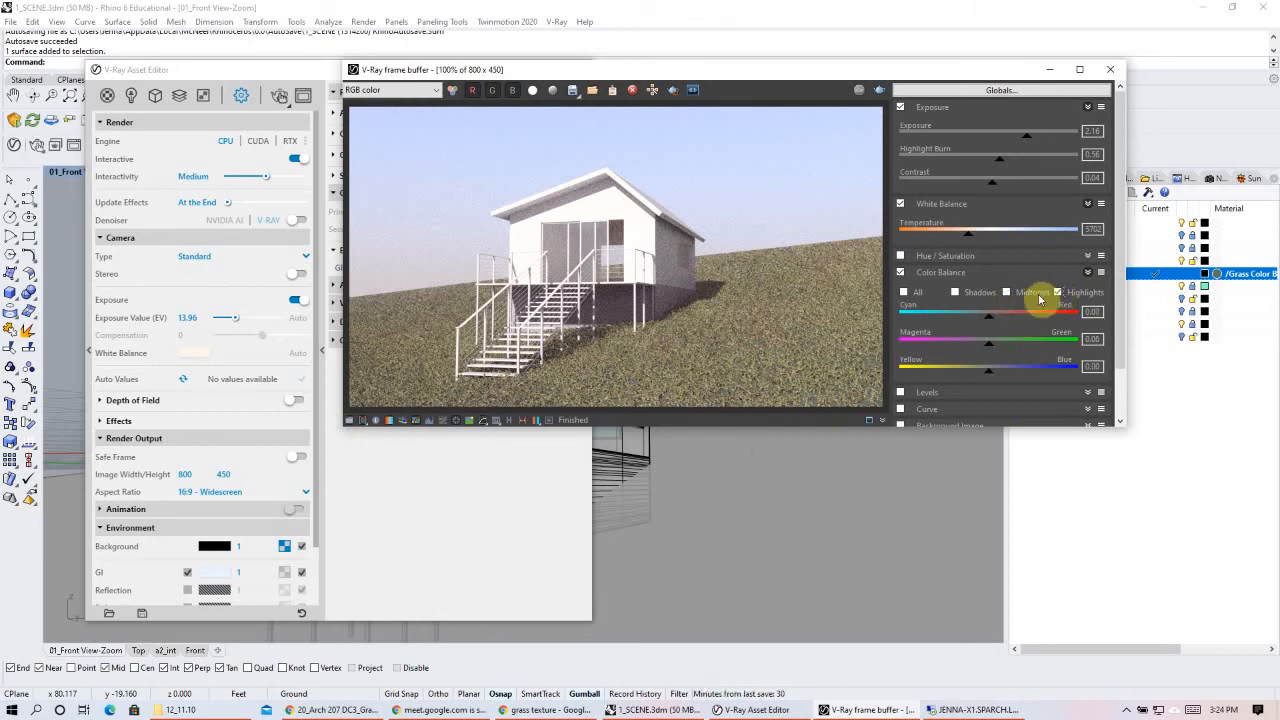
pyautogui.click(1007, 292)
pyautogui.moveTo(993, 318)
pyautogui.mouseDown()
pyautogui.moveTo(1005, 320)
pyautogui.moveTo(993, 319)
pyautogui.mouseUp()
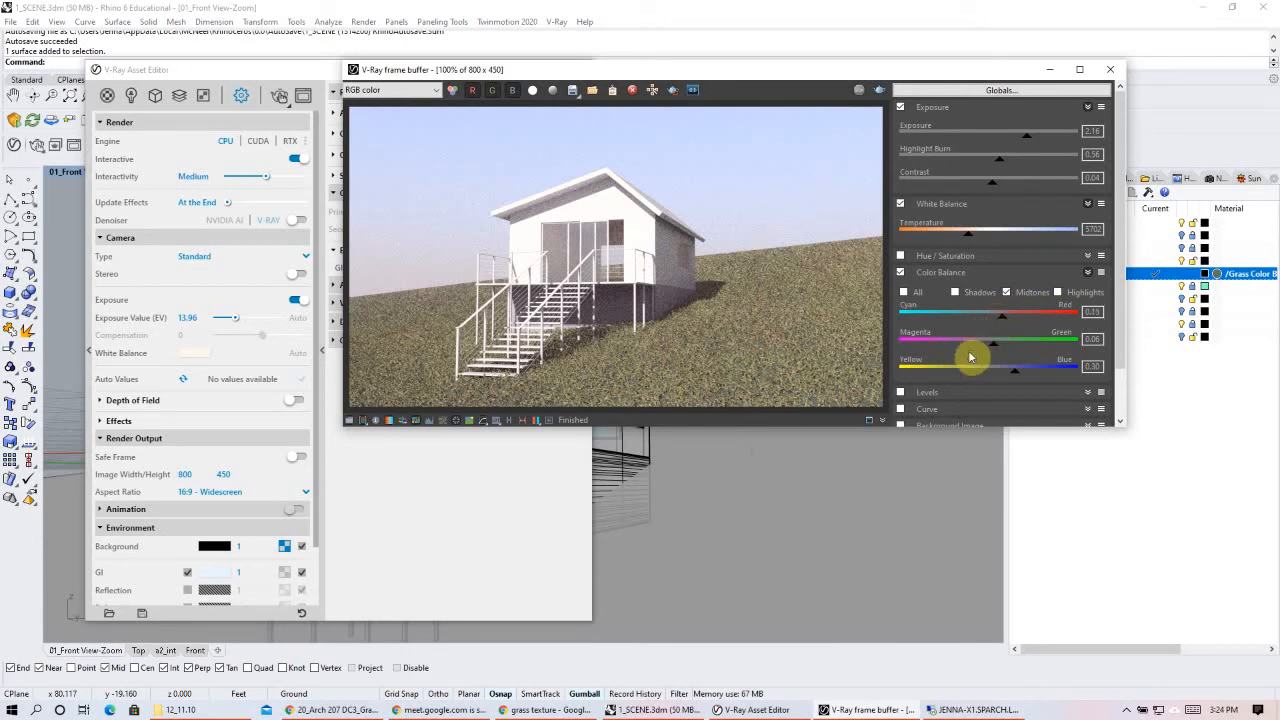
pyautogui.moveTo(984, 348); pyautogui.dragTo(996, 350)
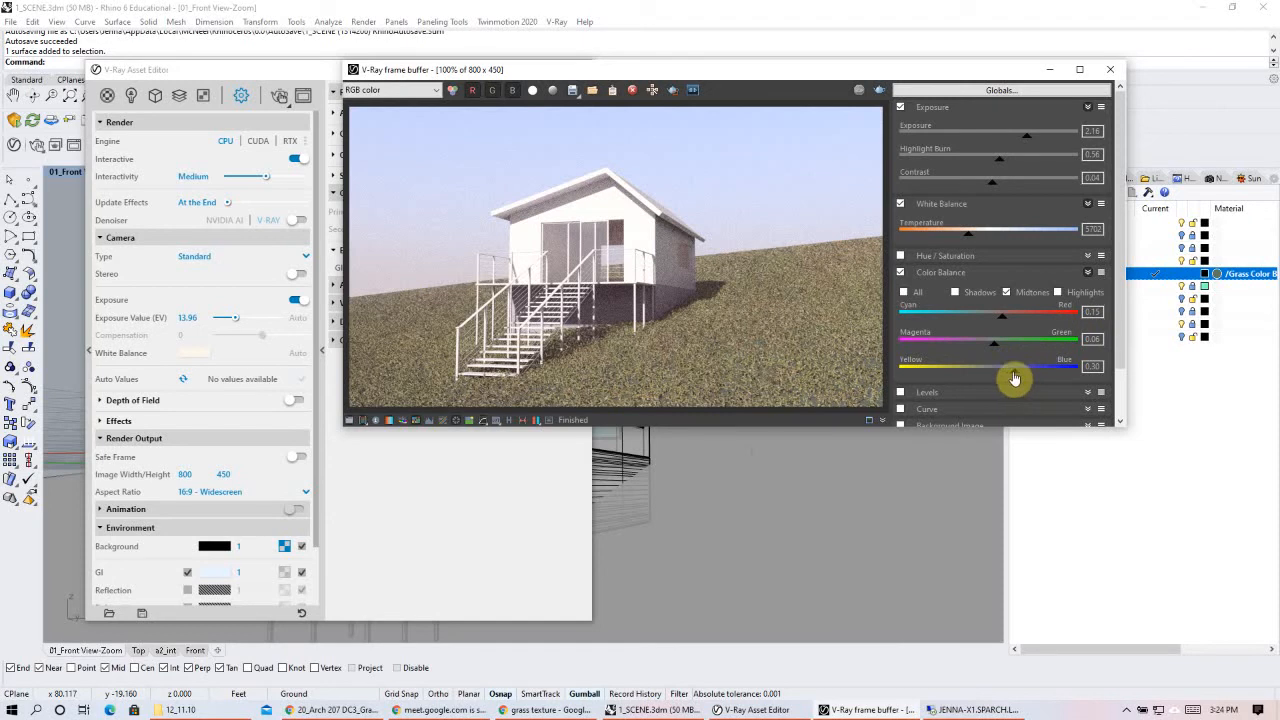
pyautogui.moveTo(1010, 377)
pyautogui.mouseDown()
pyautogui.moveTo(986, 375)
pyautogui.moveTo(1010, 377)
pyautogui.mouseUp()
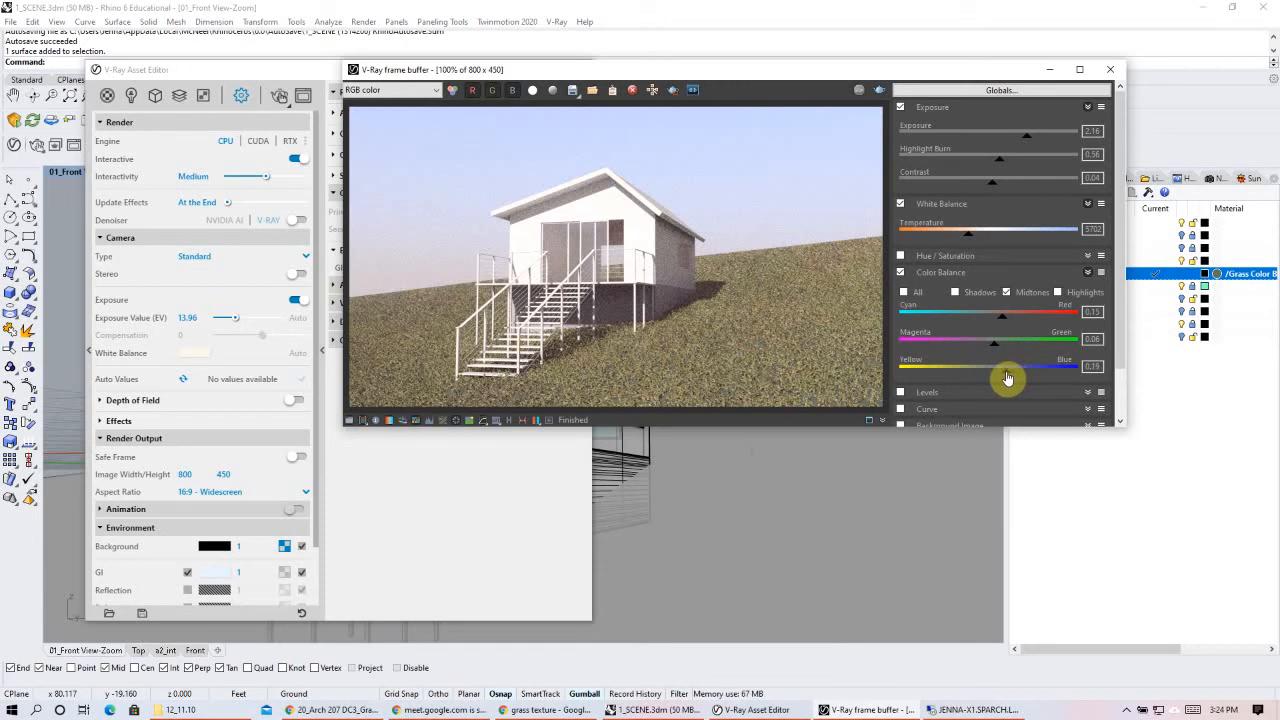
pyautogui.click(1087, 272)
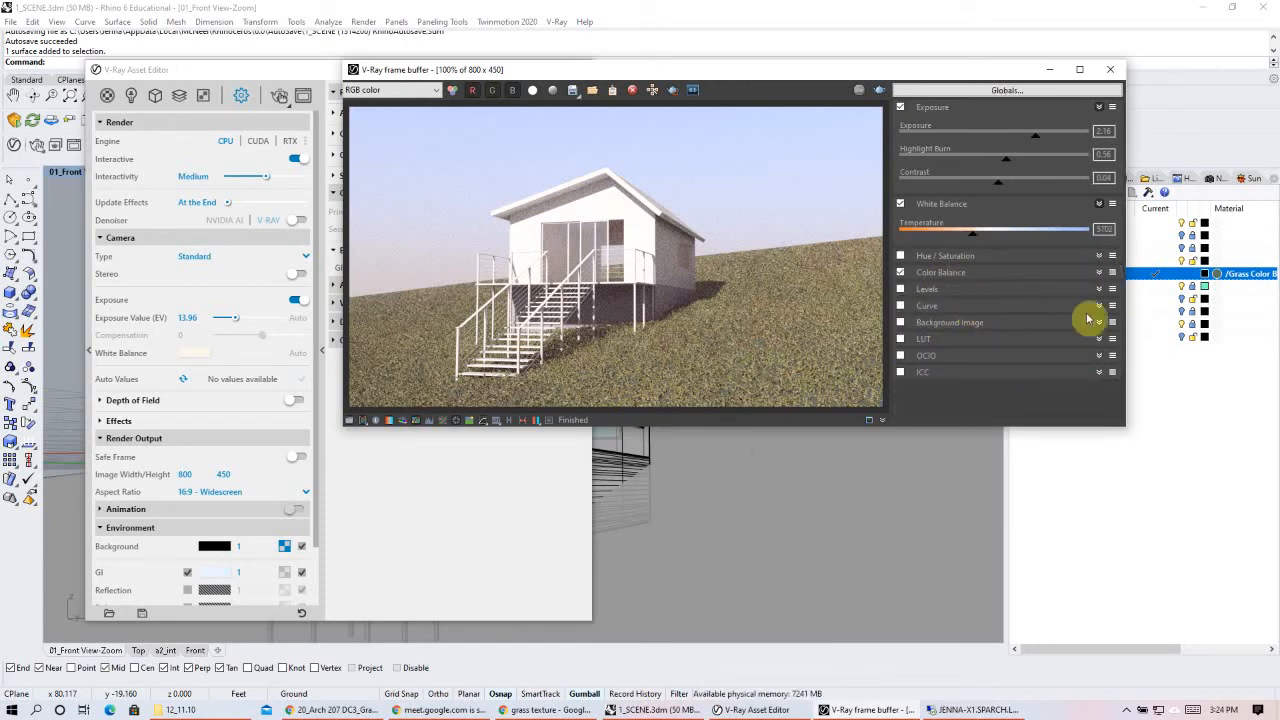
# - Enable the Background Image correction on the render, expand its settings and open the image file chooser
pyautogui.click(900, 322)
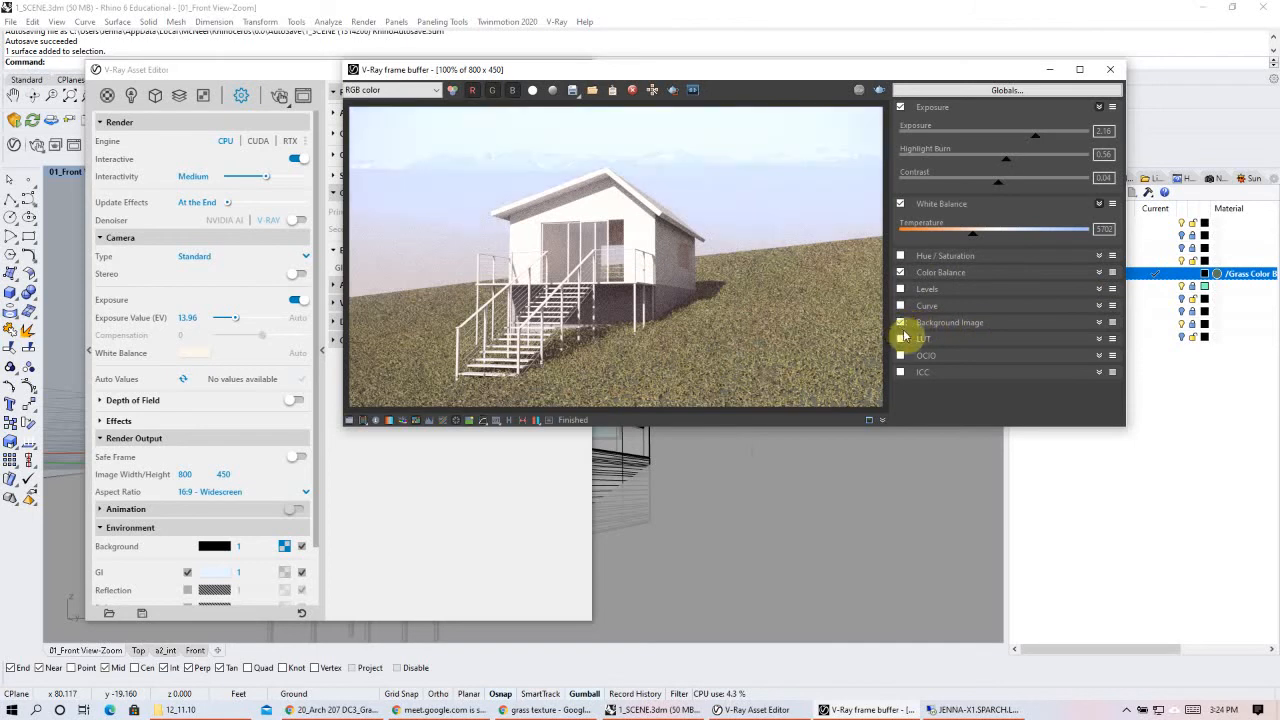
pyautogui.click(972, 325)
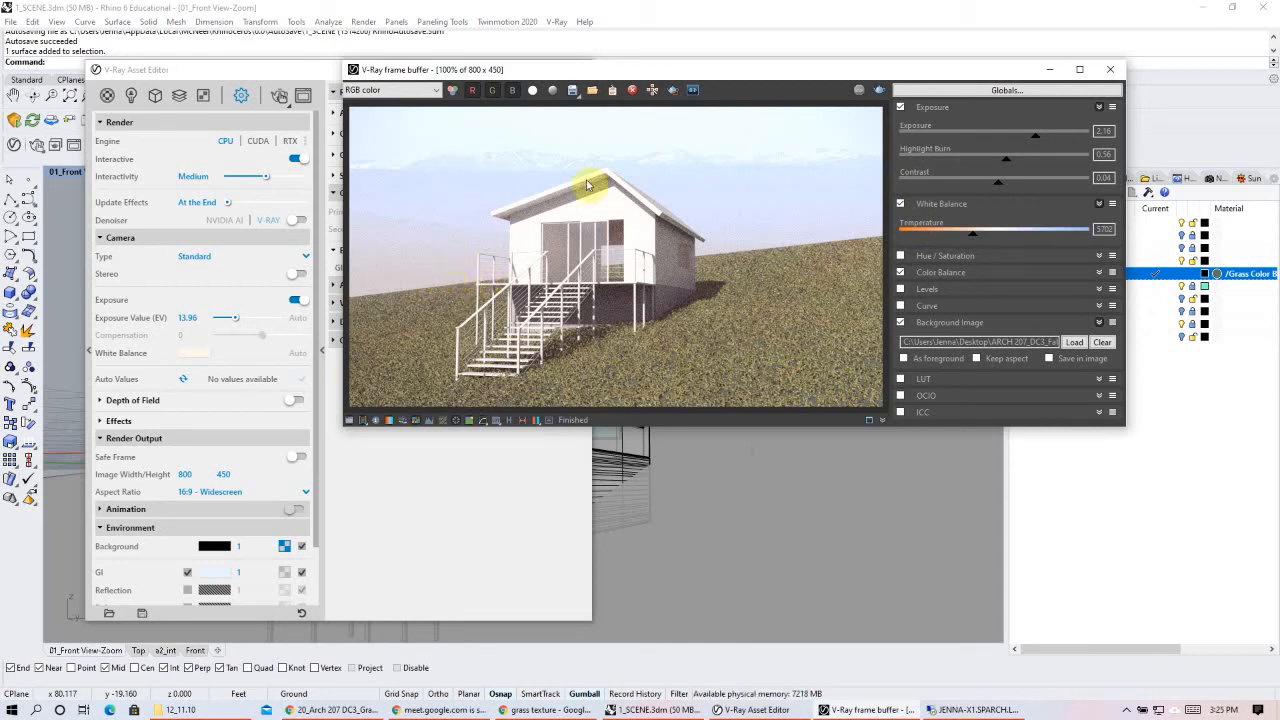
pyautogui.click(1078, 342)
# - Preview the oregon mountains BG picture in the Assets folder with extra large icons, and check the Oregon mountains search in the browser
pyautogui.click(428, 708)
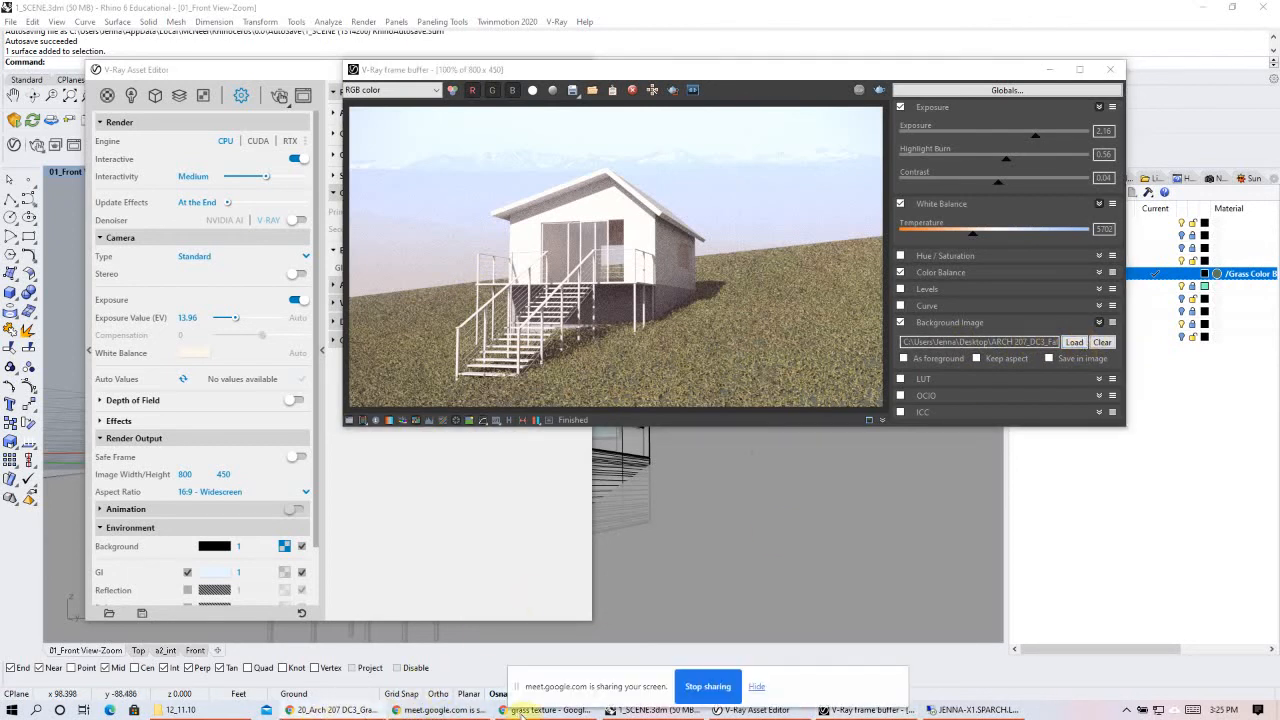
pyautogui.click(757, 686)
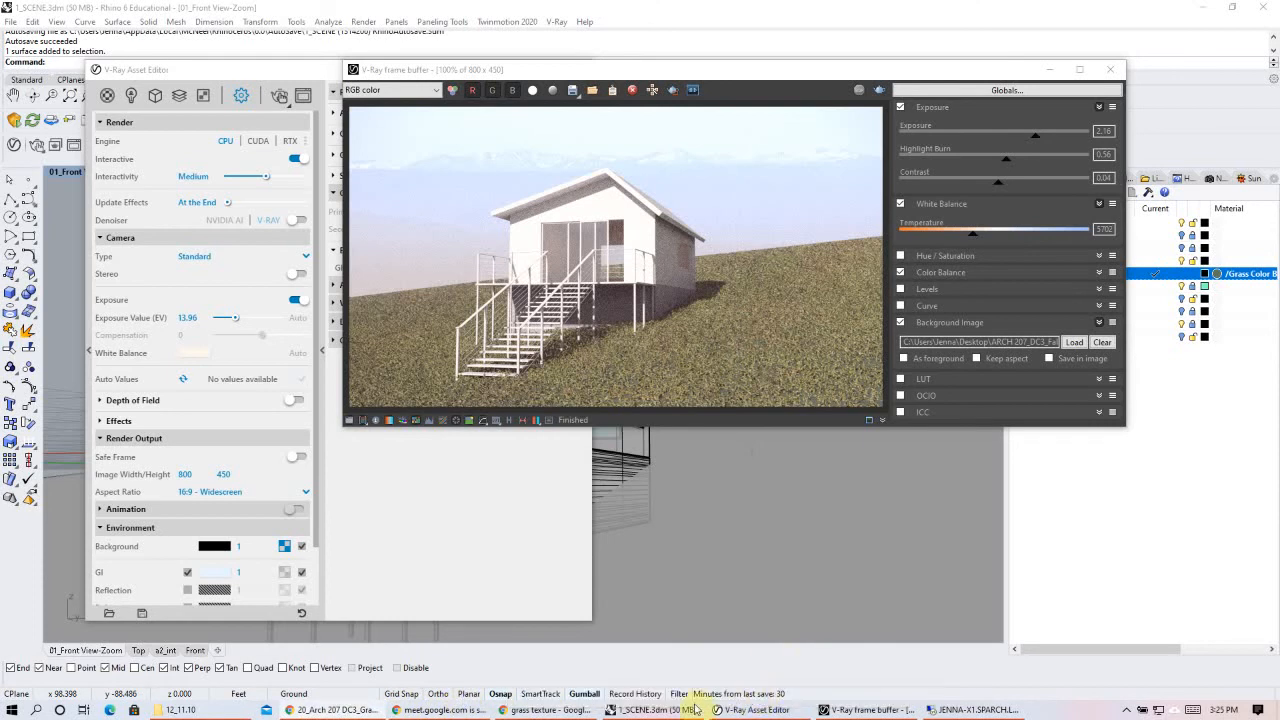
pyautogui.click(218, 710)
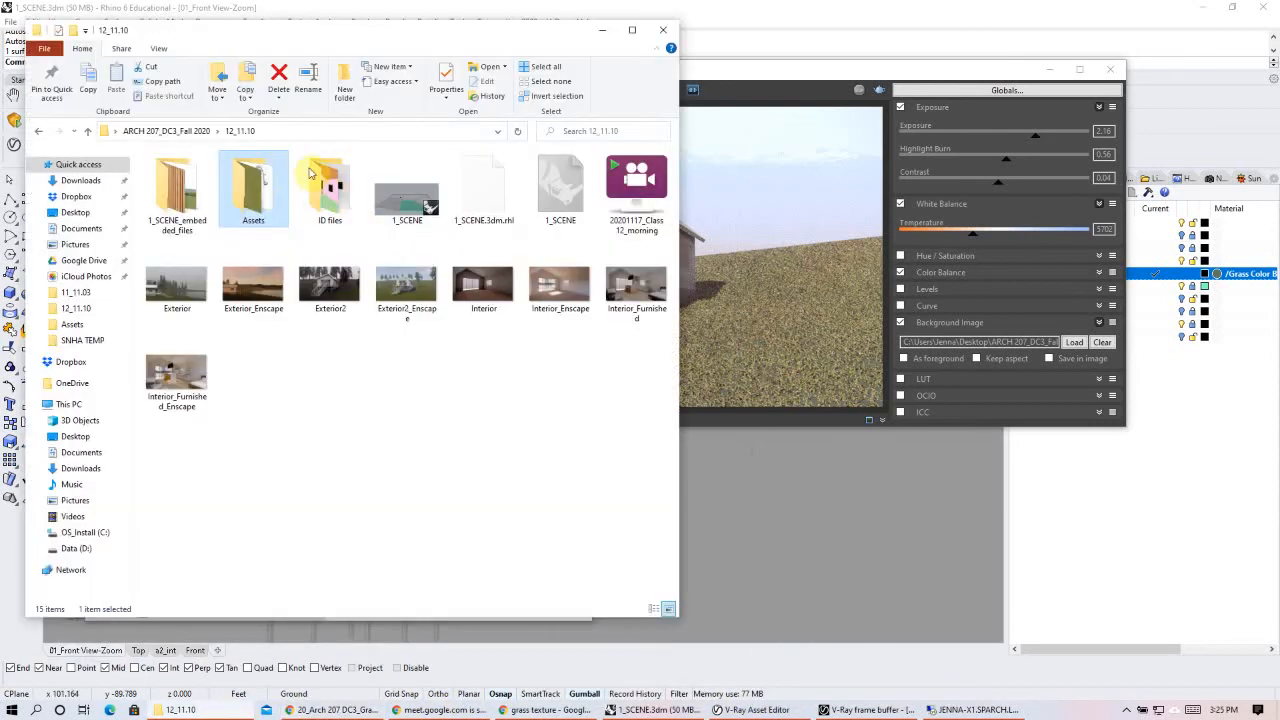
pyautogui.doubleClick(283, 203)
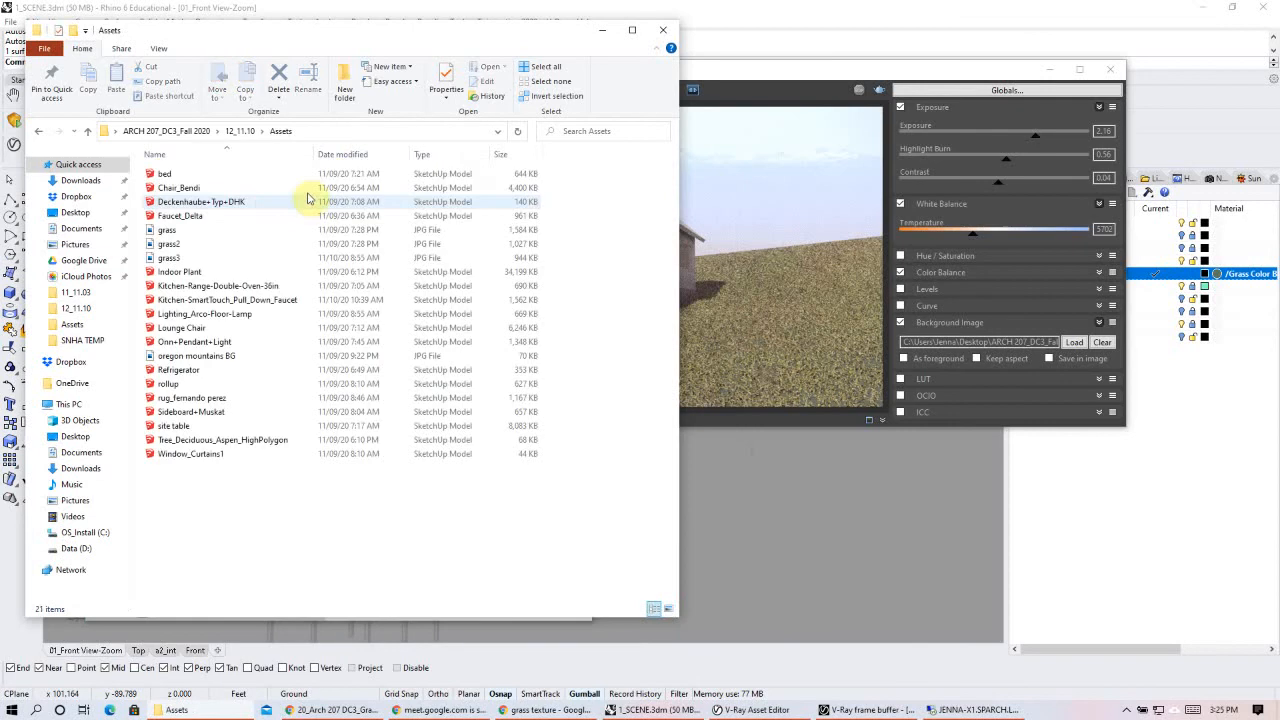
pyautogui.click(230, 356)
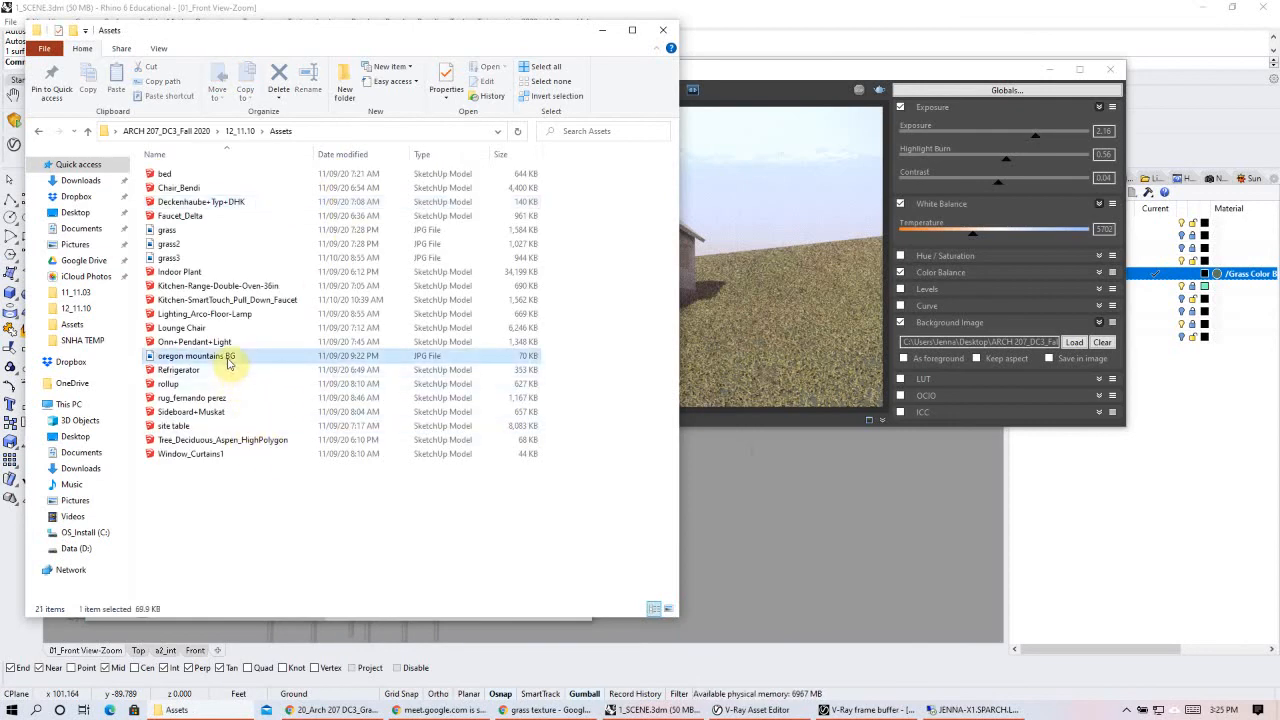
pyautogui.click(161, 49)
pyautogui.click(184, 68)
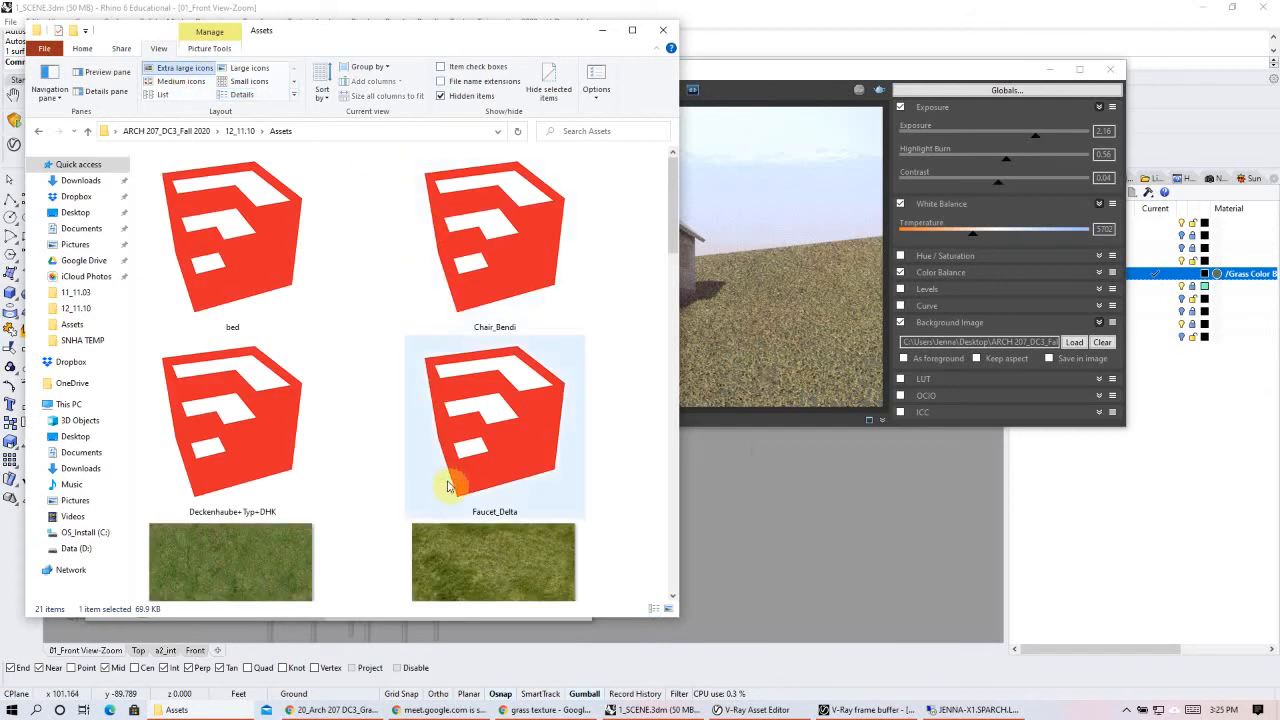
pyautogui.scroll(-6, 450, 480)
pyautogui.scroll(2, 500, 266)
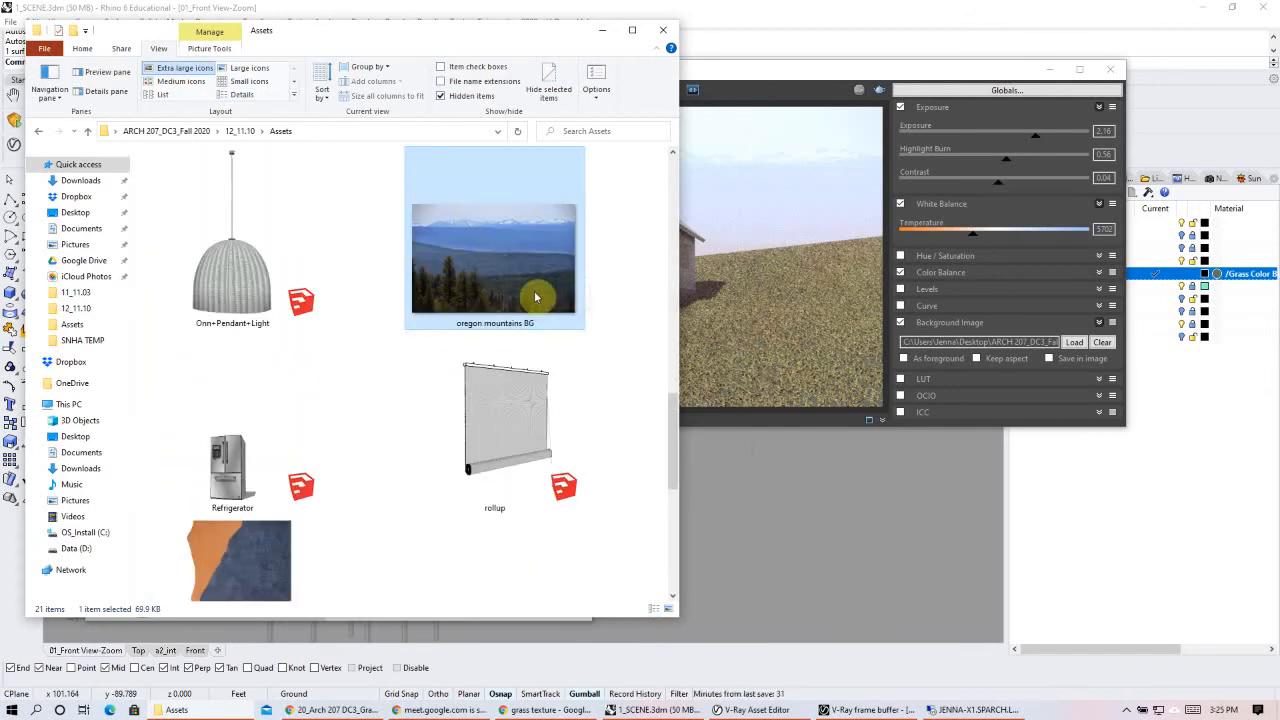
pyautogui.click(599, 34)
pyautogui.click(551, 700)
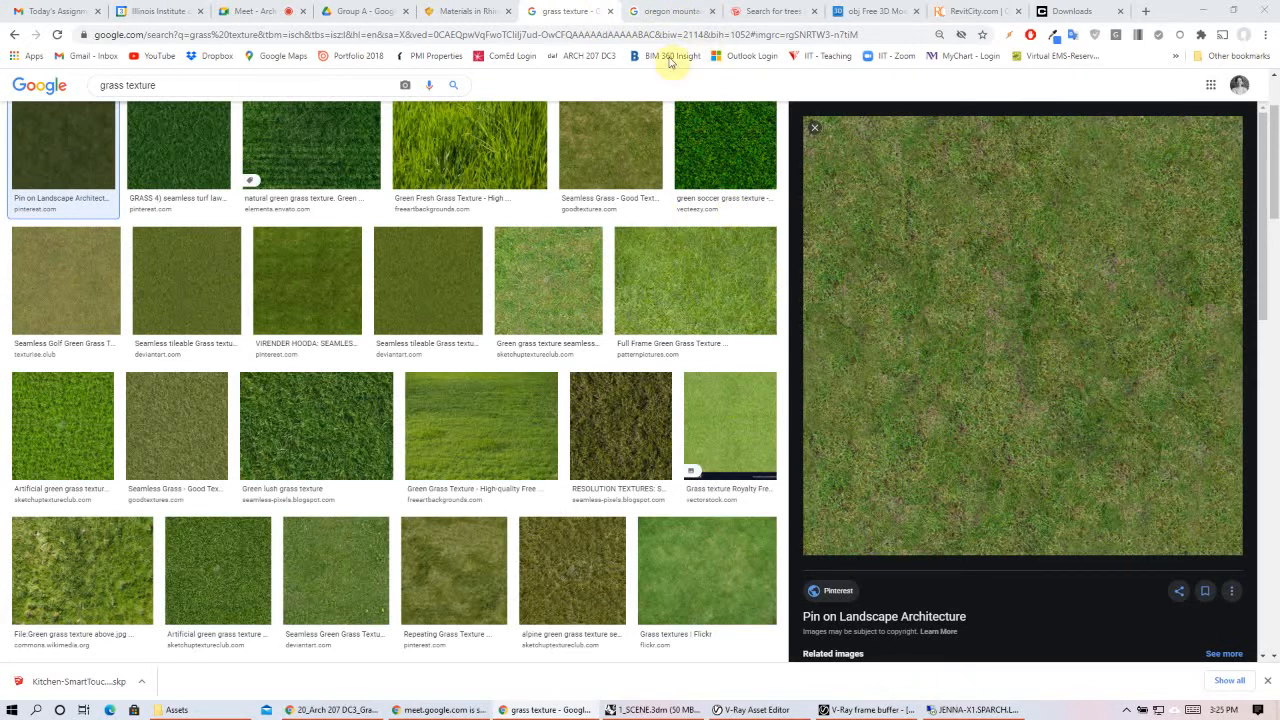
pyautogui.click(672, 22)
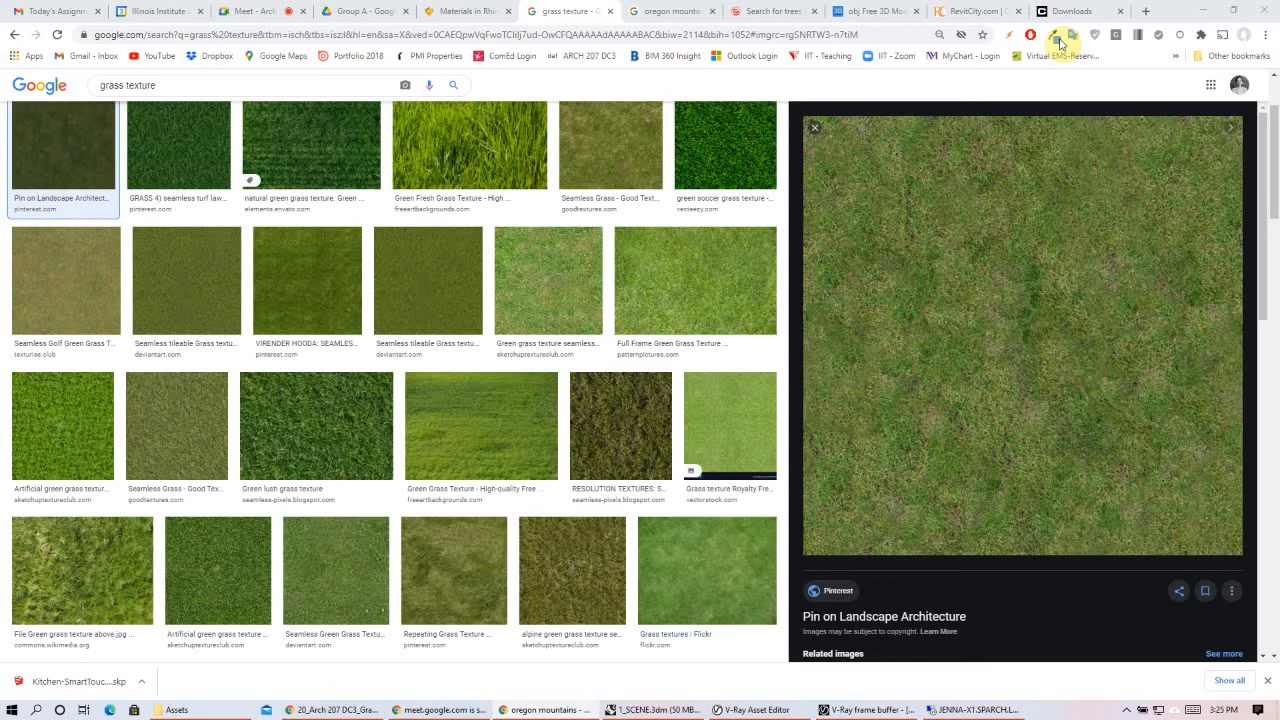
# - Load oregon mountains BG as the render's background image, and leave the Background Image correction disabled and collapsed
pyautogui.hotkey('alt', 'Tab')
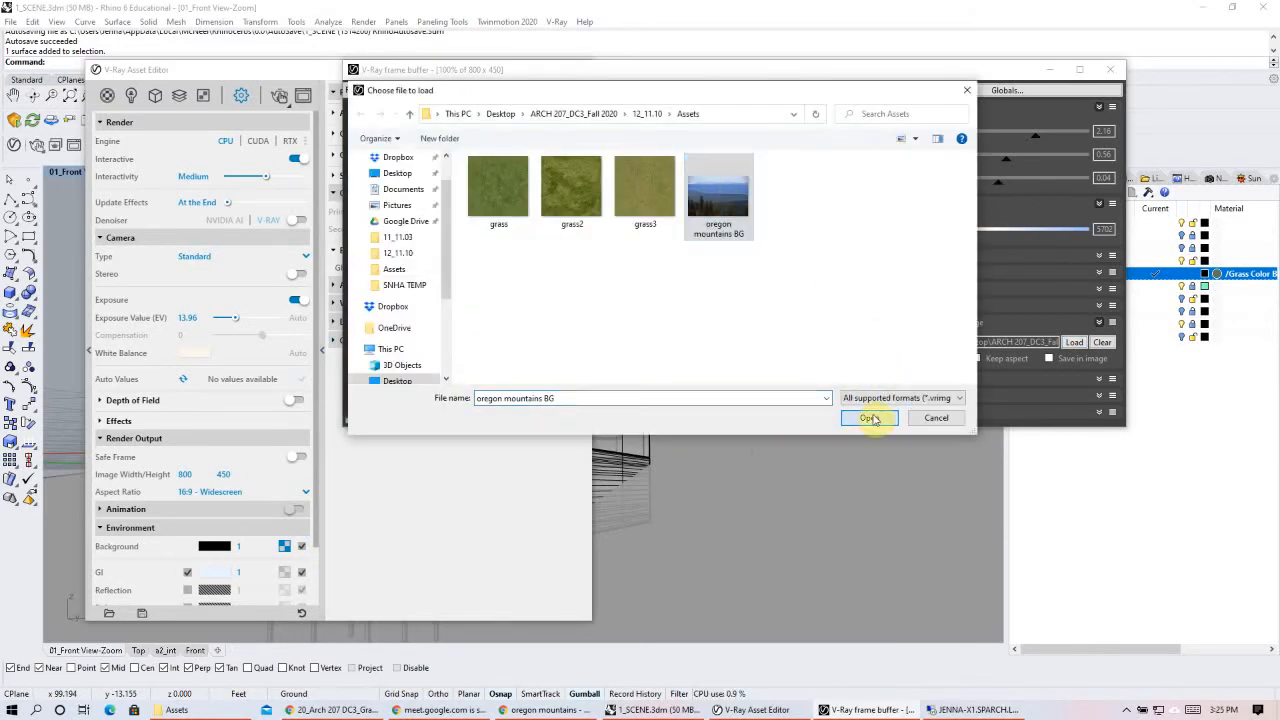
pyautogui.click(866, 417)
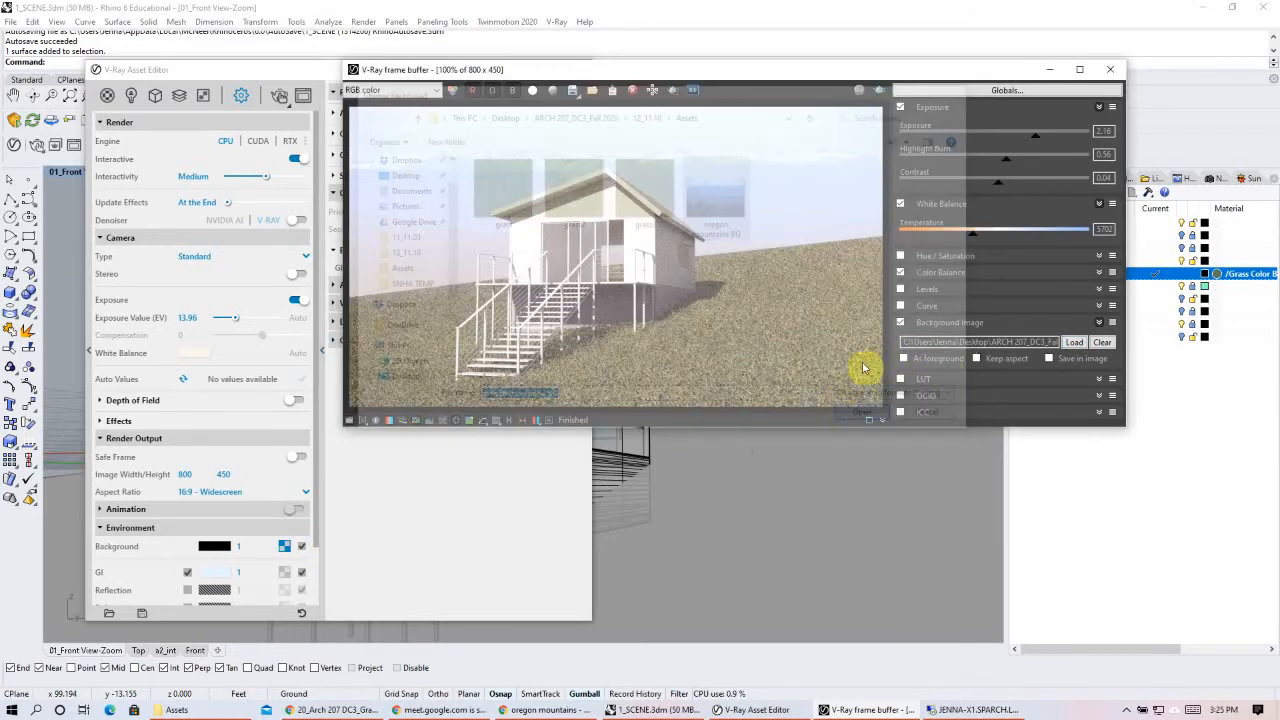
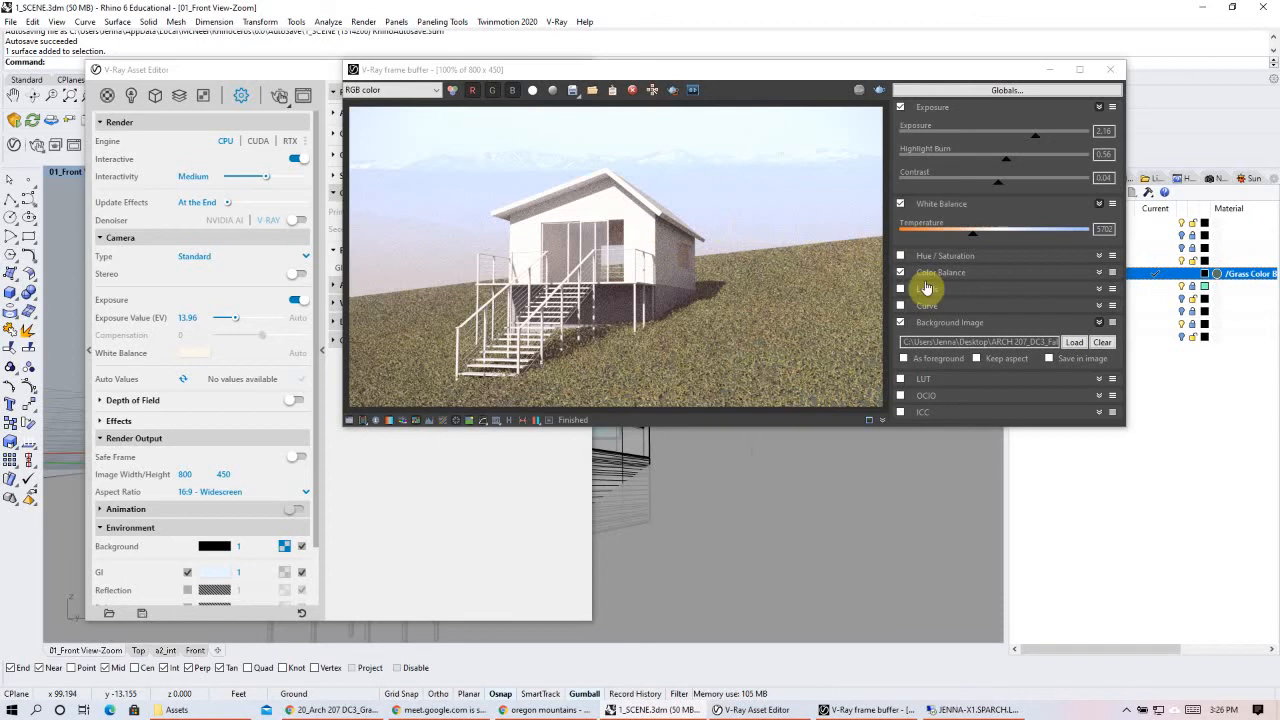
pyautogui.click(900, 322)
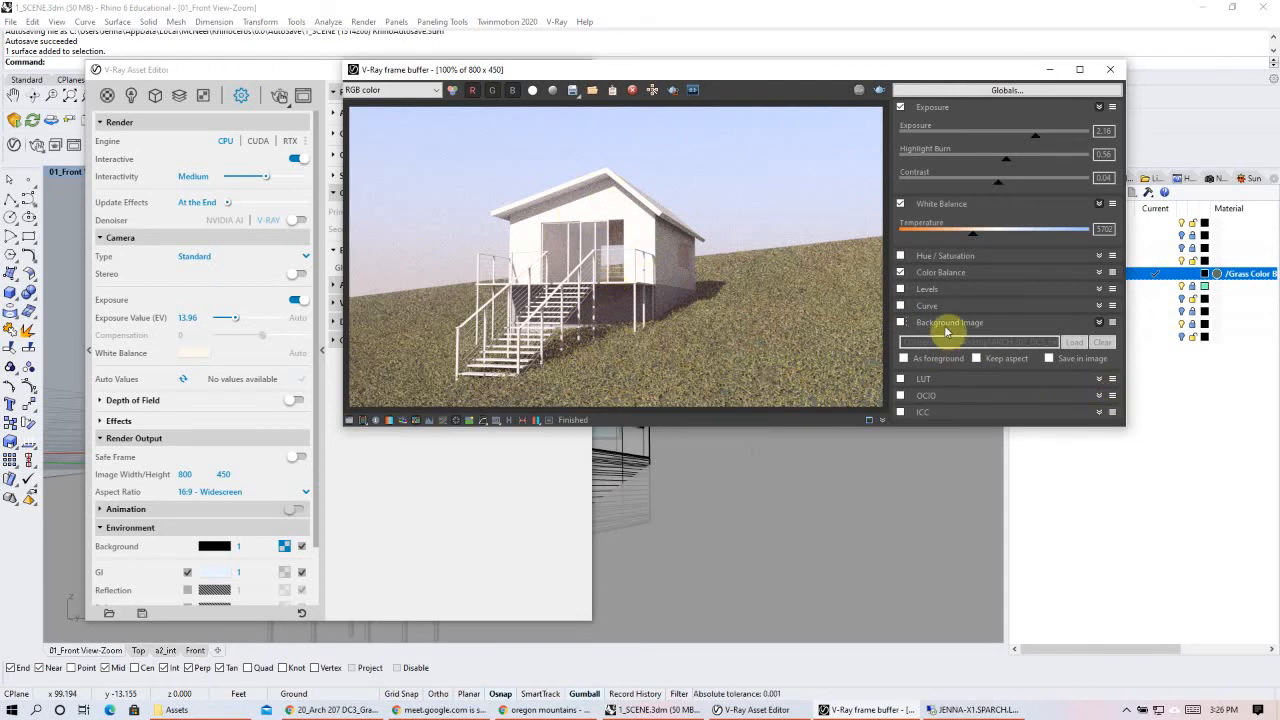
pyautogui.click(1103, 322)
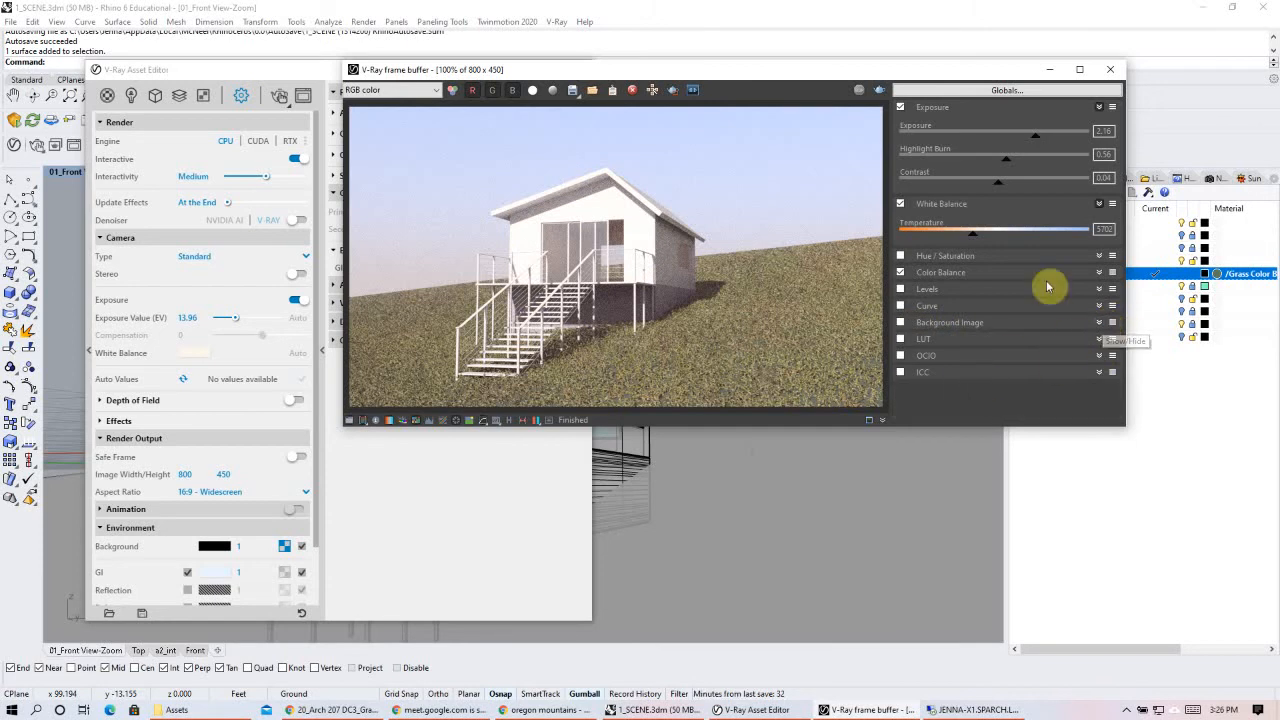
# - Close the V-Ray frame buffer and the V-Ray Asset Editor
pyautogui.click(1049, 68)
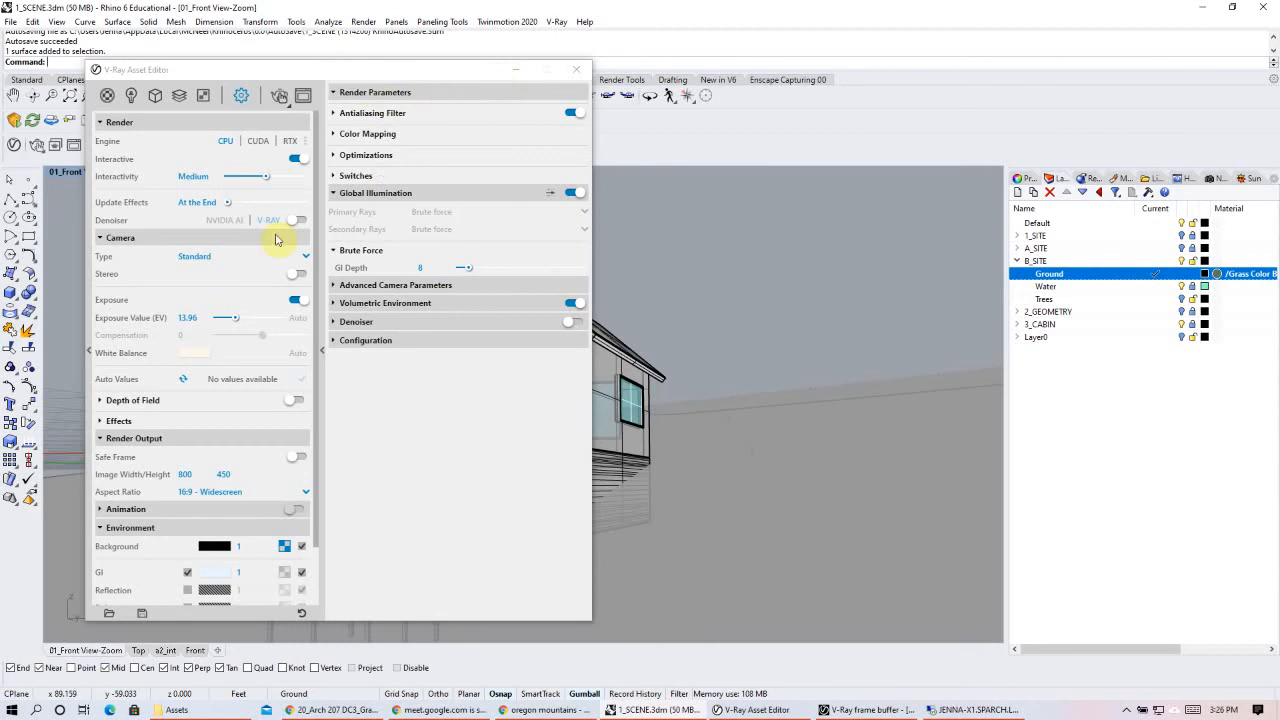
pyautogui.click(868, 710)
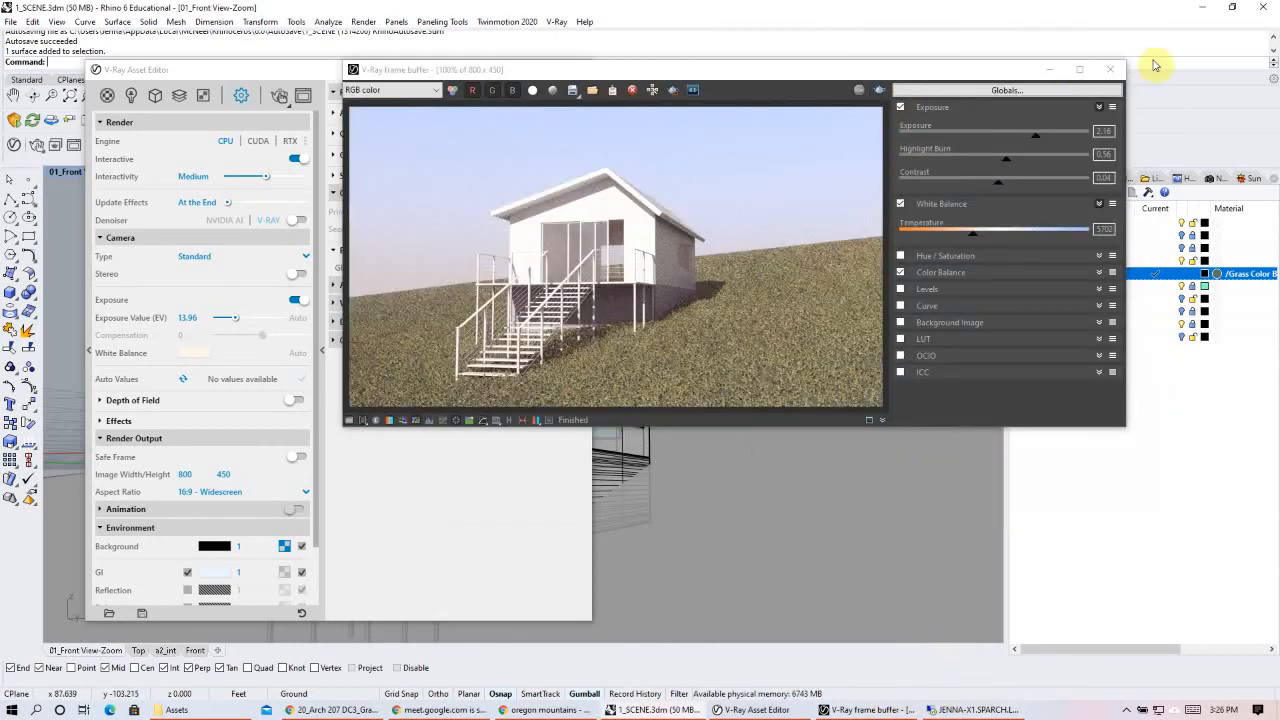
pyautogui.click(1108, 71)
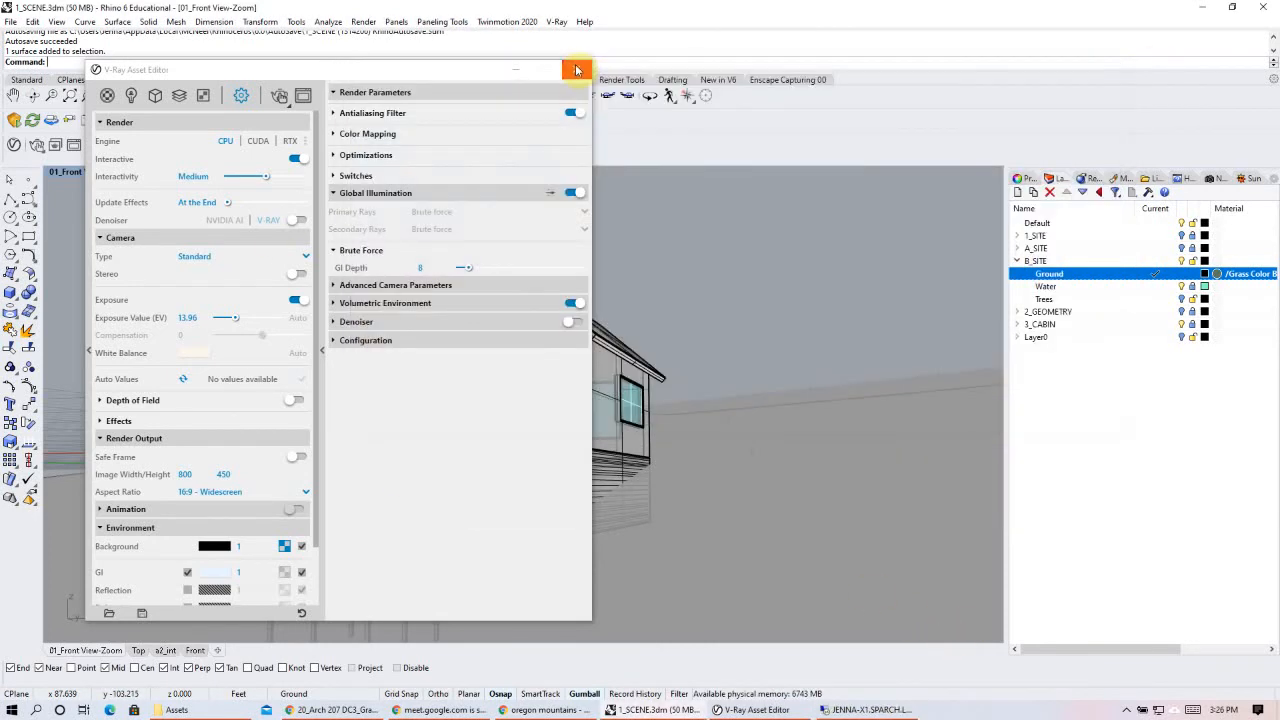
pyautogui.click(576, 69)
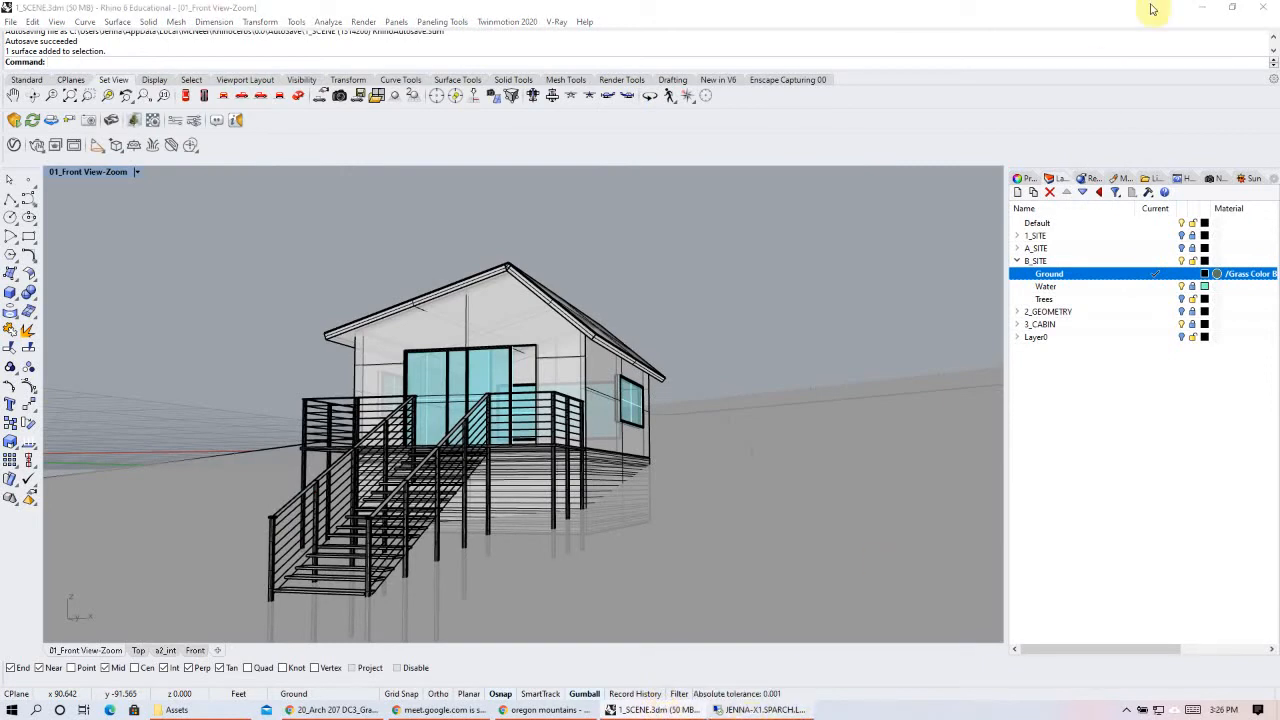
# - Close the browser inside the remote desktop session, return to Rhino and close the remote session
pyautogui.click(1201, 7)
pyautogui.click(843, 265)
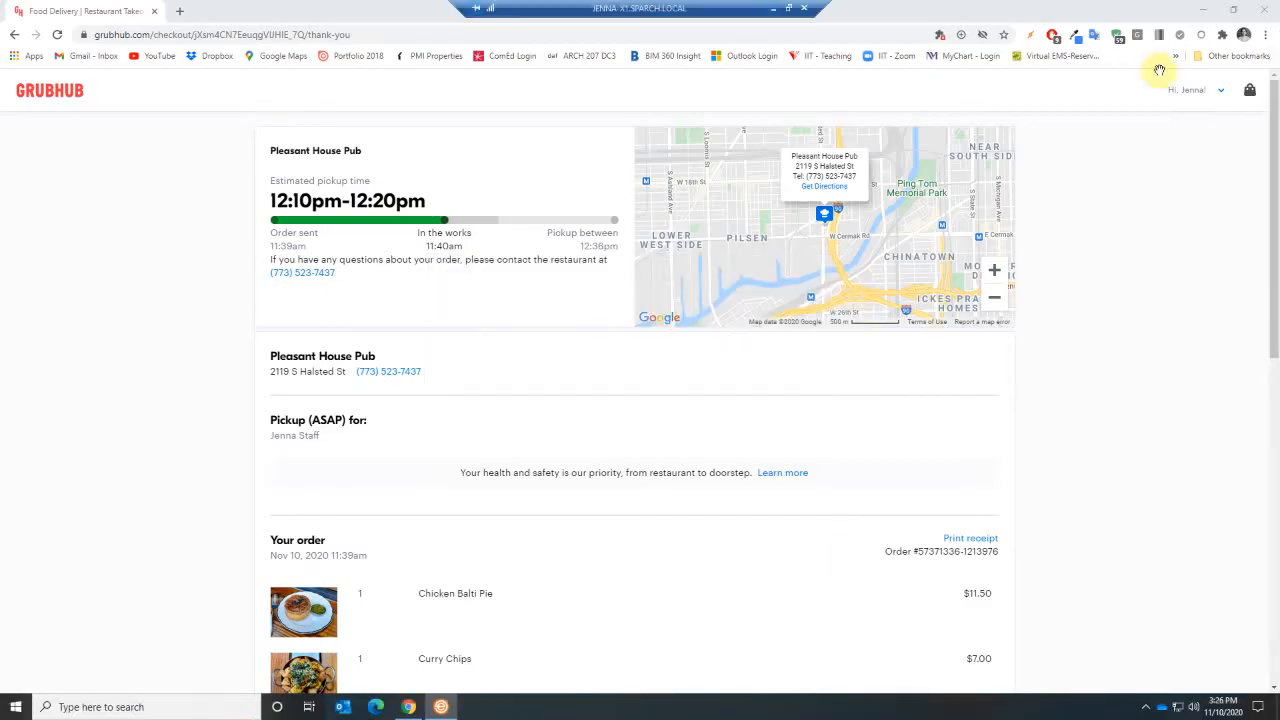
pyautogui.click(1265, 9)
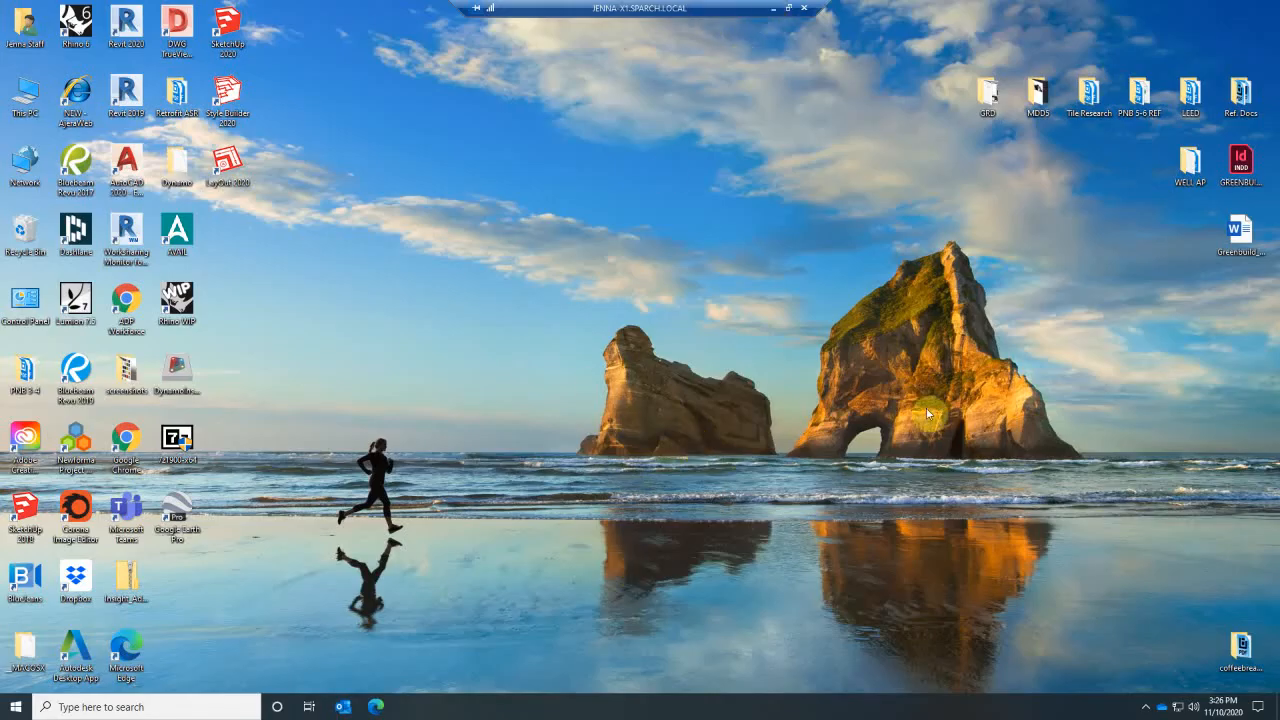
pyautogui.click(783, 710)
pyautogui.moveTo(783, 710)
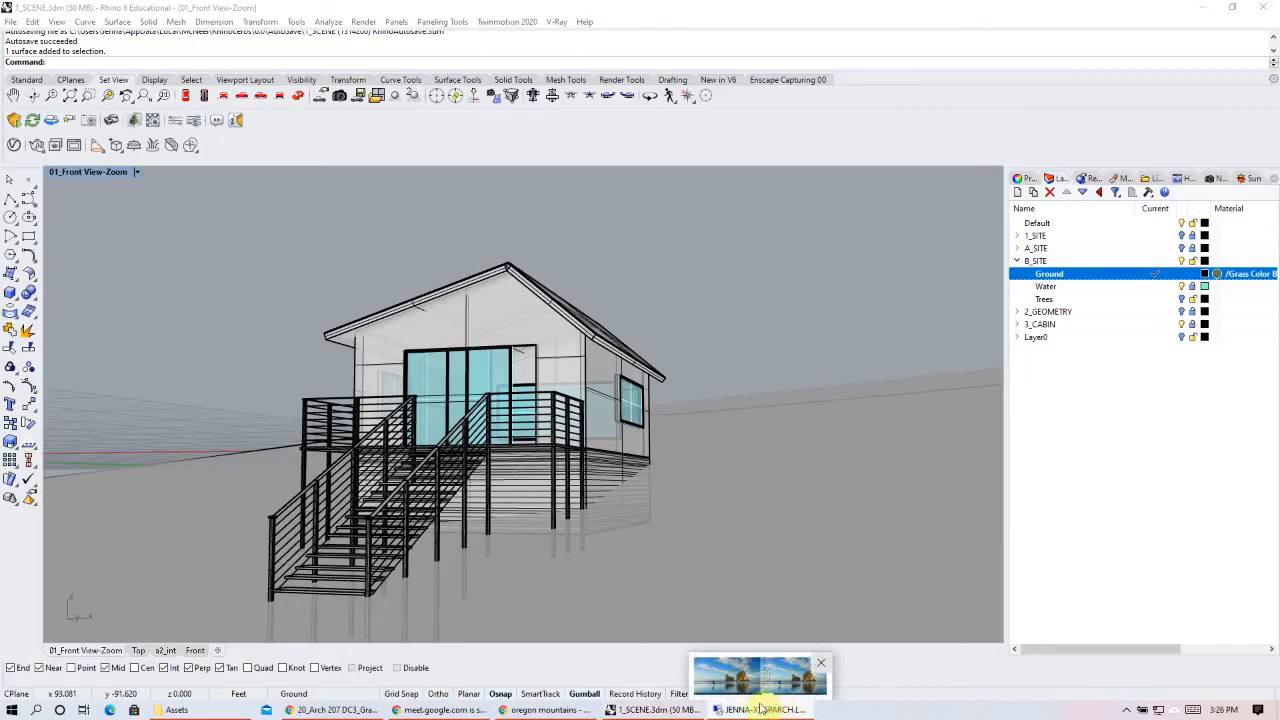
pyautogui.click(810, 683)
pyautogui.click(822, 663)
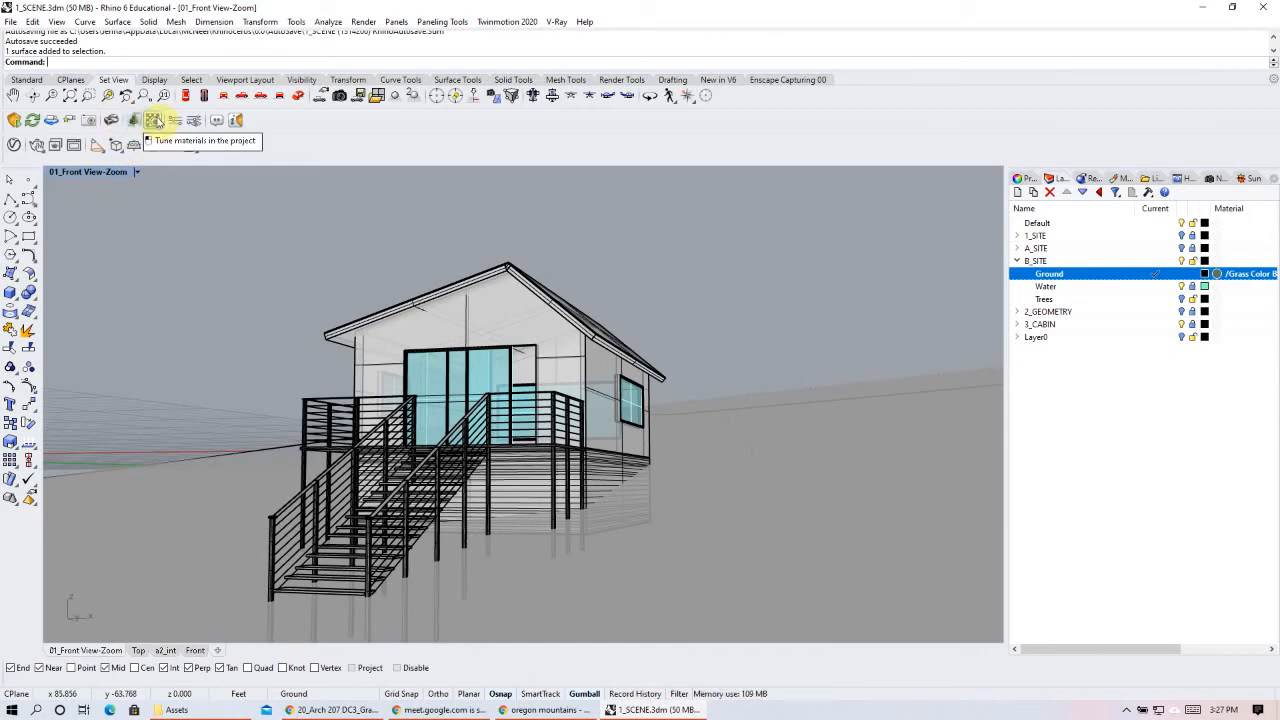
# - Examine the materials listed in the Enscape material editor, and close the editor
pyautogui.click(153, 120)
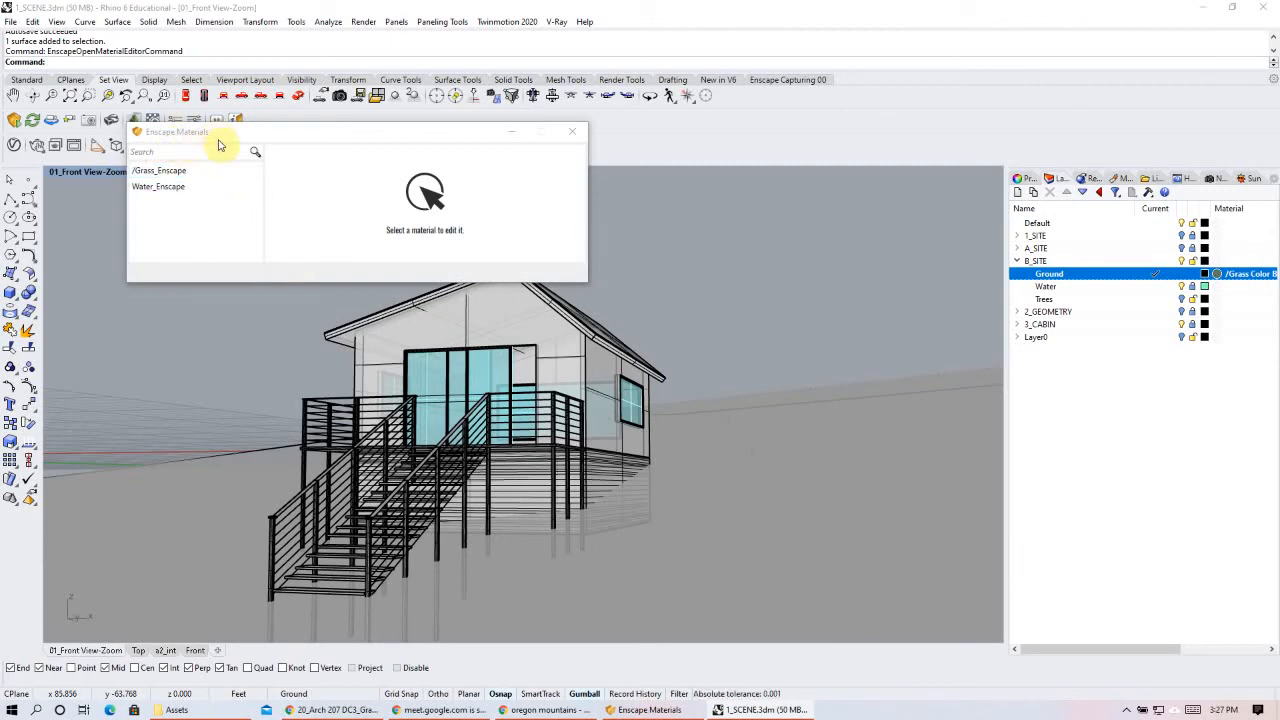
pyautogui.moveTo(213, 135); pyautogui.dragTo(195, 212)
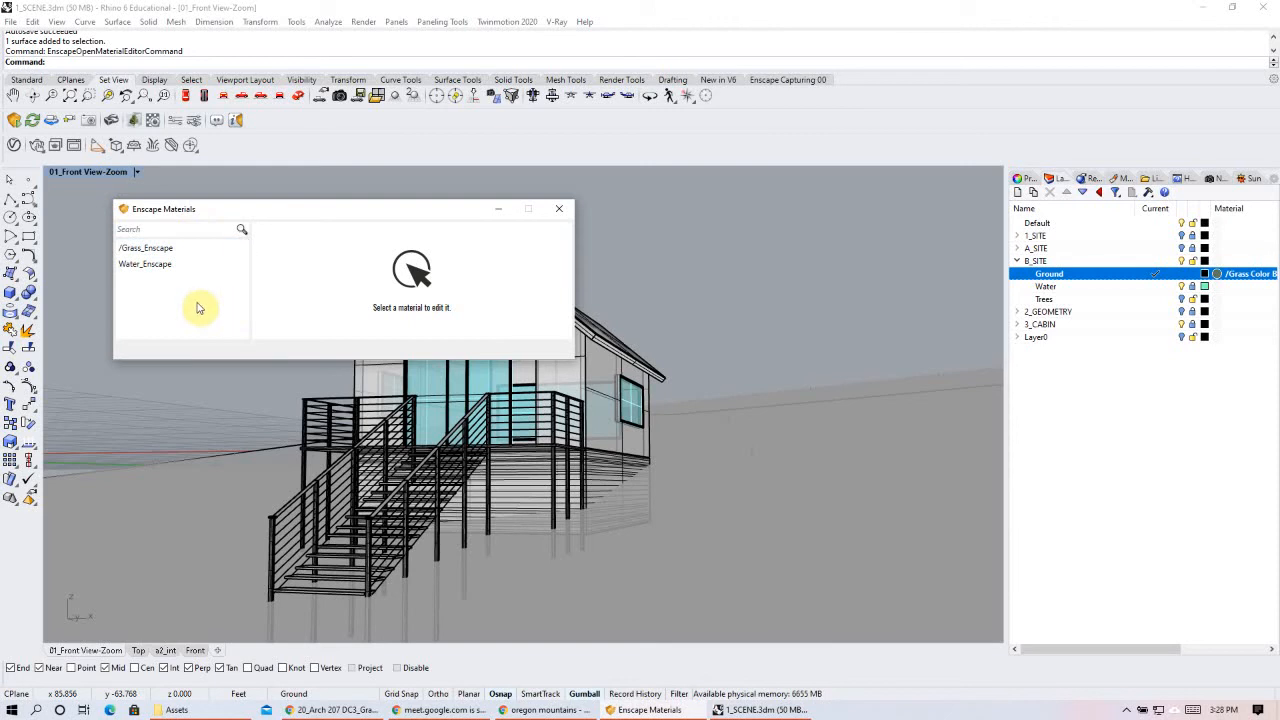
pyautogui.click(497, 212)
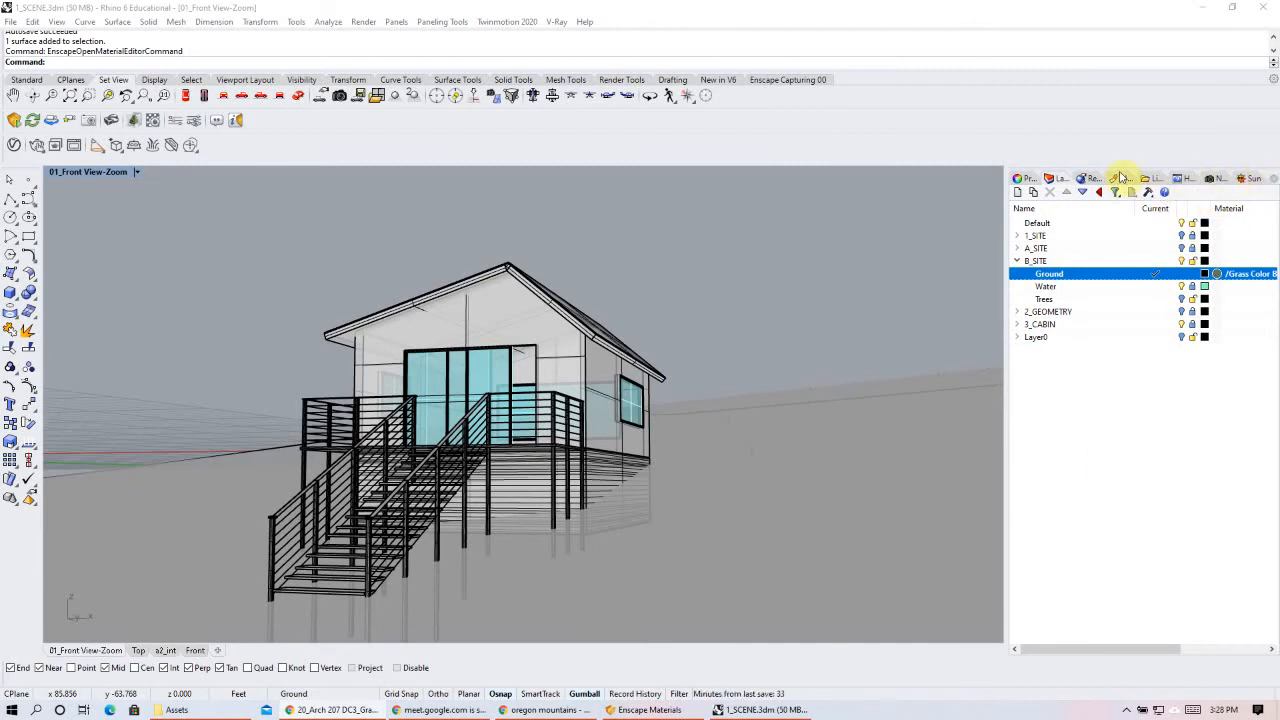
pyautogui.click(668, 706)
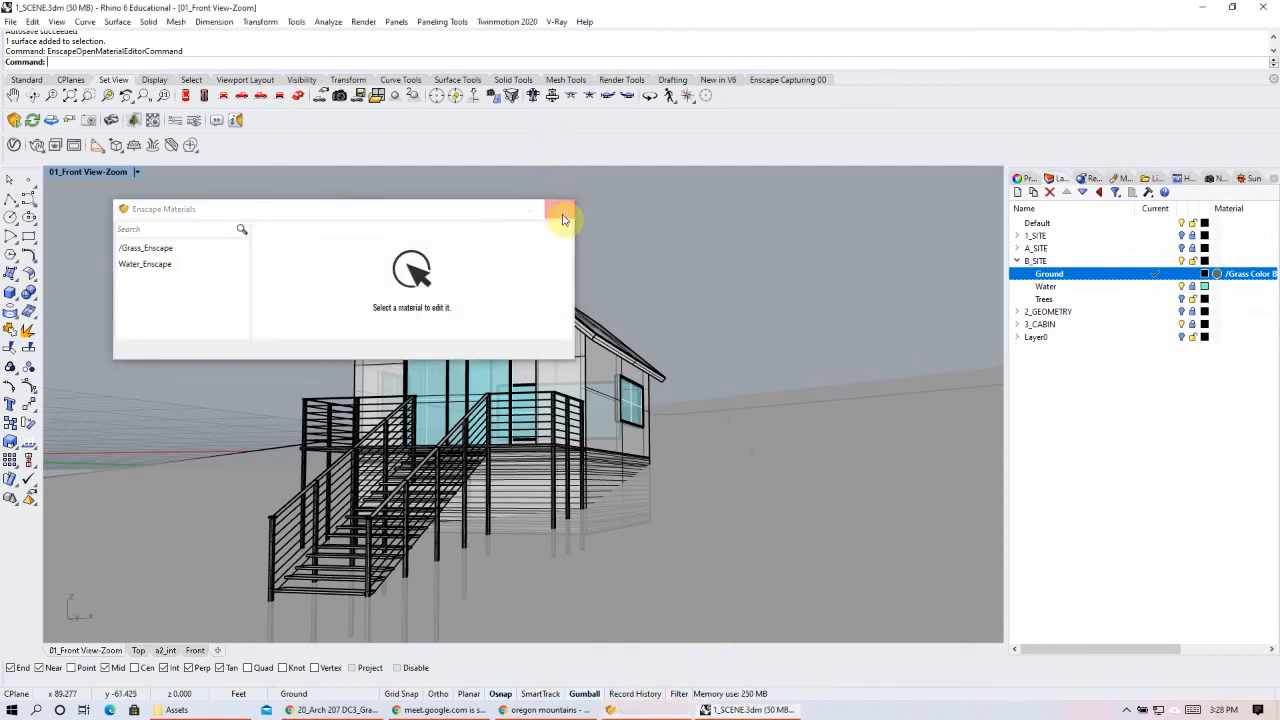
pyautogui.click(563, 219)
# - Create a new Enscape-type material in the Rhino materials list and name it Grass - Enscape - B
pyautogui.click(1121, 179)
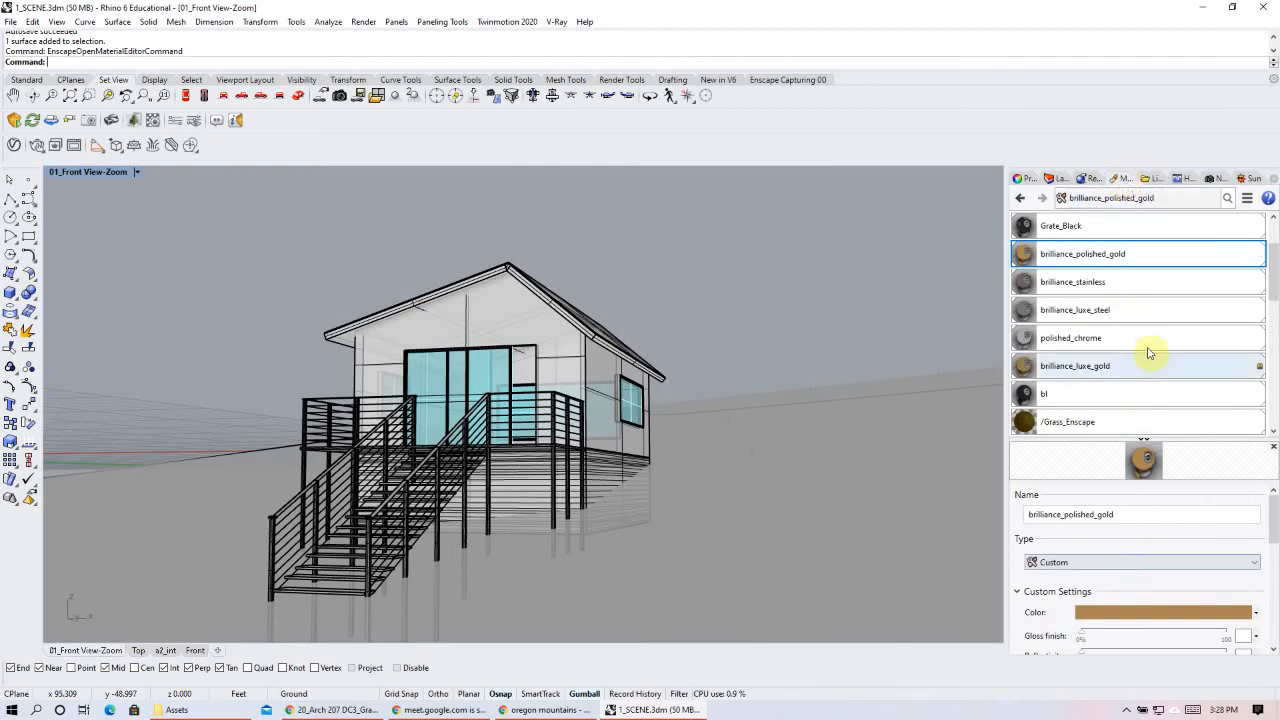
pyautogui.scroll(-3, 1150, 390)
pyautogui.scroll(-1, 1155, 420)
pyautogui.scroll(-3, 1163, 355)
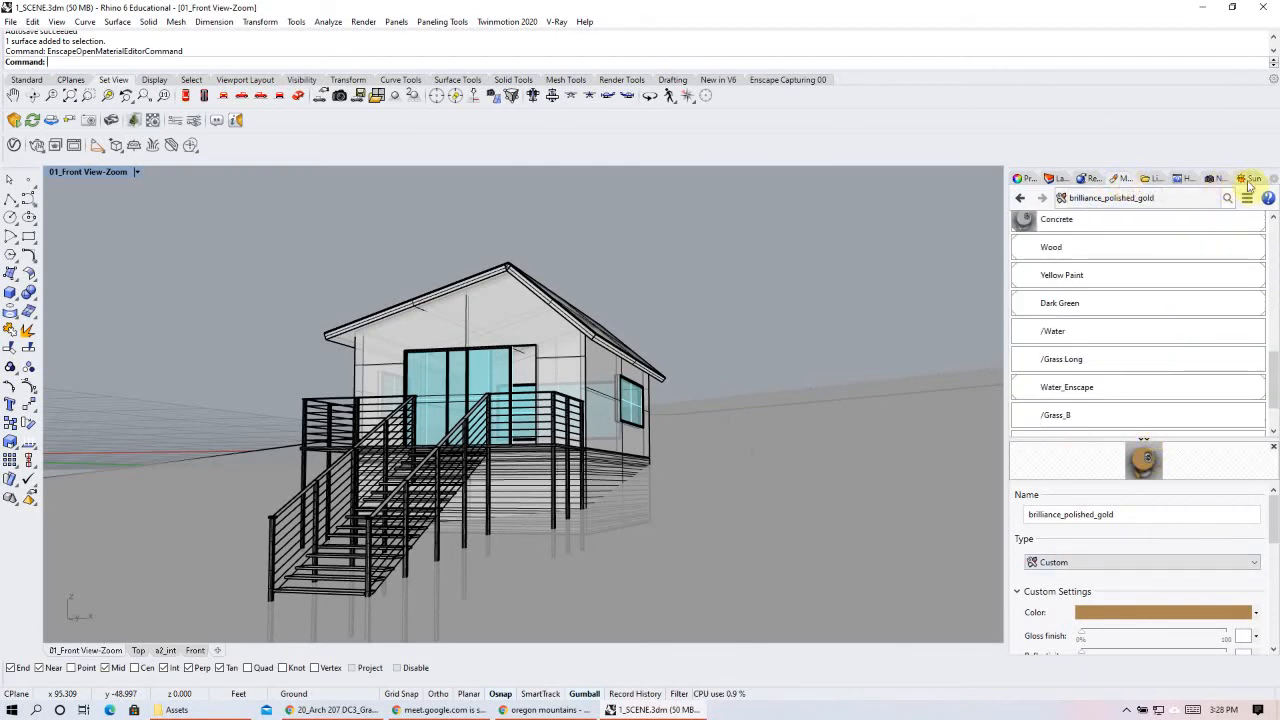
pyautogui.click(1273, 181)
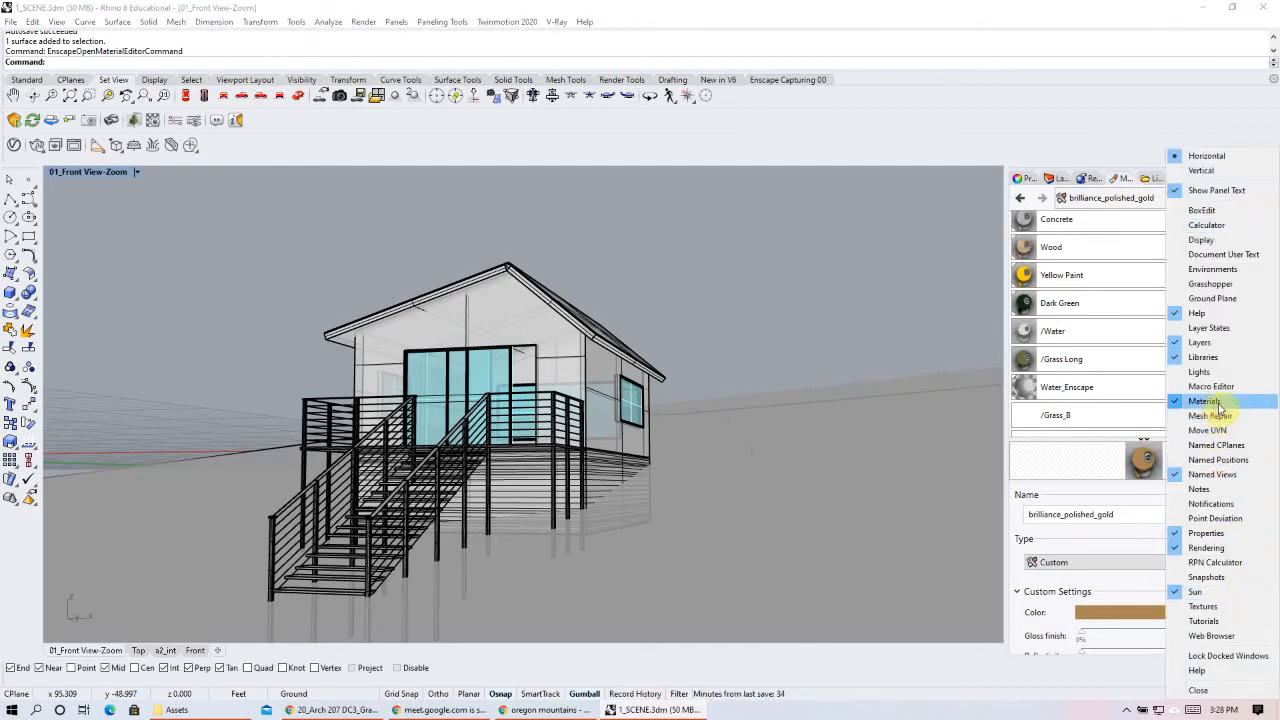
pyautogui.click(1083, 416)
pyautogui.scroll(-2, 1142, 400)
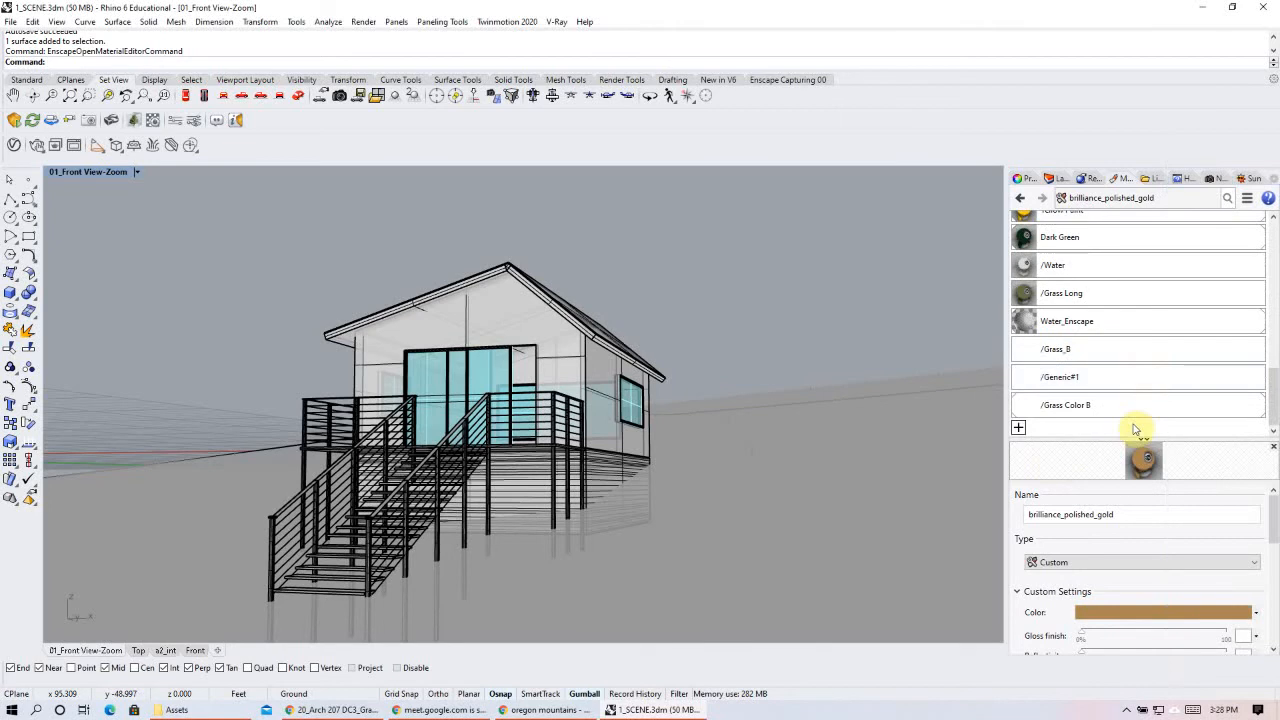
pyautogui.click(1019, 431)
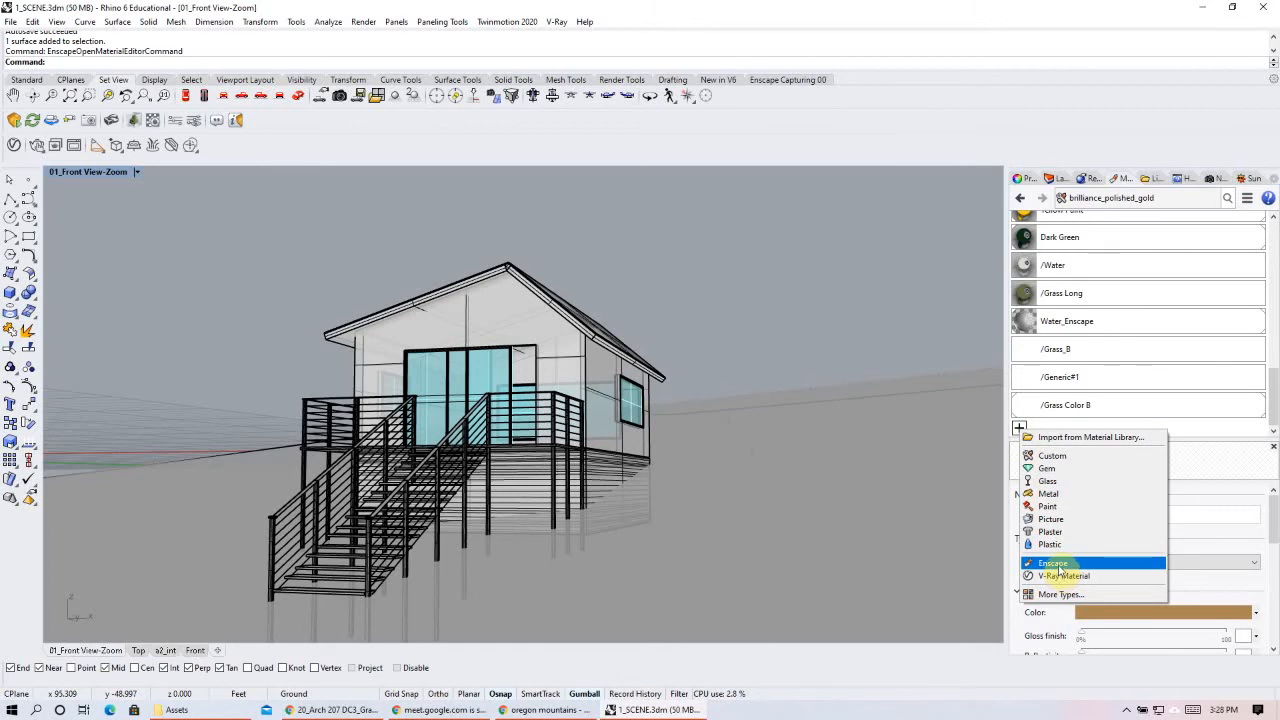
pyautogui.click(1060, 566)
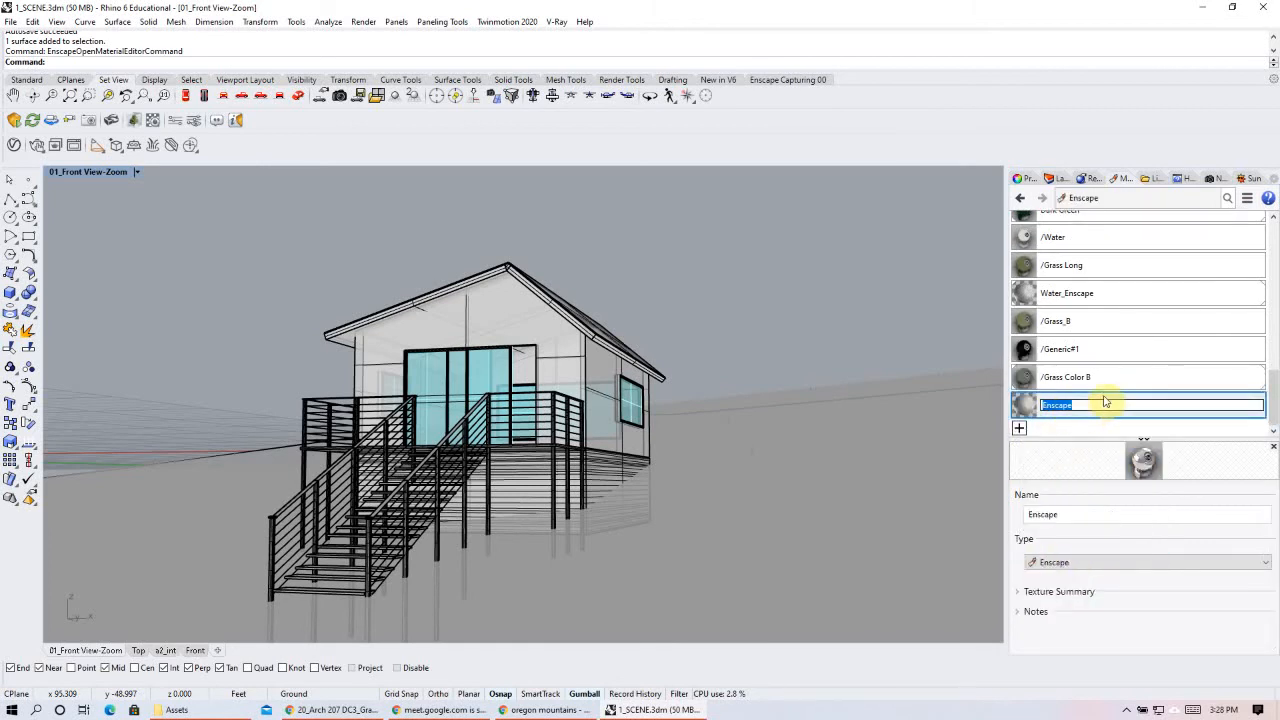
pyautogui.write('Grass - E')
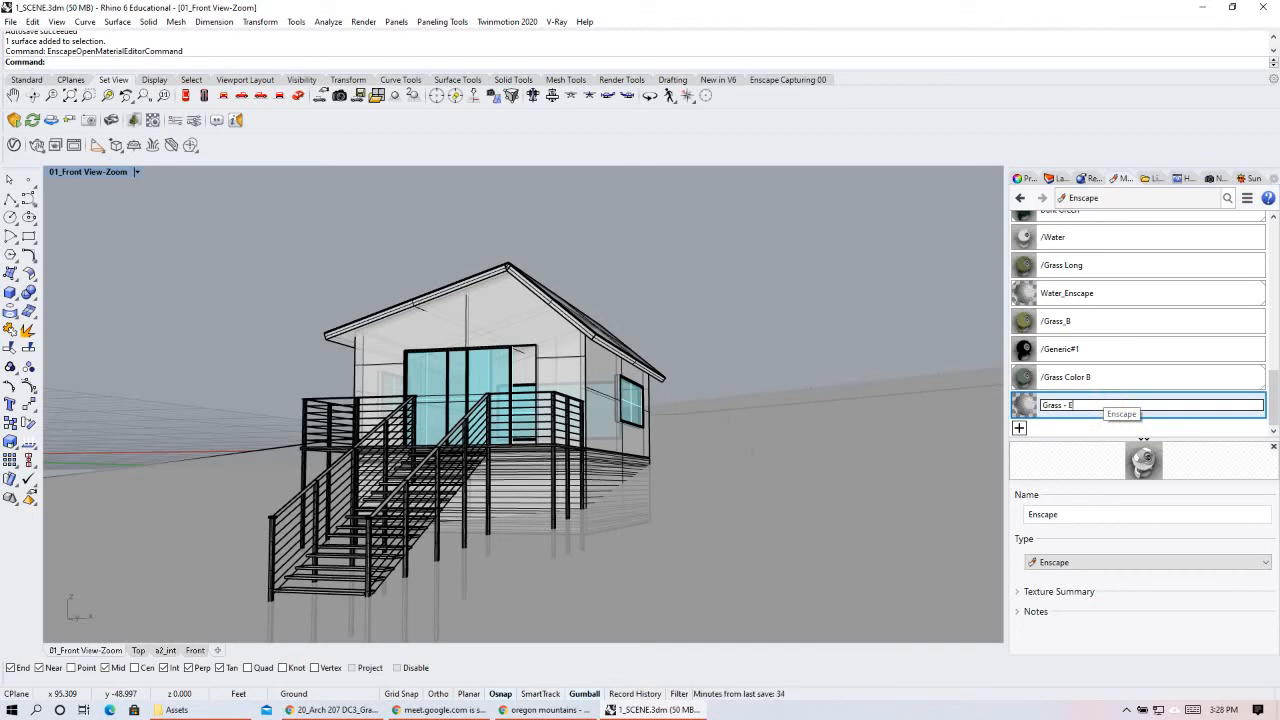
pyautogui.write('nscape - B')
pyautogui.click(1230, 497)
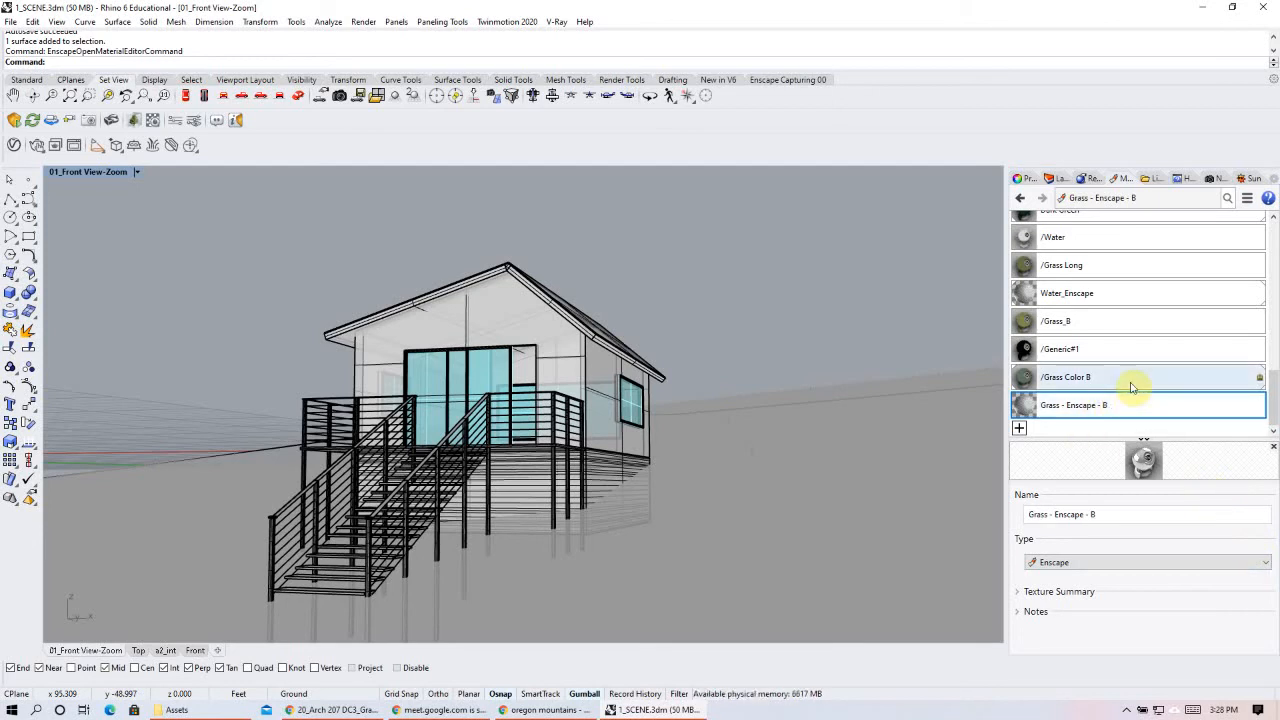
# - Examine the V-Ray settings of /Grass Color B, and check which settings Rhino offers for Grass - Enscape - B
pyautogui.click(1077, 379)
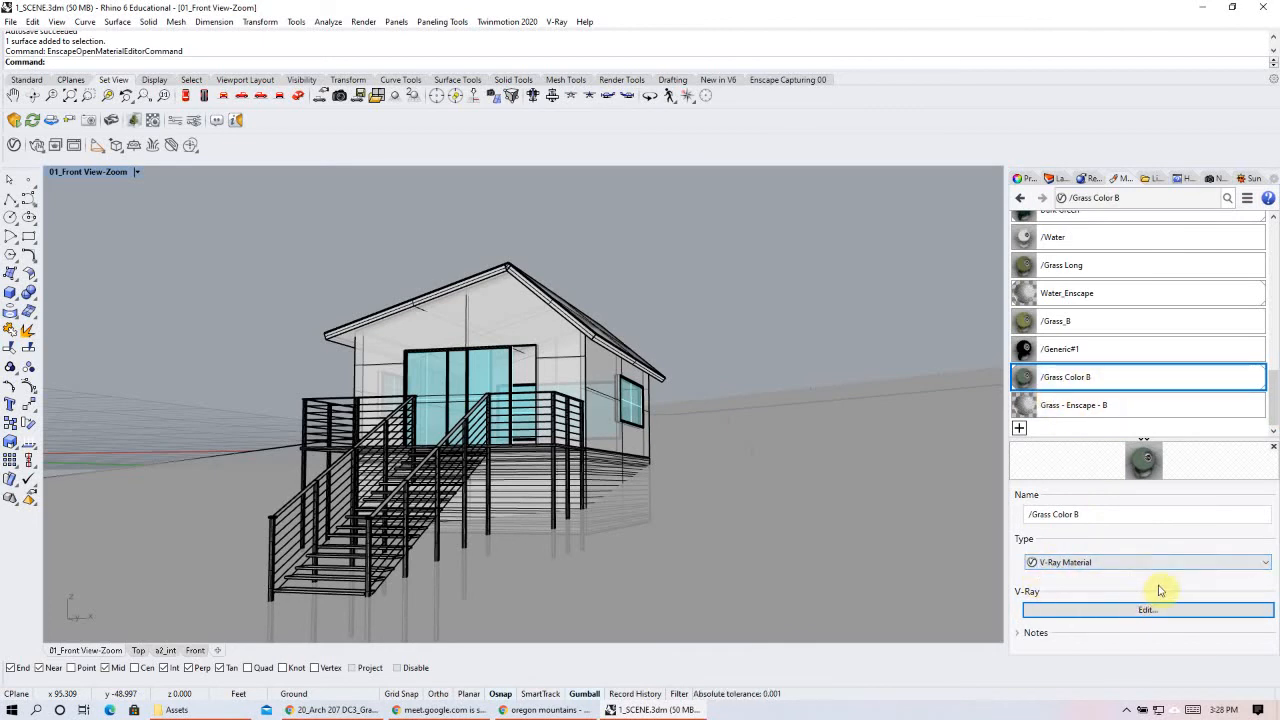
pyautogui.click(1101, 608)
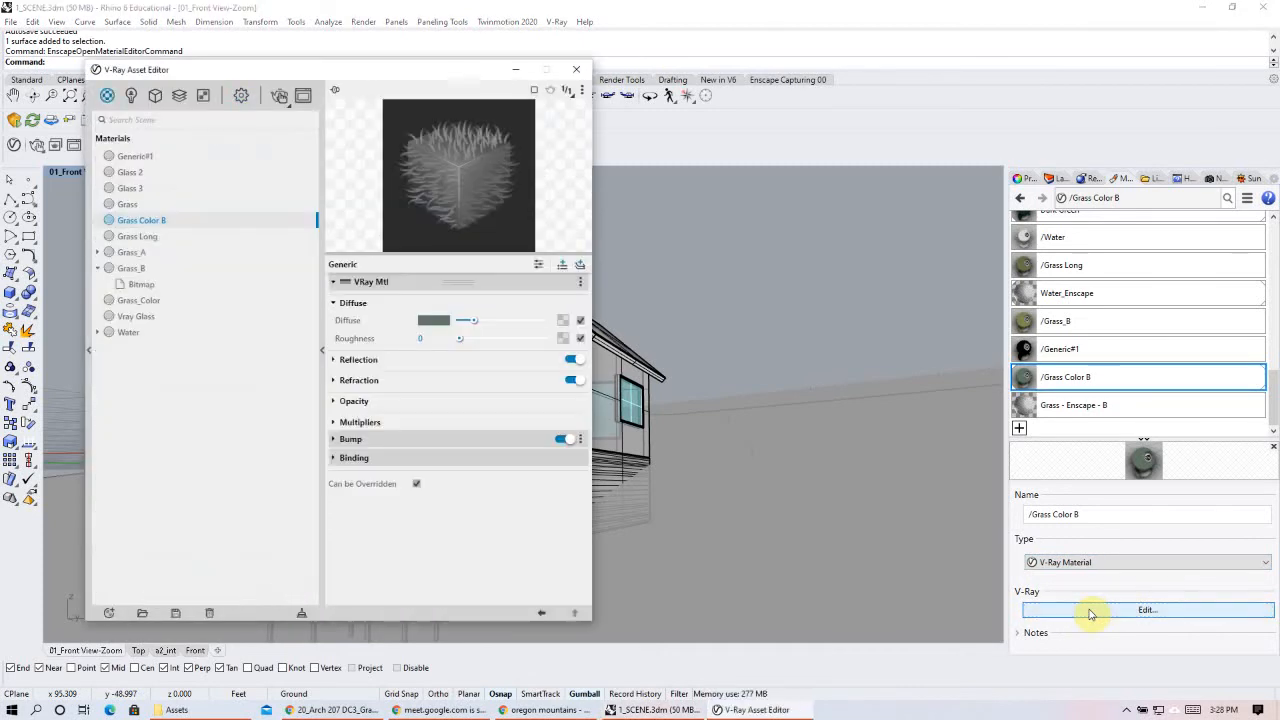
pyautogui.click(576, 69)
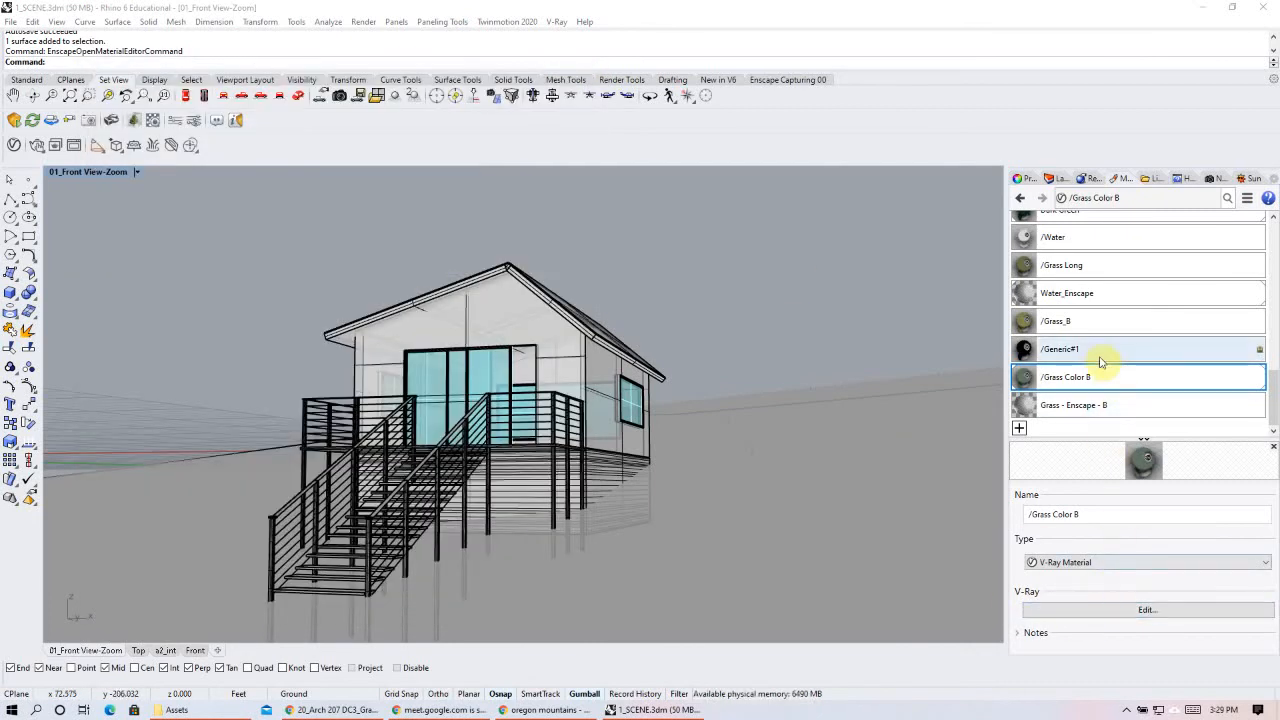
pyautogui.click(1093, 402)
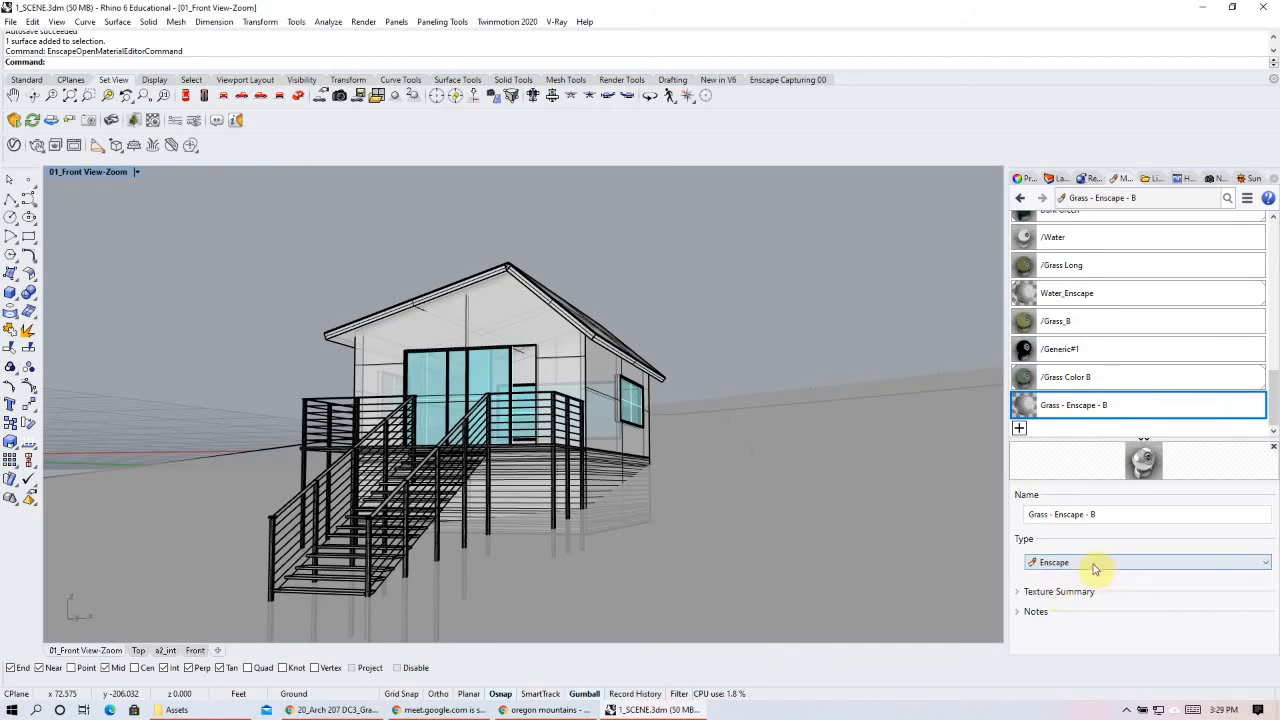
pyautogui.click(1018, 592)
pyautogui.click(1018, 594)
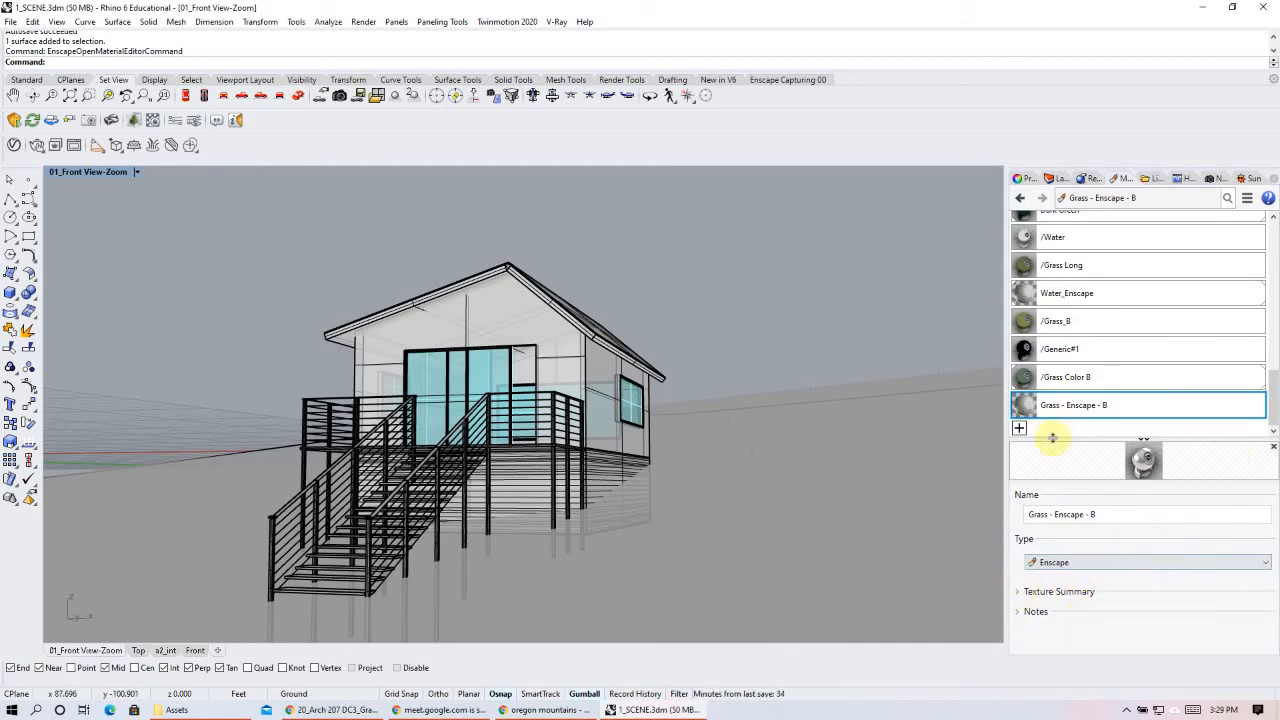
# - Open Grass - Enscape - B in the Enscape material editor and set its material type to Grass
pyautogui.click(152, 120)
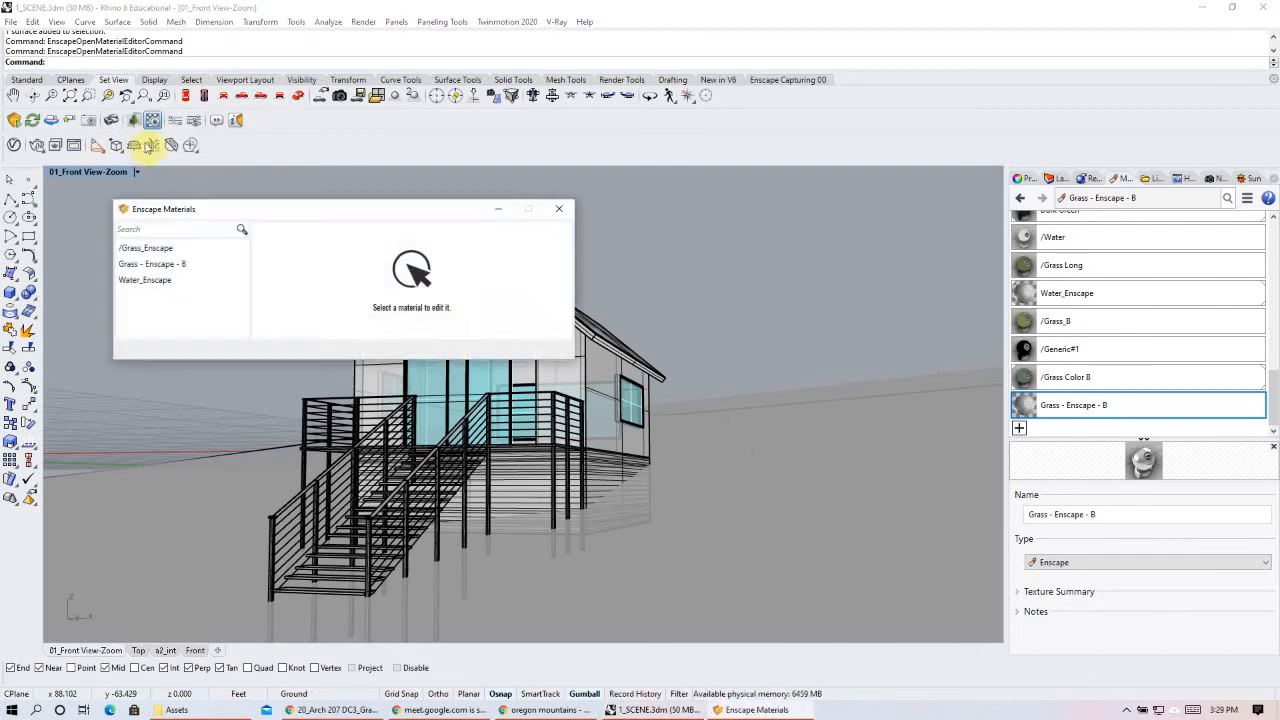
pyautogui.moveTo(205, 205); pyautogui.dragTo(262, 190)
pyautogui.click(190, 246)
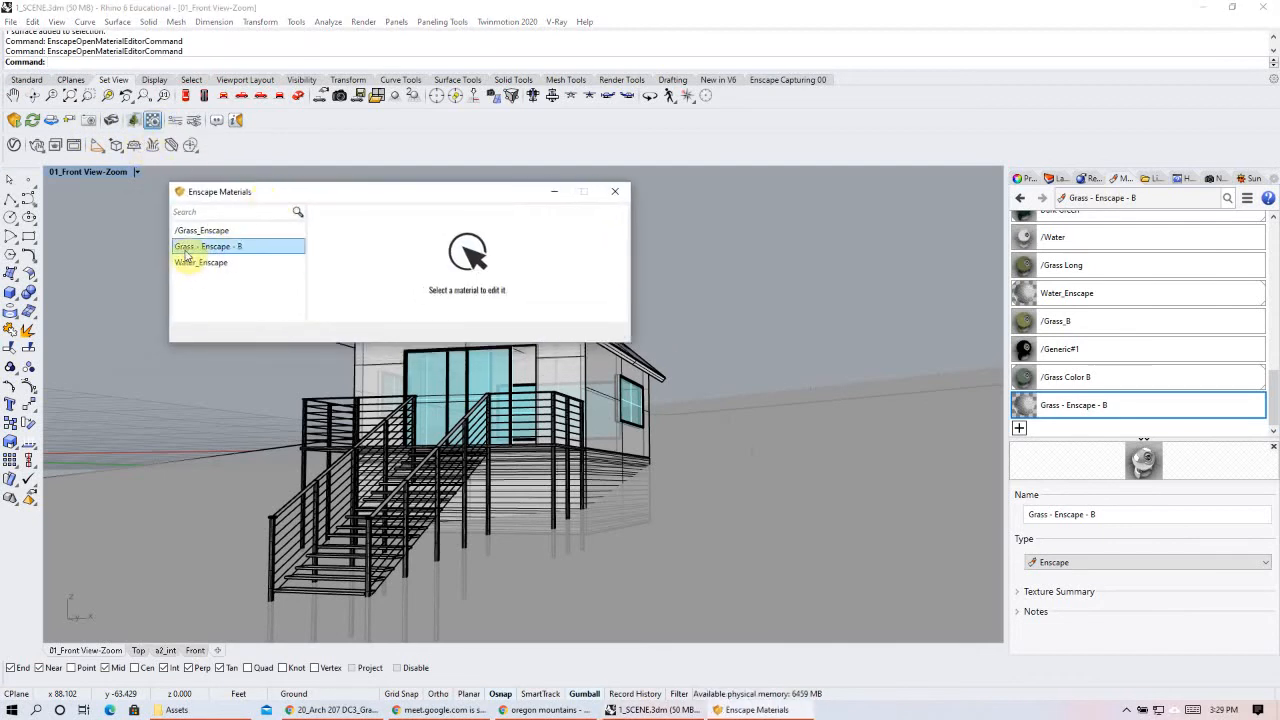
pyautogui.click(220, 262)
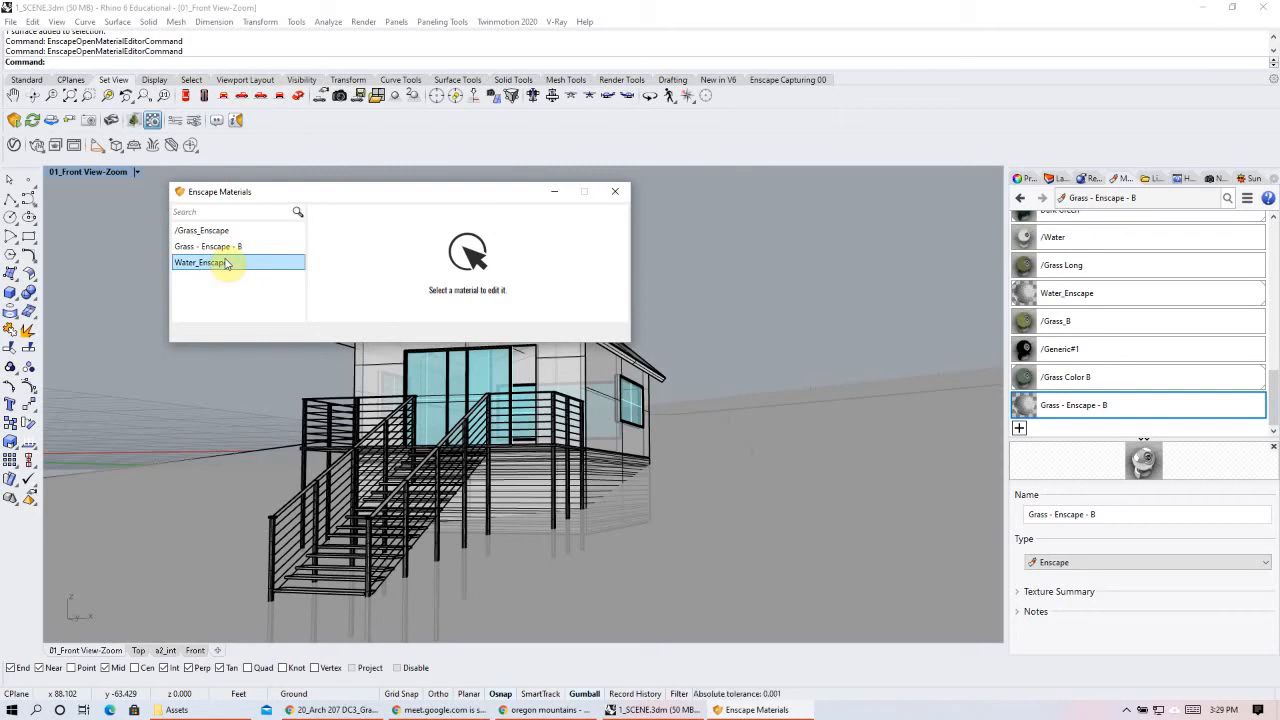
pyautogui.click(242, 247)
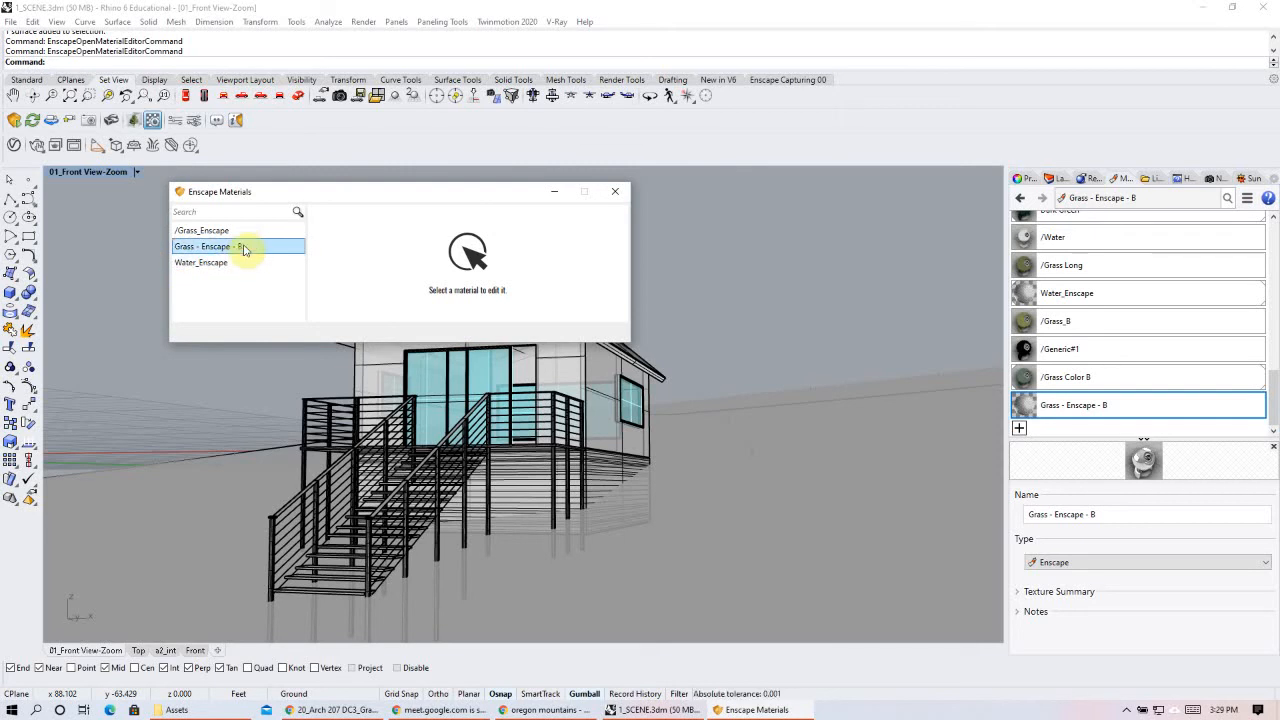
pyautogui.click(244, 250)
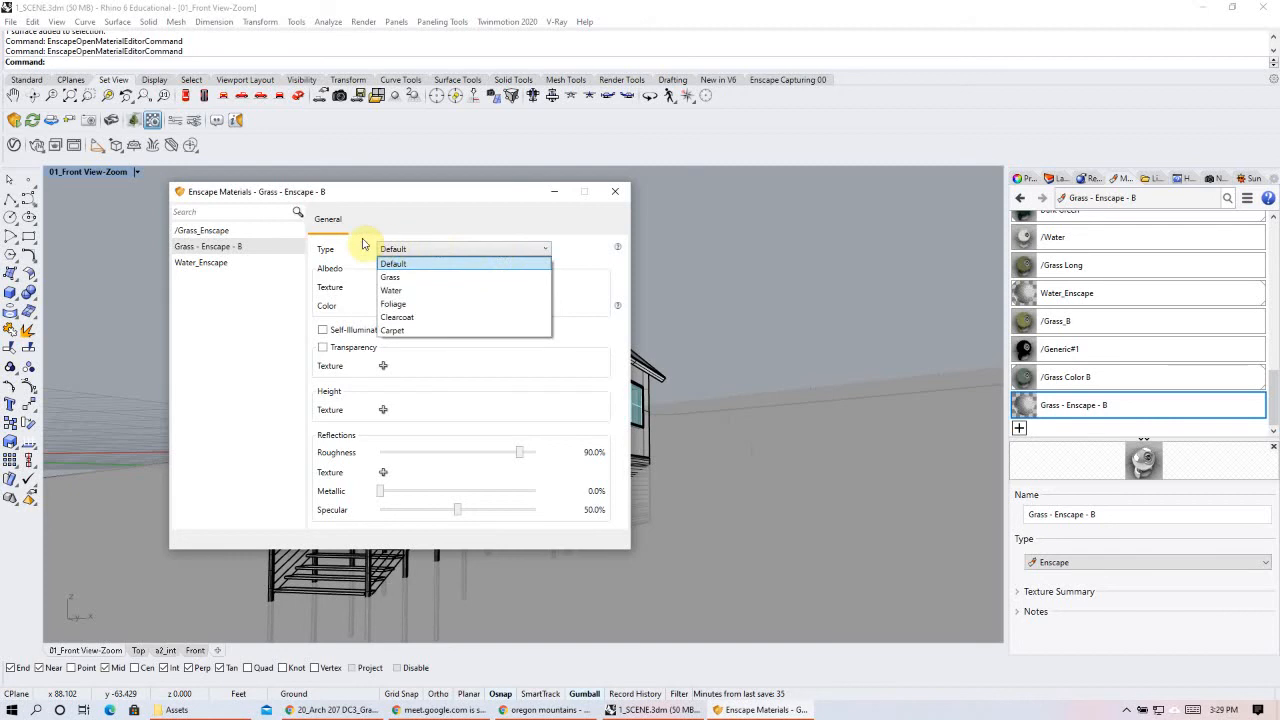
pyautogui.click(405, 277)
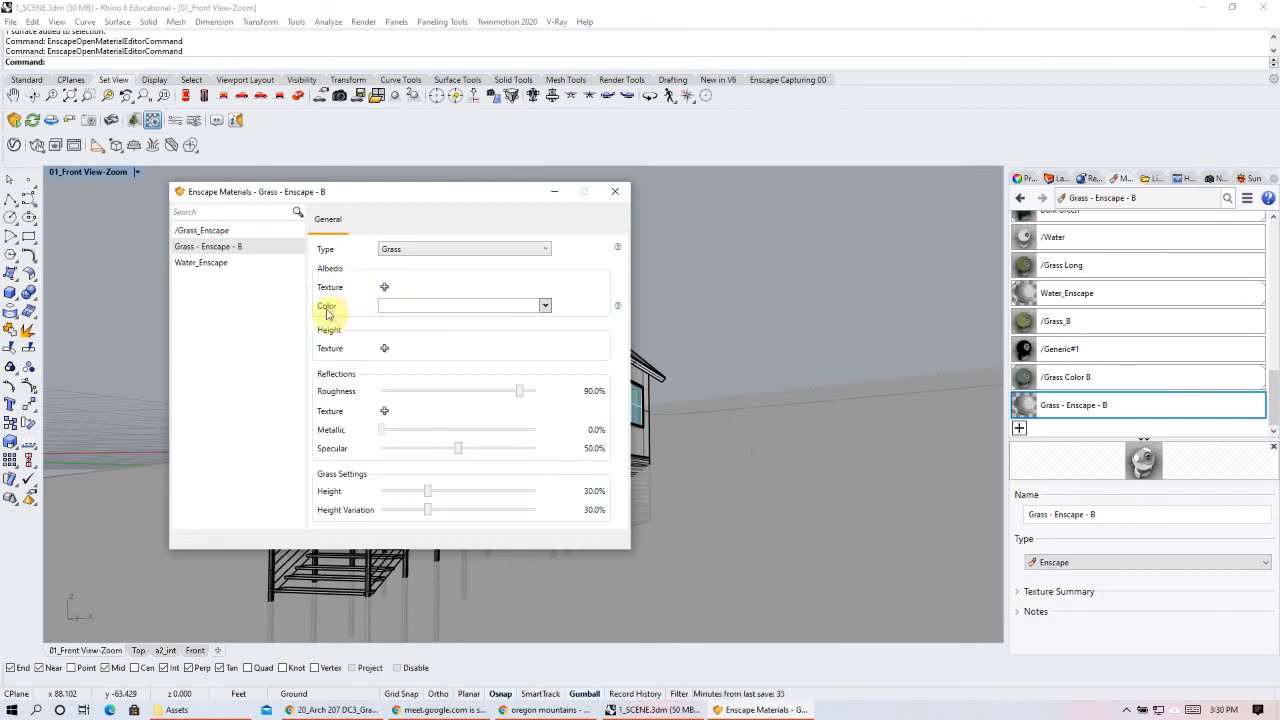
# - Set the albedo colour of Grass - Enscape - B to the muted olive green #81845D, without loading an albedo texture
pyautogui.click(385, 288)
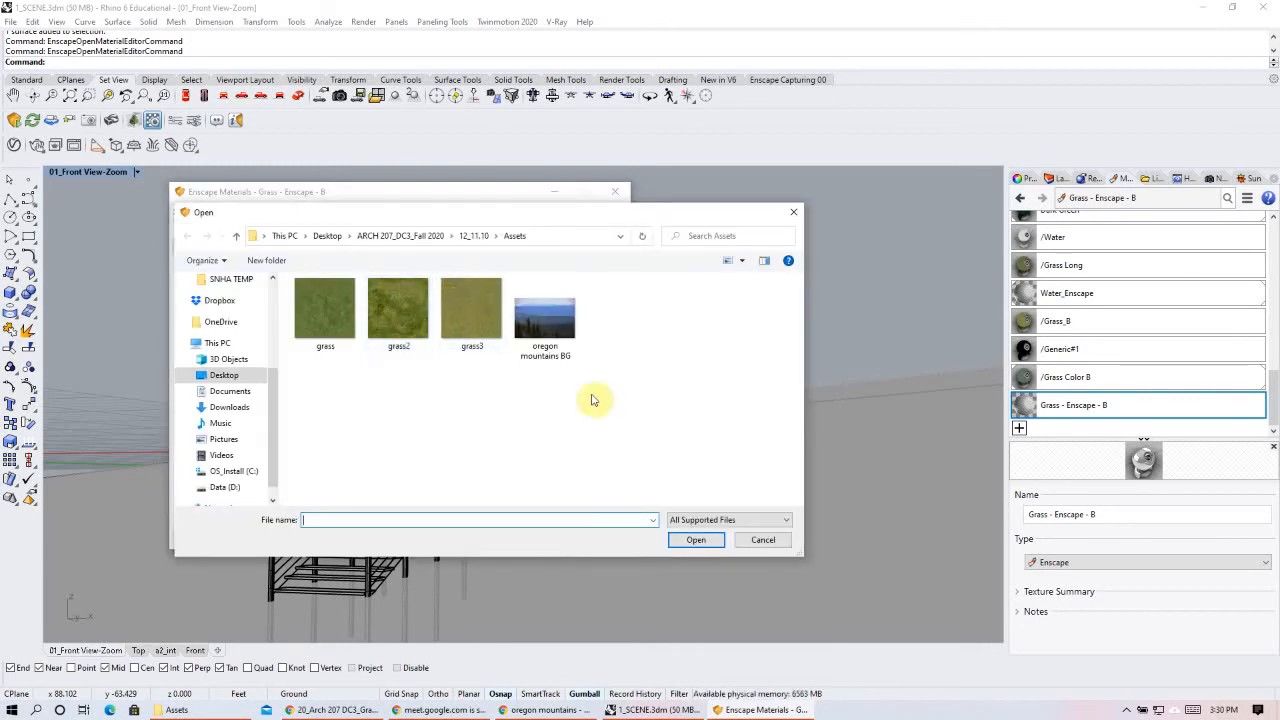
pyautogui.click(763, 540)
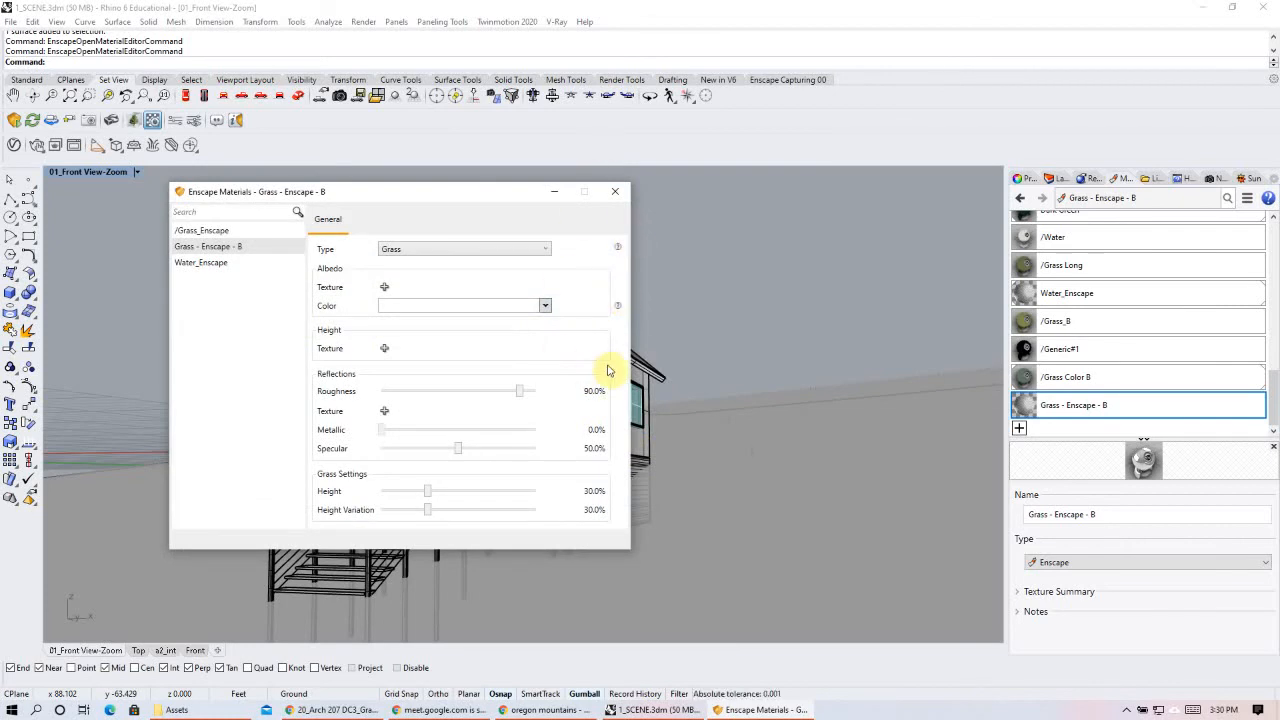
pyautogui.click(545, 306)
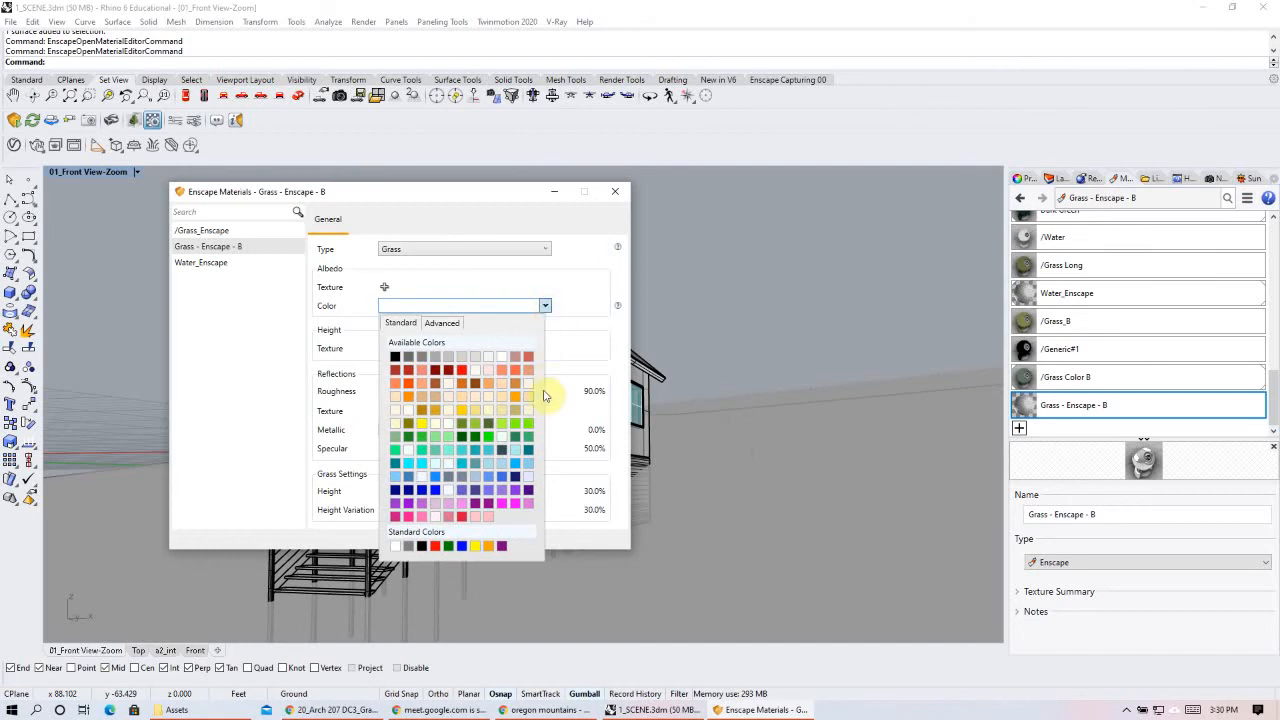
pyautogui.click(408, 425)
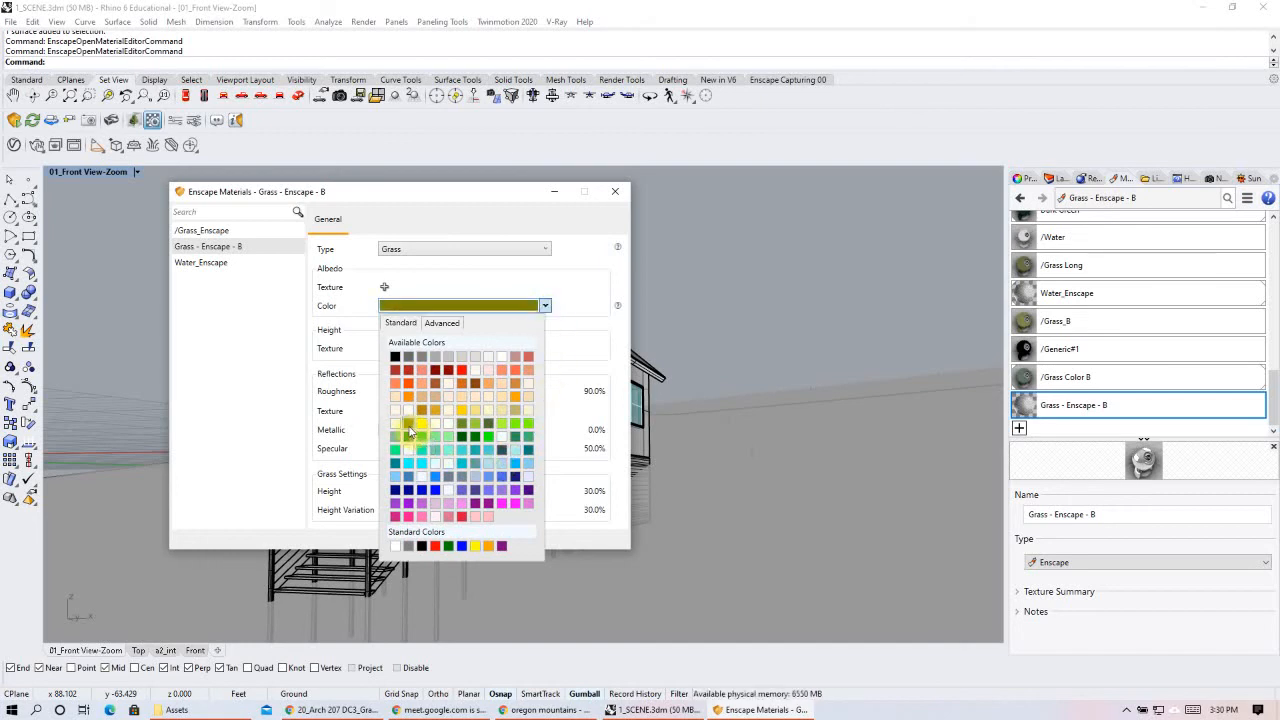
pyautogui.click(469, 307)
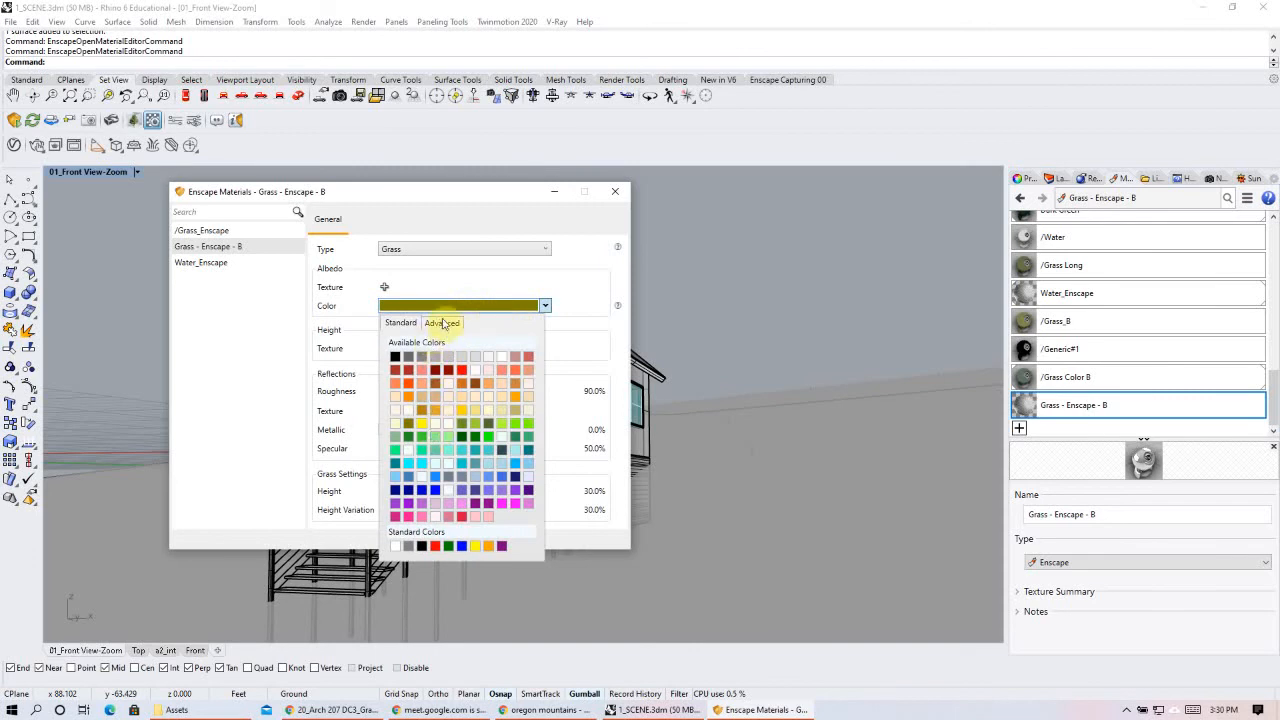
pyautogui.click(442, 323)
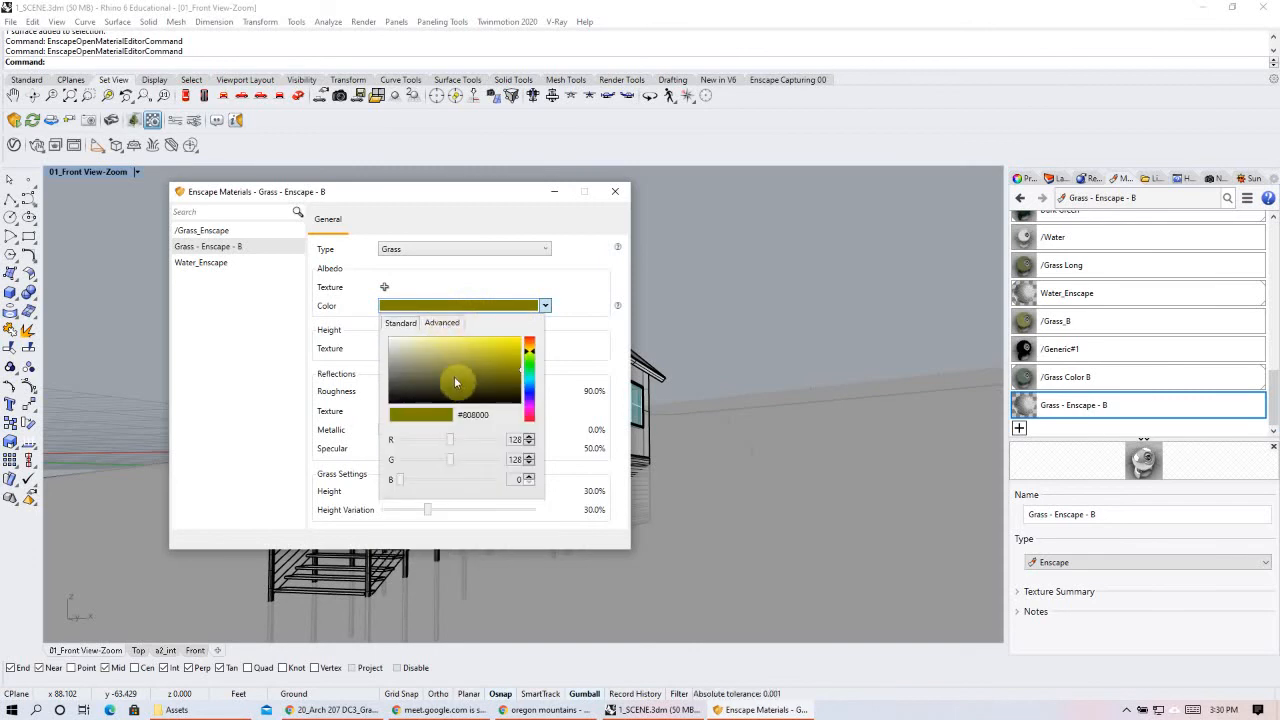
pyautogui.click(467, 378)
pyautogui.moveTo(475, 380); pyautogui.dragTo(488, 383)
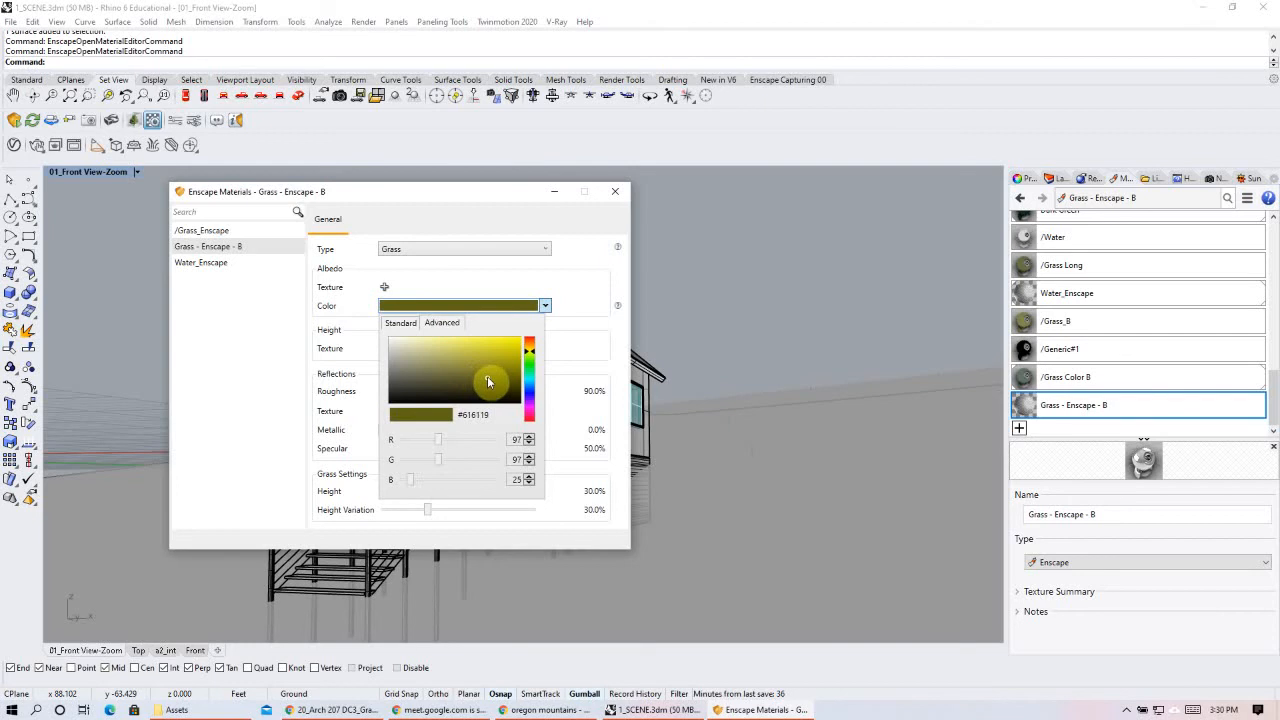
pyautogui.click(534, 353)
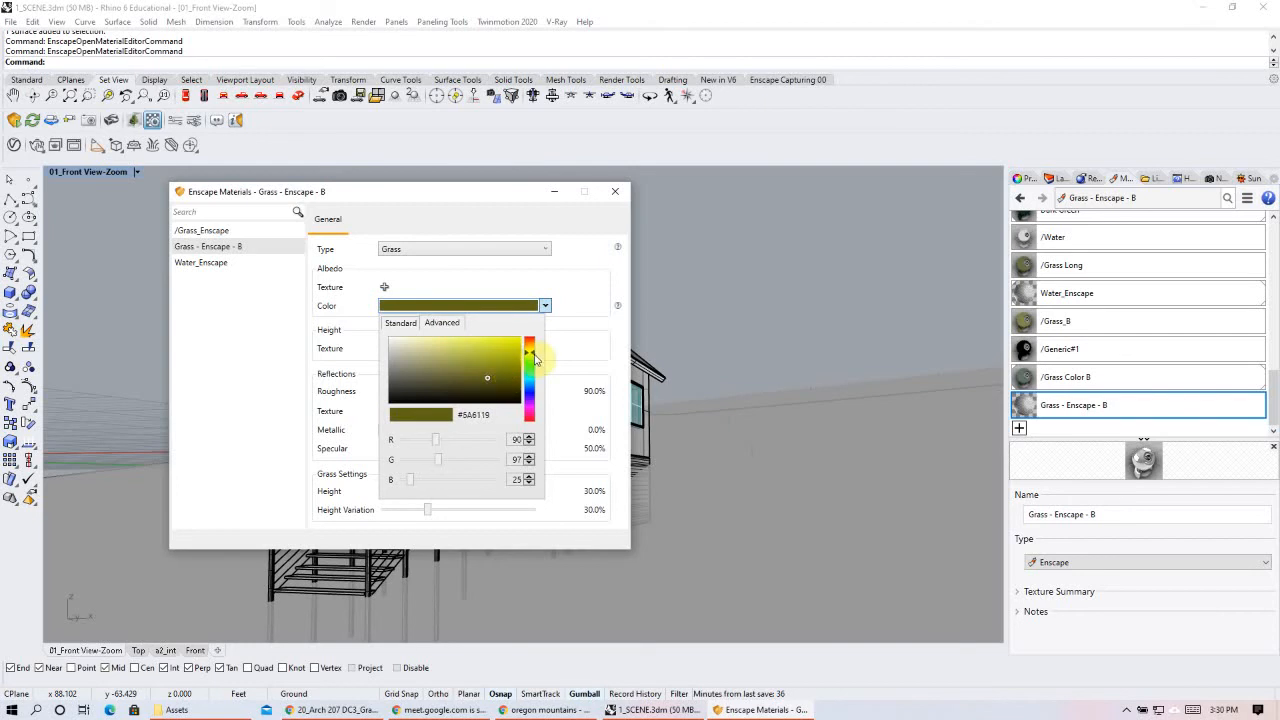
pyautogui.moveTo(488, 377)
pyautogui.mouseDown()
pyautogui.moveTo(520, 365)
pyautogui.moveTo(435, 375)
pyautogui.mouseUp()
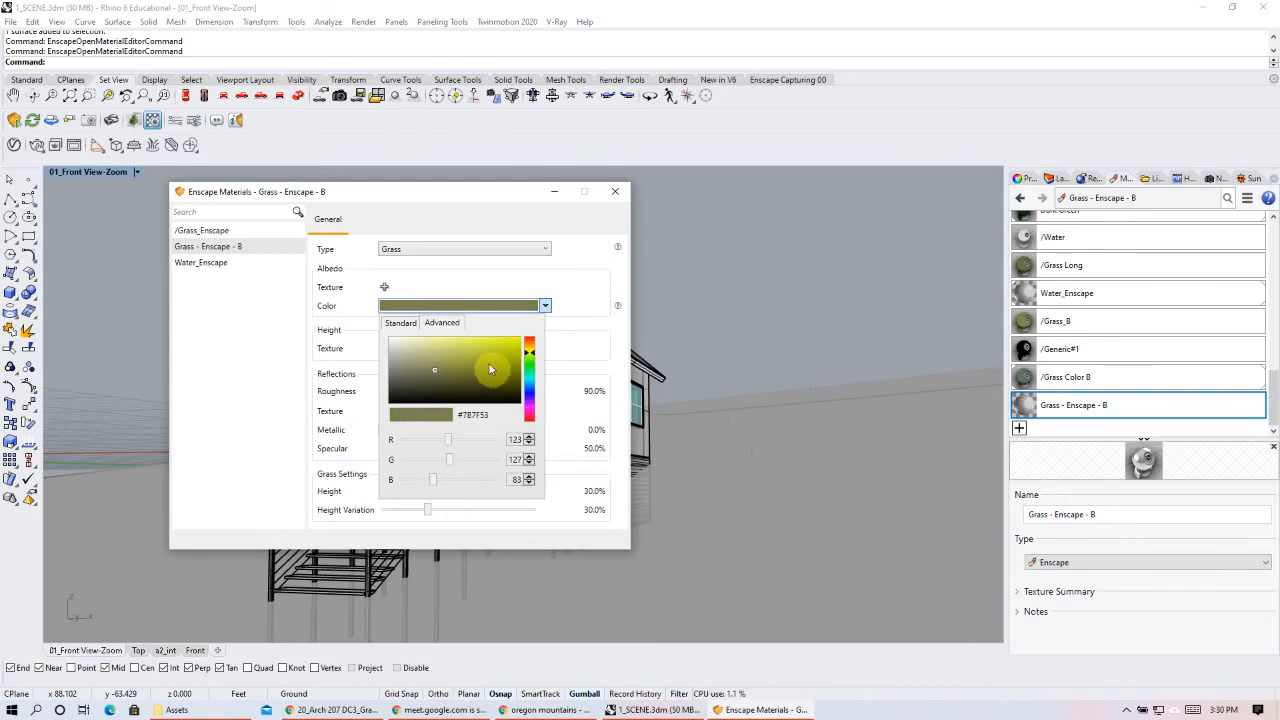
pyautogui.click(437, 372)
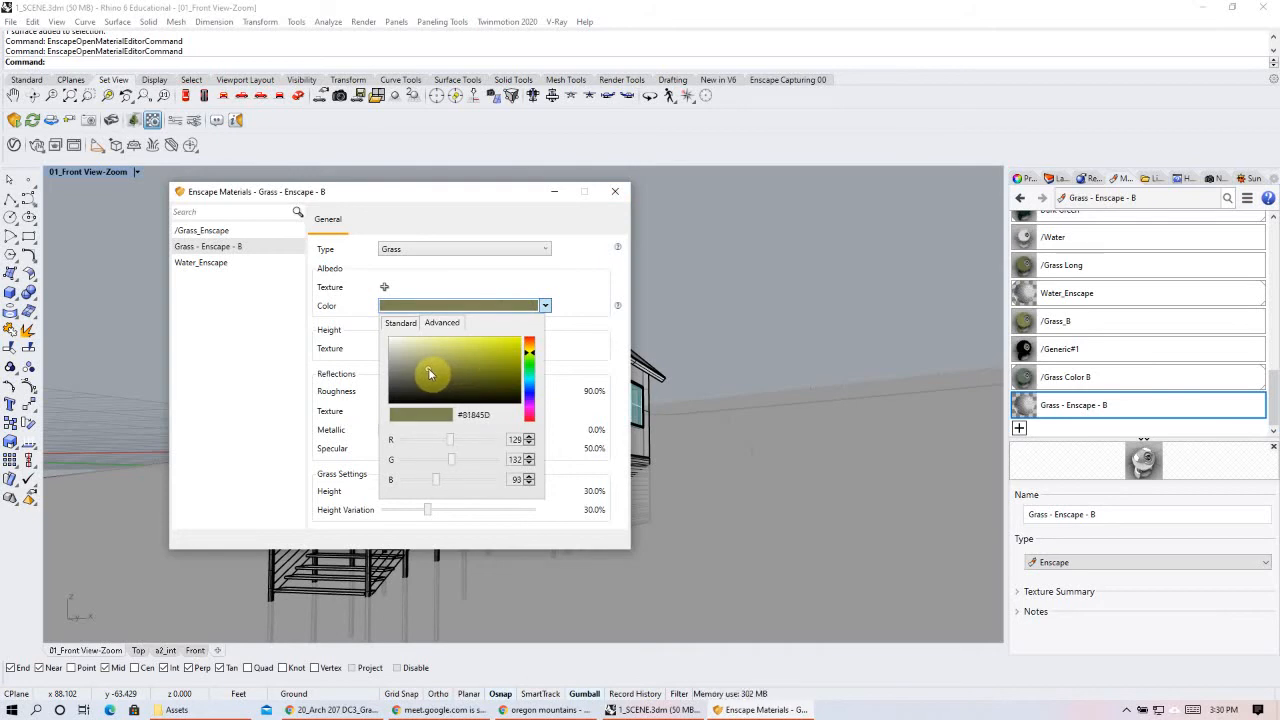
pyautogui.click(505, 217)
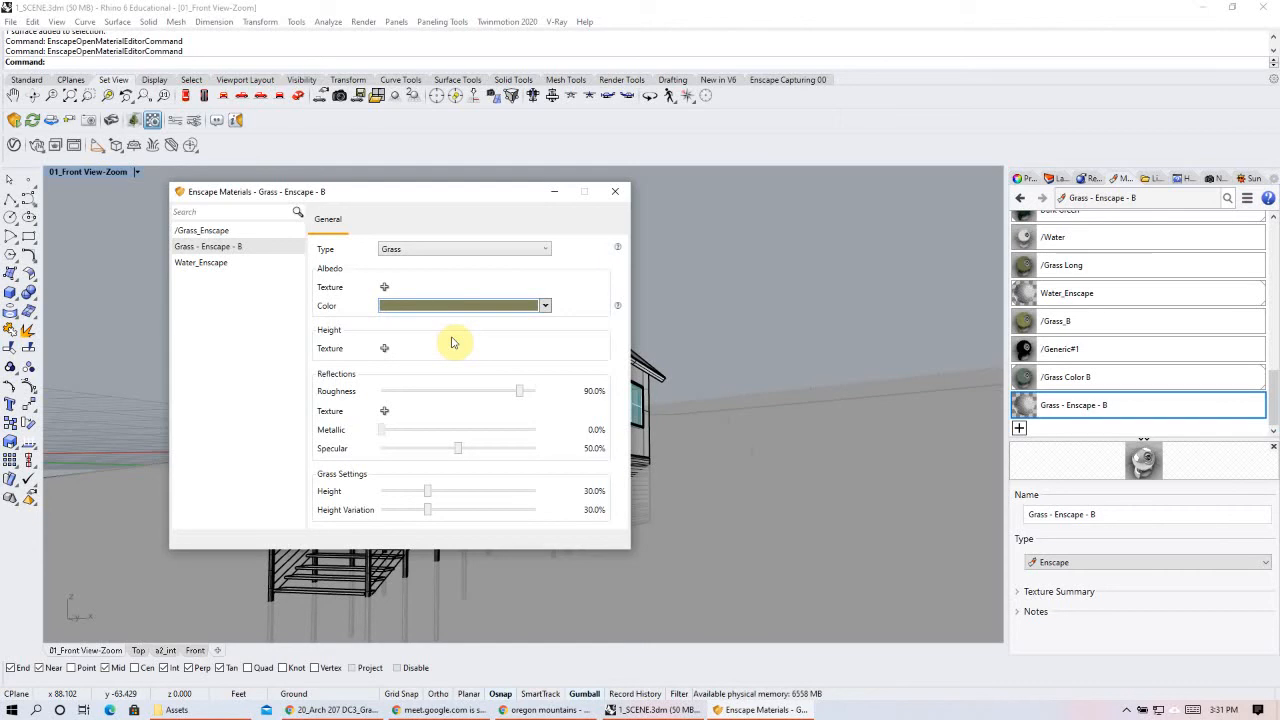
# - Load grass3.jpg as the grass material's height texture of type Displacement map, and open its image settings
pyautogui.click(384, 348)
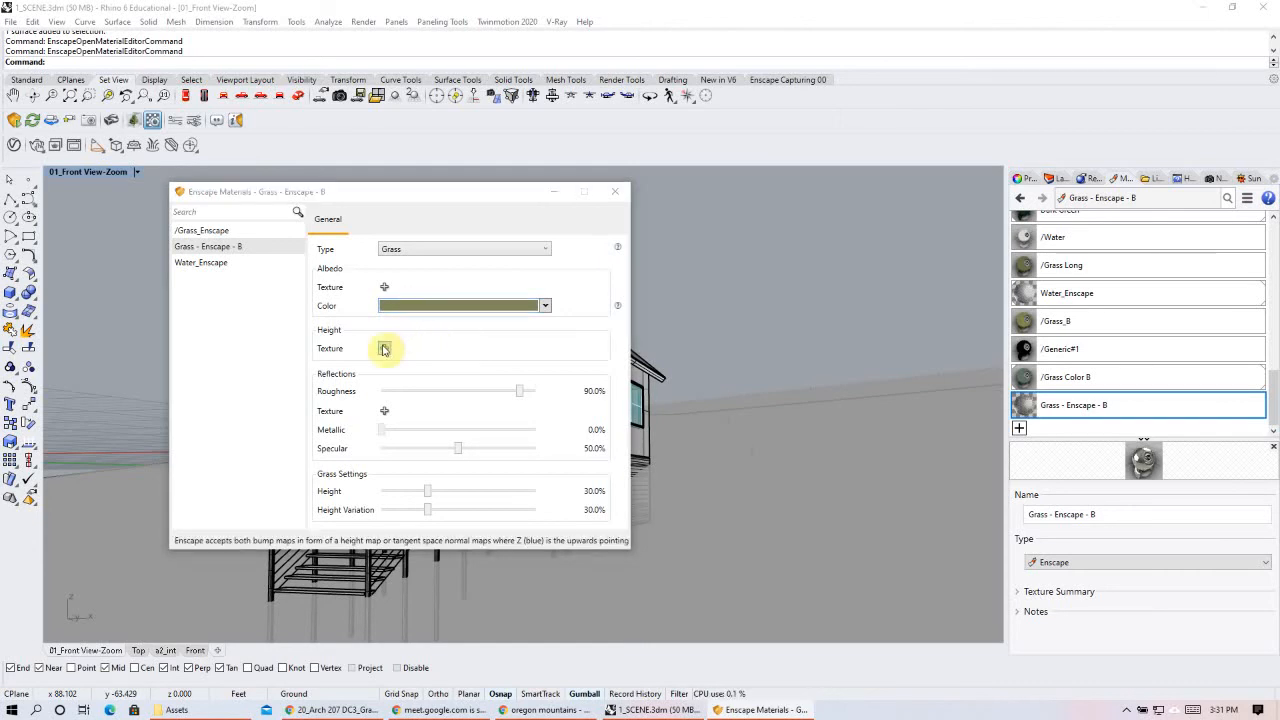
pyautogui.click(490, 317)
pyautogui.click(697, 541)
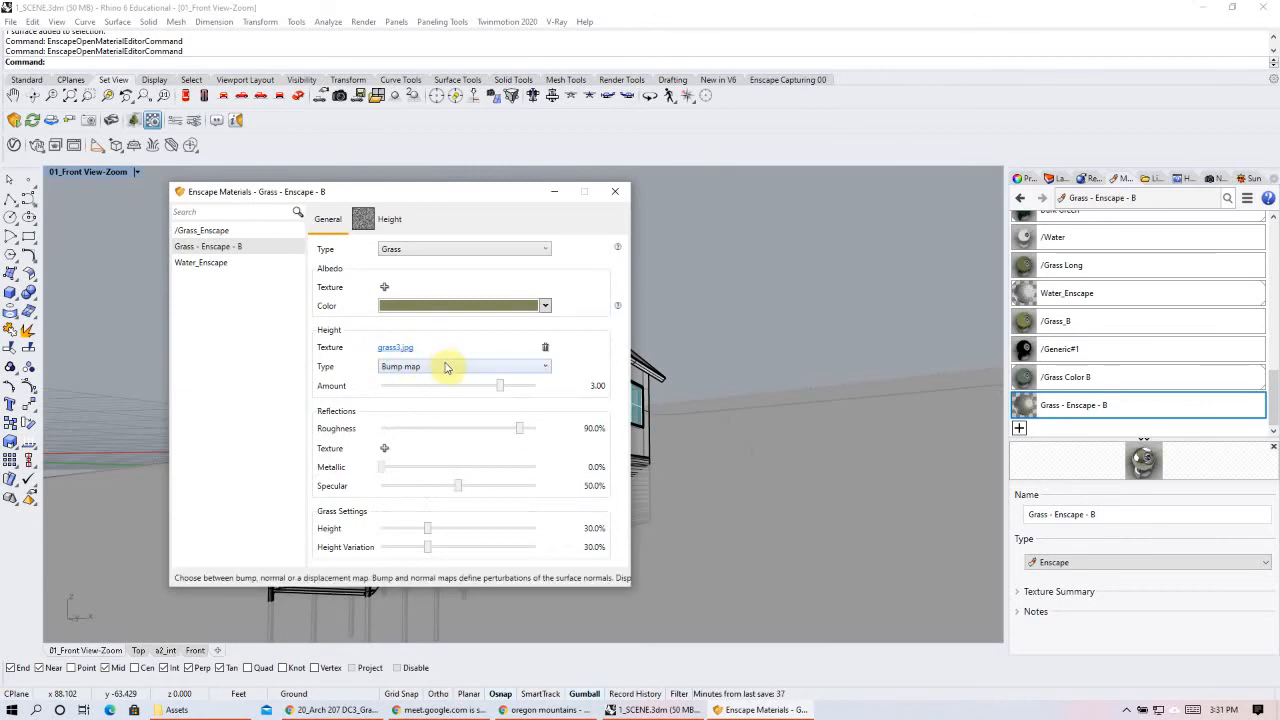
pyautogui.click(407, 367)
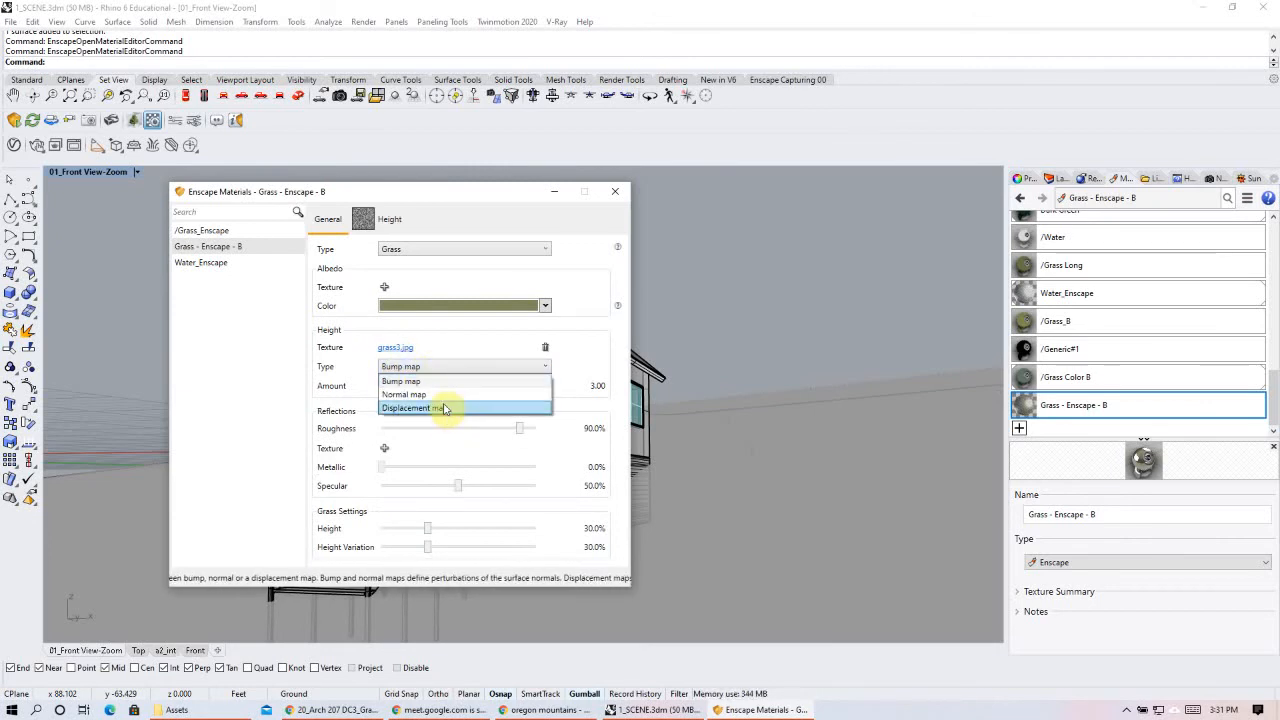
pyautogui.click(444, 408)
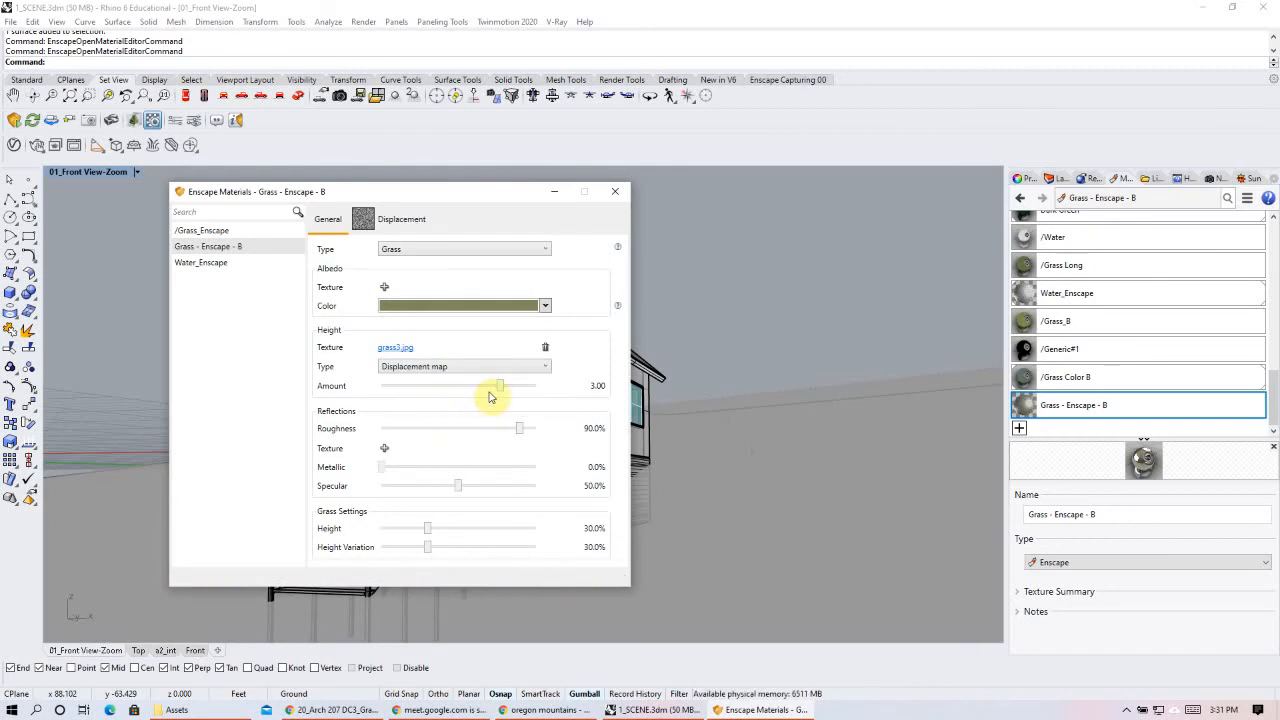
pyautogui.click(416, 218)
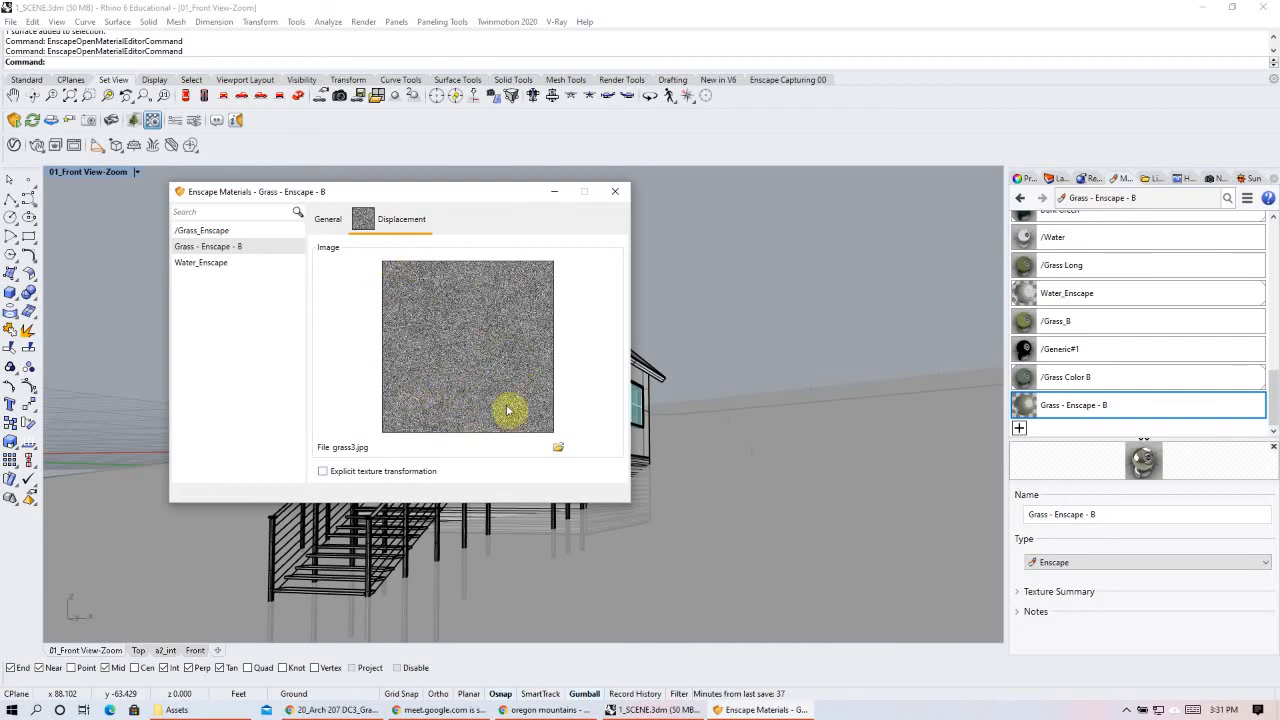
# - Set the displacement map amount of Grass - Enscape - B to 0.48
pyautogui.click(328, 218)
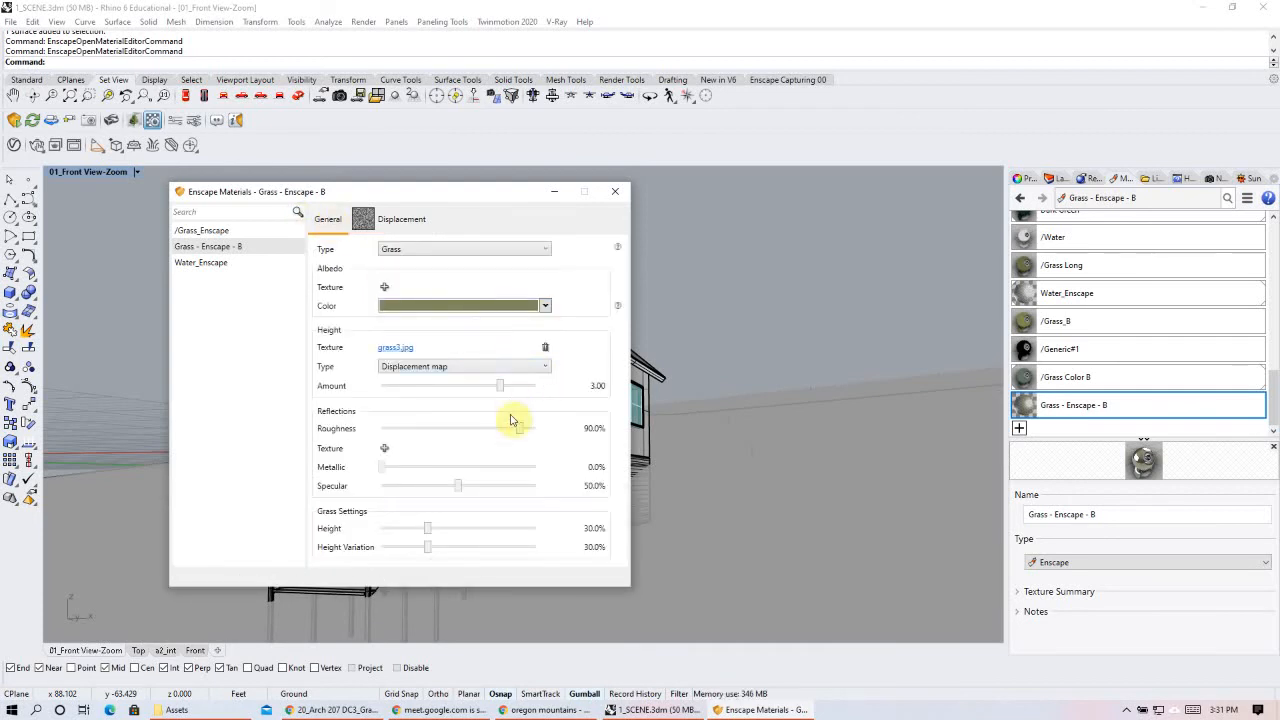
pyautogui.moveTo(500, 386)
pyautogui.mouseDown()
pyautogui.moveTo(449, 389)
pyautogui.moveTo(475, 385)
pyautogui.mouseUp()
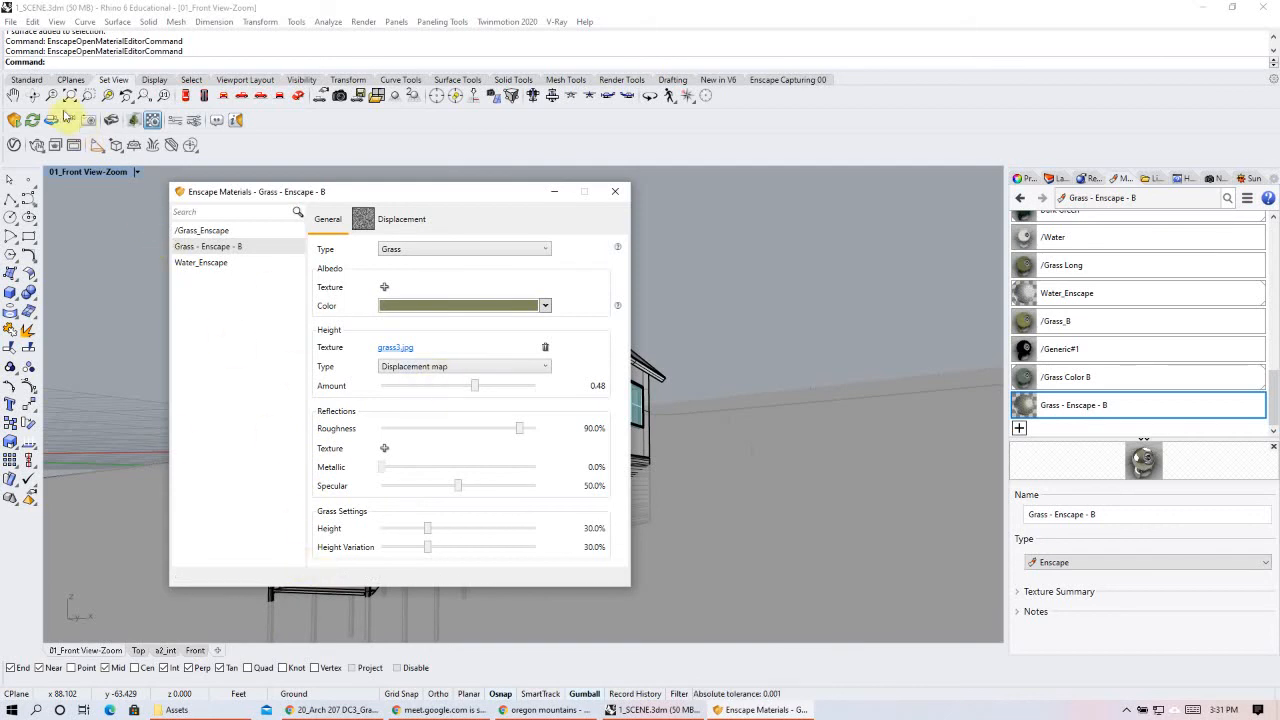
pyautogui.moveTo(398, 196); pyautogui.dragTo(335, 204)
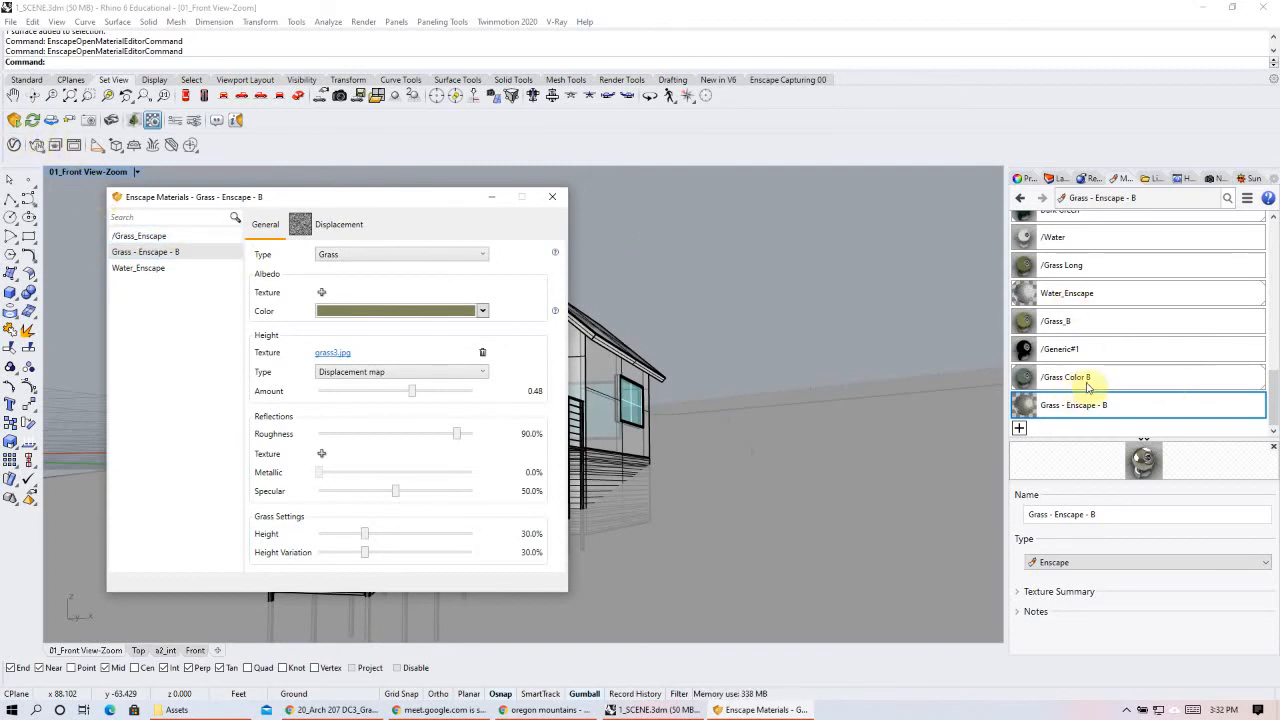
# - Start the Enscape live render of the cabin scene and arrange its window, made smaller, beside the Rhino window
pyautogui.click(14, 121)
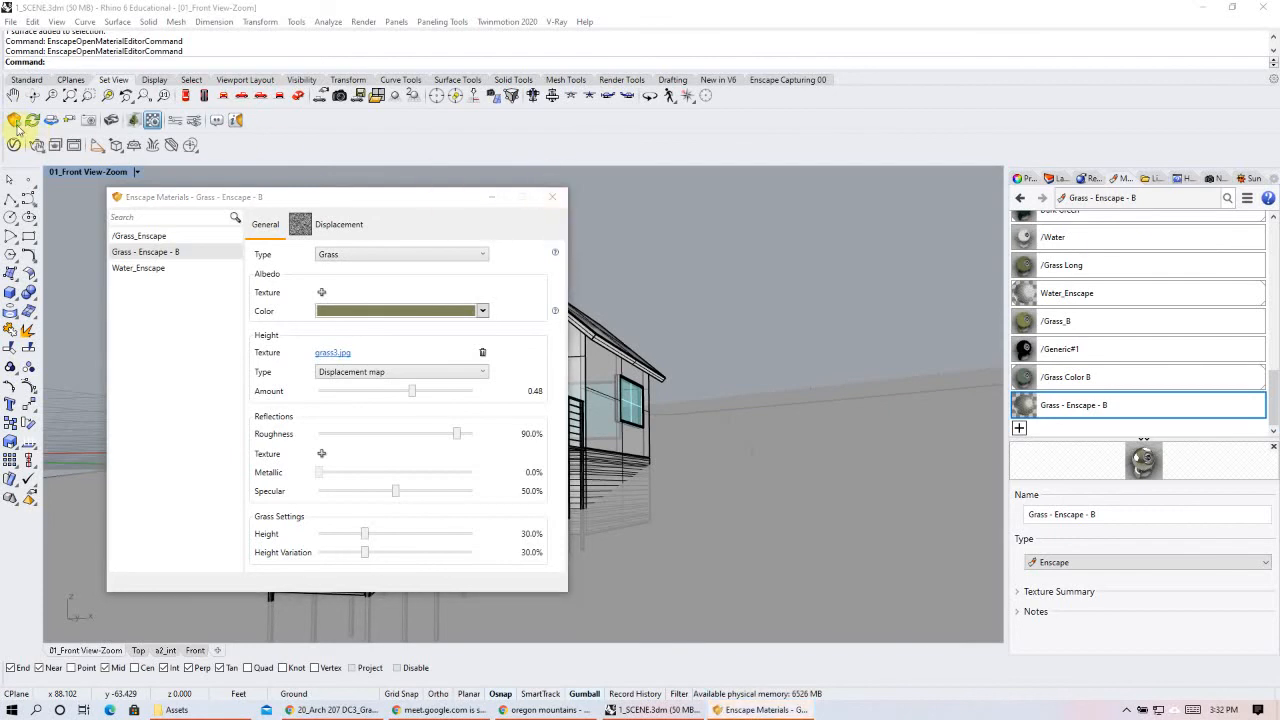
pyautogui.click(12, 121)
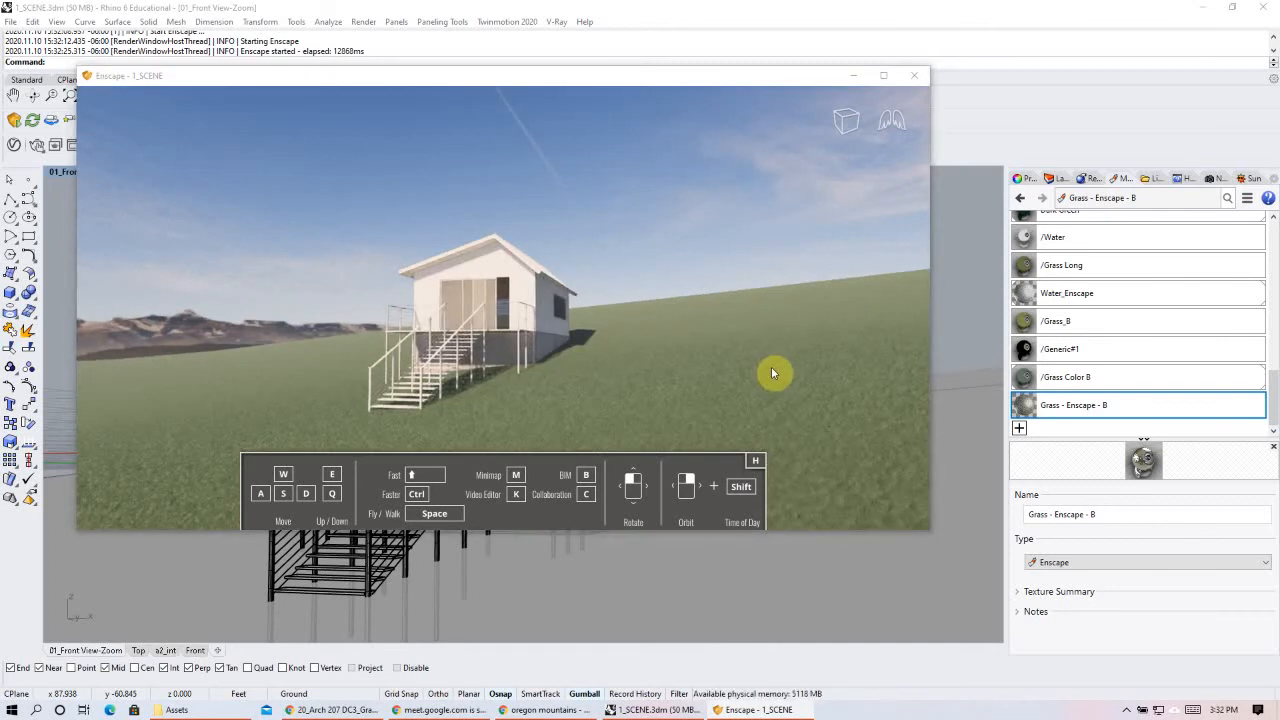
pyautogui.moveTo(643, 360); pyautogui.dragTo(665, 360, button='right')
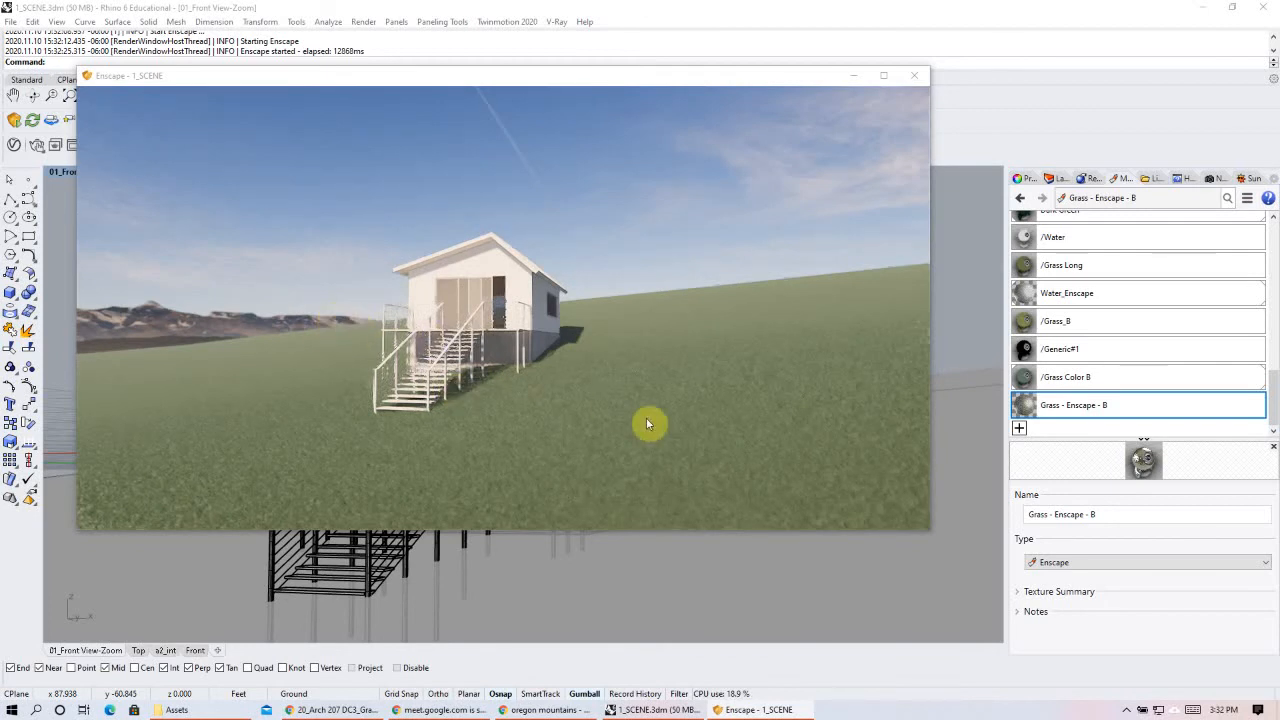
pyautogui.moveTo(503, 360); pyautogui.dragTo(690, 360, button='right')
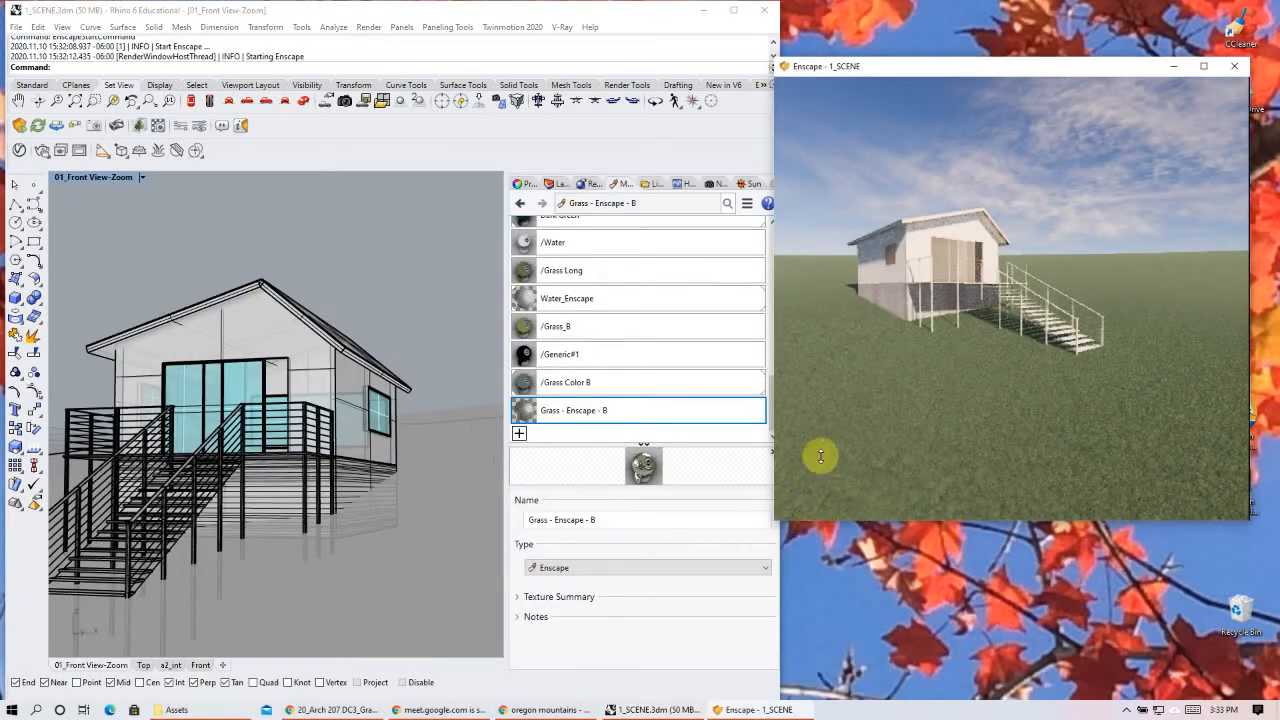
pyautogui.moveTo(820, 456); pyautogui.dragTo(837, 366)
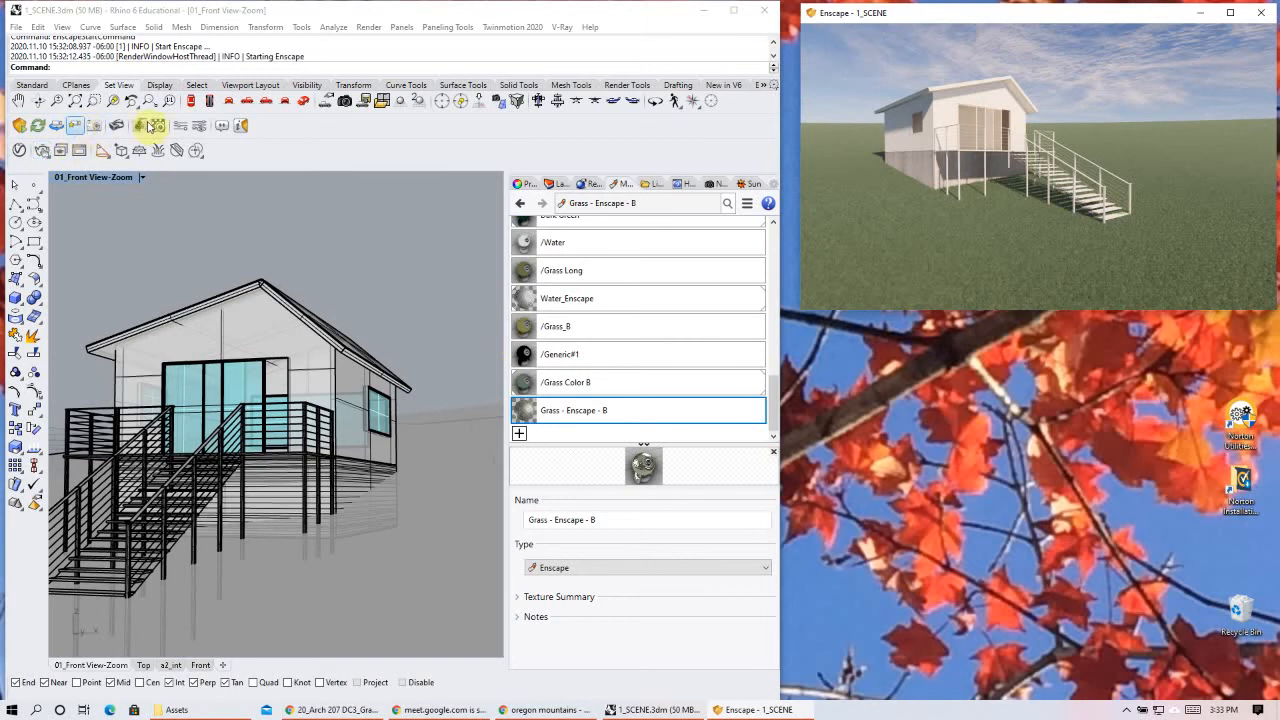
# - Reopen Grass - Enscape - B in the Enscape material editor and try displacement amounts of 5.20 and -2.26 against the live render
pyautogui.click(157, 125)
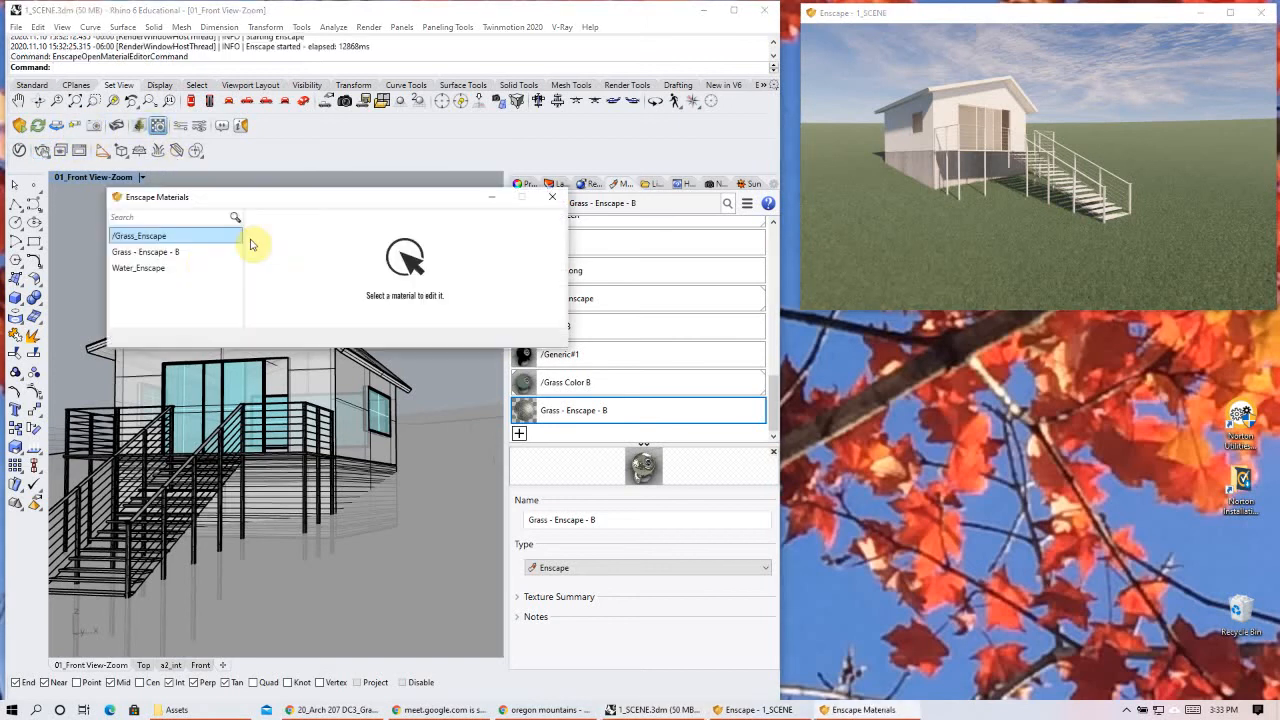
pyautogui.click(160, 252)
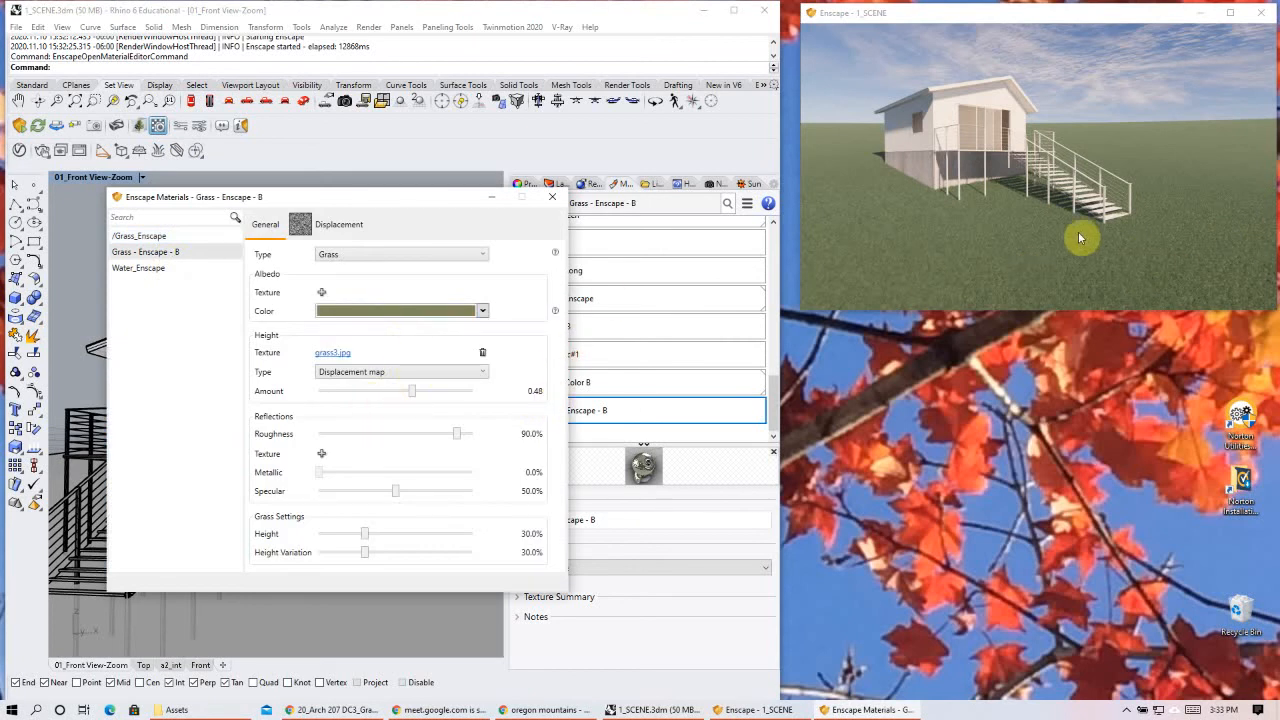
pyautogui.click(449, 391)
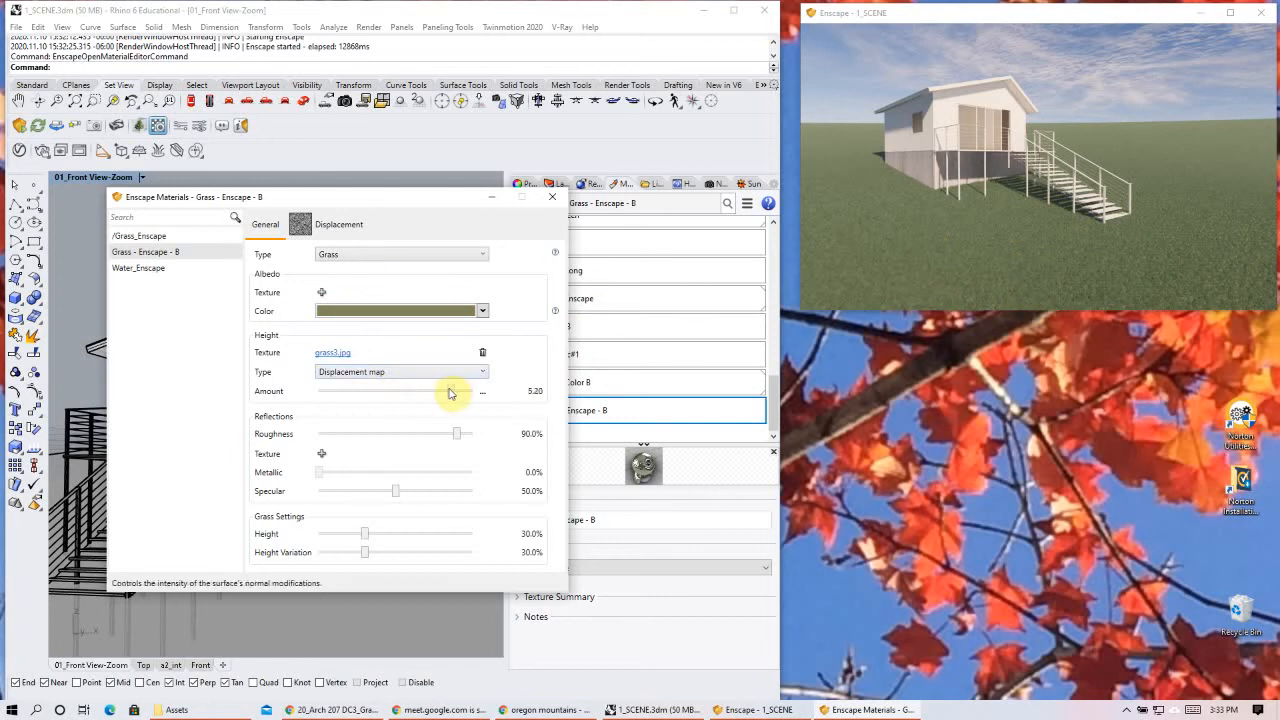
pyautogui.click(953, 267)
pyautogui.press('d')
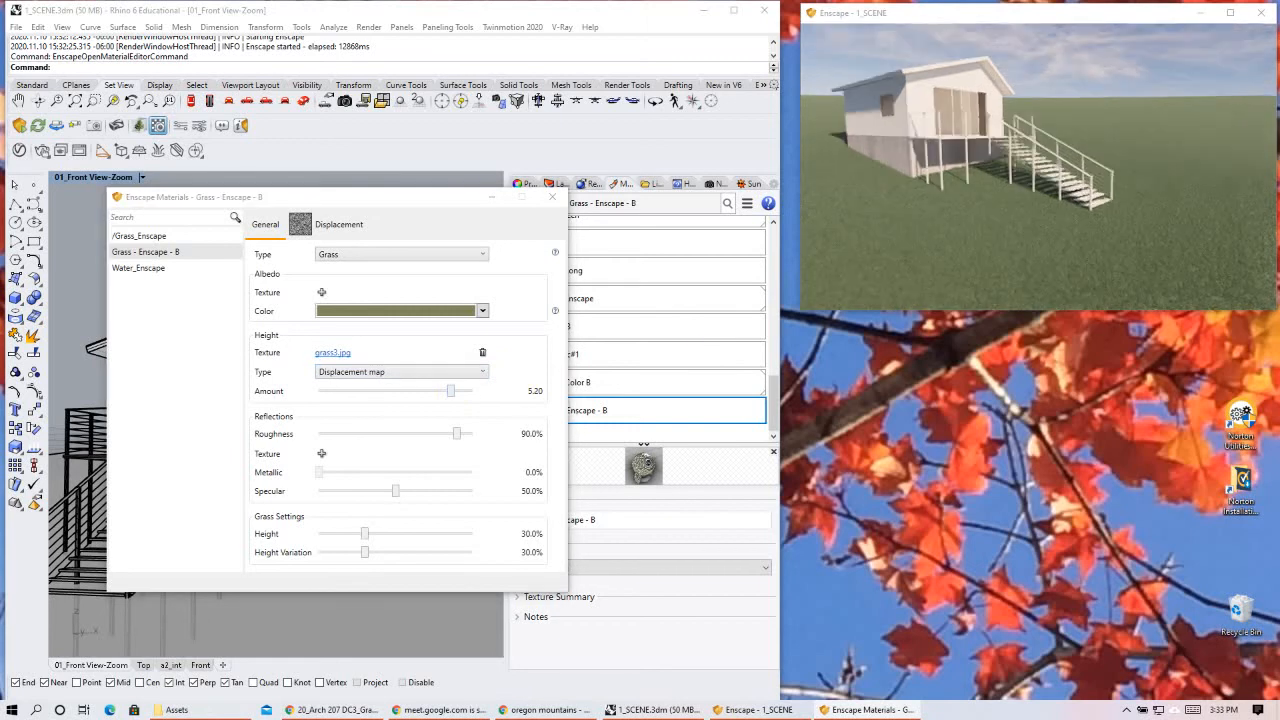
pyautogui.press('d')
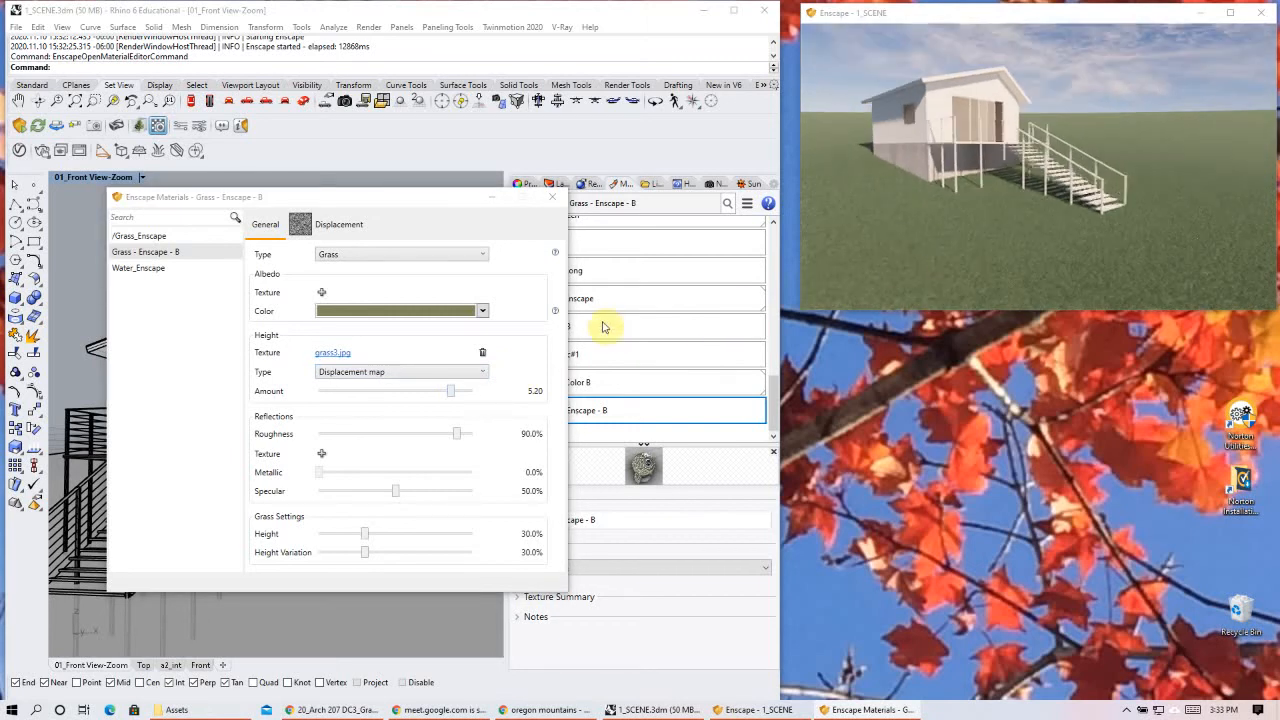
pyautogui.click(369, 393)
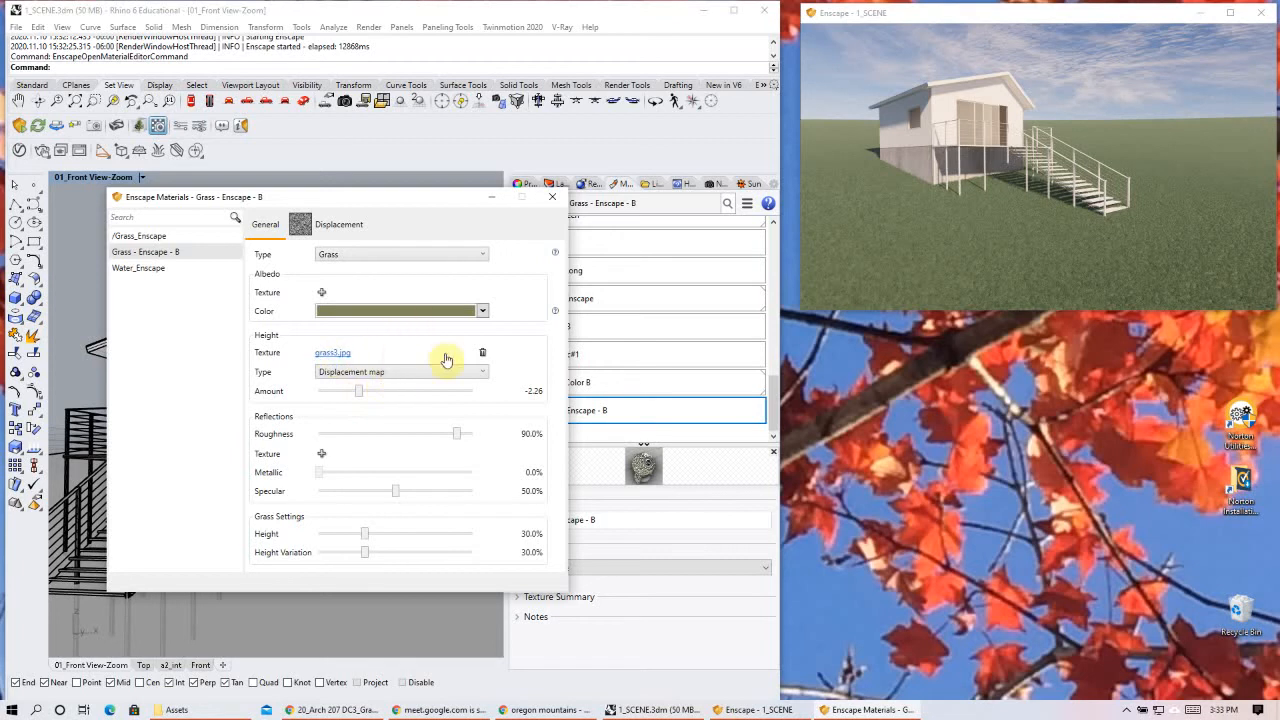
# - Check the grass material's displacement image, and replace its height texture with grass2.jpg
pyautogui.click(334, 352)
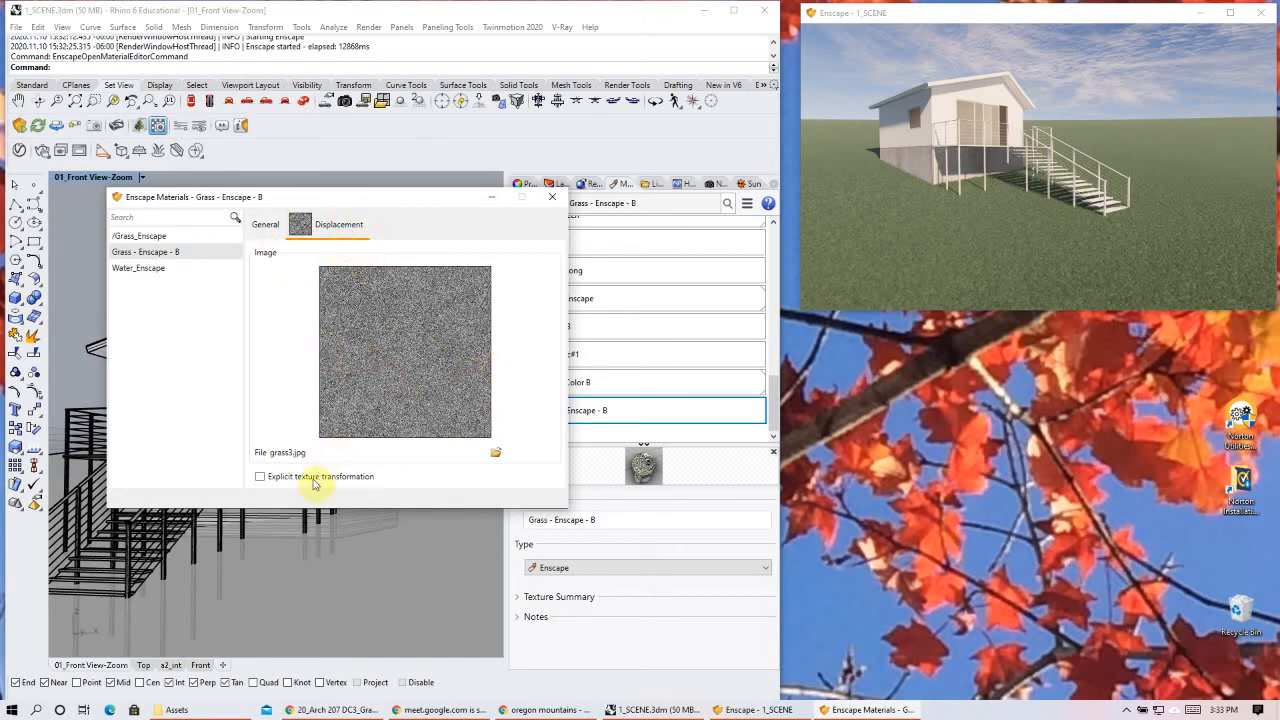
pyautogui.click(150, 252)
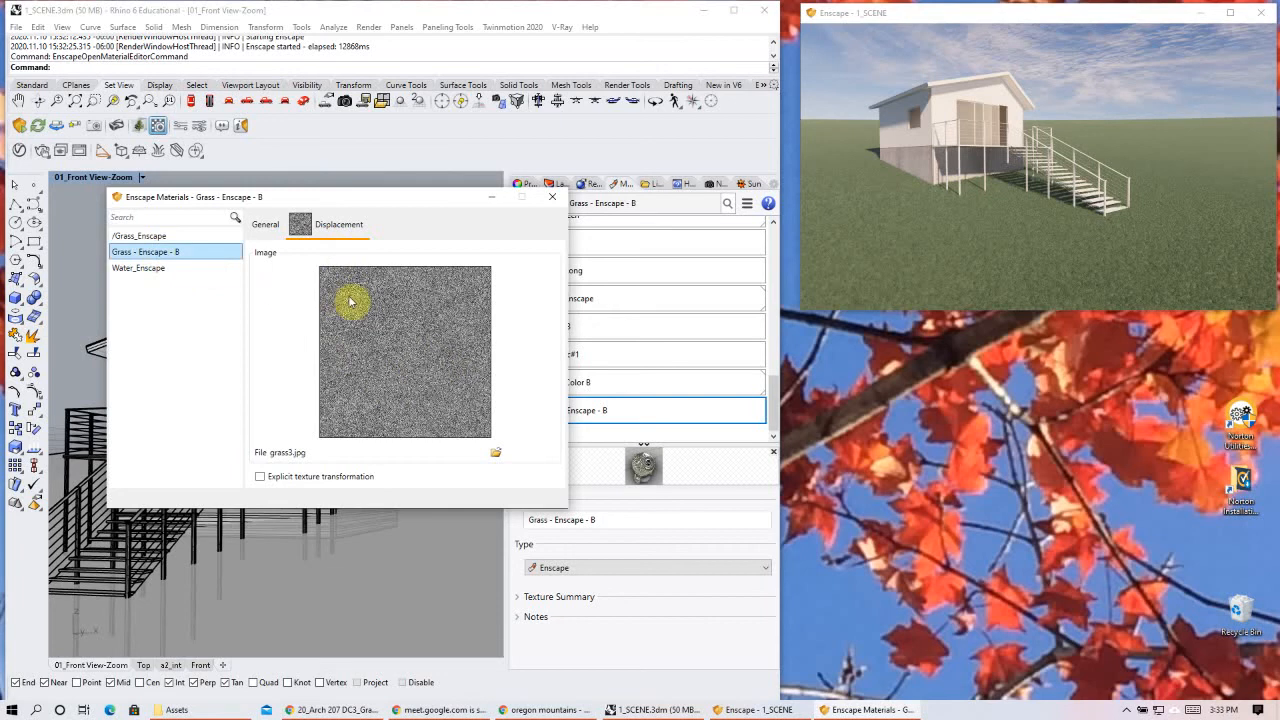
pyautogui.click(483, 353)
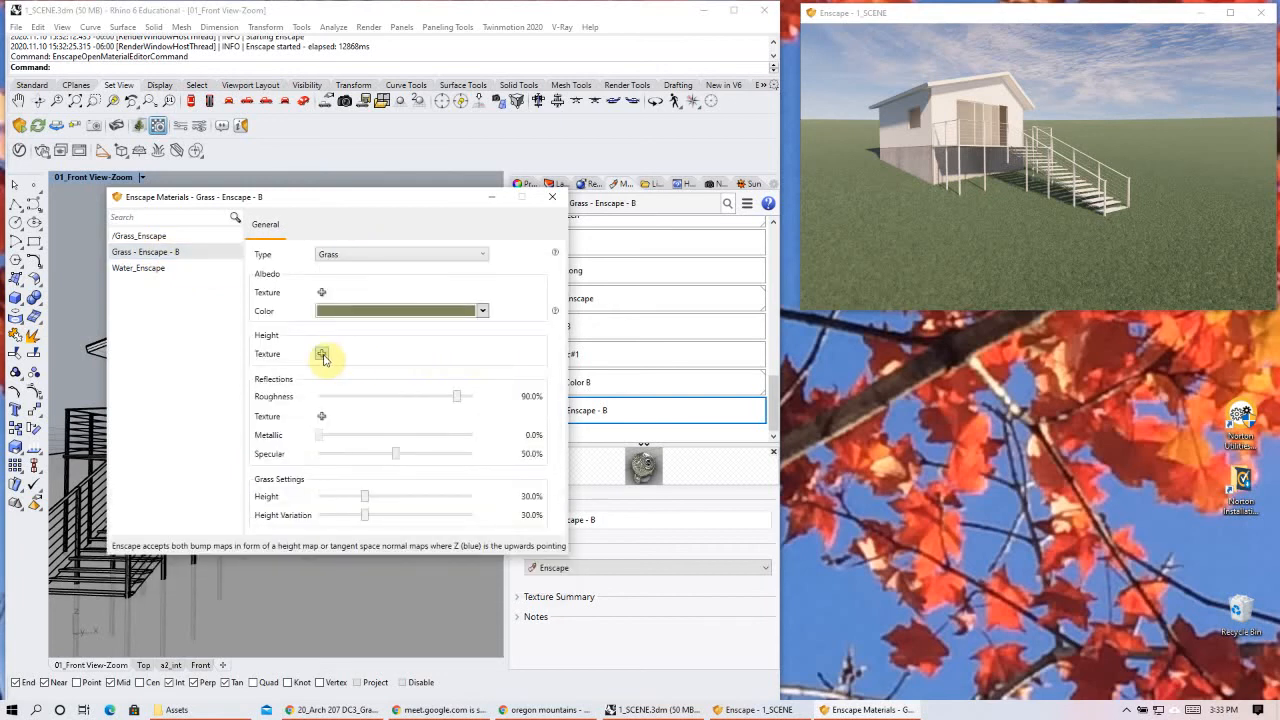
pyautogui.click(321, 354)
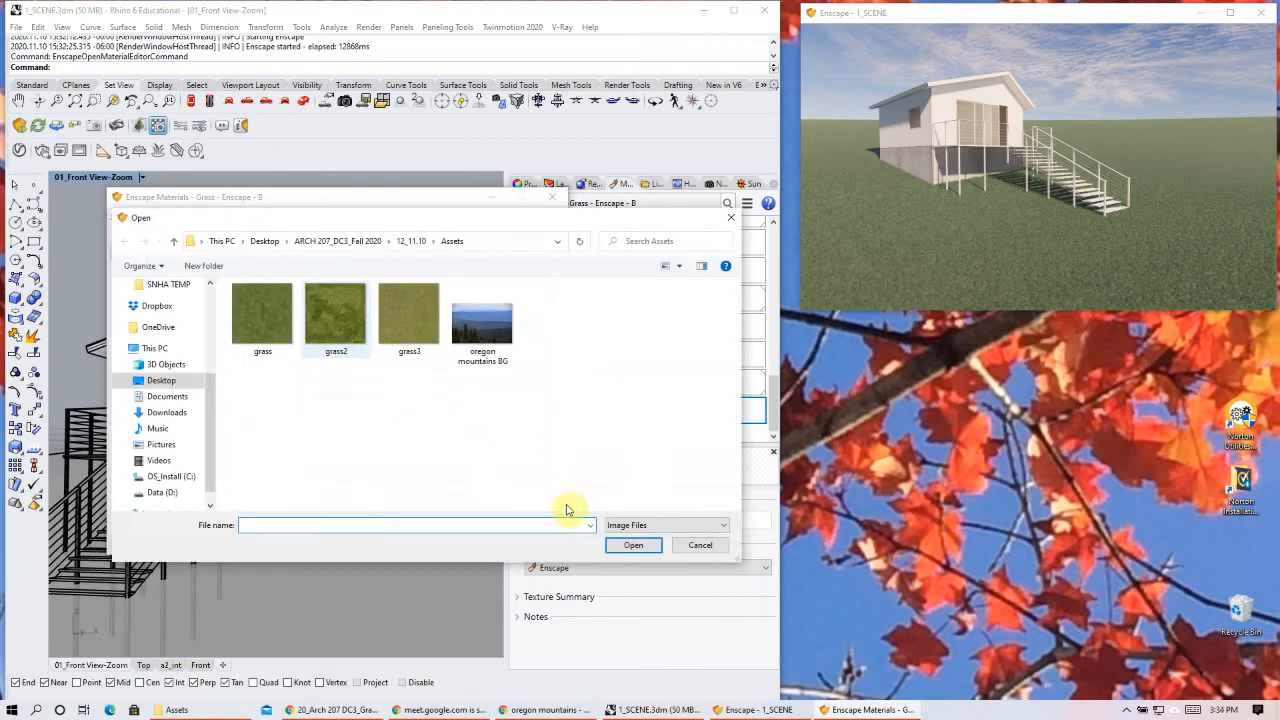
pyautogui.click(636, 545)
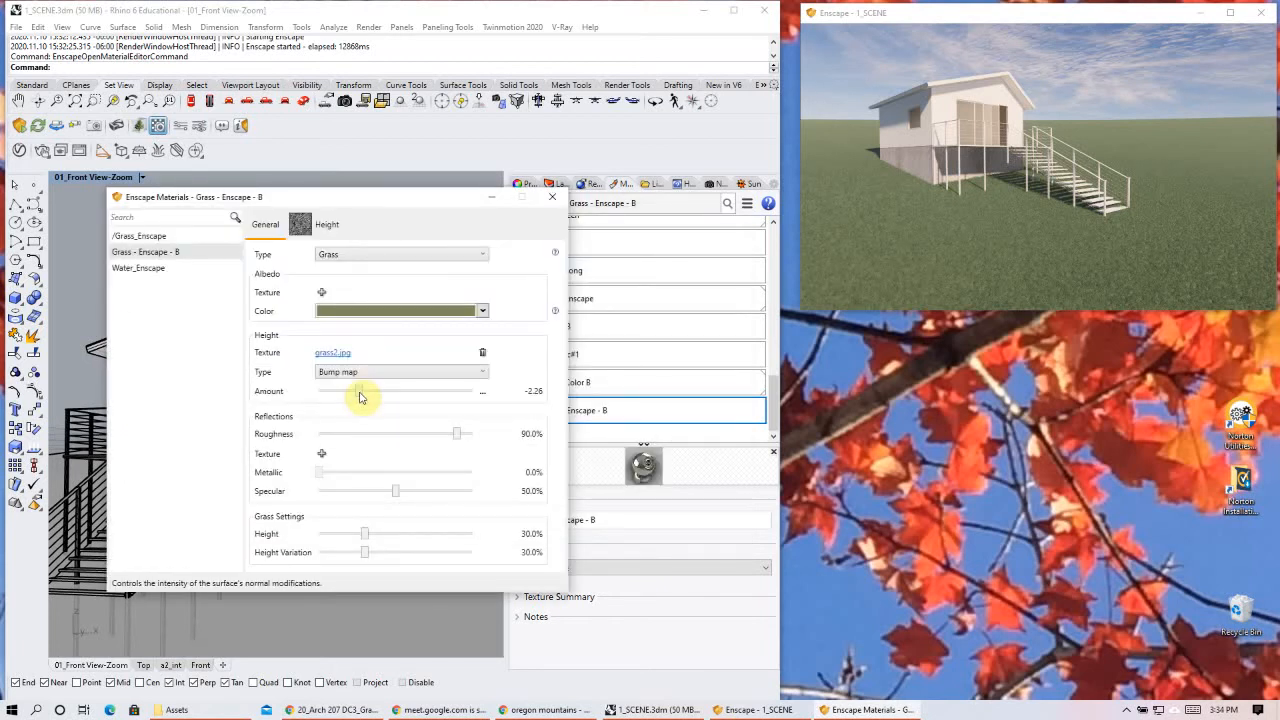
# - Try a bump map amount of 2.81 while viewing the ground by the stairs, set it to 0.09 and close the material editor
pyautogui.click(443, 391)
pyautogui.moveTo(1145, 219); pyautogui.dragTo(1120, 260)
pyautogui.moveTo(1157, 207); pyautogui.dragTo(1237, 163)
pyautogui.moveTo(1237, 163); pyautogui.dragTo(1246, 134, button='right')
pyautogui.moveTo(923, 277); pyautogui.dragTo(952, 247, button='right')
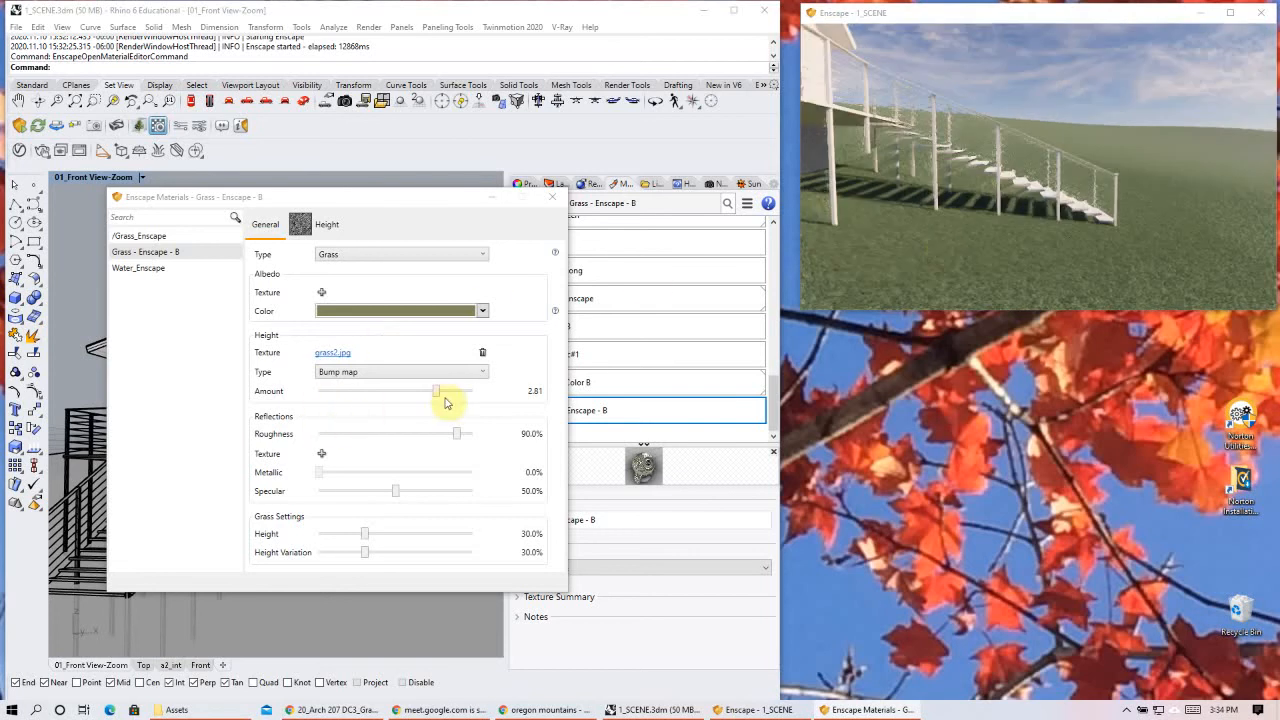
pyautogui.moveTo(438, 396); pyautogui.dragTo(406, 399)
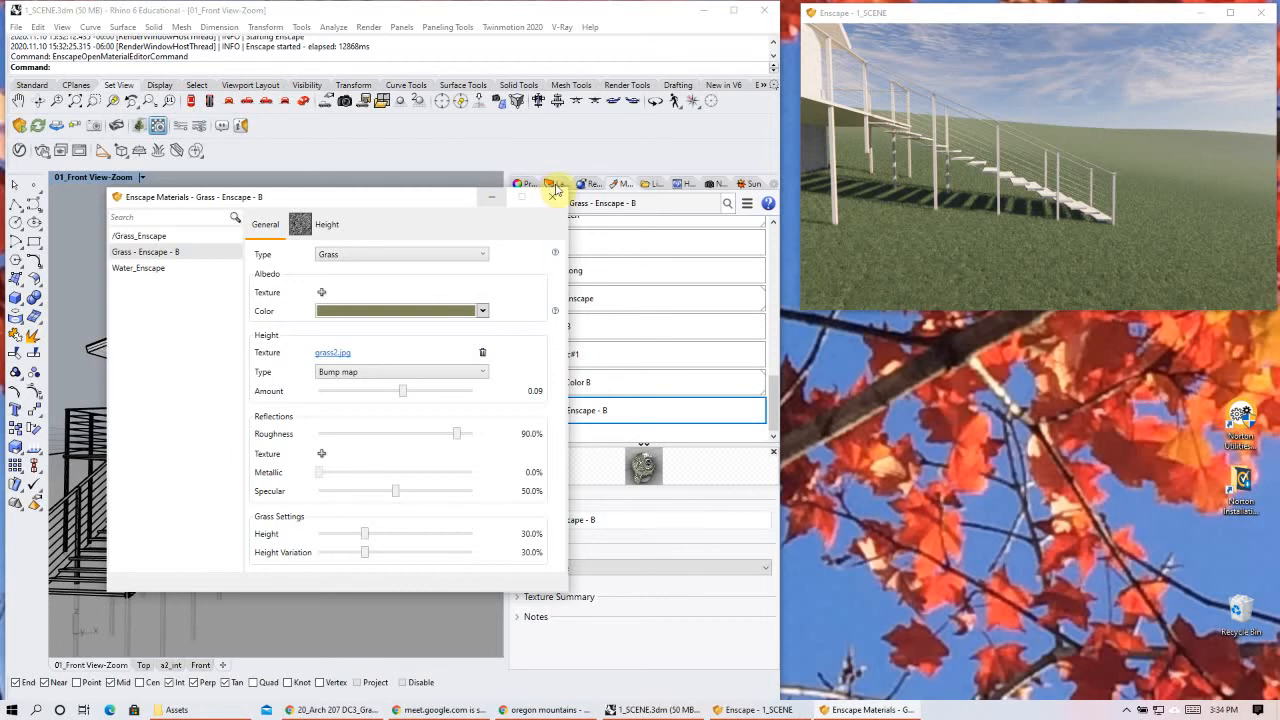
pyautogui.click(555, 194)
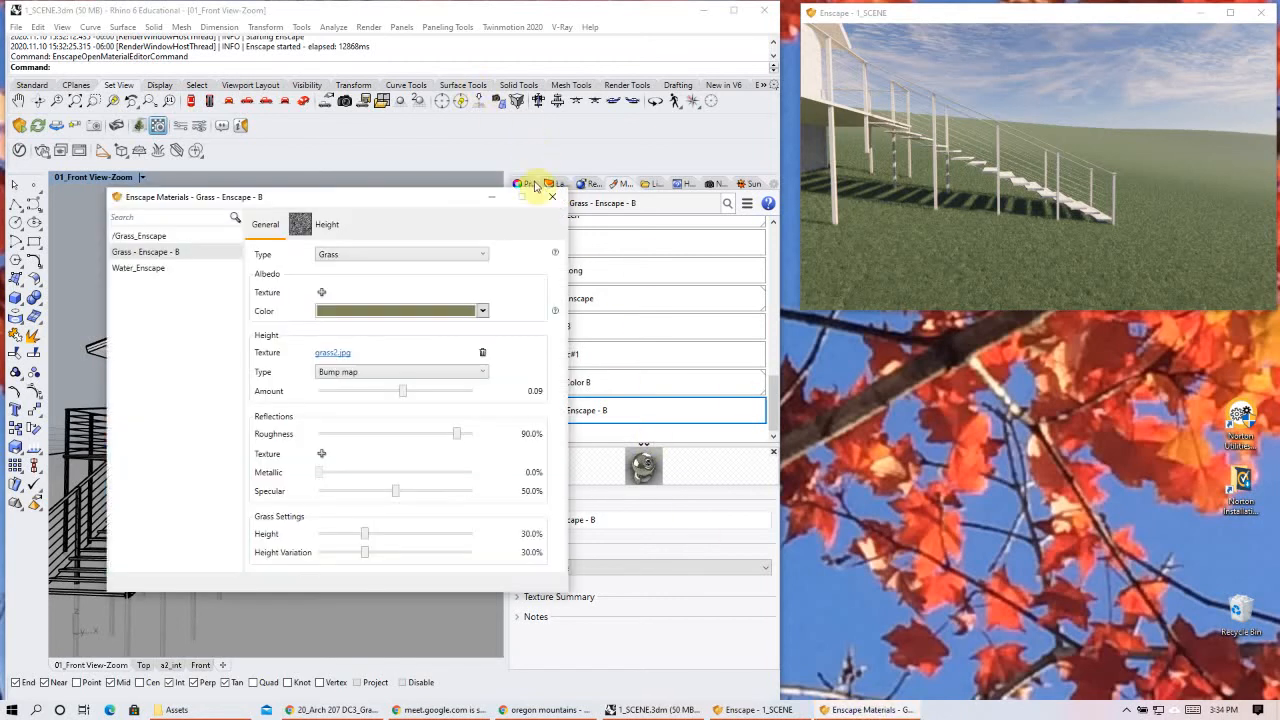
pyautogui.click(555, 192)
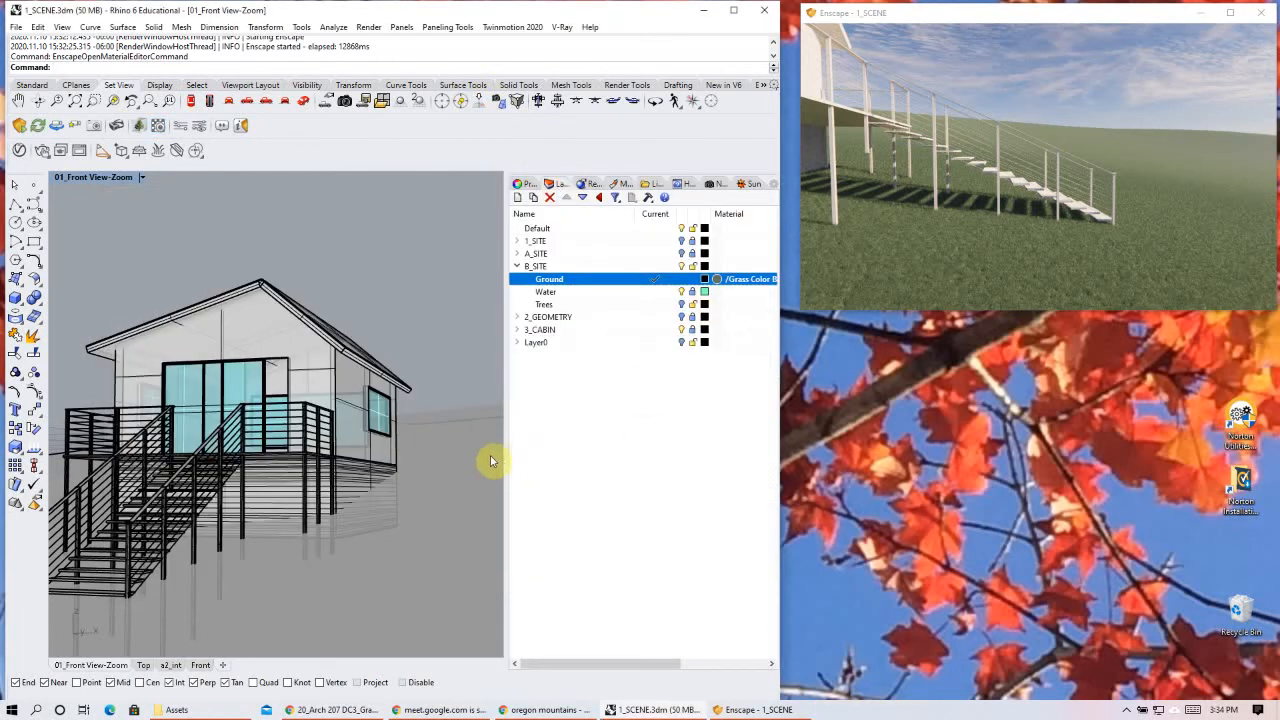
# - Assign the Grass - Enscape - B material to the Ground layer under B_SITE and view the hillside in the live render
pyautogui.moveTo(510, 374); pyautogui.dragTo(468, 366)
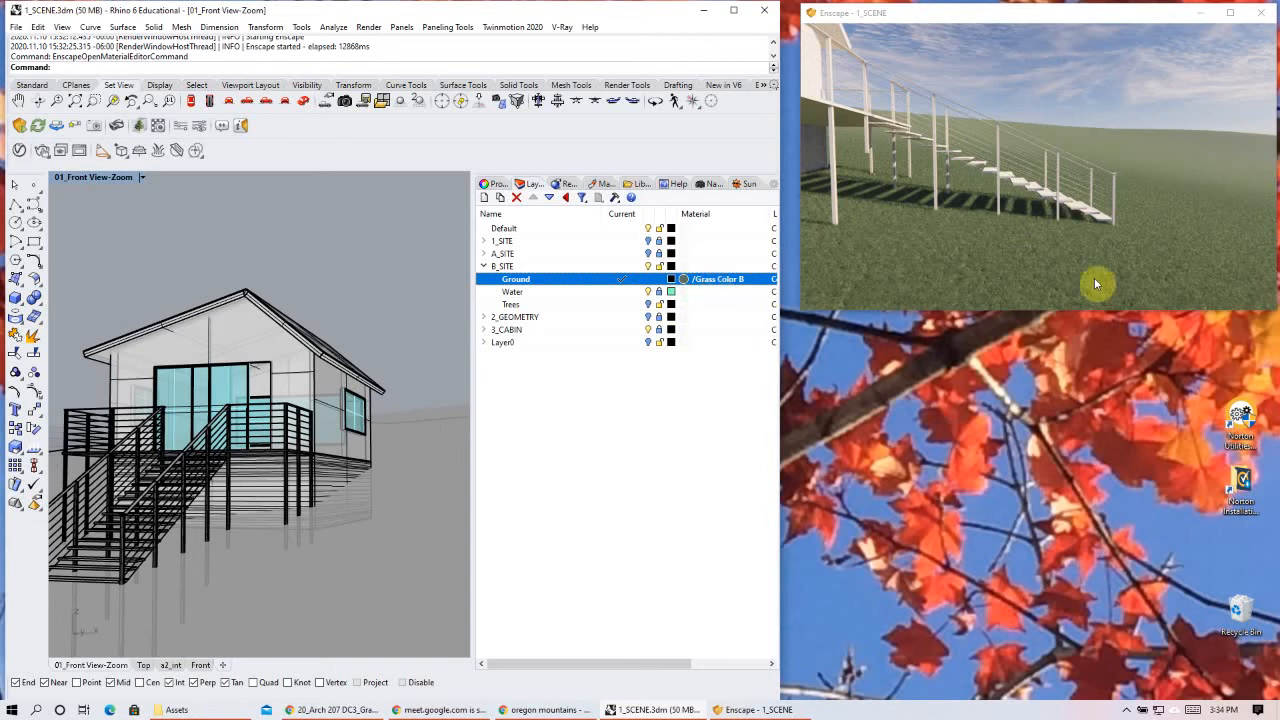
pyautogui.click(696, 279)
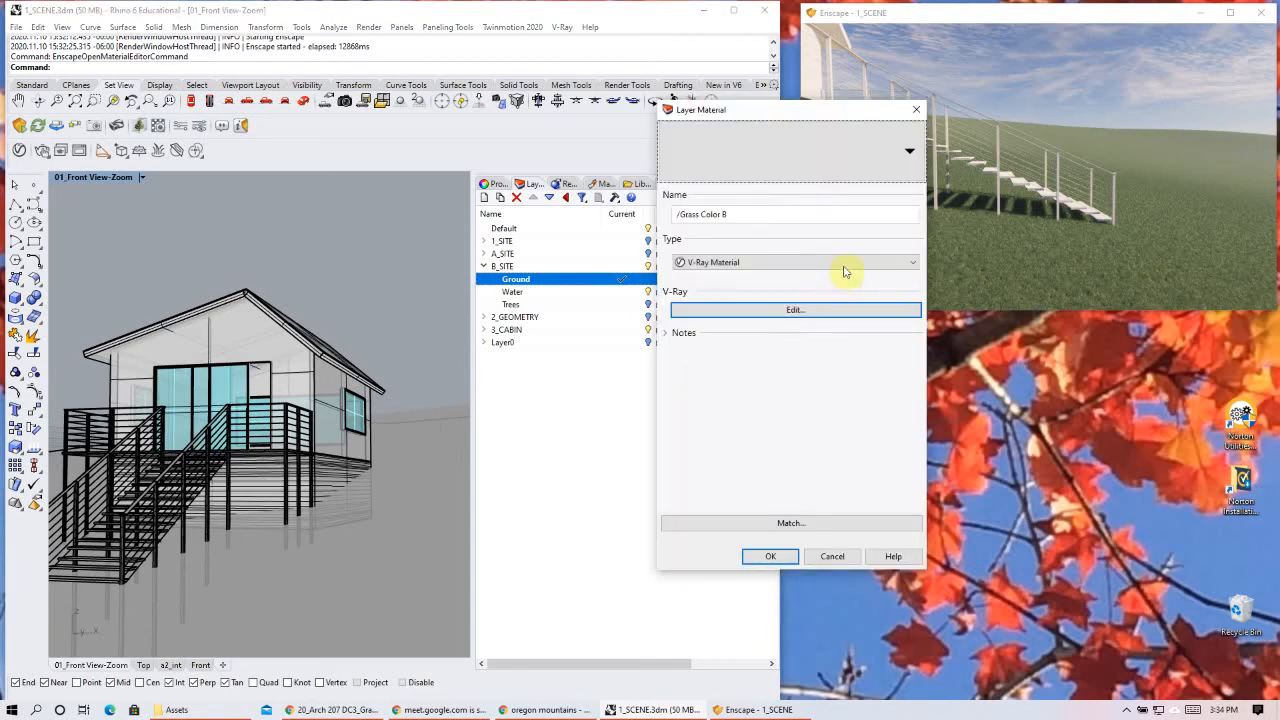
pyautogui.click(871, 162)
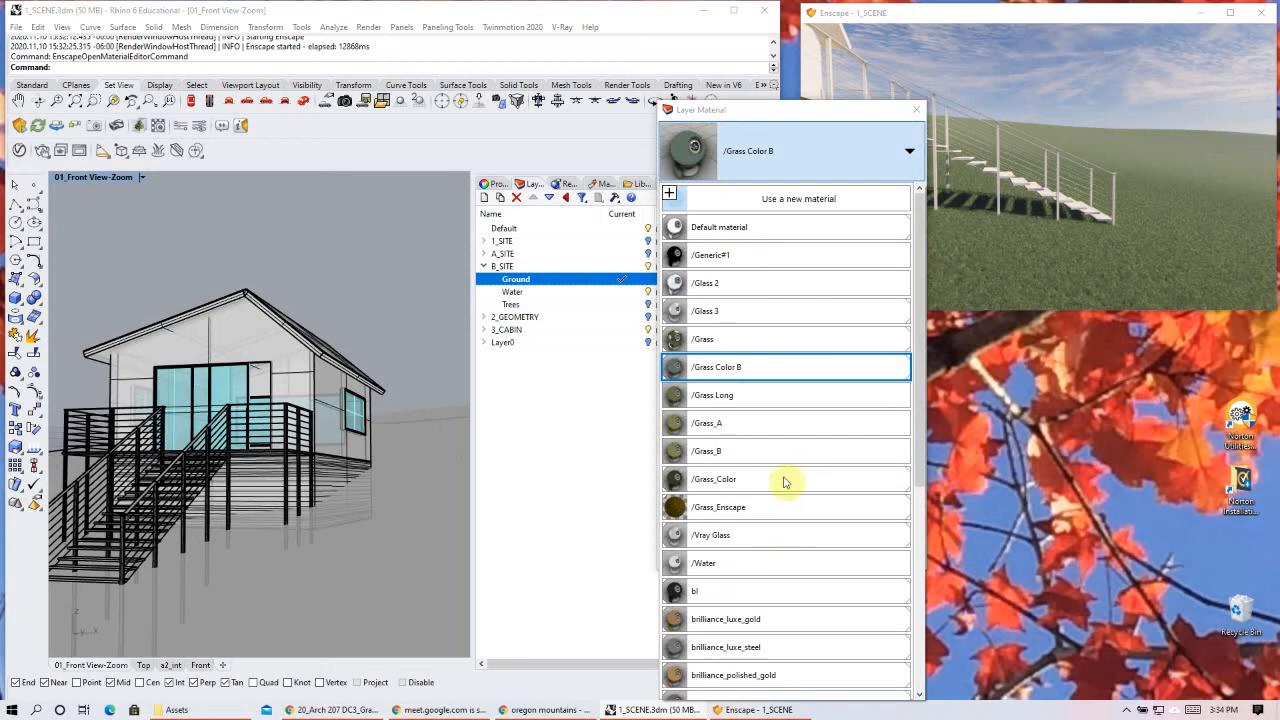
pyautogui.scroll(-1, 810, 490)
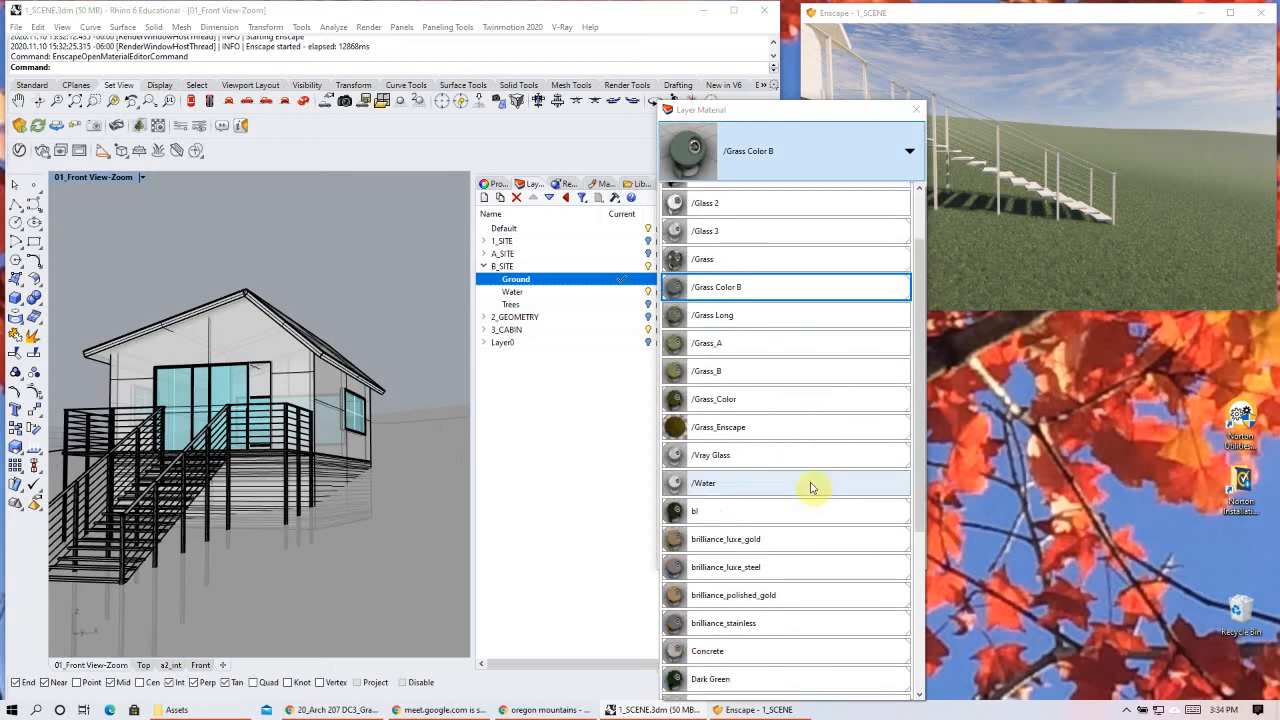
pyautogui.scroll(-1, 810, 447)
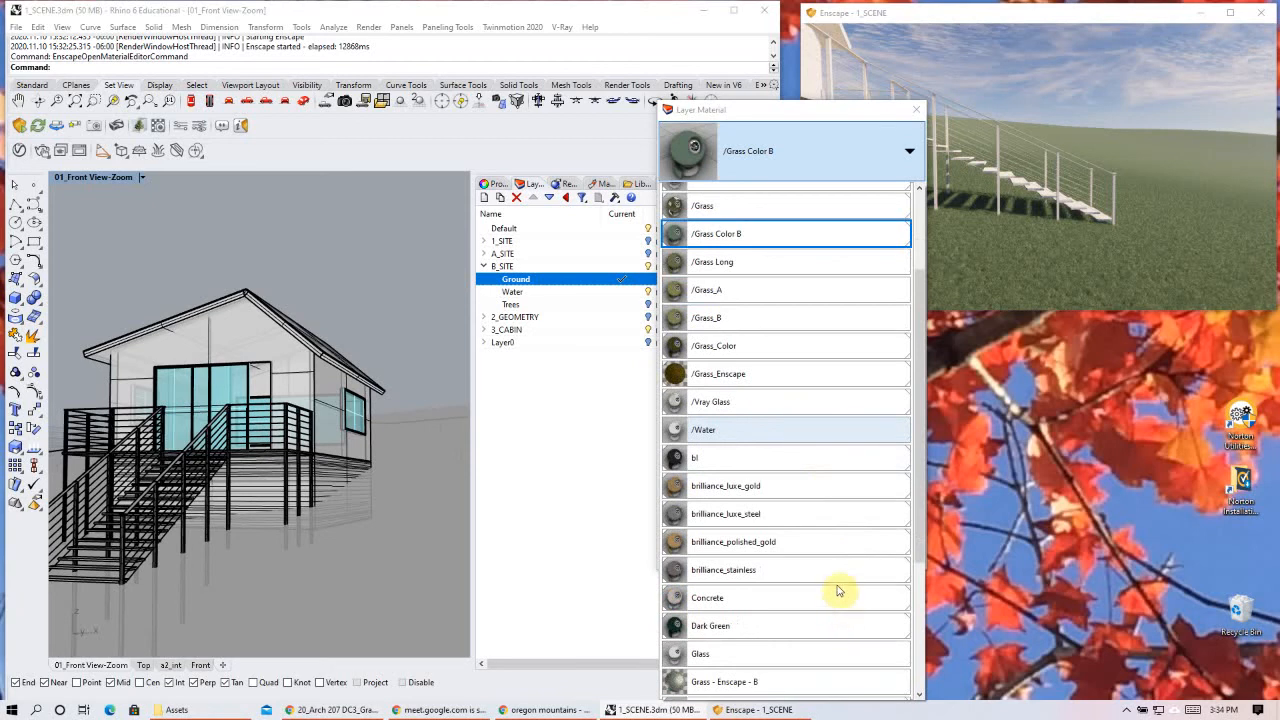
pyautogui.scroll(-2, 838, 588)
pyautogui.scroll(2, 837, 540)
pyautogui.scroll(1, 838, 529)
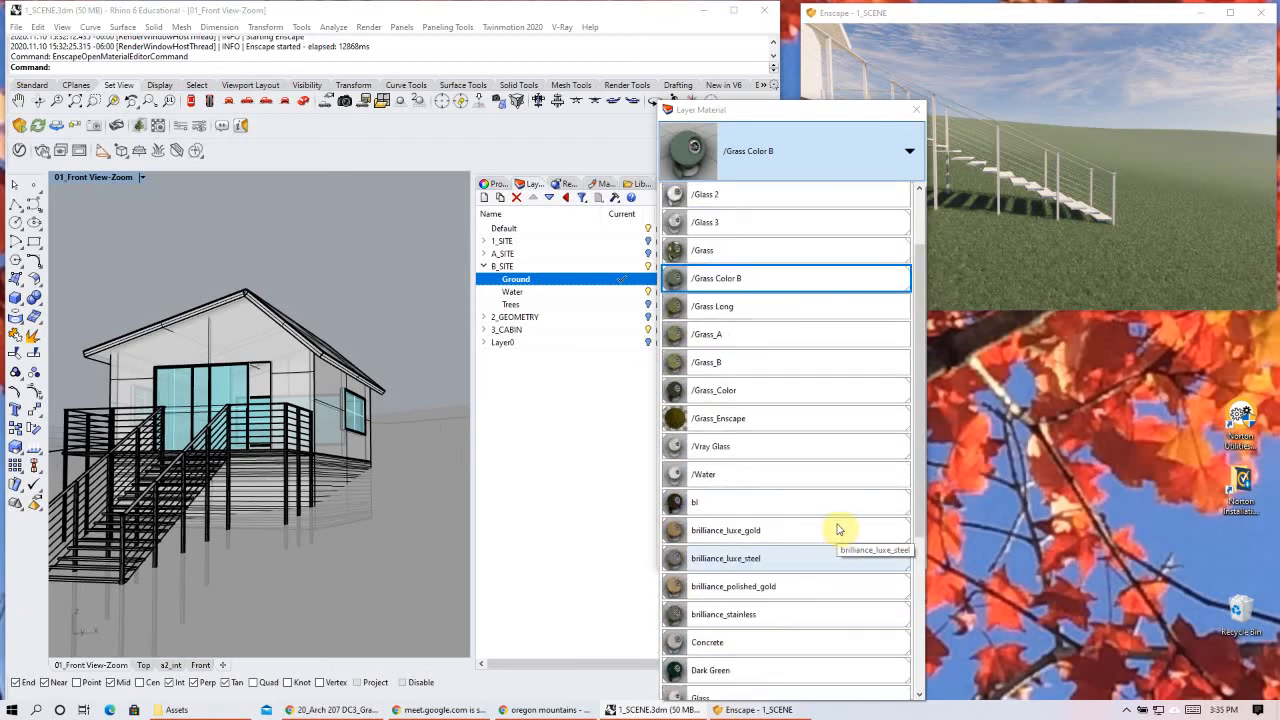
pyautogui.scroll(2, 838, 529)
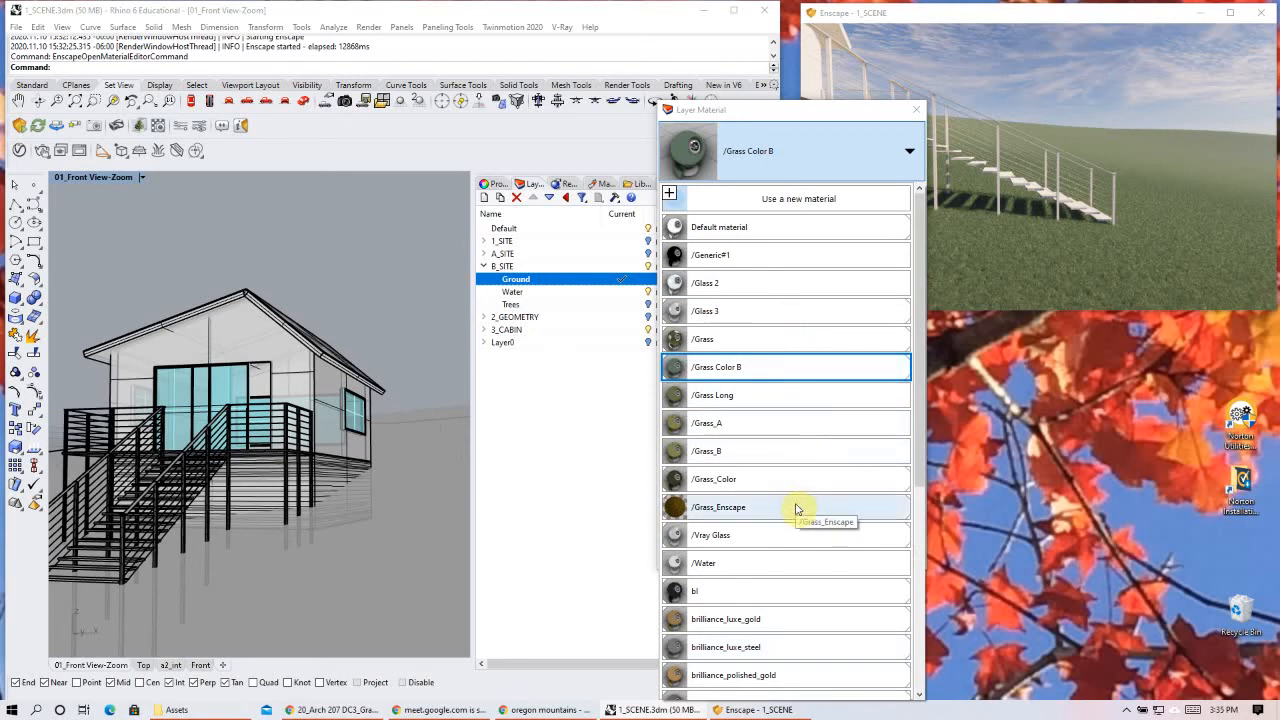
pyautogui.scroll(-2, 808, 430)
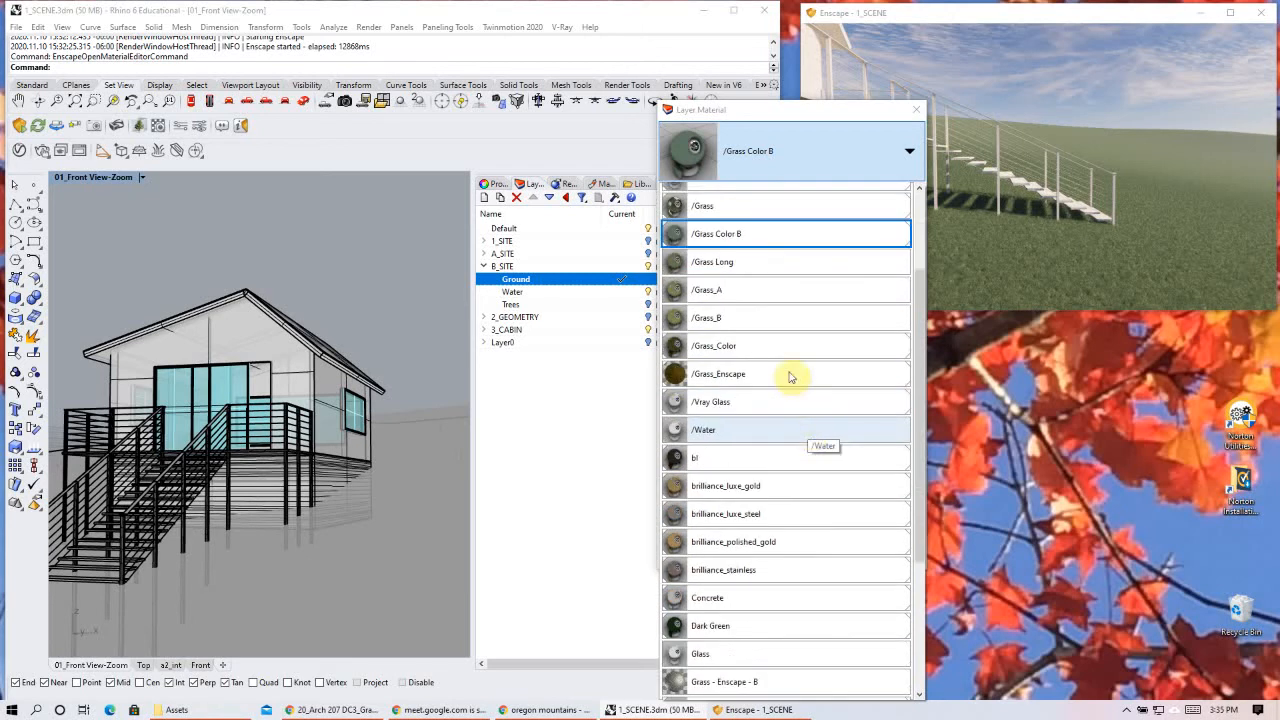
pyautogui.scroll(-2, 808, 430)
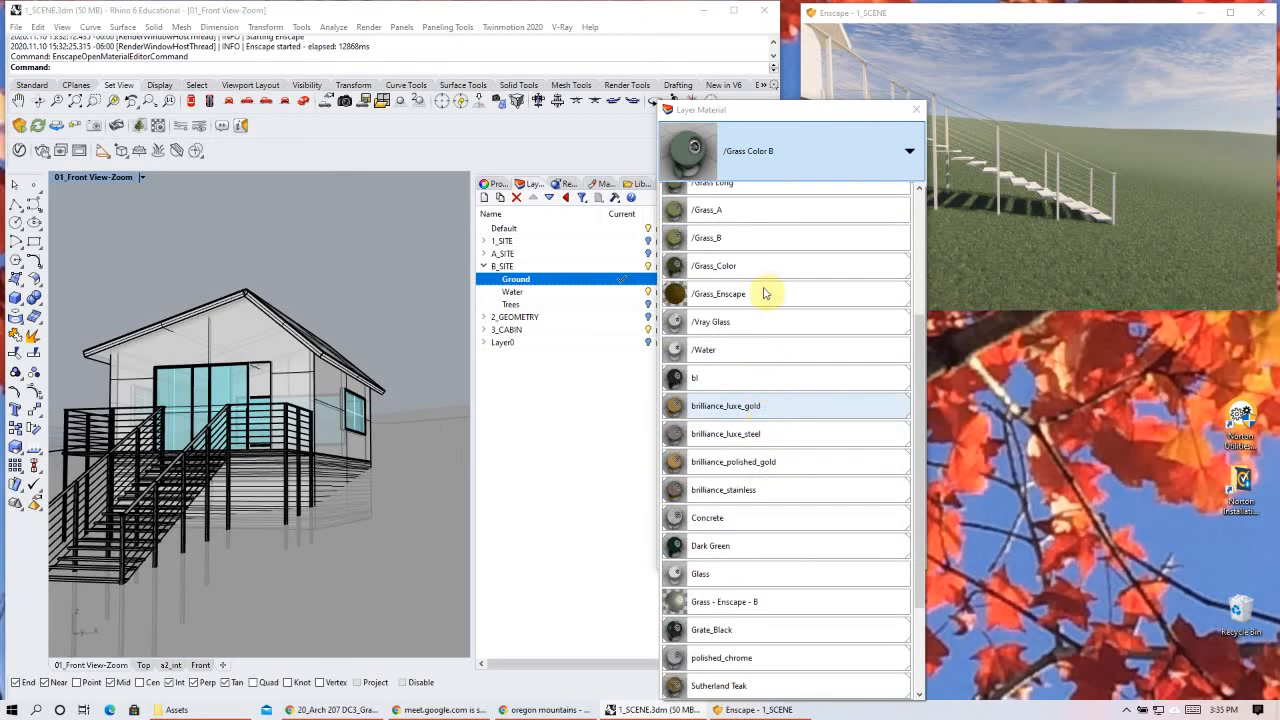
pyautogui.click(811, 596)
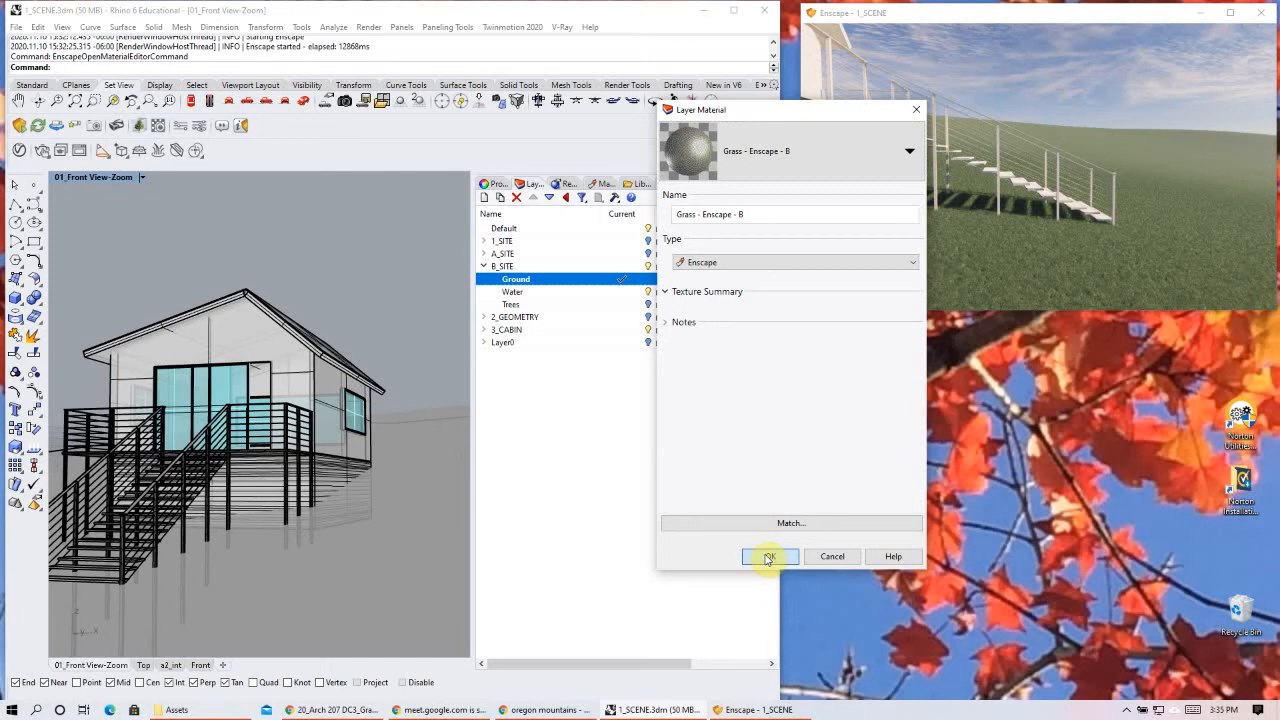
pyautogui.click(768, 557)
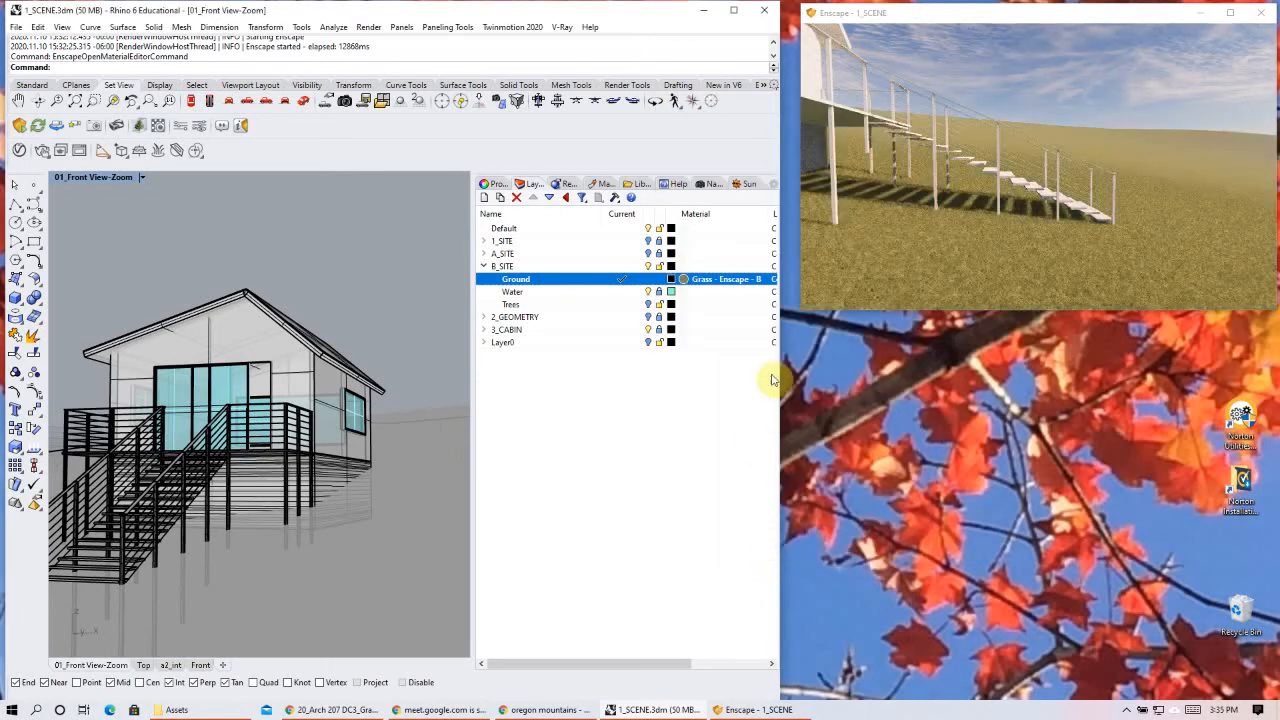
pyautogui.moveTo(1065, 165); pyautogui.dragTo(1131, 153, button='right')
pyautogui.scroll(-2, 1077, 193)
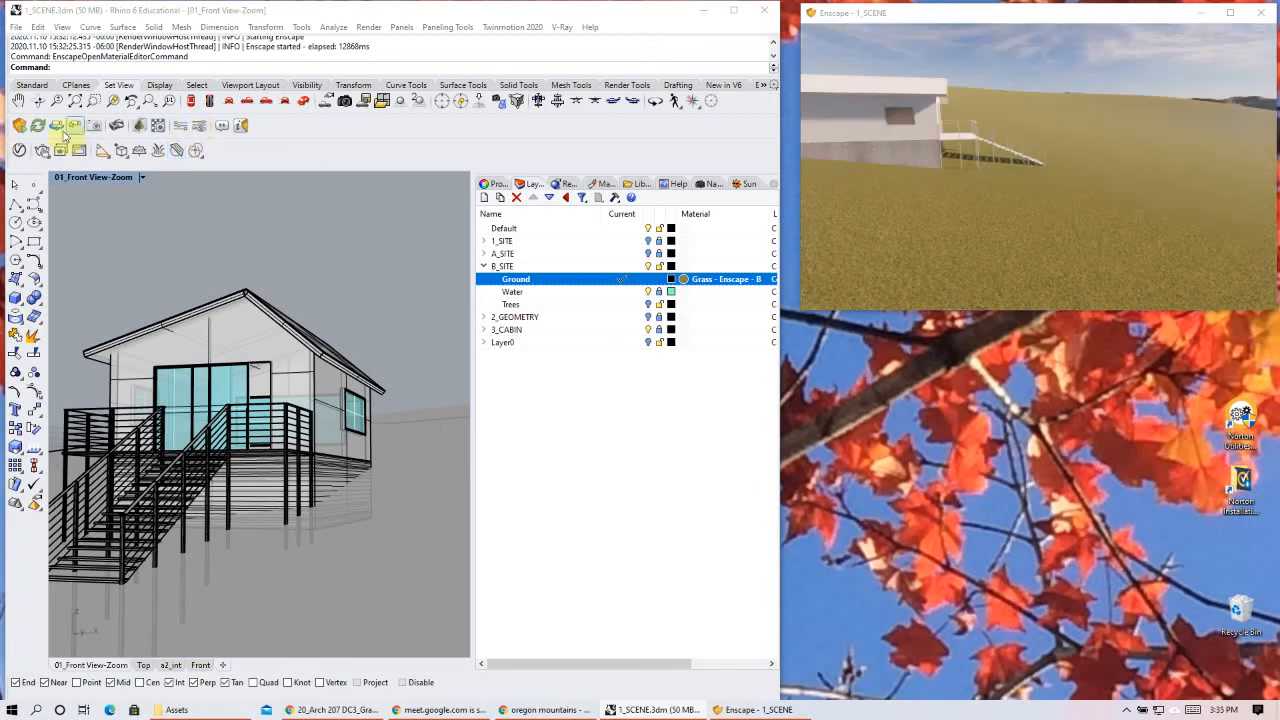
# - Reopen Grass - Enscape - B in the Enscape material editor, try a bump map amount of 5.71, and set it to 0.00
pyautogui.click(158, 128)
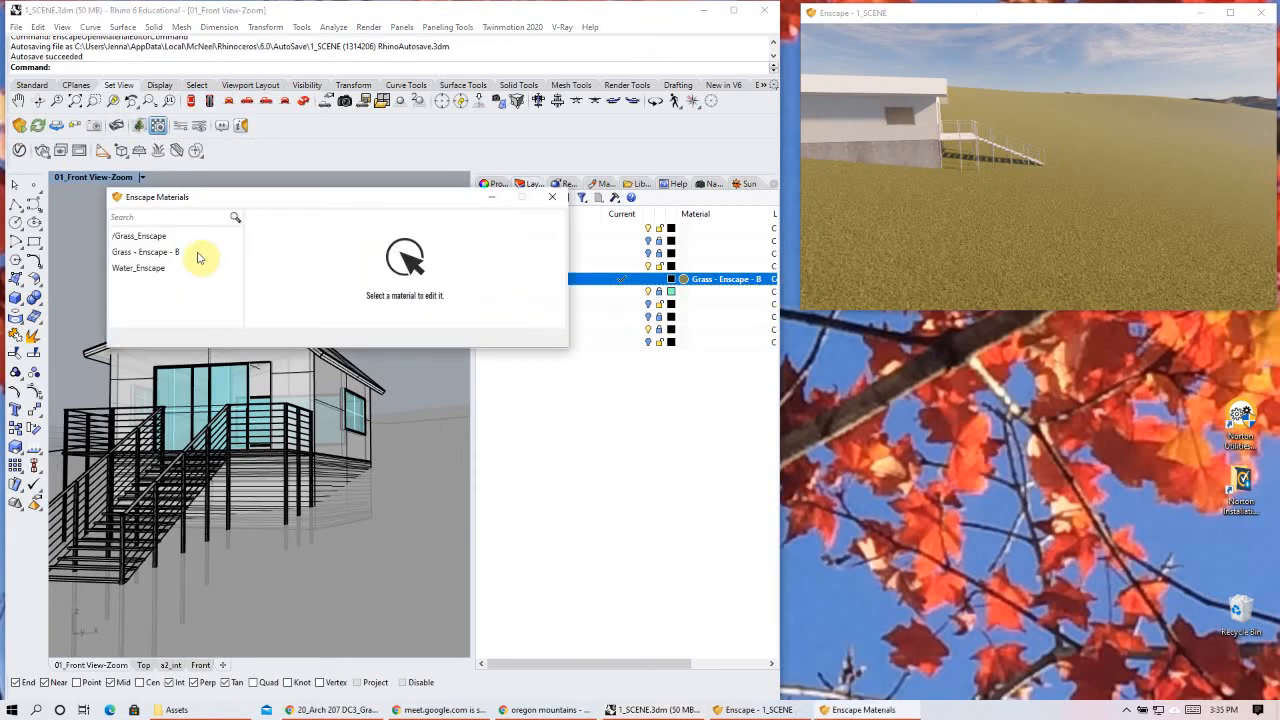
pyautogui.click(197, 255)
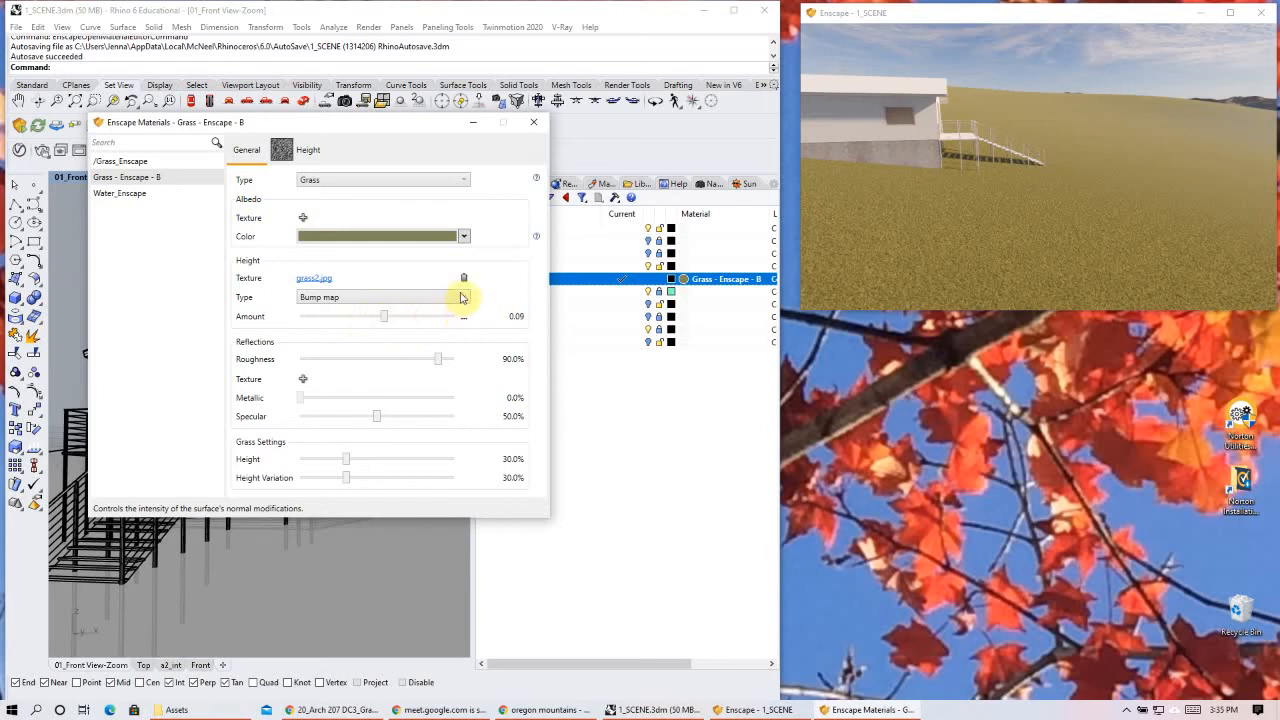
pyautogui.click(434, 316)
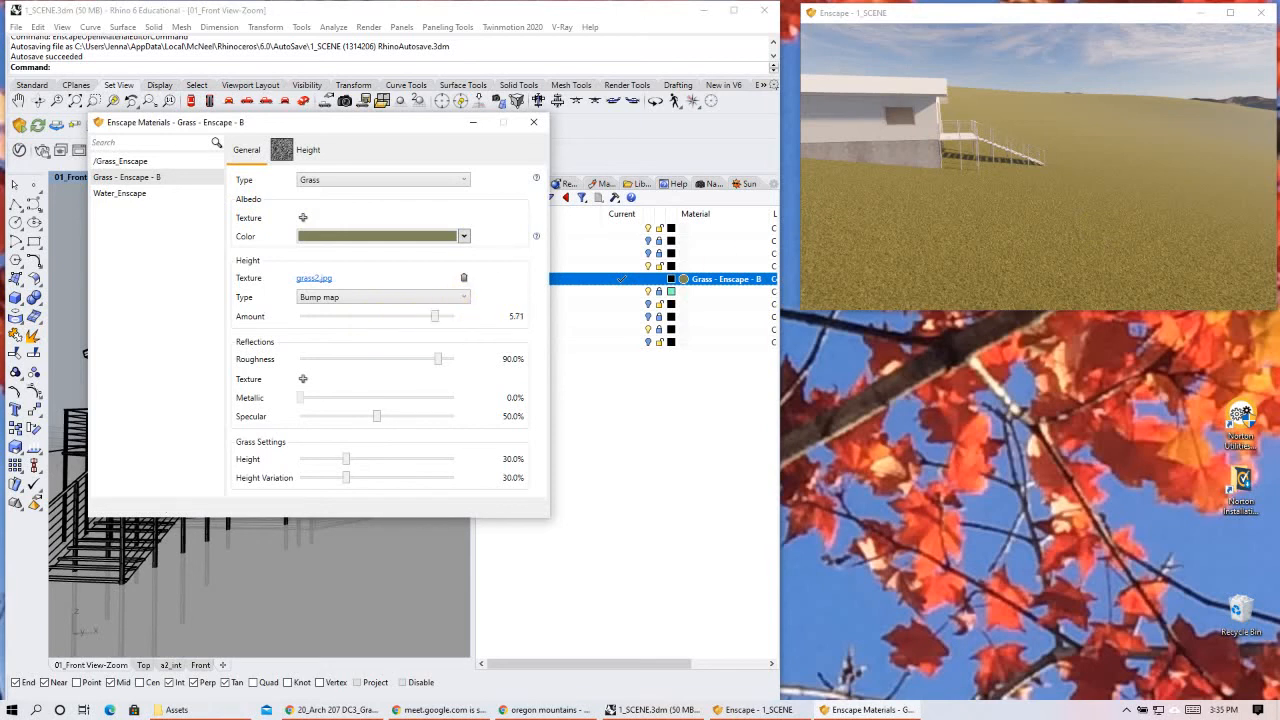
pyautogui.moveTo(1040, 190); pyautogui.dragTo(965, 215, button='right')
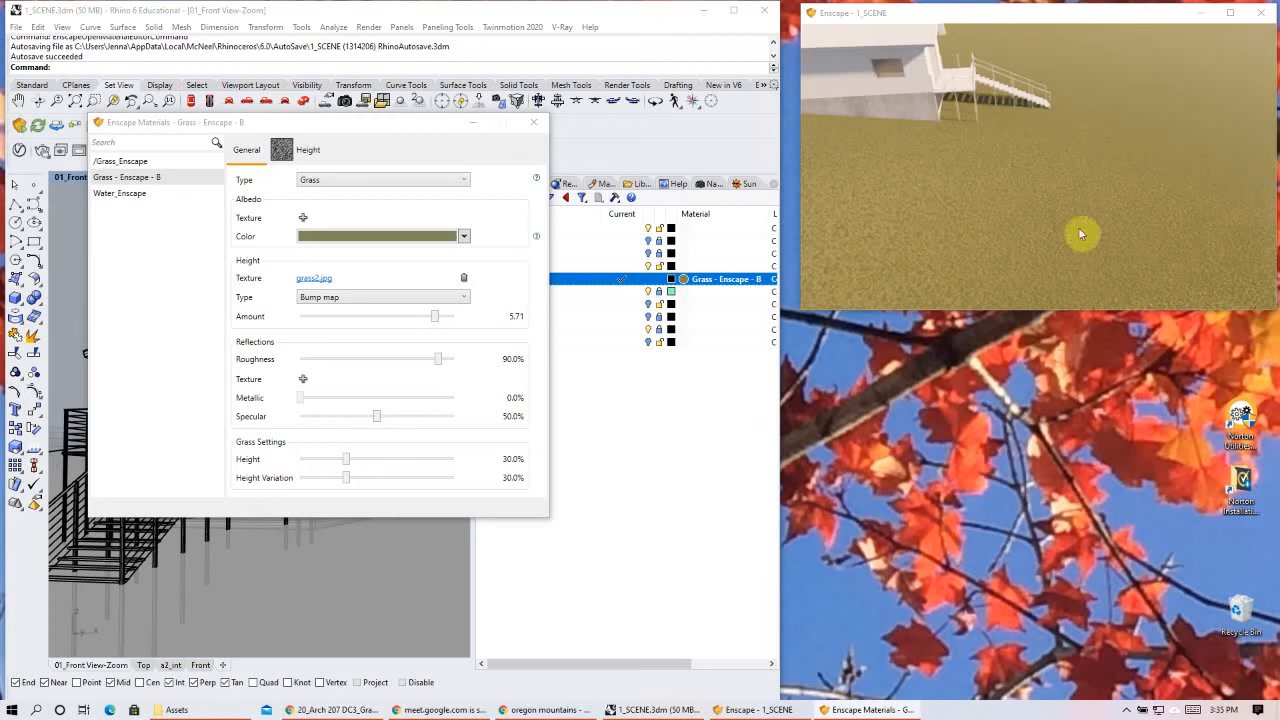
pyautogui.moveTo(435, 320); pyautogui.dragTo(377, 320)
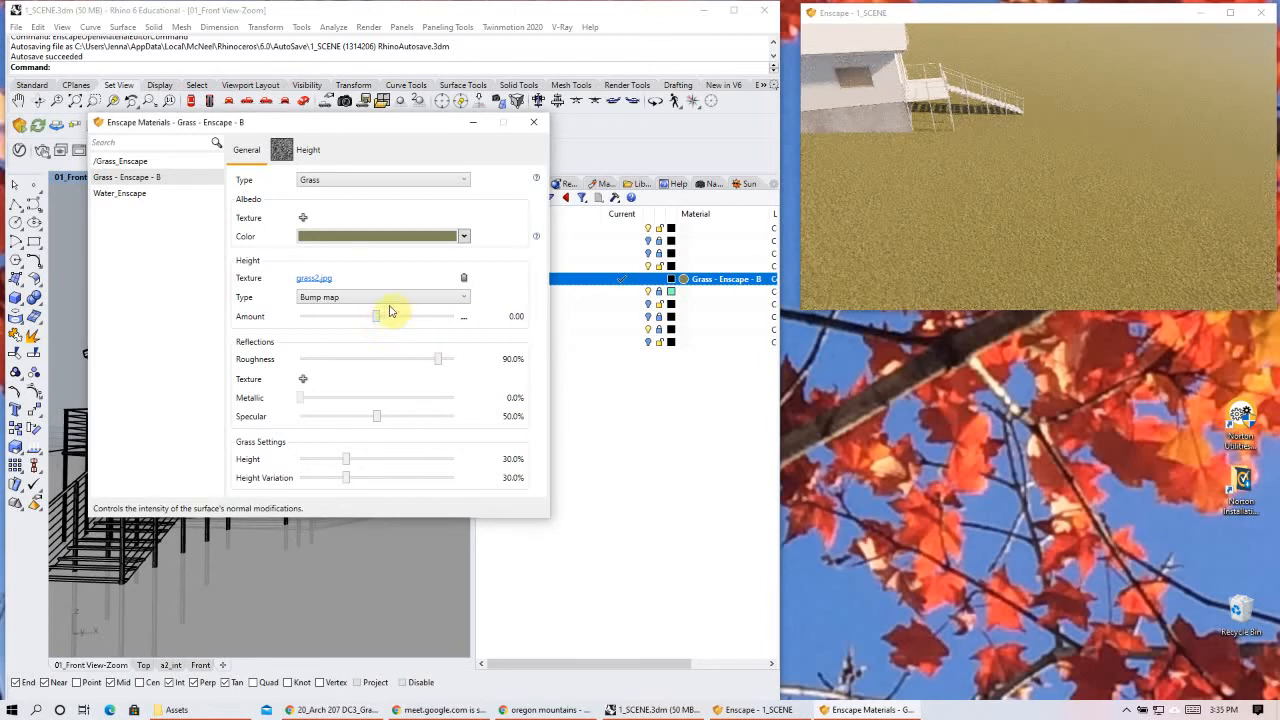
# - Switch the grass material's height type to Displacement map, check the grass up close, and set the displacement amount to -0.09
pyautogui.click(380, 297)
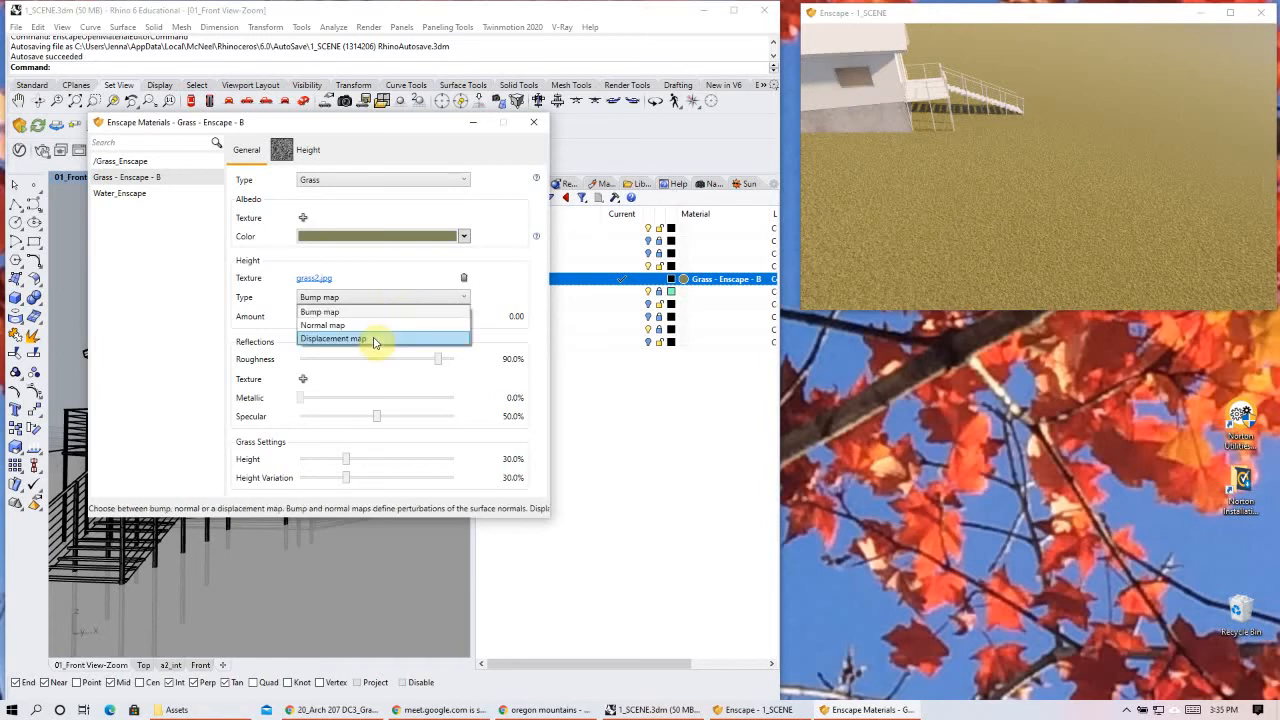
pyautogui.click(372, 339)
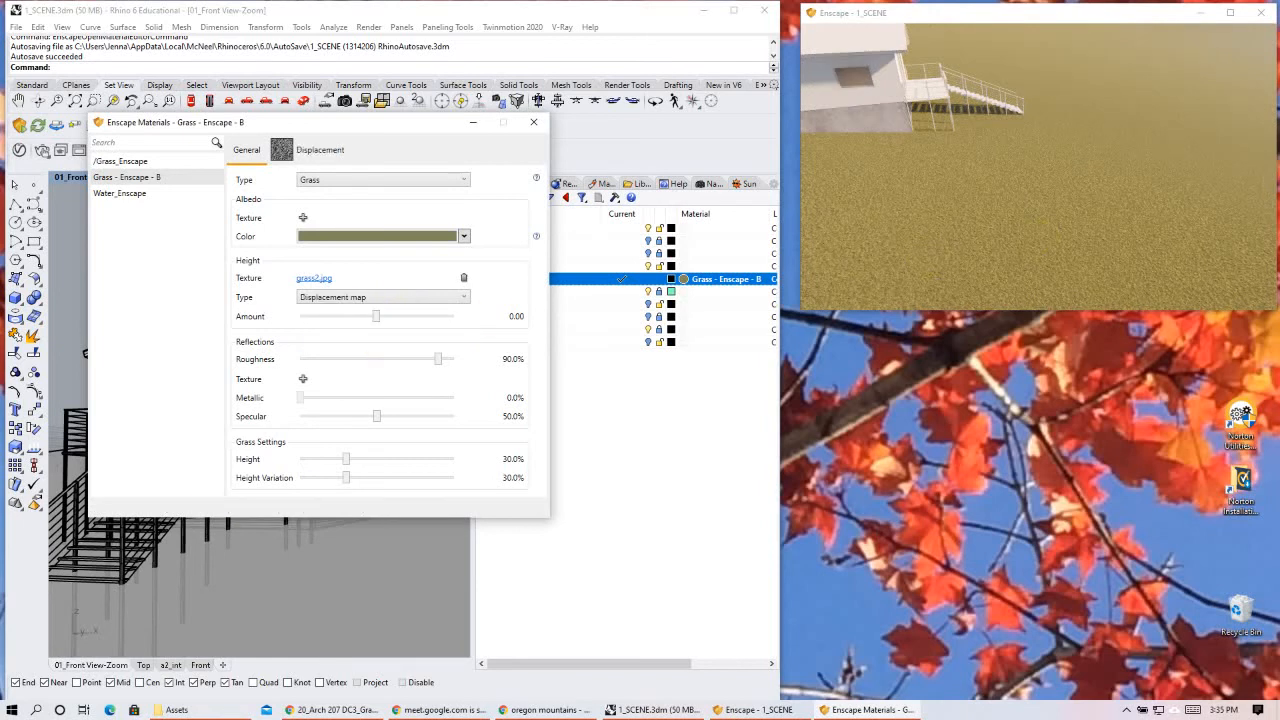
pyautogui.moveTo(1040, 180); pyautogui.dragTo(923, 247, button='right')
pyautogui.scroll(2, 1049, 86)
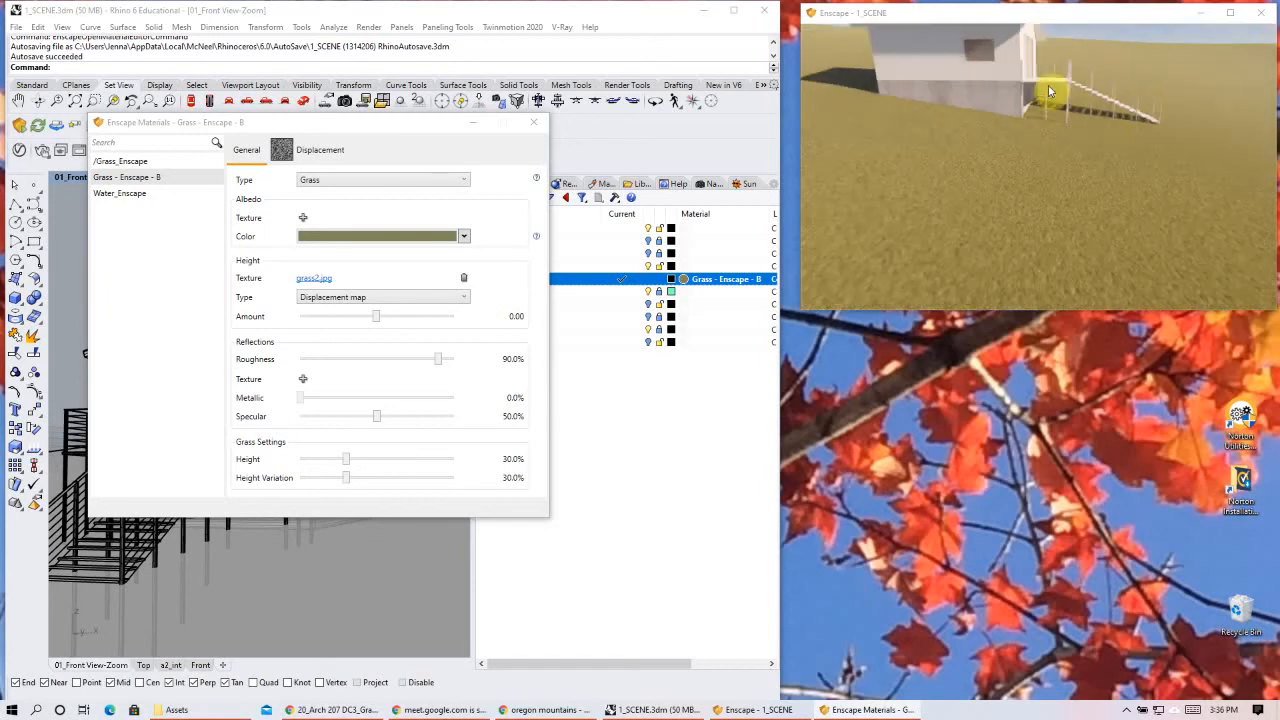
pyautogui.scroll(4, 1054, 177)
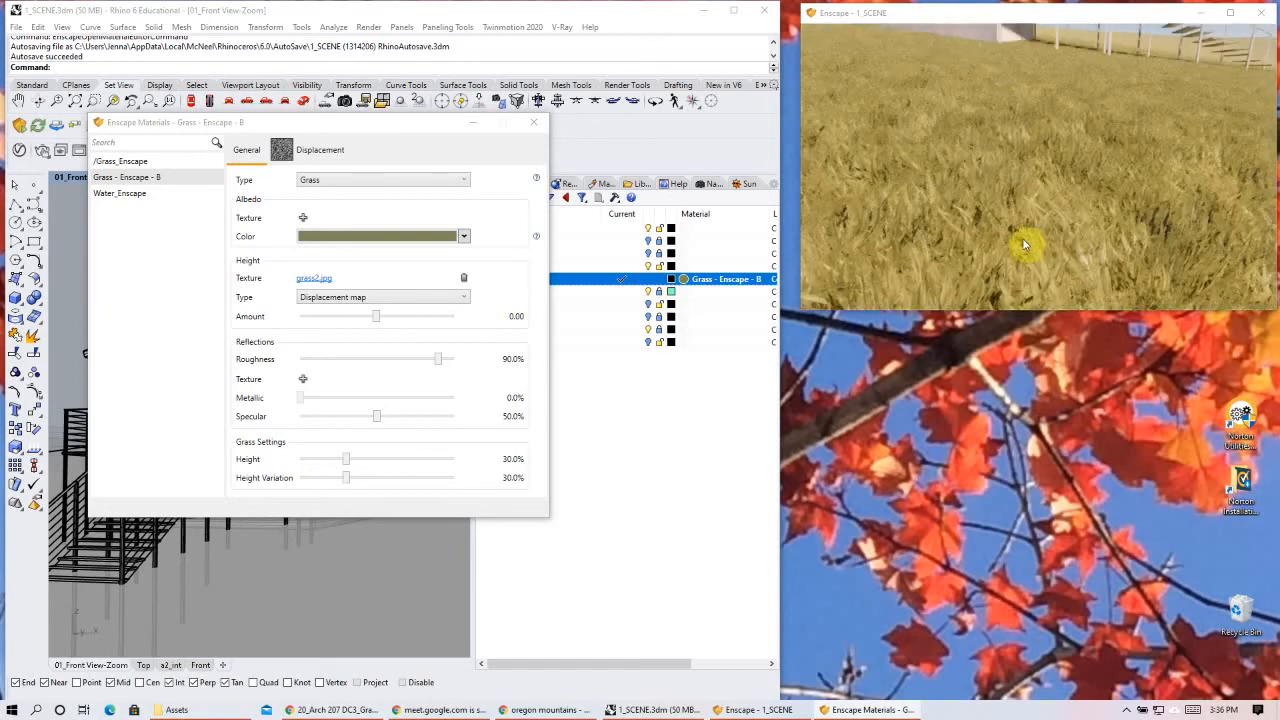
pyautogui.scroll(-3, 1024, 246)
pyautogui.scroll(2, 1008, 250)
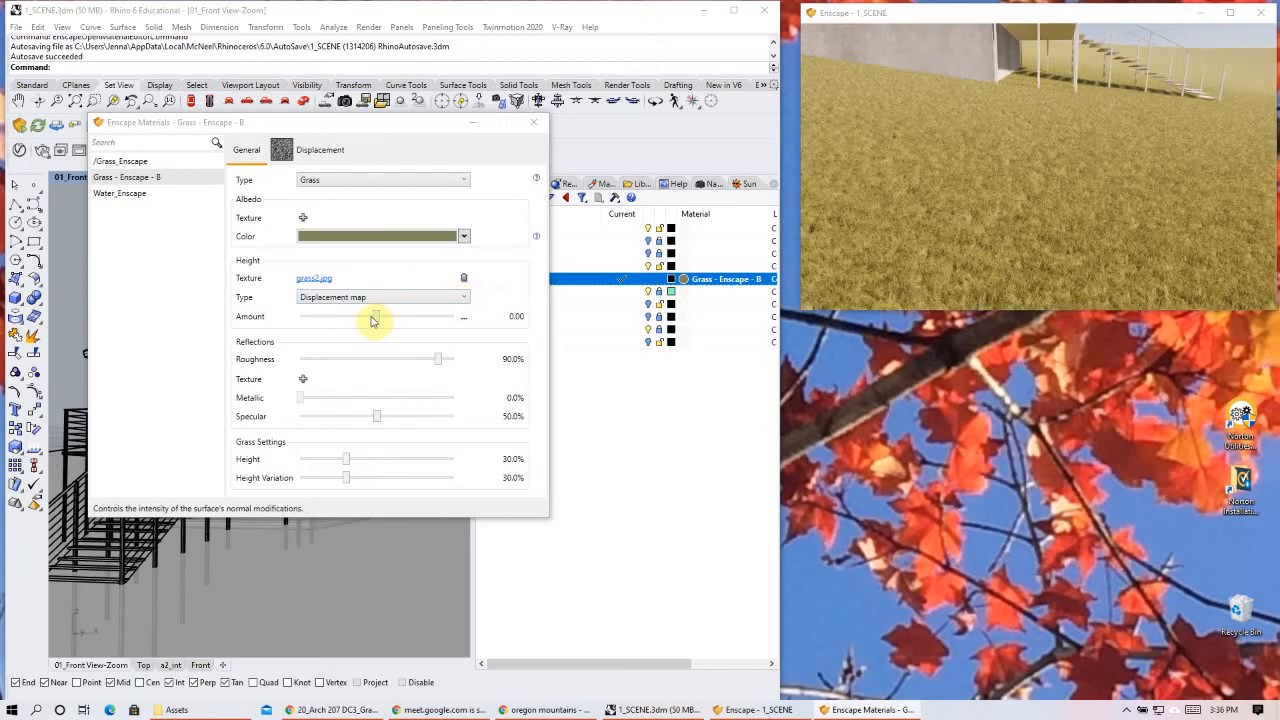
pyautogui.moveTo(372, 319); pyautogui.dragTo(368, 319)
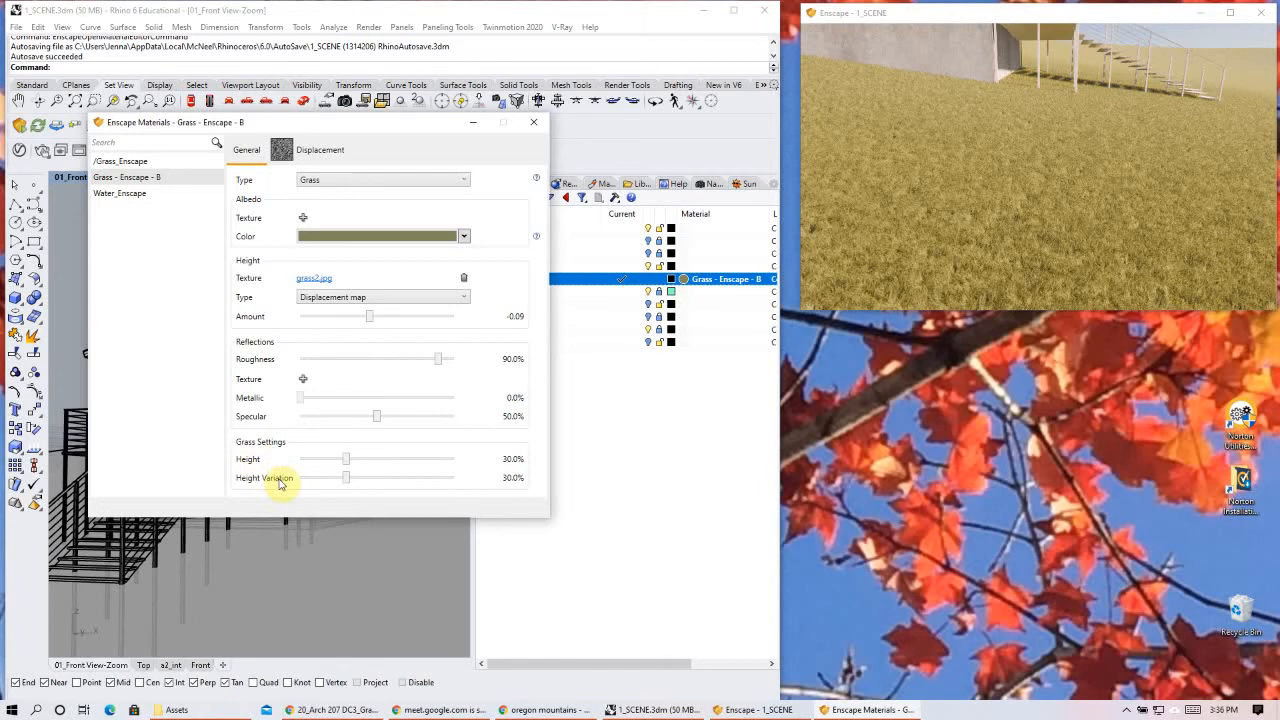
# - Raise the grass height to 100% and the height variation to 75.1% in the material's grass settings
pyautogui.click(391, 458)
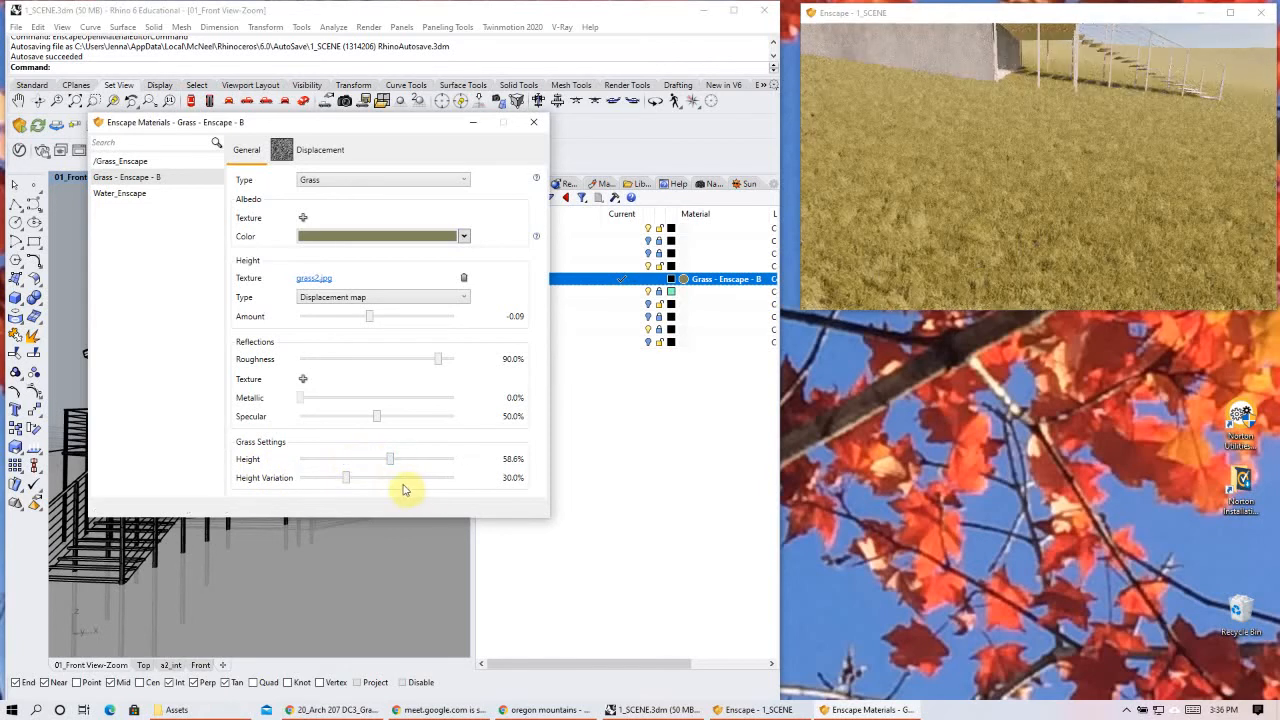
pyautogui.moveTo(398, 462); pyautogui.dragTo(476, 457)
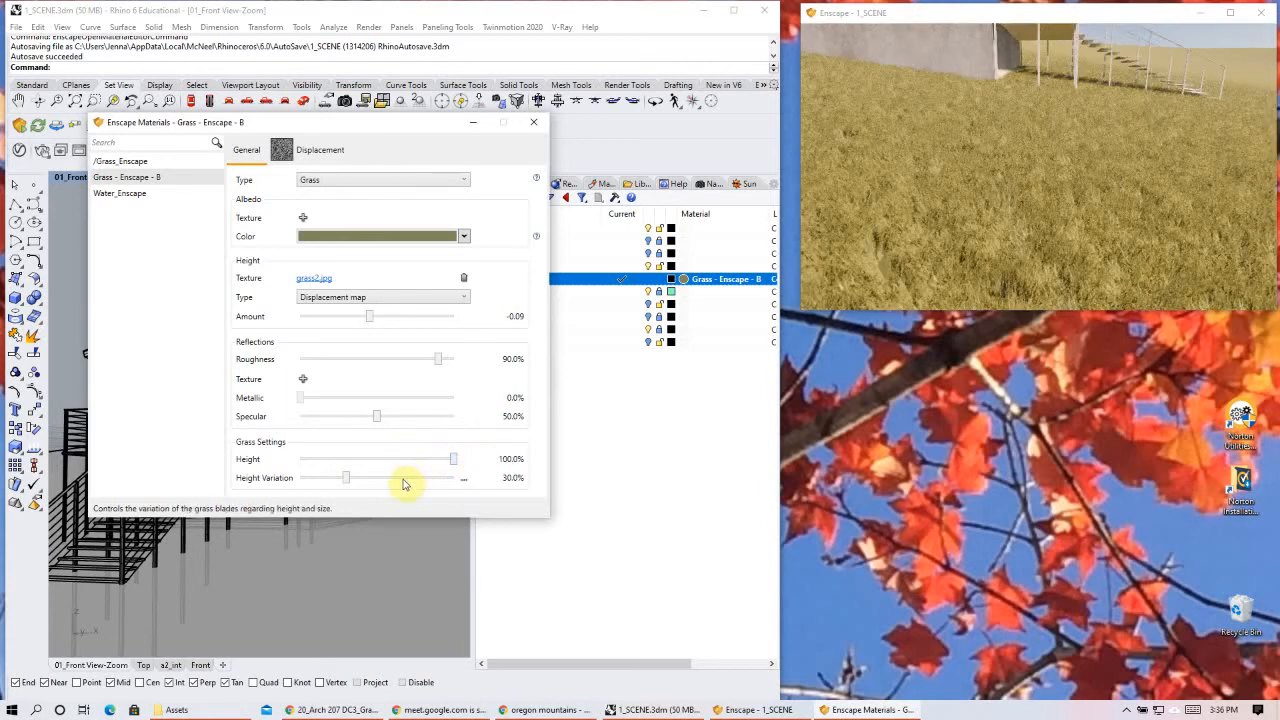
pyautogui.moveTo(349, 481); pyautogui.dragTo(419, 478)
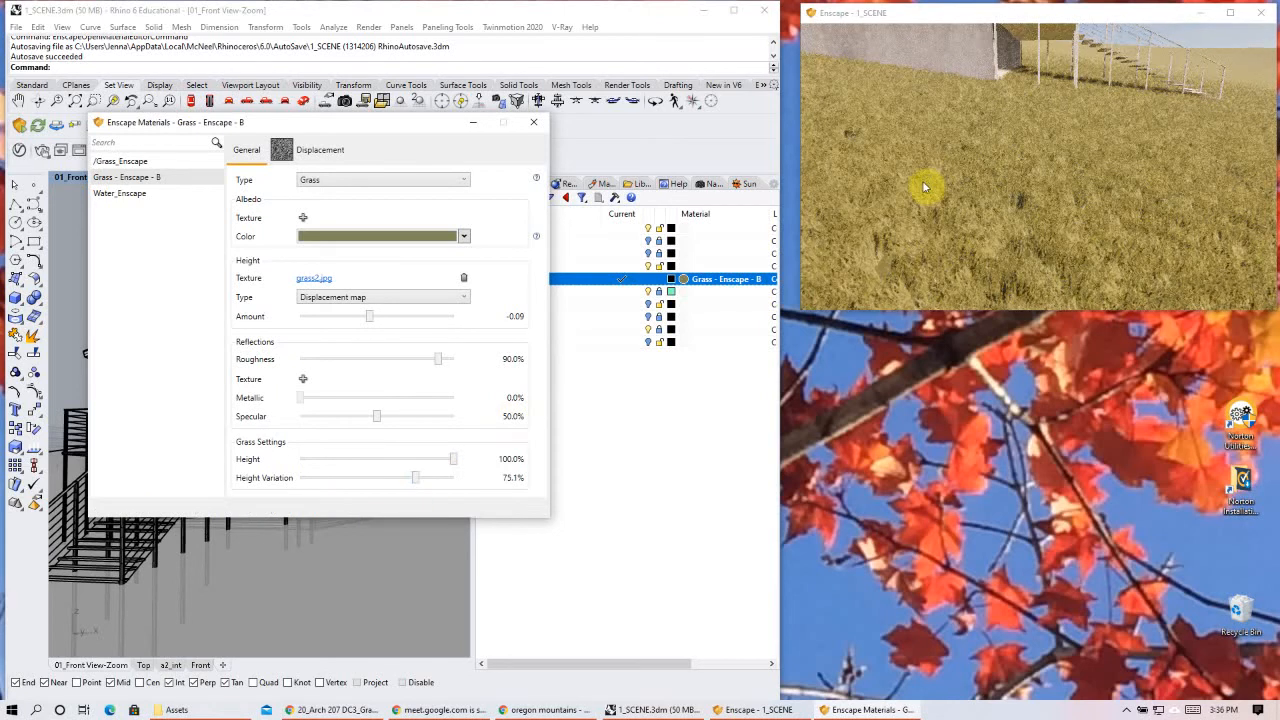
pyautogui.scroll(-5, 1062, 170)
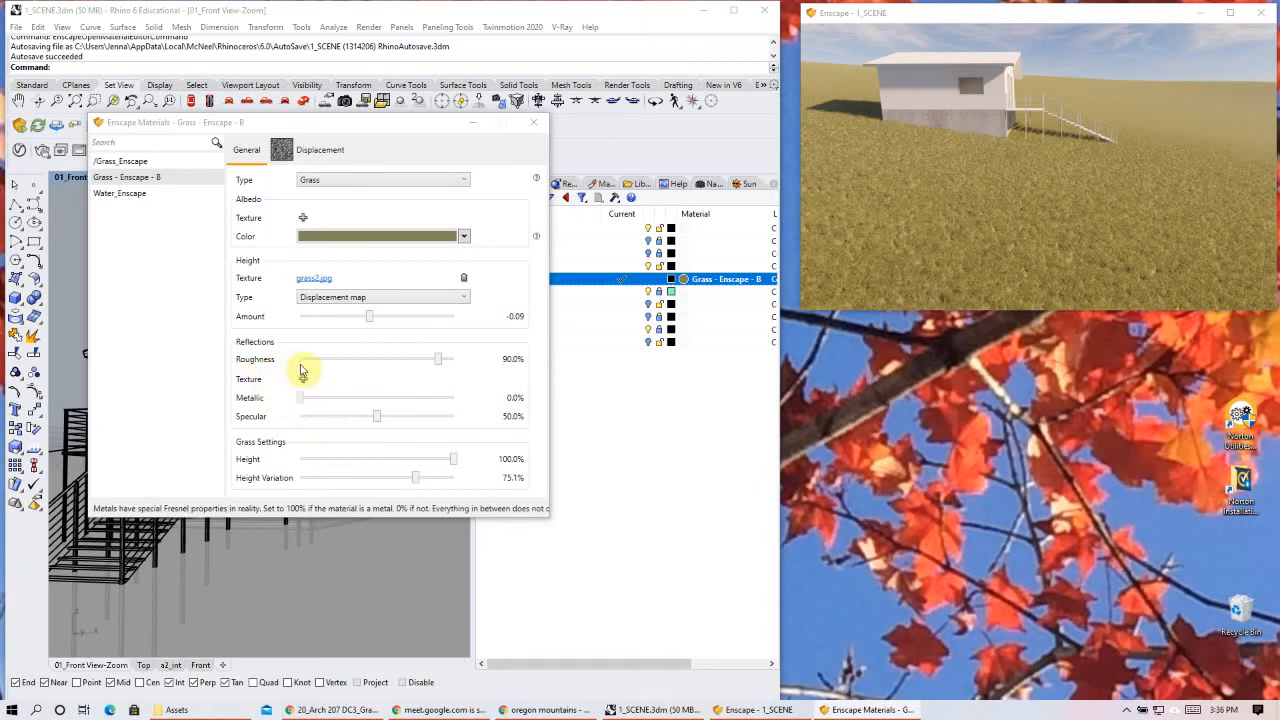
# - Lower the grass material's reflection roughness to 64.9% and check the hillside in the live render
pyautogui.click(438, 363)
pyautogui.moveTo(438, 366); pyautogui.dragTo(401, 370)
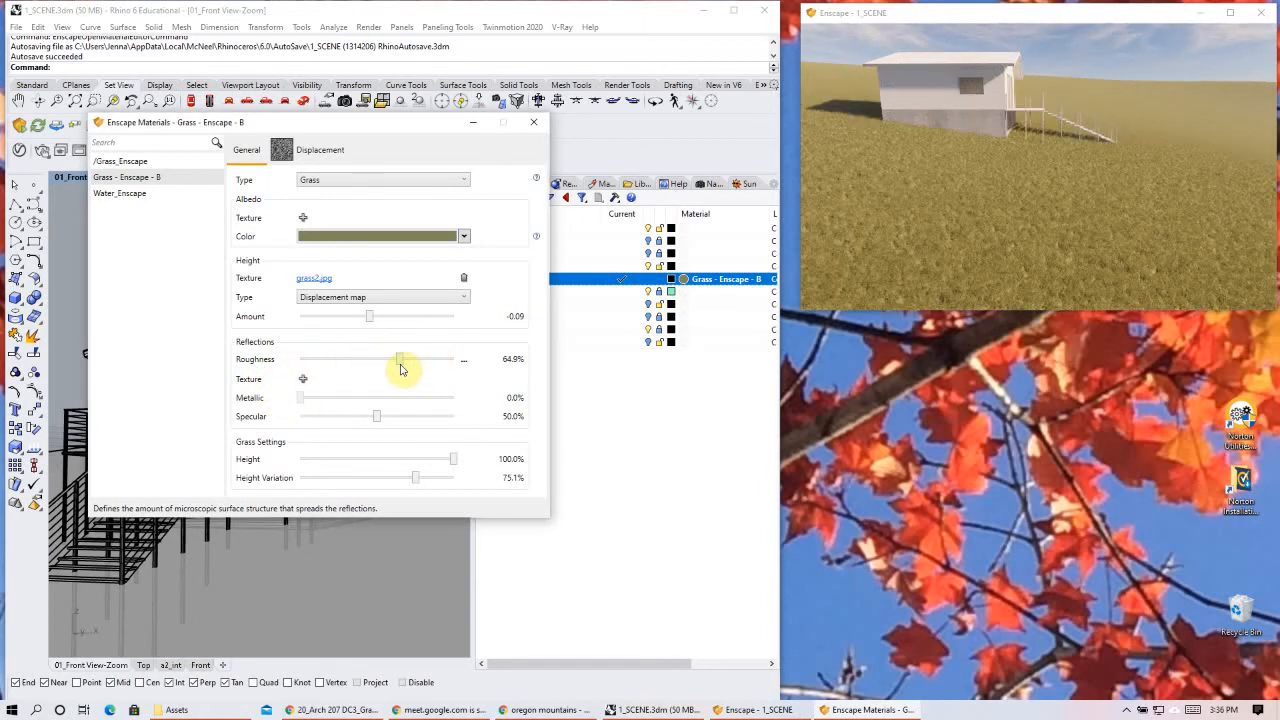
pyautogui.moveTo(1136, 168); pyautogui.dragTo(1112, 168, button='right')
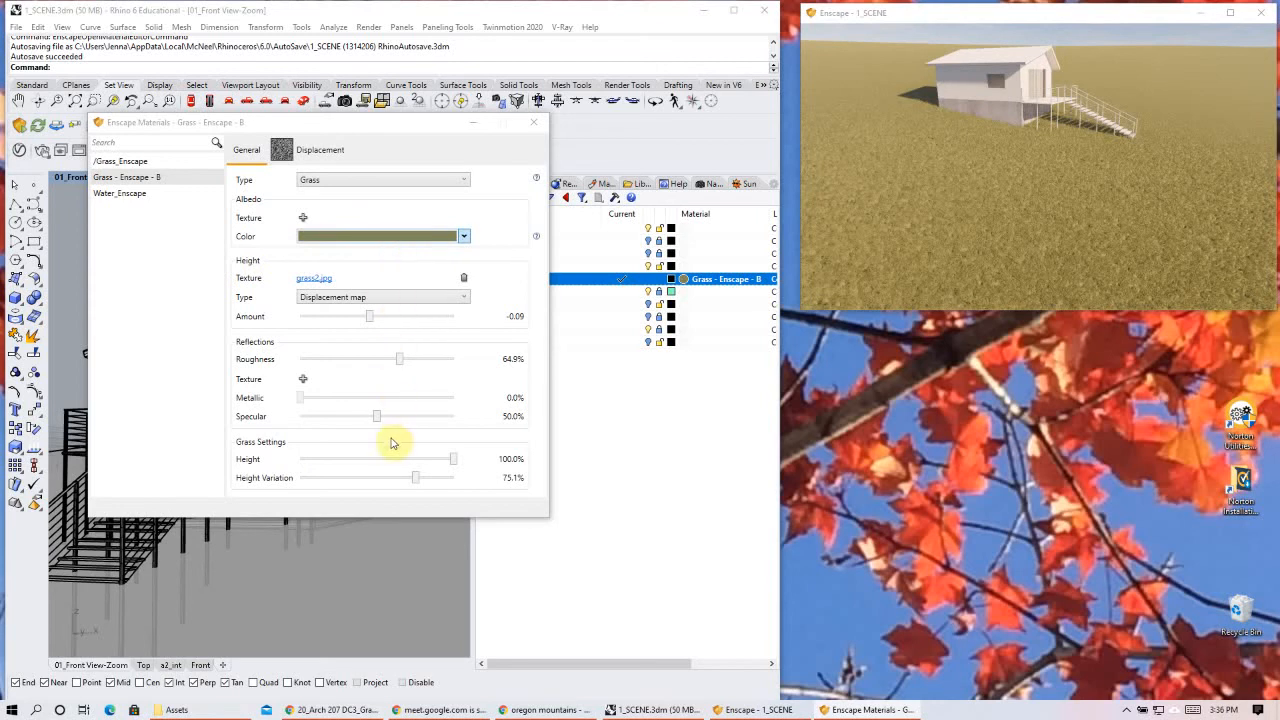
# - Try albedo colors #8F9178 and #8B8C7C on the grass material, and settle on the browner #8C826A
pyautogui.click(345, 236)
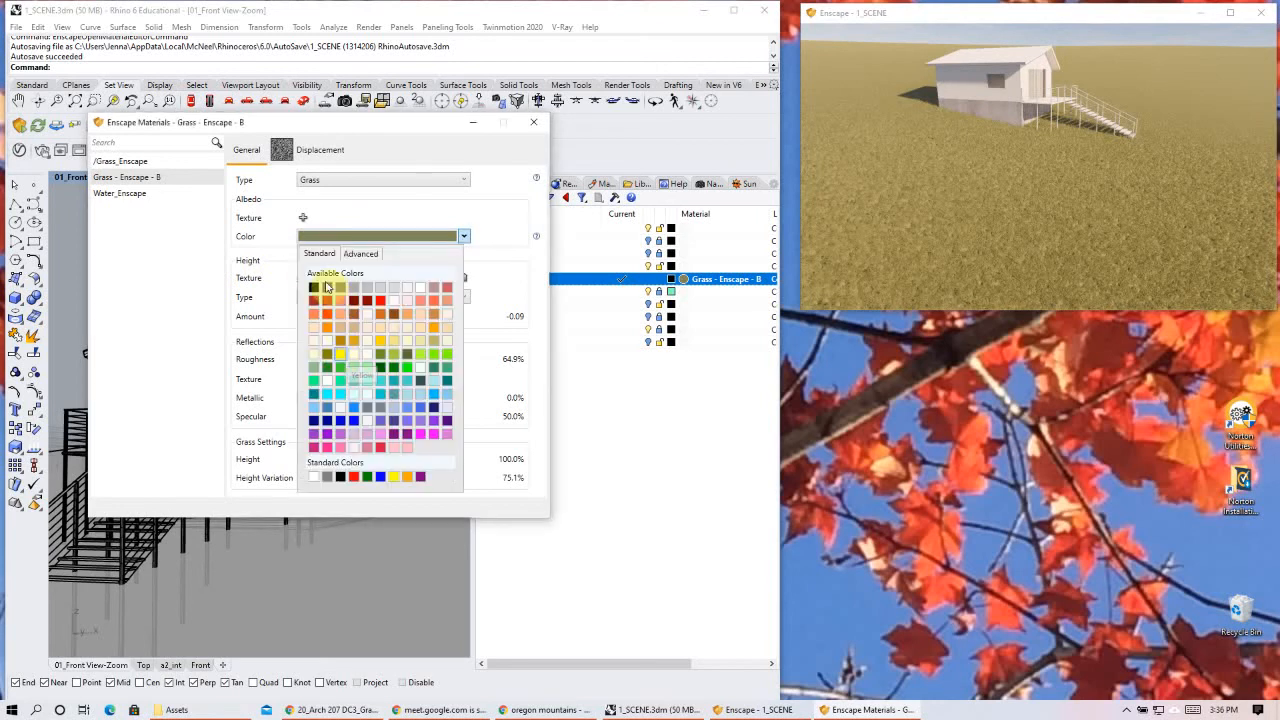
pyautogui.click(358, 254)
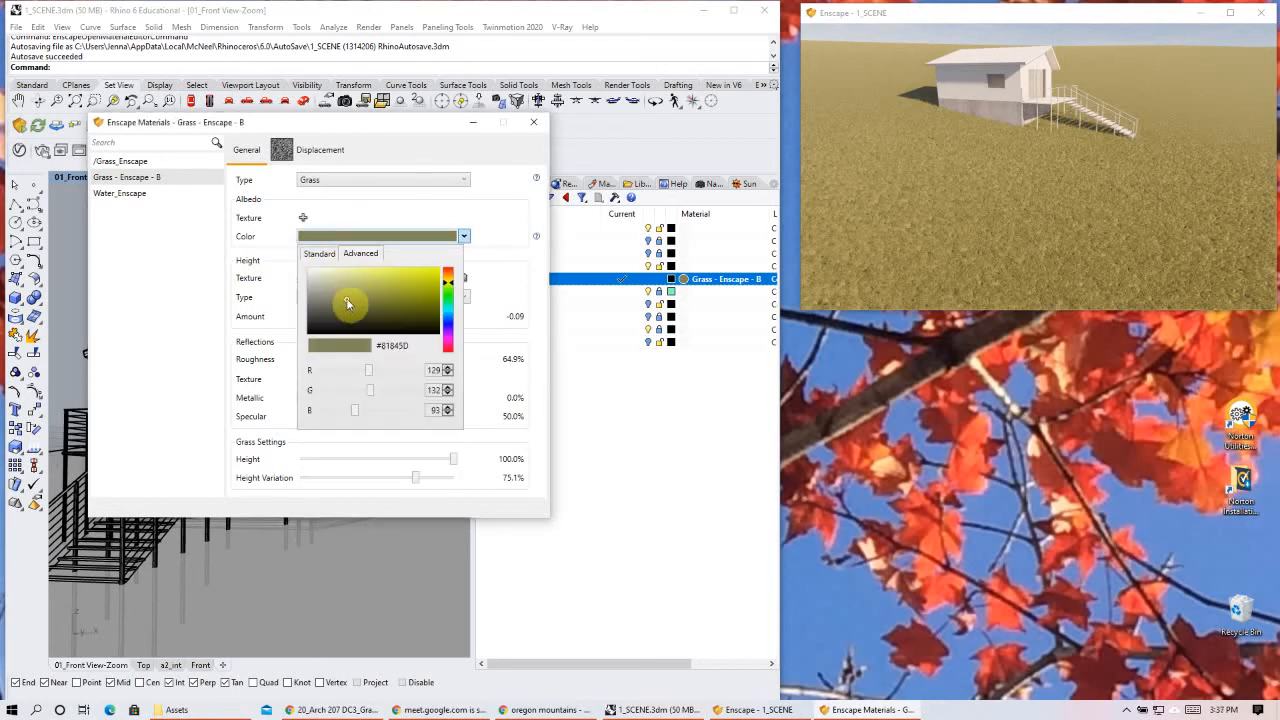
pyautogui.moveTo(345, 302); pyautogui.dragTo(330, 296)
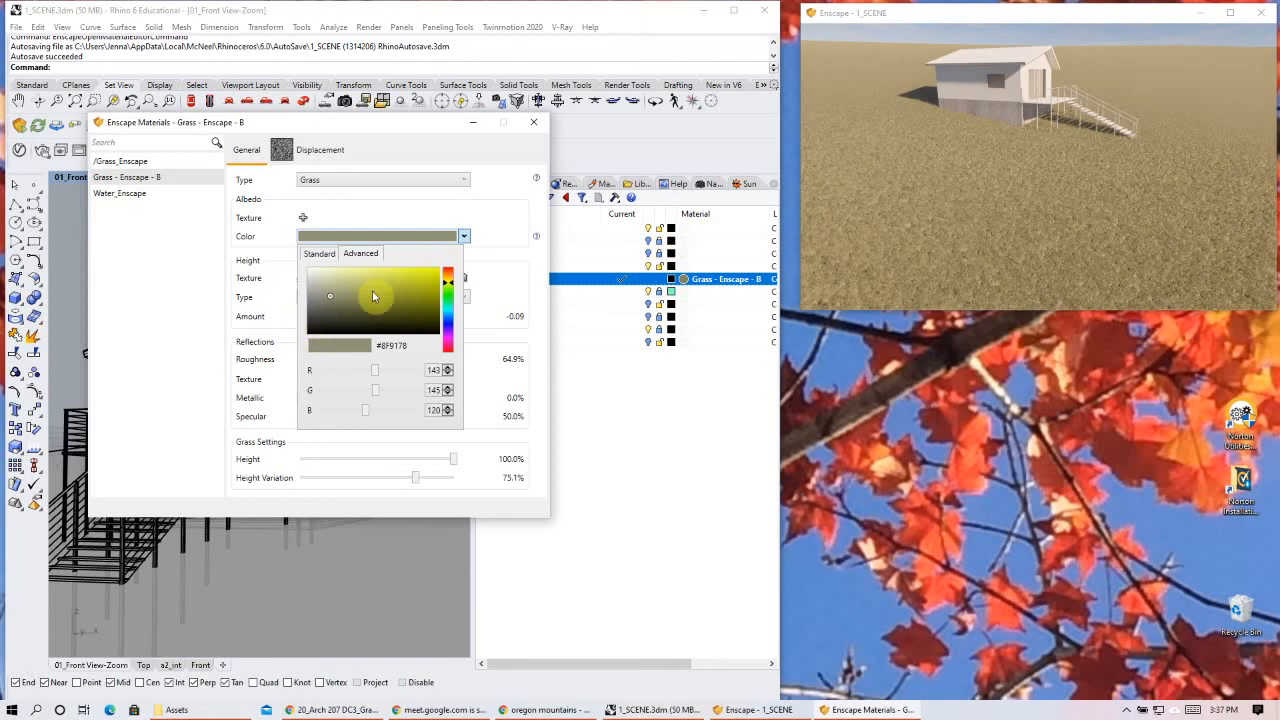
pyautogui.click(914, 120)
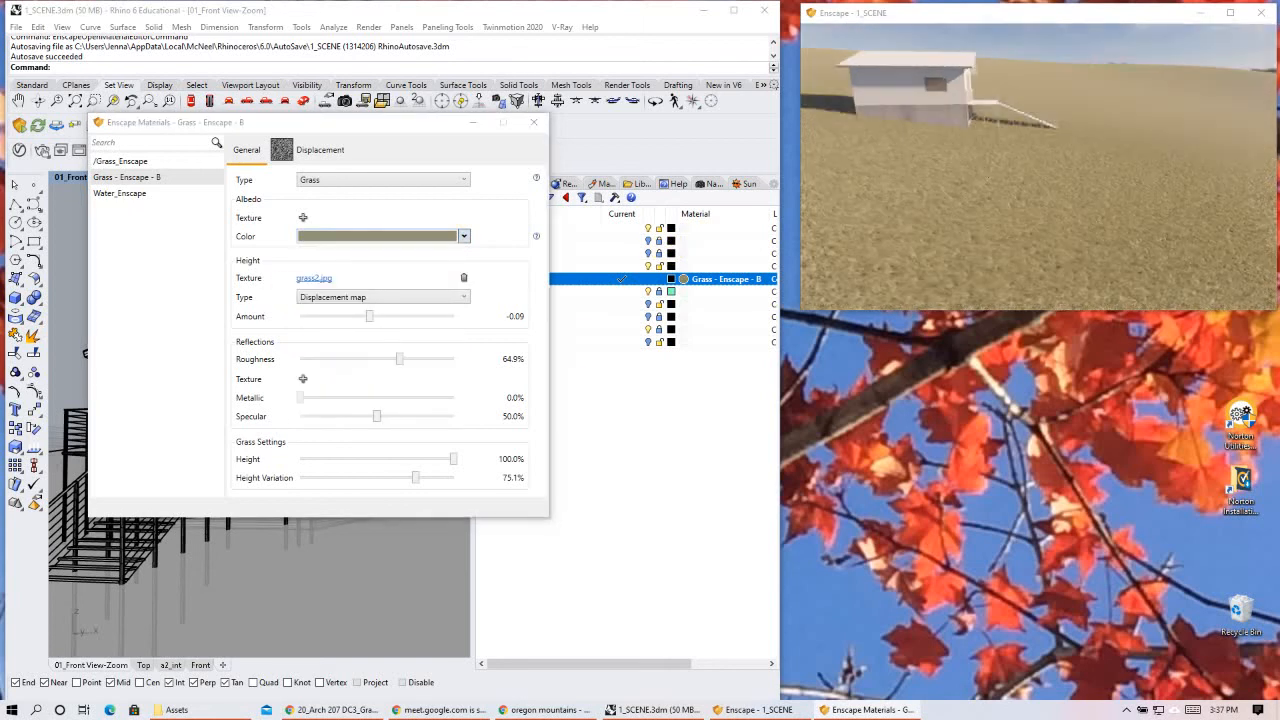
pyautogui.click(464, 236)
pyautogui.moveTo(332, 299); pyautogui.dragTo(322, 298)
pyautogui.click(341, 302)
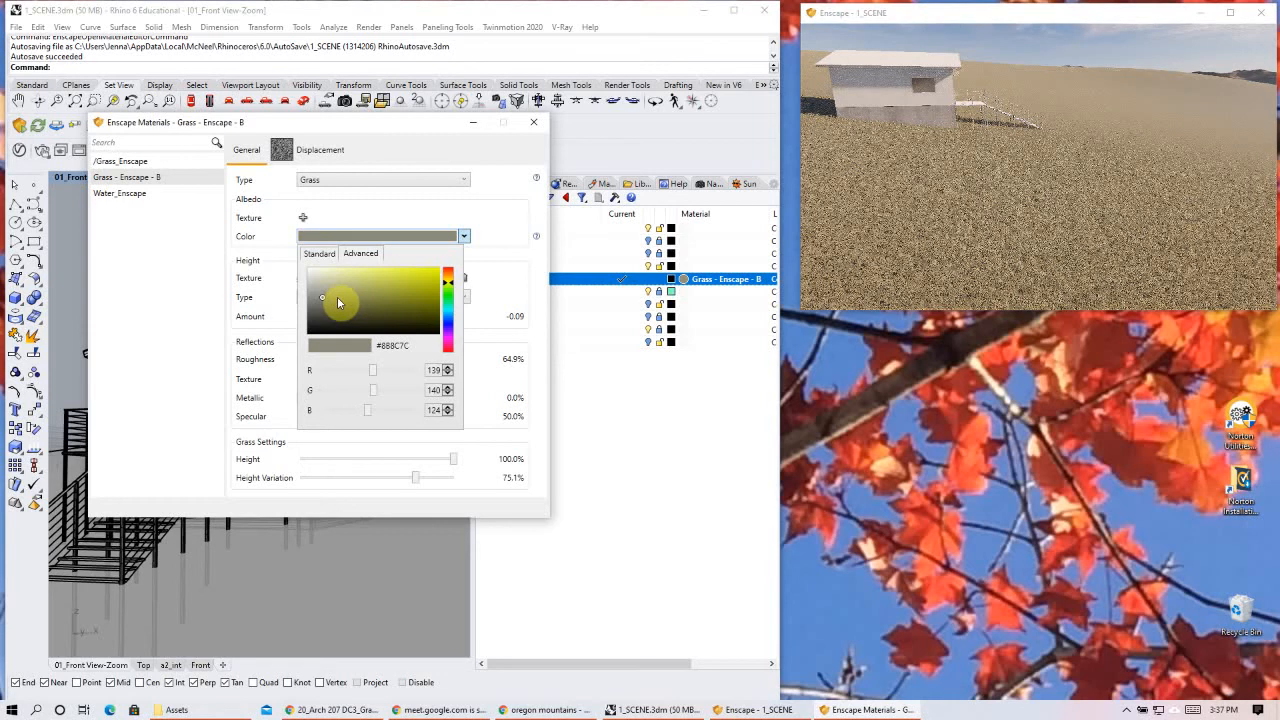
pyautogui.click(340, 297)
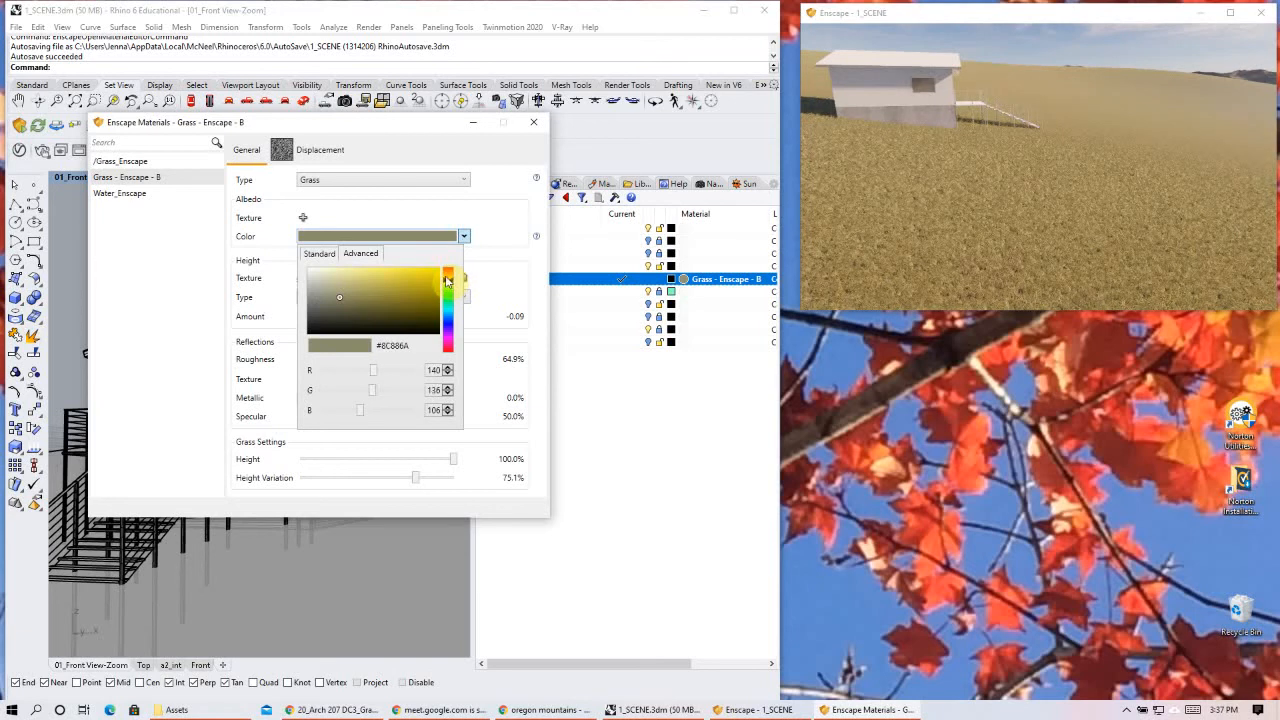
pyautogui.click(446, 278)
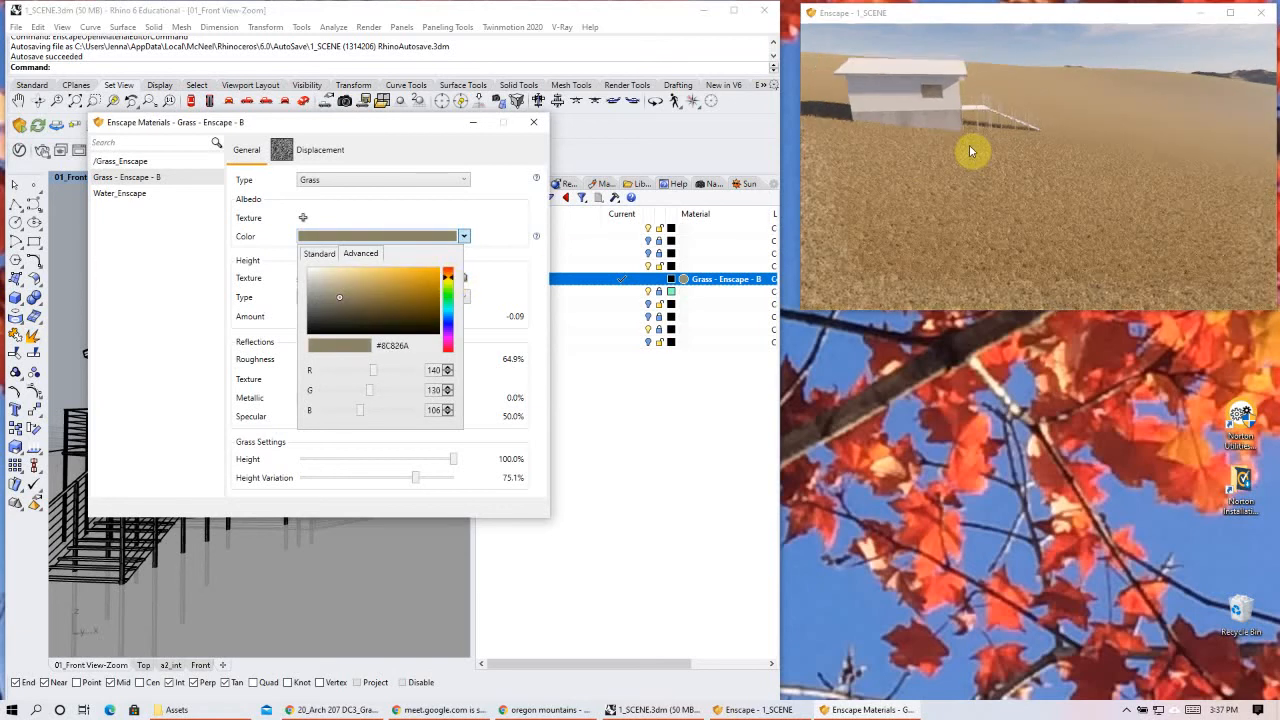
# - Examine the recolored grass around the cabin from several sides and distances in the live render
pyautogui.scroll(-1, 1039, 167)
pyautogui.moveTo(1039, 167); pyautogui.dragTo(1120, 165, button='right')
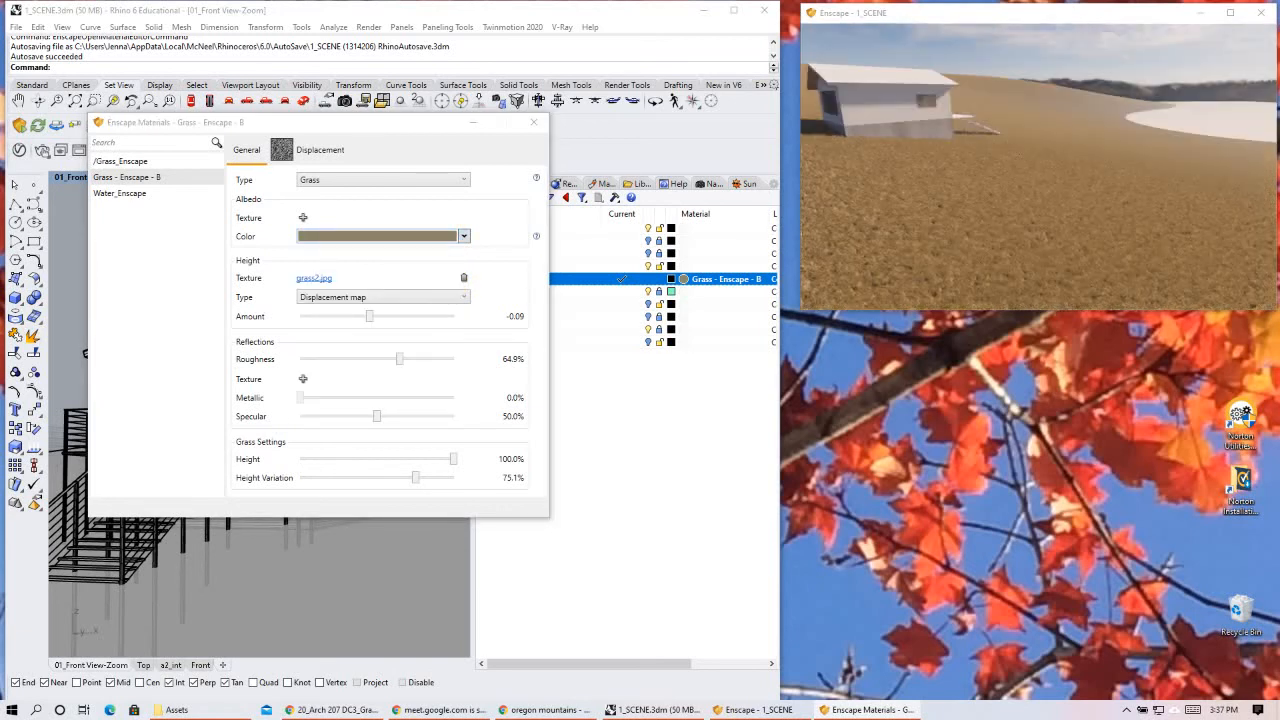
pyautogui.moveTo(1039, 167); pyautogui.dragTo(967, 205, button='right')
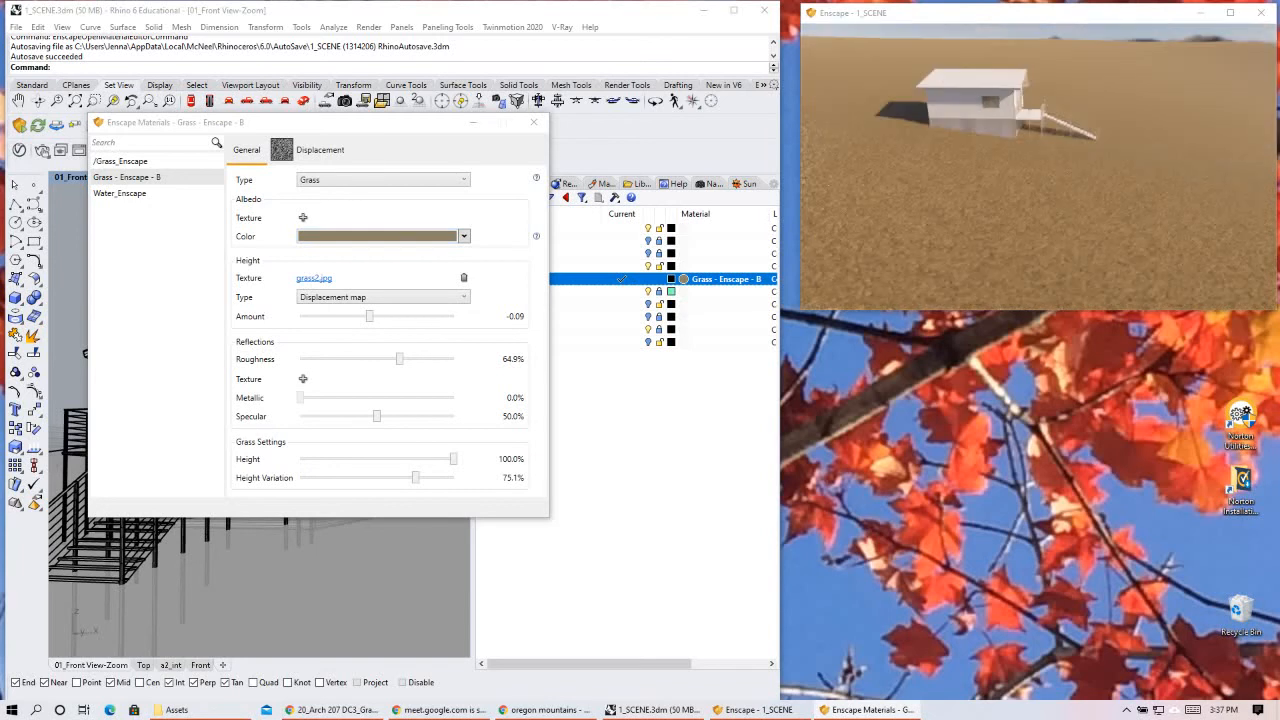
pyautogui.moveTo(986, 157); pyautogui.dragTo(1035, 120, button='right')
pyautogui.scroll(2, 1035, 120)
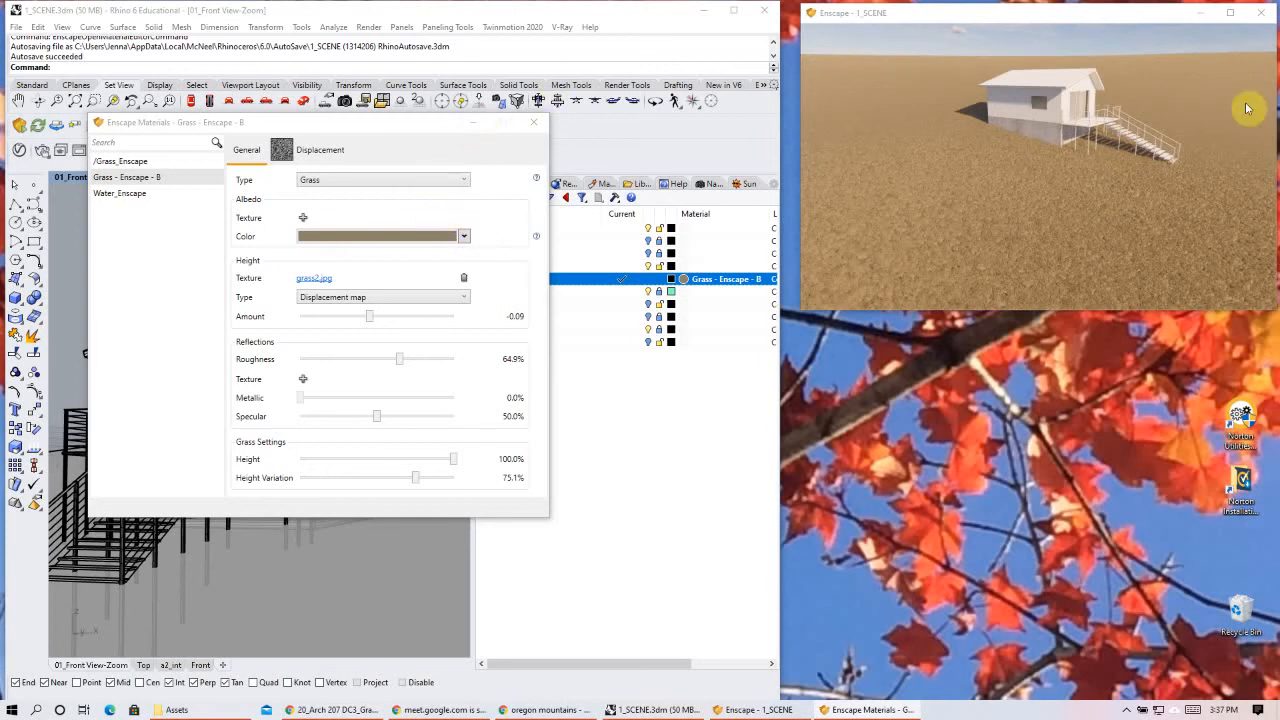
pyautogui.moveTo(1011, 149); pyautogui.dragTo(963, 171, button='right')
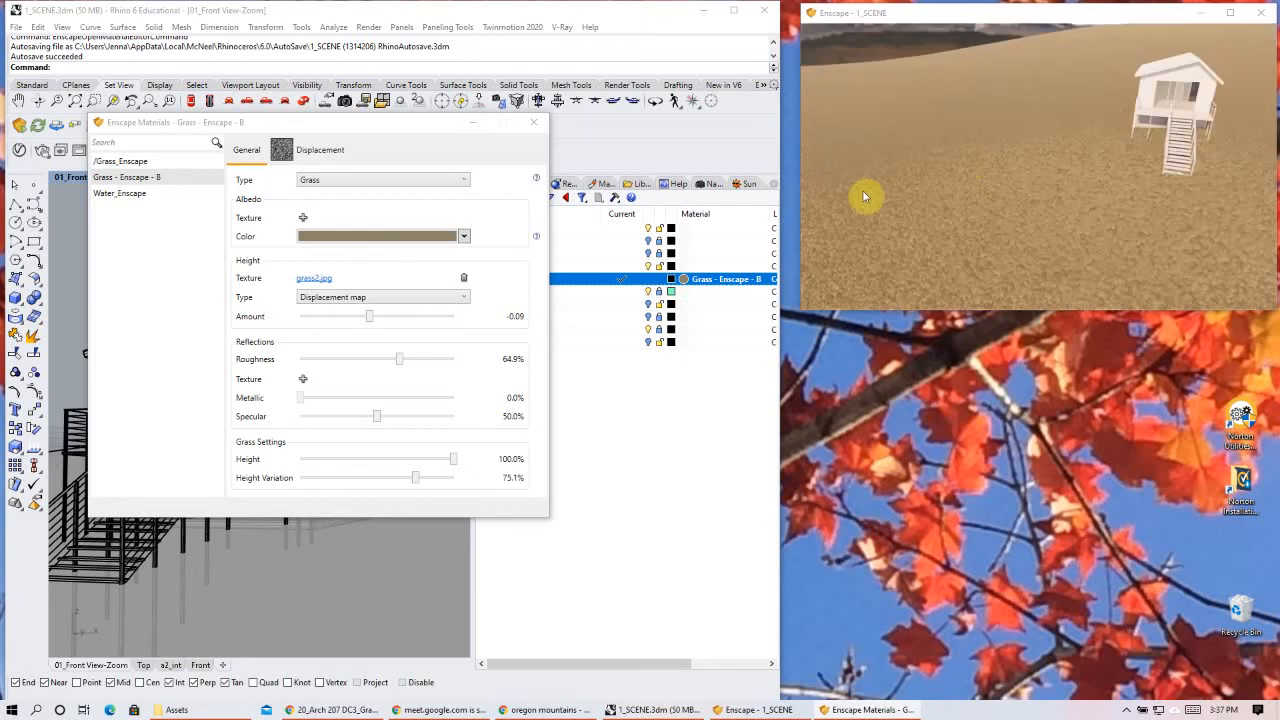
pyautogui.click(326, 182)
pyautogui.click(326, 182)
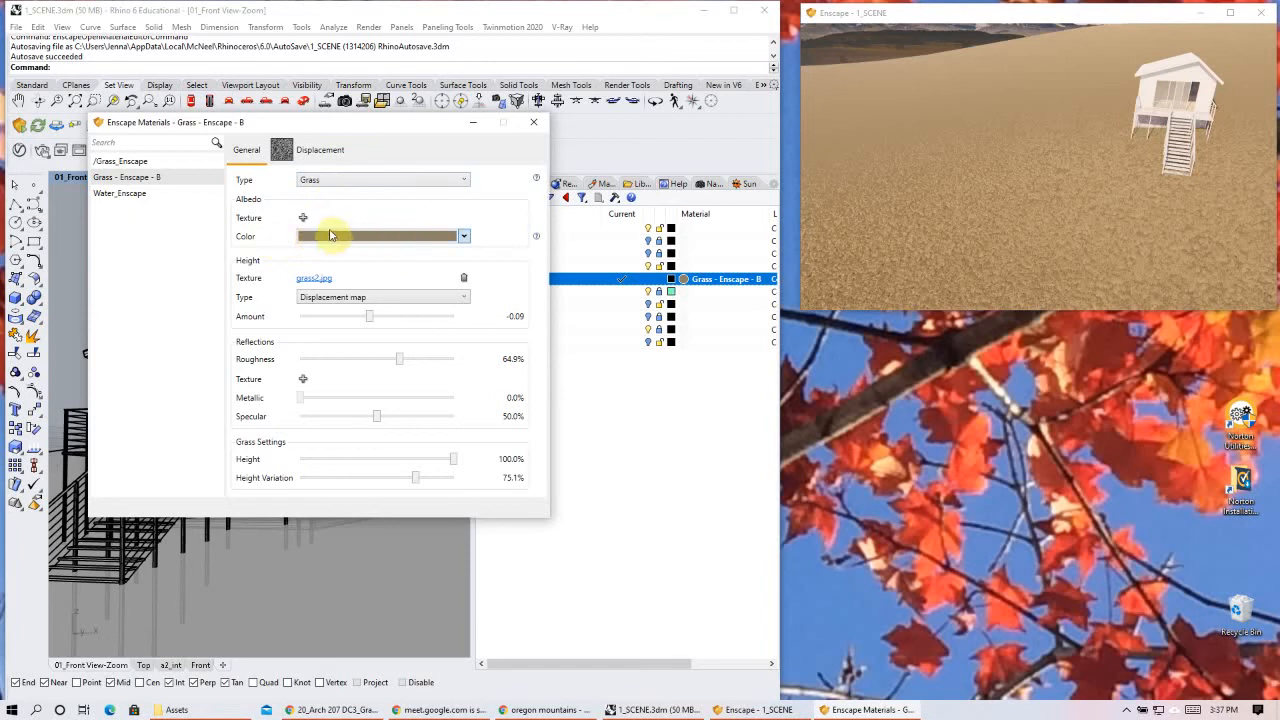
pyautogui.moveTo(1126, 189); pyautogui.dragTo(1121, 185, button='right')
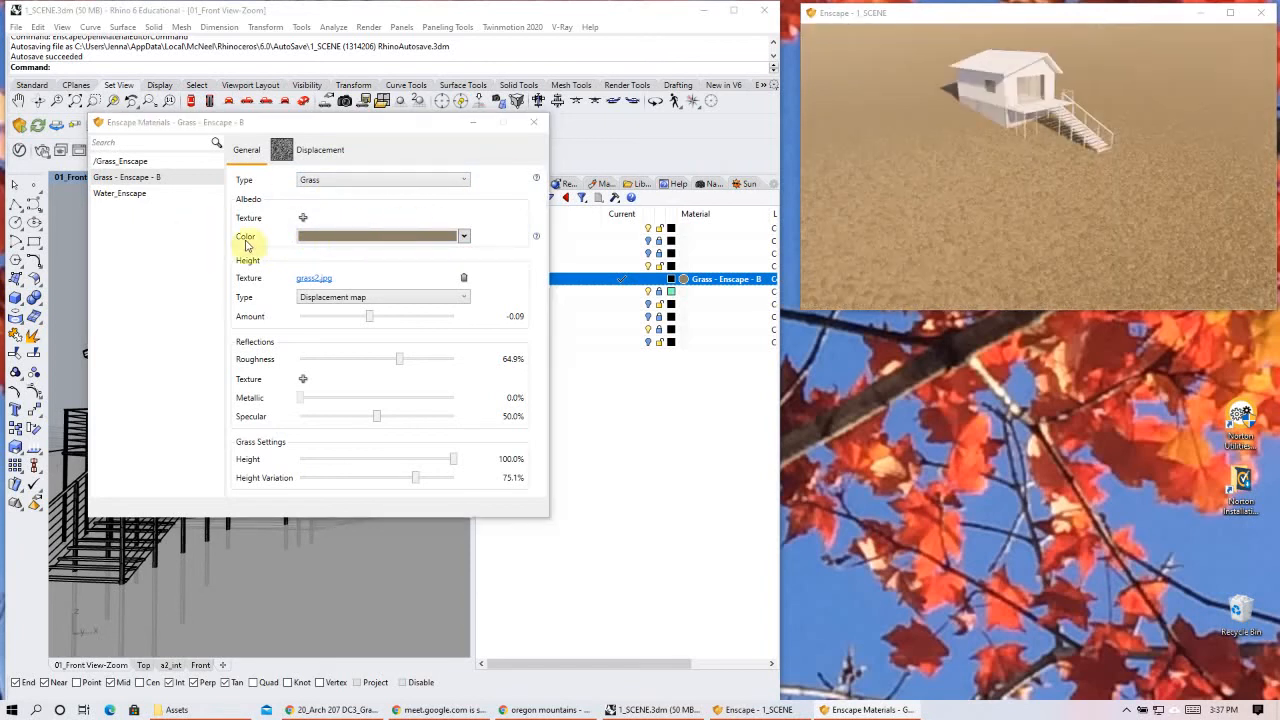
# - Load grass3.jpg as the grass material's albedo texture and reduce the image's brightness to 85%
pyautogui.click(350, 280)
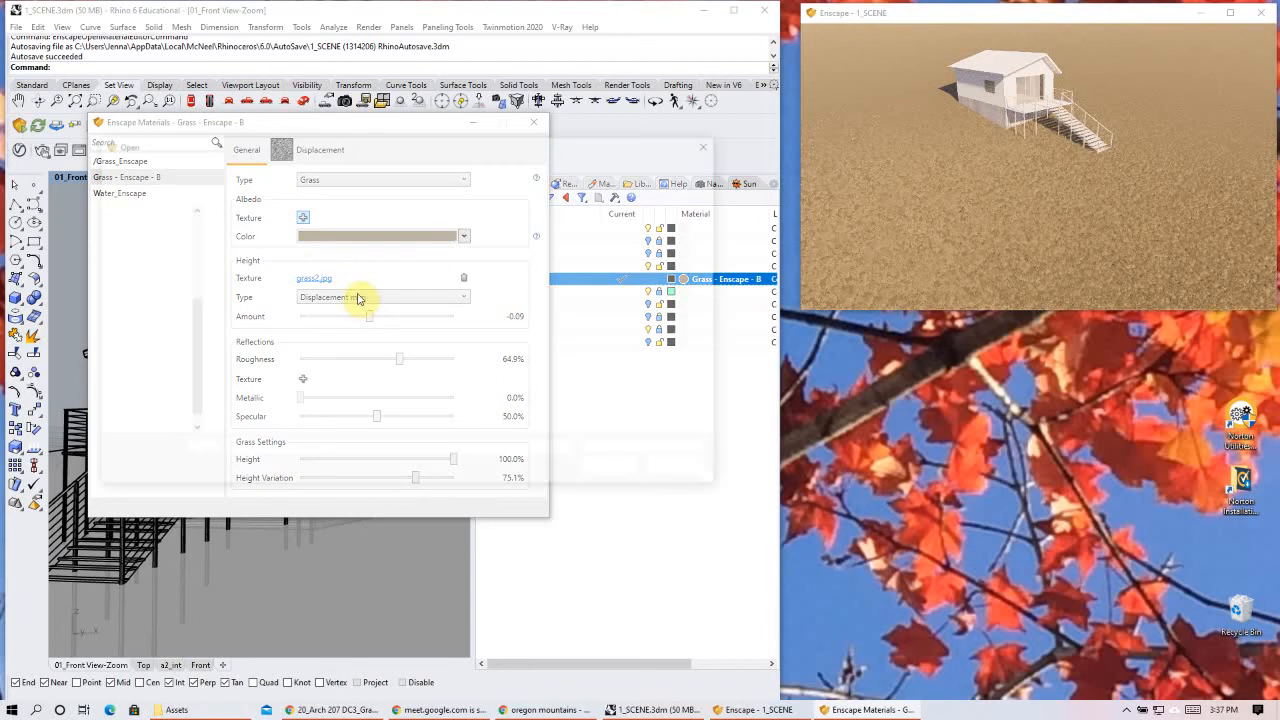
pyautogui.click(612, 471)
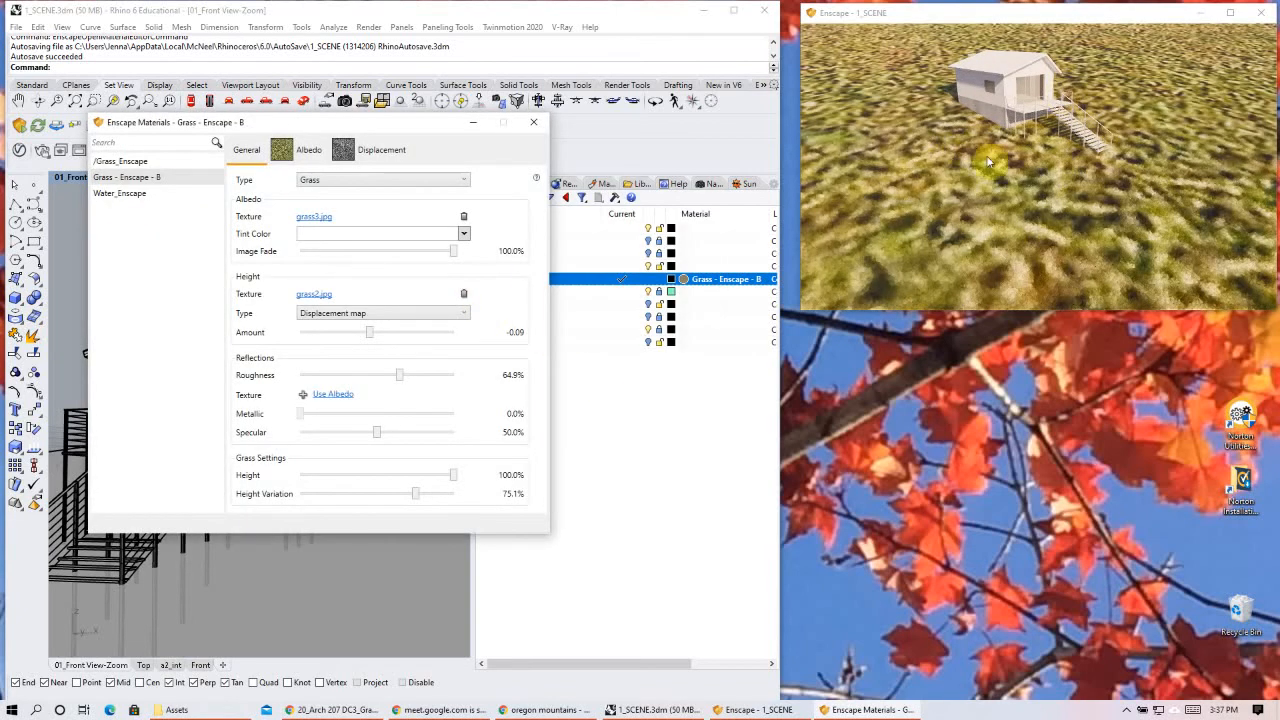
pyautogui.click(313, 218)
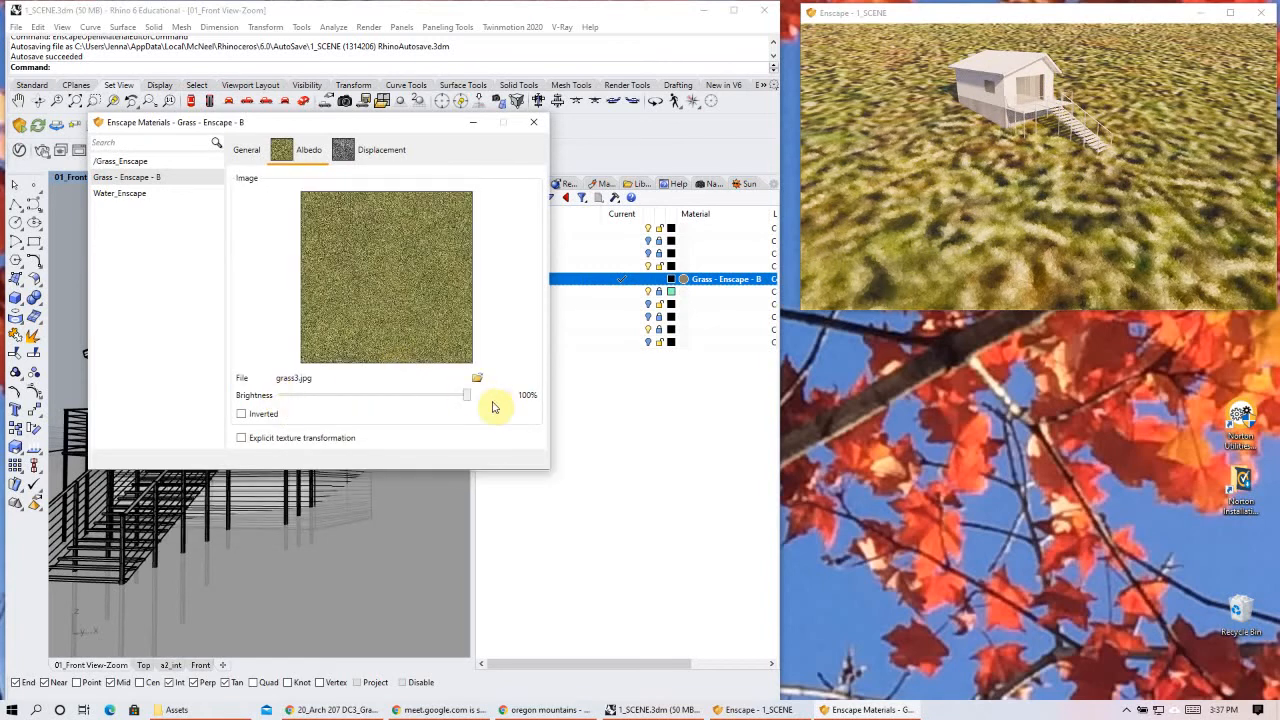
pyautogui.moveTo(413, 404); pyautogui.dragTo(440, 400)
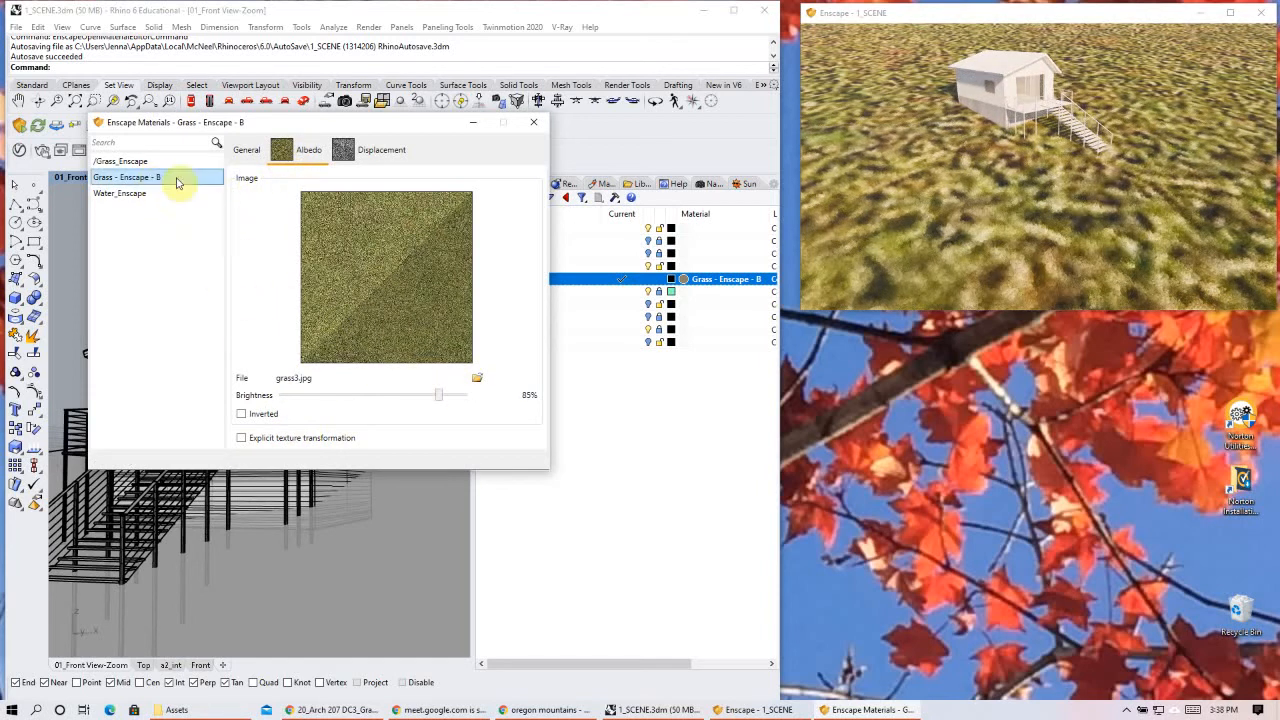
# - Remove the grass3.jpg albedo texture from the Grass - Enscape - B material
pyautogui.click(208, 196)
pyautogui.click(464, 218)
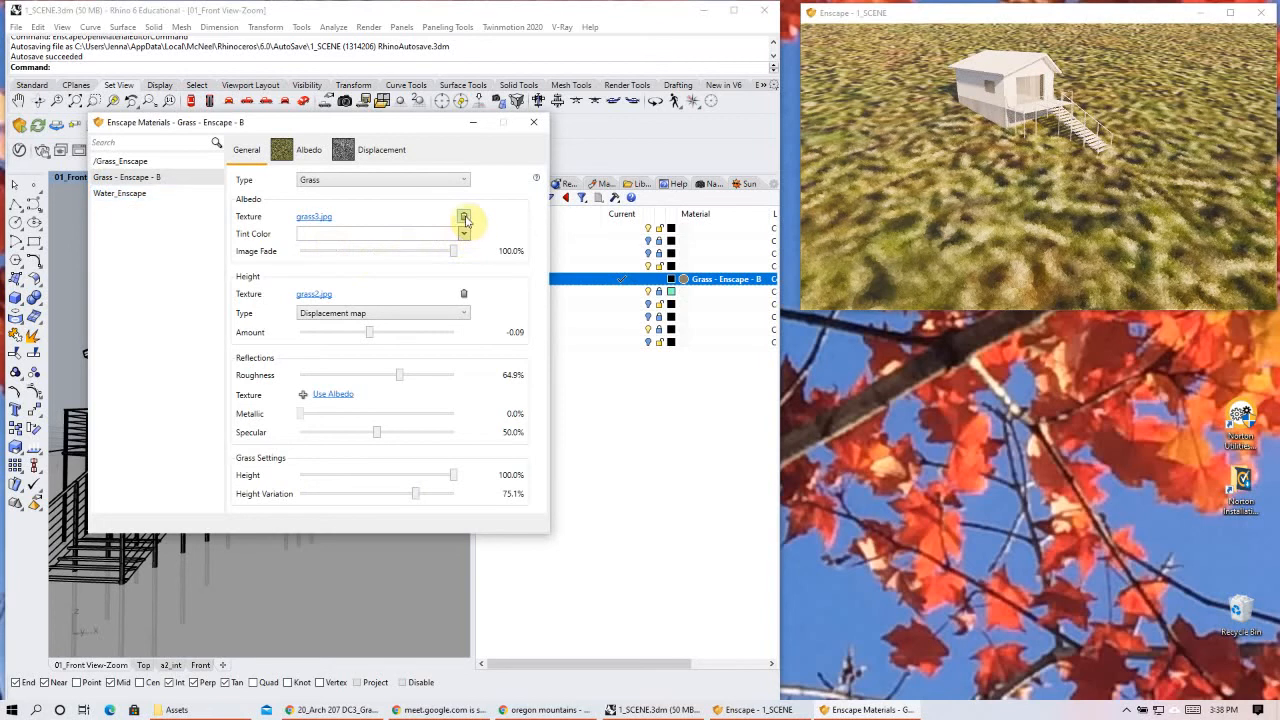
# - Shift the grass material's albedo color to a yellow-green hue, trying #8A8C6D and settling on a more saturated olive
pyautogui.click(435, 242)
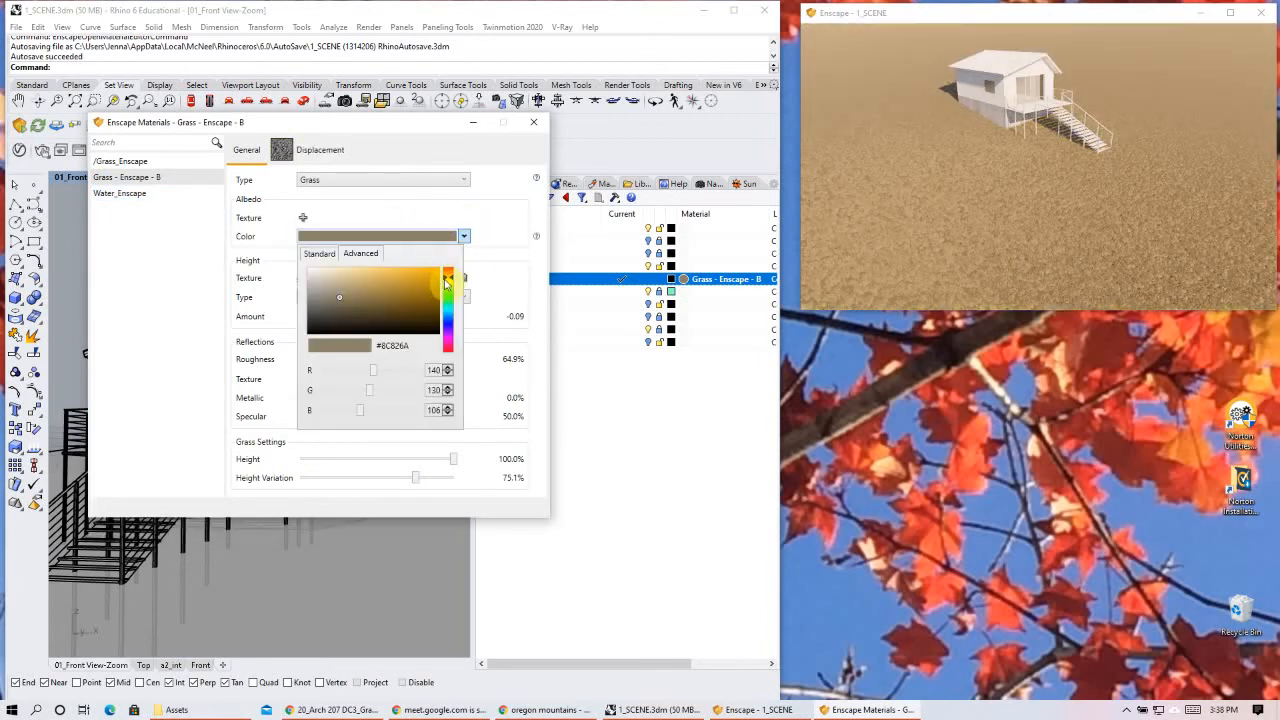
pyautogui.click(446, 282)
pyautogui.moveTo(447, 285); pyautogui.dragTo(447, 287)
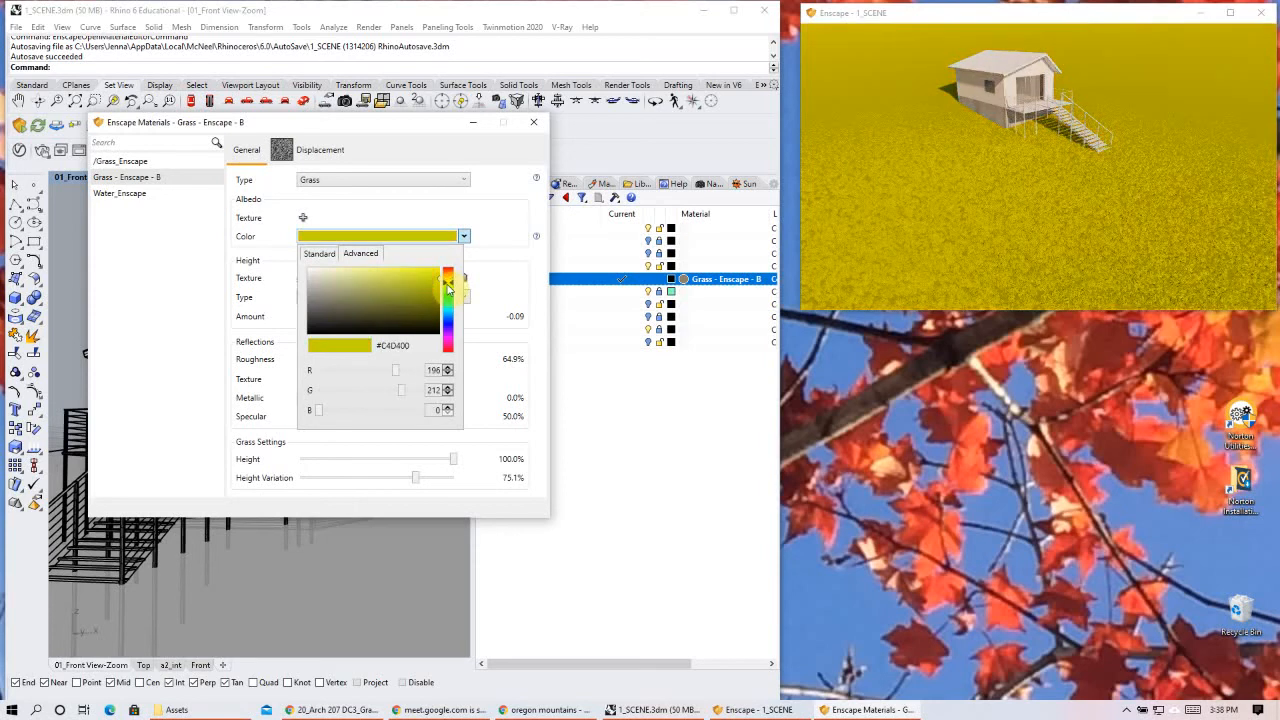
pyautogui.click(337, 298)
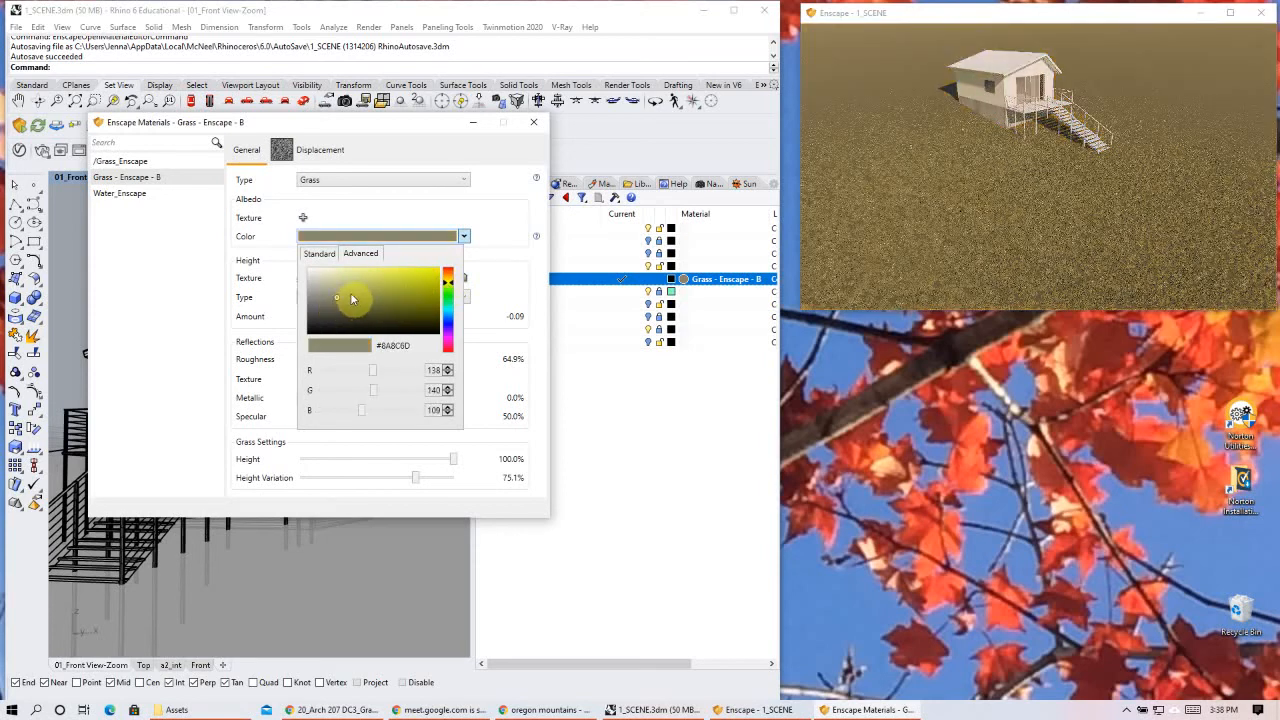
pyautogui.click(1094, 163)
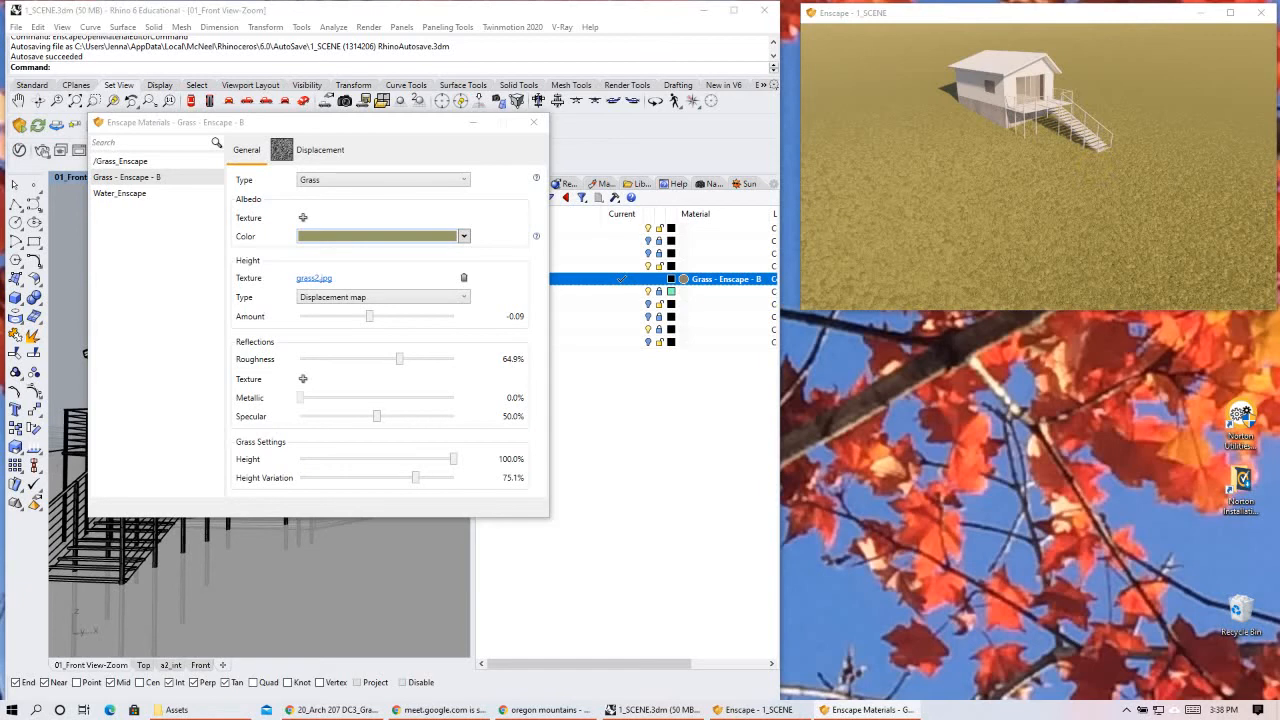
# - Examine the olive-colored grass around the cabin from several angles and distances in the live render
pyautogui.moveTo(1084, 167); pyautogui.dragTo(1042, 86, button='right')
pyautogui.scroll(3, 1008, 191)
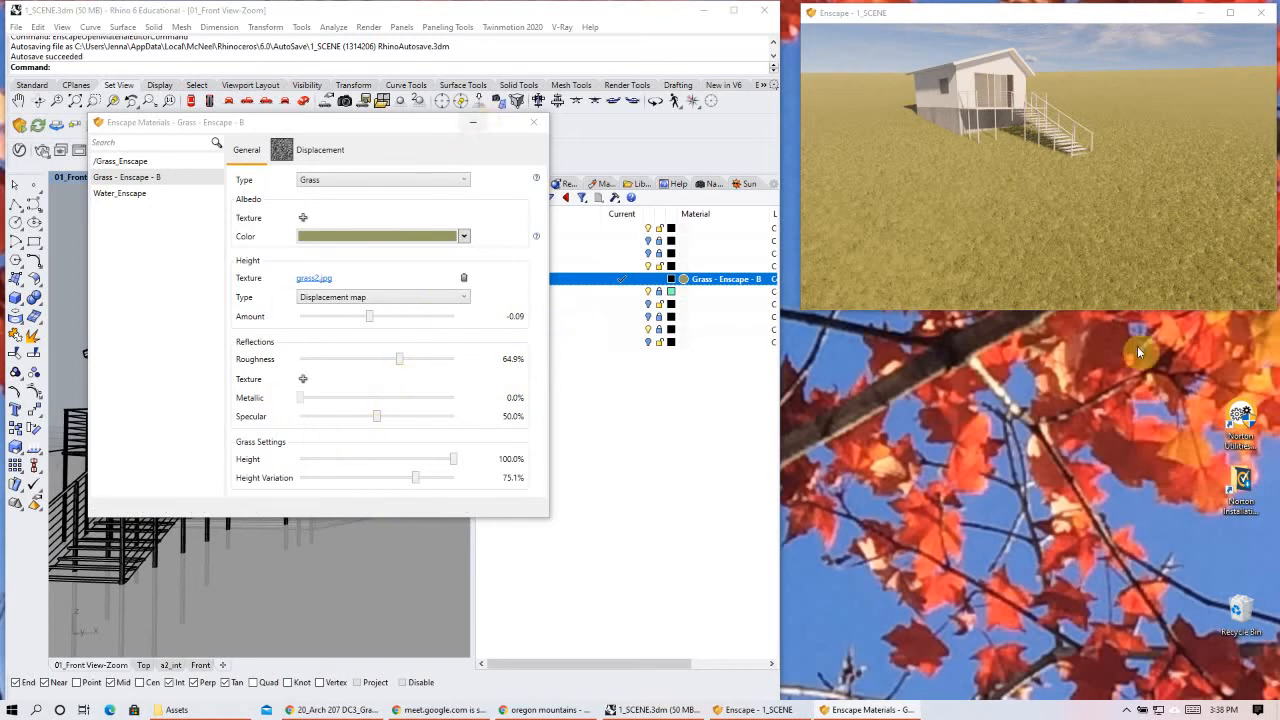
pyautogui.click(475, 123)
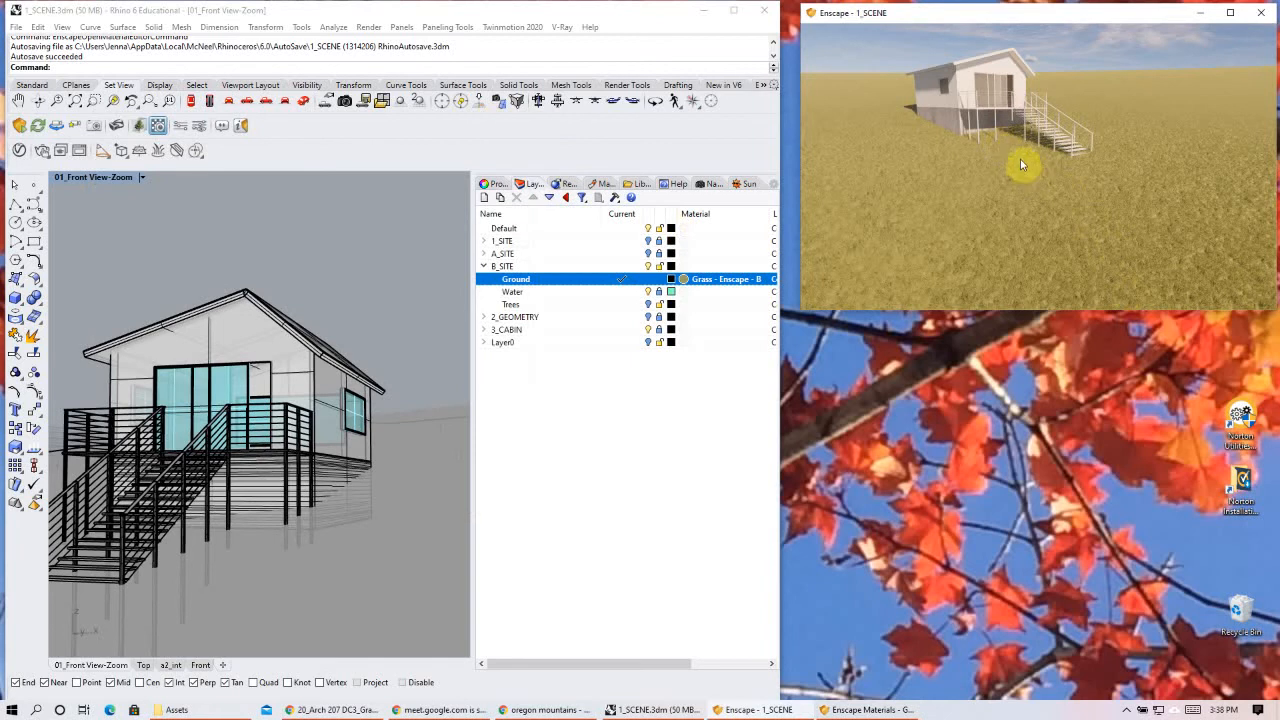
pyautogui.scroll(-2, 1021, 162)
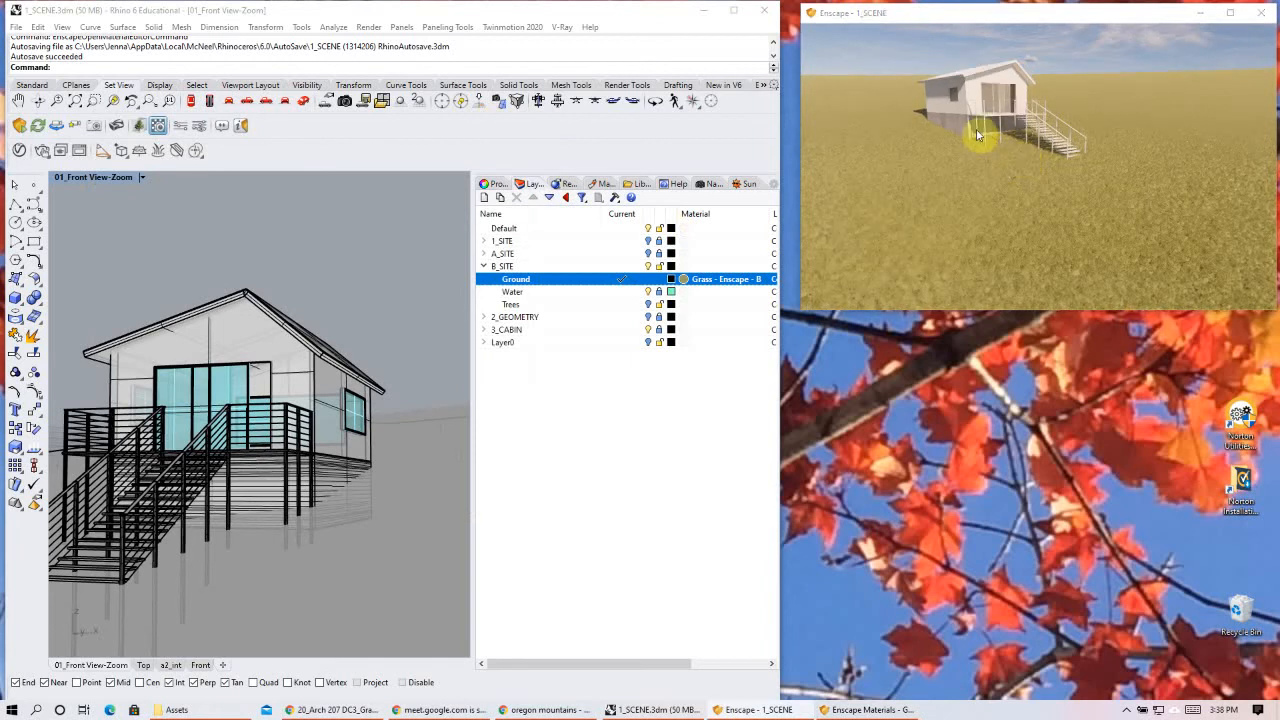
pyautogui.press('e')
pyautogui.moveTo(882, 148); pyautogui.dragTo(911, 148, button='right')
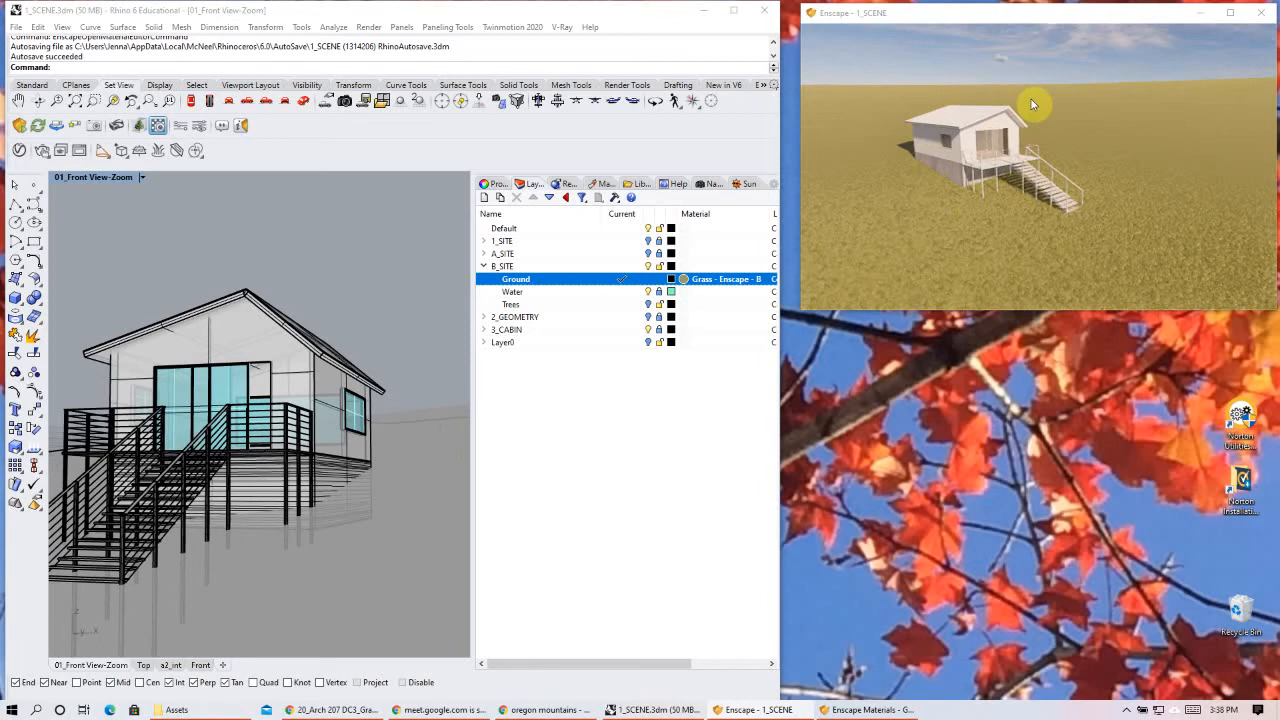
pyautogui.scroll(1, 1033, 98)
pyautogui.moveTo(1033, 98); pyautogui.dragTo(1063, 84, button='right')
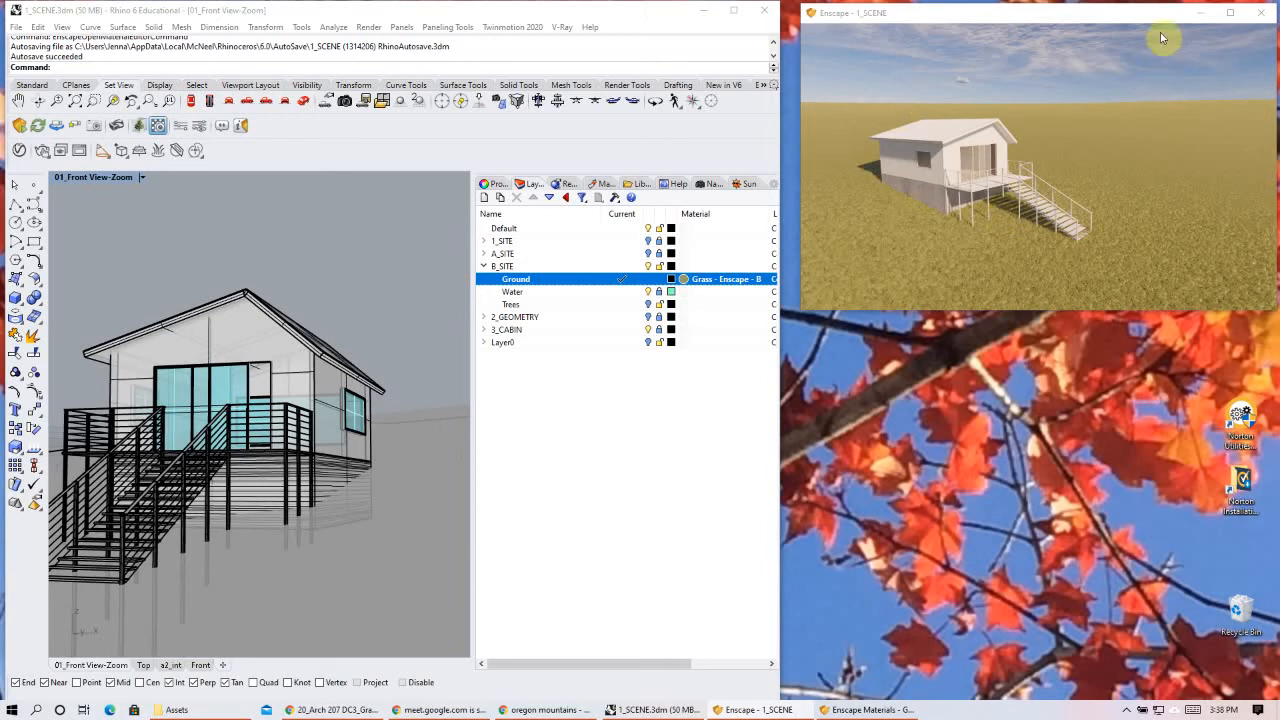
# - Close the Enscape render and its materials editor, and maximize the Rhino window
pyautogui.click(886, 238)
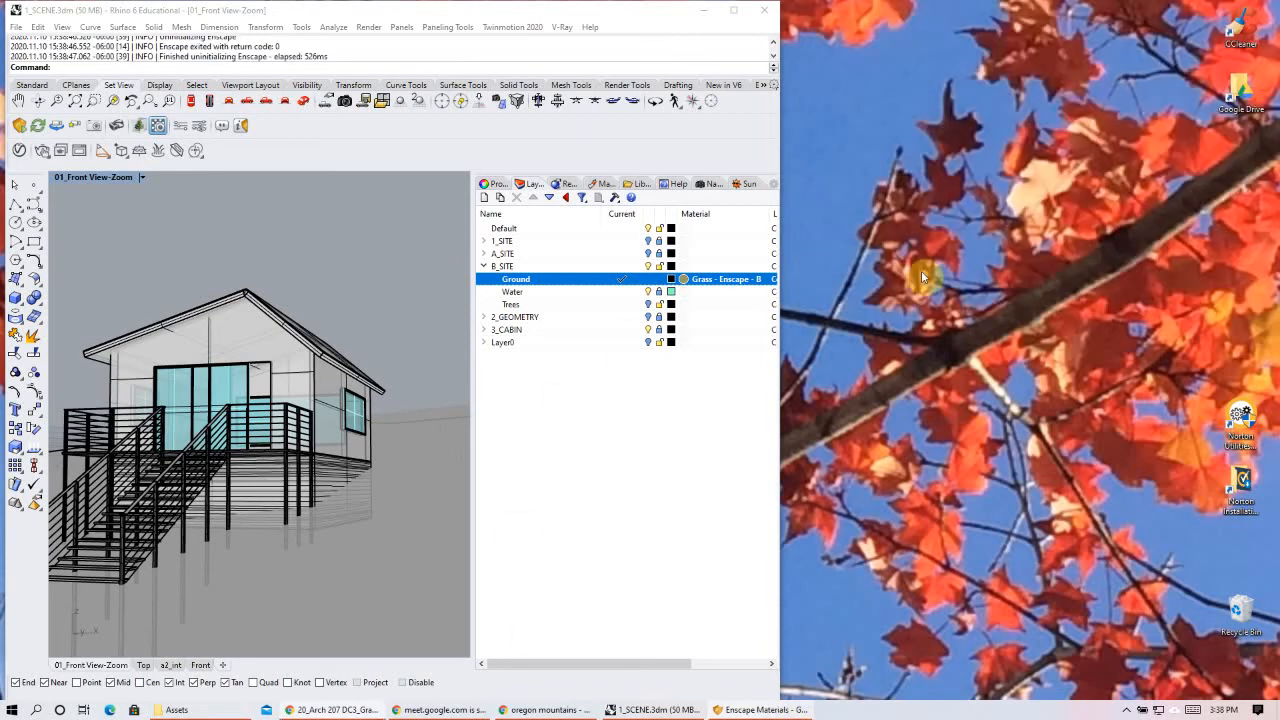
pyautogui.click(585, 130)
pyautogui.click(533, 122)
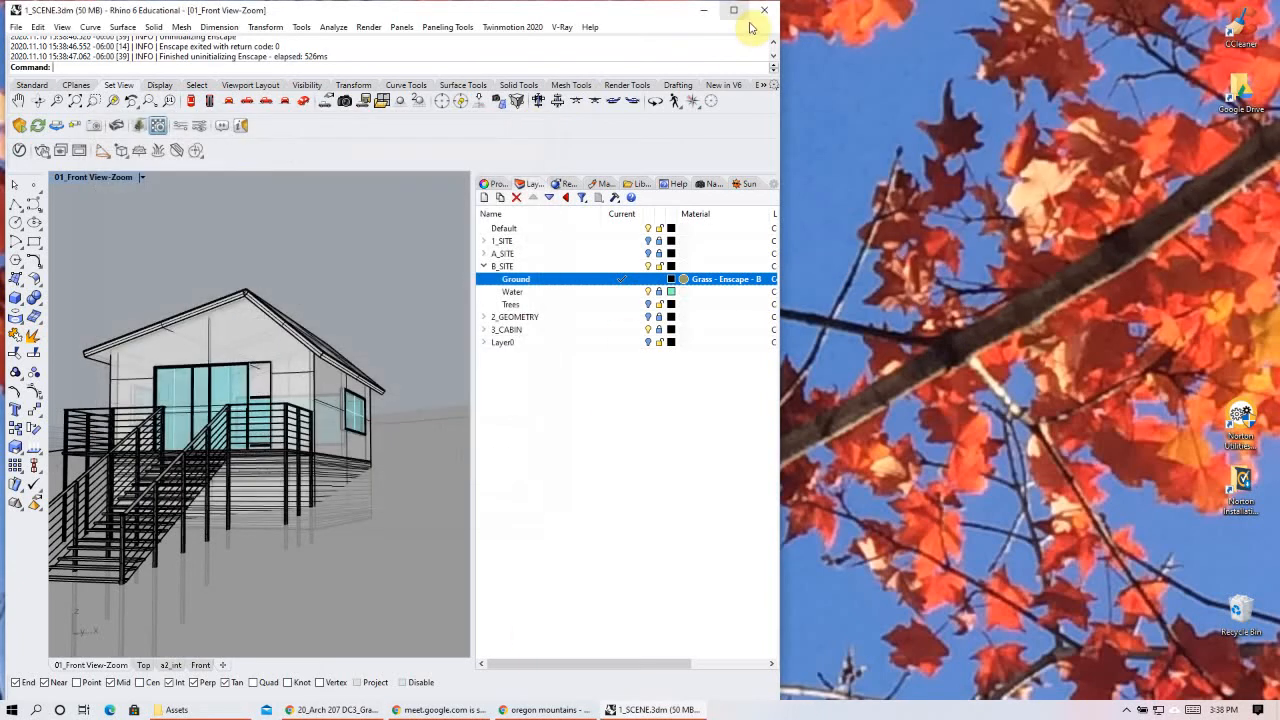
pyautogui.click(733, 10)
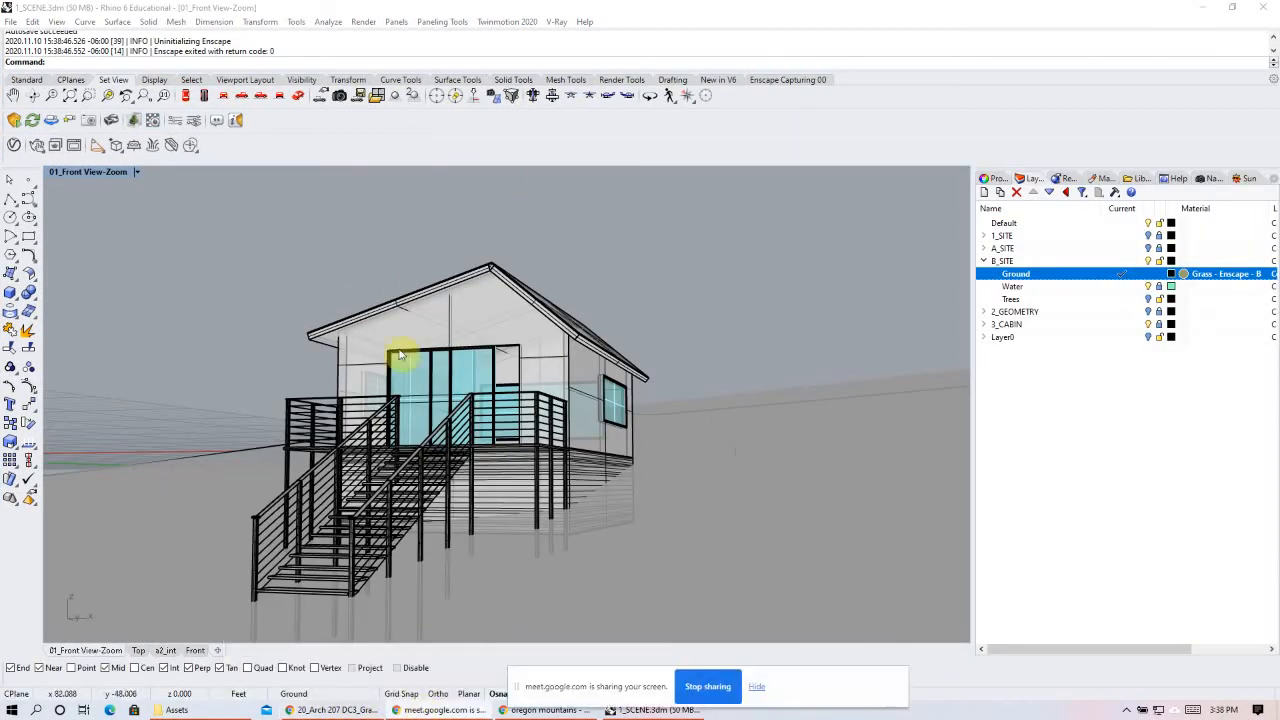
# - Switch to the Google Meet call, turn off the microphone and camera, and look through the meeting chat
pyautogui.click(545, 710)
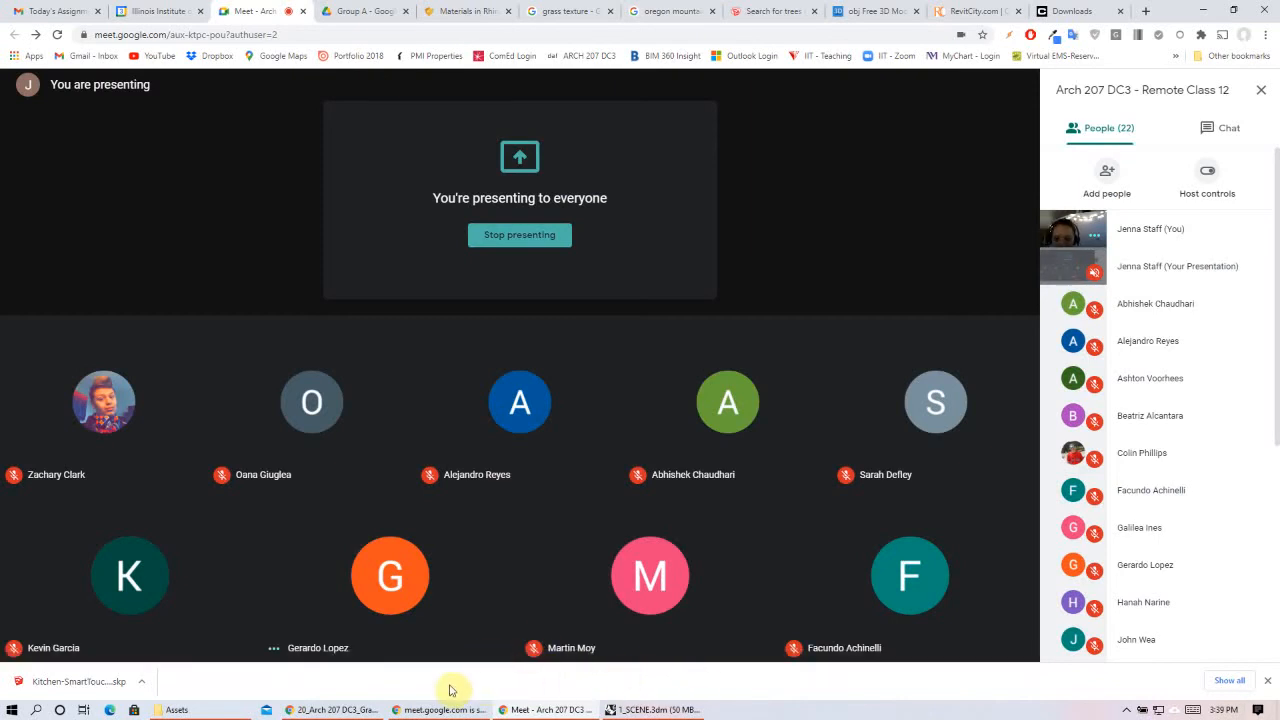
pyautogui.moveTo(491, 314)
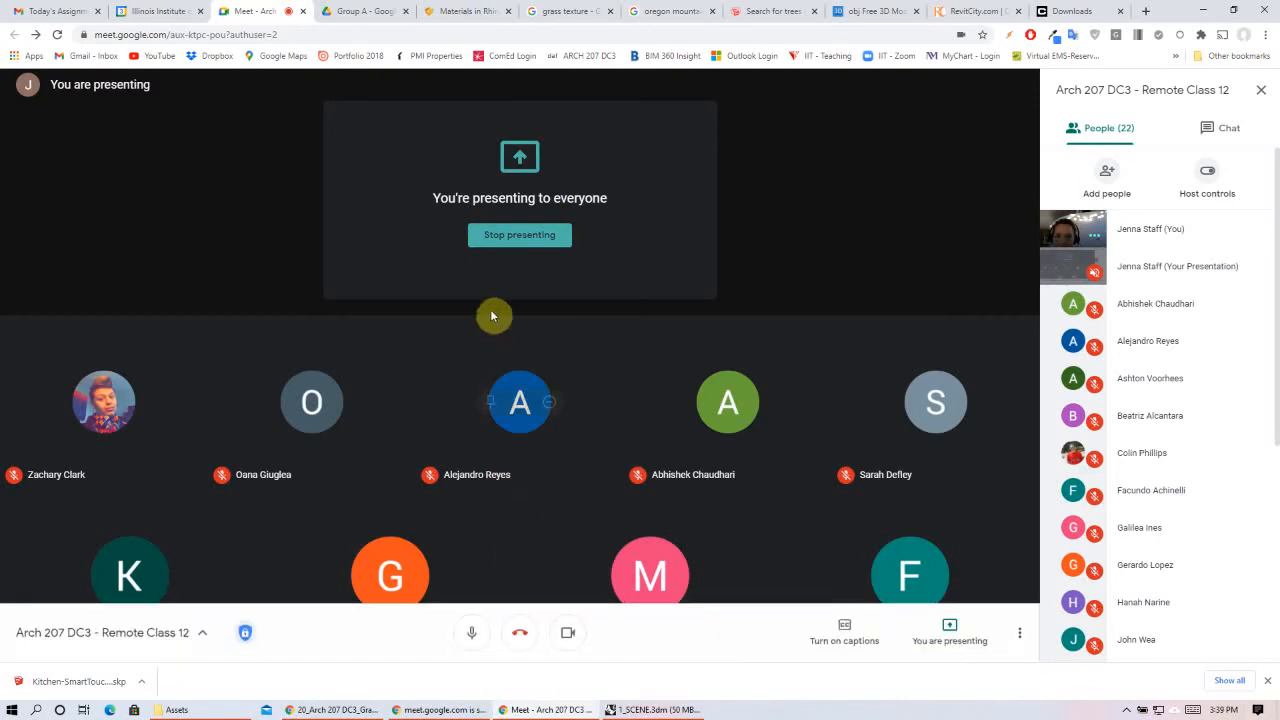
pyautogui.click(477, 636)
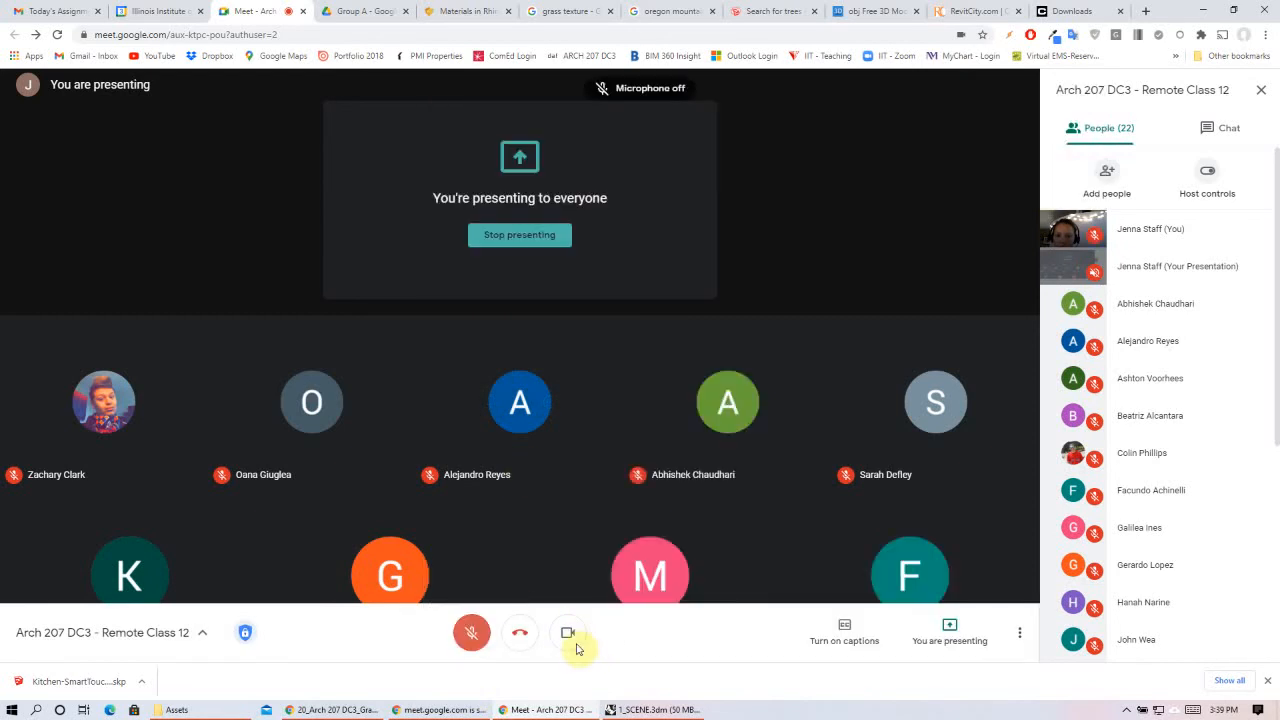
pyautogui.click(574, 646)
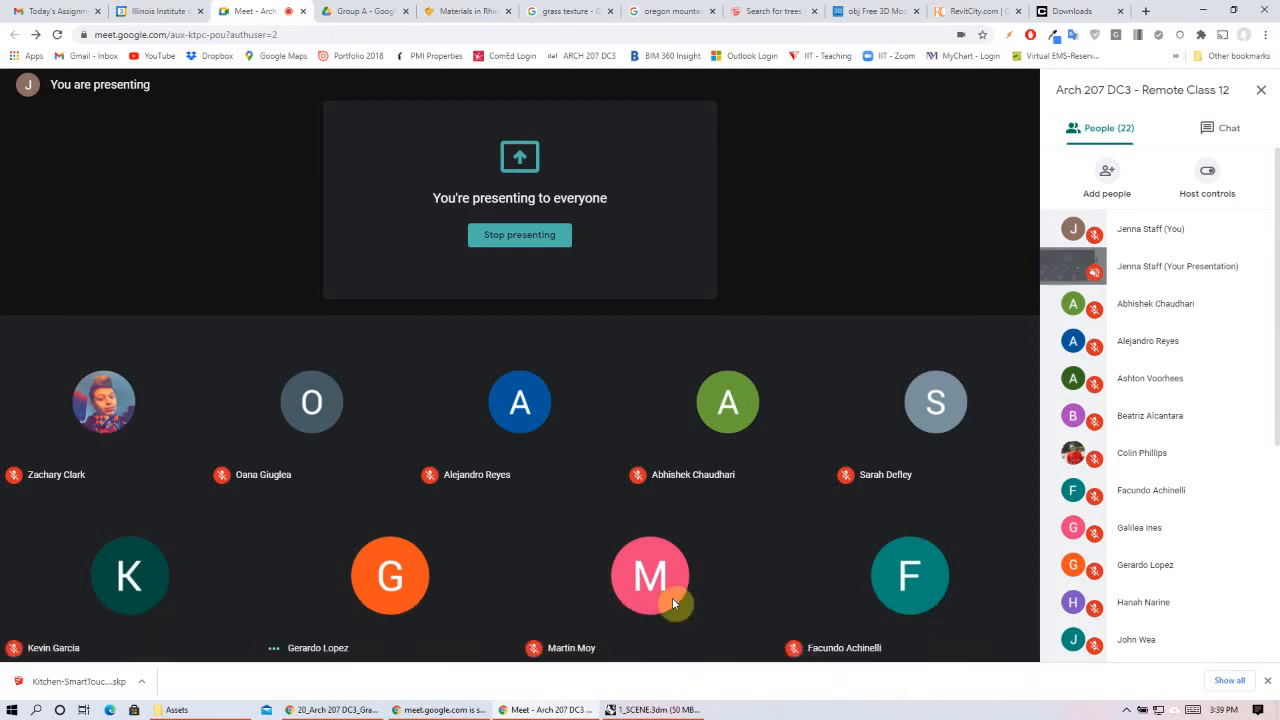
pyautogui.click(1226, 133)
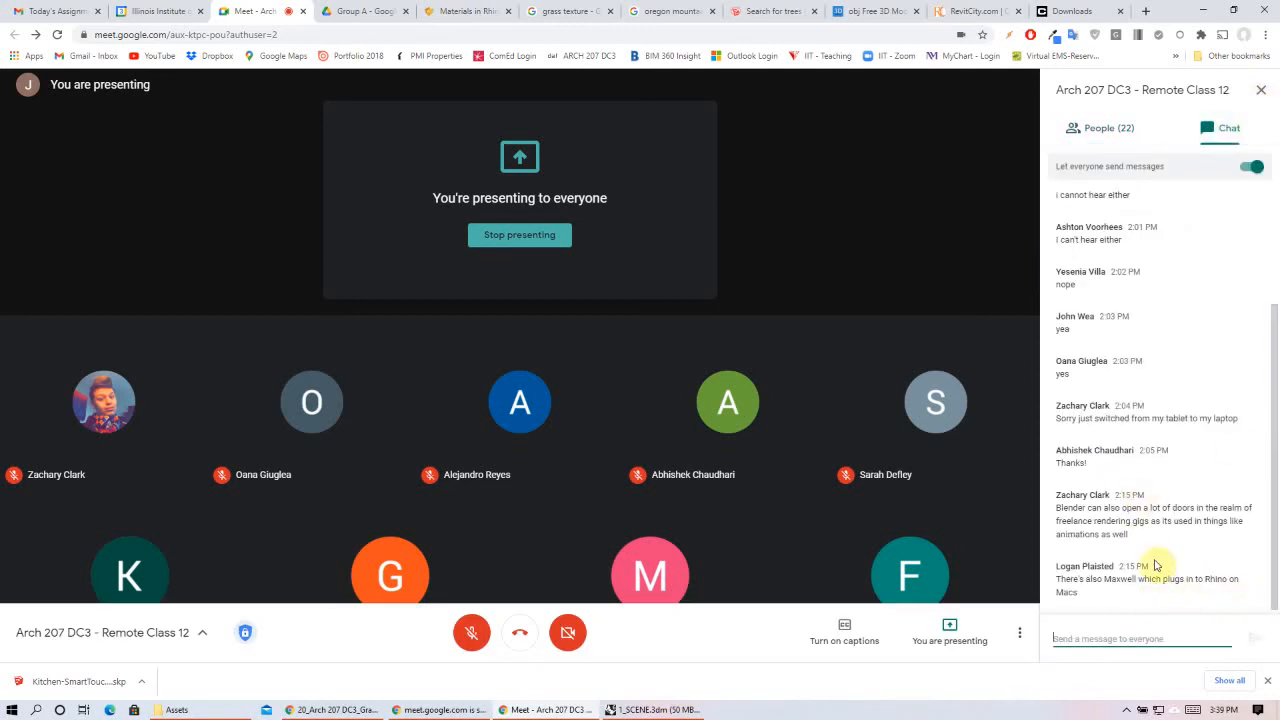
pyautogui.click(1099, 130)
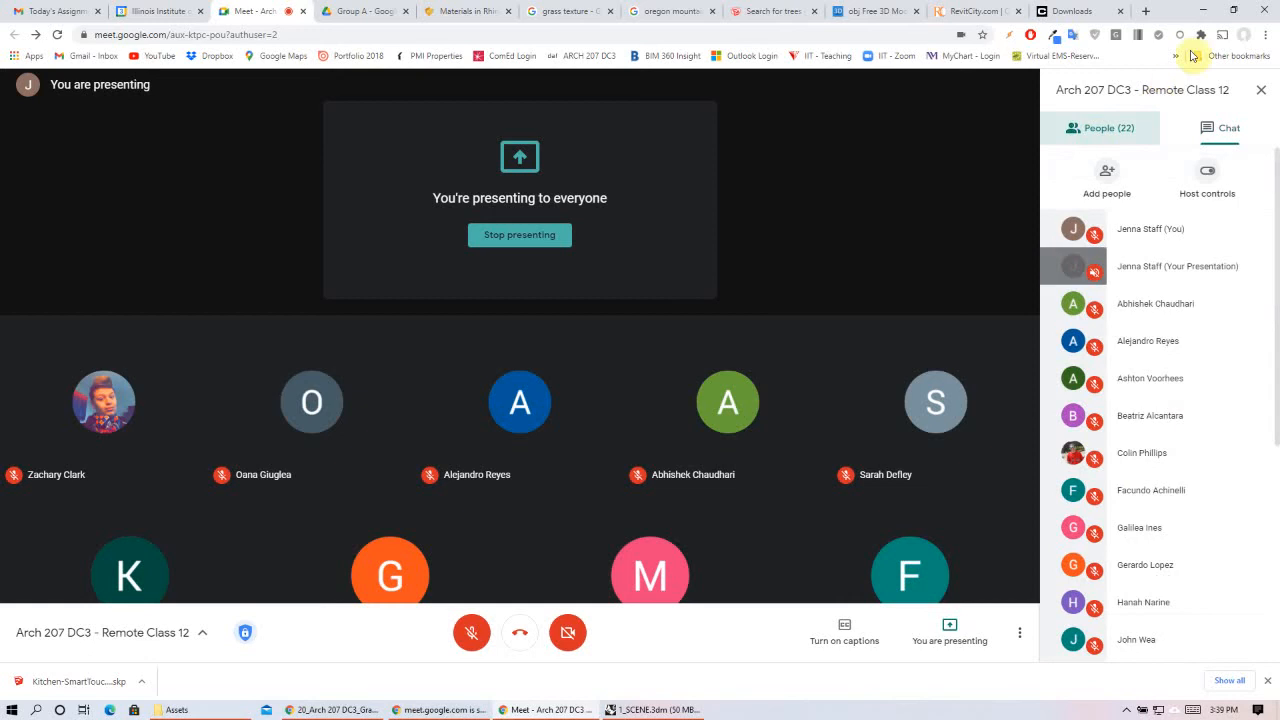
# - Return to Rhino and open the Grass_B material's Bitmap texture settings in the V-Ray Asset Editor
pyautogui.click(650, 710)
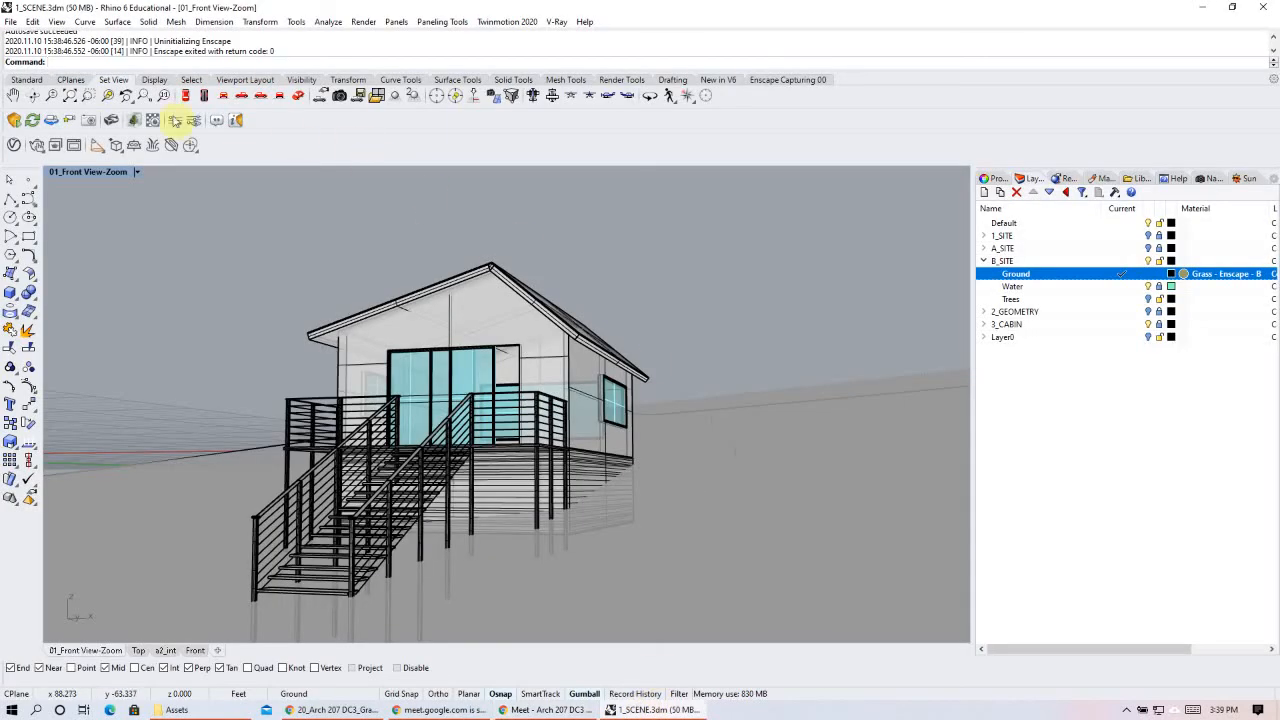
pyautogui.click(14, 145)
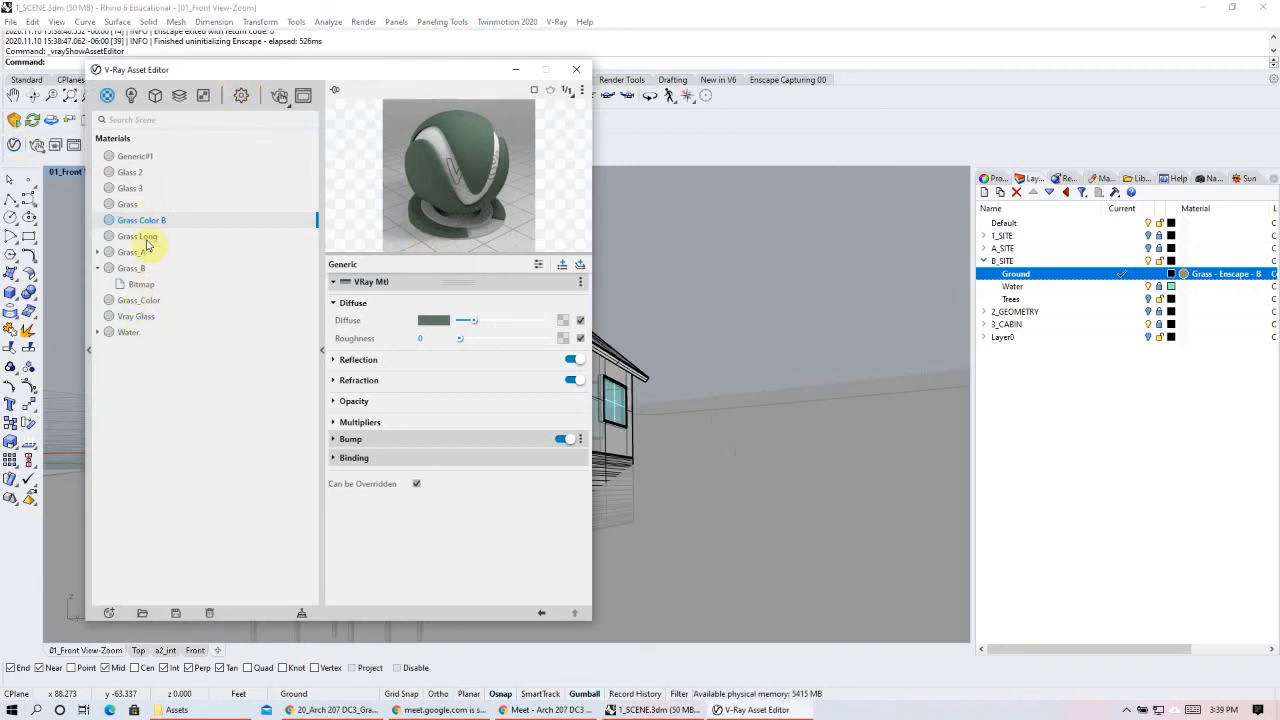
pyautogui.click(148, 272)
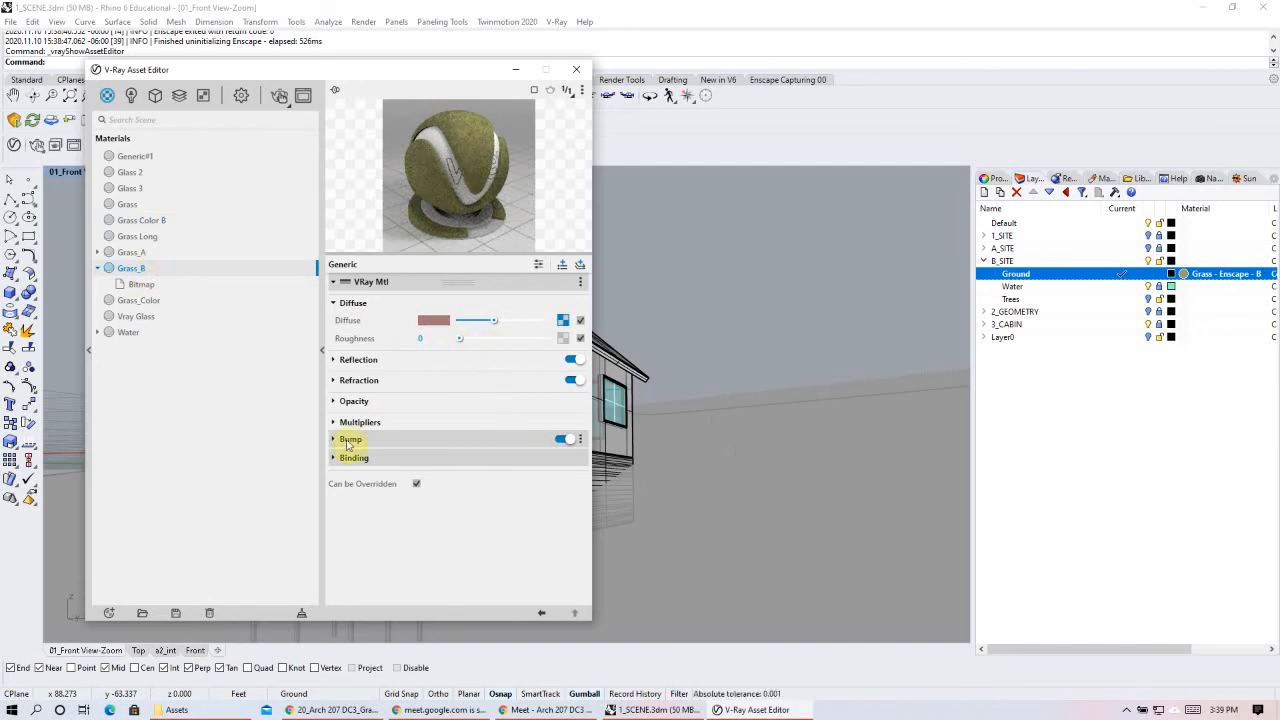
pyautogui.click(143, 286)
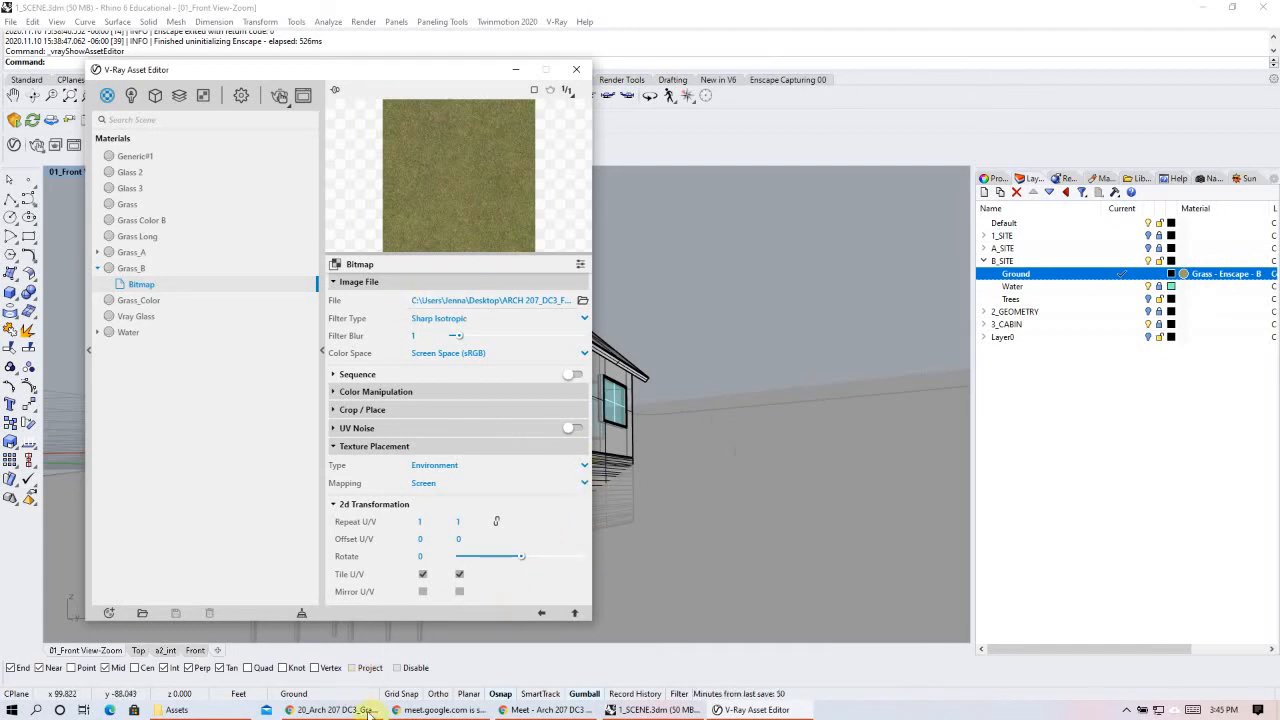
# - Switch back to the Google Meet call, turn on the microphone and camera, and check the meeting chat
pyautogui.click(337, 711)
pyautogui.click(440, 711)
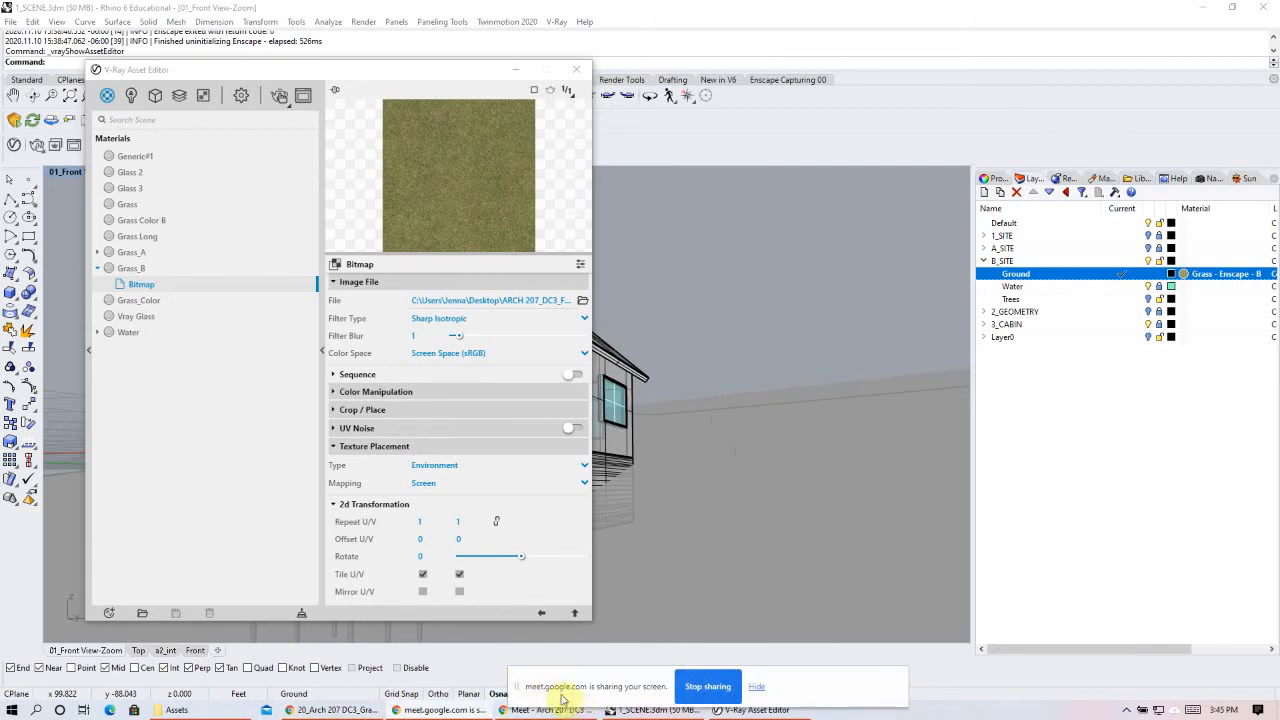
pyautogui.click(1201, 7)
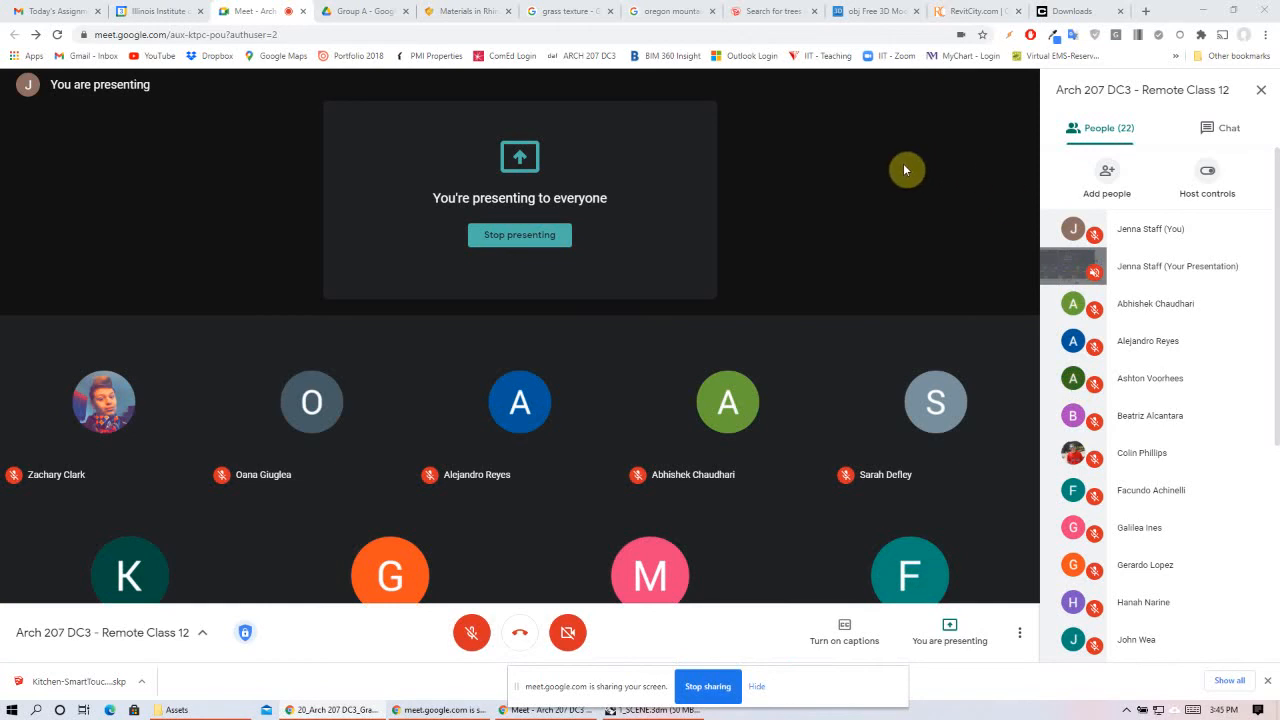
pyautogui.click(471, 632)
pyautogui.click(567, 632)
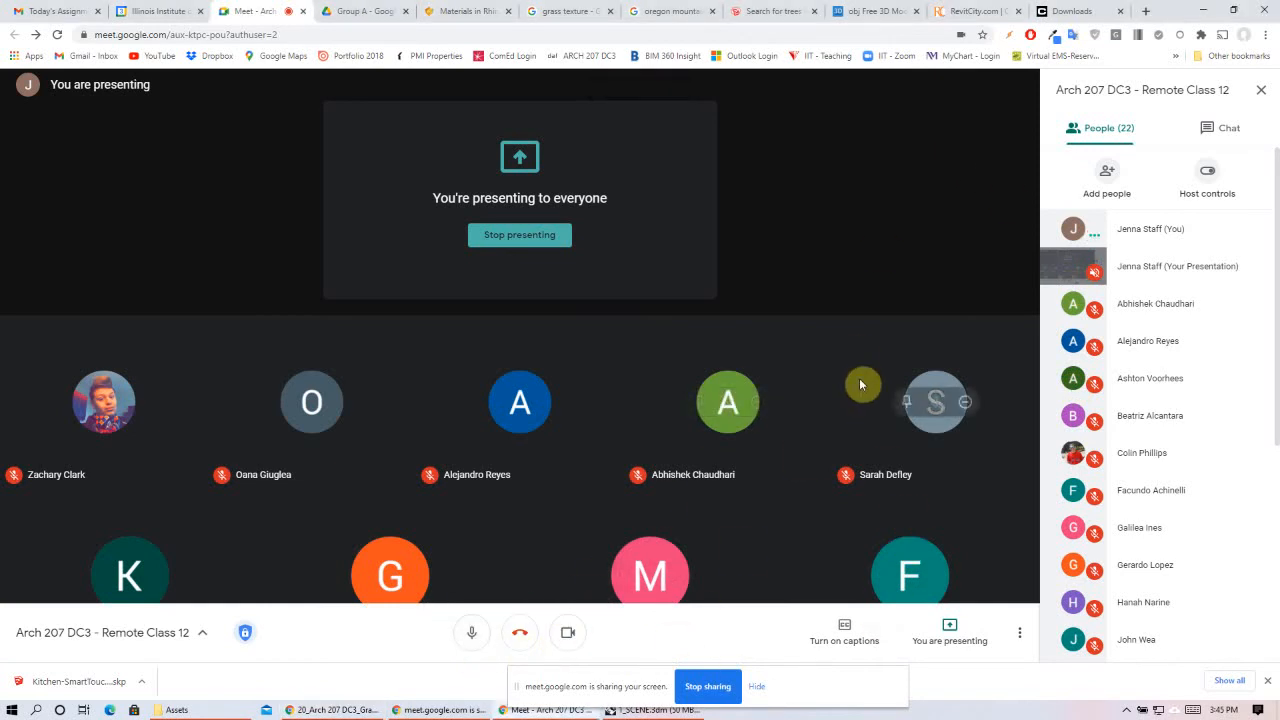
pyautogui.click(1222, 131)
pyautogui.click(1104, 127)
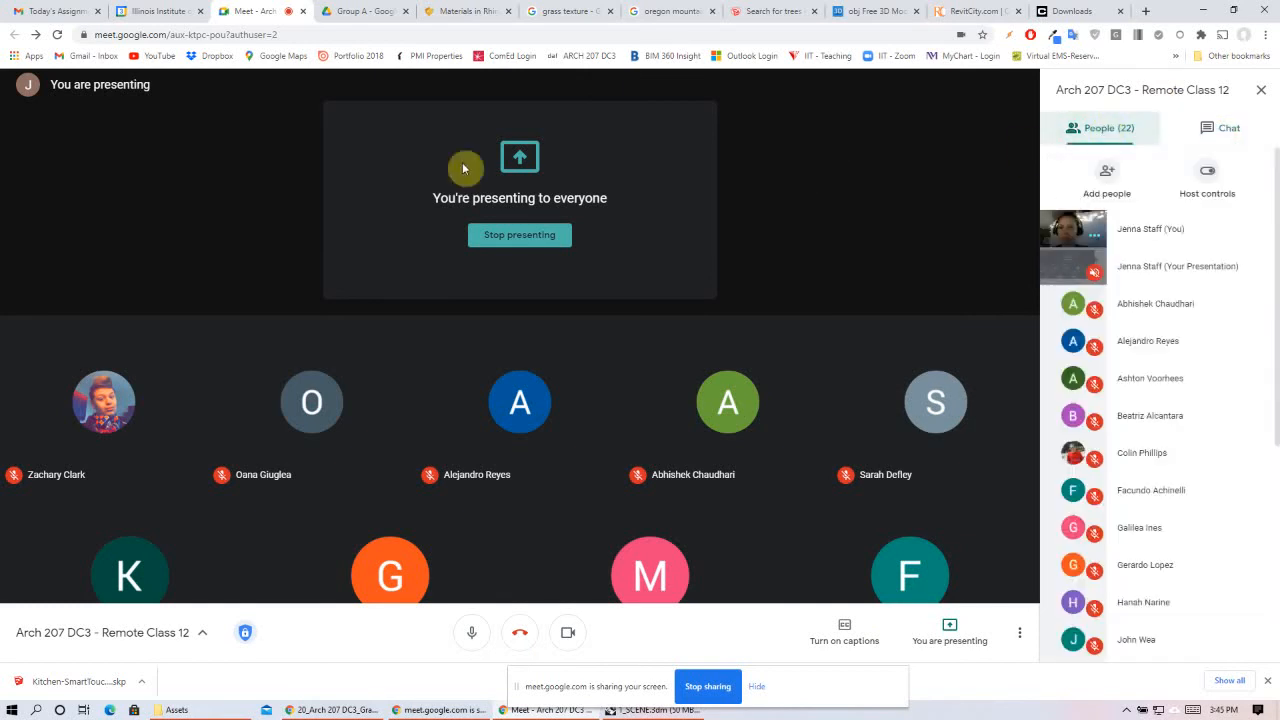
# - Dismiss the webcam-access notification, hide the screen-sharing bar, and return to Rhino
pyautogui.click(350, 11)
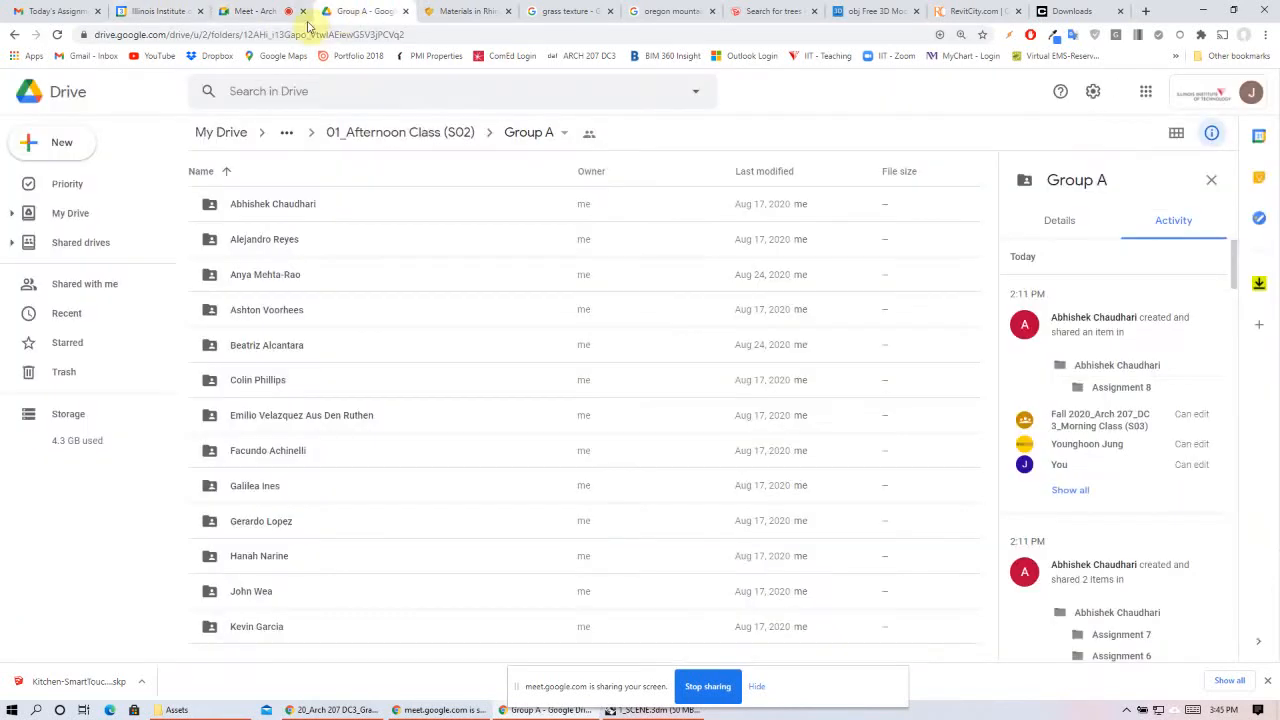
pyautogui.click(265, 11)
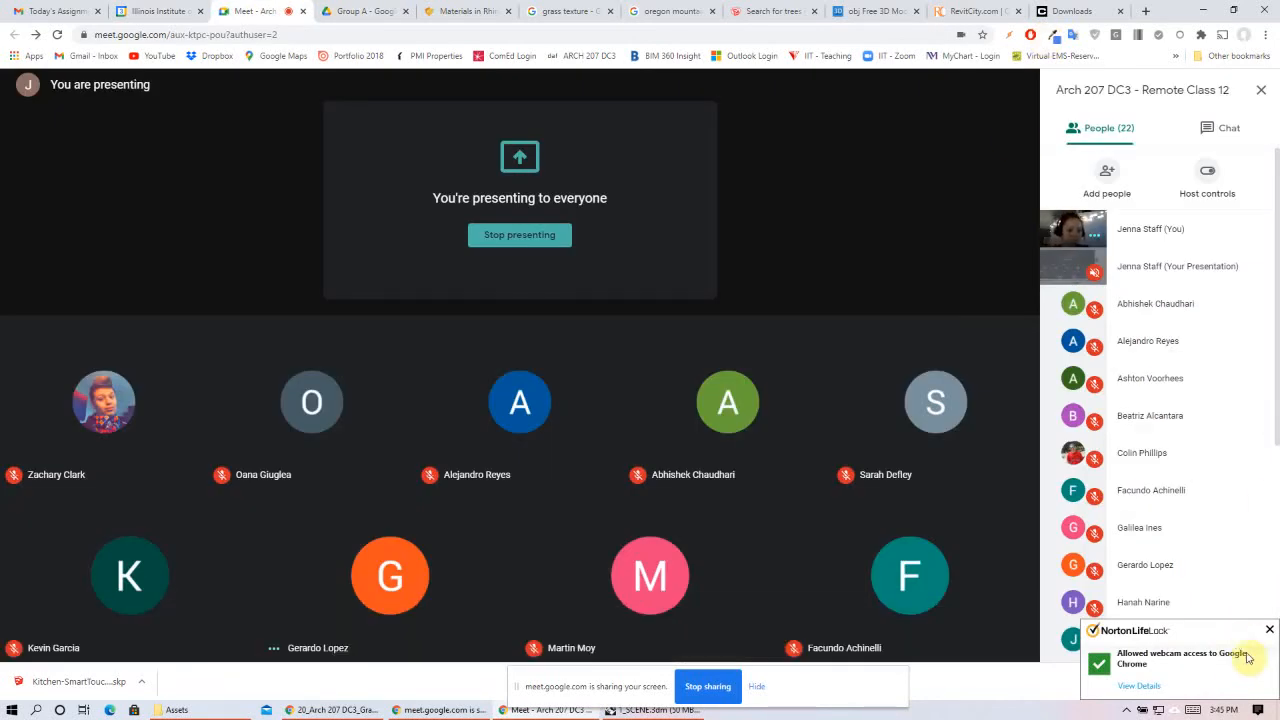
pyautogui.click(1269, 631)
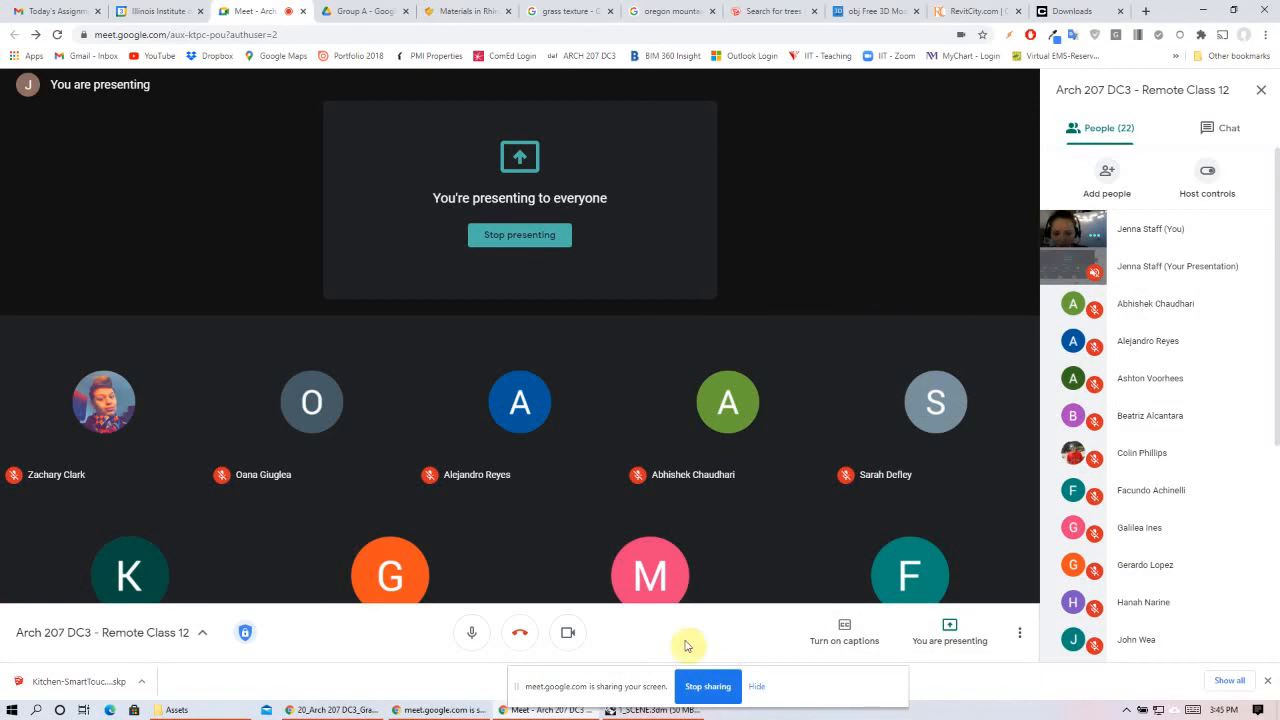
pyautogui.click(757, 686)
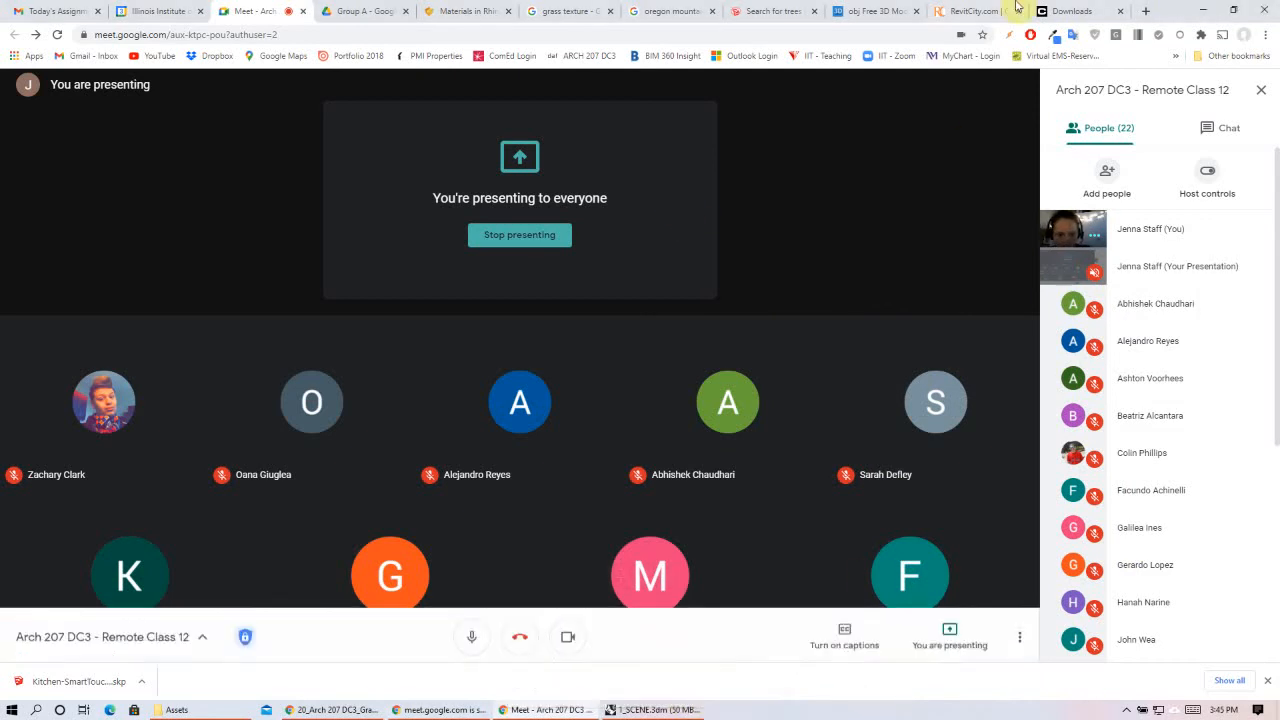
pyautogui.click(1210, 13)
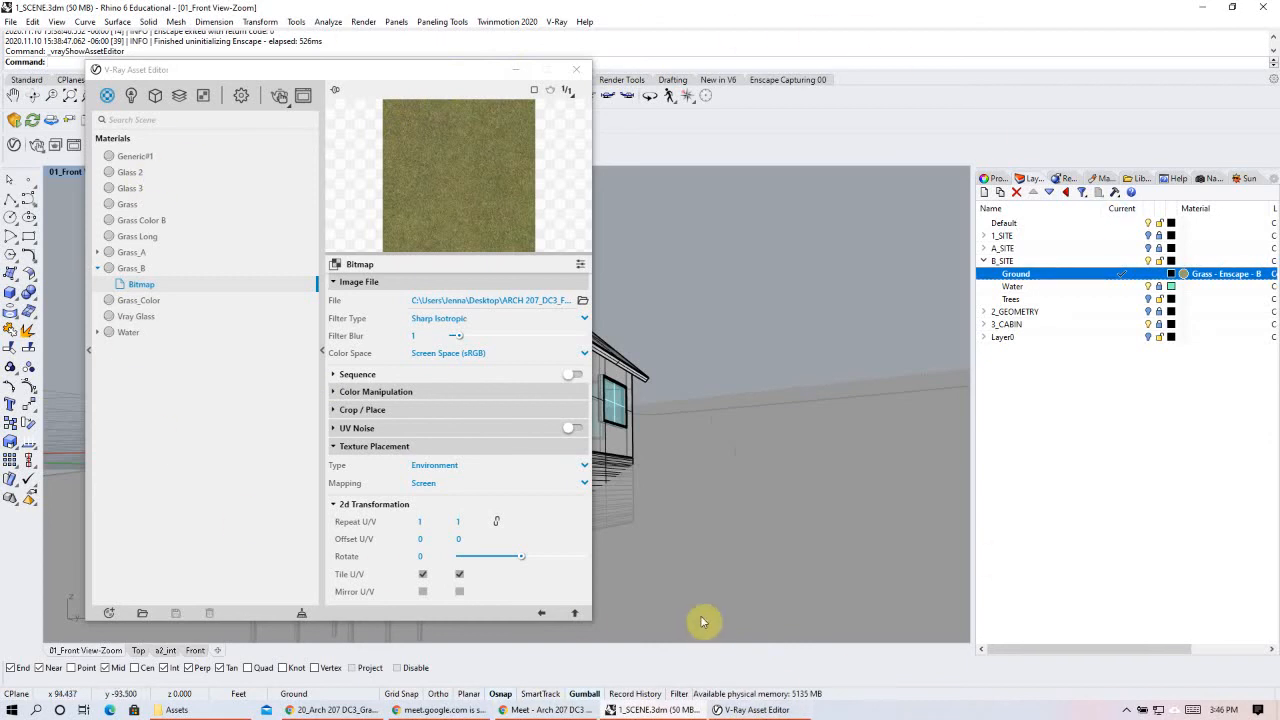
# - Make Water the current layer and lock the Ground layer, keeping the V-Ray Asset Editor open
pyautogui.click(517, 69)
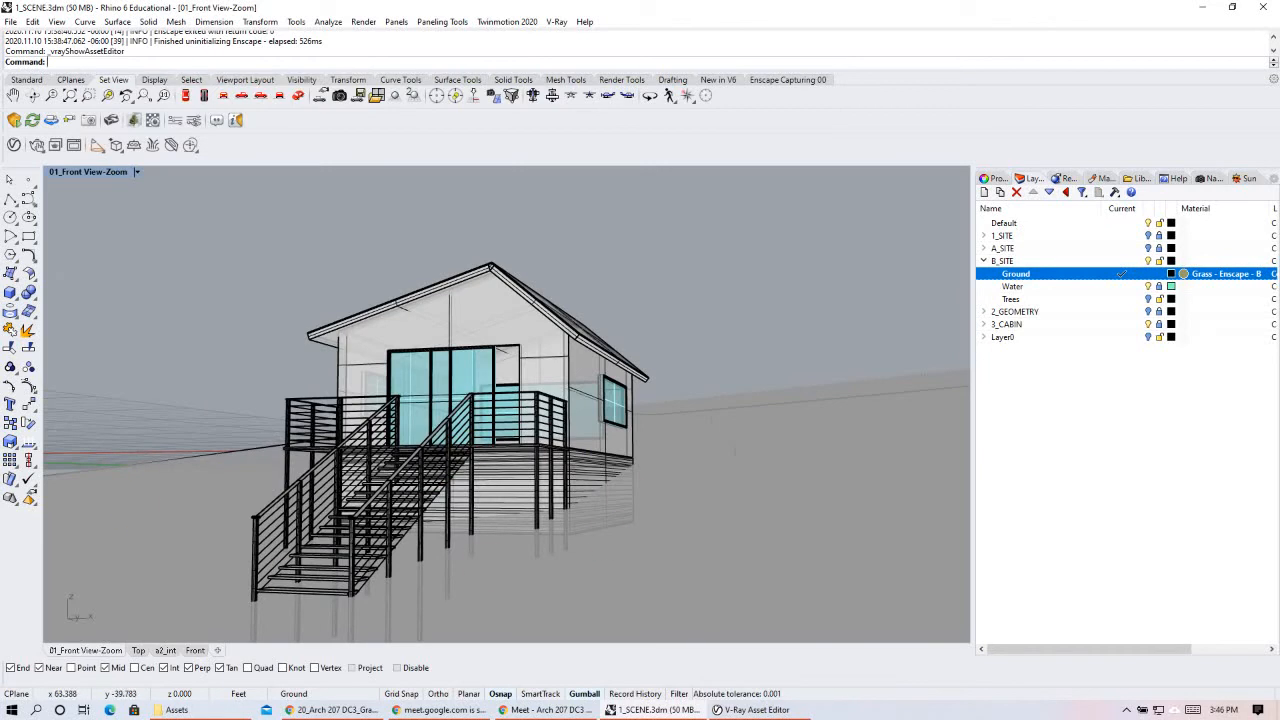
pyautogui.click(36, 146)
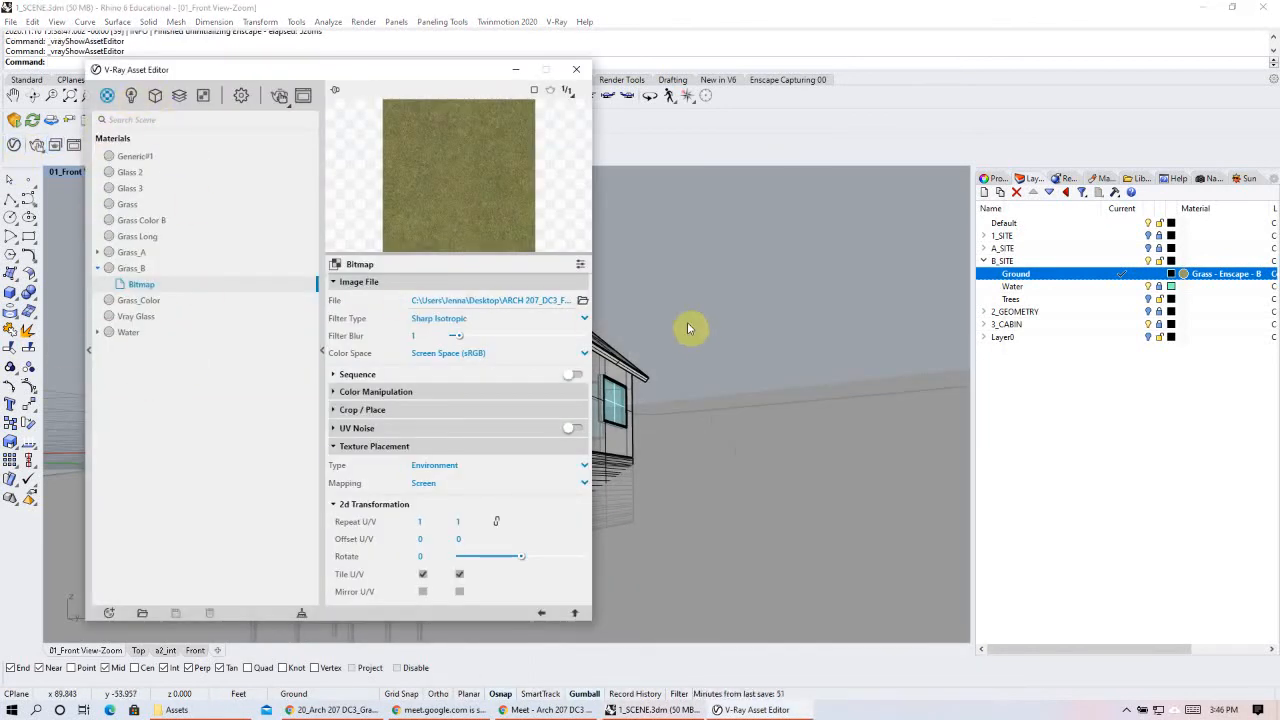
pyautogui.click(1127, 287)
pyautogui.click(1163, 275)
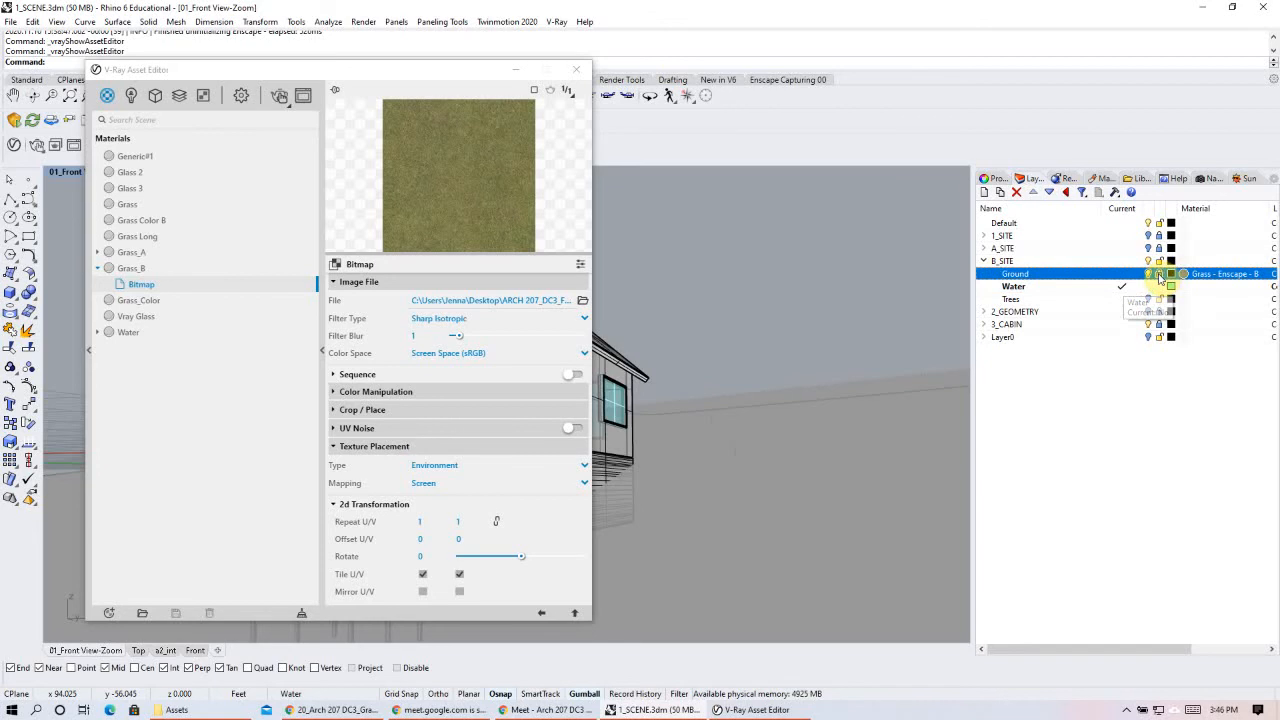
pyautogui.scroll(-8, 766, 300)
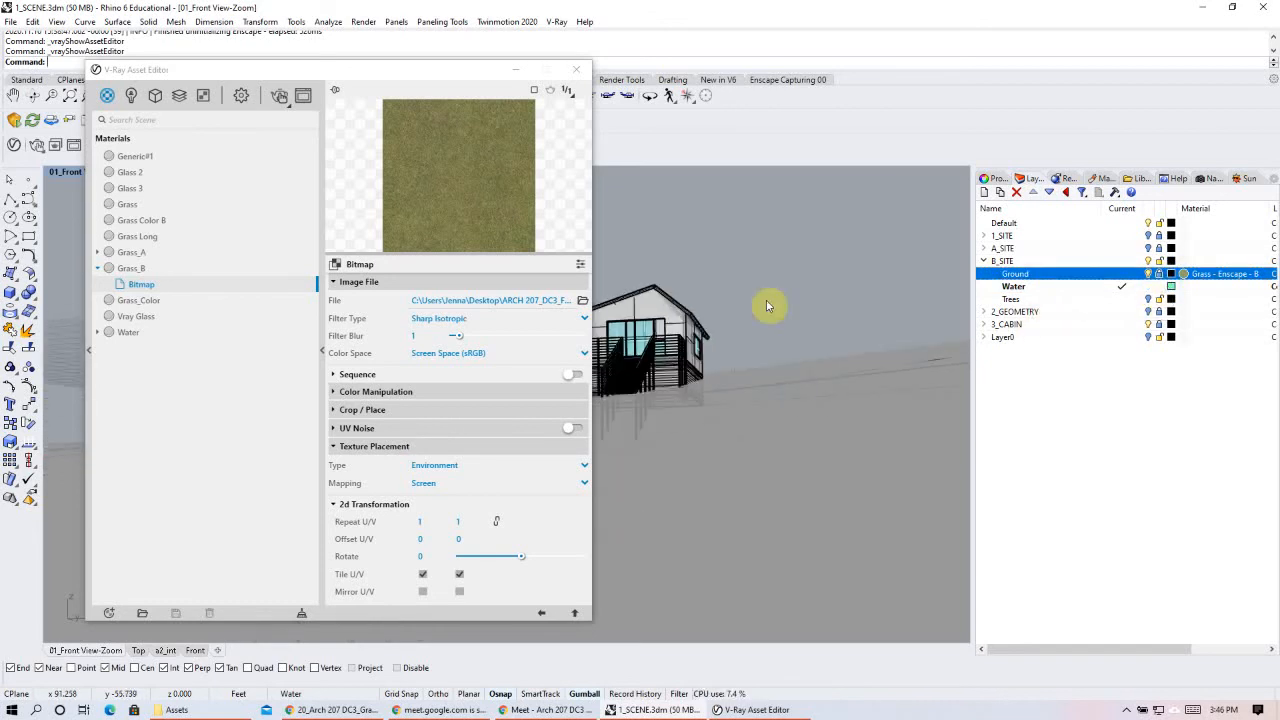
# - Frame the water surface closely in the viewport and bring the V-Ray Asset Editor back beside it
pyautogui.moveTo(762, 301); pyautogui.dragTo(597, 413, button='right')
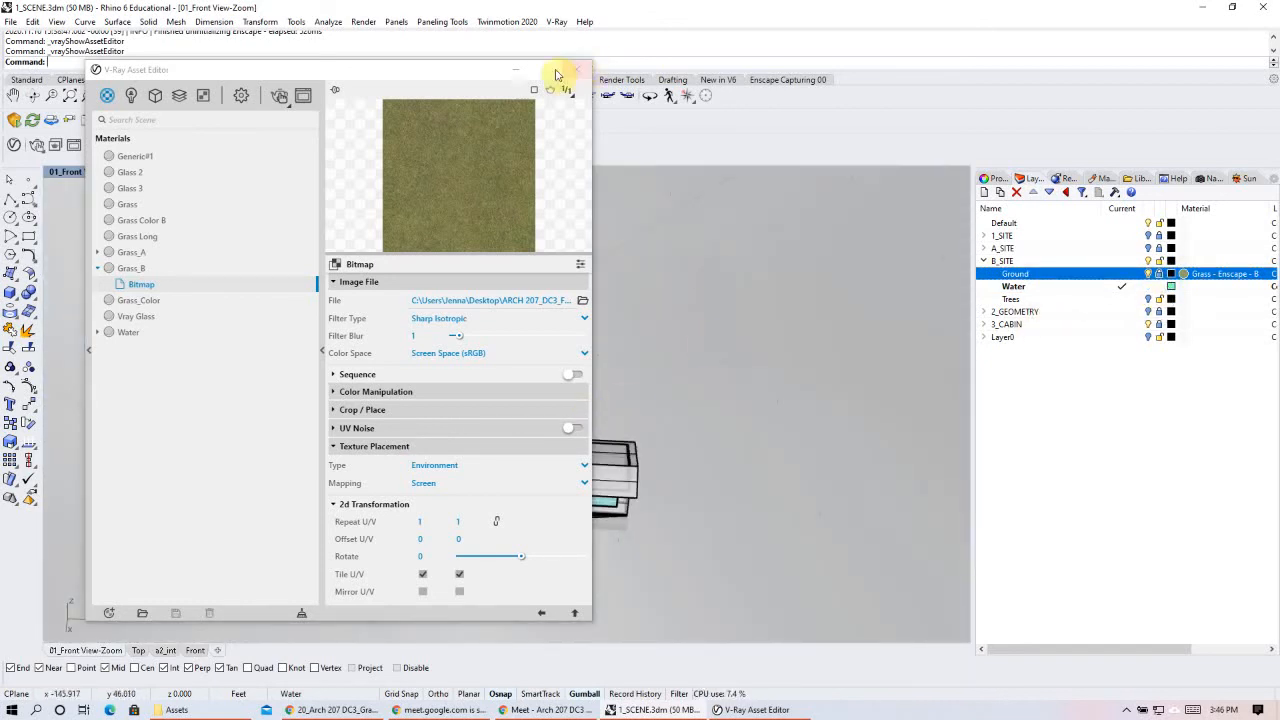
pyautogui.click(515, 69)
pyautogui.moveTo(408, 360); pyautogui.dragTo(521, 325, button='right')
pyautogui.scroll(3, 560, 518)
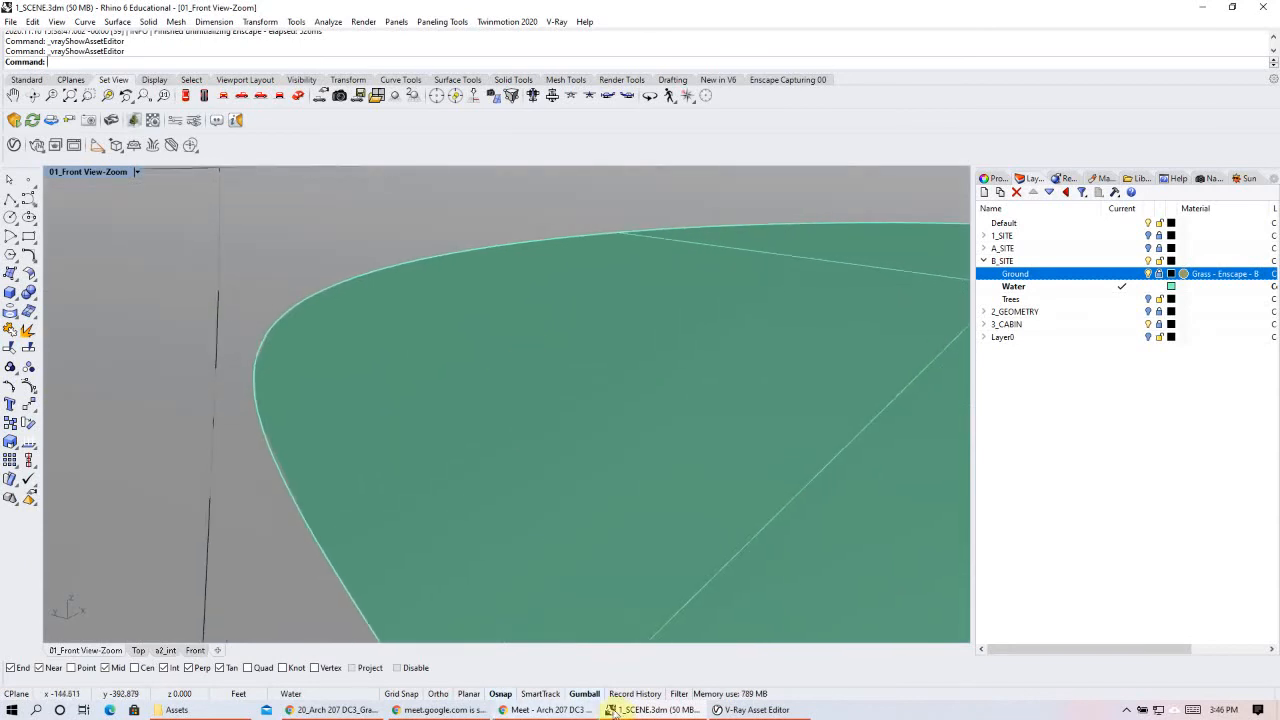
pyautogui.click(752, 710)
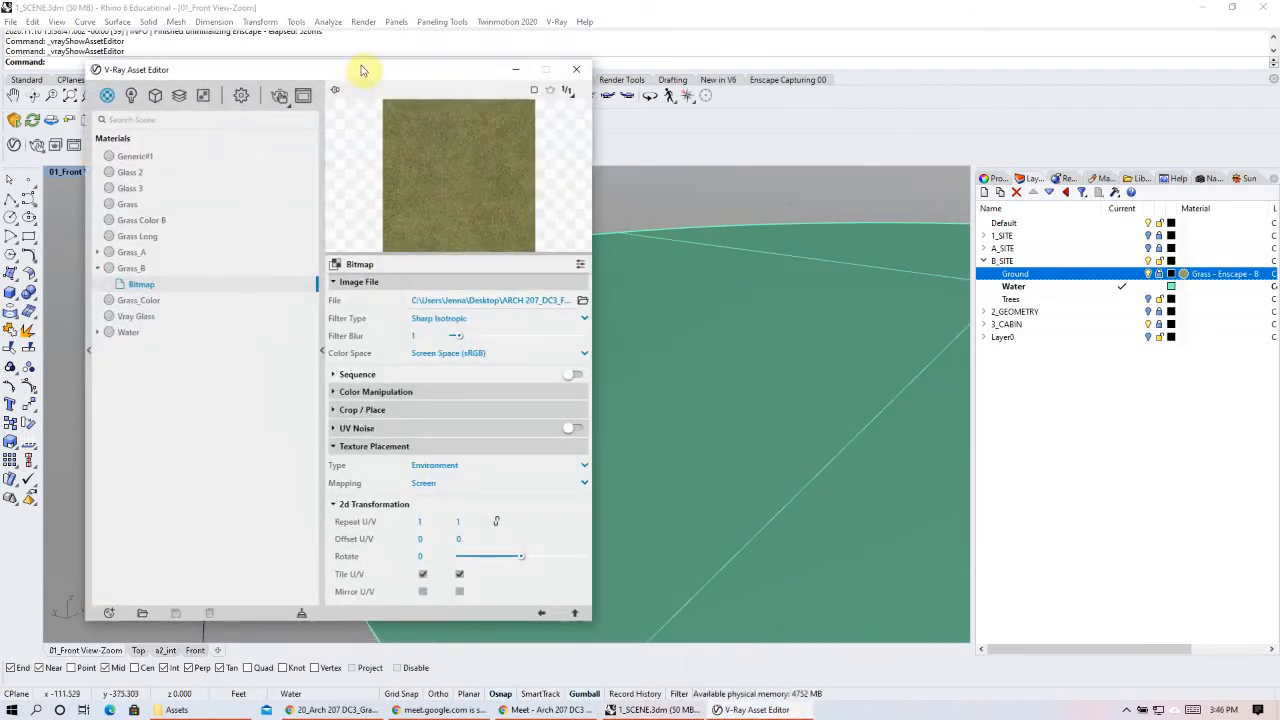
pyautogui.moveTo(363, 74); pyautogui.dragTo(326, 47)
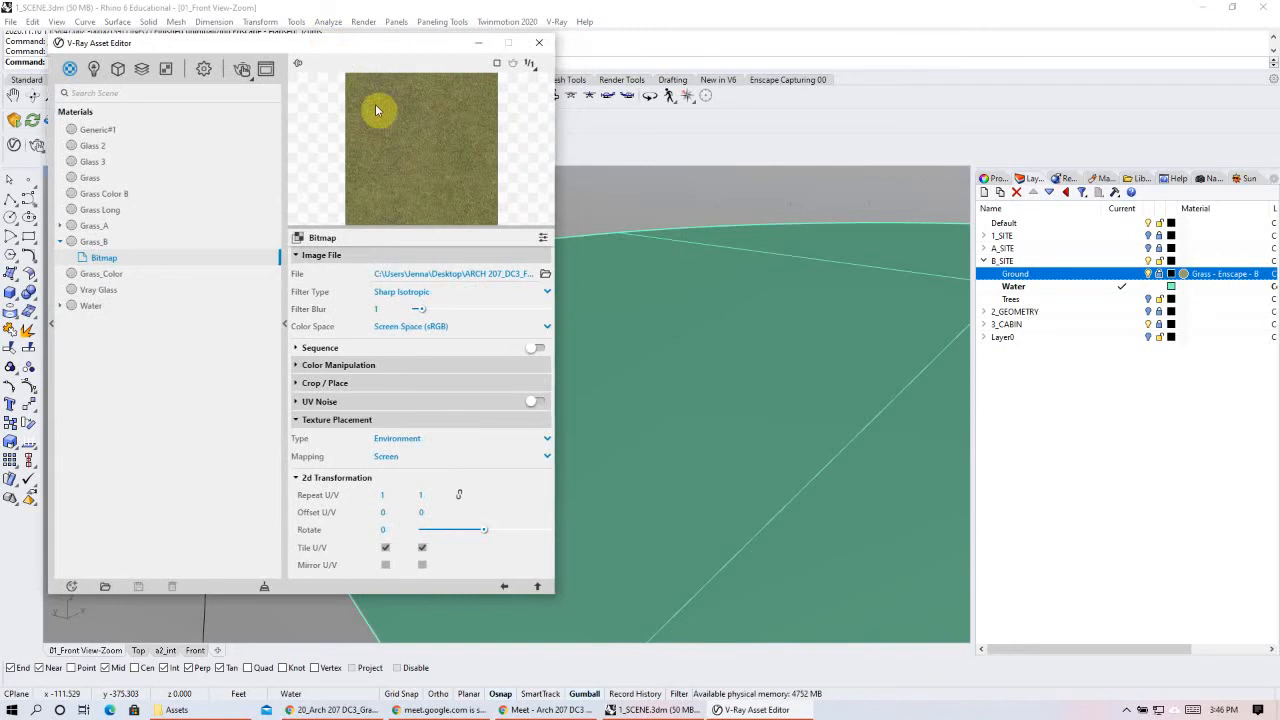
# - Create a new V-Ray Generic material and name it Water_B
pyautogui.click(92, 307)
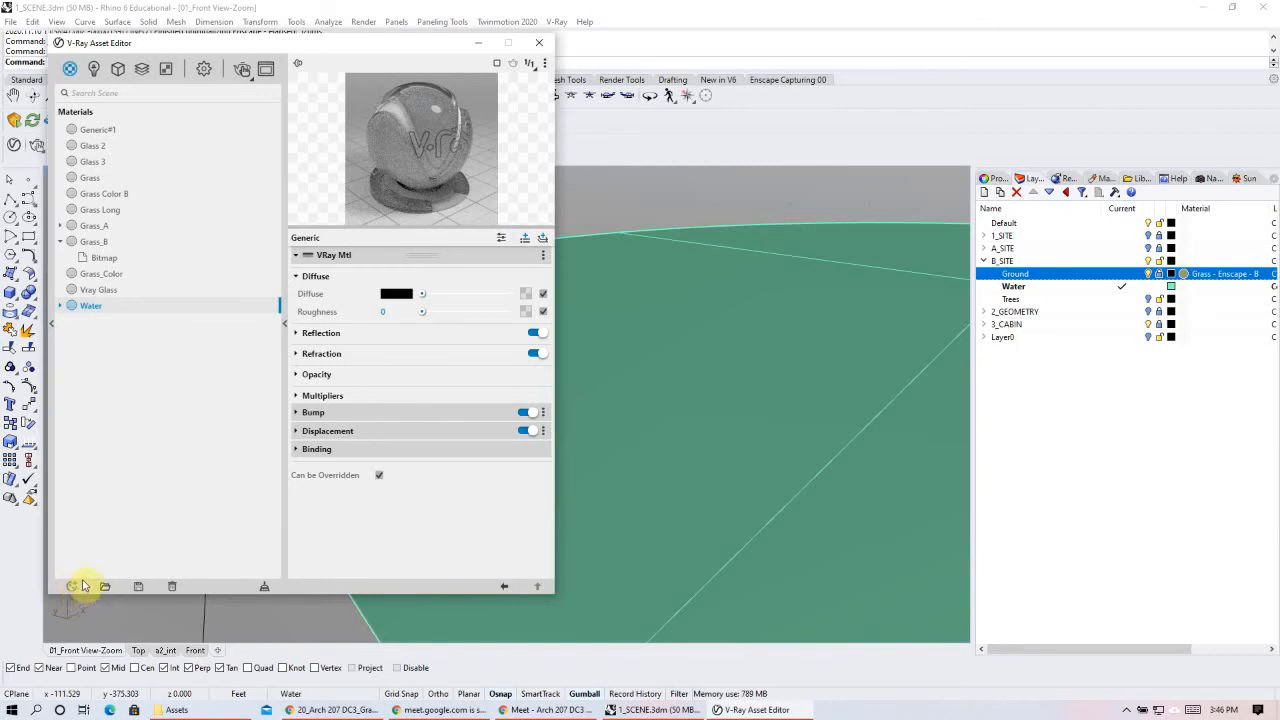
pyautogui.click(73, 587)
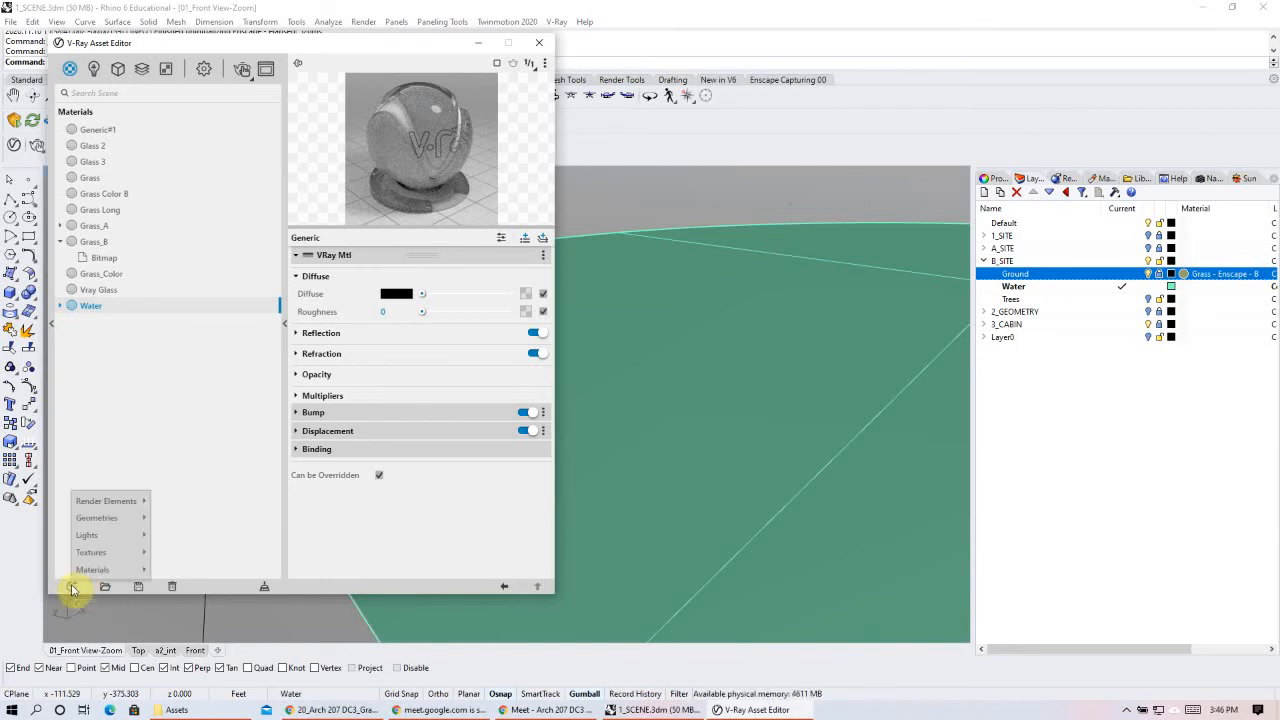
pyautogui.moveTo(90, 569)
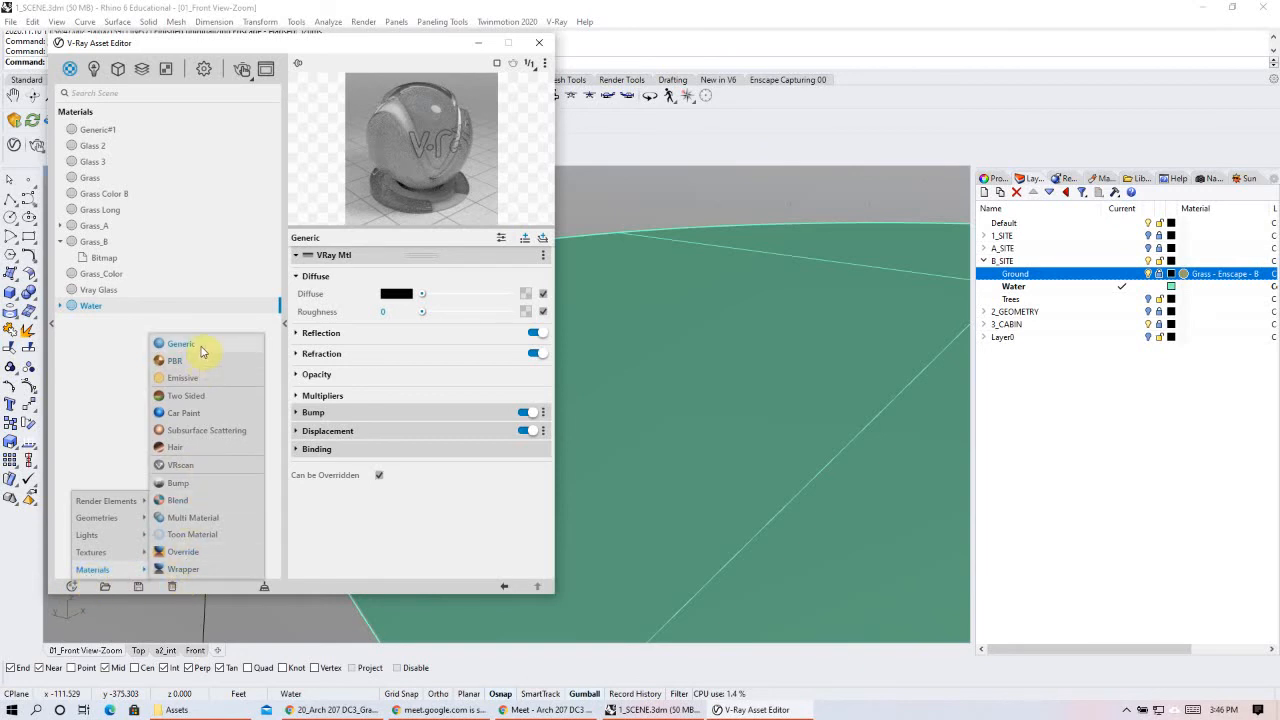
pyautogui.click(201, 350)
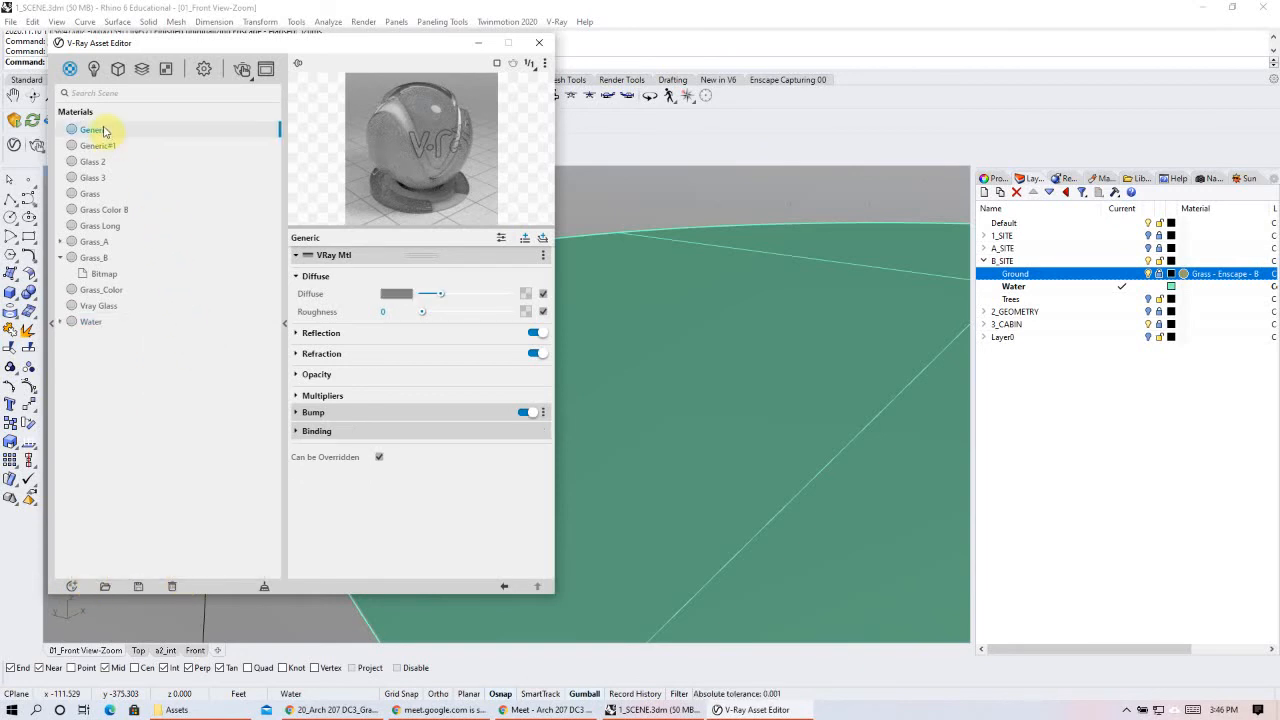
pyautogui.rightClick(104, 131)
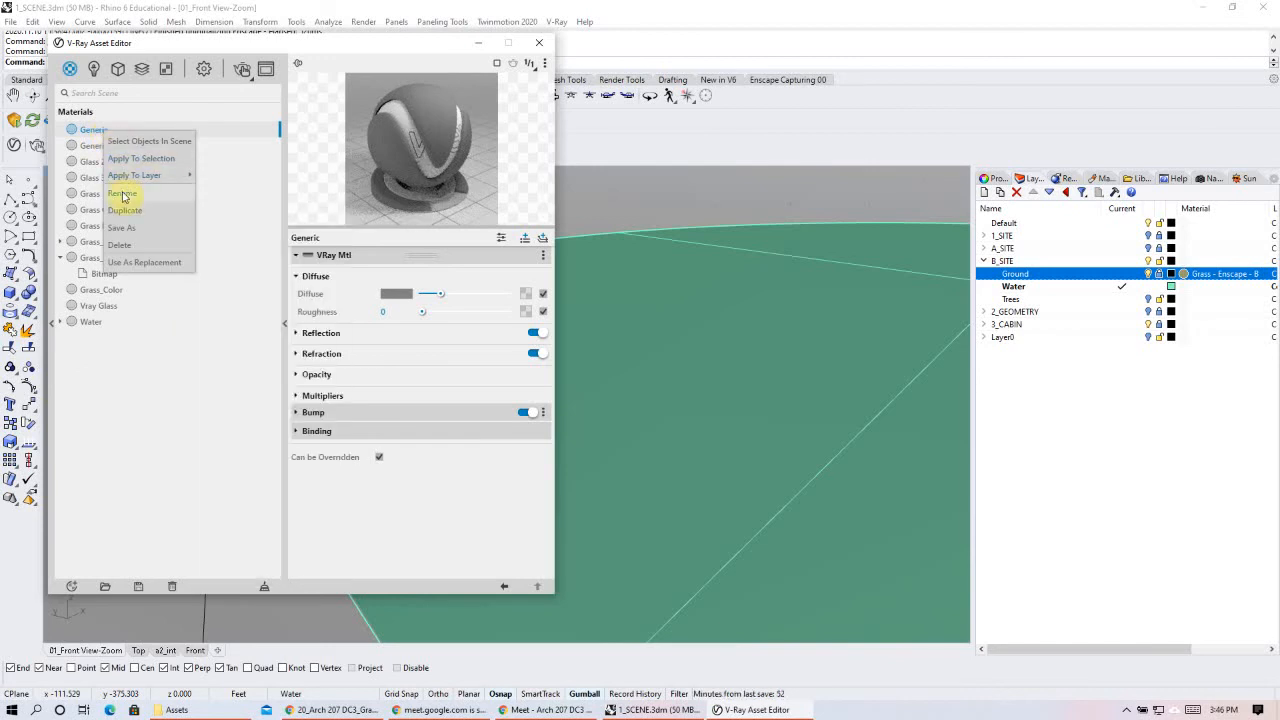
pyautogui.click(186, 158)
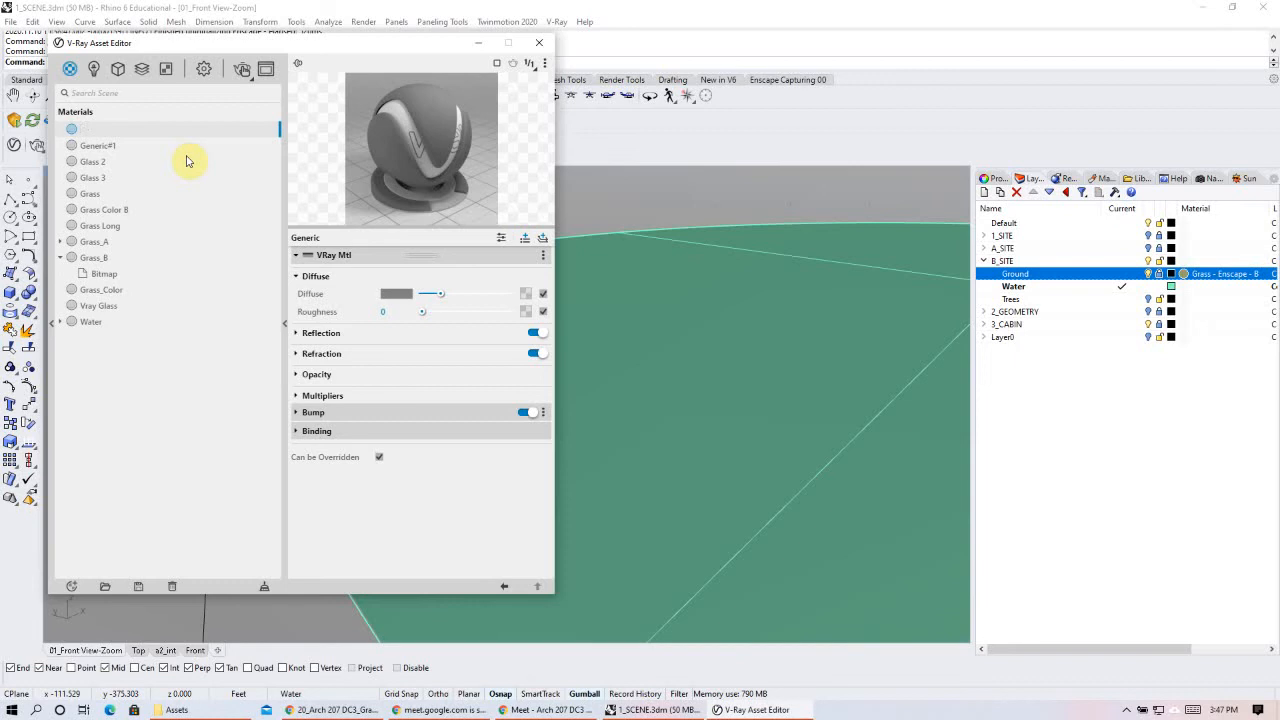
pyautogui.write('Water_B')
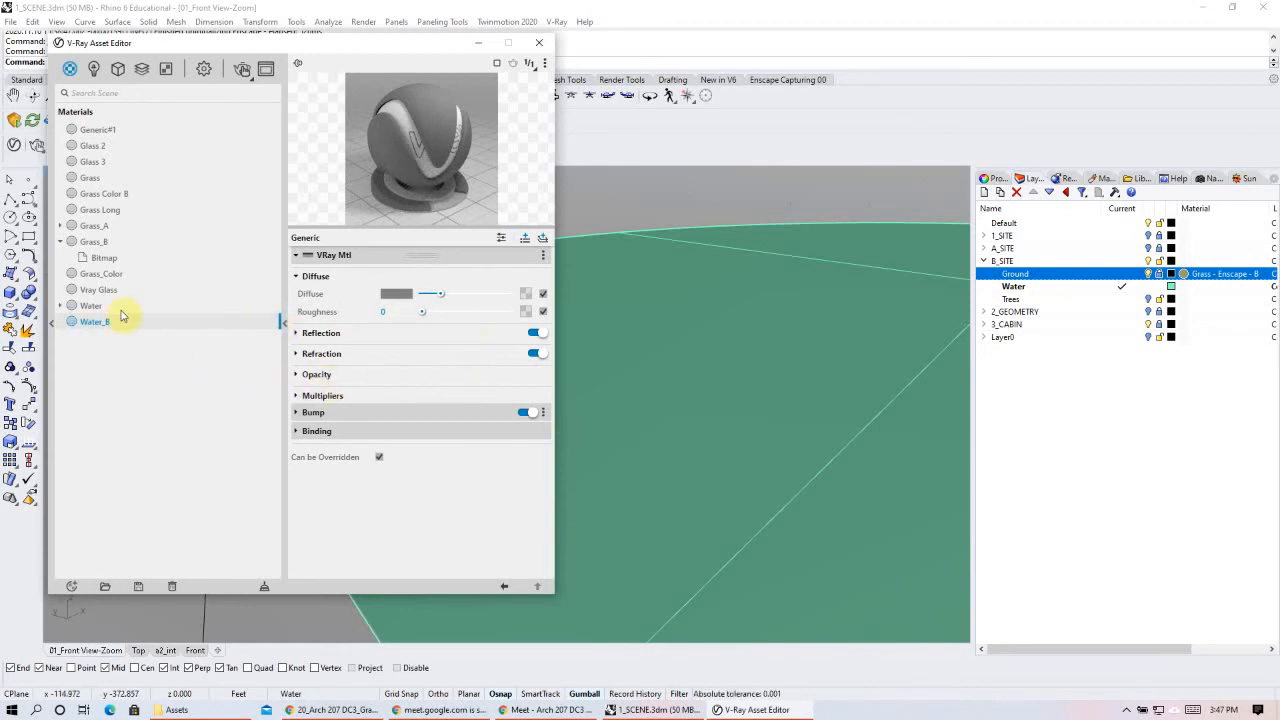
# - Compare the existing Water material and its nested Water texture parameters with the new Water_B material
pyautogui.click(61, 306)
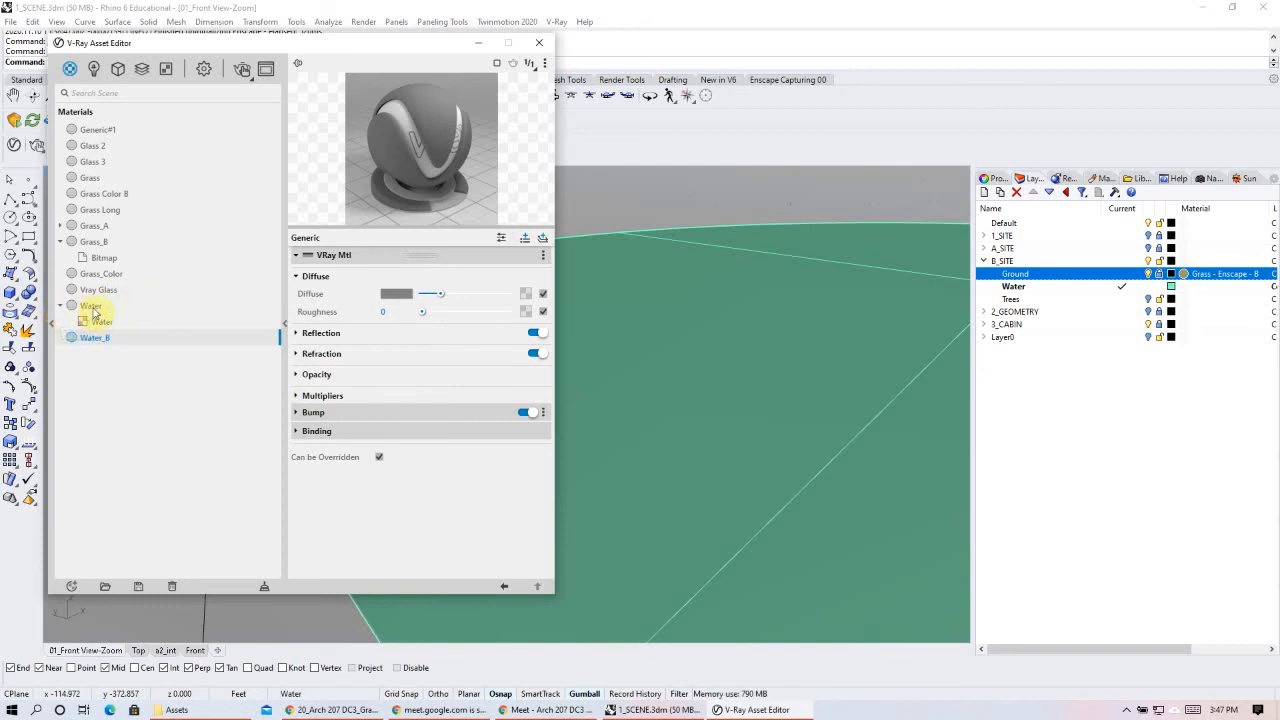
pyautogui.click(95, 308)
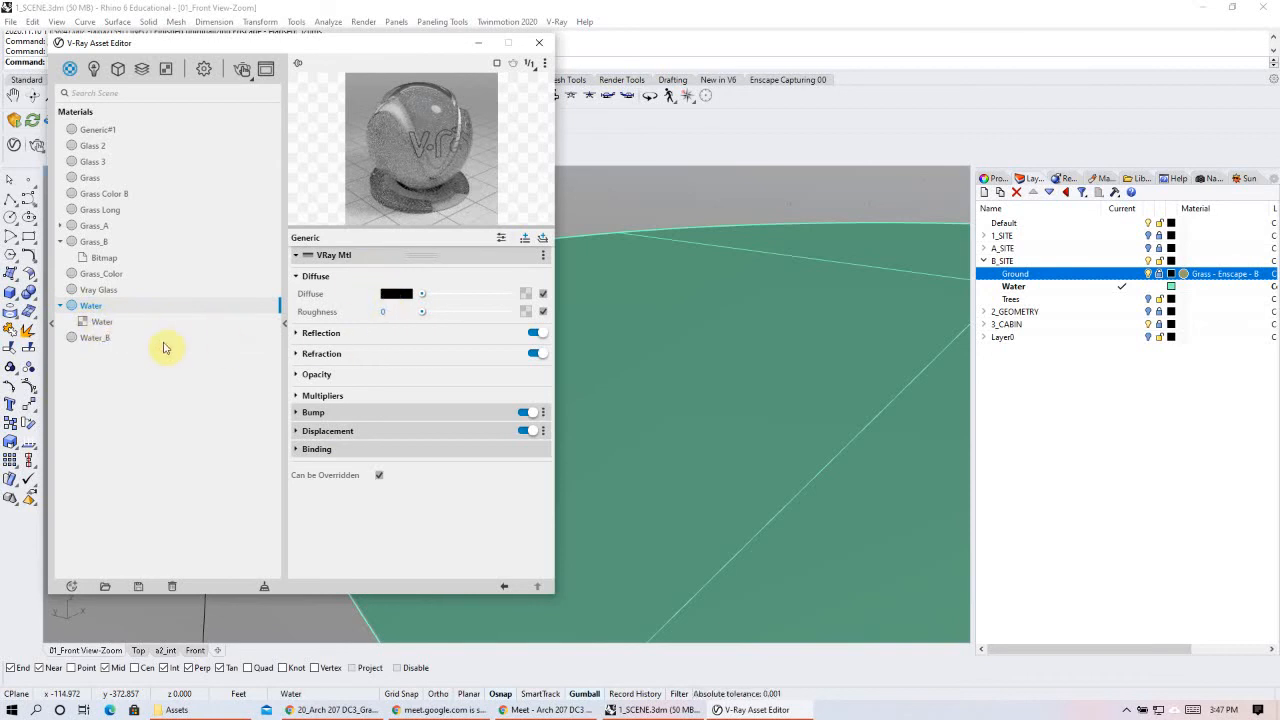
pyautogui.click(89, 340)
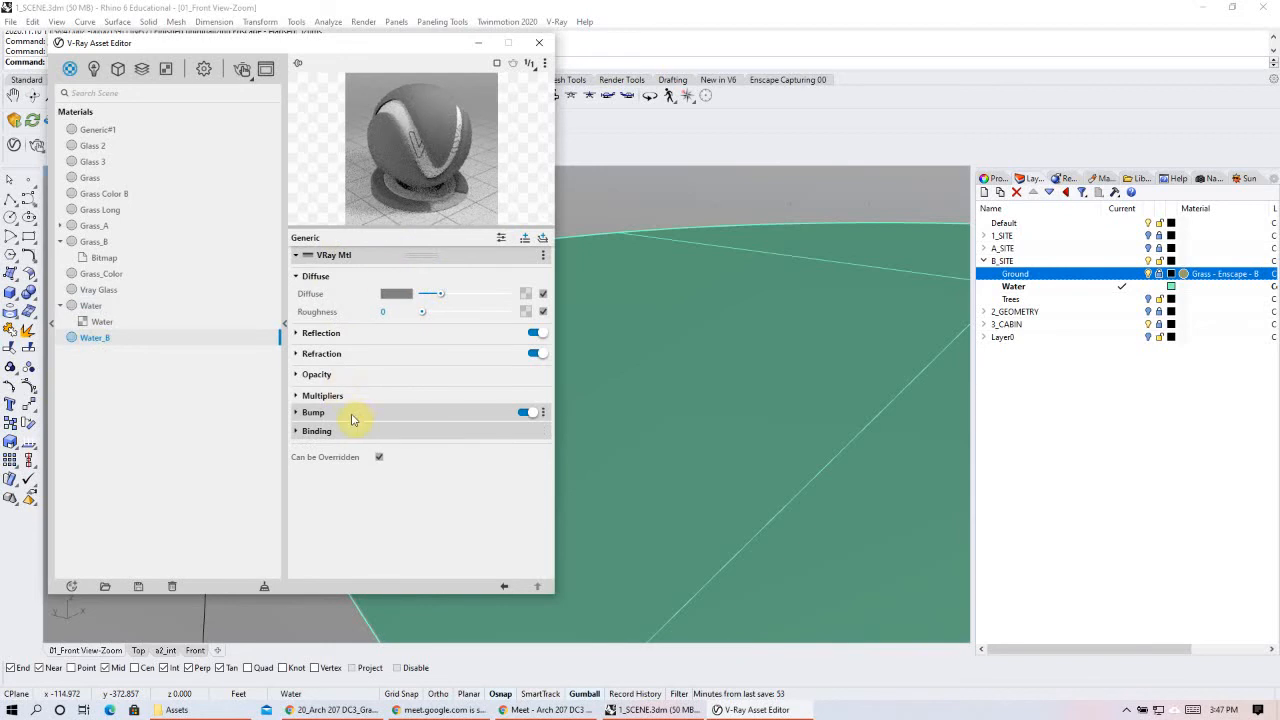
pyautogui.click(94, 310)
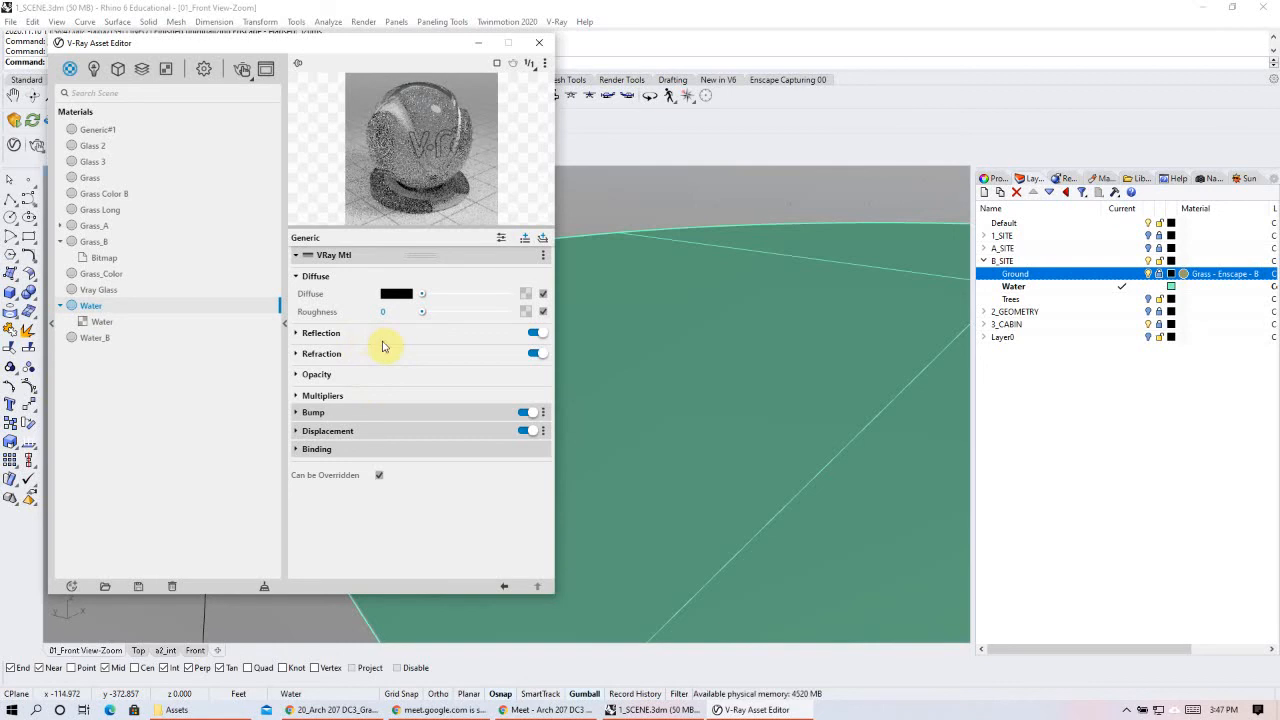
pyautogui.click(102, 323)
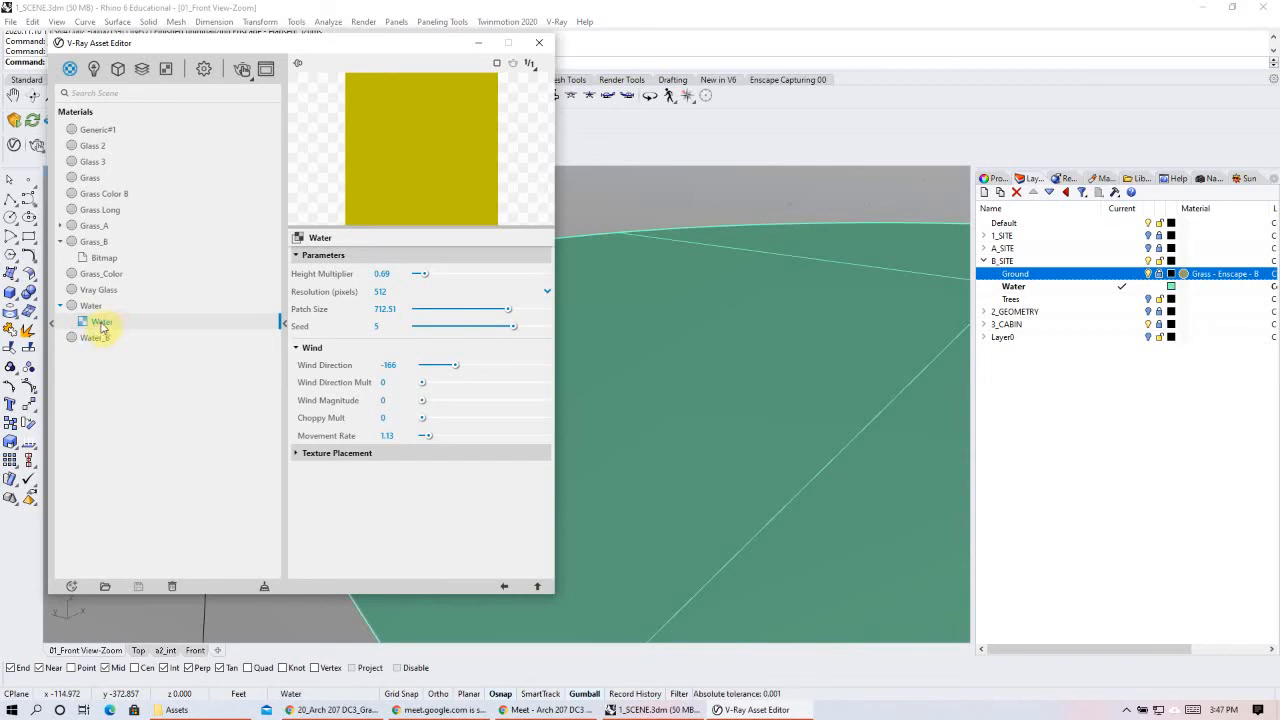
# - Set the Water_B material's diffuse color to black, using the existing Water material as reference
pyautogui.click(97, 340)
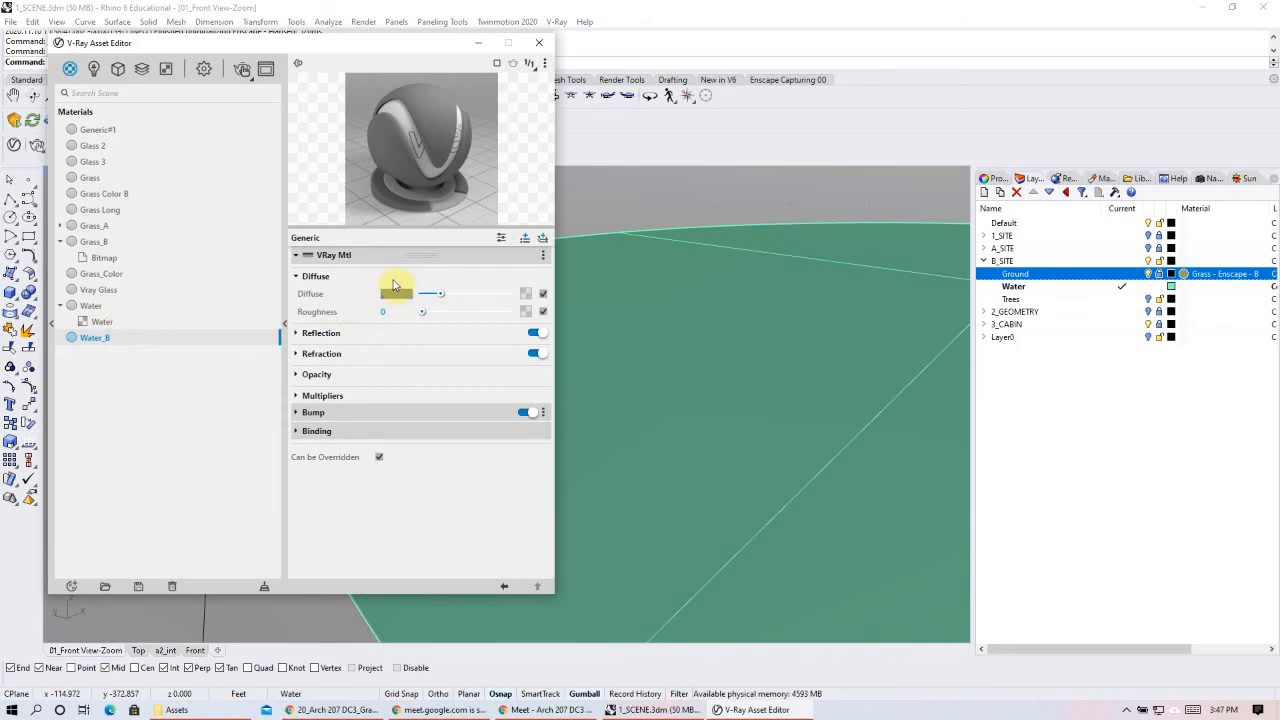
pyautogui.moveTo(443, 298); pyautogui.dragTo(520, 293)
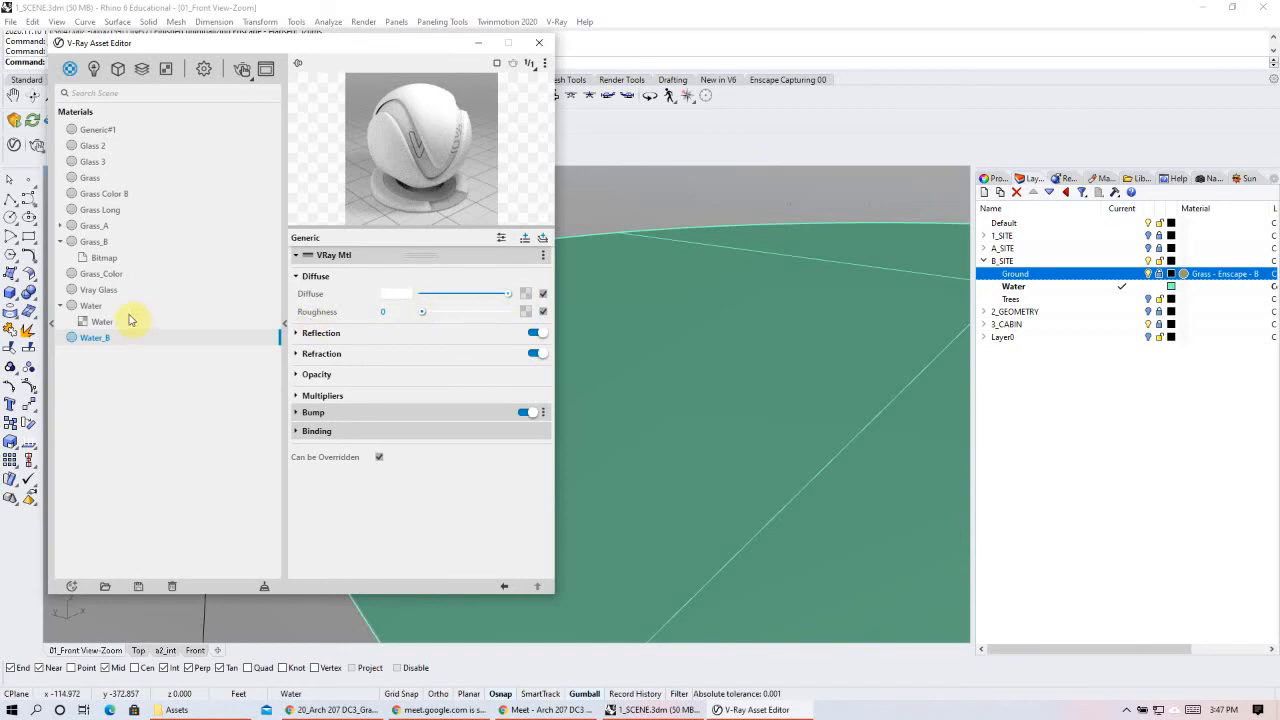
pyautogui.click(122, 312)
pyautogui.click(110, 339)
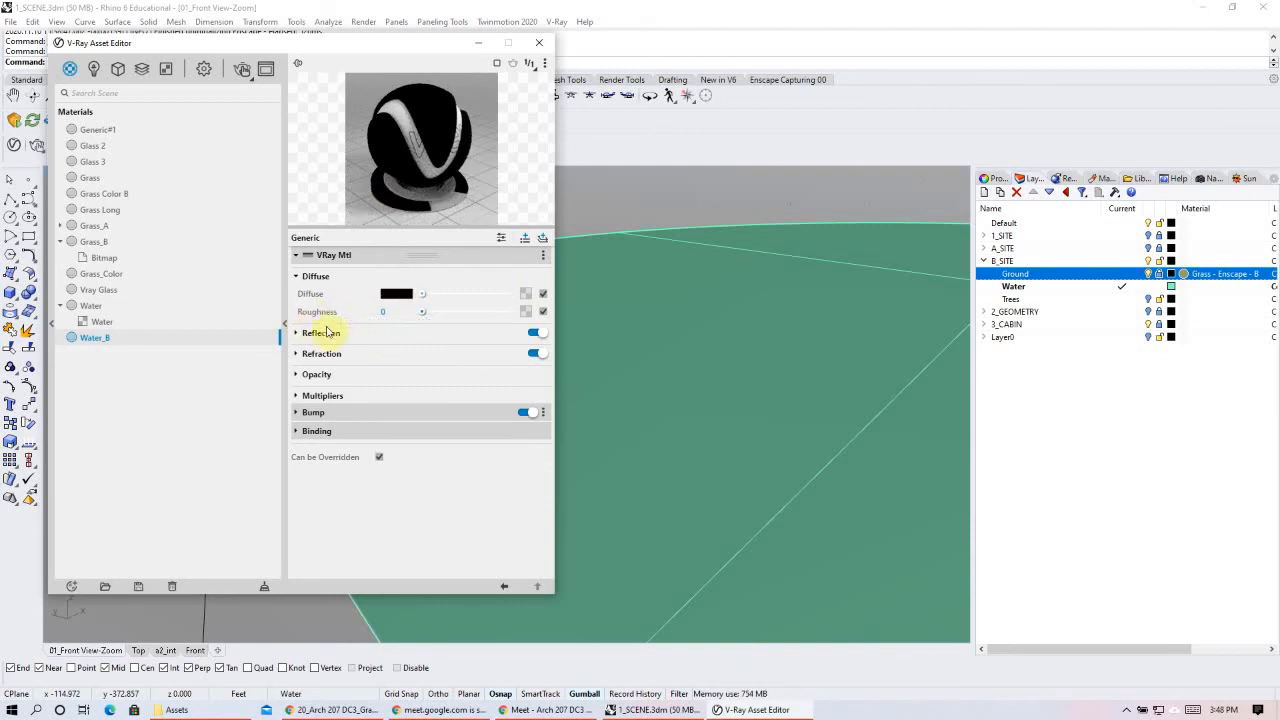
# - Set Water_B's reflection color to white, then enable its Reflection IOR and set it to 1.33
pyautogui.click(322, 336)
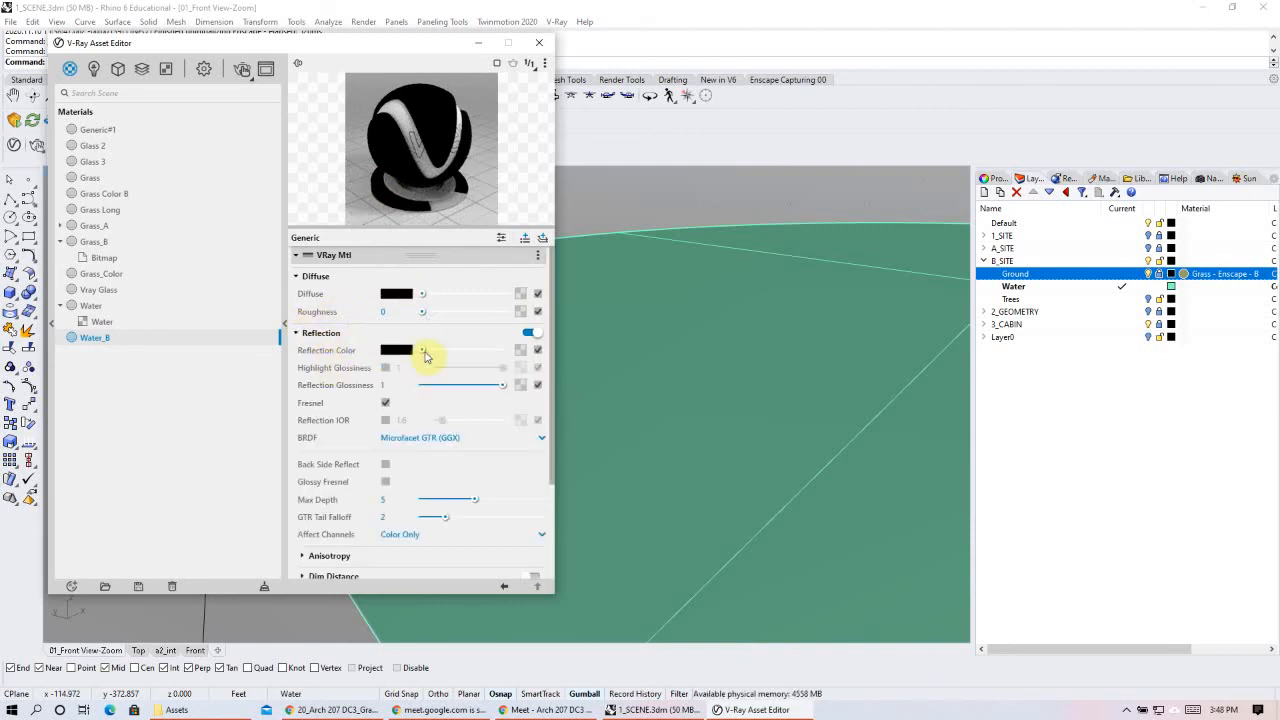
pyautogui.moveTo(422, 353); pyautogui.dragTo(530, 356)
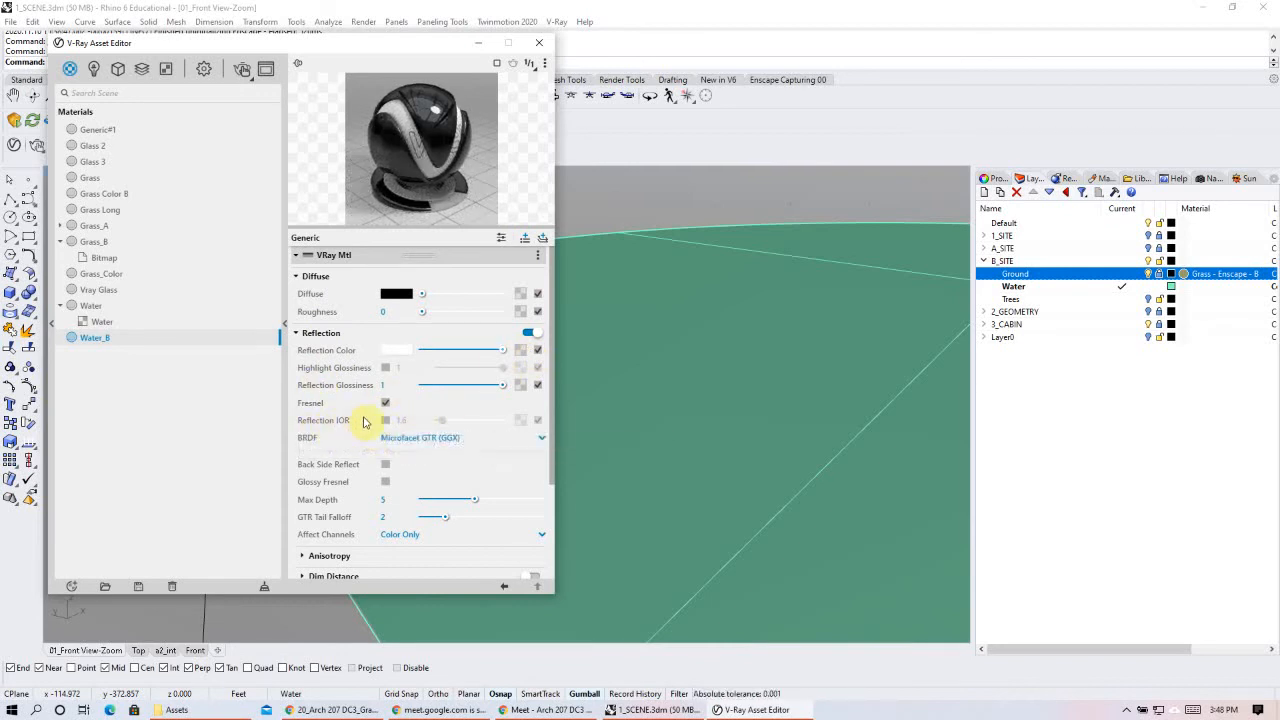
pyautogui.click(384, 422)
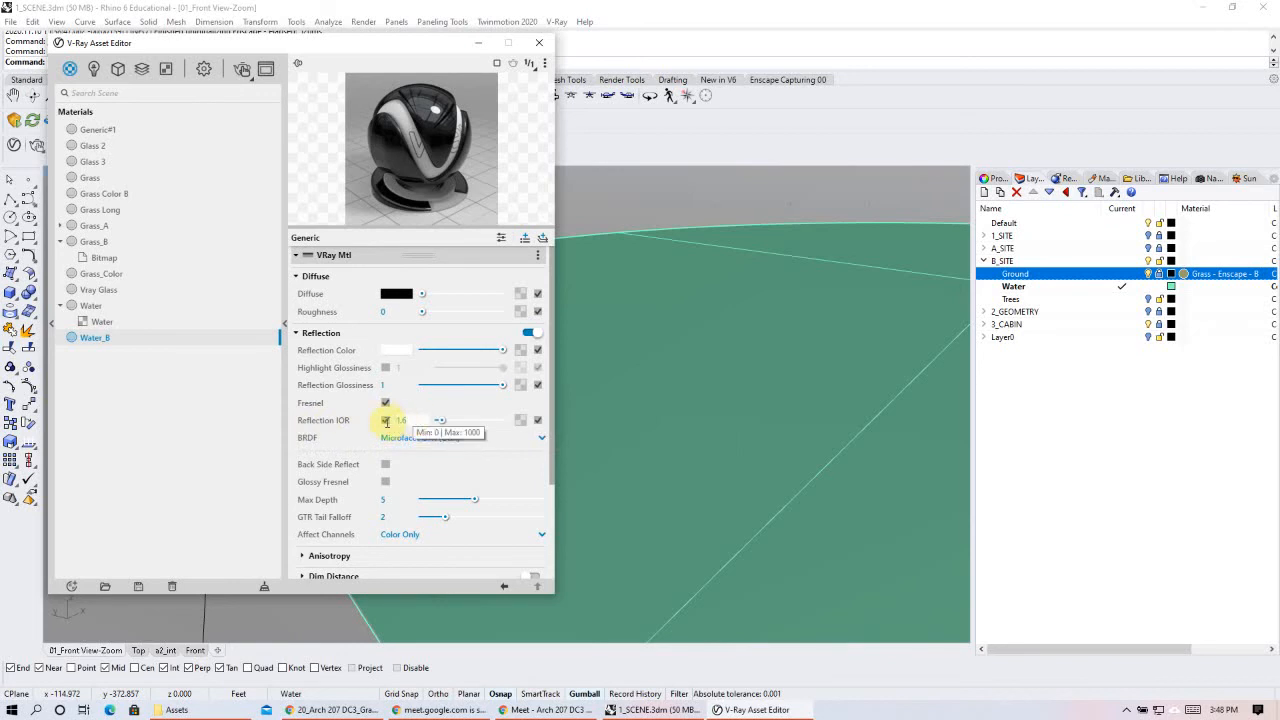
pyautogui.doubleClick(392, 424)
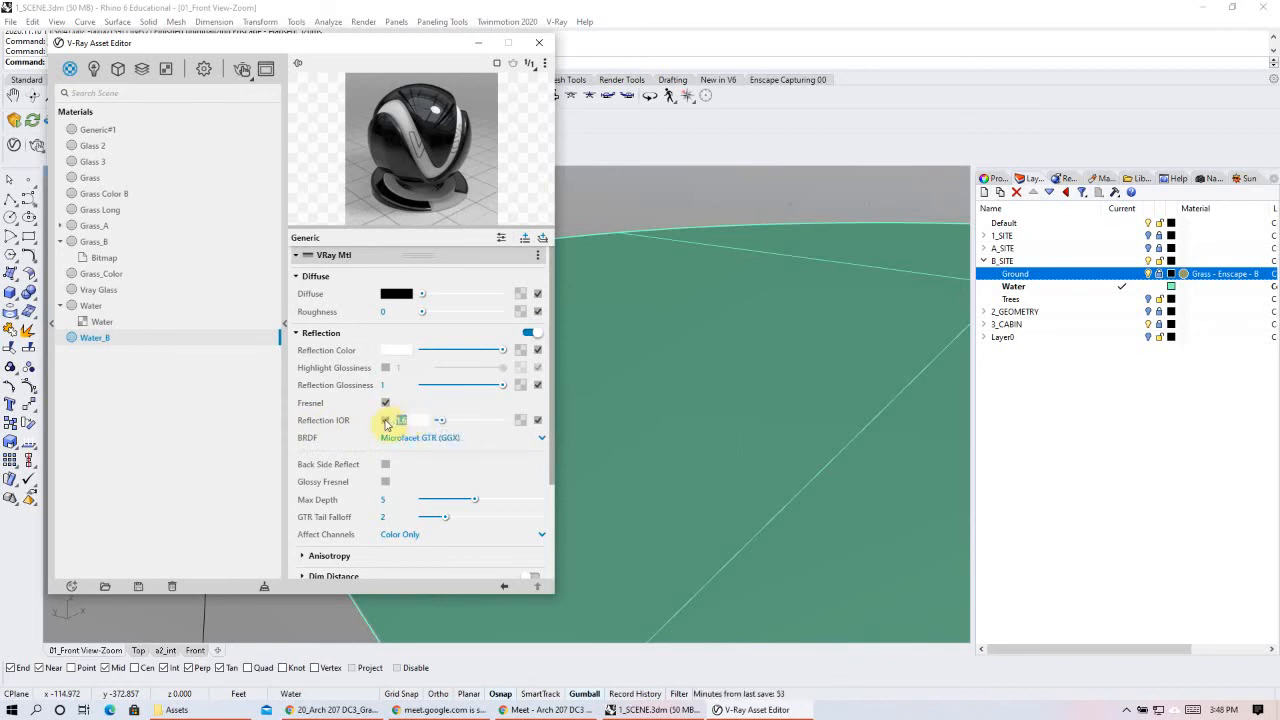
pyautogui.write('1.33')
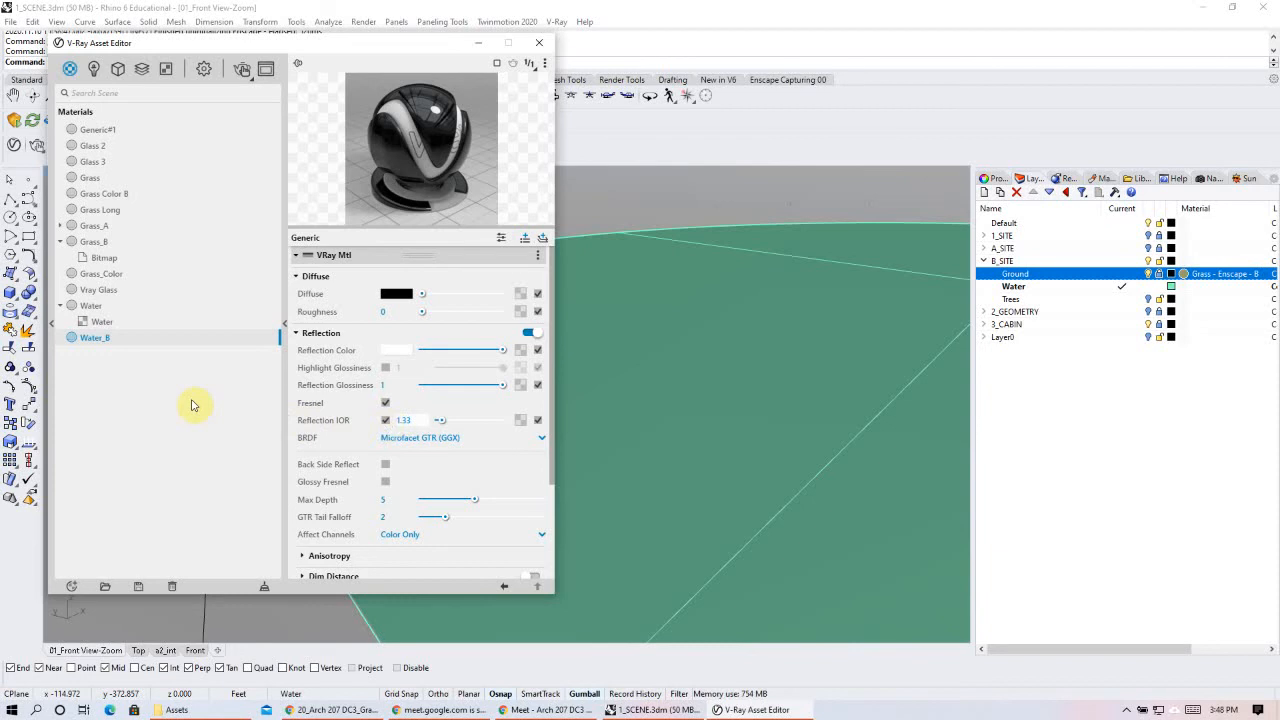
pyautogui.press('Return')
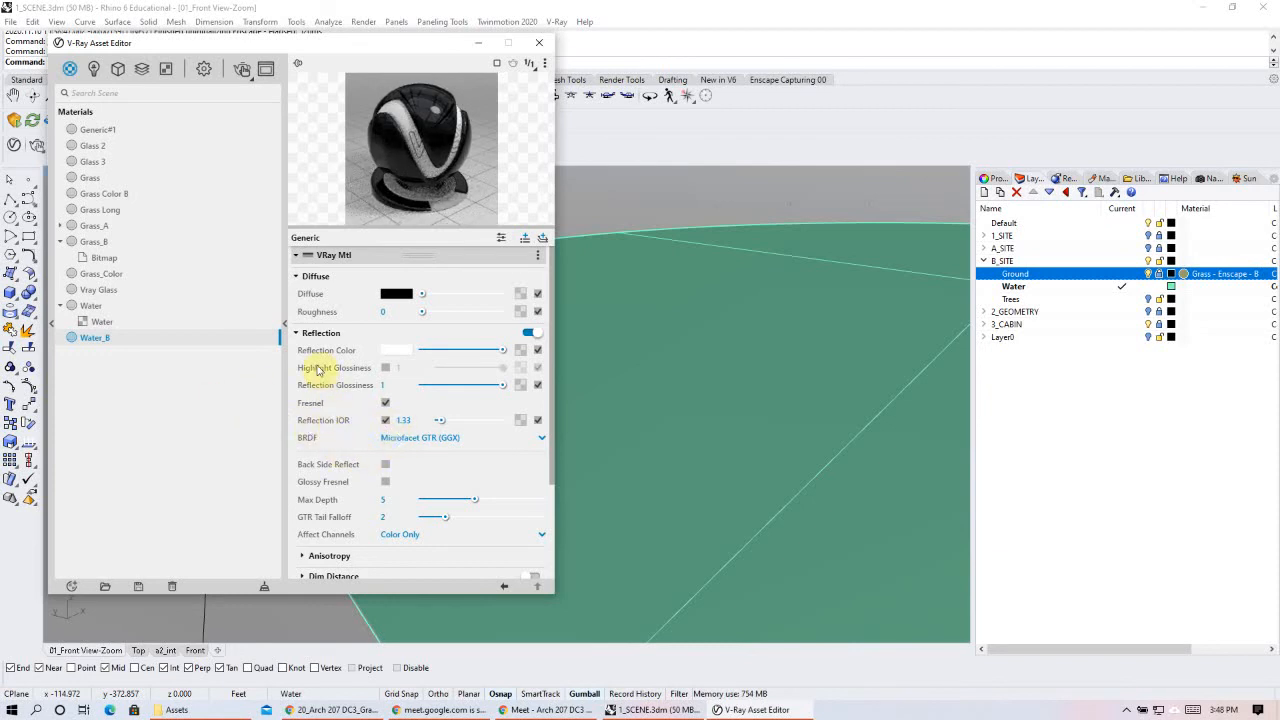
# - Set Water_B's refraction color to white and IOR to 1.33, and disable Affect Shadows
pyautogui.scroll(-1, 366, 488)
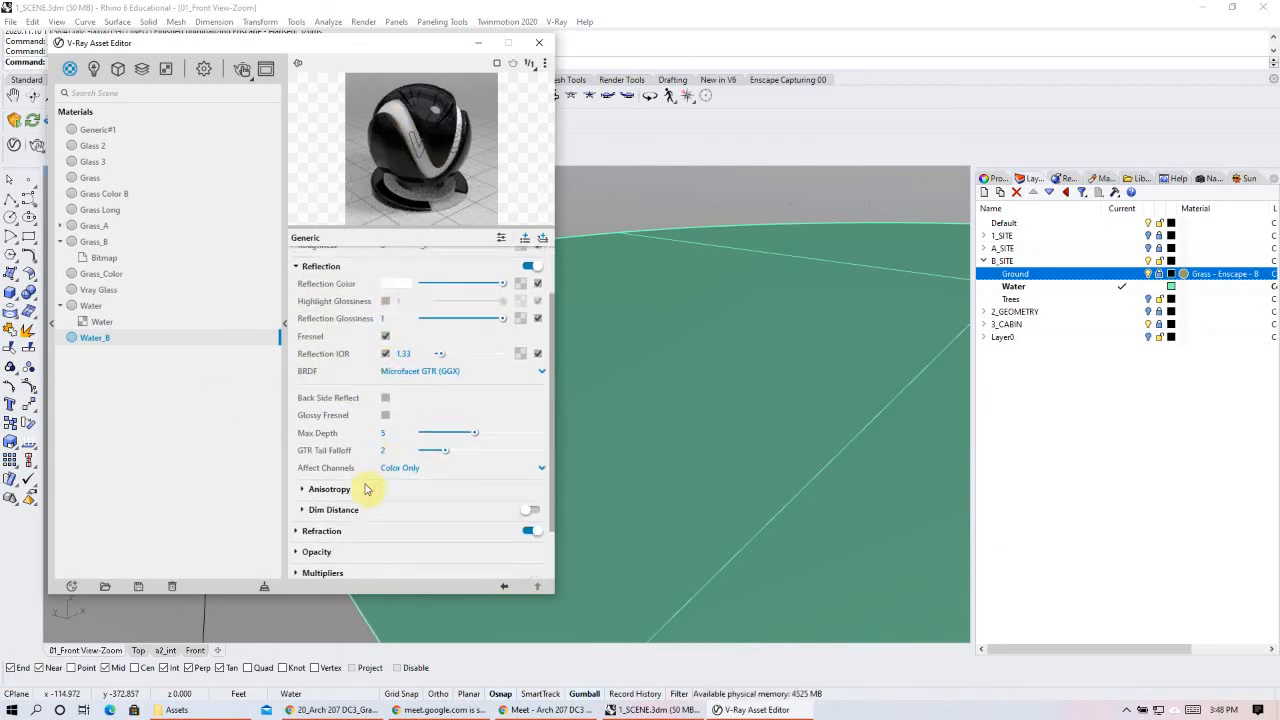
pyautogui.click(329, 531)
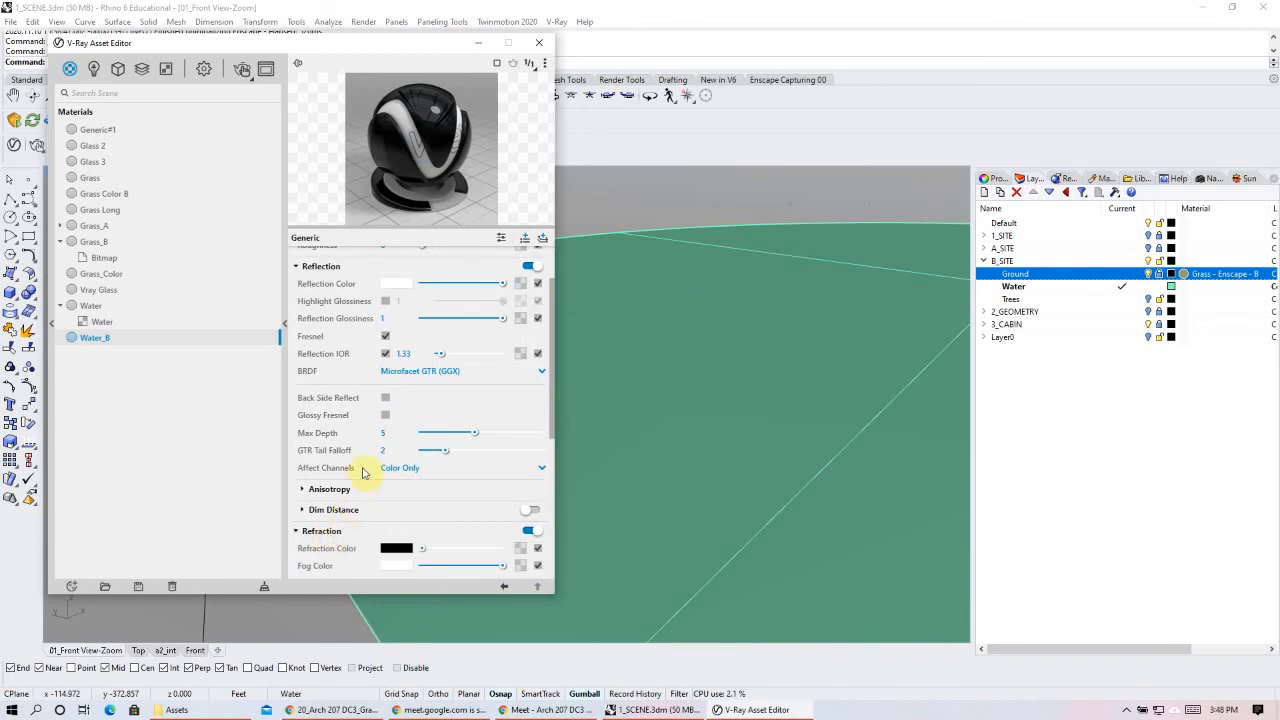
pyautogui.scroll(-5, 363, 473)
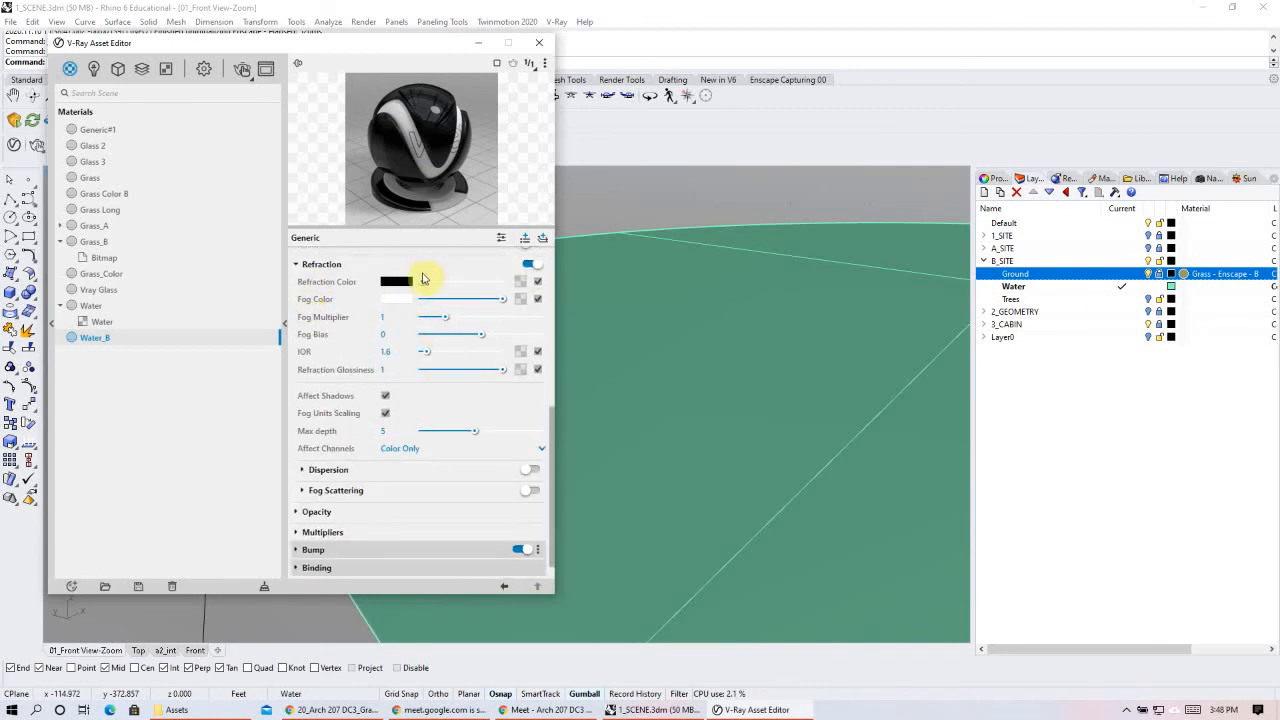
pyautogui.moveTo(423, 281); pyautogui.dragTo(519, 291)
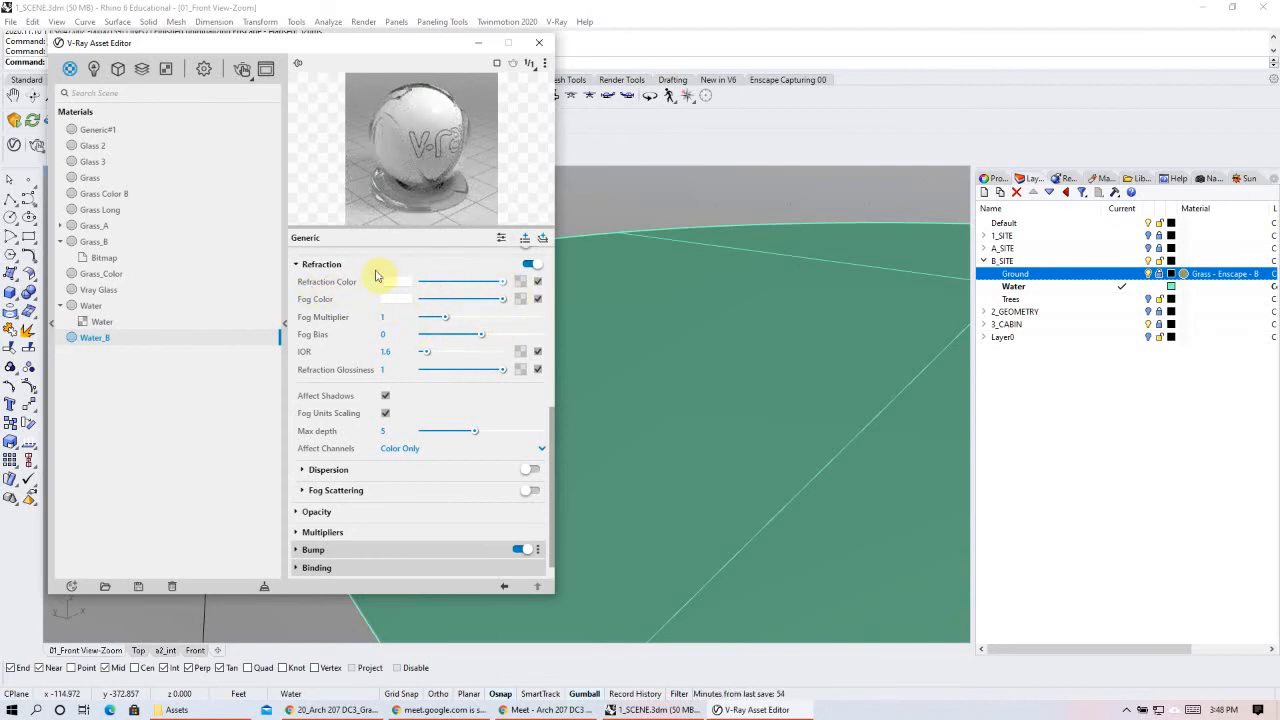
pyautogui.click(393, 351)
pyautogui.write('1.33')
pyautogui.press('Return')
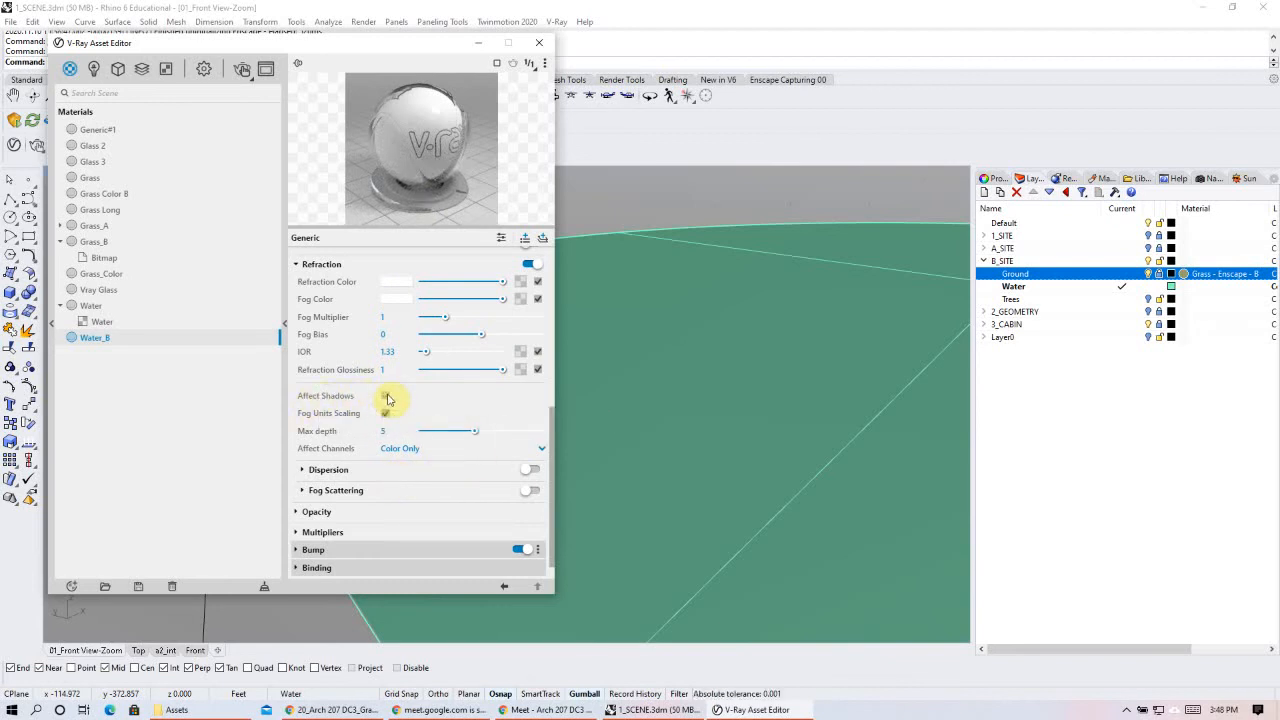
pyautogui.click(388, 398)
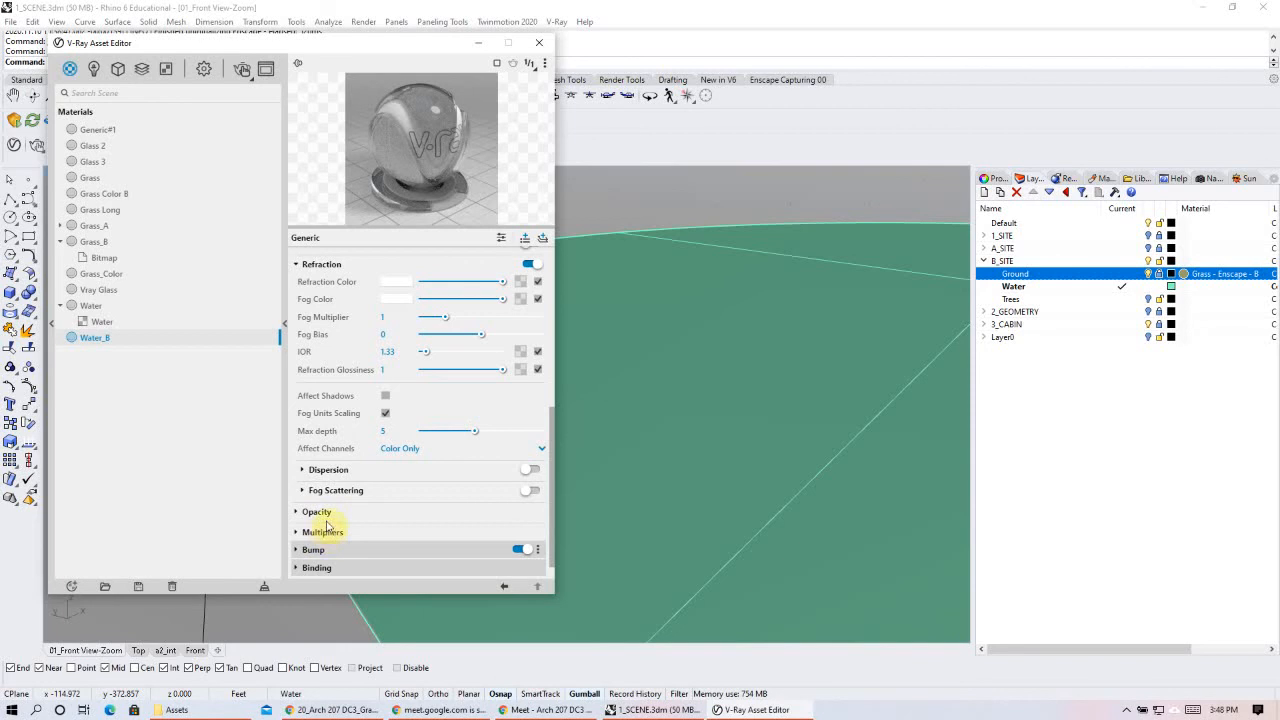
# - Collapse Water_B's Refraction, Reflection, Diffuse and VRay Mtl sections, leaving the Bump section within reach
pyautogui.scroll(5, 334, 432)
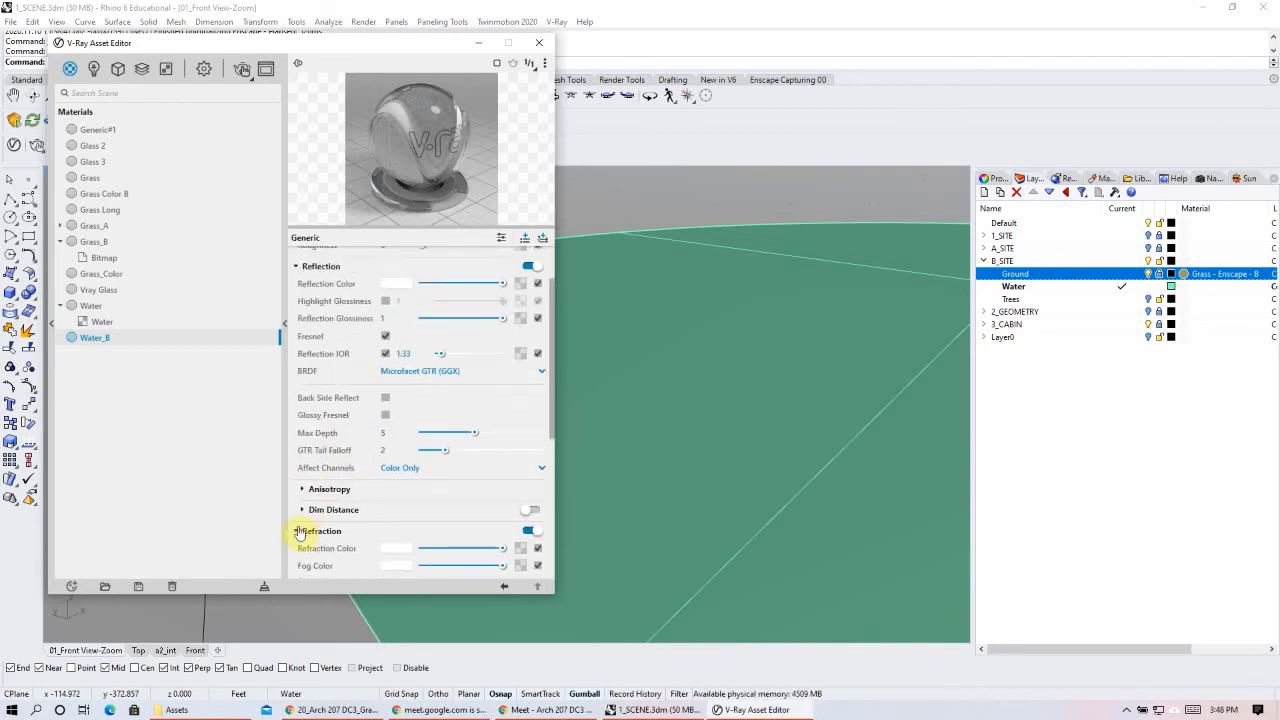
pyautogui.scroll(2, 330, 340)
pyautogui.click(311, 334)
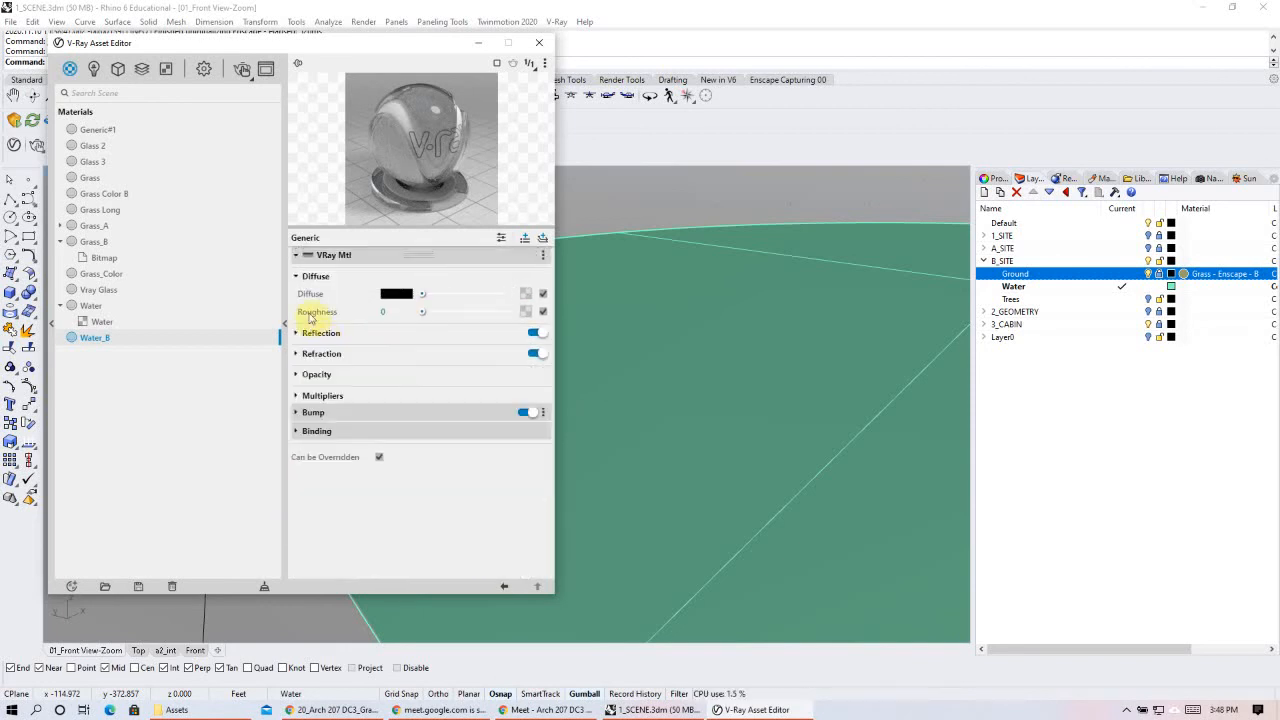
pyautogui.click(310, 277)
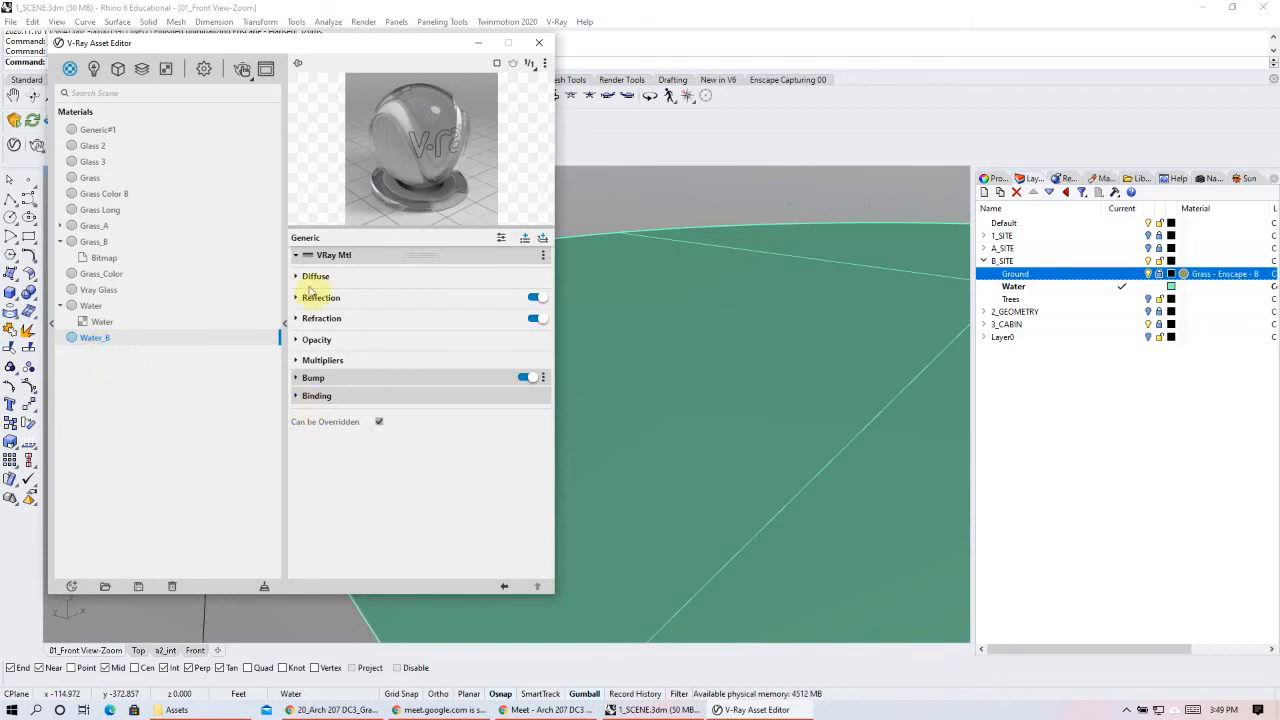
pyautogui.click(300, 257)
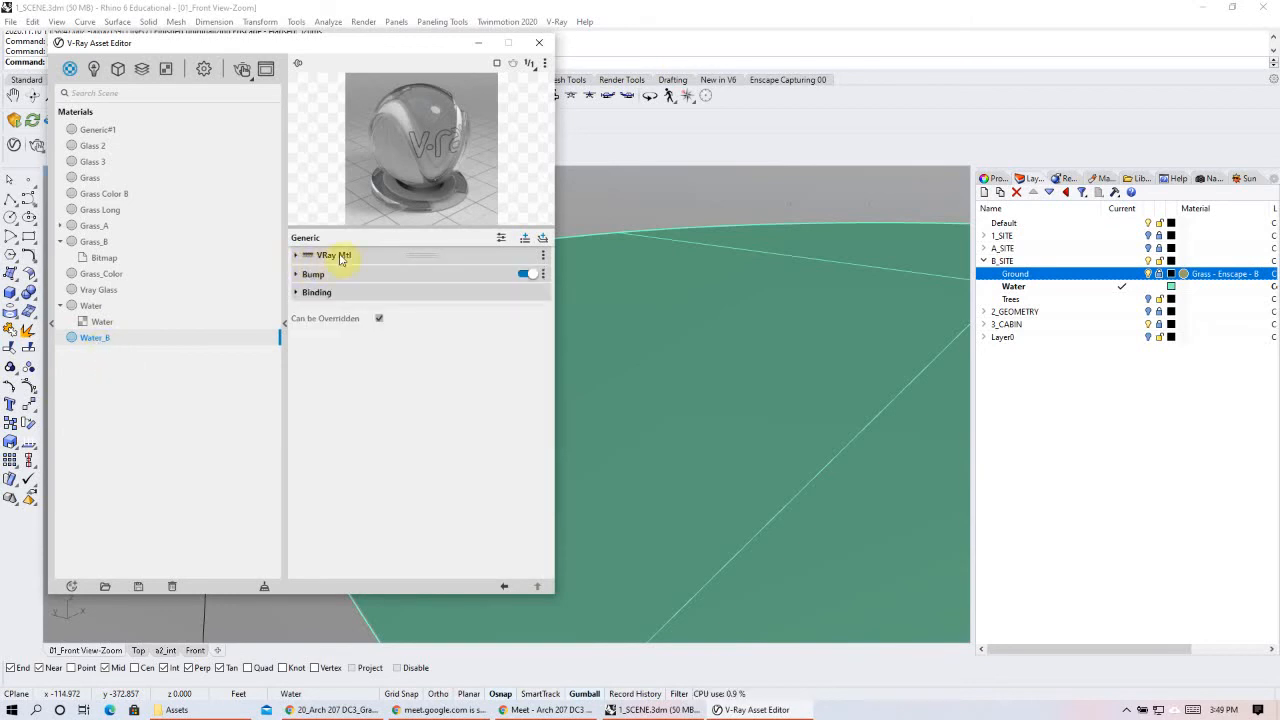
# - Add a Displacement attribute to the Water_B material, enable it and expand its settings
pyautogui.click(300, 257)
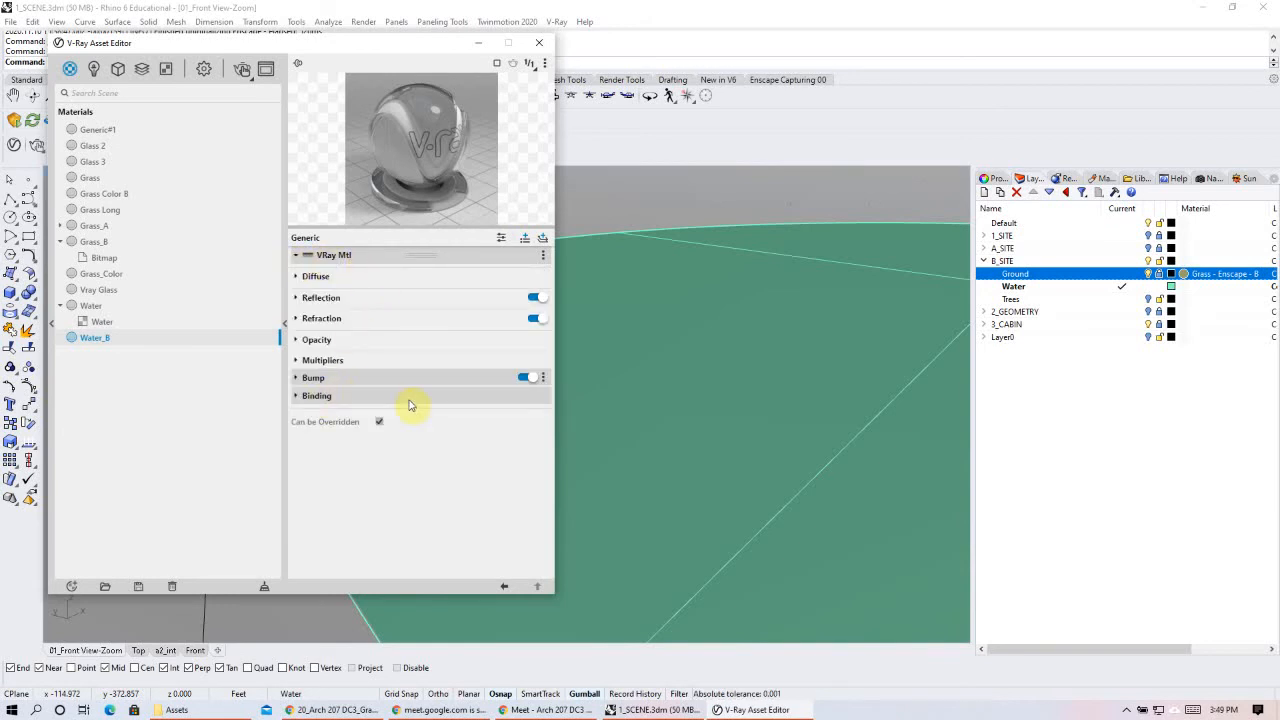
pyautogui.click(526, 241)
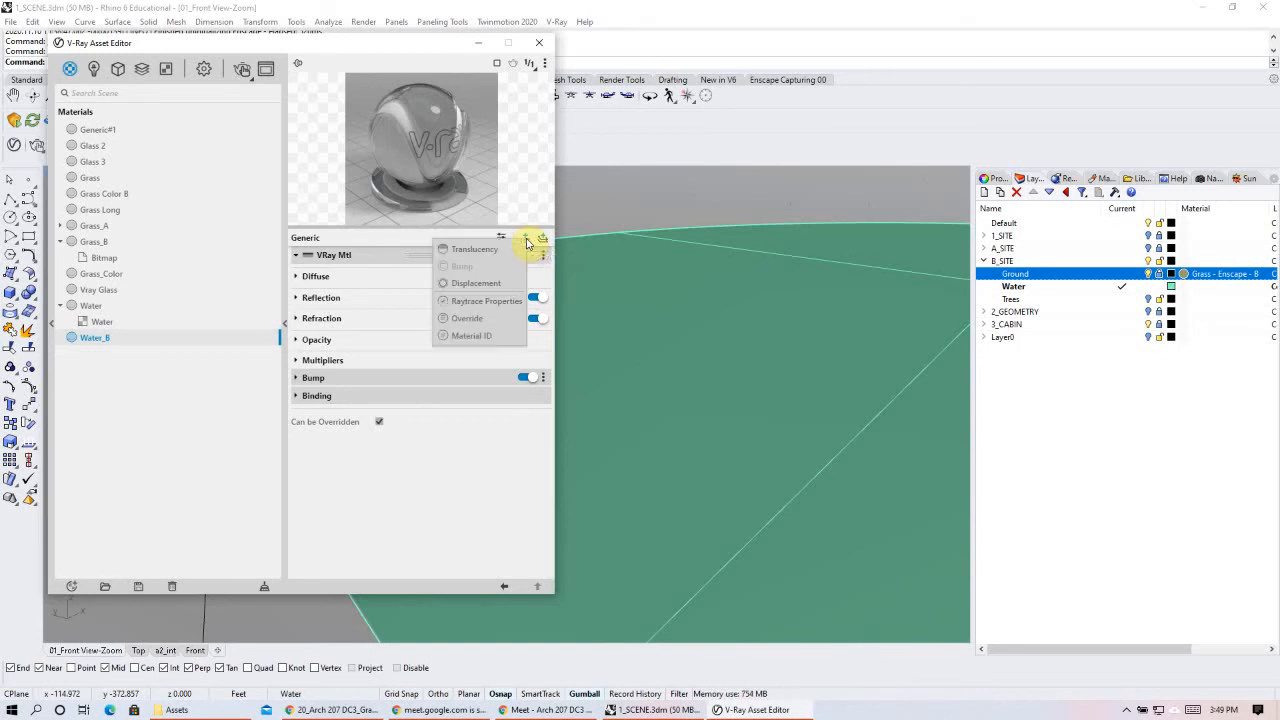
pyautogui.click(476, 285)
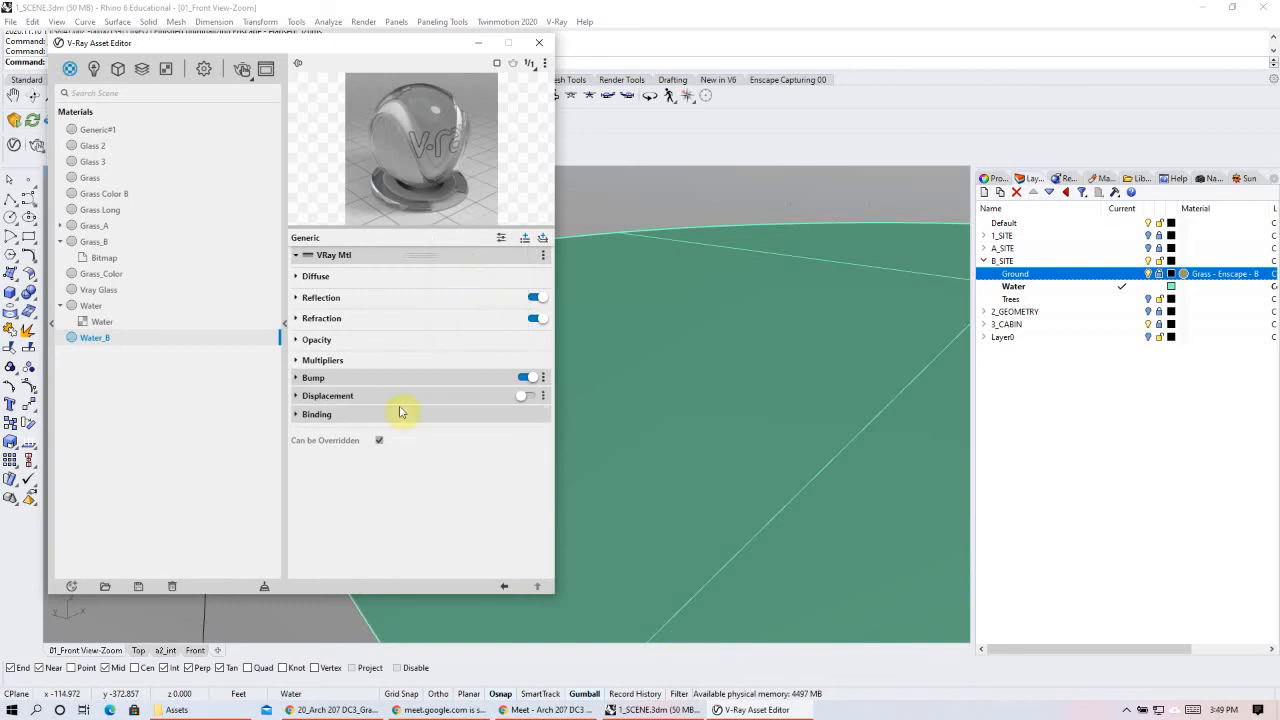
pyautogui.click(521, 397)
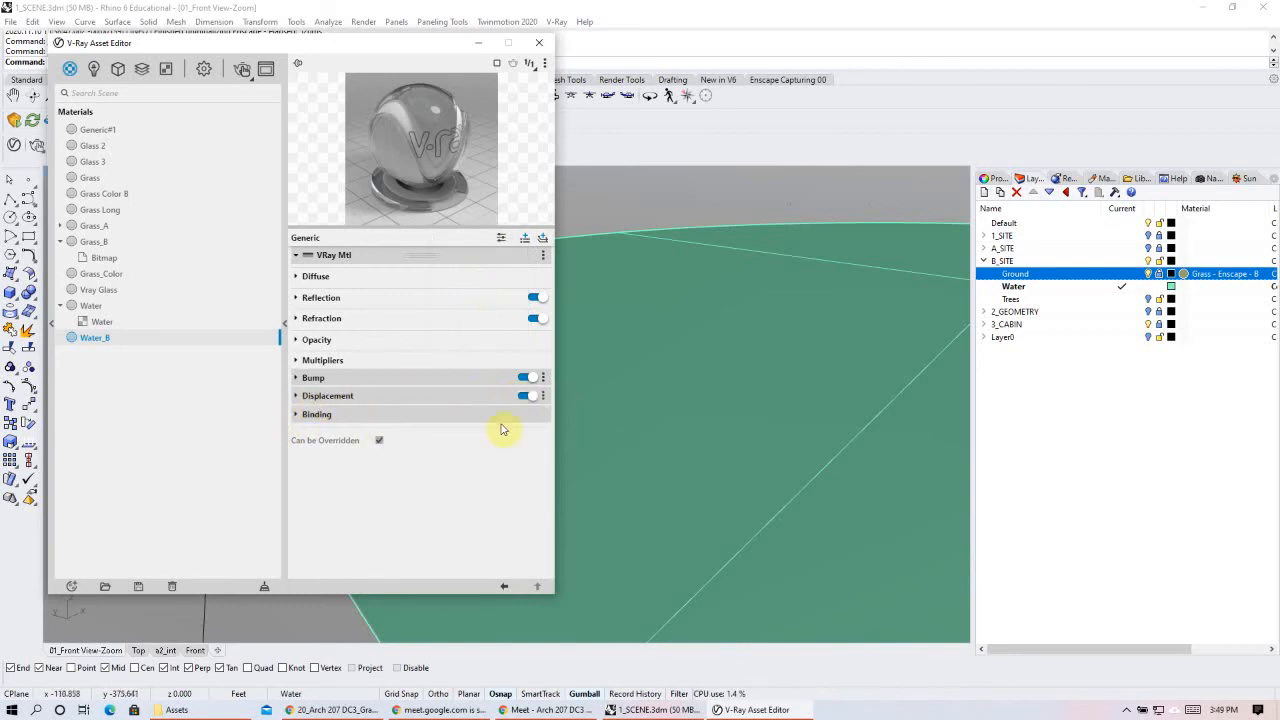
pyautogui.click(297, 397)
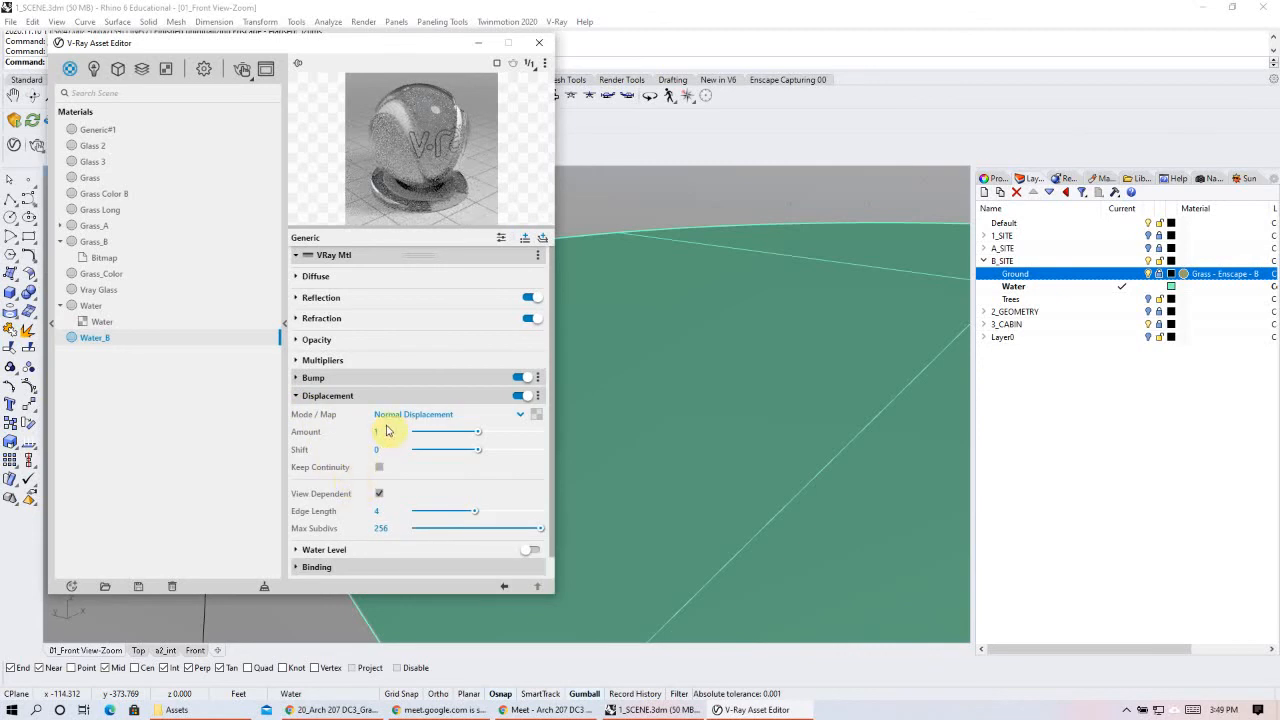
# - Assign a Water texture as Water_B's normal displacement map, then open that texture's parameters beneath the material
pyautogui.click(470, 415)
pyautogui.click(537, 415)
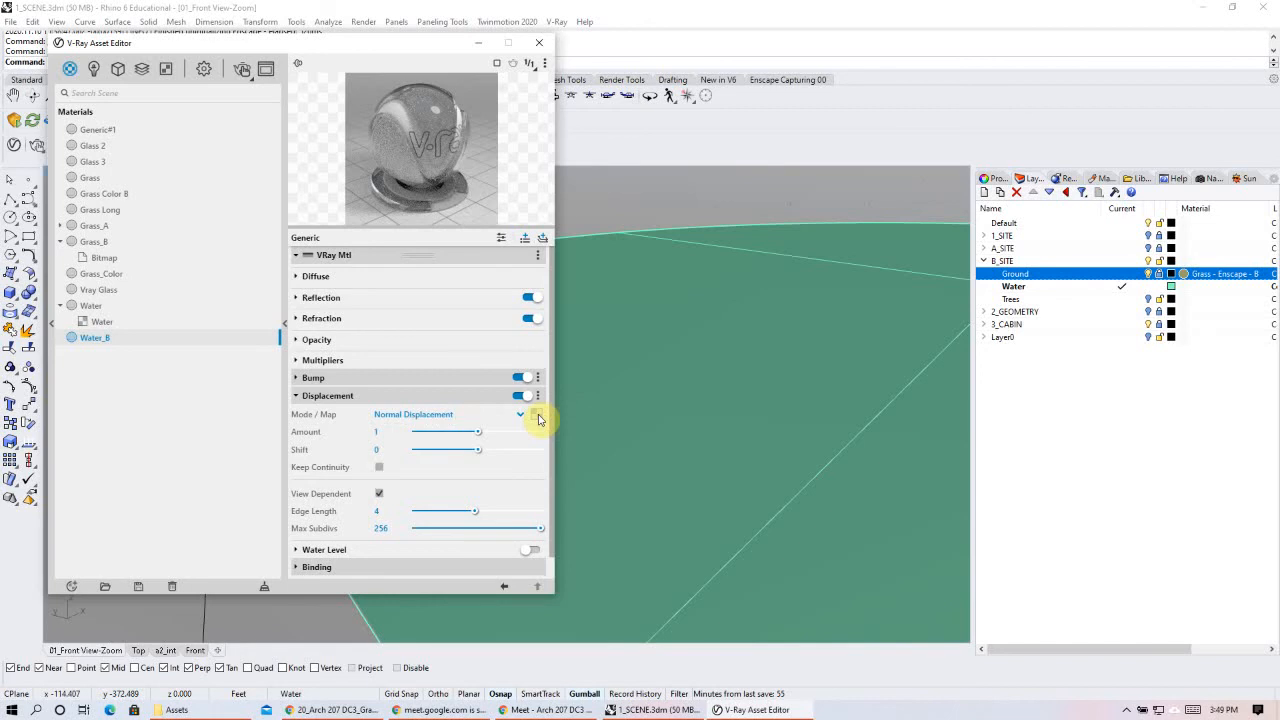
pyautogui.click(537, 415)
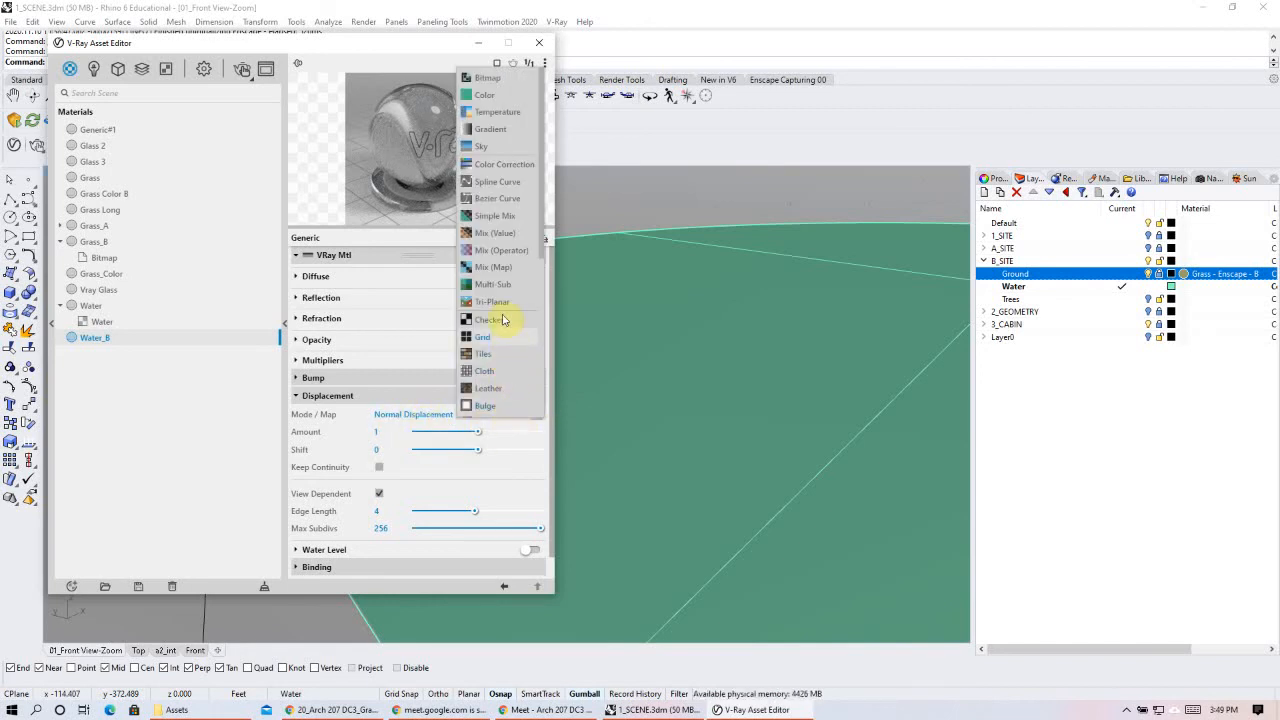
pyautogui.scroll(-3, 507, 381)
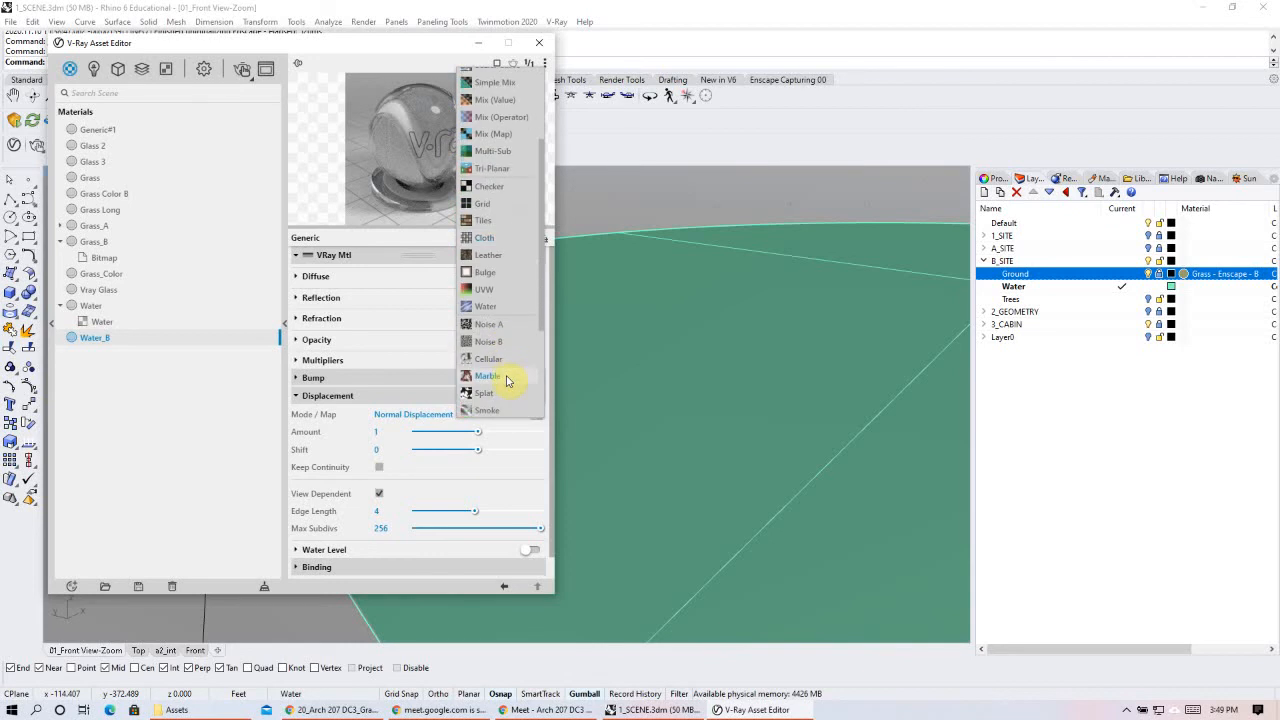
pyautogui.click(487, 314)
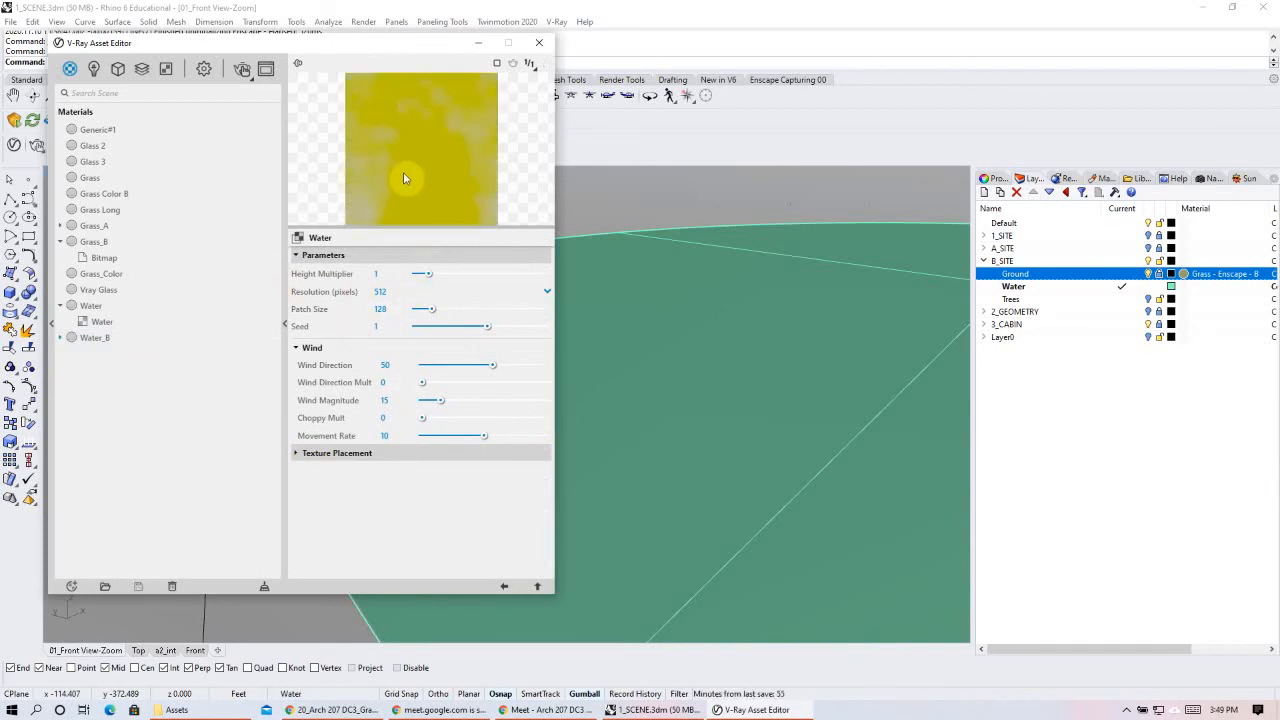
pyautogui.click(71, 340)
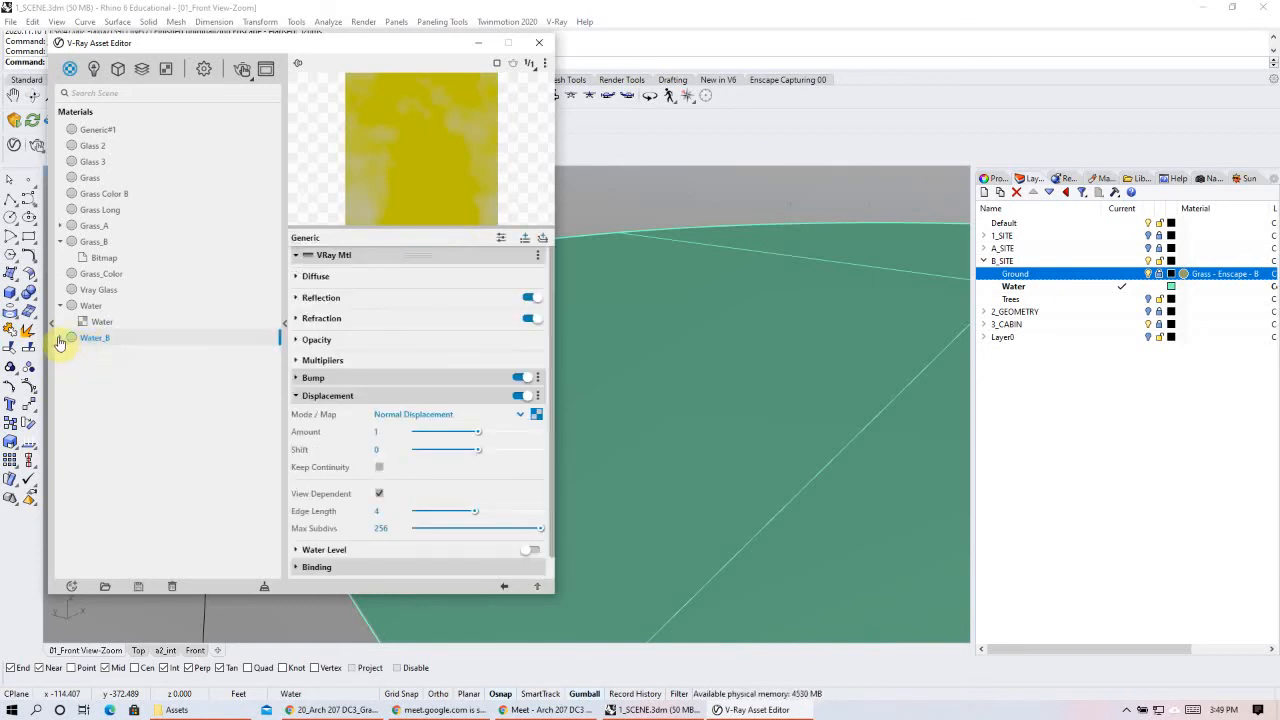
pyautogui.click(60, 338)
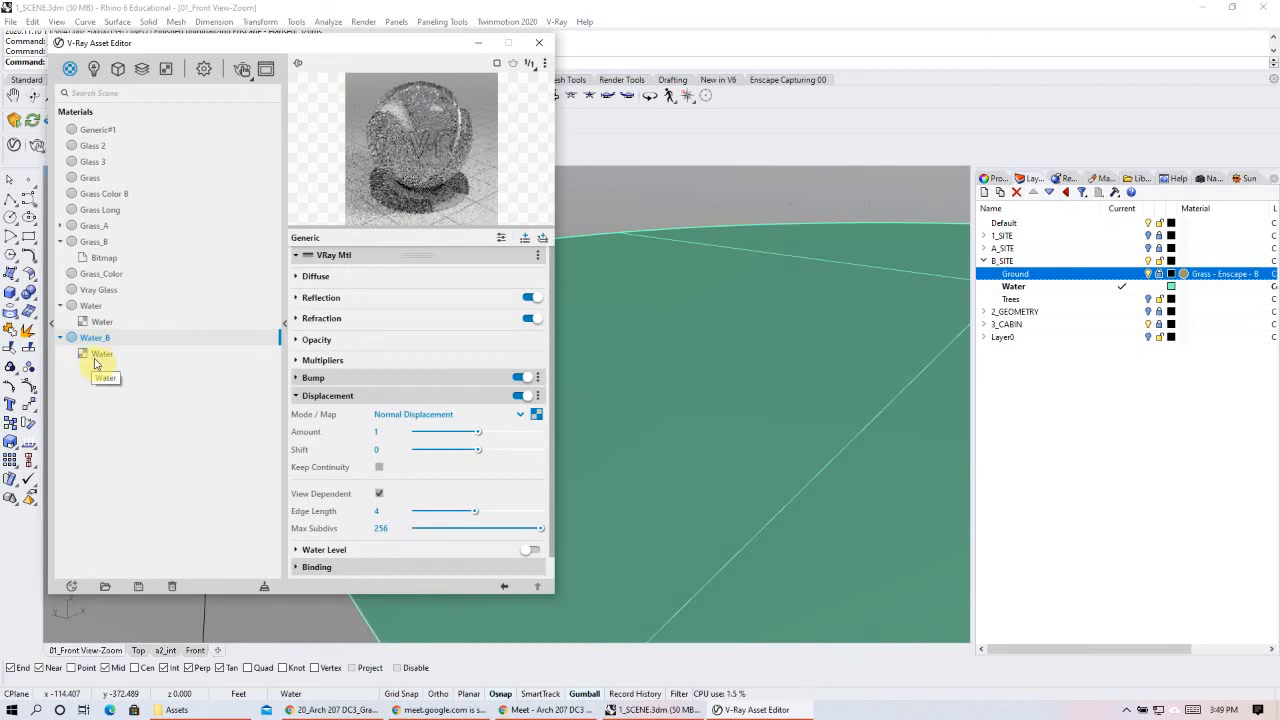
pyautogui.click(97, 355)
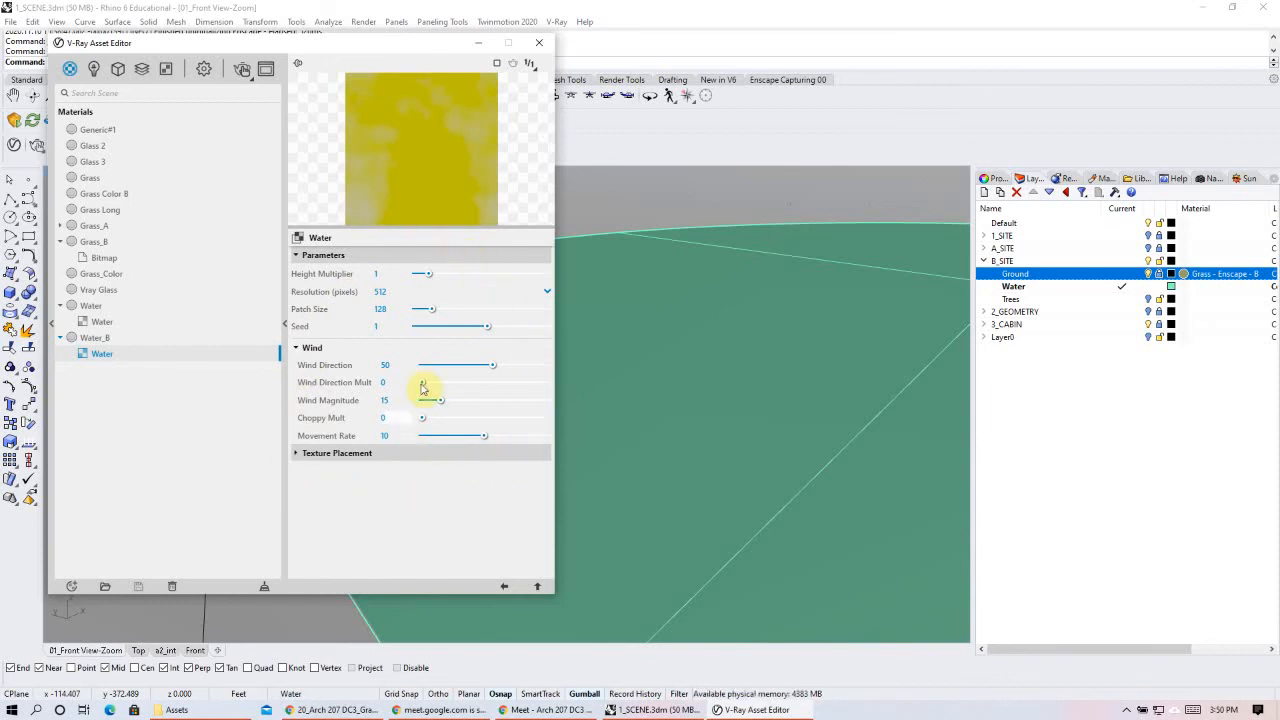
# - Run an interactive test render of the water surface, stop it and put the frame buffer away
pyautogui.click(244, 78)
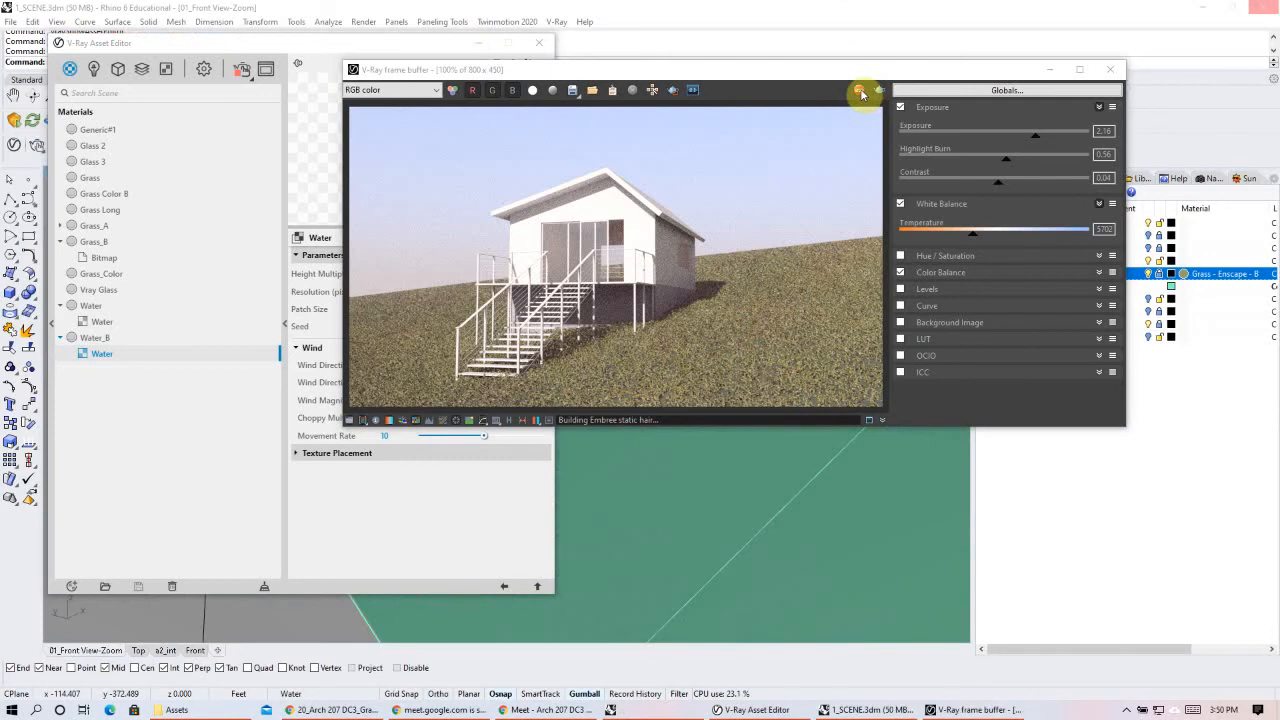
pyautogui.click(862, 92)
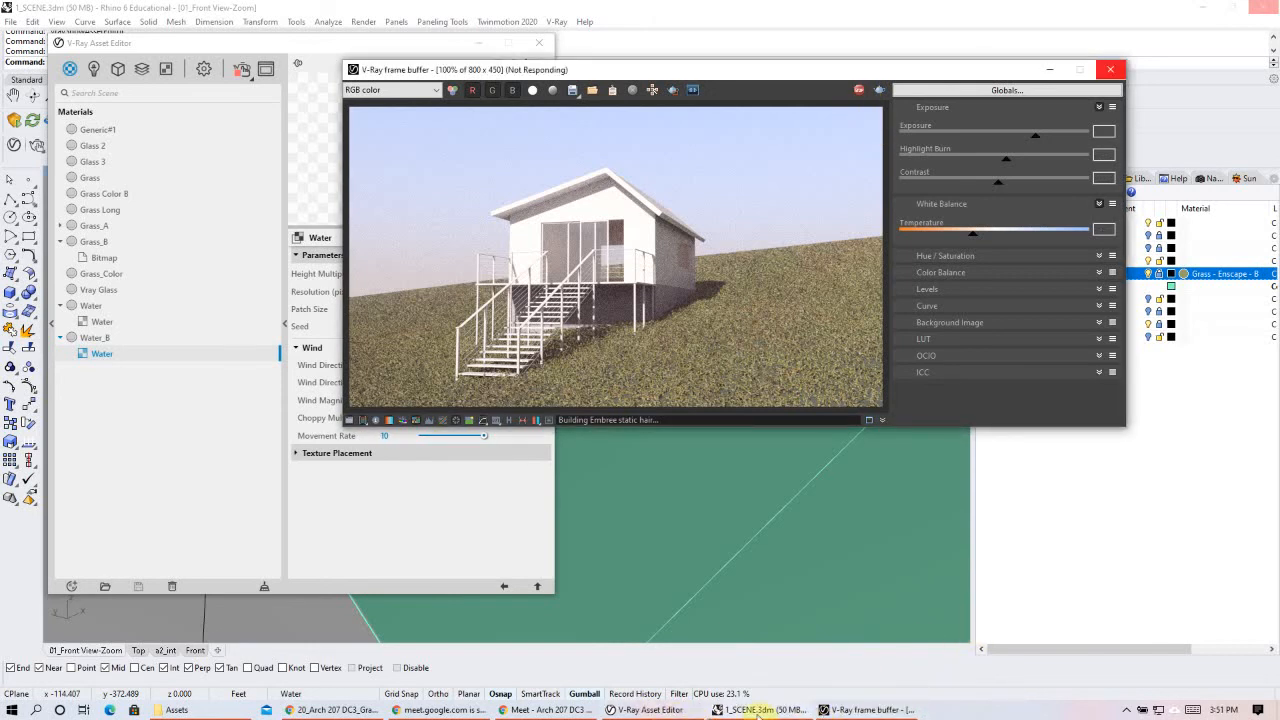
pyautogui.click(757, 710)
pyautogui.click(727, 703)
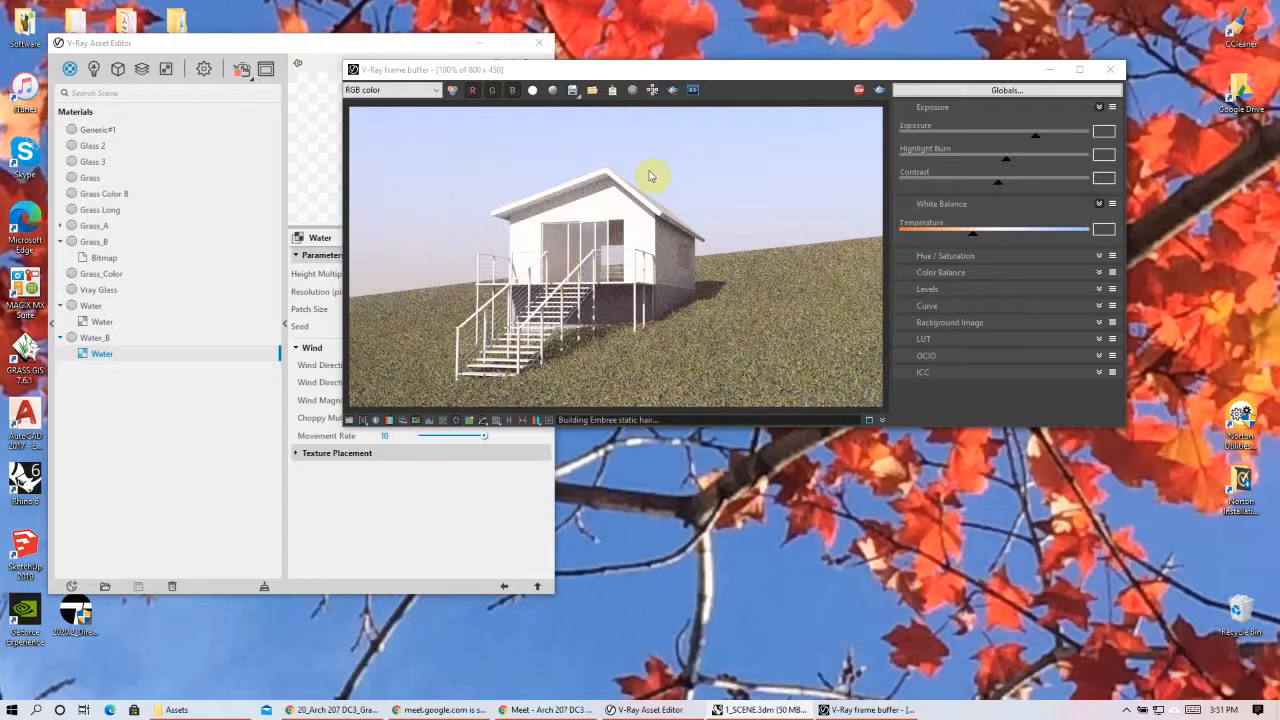
pyautogui.click(858, 92)
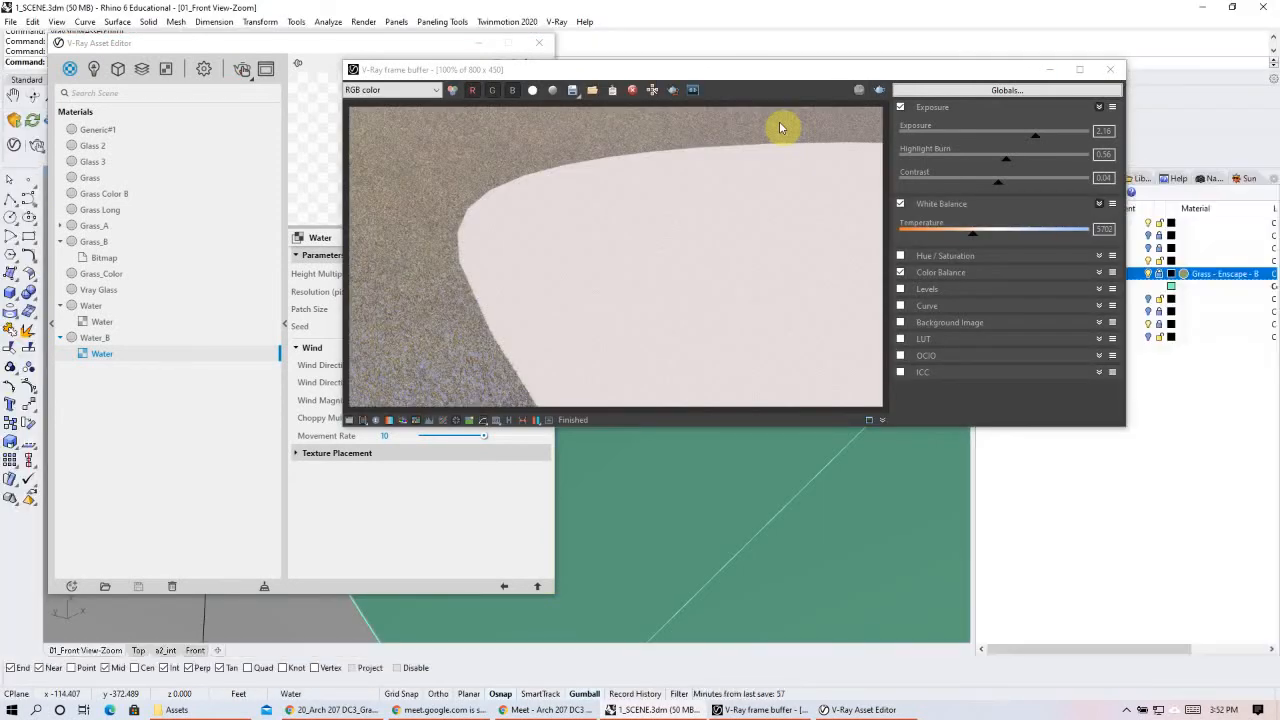
pyautogui.click(1054, 74)
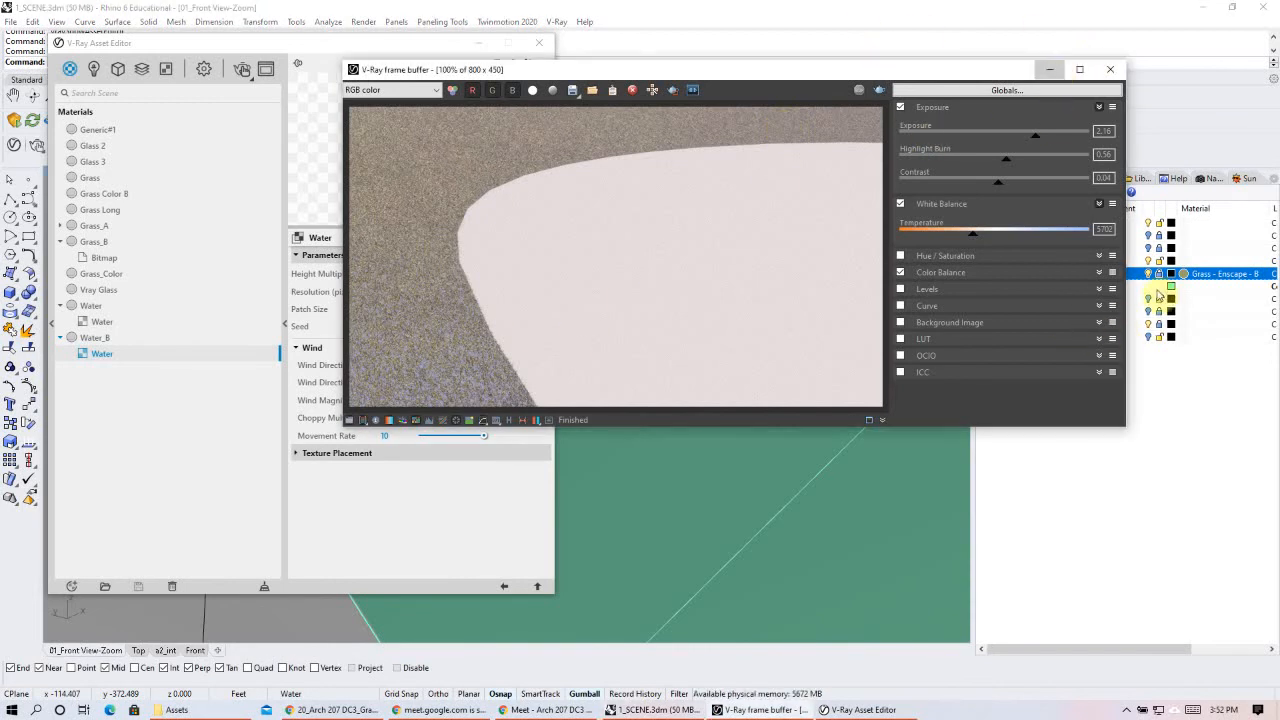
# - Assign the /Water_B V-Ray material to the Water layer
pyautogui.click(1180, 286)
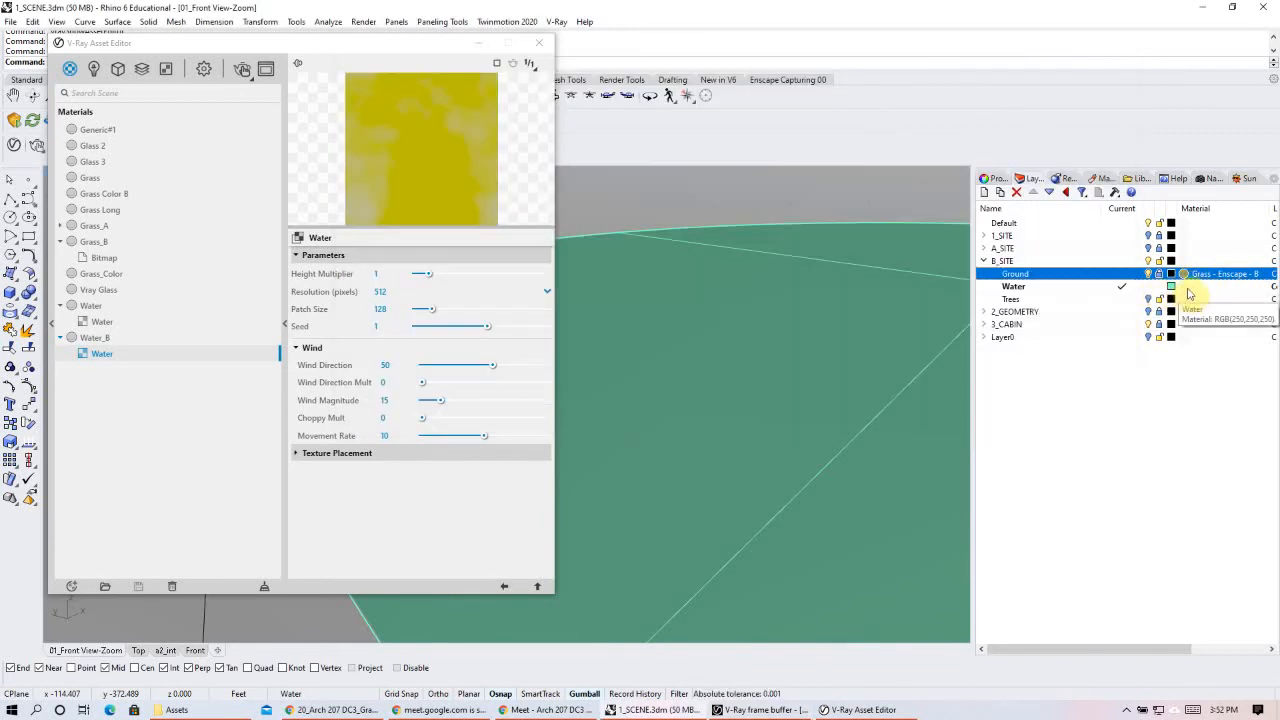
pyautogui.click(1185, 286)
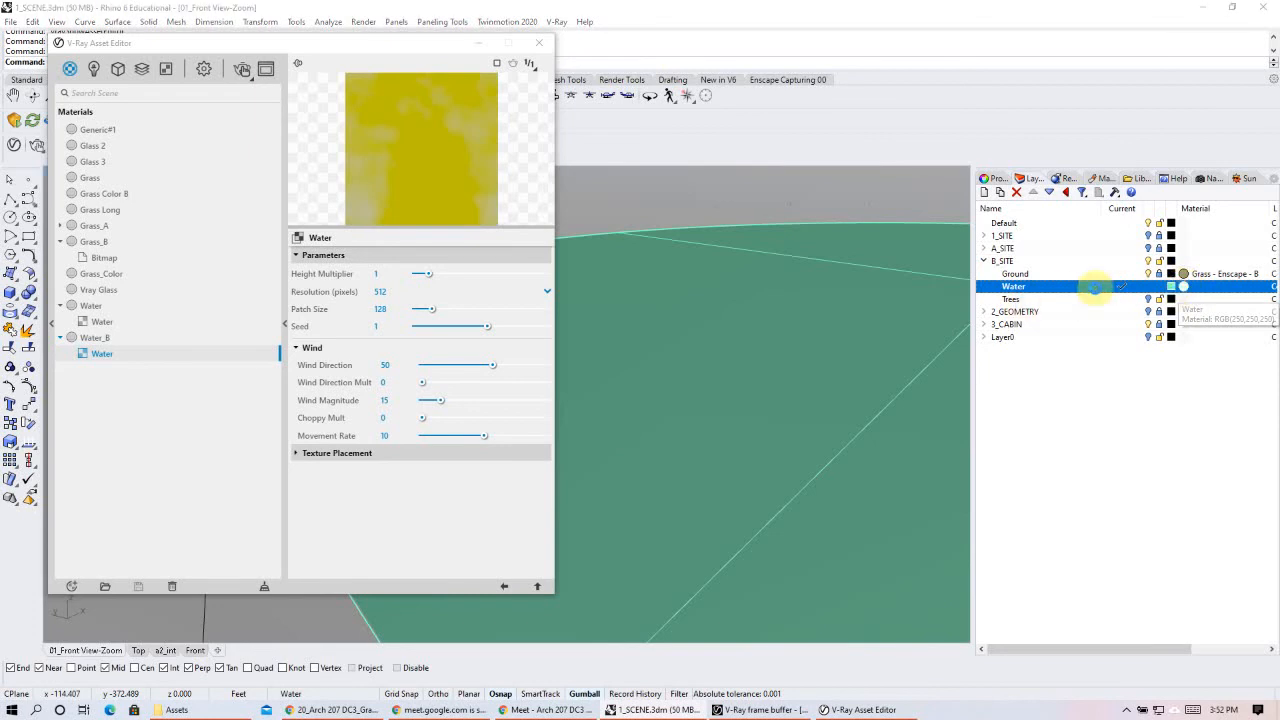
pyautogui.click(1183, 286)
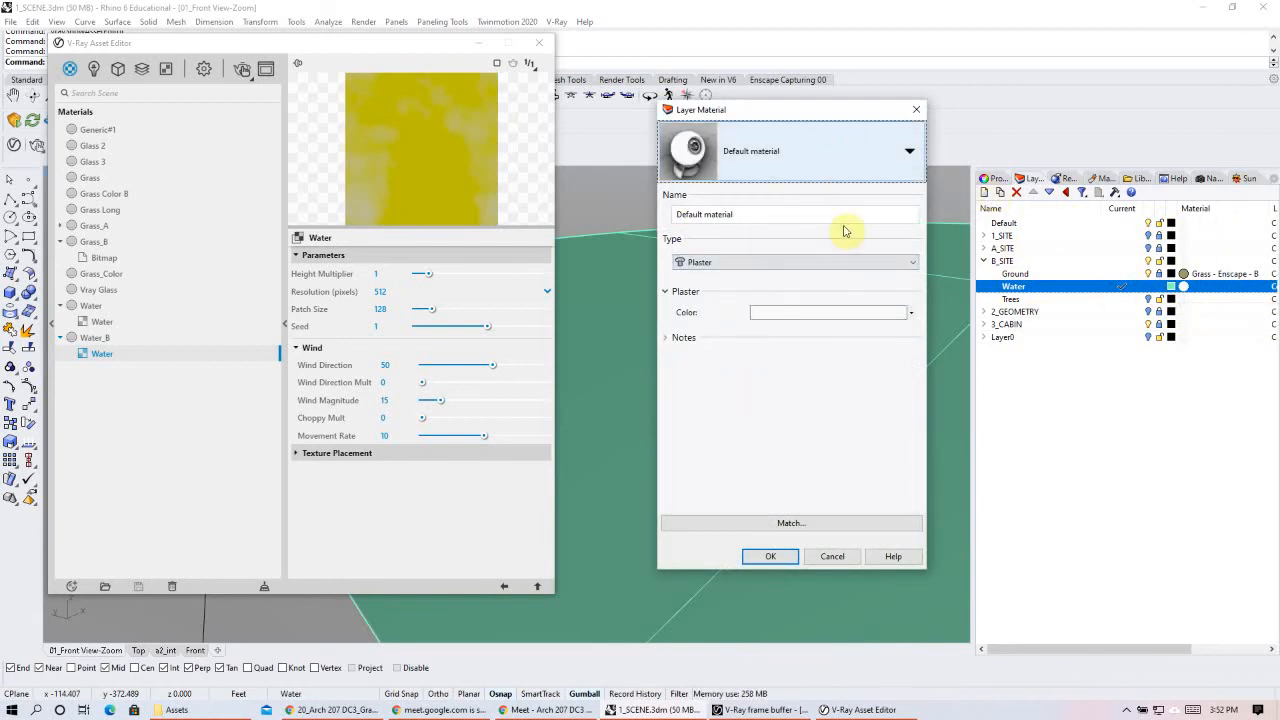
pyautogui.click(888, 152)
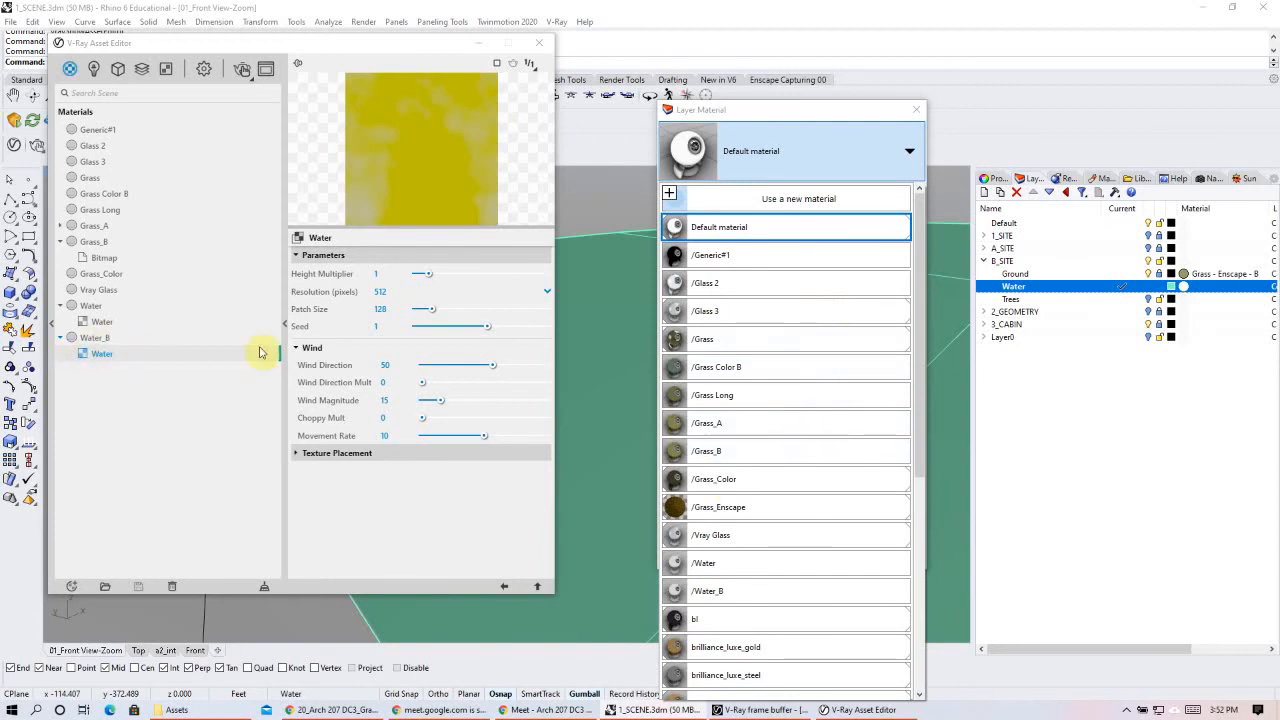
pyautogui.click(750, 593)
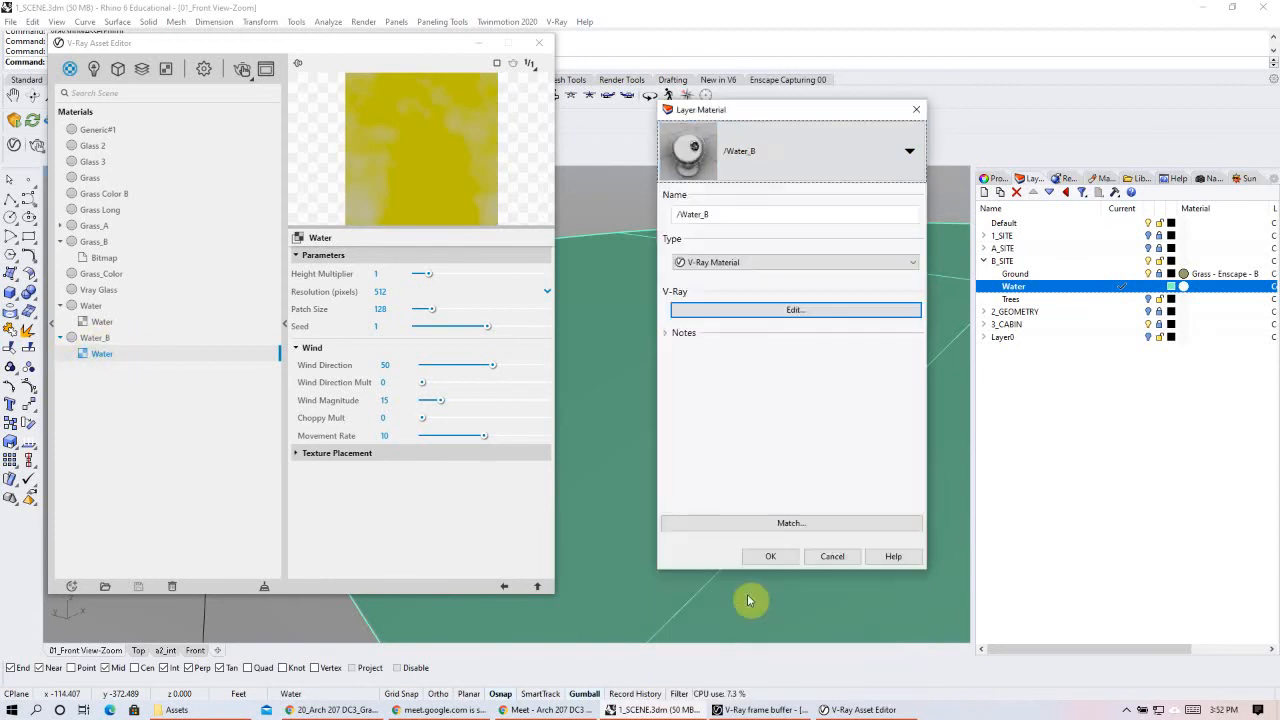
pyautogui.click(768, 556)
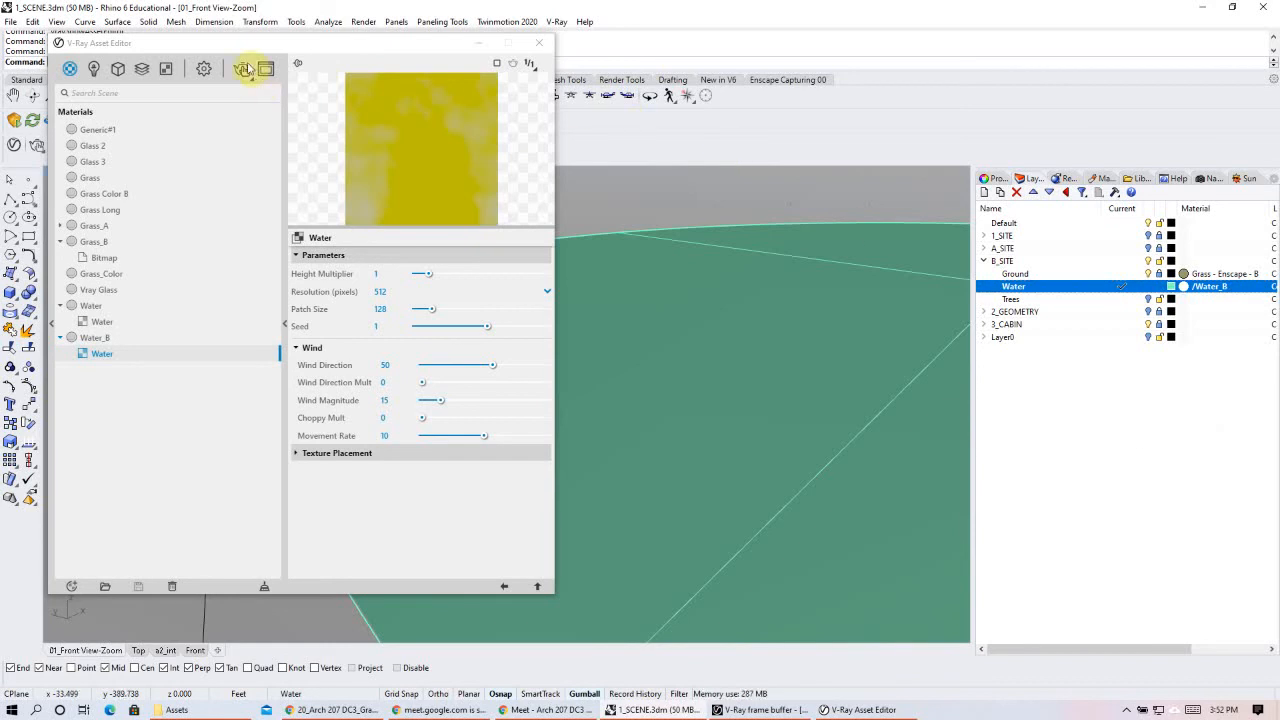
# - Run the interactive render with Water_B applied and set the camera's exposure value to 13
pyautogui.click(767, 712)
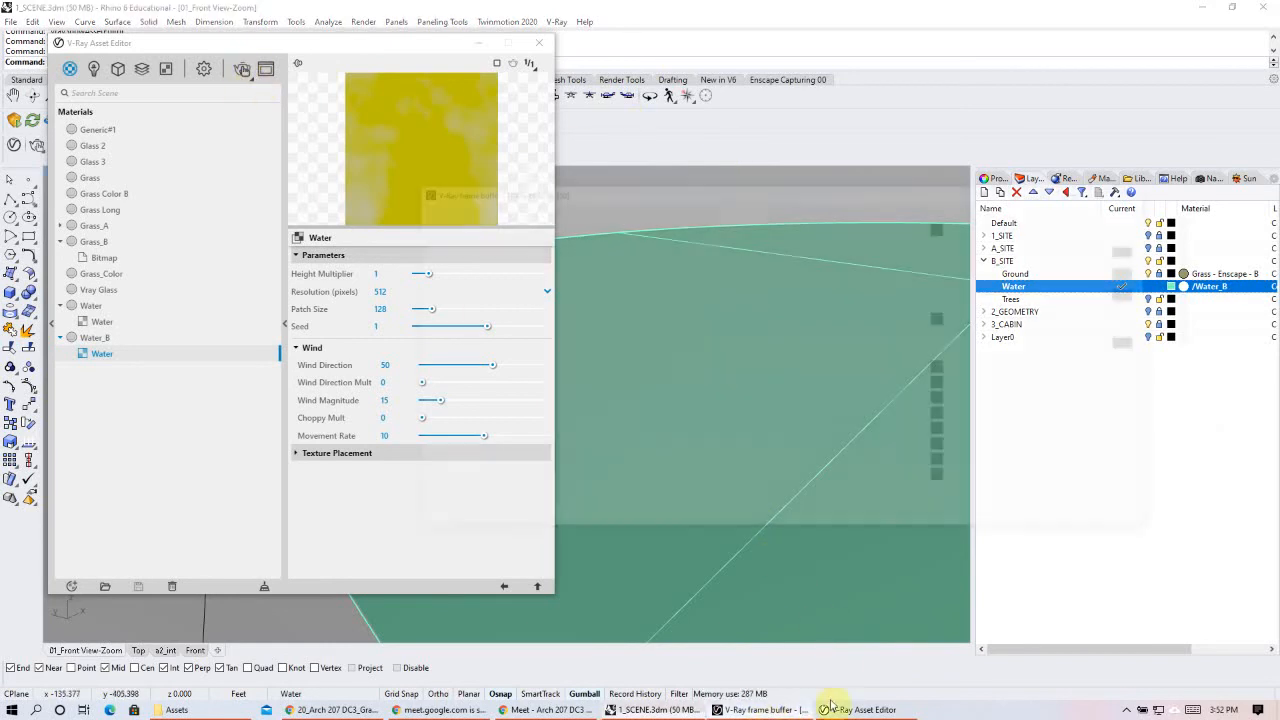
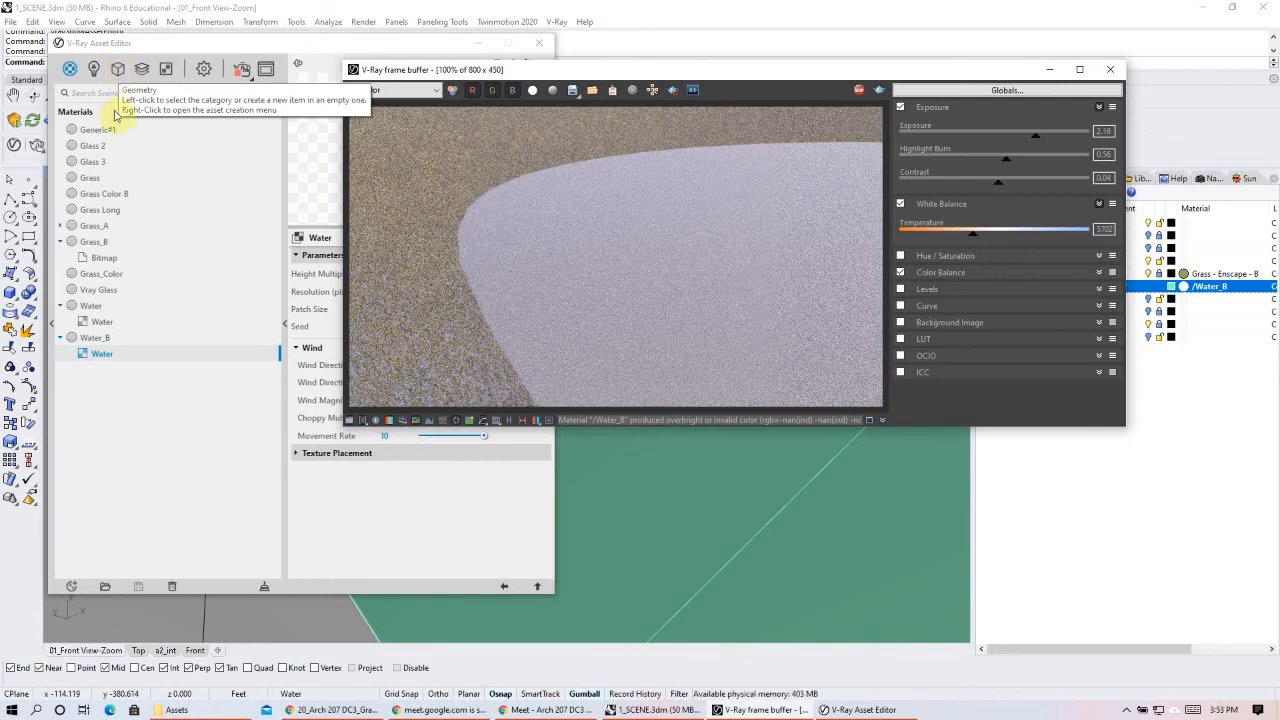
pyautogui.click(364, 509)
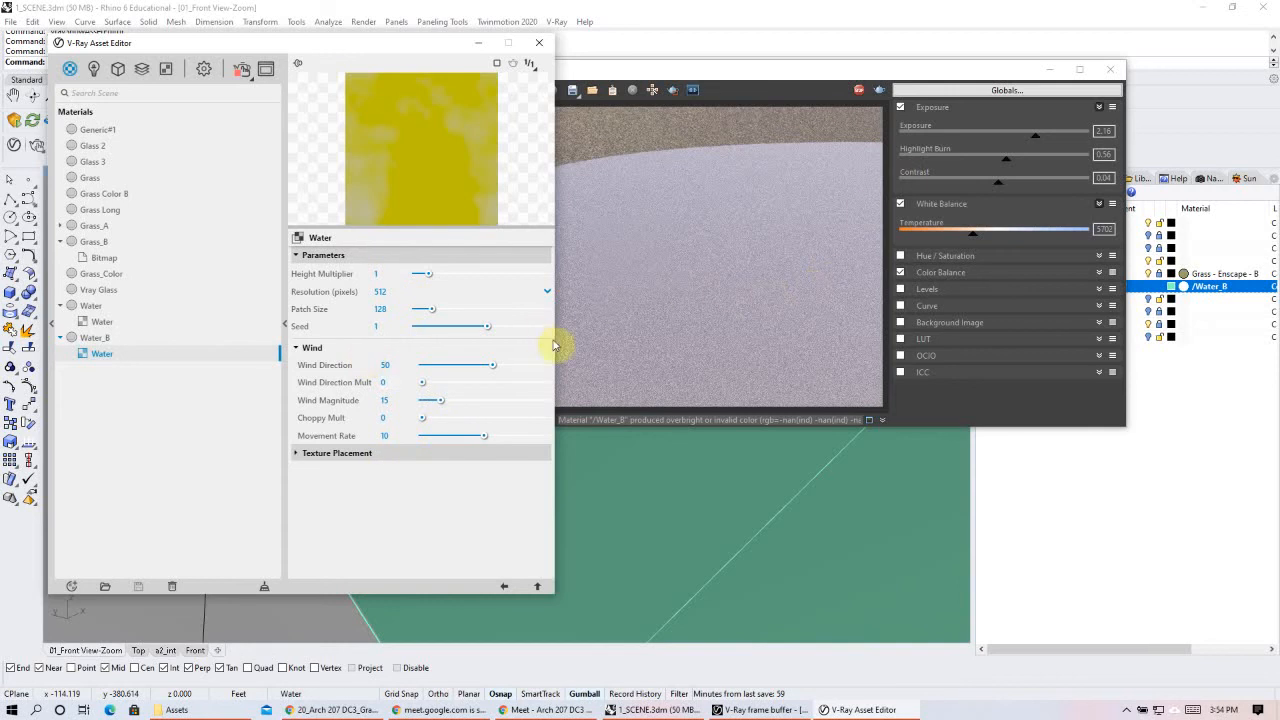
pyautogui.click(204, 69)
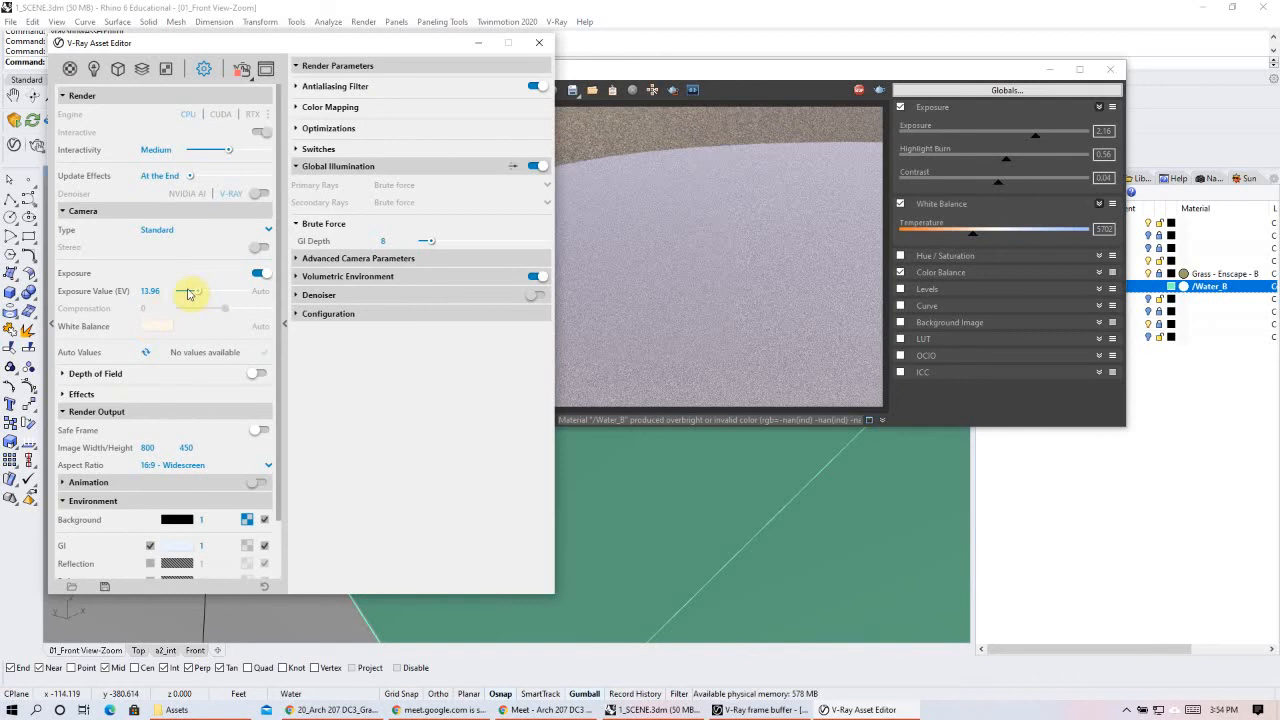
pyautogui.moveTo(166, 291); pyautogui.dragTo(129, 292)
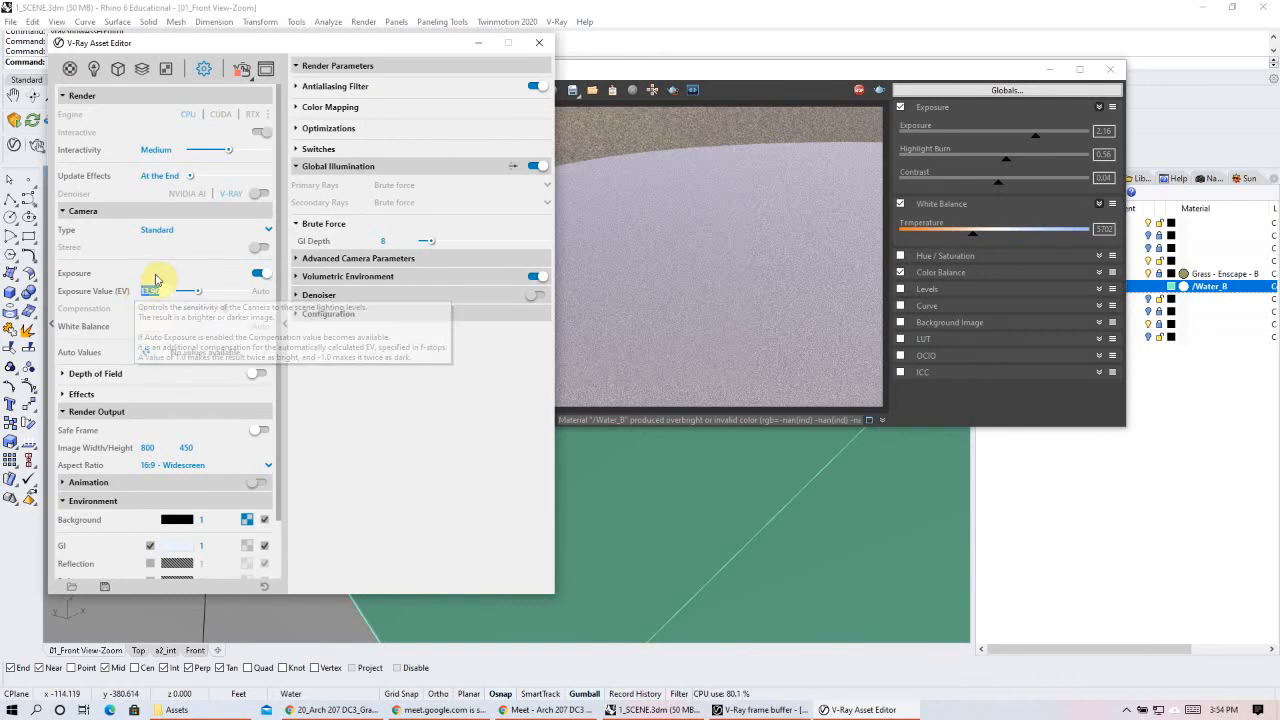
pyautogui.write('13')
pyautogui.press('Return')
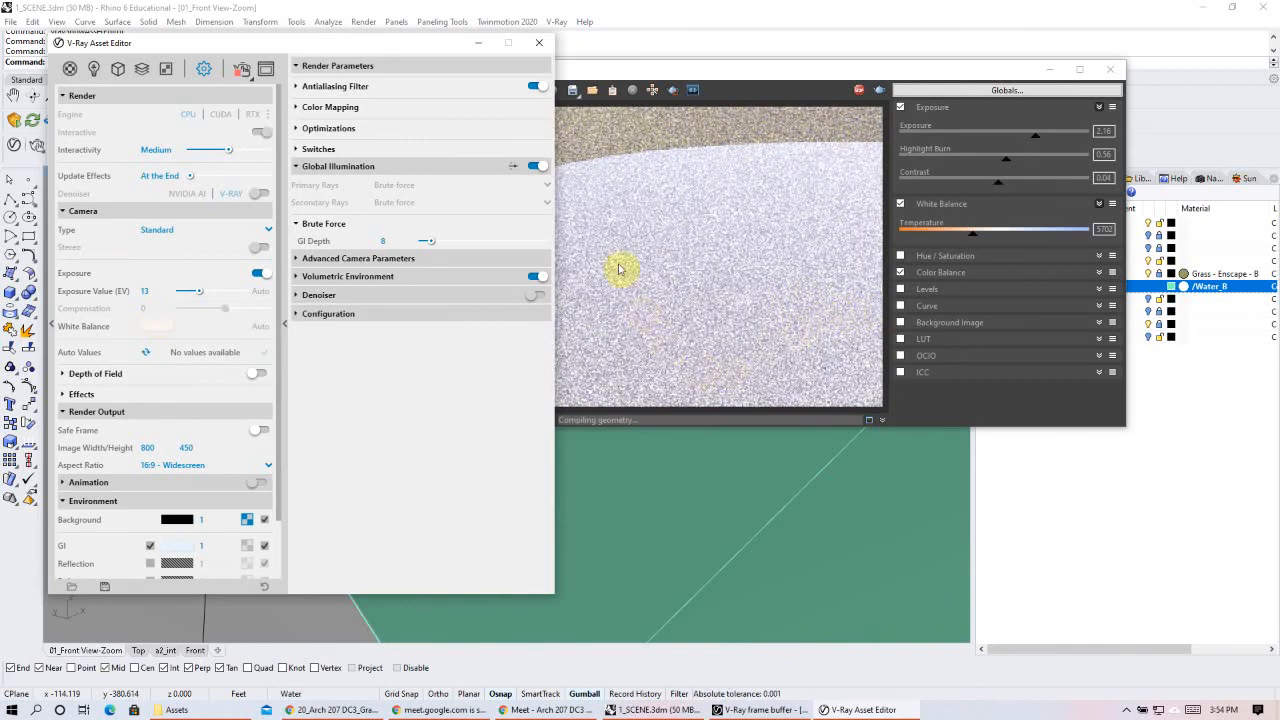
pyautogui.click(70, 70)
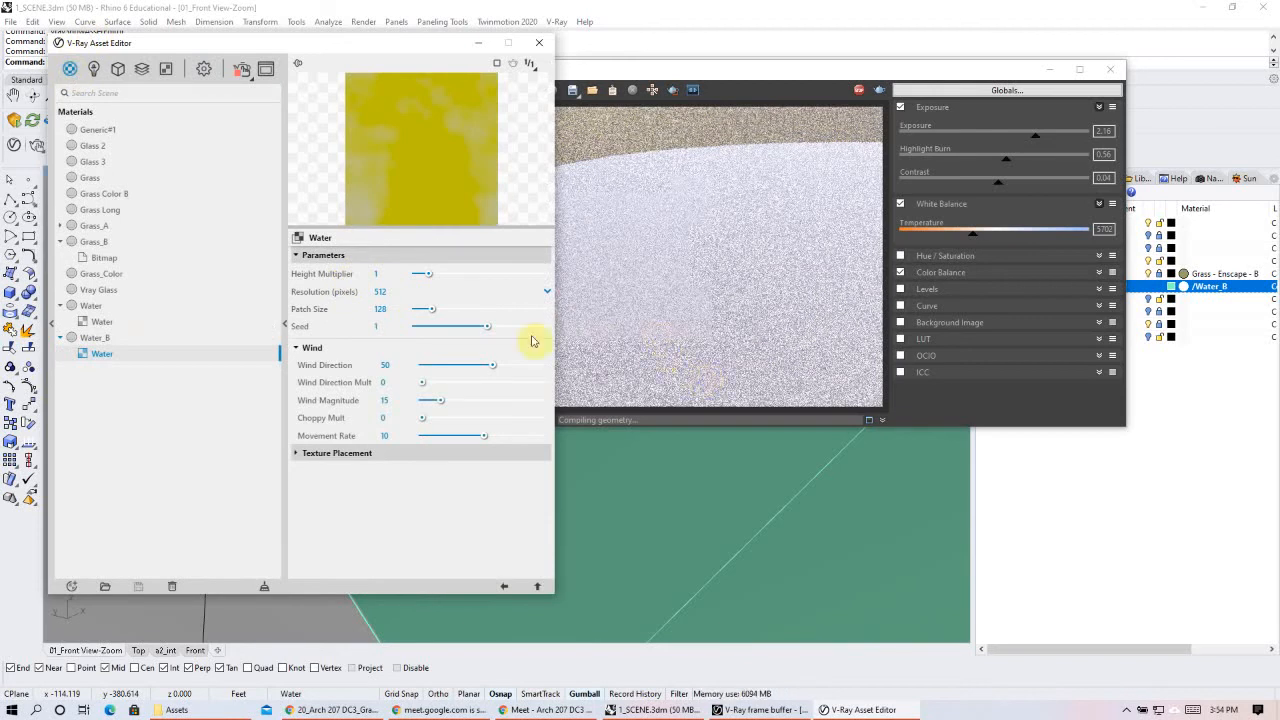
# - Reframe the model view on the water surface, then clear the render region and stop the interactive render
pyautogui.click(719, 489)
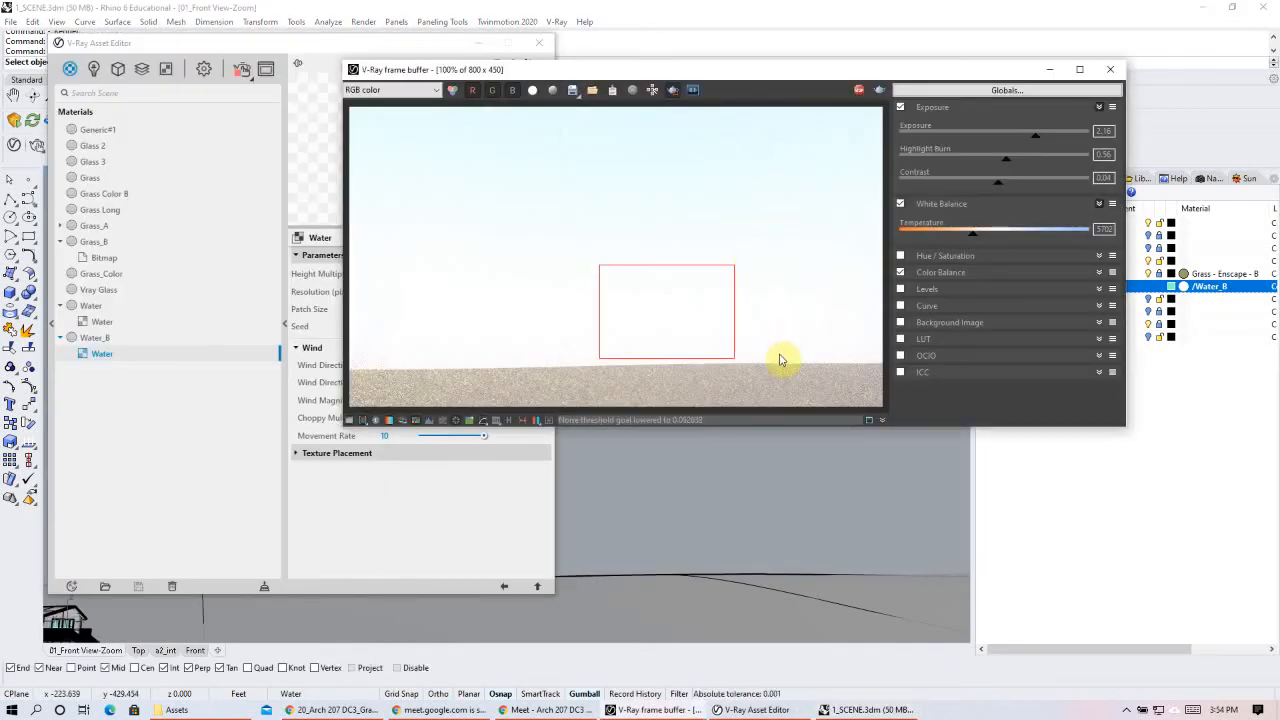
pyautogui.click(800, 570)
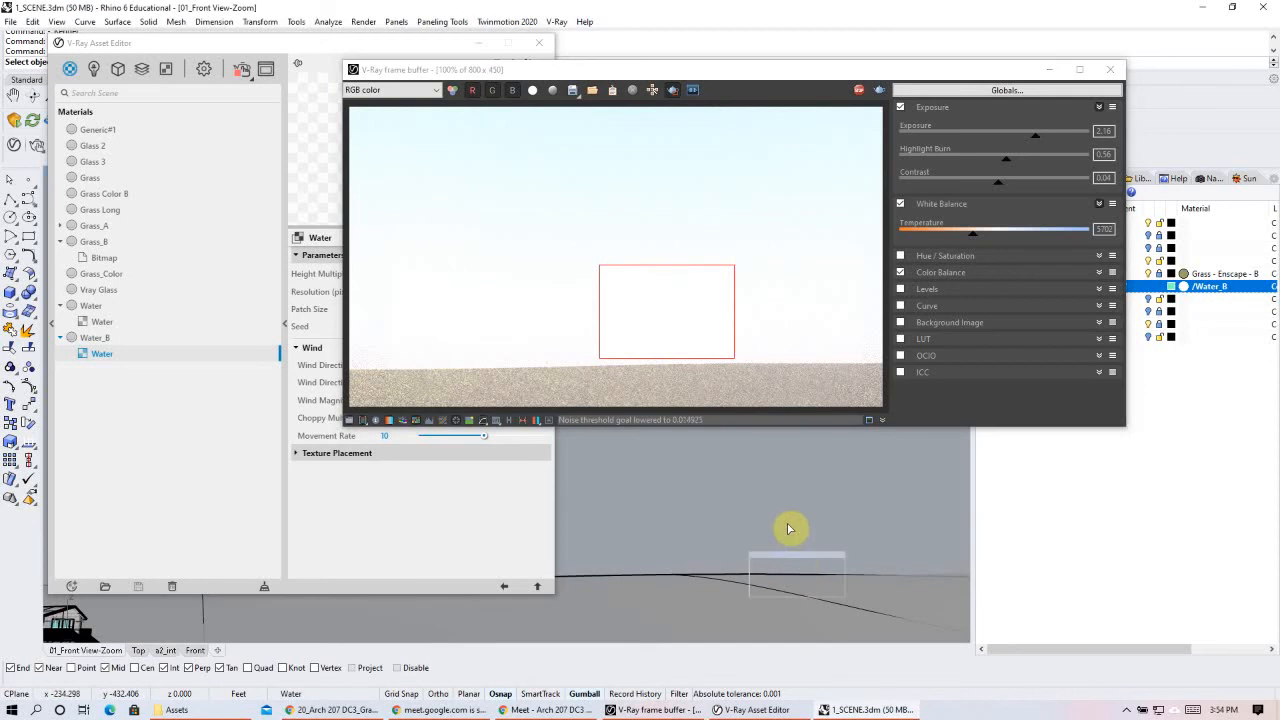
pyautogui.click(820, 563)
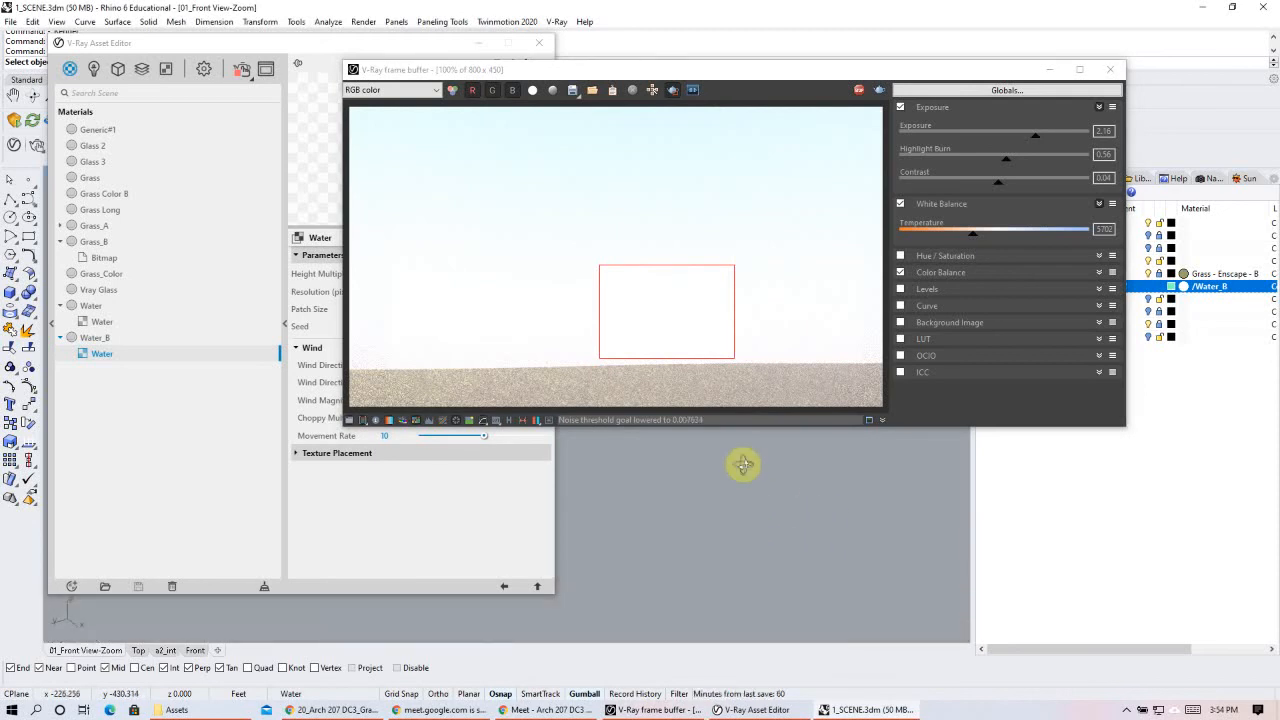
pyautogui.keyDown('shift'); pyautogui.moveTo(724, 574); pyautogui.dragTo(663, 206, button='right'); pyautogui.keyUp('shift')
pyautogui.click(673, 90)
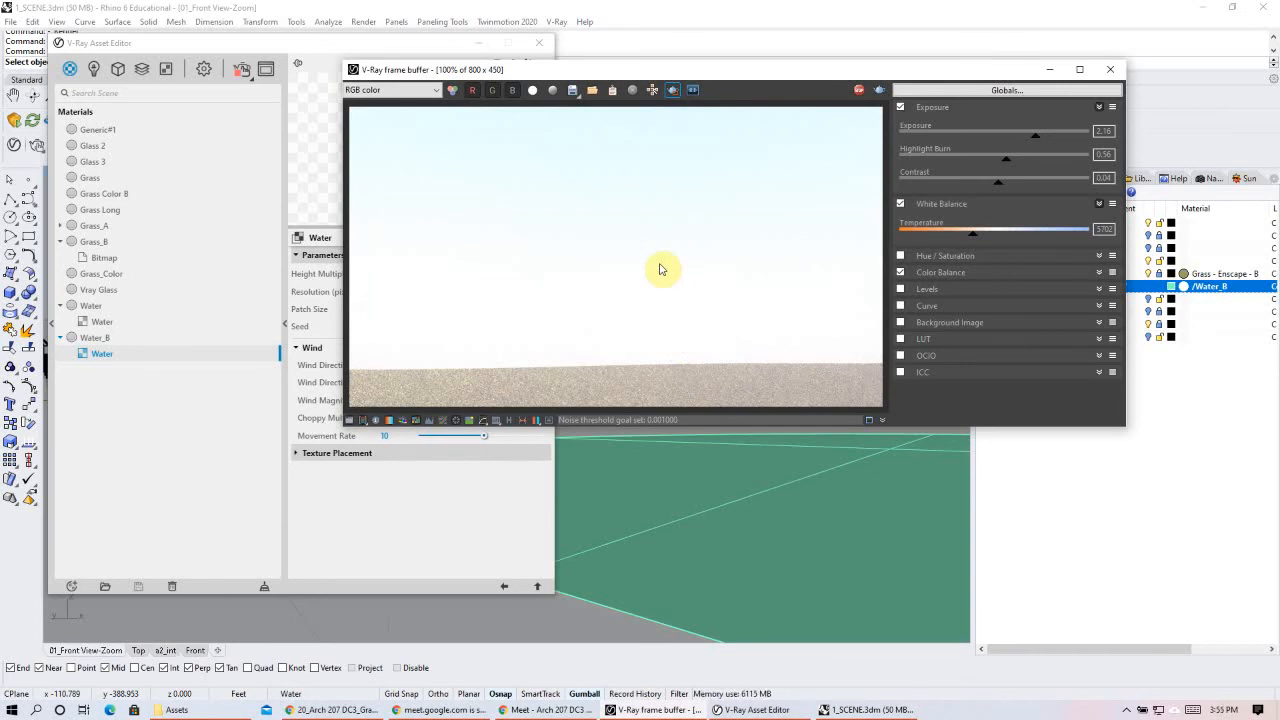
pyautogui.click(860, 92)
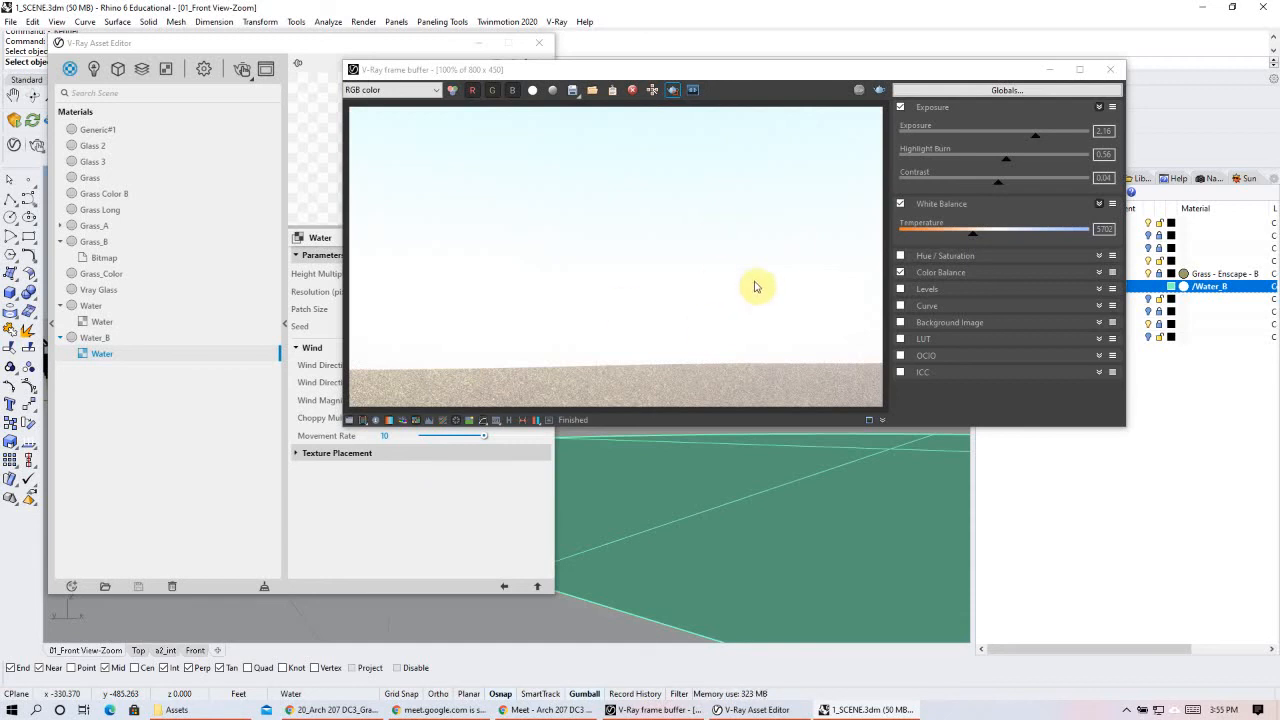
# - Put the frame buffer away and reorient the model view on the narrow end of the water surface
pyautogui.moveTo(829, 79); pyautogui.dragTo(870, 73)
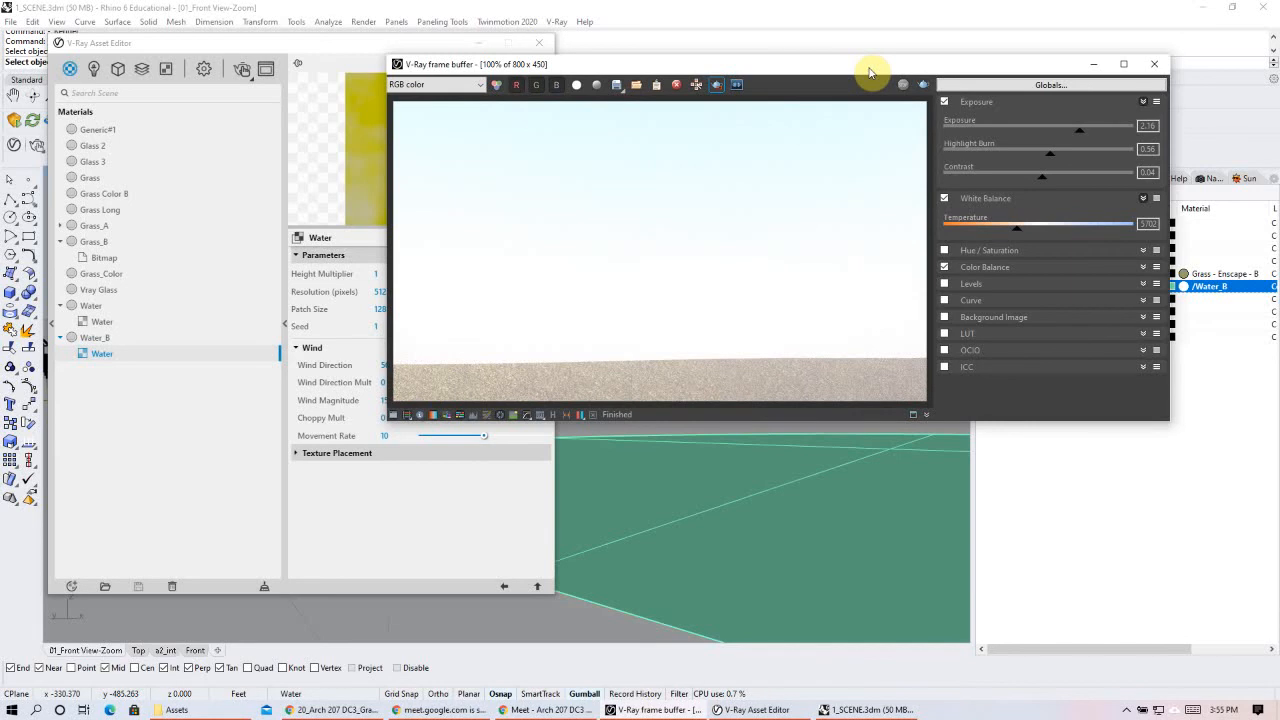
pyautogui.click(923, 87)
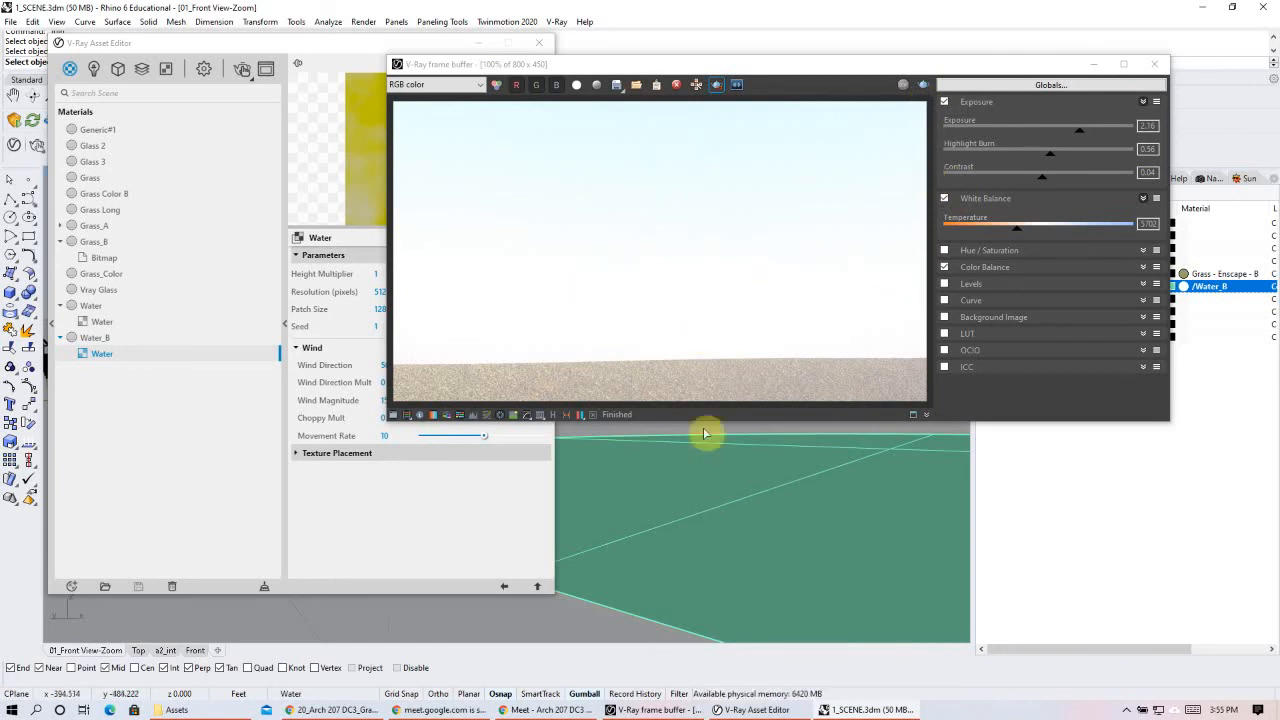
pyautogui.click(1165, 67)
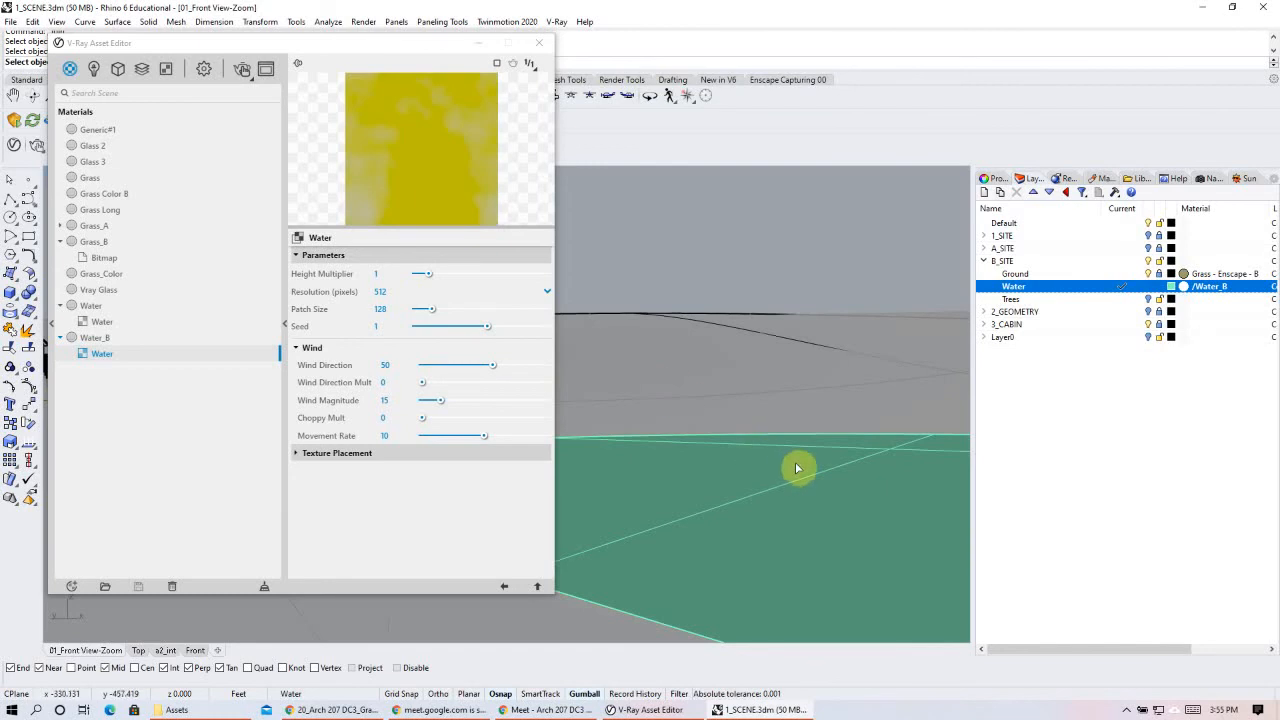
pyautogui.moveTo(797, 468); pyautogui.dragTo(680, 322, button='right')
pyautogui.moveTo(796, 489); pyautogui.dragTo(423, 312, button='right')
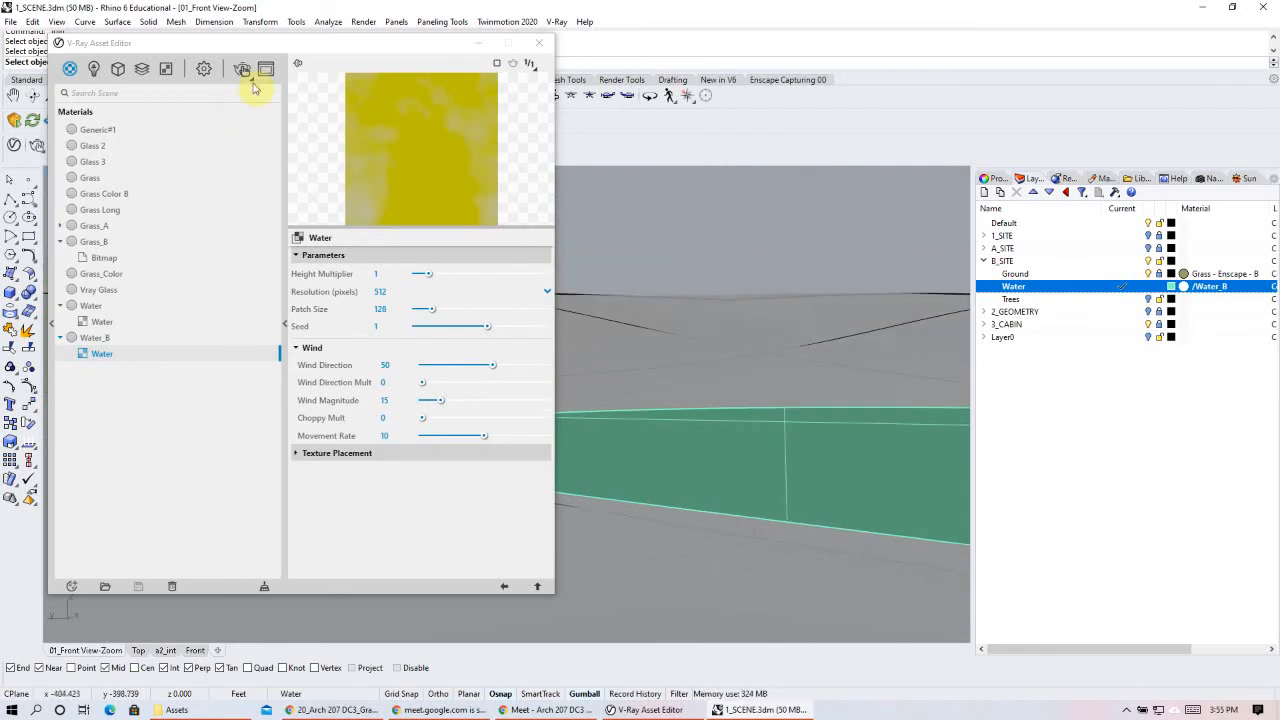
# - Cancel the active Join command, then run the interactive render and arrange the Asset Editor beside the rendered image
pyautogui.click(242, 70)
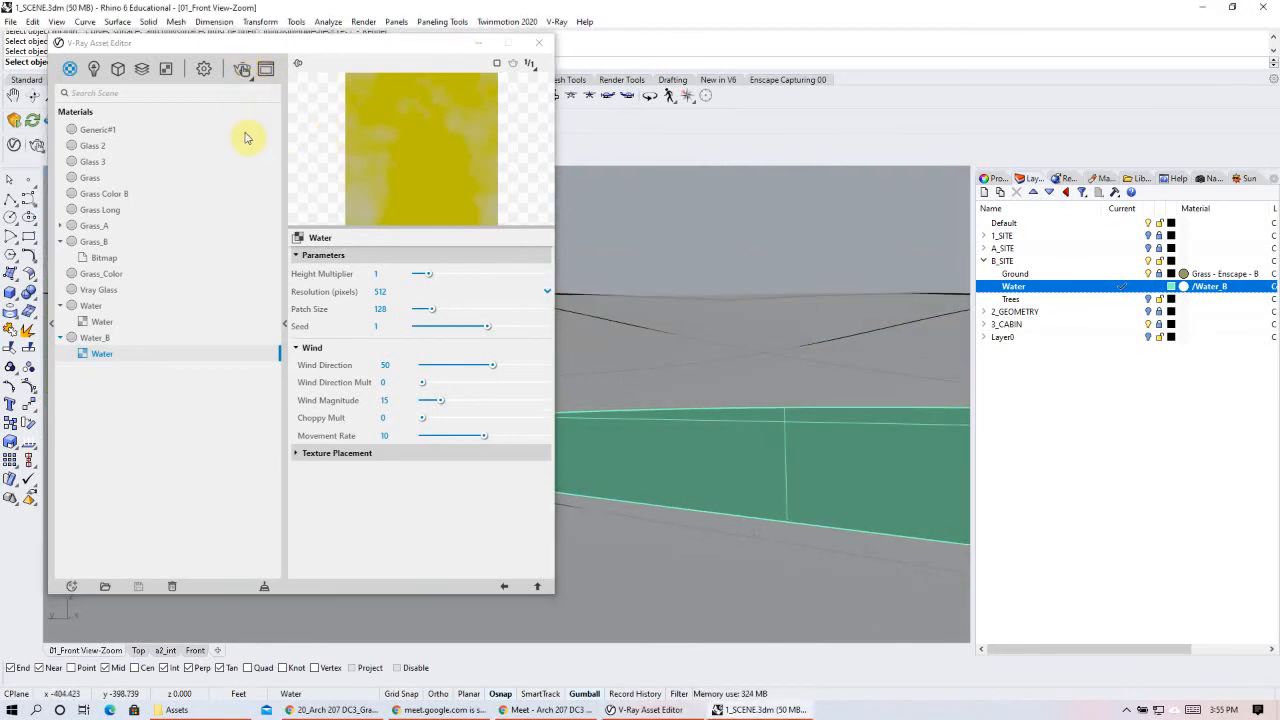
pyautogui.click(266, 48)
pyautogui.moveTo(266, 48); pyautogui.dragTo(280, 81)
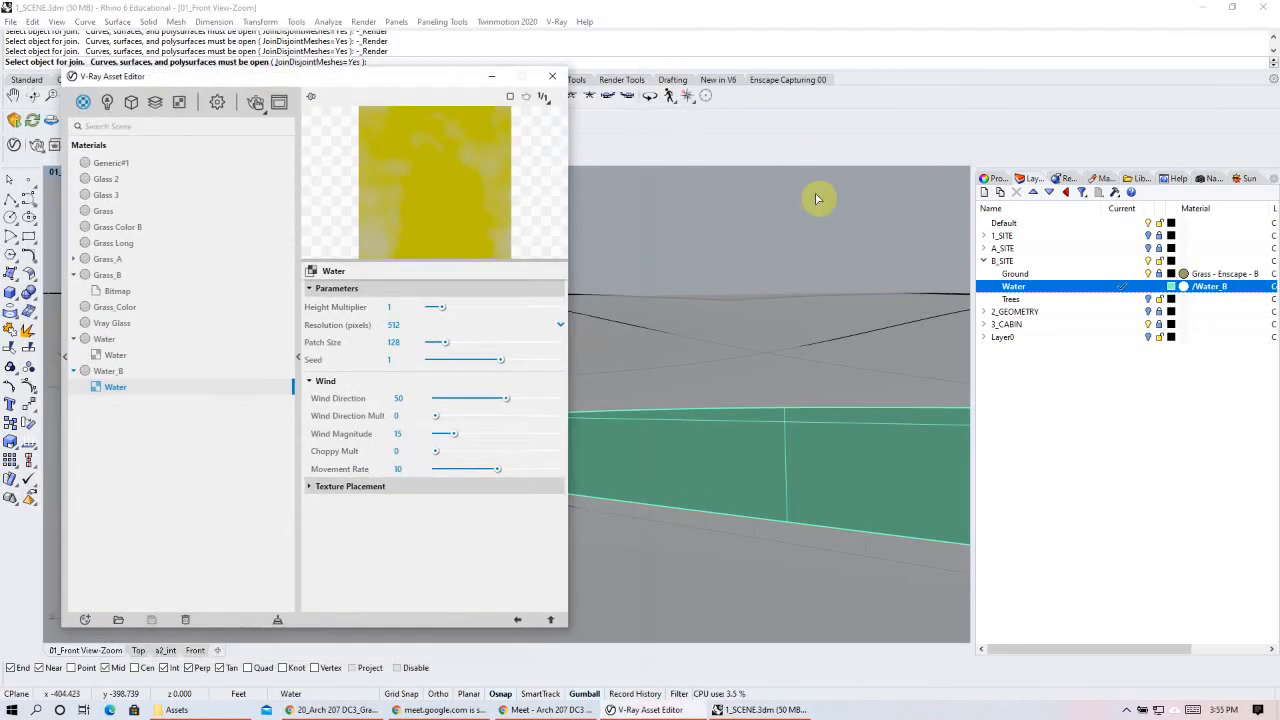
pyautogui.click(817, 199)
pyautogui.press('Escape')
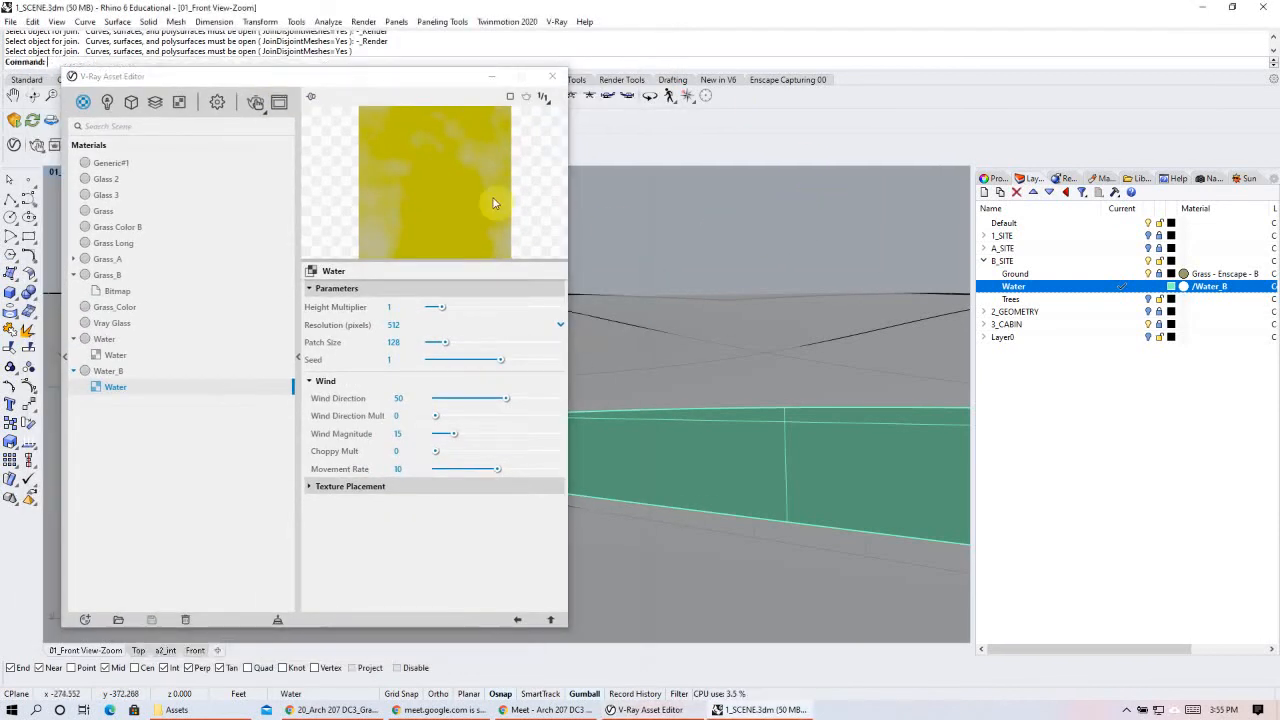
pyautogui.click(257, 103)
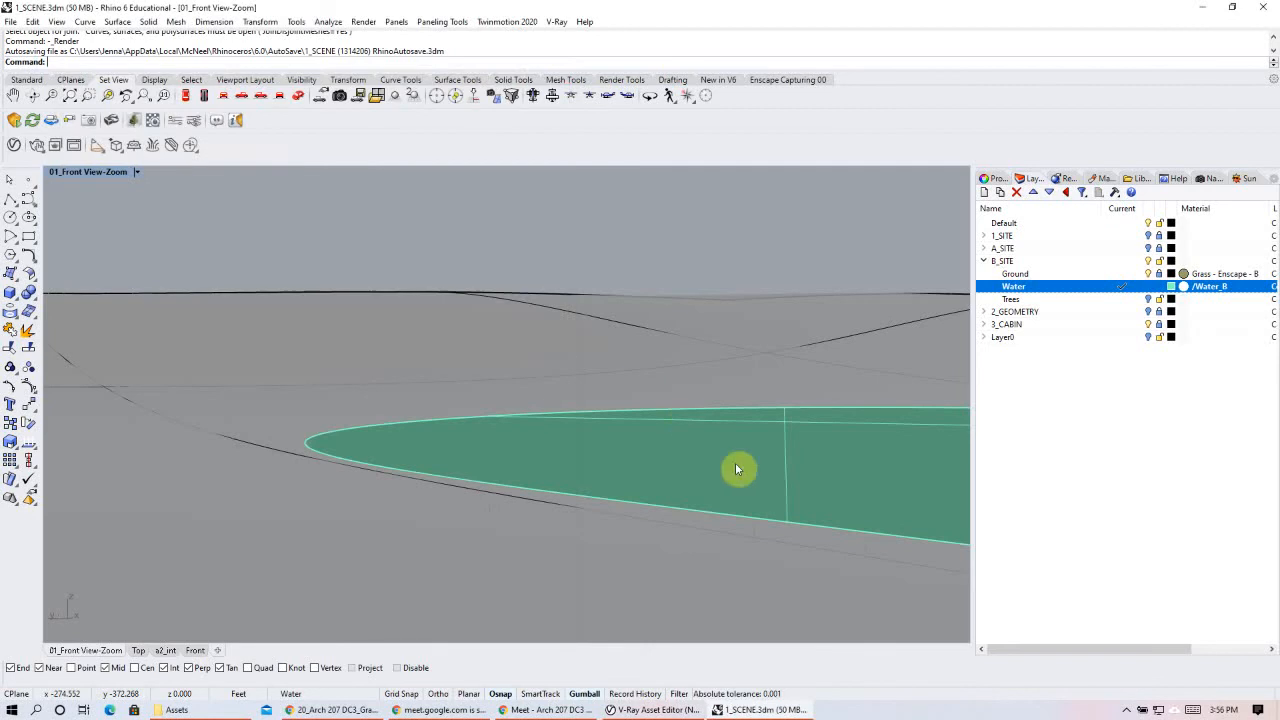
pyautogui.click(680, 709)
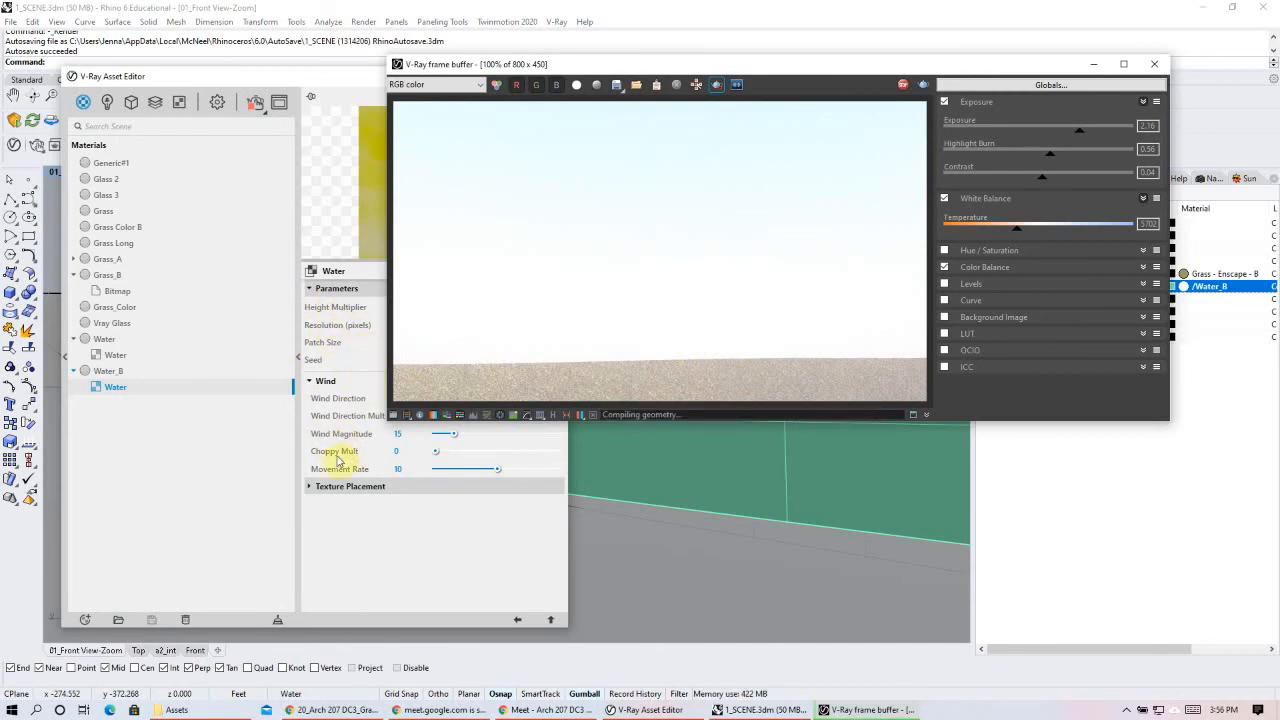
pyautogui.moveTo(260, 76); pyautogui.dragTo(222, 46)
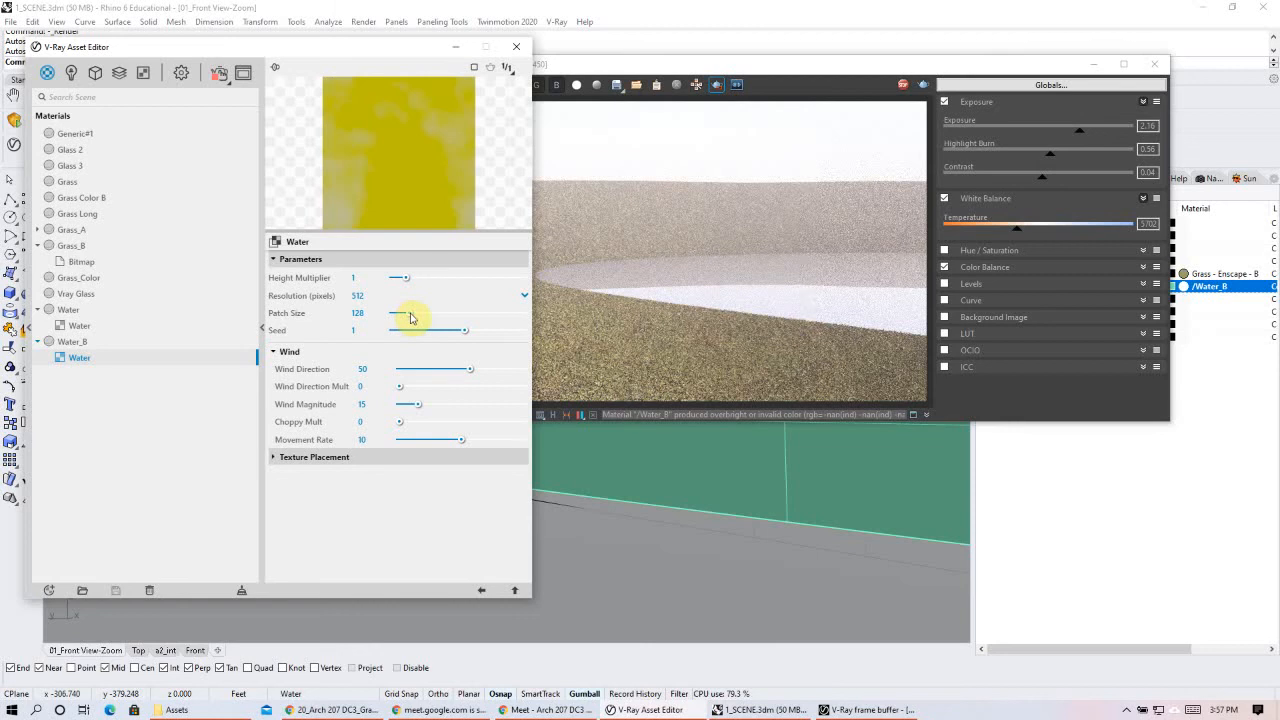
# - Set the Water_B texture's patch size to 378.31 and the camera's exposure value to 13.5
pyautogui.moveTo(429, 317); pyautogui.dragTo(442, 317)
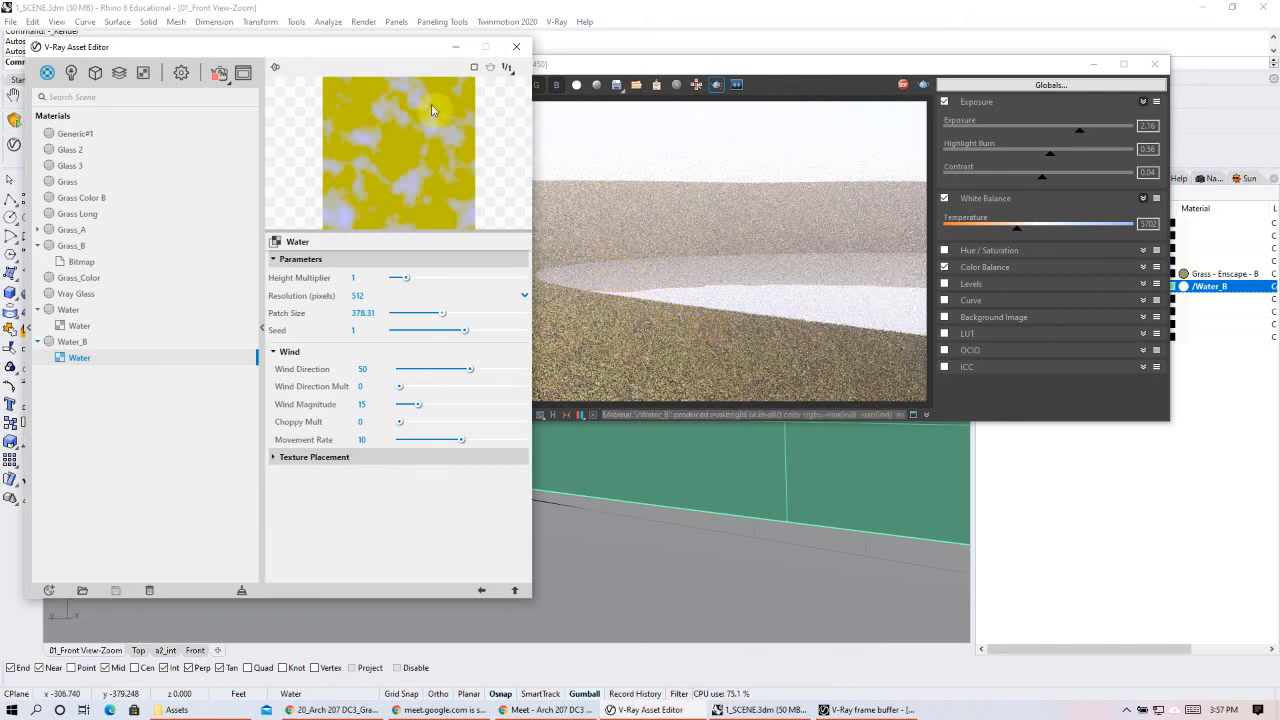
pyautogui.click(181, 72)
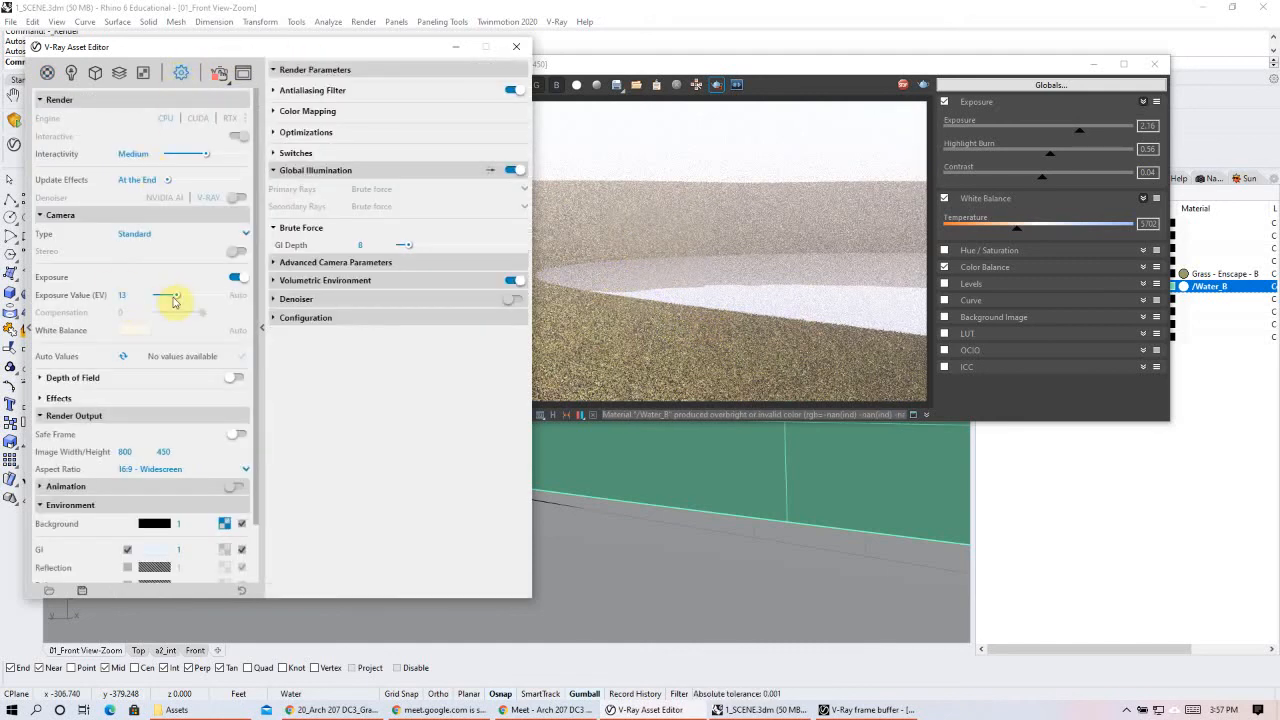
pyautogui.click(121, 295)
pyautogui.write('13.5')
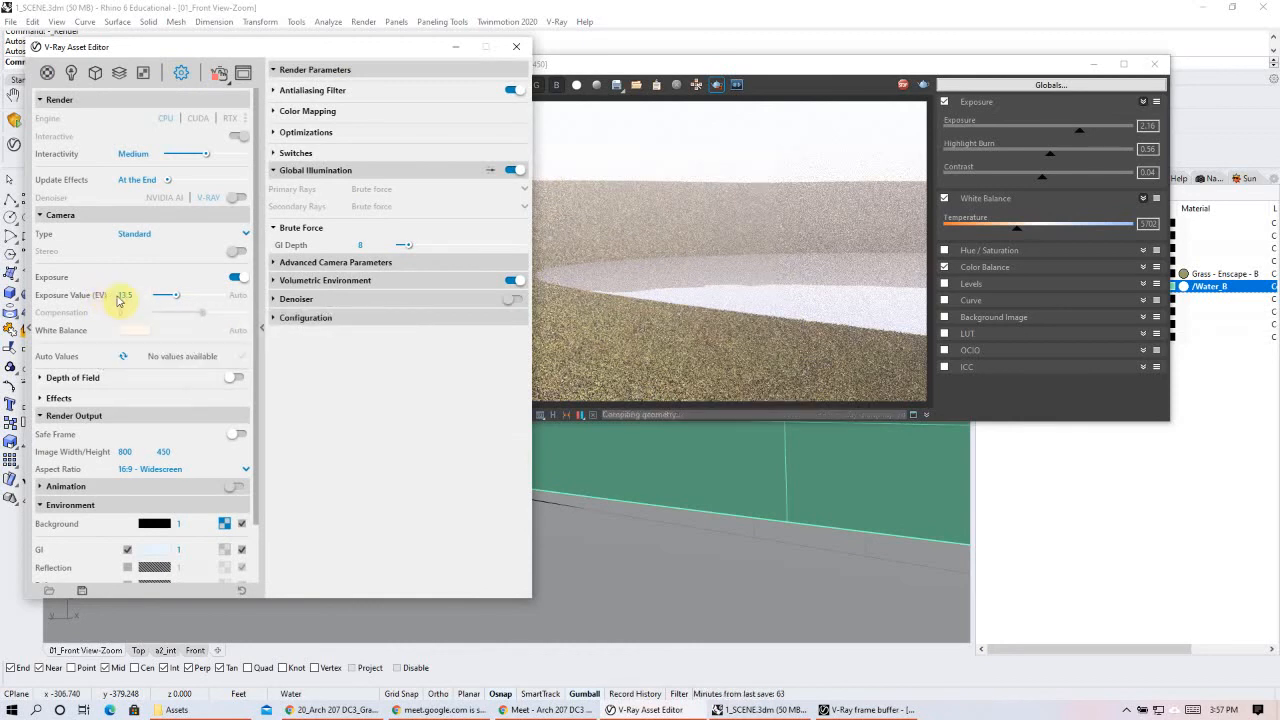
pyautogui.press('Return')
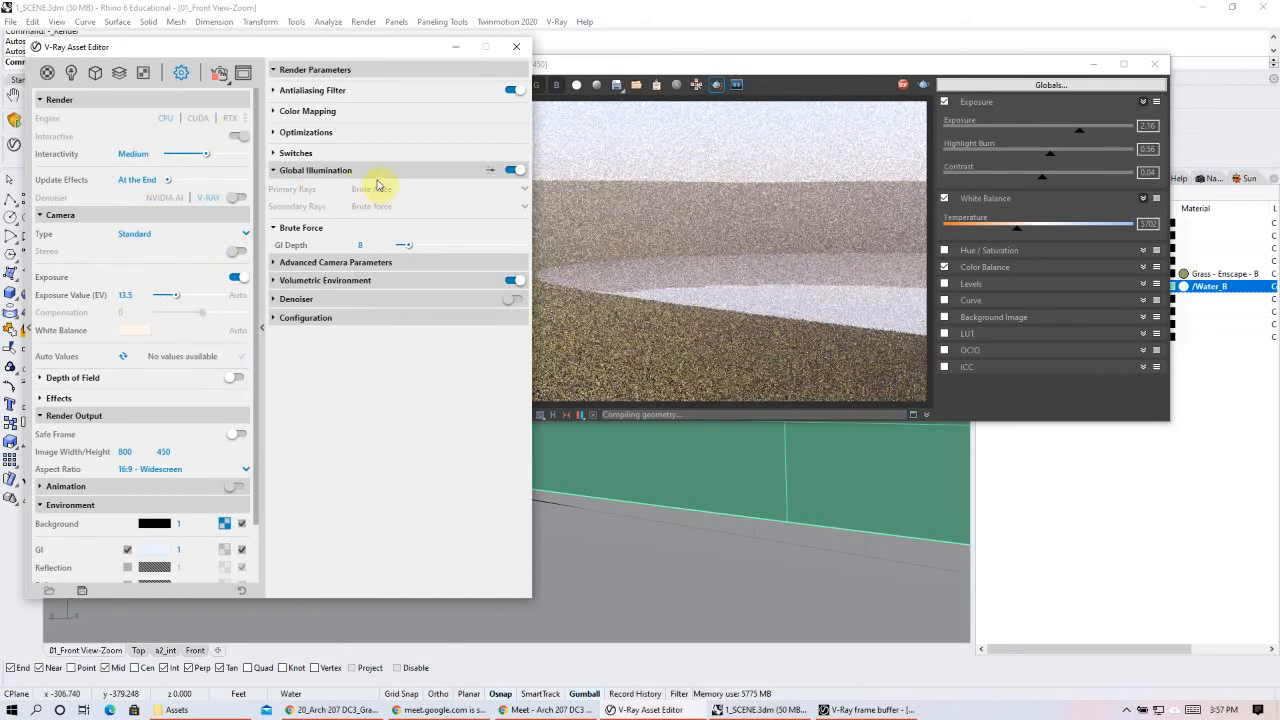
# - Try Aerial Perspective as the volumetric environment type
pyautogui.click(327, 281)
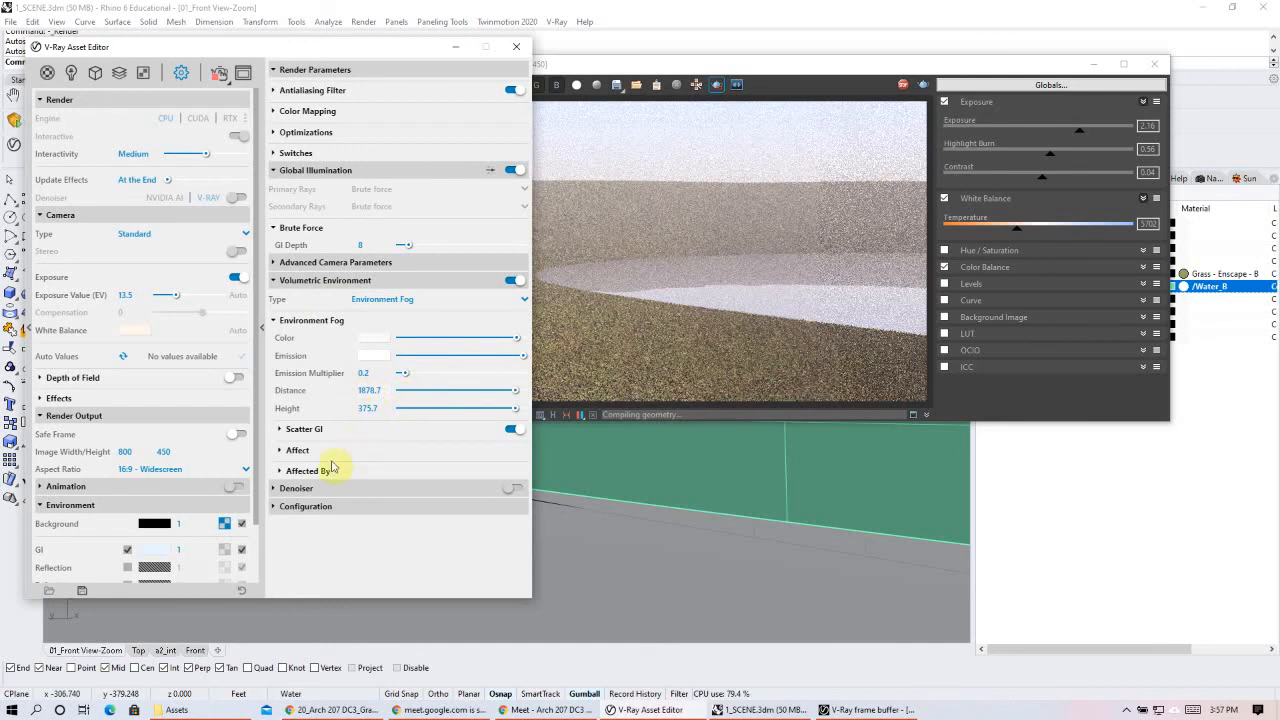
pyautogui.click(440, 302)
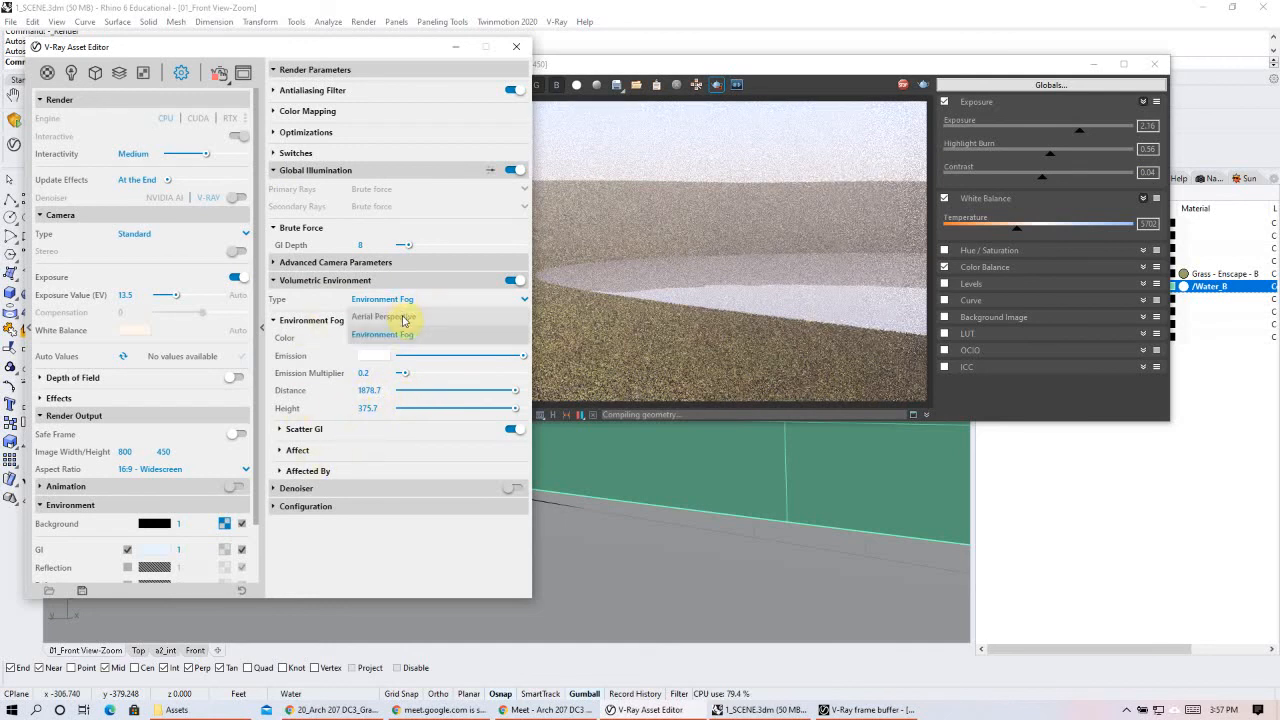
pyautogui.click(383, 316)
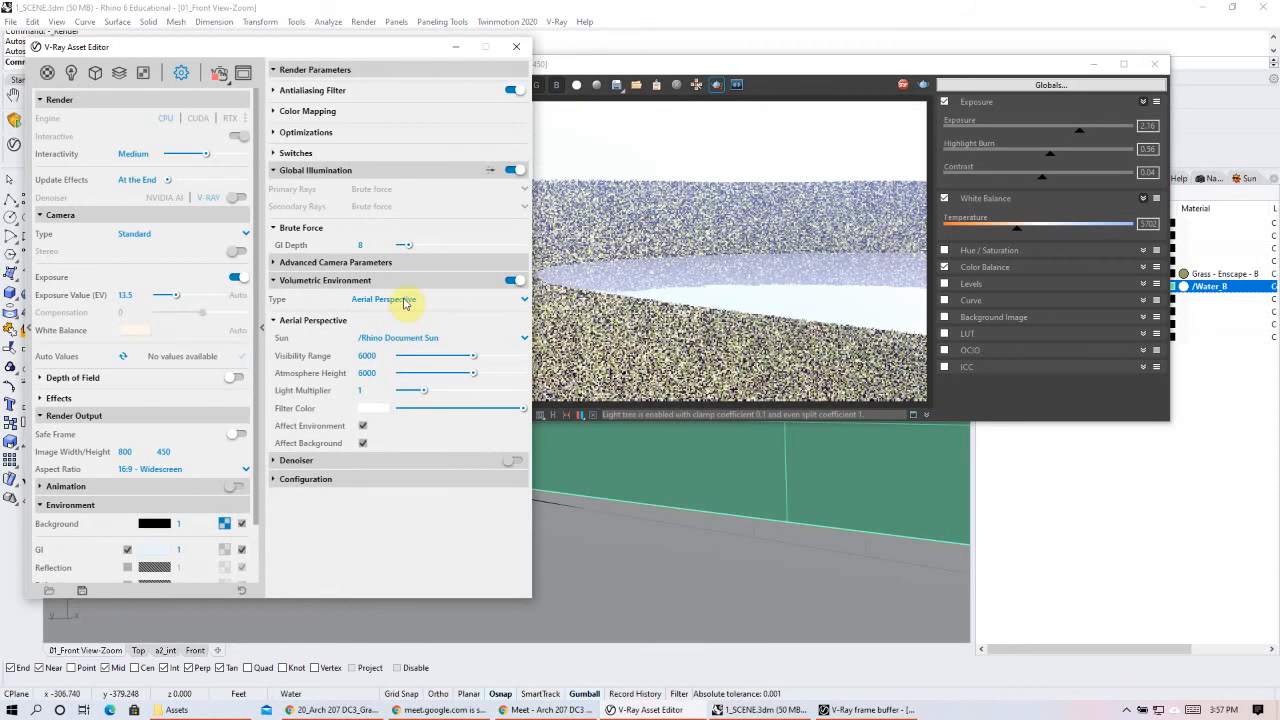
# - Compare the render with the frame buffer's Exposure and Color Balance corrections switched off and on
pyautogui.click(944, 102)
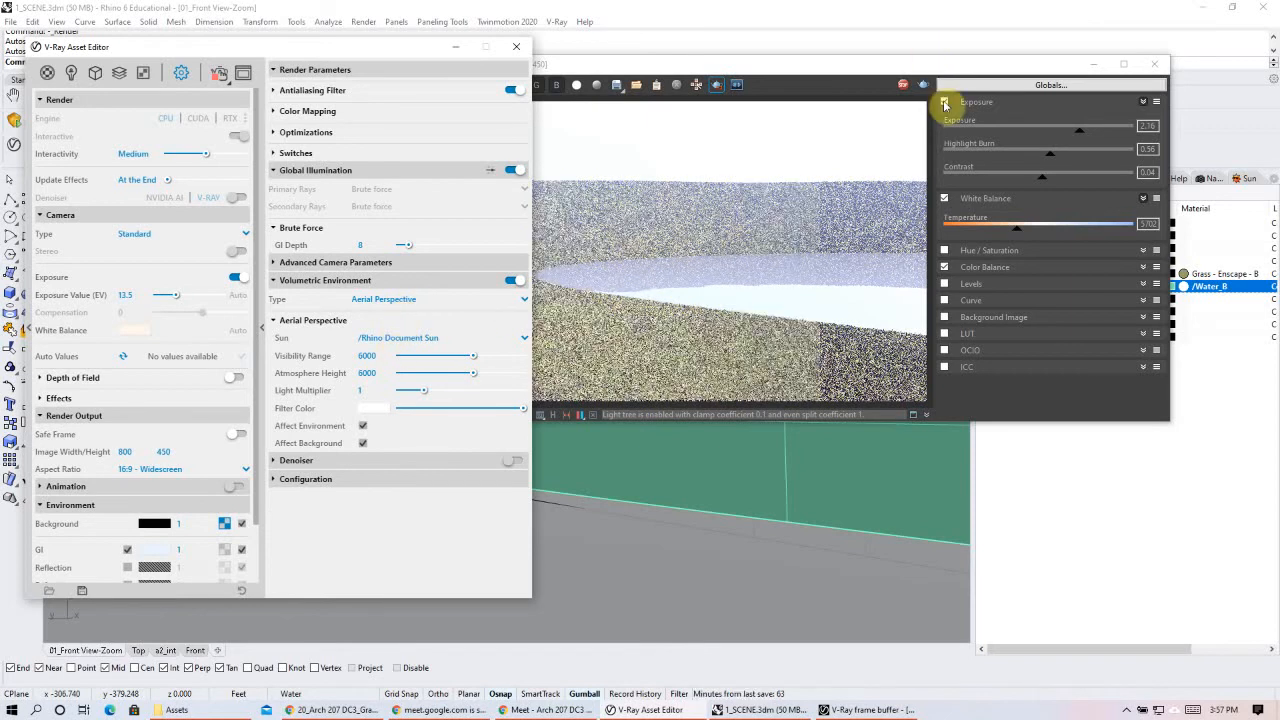
pyautogui.click(944, 102)
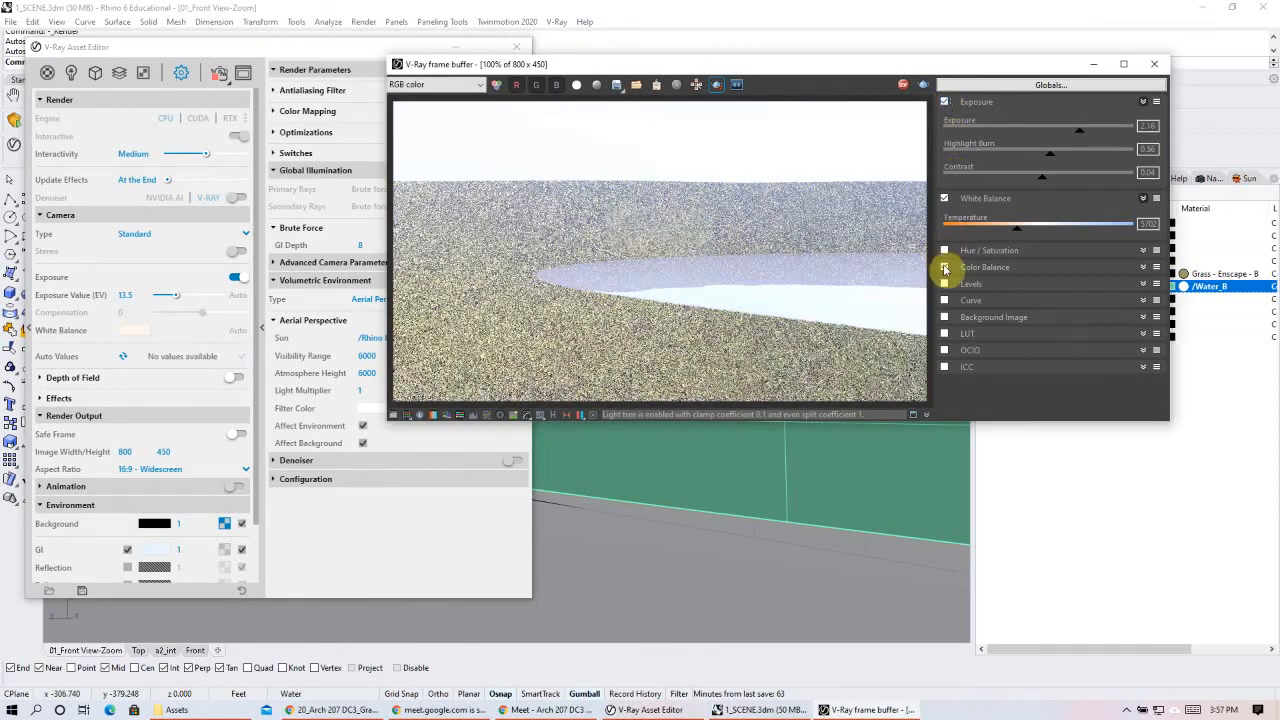
pyautogui.click(945, 267)
pyautogui.click(945, 267)
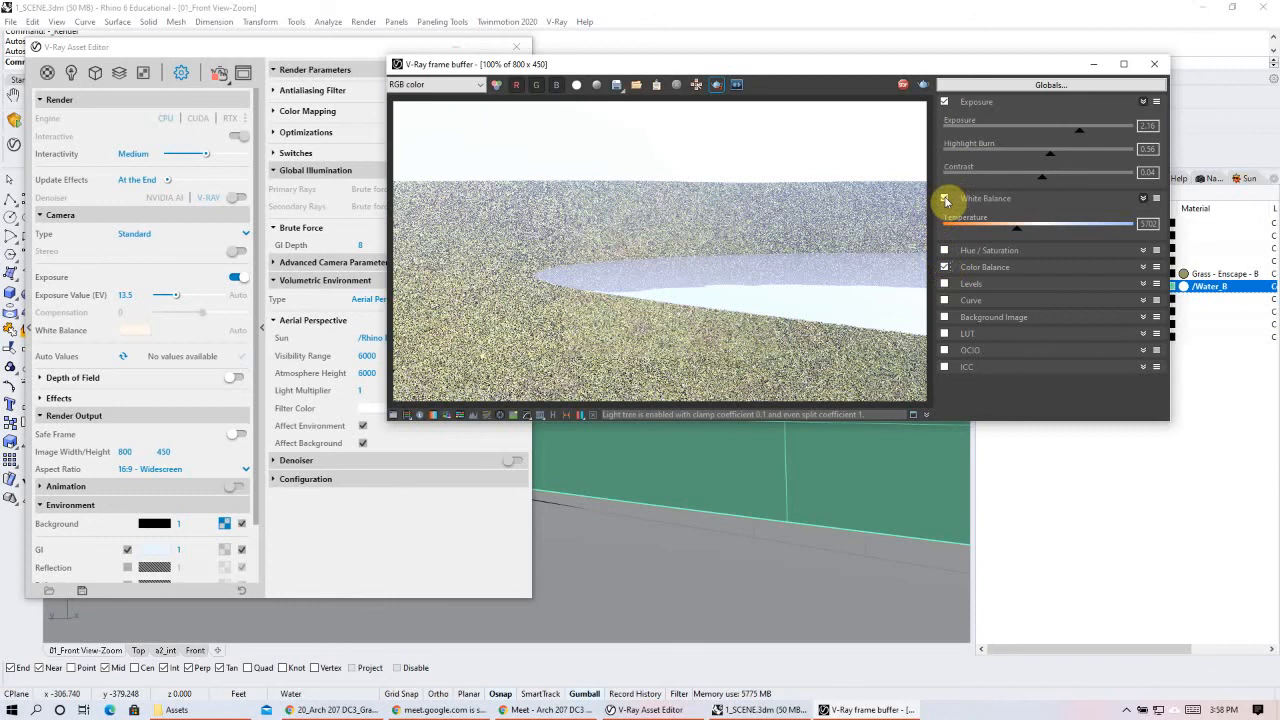
# - Switch the volumetric environment type back to Environment Fog
pyautogui.click(290, 280)
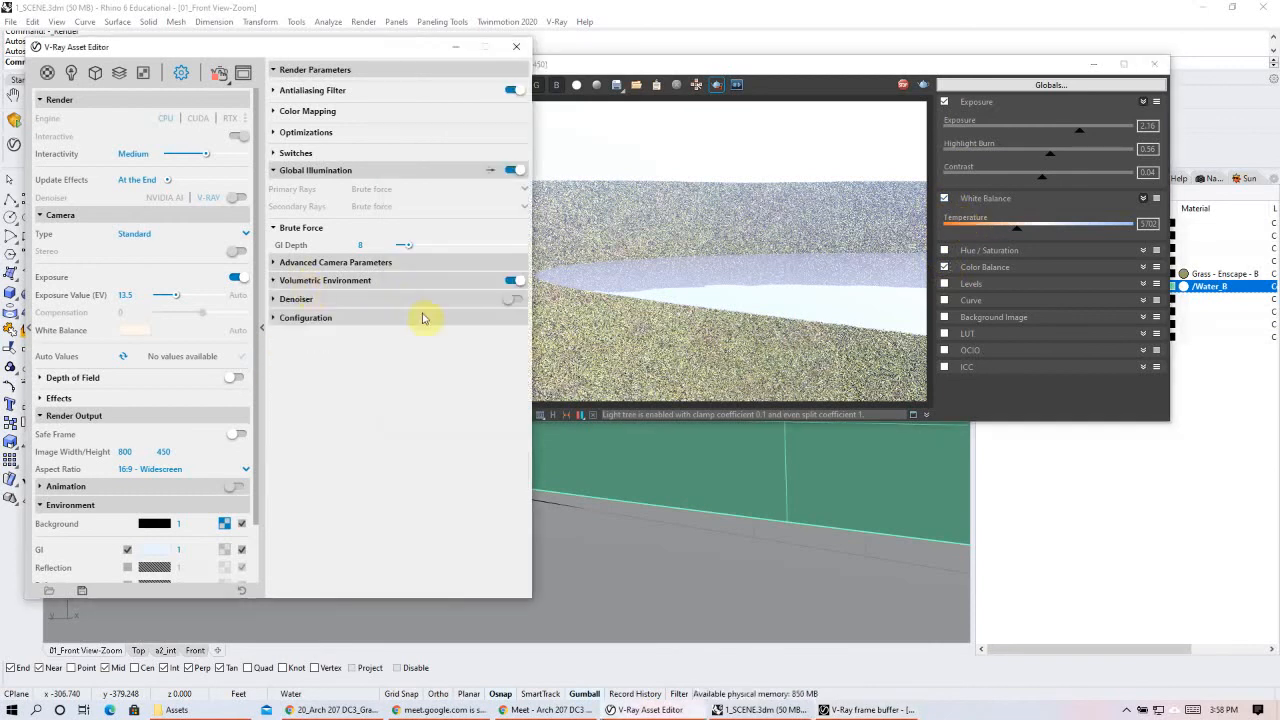
pyautogui.click(377, 286)
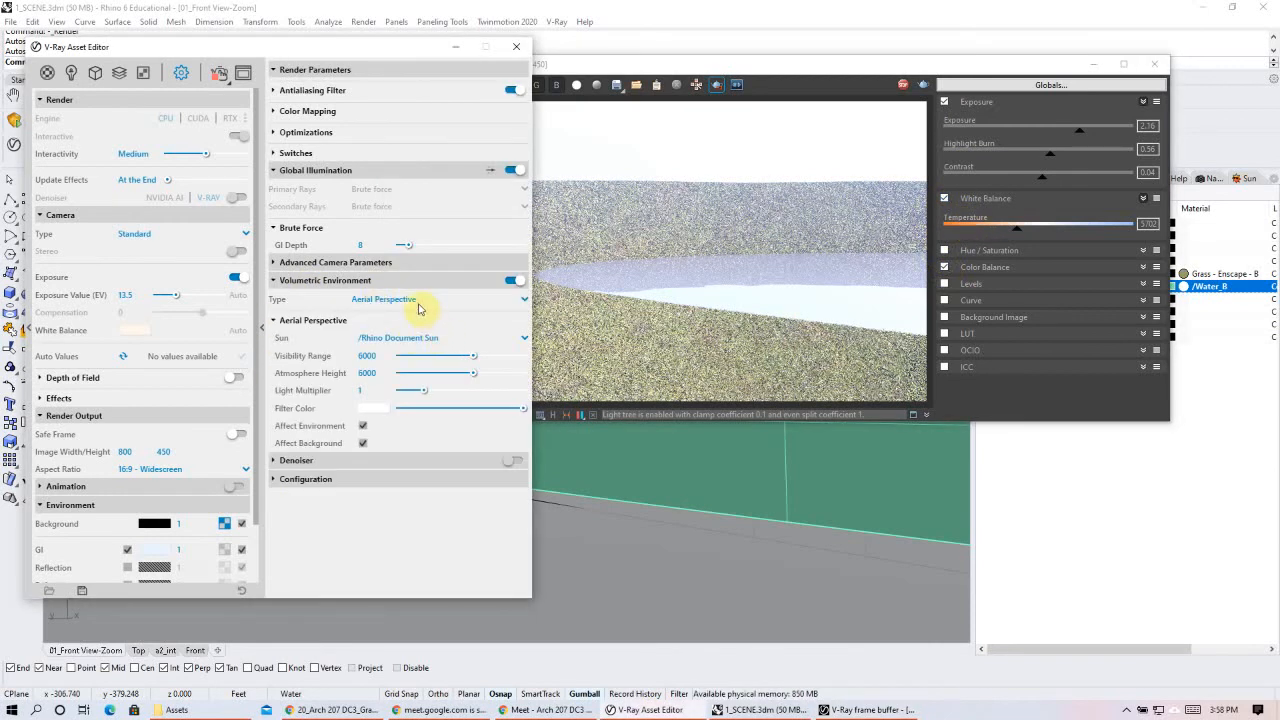
pyautogui.click(415, 300)
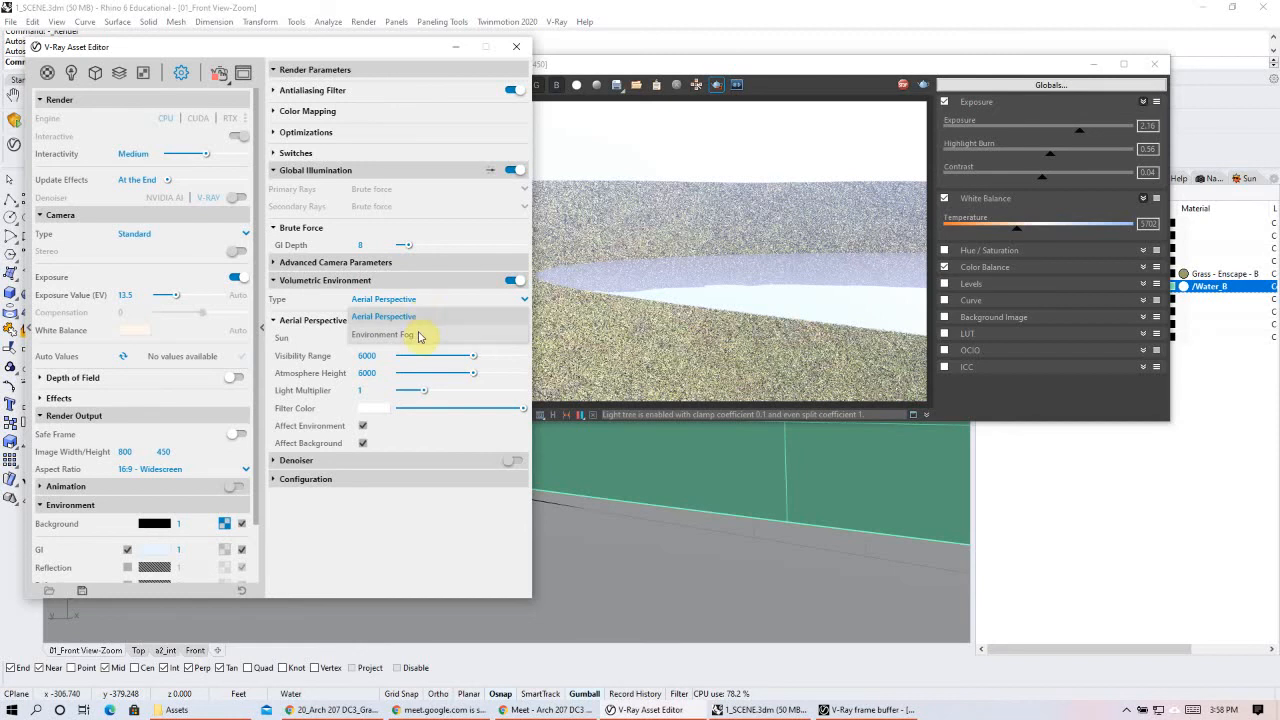
pyautogui.click(420, 334)
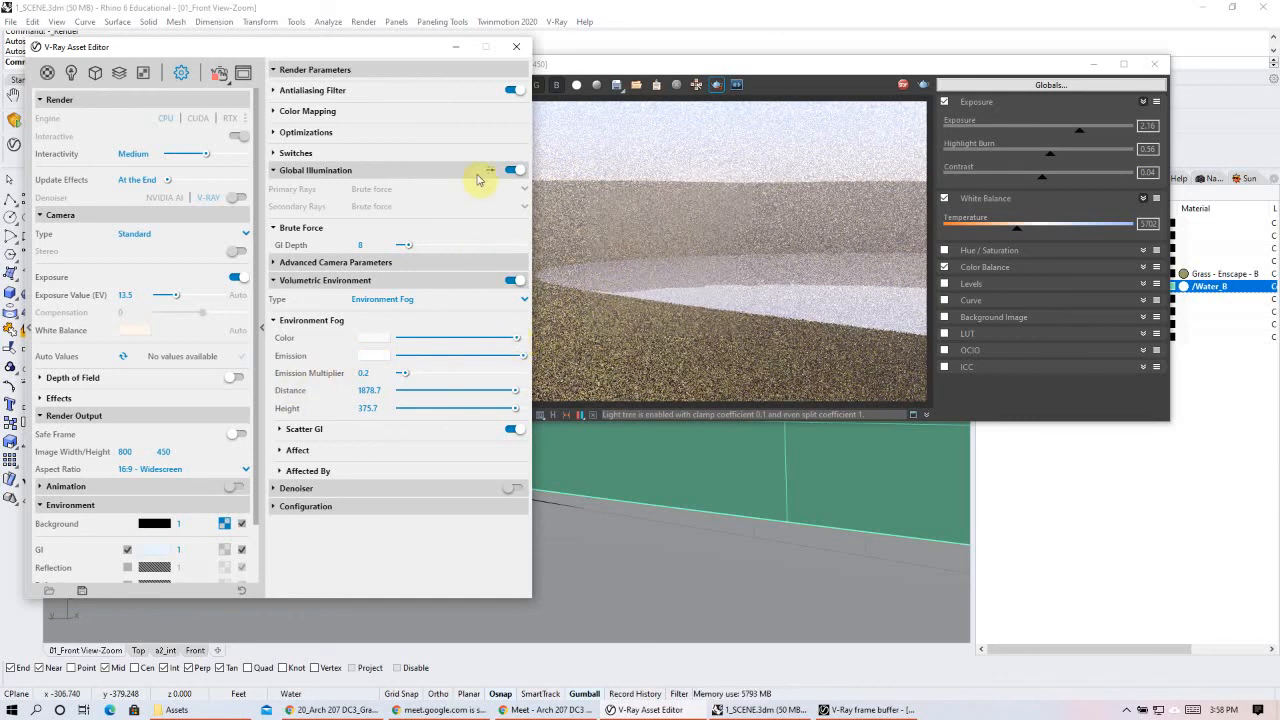
# - Zoom in on the water and restrict the interactive render to a region across its far edge
pyautogui.click(48, 73)
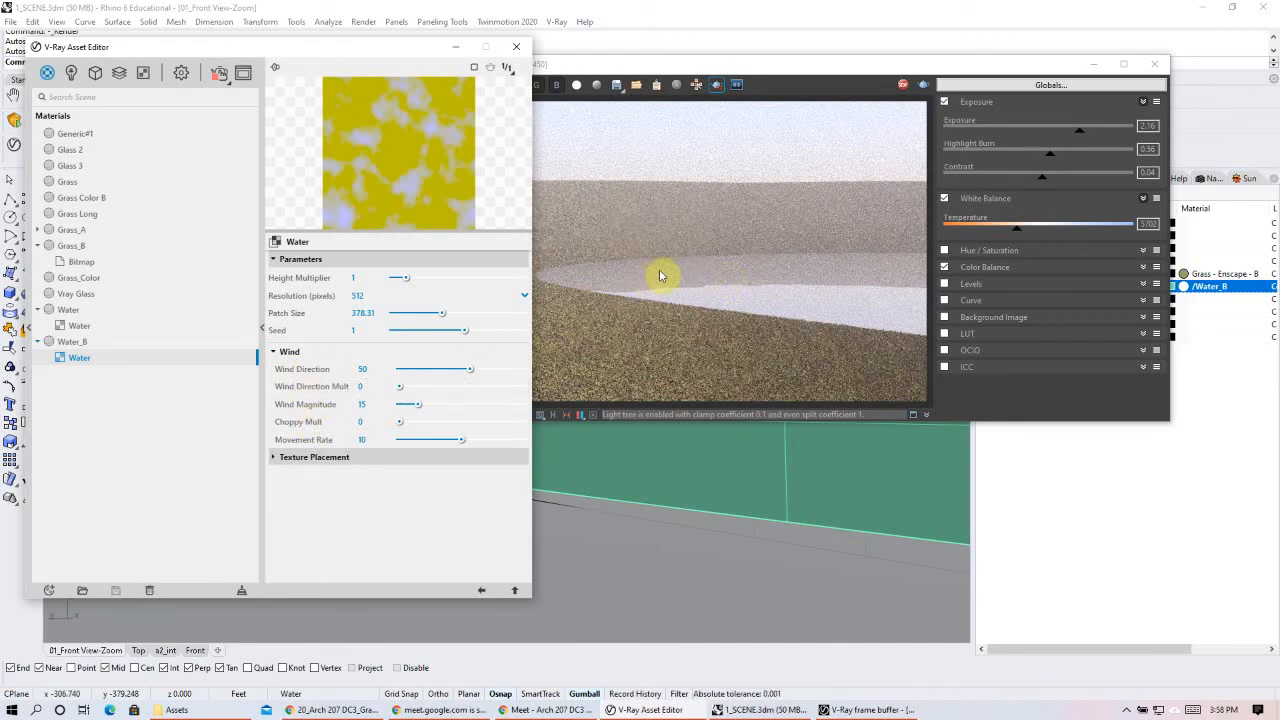
pyautogui.scroll(2, 740, 494)
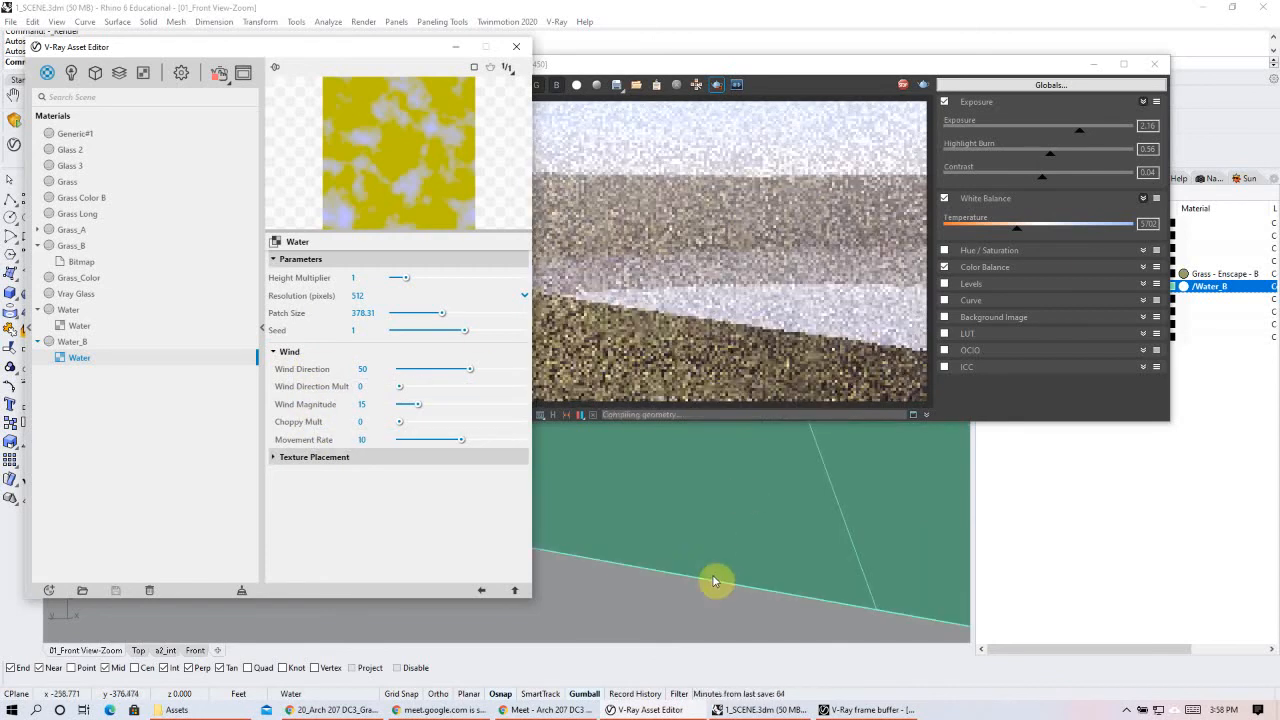
pyautogui.scroll(2, 711, 571)
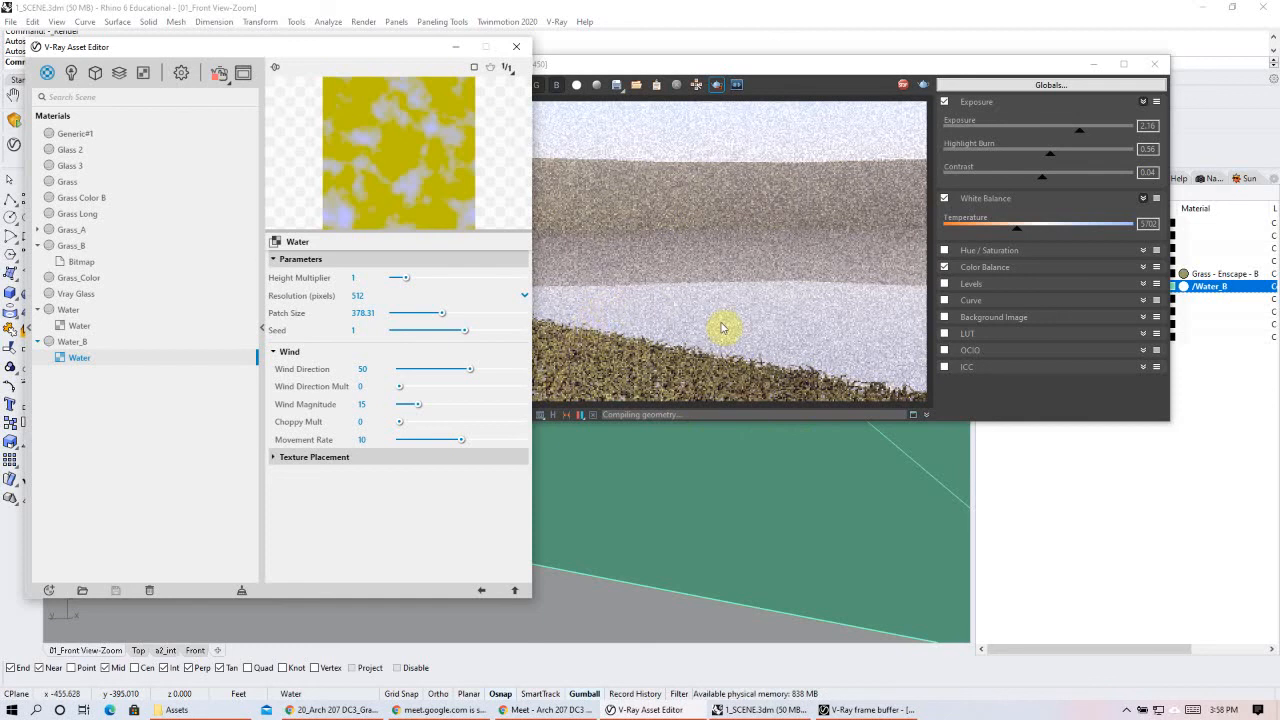
pyautogui.scroll(2, 791, 528)
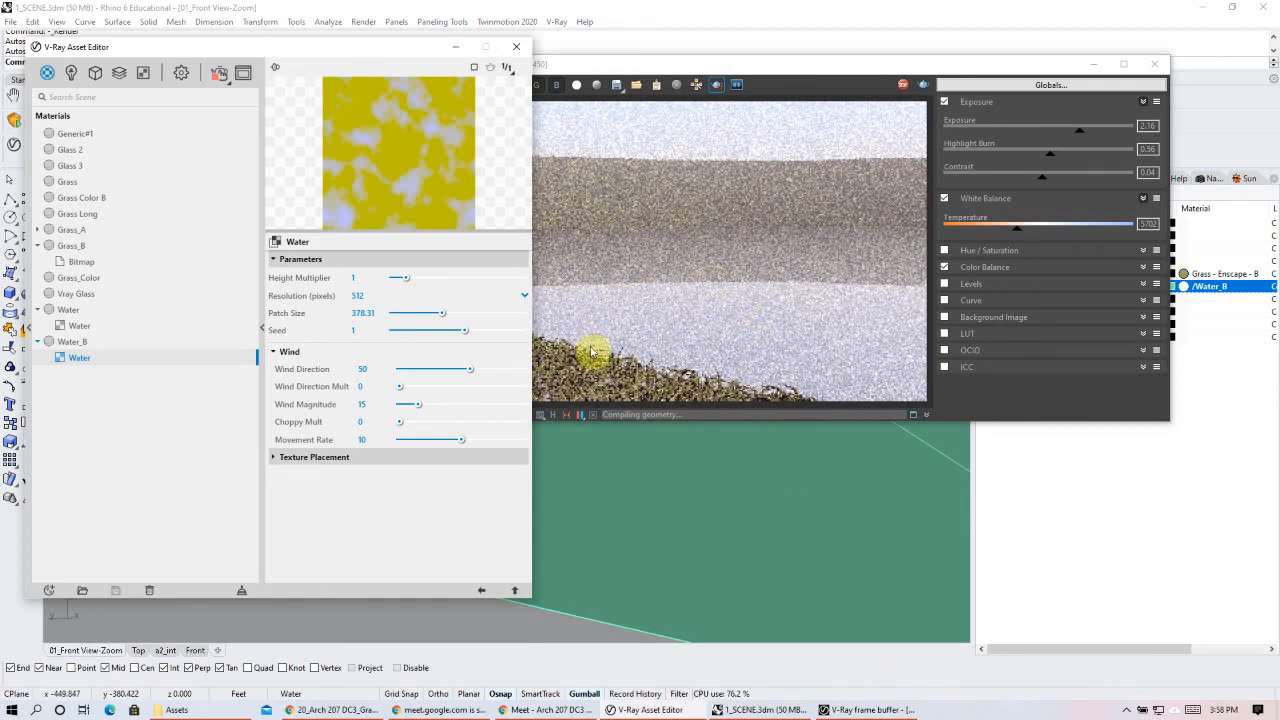
pyautogui.click(716, 84)
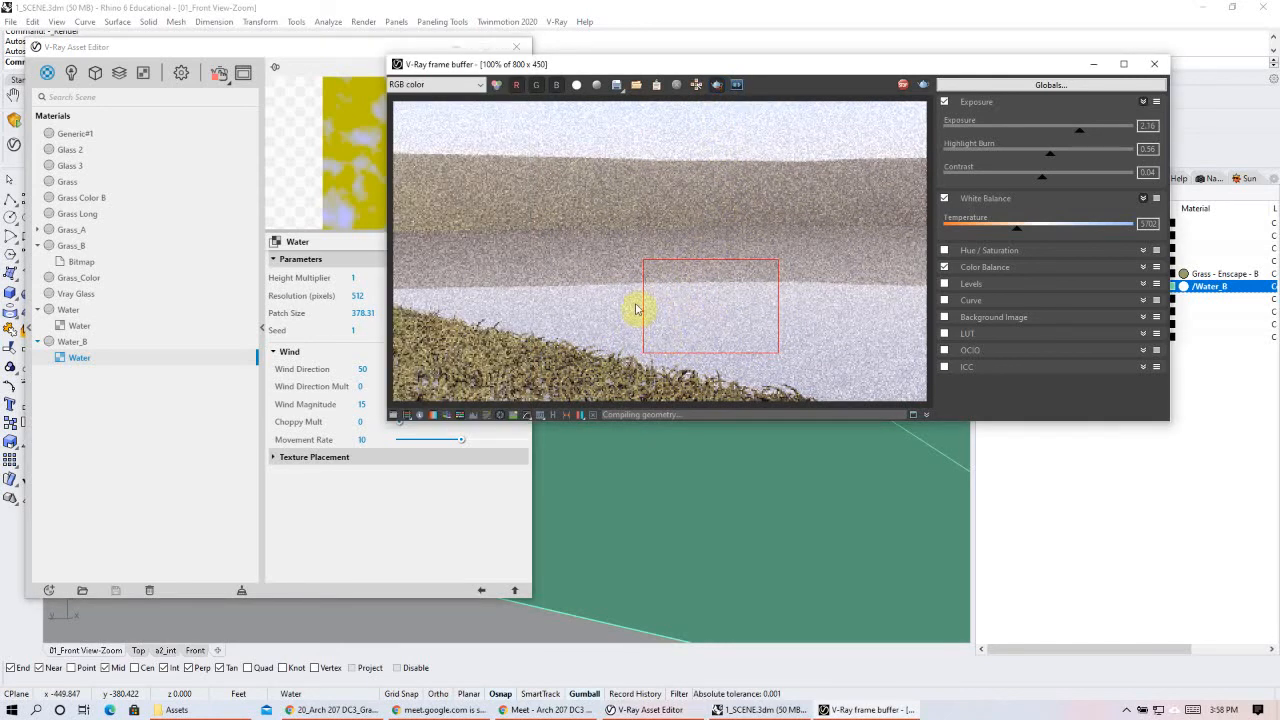
# - Set the Water_B texture's wind magnitude to 38 and its height multiplier to 3.27
pyautogui.click(397, 512)
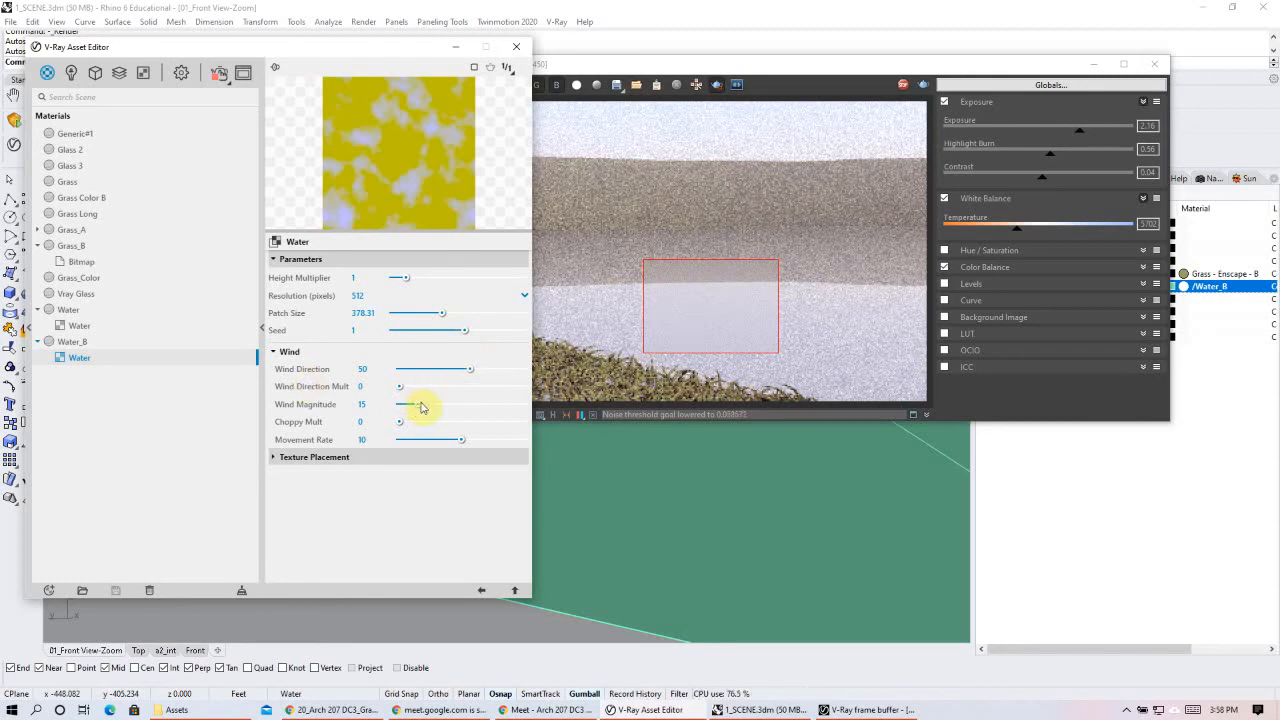
pyautogui.moveTo(433, 408); pyautogui.dragTo(449, 408)
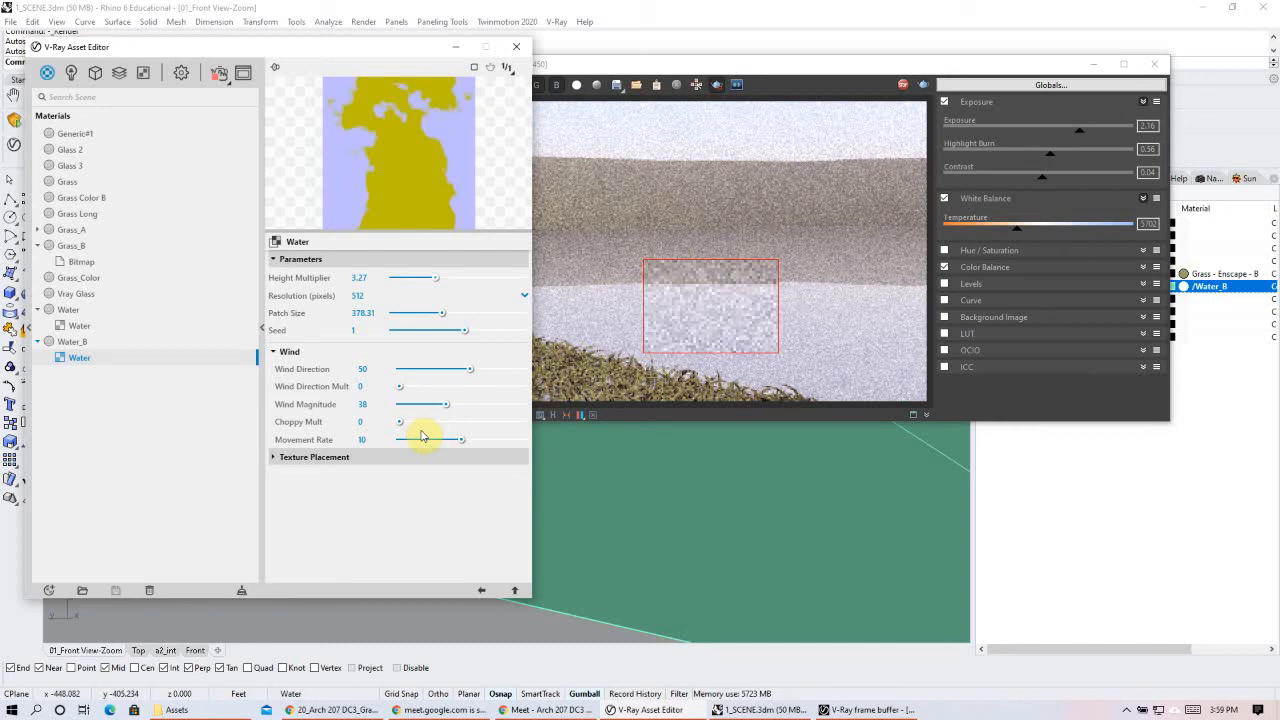
# - Examine the Water_B material's preview along with its diffuse and displacement settings
pyautogui.click(124, 342)
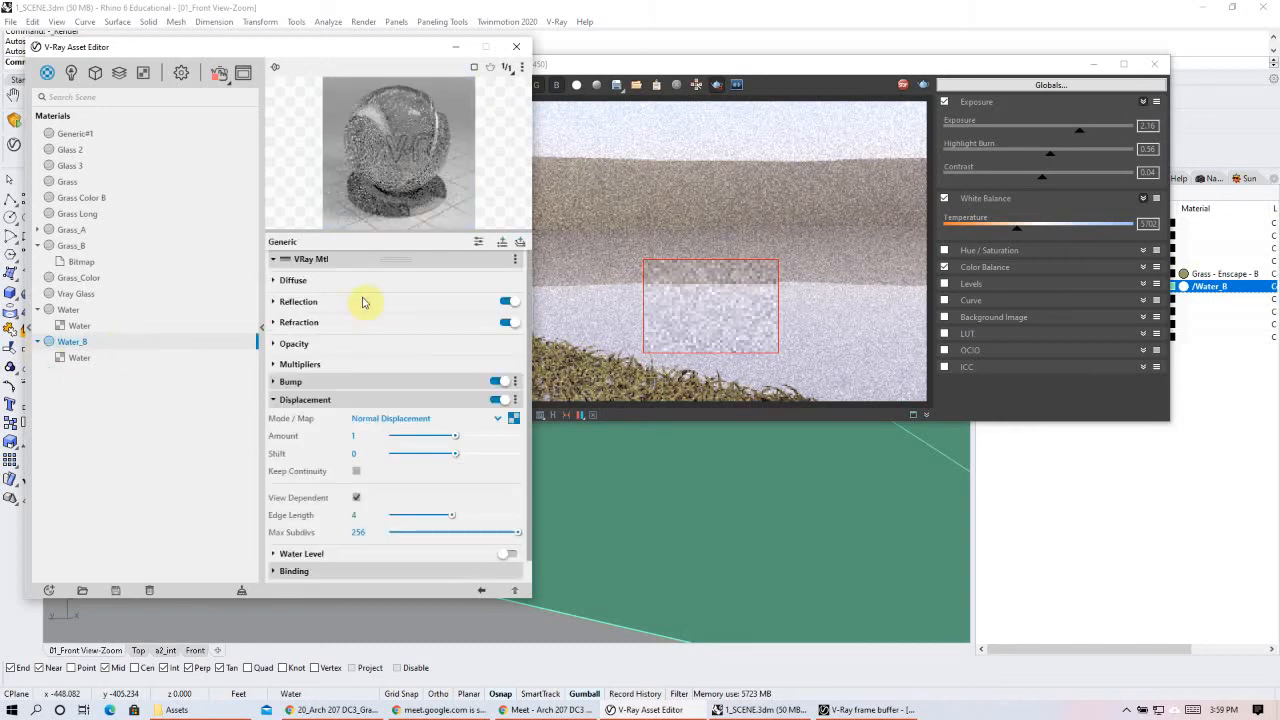
pyautogui.click(292, 287)
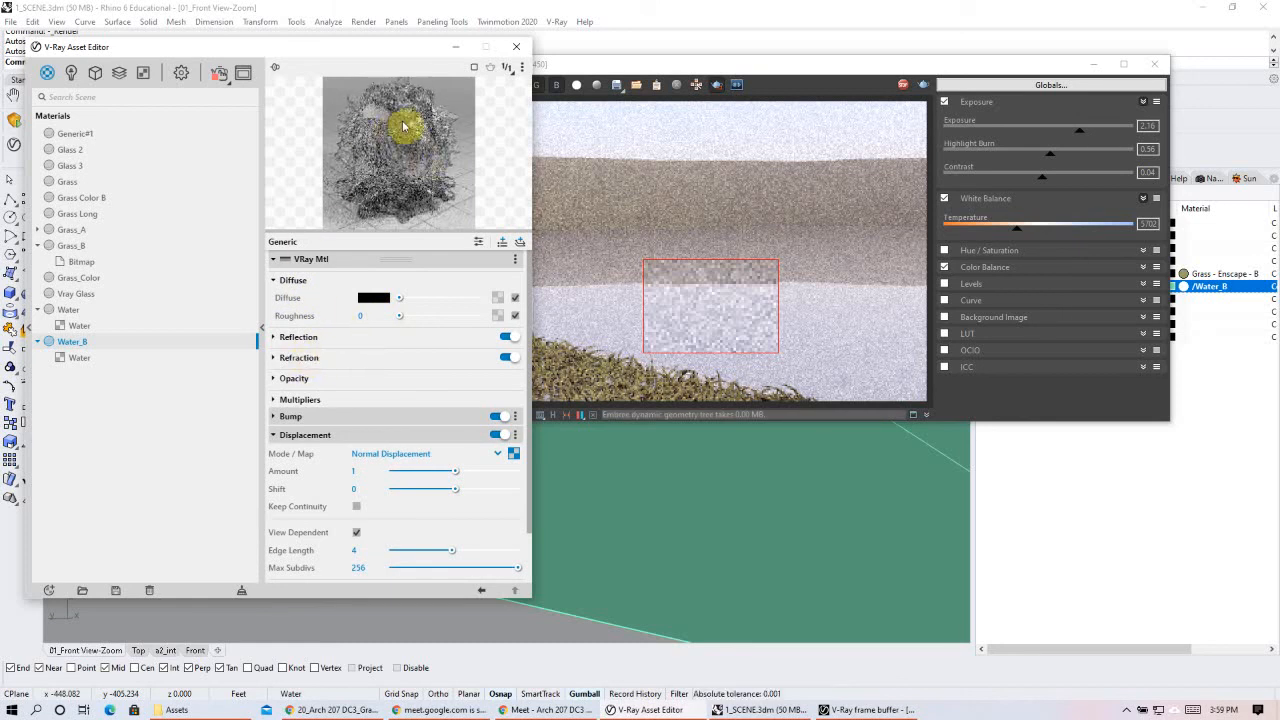
pyautogui.scroll(-3, 383, 529)
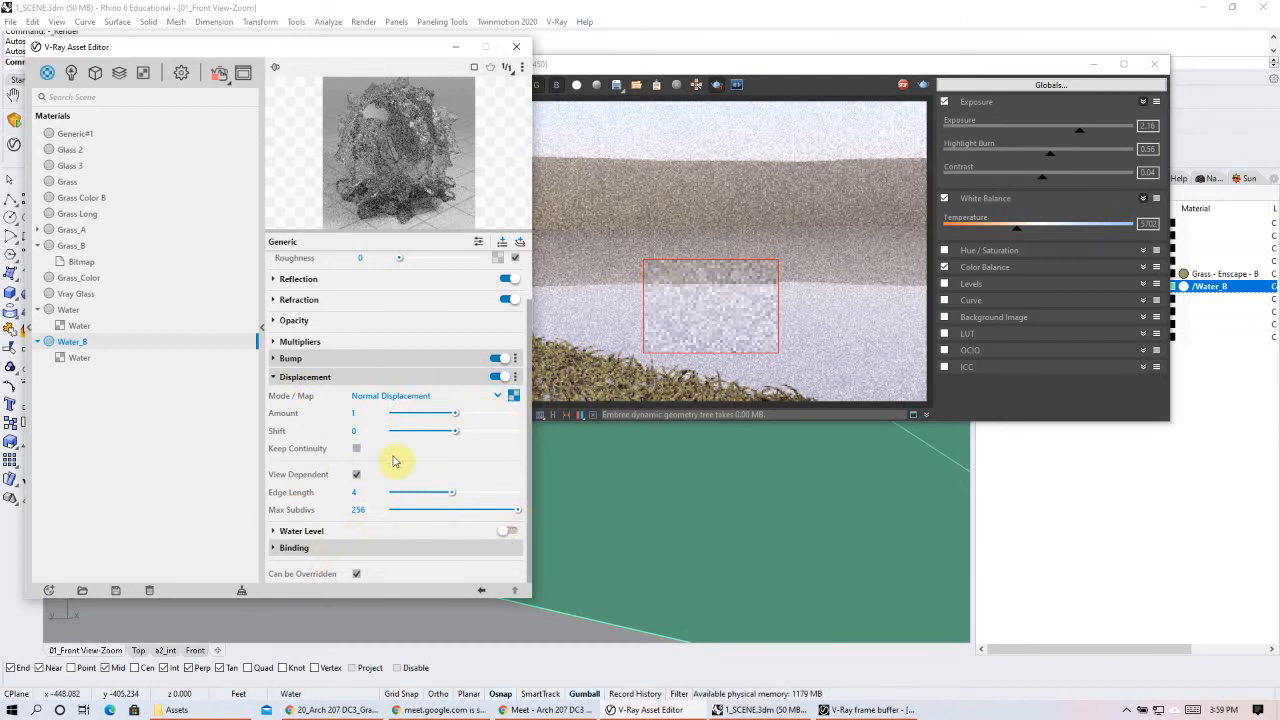
pyautogui.scroll(1, 380, 462)
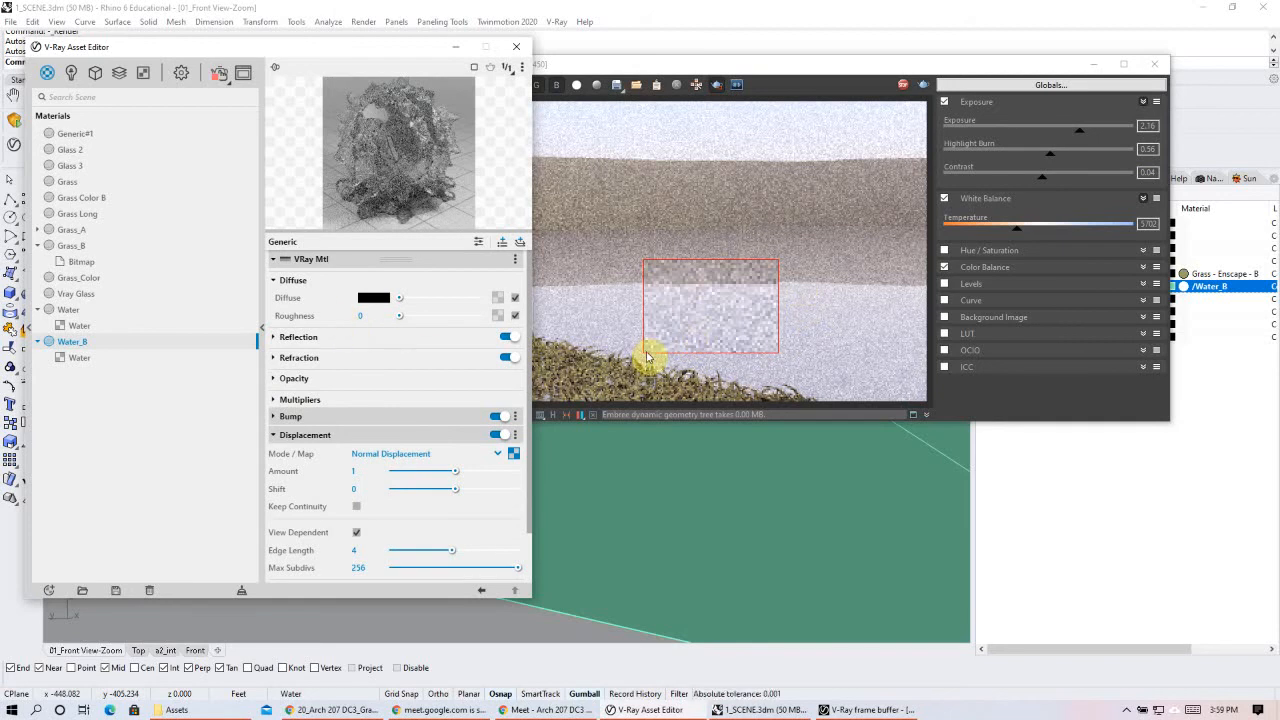
# - Set the patch size of the Water_B material's water texture to 224.91
pyautogui.click(89, 365)
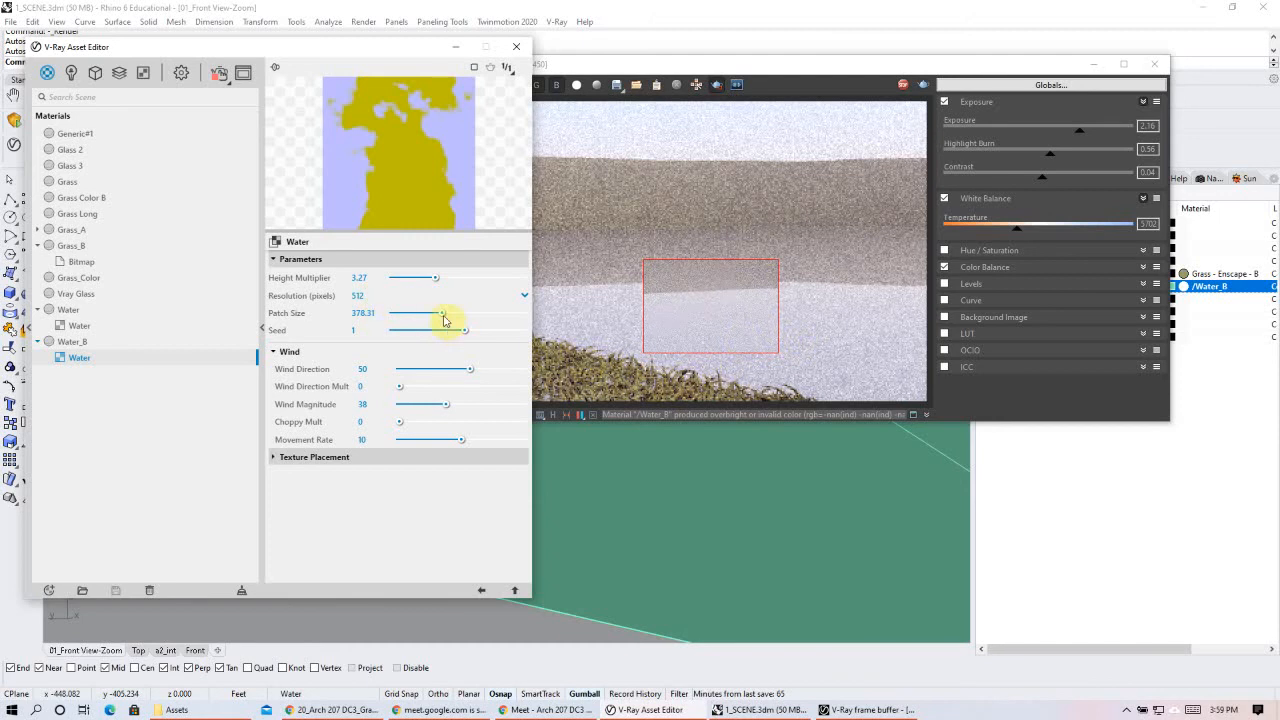
pyautogui.moveTo(440, 315); pyautogui.dragTo(422, 313)
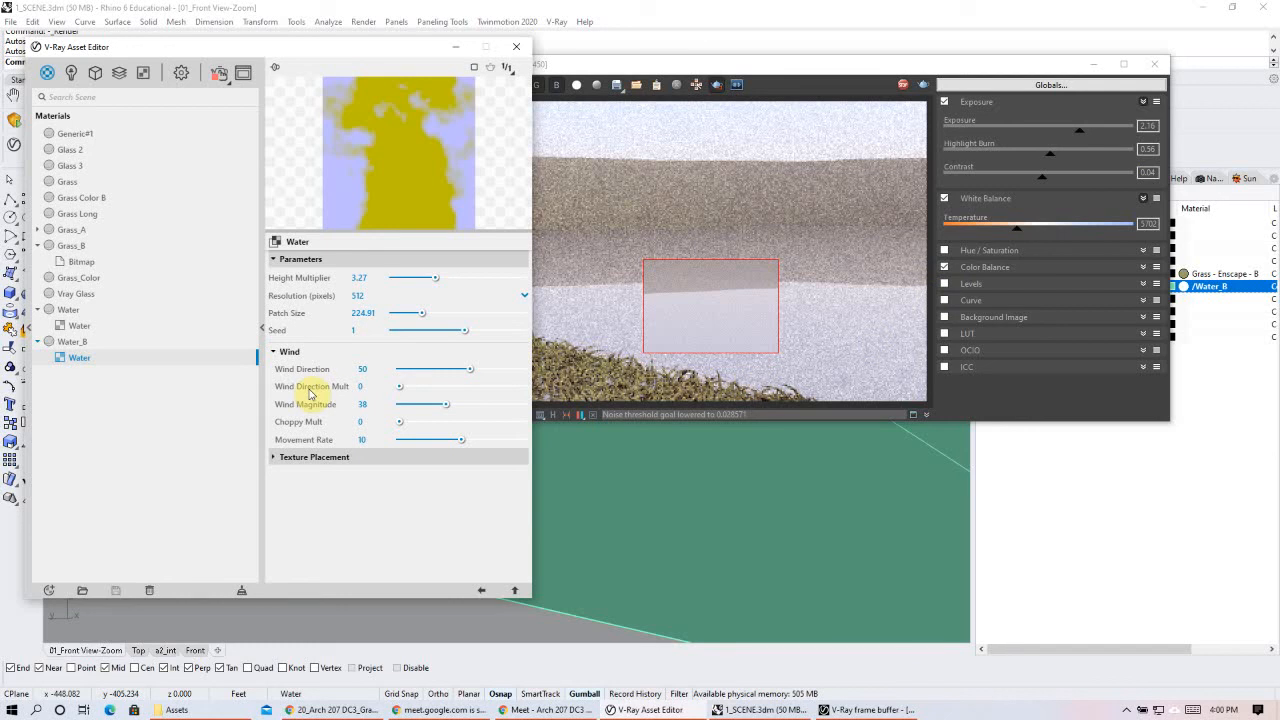
# - Stop the interactive region render and close the V-Ray frame buffer and Asset Editor
pyautogui.click(717, 86)
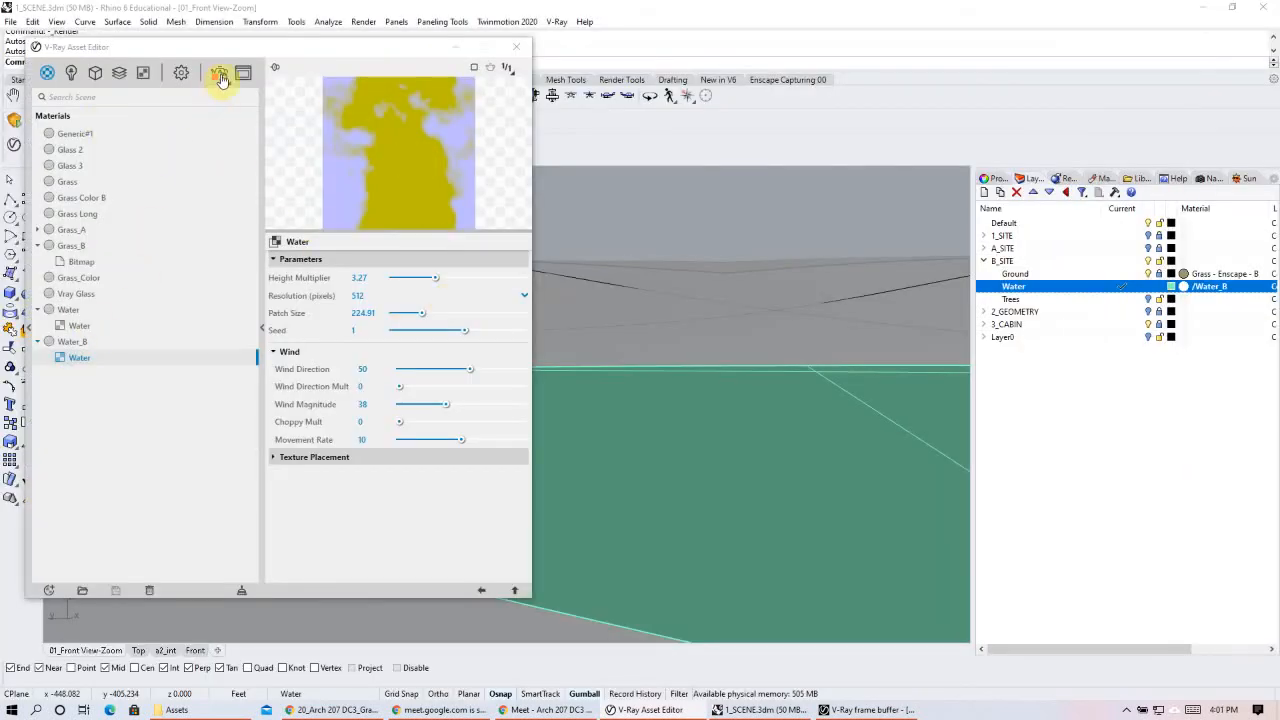
pyautogui.click(220, 76)
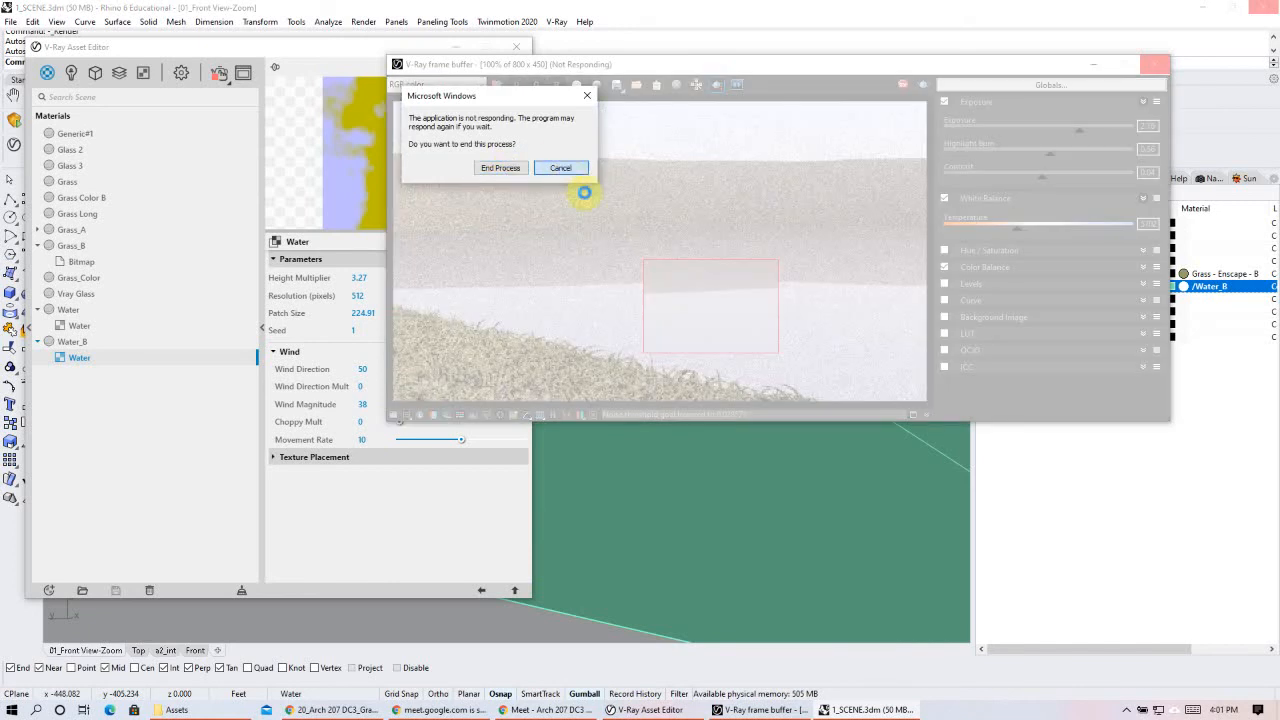
pyautogui.click(564, 170)
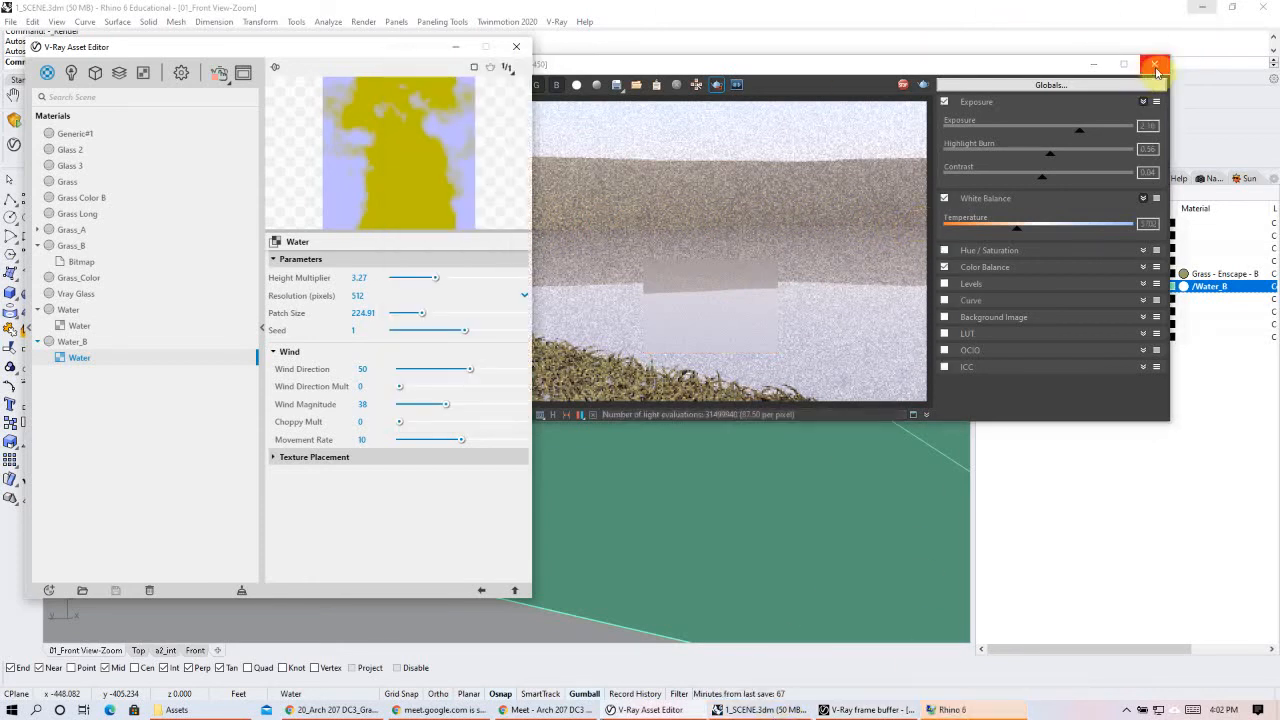
pyautogui.click(905, 86)
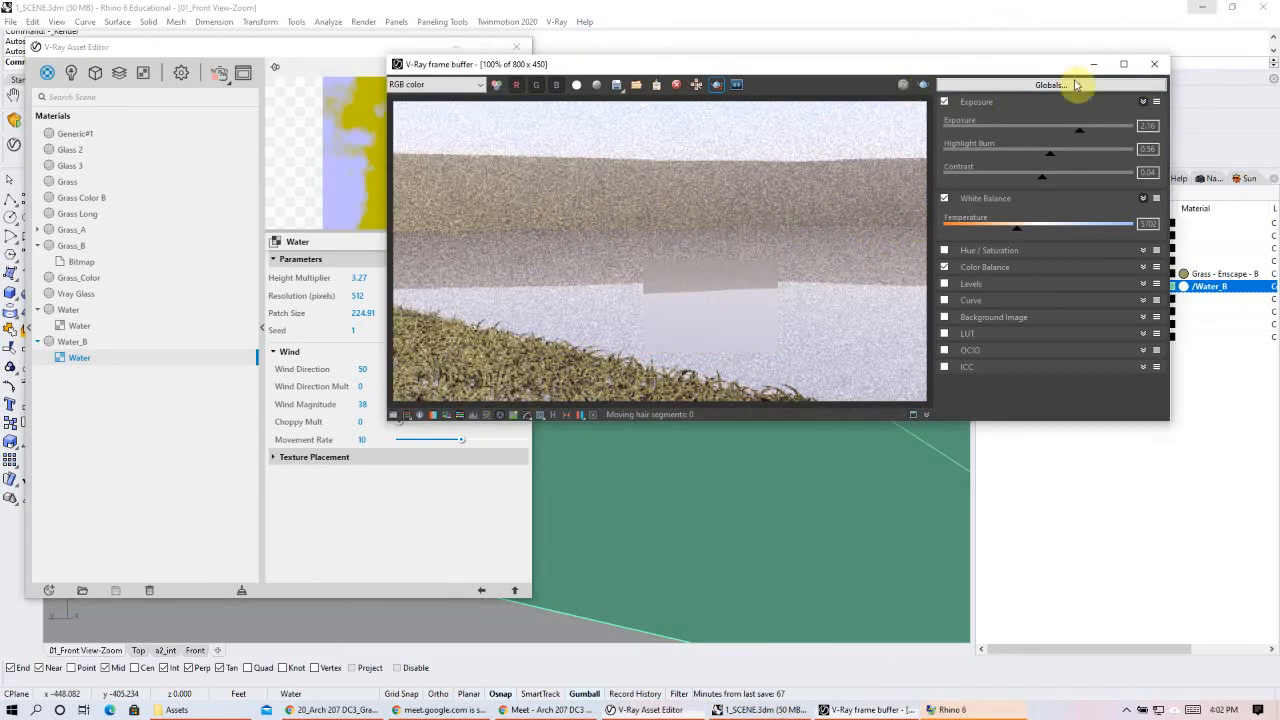
pyautogui.click(1157, 68)
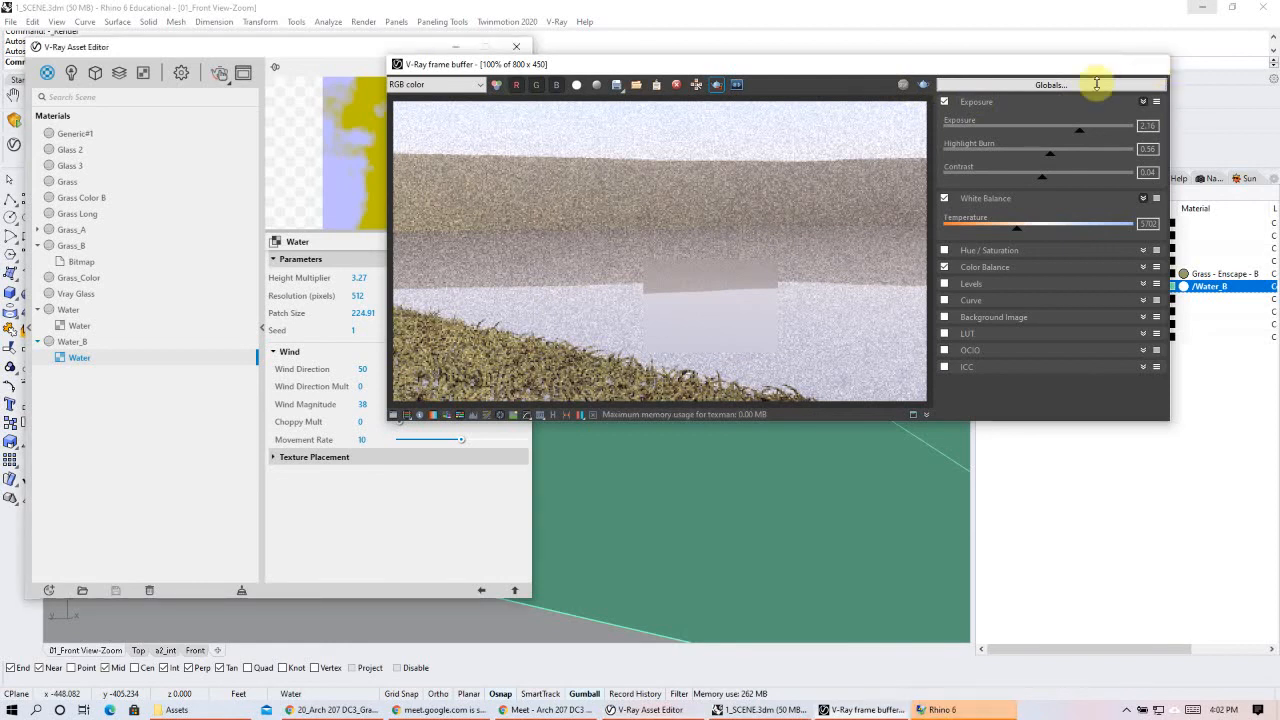
pyautogui.click(516, 46)
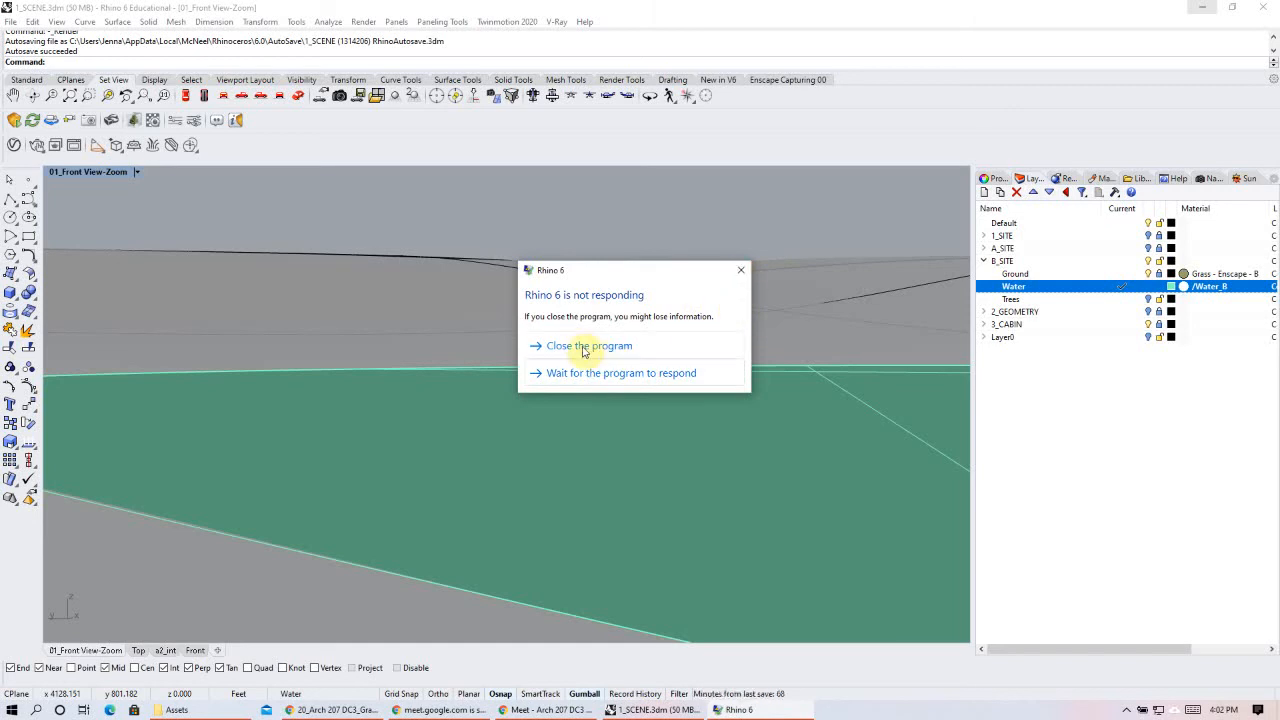
pyautogui.click(572, 384)
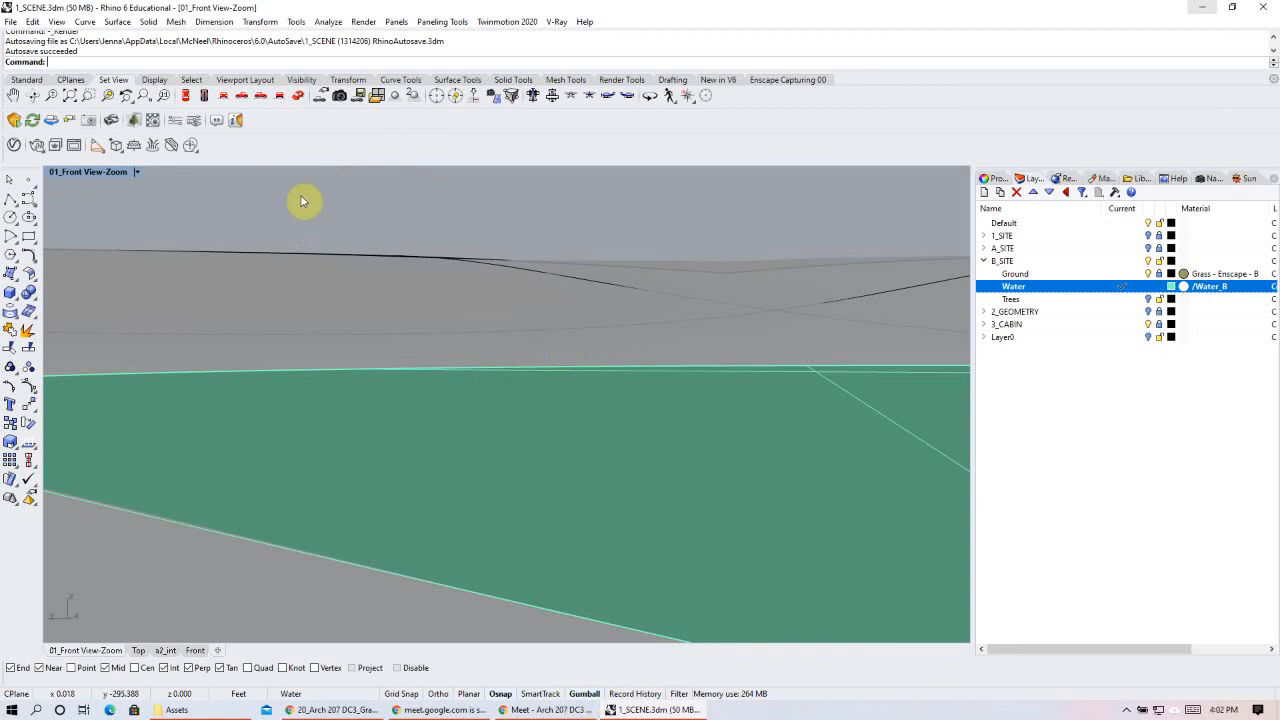
# - Examine the Water_Enscape material's color, wind, wave and caustics settings in the Enscape material editor
pyautogui.scroll(-2, 454, 331)
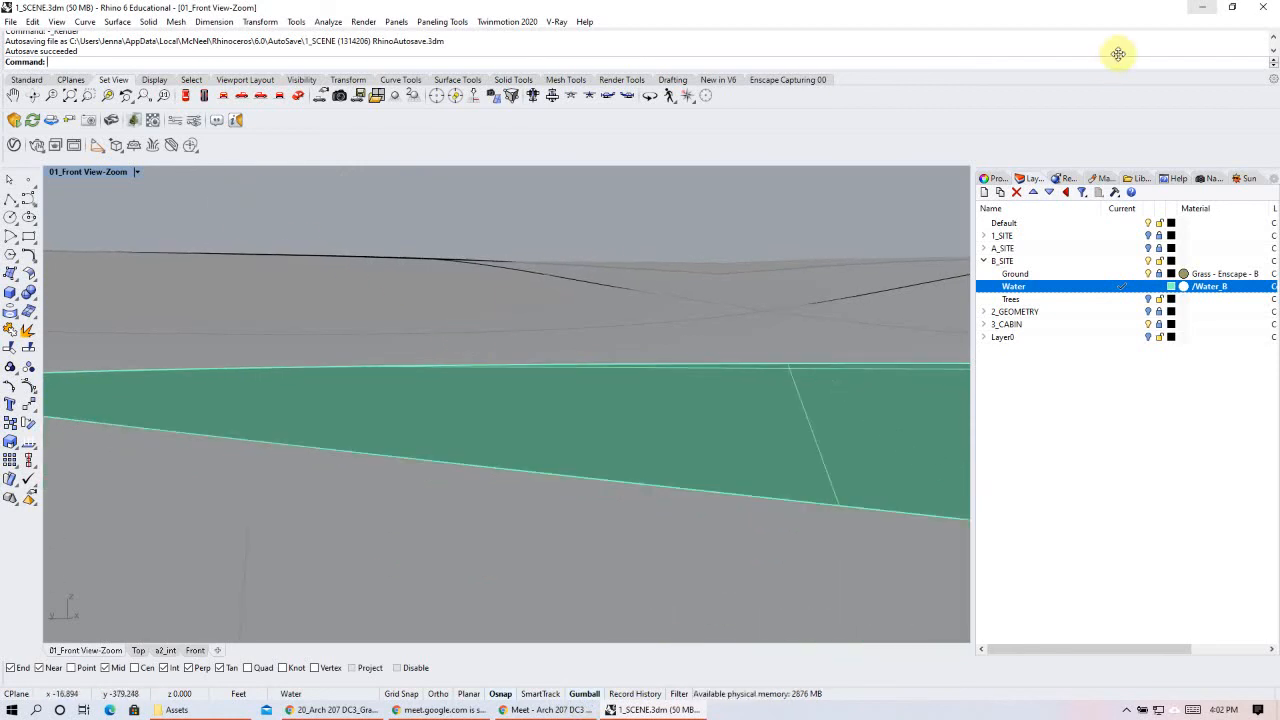
pyautogui.moveTo(611, 369); pyautogui.dragTo(446, 368, button='right')
pyautogui.scroll(-6, 218, 304)
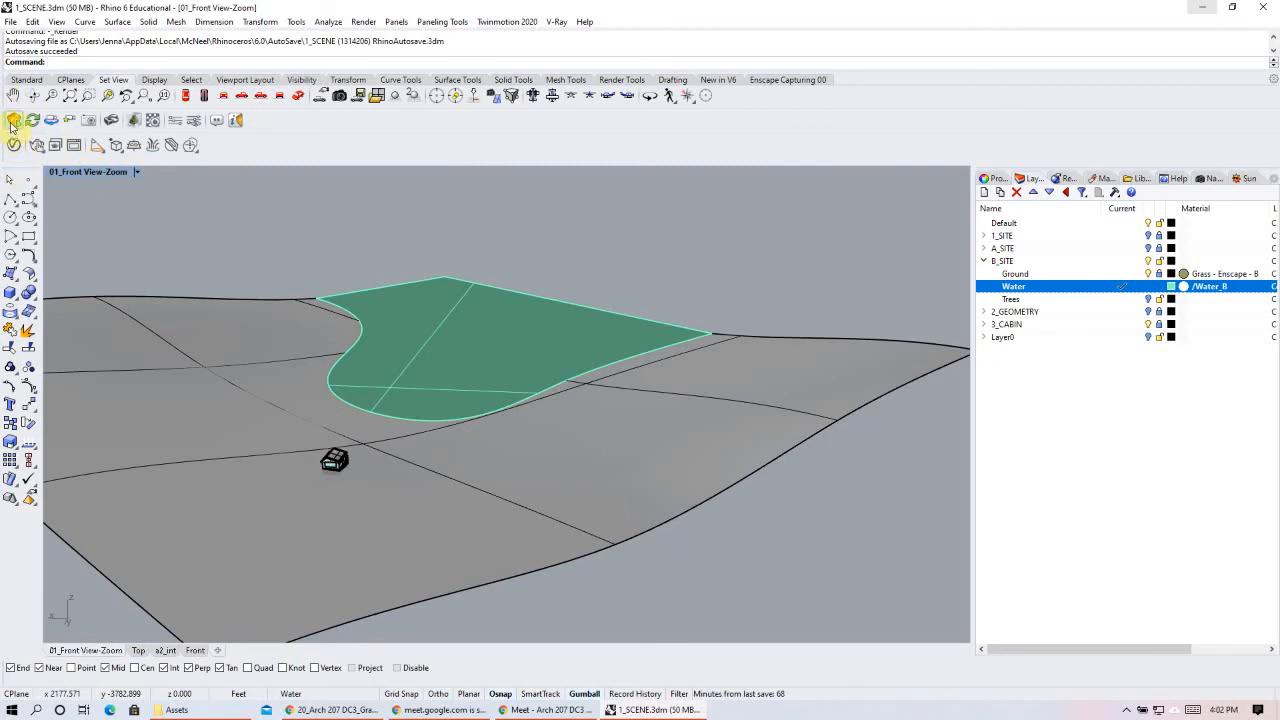
pyautogui.click(153, 120)
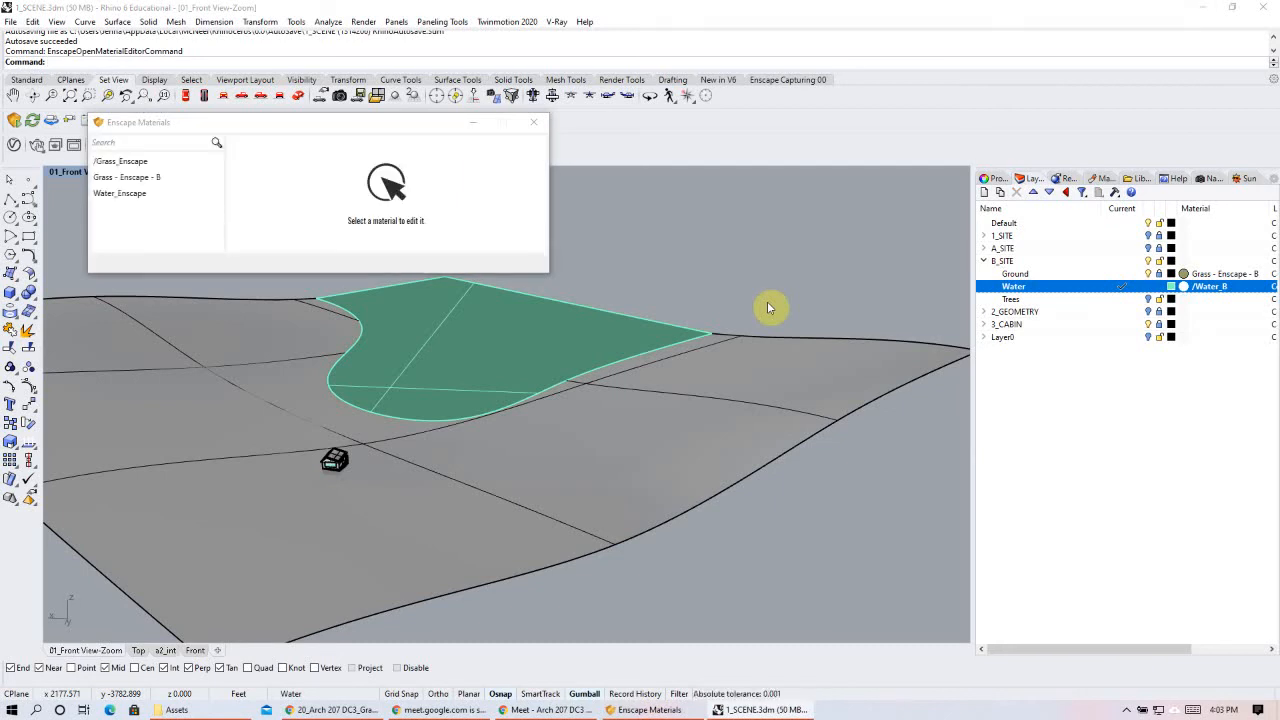
pyautogui.click(130, 194)
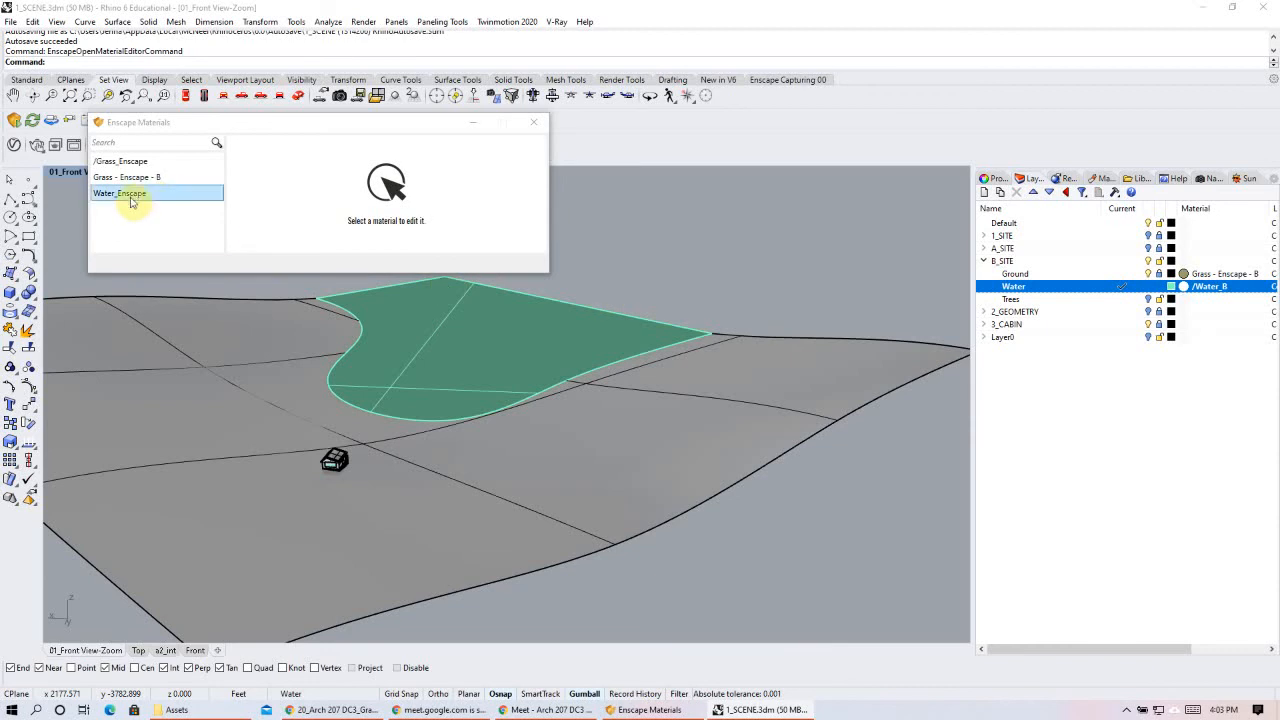
pyautogui.click(147, 197)
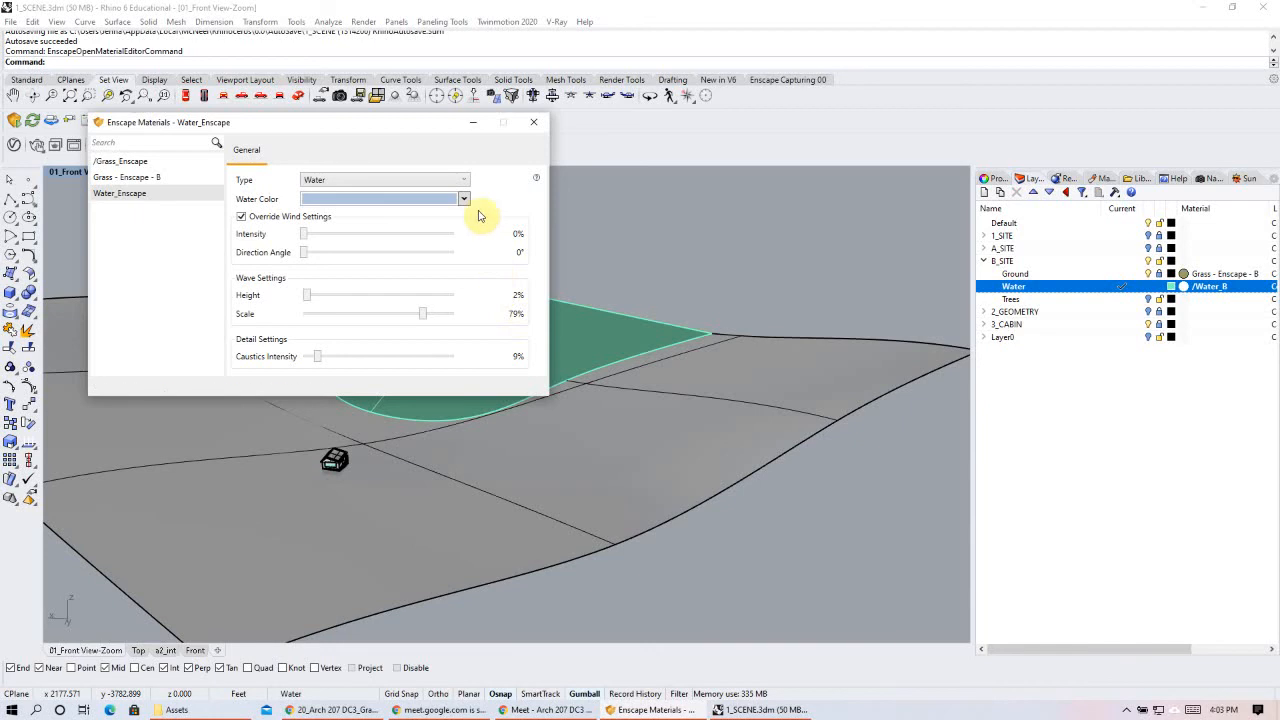
pyautogui.click(475, 123)
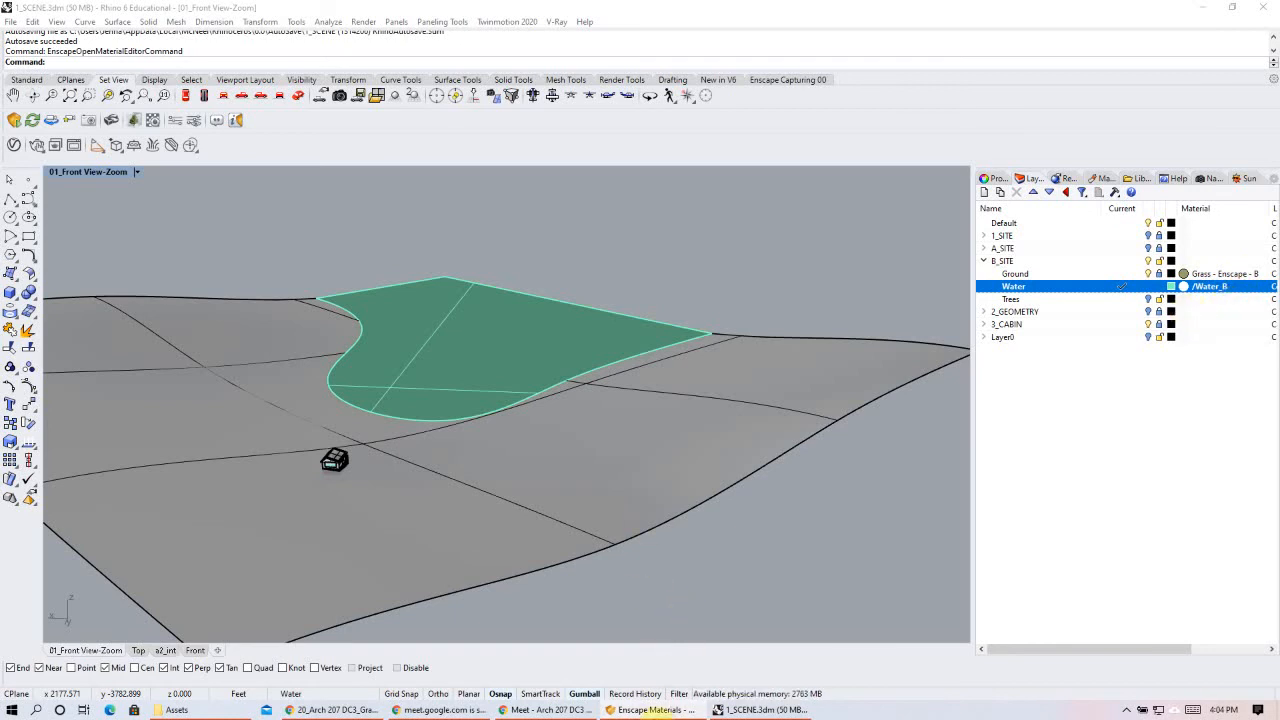
pyautogui.click(650, 709)
pyautogui.click(524, 127)
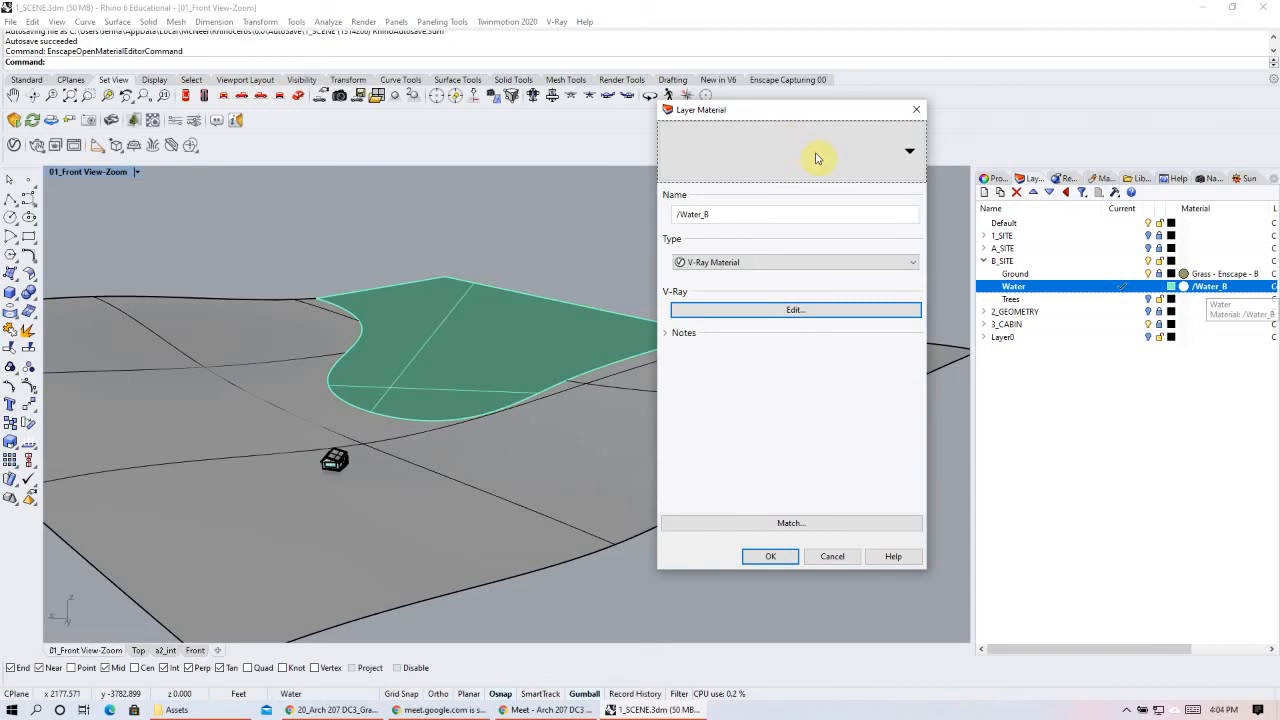
# - Replace the Water layer's V-Ray material with a new material of the Enscape type
pyautogui.click(903, 157)
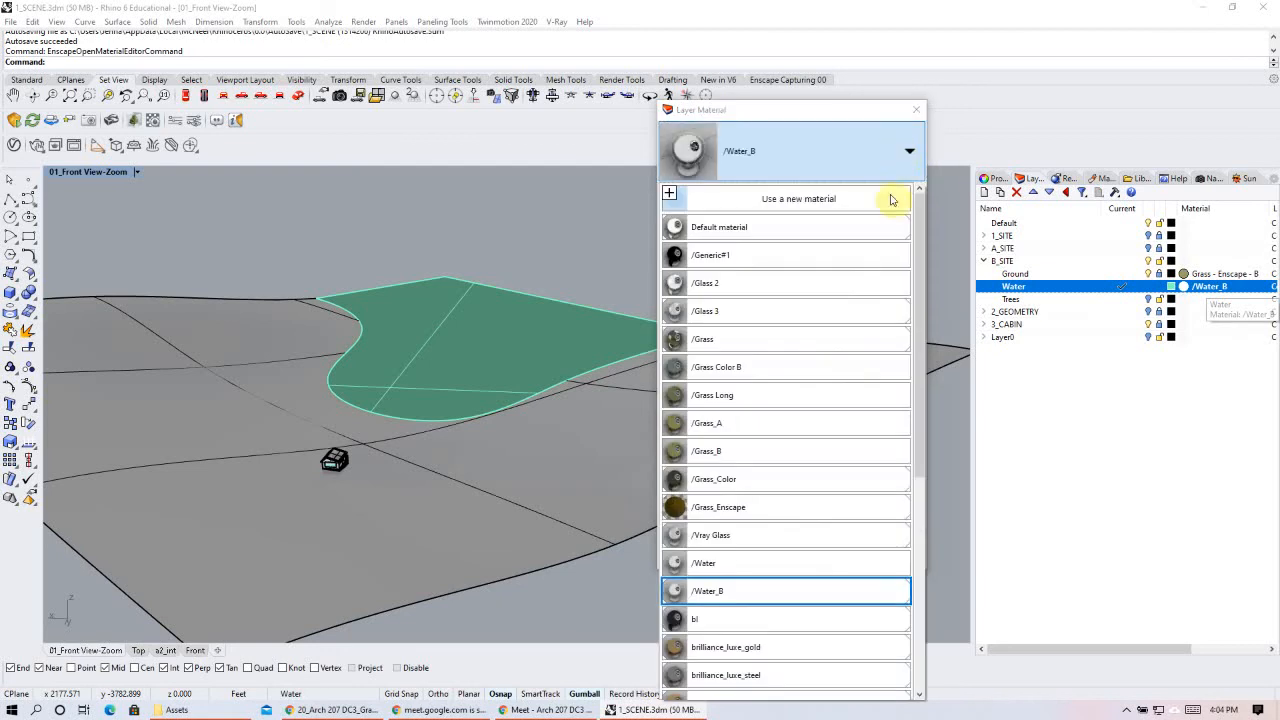
pyautogui.click(739, 206)
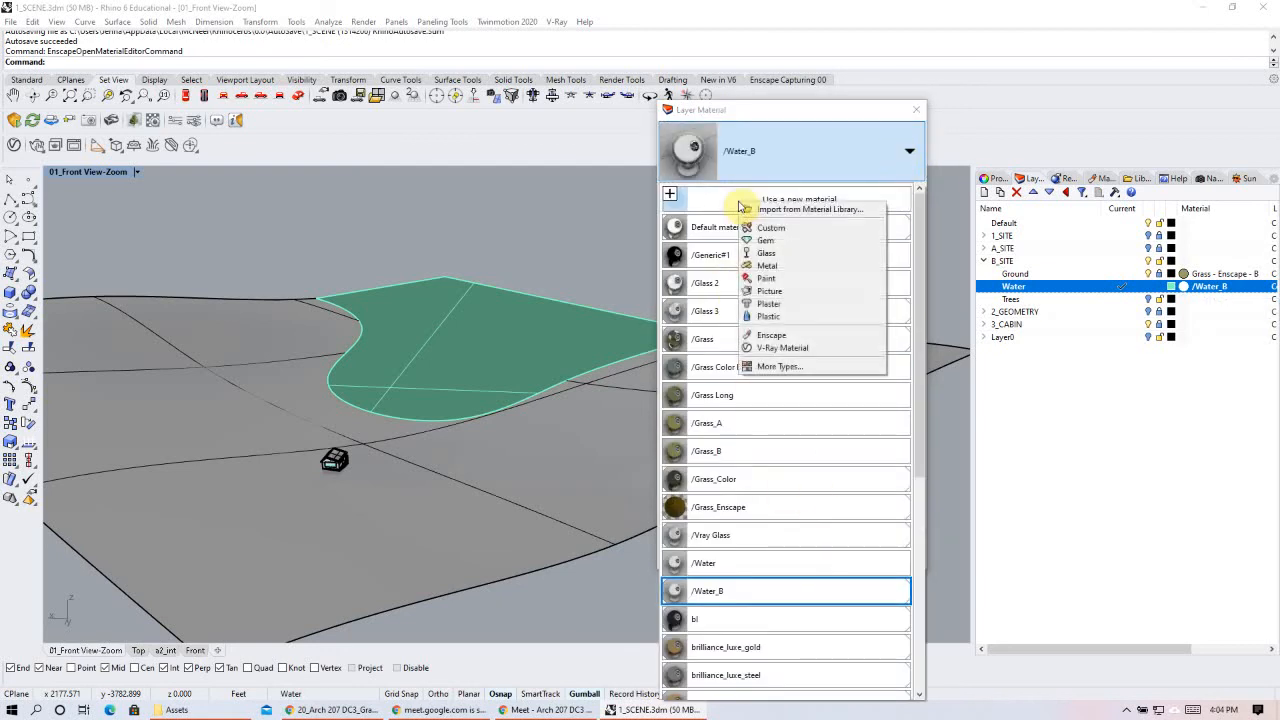
pyautogui.click(773, 337)
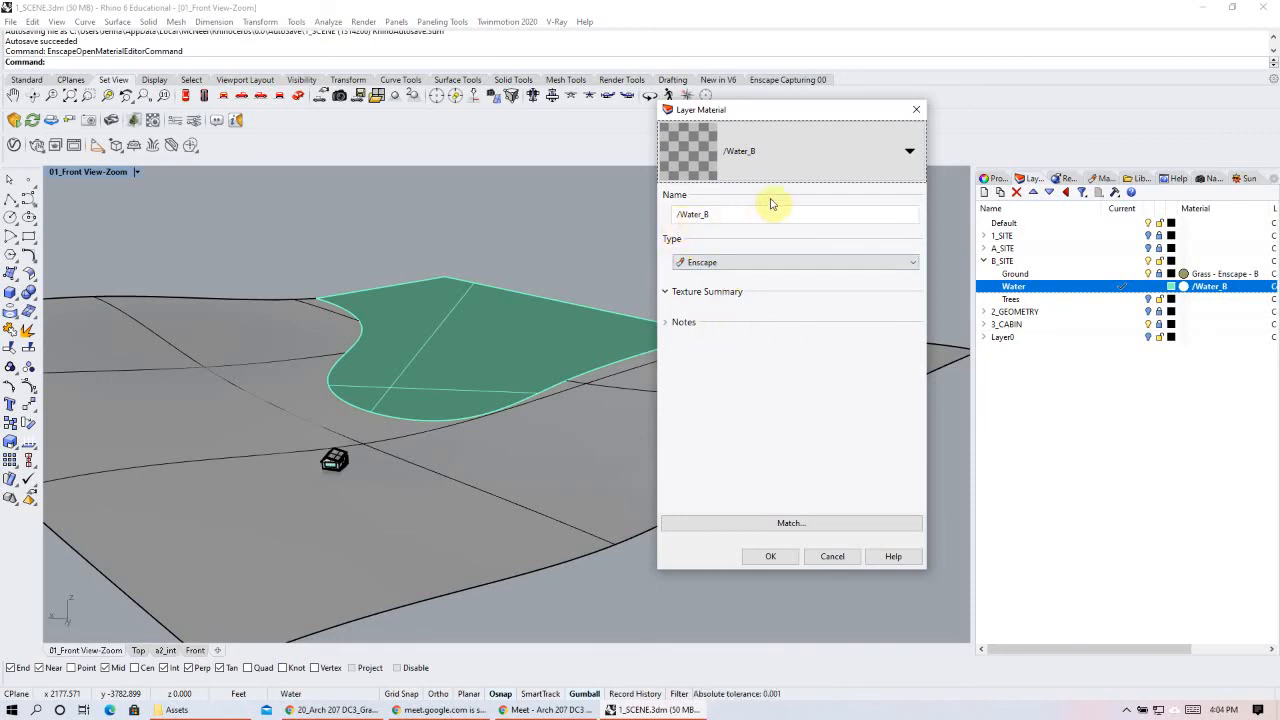
# - Create a new Enscape-type material for the Water layer under B_SITE
pyautogui.click(867, 165)
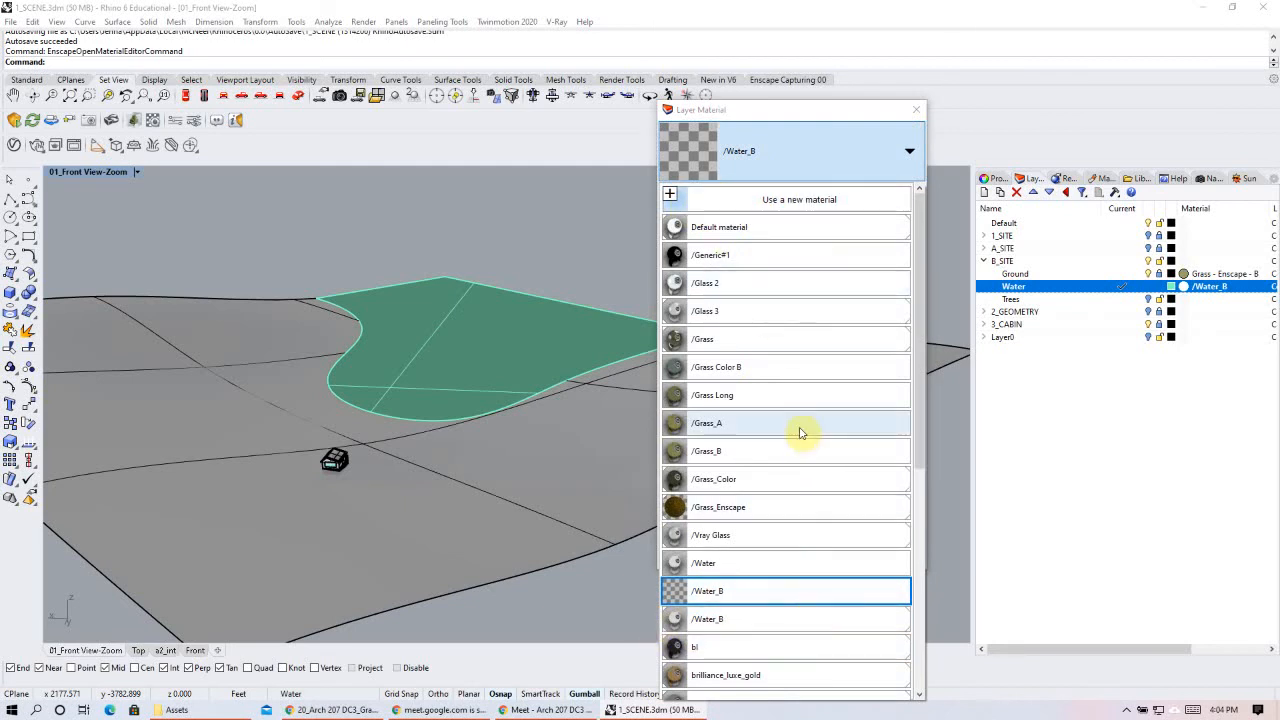
pyautogui.click(749, 200)
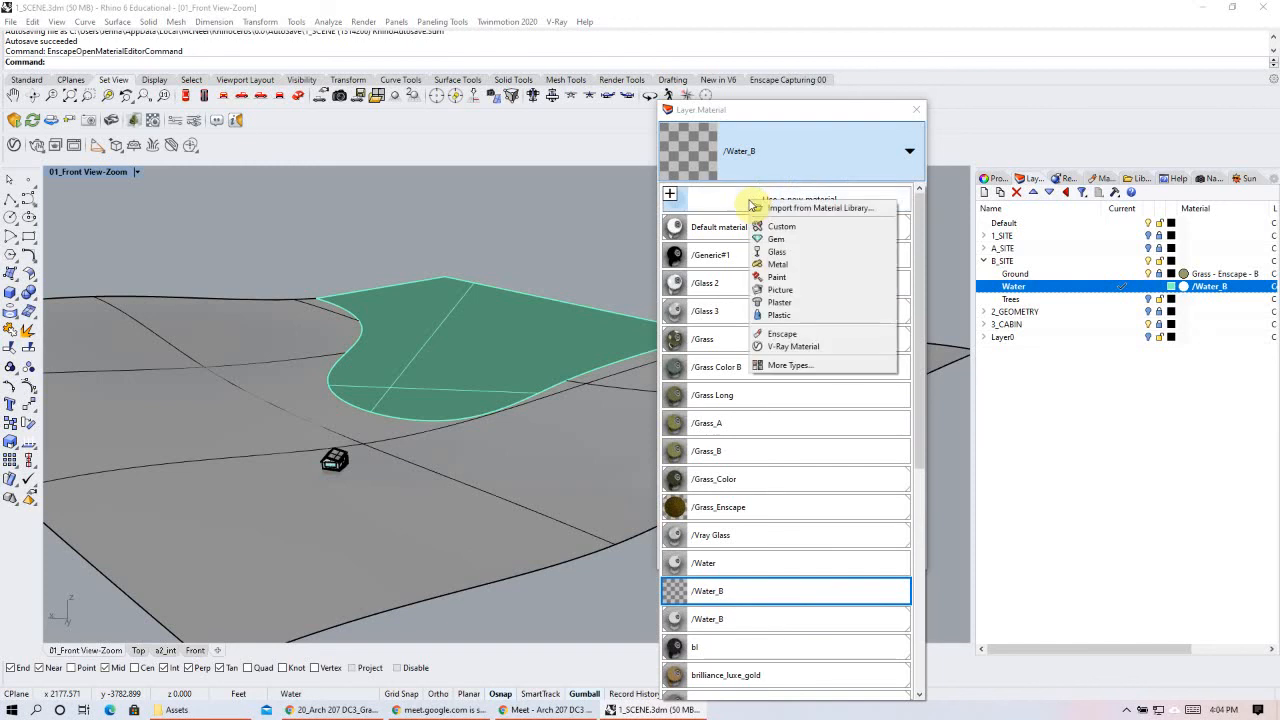
pyautogui.click(782, 334)
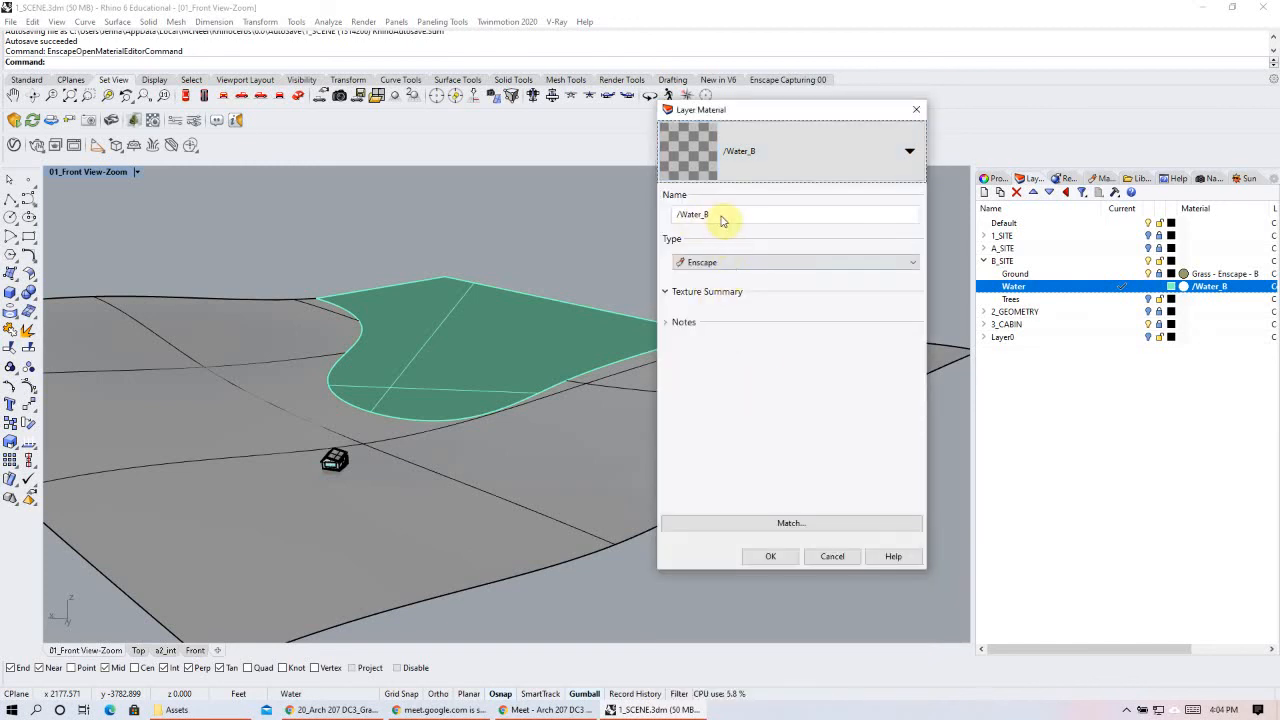
# - Rename the Water layer's material as Water_B_Enscape and accept the layer material settings
pyautogui.click(680, 216)
pyautogui.press('BackSpace')
pyautogui.click(758, 223)
pyautogui.write('_')
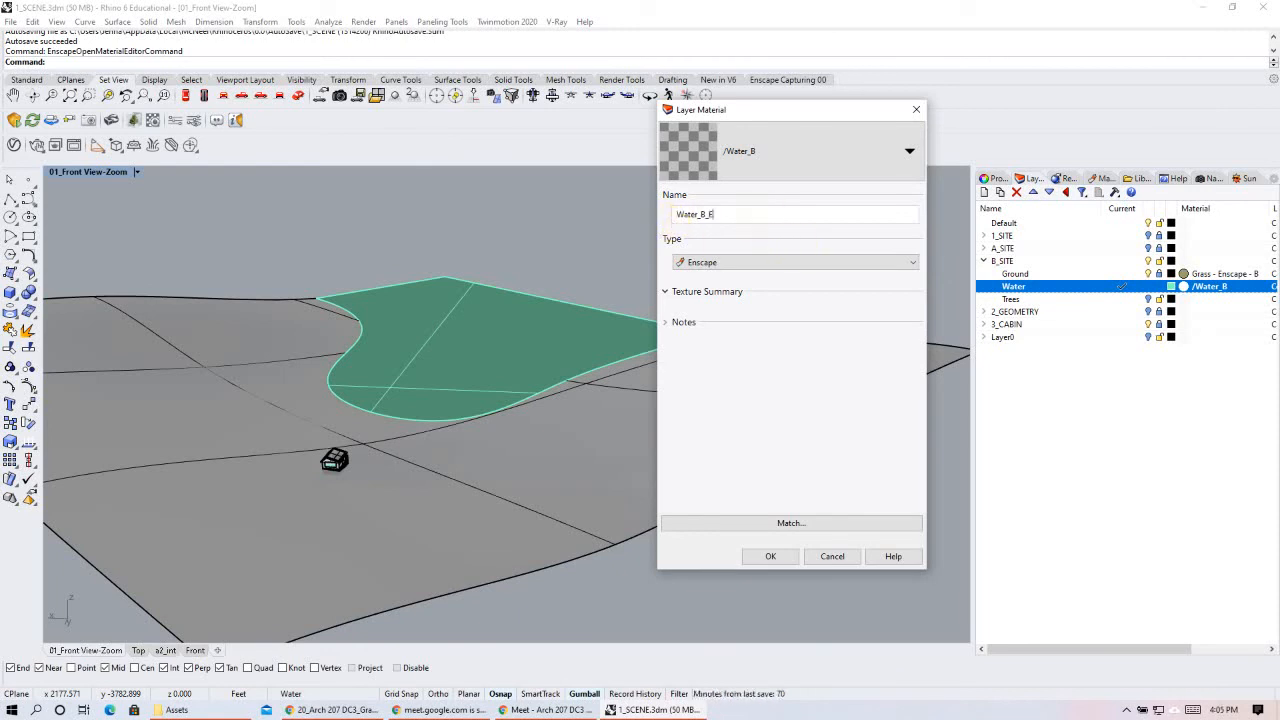
pyautogui.write('Enscarpe')
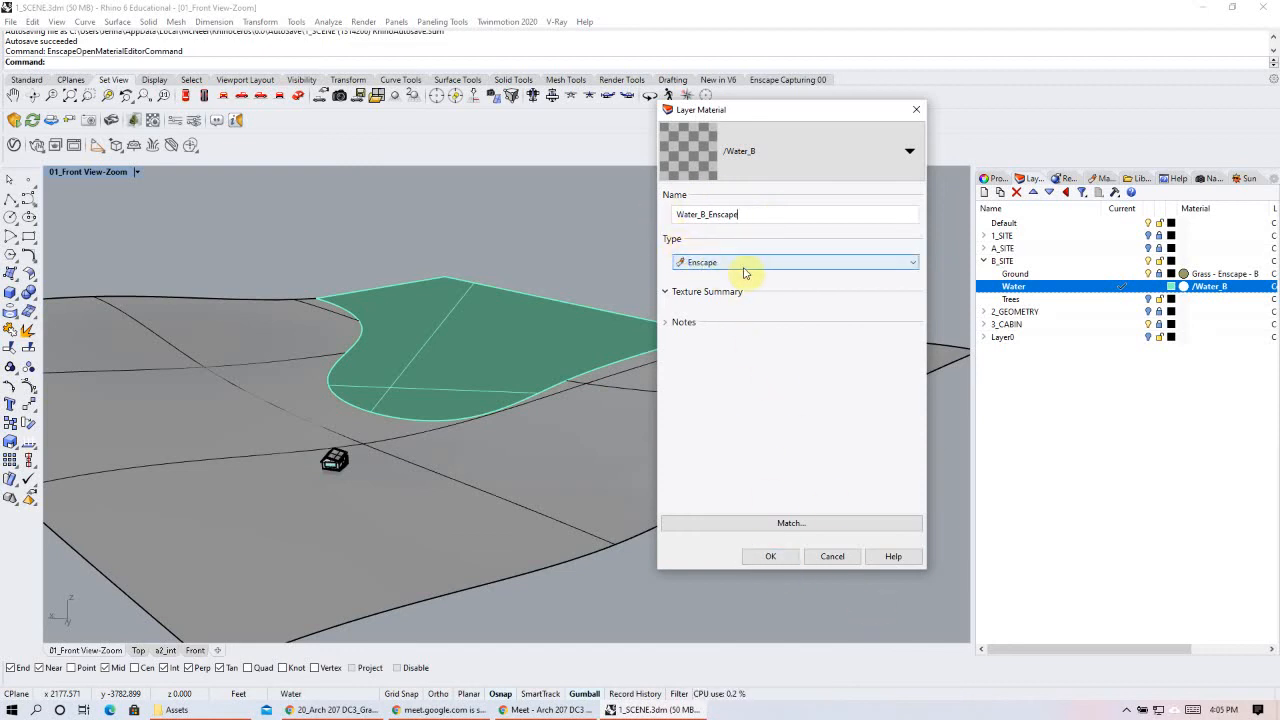
pyautogui.click(766, 557)
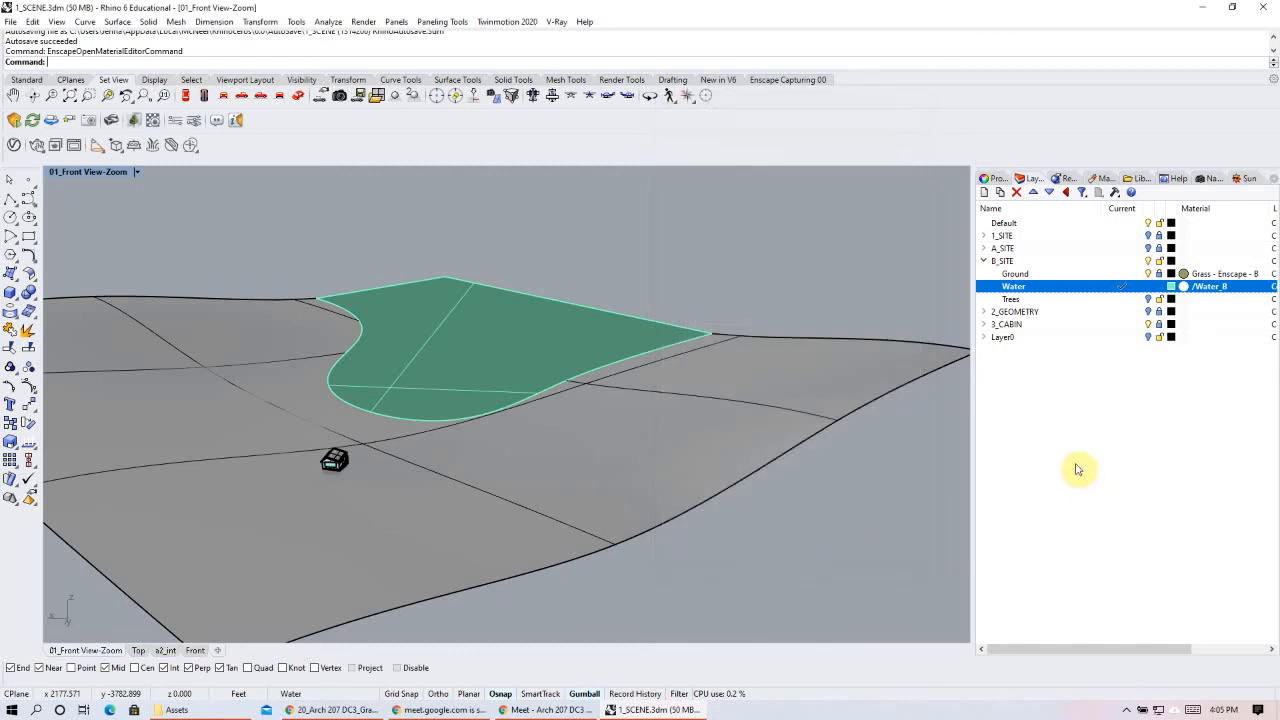
# - Delete the duplicate material /Water_B (1) from the document's material list
pyautogui.click(1097, 178)
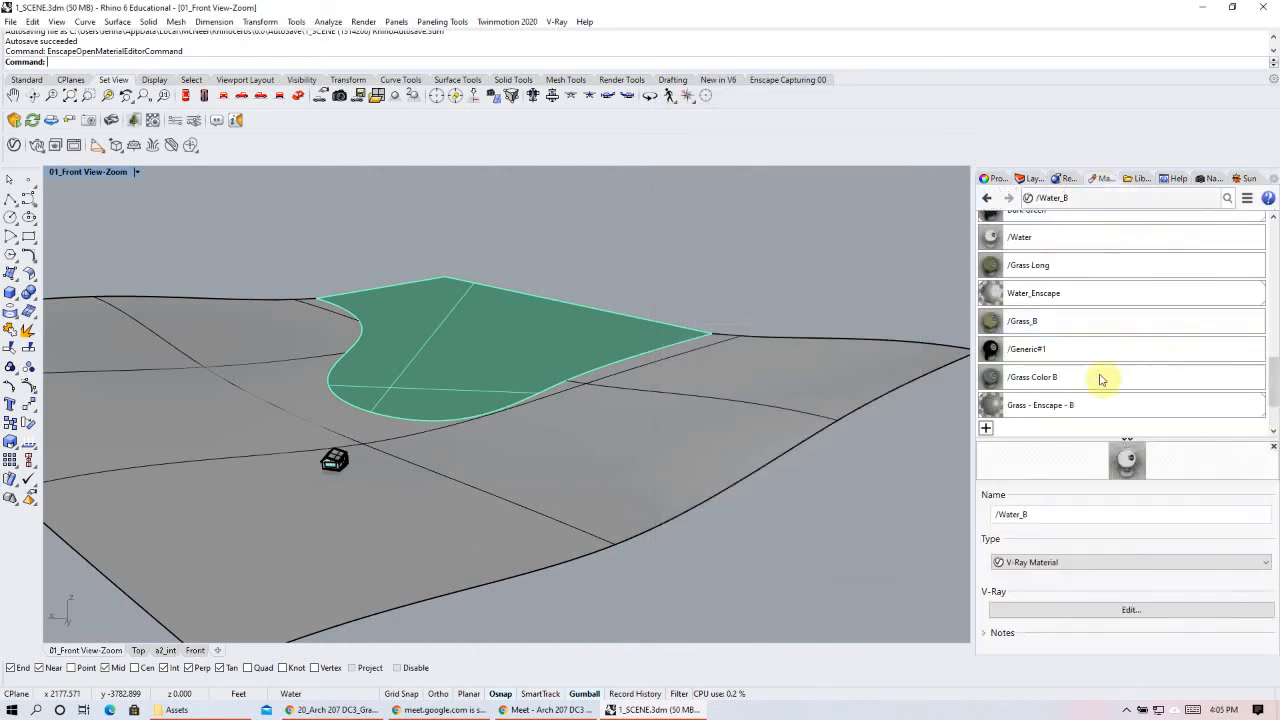
pyautogui.scroll(-1, 1155, 335)
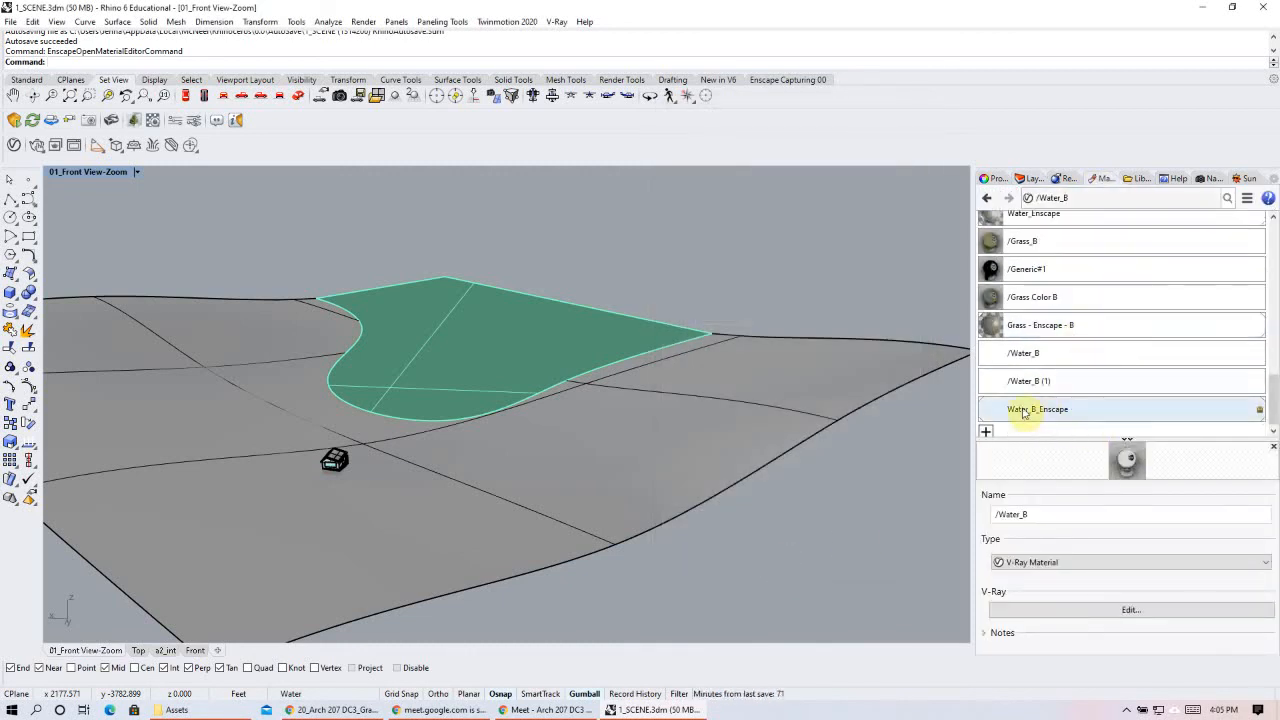
pyautogui.click(1089, 390)
pyautogui.rightClick(1089, 390)
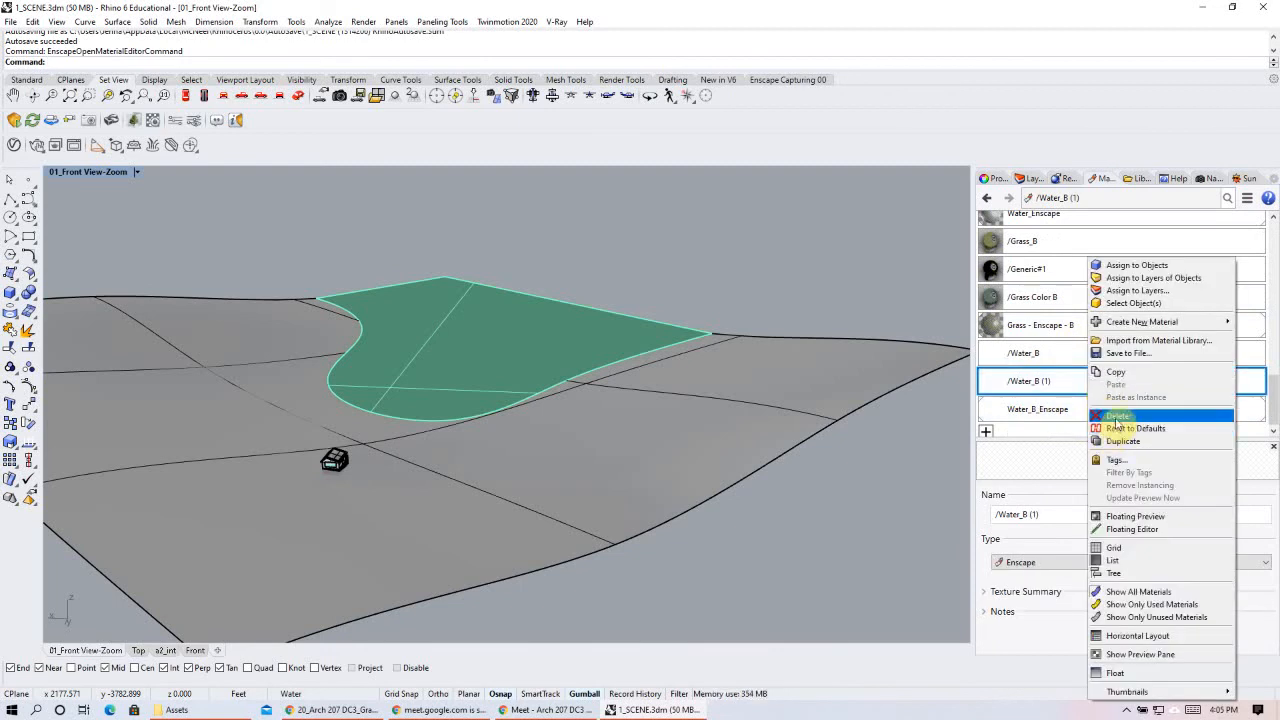
pyautogui.click(917, 386)
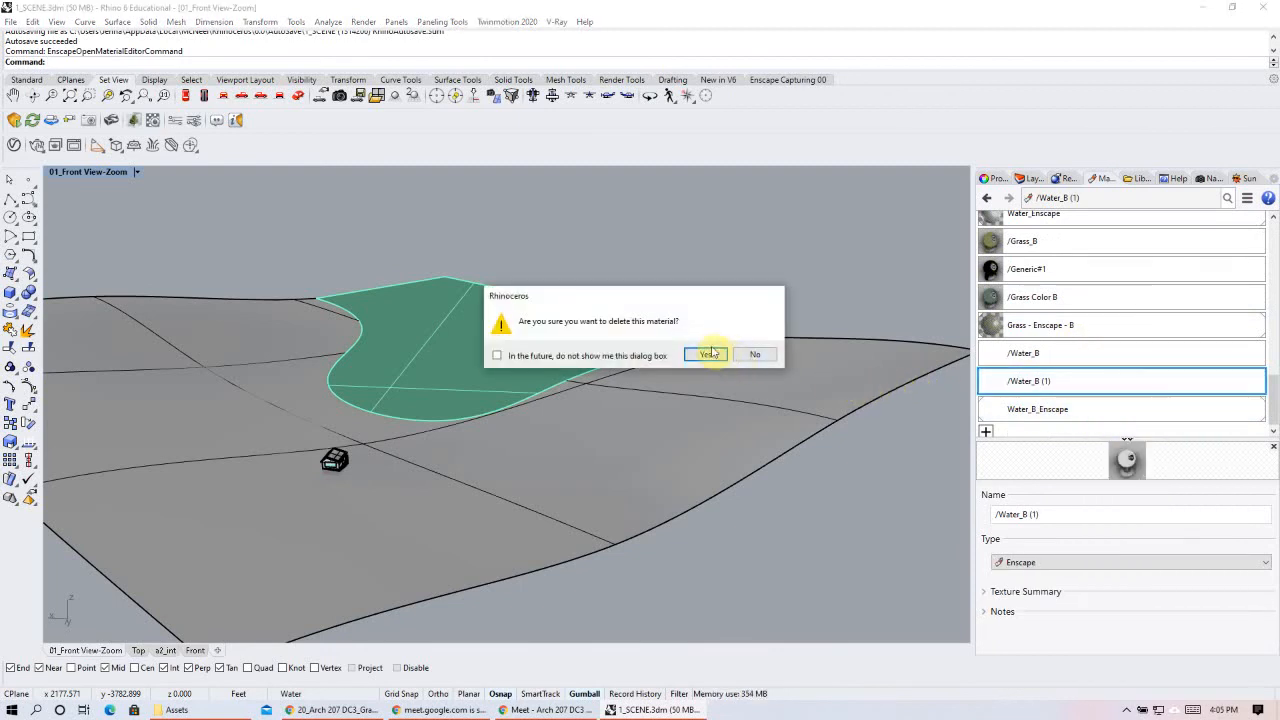
pyautogui.click(706, 355)
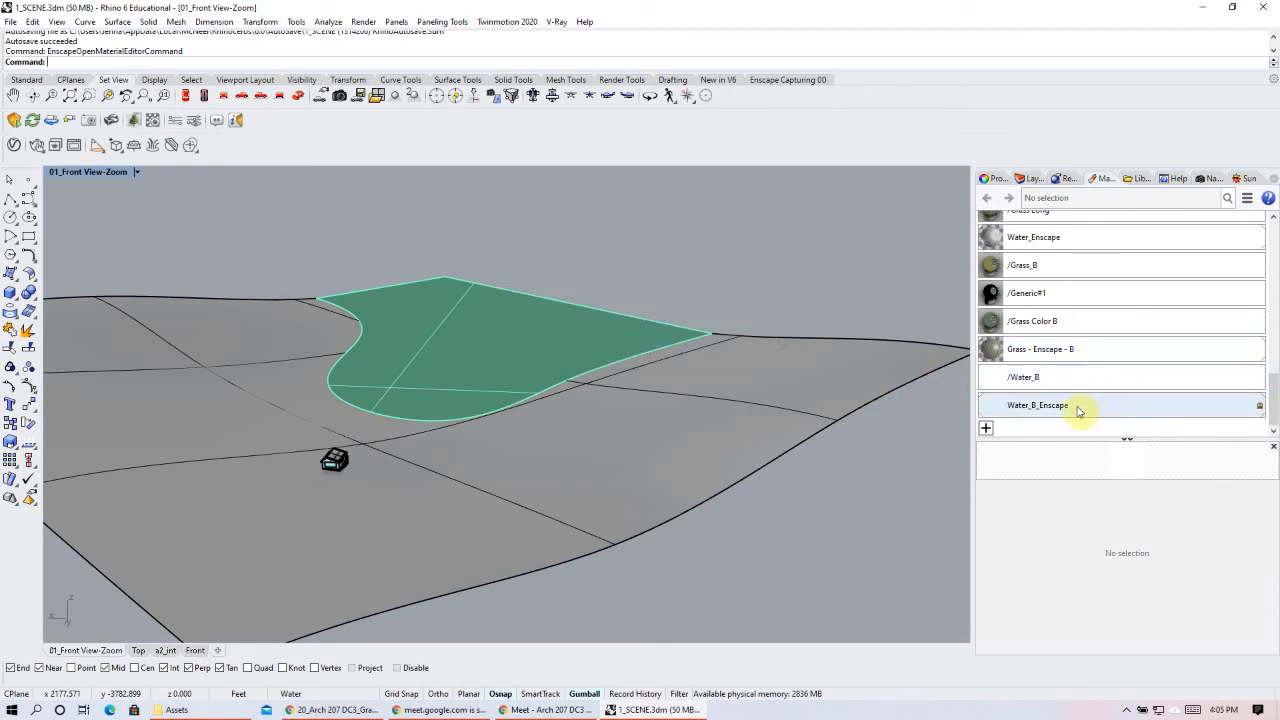
# - Check the type of Water_B_Enscape, its settings in the Enscape material editor, and its assignment to the Water layer
pyautogui.click(1050, 385)
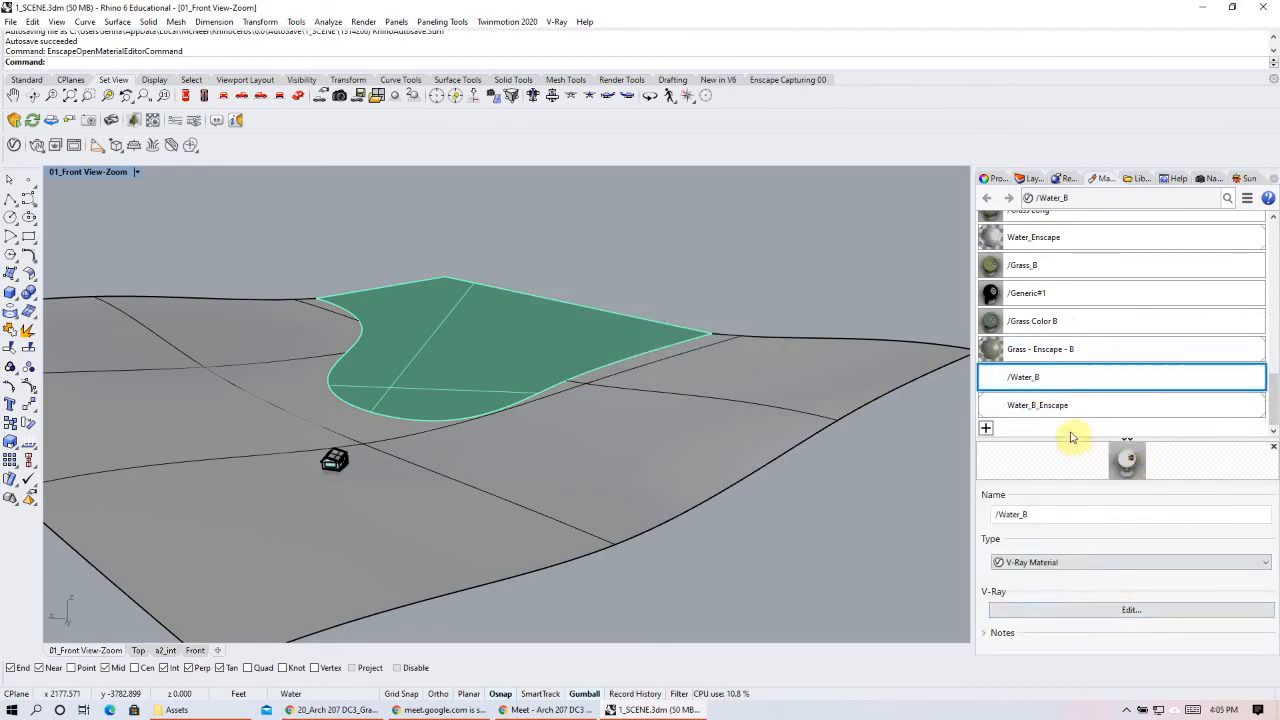
pyautogui.click(1020, 405)
pyautogui.click(1080, 568)
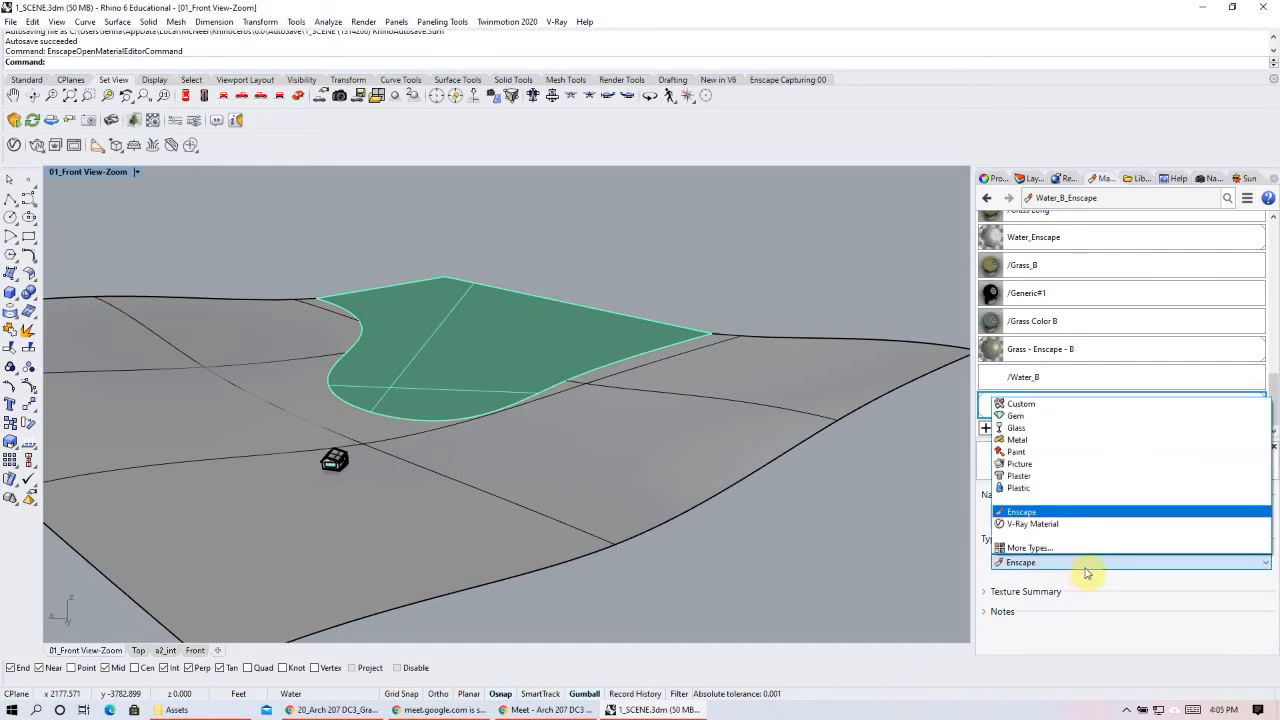
pyautogui.click(1080, 570)
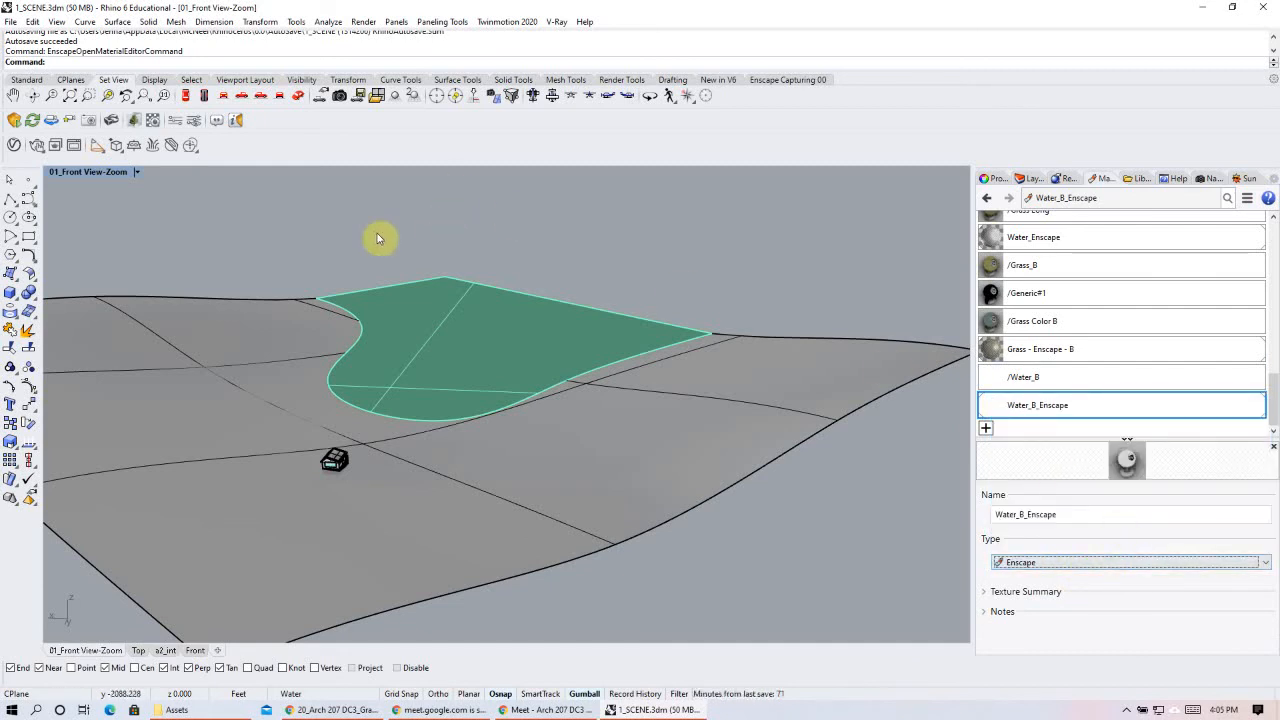
pyautogui.click(152, 120)
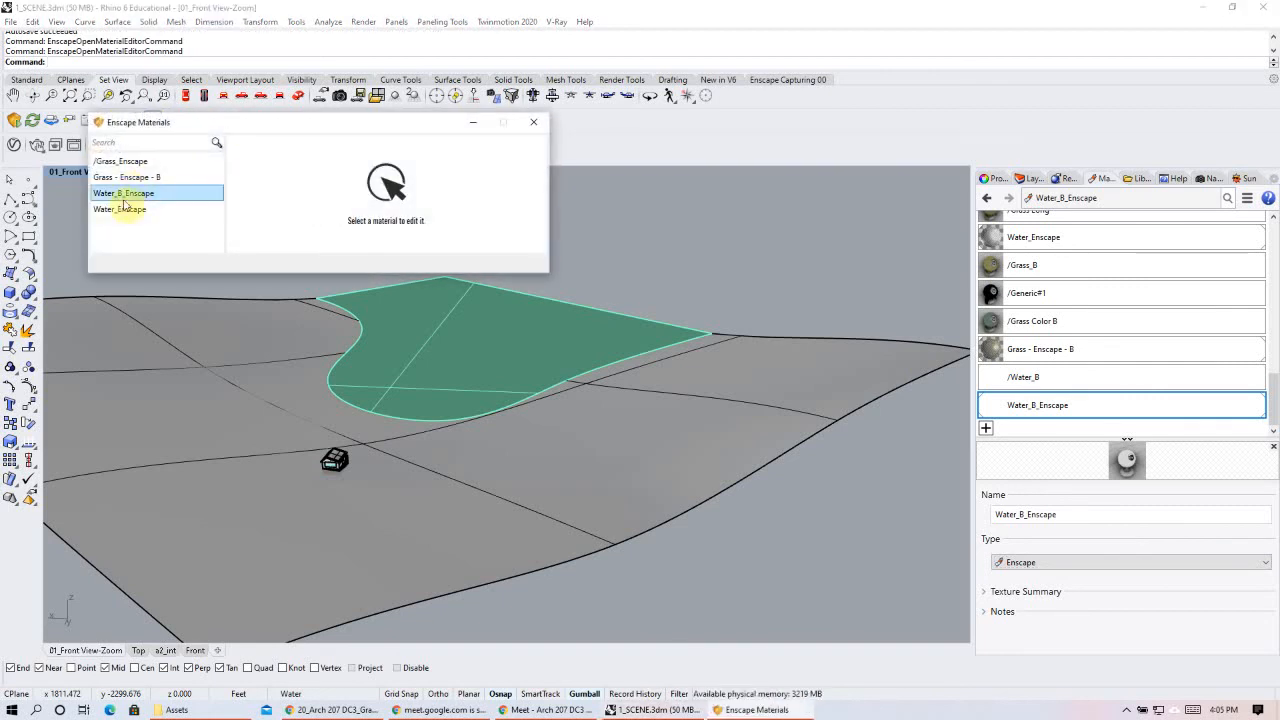
pyautogui.click(133, 200)
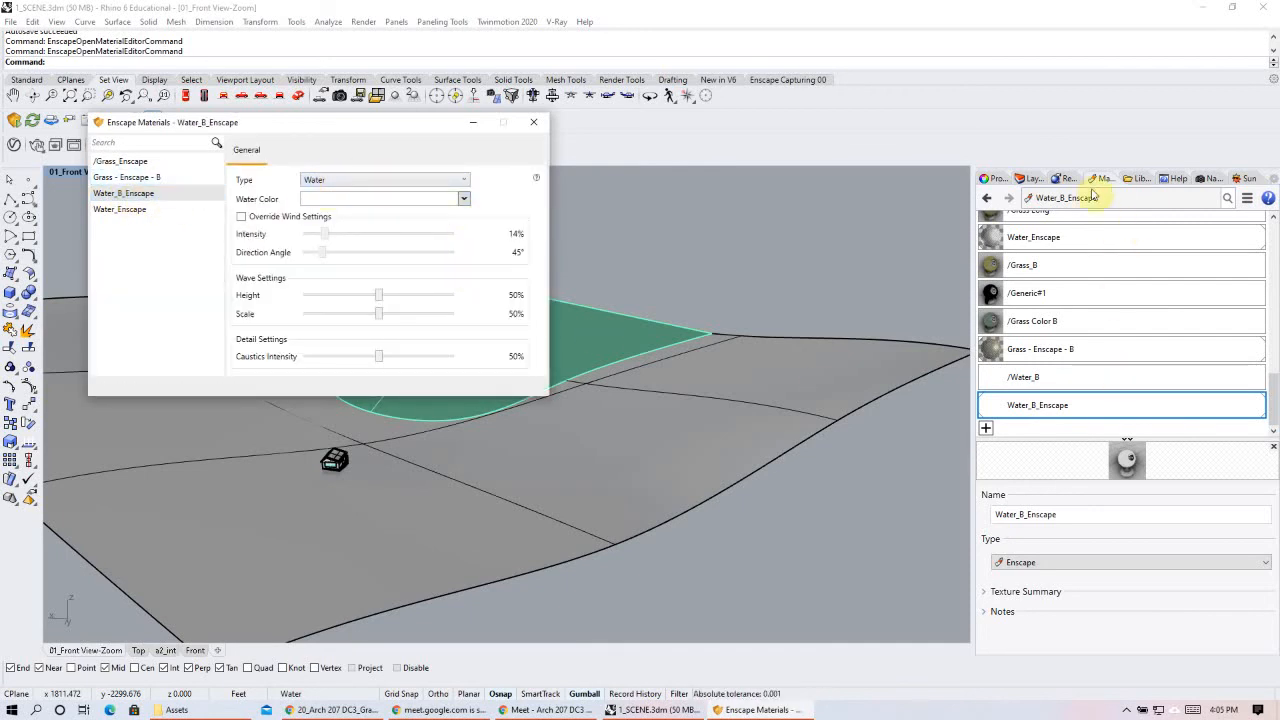
pyautogui.click(533, 122)
pyautogui.click(1021, 183)
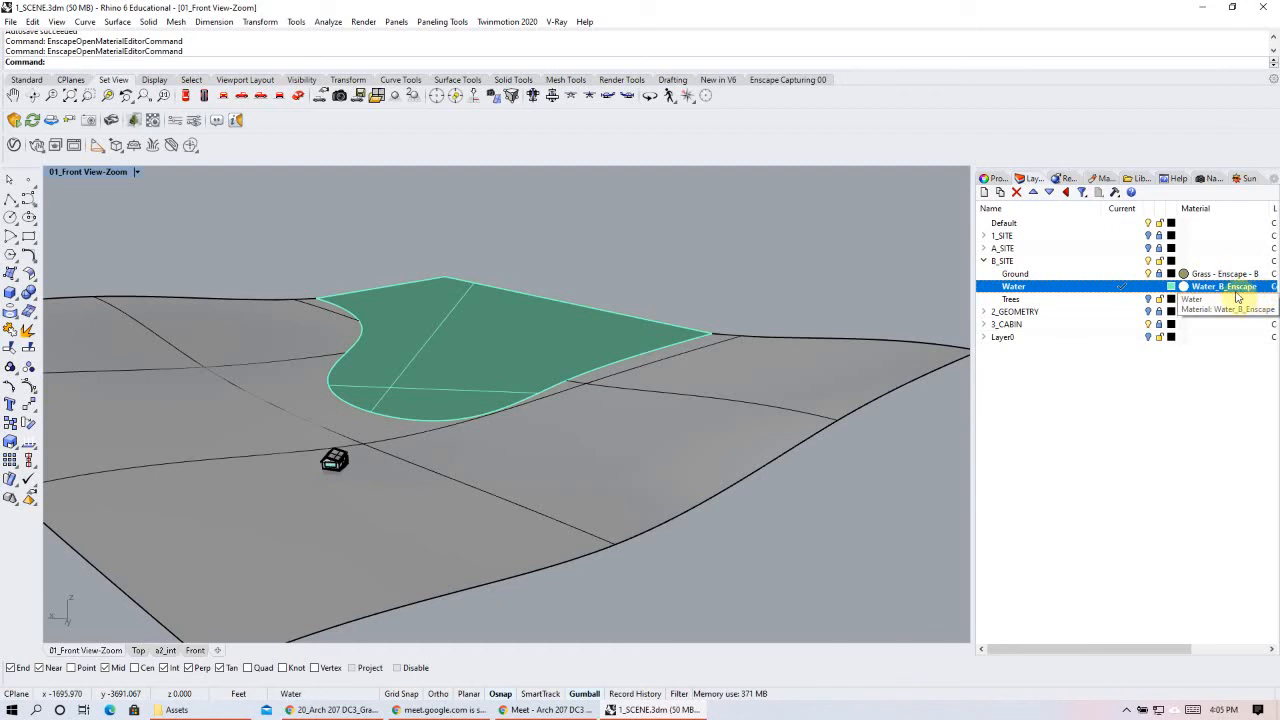
# - Start the Enscape live render and fly in to the shoreline where the grass meets the water
pyautogui.click(13, 122)
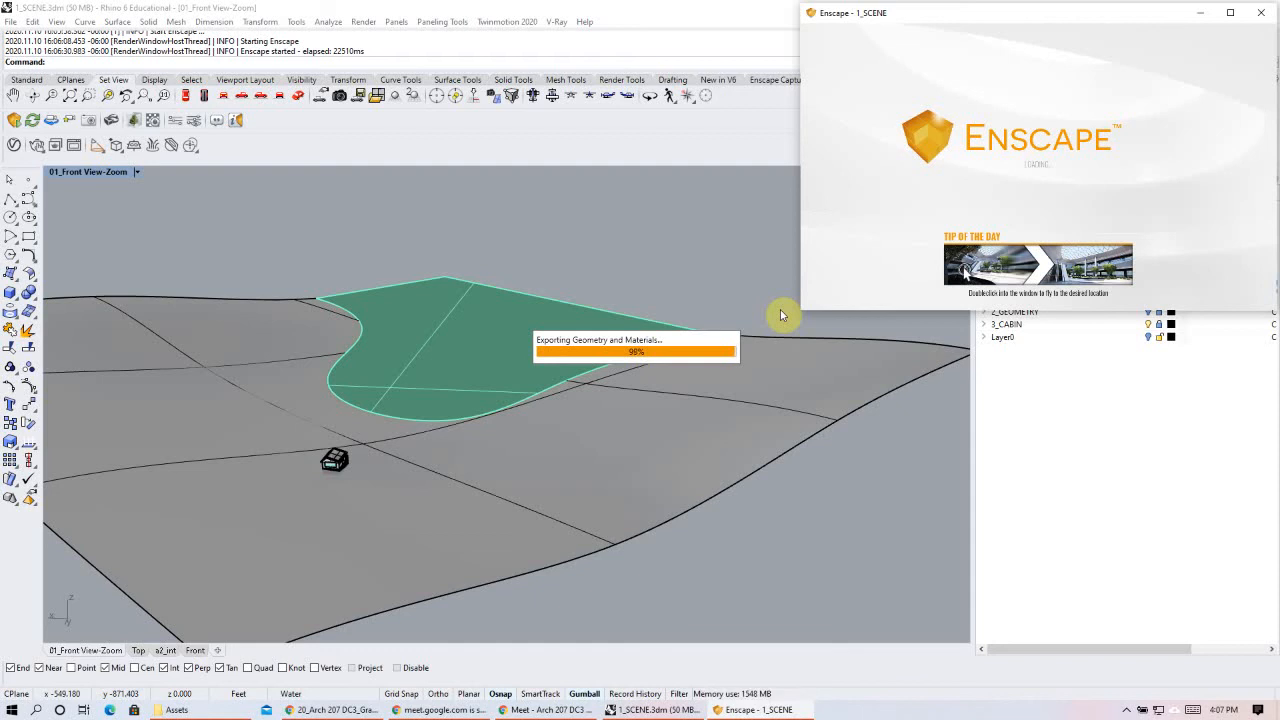
pyautogui.moveTo(998, 12); pyautogui.dragTo(958, 77)
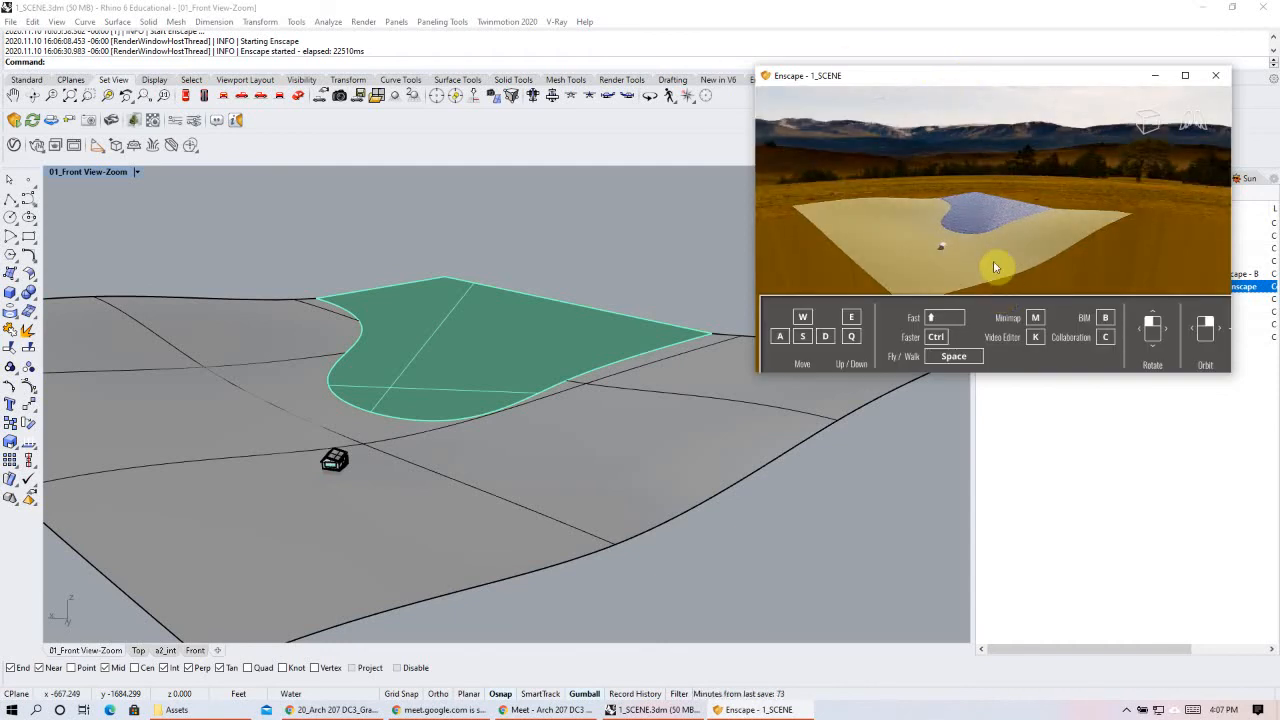
pyautogui.scroll(5, 993, 260)
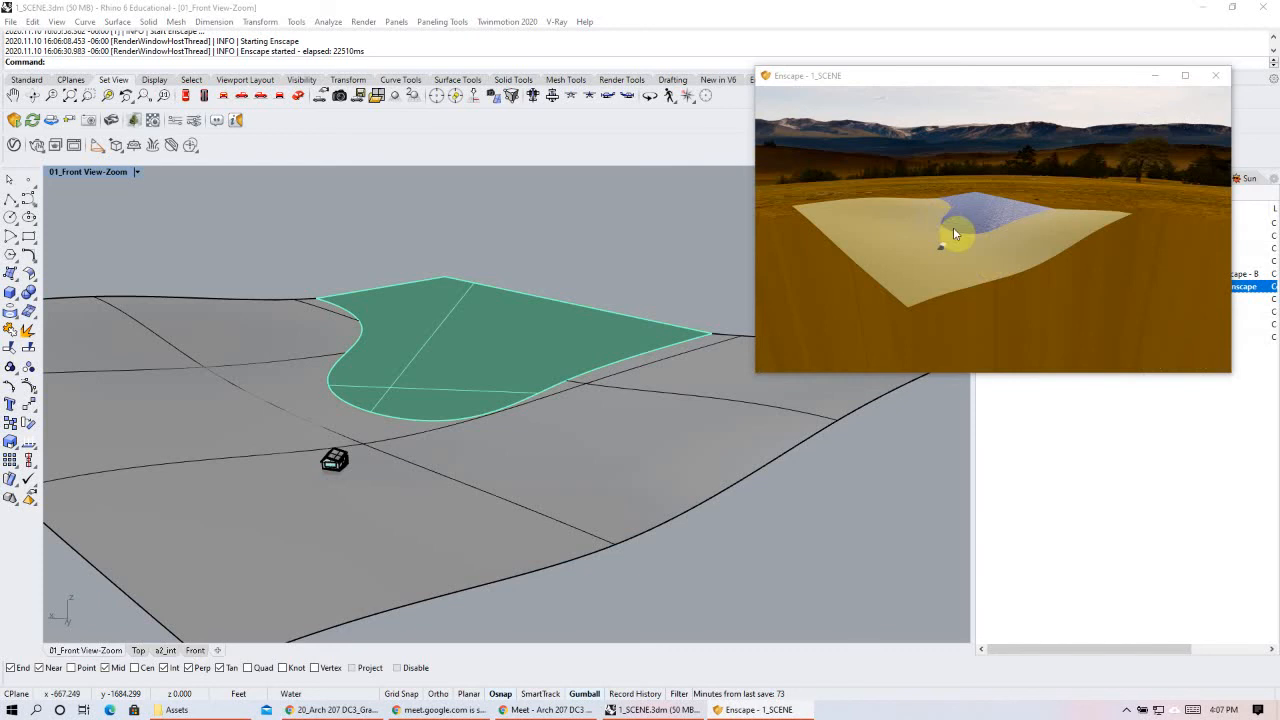
pyautogui.scroll(5, 934, 280)
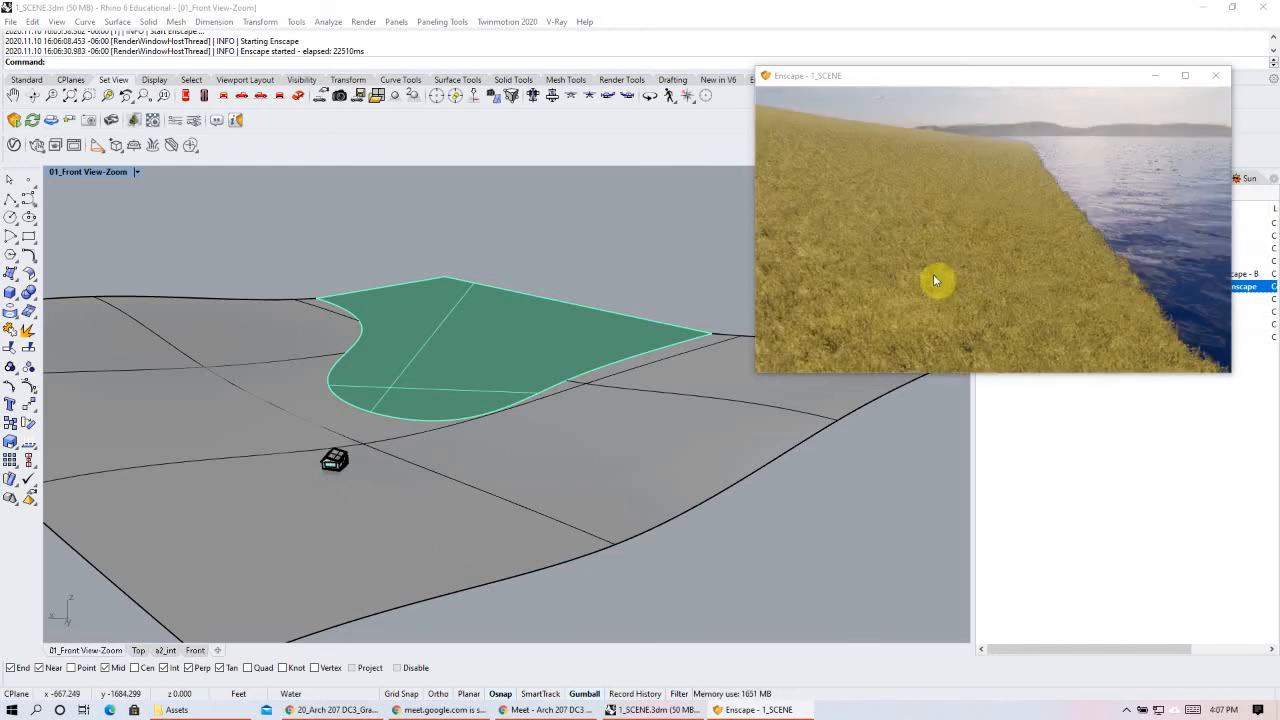
pyautogui.moveTo(934, 280); pyautogui.dragTo(1030, 280, button='right')
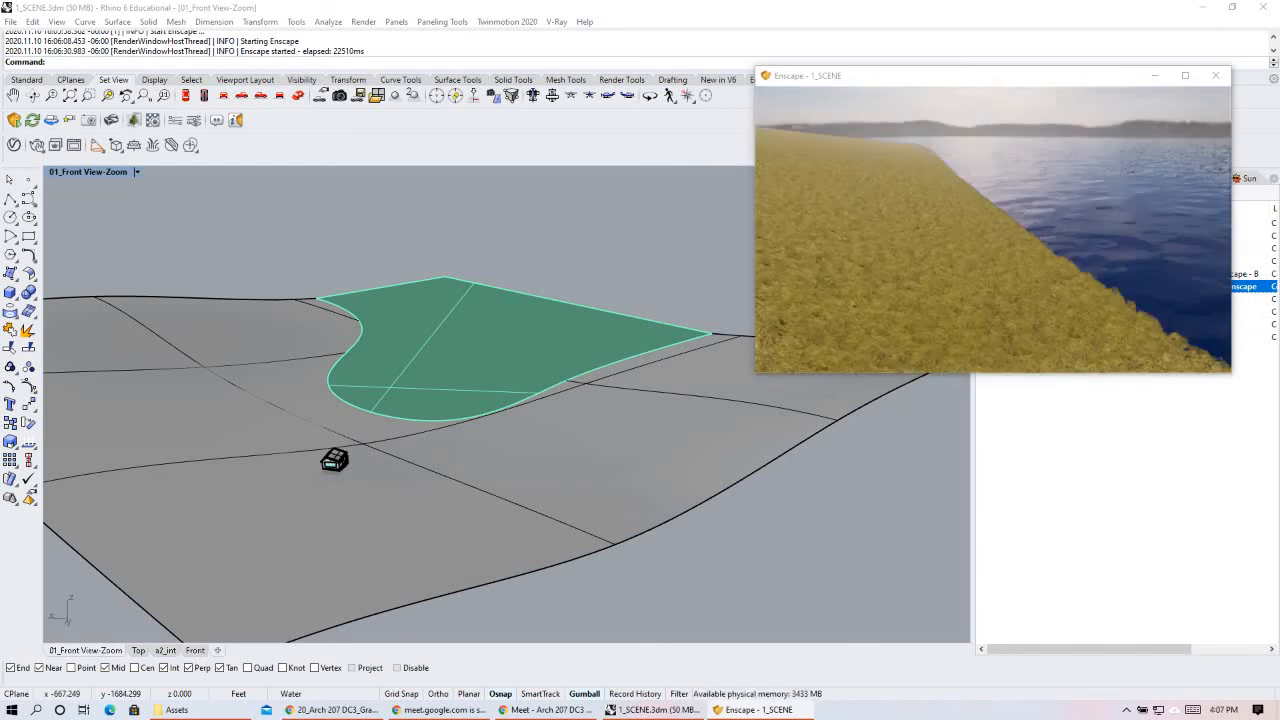
pyautogui.moveTo(946, 235); pyautogui.dragTo(829, 232, button='right')
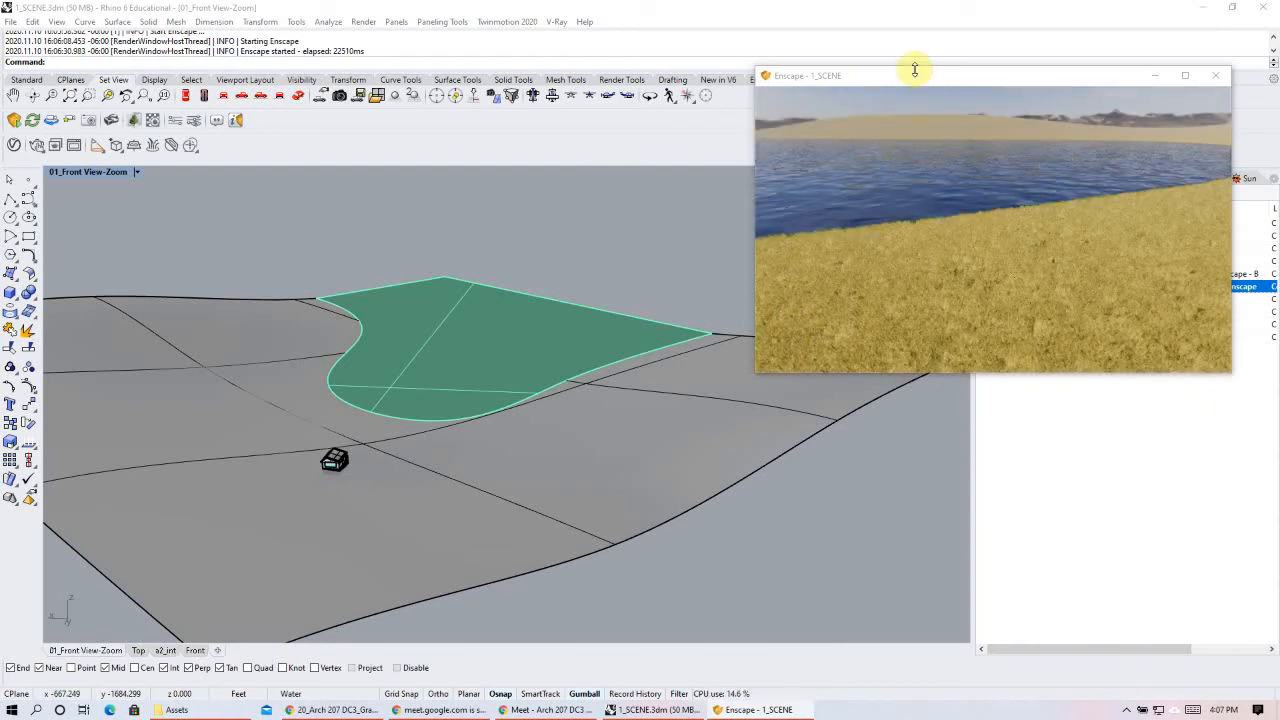
# - Restore Rhino to a smaller window beside the Enscape render and widen the model viewport around the water surface
pyautogui.click(1234, 10)
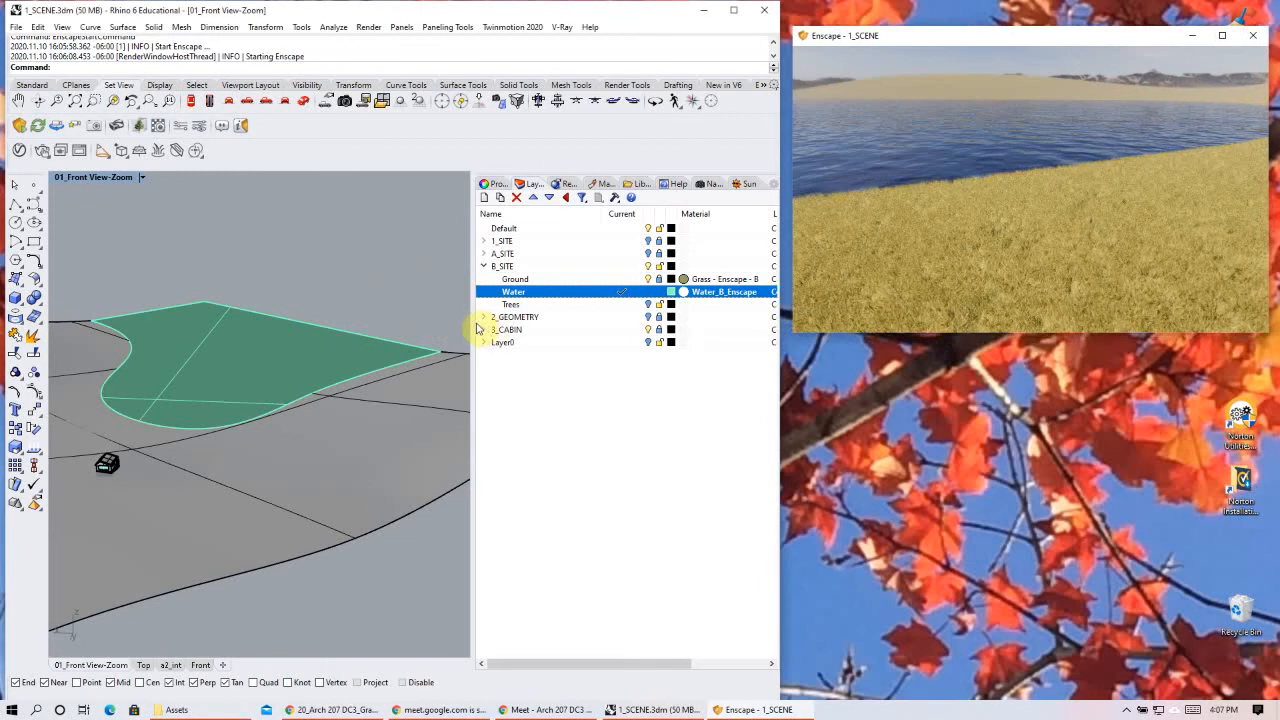
pyautogui.moveTo(474, 323); pyautogui.dragTo(585, 310)
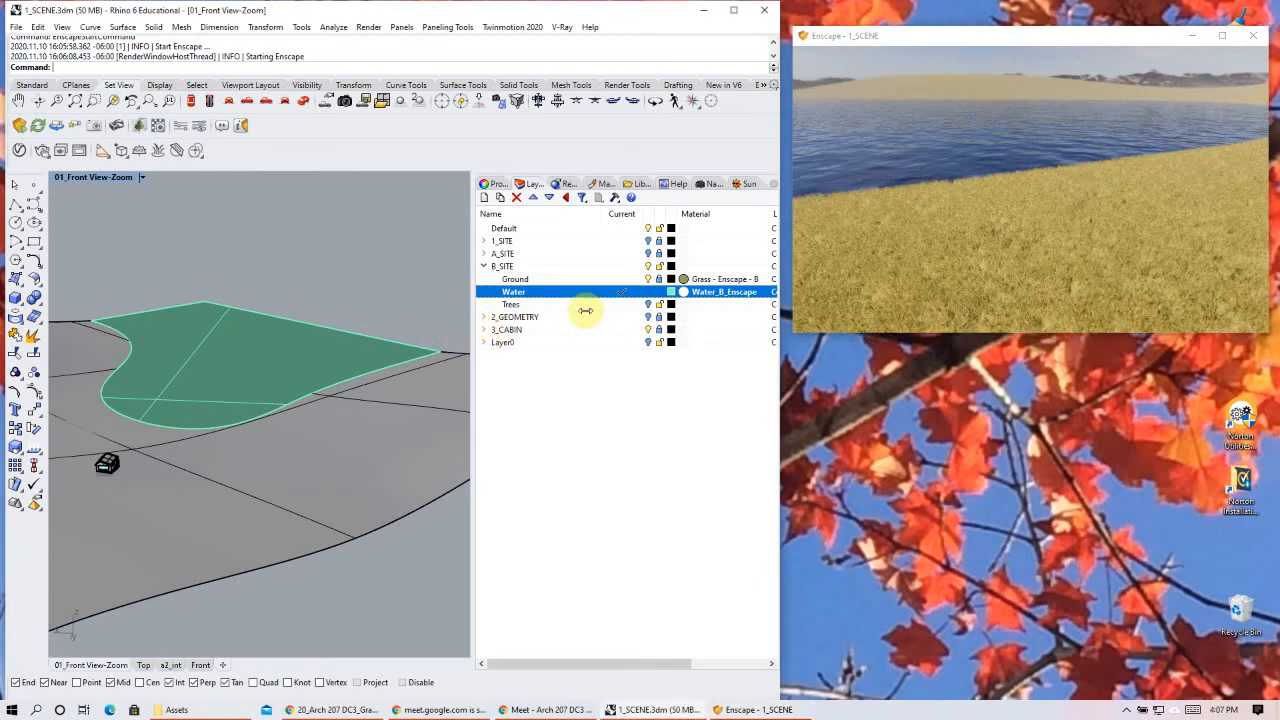
pyautogui.keyDown('shift'); pyautogui.moveTo(305, 434); pyautogui.dragTo(355, 453, button='right'); pyautogui.keyUp('shift')
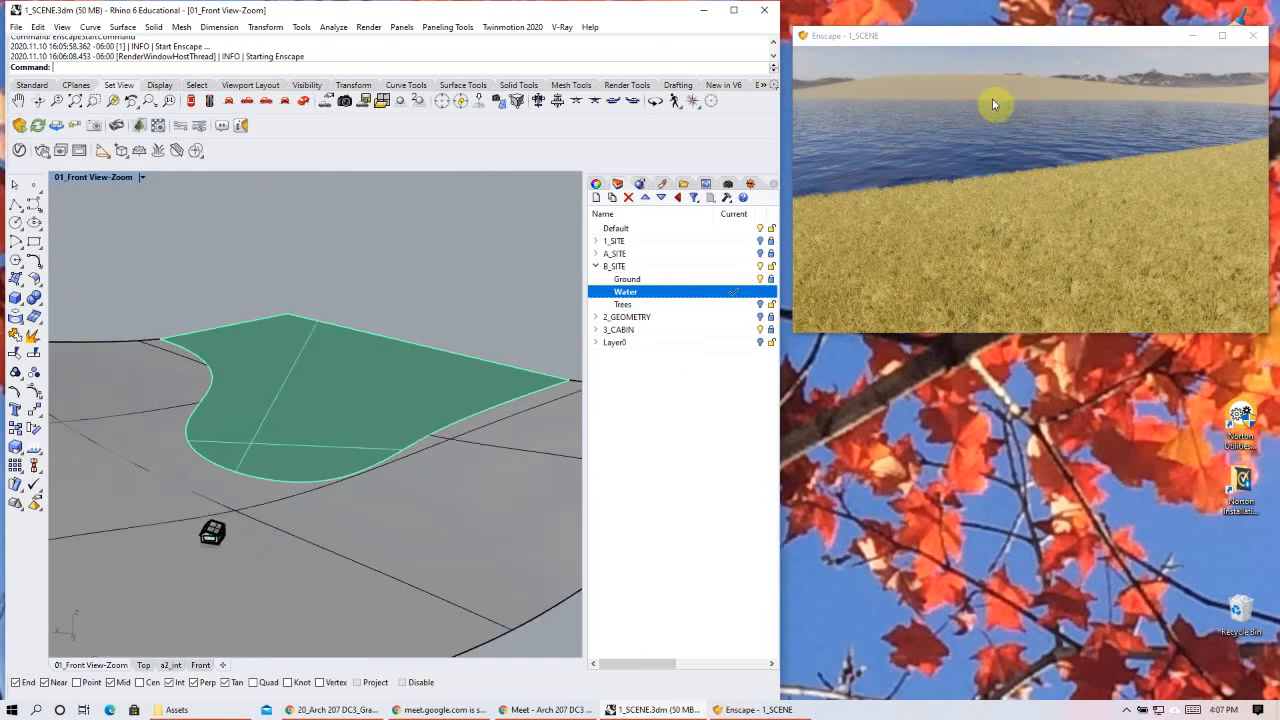
pyautogui.moveTo(1037, 112); pyautogui.dragTo(1037, 100, button='right')
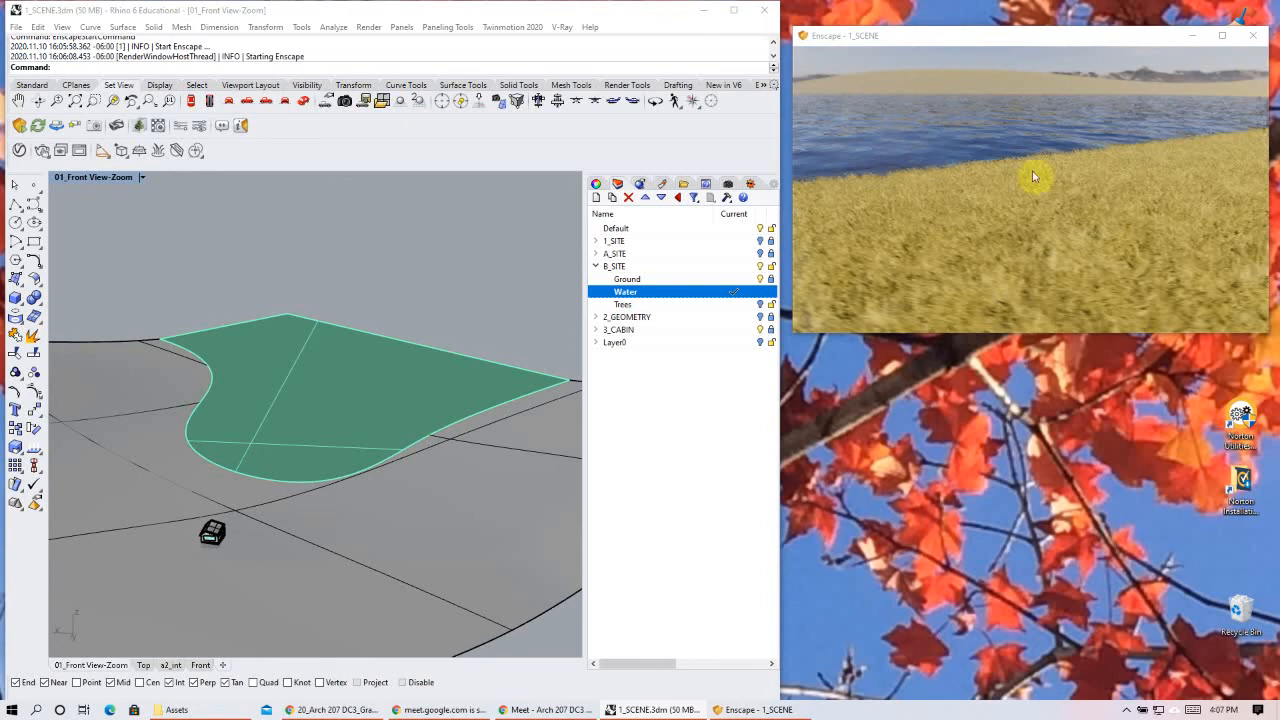
pyautogui.click(56, 125)
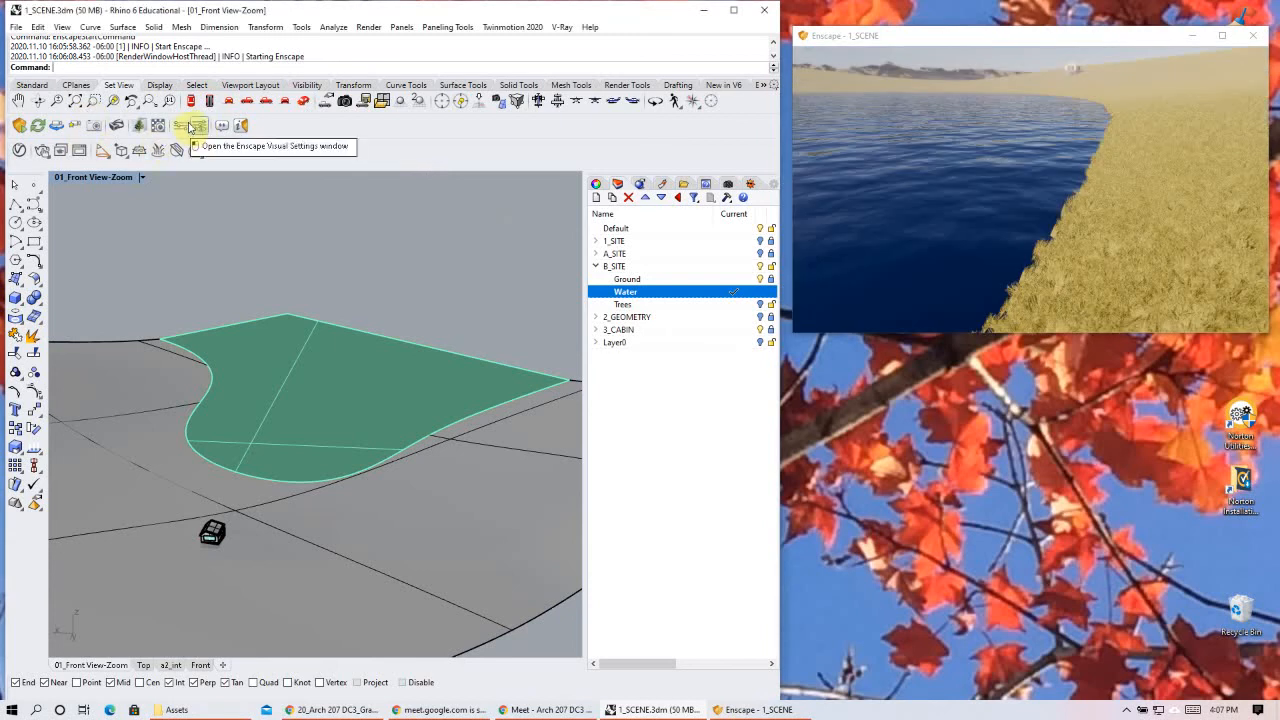
# - Set the water color of the Water_B_Enscape material to a muted green in the Enscape material editor
pyautogui.click(160, 127)
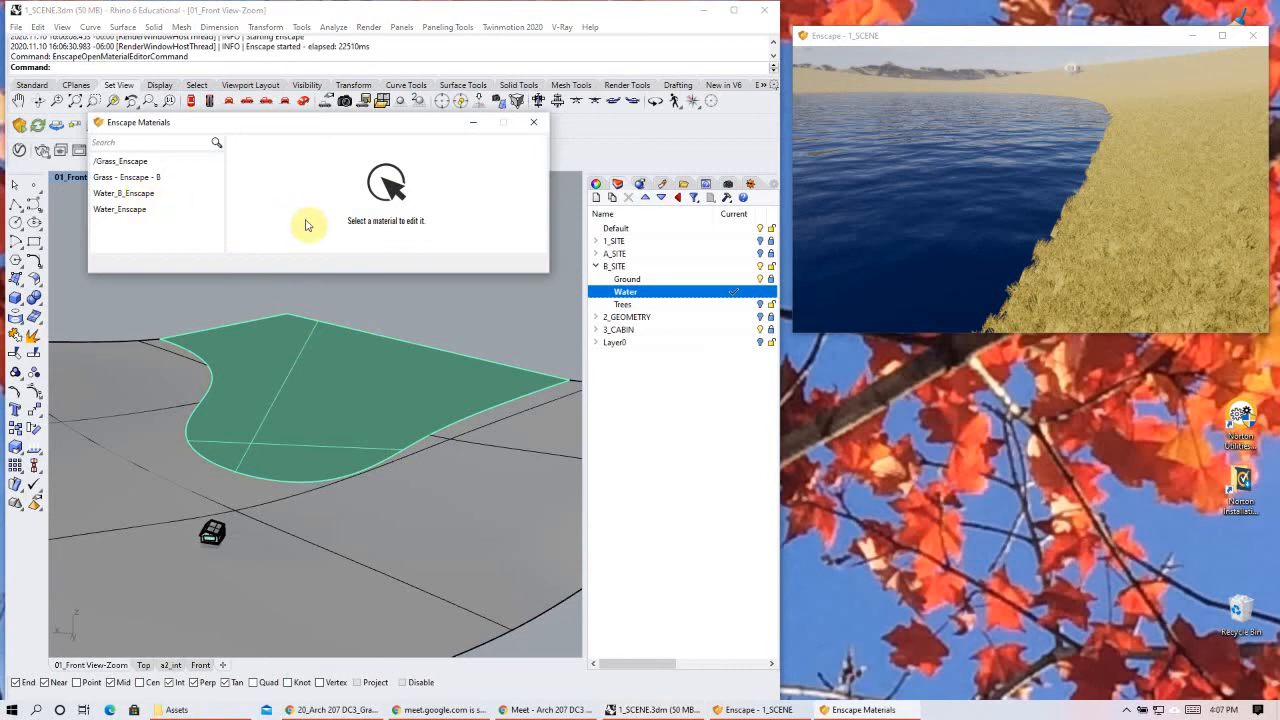
pyautogui.click(212, 193)
pyautogui.click(180, 209)
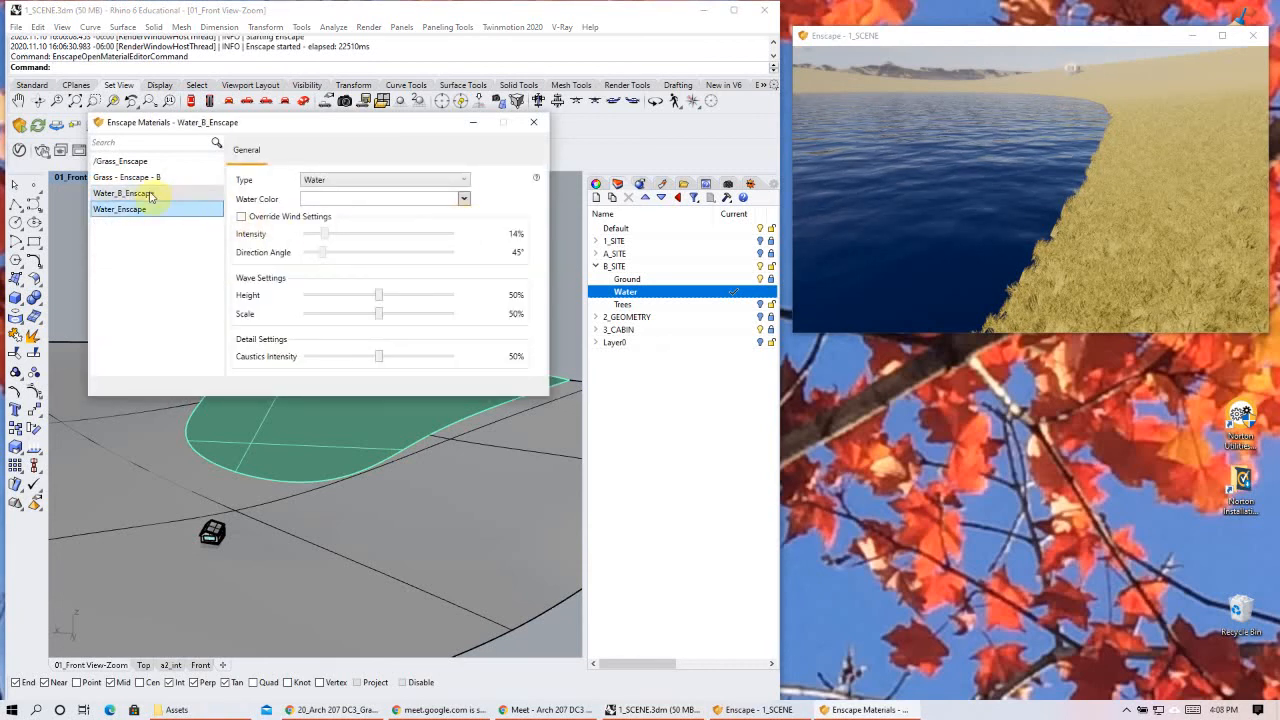
pyautogui.click(118, 192)
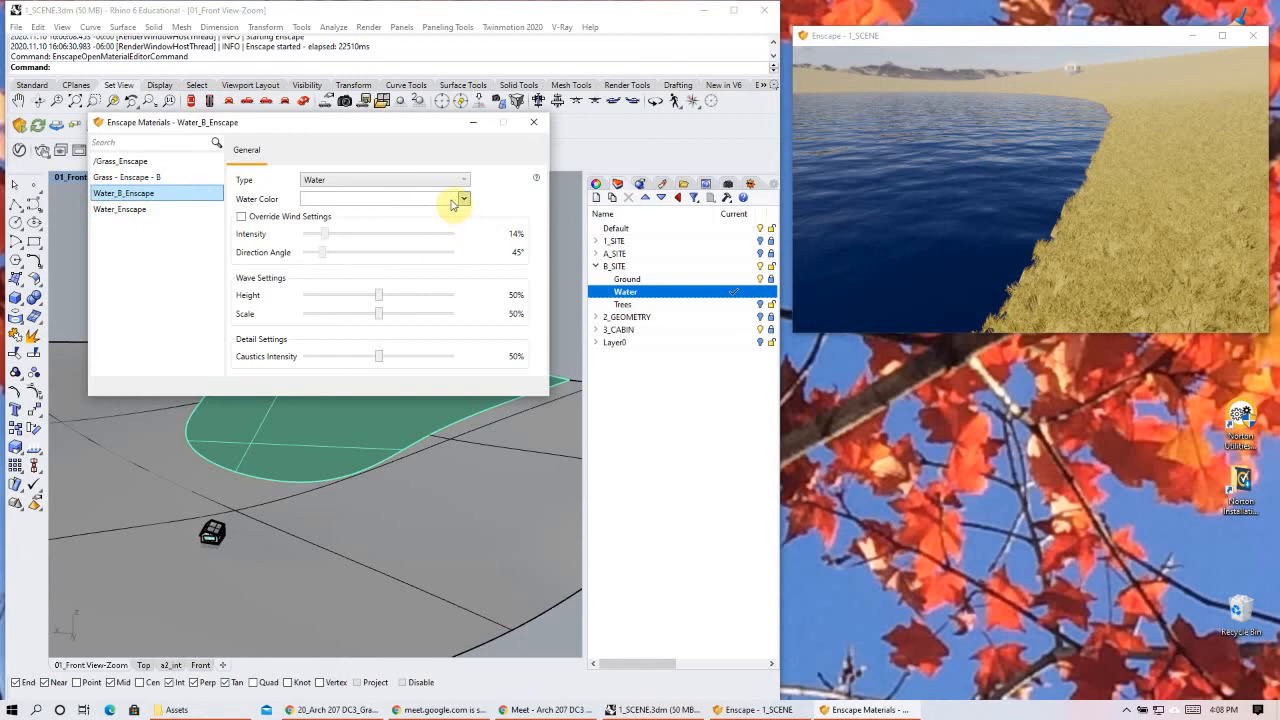
pyautogui.click(463, 203)
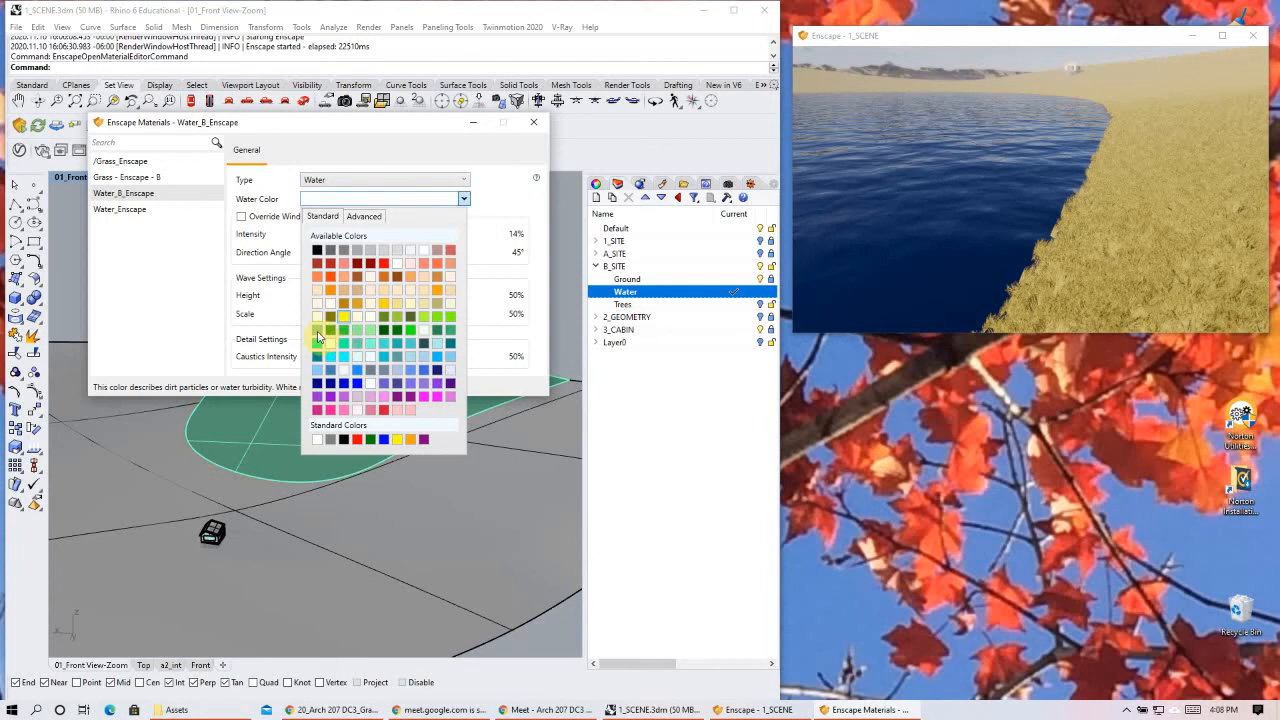
pyautogui.click(330, 343)
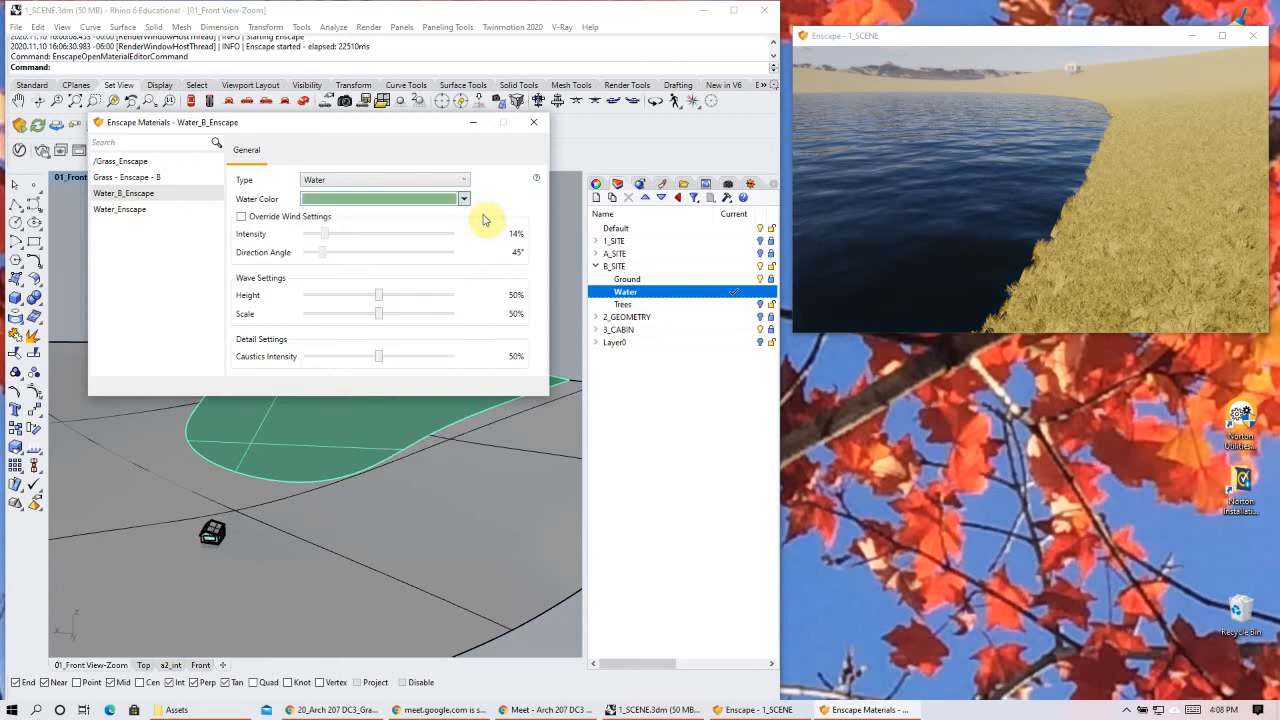
# - Try a light blue water color on the Water_B_Enscape material and check it along the shoreline in the live render
pyautogui.moveTo(1093, 132); pyautogui.dragTo(986, 206)
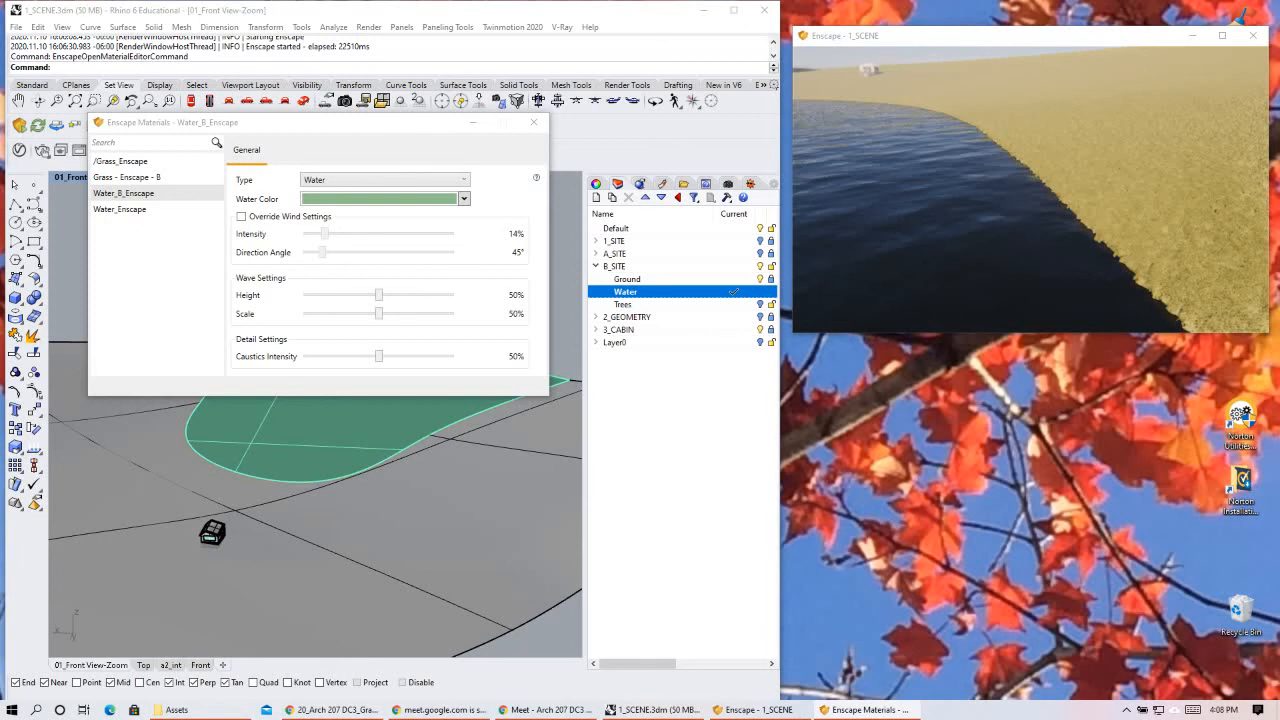
pyautogui.click(465, 201)
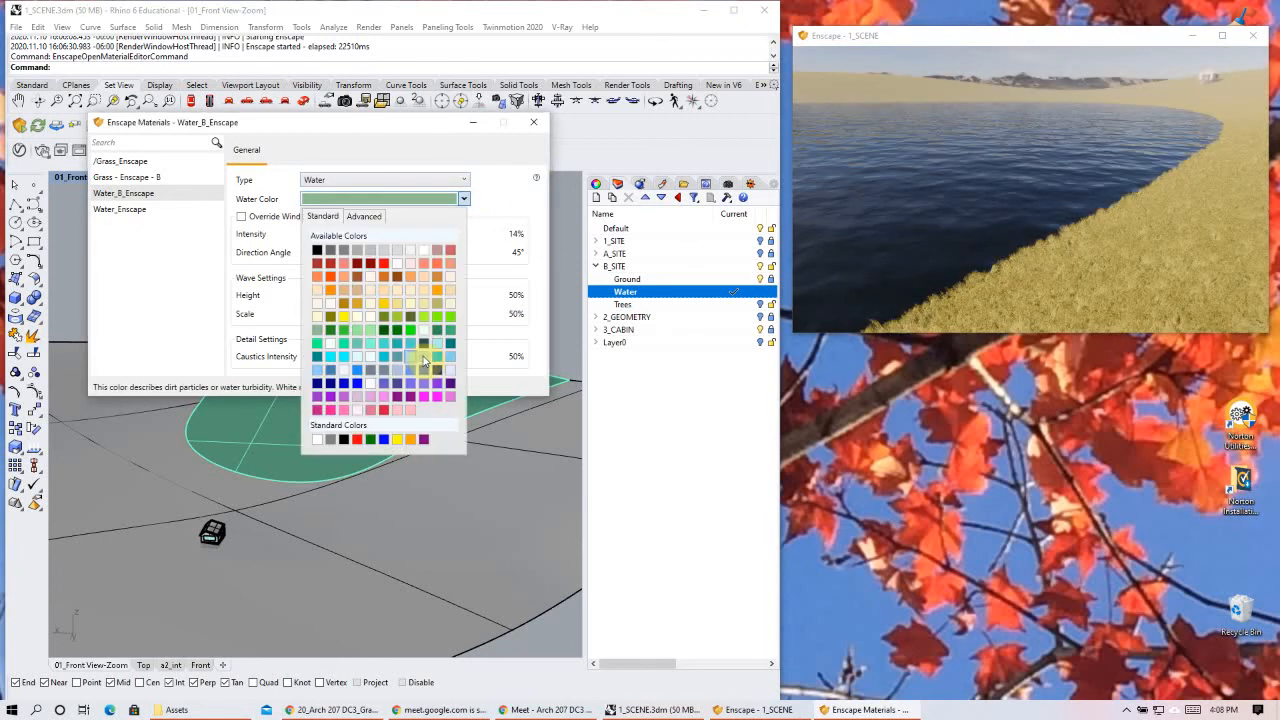
pyautogui.click(1075, 177)
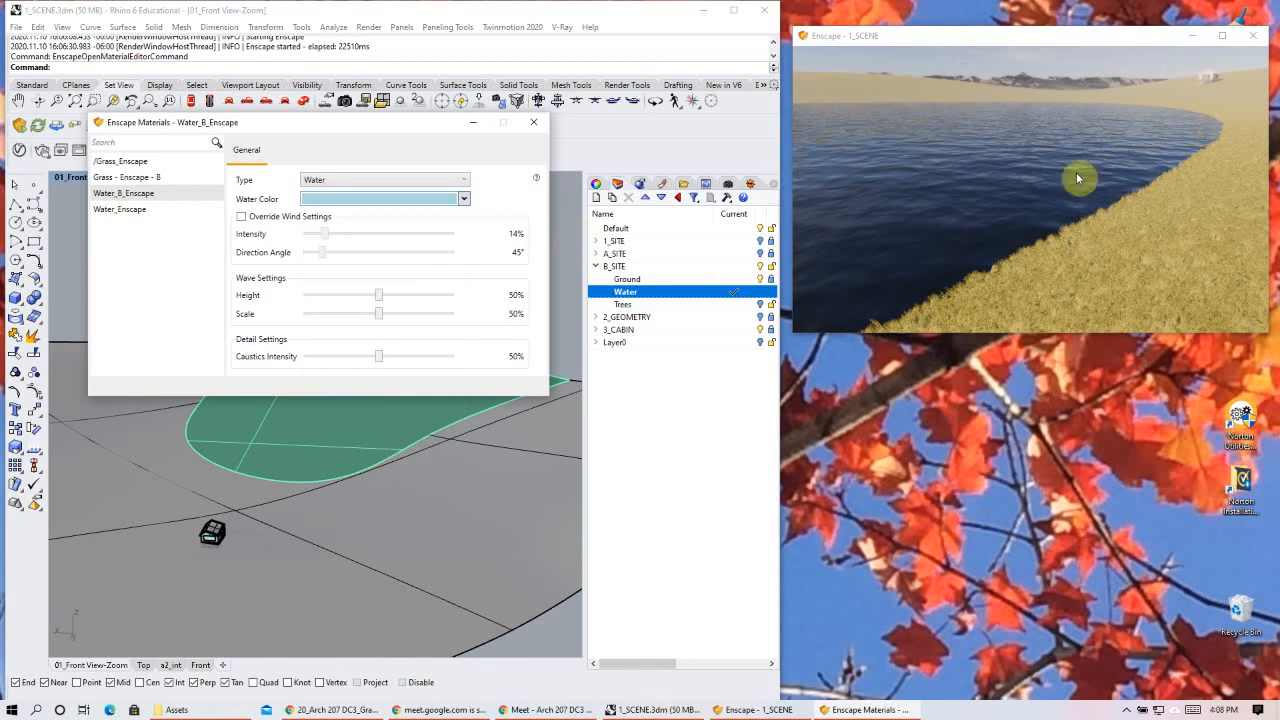
pyautogui.moveTo(1030, 190)
pyautogui.mouseDown()
pyautogui.moveTo(1030, 160)
pyautogui.moveTo(1030, 190)
pyautogui.mouseUp()
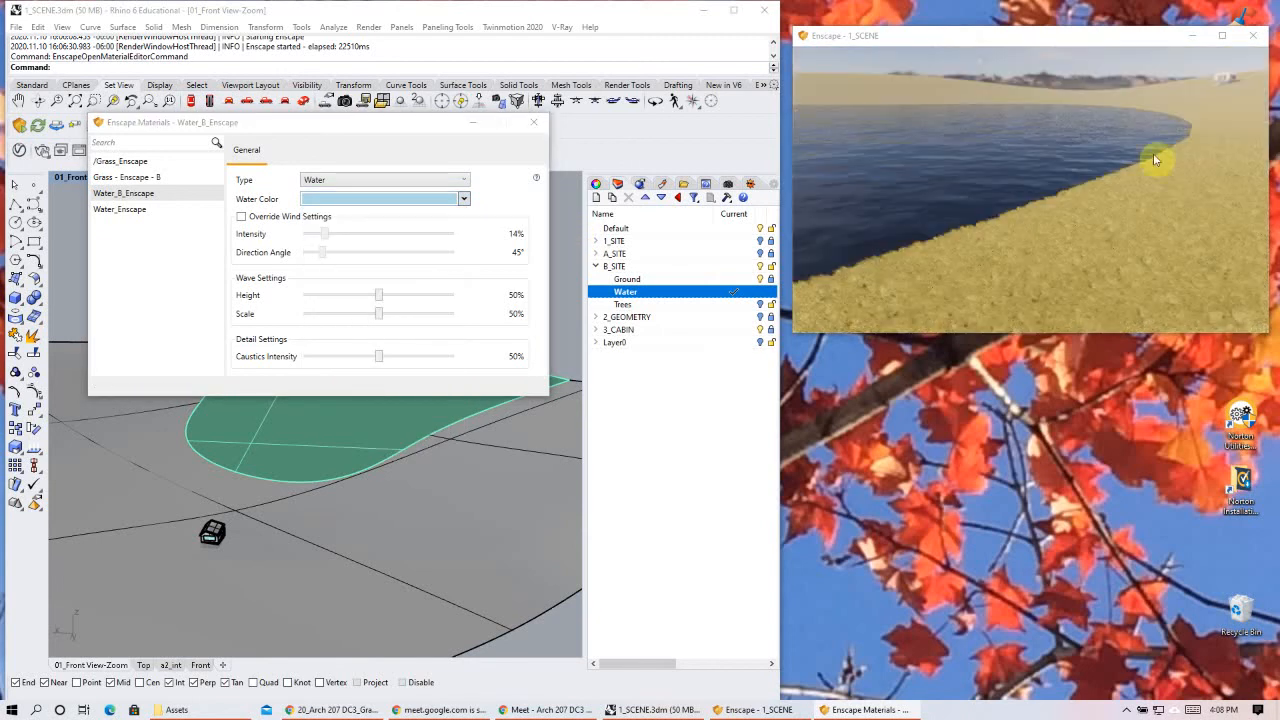
pyautogui.moveTo(894, 220); pyautogui.dragTo(491, 289)
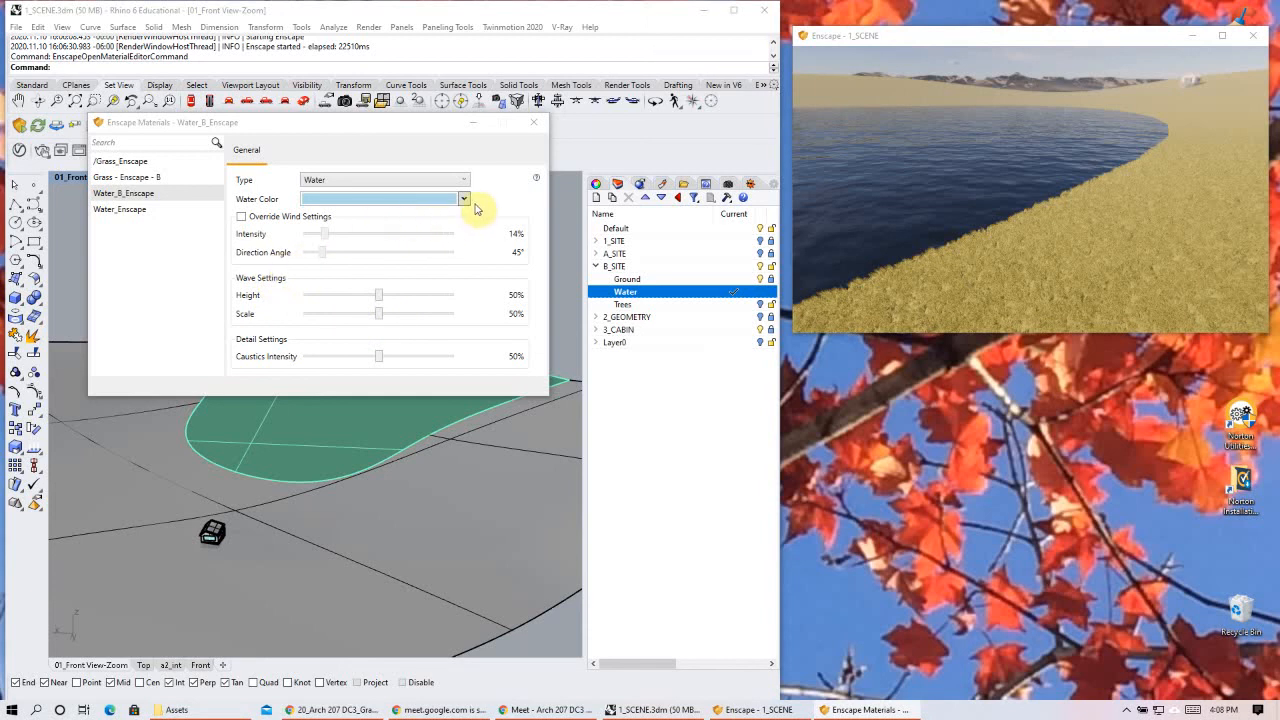
# - Try overriding the material's wind settings with 44% intensity and an 87° direction angle, ending with the override off
pyautogui.click(273, 220)
pyautogui.moveTo(328, 236); pyautogui.dragTo(352, 257)
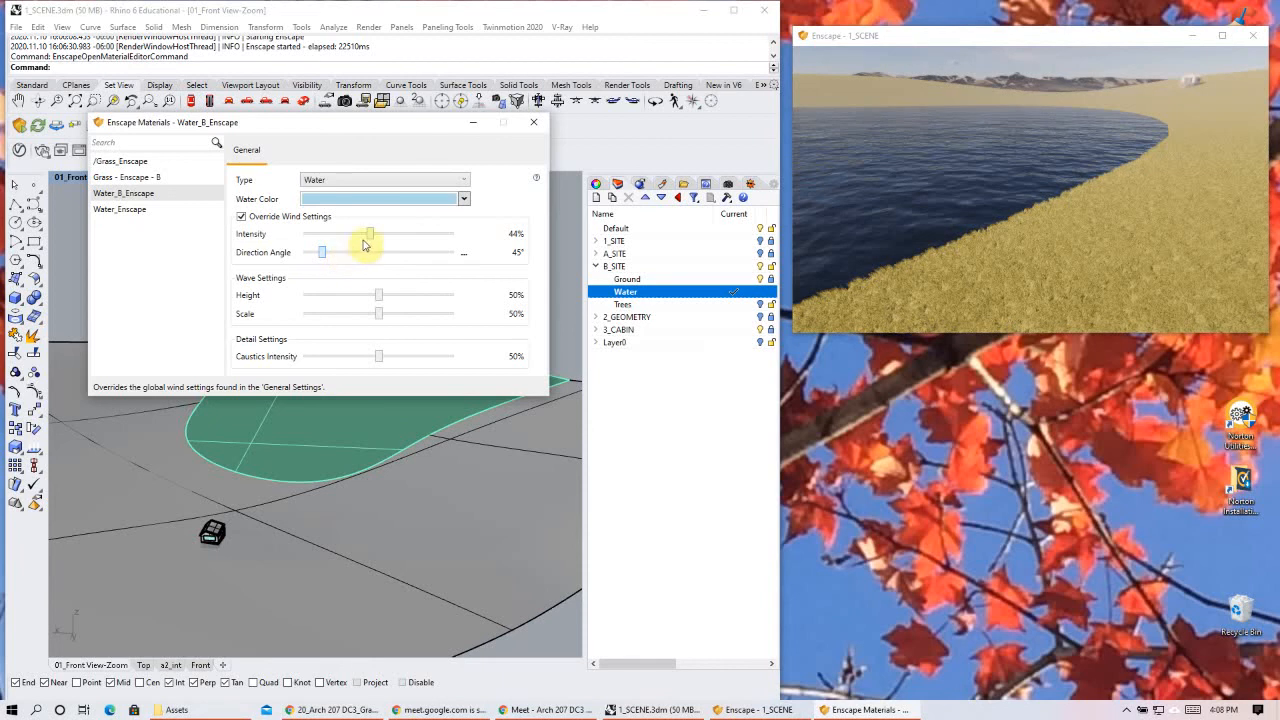
pyautogui.click(241, 217)
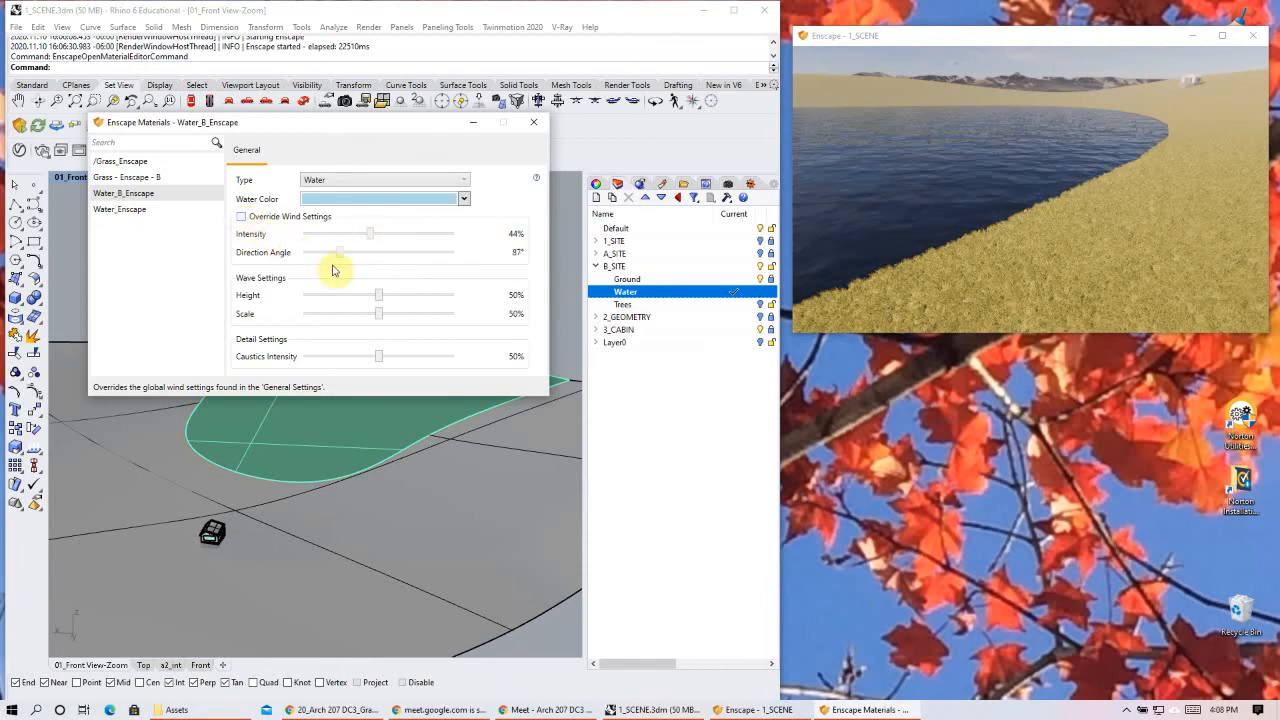
# - Try wave heights of 100%, 0% and 24% and a wave scale of 0% on the water material
pyautogui.click(380, 296)
pyautogui.click(455, 295)
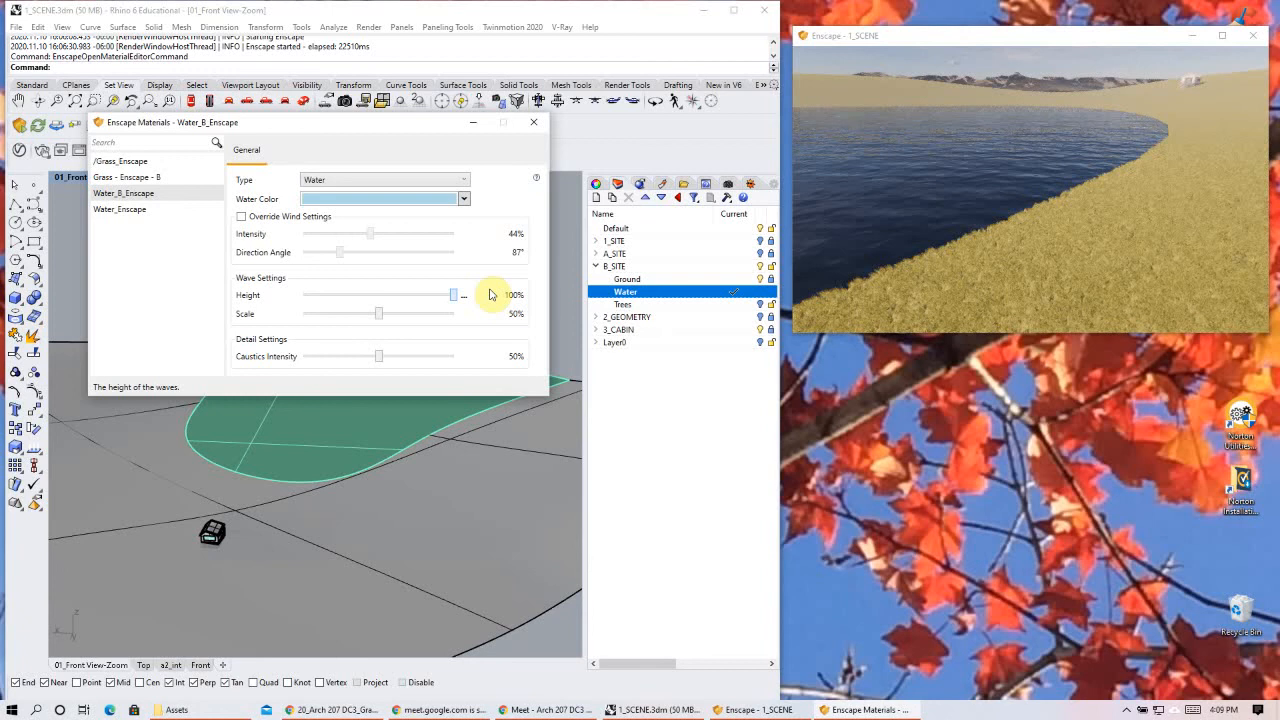
pyautogui.click(300, 294)
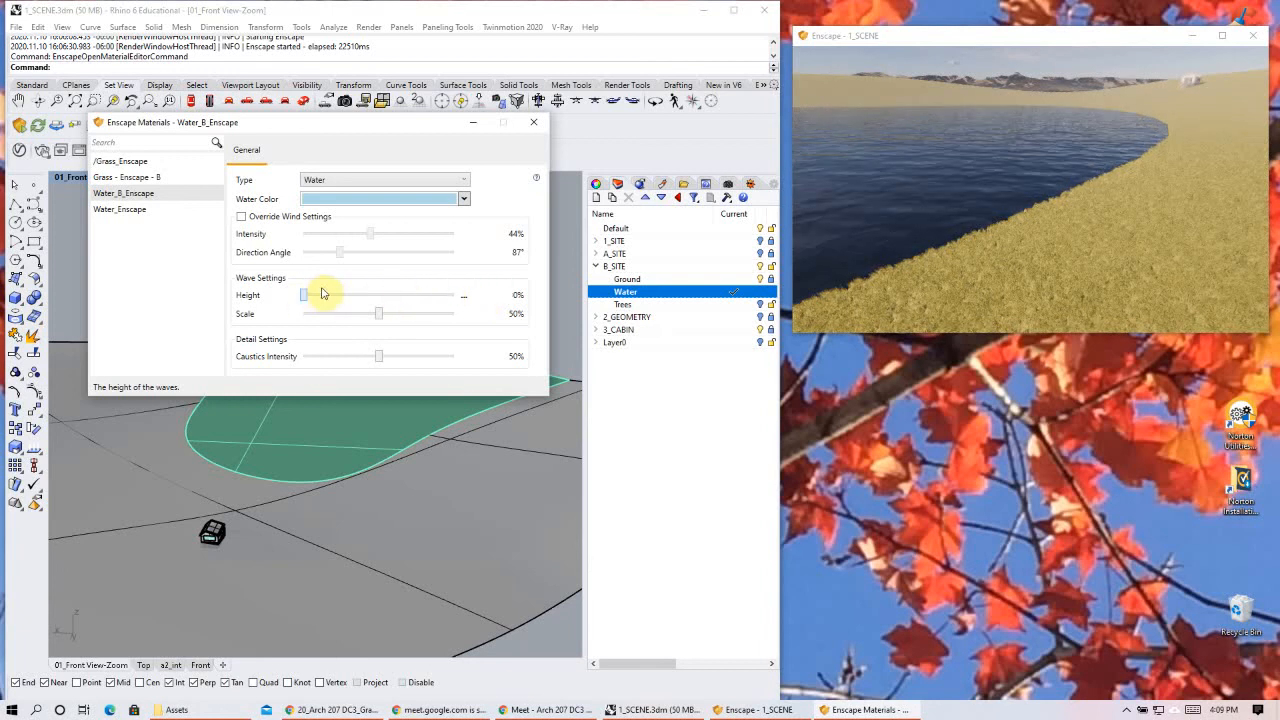
pyautogui.click(310, 294)
pyautogui.moveTo(379, 318); pyautogui.dragTo(286, 292)
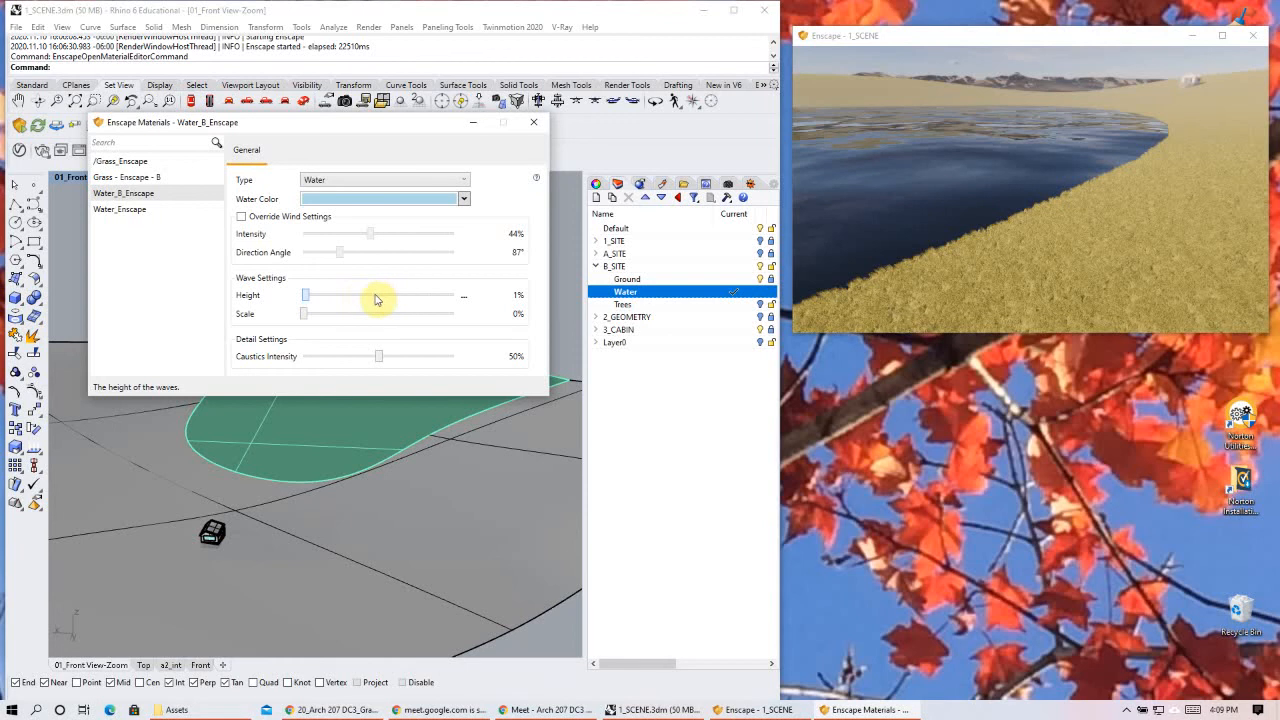
pyautogui.moveTo(286, 300); pyautogui.dragTo(339, 294)
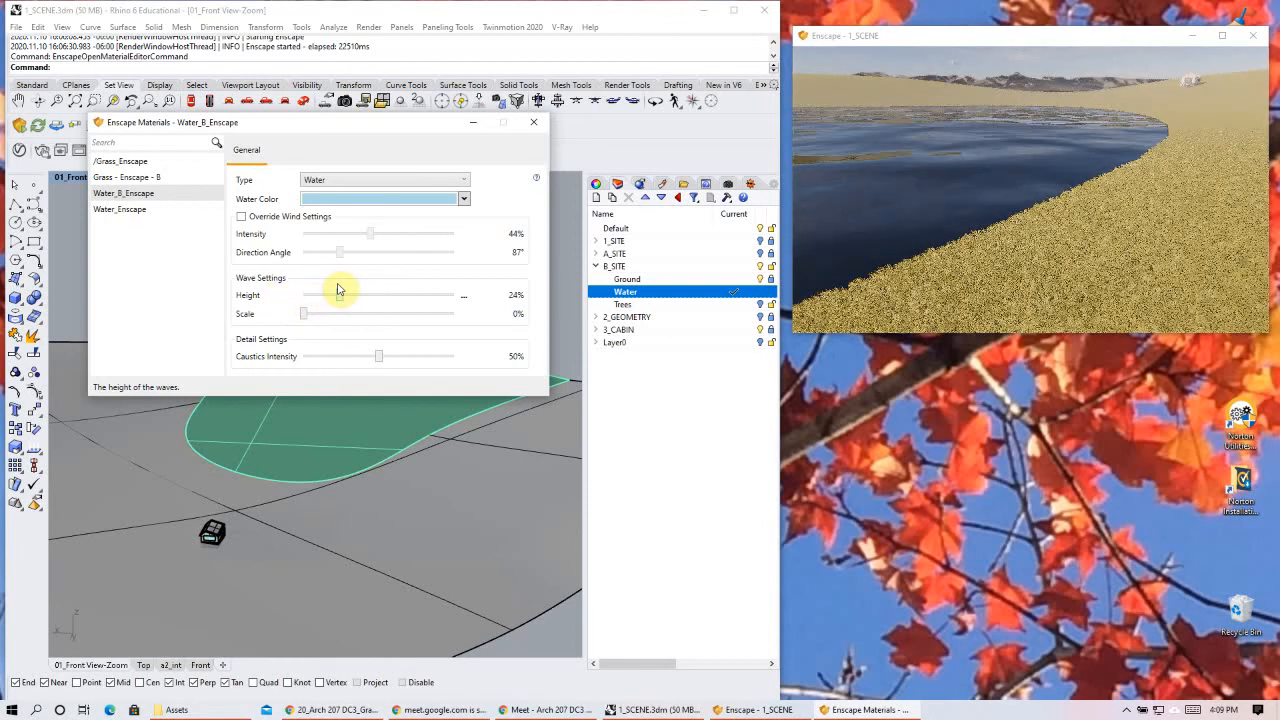
# - Set the water material's wave scale to 92% and its wave height to 44%
pyautogui.click(443, 314)
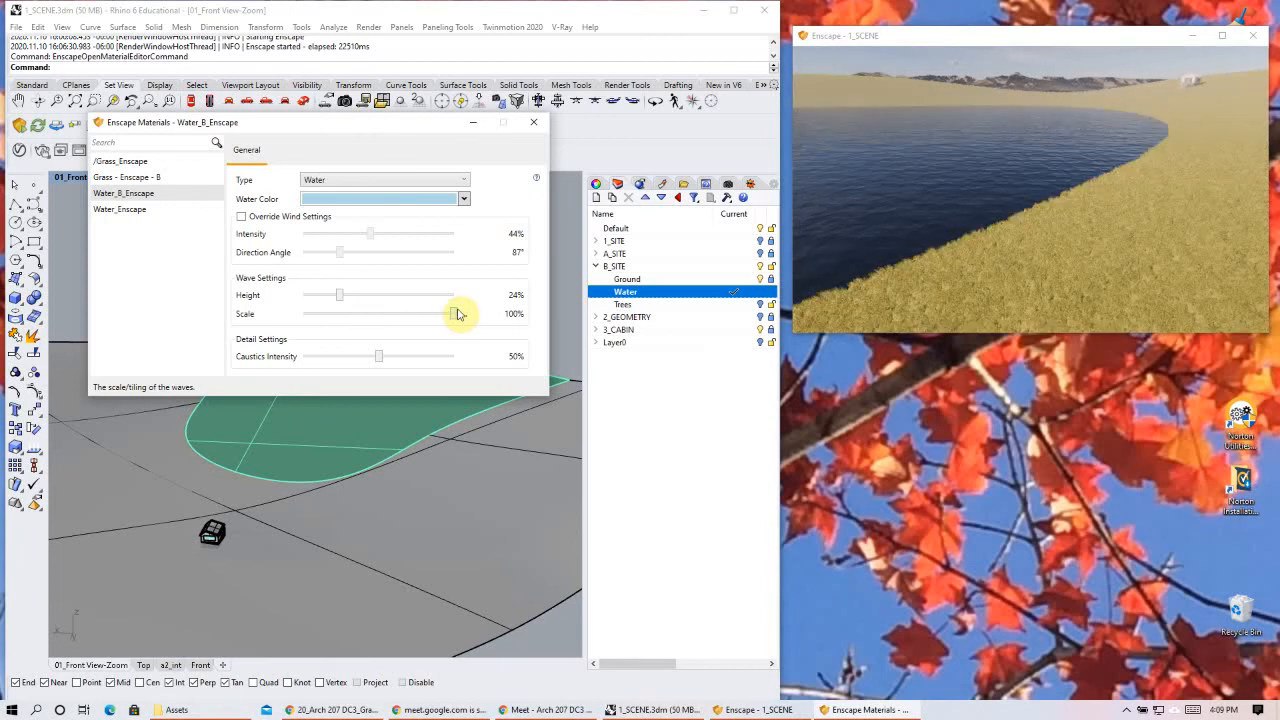
pyautogui.click(443, 314)
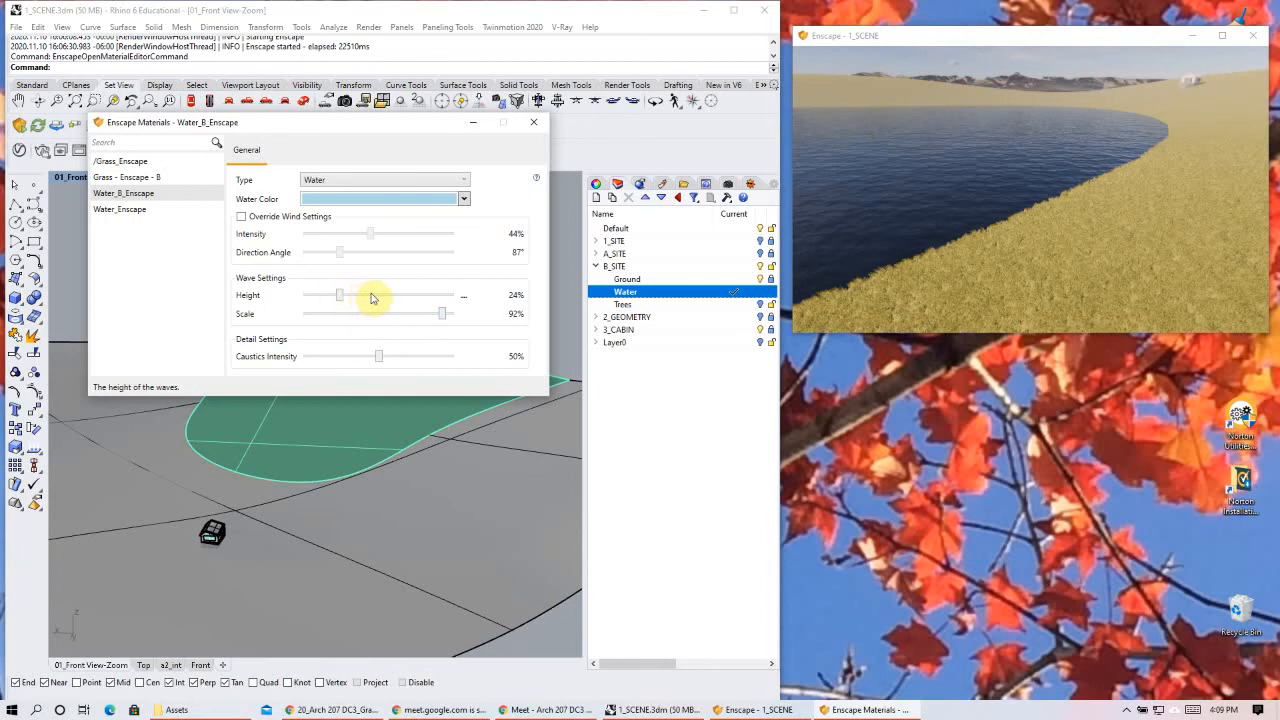
pyautogui.click(405, 291)
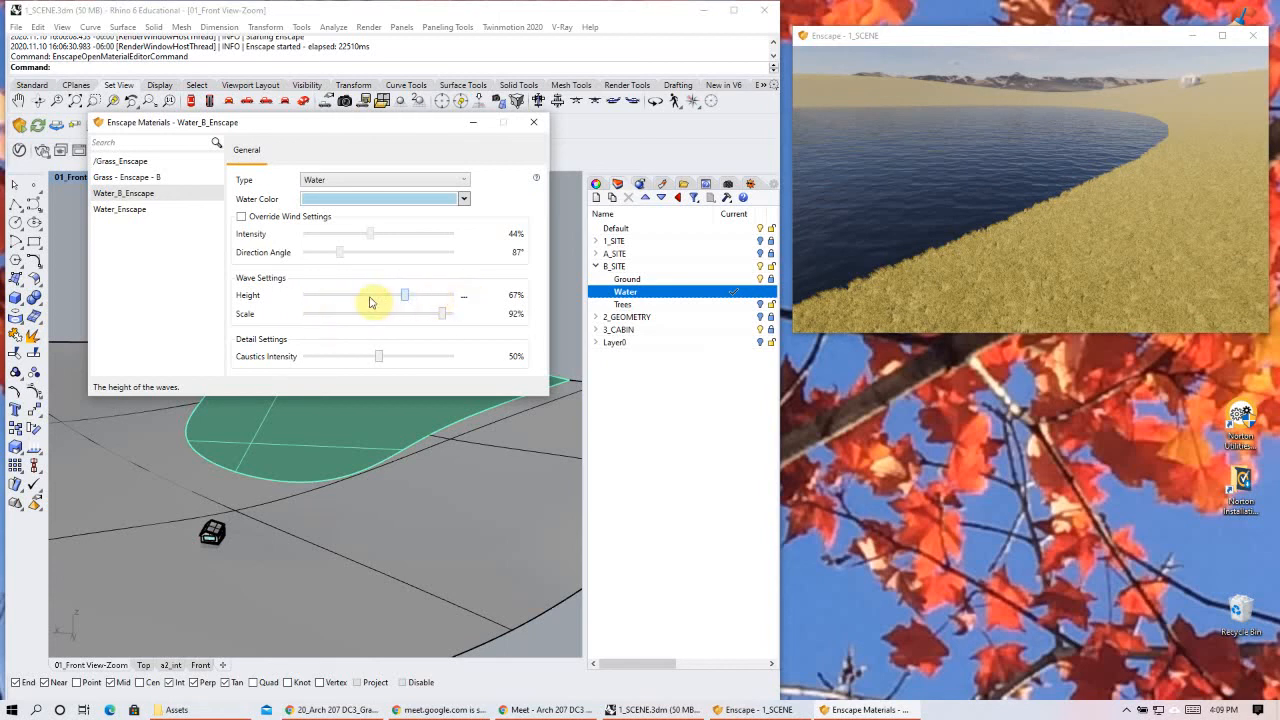
# - Try several caustics intensities for the water material and settle on 28%
pyautogui.moveTo(377, 357); pyautogui.dragTo(322, 356)
pyautogui.moveTo(346, 354); pyautogui.dragTo(404, 361)
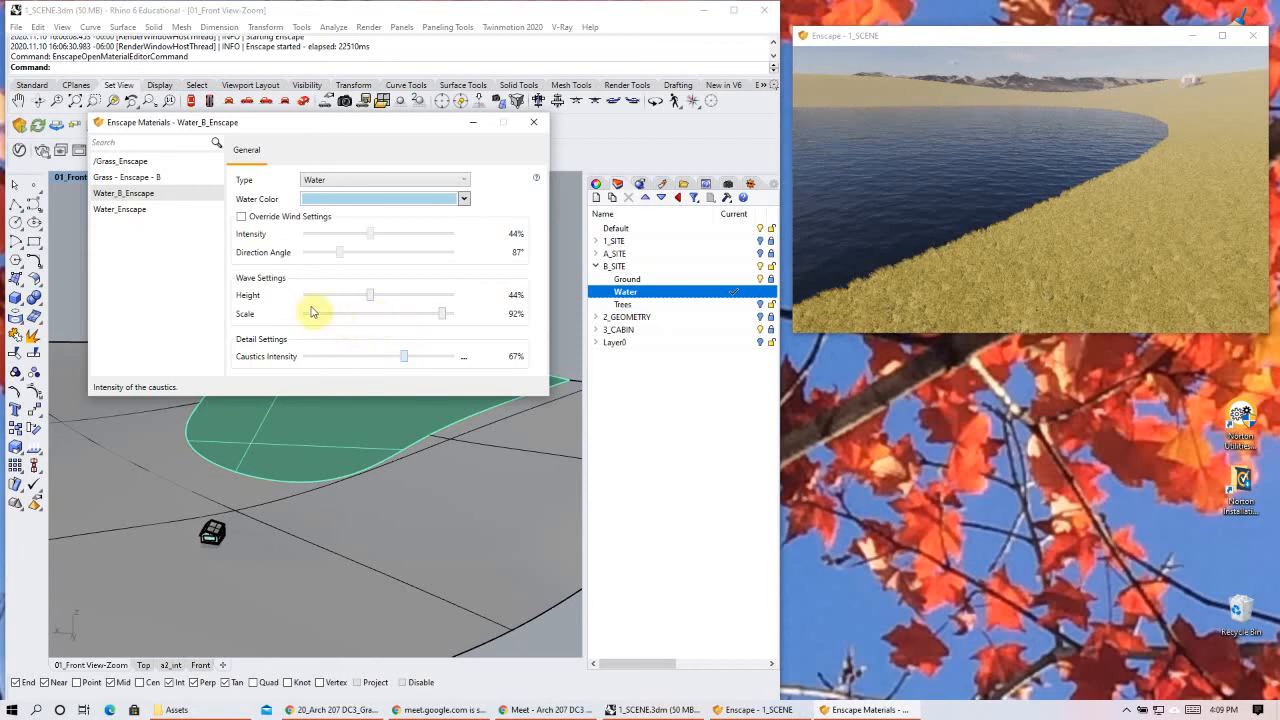
pyautogui.click(343, 358)
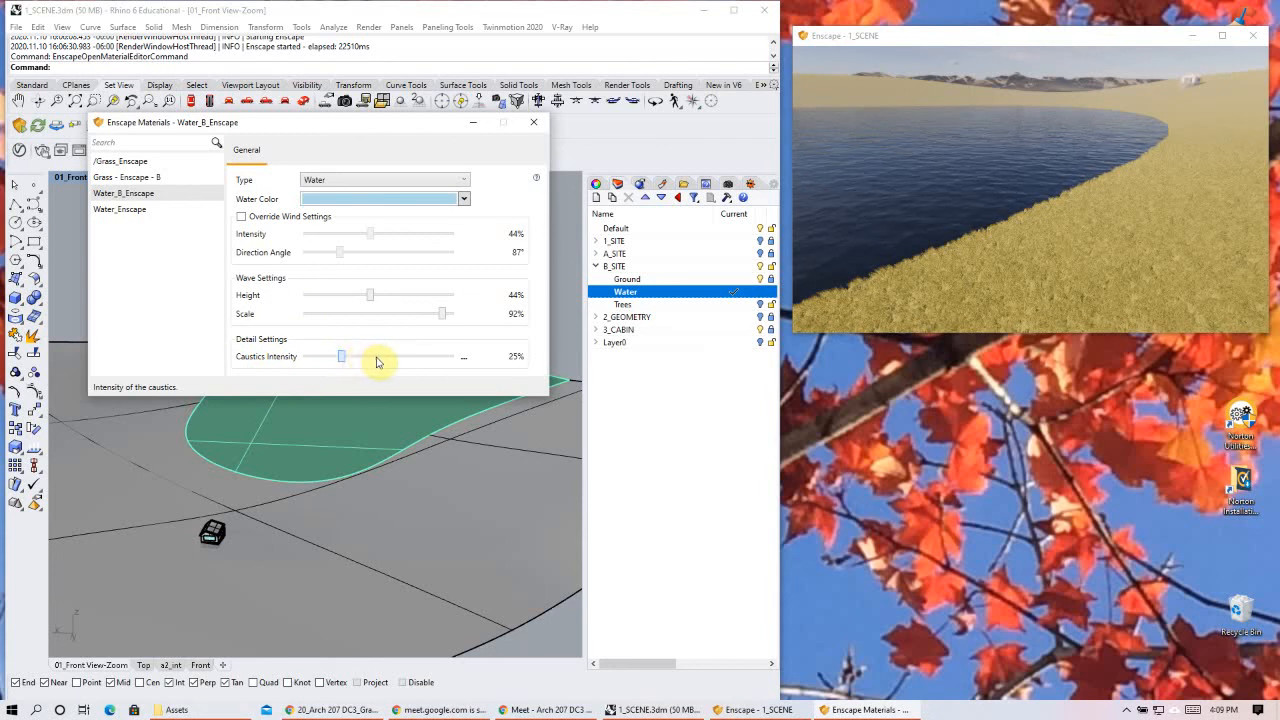
pyautogui.click(375, 358)
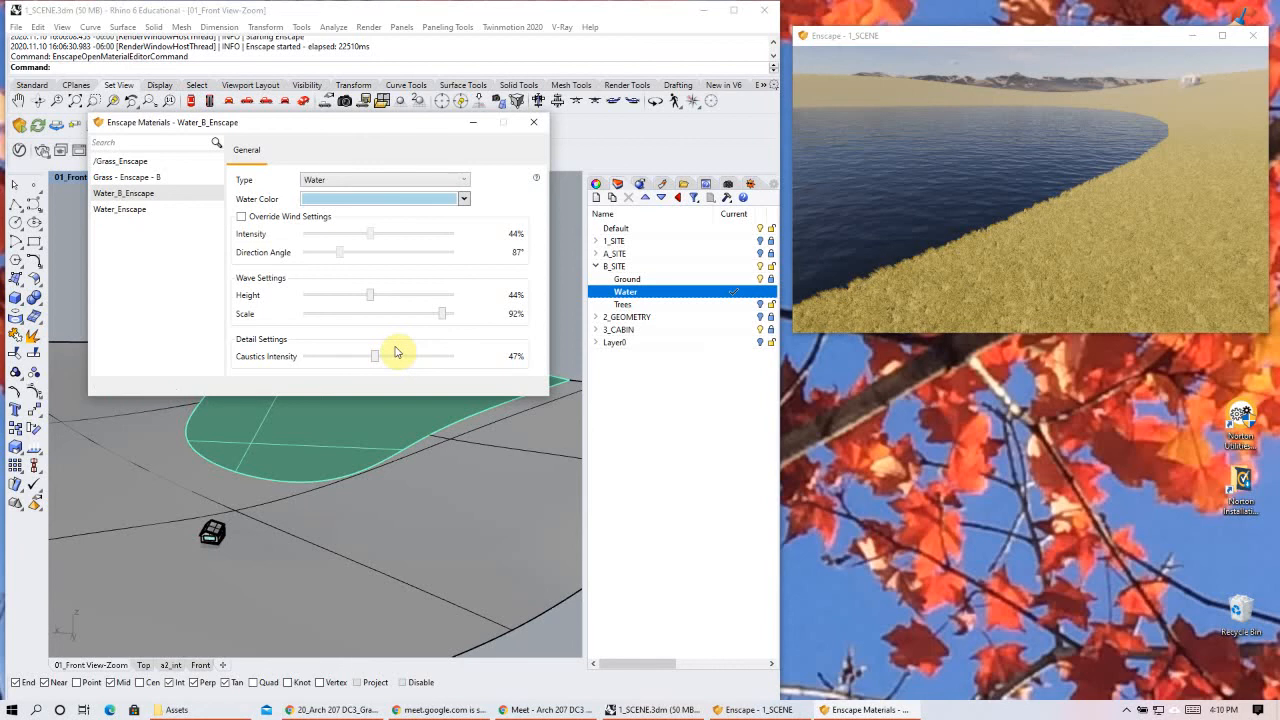
pyautogui.moveTo(375, 360); pyautogui.dragTo(337, 377)
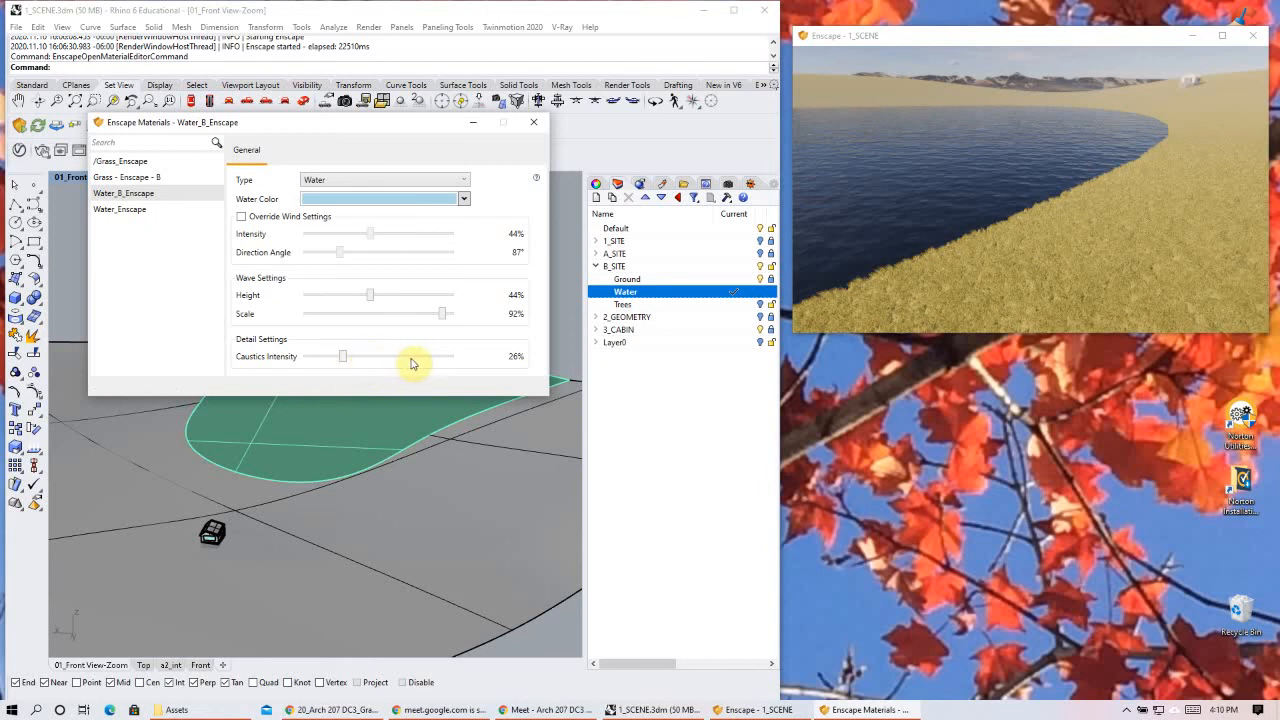
pyautogui.press('Right')
pyautogui.press('Right')
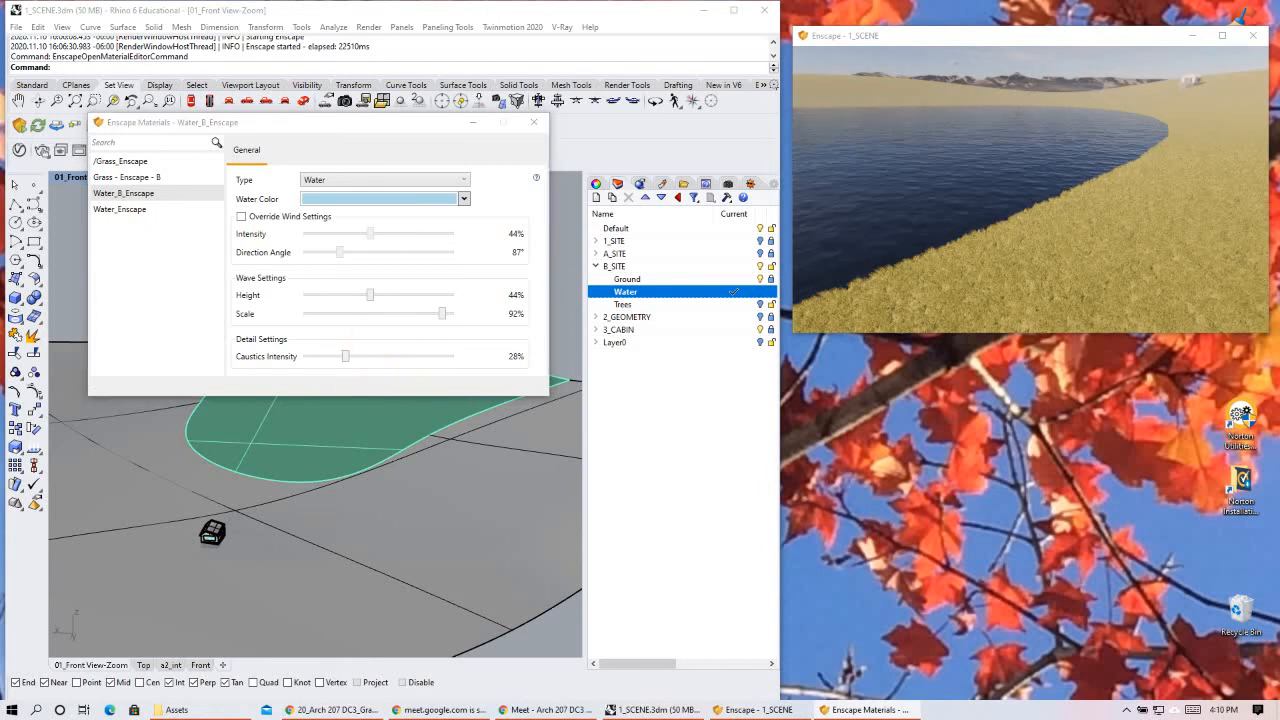
# - Fly around the lake in the live render to examine the water's waves and sun reflections from the grassy shore
pyautogui.moveTo(1189, 58); pyautogui.dragTo(866, 177)
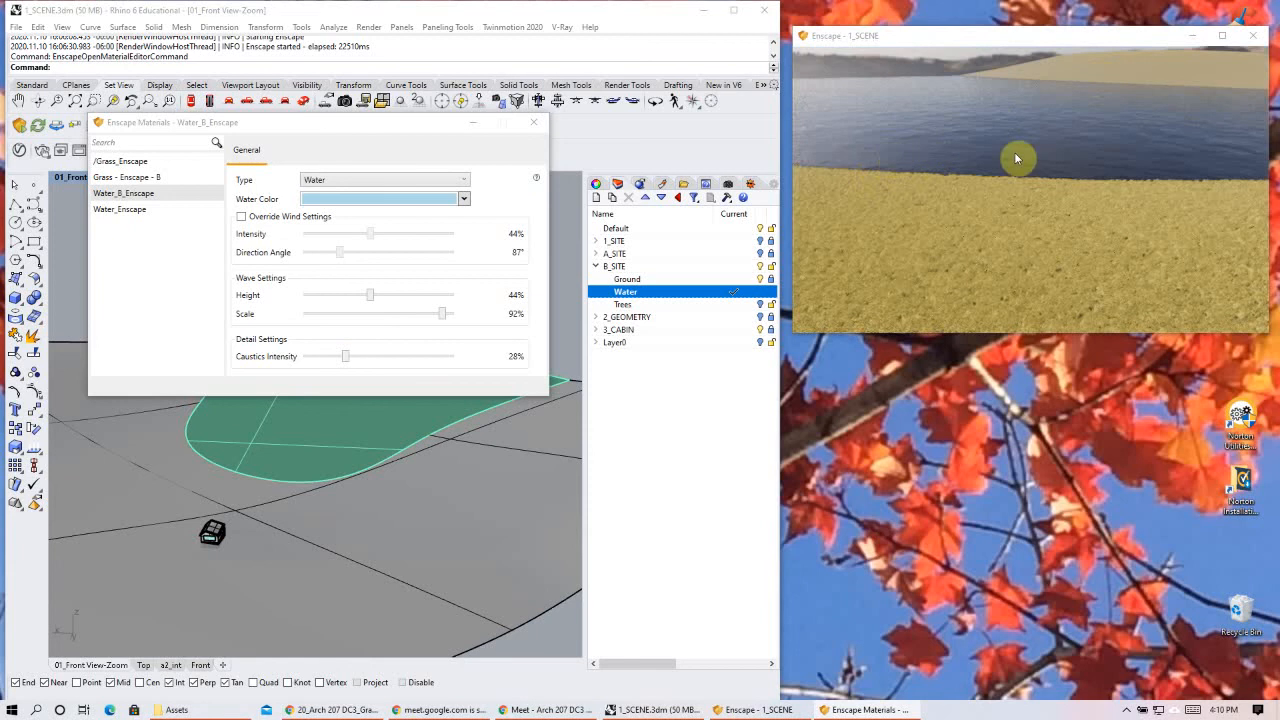
pyautogui.moveTo(1069, 152); pyautogui.dragTo(920, 163)
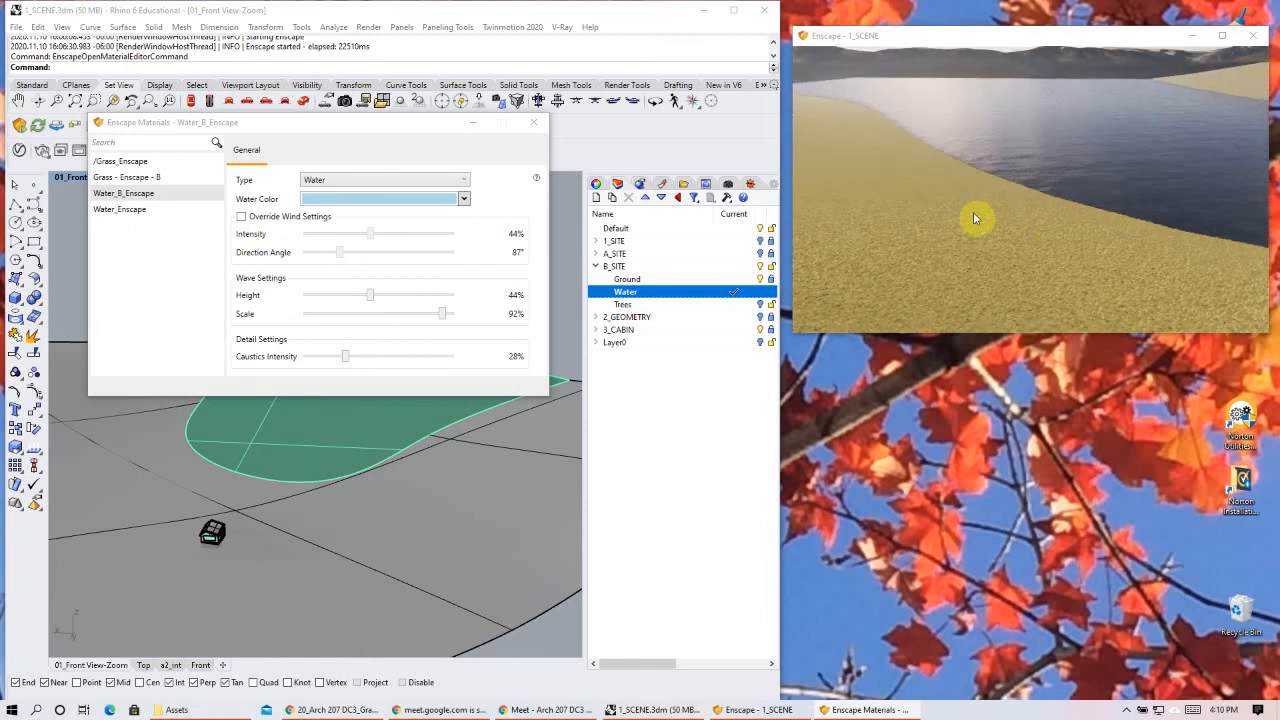
pyautogui.moveTo(963, 174); pyautogui.dragTo(894, 149)
pyautogui.moveTo(977, 140); pyautogui.dragTo(941, 168)
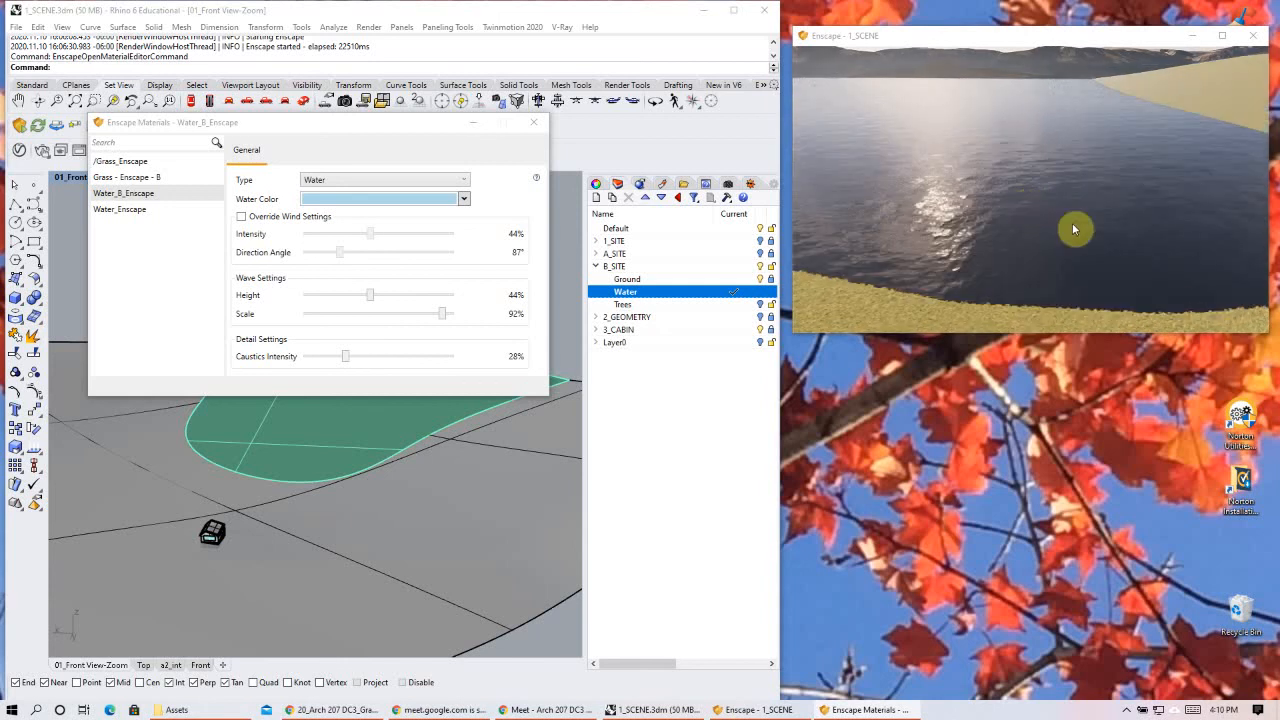
pyautogui.scroll(-2, 1043, 206)
pyautogui.moveTo(1043, 206); pyautogui.dragTo(1107, 230)
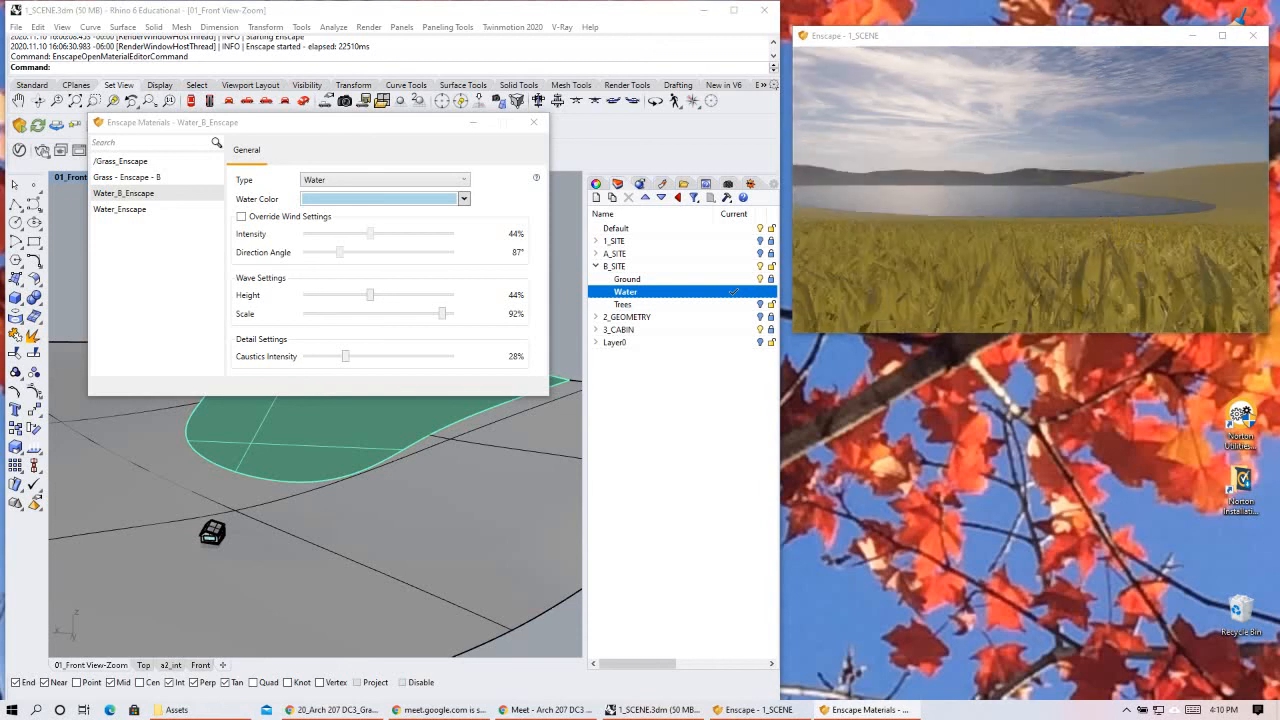
# - Look over the wider site in the live render to examine the water together with the cabin and the hills
pyautogui.moveTo(1057, 167); pyautogui.dragTo(1178, 201)
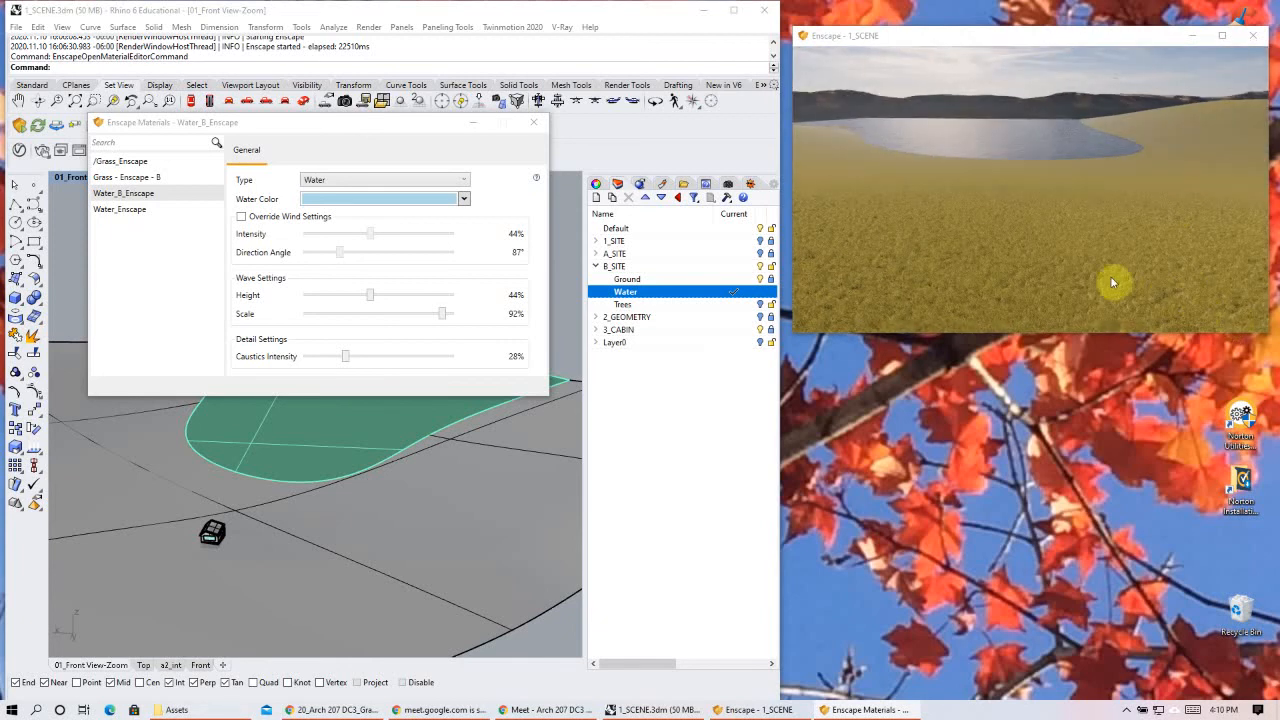
pyautogui.moveTo(1130, 190); pyautogui.dragTo(840, 165)
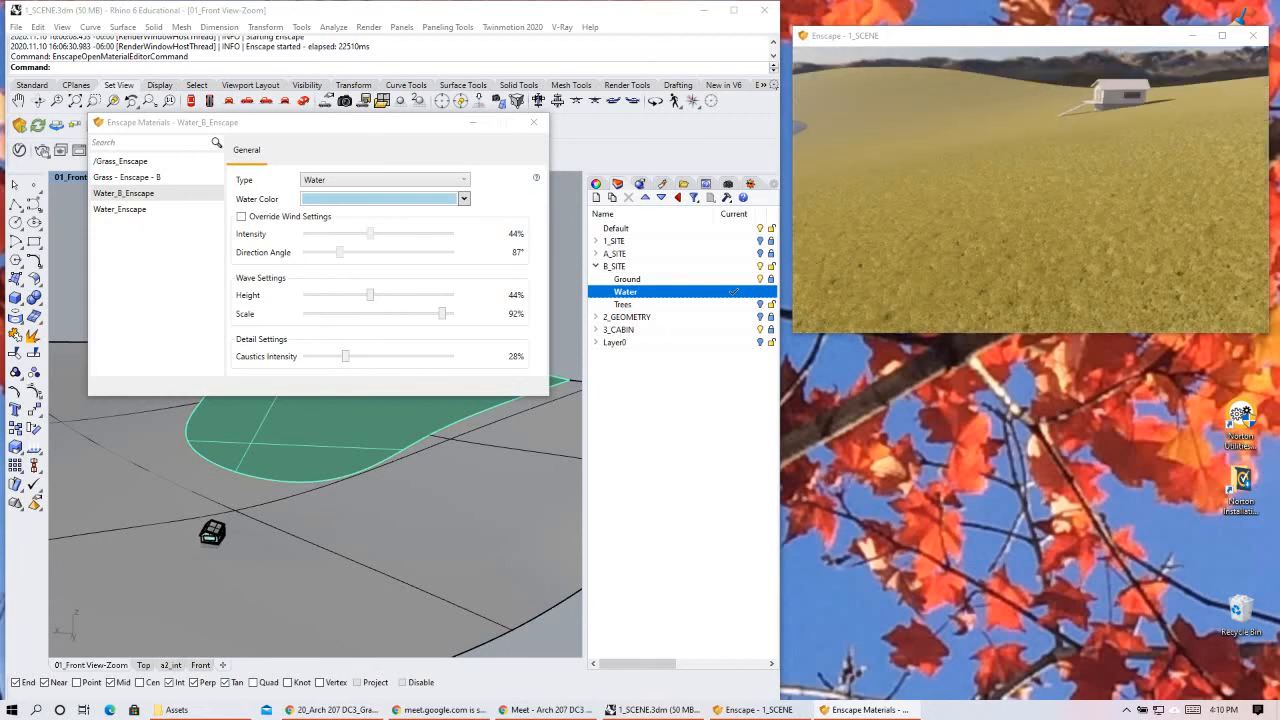
pyautogui.moveTo(932, 190); pyautogui.dragTo(974, 146)
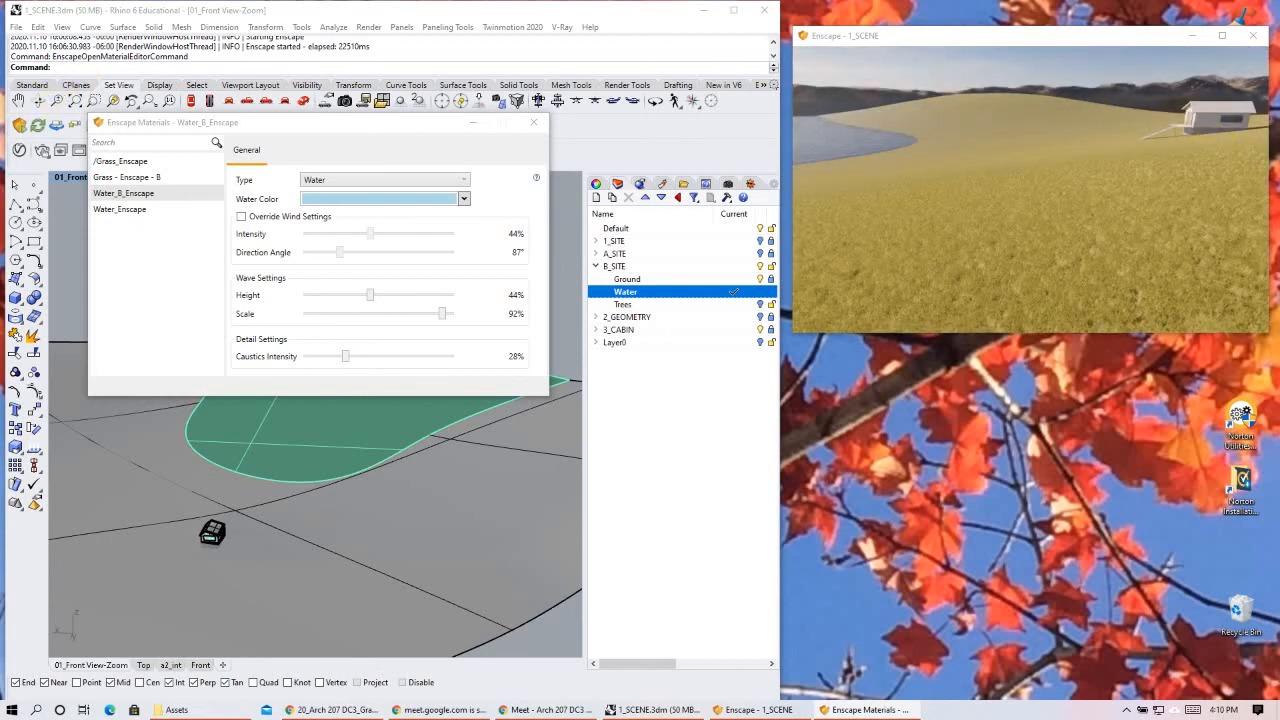
pyautogui.moveTo(1124, 189); pyautogui.dragTo(1040, 175, button='right')
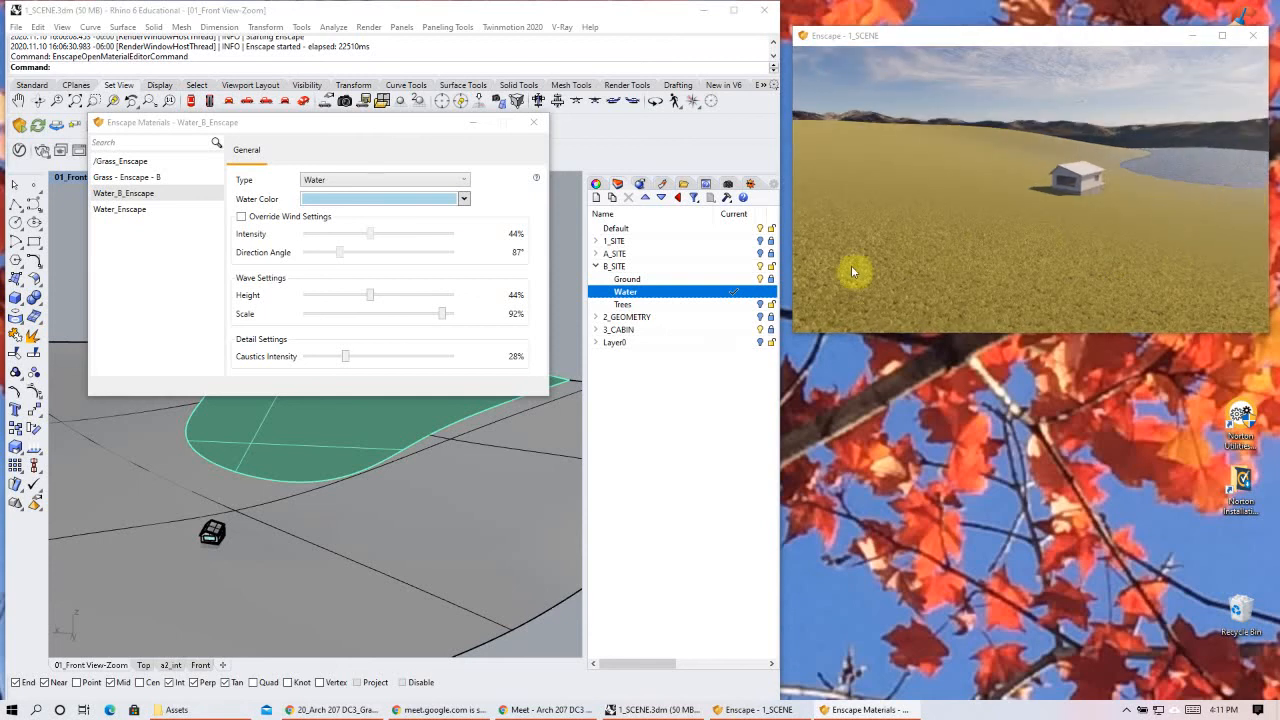
pyautogui.click(325, 199)
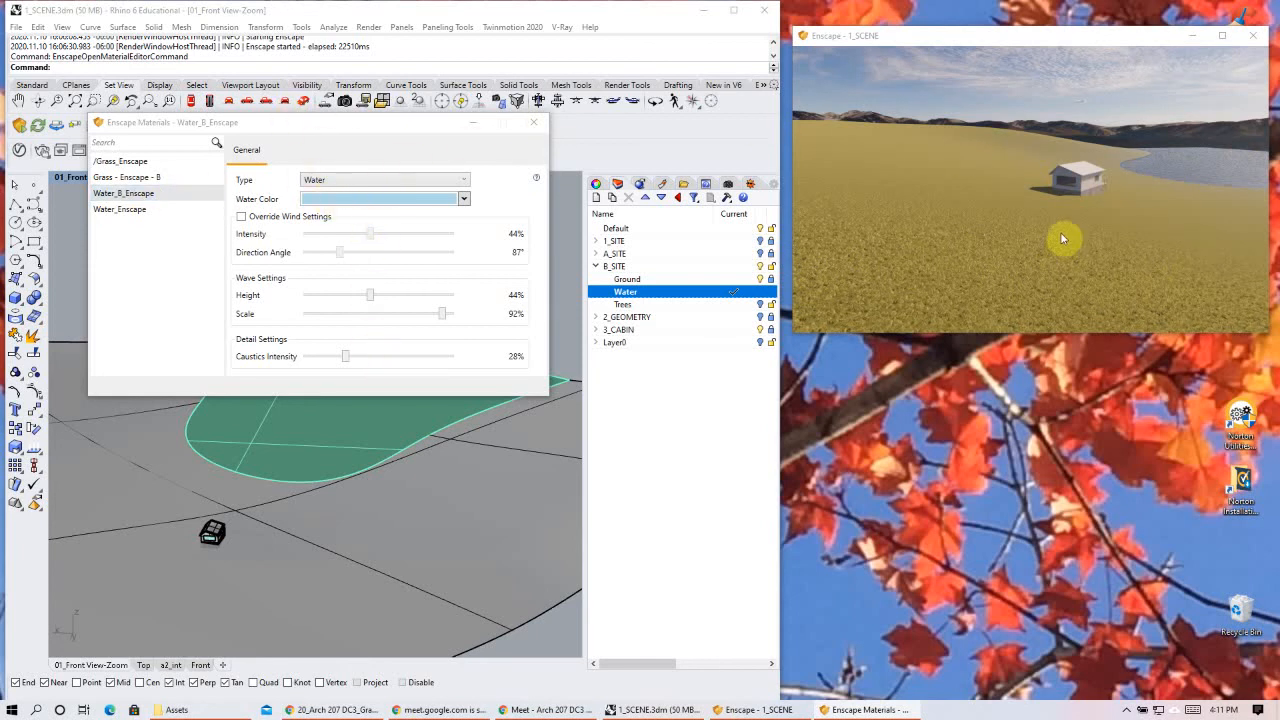
pyautogui.moveTo(1153, 240); pyautogui.dragTo(1135, 169)
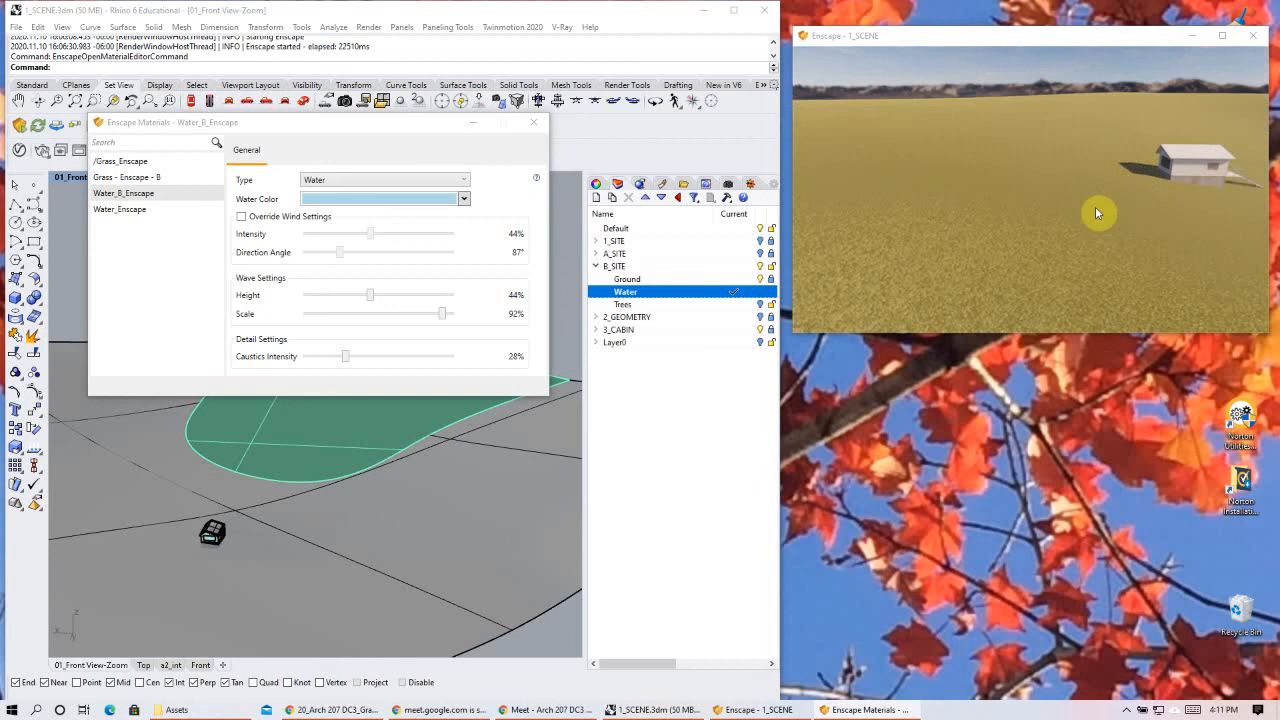
pyautogui.moveTo(1095, 213); pyautogui.dragTo(1110, 210)
pyautogui.moveTo(963, 177); pyautogui.dragTo(1078, 136)
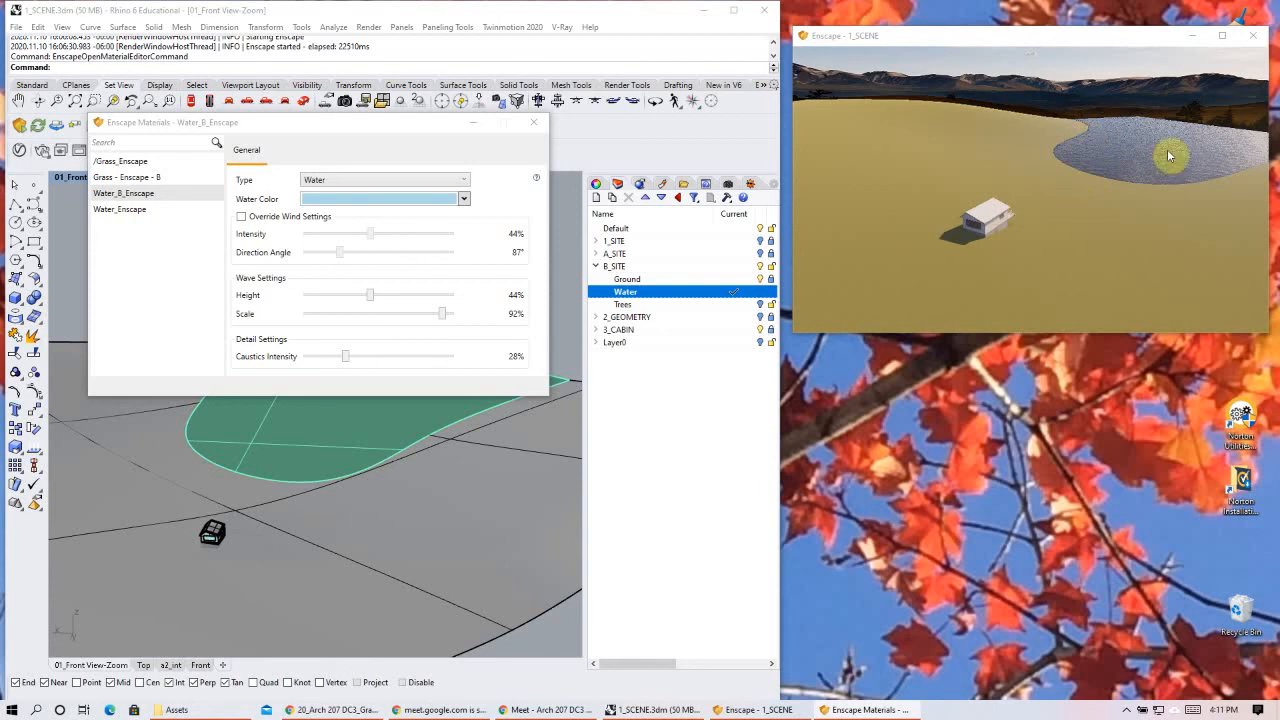
# - Set the water color of Water_B_Enscape to a light gray and check the lake behind the cabin
pyautogui.click(464, 199)
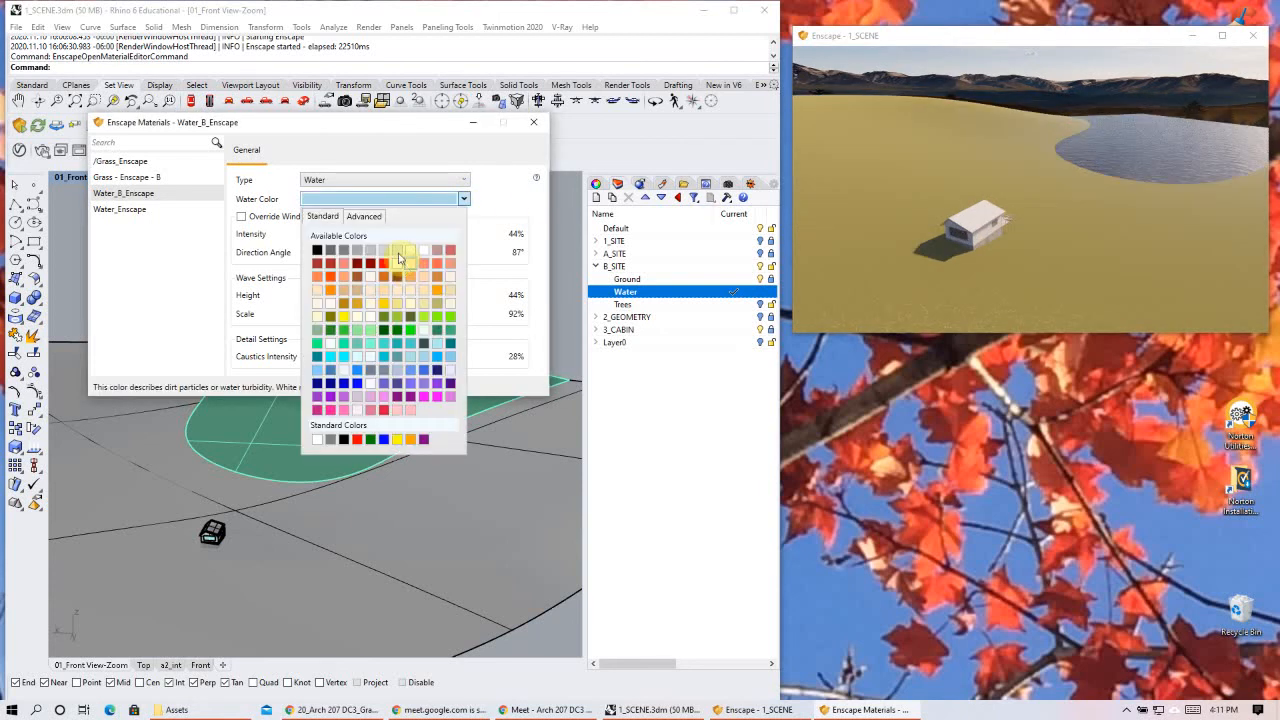
pyautogui.click(399, 254)
pyautogui.moveTo(1005, 261)
pyautogui.mouseDown(button='right')
pyautogui.moveTo(1062, 236)
pyautogui.moveTo(1007, 250)
pyautogui.mouseUp(button='right')
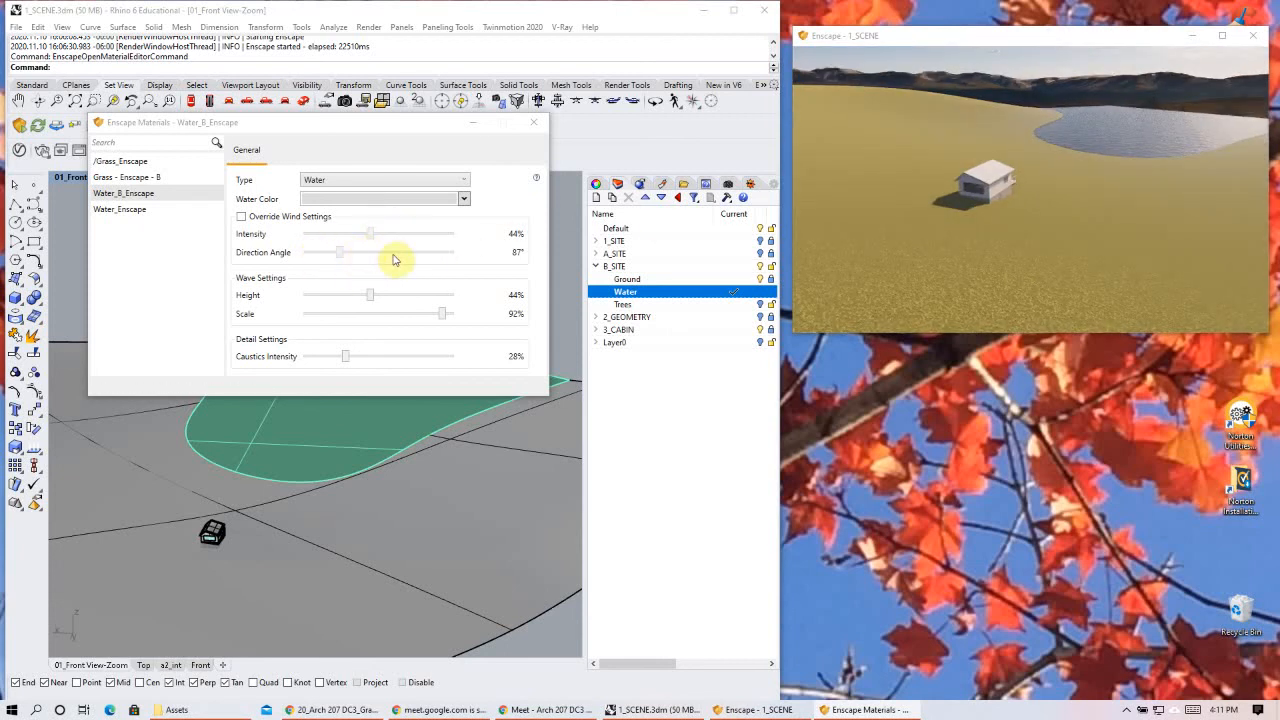
# - Close the Enscape material editor and the live render, and open the V-Ray Asset Editor
pyautogui.click(538, 123)
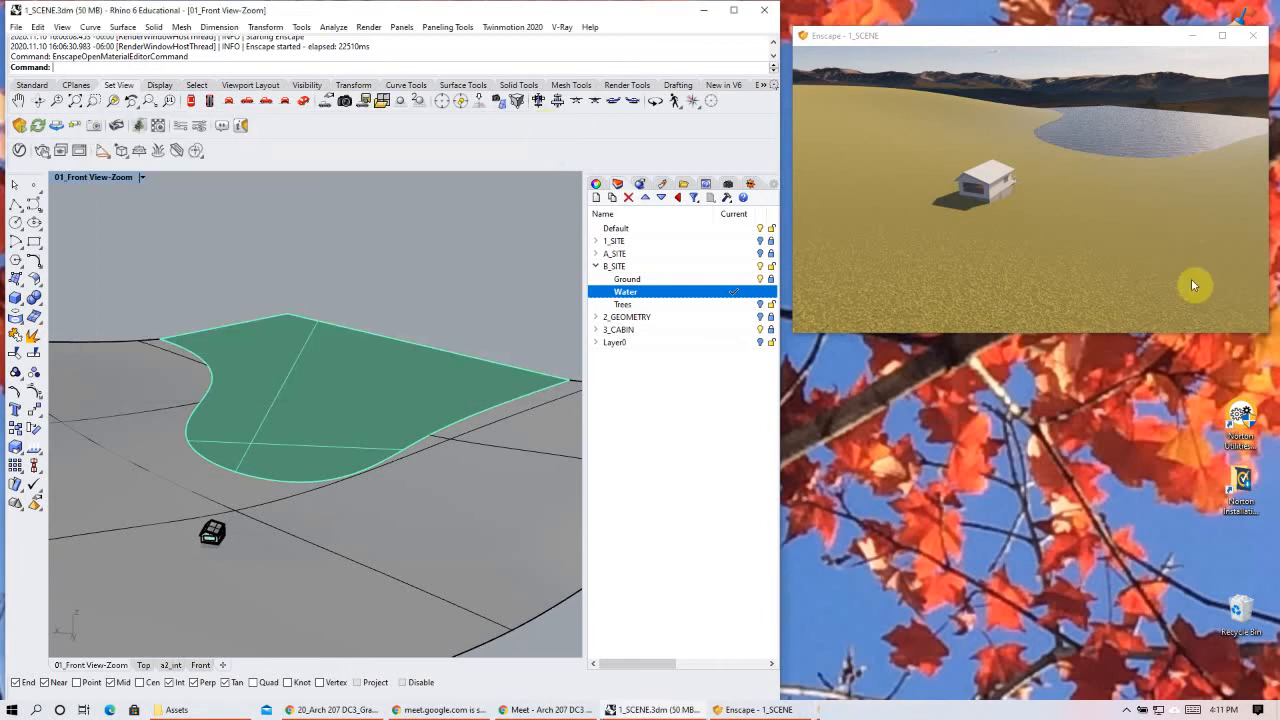
pyautogui.click(1262, 36)
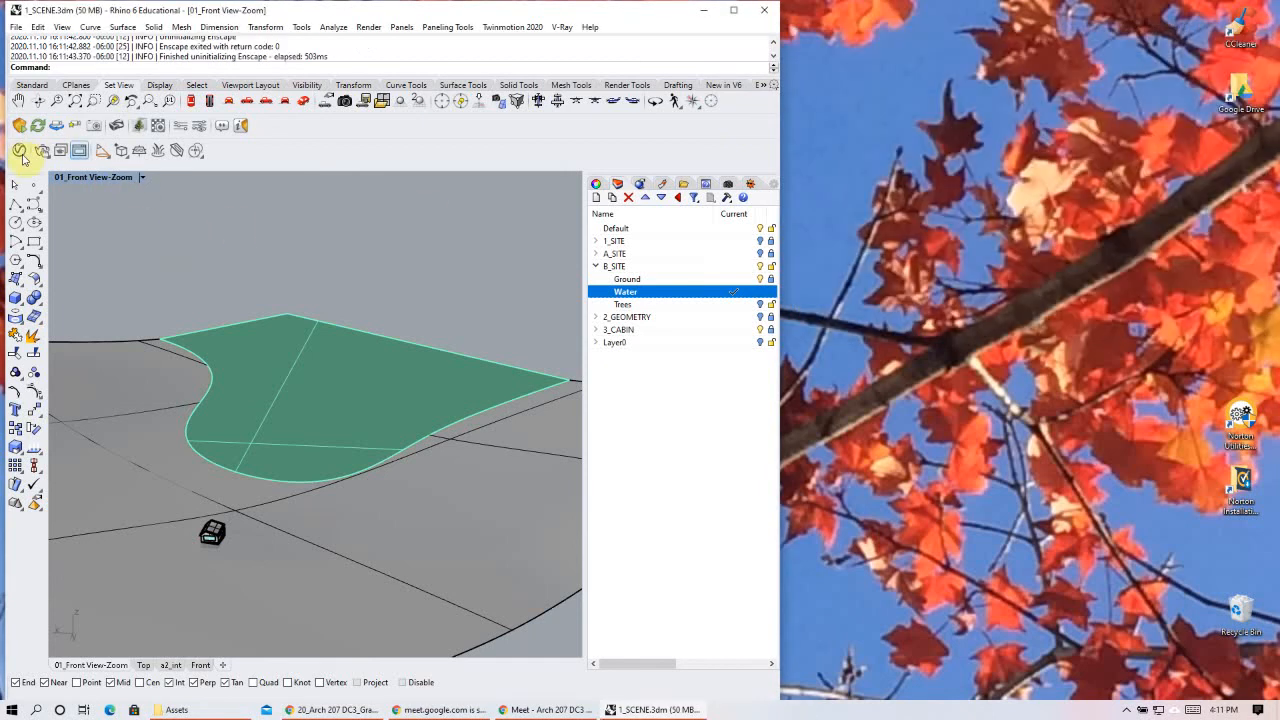
pyautogui.click(19, 151)
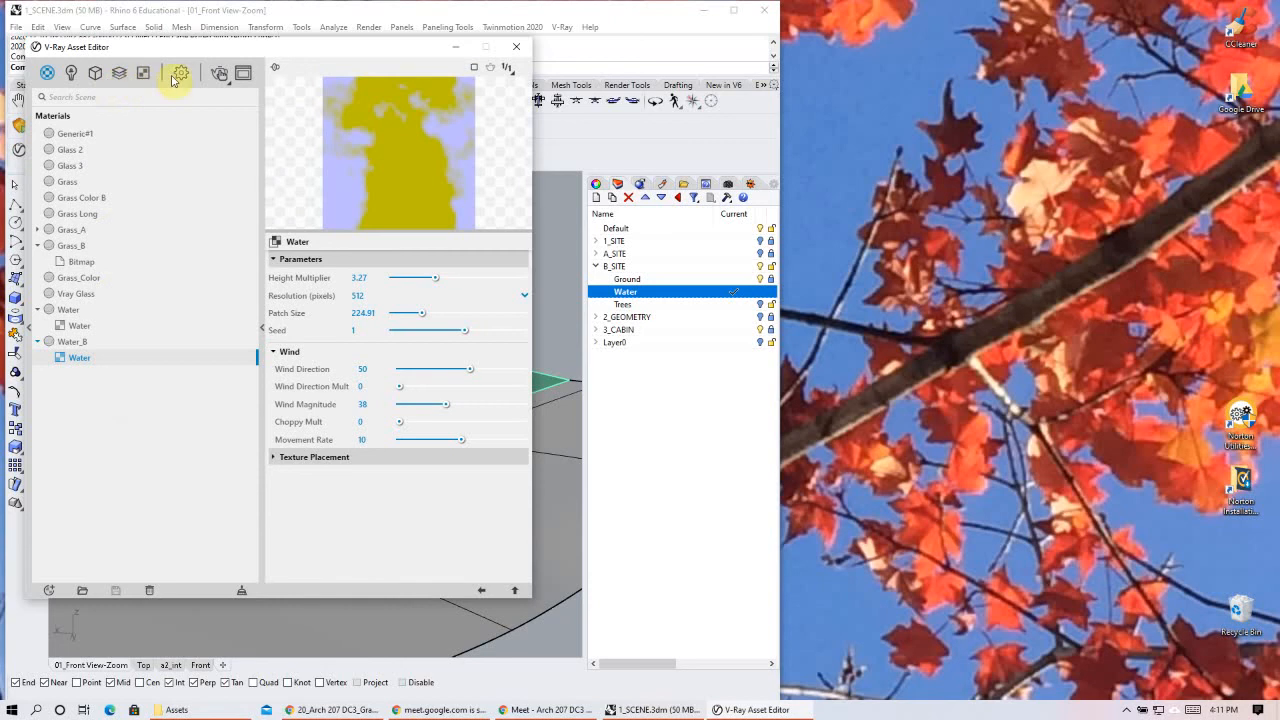
# - Examine the options and caustic photon settings of the Rhino Document Sun, and close the V-Ray Asset Editor
pyautogui.click(70, 73)
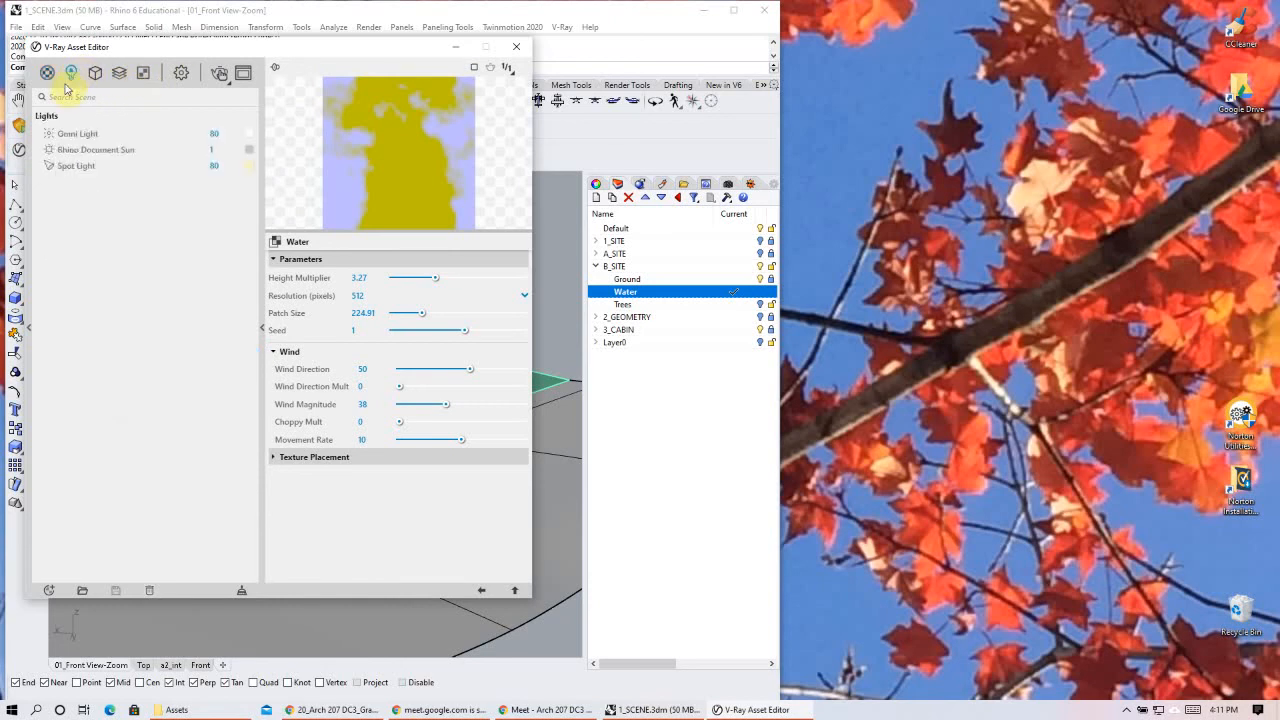
pyautogui.click(95, 150)
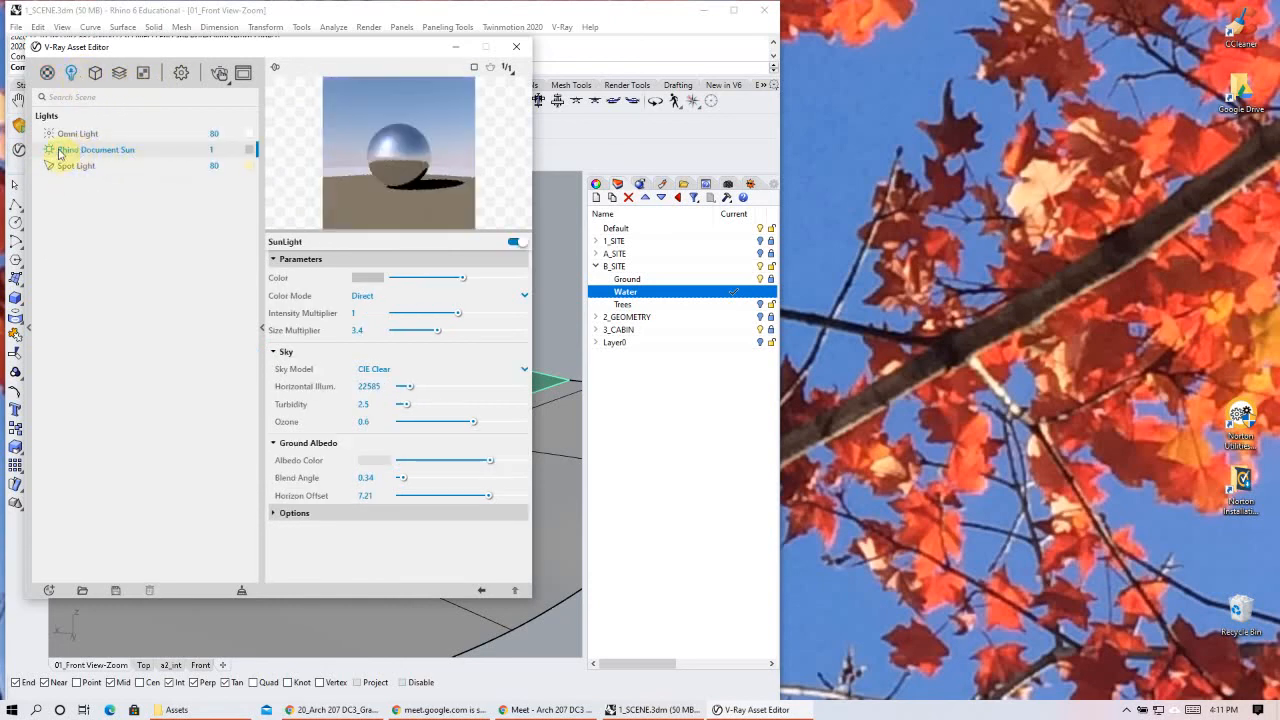
pyautogui.click(291, 514)
pyautogui.scroll(-1, 290, 535)
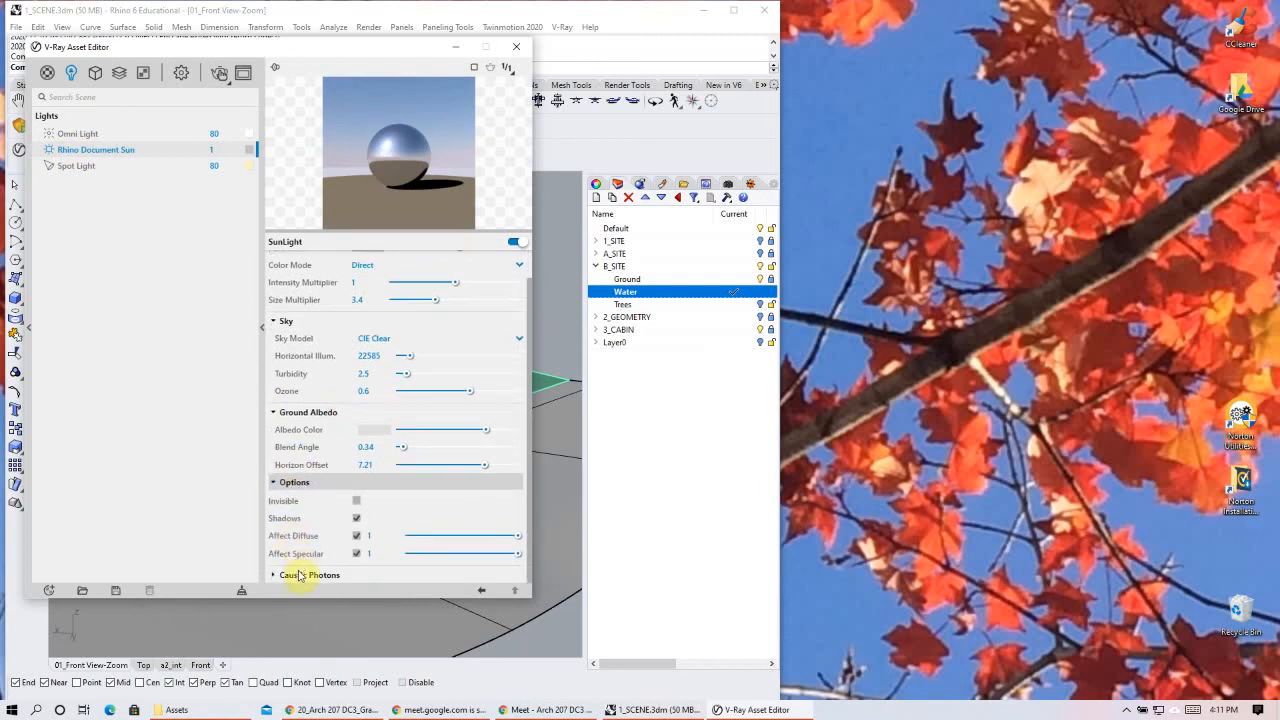
pyautogui.click(298, 577)
pyautogui.scroll(-1, 300, 532)
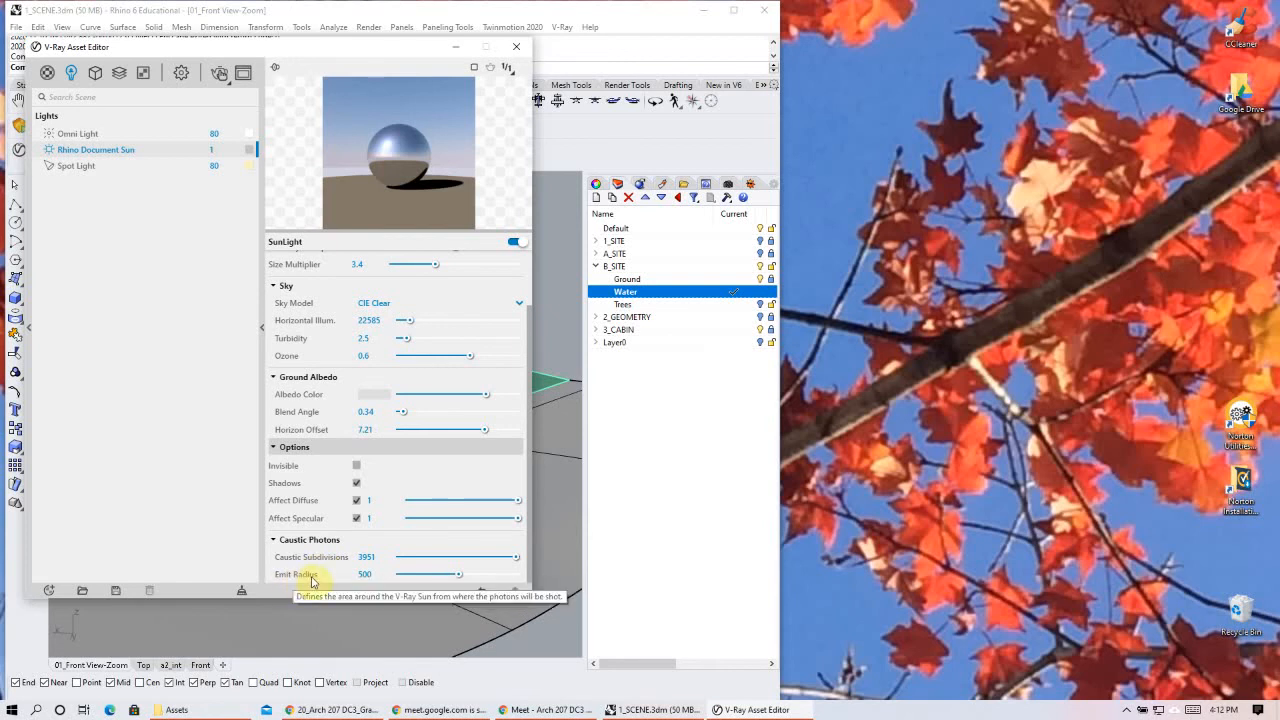
pyautogui.click(586, 429)
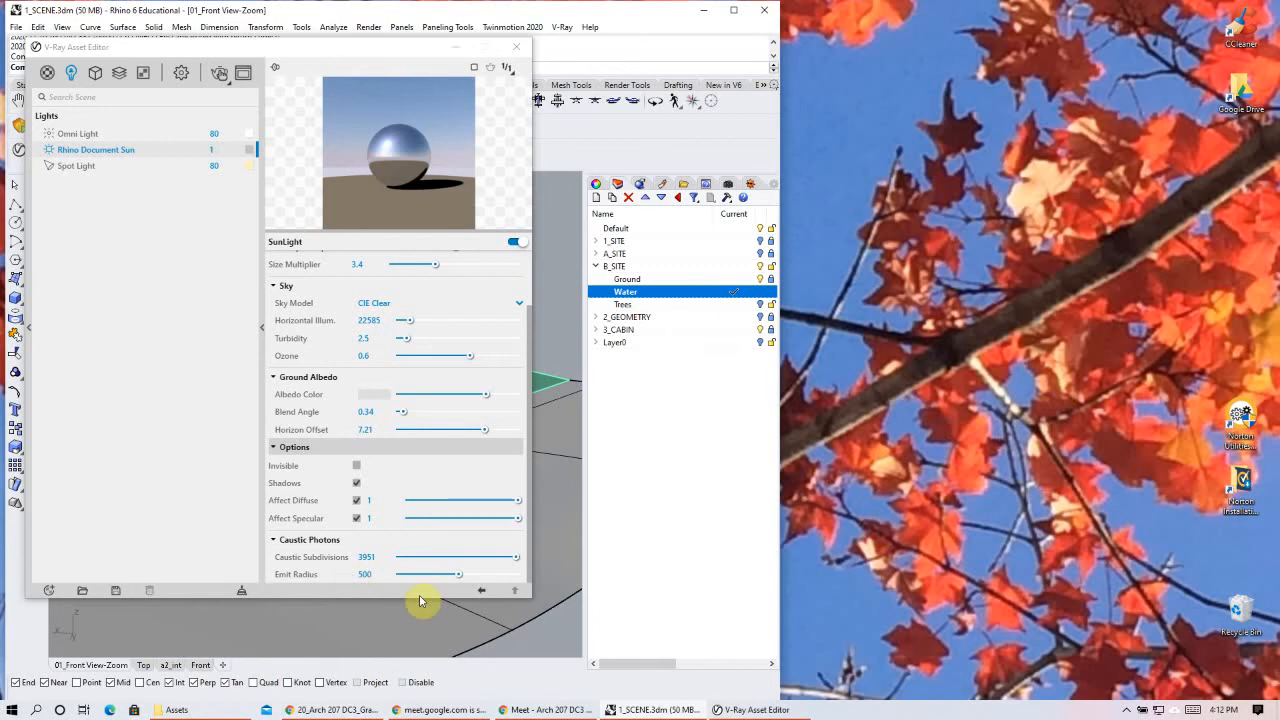
pyautogui.click(313, 566)
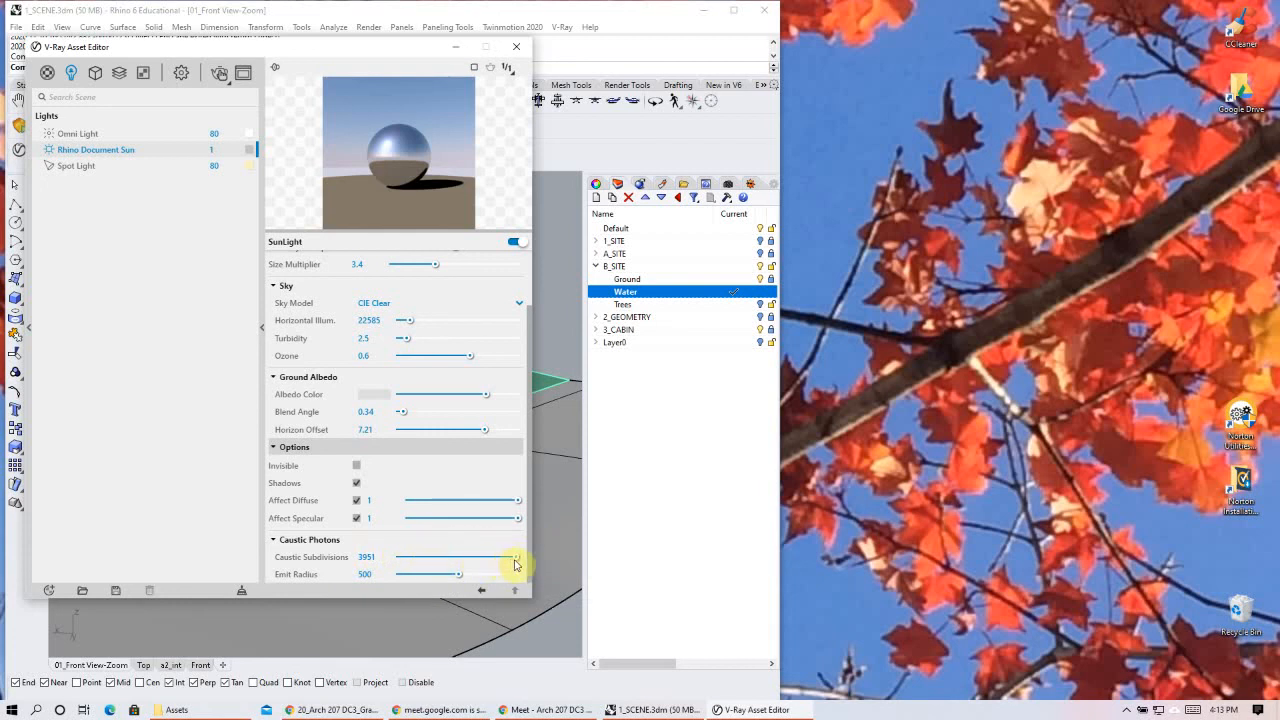
pyautogui.click(606, 584)
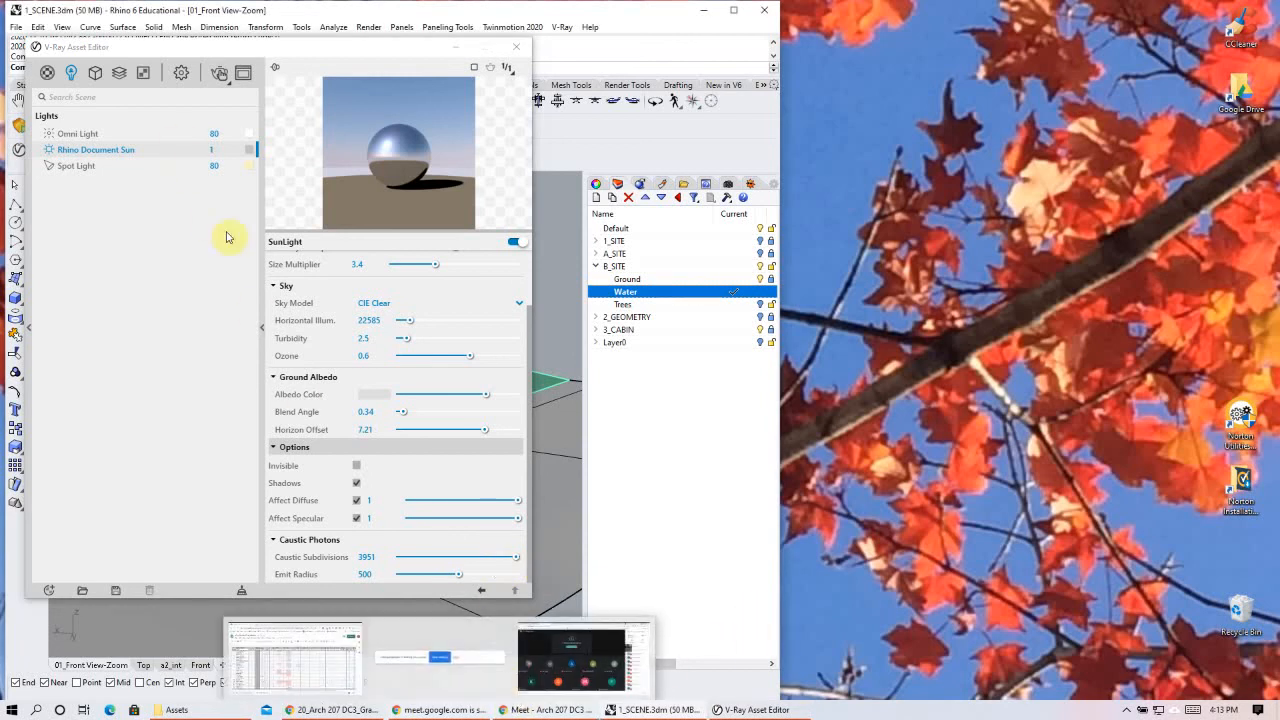
pyautogui.click(516, 47)
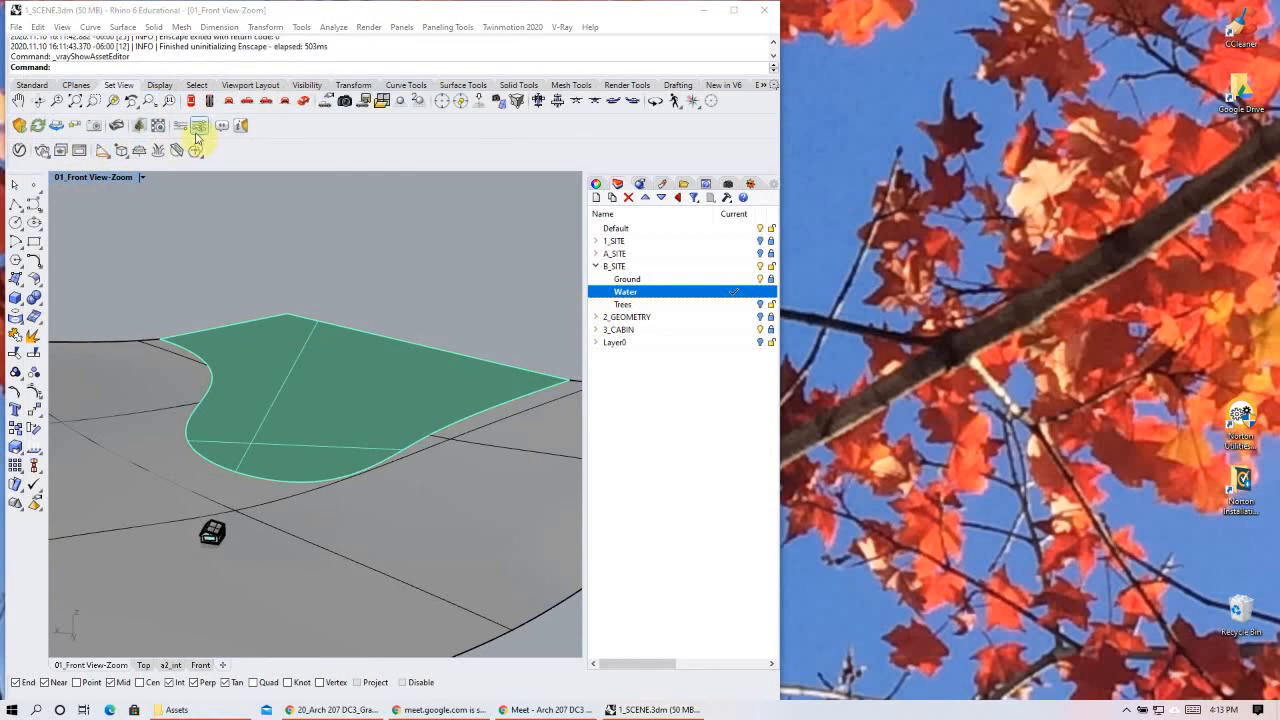
# - Open the Enscape material editor, review the wave and caustics settings of Water_B_Enscape, and close the editor
pyautogui.click(157, 127)
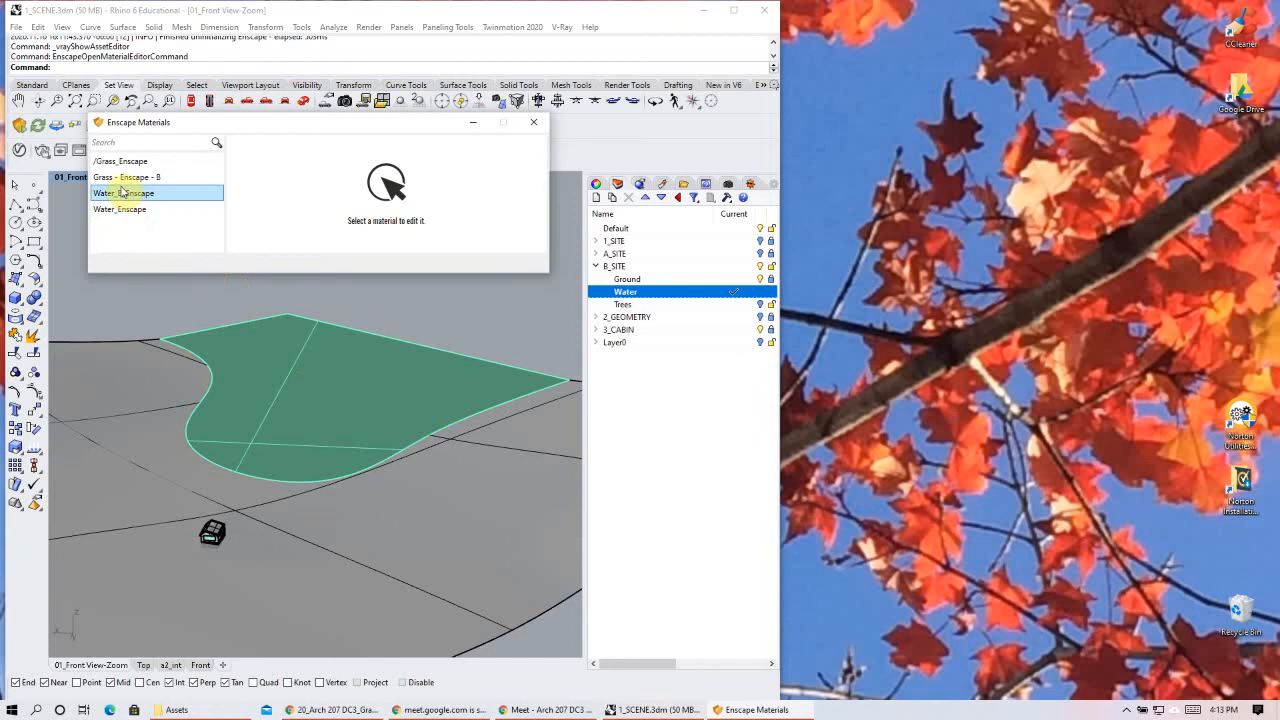
pyautogui.click(130, 193)
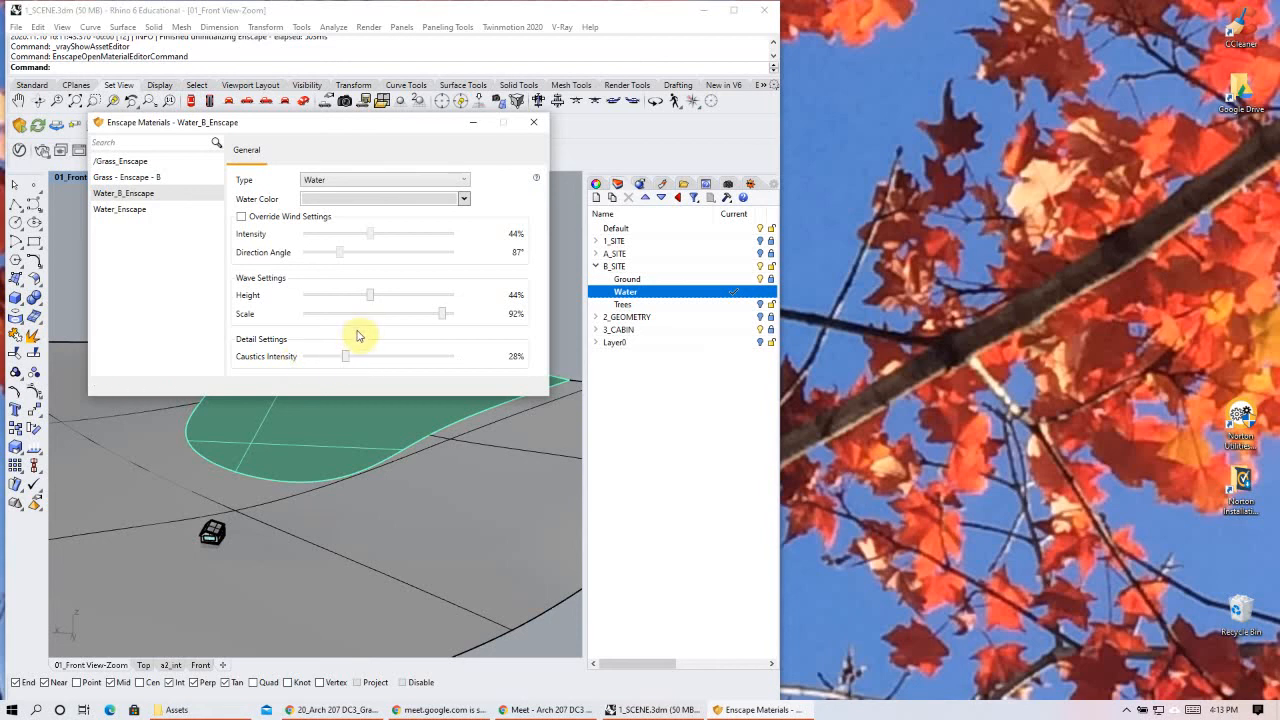
pyautogui.click(535, 126)
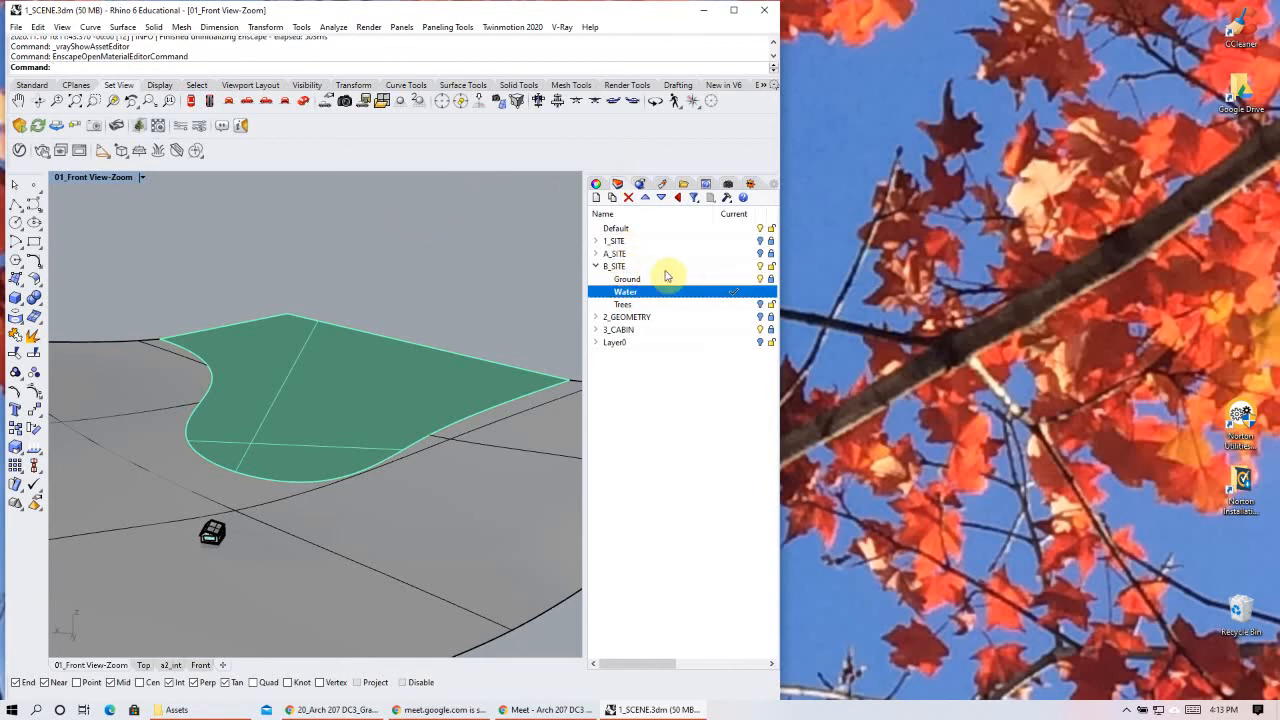
# - Show the 1_SITE layer and make it current, and hide the B_SITE layer and the Plant sublayer
pyautogui.click(597, 241)
pyautogui.click(761, 242)
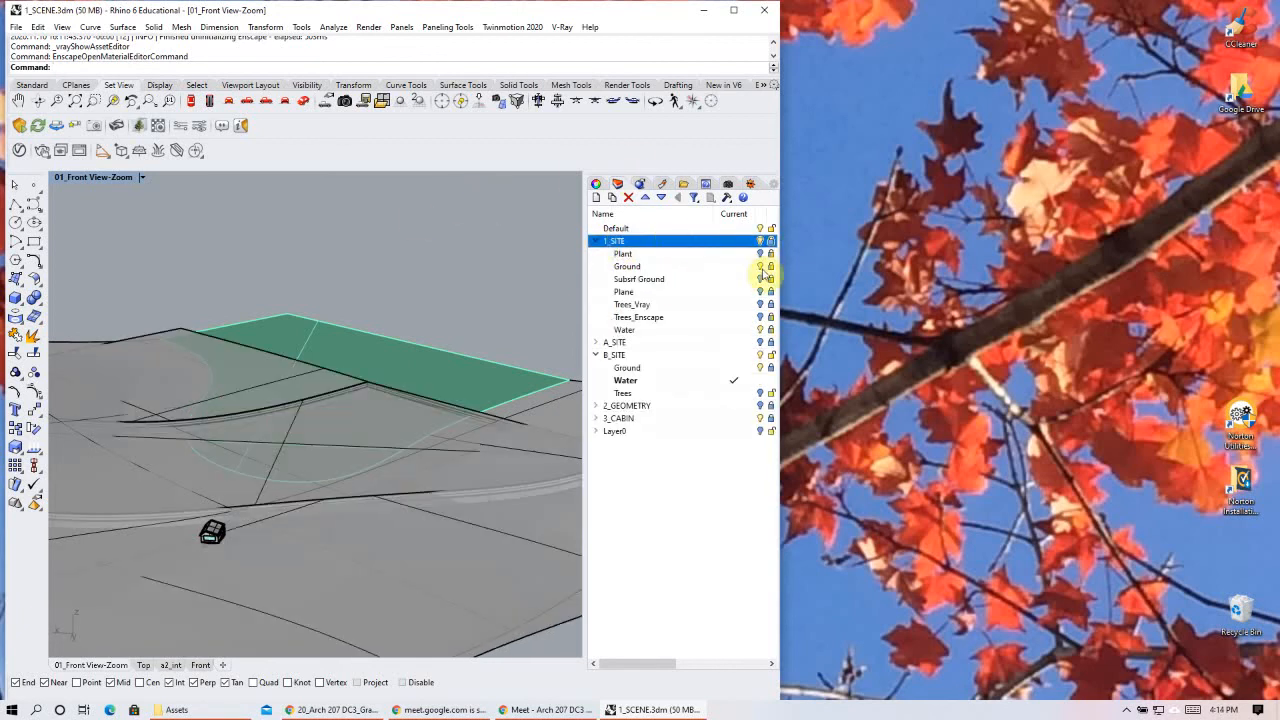
pyautogui.click(733, 241)
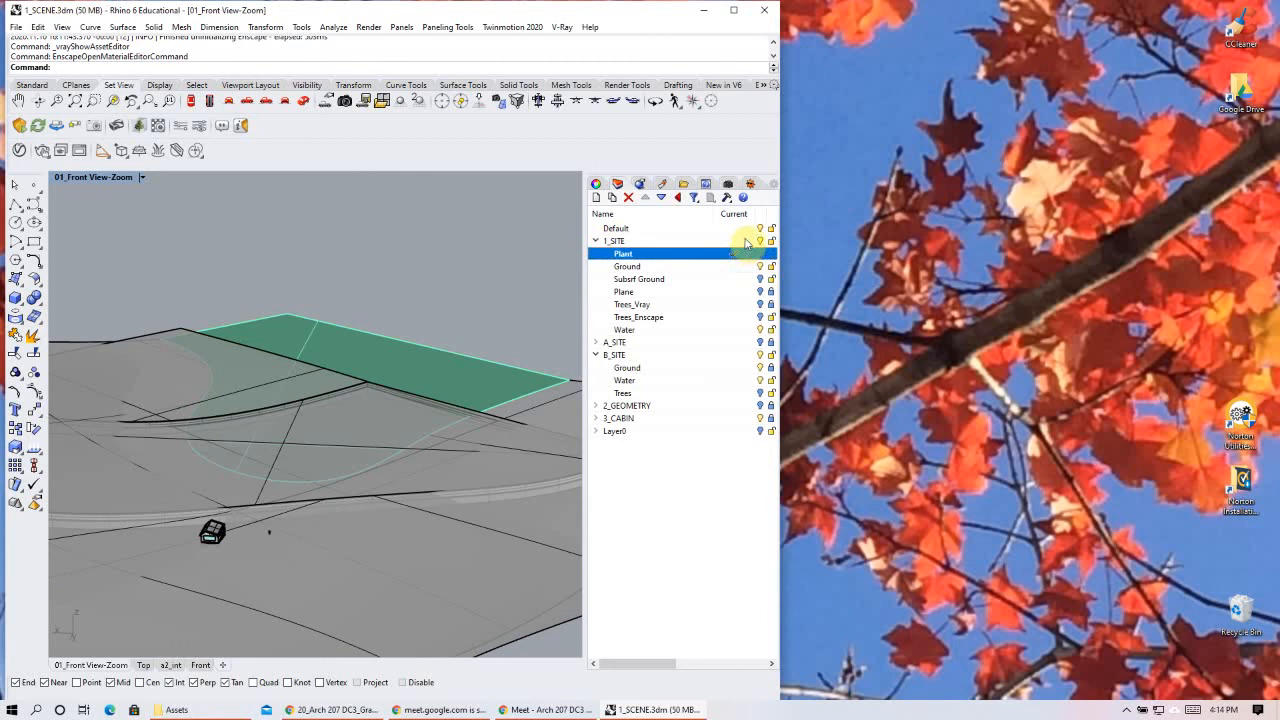
pyautogui.click(761, 356)
pyautogui.click(761, 255)
# - Maximize the Rhino window and show the Trees_Vray layer around the cabin and lake
pyautogui.moveTo(390, 449); pyautogui.dragTo(222, 400, button='right')
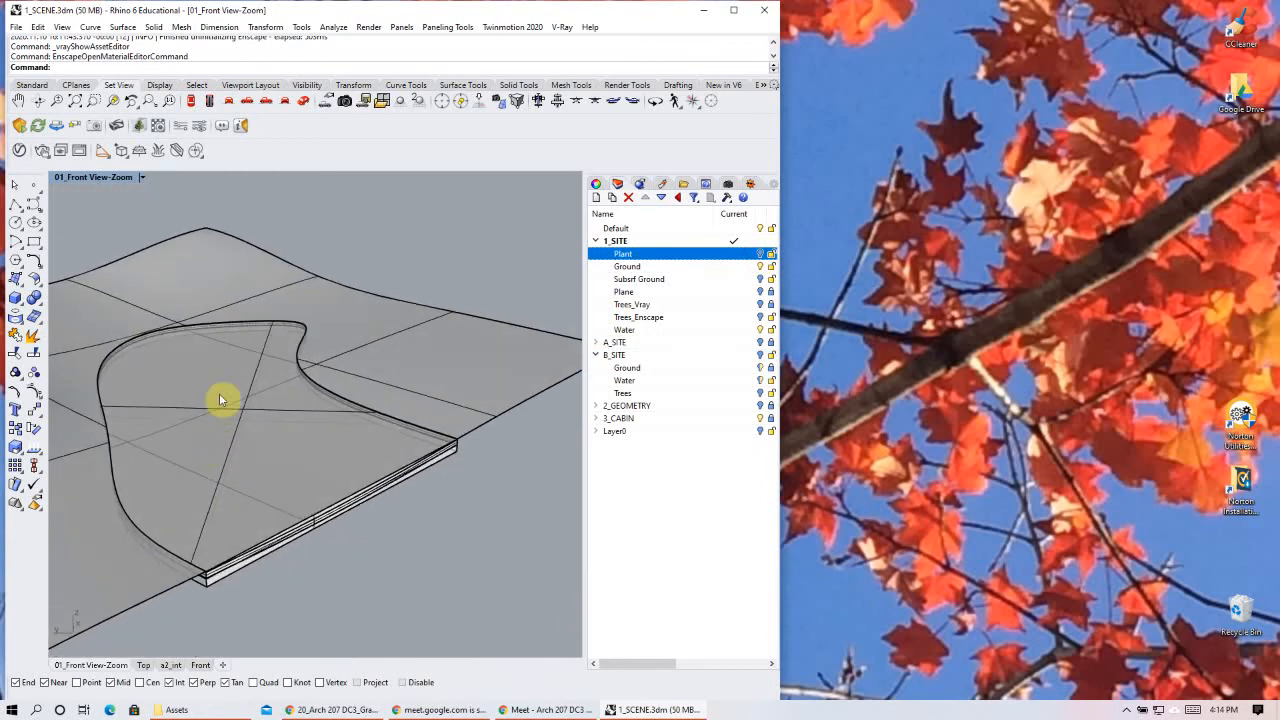
pyautogui.scroll(5, 221, 400)
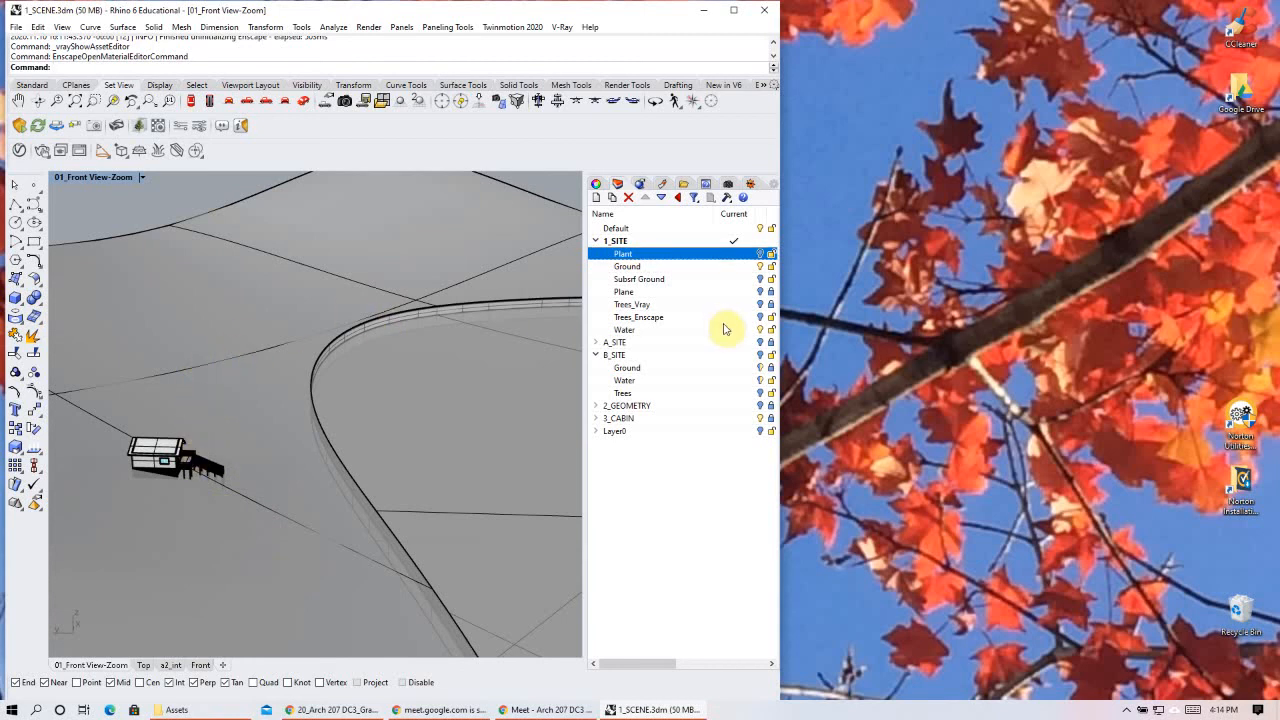
pyautogui.click(733, 10)
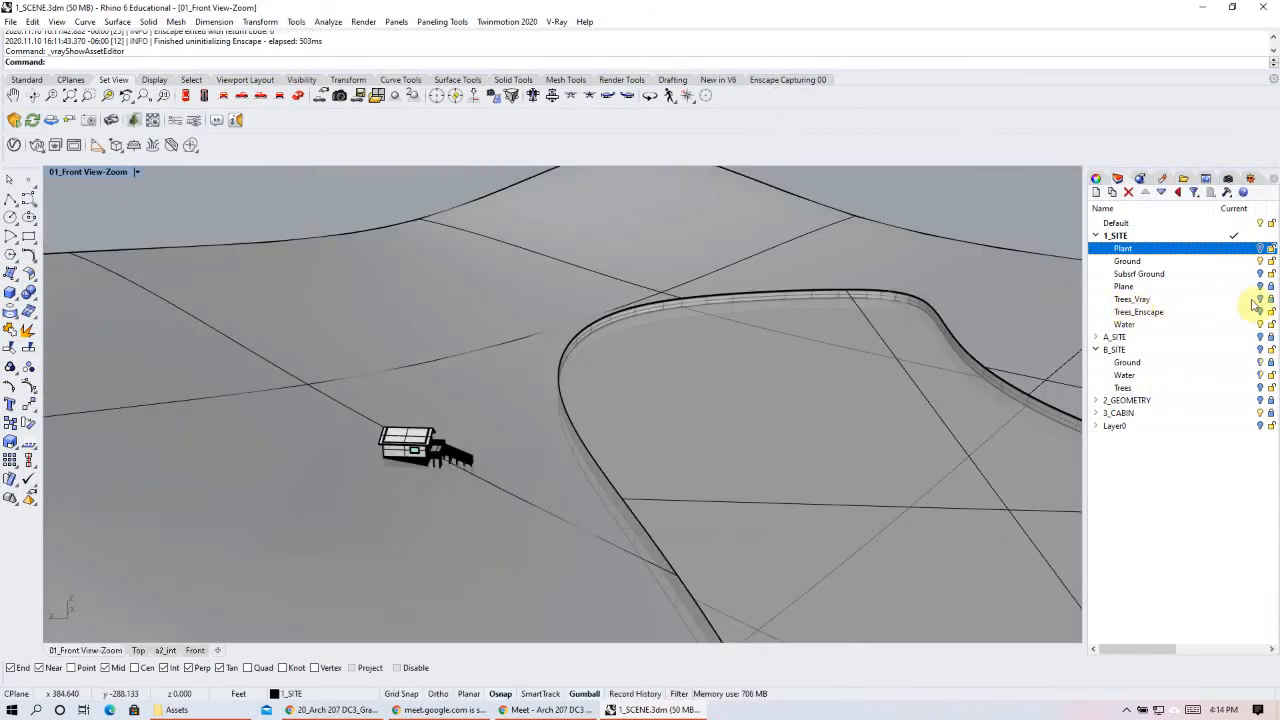
pyautogui.click(1259, 299)
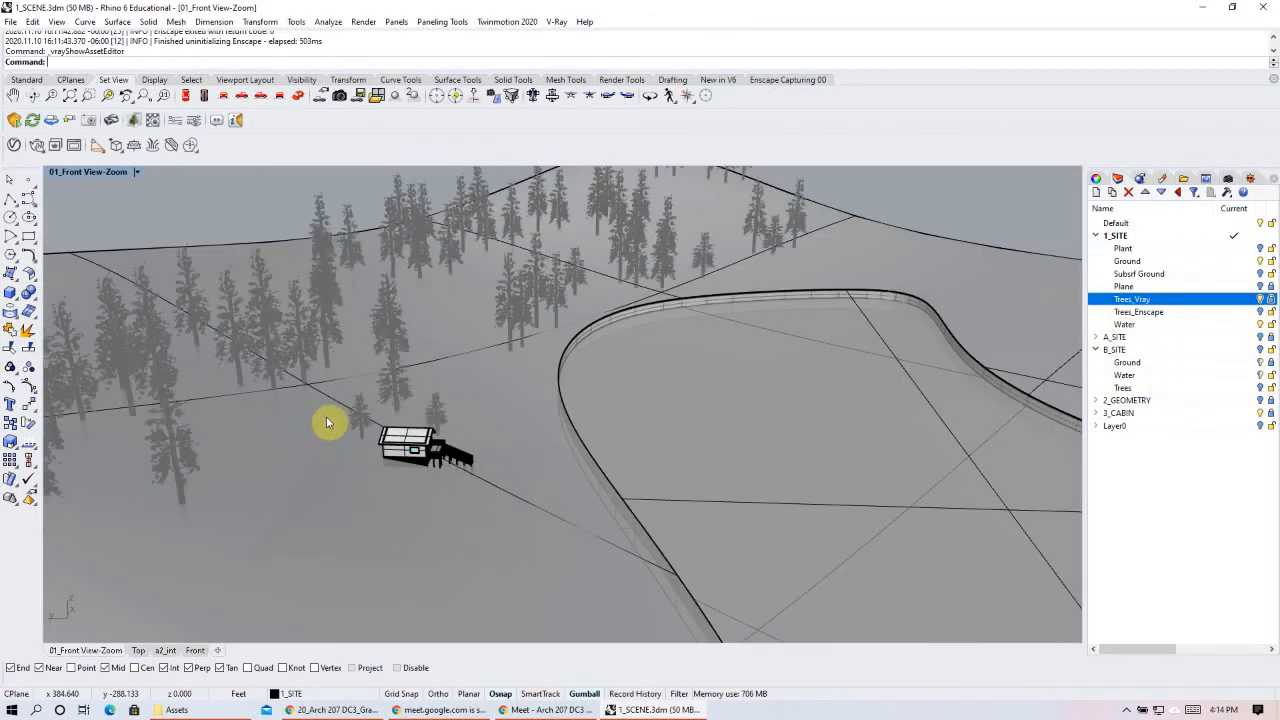
pyautogui.moveTo(358, 473); pyautogui.dragTo(883, 477, button='right')
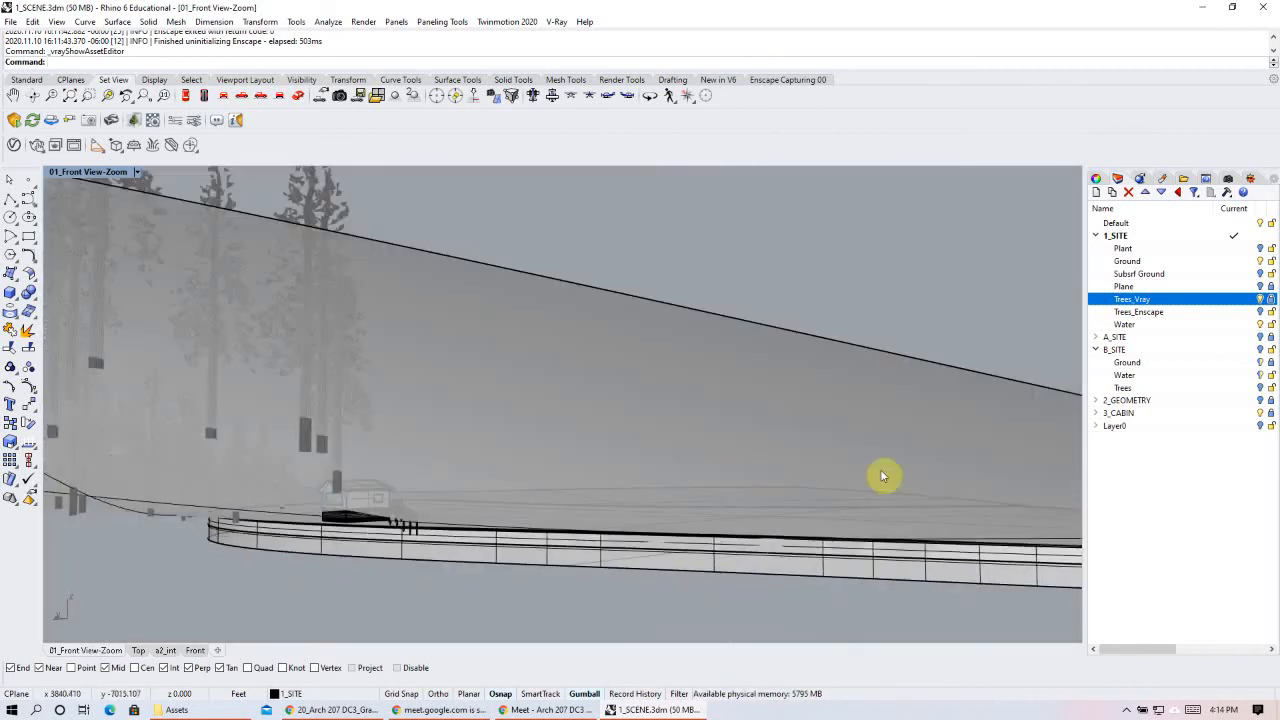
pyautogui.moveTo(662, 484); pyautogui.dragTo(600, 470, button='right')
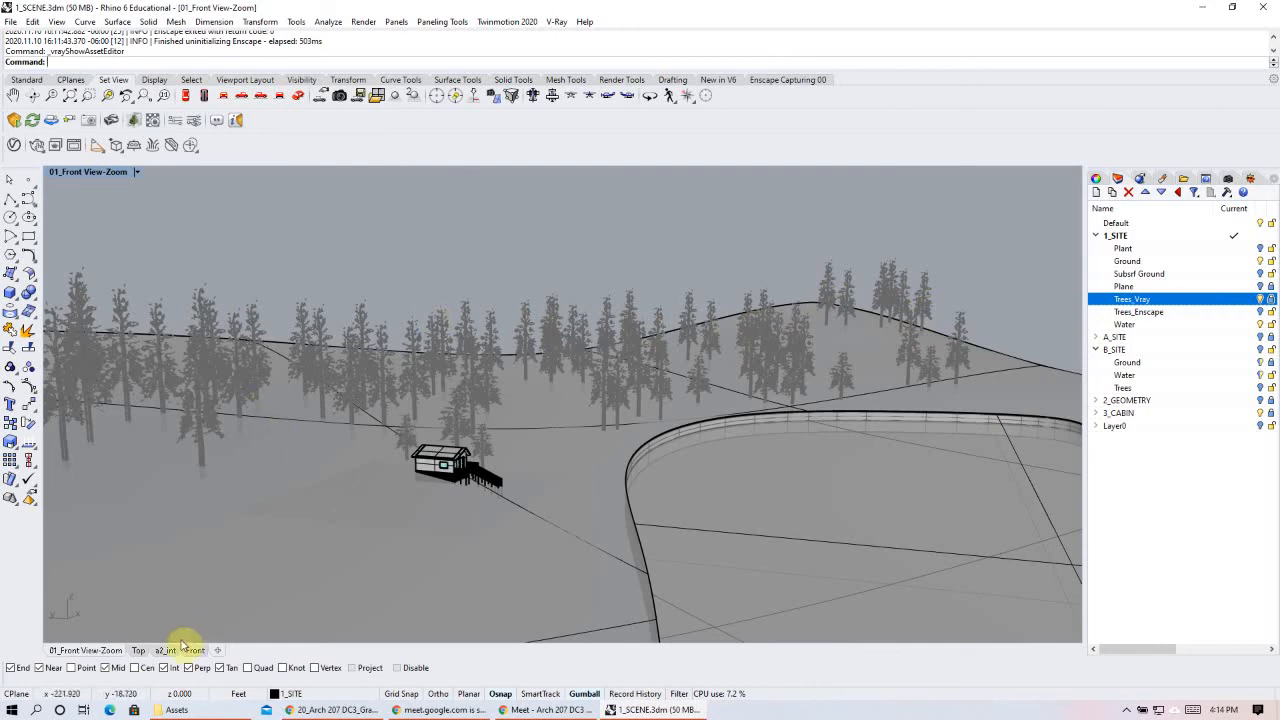
# - Check the tree layout around the lake in the Top view, and return to the front perspective view
pyautogui.click(143, 652)
pyautogui.moveTo(714, 346); pyautogui.dragTo(594, 480, button='right')
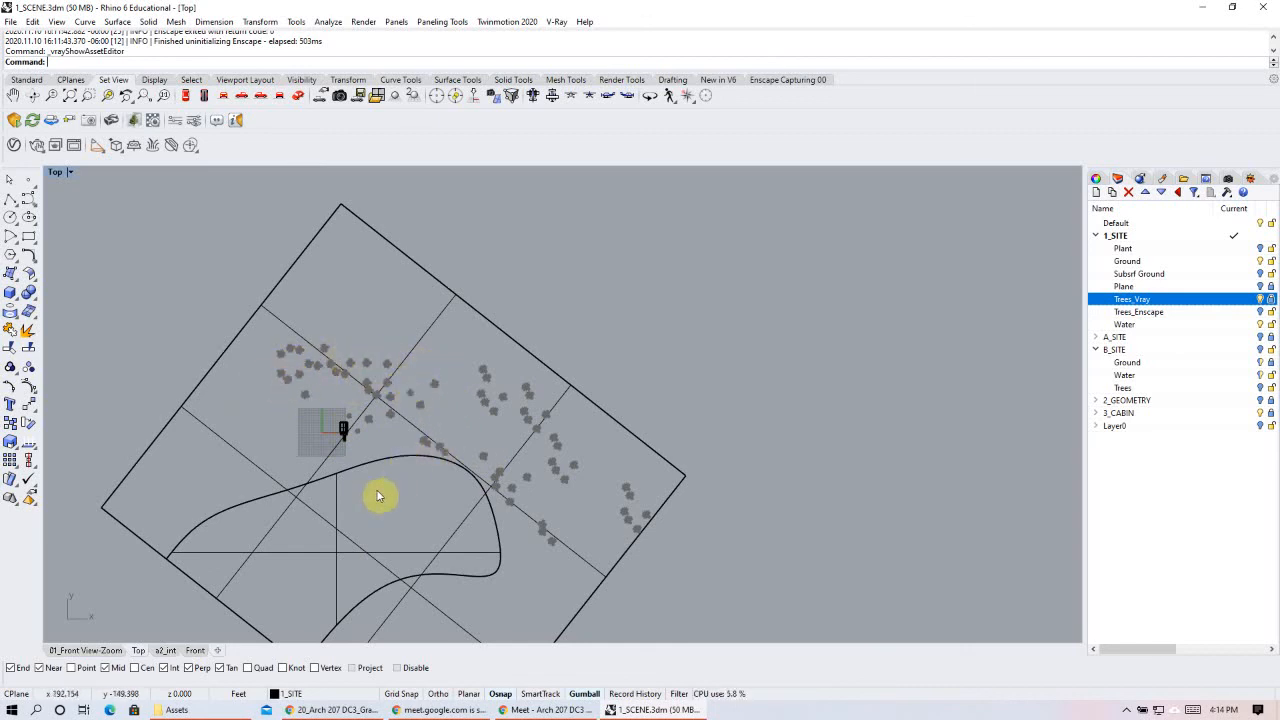
pyautogui.click(100, 650)
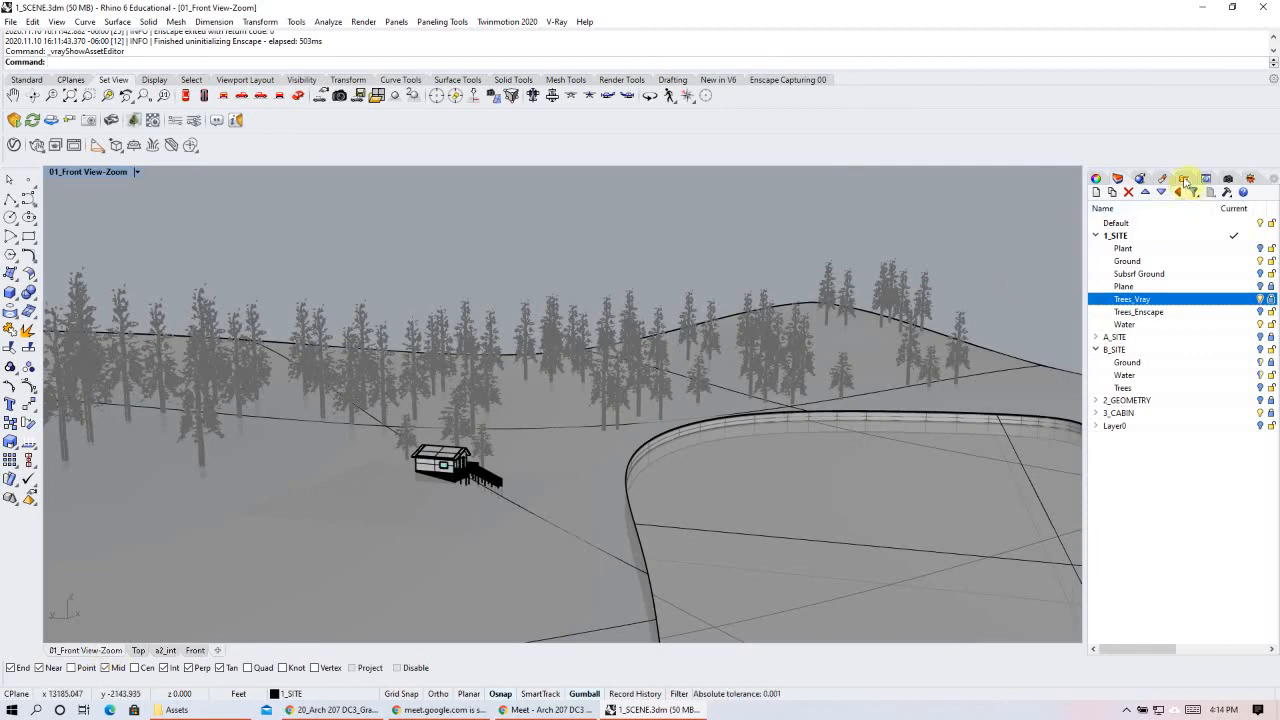
# - Restore the named view 01_Front View-Zoom, followed by 03_Side View, to frame the cabin with its trees
pyautogui.click(1227, 181)
pyautogui.doubleClick(1145, 238)
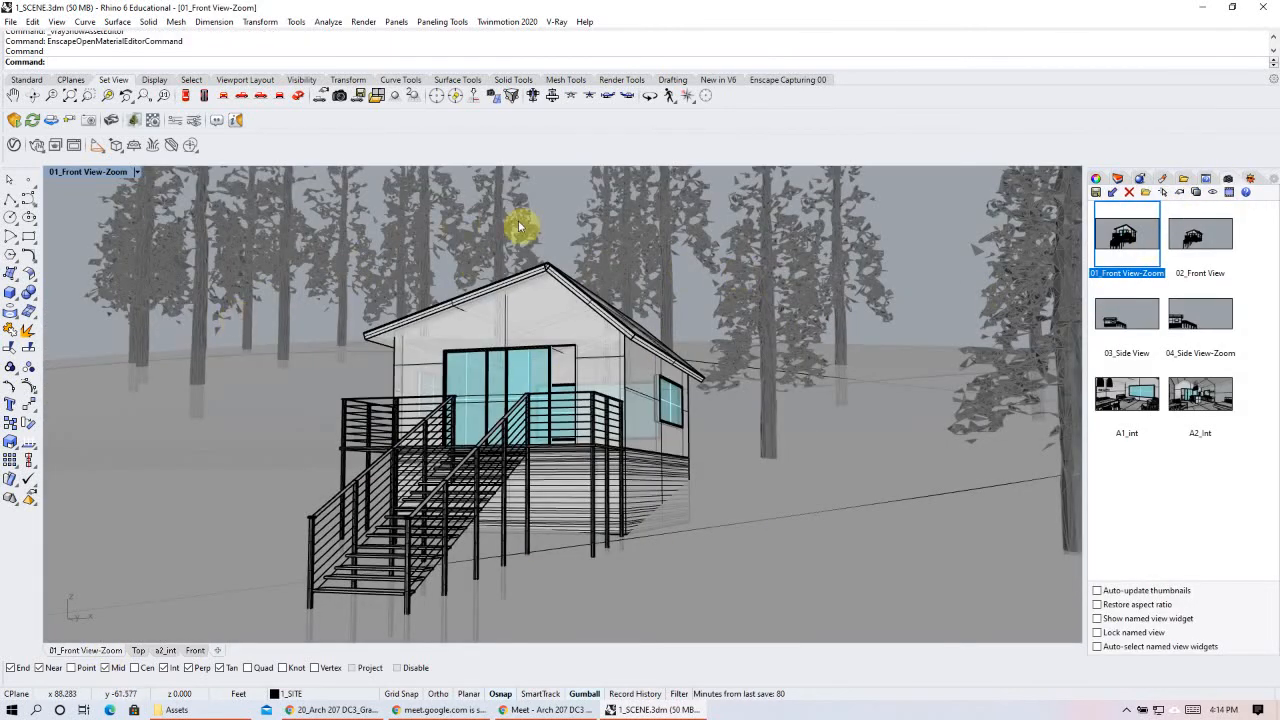
pyautogui.doubleClick(1110, 320)
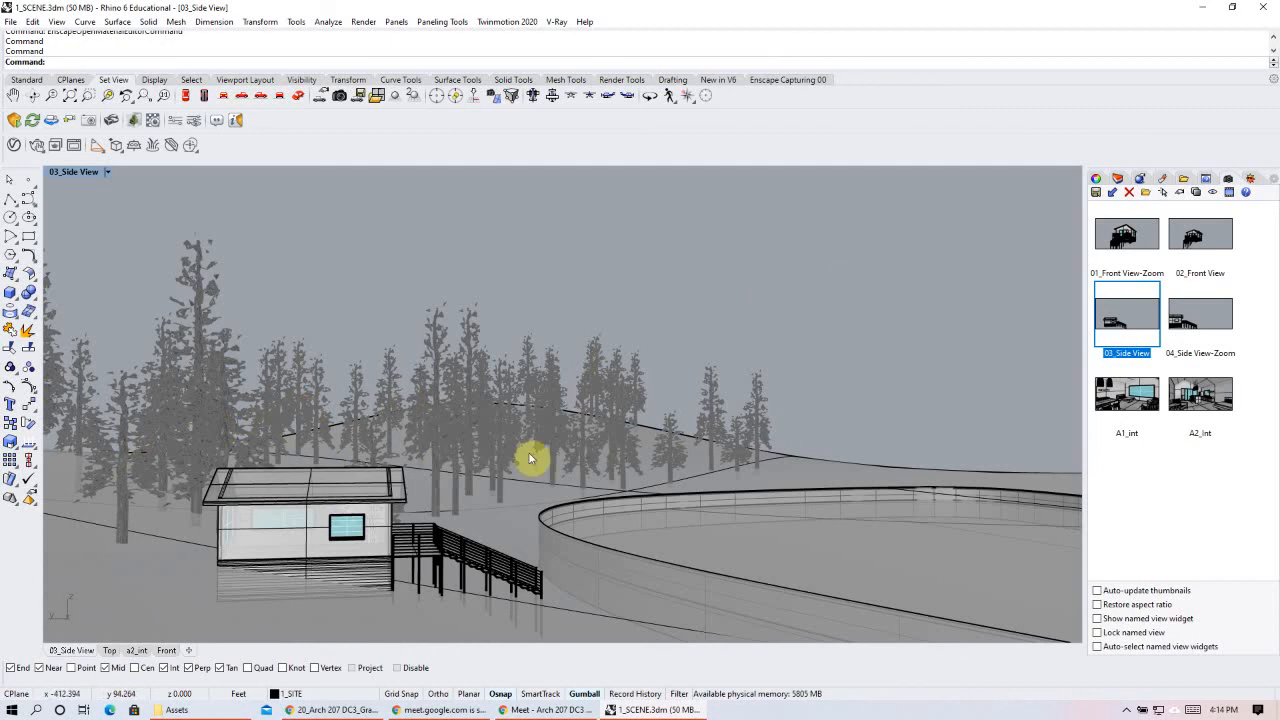
# - Compare the two tree sets by swapping Trees_Vray for Trees_Enscape, and switch back to showing only Trees_Vray
pyautogui.click(1118, 178)
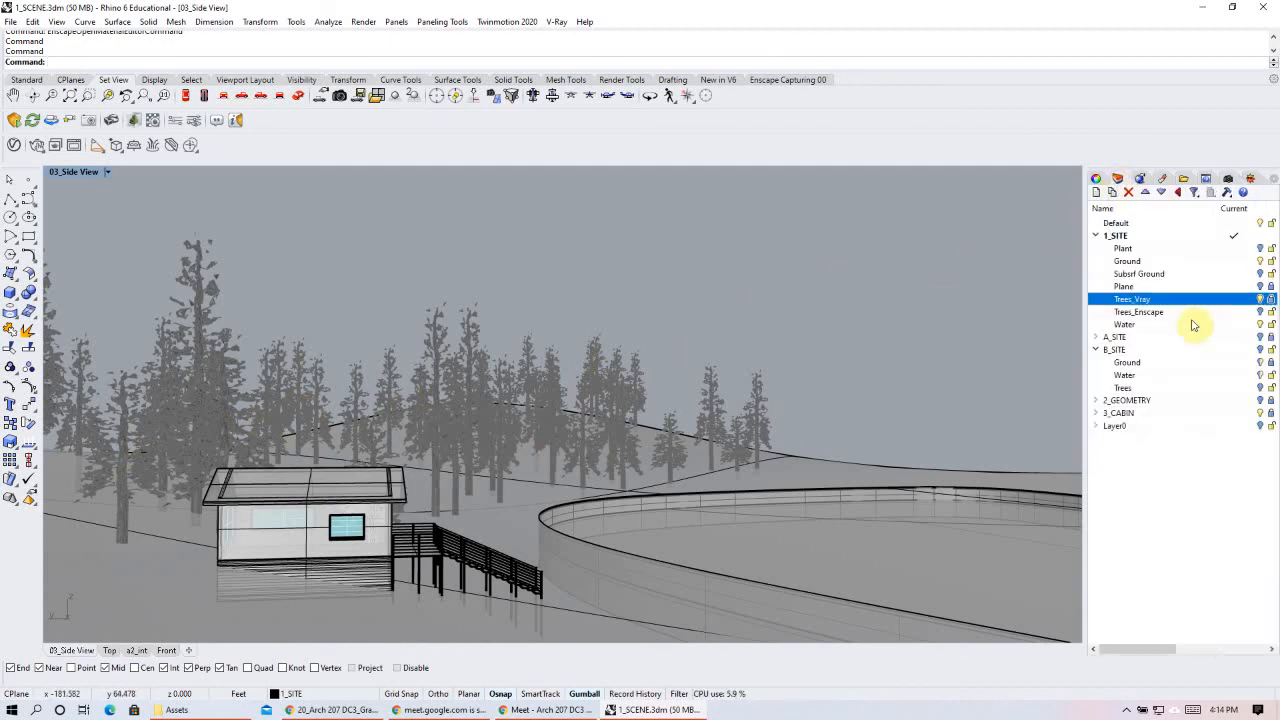
pyautogui.click(1259, 300)
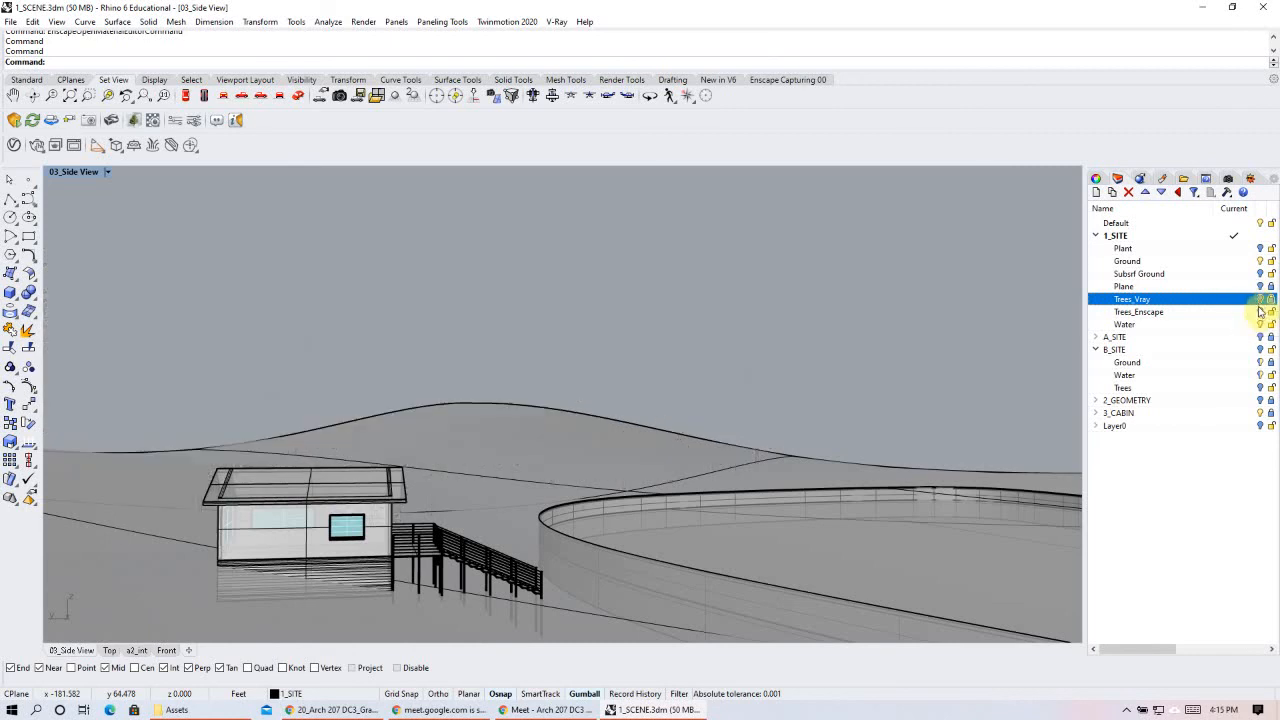
pyautogui.click(1260, 312)
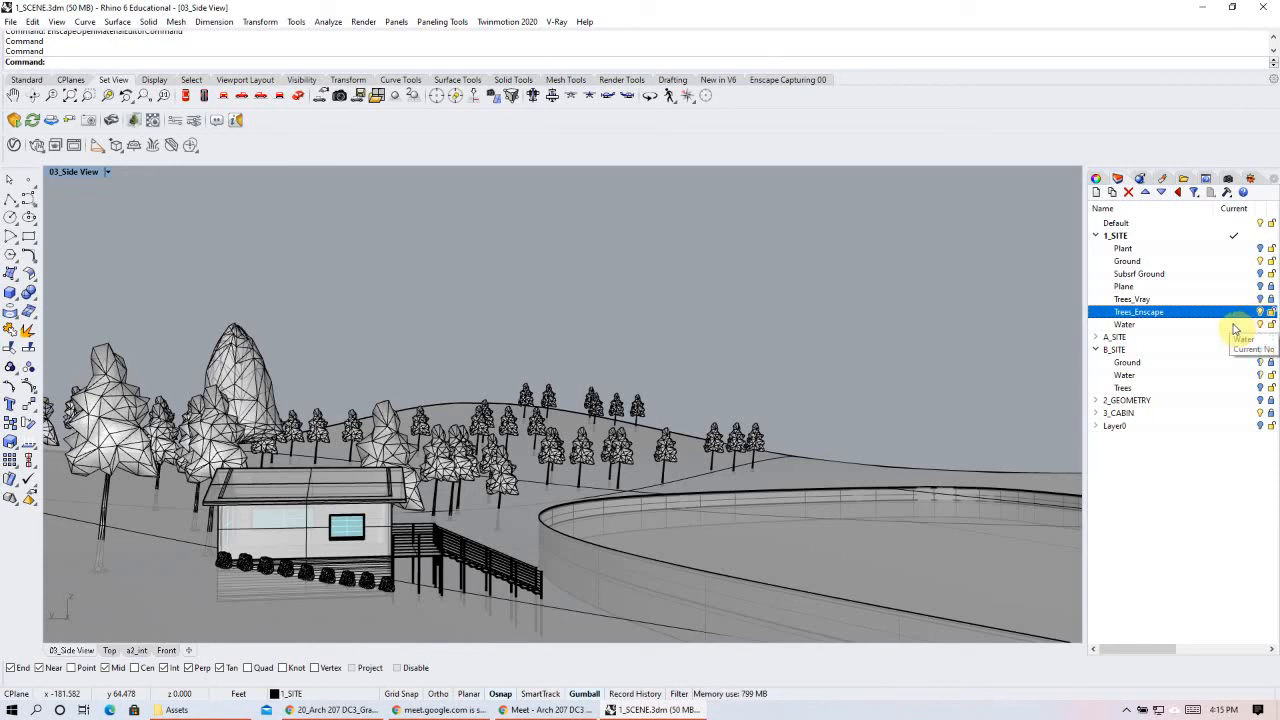
pyautogui.click(1260, 312)
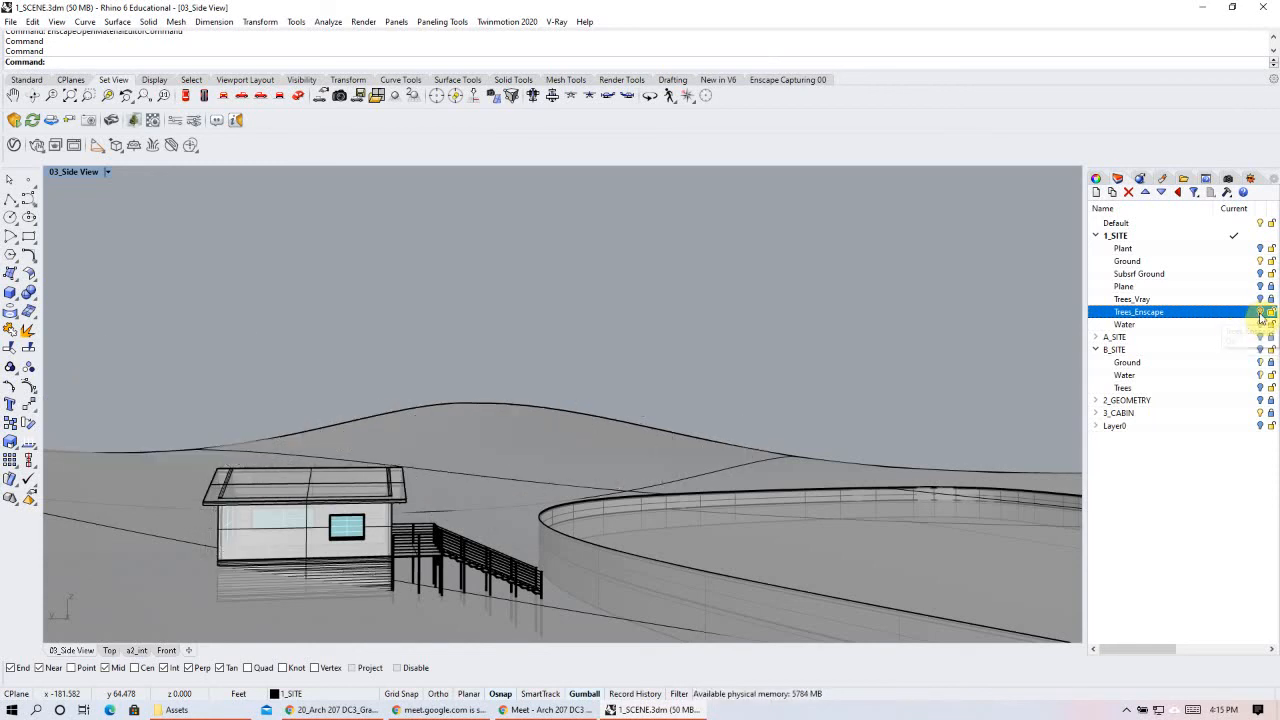
pyautogui.click(1215, 299)
pyautogui.click(1260, 299)
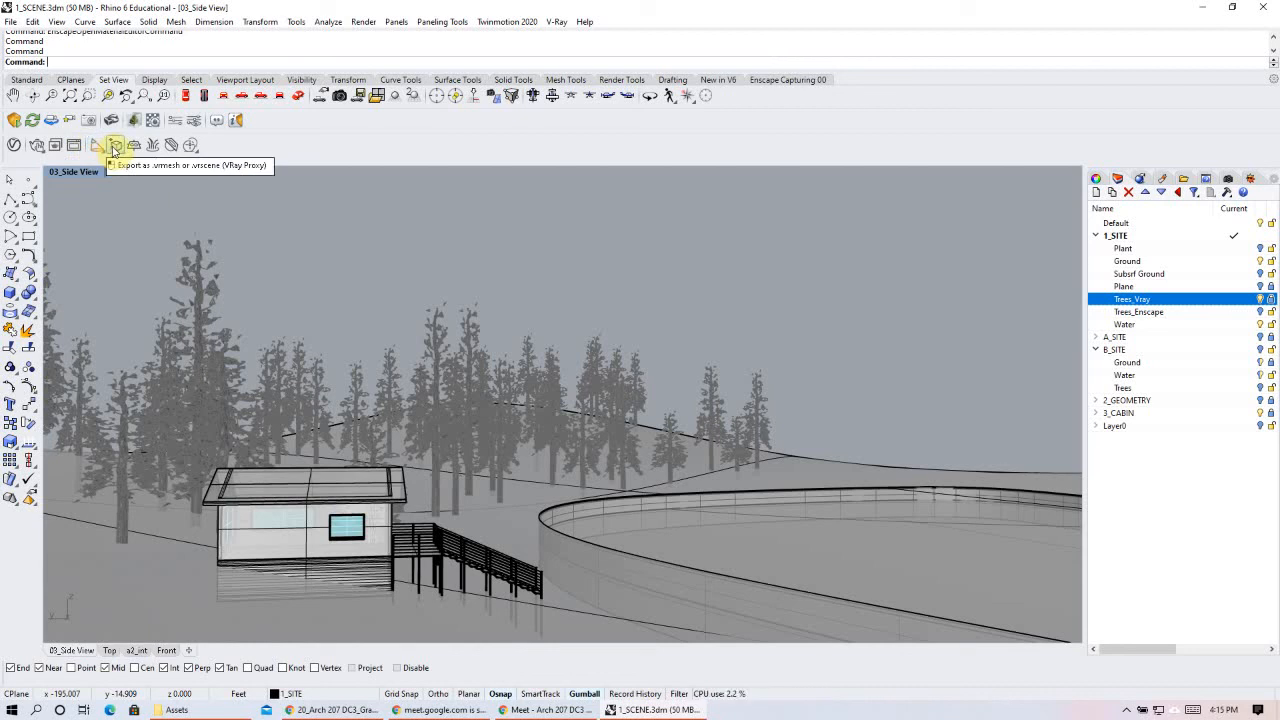
# - Look at the V-Ray proxy tools, unlock the Trees_Vray layer, and test selecting the tall pine beside the cabin
pyautogui.moveTo(116, 146); pyautogui.dragTo(136, 175)
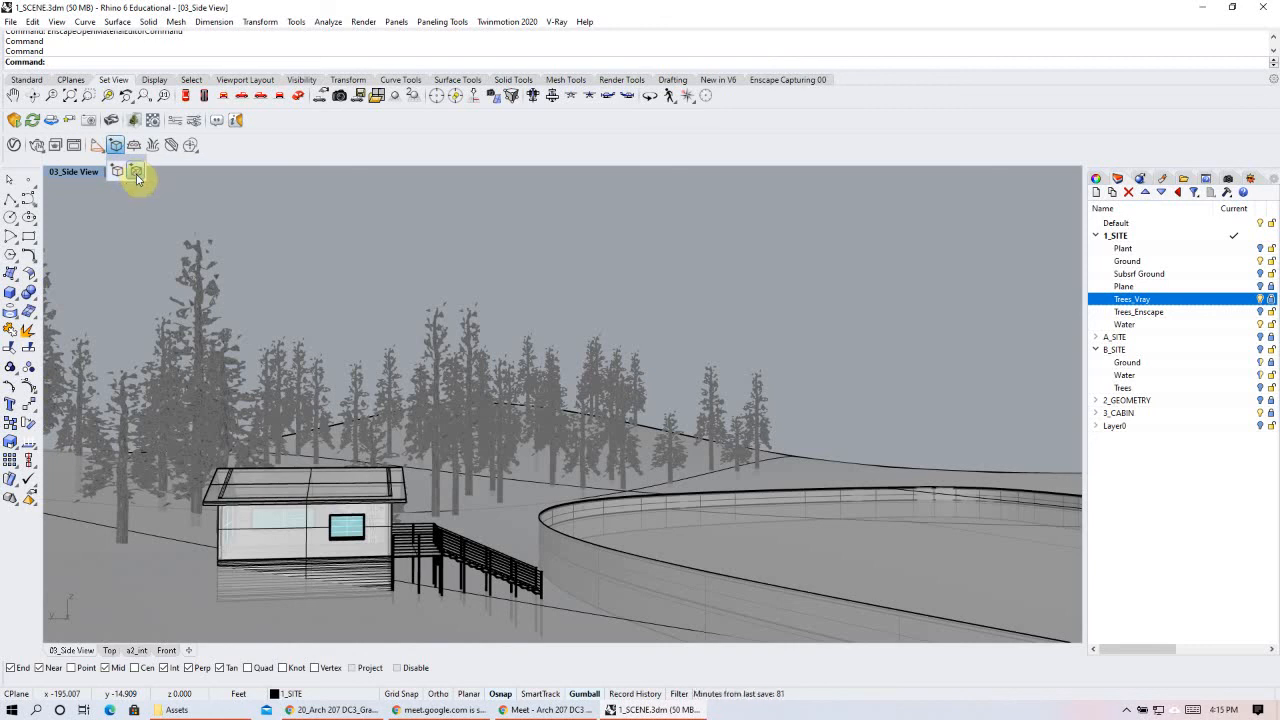
pyautogui.click(227, 280)
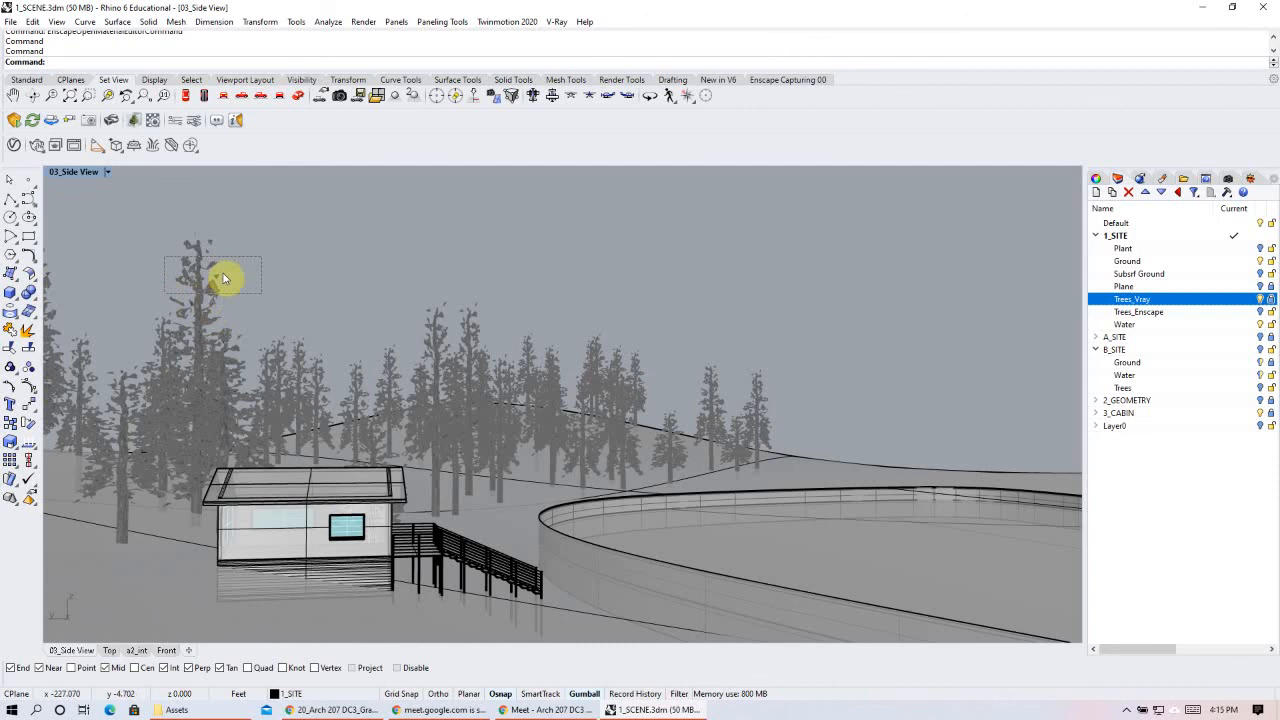
pyautogui.click(1260, 299)
pyautogui.click(1260, 299)
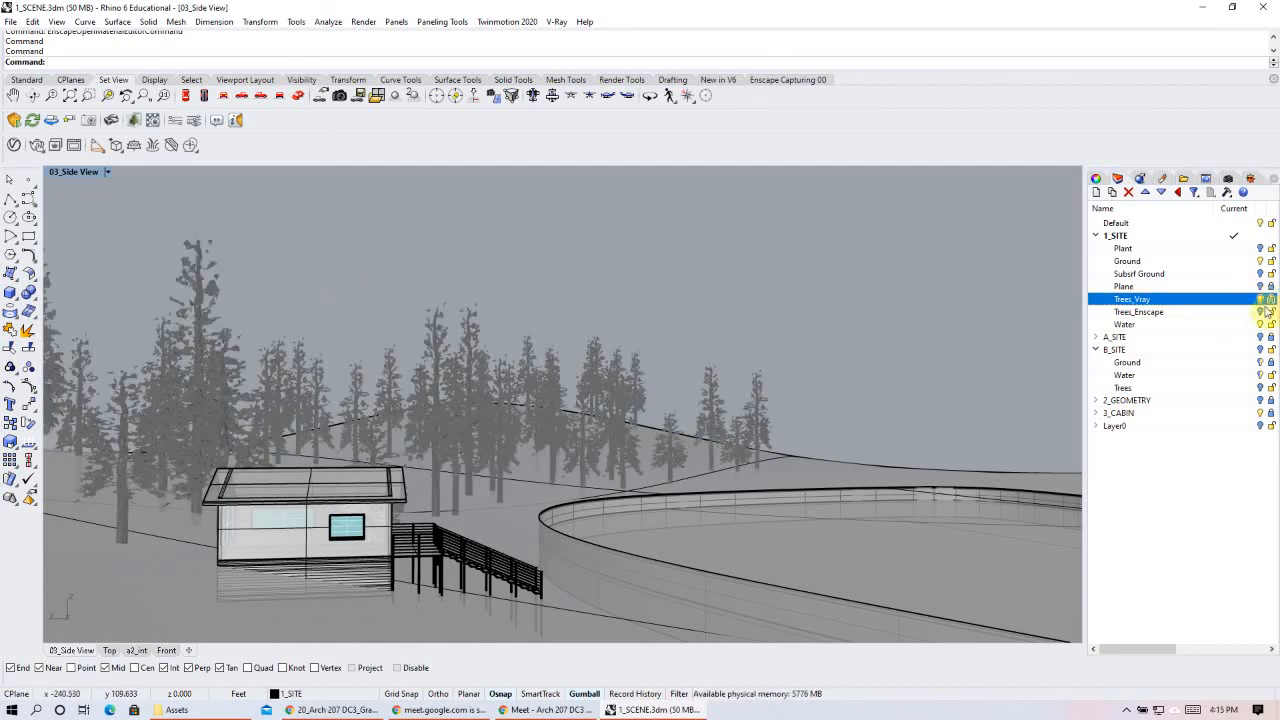
pyautogui.click(184, 433)
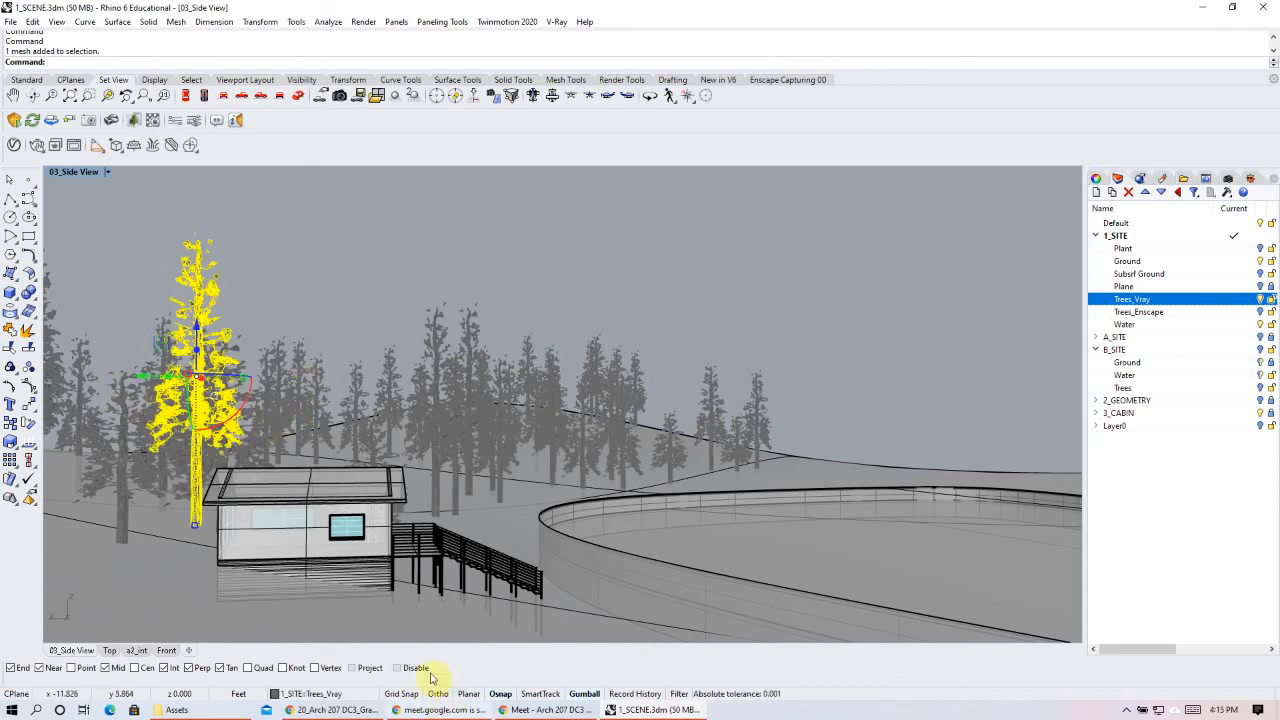
pyautogui.click(625, 270)
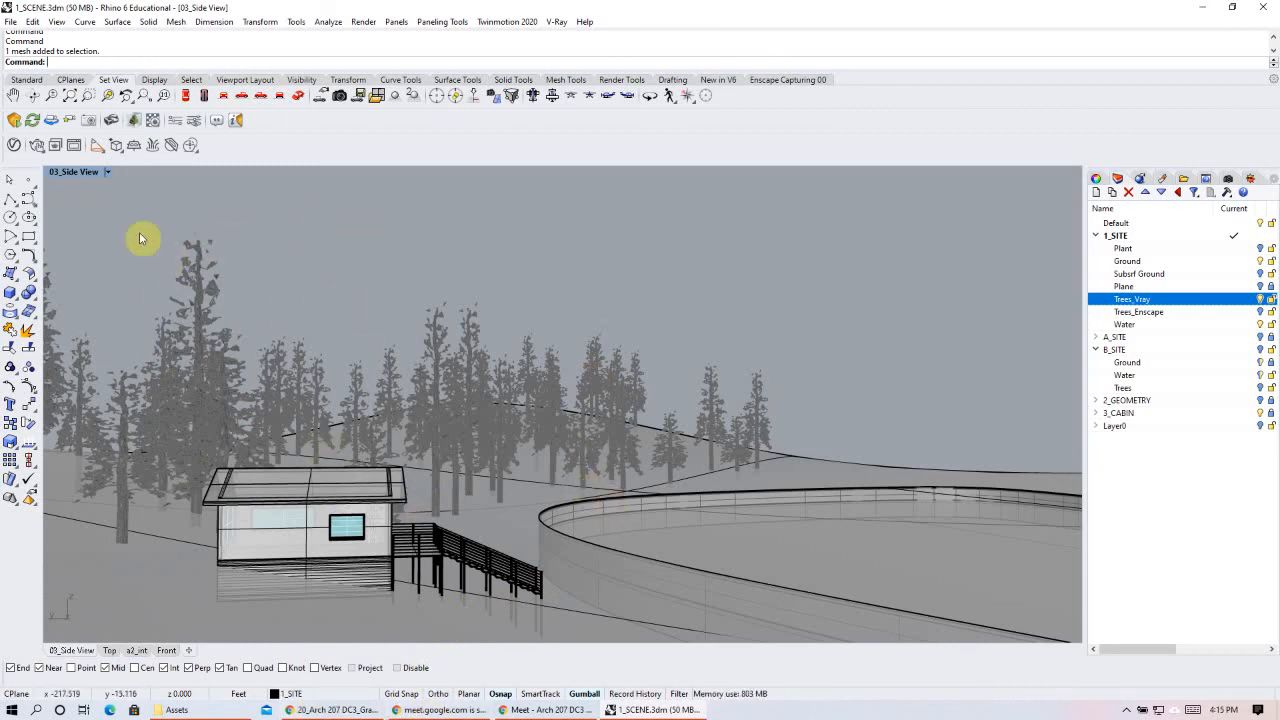
# - Open the V-Ray Asset Editor and list only the geometries to examine the Pine_02 proxy mesh
pyautogui.click(14, 147)
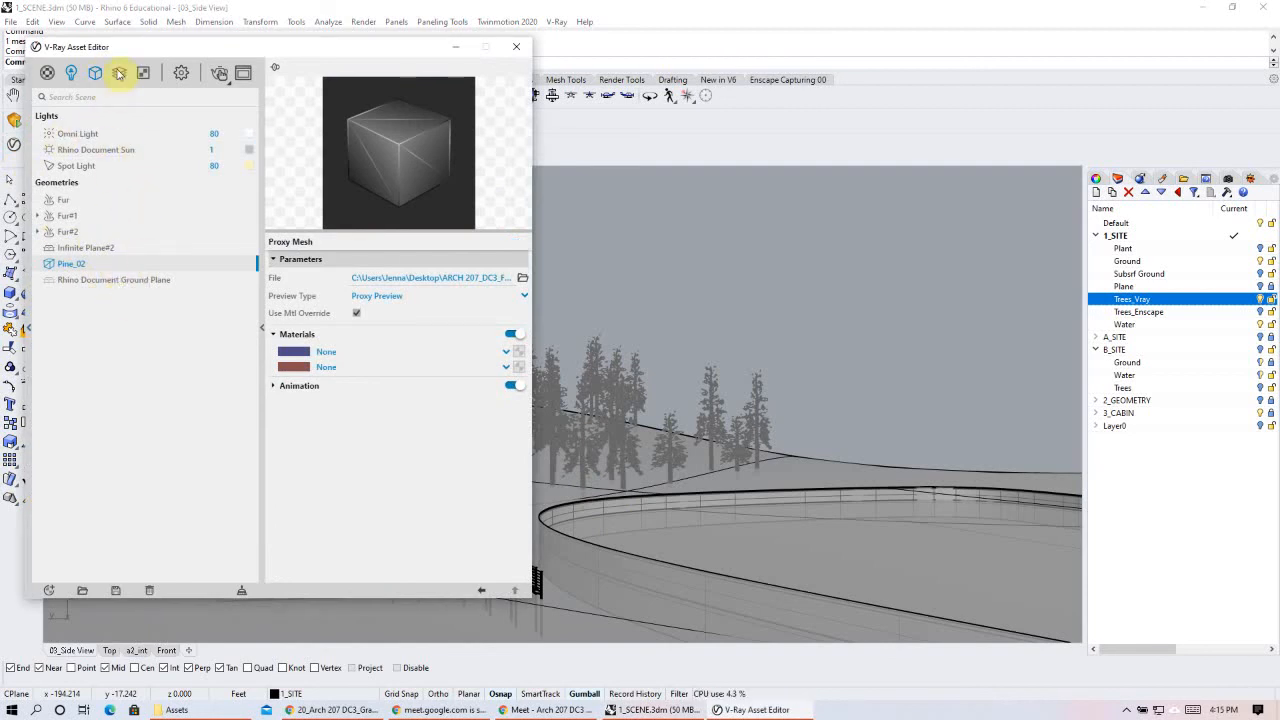
pyautogui.click(93, 75)
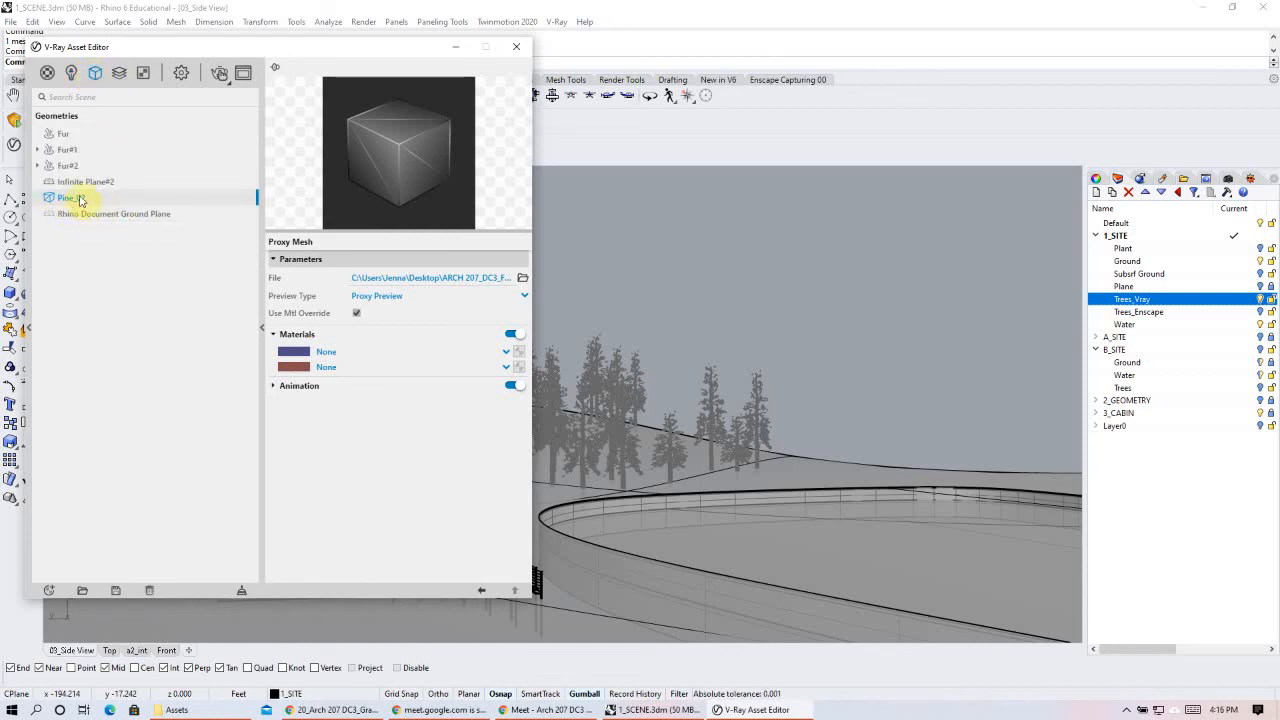
# - Test-select the pines behind the cabin, clear the selection, and lock the Trees_Vray layer with the V-Ray Asset Editor minimized
pyautogui.click(577, 352)
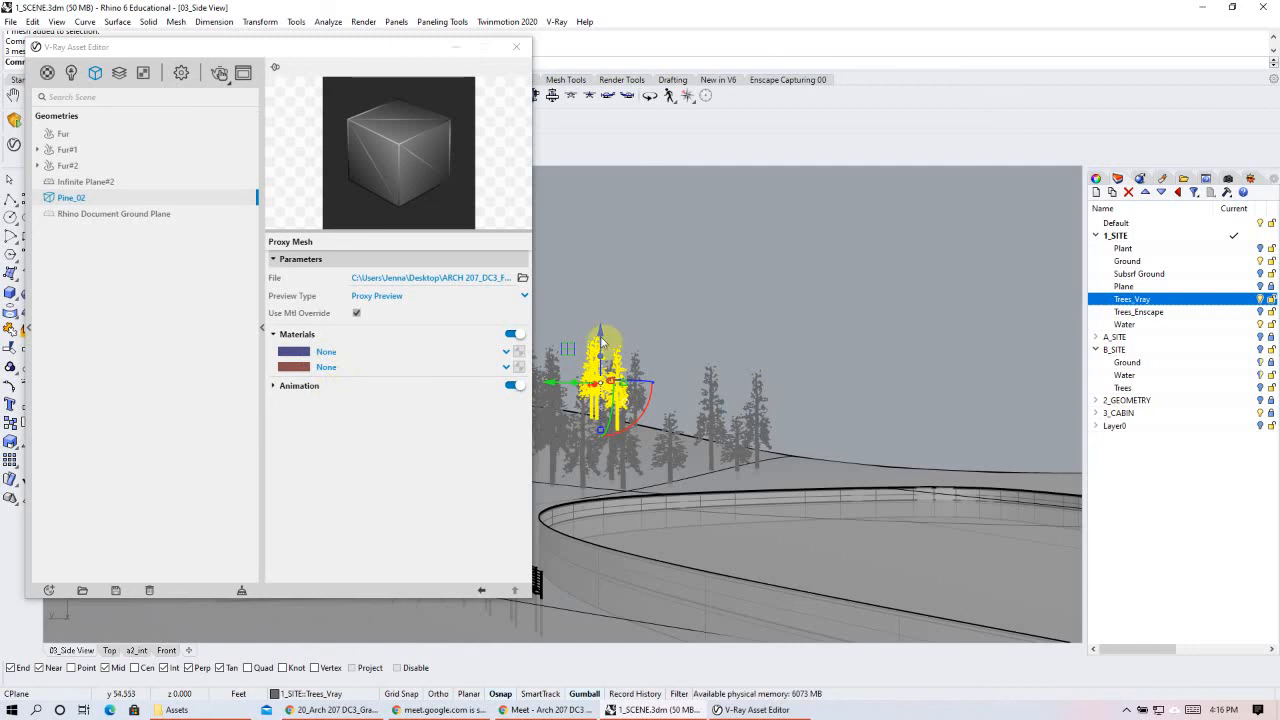
pyautogui.press('Escape')
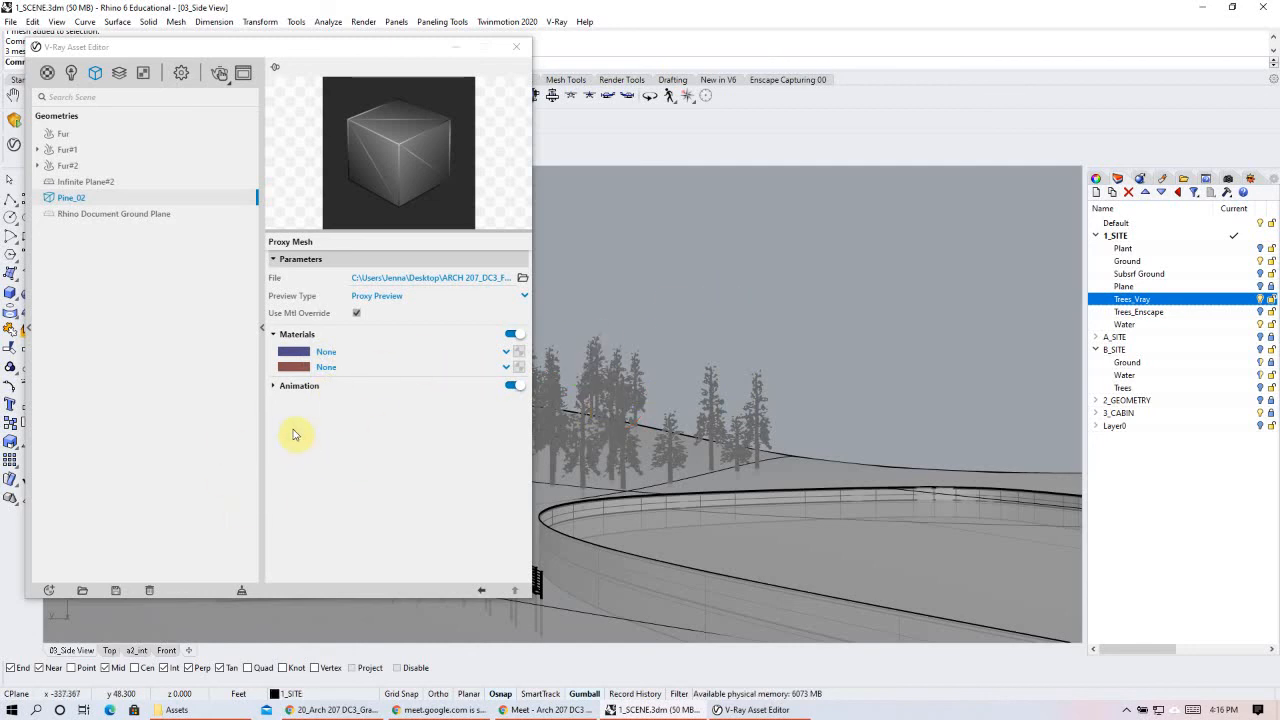
pyautogui.click(457, 47)
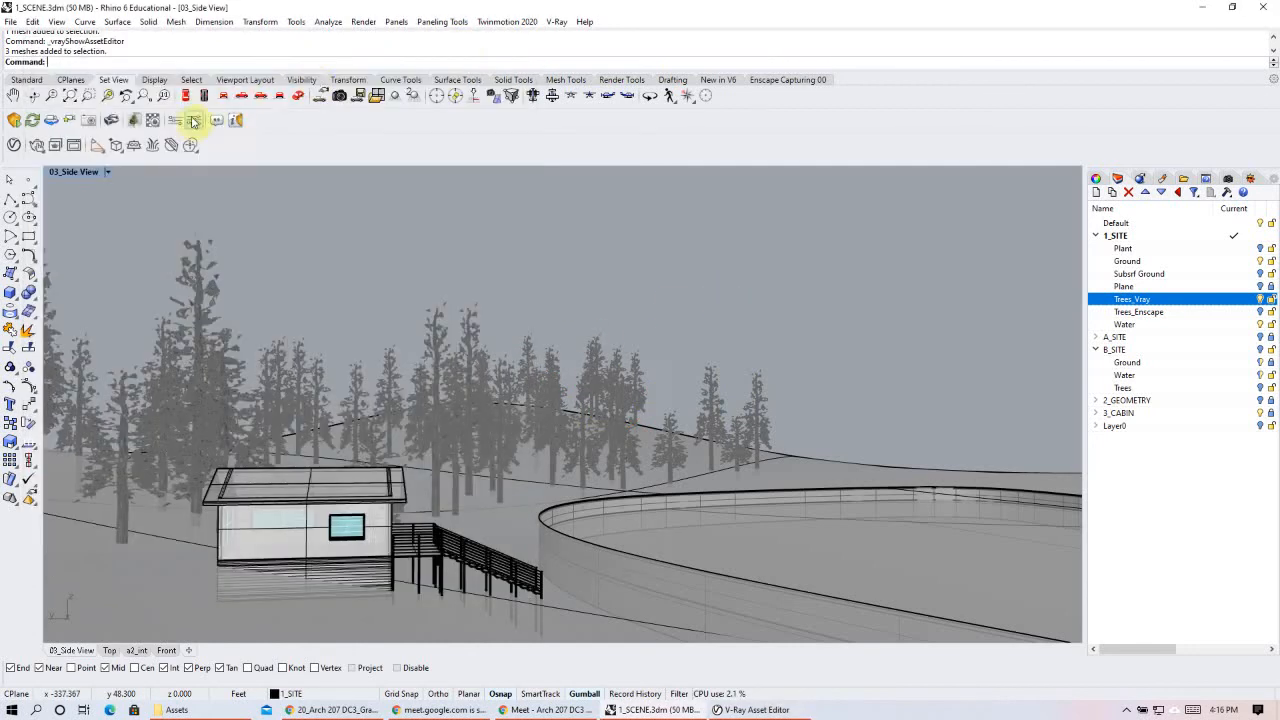
pyautogui.click(118, 149)
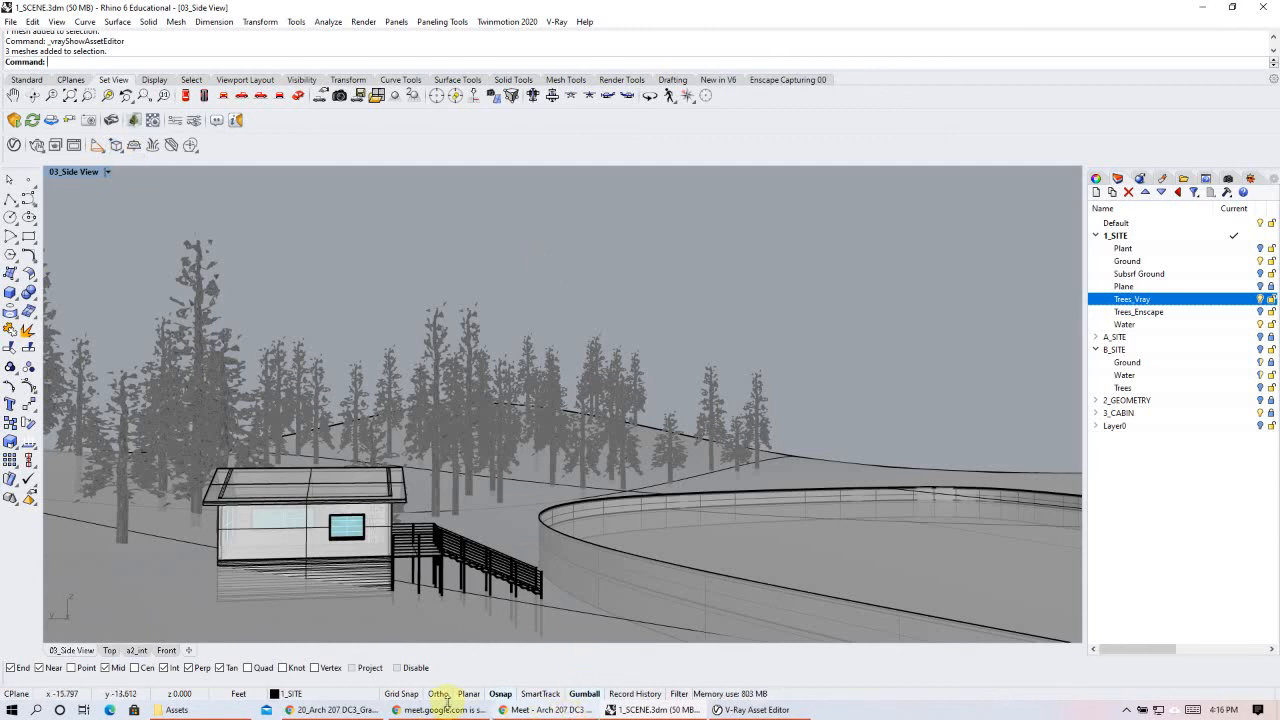
# - Switch to the Chrome window and bring up the 3D Warehouse search results for trees
pyautogui.moveTo(345, 710)
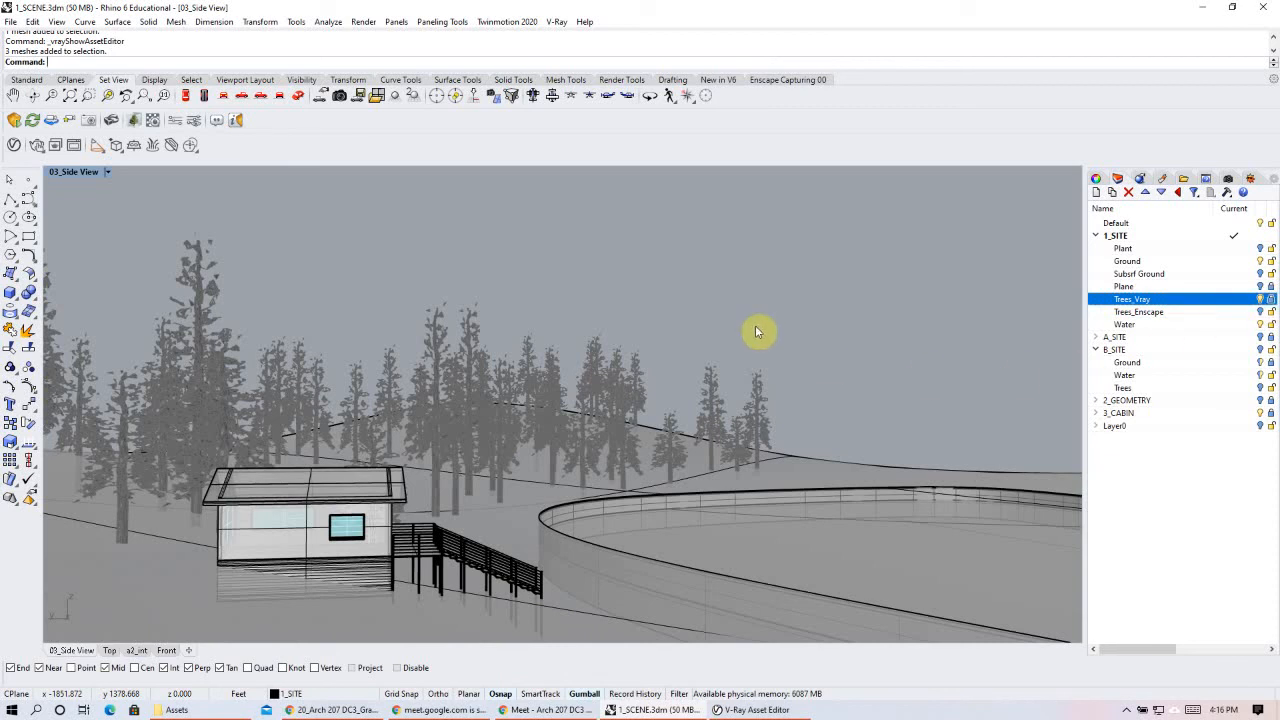
pyautogui.click(347, 710)
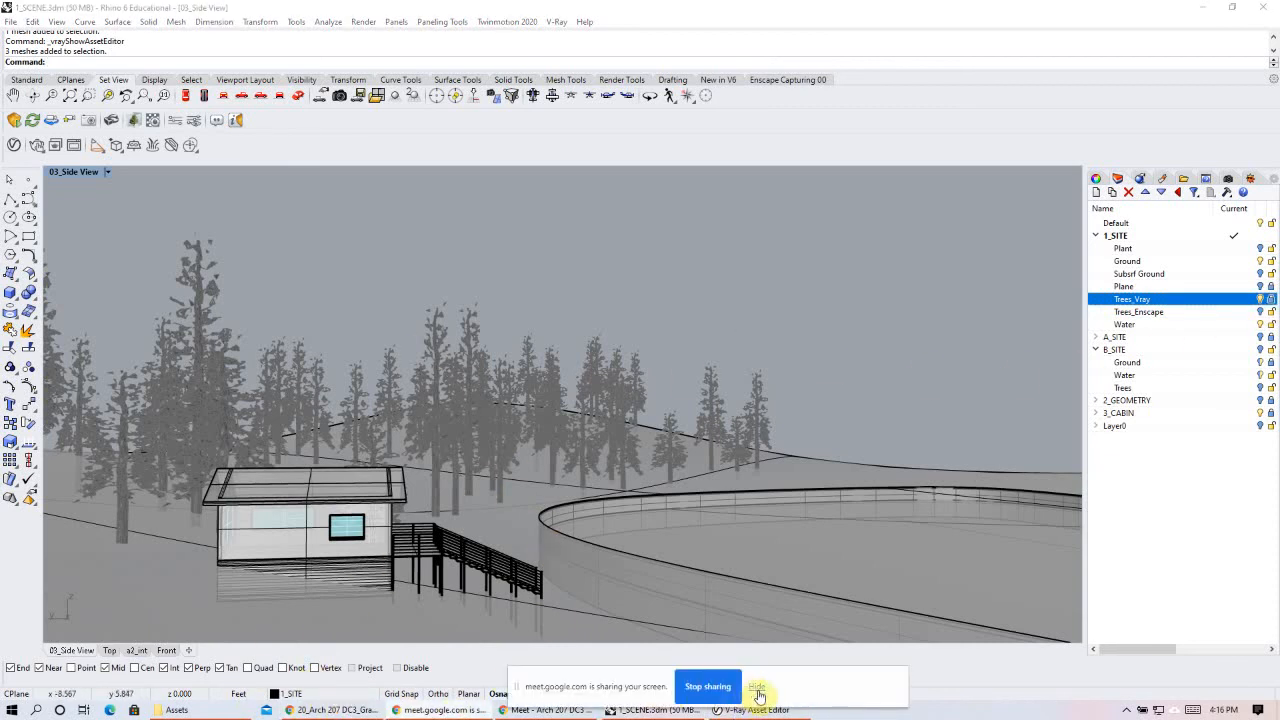
pyautogui.click(757, 687)
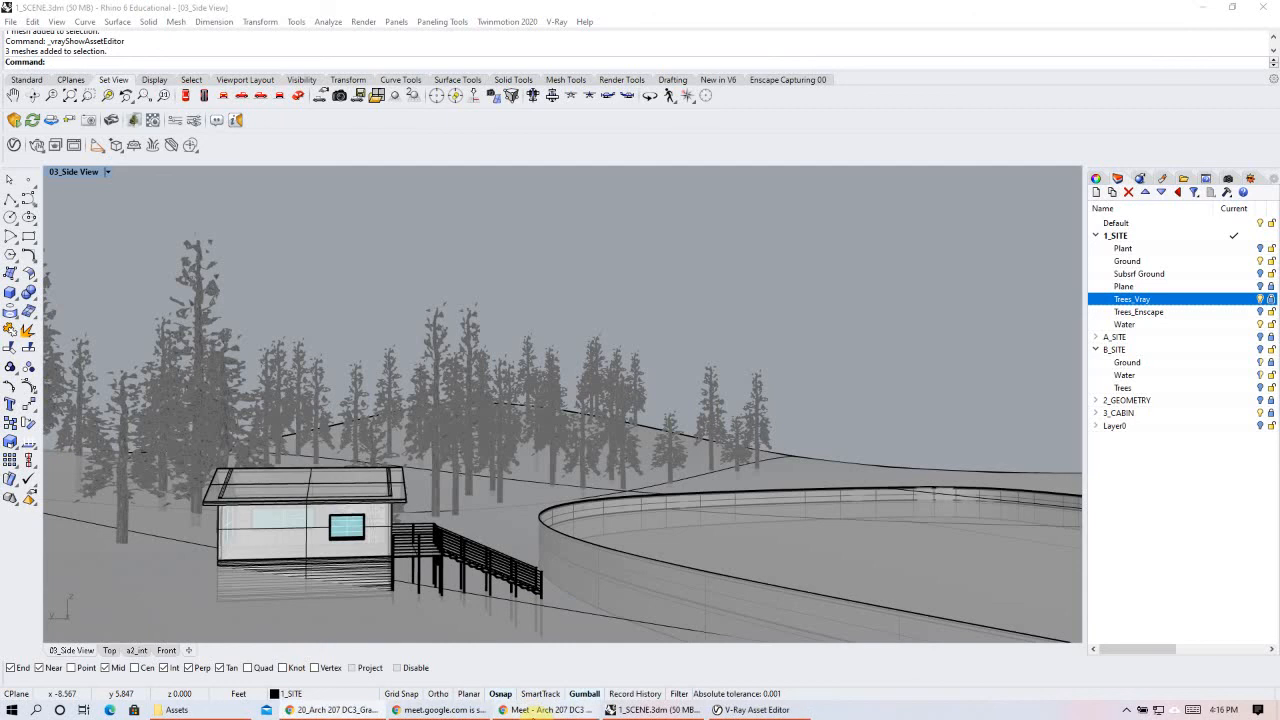
pyautogui.click(1188, 9)
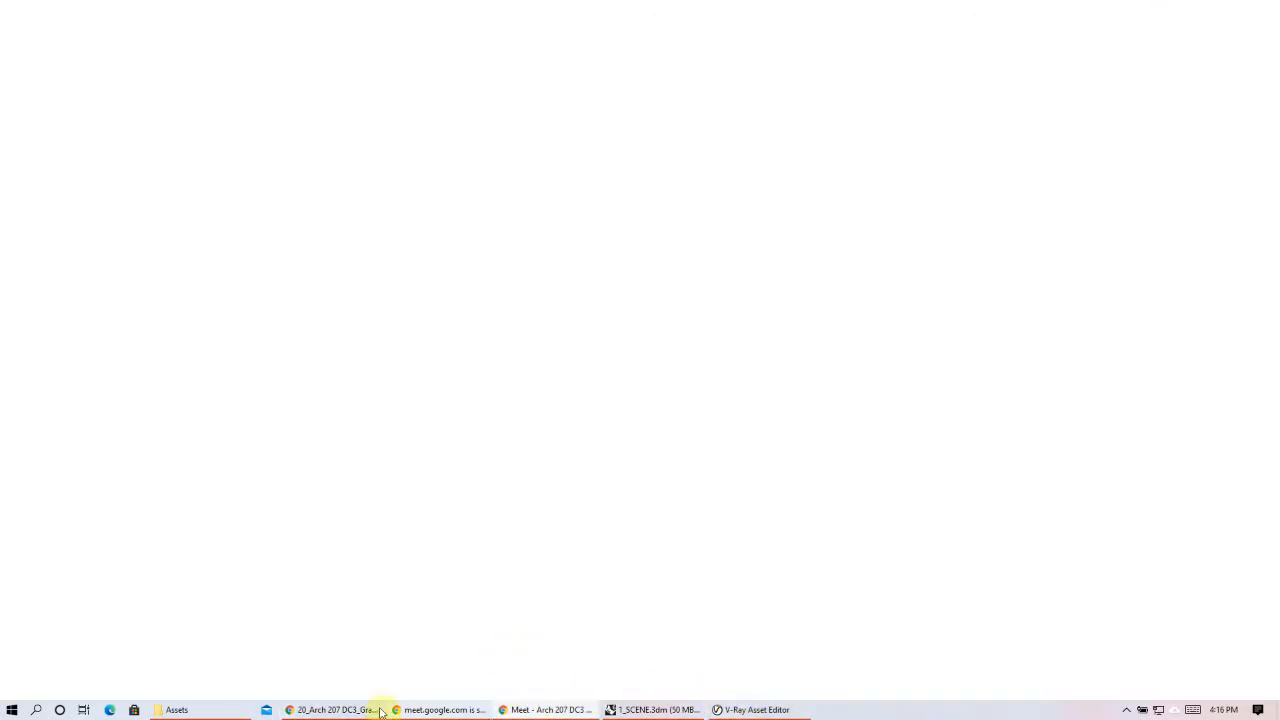
pyautogui.click(340, 710)
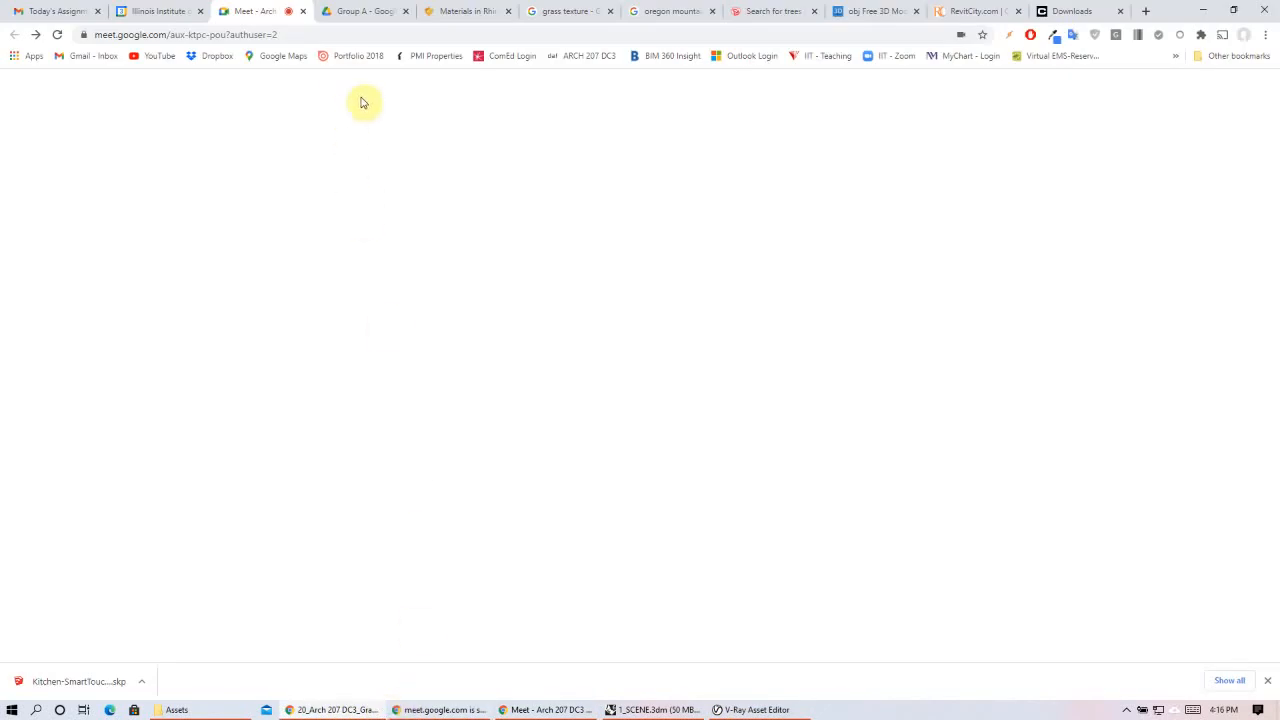
pyautogui.click(757, 10)
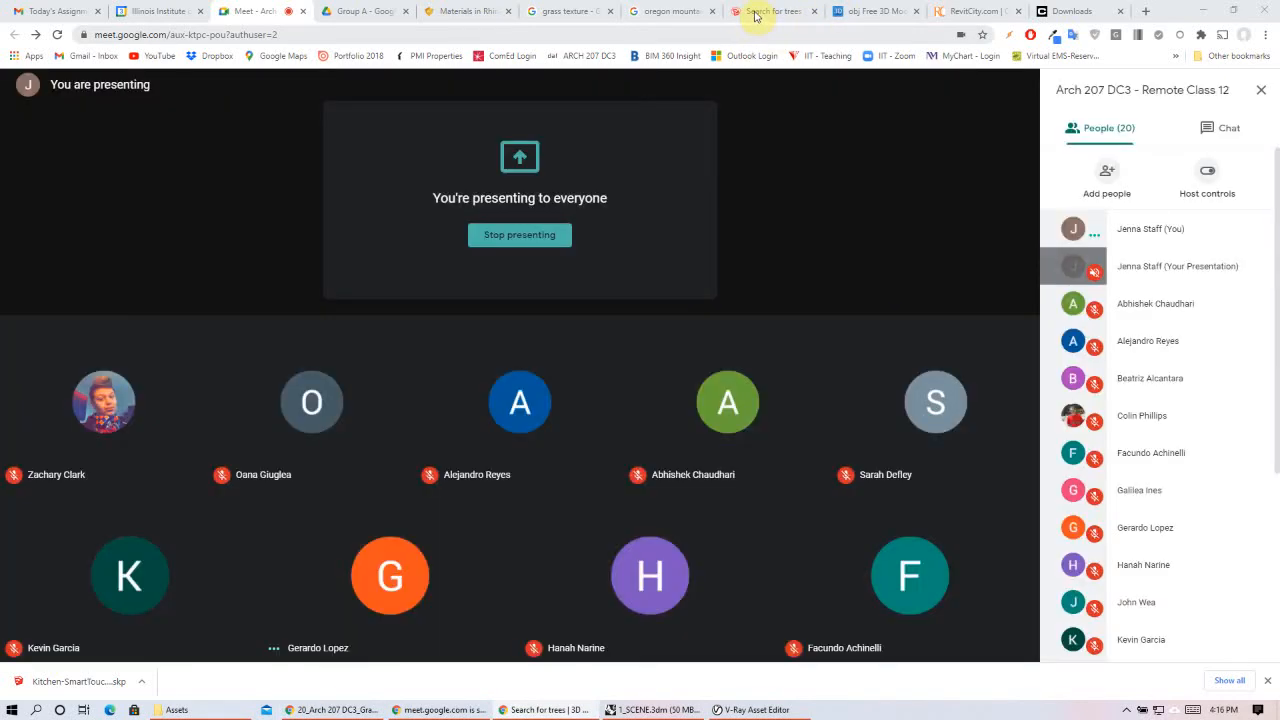
pyautogui.click(755, 12)
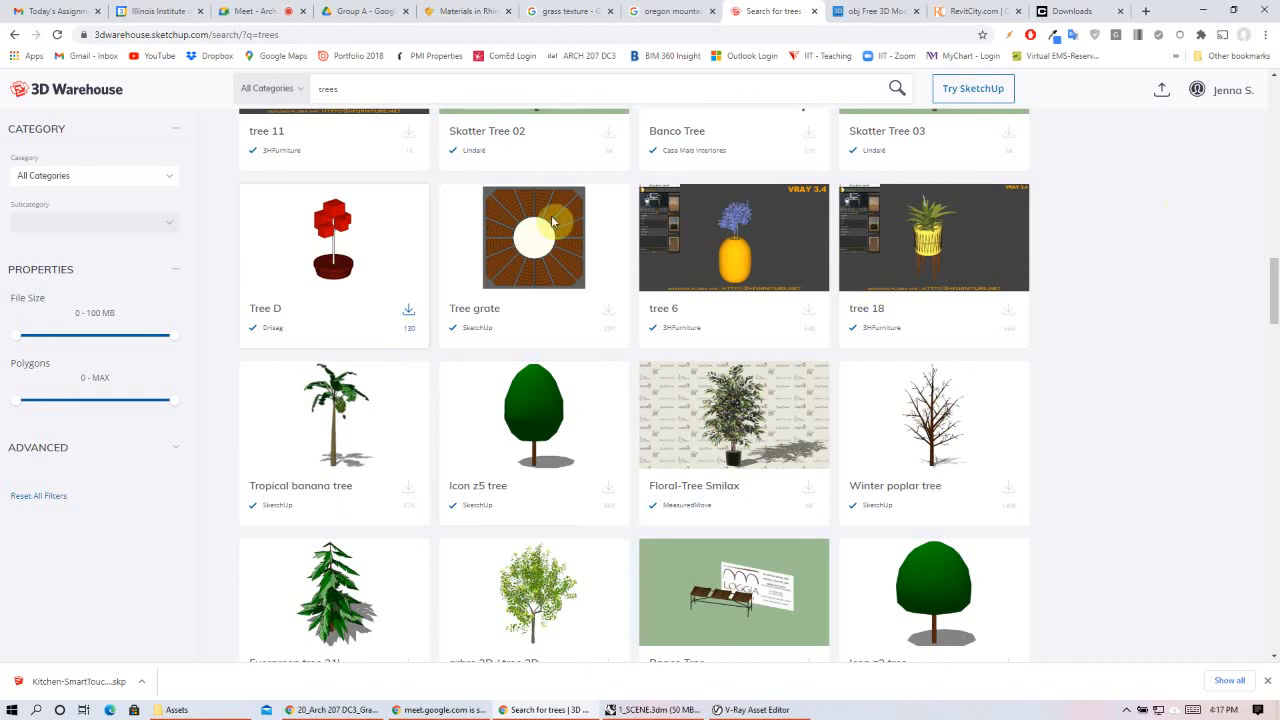
# - Browse the 3D Warehouse results to examine the kinds of tree models on offer
pyautogui.scroll(3, 698, 522)
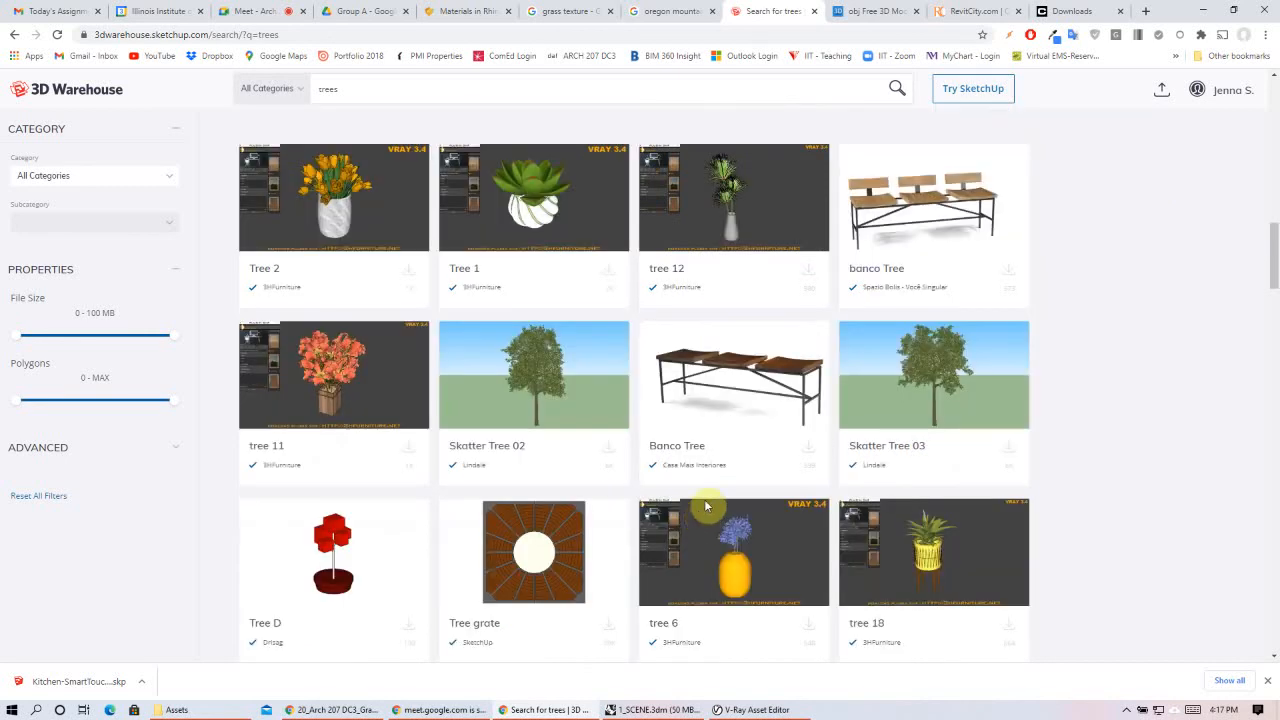
pyautogui.scroll(2, 720, 490)
pyautogui.scroll(-5, 923, 229)
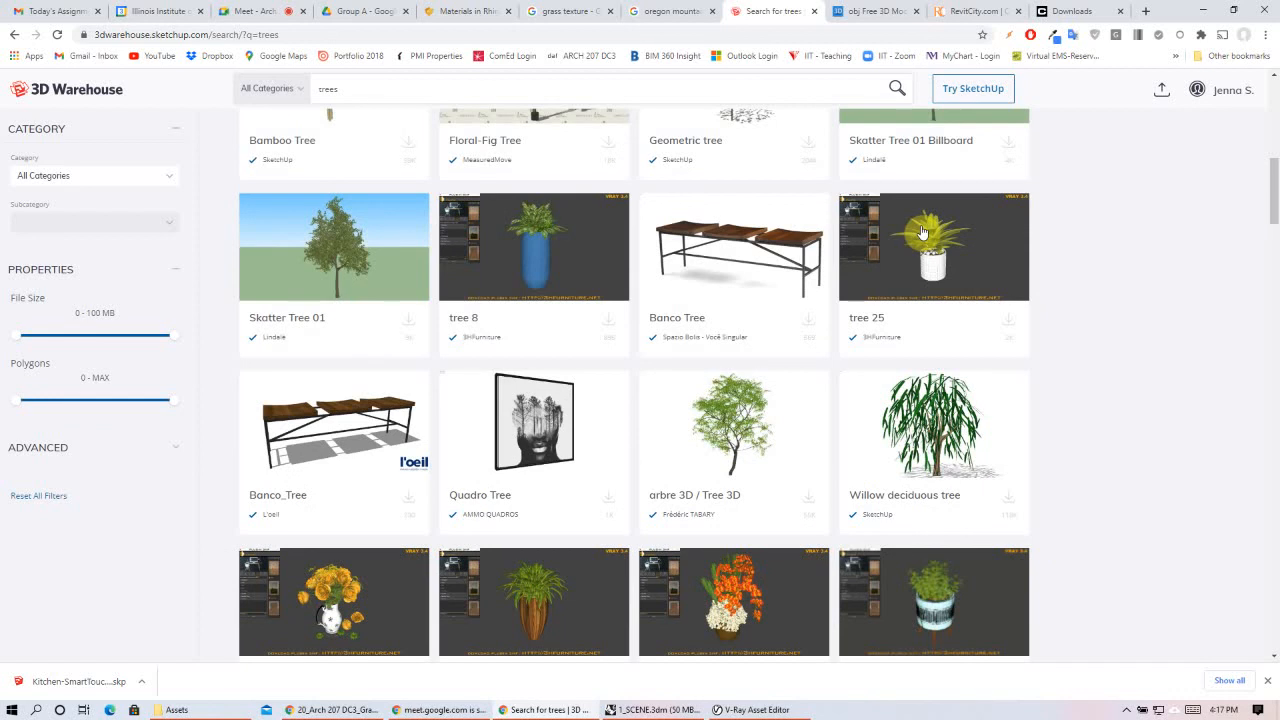
pyautogui.scroll(5, 923, 232)
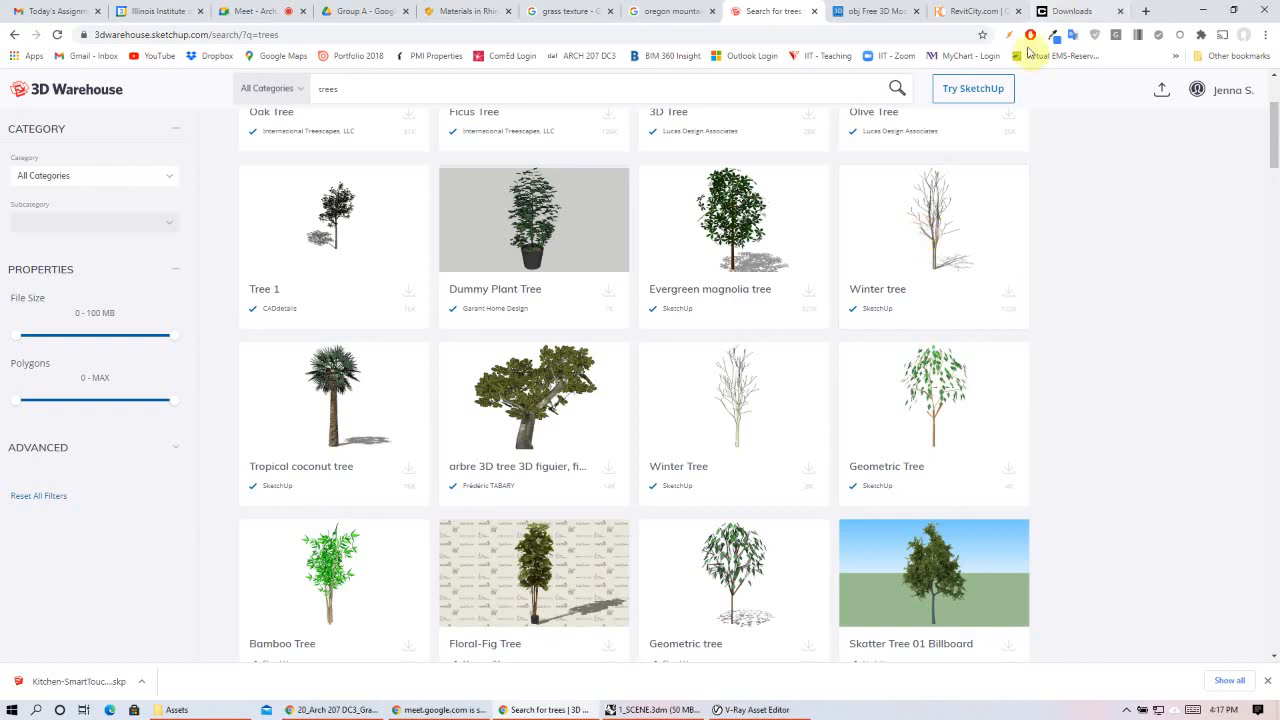
# - Look over the other open model sources: the RevitCity downloads, the Free3D obj models and the Chaos Group downloads page
pyautogui.click(970, 10)
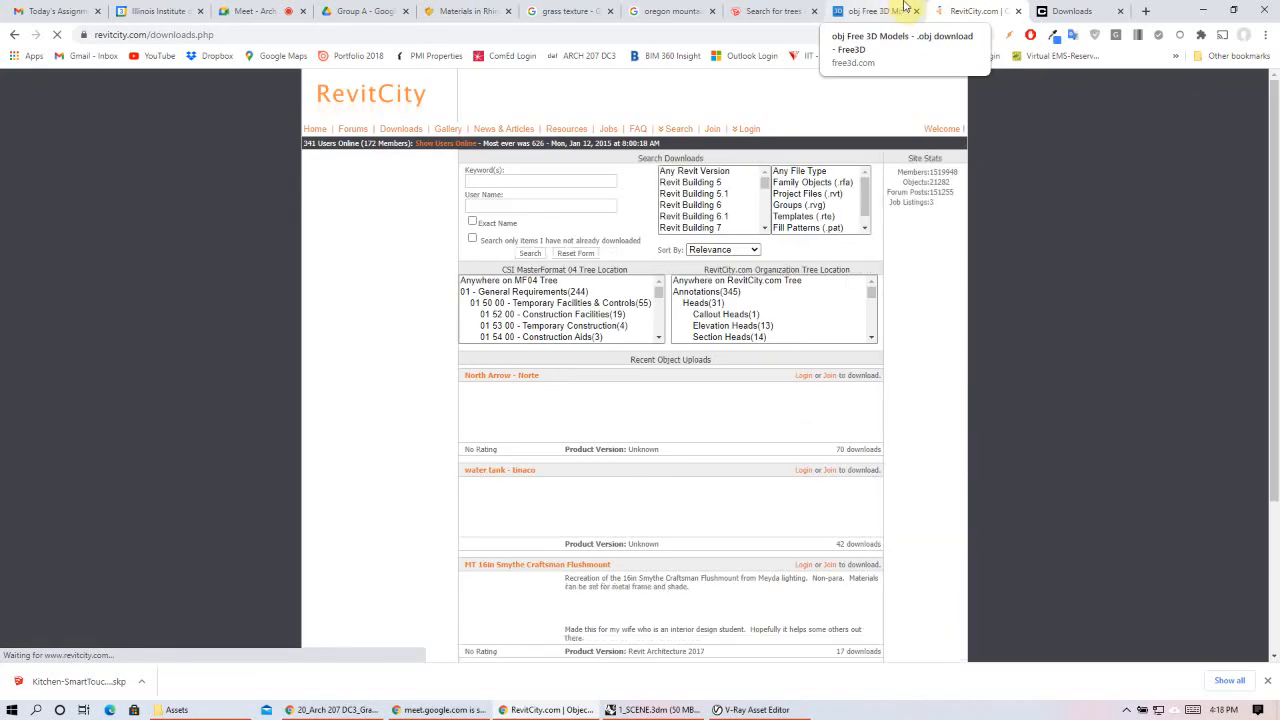
pyautogui.scroll(-5, 720, 206)
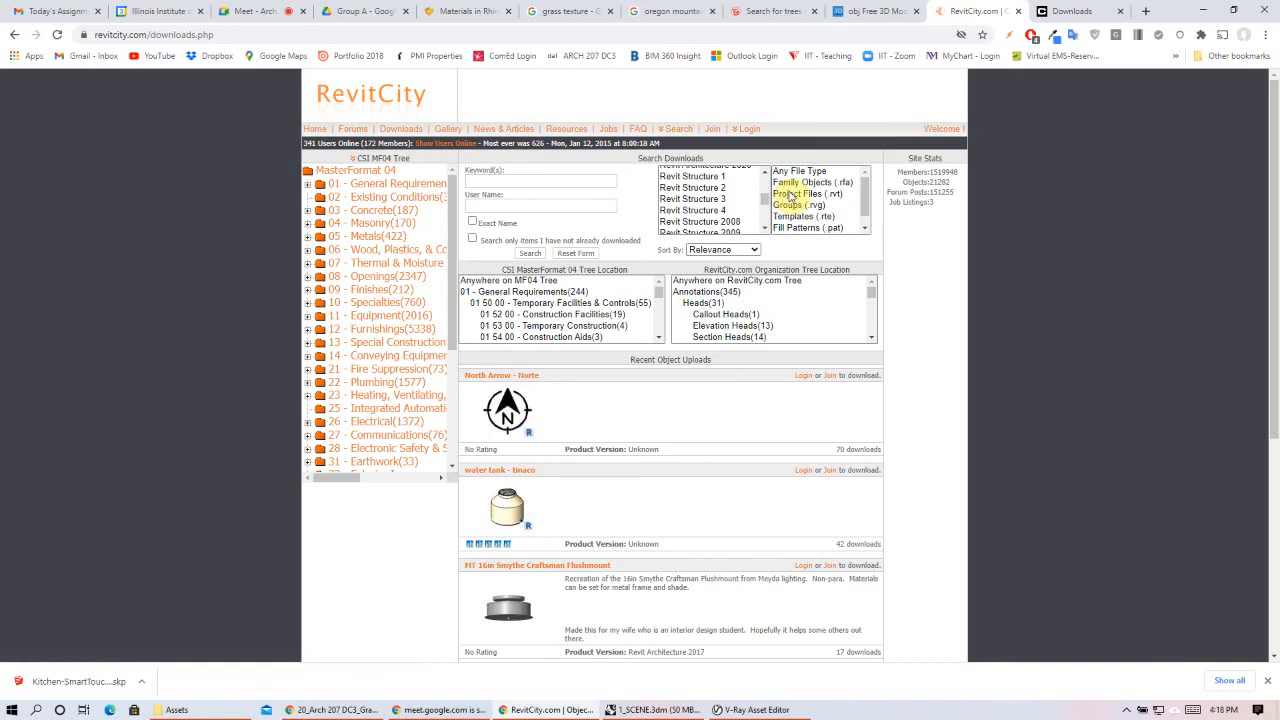
pyautogui.scroll(-3, 805, 200)
pyautogui.scroll(3, 1093, 314)
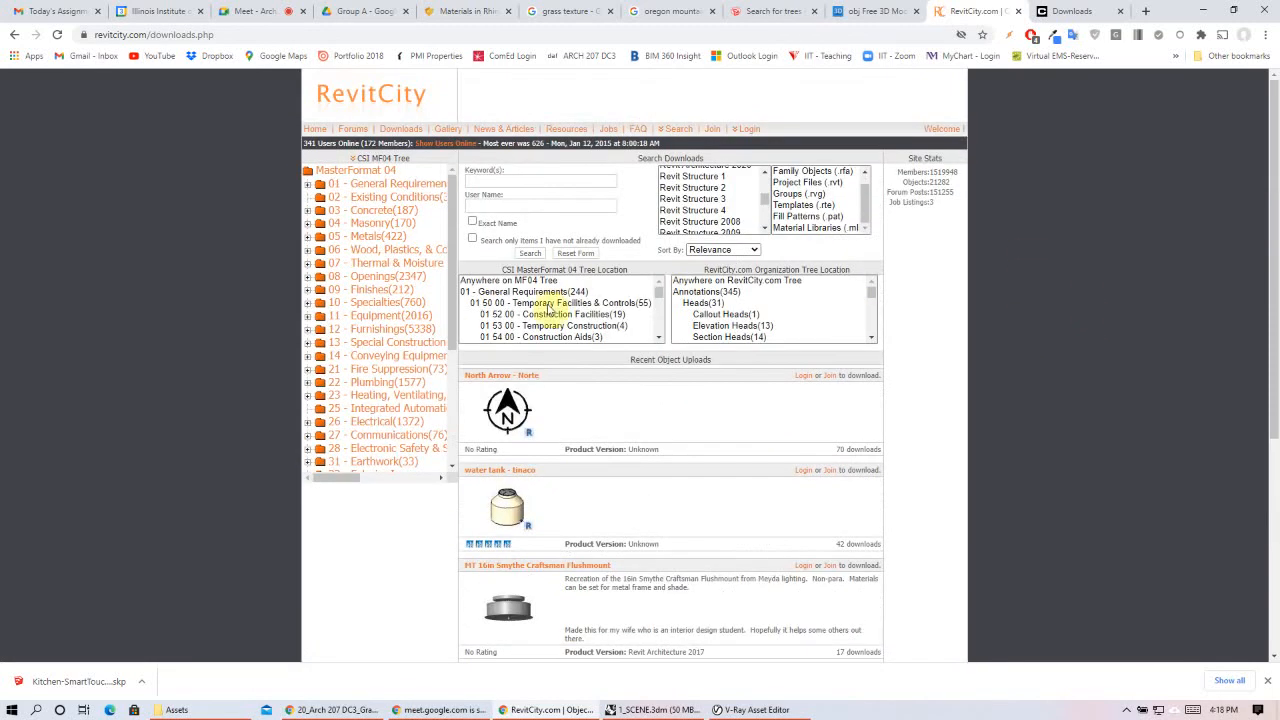
pyautogui.click(866, 11)
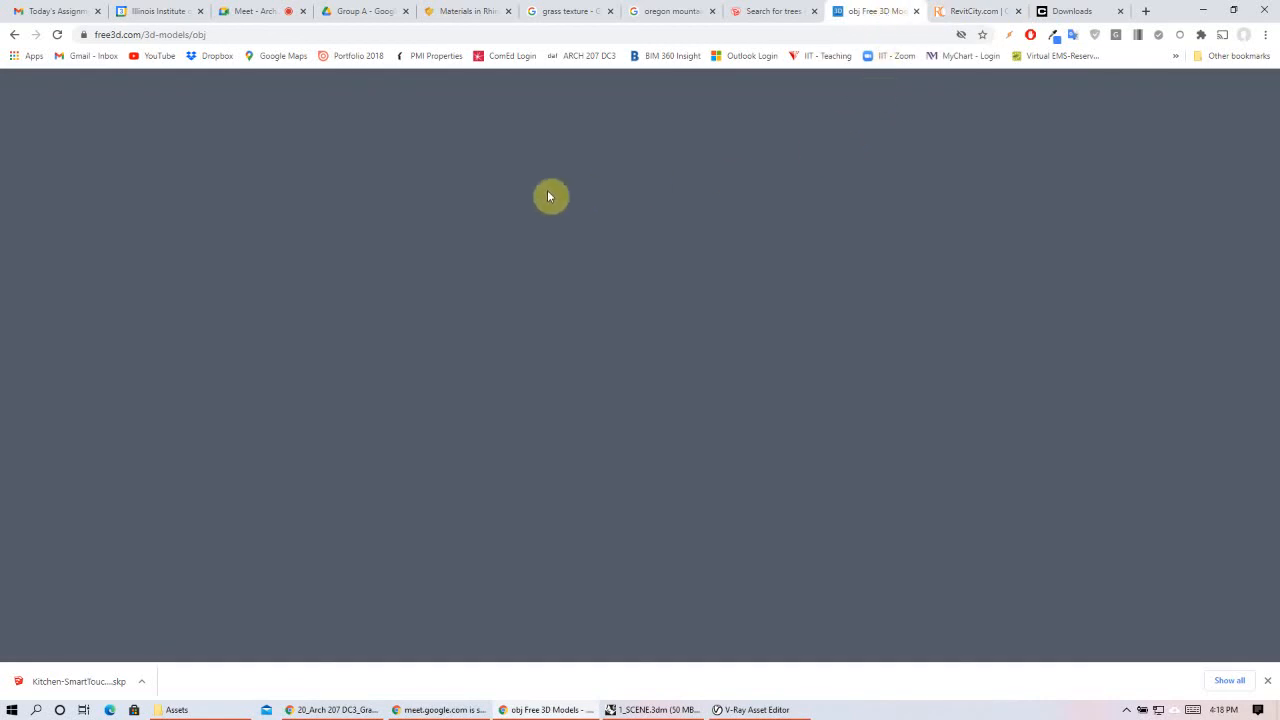
pyautogui.click(1071, 11)
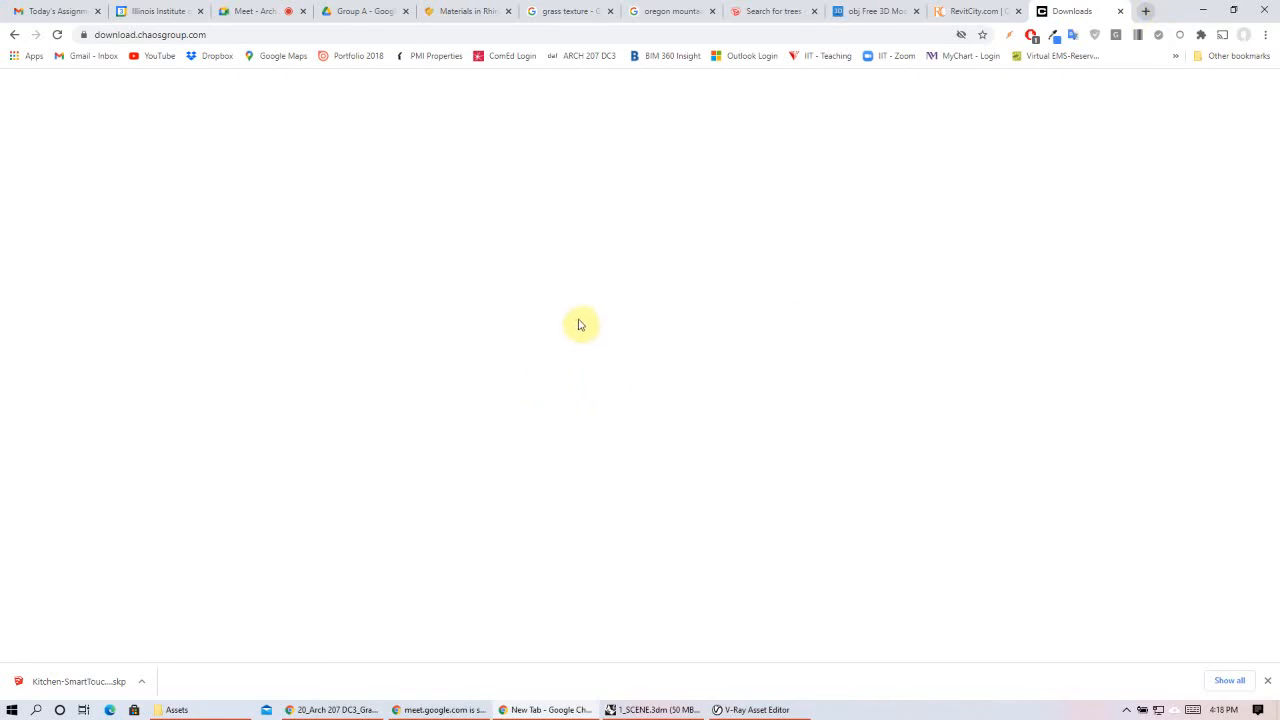
# - Search Google for "bim objects" in a new browser tab and open the BIMobject free download page
pyautogui.hotkey('ctrl', 't')
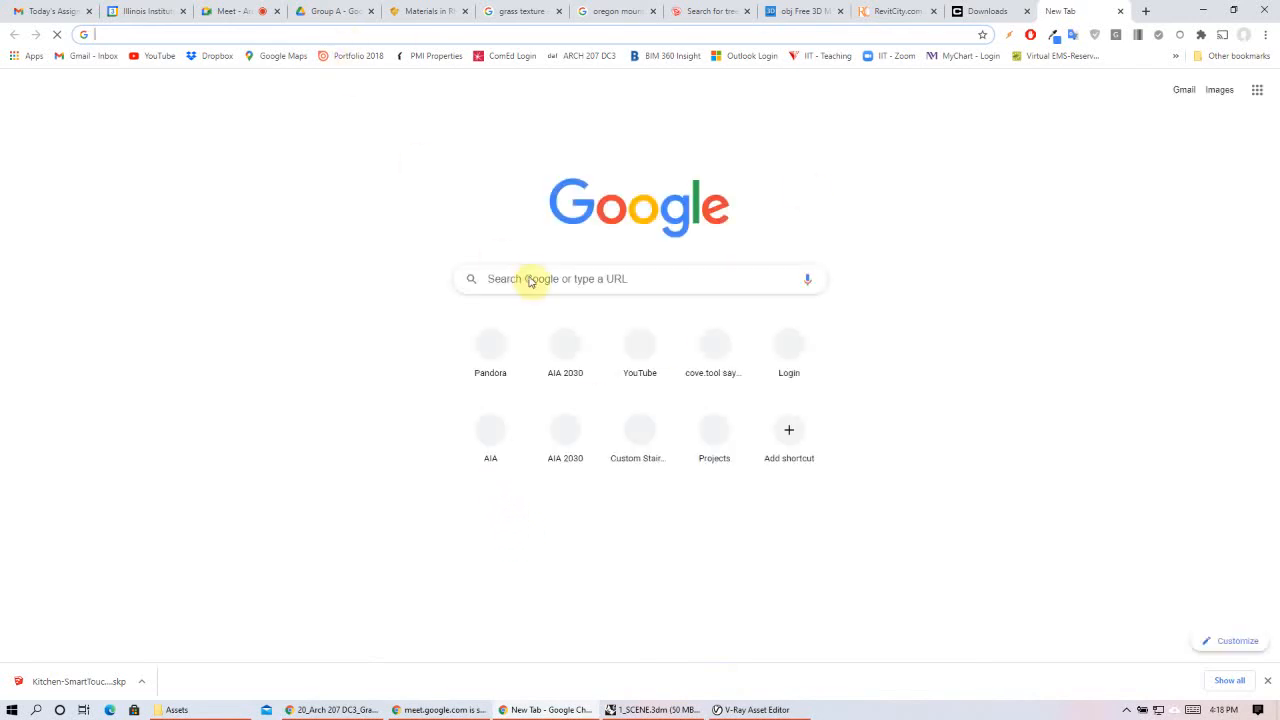
pyautogui.click(530, 276)
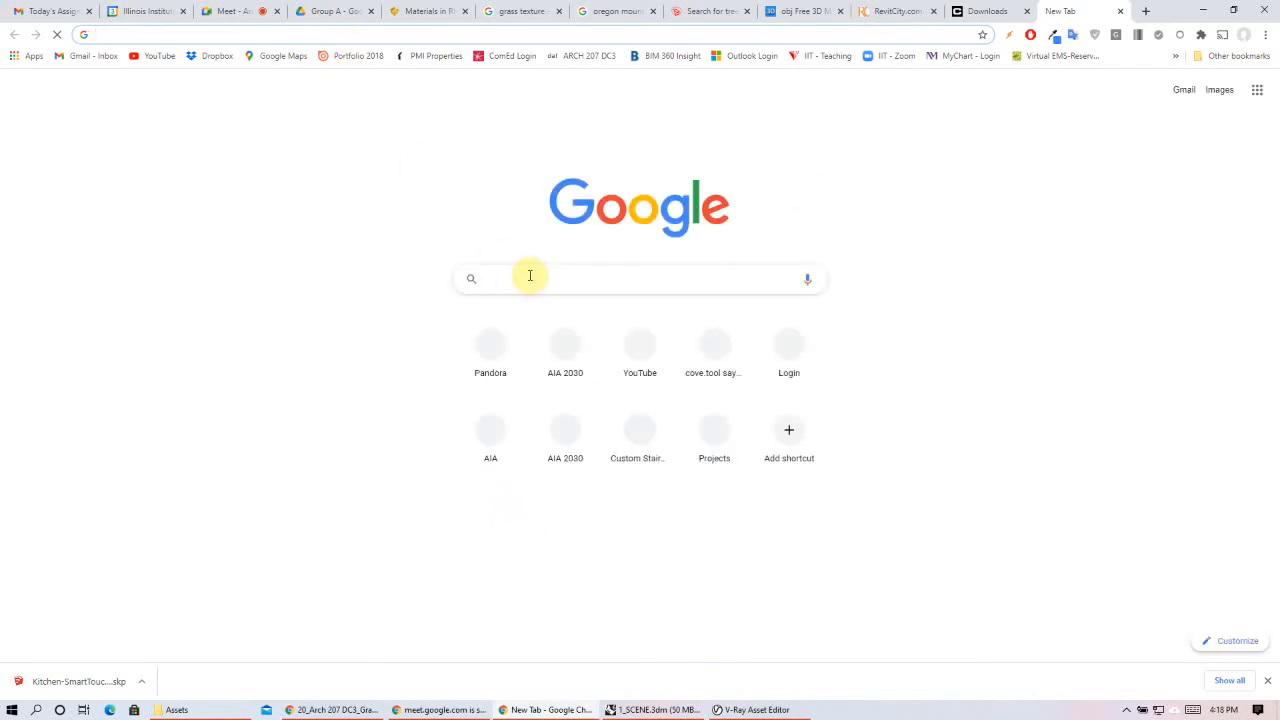
pyautogui.write('bim object')
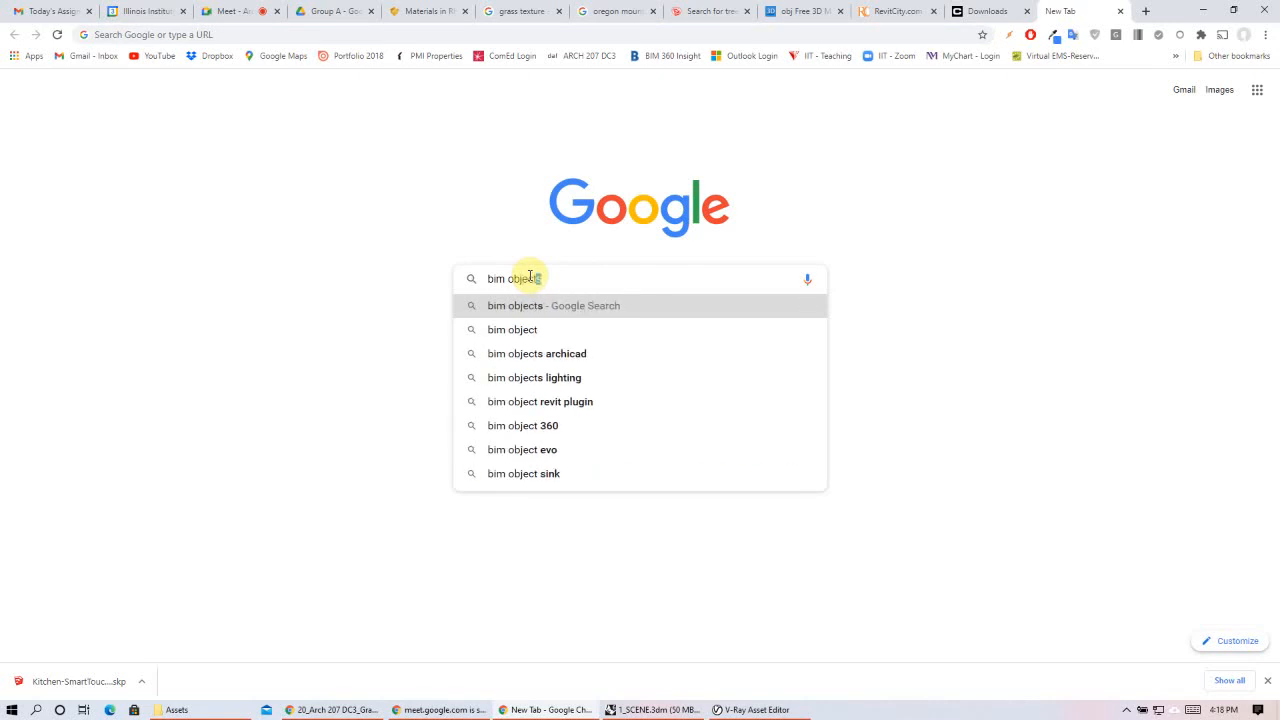
pyautogui.press('Return')
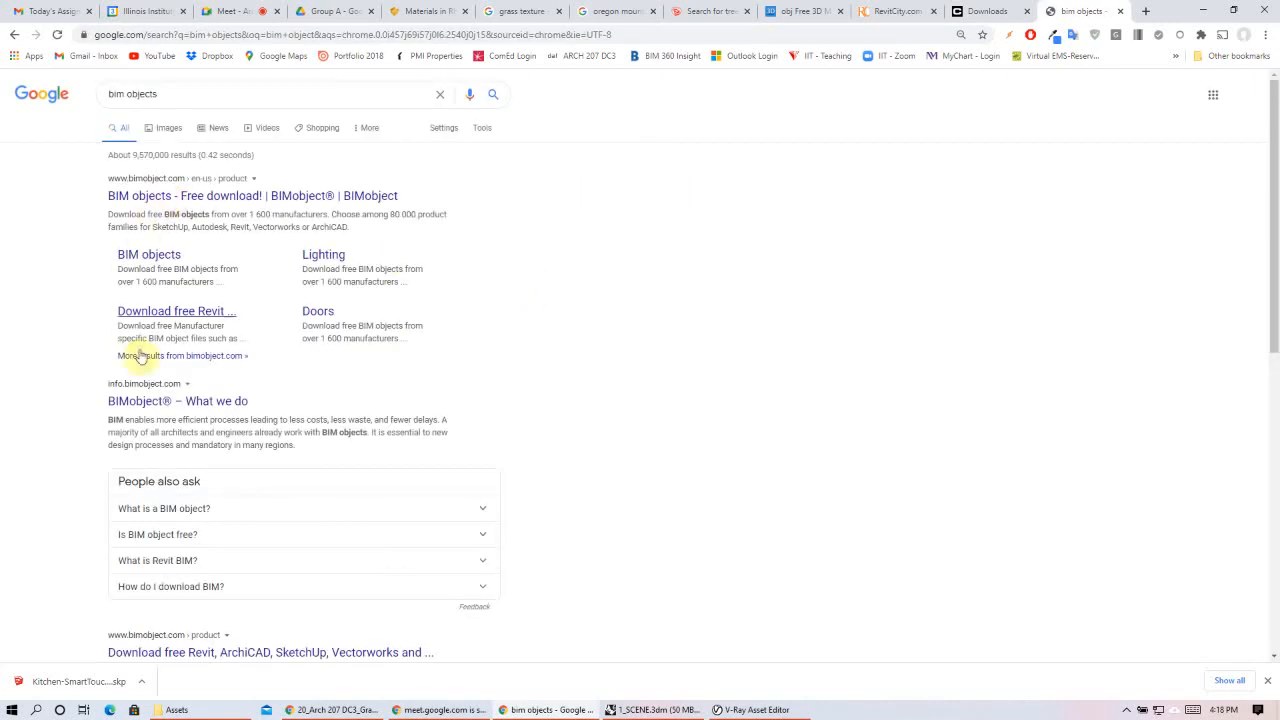
pyautogui.click(166, 200)
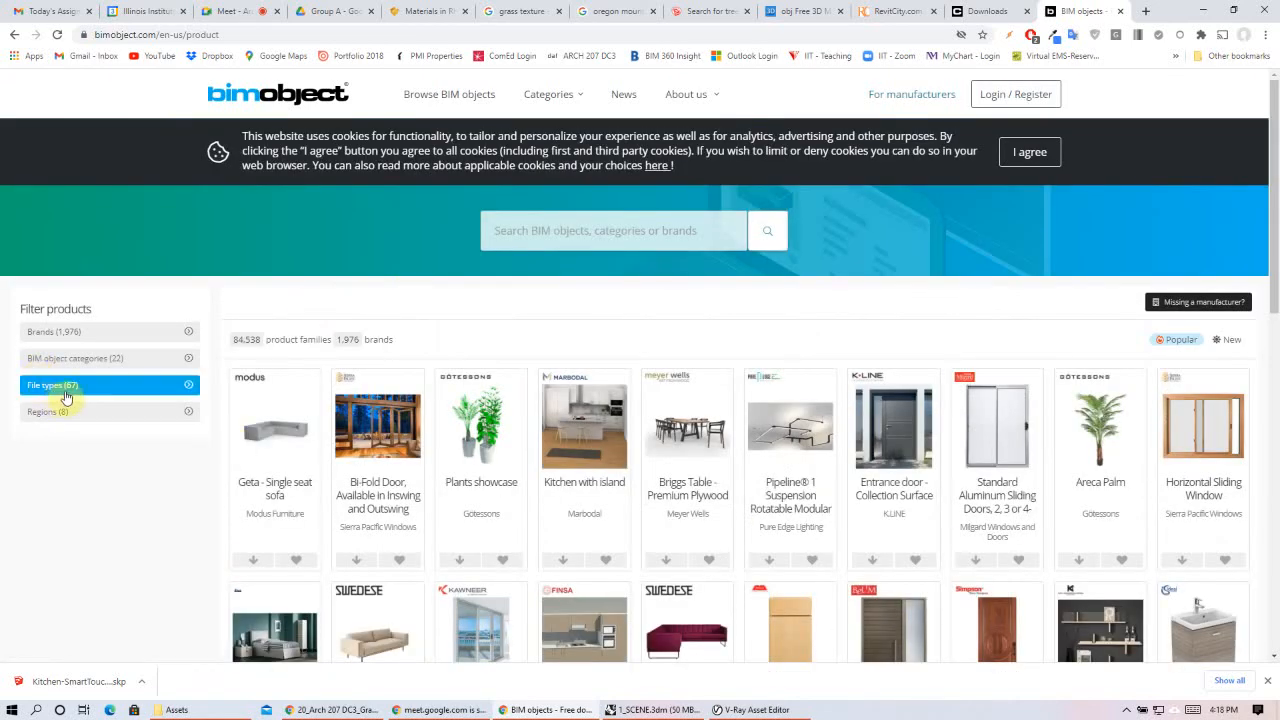
# - Filter the BIMobject products by file type to Rhino and Sketchup
pyautogui.click(65, 395)
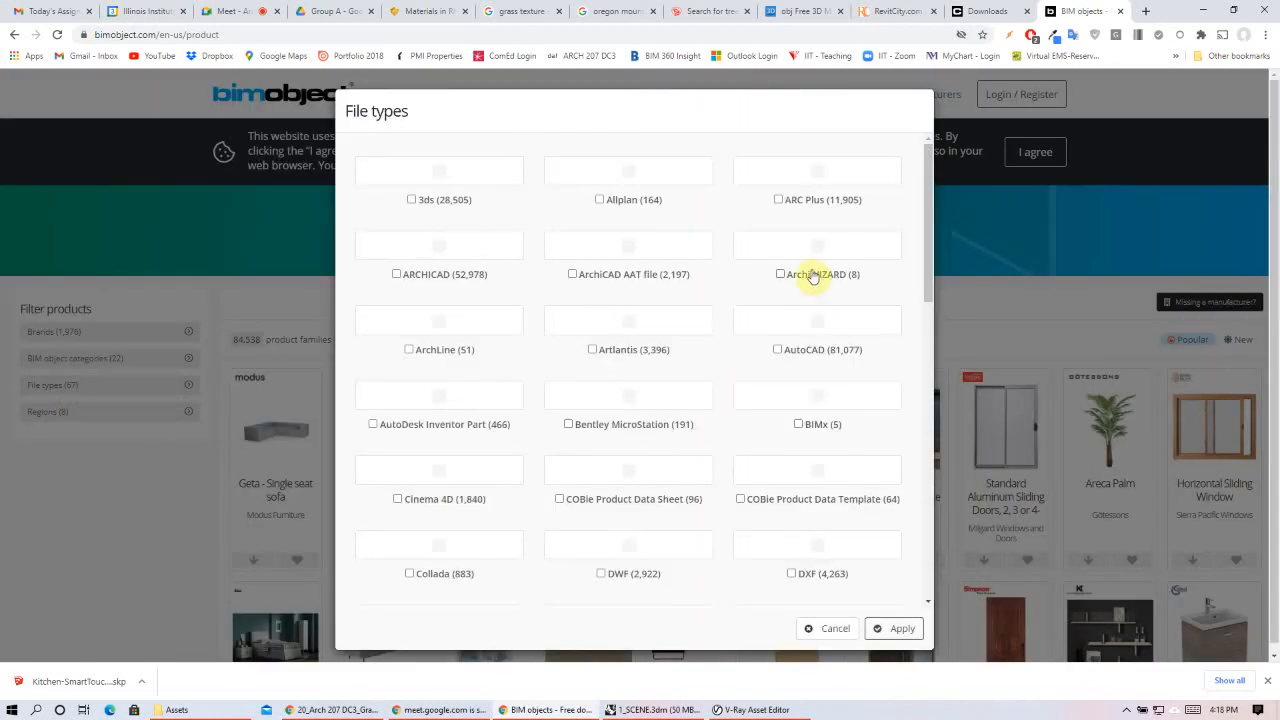
pyautogui.scroll(-2, 840, 380)
pyautogui.scroll(-3, 862, 460)
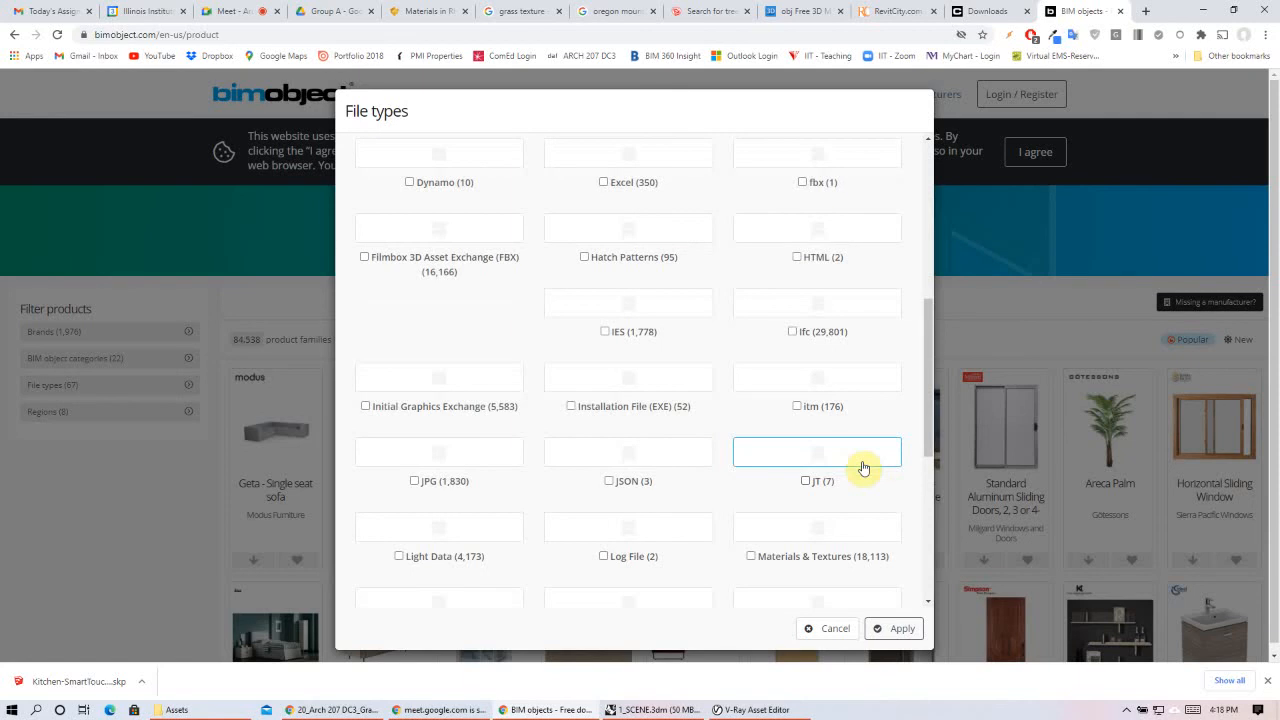
pyautogui.scroll(-2, 863, 465)
pyautogui.scroll(-4, 806, 474)
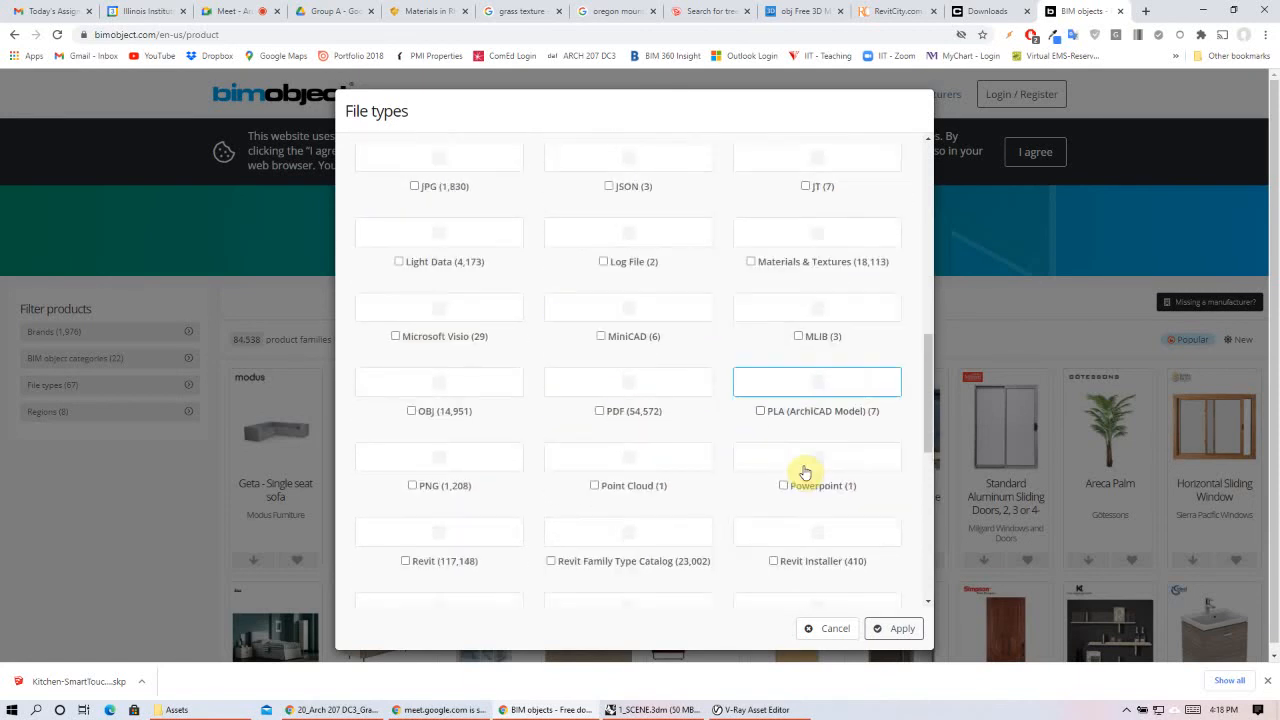
pyautogui.scroll(-1, 788, 404)
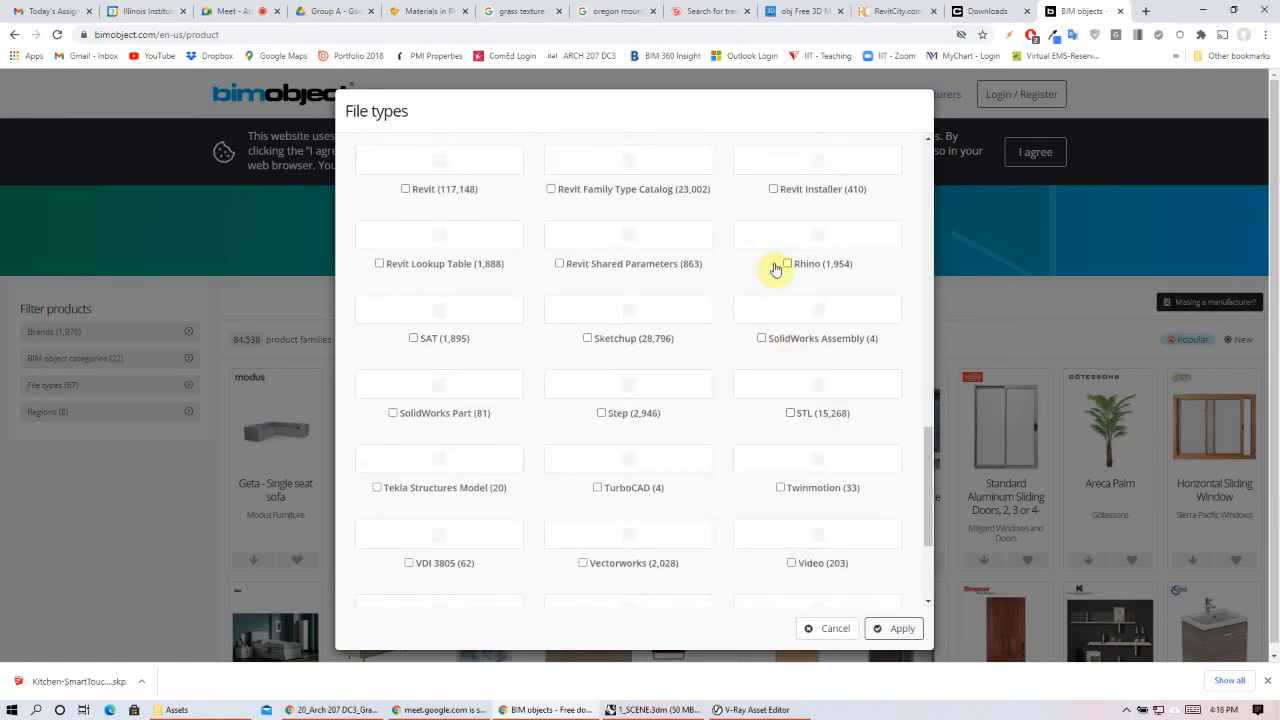
pyautogui.click(788, 265)
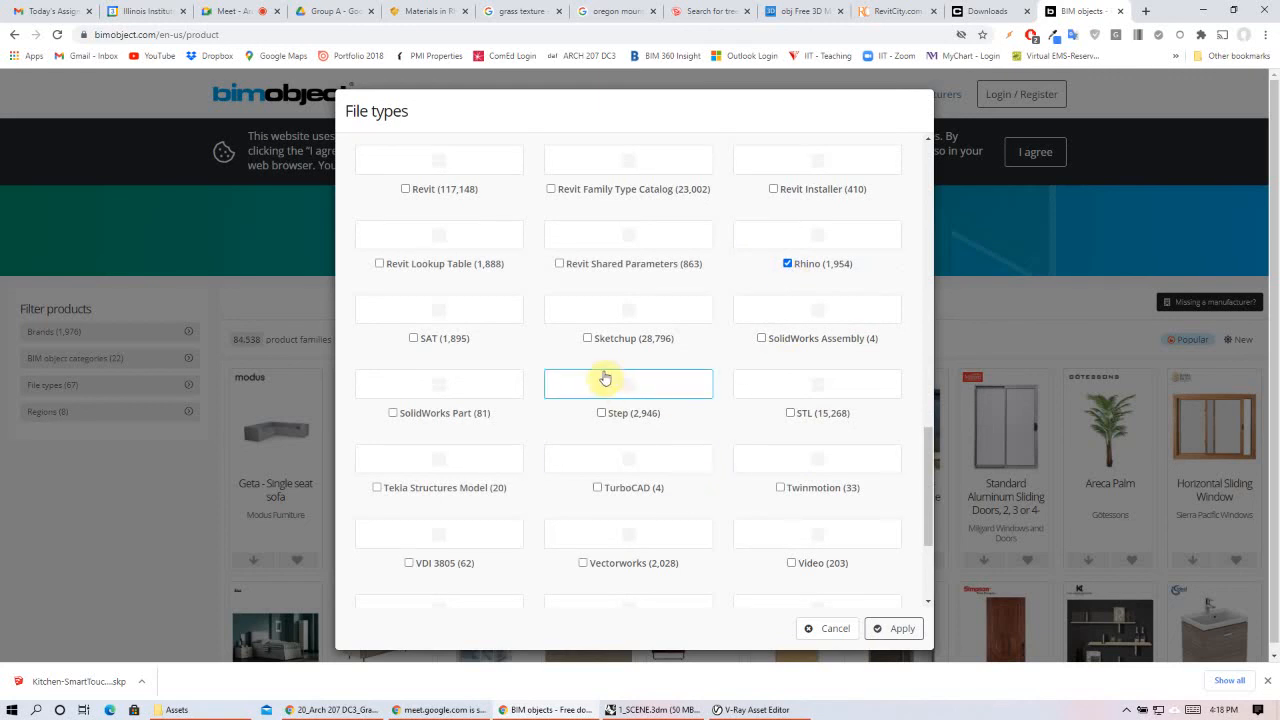
pyautogui.click(588, 339)
pyautogui.click(894, 628)
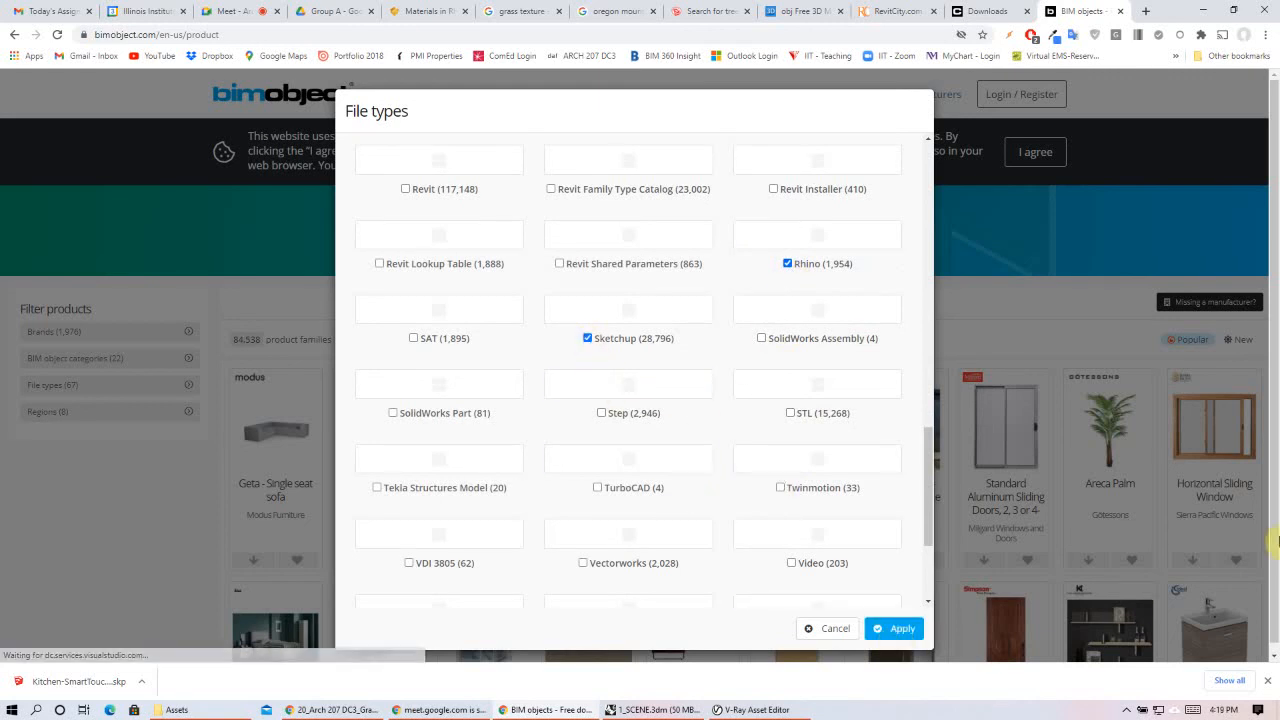
# - Search the filtered BIMobject products for "tree" and look through the resulting models
pyautogui.click(600, 230)
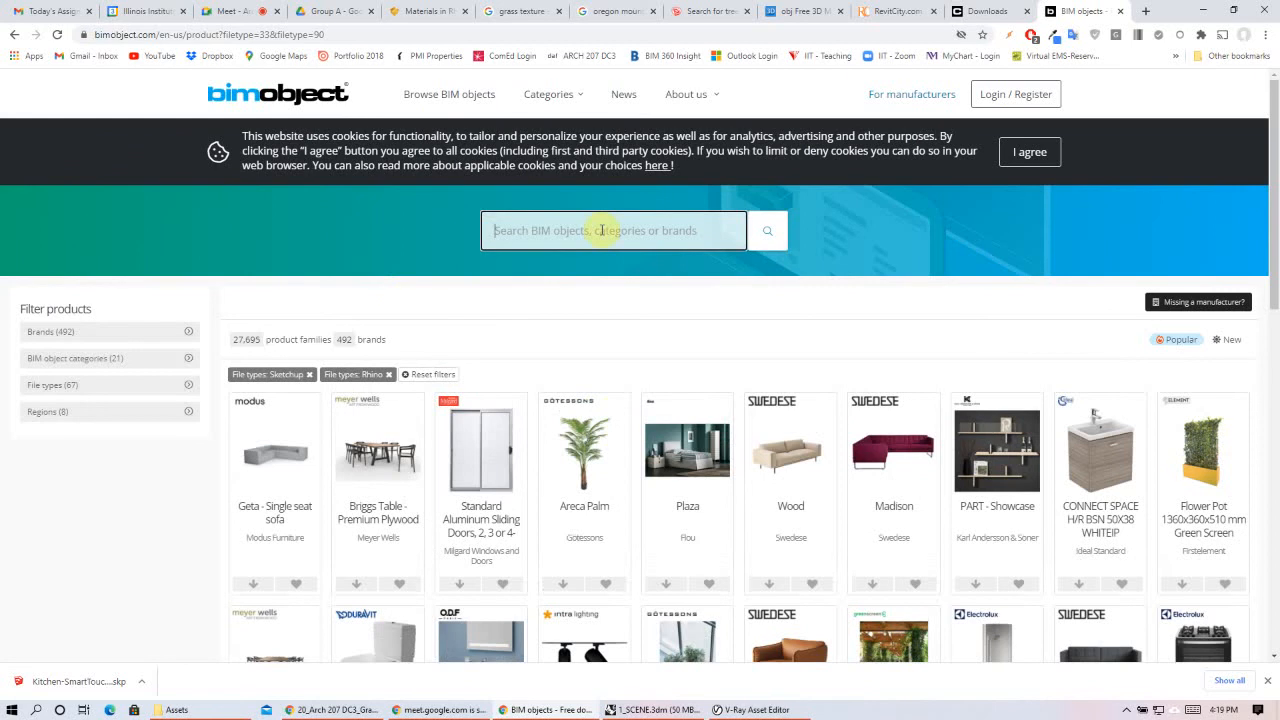
pyautogui.write('tree')
pyautogui.press('Return')
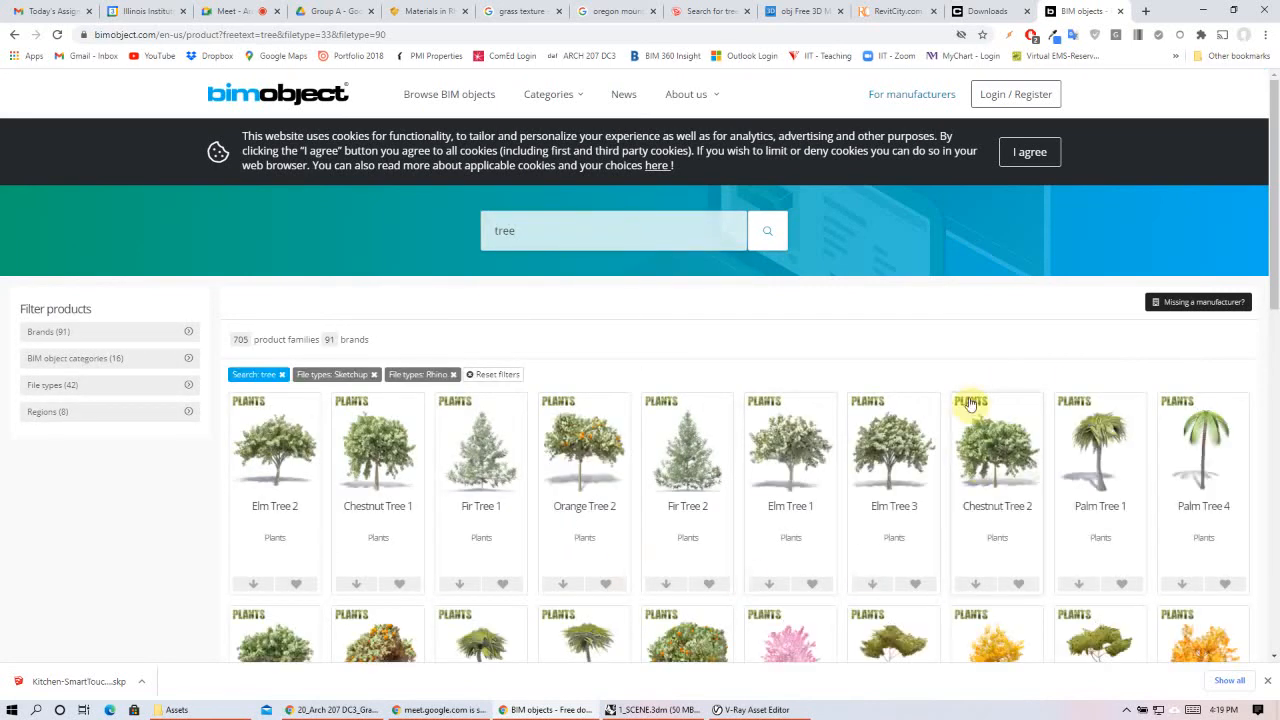
pyautogui.scroll(-3, 338, 457)
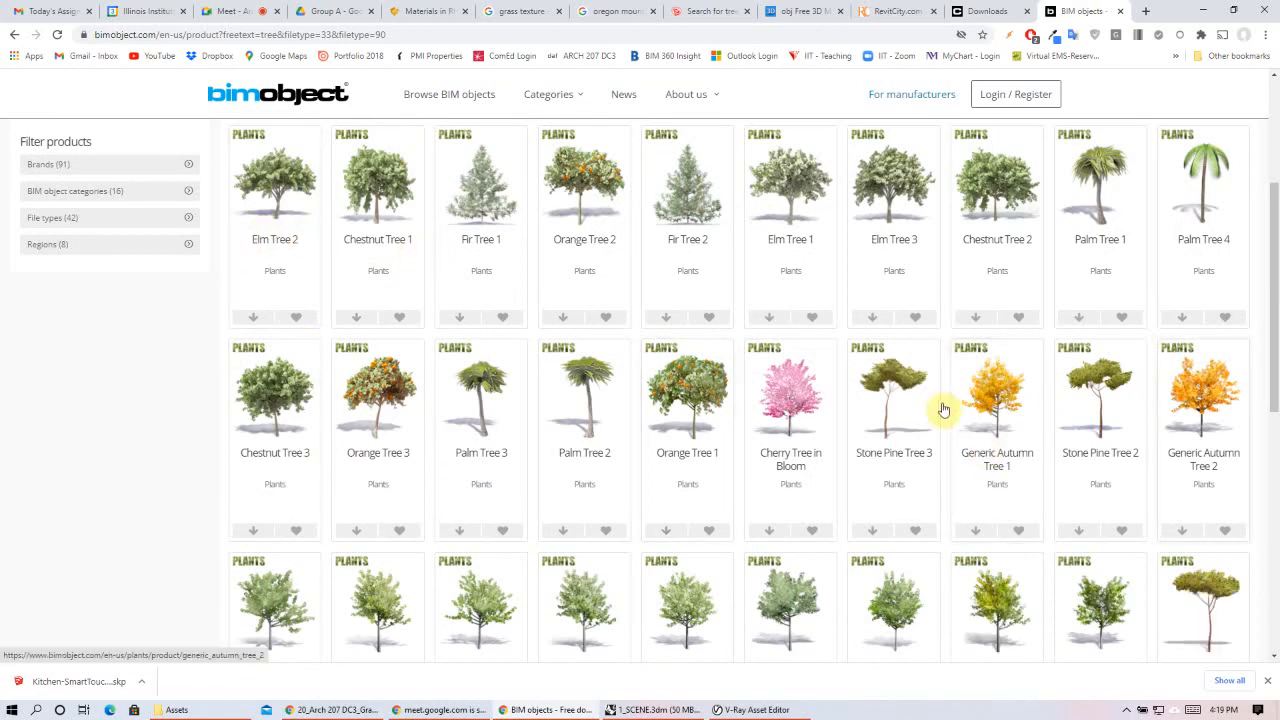
pyautogui.scroll(-3, 957, 409)
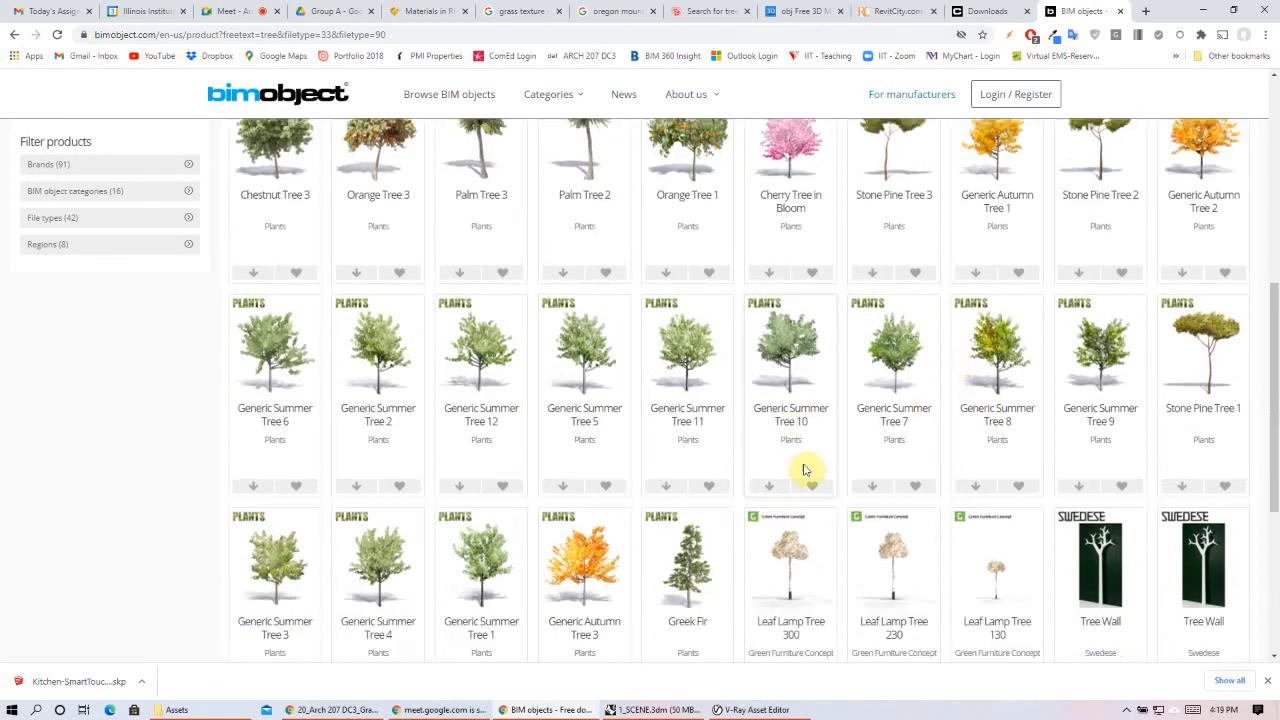
pyautogui.scroll(1, 549, 418)
pyautogui.scroll(4, 549, 418)
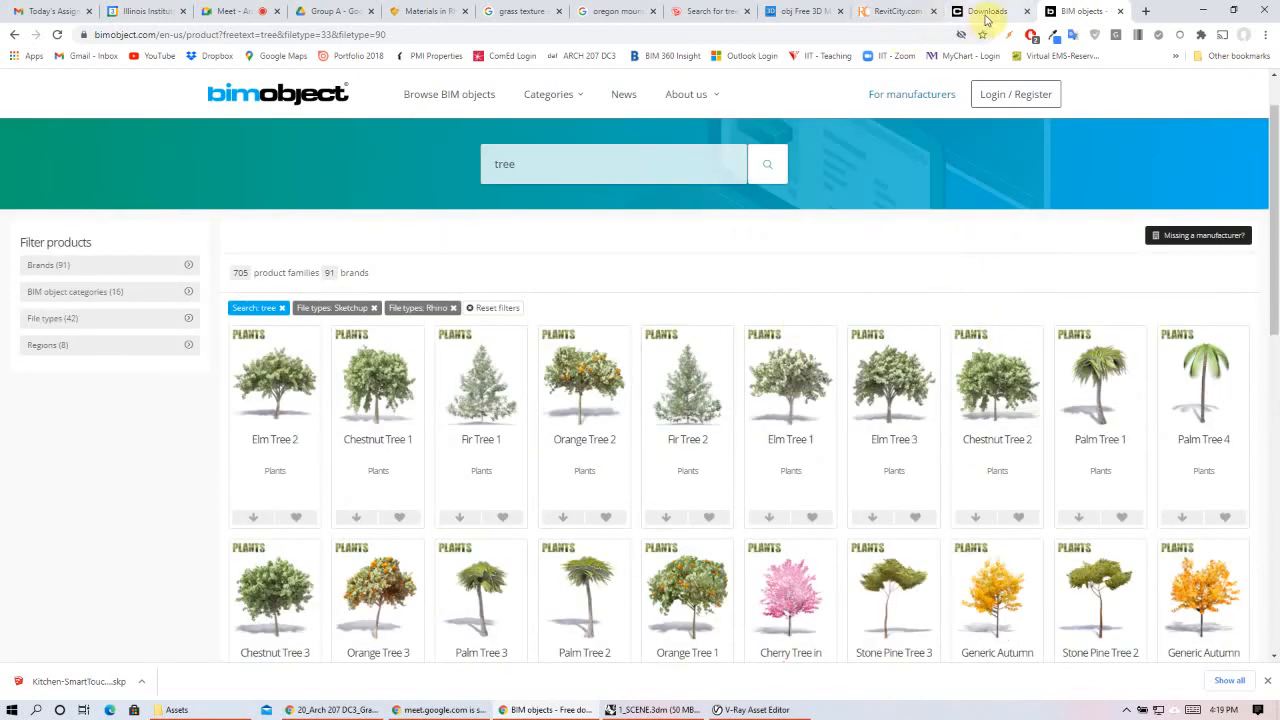
# - Close the BIMobject page, return to the 3D Warehouse tree results and view the green-leaved Geometric Tree's details
pyautogui.click(698, 10)
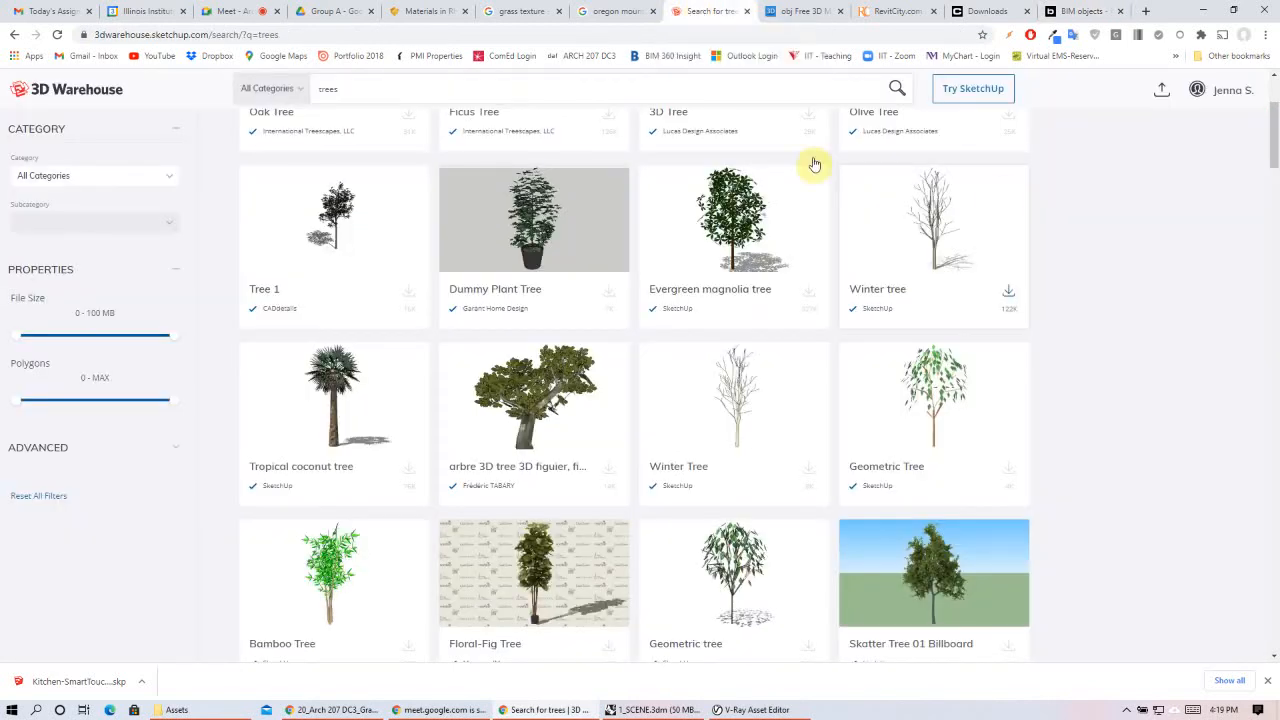
pyautogui.click(1121, 12)
pyautogui.scroll(2, 1104, 392)
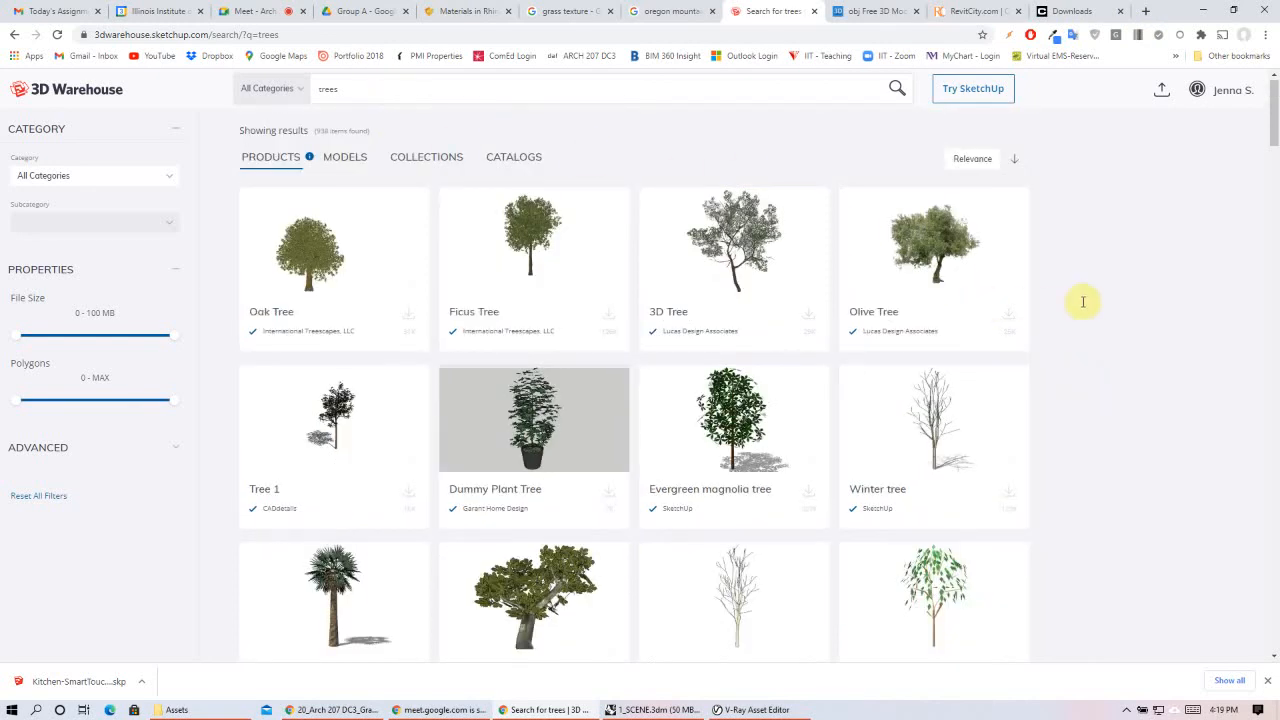
pyautogui.scroll(-2, 1165, 297)
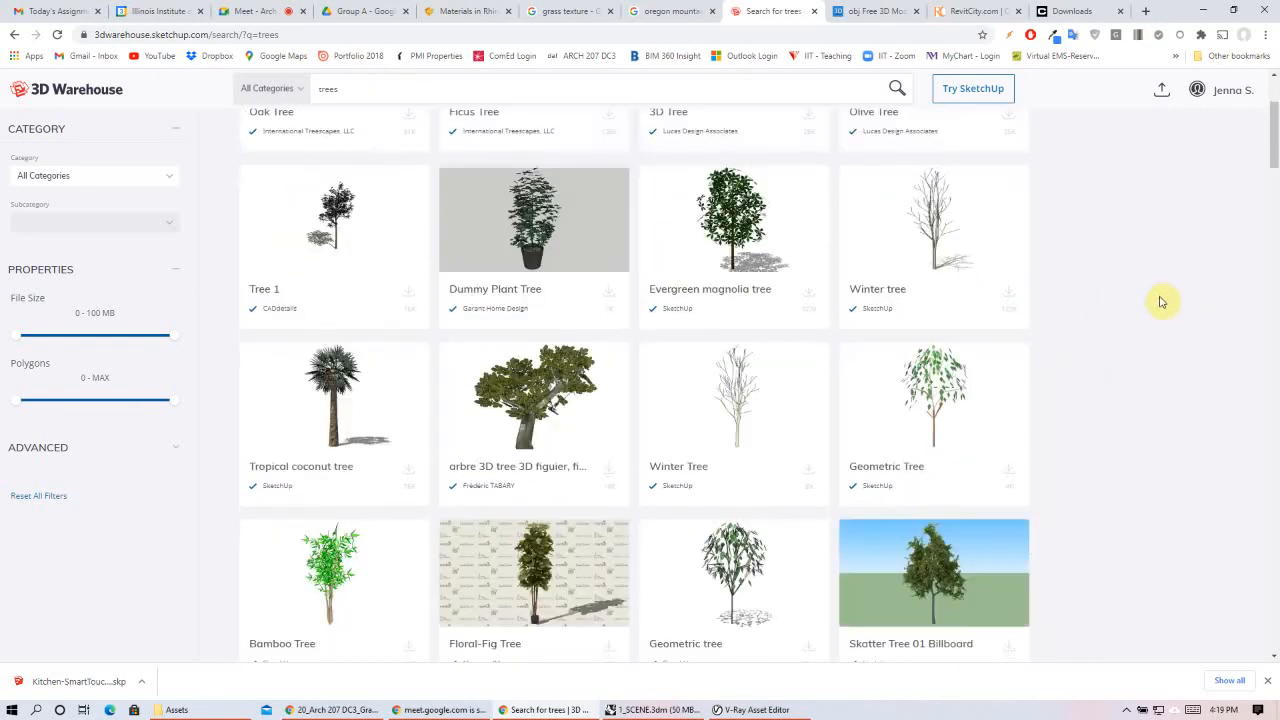
pyautogui.scroll(-1, 1160, 302)
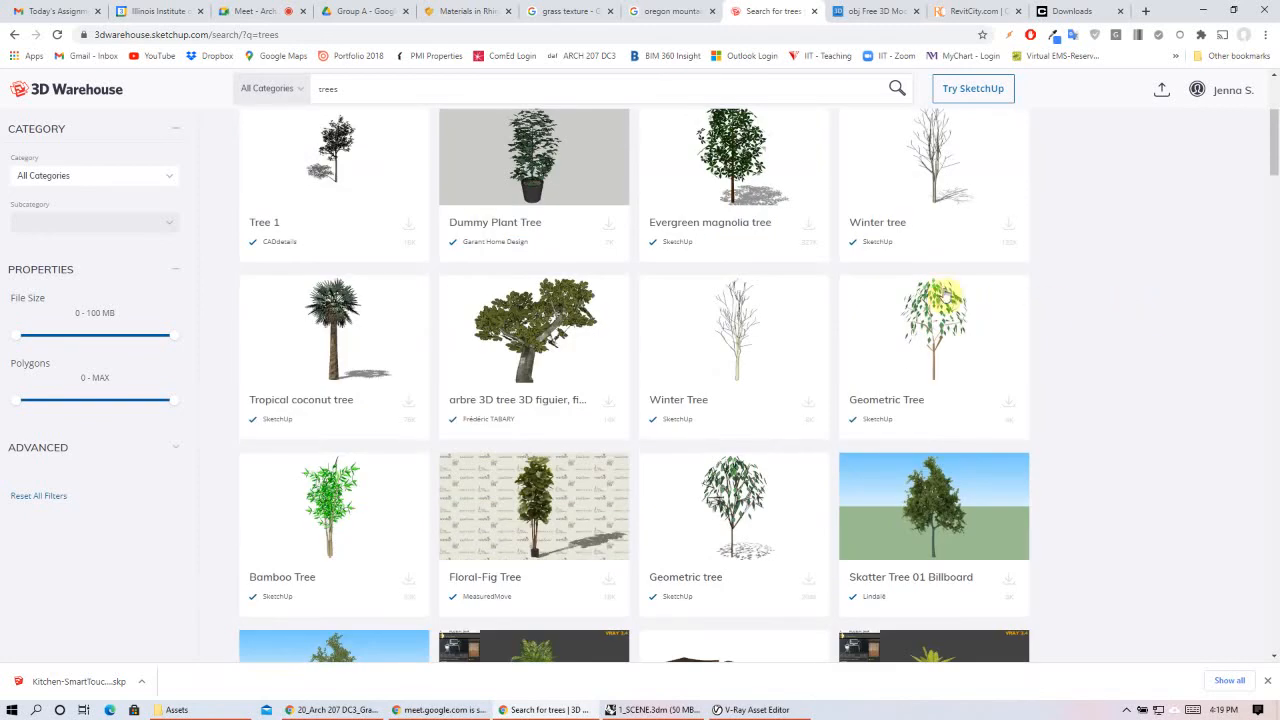
pyautogui.scroll(-1, 938, 279)
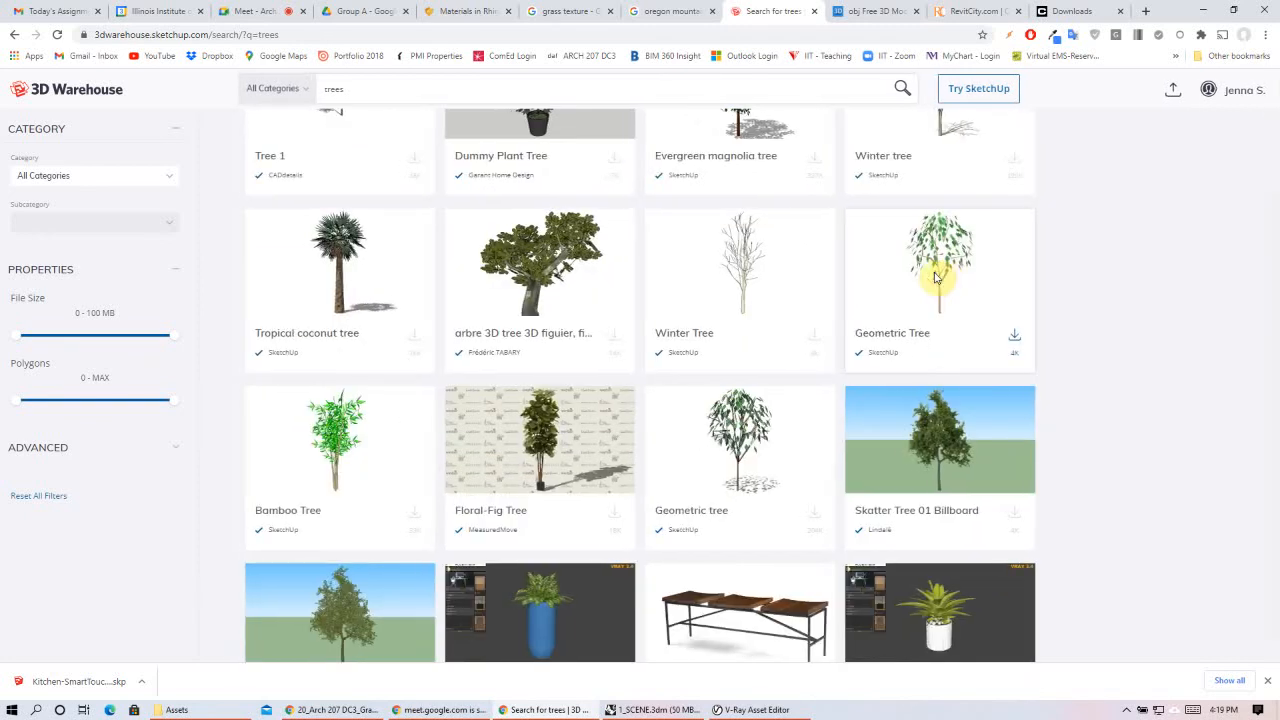
pyautogui.click(940, 258)
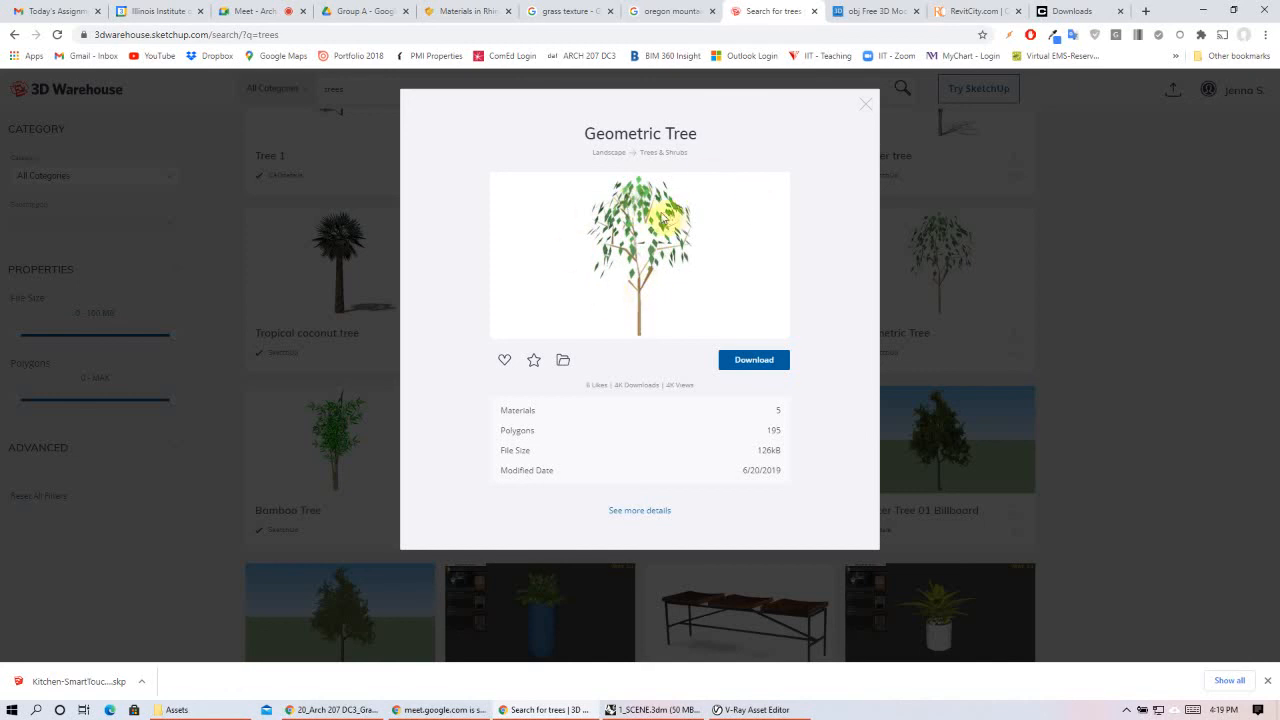
pyautogui.click(943, 157)
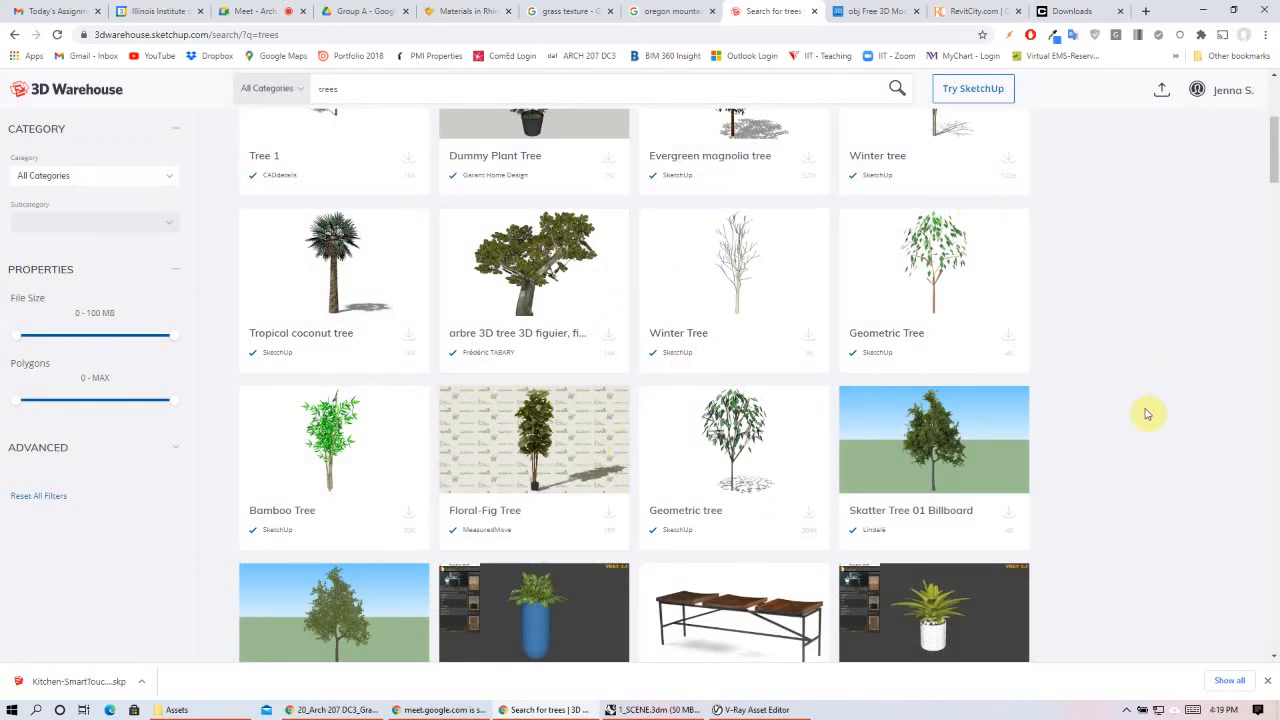
# - Browse the remaining 3D Warehouse tree models down the results list, returning to the first results
pyautogui.scroll(-3, 1138, 408)
pyautogui.scroll(-7, 1120, 423)
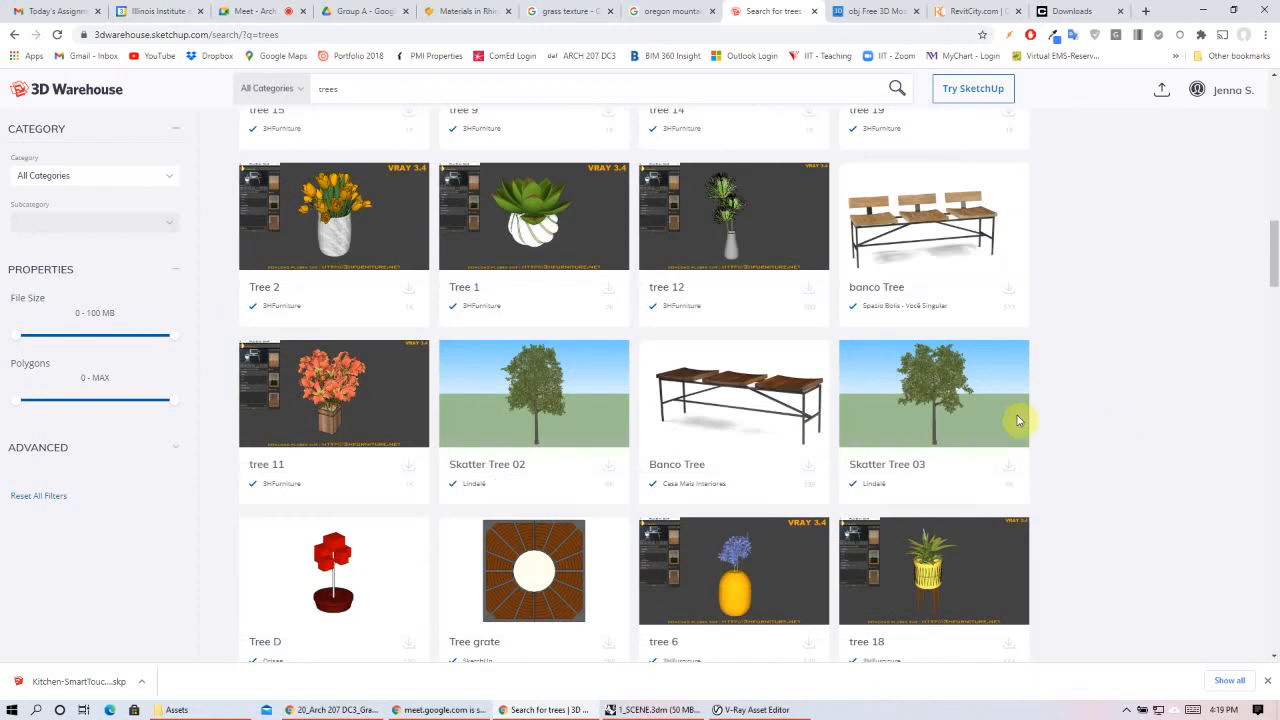
pyautogui.scroll(-2, 980, 275)
pyautogui.scroll(-1, 1005, 378)
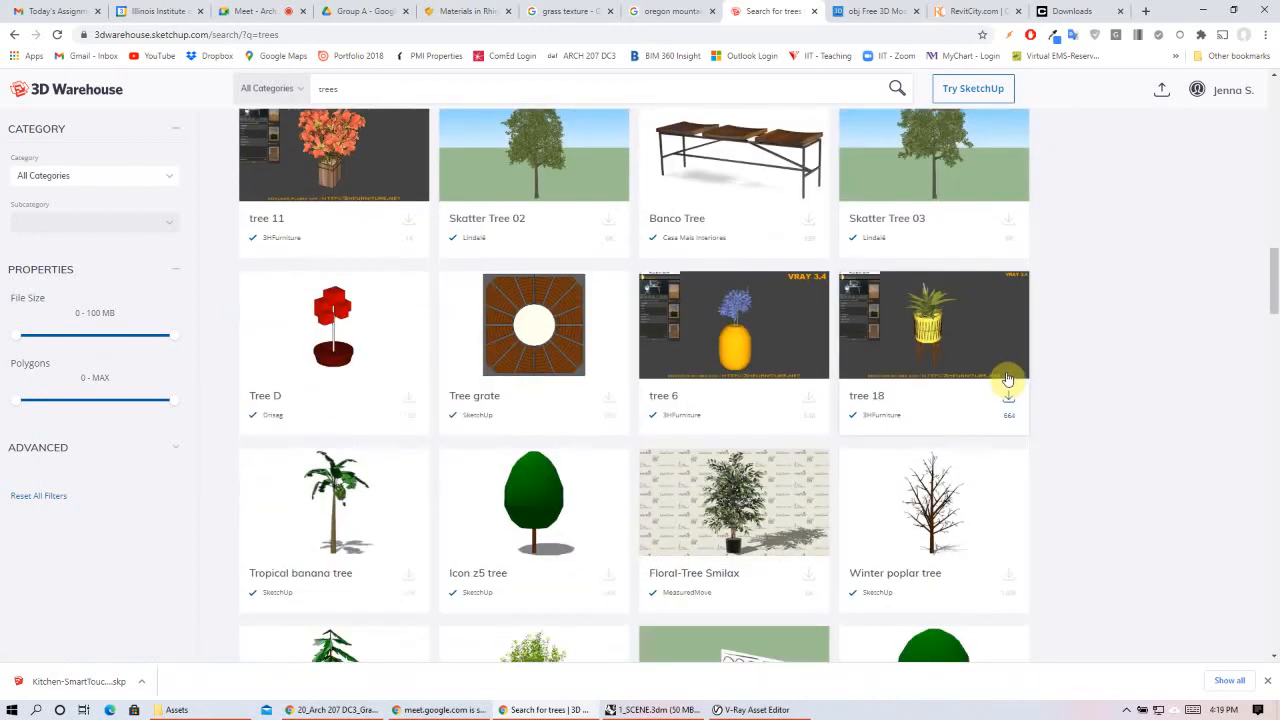
pyautogui.scroll(-2, 1008, 380)
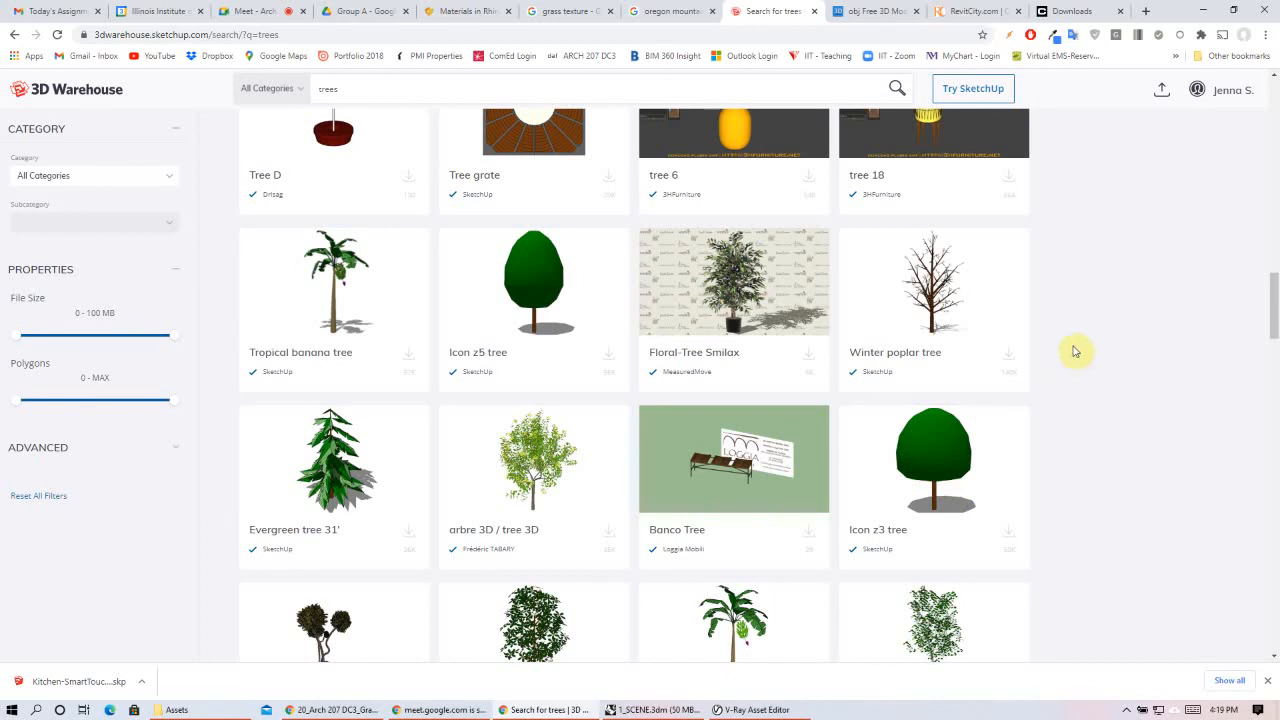
pyautogui.scroll(-1, 1086, 357)
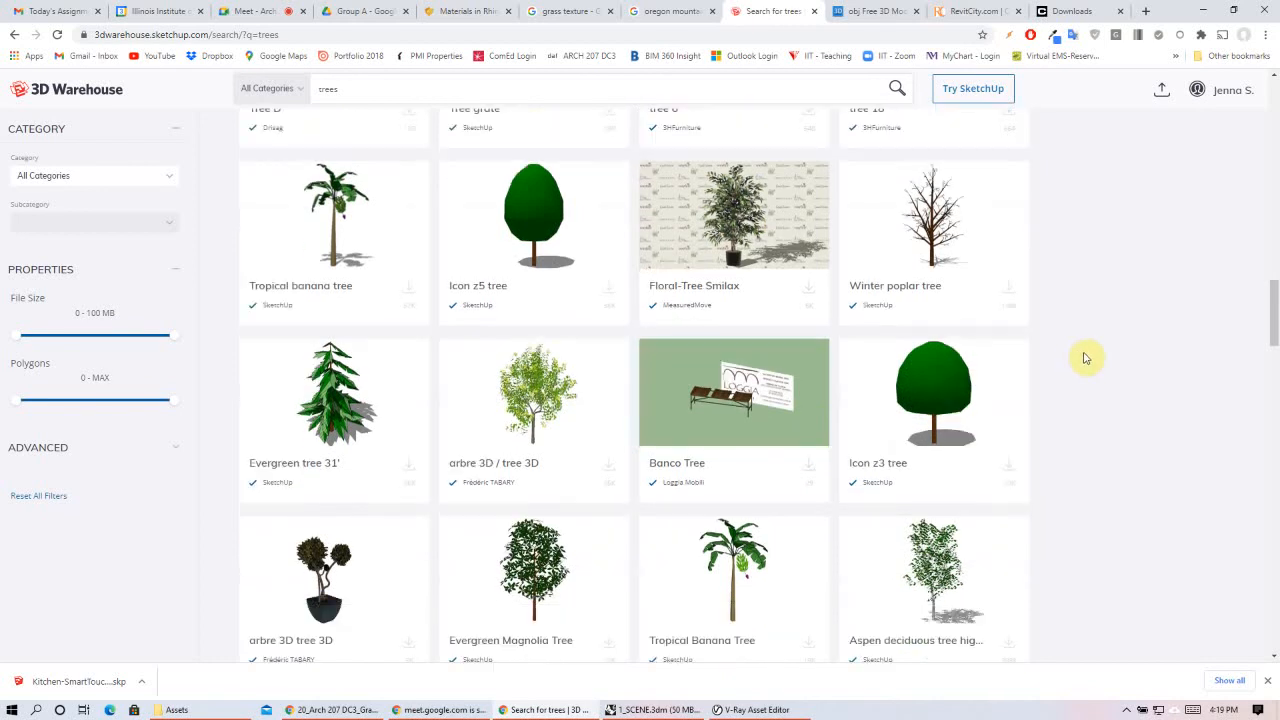
pyautogui.scroll(-3, 1097, 366)
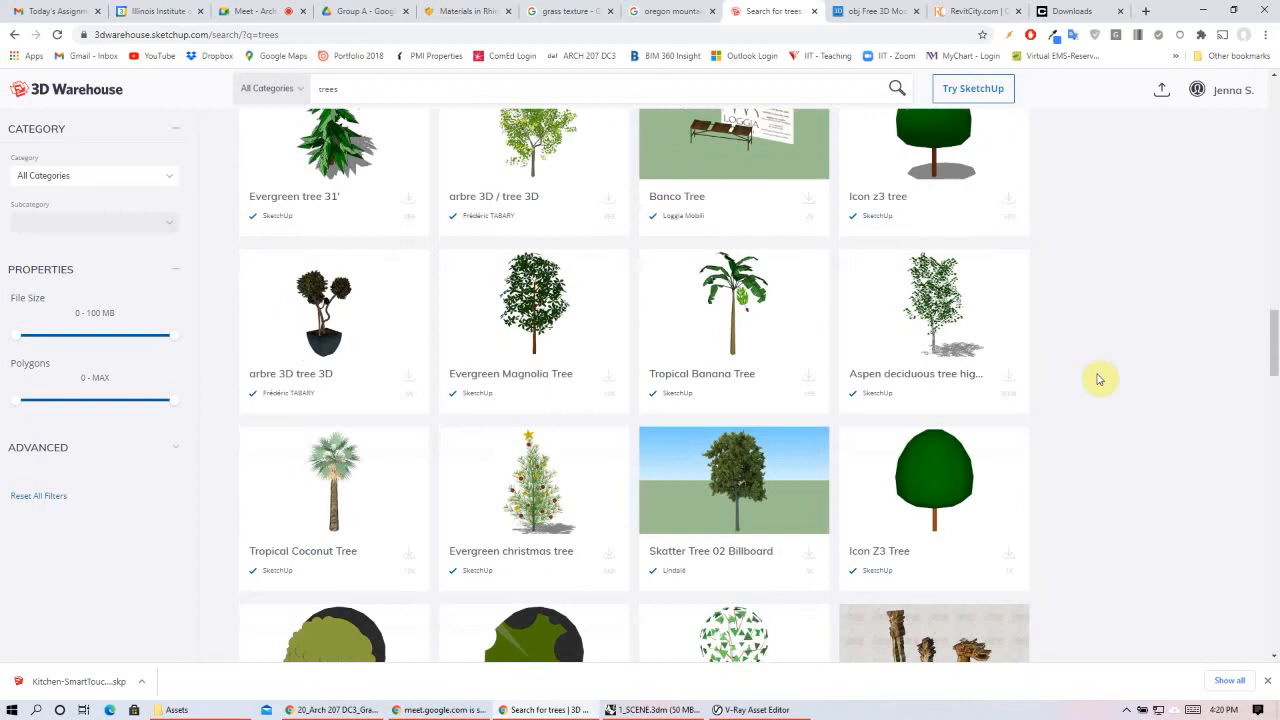
pyautogui.scroll(-2, 1099, 379)
pyautogui.scroll(-1, 1099, 376)
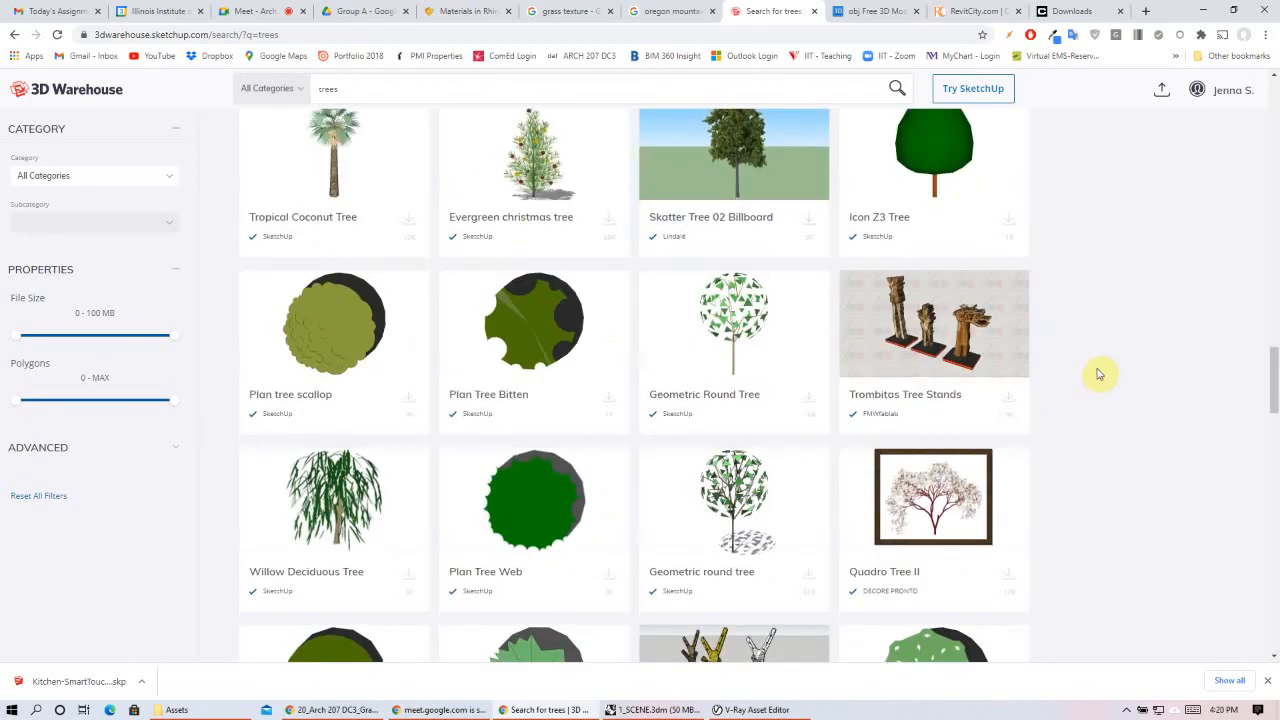
pyautogui.scroll(-2, 1099, 374)
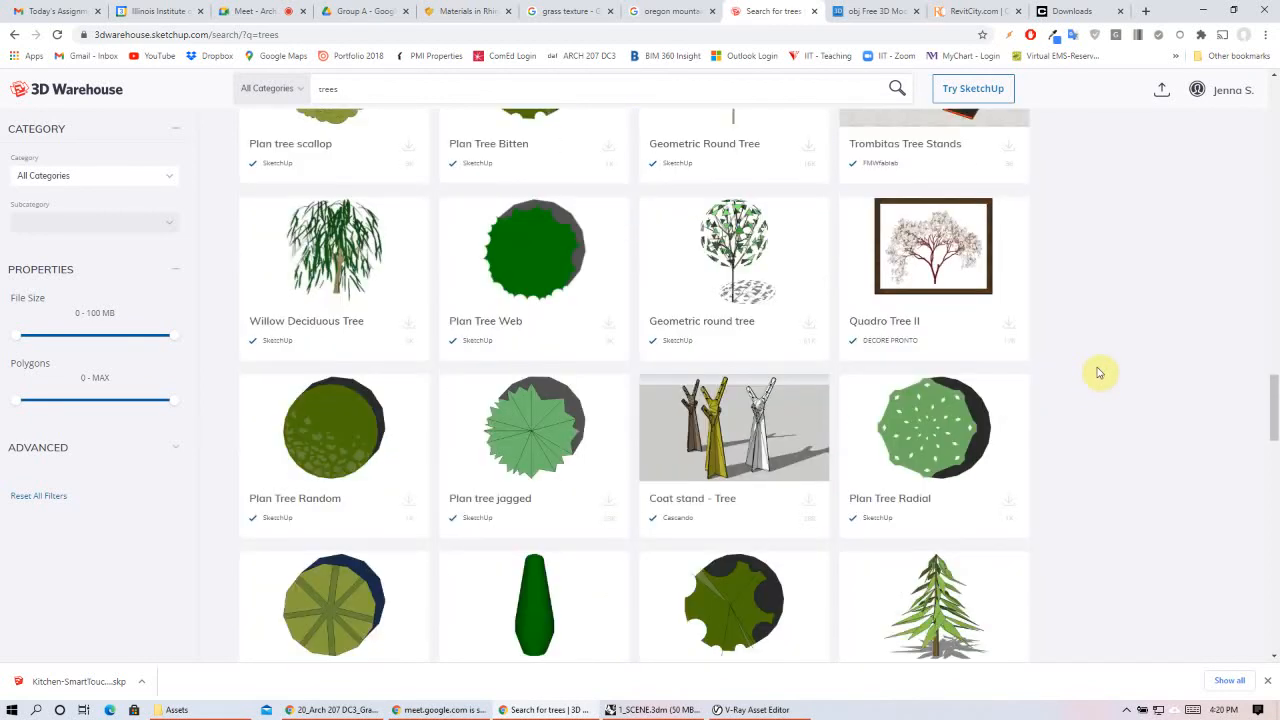
pyautogui.scroll(-5, 1100, 362)
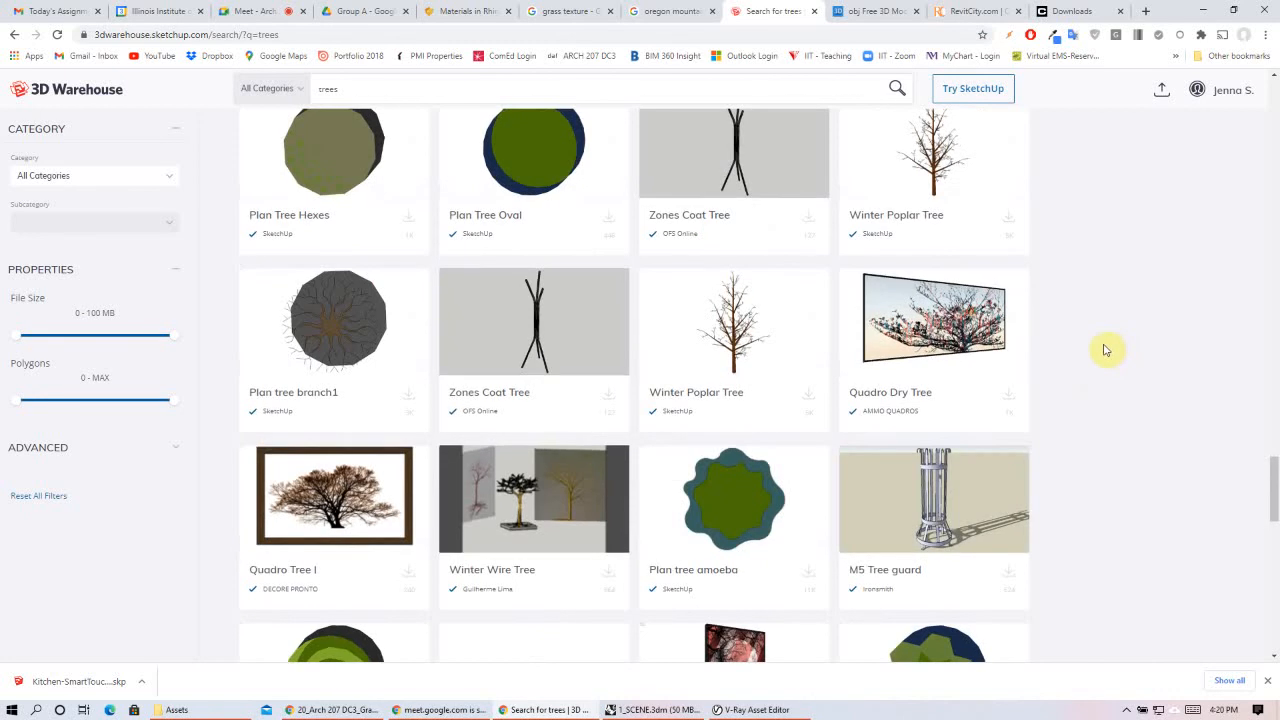
pyautogui.scroll(-5, 1106, 350)
pyautogui.scroll(-5, 1106, 350)
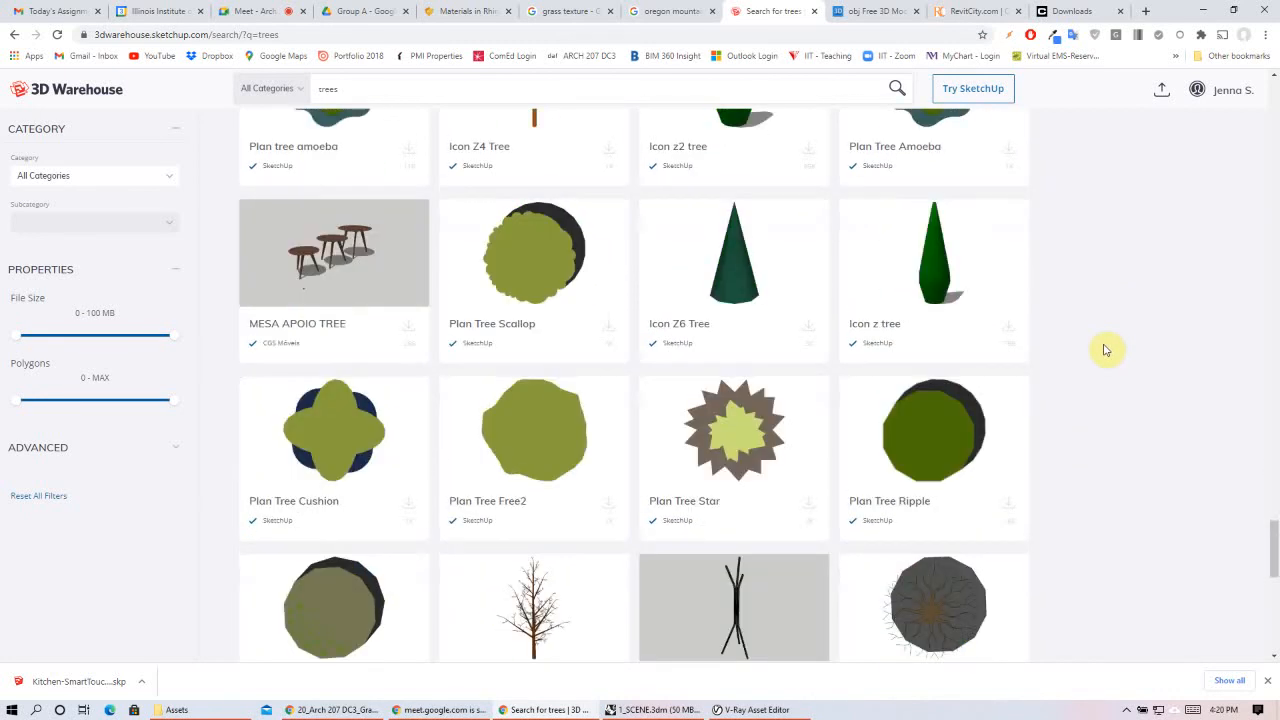
pyautogui.moveTo(1271, 545); pyautogui.dragTo(1256, 86)
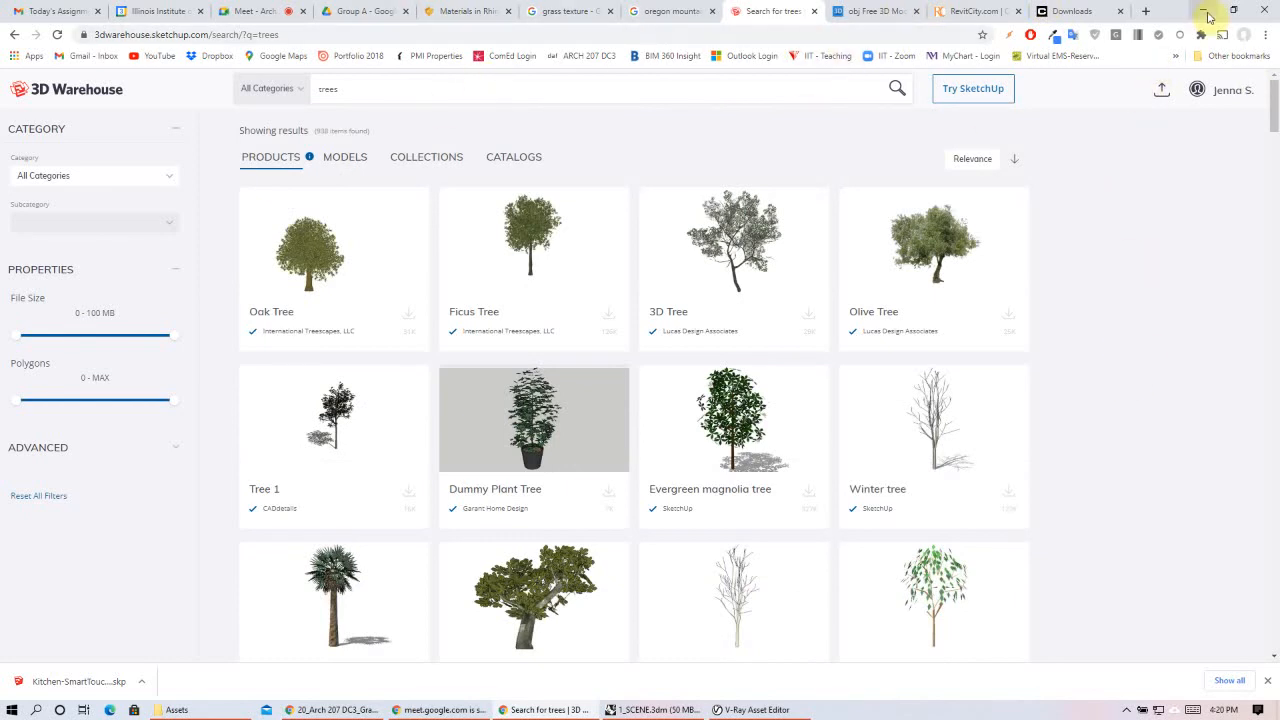
# - Open the Chaos Group learning resources from the downloads page and accept the cookie notice
pyautogui.click(1068, 11)
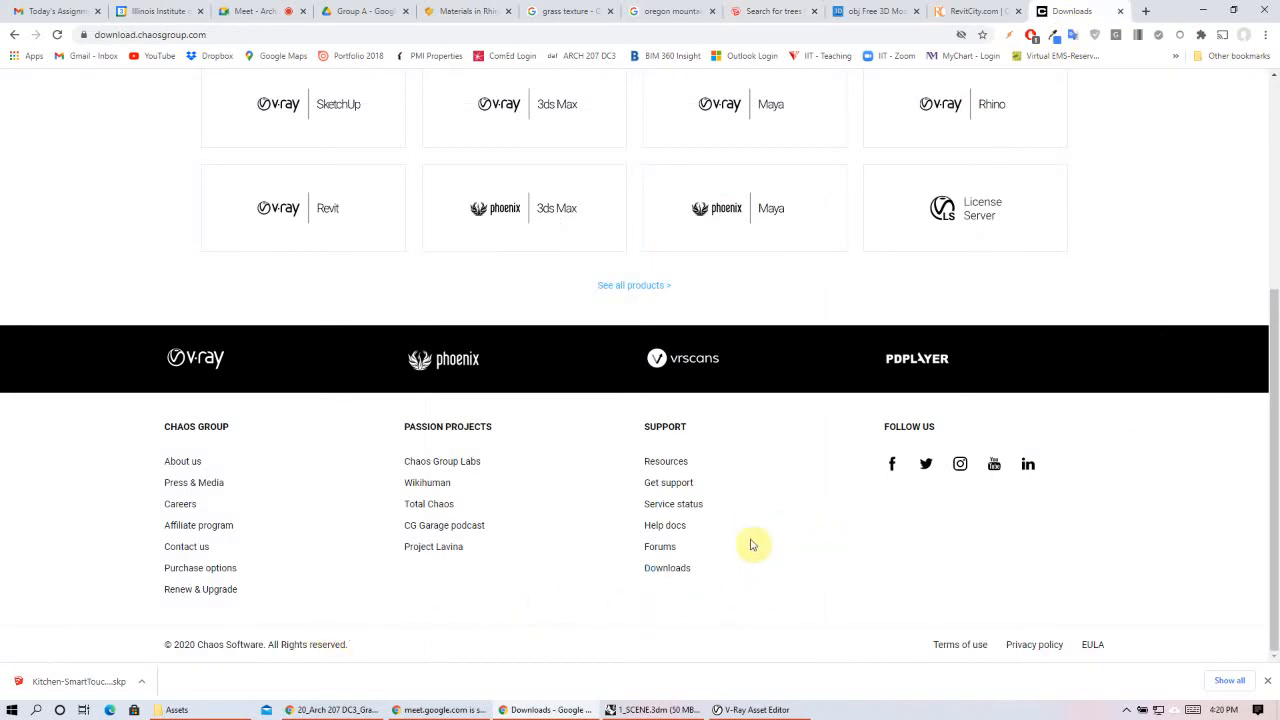
pyautogui.click(667, 465)
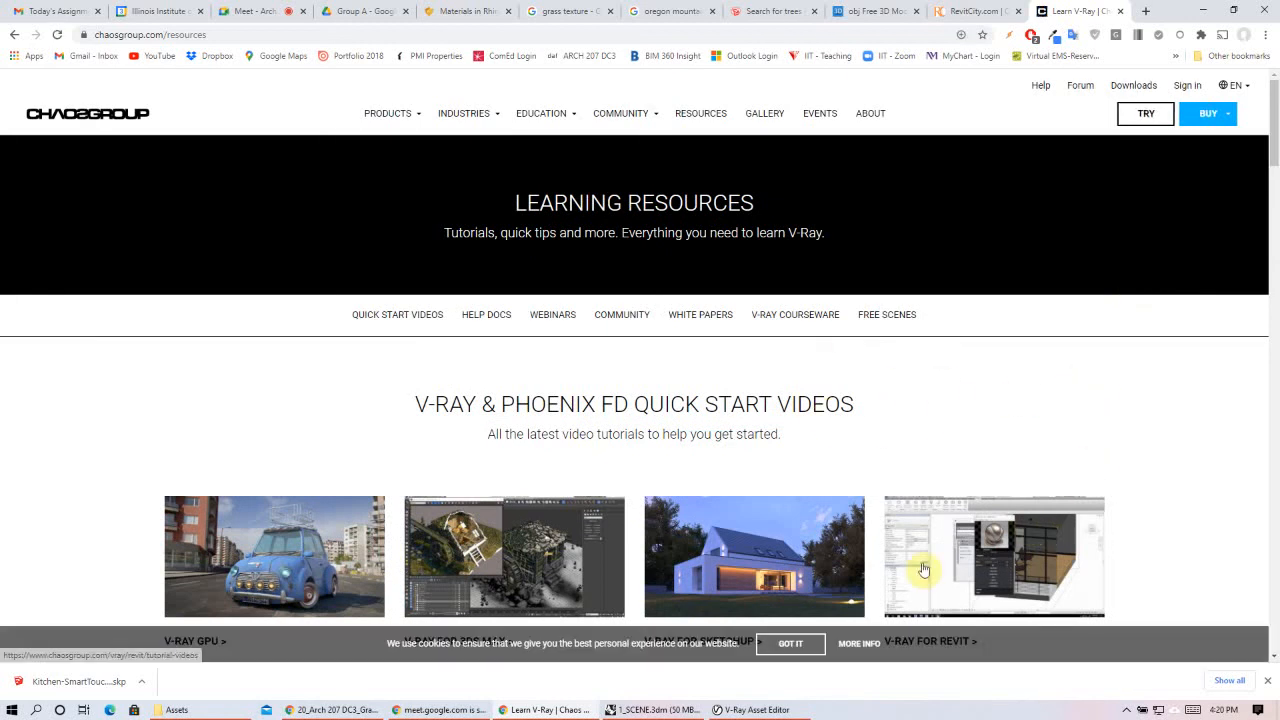
pyautogui.click(796, 645)
pyautogui.scroll(-3, 1100, 408)
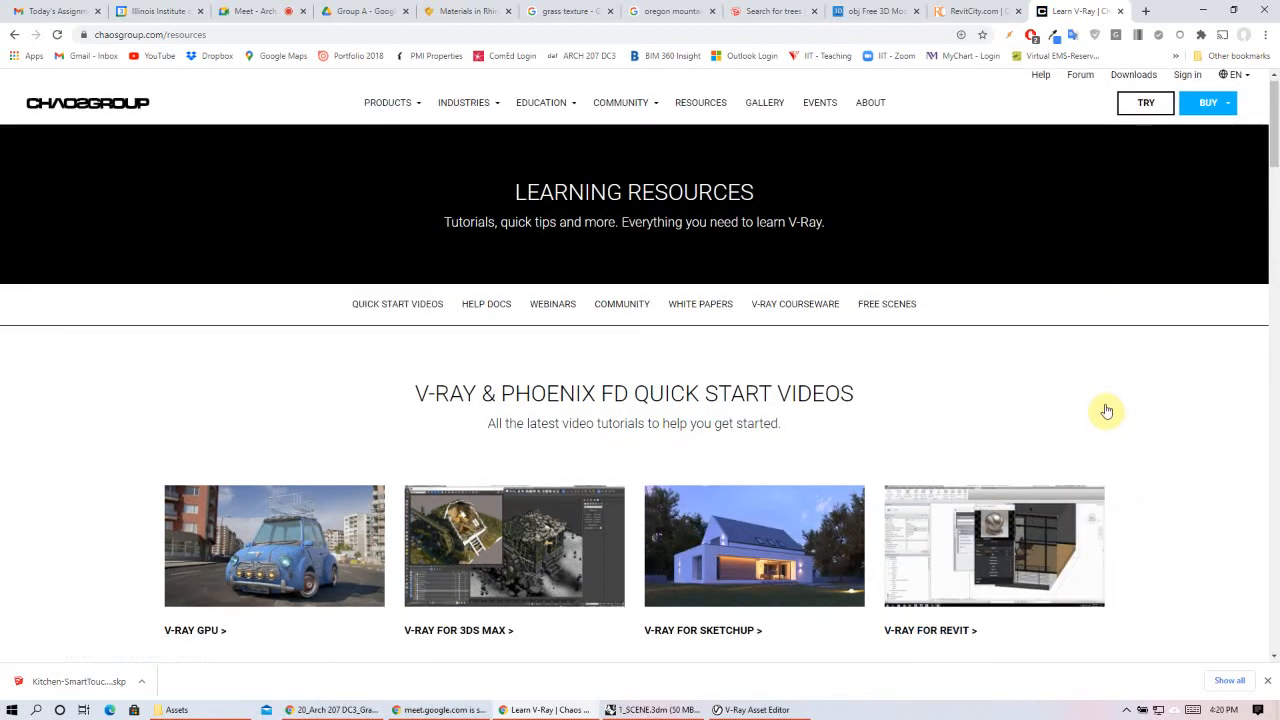
# - Look through the V-Ray and Phoenix FD quick start videos and open the V-Ray for Rhino tutorials
pyautogui.scroll(-3, 1141, 418)
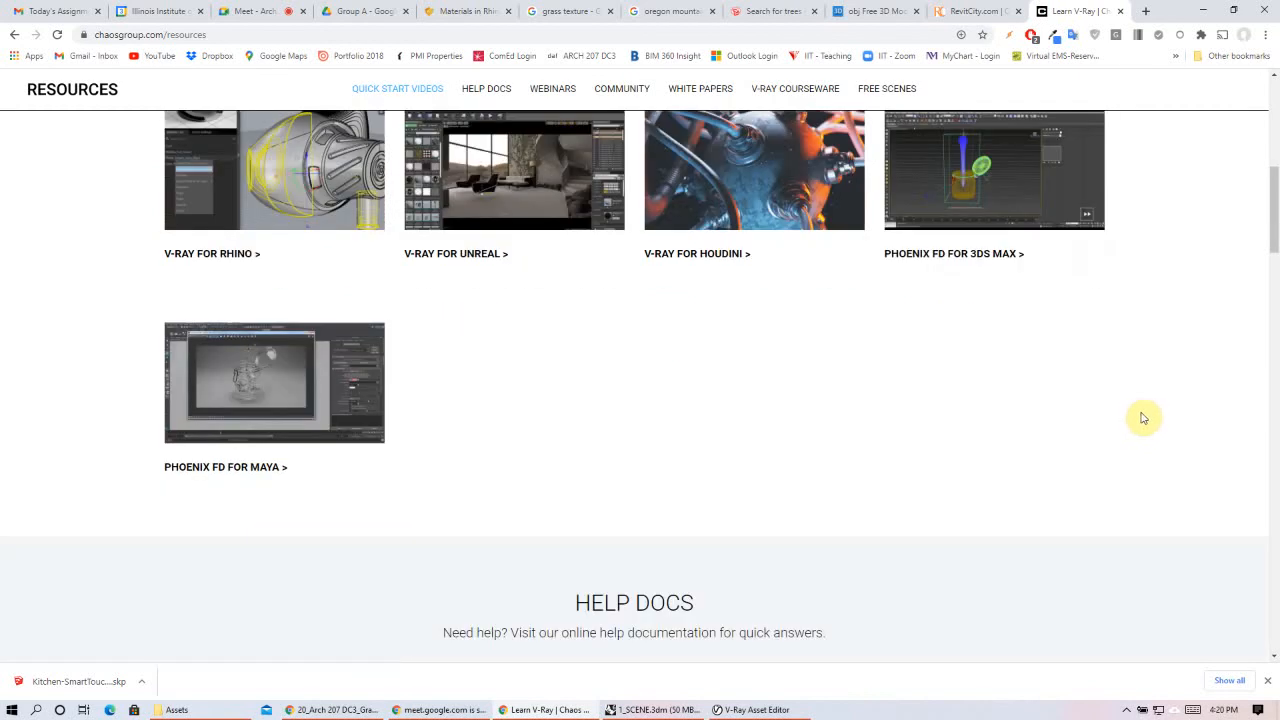
pyautogui.scroll(5, 1150, 415)
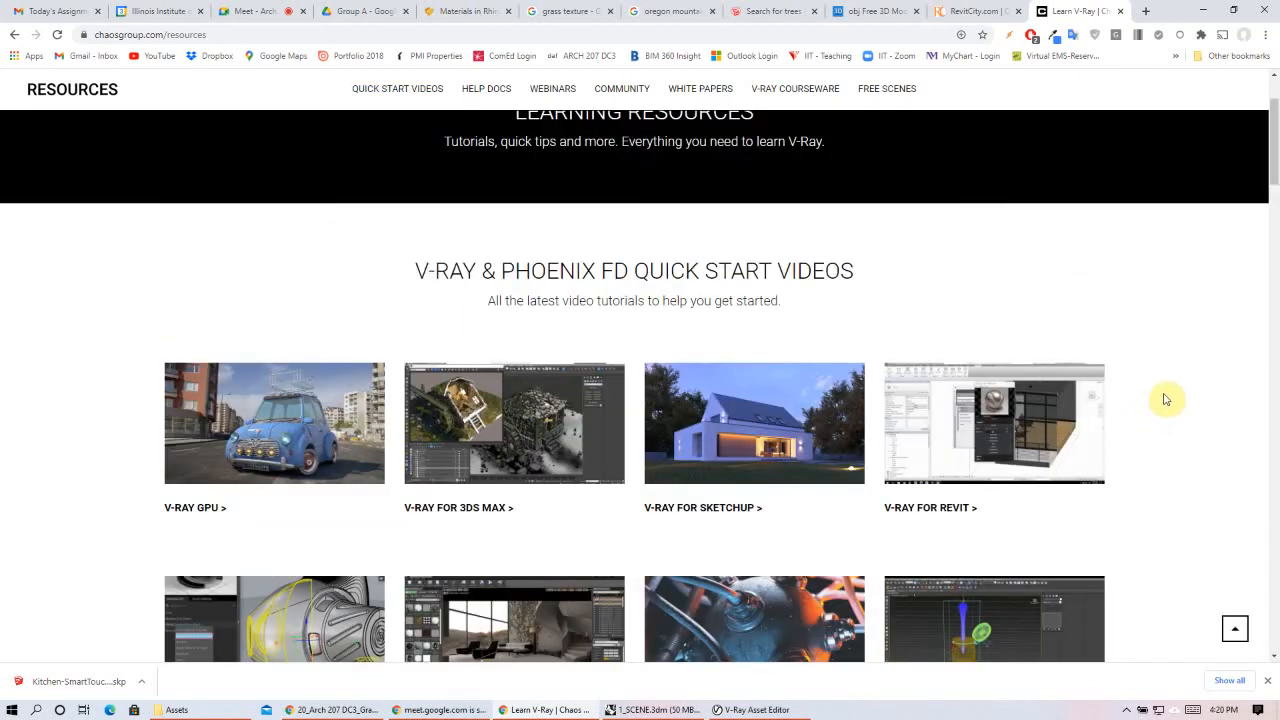
pyautogui.scroll(-1, 1166, 395)
pyautogui.scroll(-1, 1166, 380)
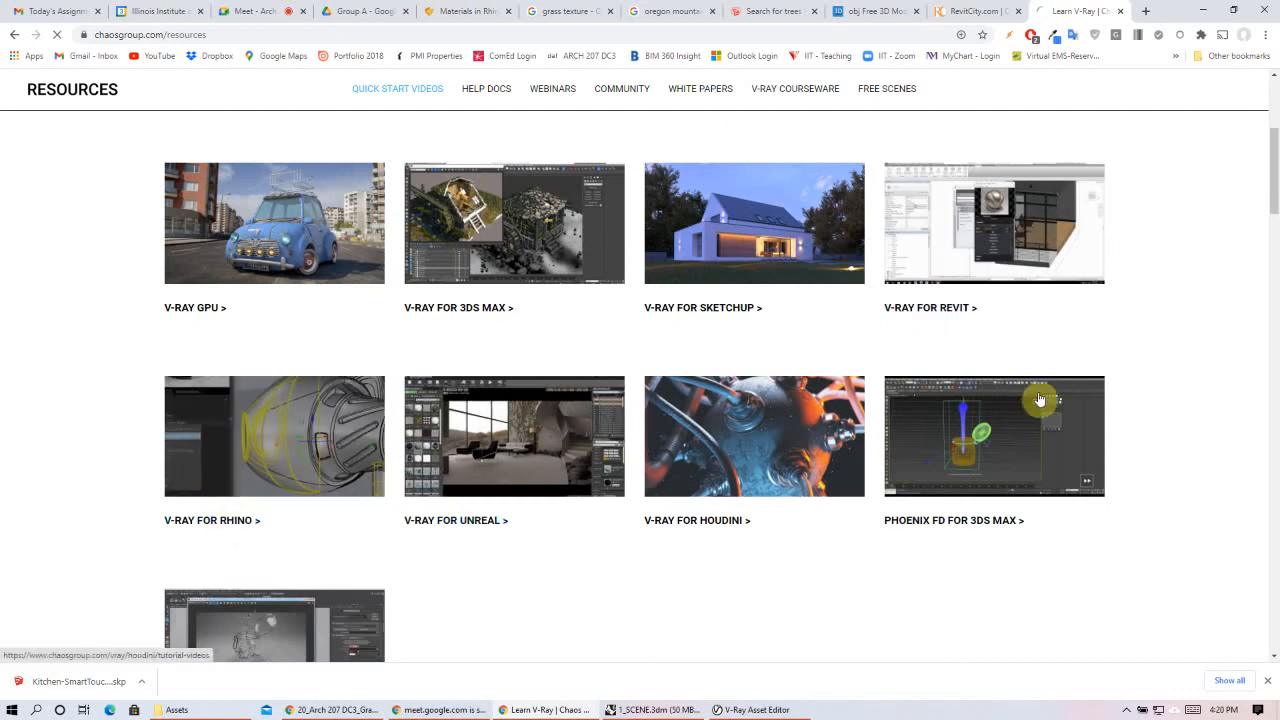
pyautogui.click(1012, 409)
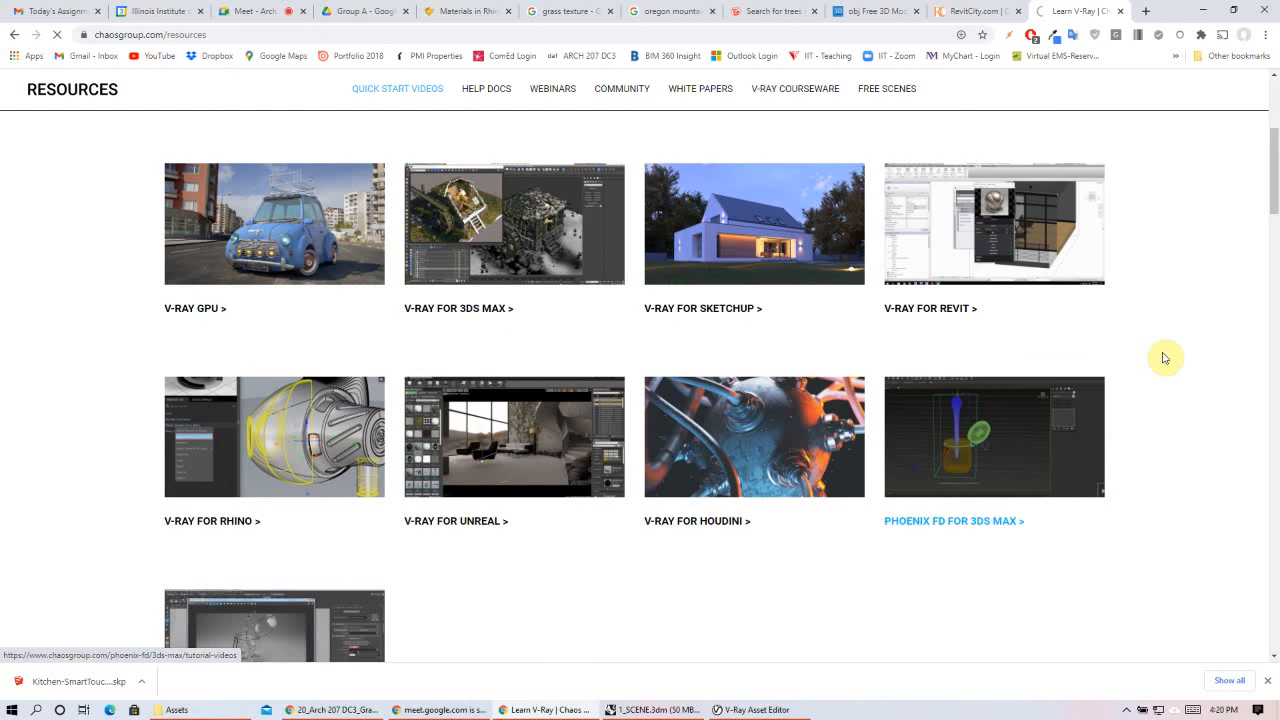
# - Look over the V-Ray for Rhino video tutorials and open the Exterior Lighting step-by-step breakdown with its assets
pyautogui.scroll(-3, 1163, 357)
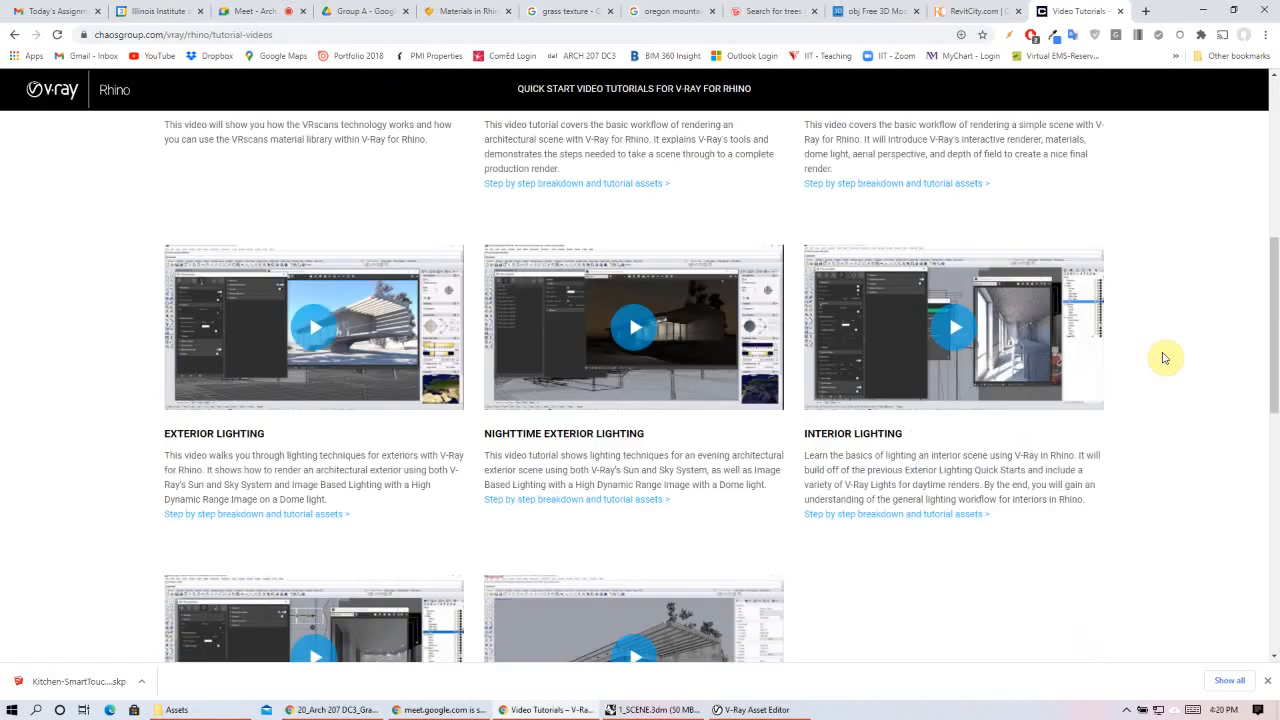
pyautogui.scroll(-2, 1163, 357)
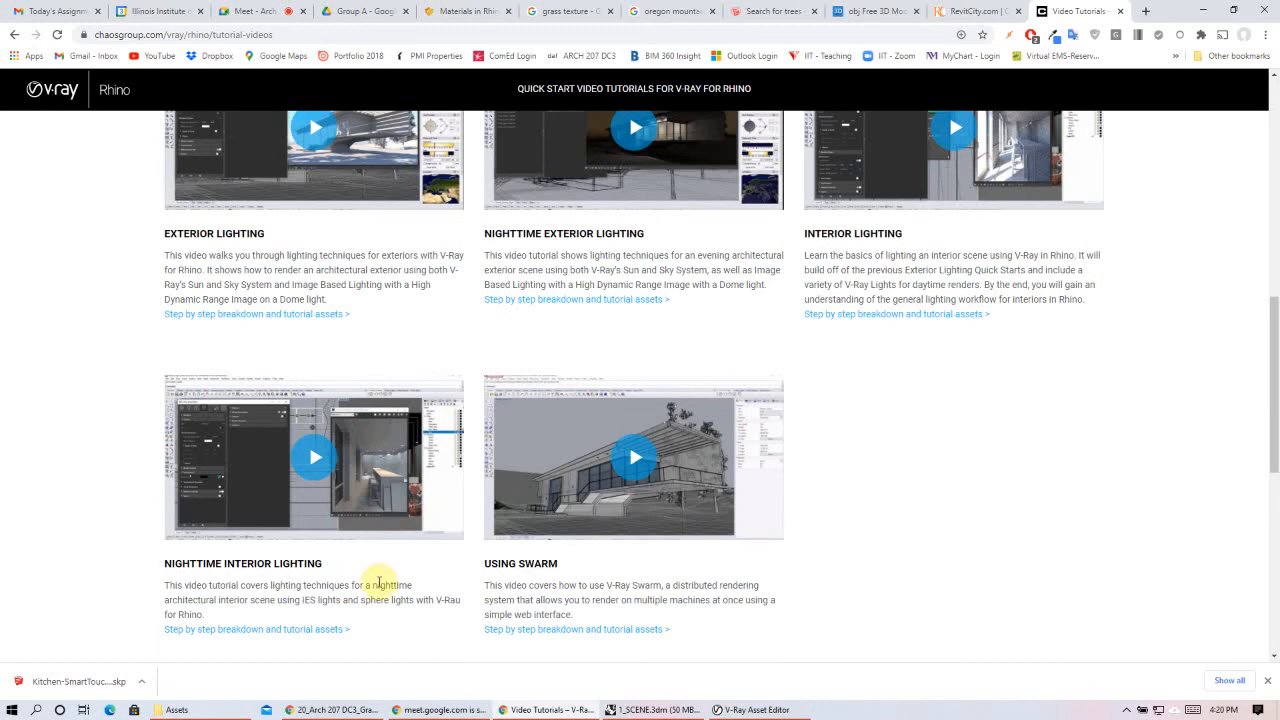
pyautogui.scroll(2, 236, 387)
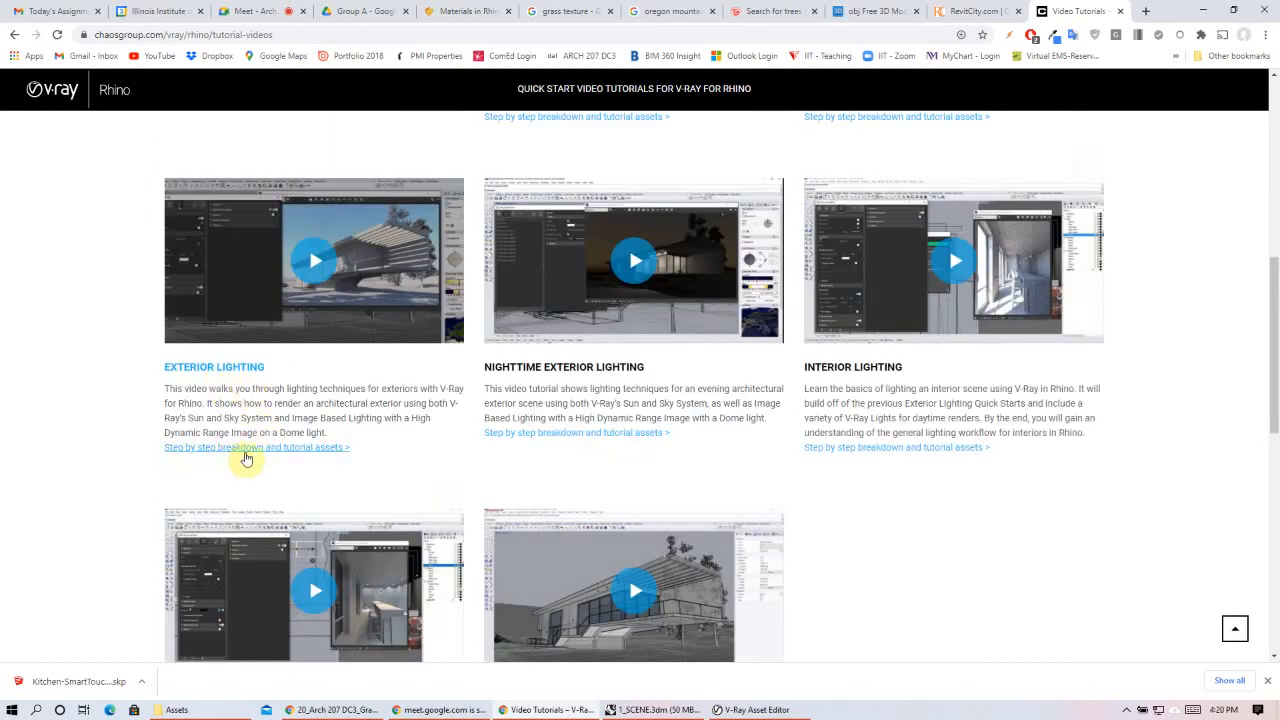
pyautogui.click(658, 438)
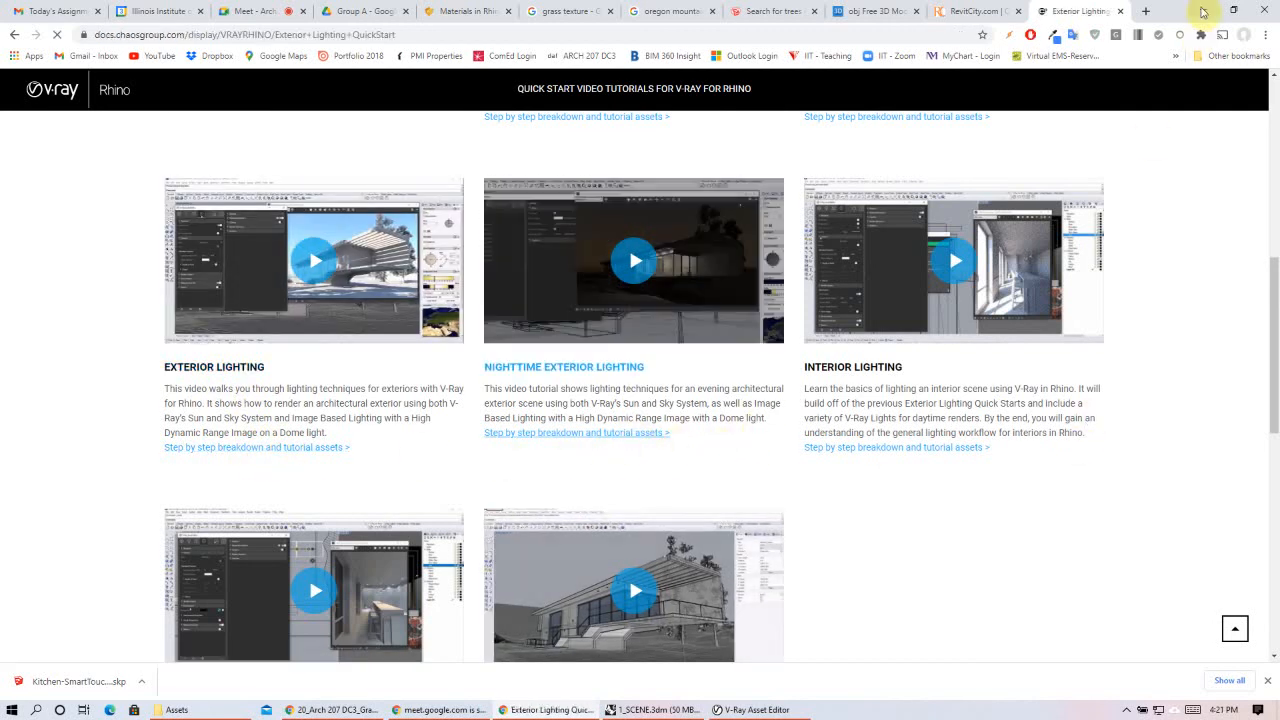
# - Switch to Rhino, add a layer named "Trees - B" under 1_SITE and make it the current layer
pyautogui.click(1204, 11)
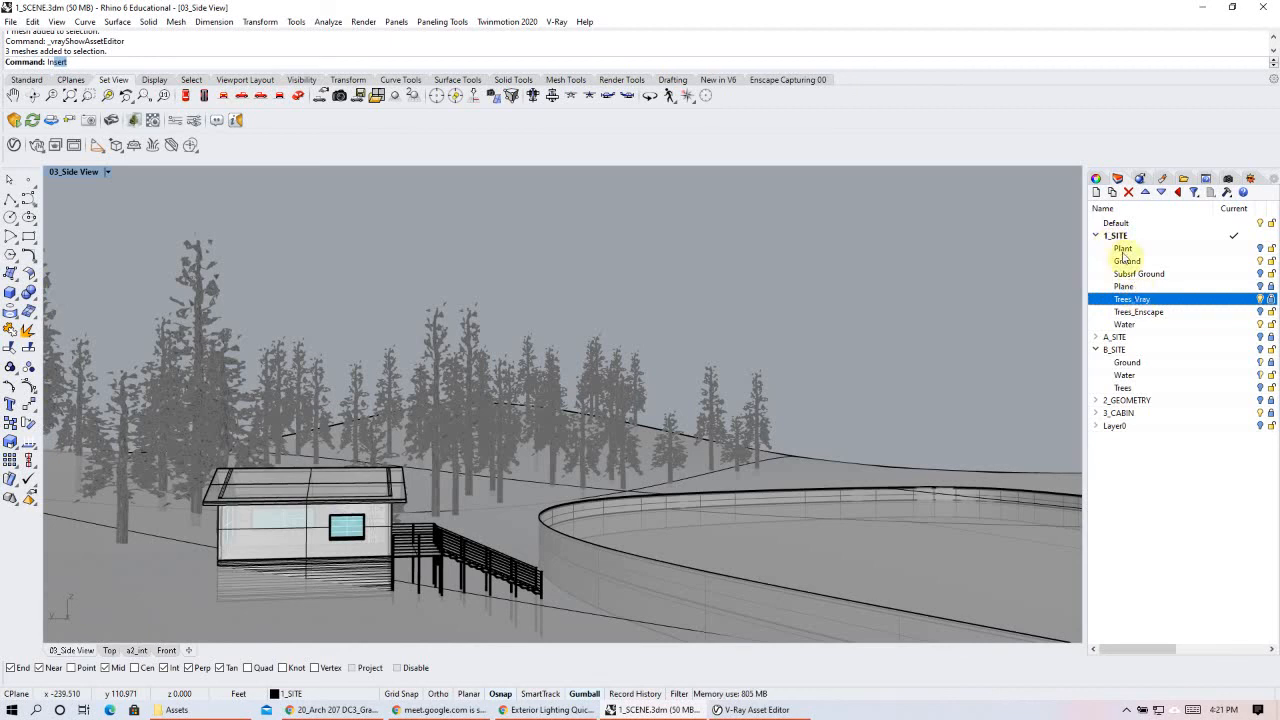
pyautogui.click(1096, 191)
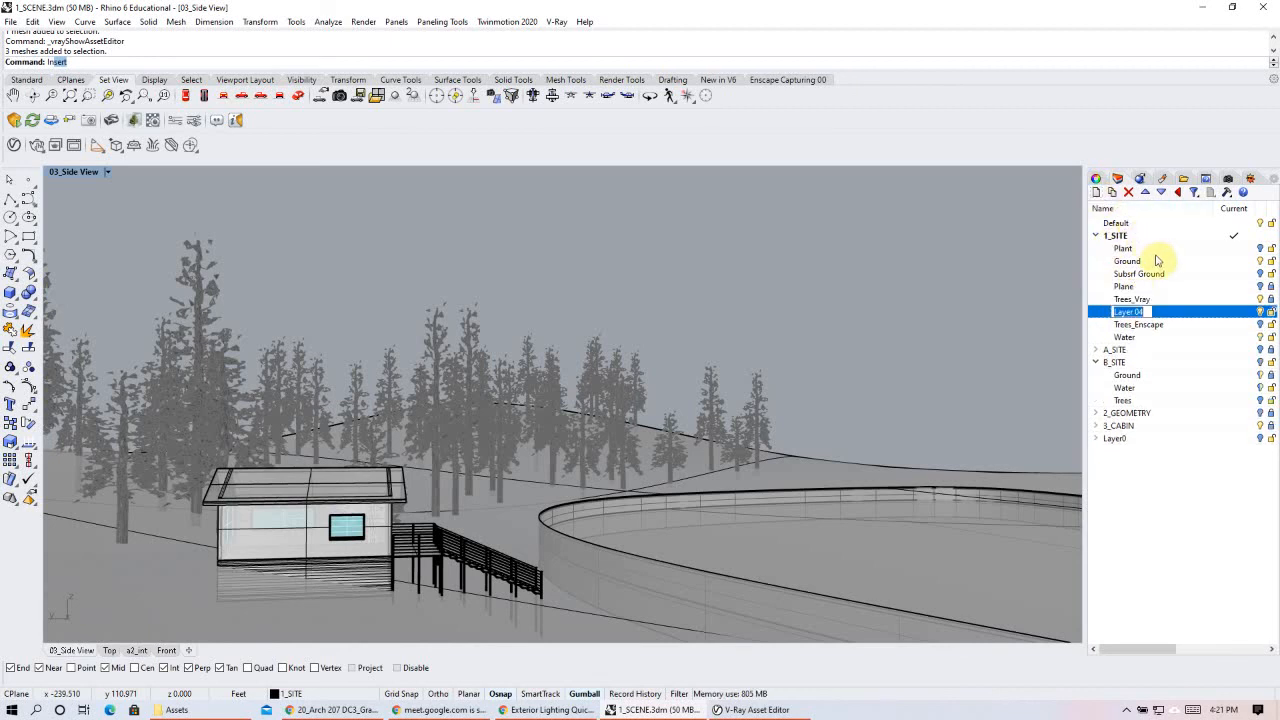
pyautogui.write('Trees - B')
pyautogui.press('Return')
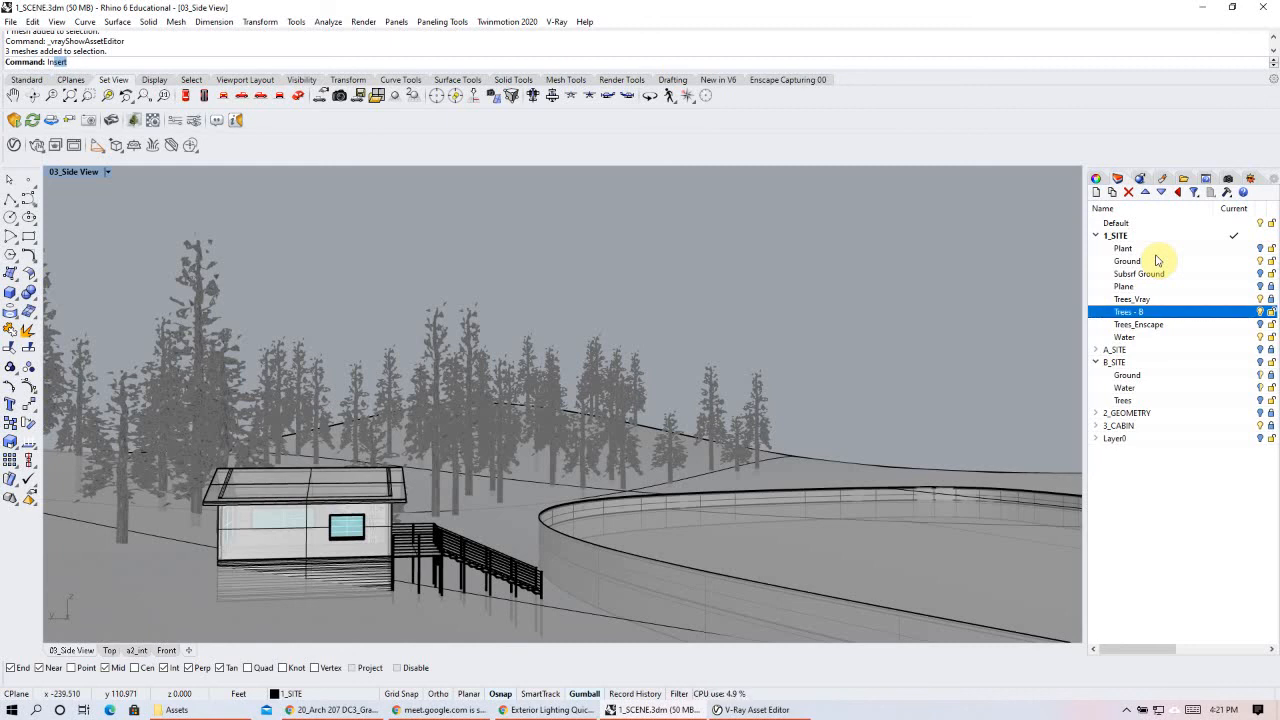
pyautogui.click(1213, 312)
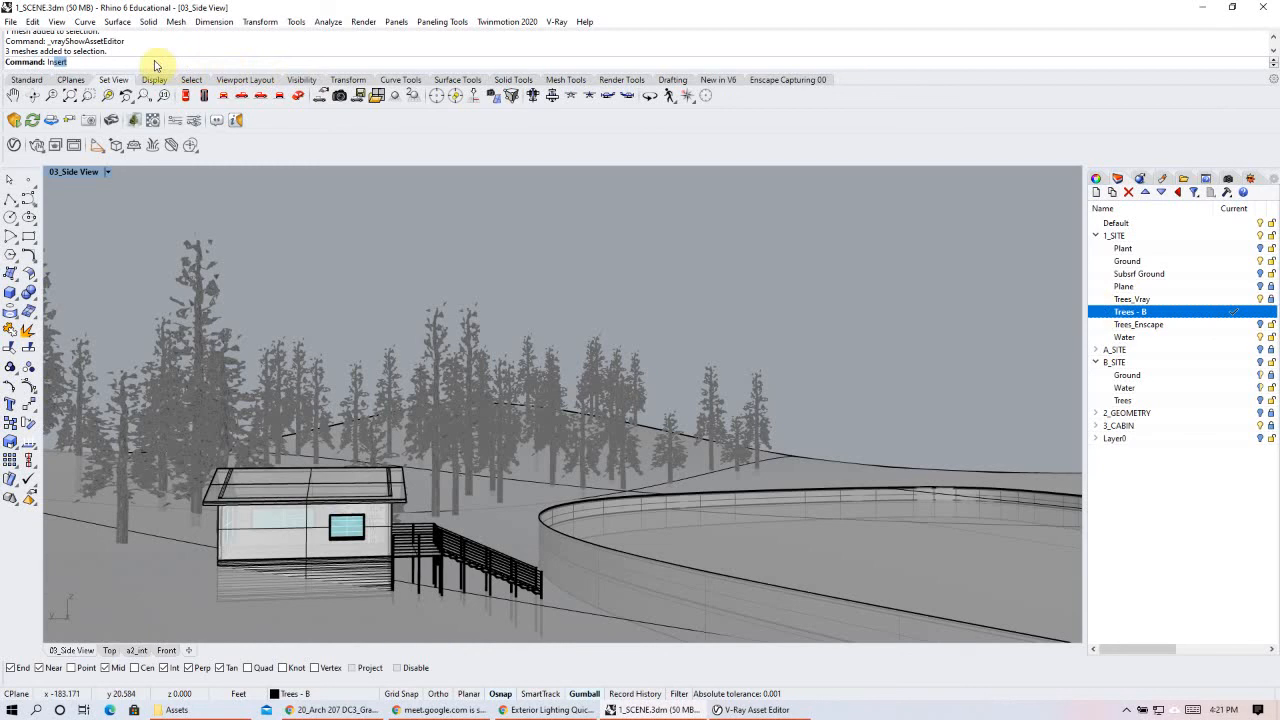
# - Start the Insert command, look through the scene's existing block names and open the file browser for inserting a file
pyautogui.moveTo(135, 65); pyautogui.dragTo(15, 68)
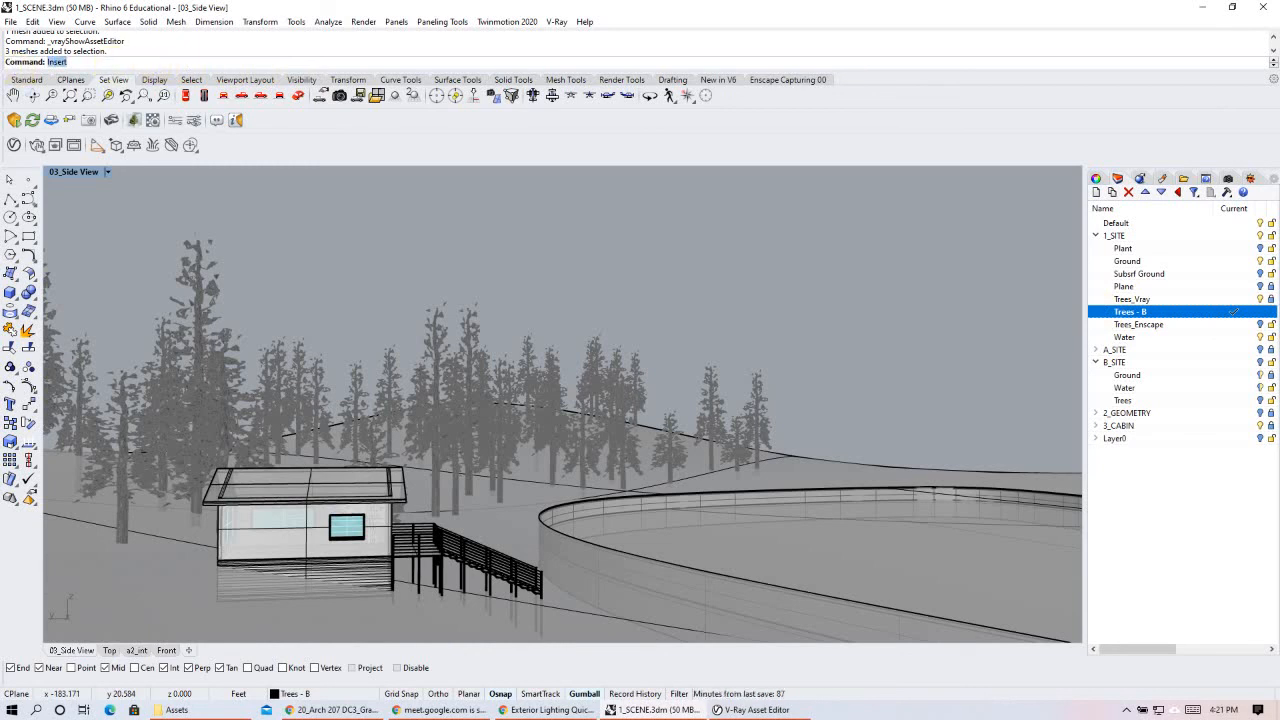
pyautogui.write('Insert')
pyautogui.press('Return')
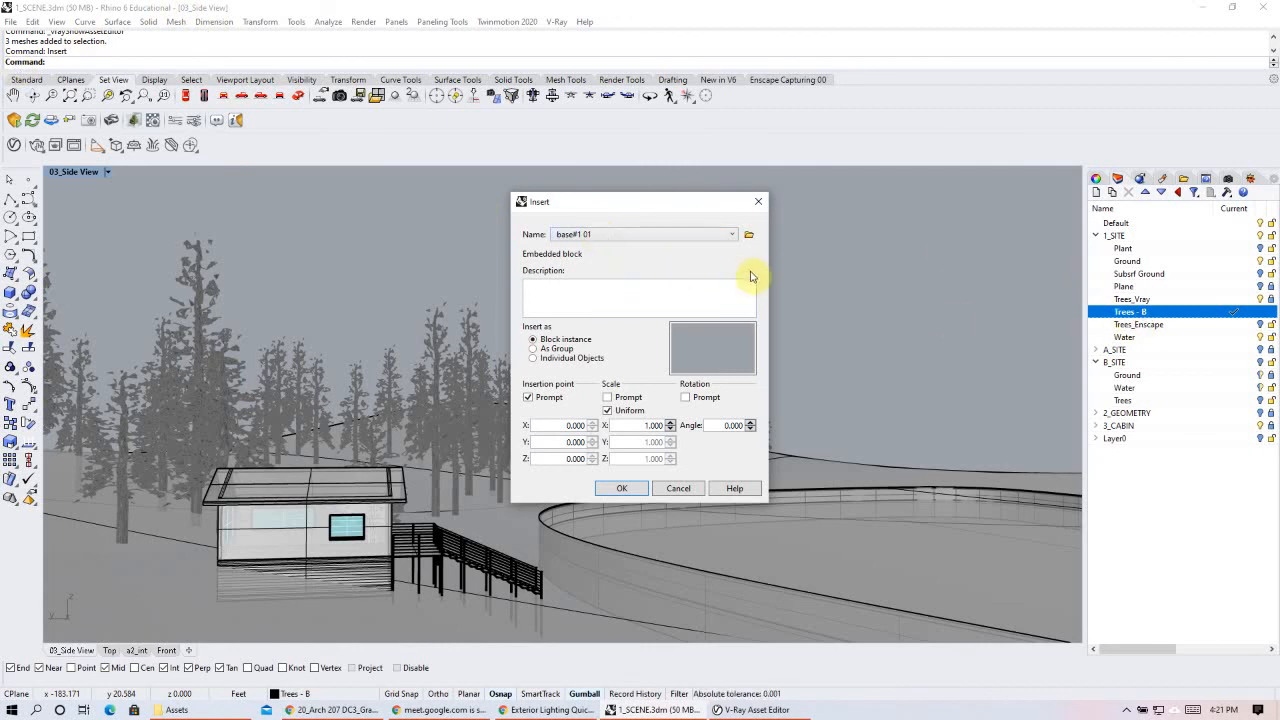
pyautogui.click(729, 235)
pyautogui.scroll(3, 705, 240)
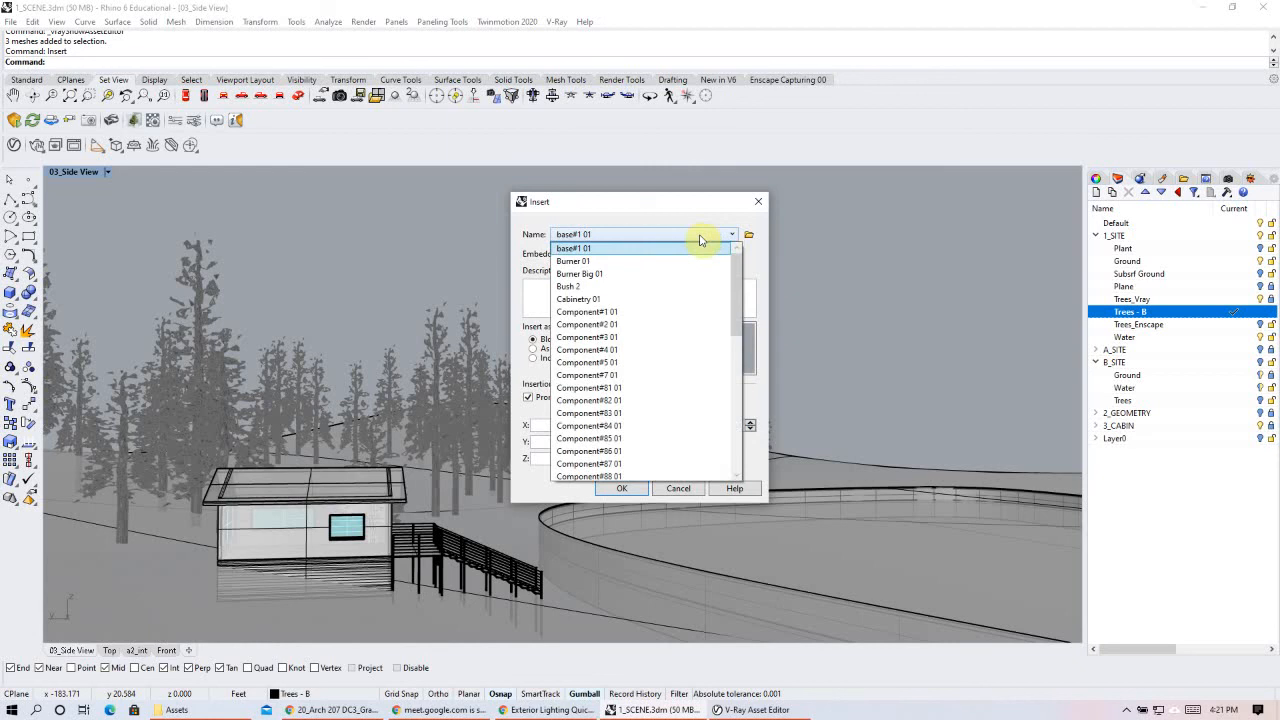
pyautogui.click(700, 240)
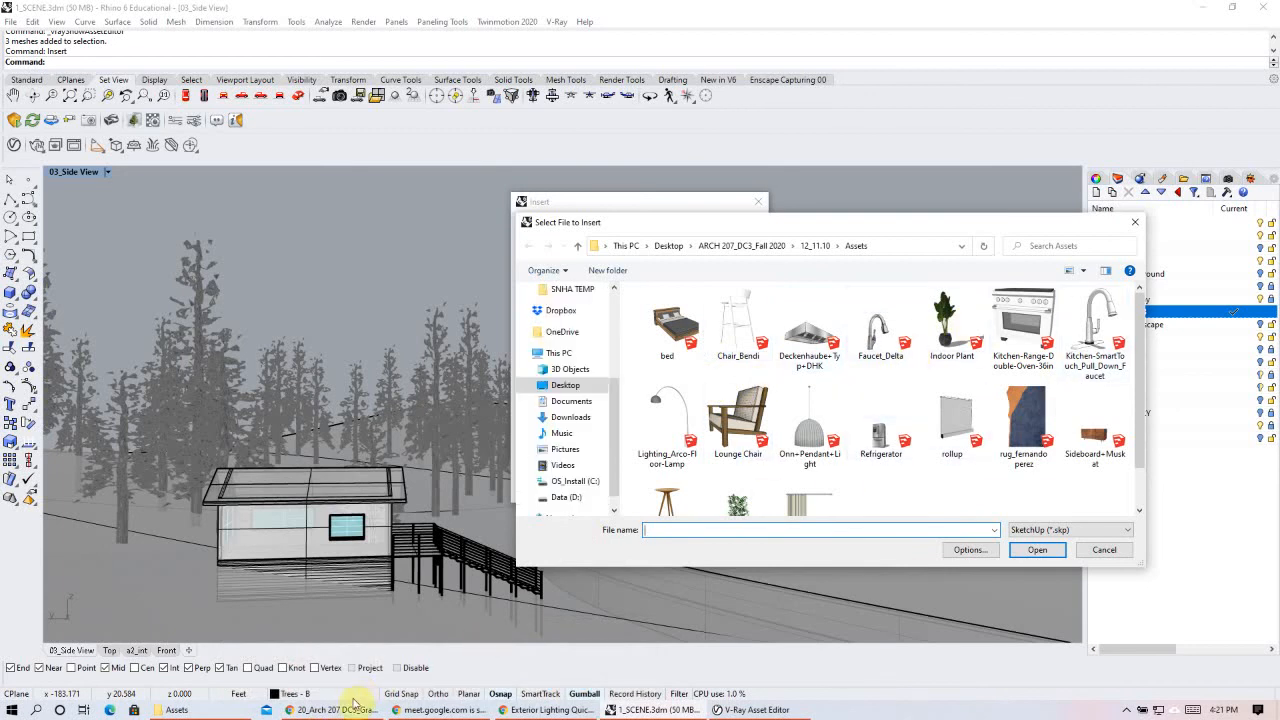
# - Switch to the 3D Warehouse tree search in Chrome and show the download formats offered for the Ficus Tree
pyautogui.click(533, 703)
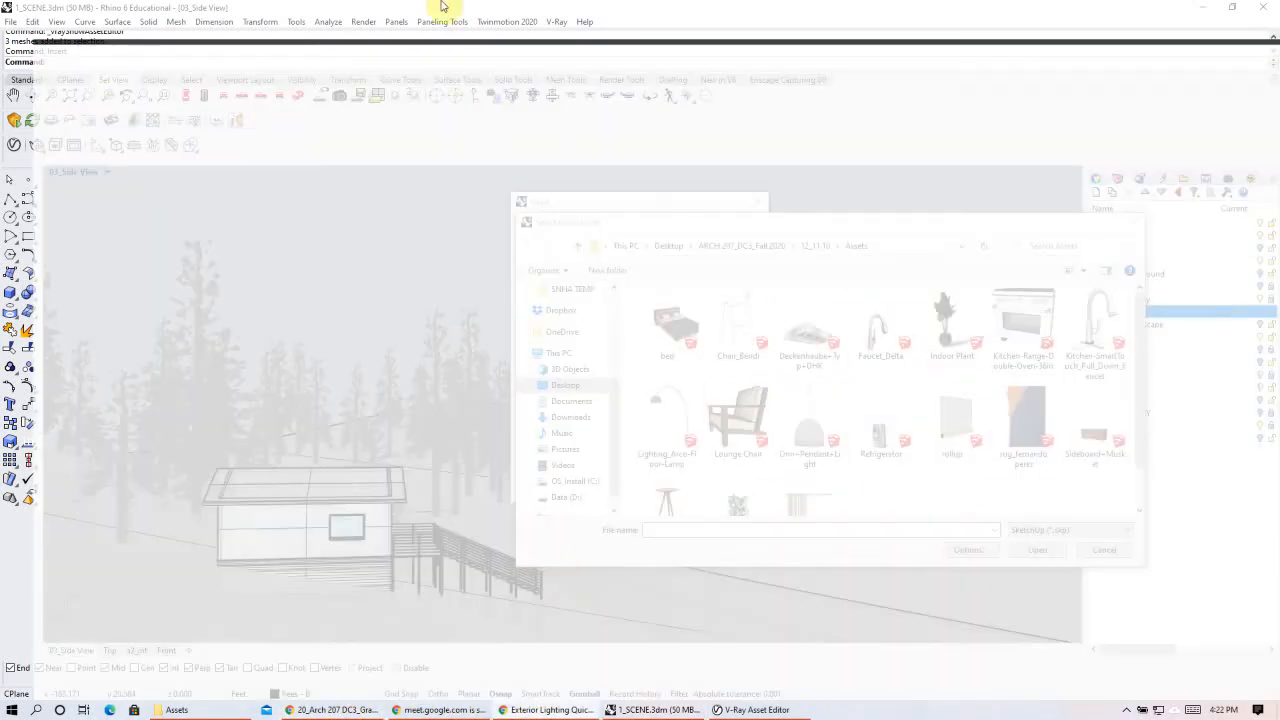
pyautogui.click(745, 12)
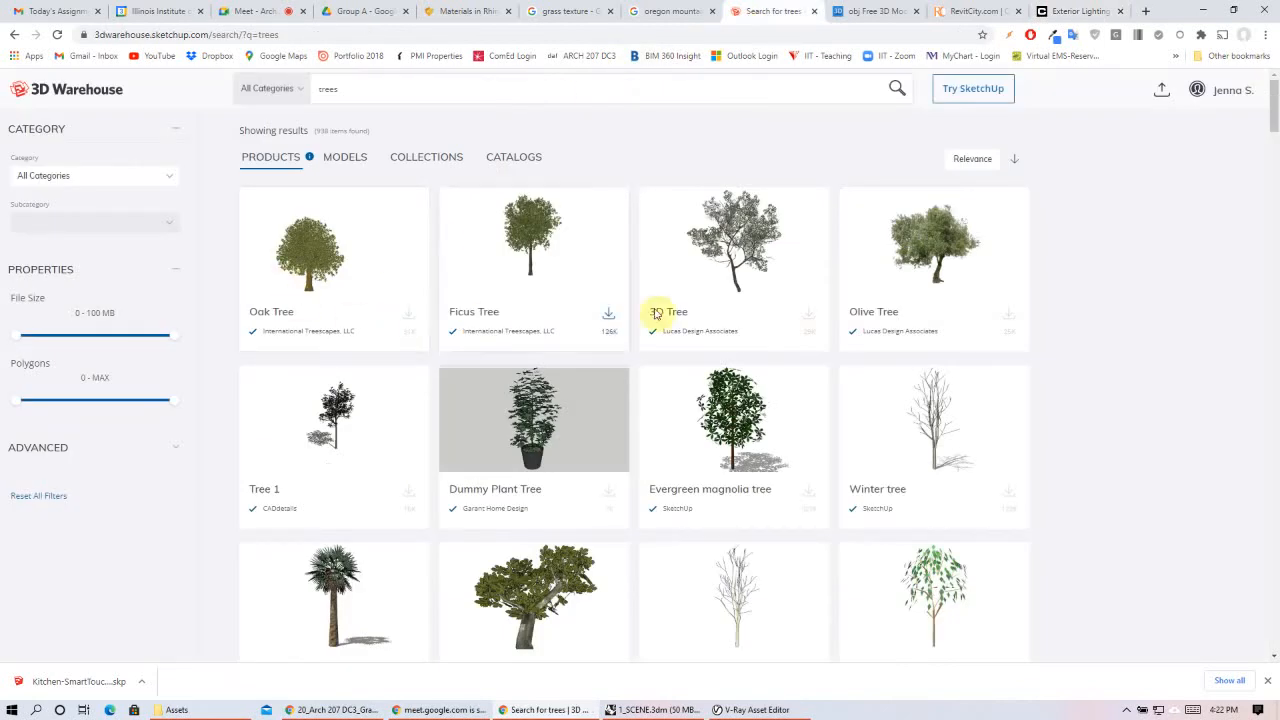
pyautogui.click(608, 314)
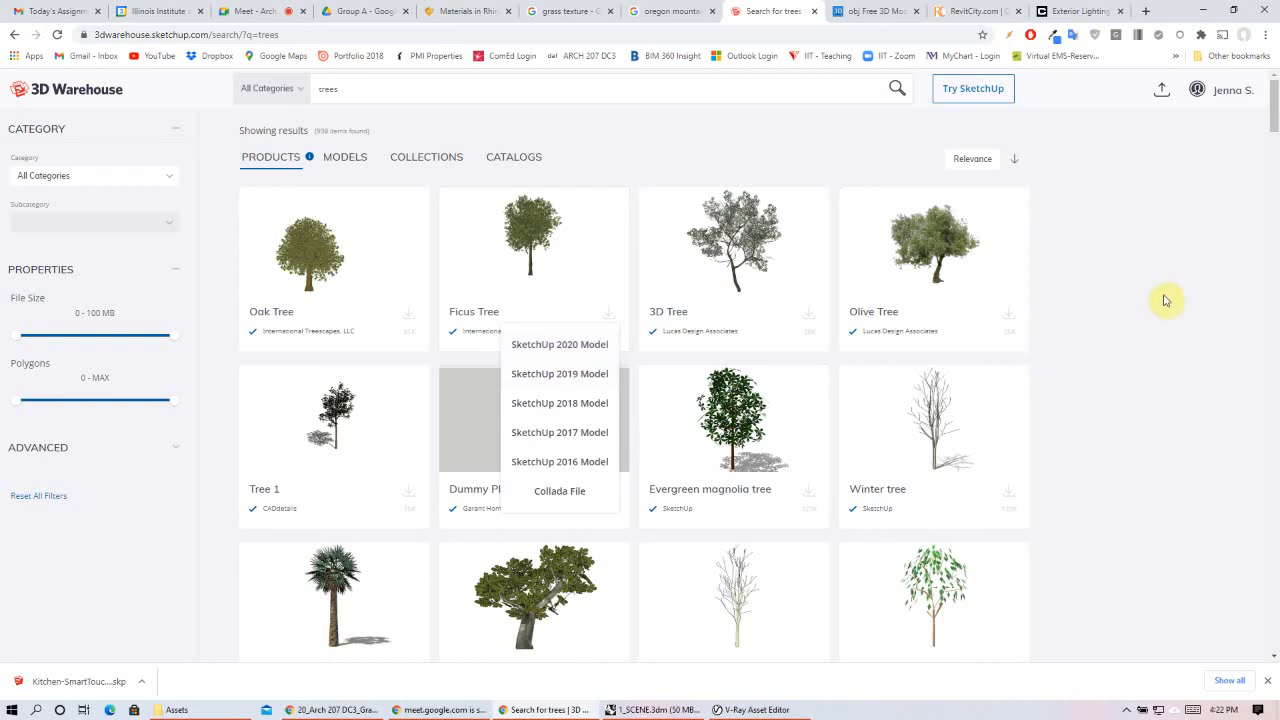
pyautogui.moveTo(1164, 300); pyautogui.dragTo(1157, 334)
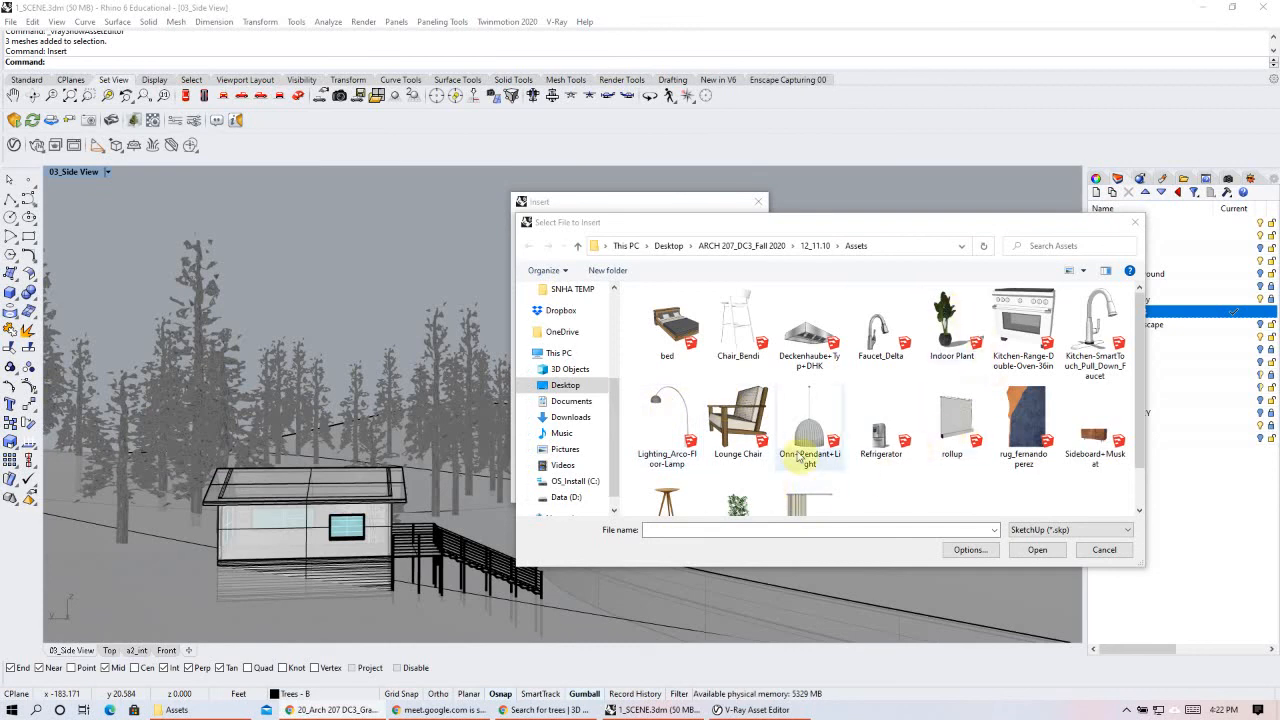
# - Back in Rhino, choose Tree_Deciduous_Aspen_HighPolygon from the Assets folder and load it as an embedded block definition
pyautogui.scroll(-1, 800, 457)
pyautogui.click(738, 465)
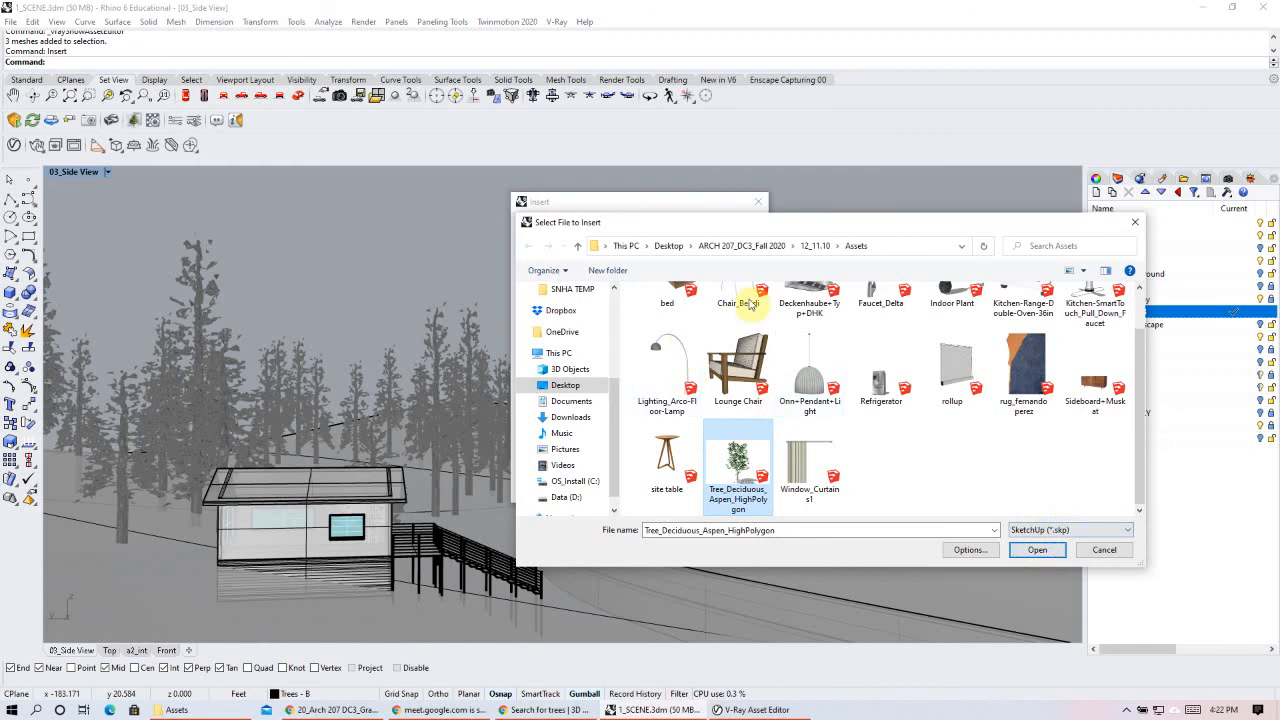
pyautogui.click(1049, 554)
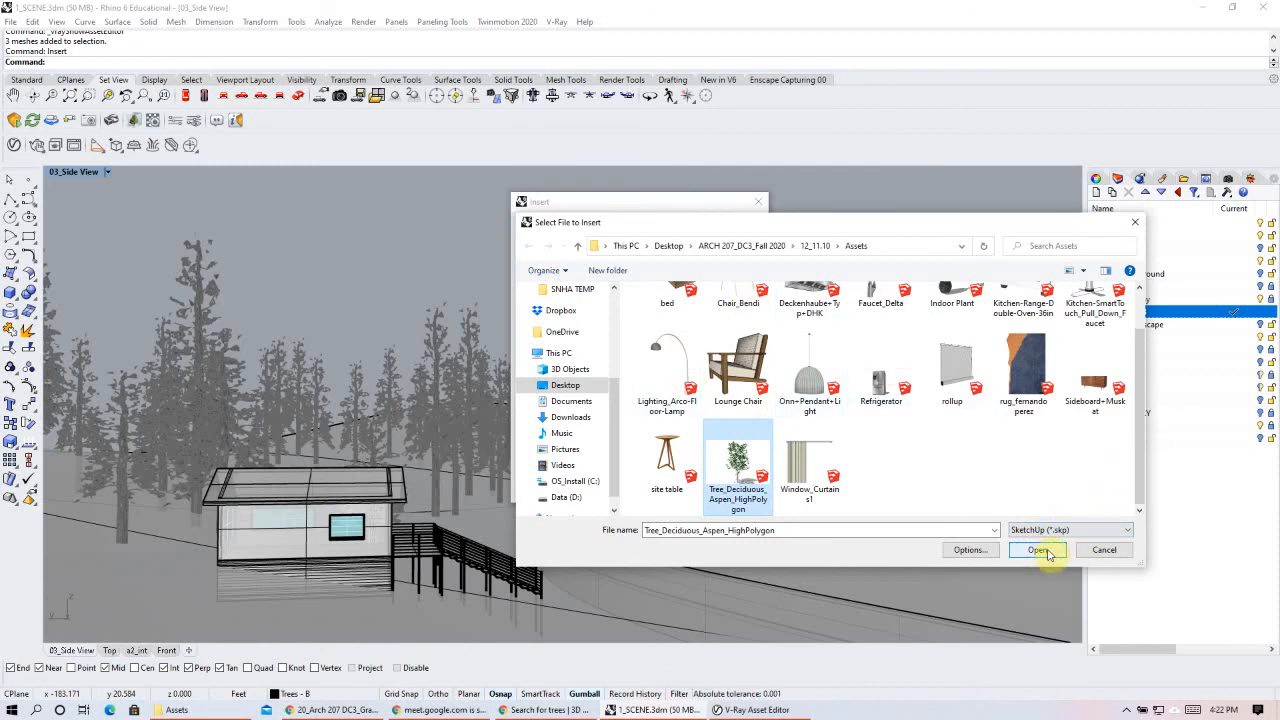
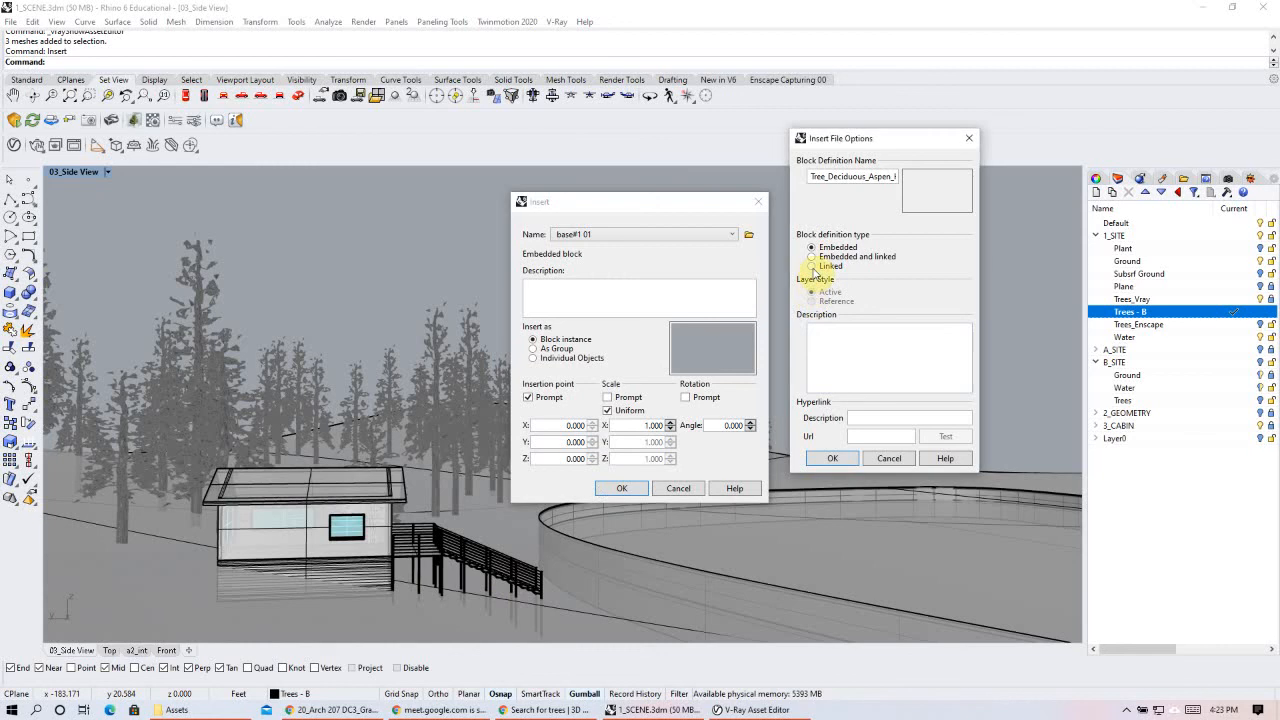
pyautogui.click(811, 266)
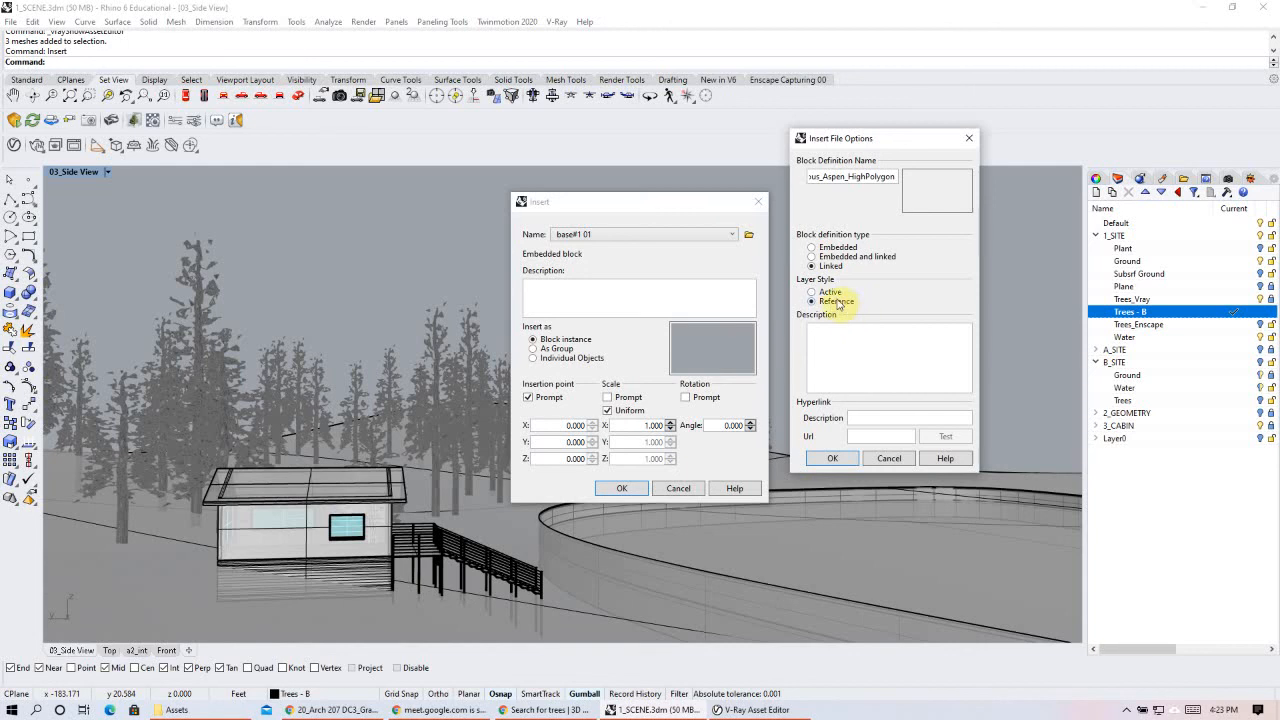
pyautogui.click(831, 292)
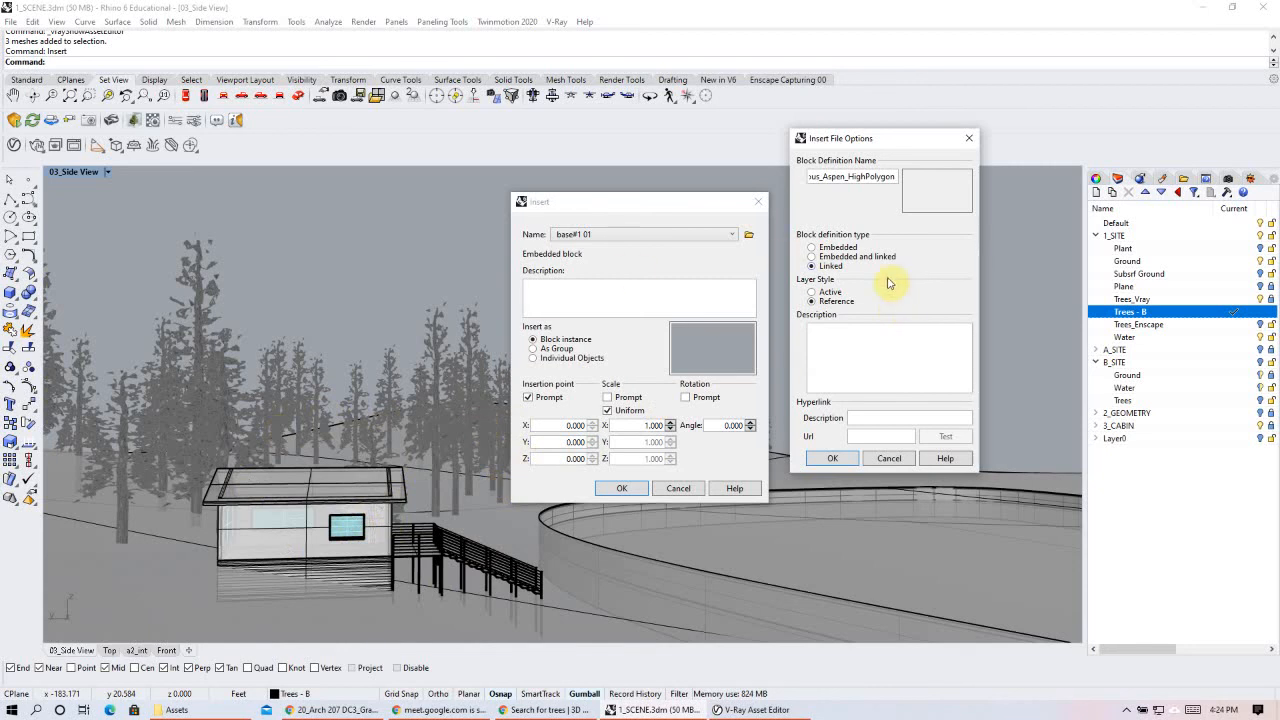
pyautogui.click(838, 249)
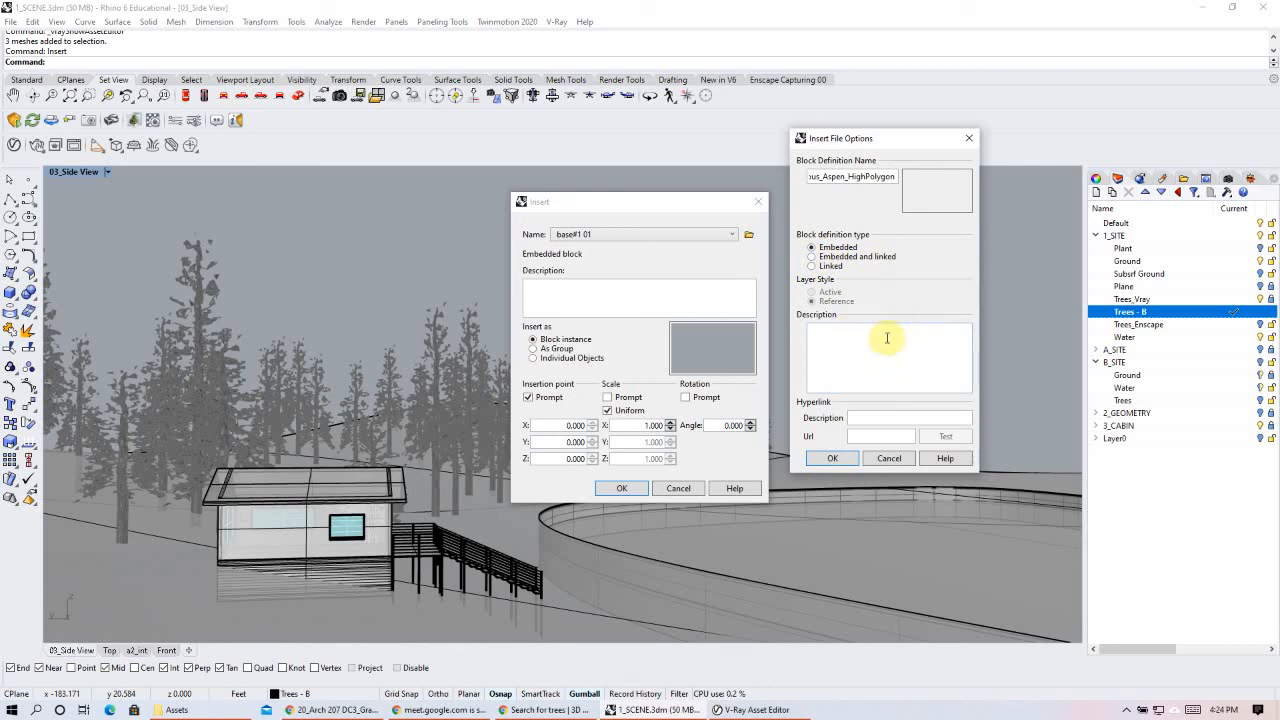
pyautogui.click(832, 460)
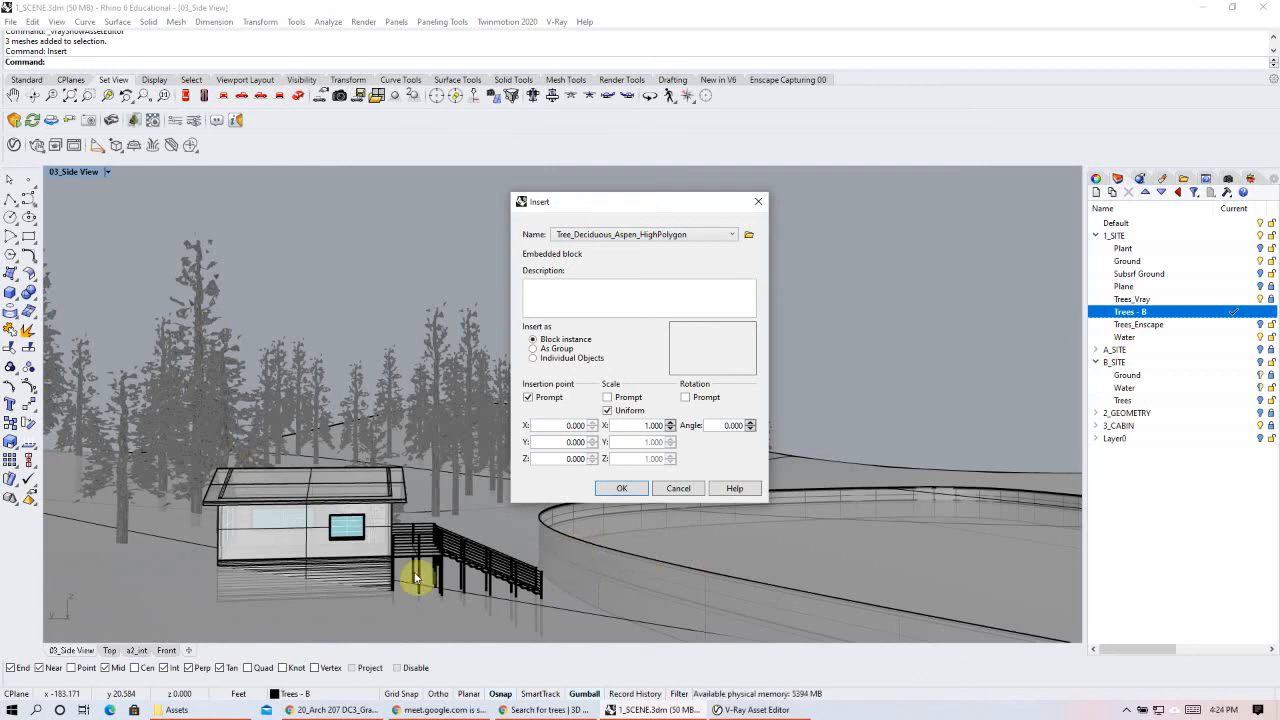
# - Set the aspen tree to insert as individual objects with a prompted insertion point and accept the insert settings
pyautogui.moveTo(560, 204); pyautogui.dragTo(811, 236)
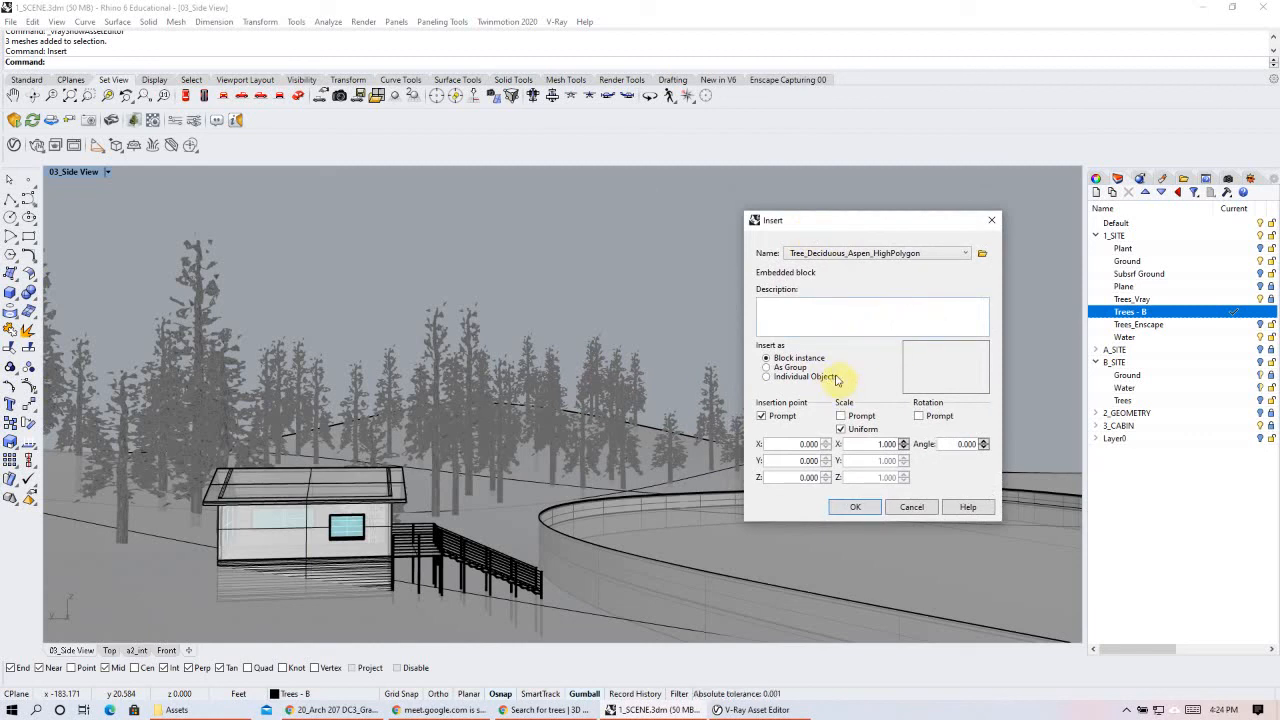
pyautogui.moveTo(857, 228); pyautogui.dragTo(821, 222)
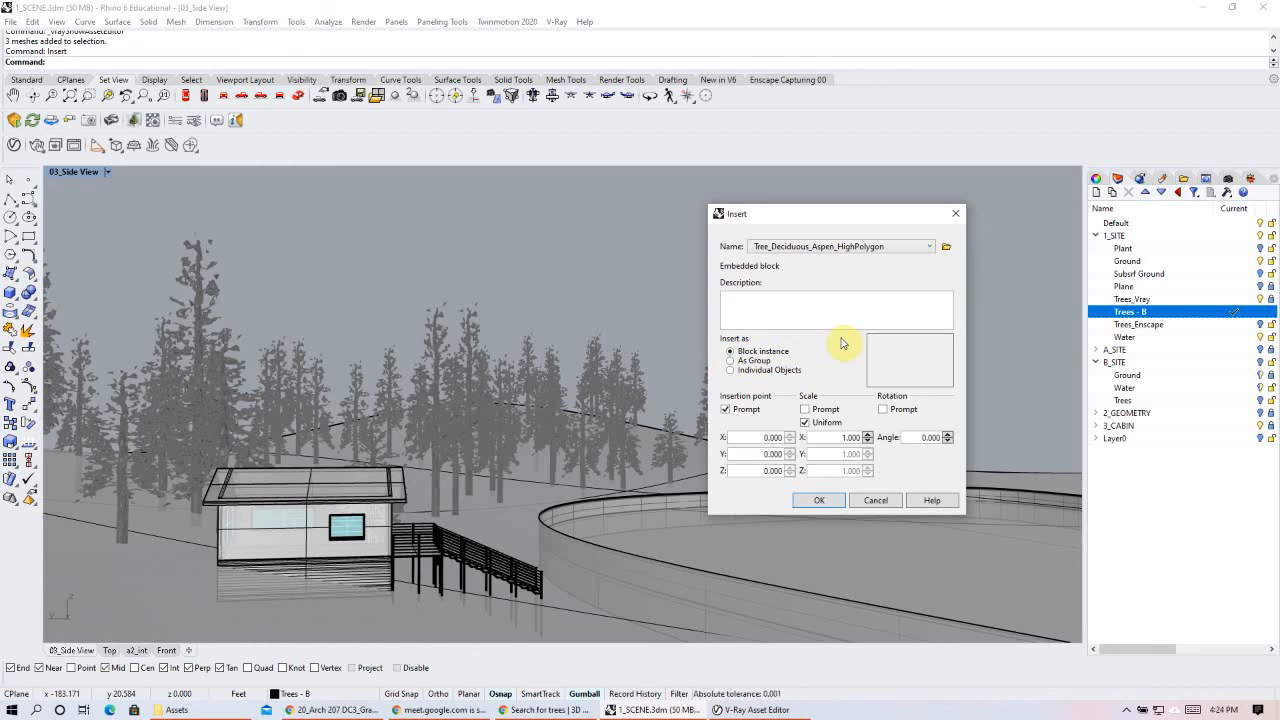
pyautogui.click(744, 361)
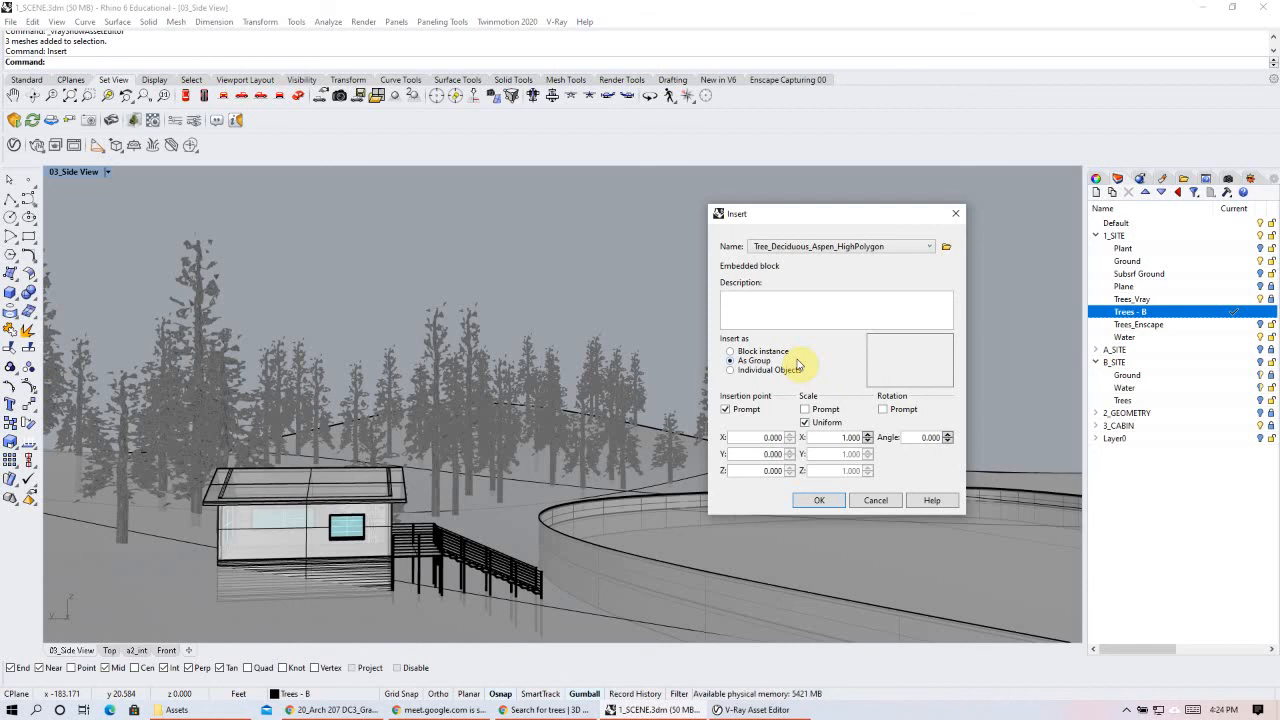
pyautogui.click(765, 370)
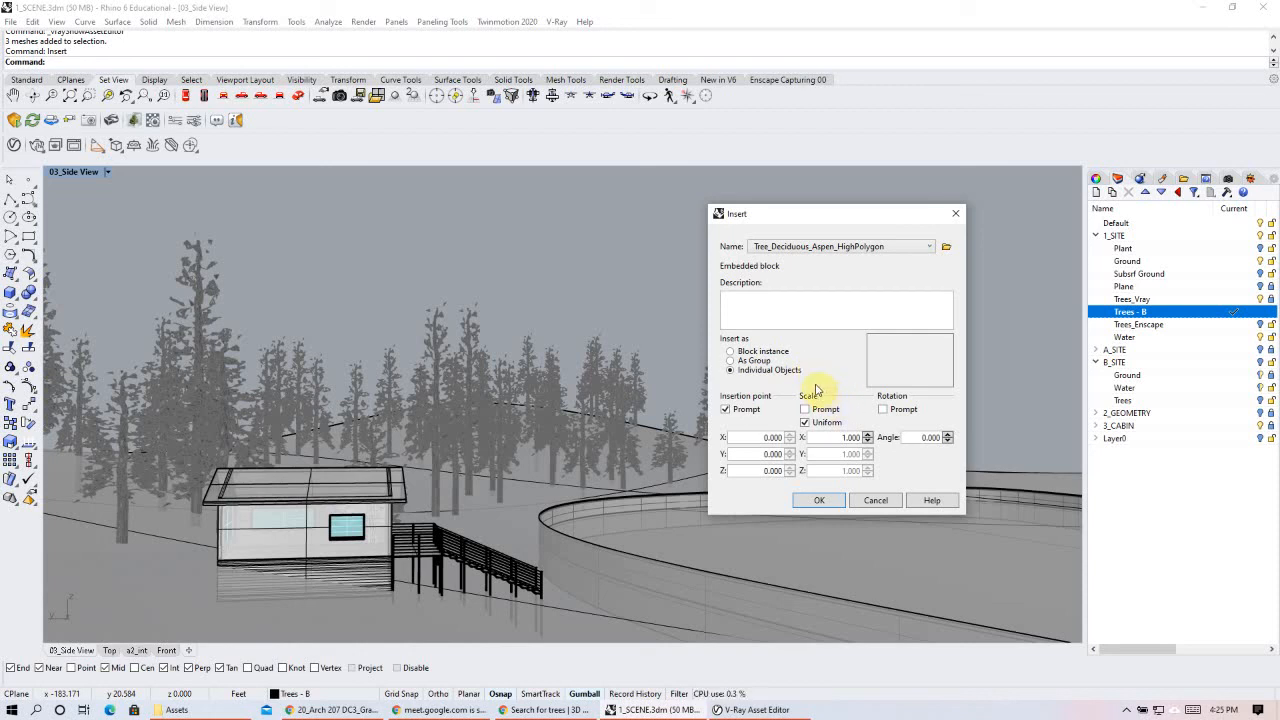
pyautogui.click(737, 407)
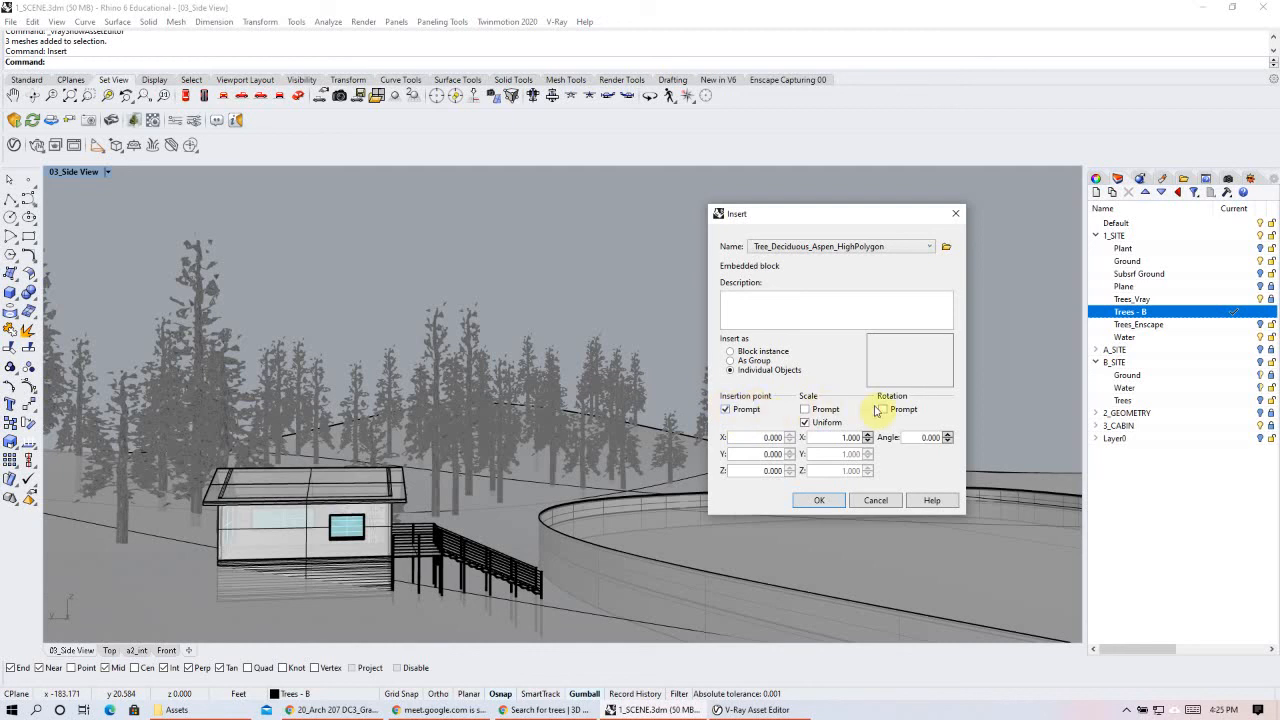
pyautogui.click(743, 417)
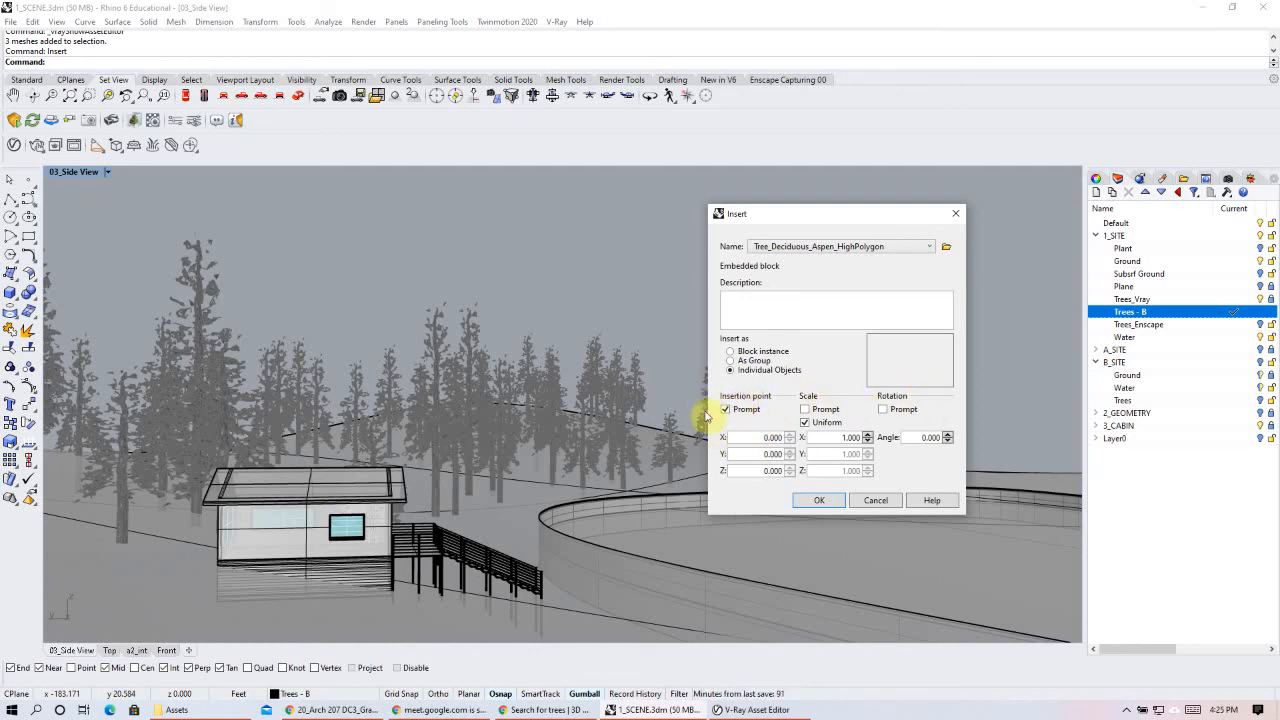
pyautogui.click(831, 503)
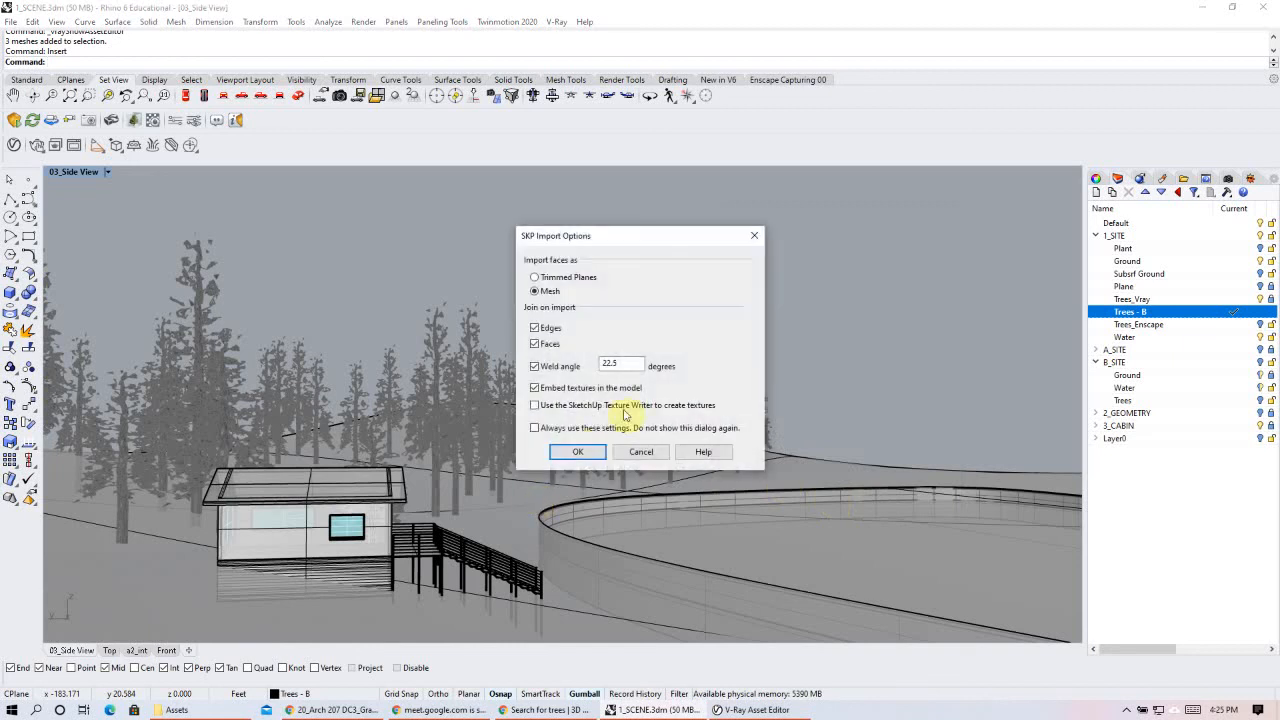
# - Import the tree's SketchUp faces as mesh and place the tree on the ground between the cabin and the water's edge
pyautogui.click(533, 291)
pyautogui.click(579, 454)
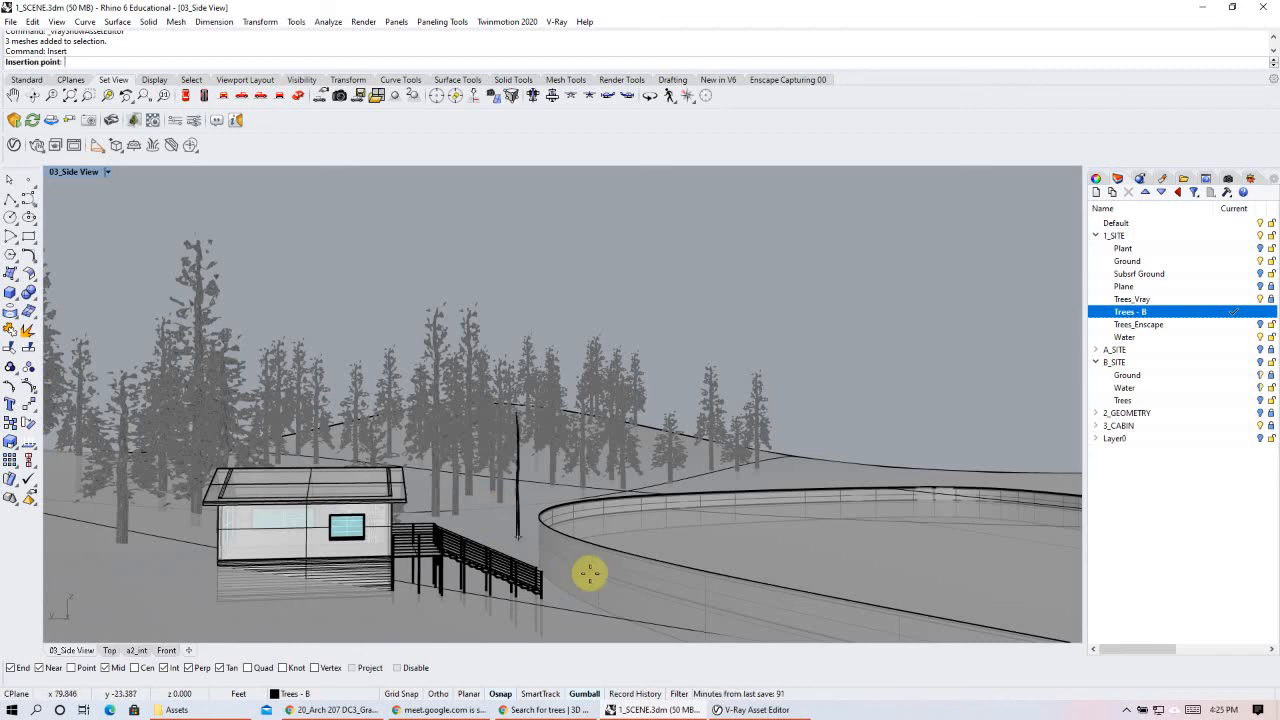
pyautogui.moveTo(648, 590); pyautogui.dragTo(483, 554, button='right')
pyautogui.scroll(-5, 481, 551)
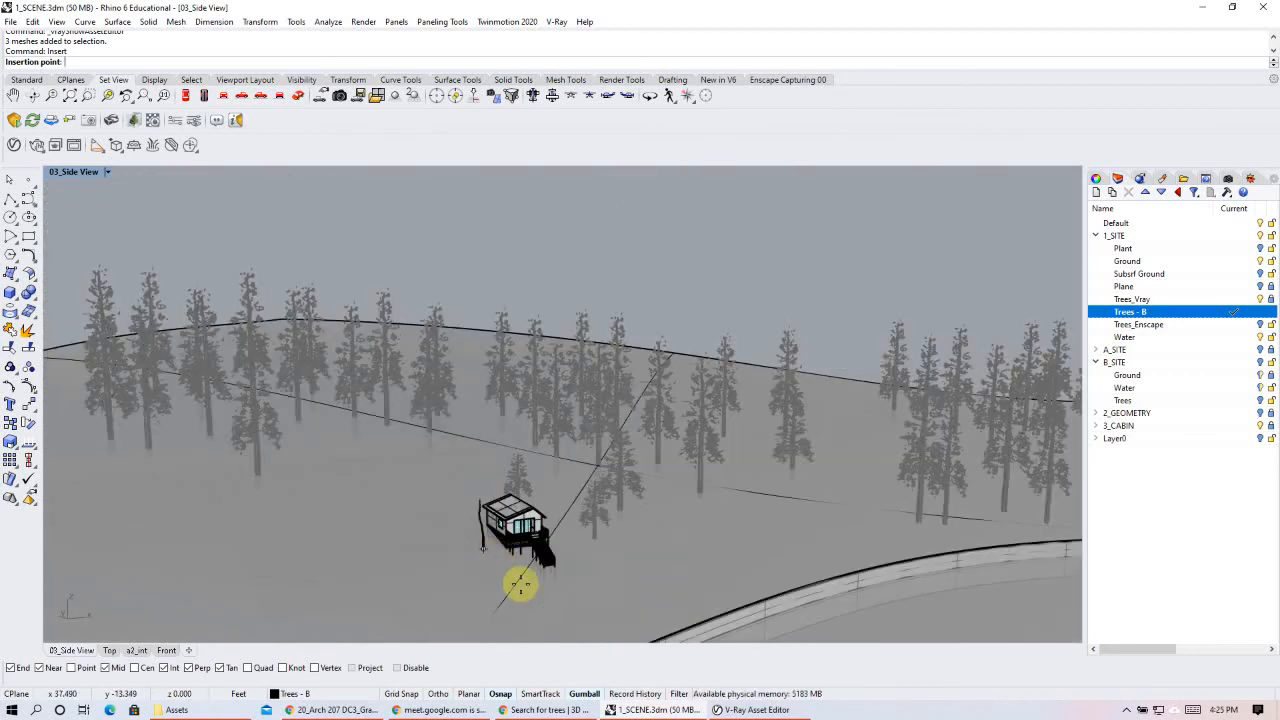
pyautogui.click(698, 621)
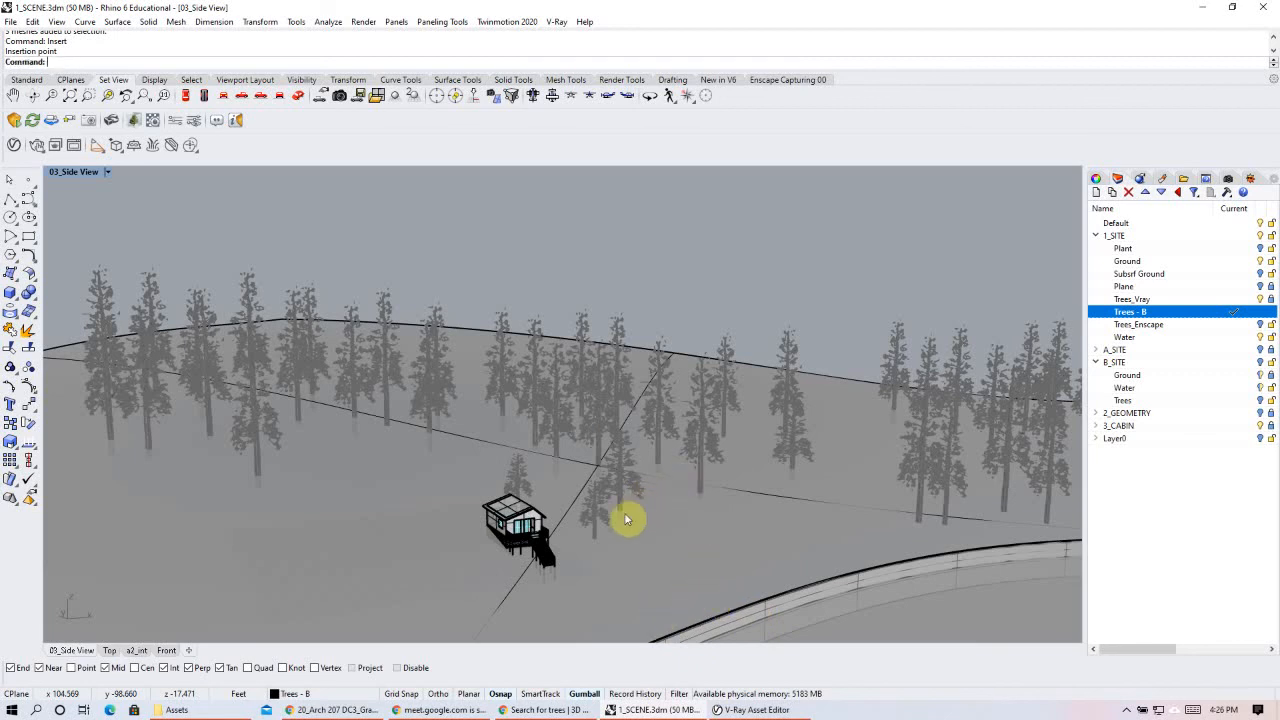
# - Turn on Layer0, expand its sublayers and check how the inserted tree's parts select
pyautogui.click(1260, 441)
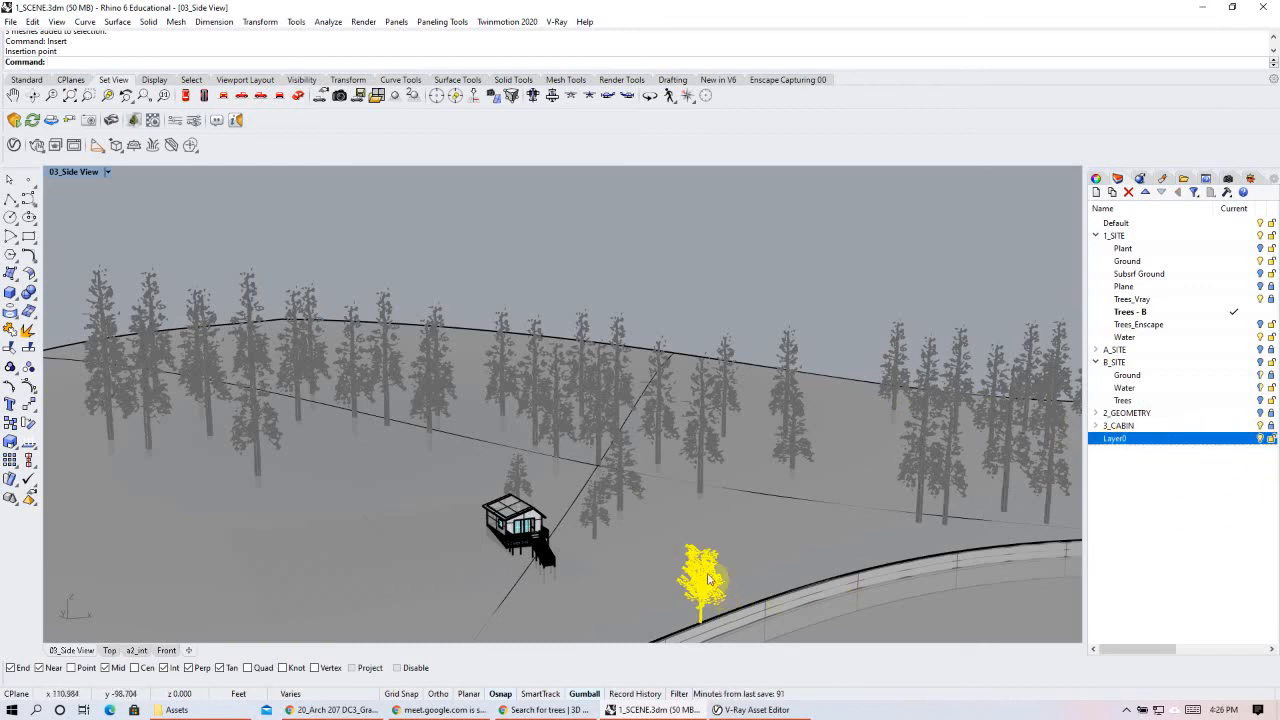
pyautogui.click(1095, 441)
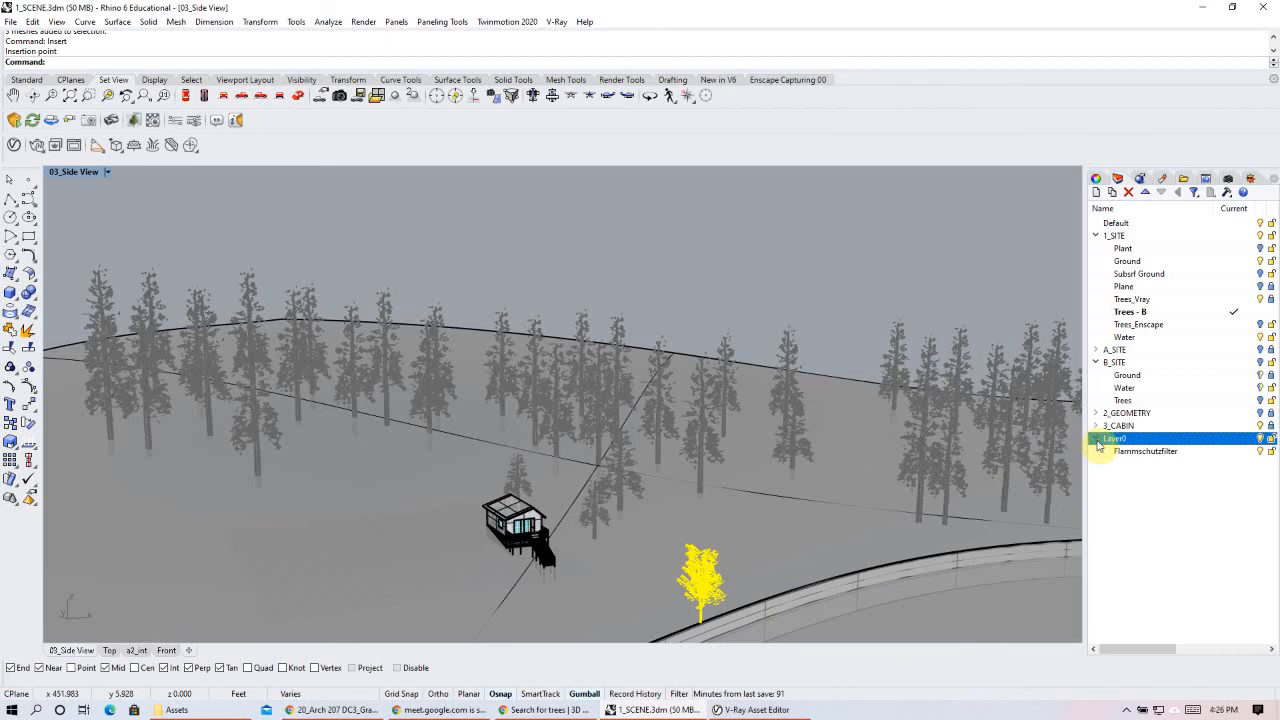
pyautogui.click(722, 543)
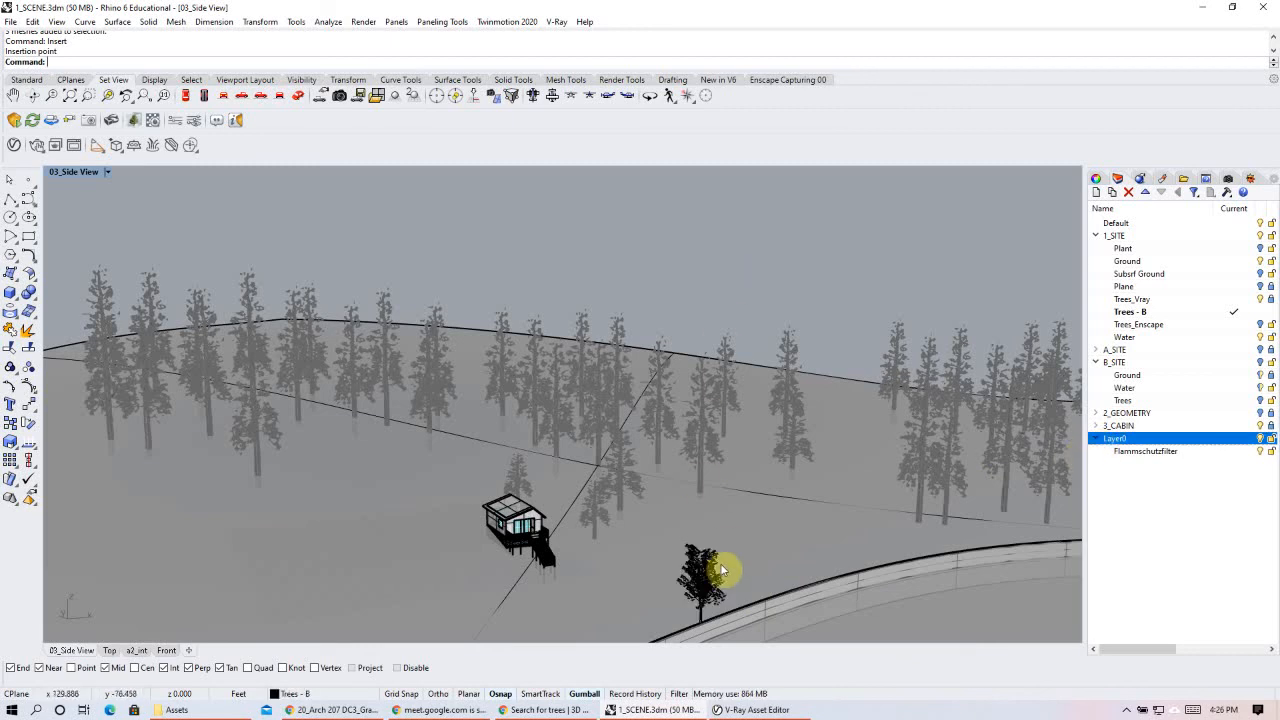
pyautogui.click(672, 566)
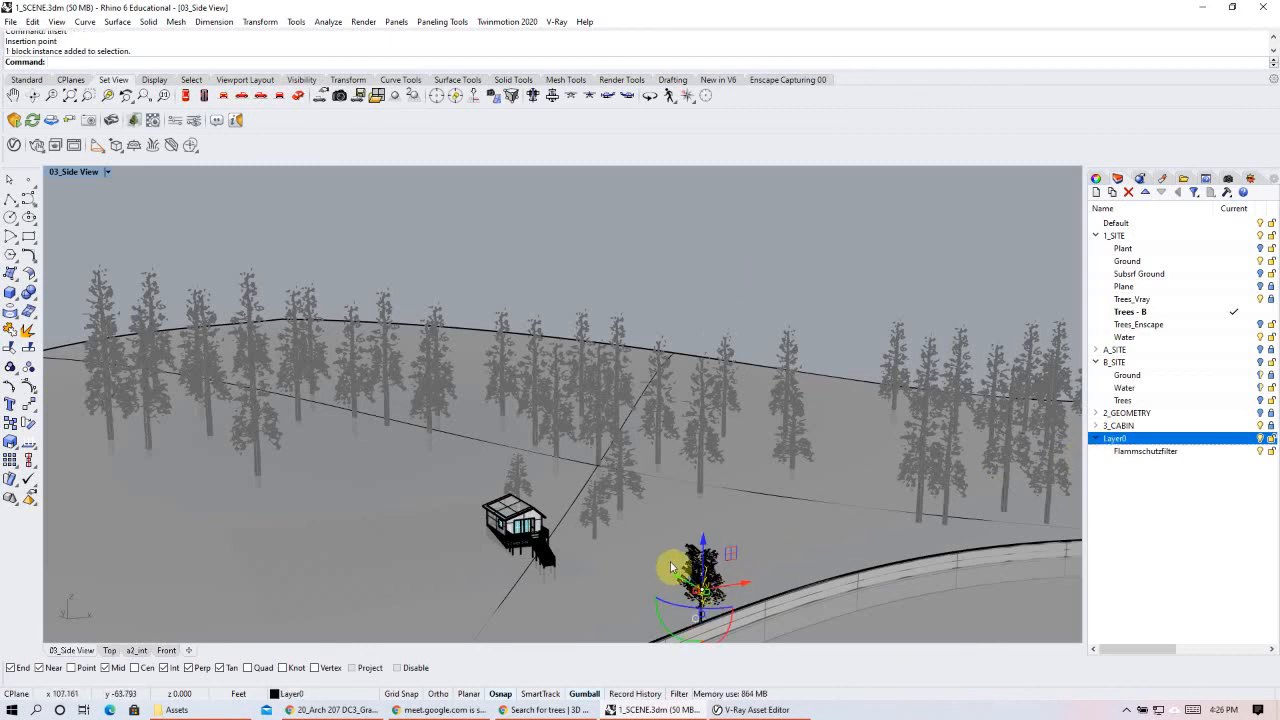
pyautogui.click(689, 537)
pyautogui.moveTo(689, 537); pyautogui.dragTo(741, 512, button='right')
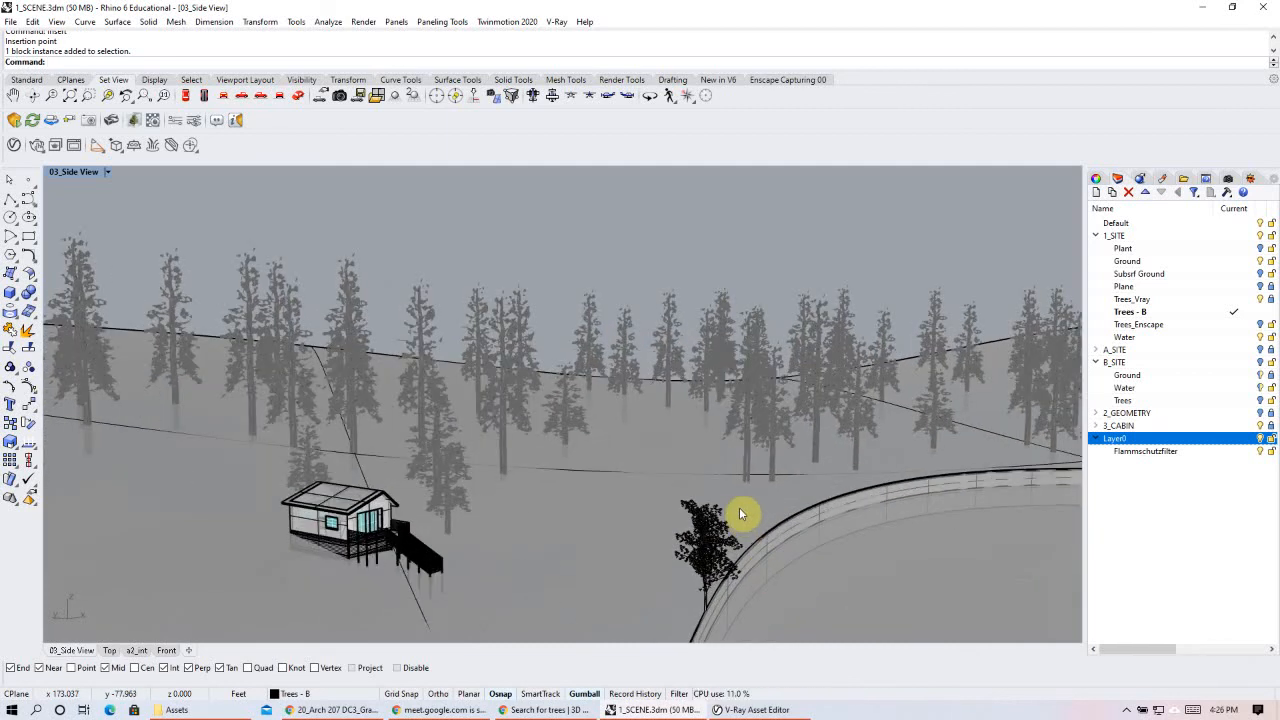
# - Lock the Ground and Water layers under 1_SITE and leave only the aspen tree's parts in the window selection
pyautogui.click(1272, 262)
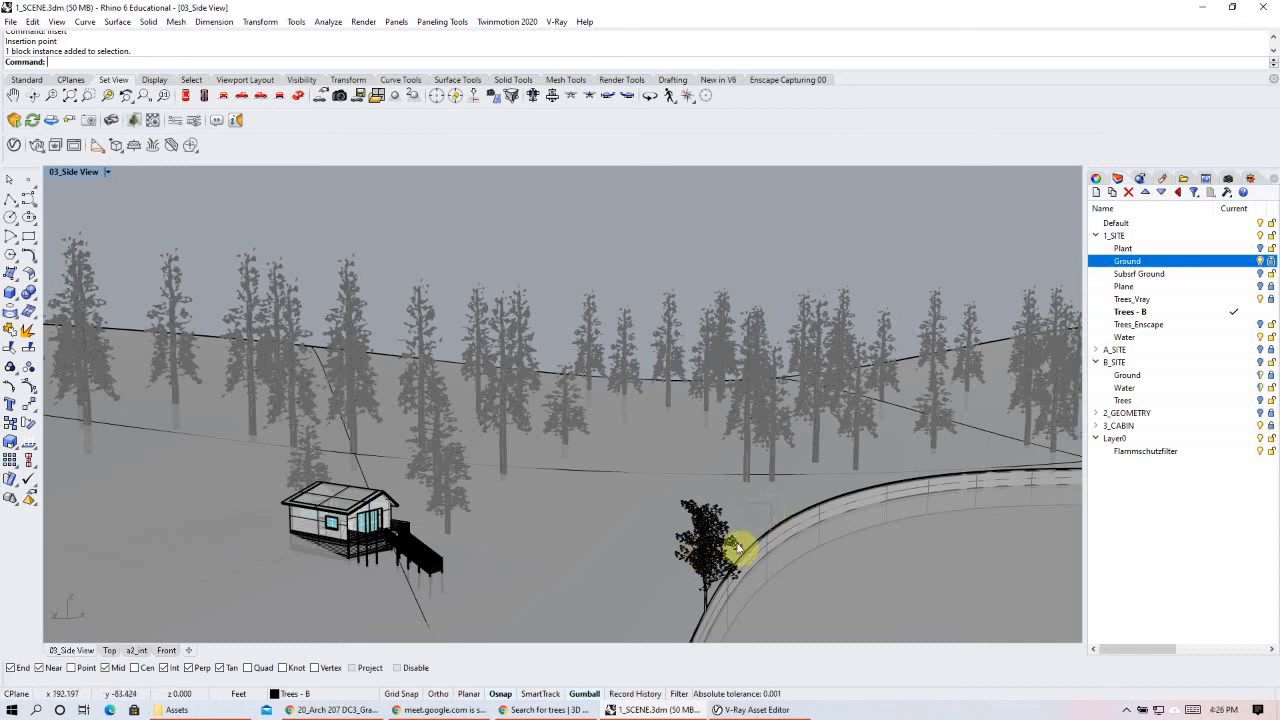
pyautogui.click(810, 553)
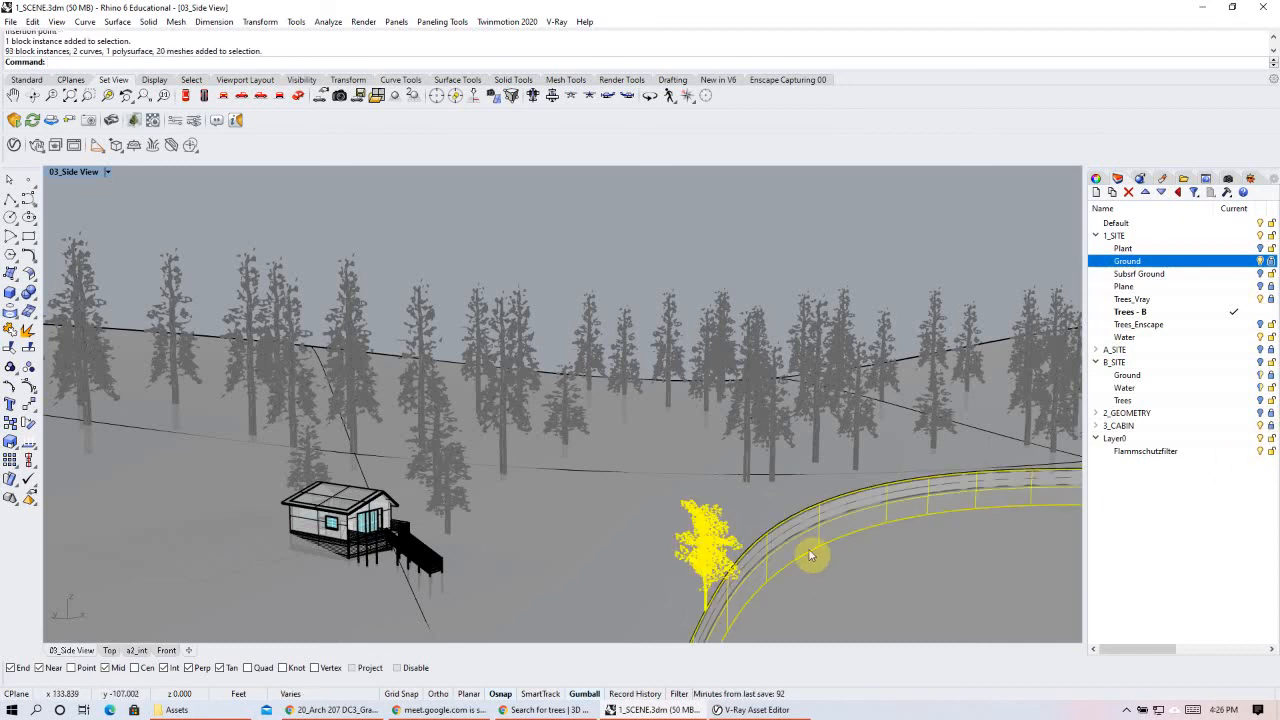
pyautogui.keyDown('ctrl'); pyautogui.click(864, 528); pyautogui.keyUp('ctrl')
pyautogui.click(1271, 338)
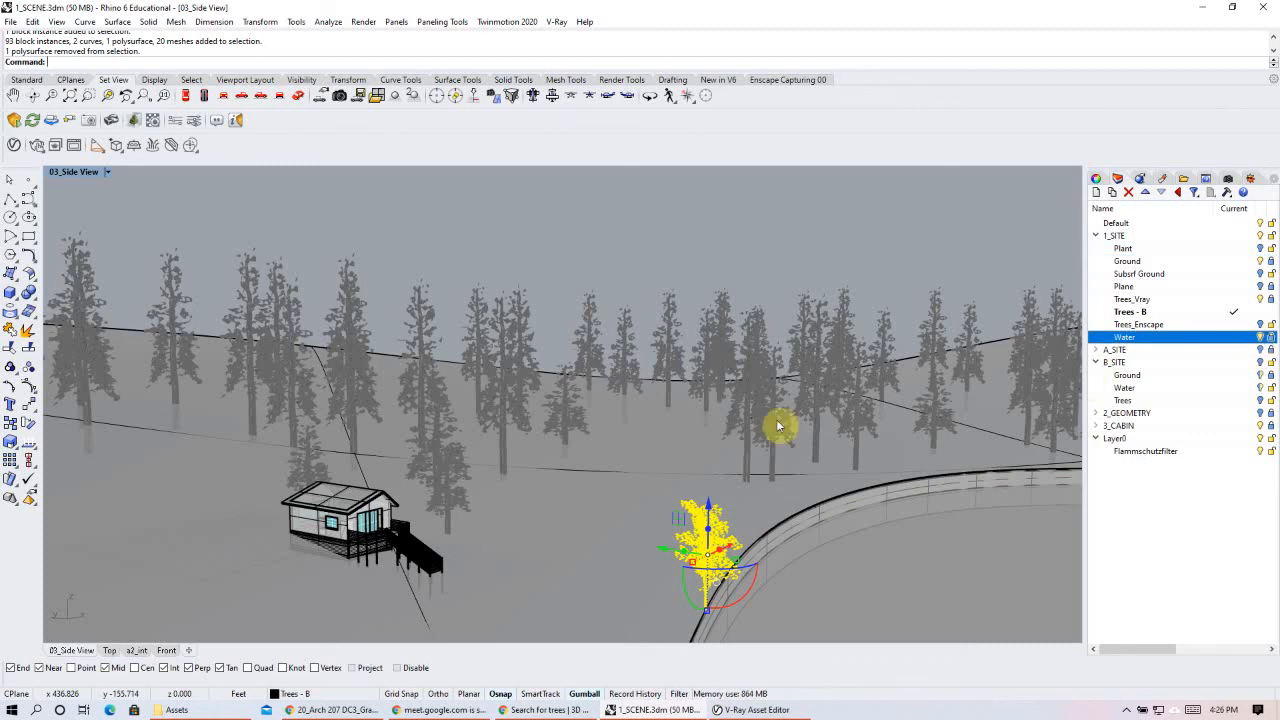
pyautogui.keyDown('shift'); pyautogui.moveTo(697, 528); pyautogui.dragTo(532, 434, button='right'); pyautogui.keyUp('shift')
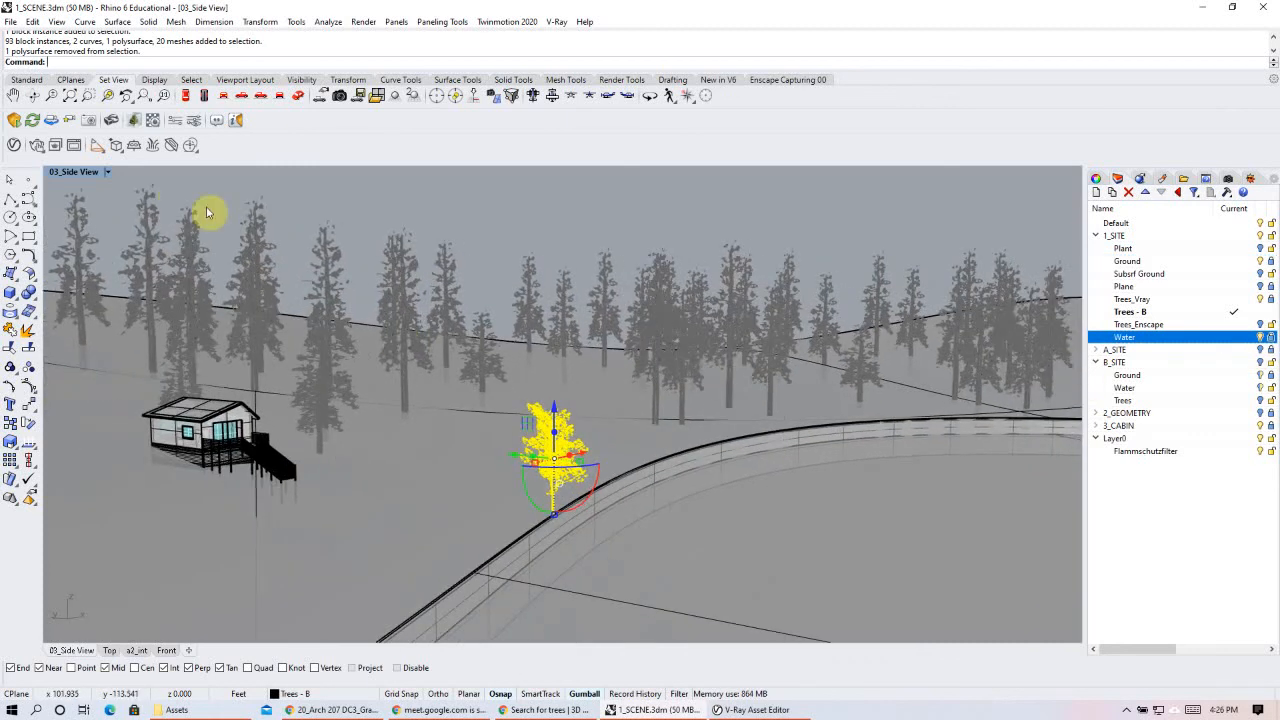
# - Test window selections around the aspen tree and get a closer view of its parts
pyautogui.moveTo(604, 428); pyautogui.dragTo(505, 487)
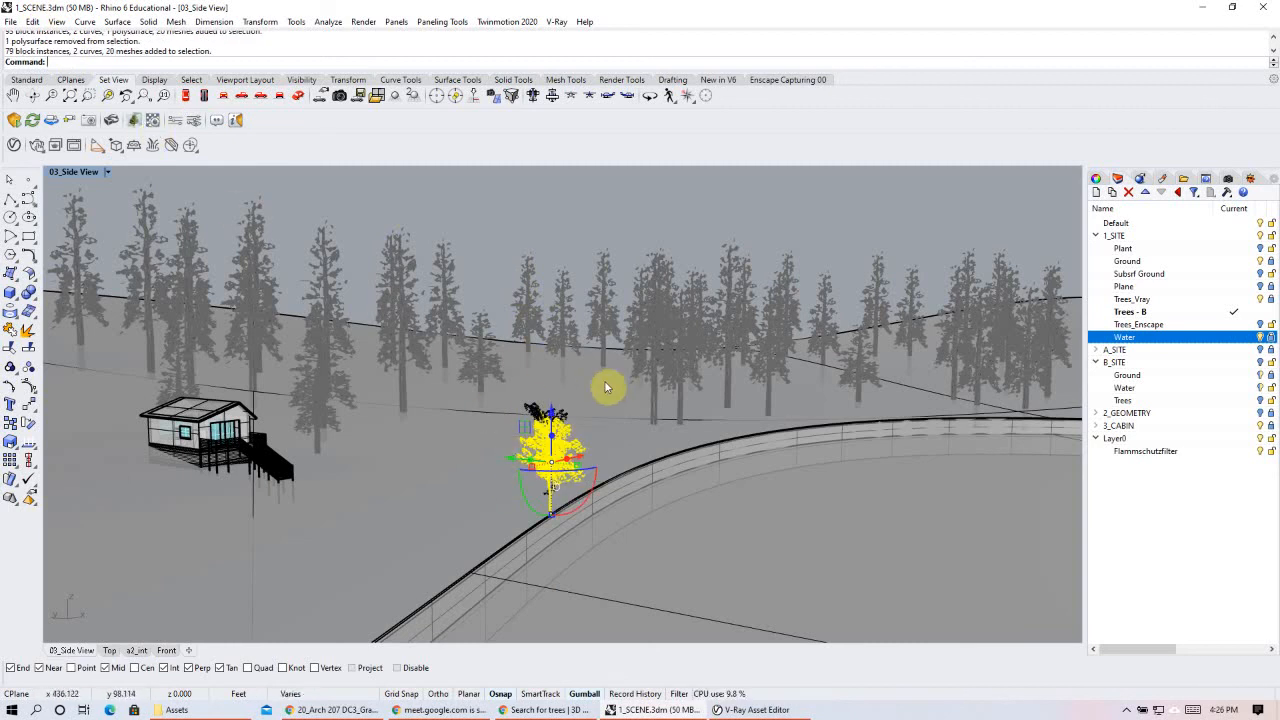
pyautogui.click(609, 434)
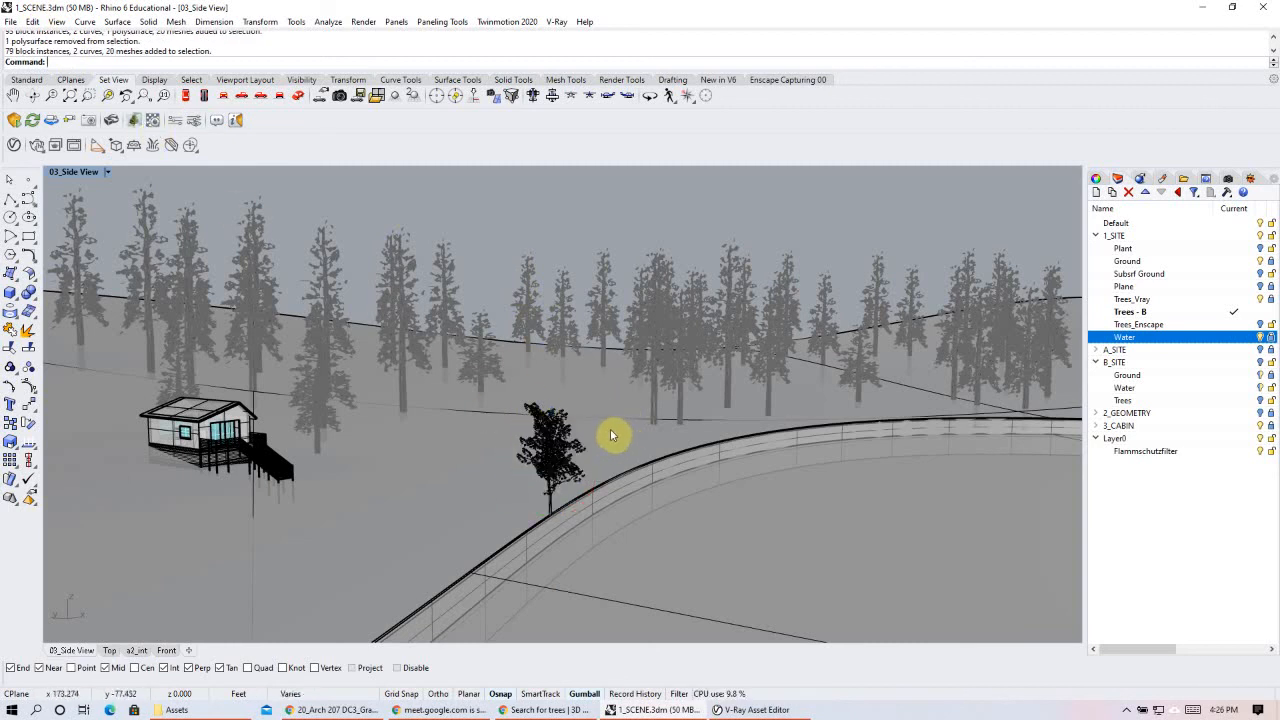
pyautogui.click(543, 445)
pyautogui.scroll(3, 543, 445)
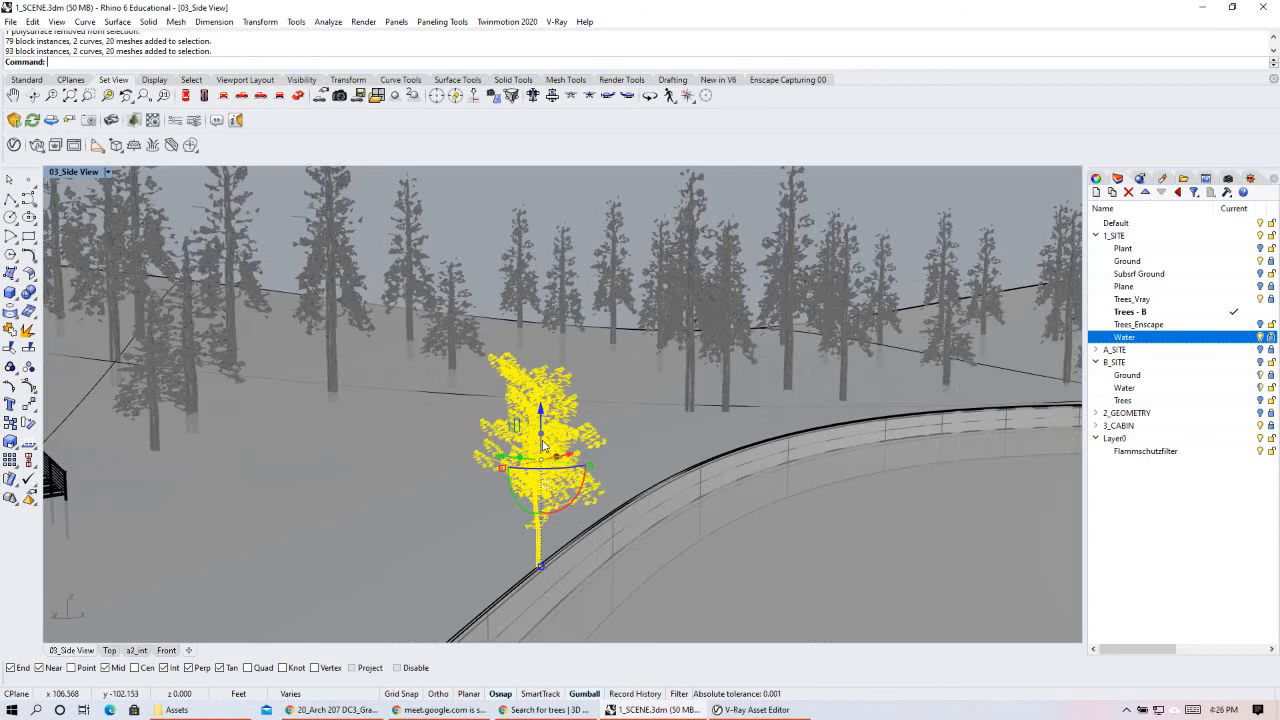
pyautogui.moveTo(608, 437); pyautogui.dragTo(629, 380, button='right')
pyautogui.click(480, 551)
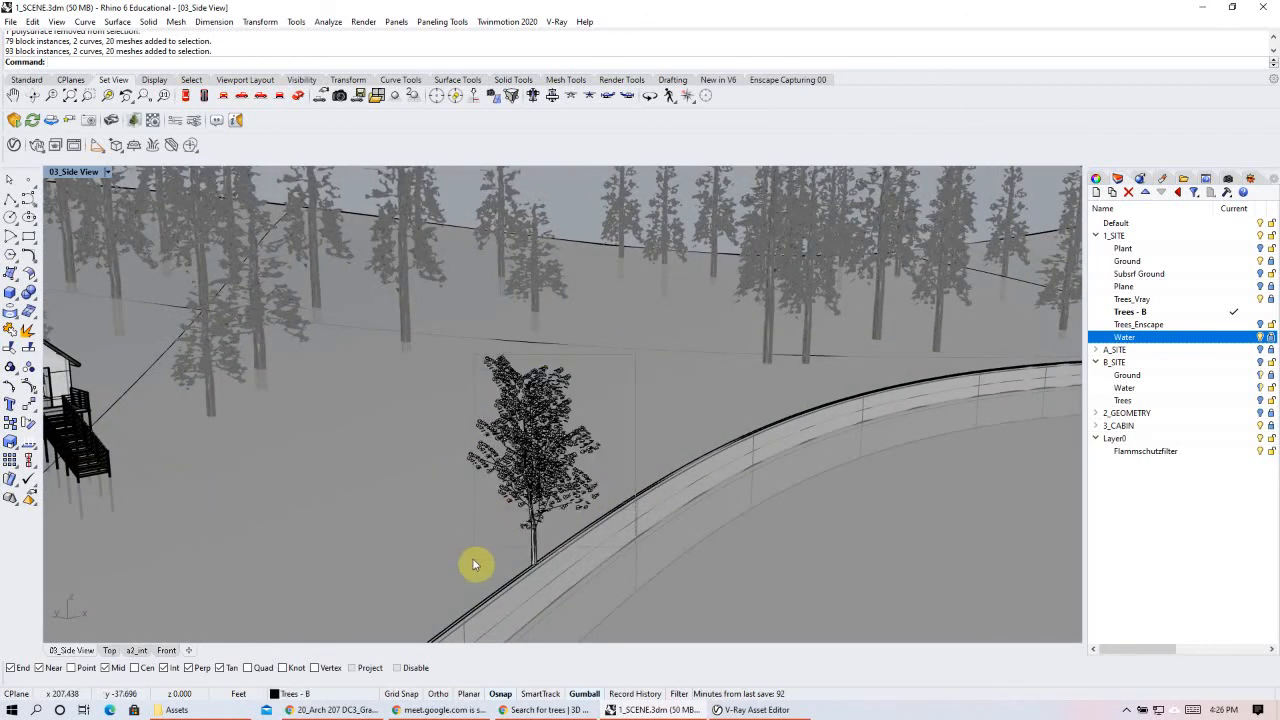
# - Examine how the aspen's leaf clusters, branches and trunk select as separate blocks
pyautogui.click(605, 443)
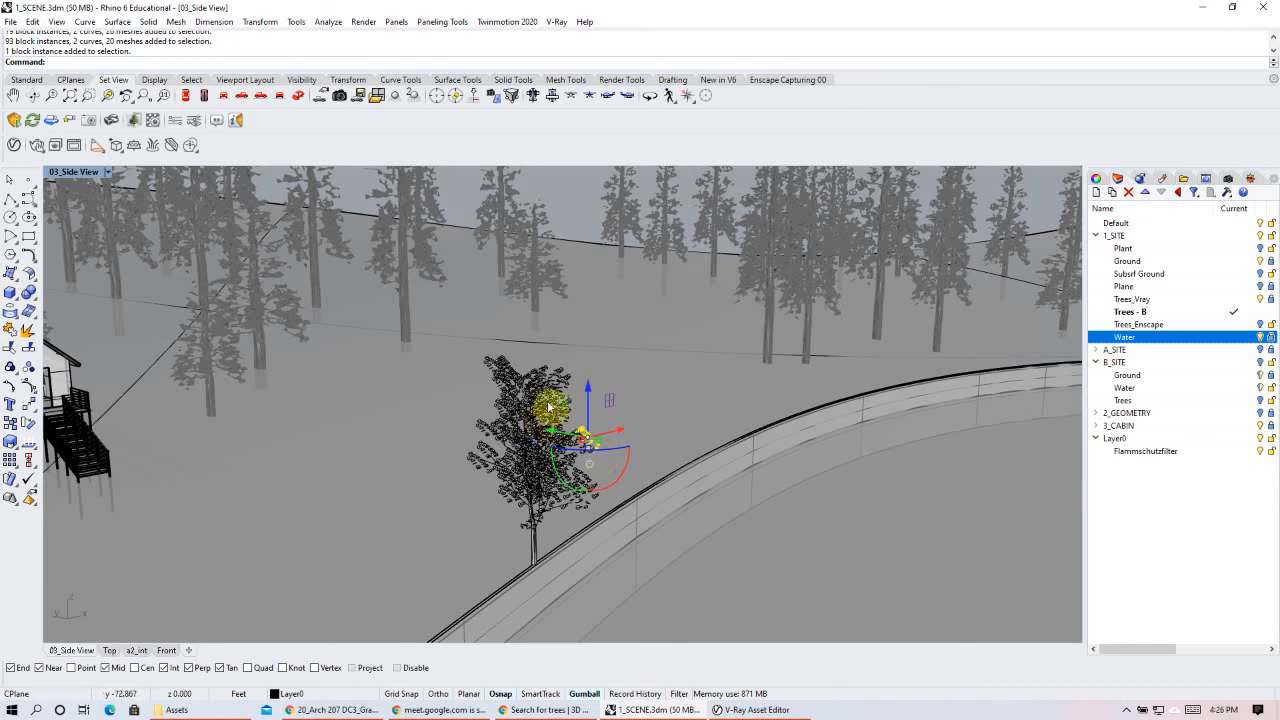
pyautogui.scroll(4, 598, 440)
pyautogui.click(518, 372)
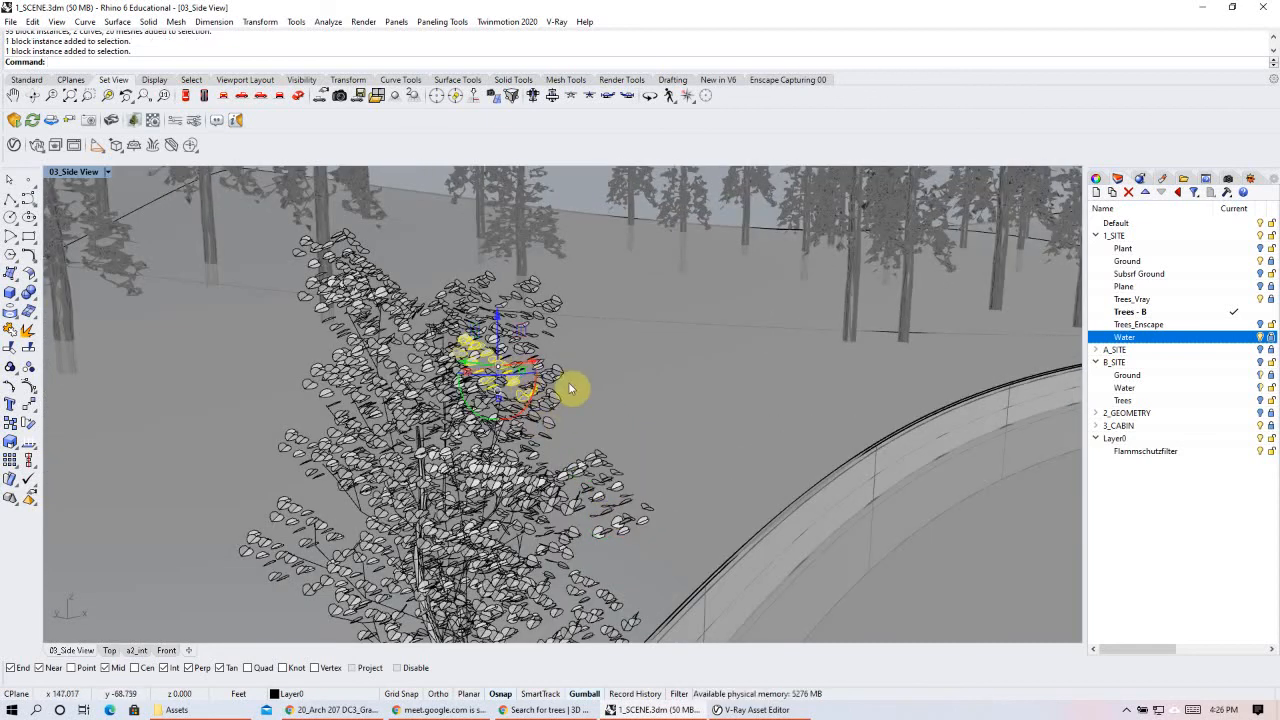
pyautogui.click(548, 297)
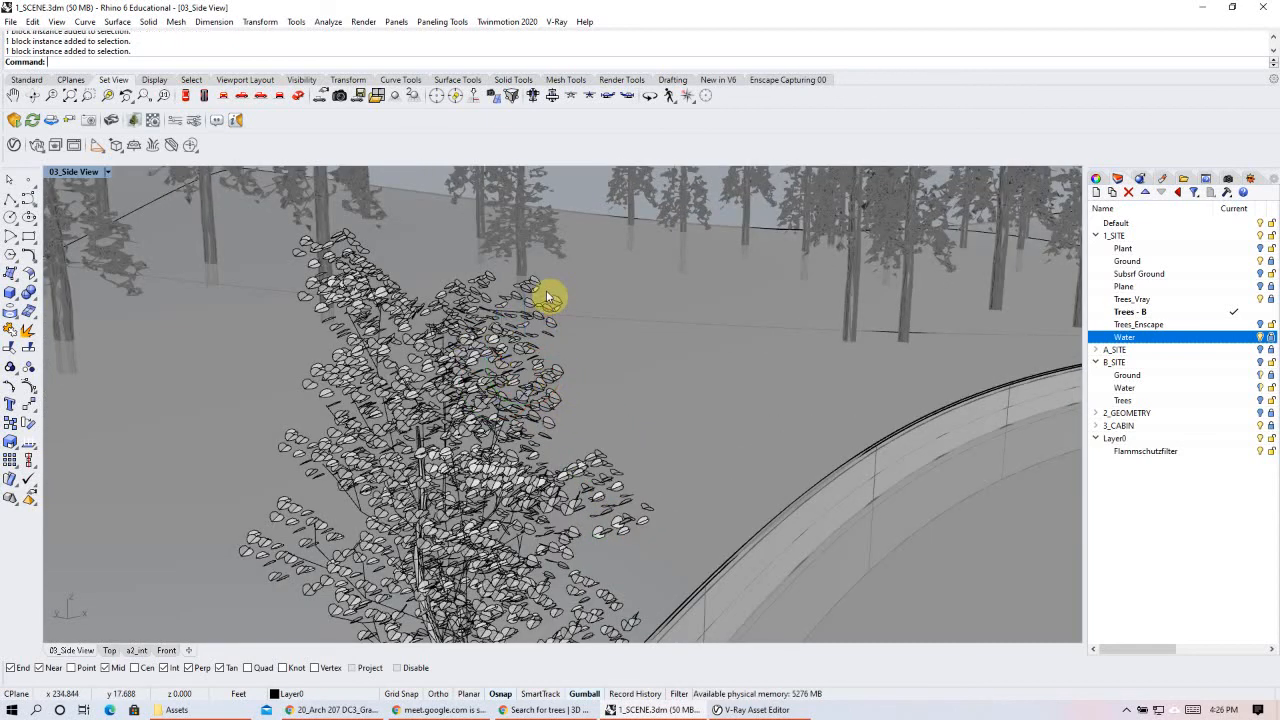
pyautogui.click(373, 329)
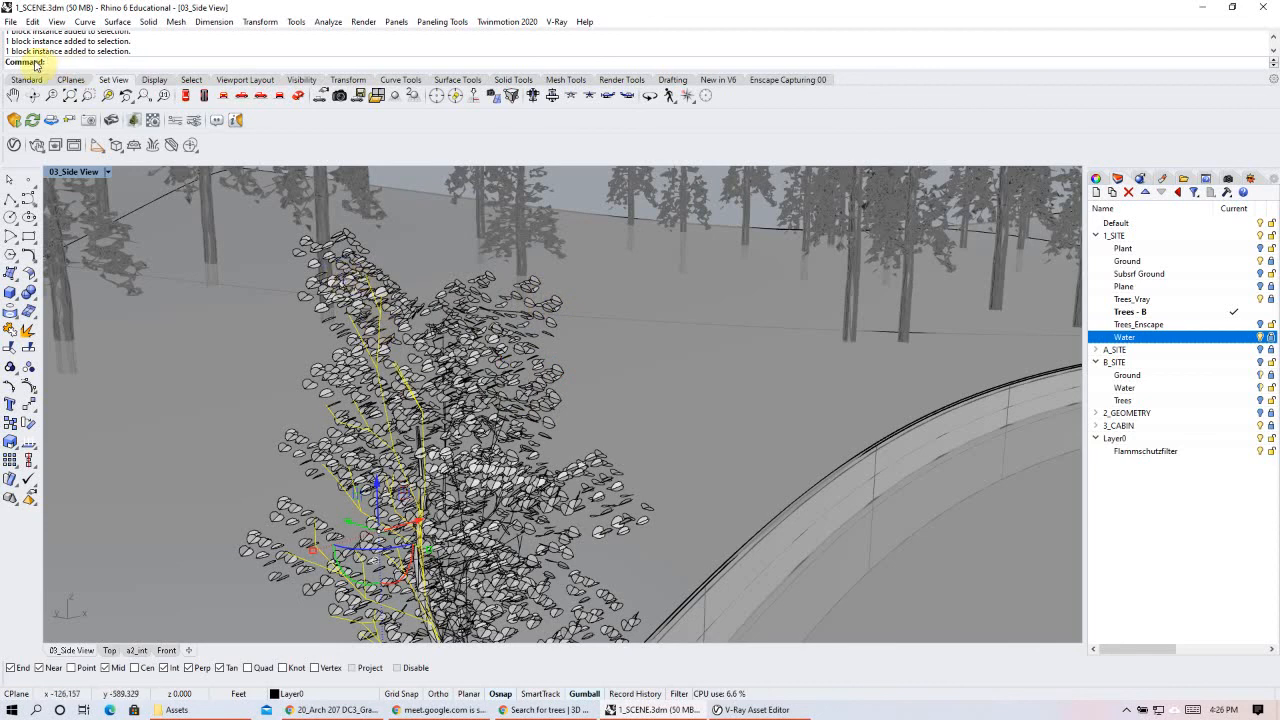
pyautogui.click(477, 329)
pyautogui.click(524, 443)
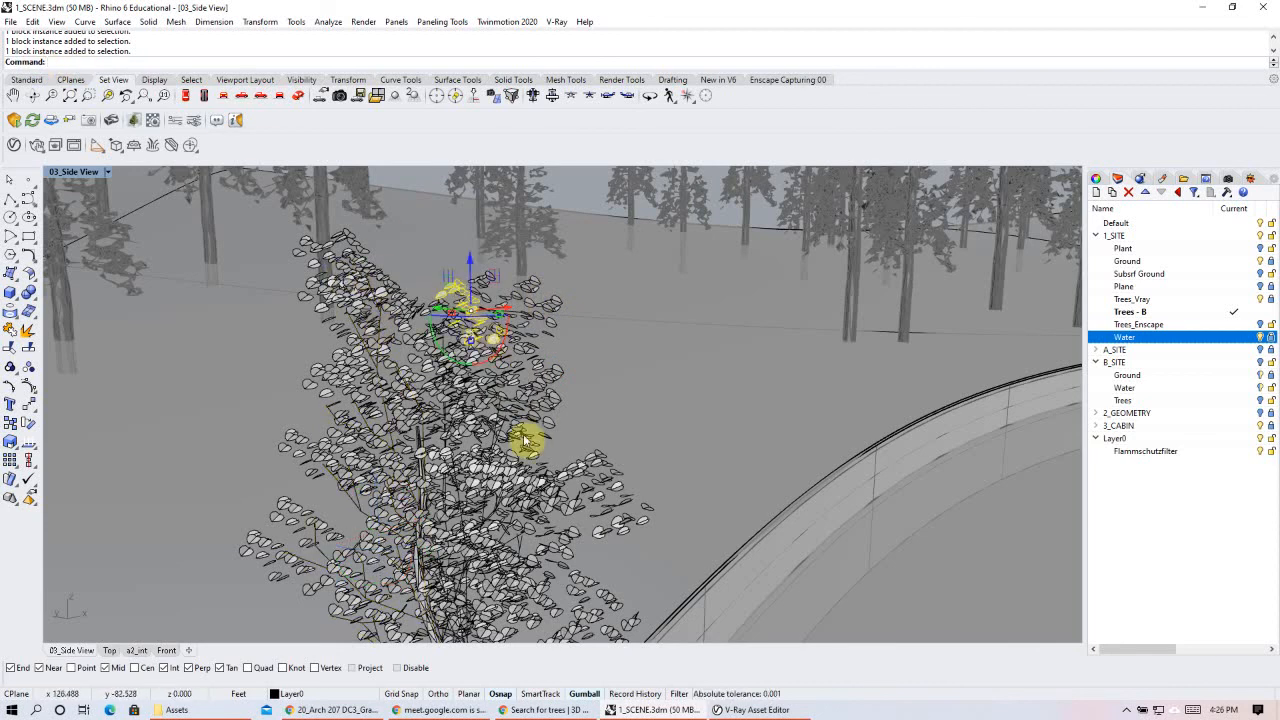
pyautogui.moveTo(523, 447); pyautogui.dragTo(318, 288)
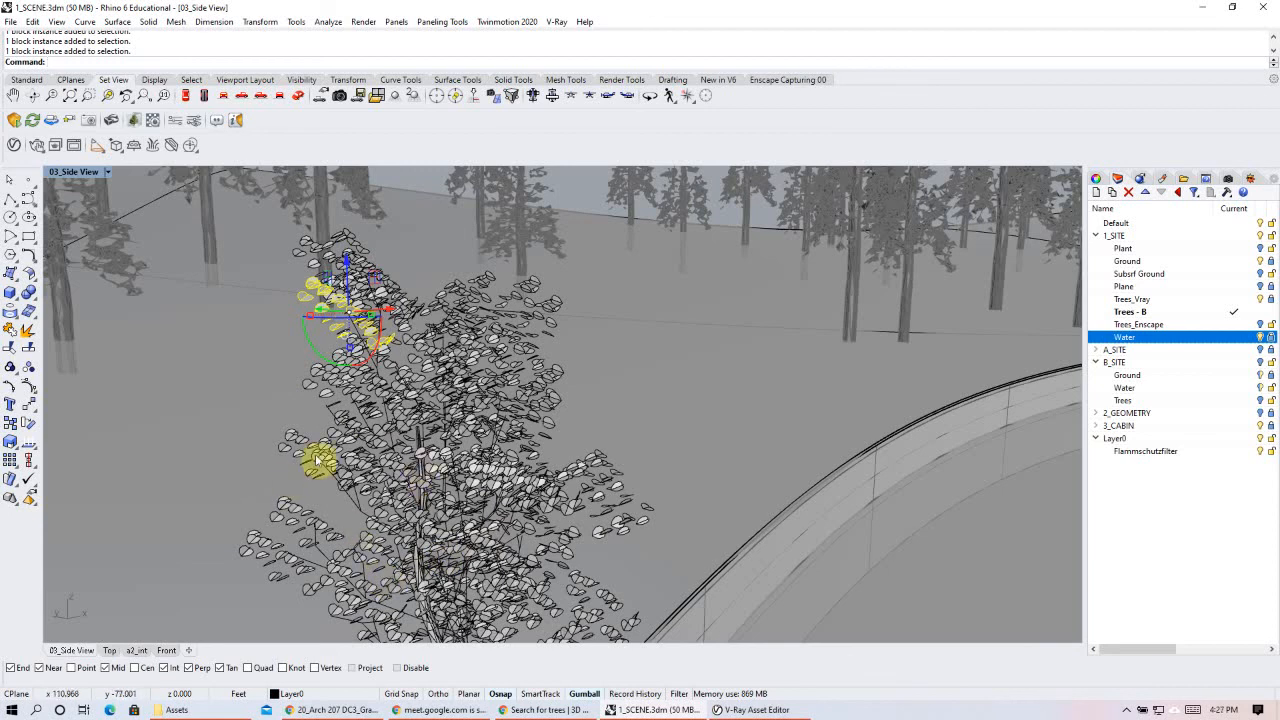
pyautogui.scroll(-2, 380, 420)
pyautogui.scroll(-2, 380, 420)
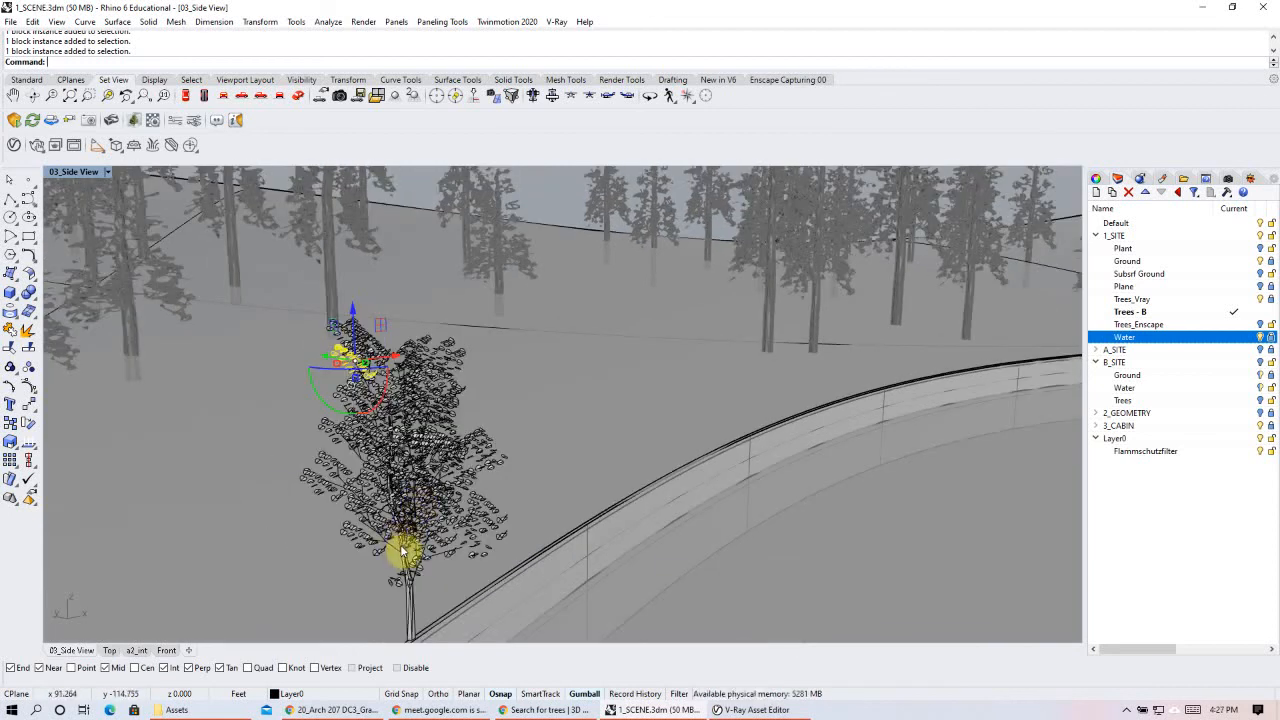
pyautogui.click(403, 550)
pyautogui.scroll(-1, 440, 450)
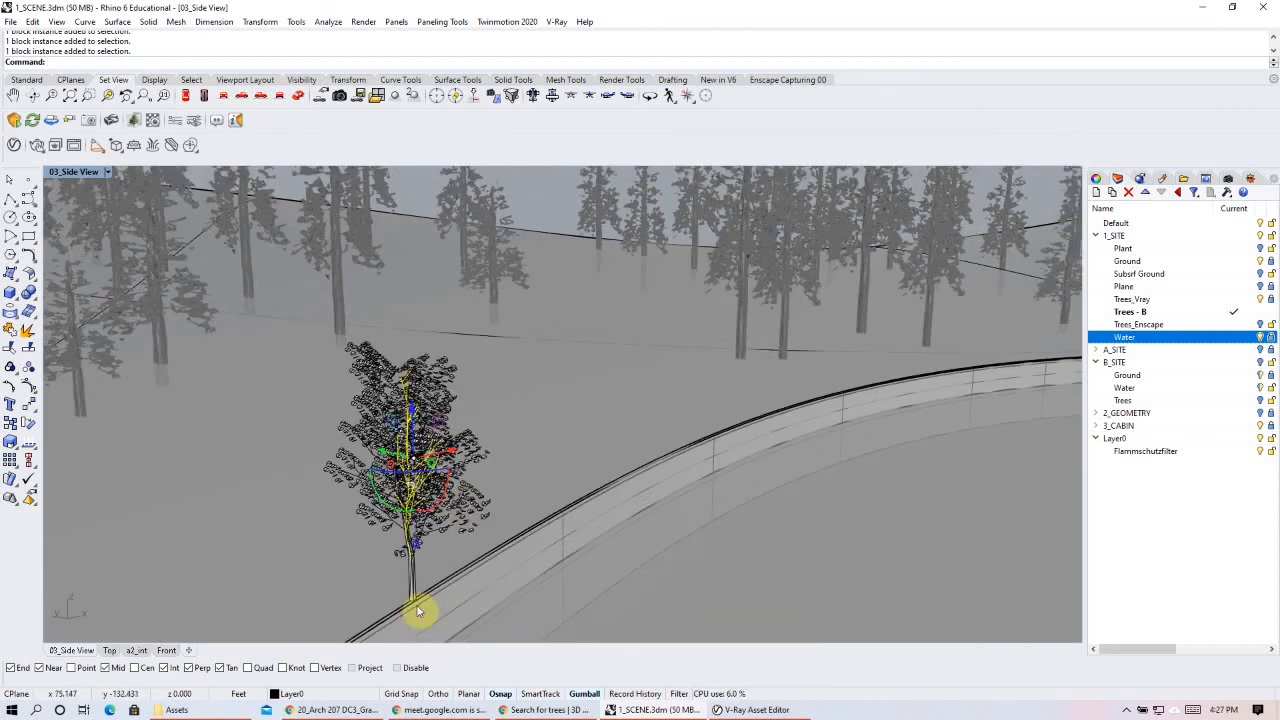
pyautogui.press('Escape')
# - Select all parts of the aspen tree and group them
pyautogui.moveTo(523, 457); pyautogui.dragTo(654, 462, button='right')
pyautogui.moveTo(598, 284); pyautogui.dragTo(414, 521)
pyautogui.write('roup')
pyautogui.press('Return')
# - Move the grouped aspen tree from the water's edge to the ground beside the cabin's front deck
pyautogui.moveTo(610, 356); pyautogui.dragTo(724, 460, button='right')
pyautogui.moveTo(774, 443); pyautogui.dragTo(535, 492)
pyautogui.moveTo(622, 462); pyautogui.dragTo(687, 447, button='right')
pyautogui.moveTo(706, 492); pyautogui.dragTo(660, 465, button='right')
pyautogui.moveTo(636, 478); pyautogui.dragTo(267, 498)
pyautogui.moveTo(473, 507); pyautogui.dragTo(238, 511, button='right')
pyautogui.scroll(4, 517, 374)
pyautogui.moveTo(444, 381); pyautogui.dragTo(546, 389)
pyautogui.moveTo(470, 410); pyautogui.dragTo(501, 440, button='right')
pyautogui.moveTo(88, 498); pyautogui.dragTo(291, 501)
pyautogui.moveTo(480, 500); pyautogui.dragTo(260, 486, button='right')
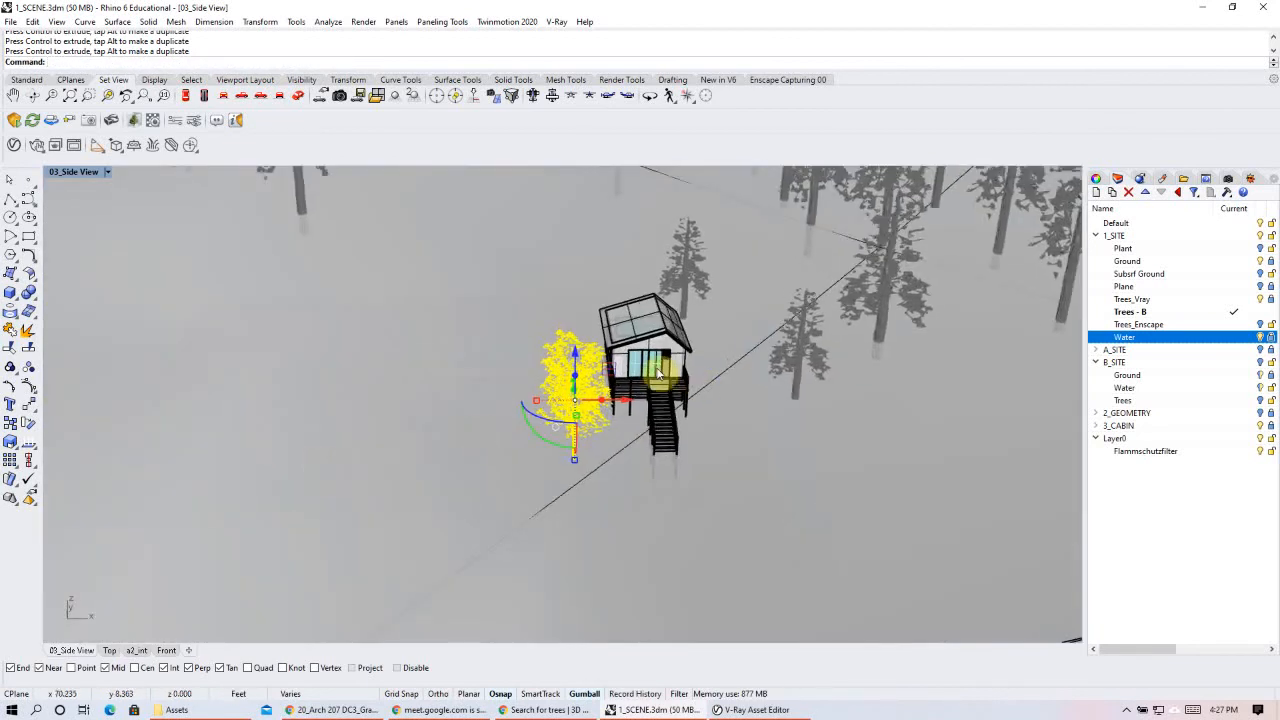
# - Try to lower the aspen tree beside the cabin and undo the move
pyautogui.scroll(4, 658, 373)
pyautogui.moveTo(627, 471); pyautogui.dragTo(625, 350, button='right')
pyautogui.moveTo(631, 492); pyautogui.dragTo(427, 328, button='right')
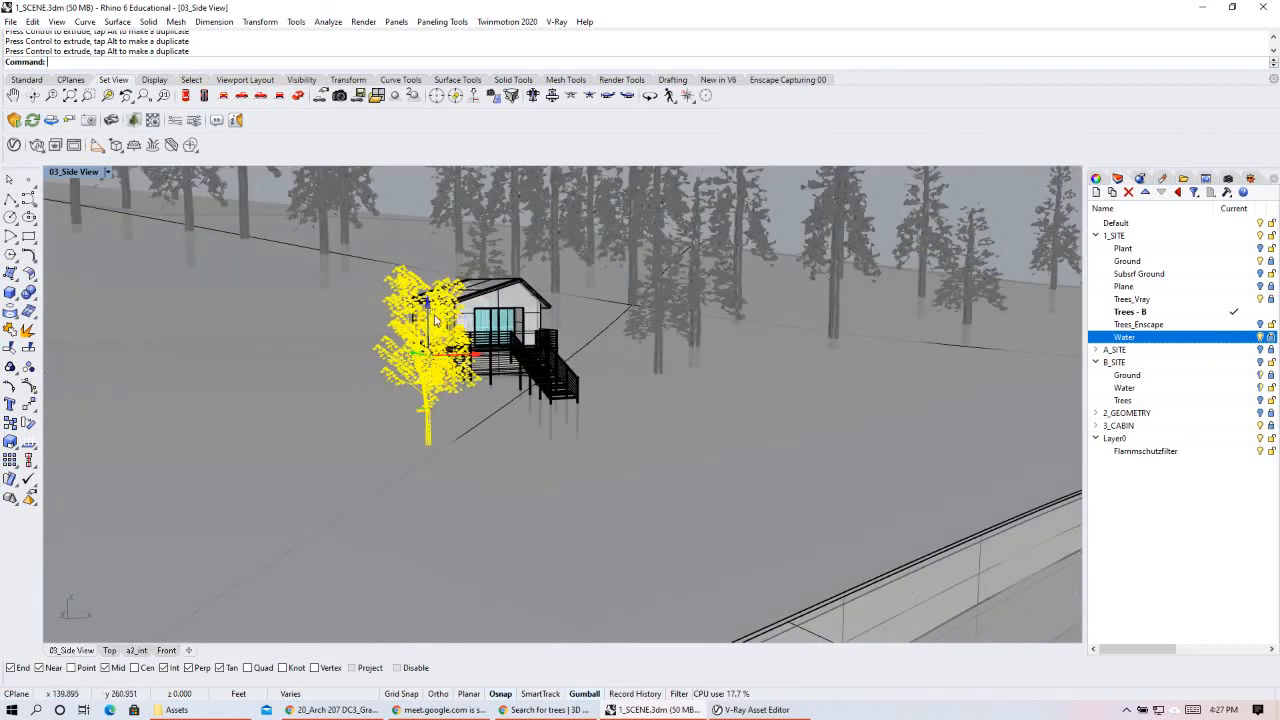
pyautogui.click(566, 529)
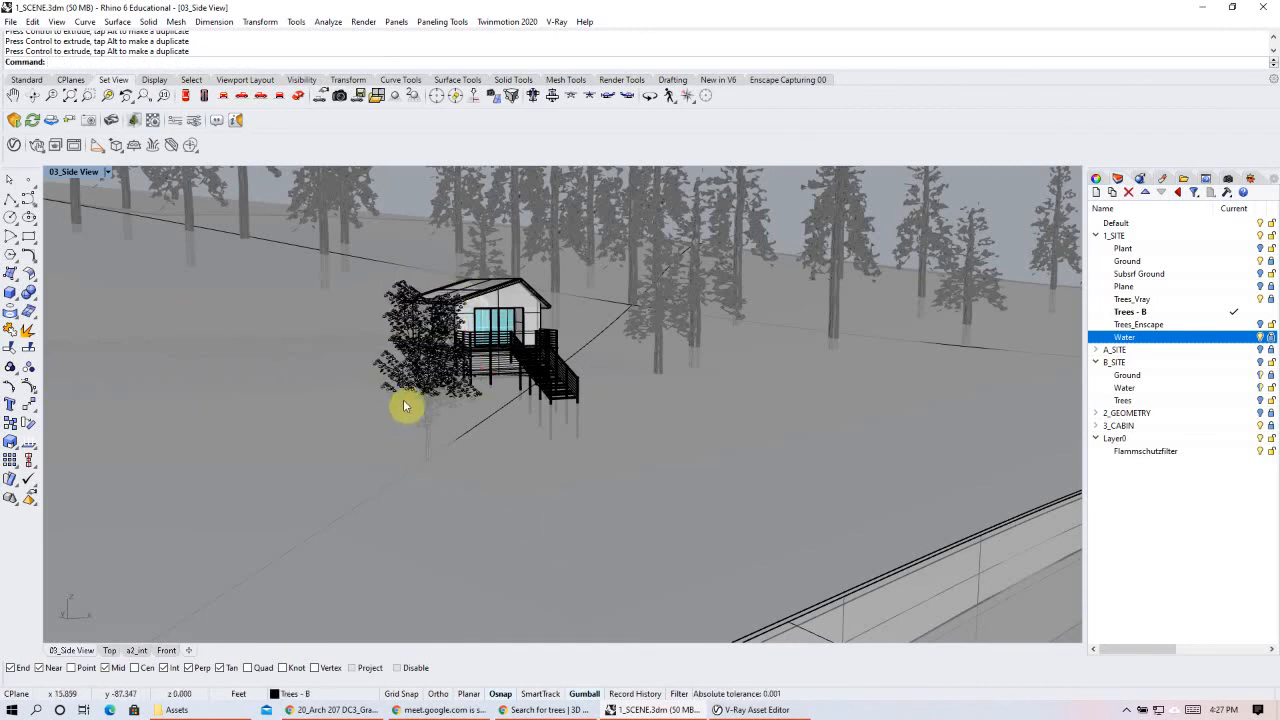
pyautogui.hotkey('ctrl', 'z')
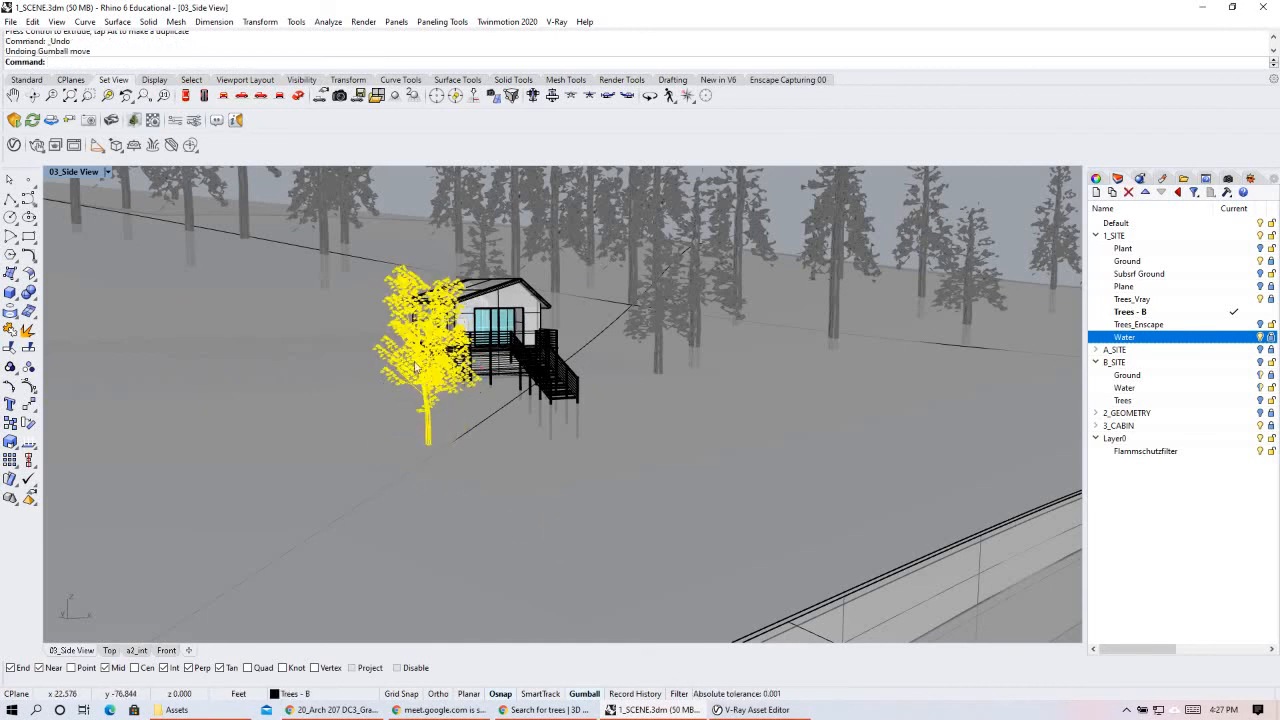
pyautogui.click(514, 461)
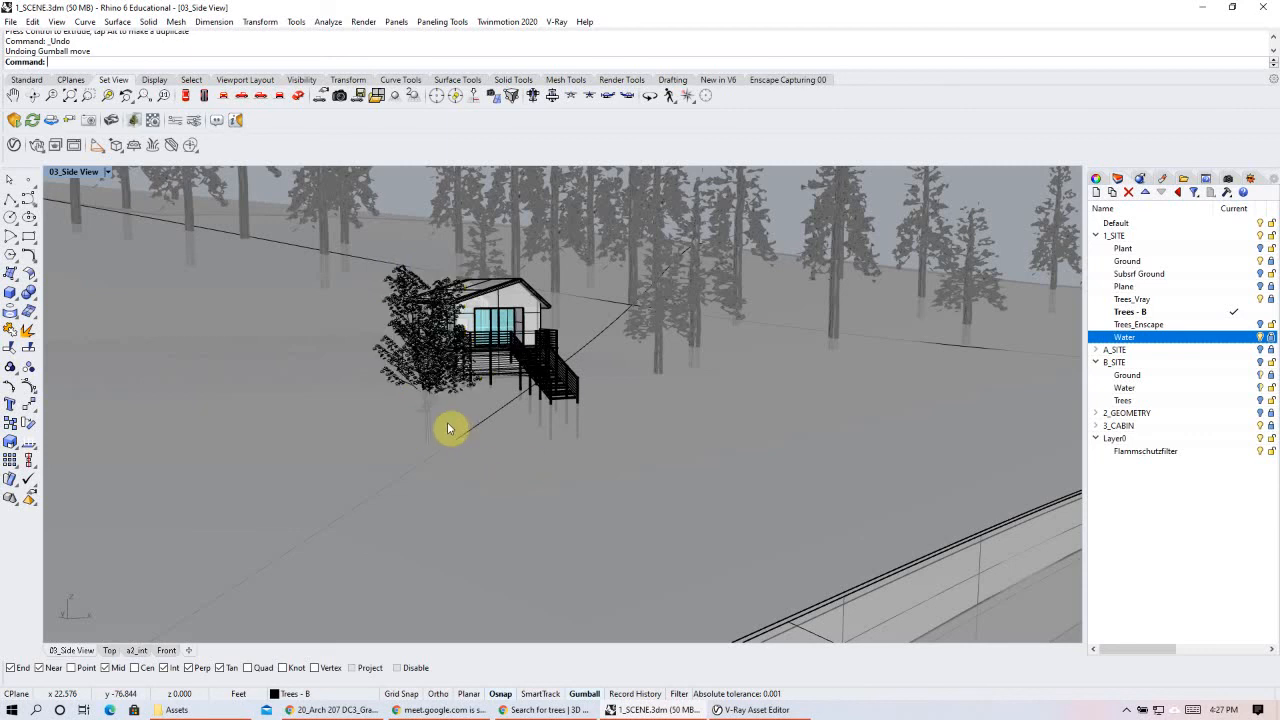
# - Raise the aspen tree vertically so its trunk stands on the ground beside the cabin, and check it from several sides
pyautogui.click(431, 416)
pyautogui.moveTo(433, 321); pyautogui.dragTo(428, 261)
pyautogui.click(486, 471)
pyautogui.click(434, 292)
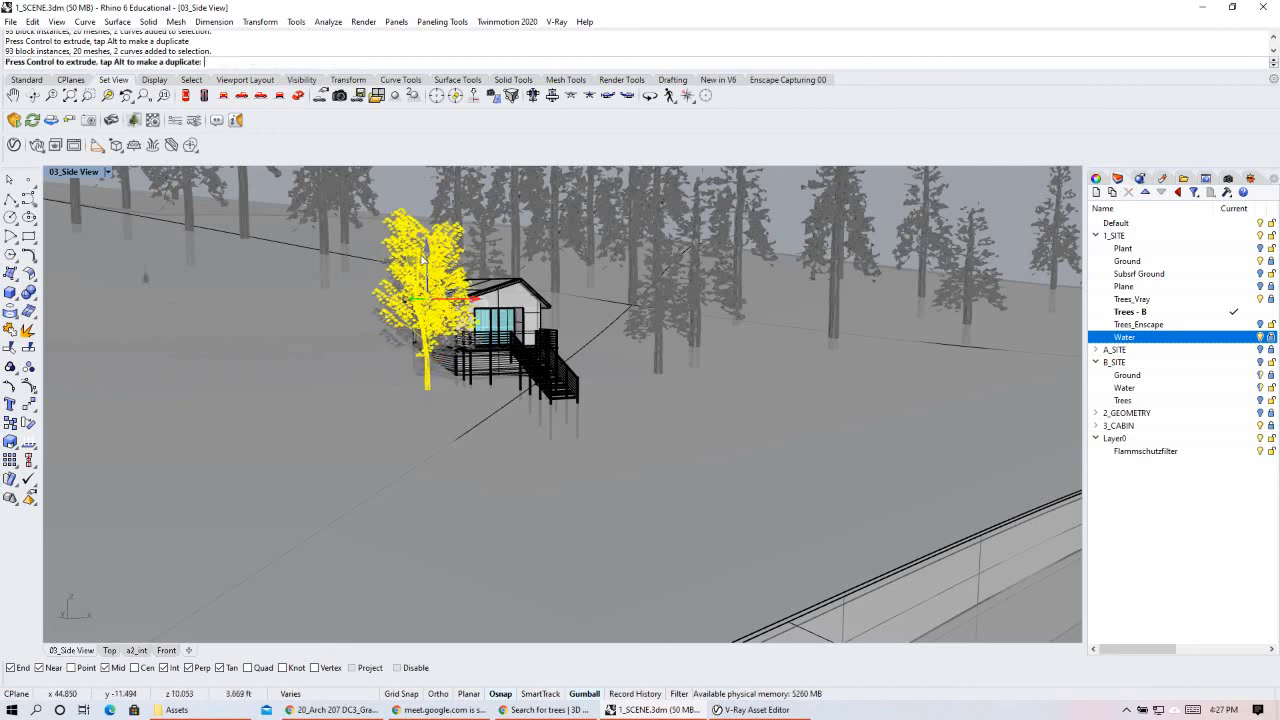
pyautogui.click(690, 478)
pyautogui.moveTo(484, 450); pyautogui.dragTo(103, 380, button='right')
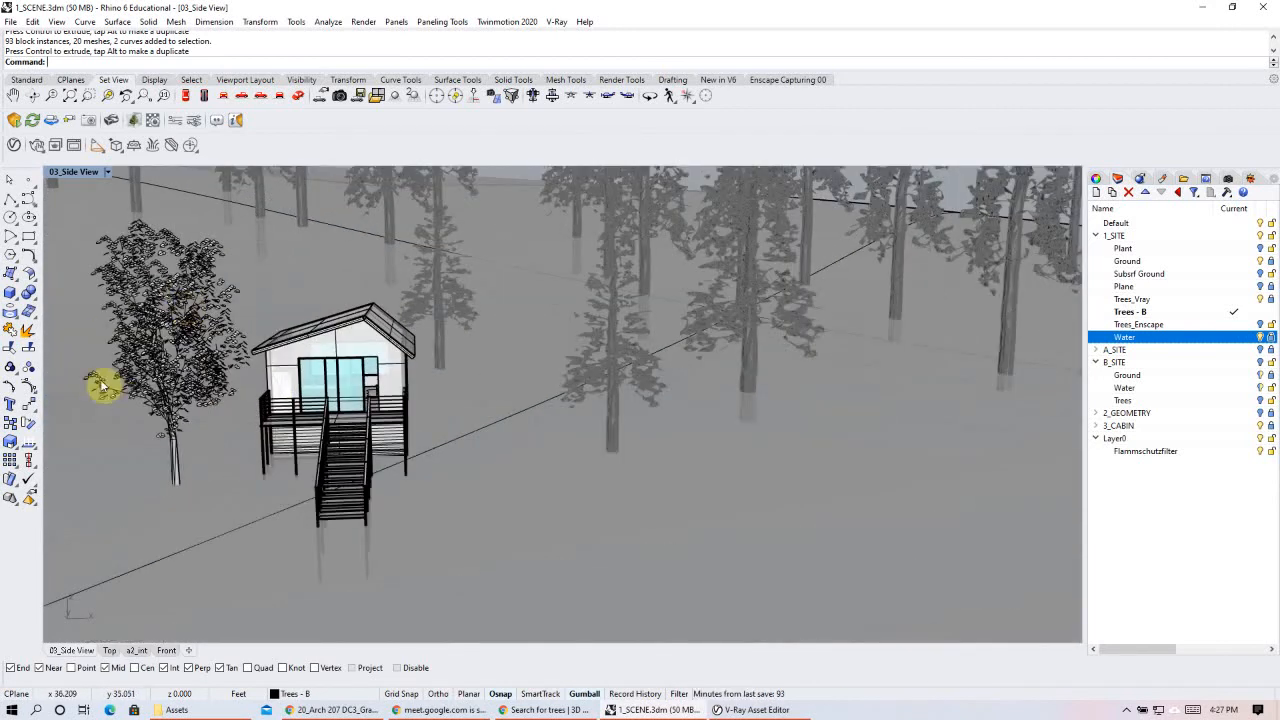
pyautogui.moveTo(580, 451); pyautogui.dragTo(566, 309, button='right')
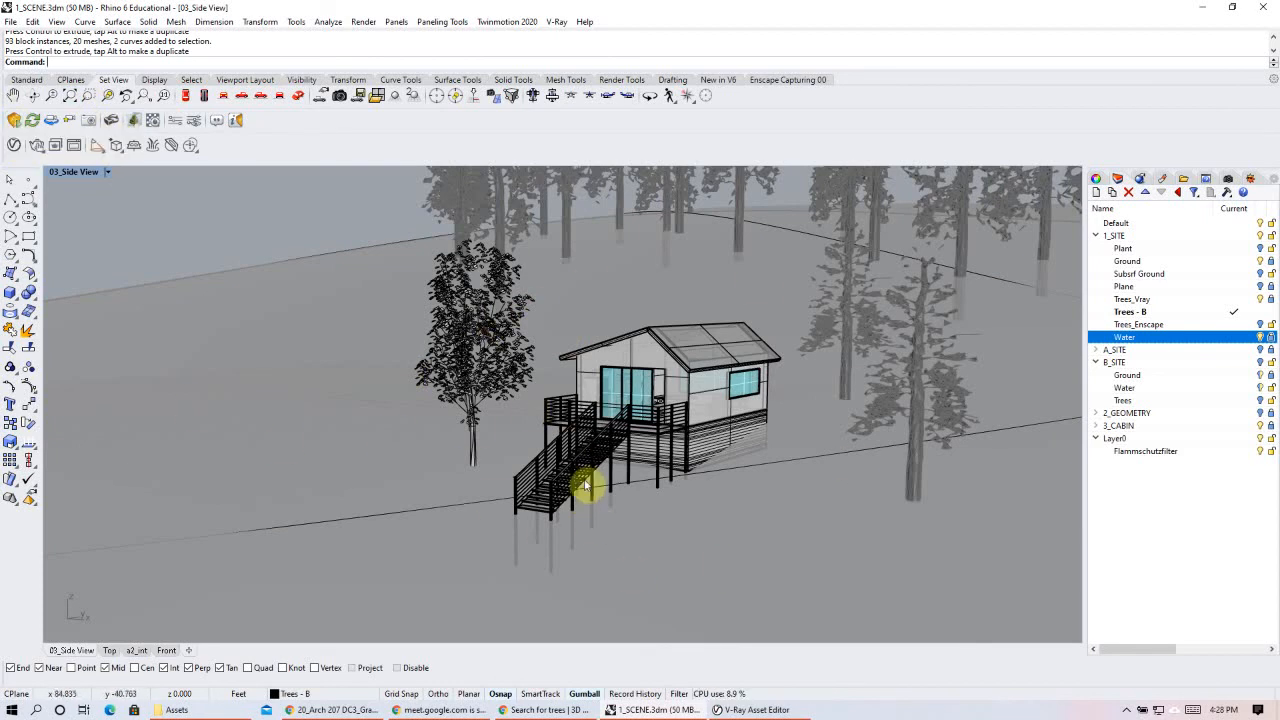
pyautogui.moveTo(455, 428); pyautogui.dragTo(586, 449, button='right')
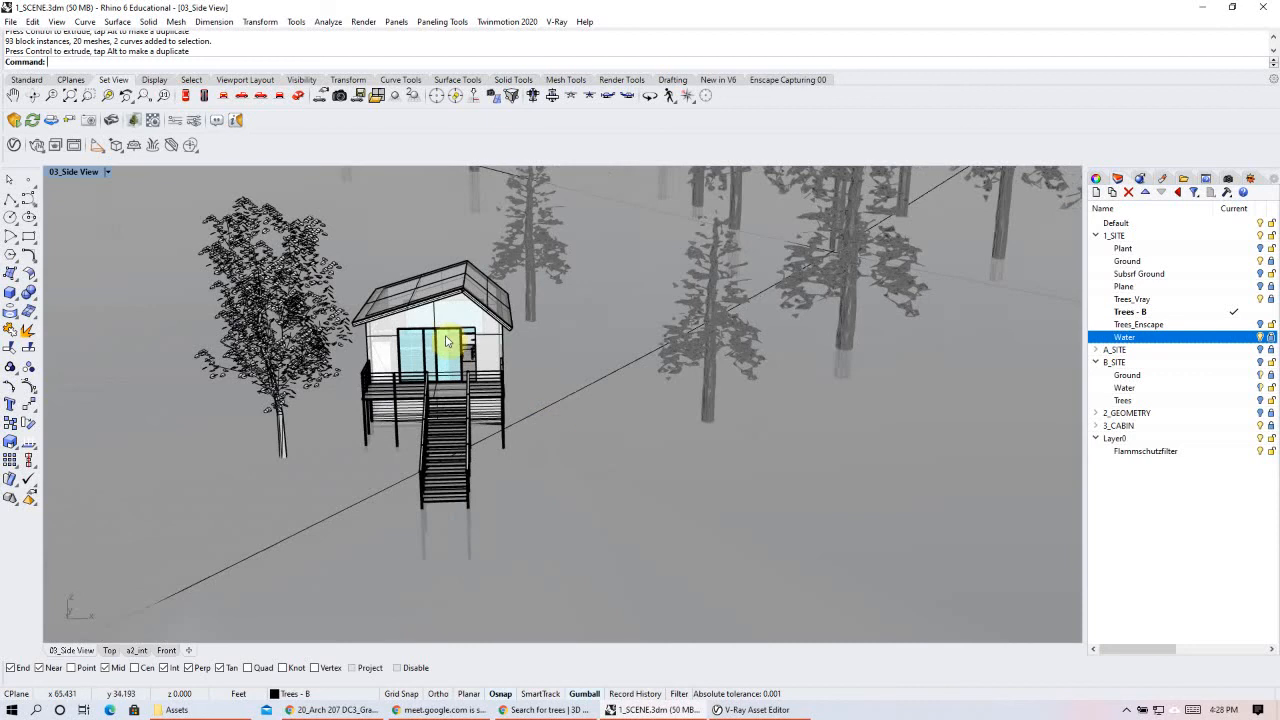
# - Start Enscape for the cabin scene and enlarge its render window
pyautogui.click(15, 120)
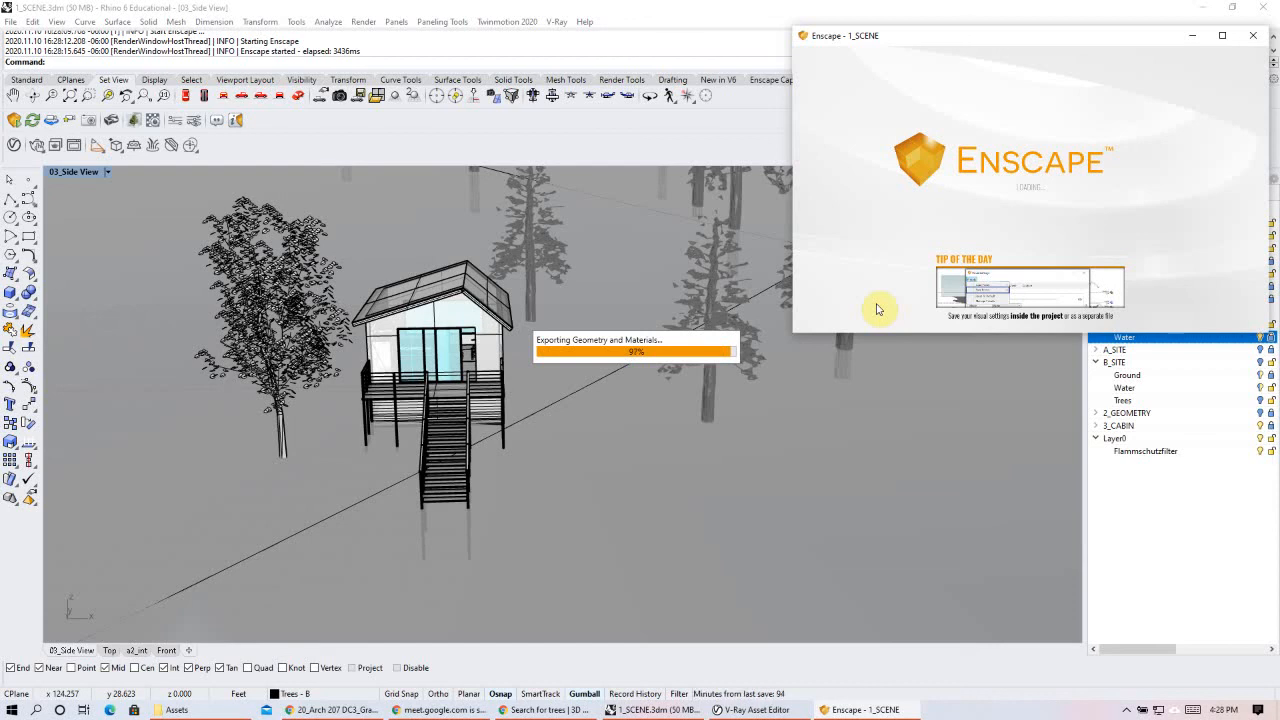
pyautogui.moveTo(812, 337); pyautogui.dragTo(821, 433)
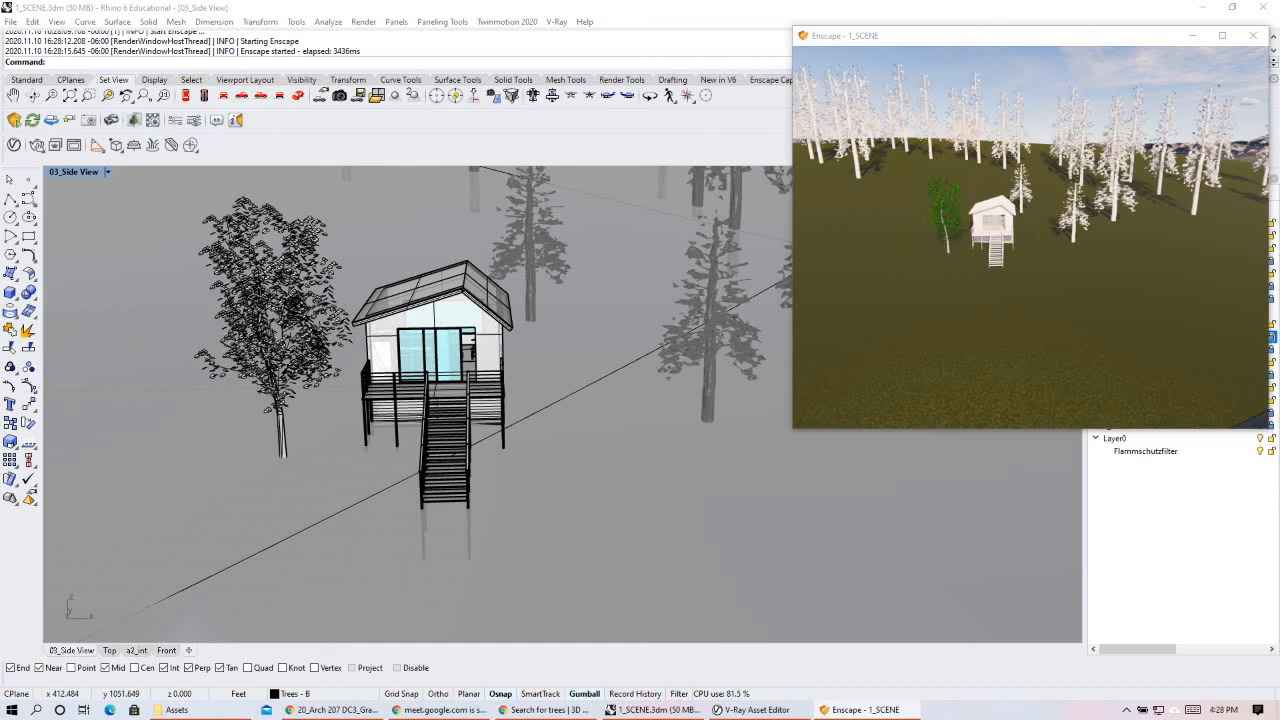
# - Inspect the aspen tree next to the cabin from several angles and distances in the Enscape render
pyautogui.moveTo(943, 244); pyautogui.dragTo(990, 243, button='right')
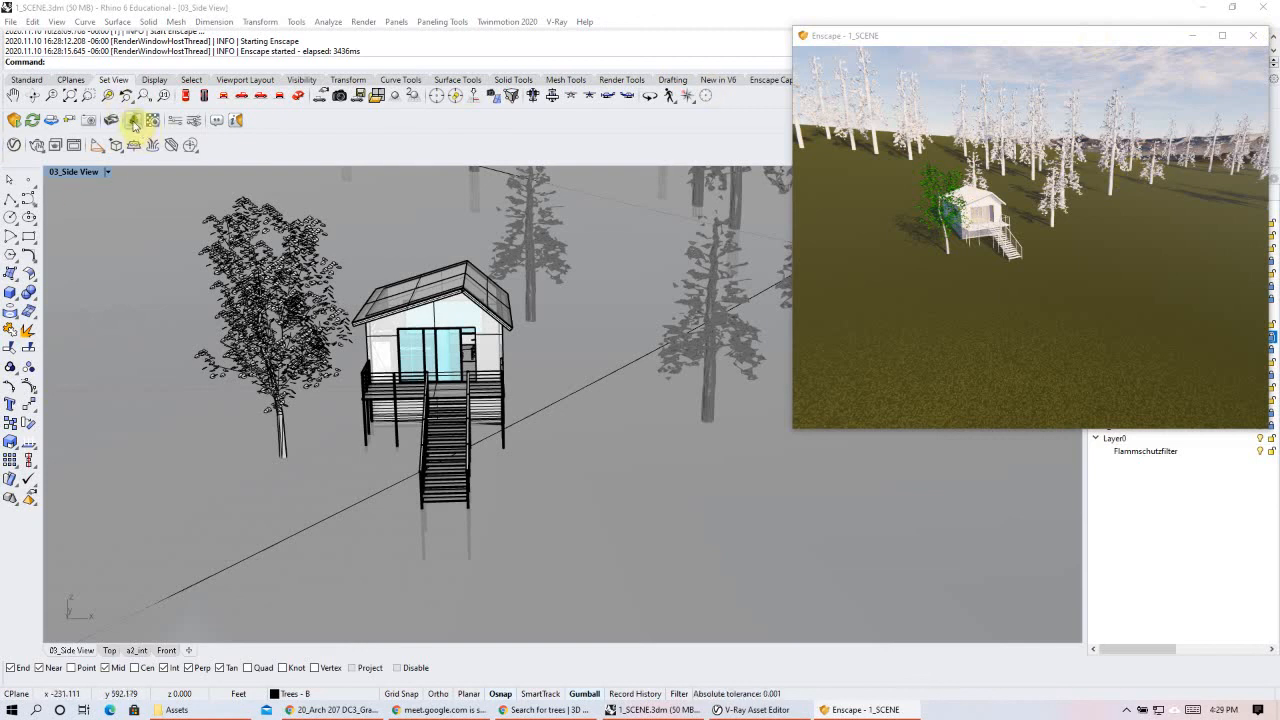
pyautogui.scroll(1, 938, 188)
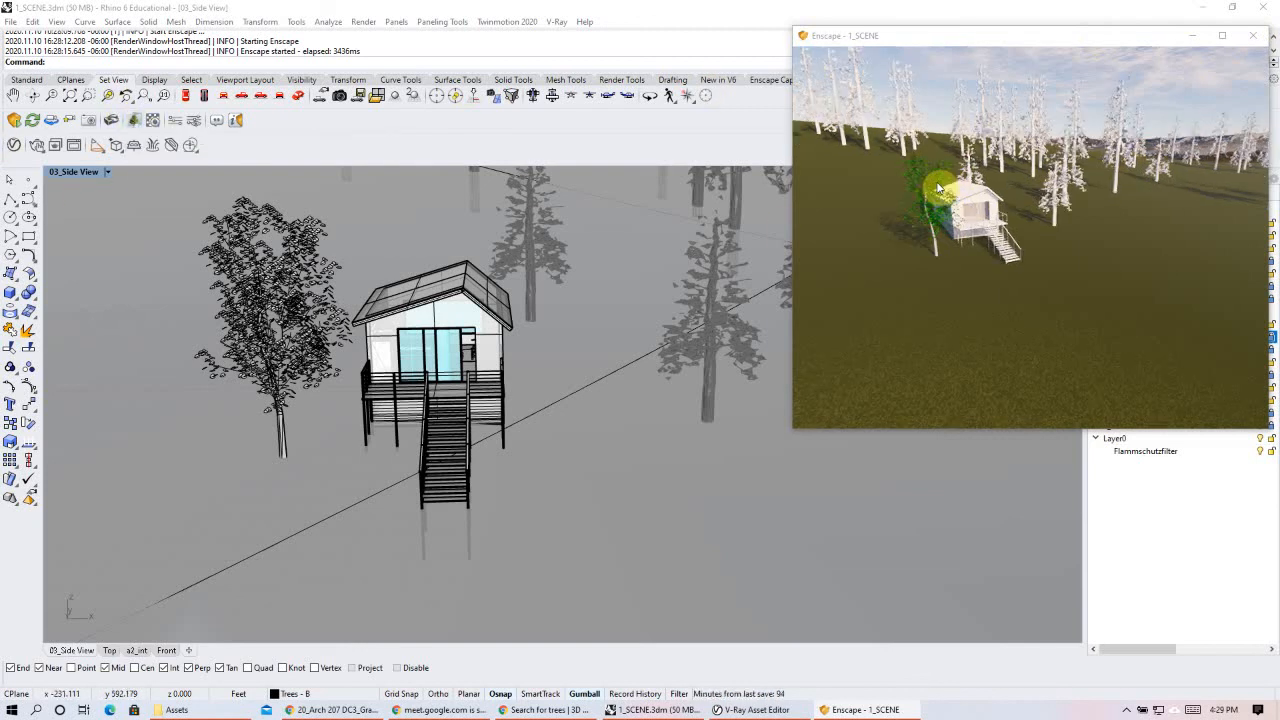
pyautogui.scroll(2, 1067, 208)
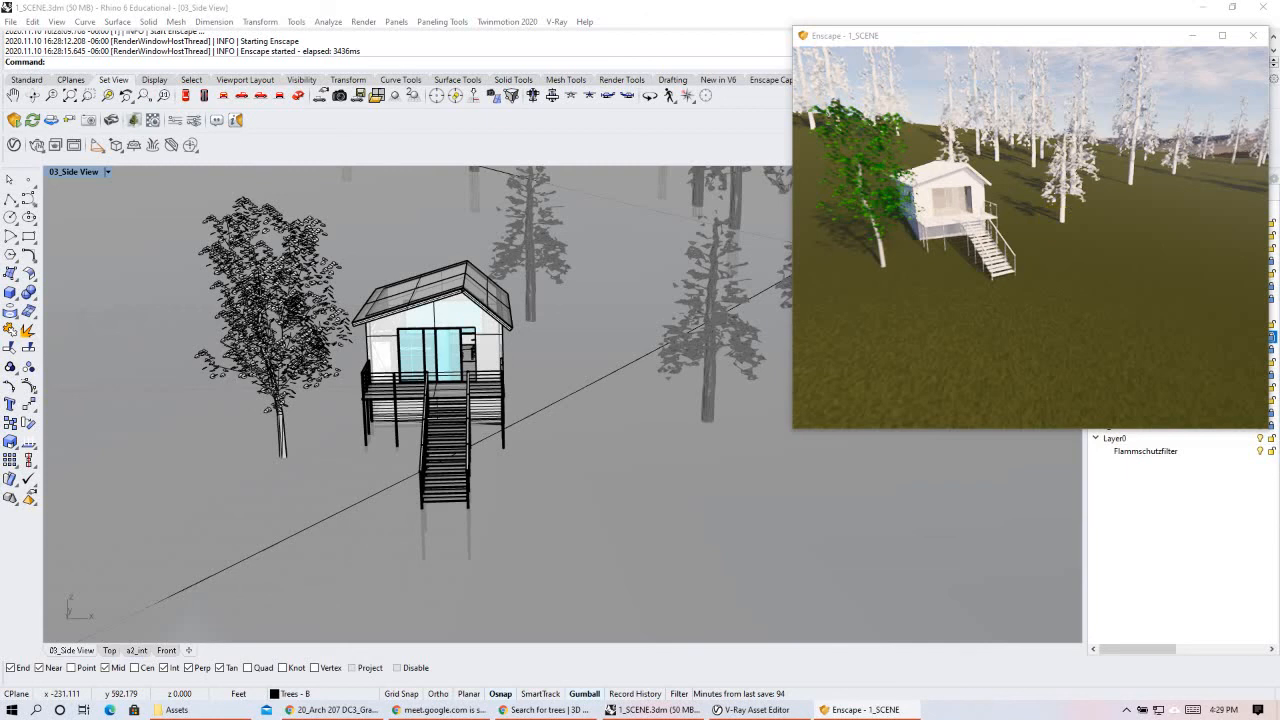
pyautogui.moveTo(1067, 208); pyautogui.dragTo(1047, 212, button='right')
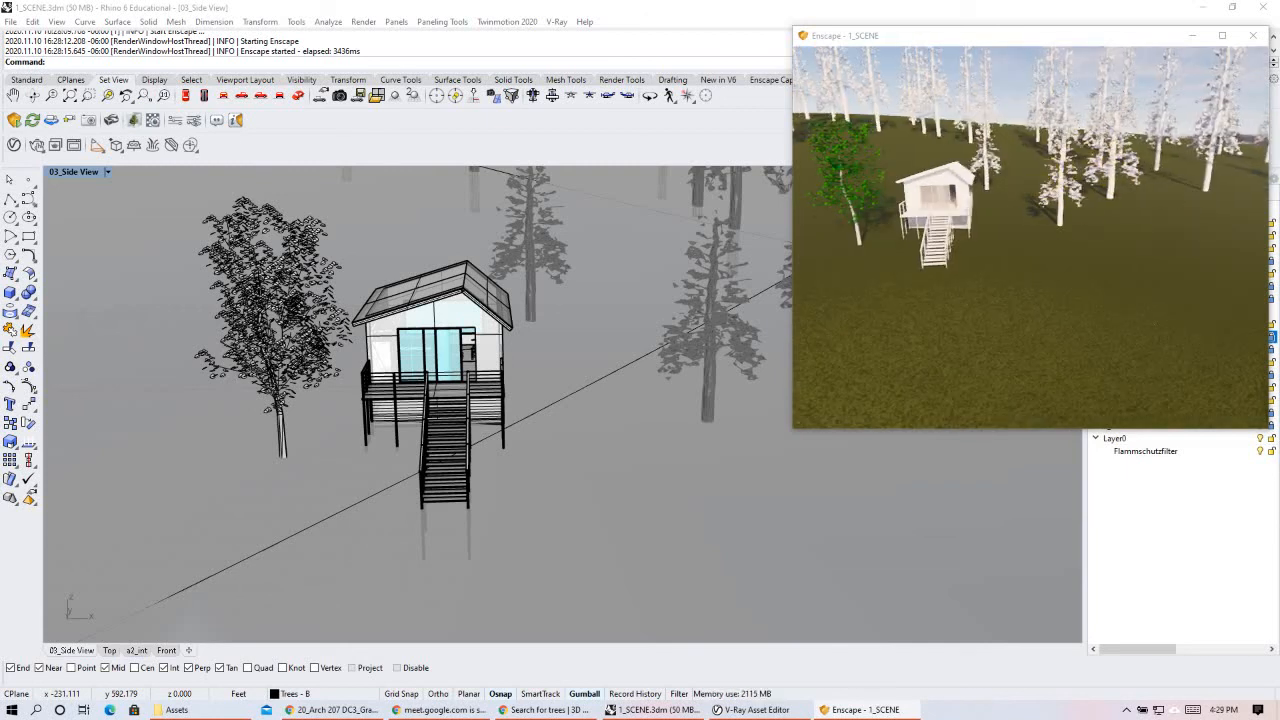
pyautogui.moveTo(937, 149)
pyautogui.mouseDown(button='right')
pyautogui.moveTo(880, 152)
pyautogui.moveTo(925, 145)
pyautogui.mouseUp(button='right')
pyautogui.moveTo(903, 100); pyautogui.dragTo(920, 194, button='right')
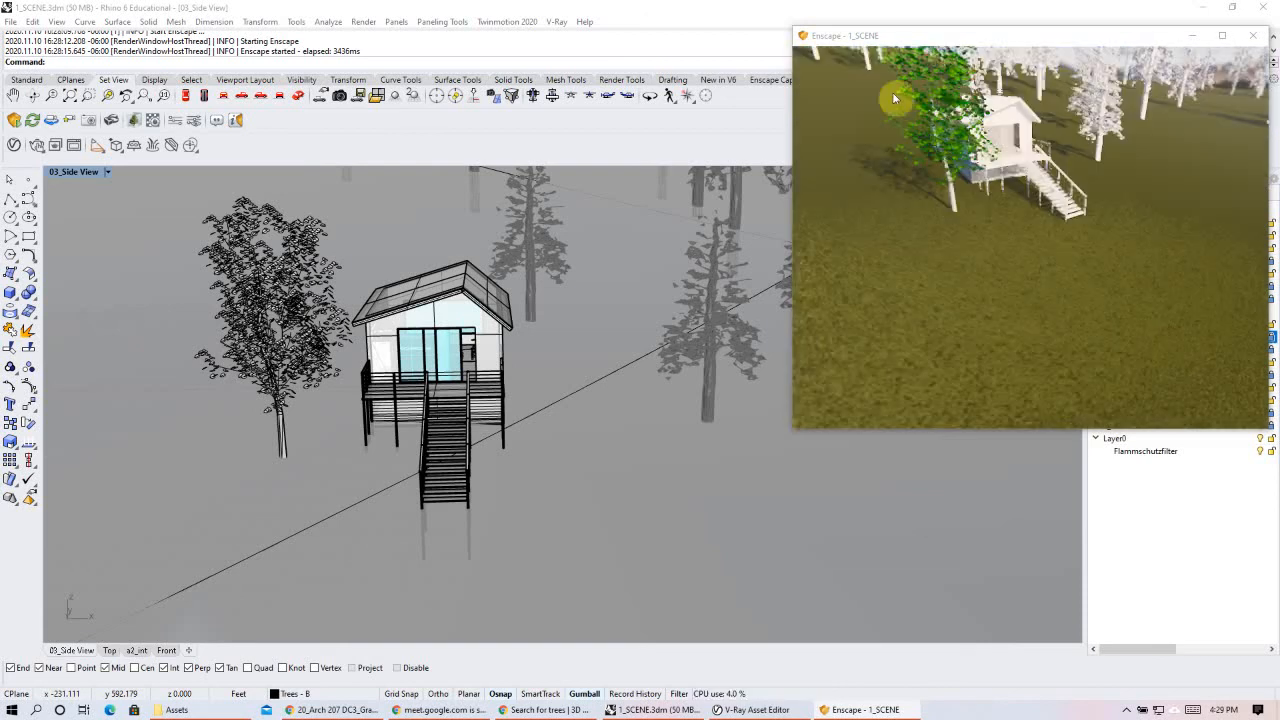
pyautogui.moveTo(1040, 105); pyautogui.dragTo(900, 95, button='right')
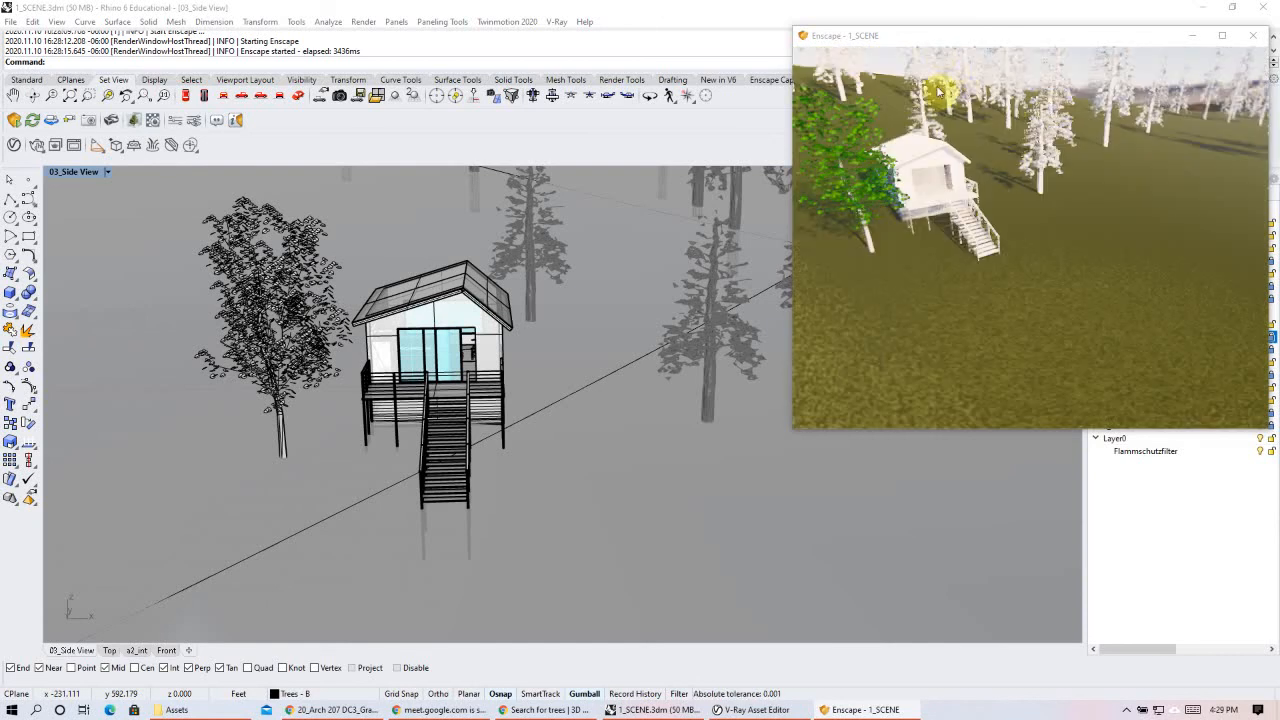
pyautogui.moveTo(950, 248); pyautogui.dragTo(944, 171, button='right')
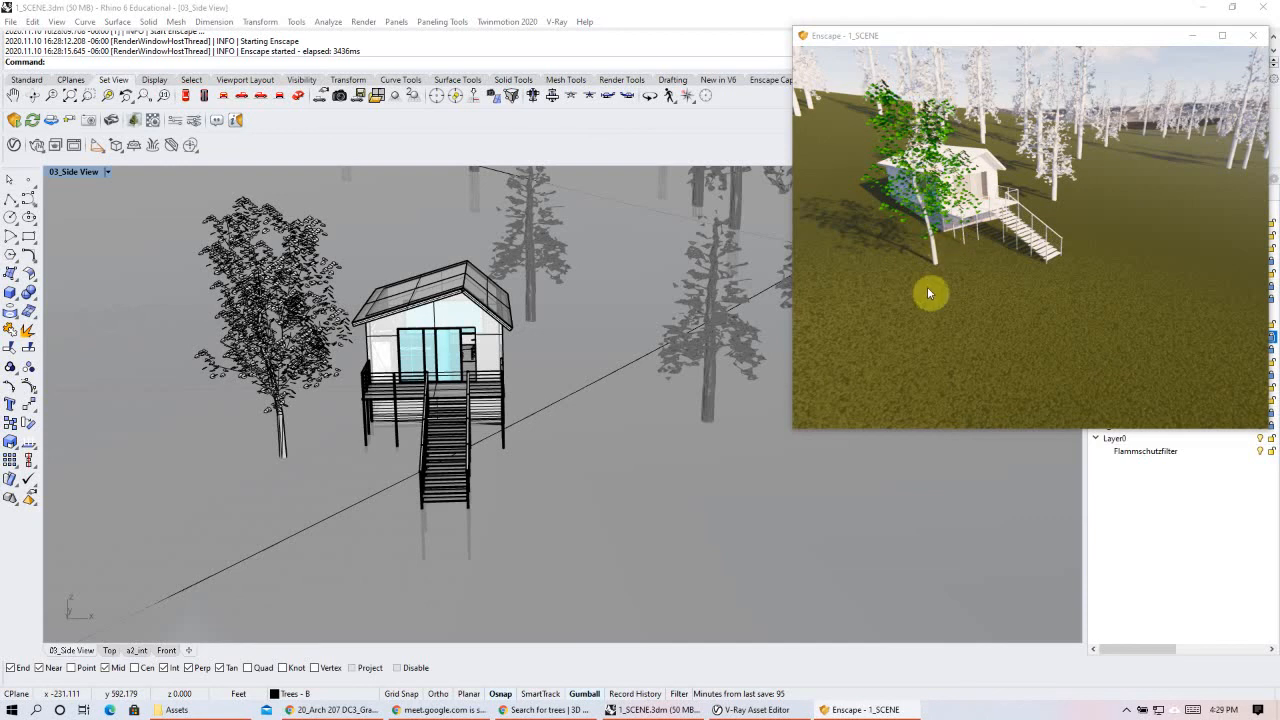
pyautogui.scroll(2, 1006, 235)
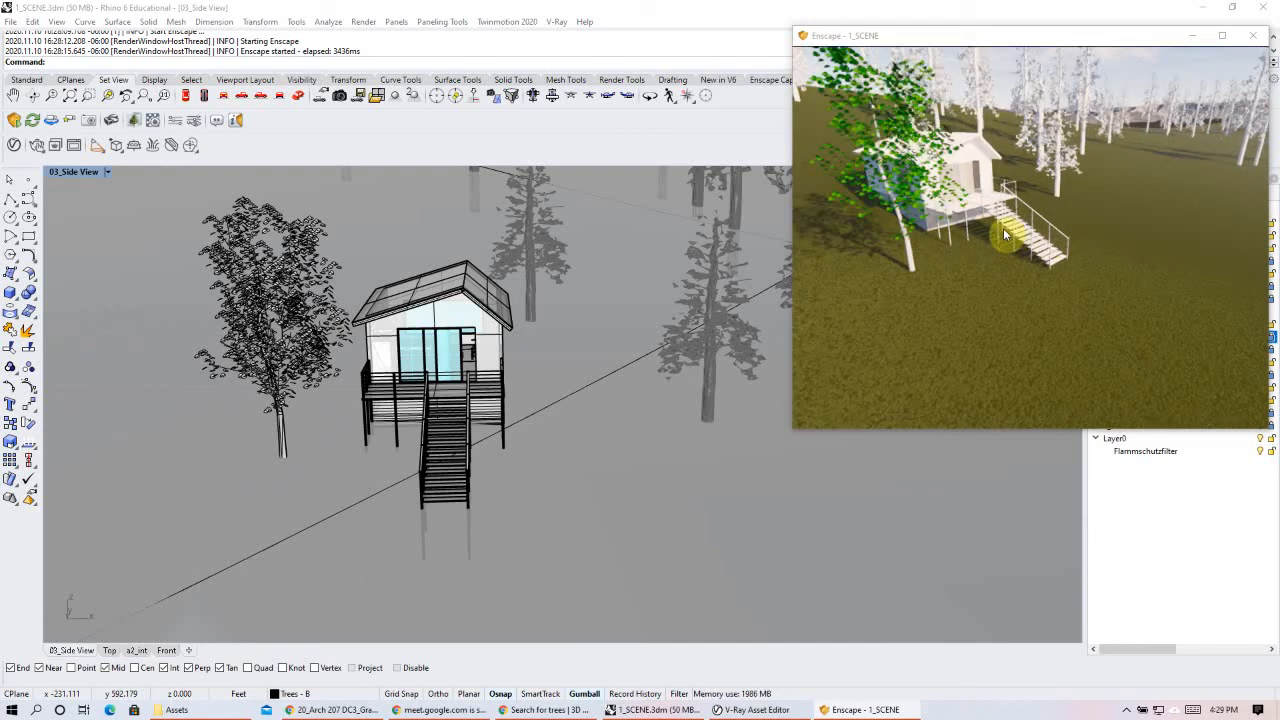
# - Check the aspen tree and cabin from farther away in the Enscape render and close the render window
pyautogui.scroll(-2, 1006, 129)
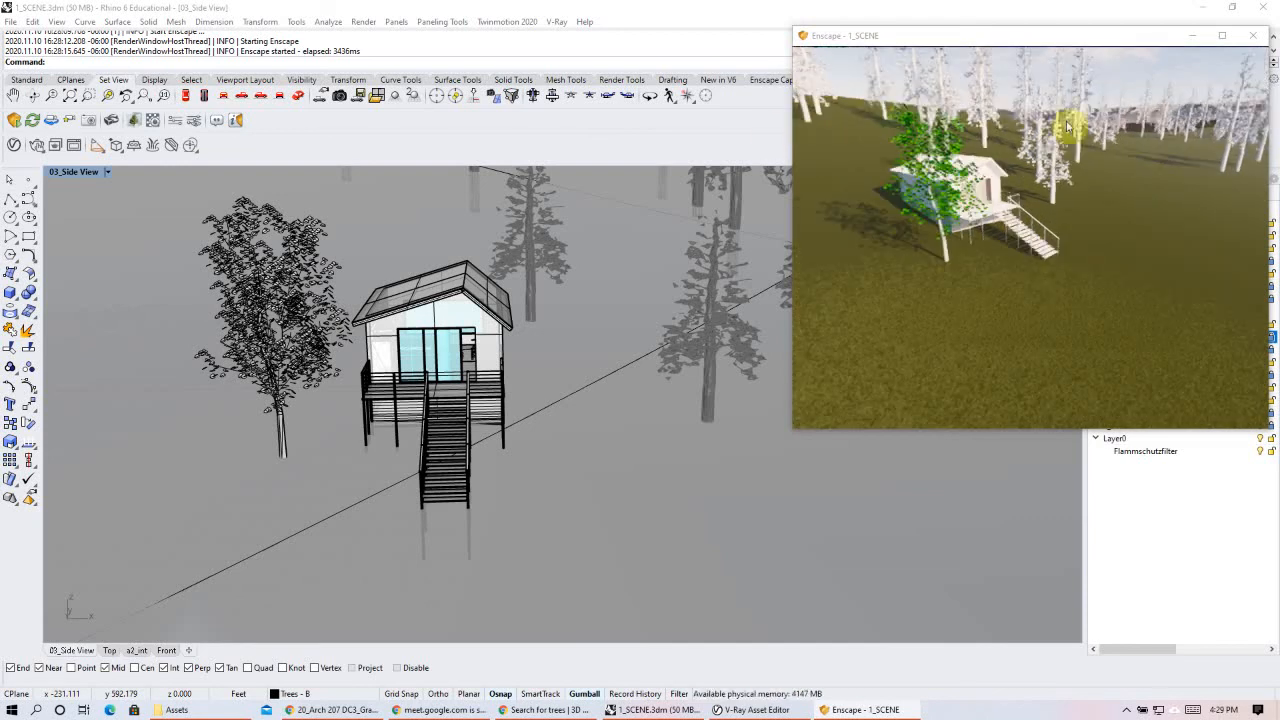
pyautogui.moveTo(1100, 235); pyautogui.dragTo(1203, 38, button='right')
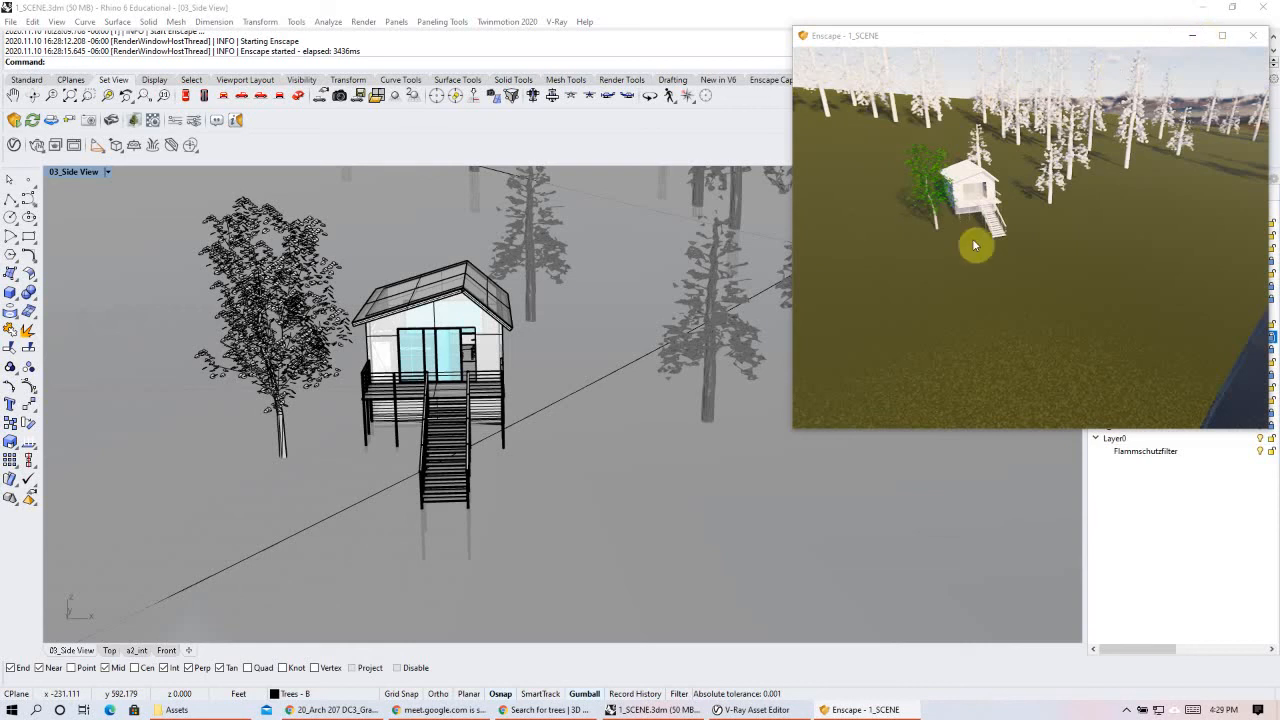
pyautogui.click(1253, 38)
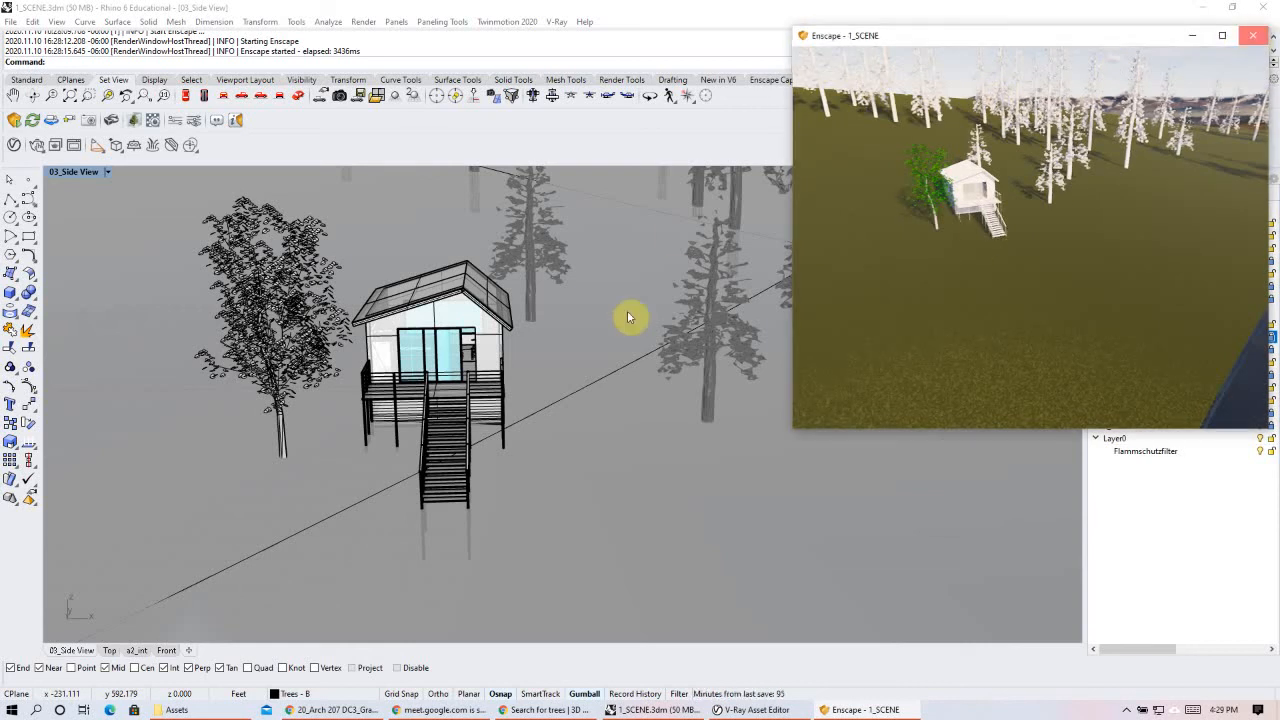
# - Ungroup the aspen tree and group only its foliage, leaving out the trunk
pyautogui.click(334, 336)
pyautogui.write('Ung')
pyautogui.press('Return')
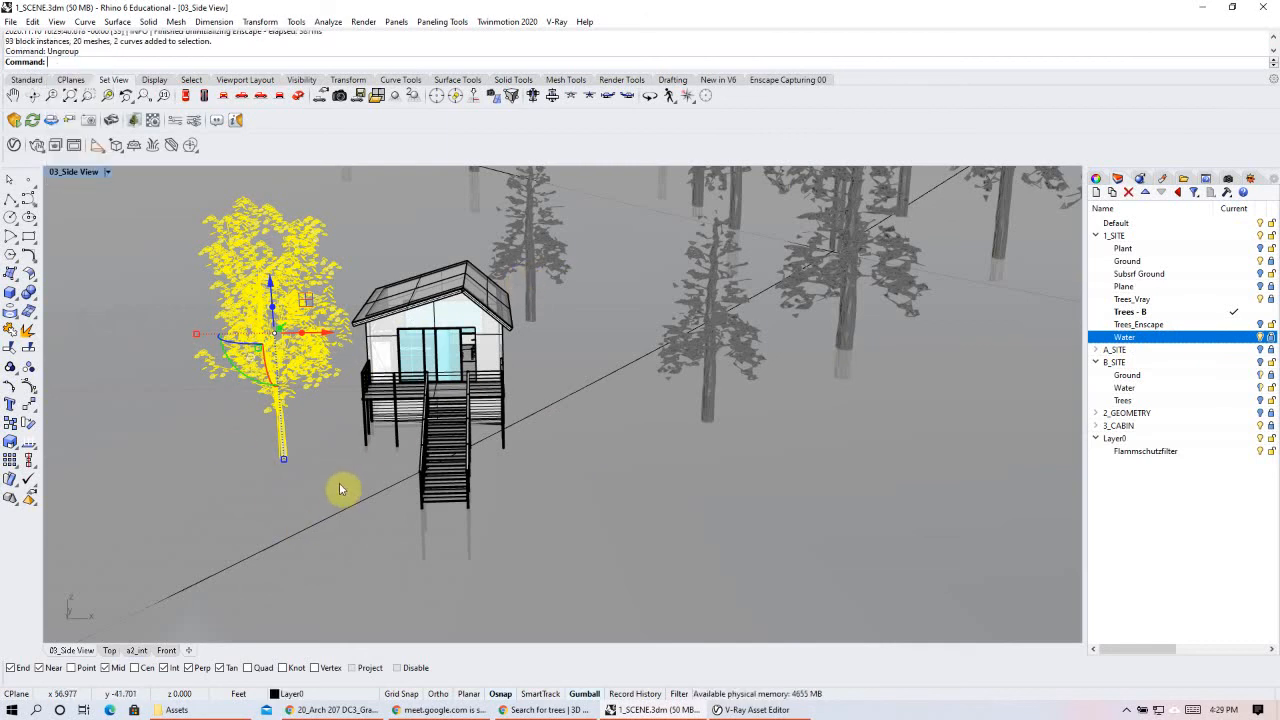
pyautogui.keyDown('ctrl'); pyautogui.click(278, 442); pyautogui.keyUp('ctrl')
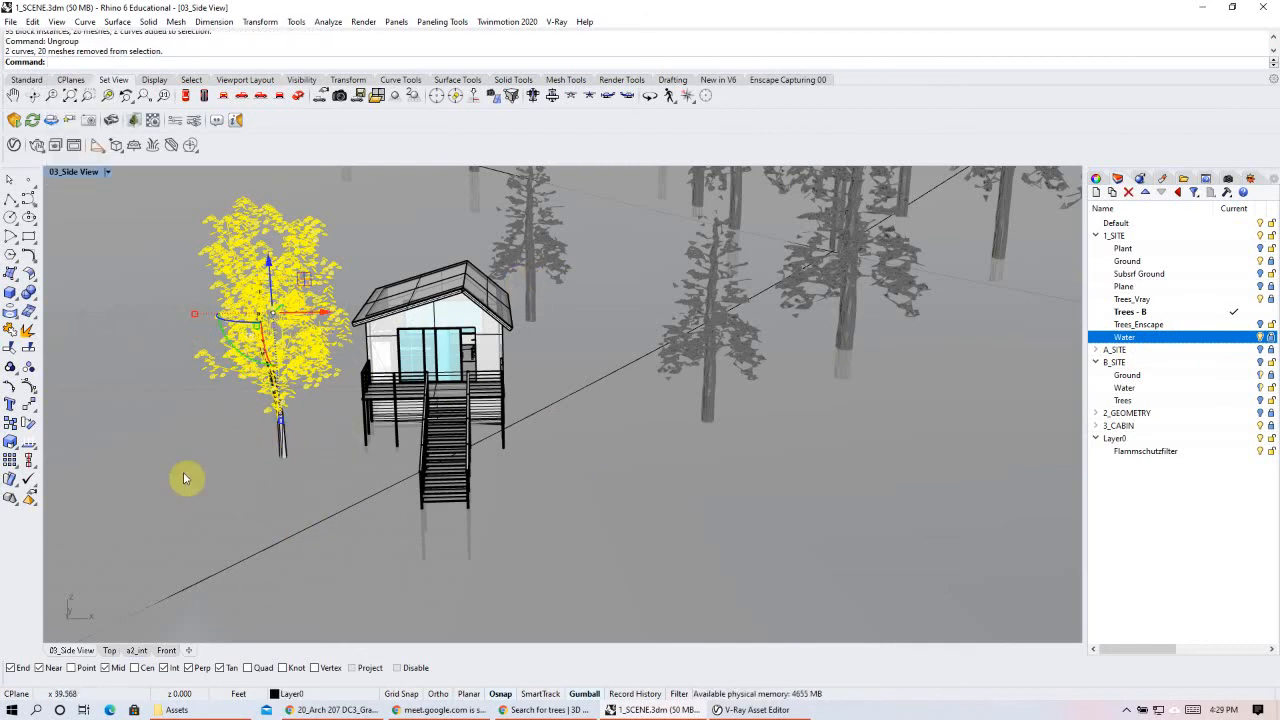
pyautogui.write('Group')
pyautogui.press('Return')
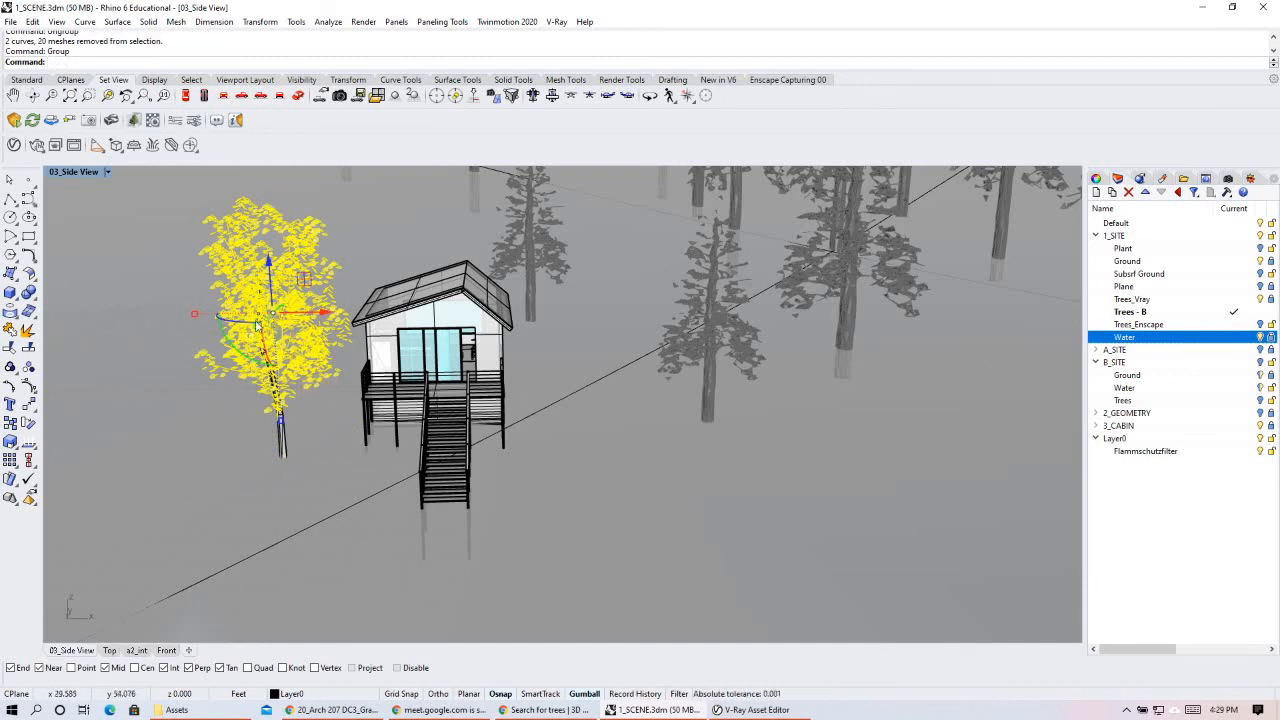
# - Assign the /Grass_B material to the aspen's foliage group and start Enscape to preview it
pyautogui.scroll(2, 262, 379)
pyautogui.scroll(5, 453, 356)
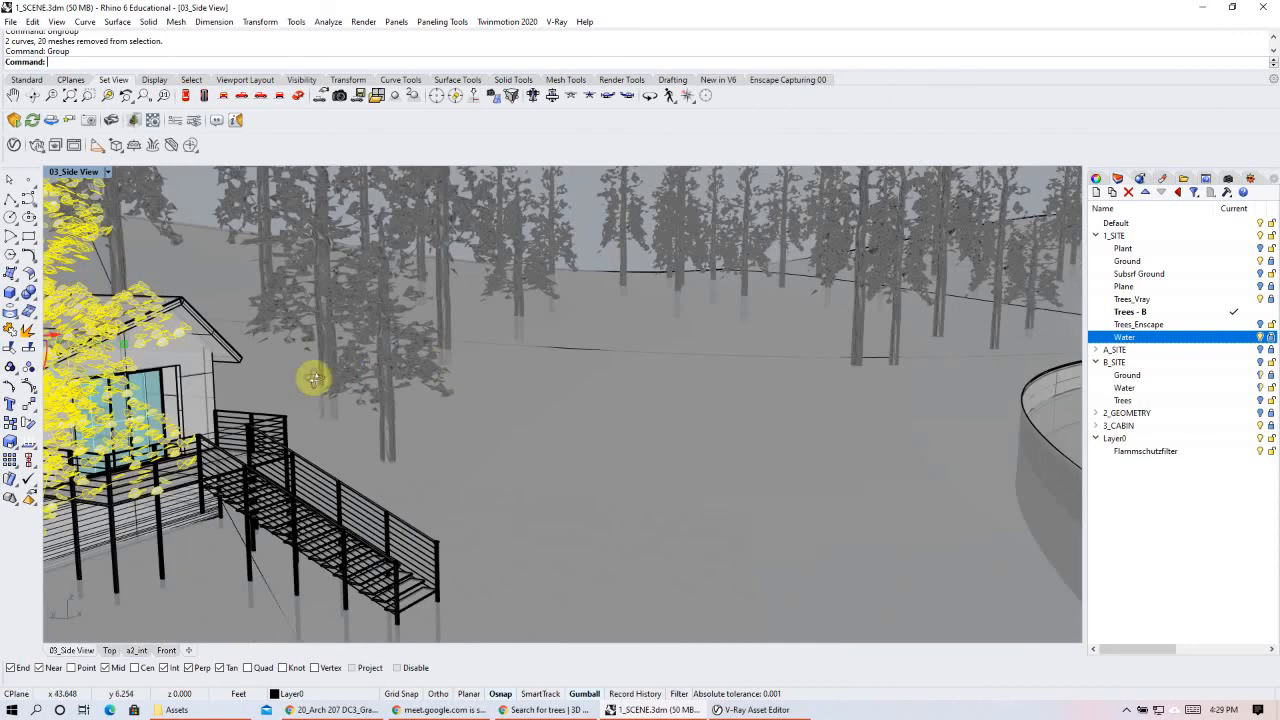
pyautogui.scroll(-3, 314, 378)
pyautogui.scroll(2, 363, 329)
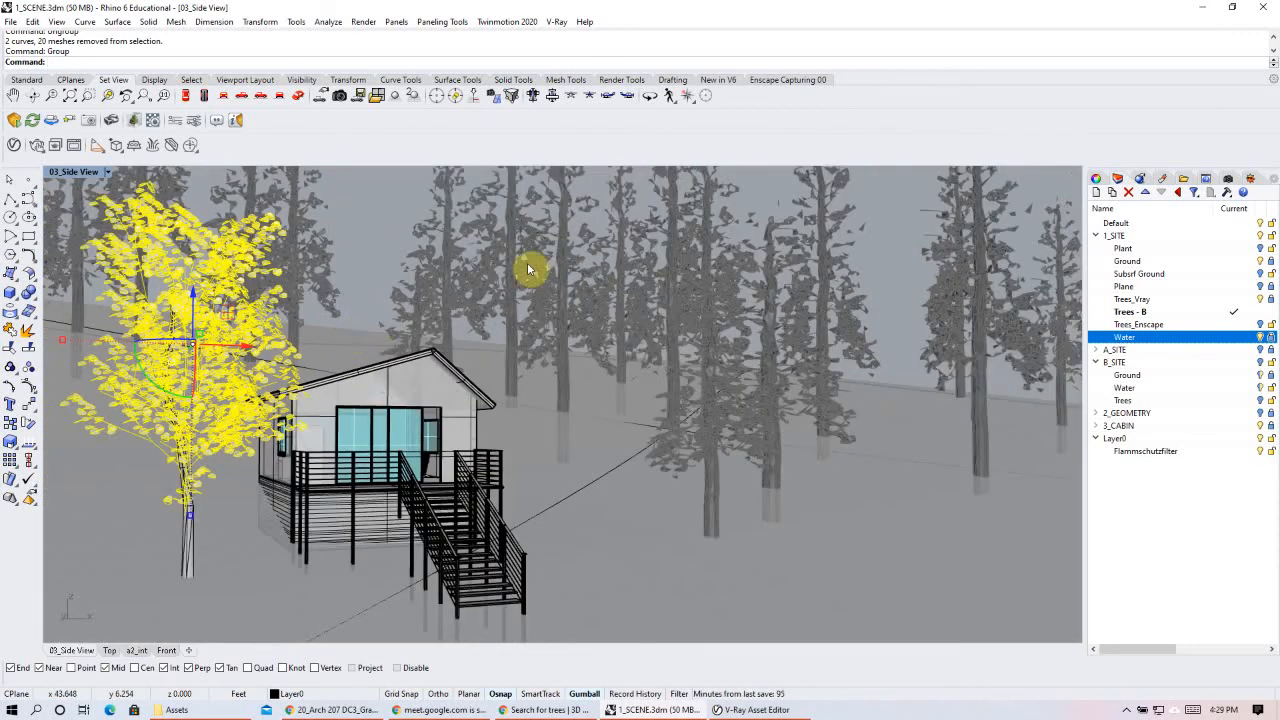
pyautogui.click(1097, 179)
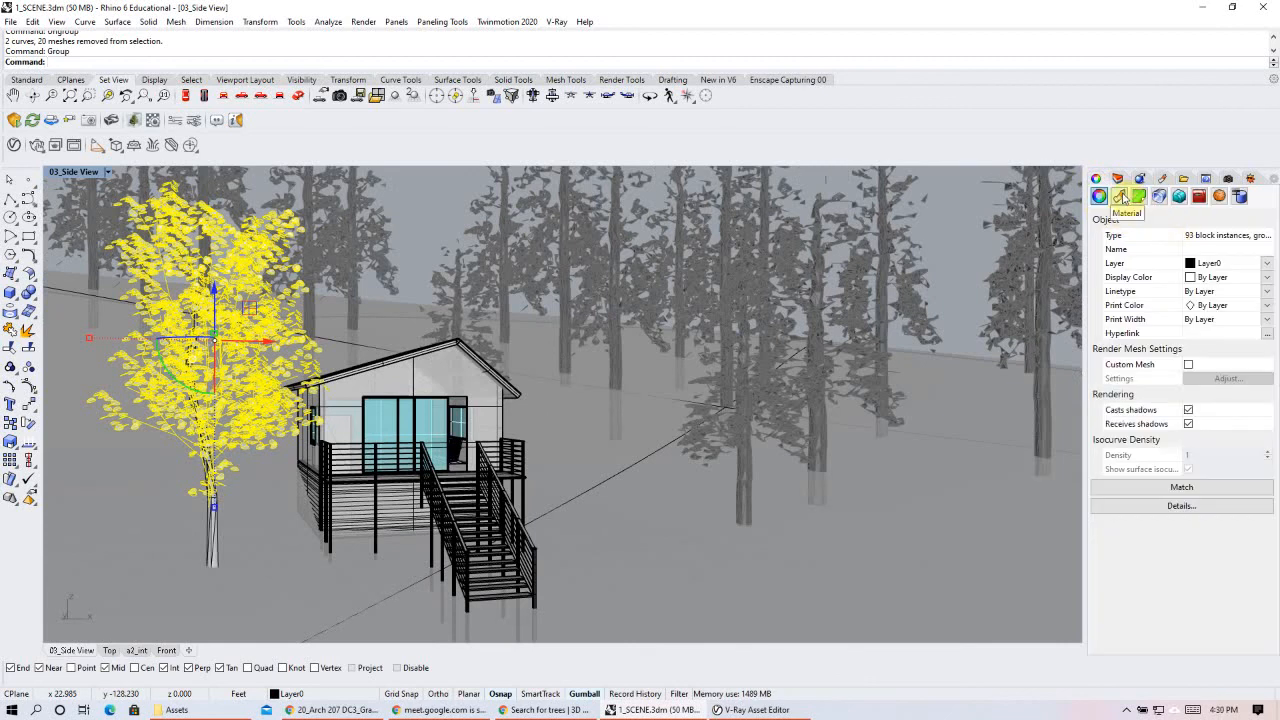
pyautogui.click(1120, 196)
pyautogui.click(1211, 235)
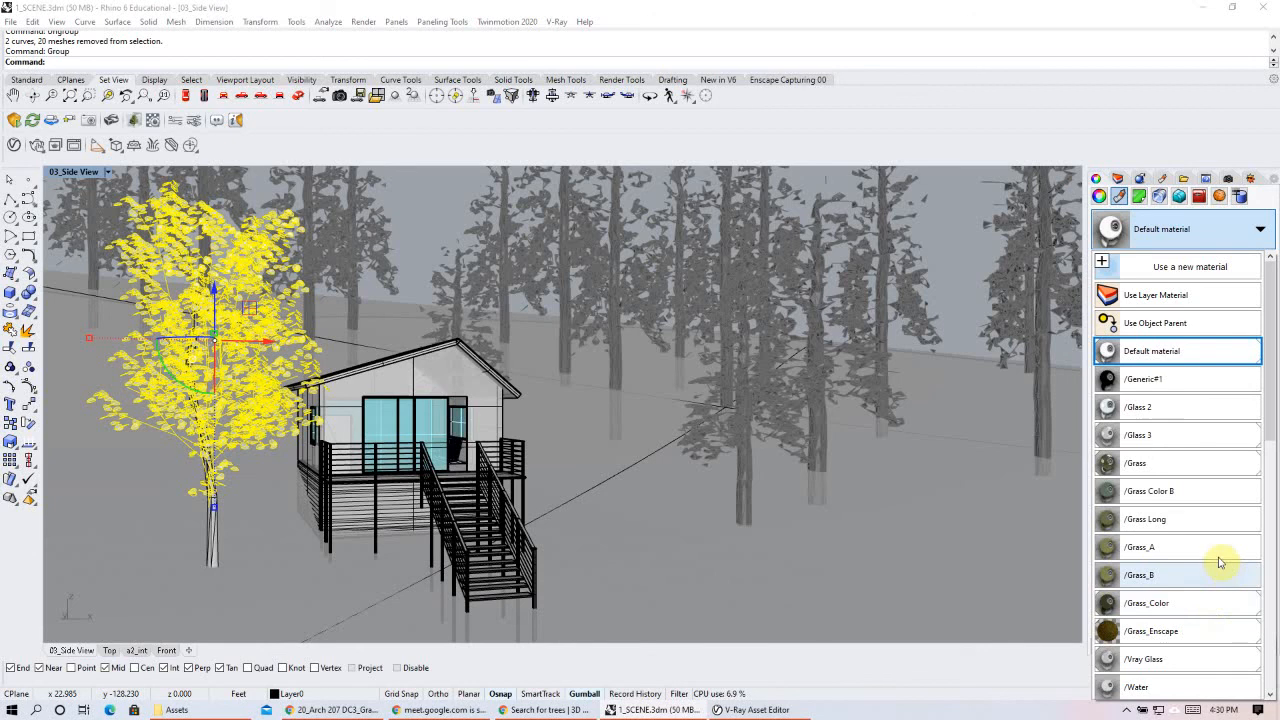
pyautogui.click(1166, 586)
pyautogui.click(697, 606)
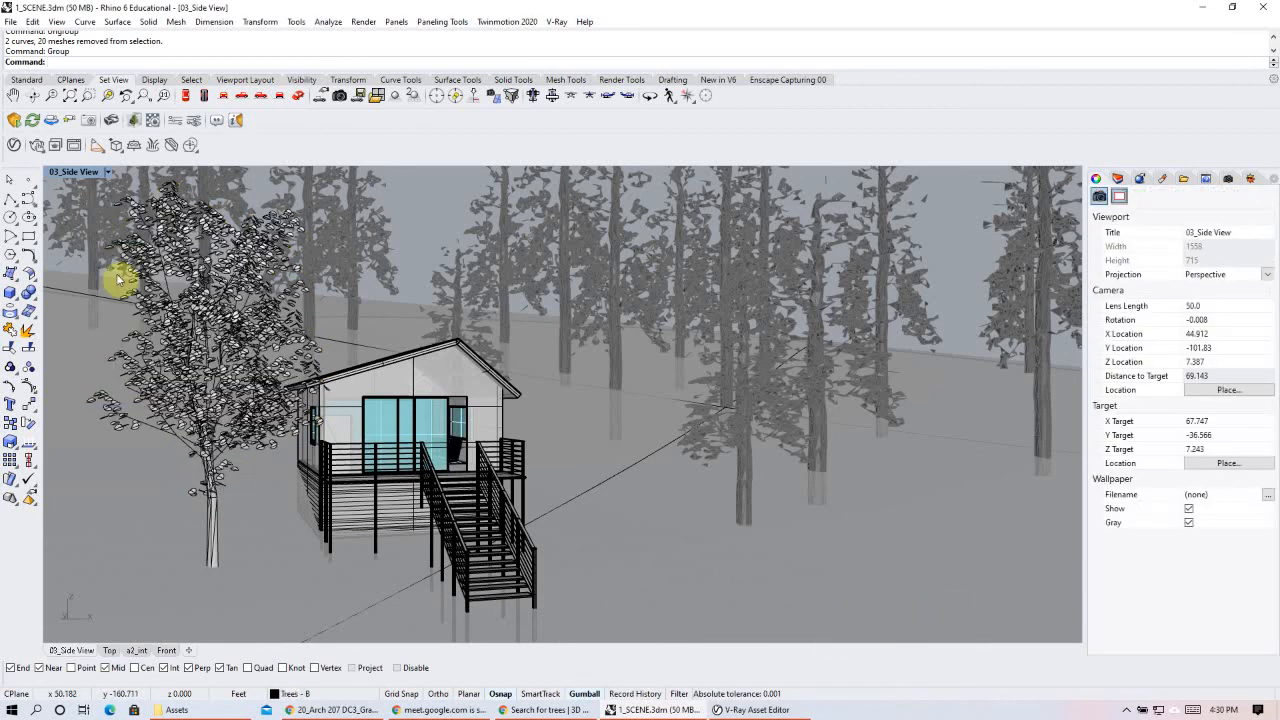
pyautogui.click(12, 121)
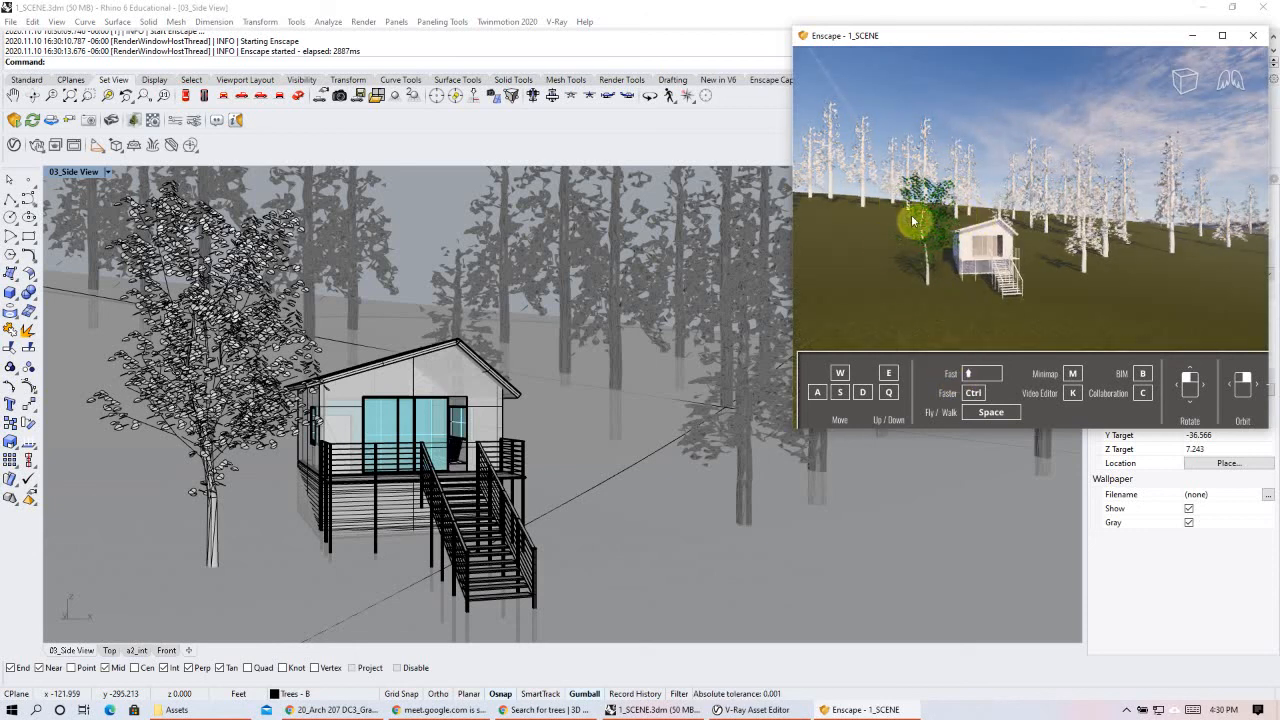
# - Explode the block instances that make up the aspen's foliage
pyautogui.click(228, 400)
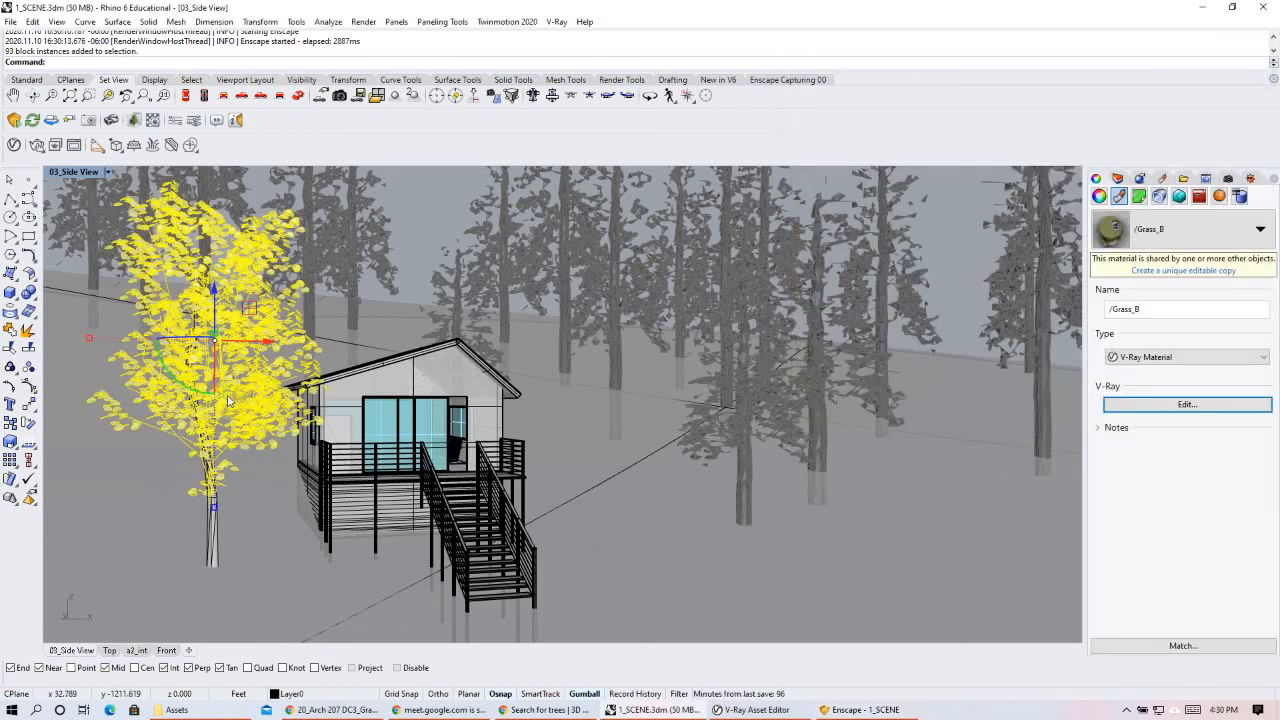
pyautogui.write('Explode')
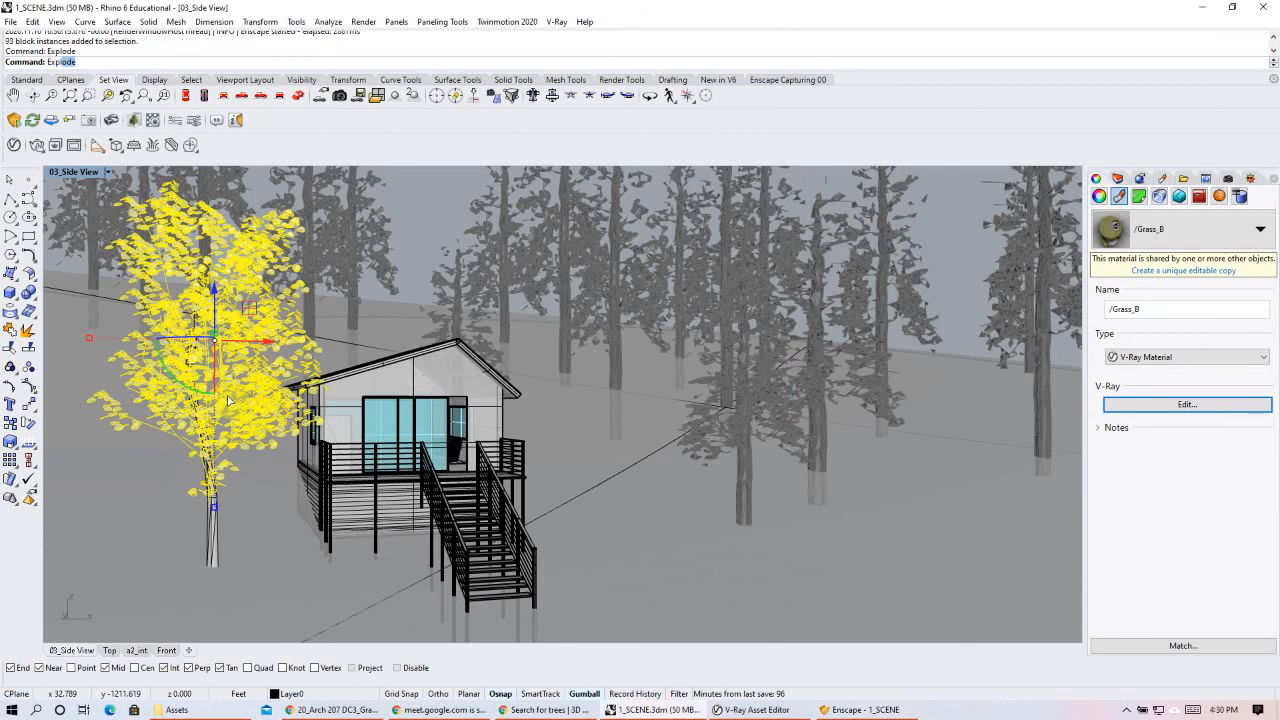
pyautogui.press('Return')
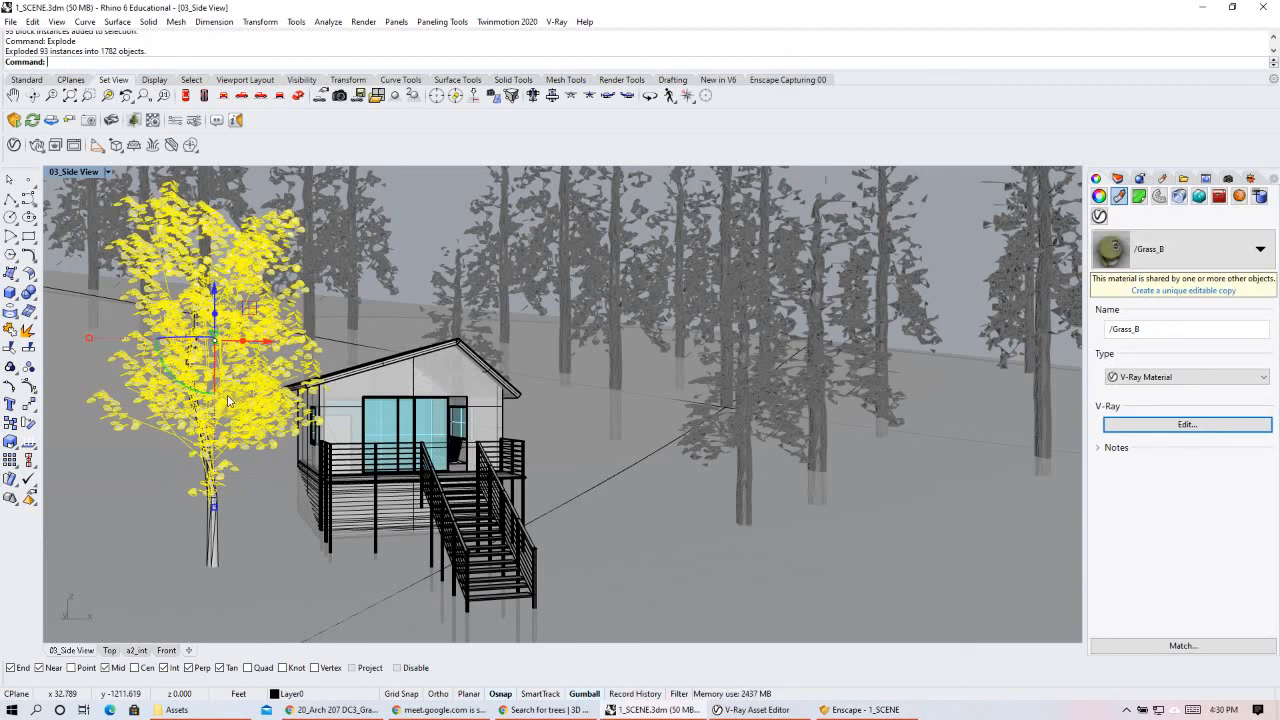
# - Move the exploded foliage pieces to the Trees - B layer
pyautogui.click(1128, 179)
pyautogui.click(1118, 178)
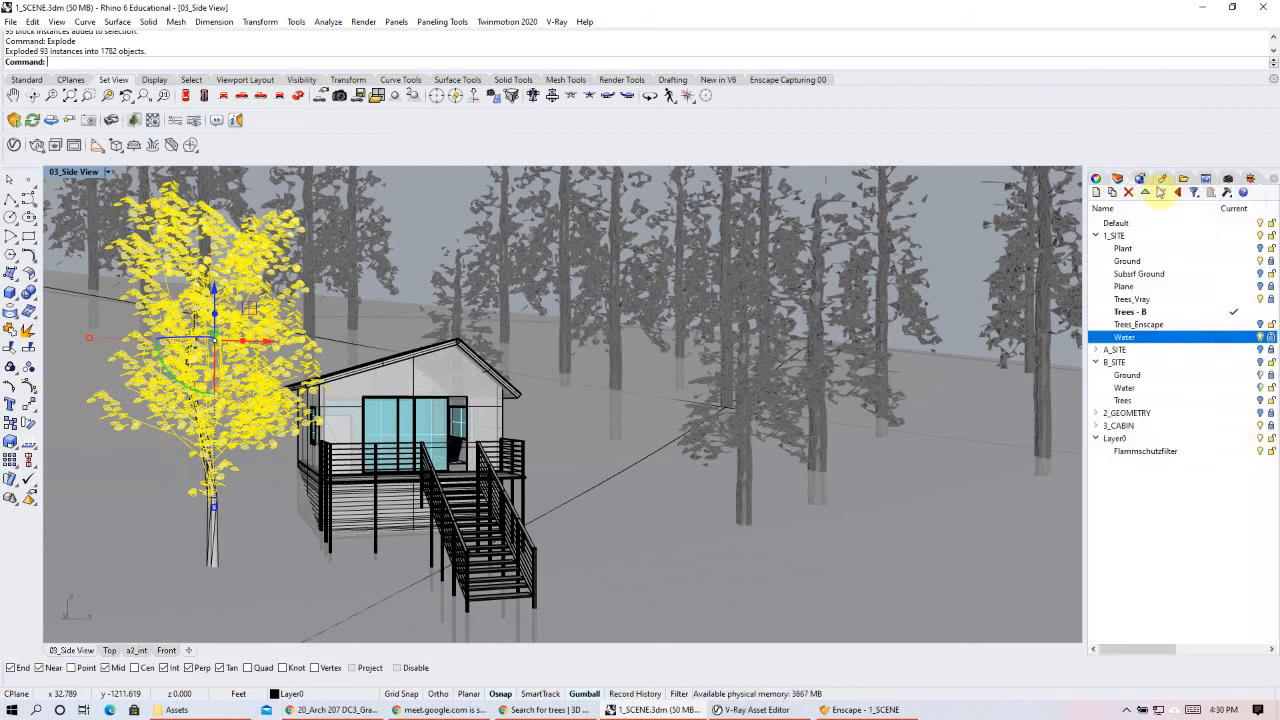
pyautogui.click(1190, 312)
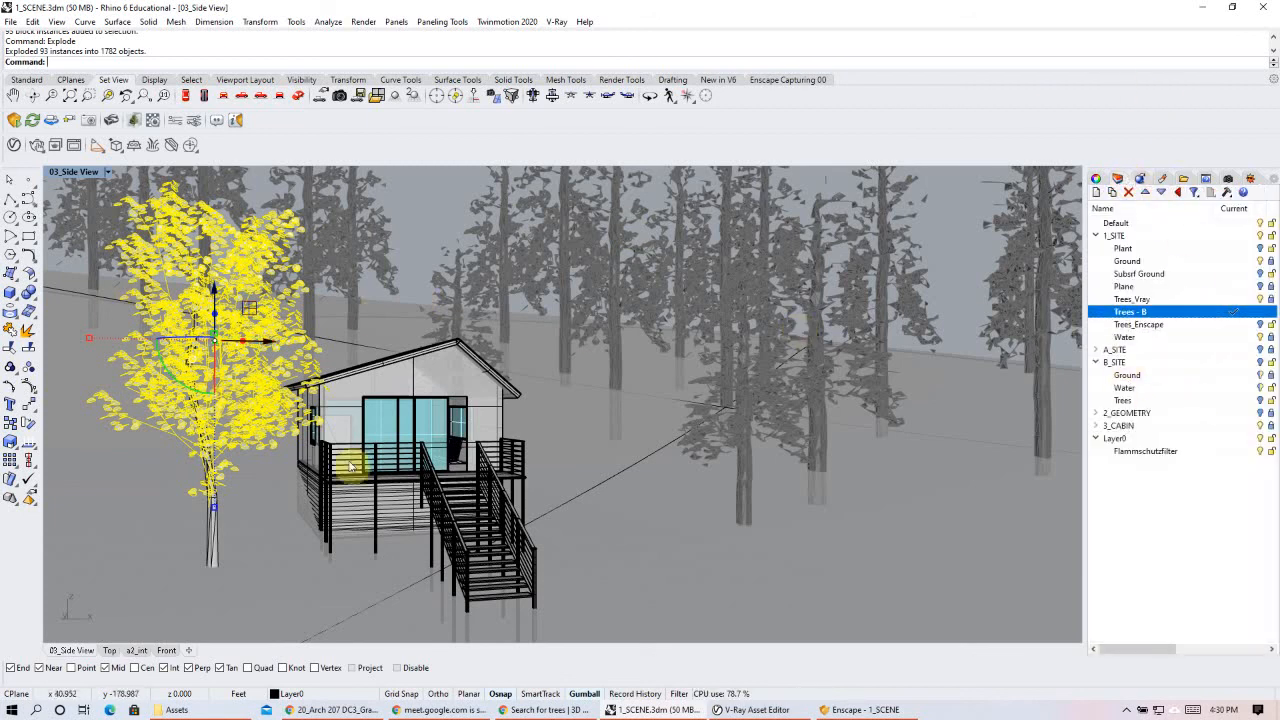
pyautogui.click(1098, 178)
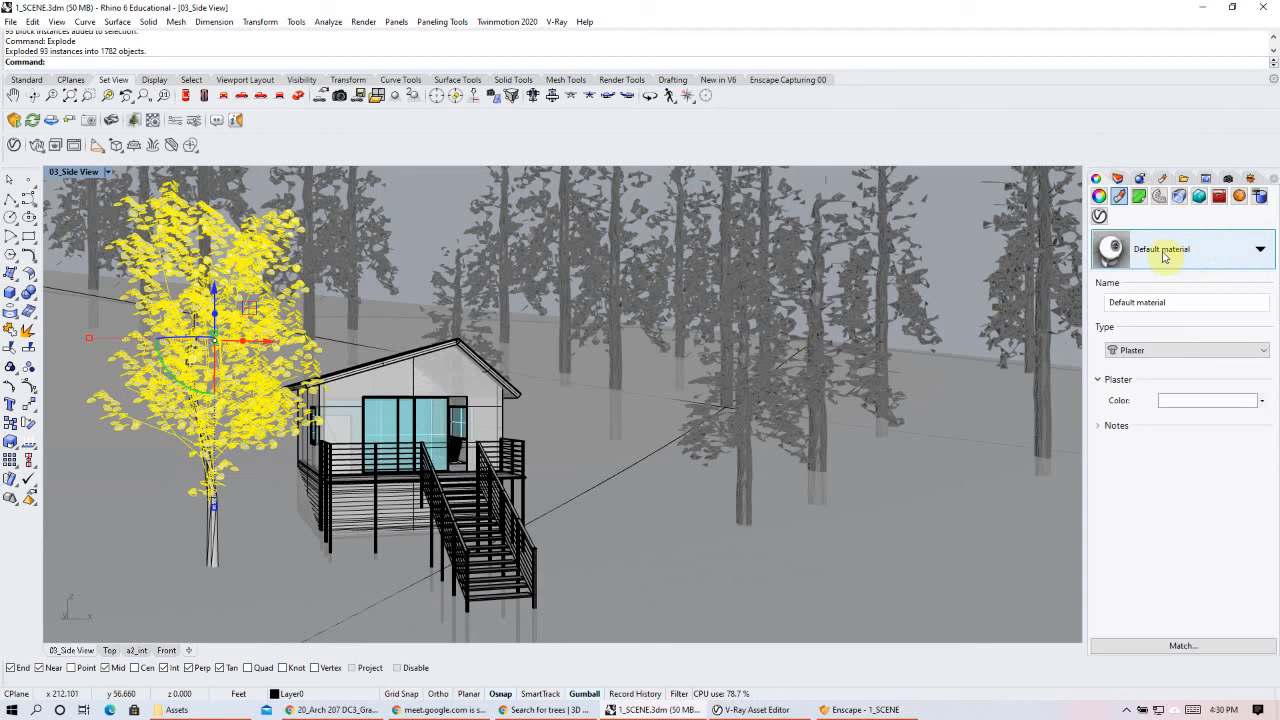
pyautogui.click(1099, 196)
pyautogui.click(1225, 283)
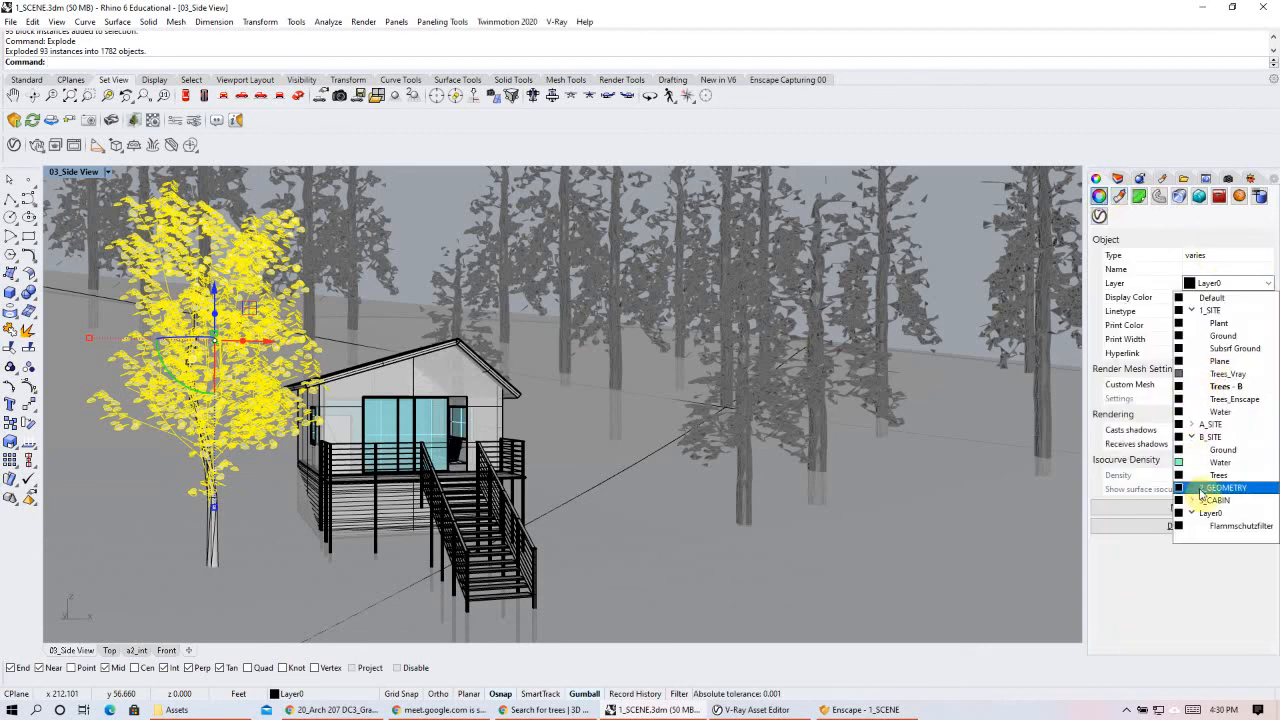
pyautogui.click(959, 128)
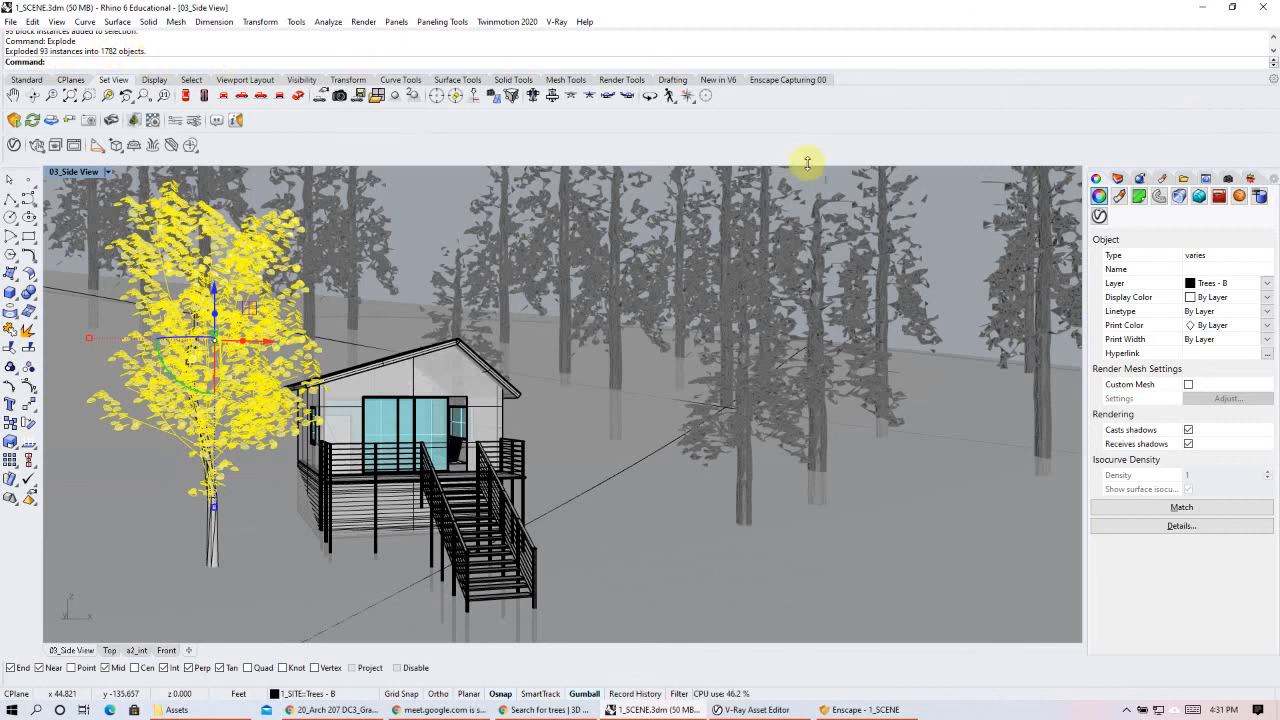
# - Assign the /Grass_B material to the exploded foliage pieces
pyautogui.click(1120, 197)
pyautogui.click(1186, 249)
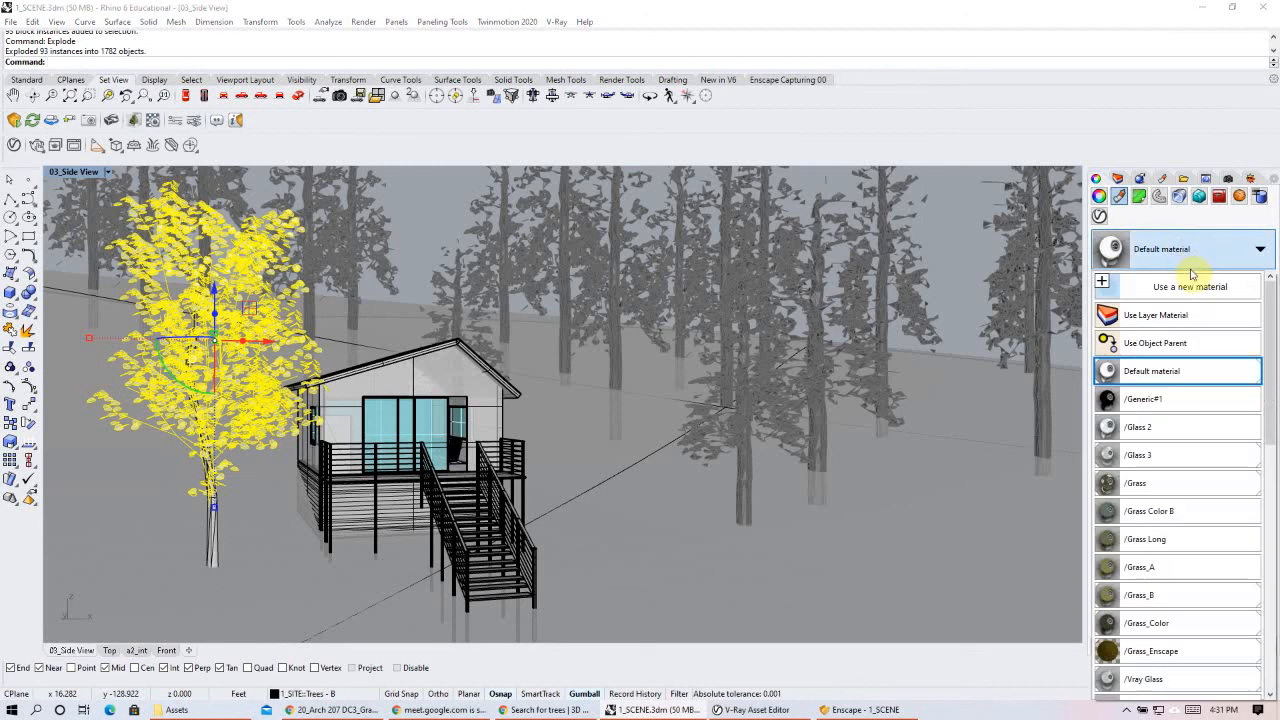
pyautogui.click(1199, 600)
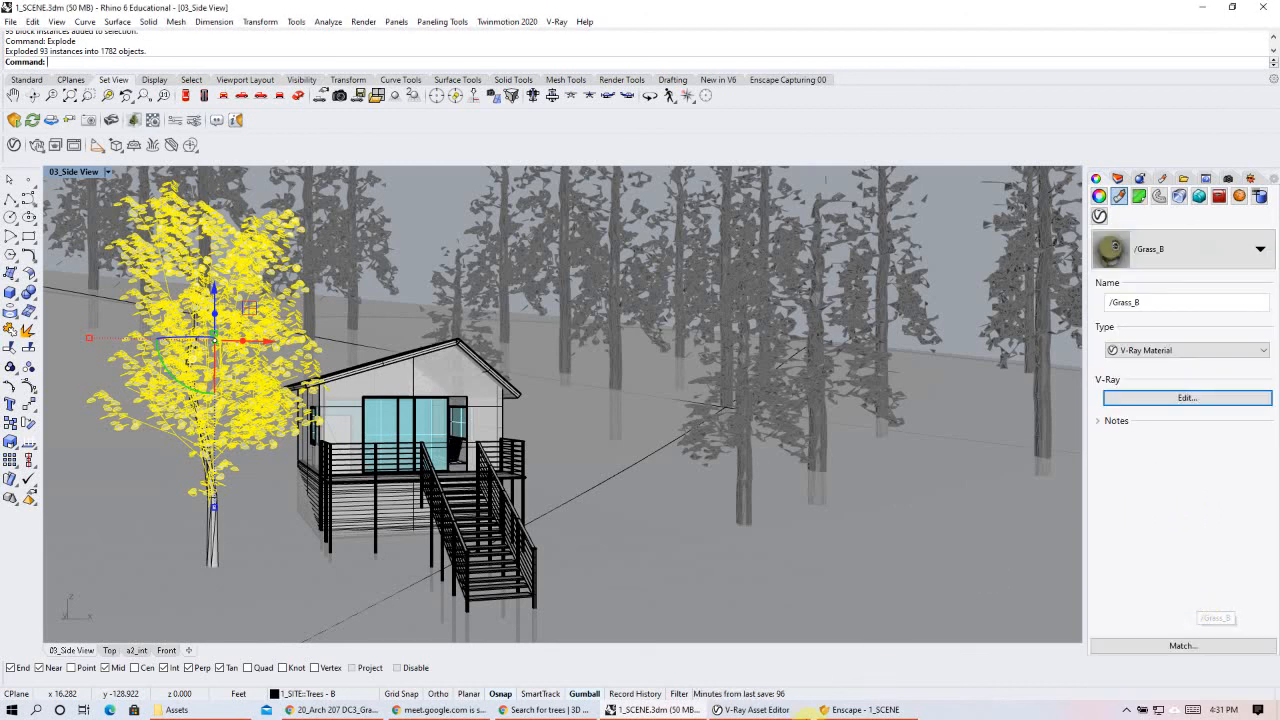
# - Check the aspen's foliage beside the cabin in the Enscape render and close the render window
pyautogui.click(848, 709)
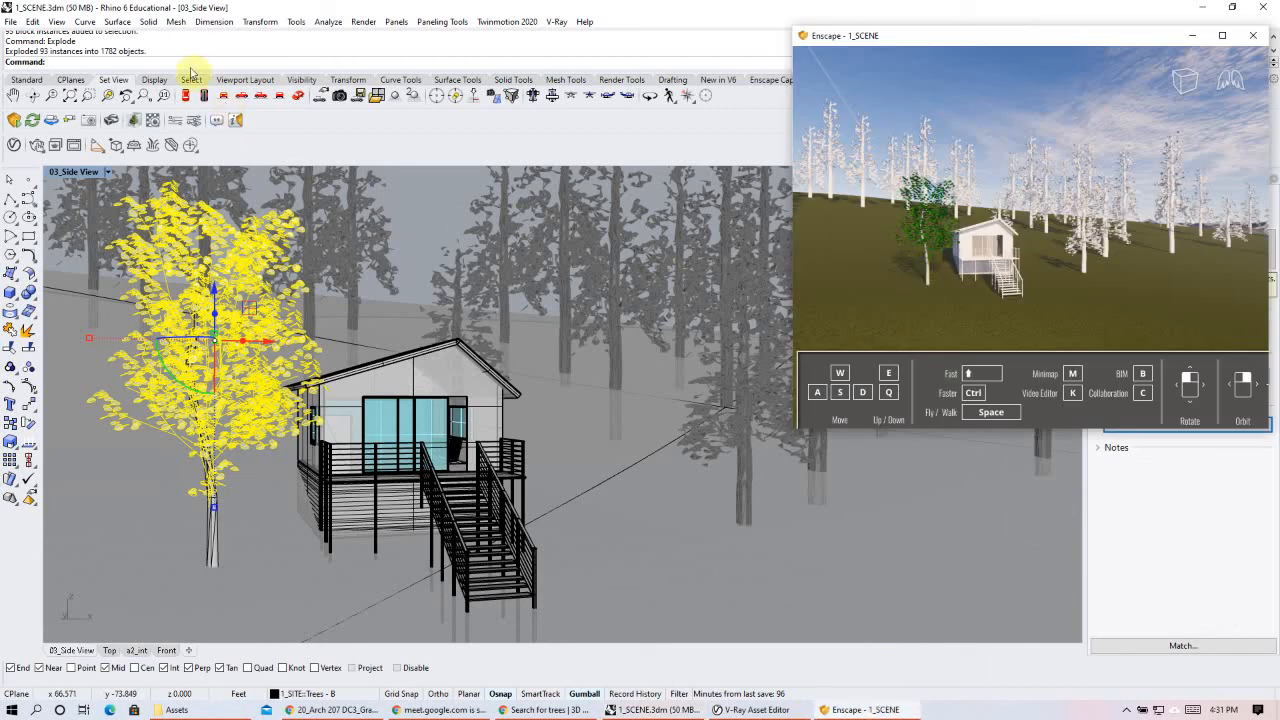
pyautogui.click(137, 68)
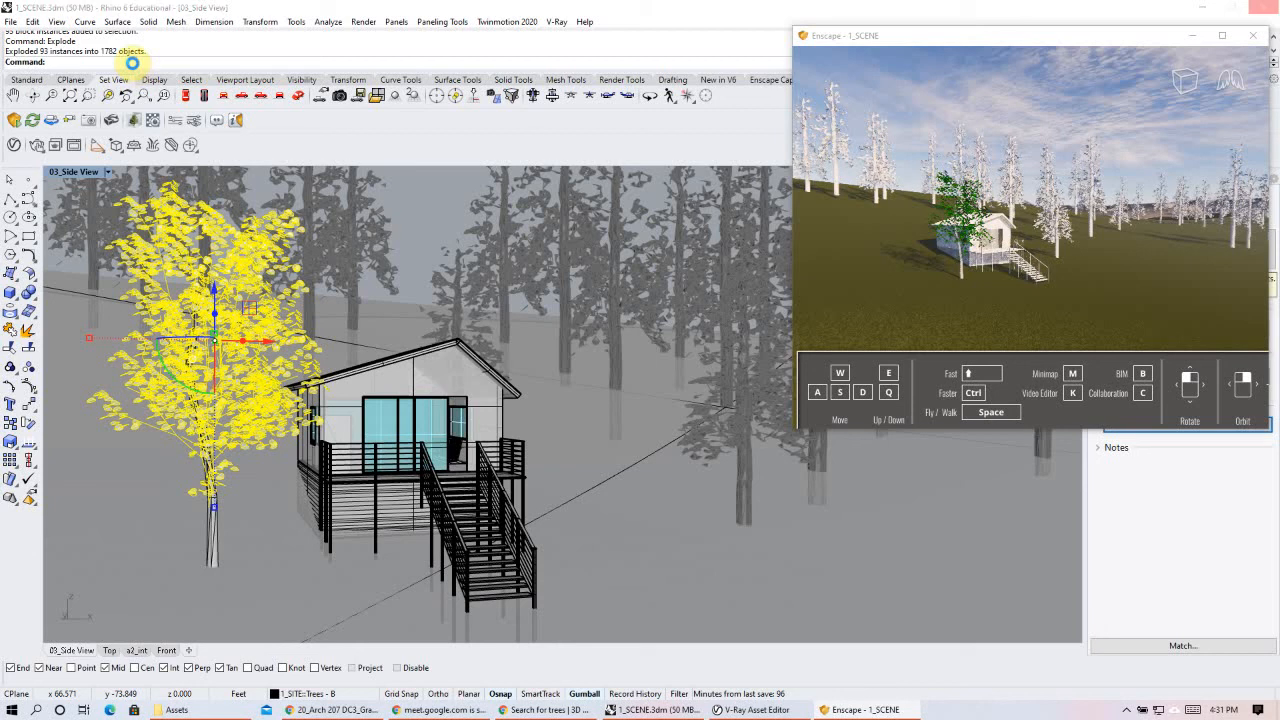
pyautogui.click(1251, 37)
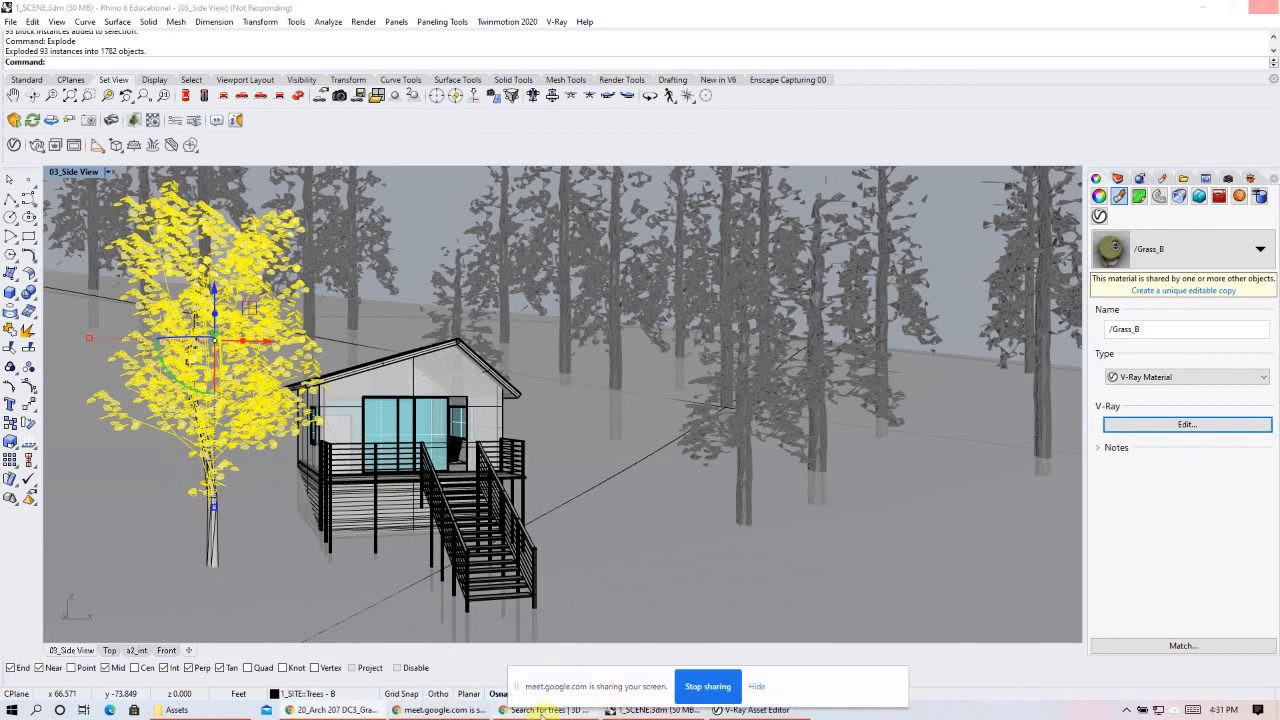
# - Switch to the 3D Warehouse page in Chrome and look through the tree models in the product results
pyautogui.click(757, 687)
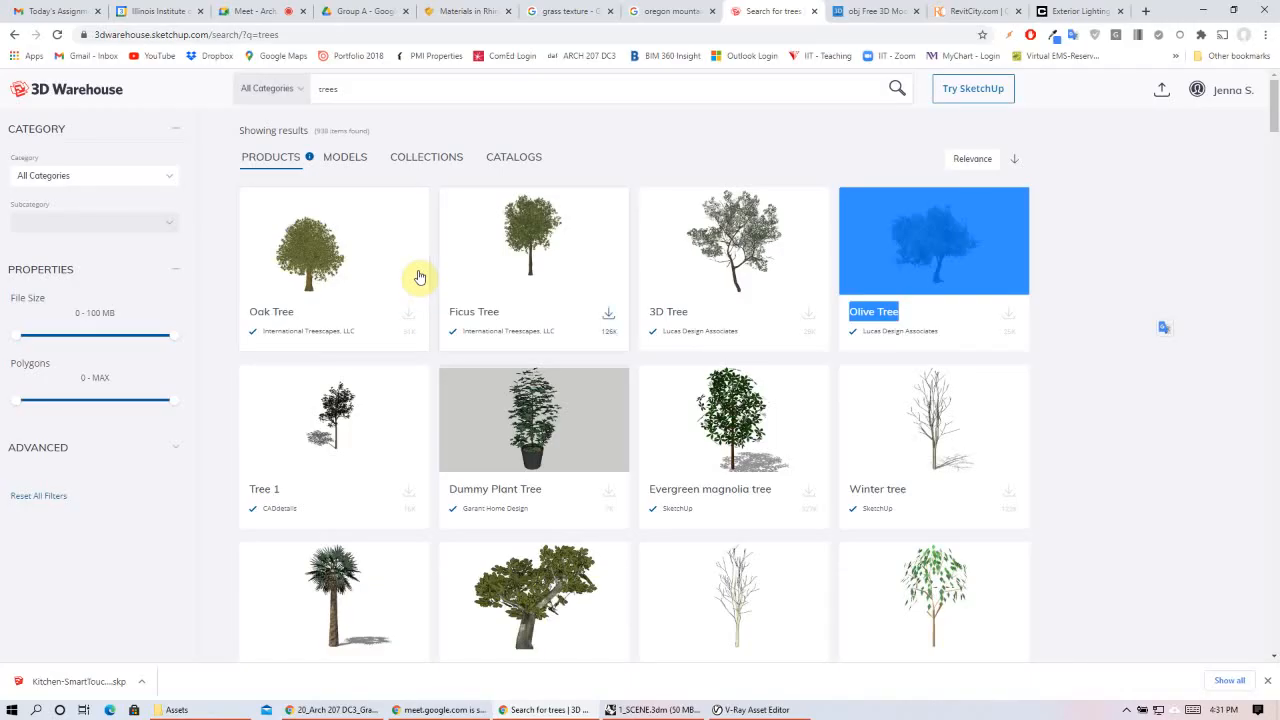
pyautogui.click(1197, 182)
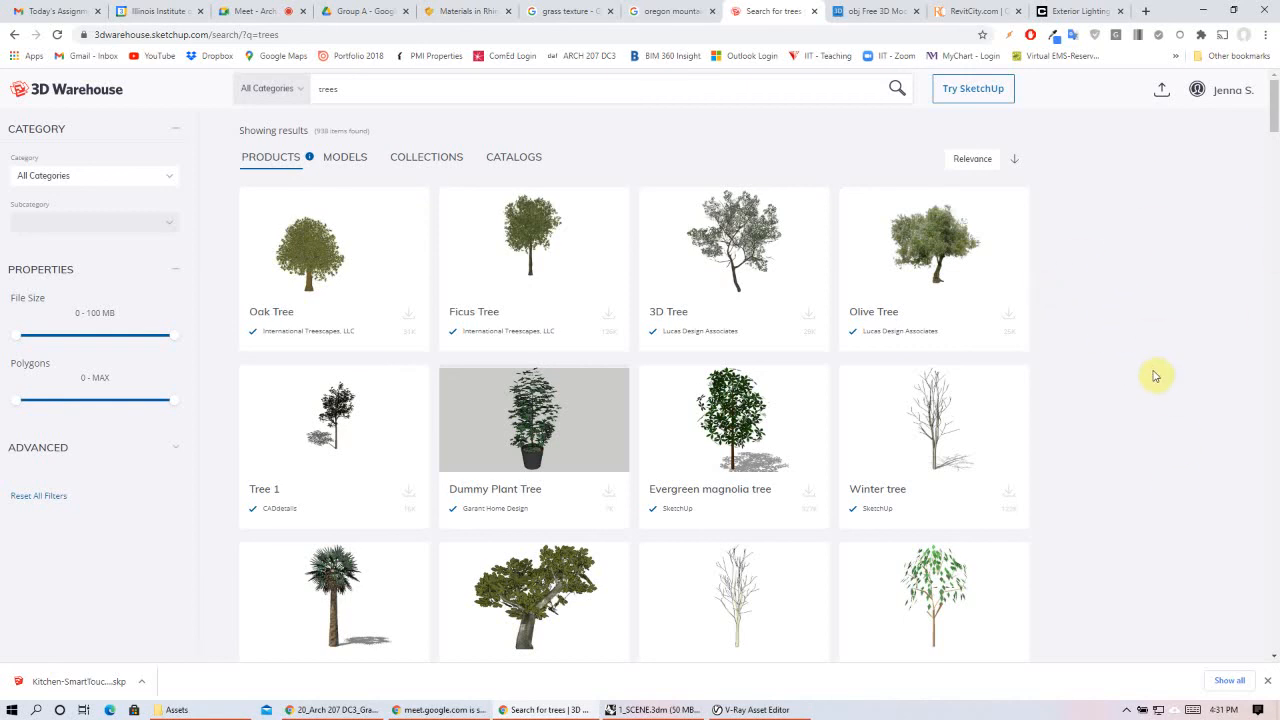
pyautogui.scroll(-5, 1155, 373)
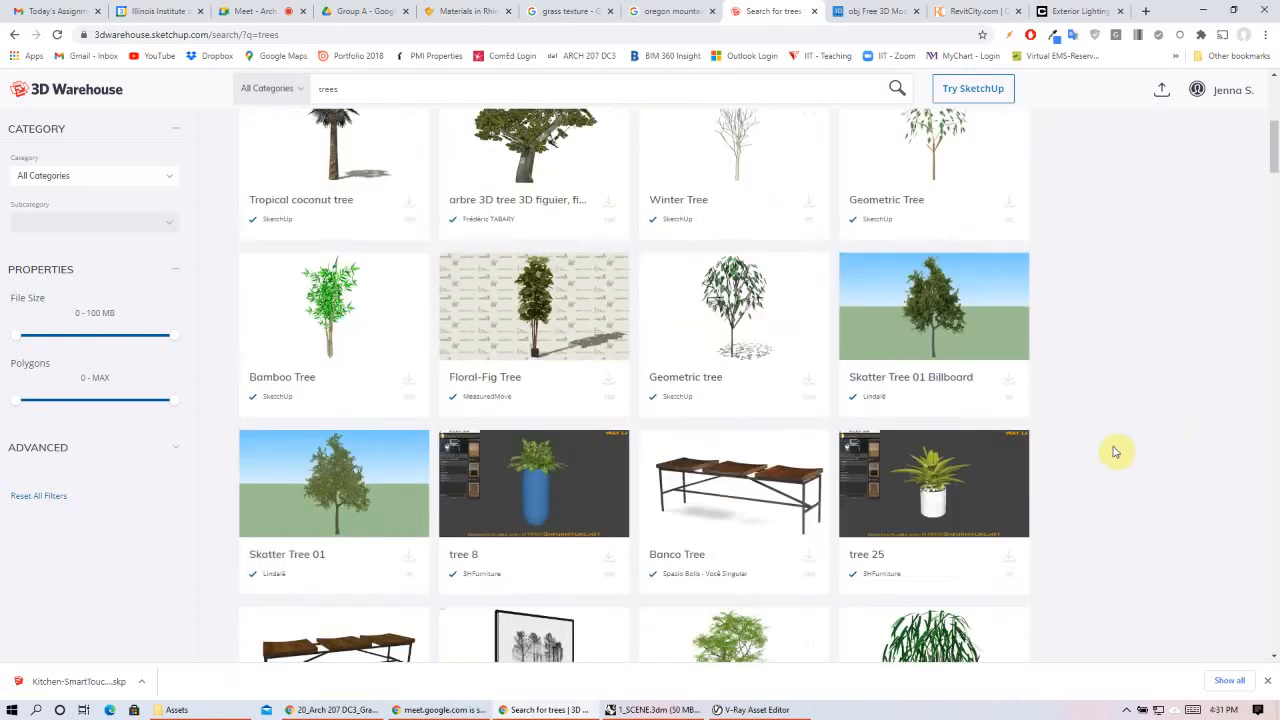
pyautogui.scroll(-1, 1125, 480)
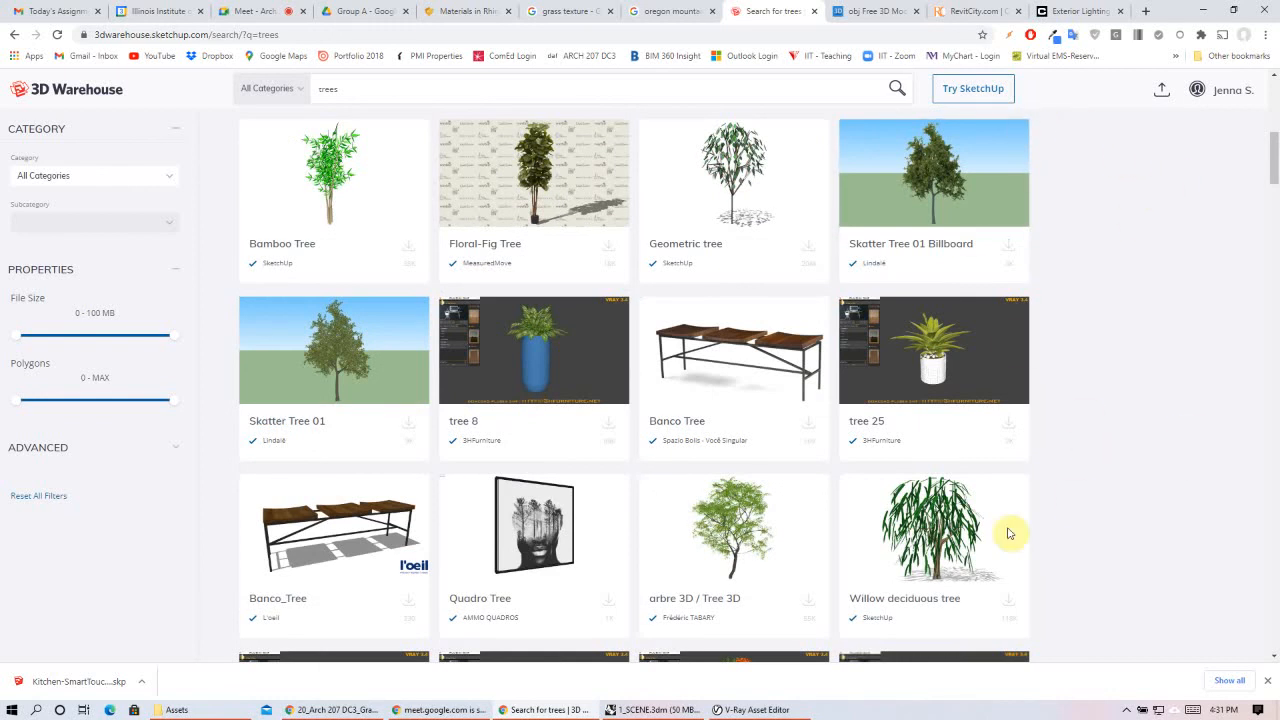
pyautogui.scroll(2, 1130, 440)
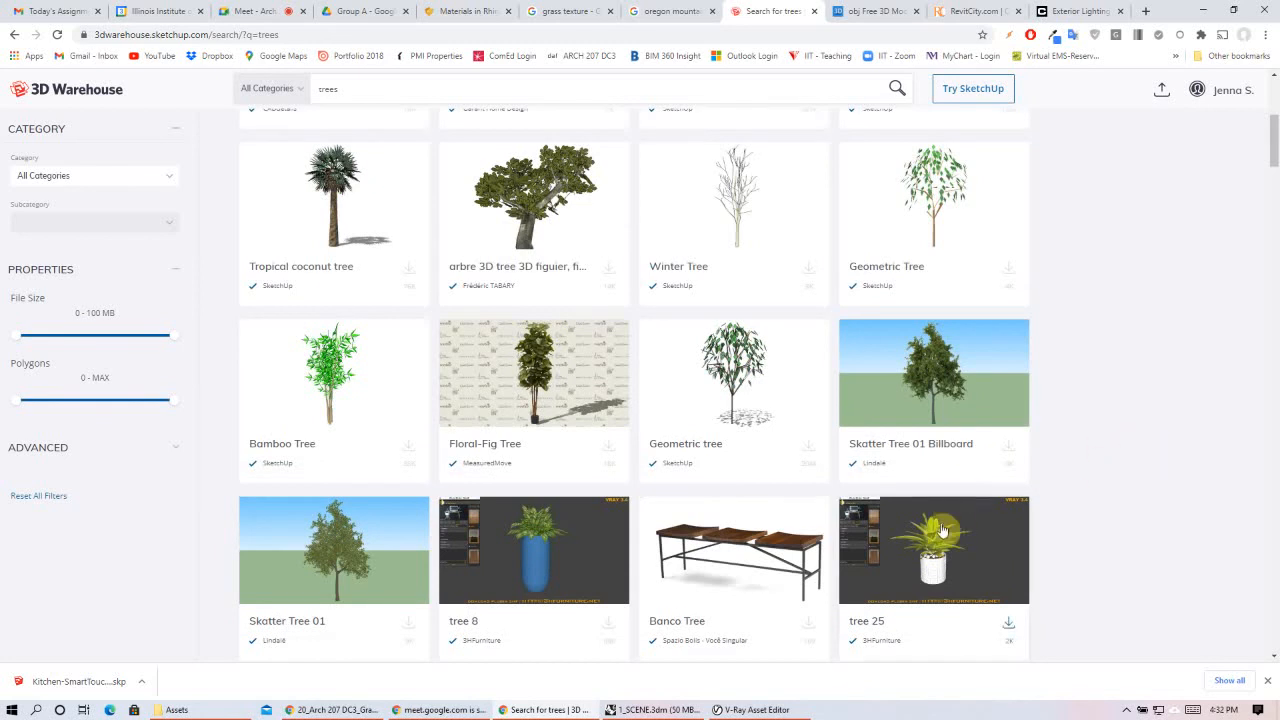
pyautogui.scroll(4, 414, 183)
# - Replace the 3D Warehouse search term with "lounge chair" and run the search
pyautogui.moveTo(397, 88); pyautogui.dragTo(308, 93)
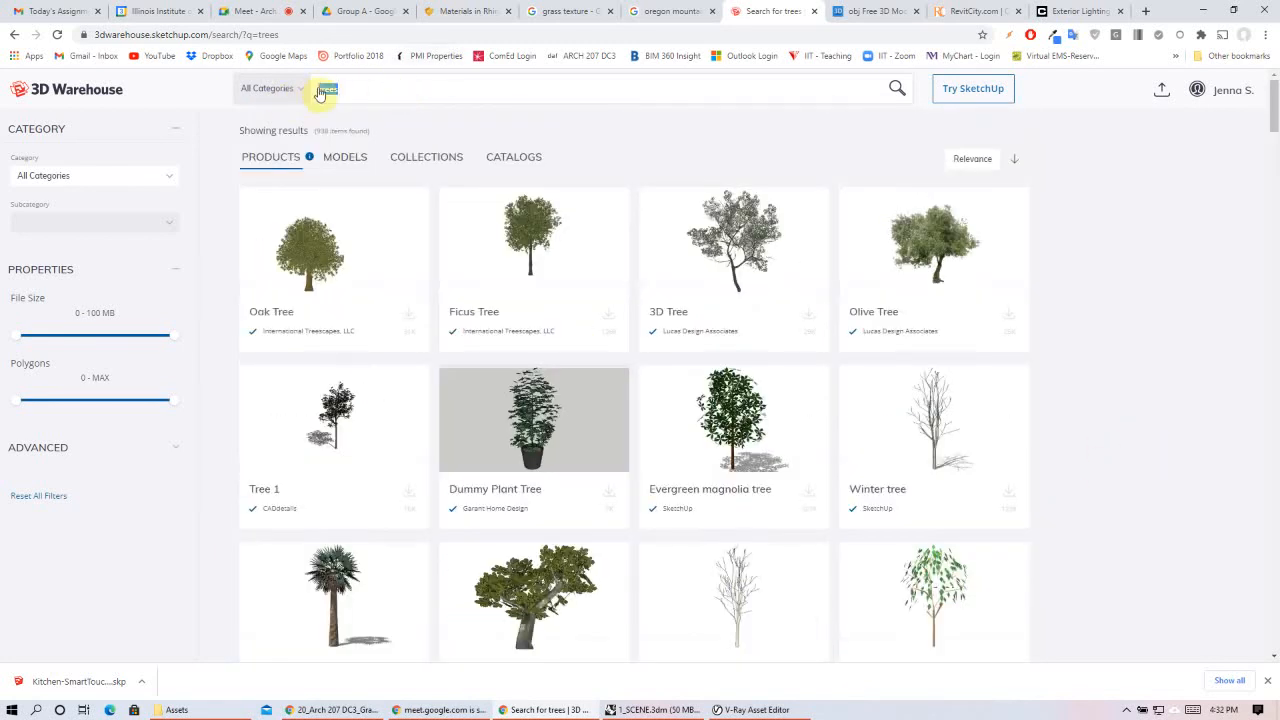
pyautogui.press('BackSpace')
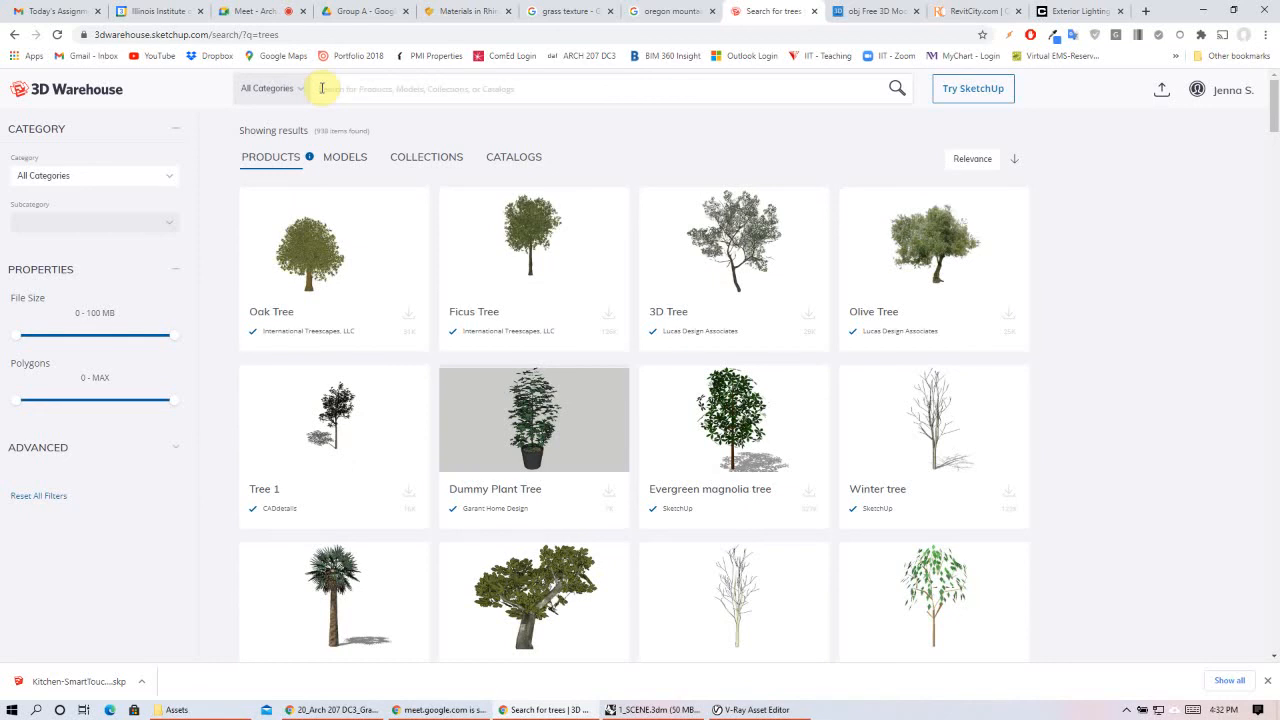
pyautogui.write('fu')
pyautogui.press('BackSpace')
pyautogui.press('BackSpace')
pyautogui.write('f')
pyautogui.press('BackSpace')
pyautogui.press('BackSpace')
pyautogui.write('lu')
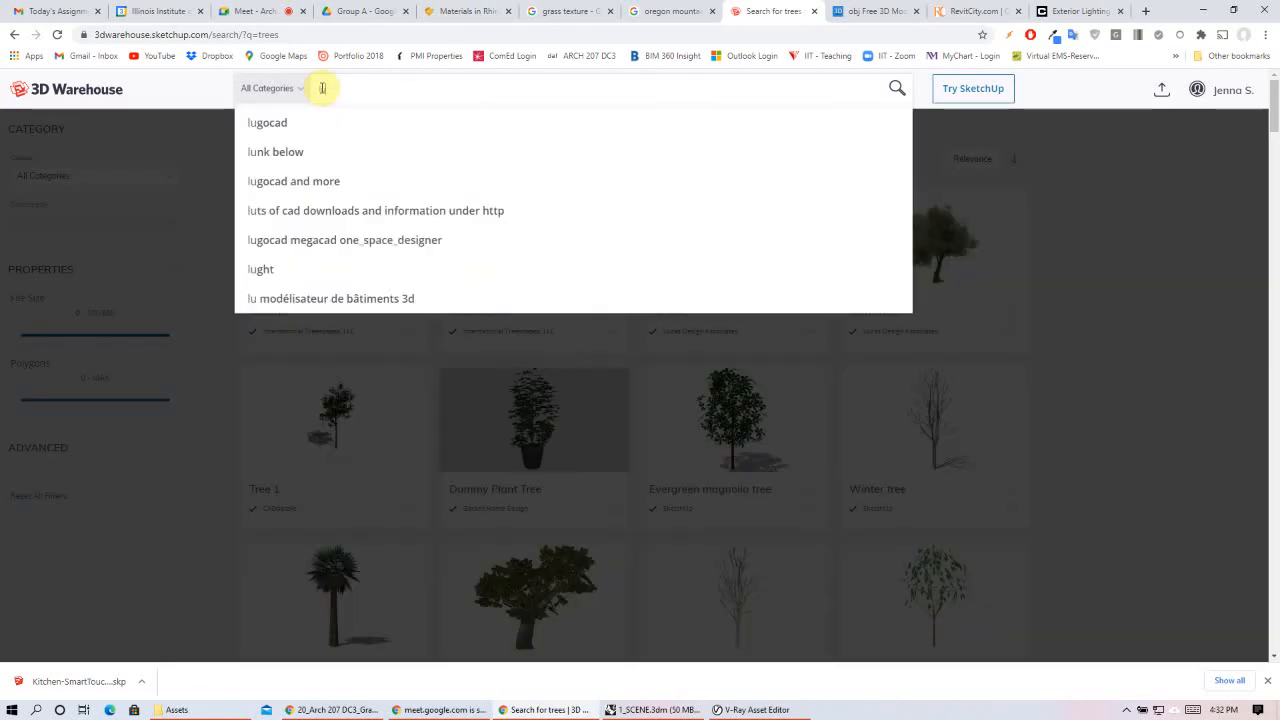
pyautogui.press('BackSpace')
pyautogui.write('ounge chair')
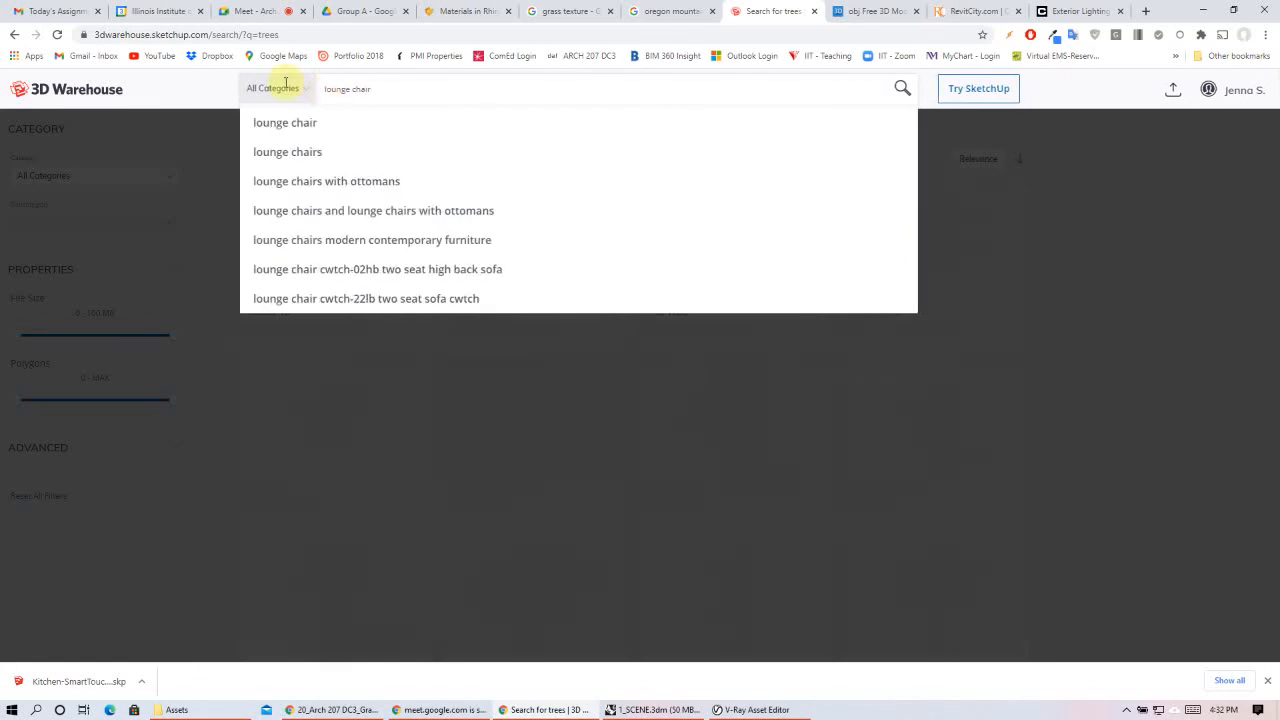
pyautogui.press('Return')
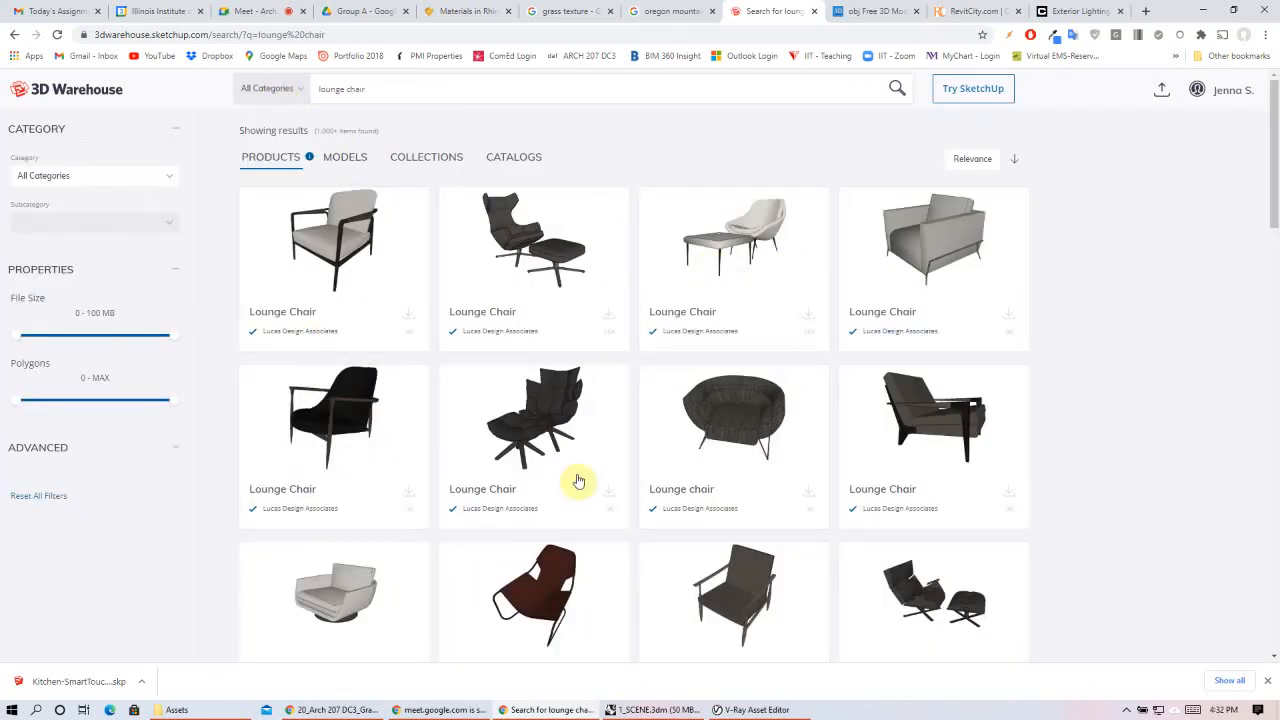
# - Look through the lounge chair results and run a Google search for "west elm" in a new browser page
pyautogui.scroll(-4, 957, 390)
pyautogui.scroll(-3, 1117, 240)
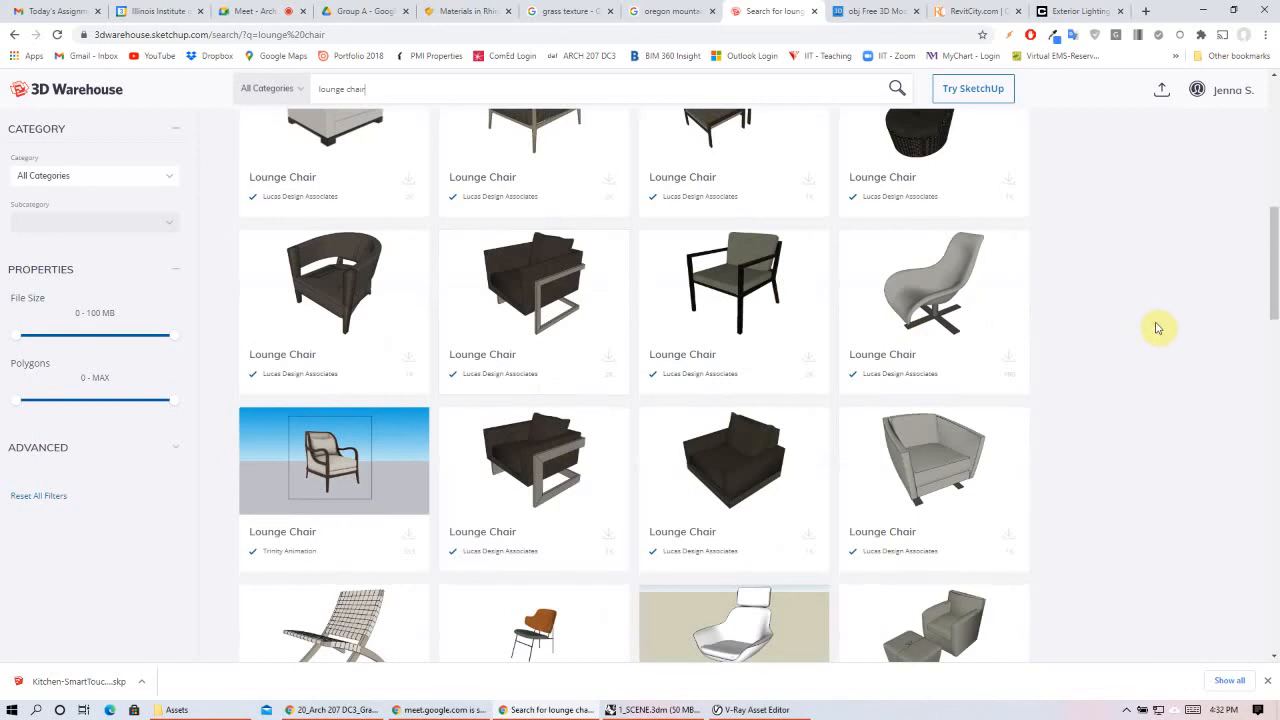
pyautogui.click(1145, 10)
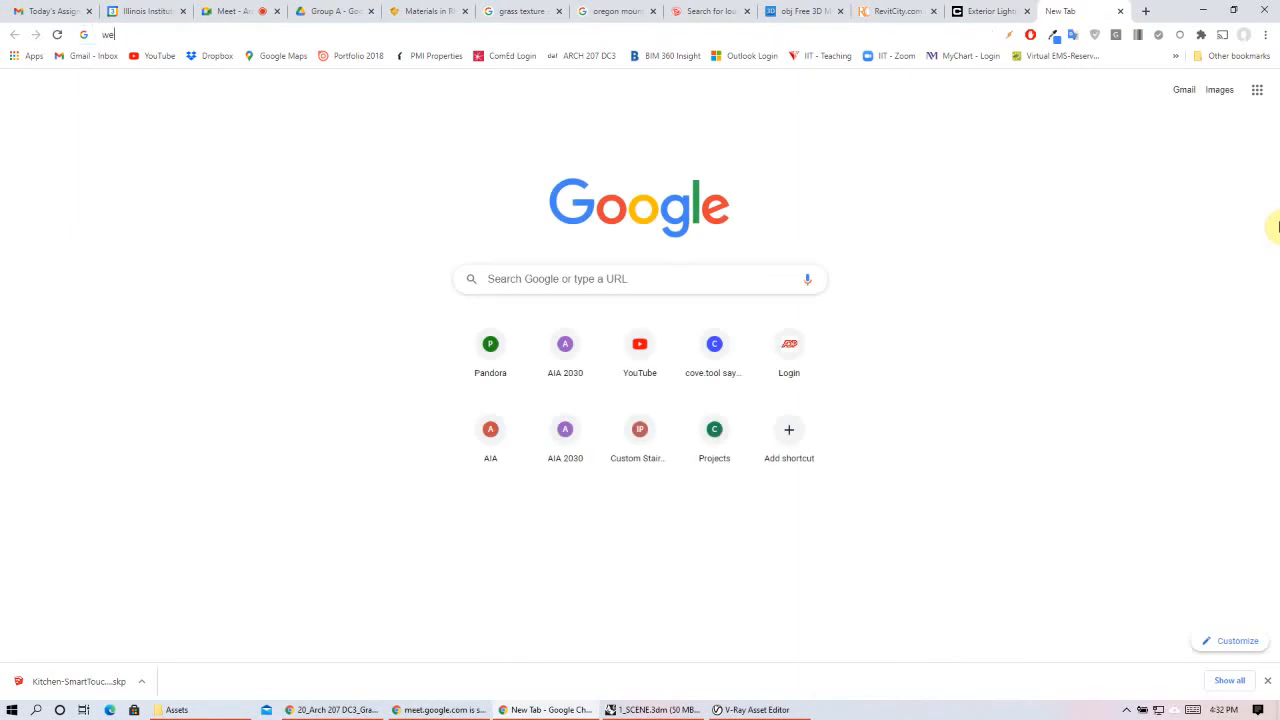
pyautogui.write('west elm')
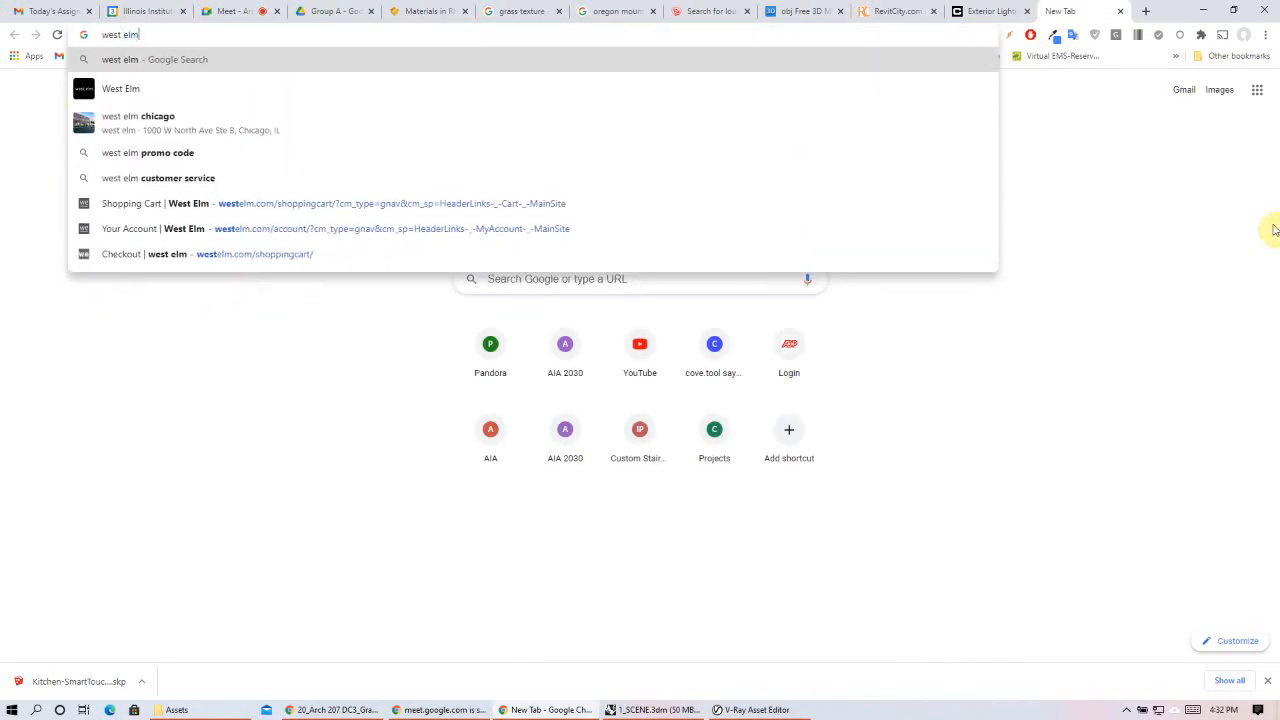
pyautogui.press('Return')
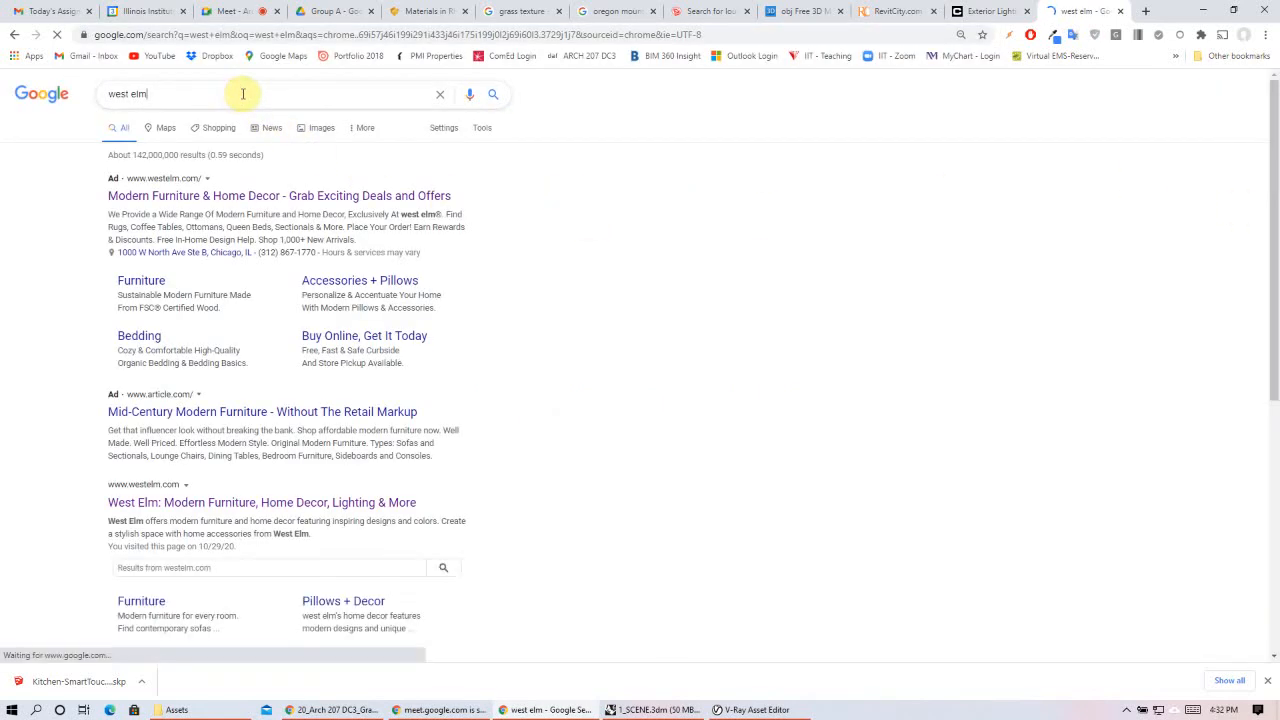
# - Extend the search to "west elm bim object" and open Modlar's West Elm BIM Objects page
pyautogui.click(241, 93)
pyautogui.write('bim object')
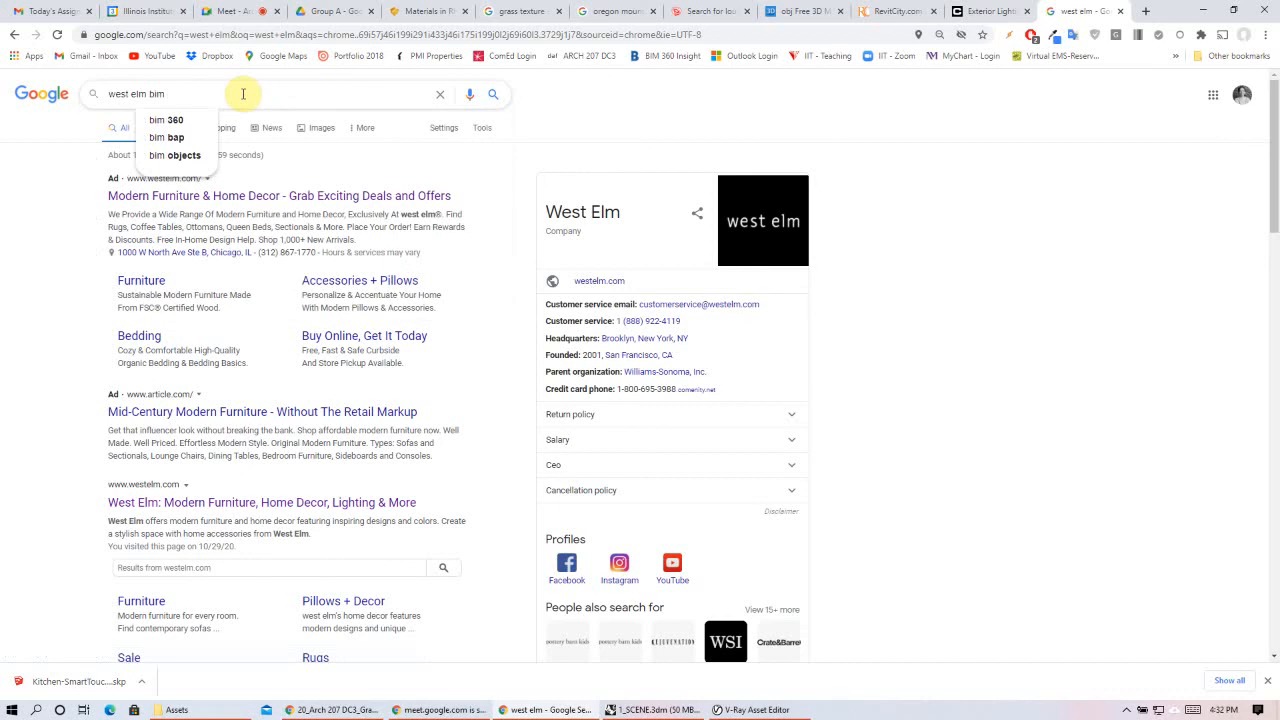
pyautogui.press('Return')
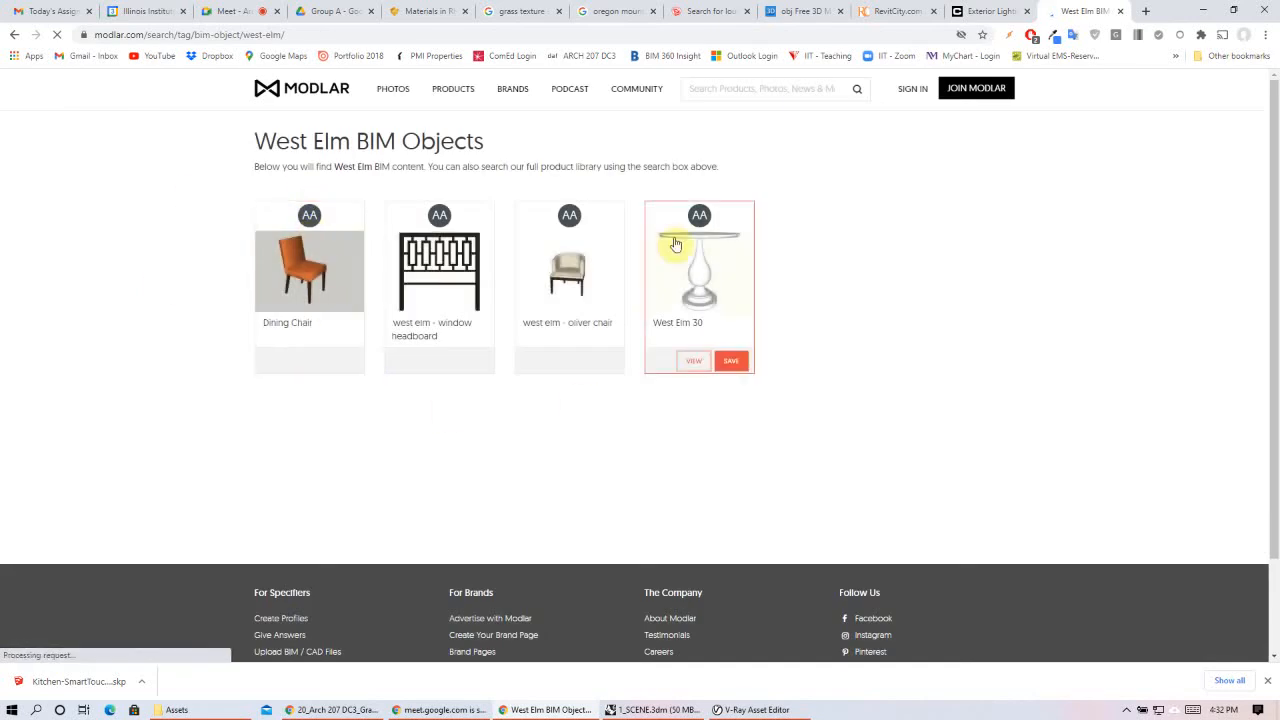
# - Return to the search results, look through West Elm's Library Furniture page, close it and switch to Rhino
pyautogui.click(14, 37)
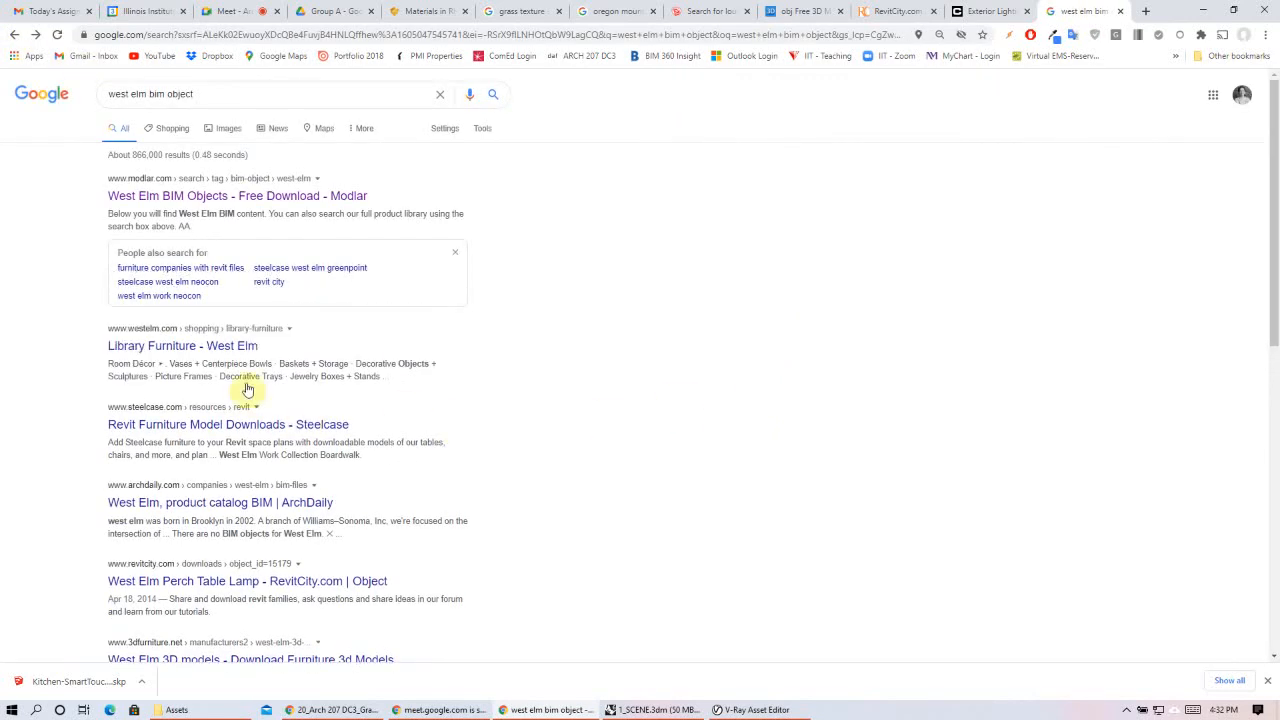
pyautogui.click(291, 341)
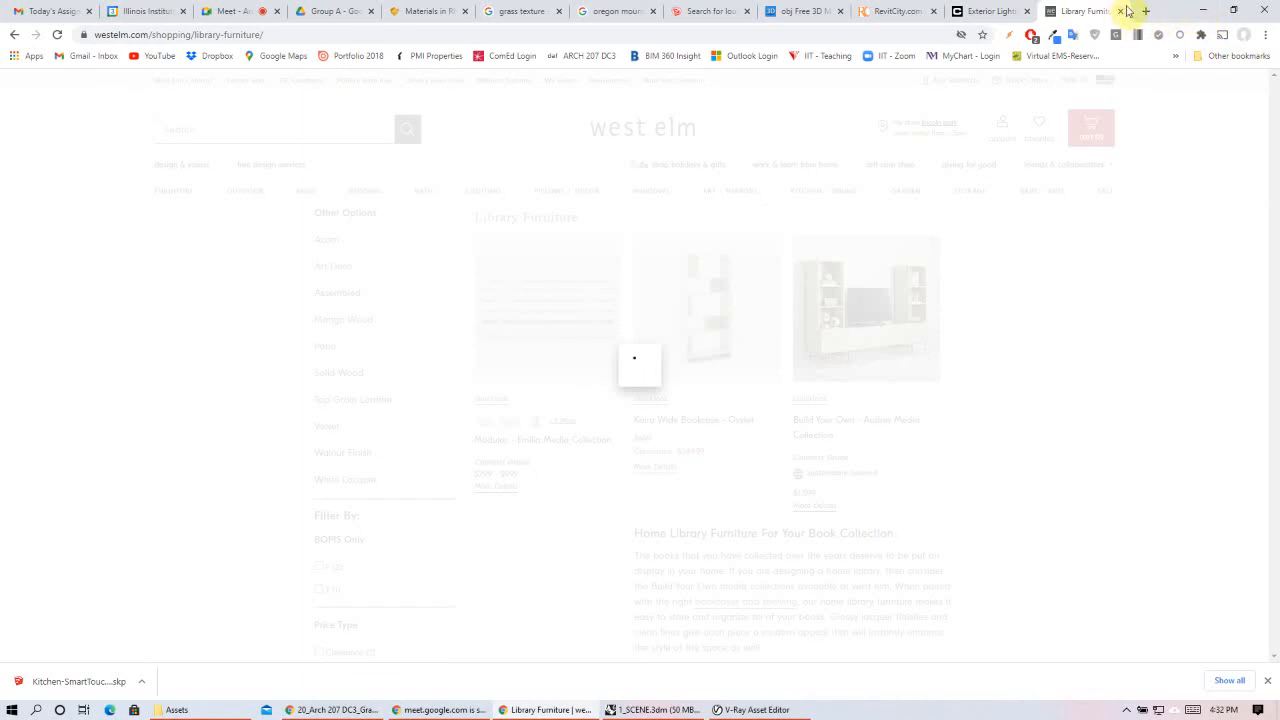
pyautogui.click(855, 233)
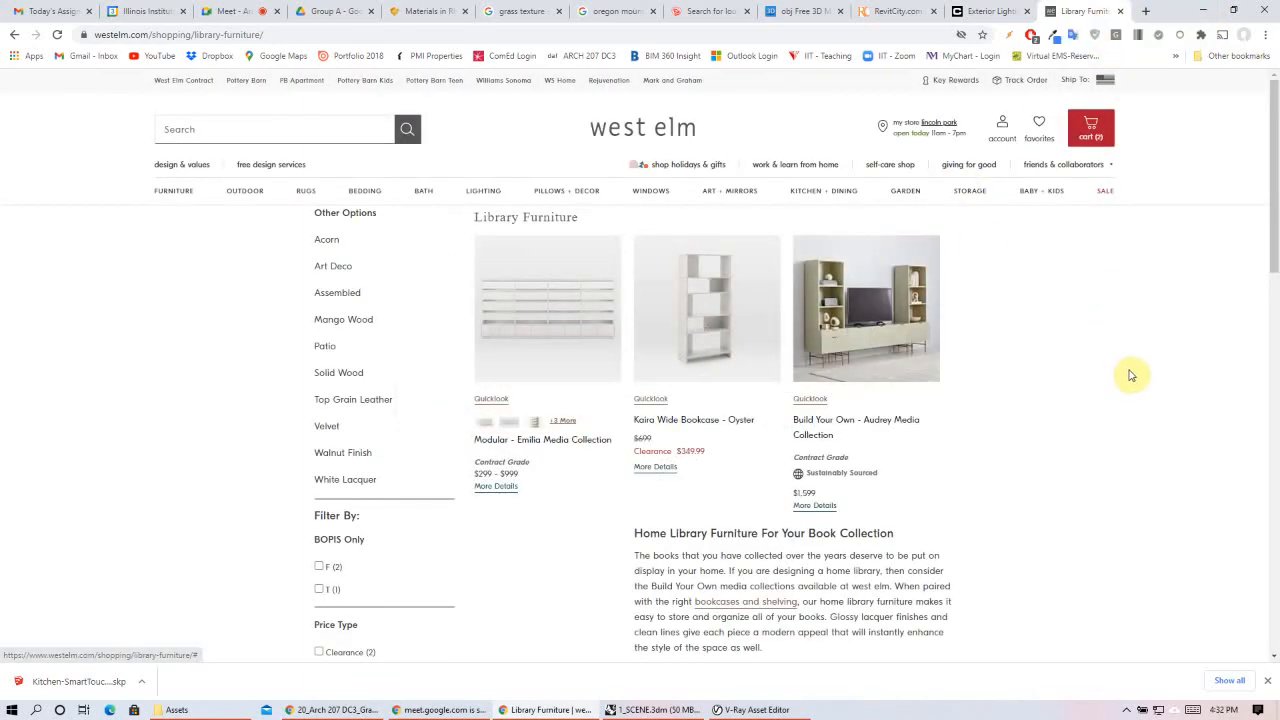
pyautogui.scroll(-5, 1131, 375)
pyautogui.scroll(-2, 1131, 375)
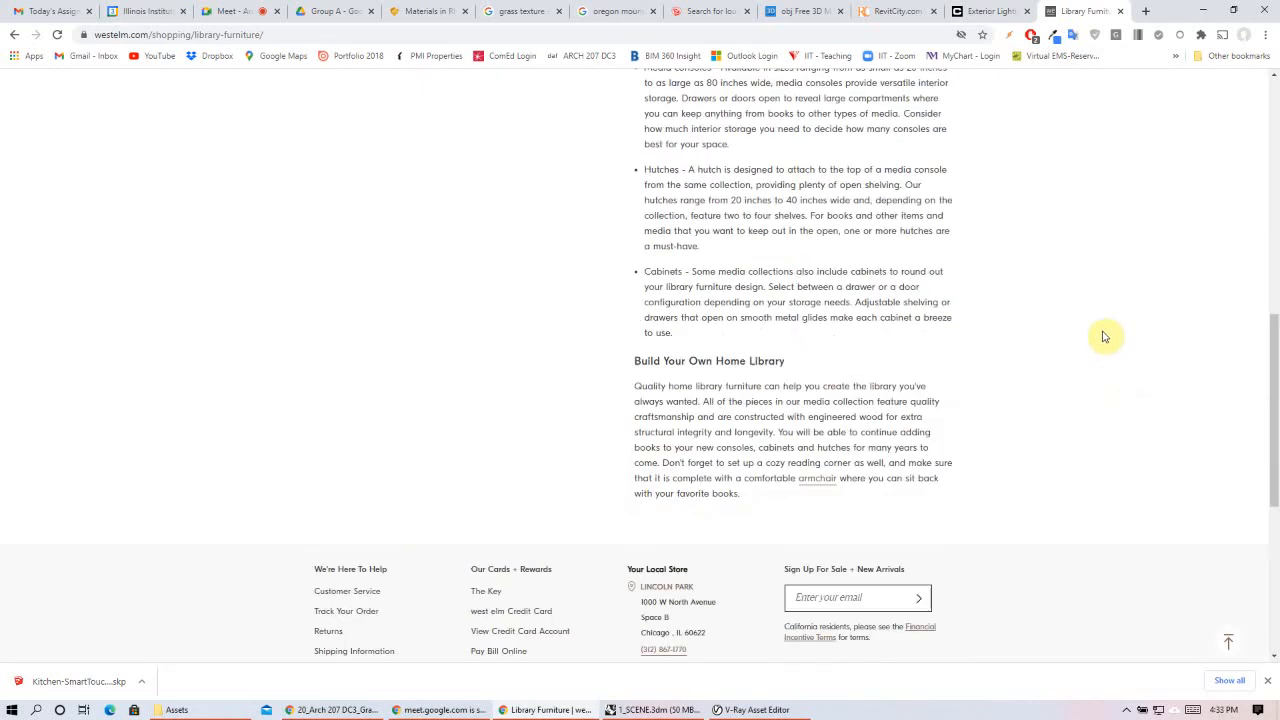
pyautogui.scroll(3, 1105, 34)
pyautogui.click(1121, 12)
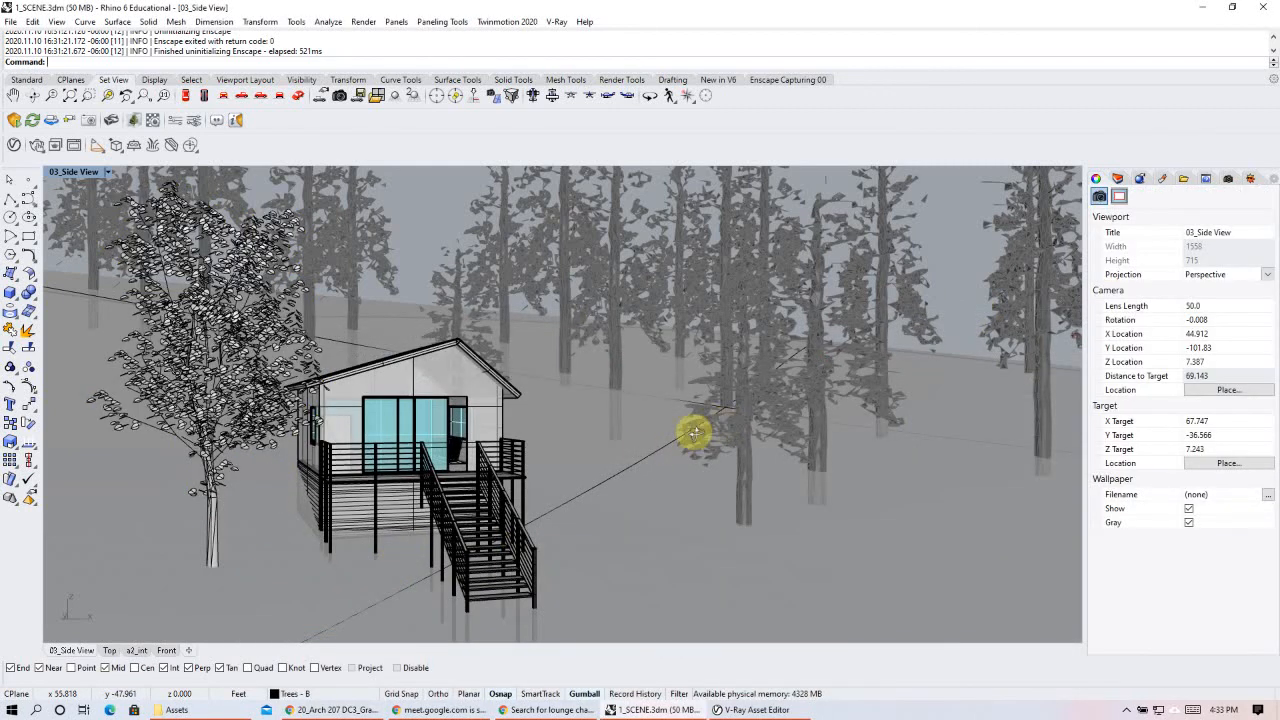
# - Examine the cabin and the aspen from several angles in the side view, with the layer list displayed
pyautogui.moveTo(652, 417); pyautogui.dragTo(667, 351, button='right')
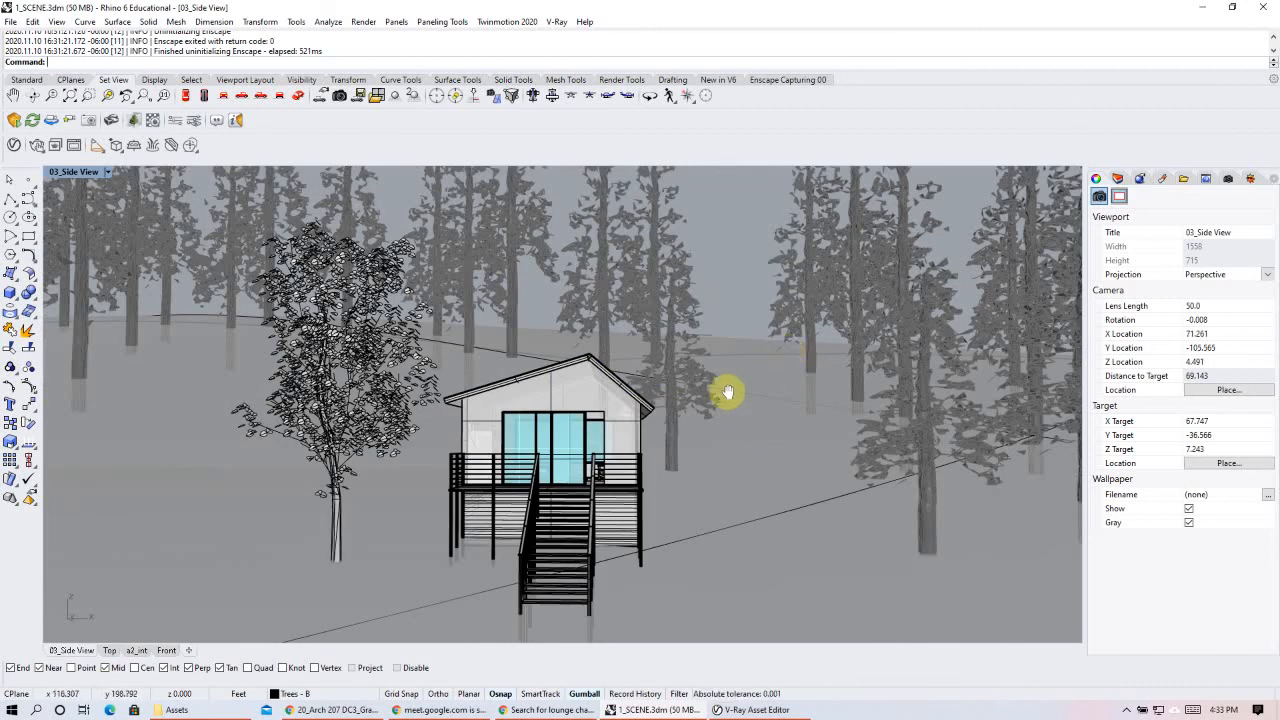
pyautogui.keyDown('shift'); pyautogui.moveTo(731, 389); pyautogui.dragTo(700, 369, button='right'); pyautogui.keyUp('shift')
pyautogui.moveTo(663, 410); pyautogui.dragTo(529, 608, button='right')
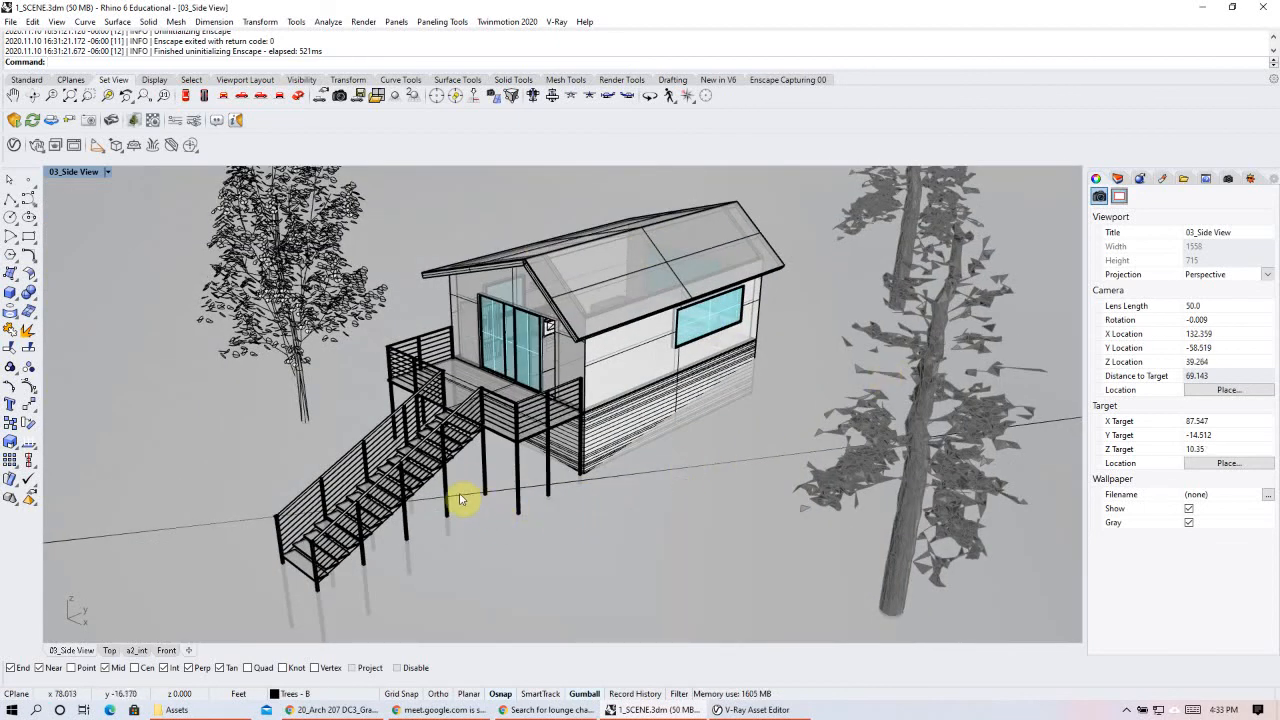
pyautogui.click(1120, 178)
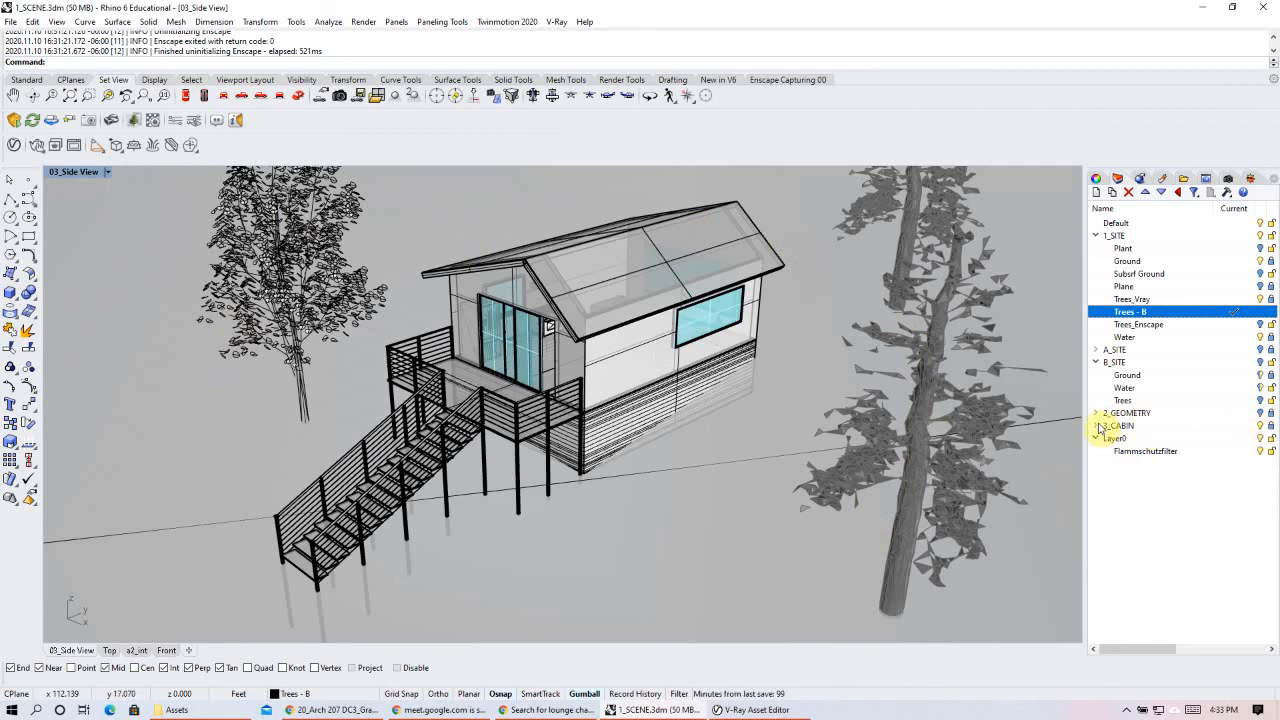
pyautogui.scroll(-2, 355, 323)
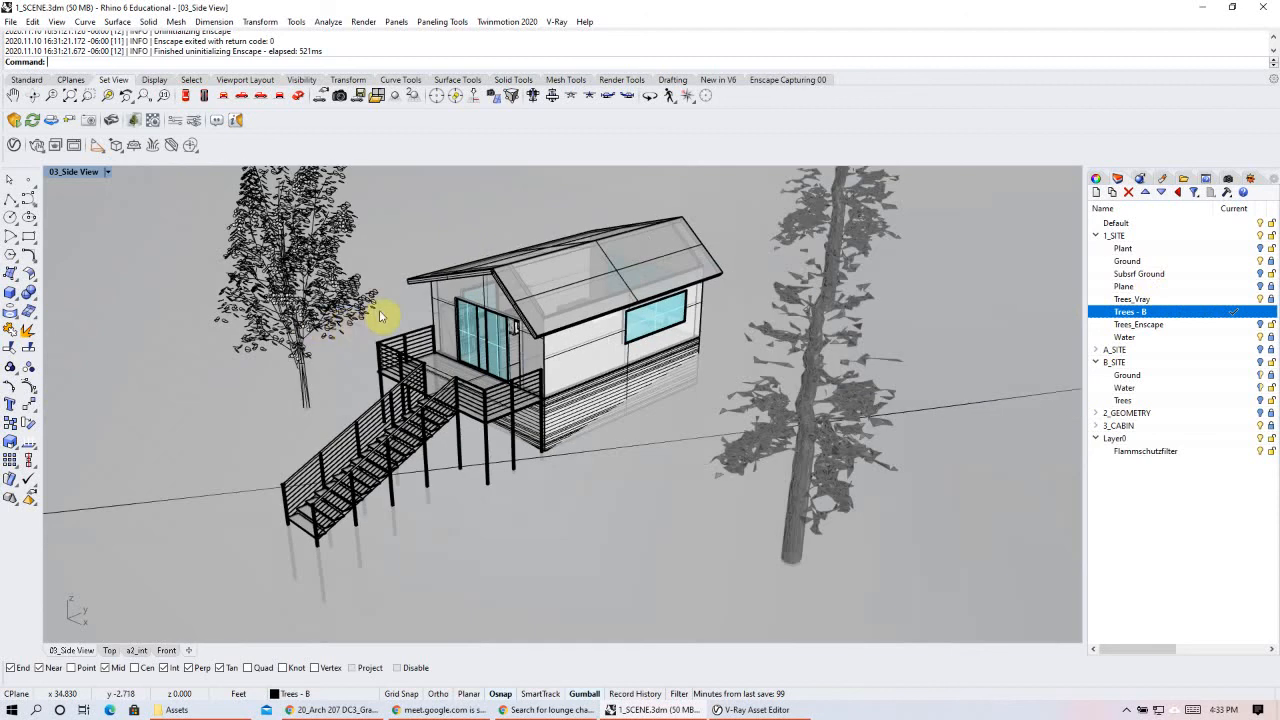
pyautogui.scroll(-2, 412, 383)
pyautogui.moveTo(577, 393); pyautogui.dragTo(423, 257, button='right')
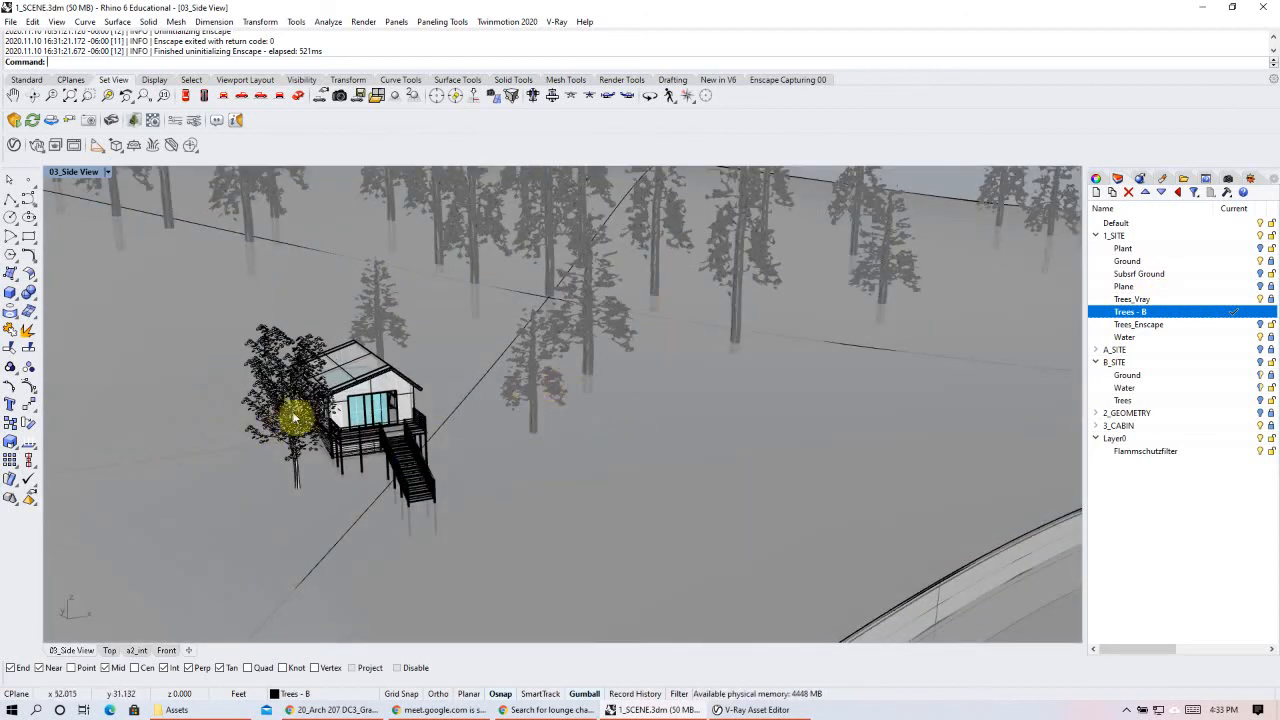
pyautogui.keyDown('shift'); pyautogui.moveTo(343, 437); pyautogui.dragTo(560, 453, button='right'); pyautogui.keyUp('shift')
pyautogui.scroll(5, 823, 428)
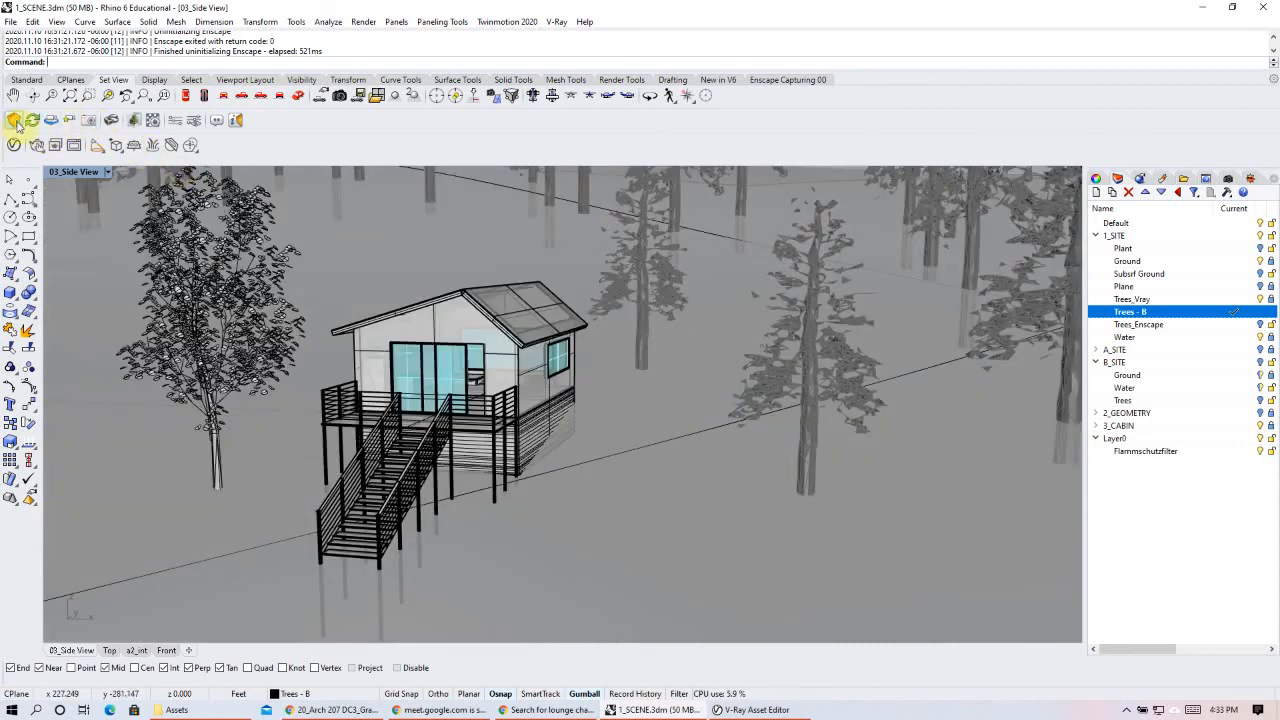
# - Open the Enscape Asset Library and filter its assets by the tree tag
pyautogui.click(133, 121)
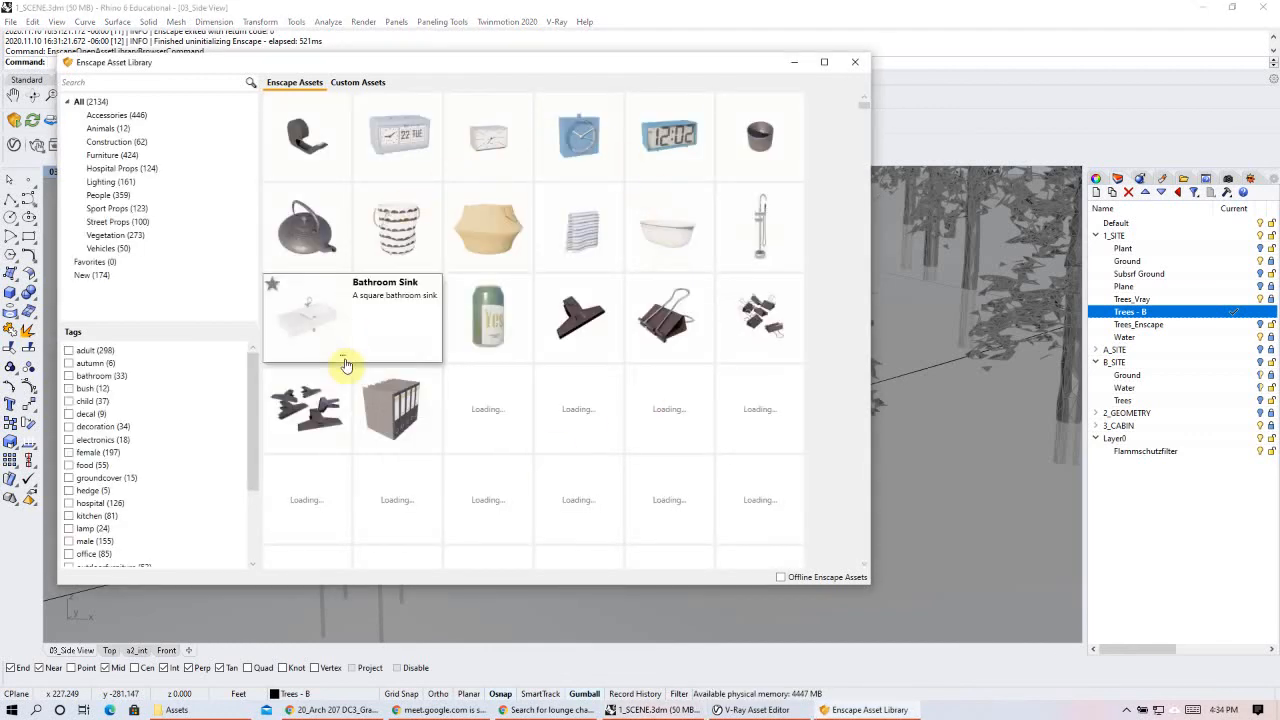
pyautogui.moveTo(773, 497)
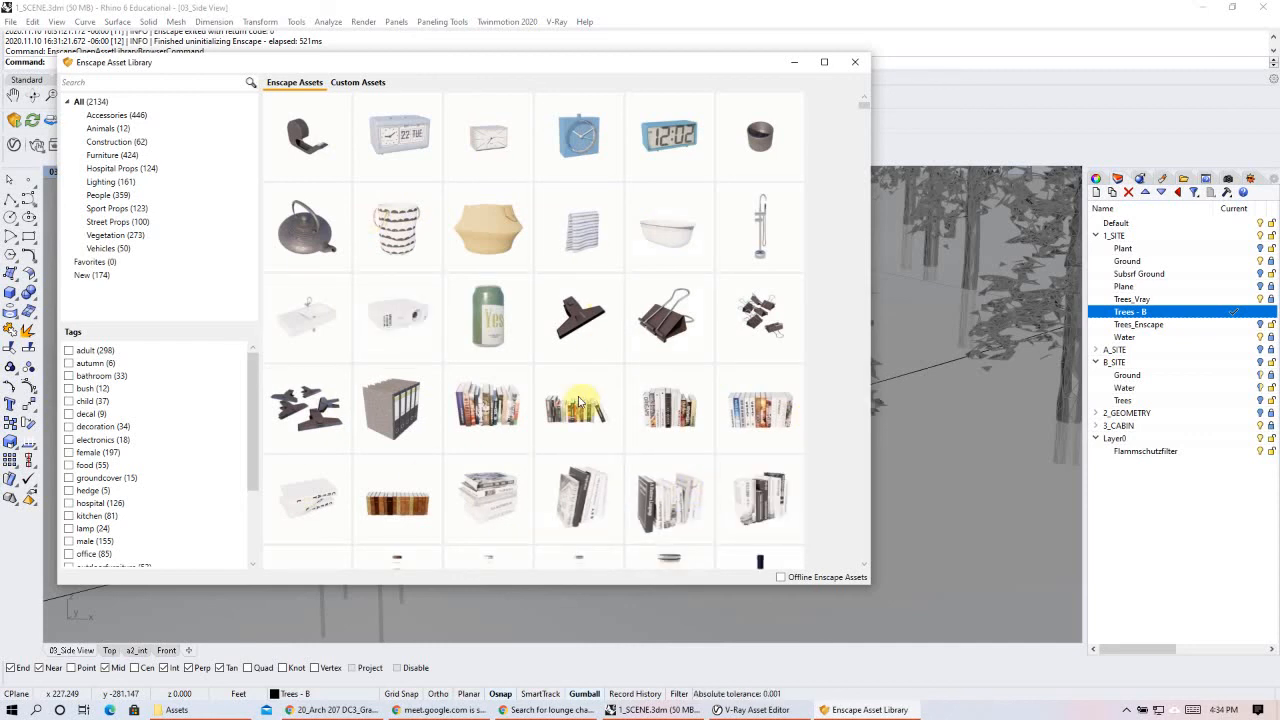
pyautogui.moveTo(432, 452)
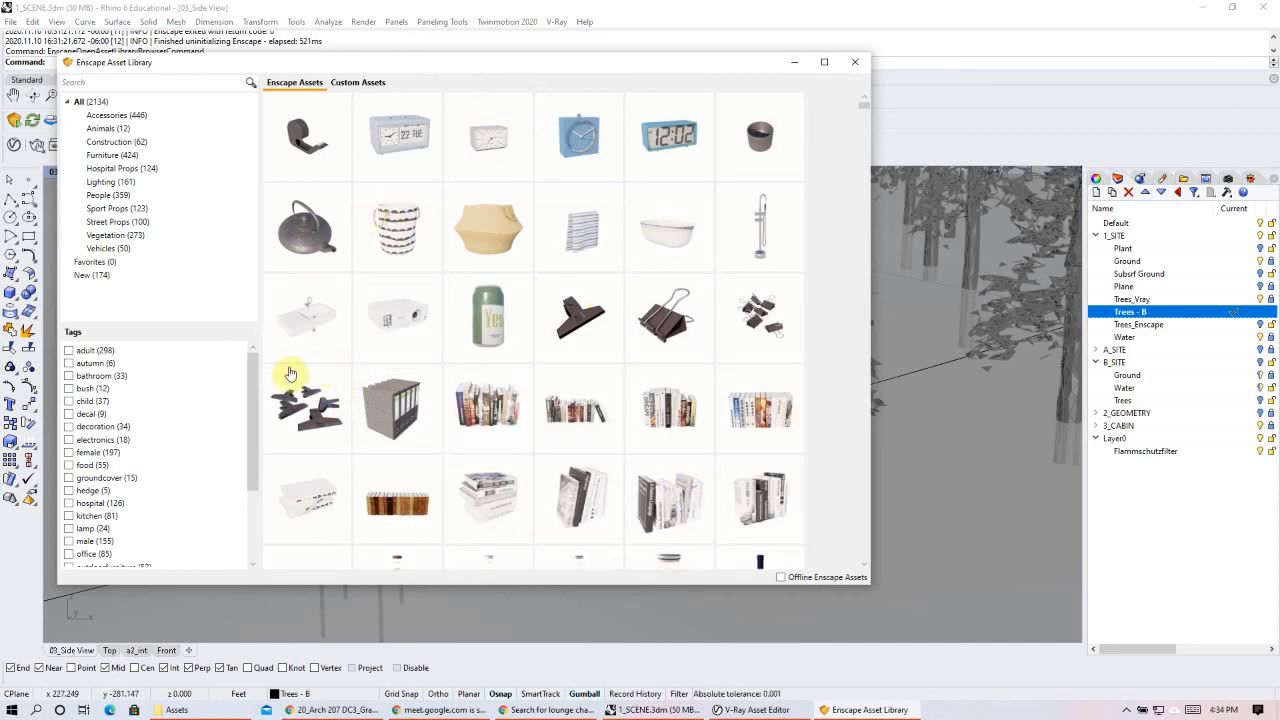
pyautogui.scroll(-2, 347, 320)
pyautogui.scroll(-5, 347, 320)
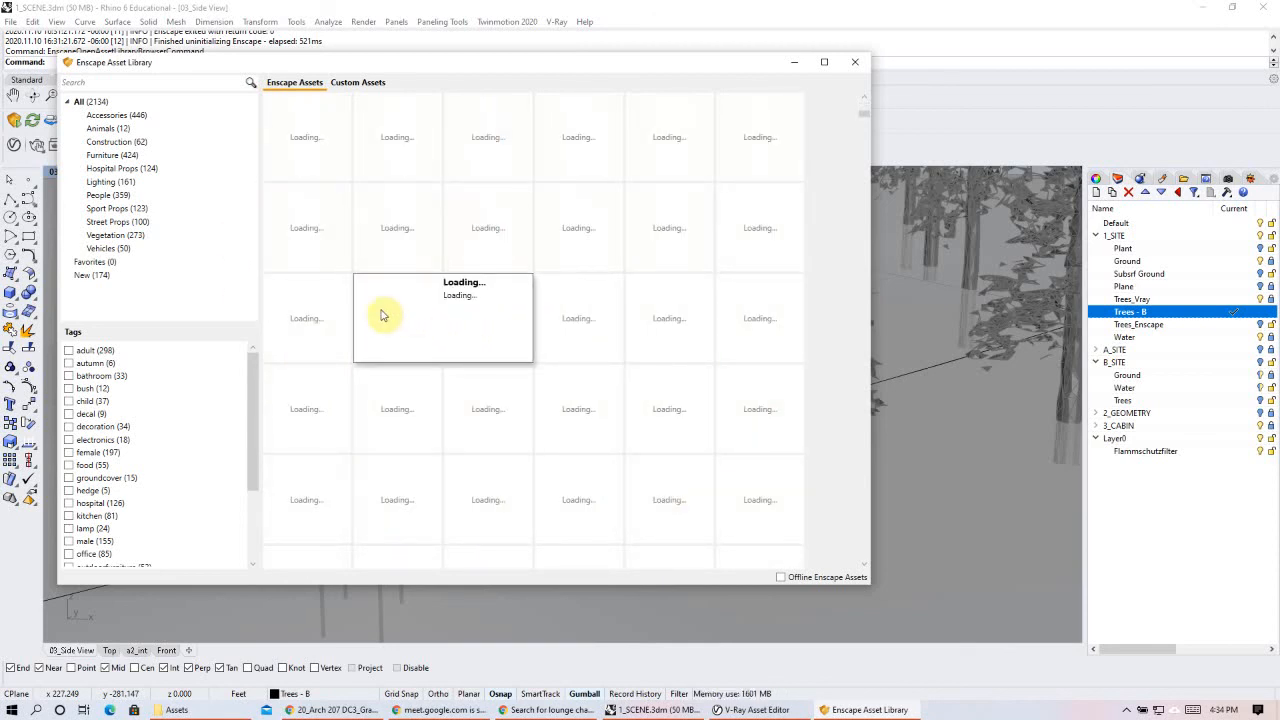
pyautogui.moveTo(450, 409)
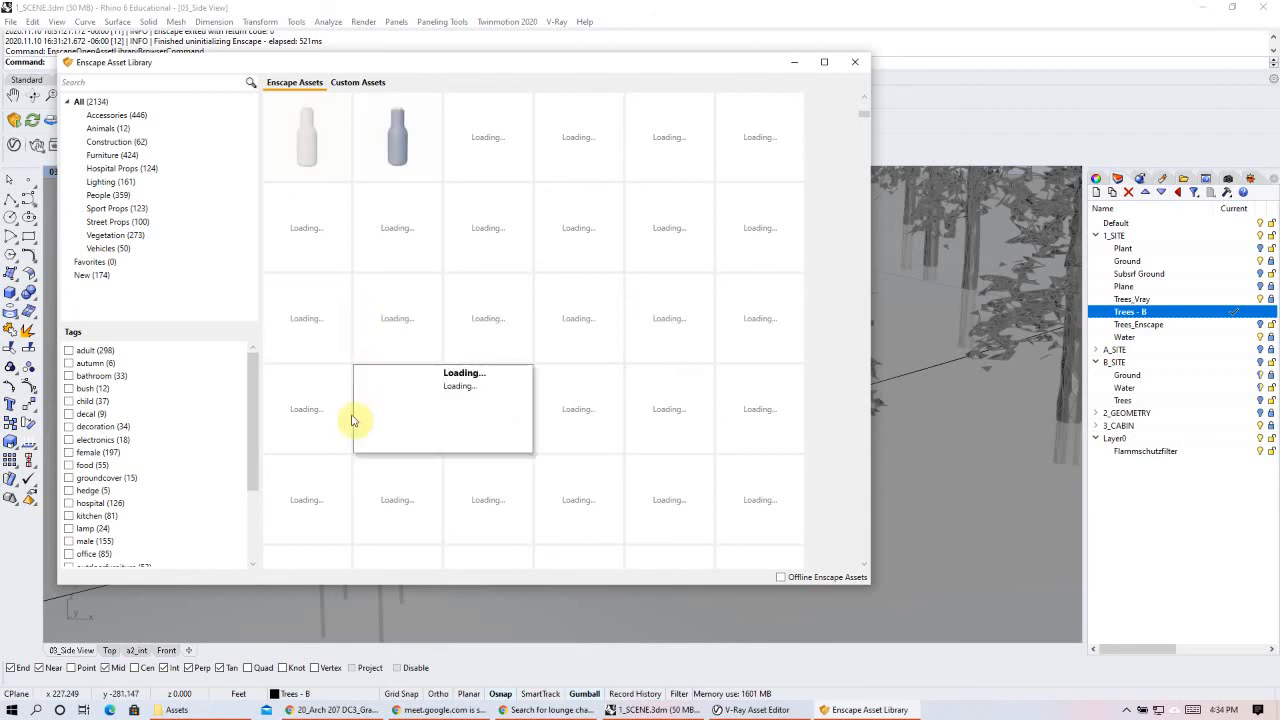
pyautogui.scroll(-3, 118, 495)
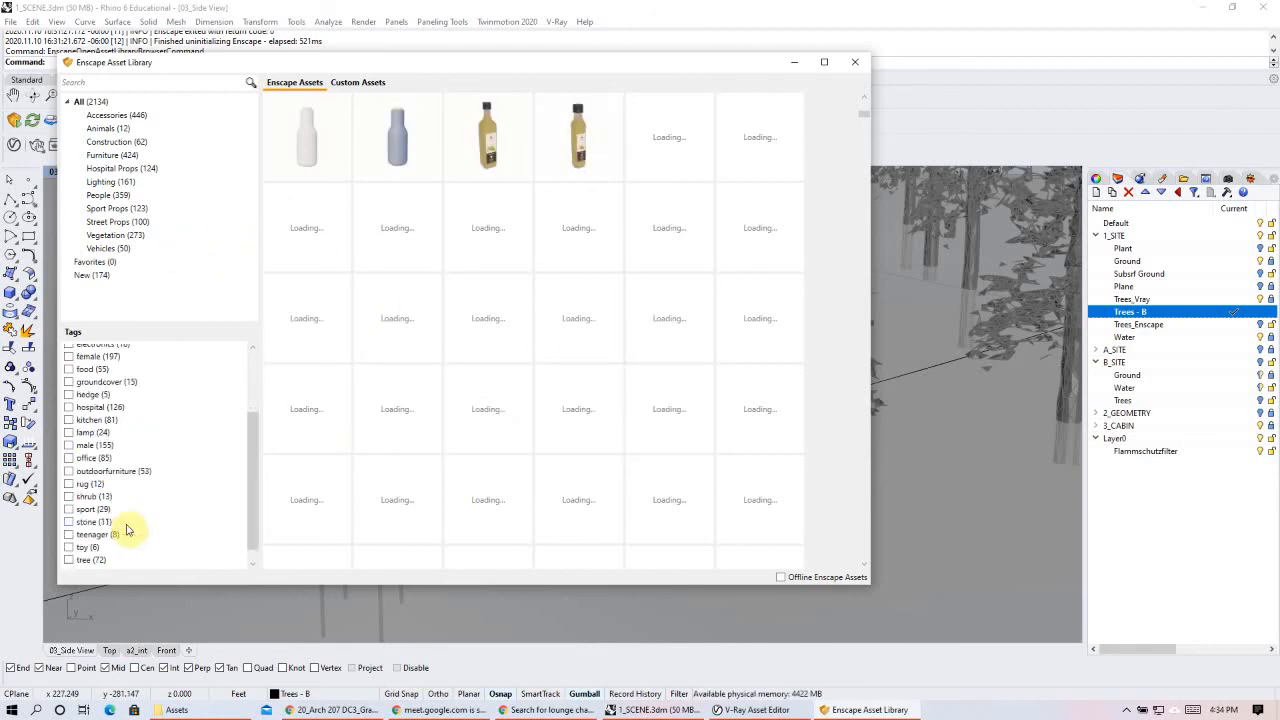
pyautogui.click(70, 561)
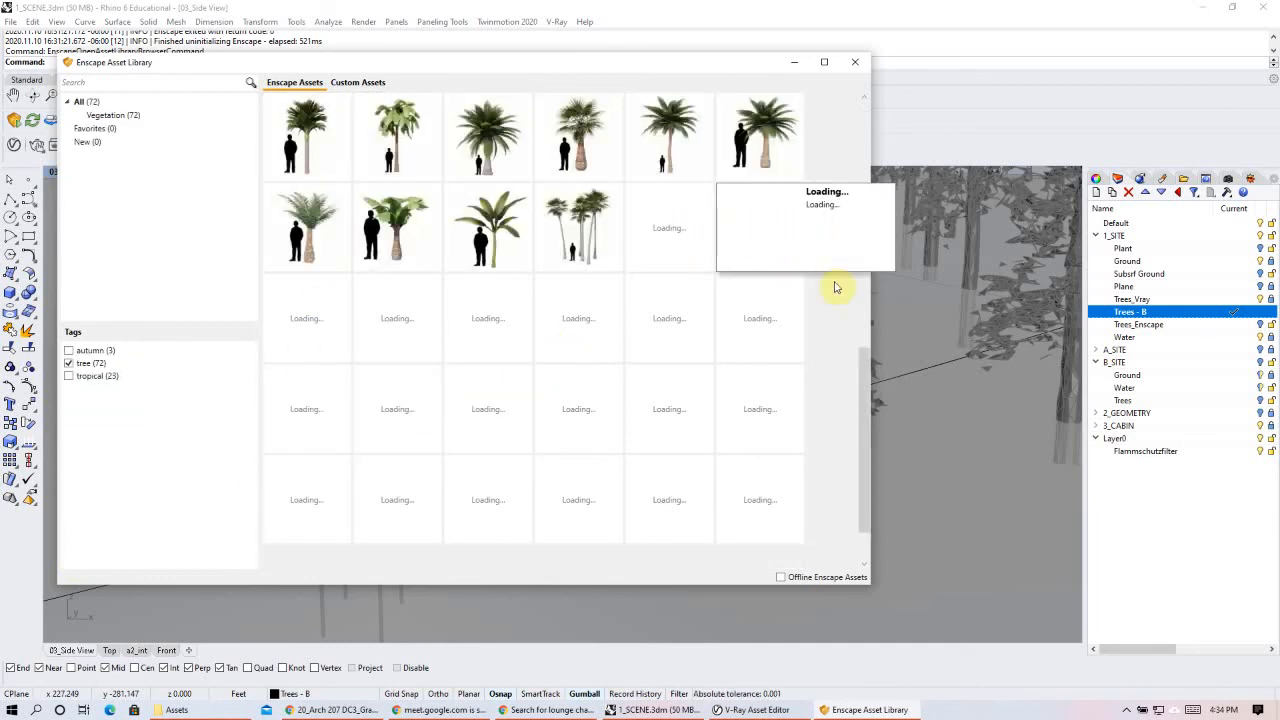
# - Look through the filtered tree assets in the Enscape library for one to place in the scene
pyautogui.scroll(3, 808, 366)
pyautogui.scroll(3, 808, 353)
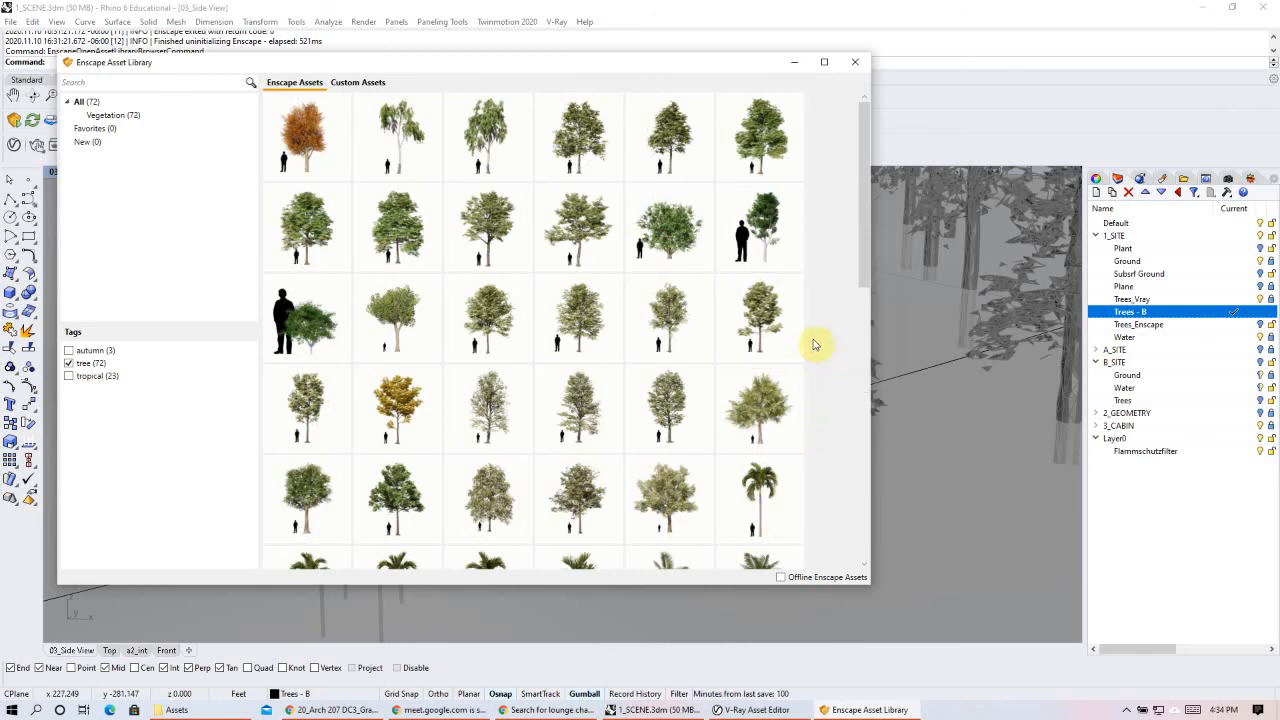
pyautogui.scroll(-2, 813, 344)
pyautogui.scroll(-4, 813, 346)
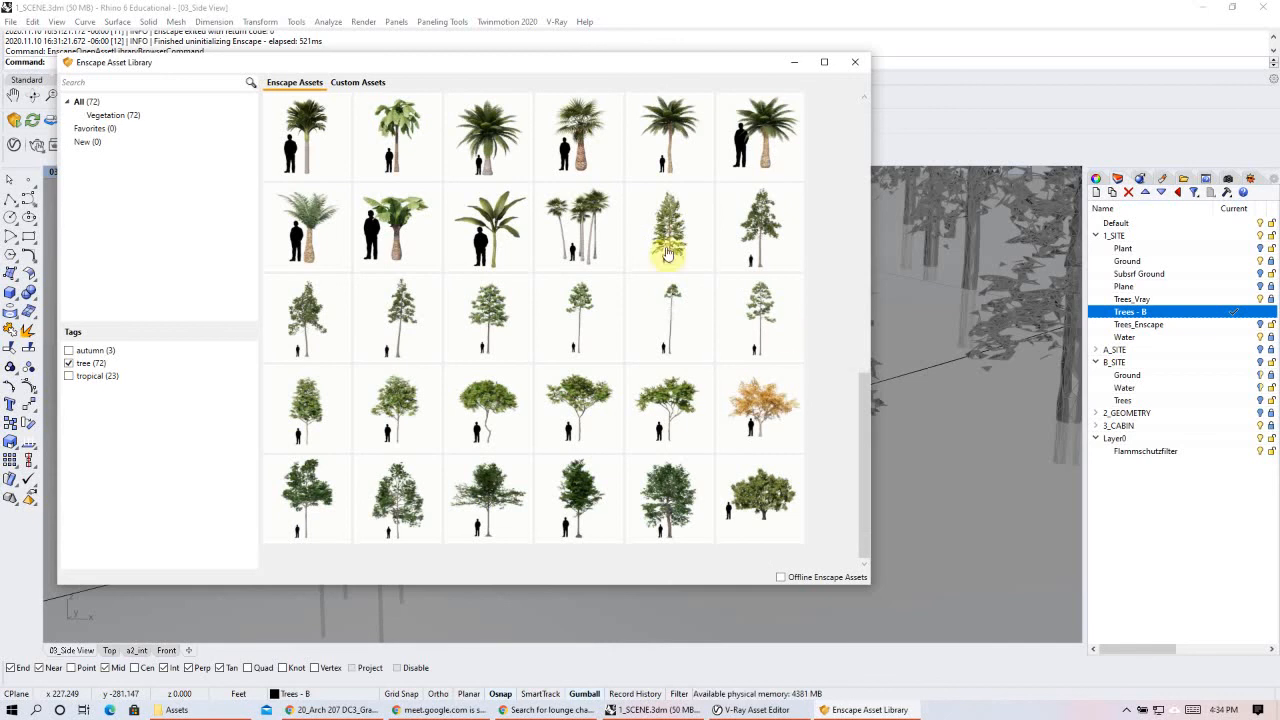
pyautogui.moveTo(586, 237)
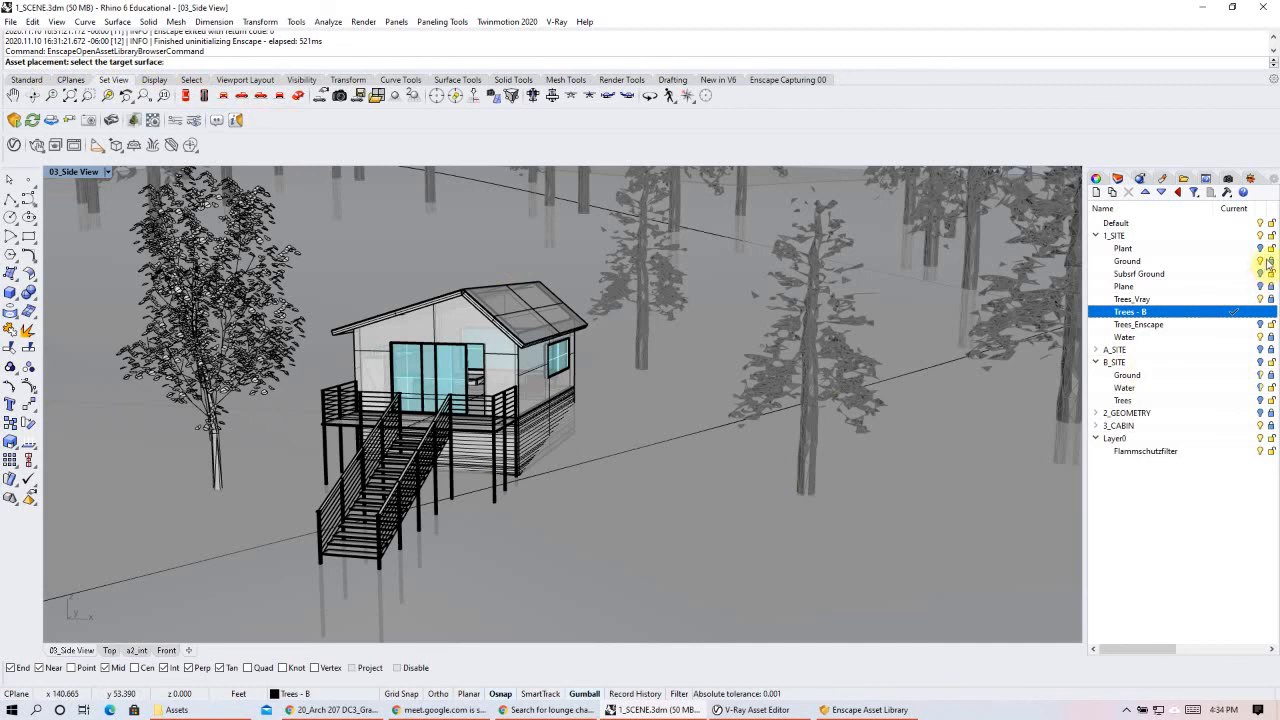
# - Unlock the Ground layer, place the broad-crowned Enscape tree on the ground beside the cabin stairs, and minimize the asset library
pyautogui.click(1272, 261)
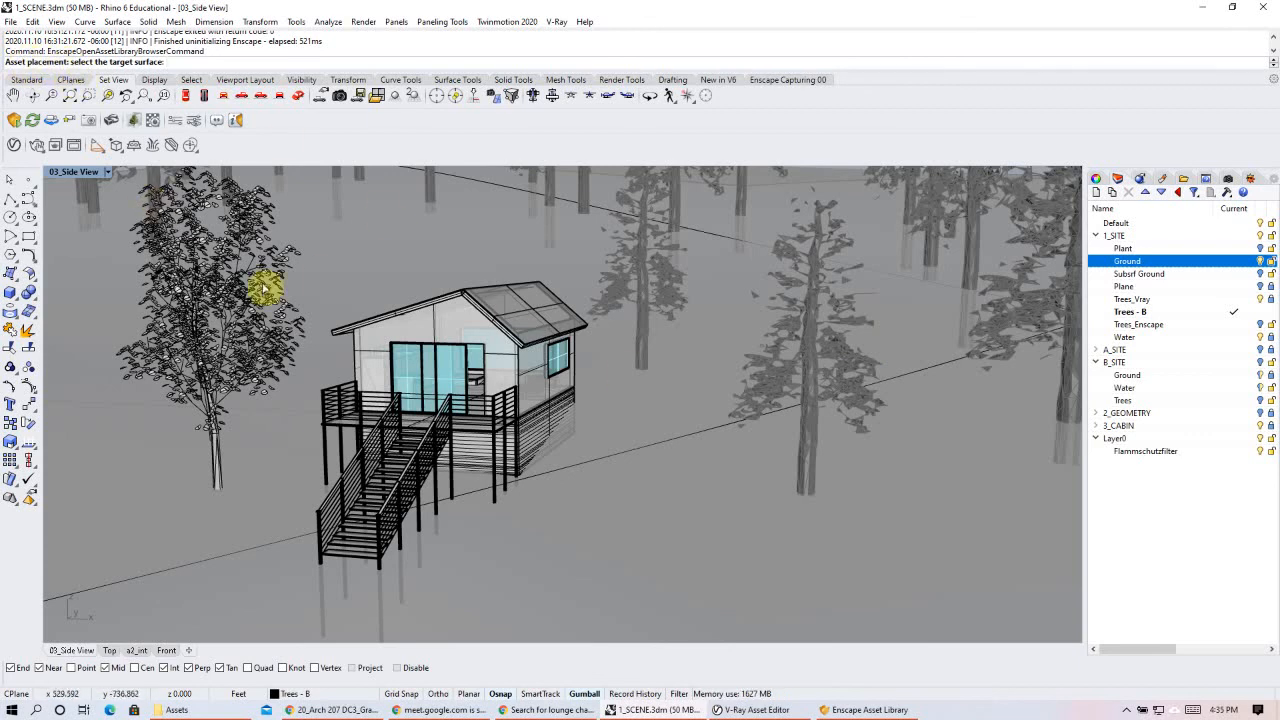
pyautogui.click(675, 443)
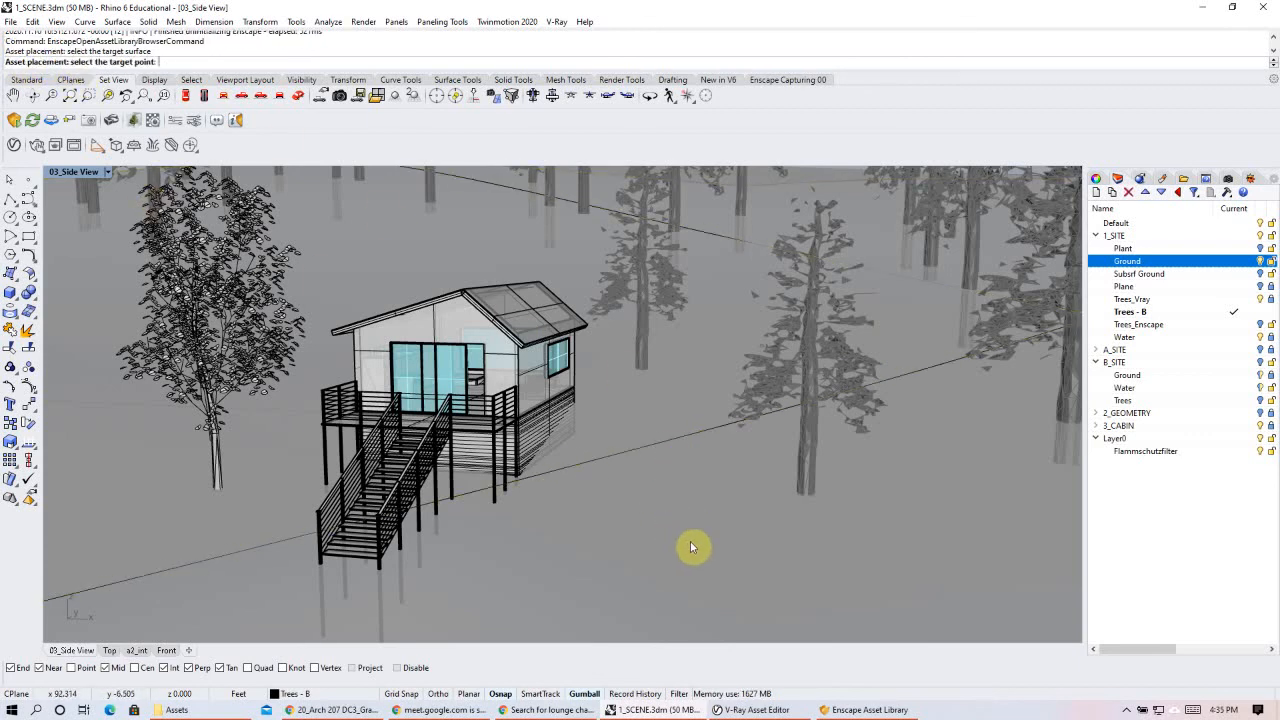
pyautogui.click(665, 560)
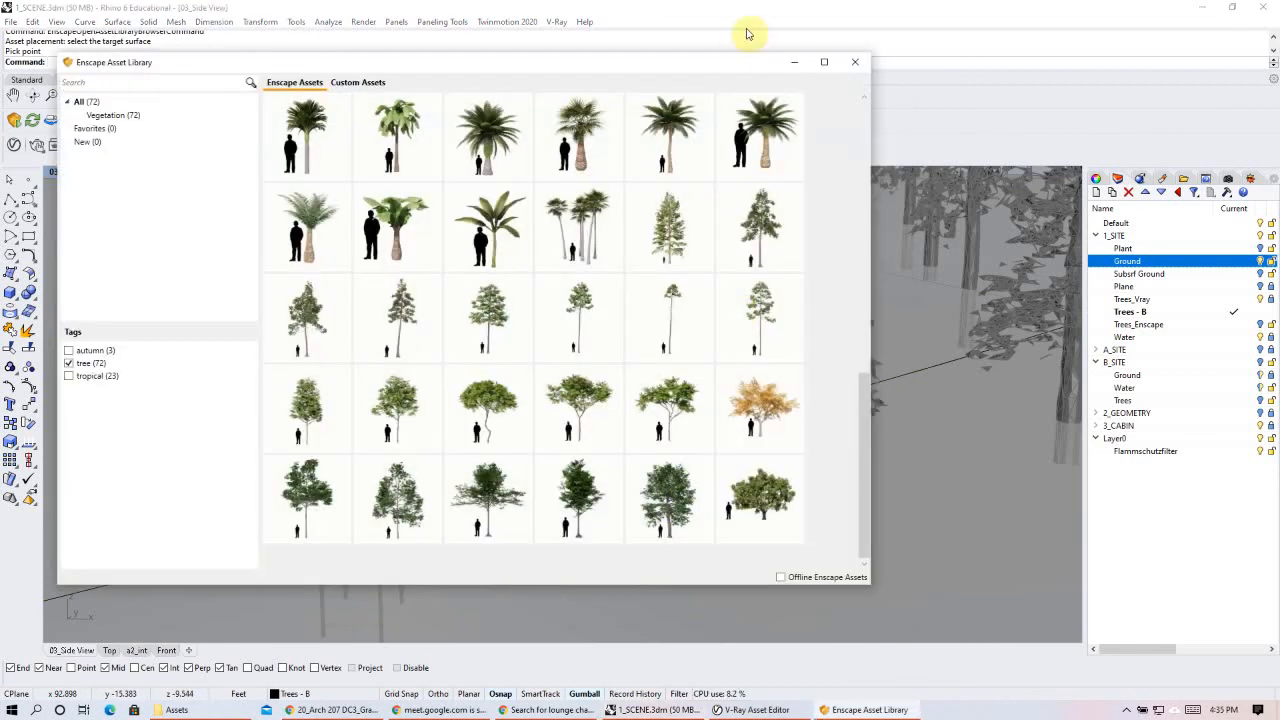
pyautogui.click(794, 60)
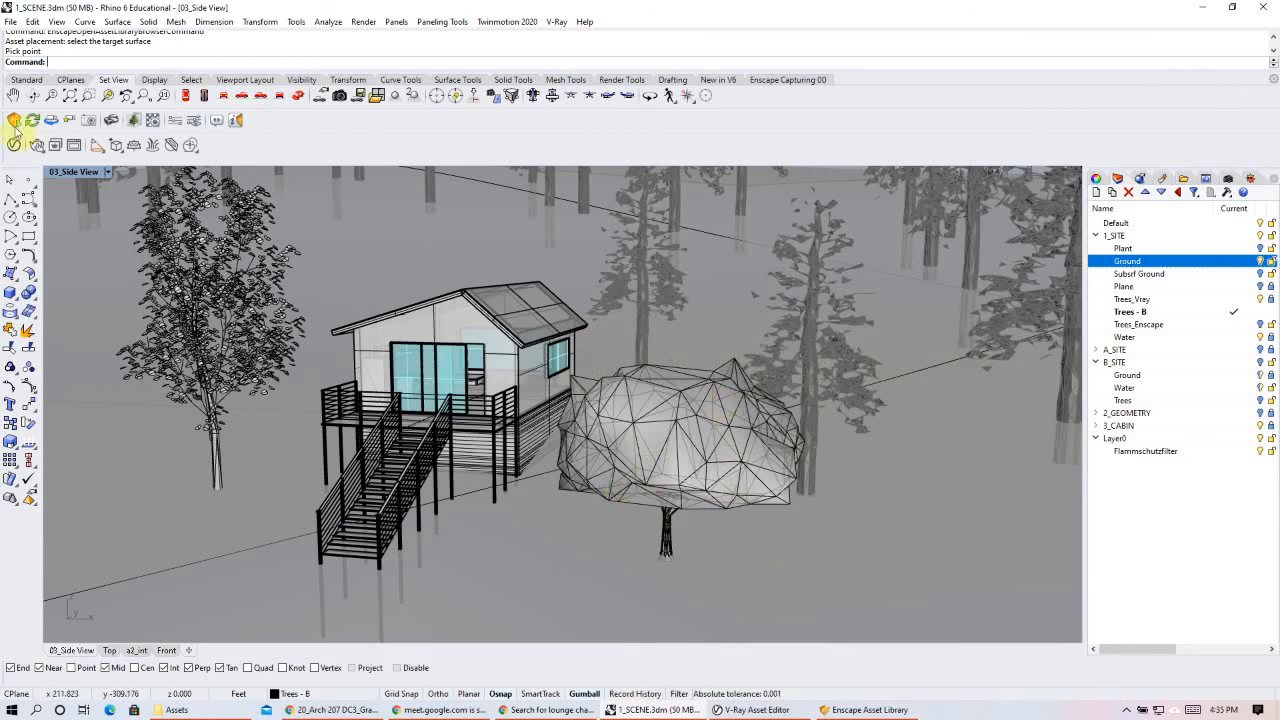
# - Hide the Trees_Vray layer and show the Trees_Enscape layer
pyautogui.moveTo(714, 531); pyautogui.dragTo(820, 393, button='right')
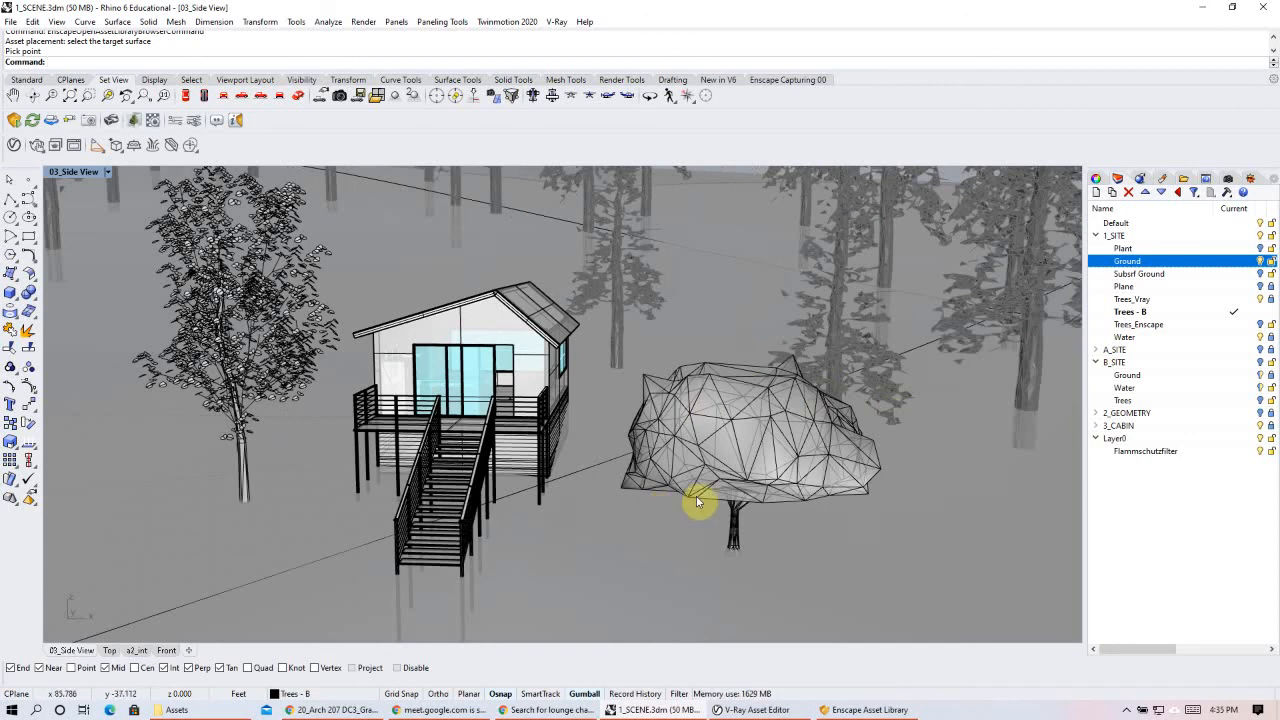
pyautogui.click(1261, 299)
pyautogui.click(1260, 324)
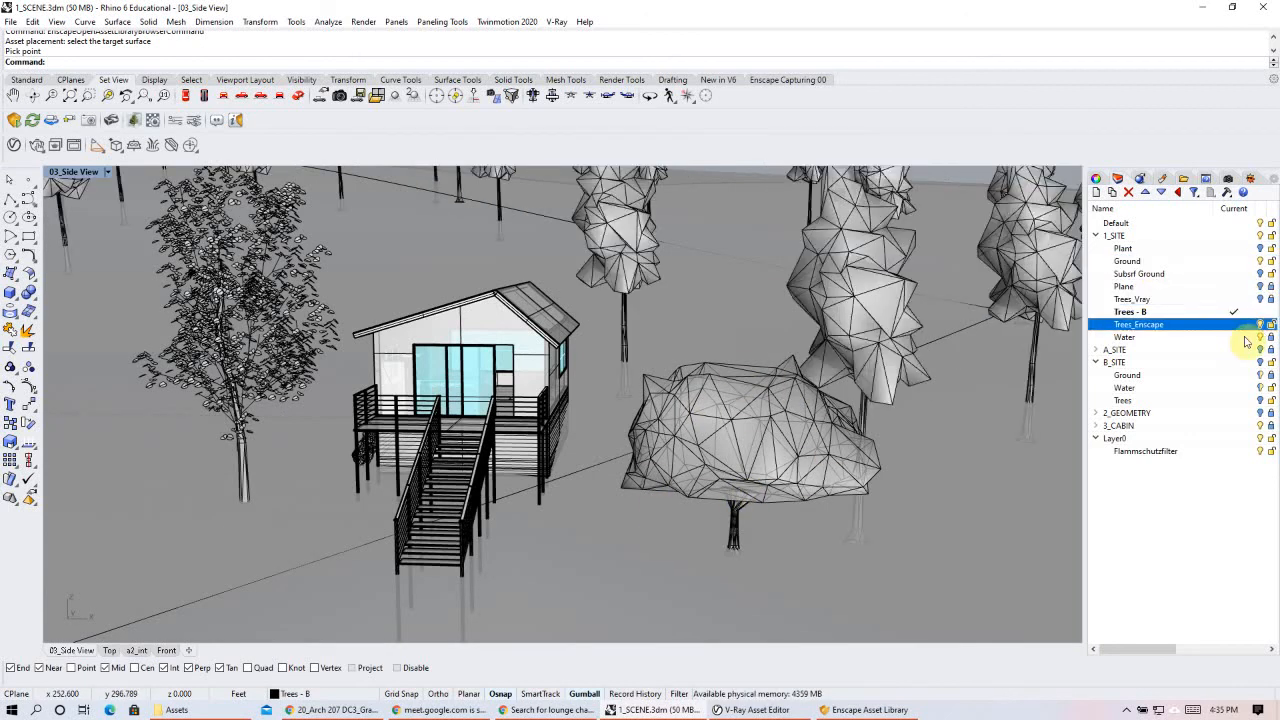
# - Examine the Enscape proxy trees around the cabin and across the site from closer and farther away
pyautogui.moveTo(746, 536); pyautogui.dragTo(724, 459, button='right')
pyautogui.scroll(-3, 645, 433)
pyautogui.scroll(4, 726, 461)
pyautogui.scroll(-3, 677, 418)
pyautogui.scroll(1, 725, 534)
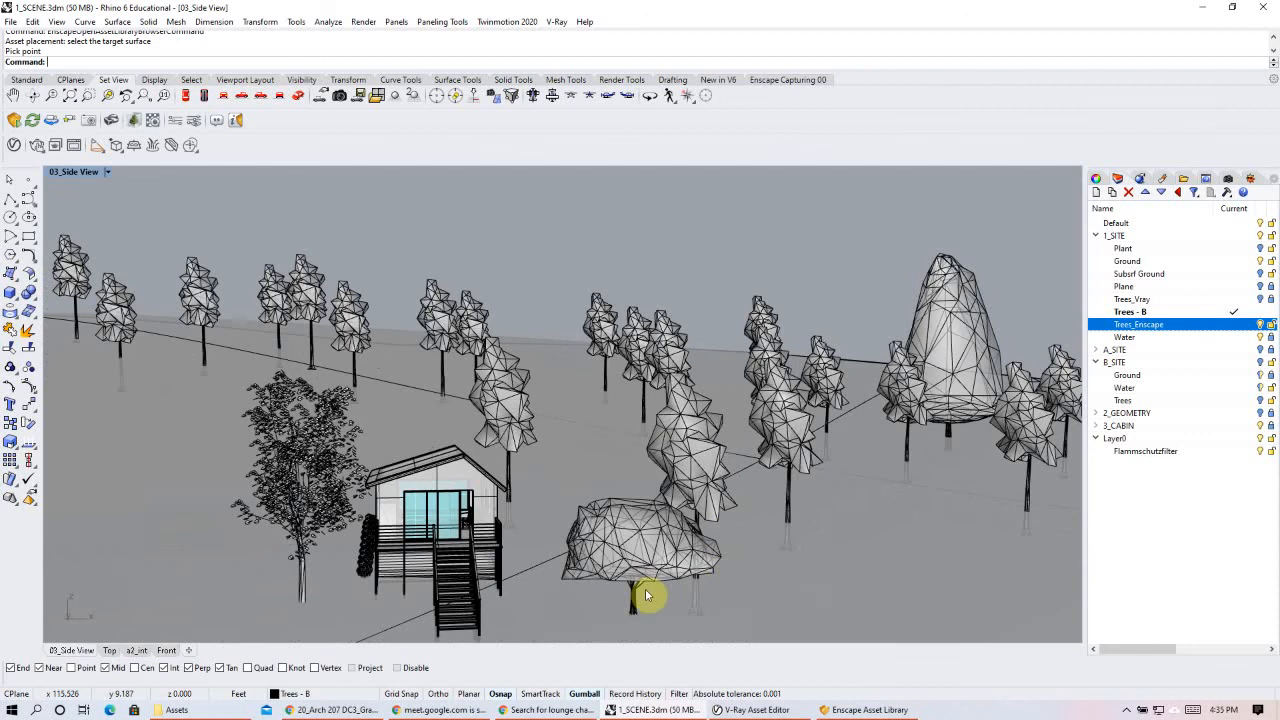
pyautogui.scroll(2, 651, 594)
pyautogui.scroll(-2, 525, 435)
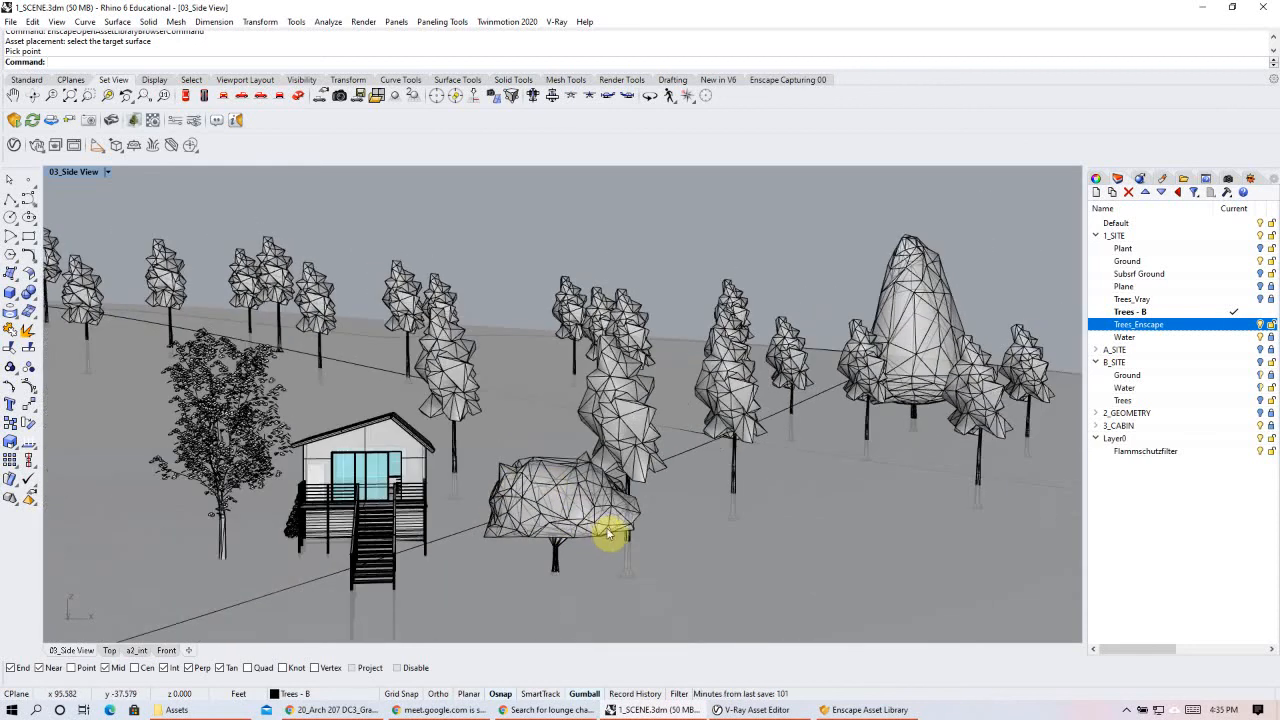
# - Show the Trees_Vray layer to compare its trees with the Enscape proxies across the site, and hide it again
pyautogui.click(1259, 299)
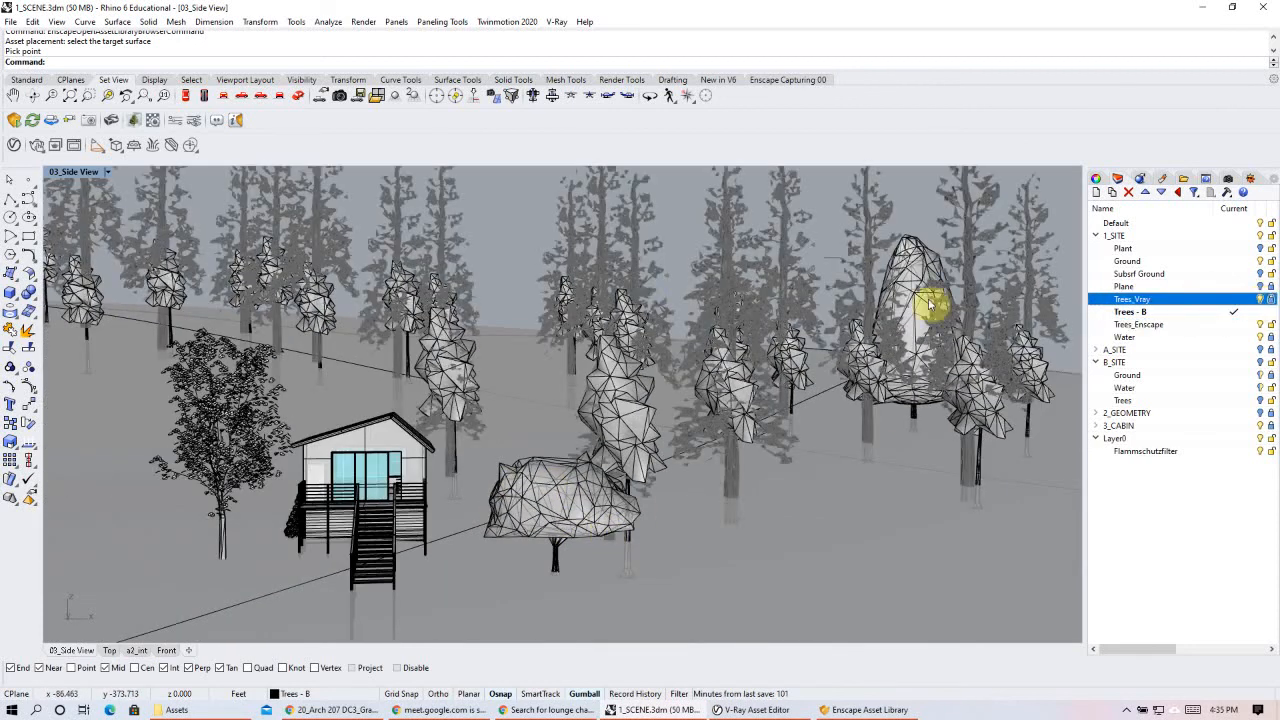
pyautogui.scroll(1, 581, 230)
pyautogui.scroll(1, 581, 230)
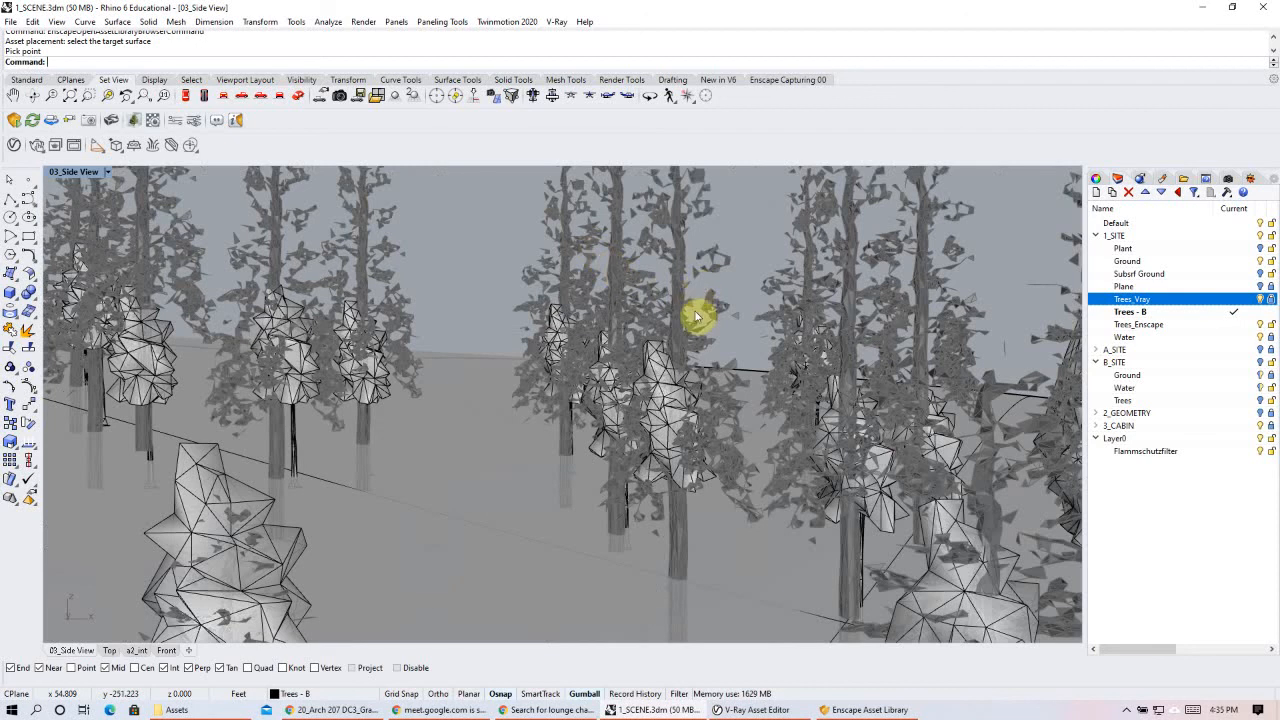
pyautogui.scroll(1, 695, 290)
pyautogui.scroll(-8, 745, 342)
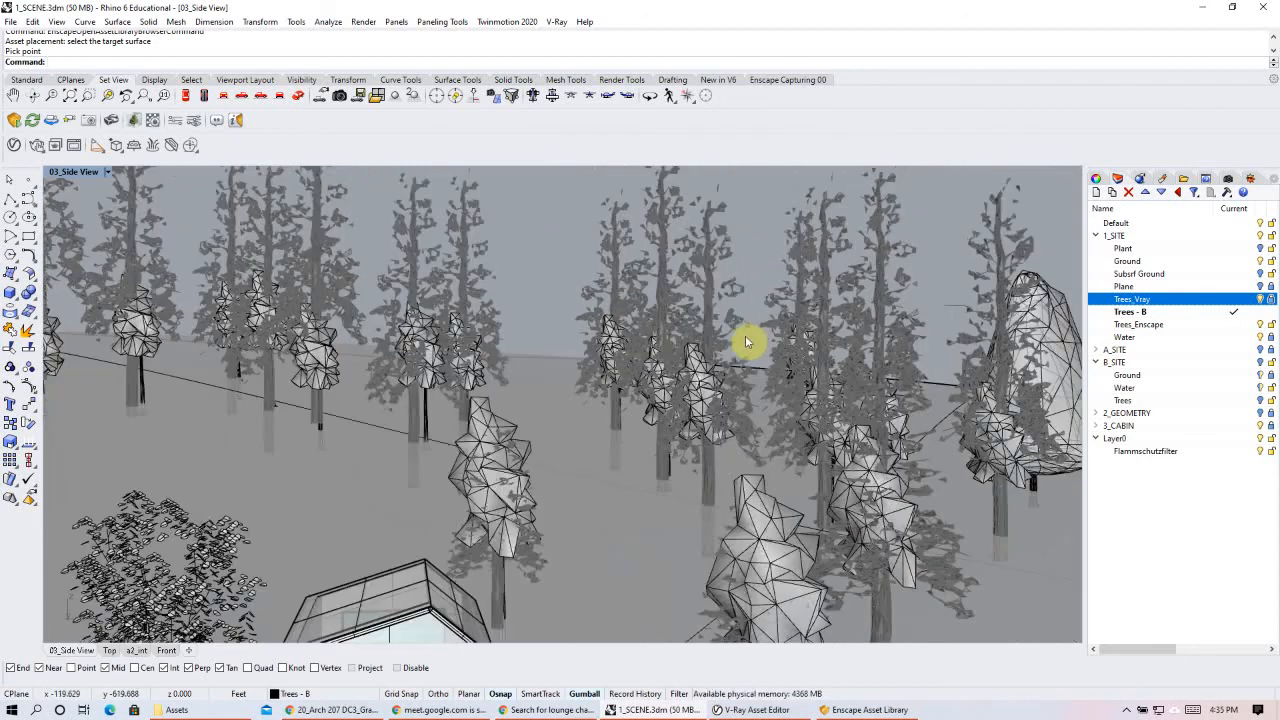
pyautogui.click(1260, 299)
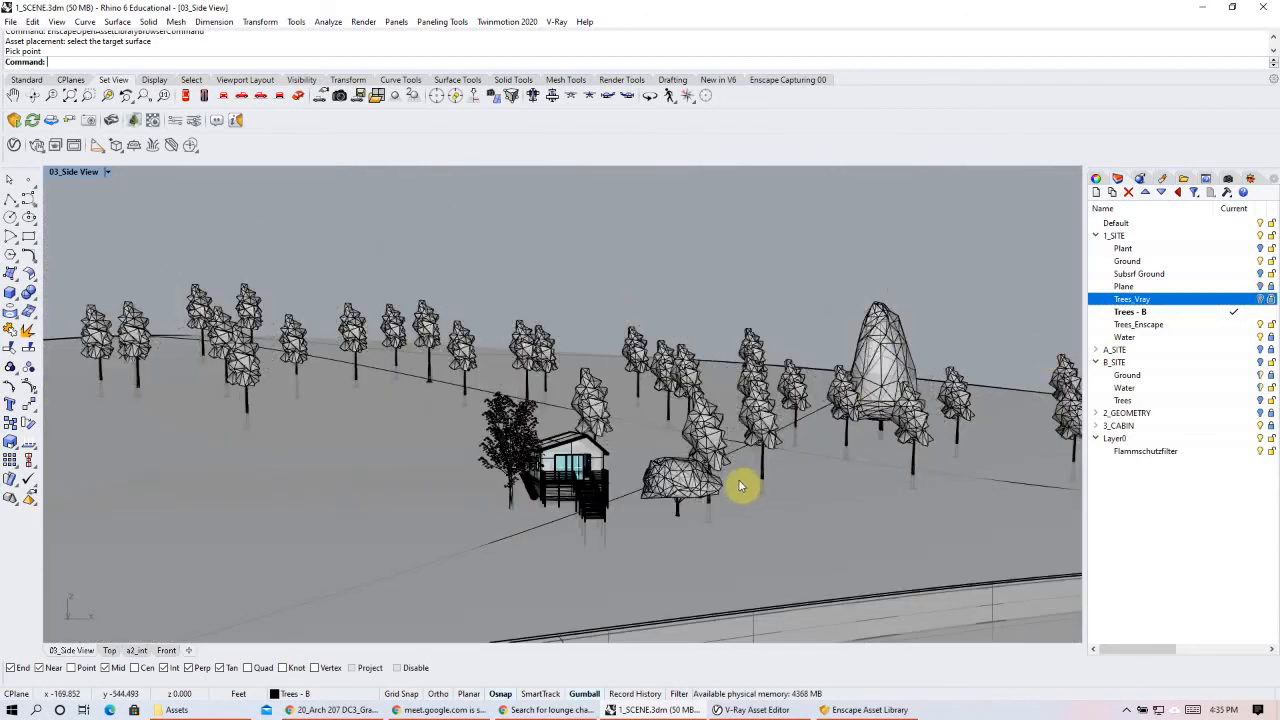
# - Move the broad-crowned tree away from the cabin stairs across the slope, and undo the accidental drag of the ground surface
pyautogui.scroll(4, 741, 481)
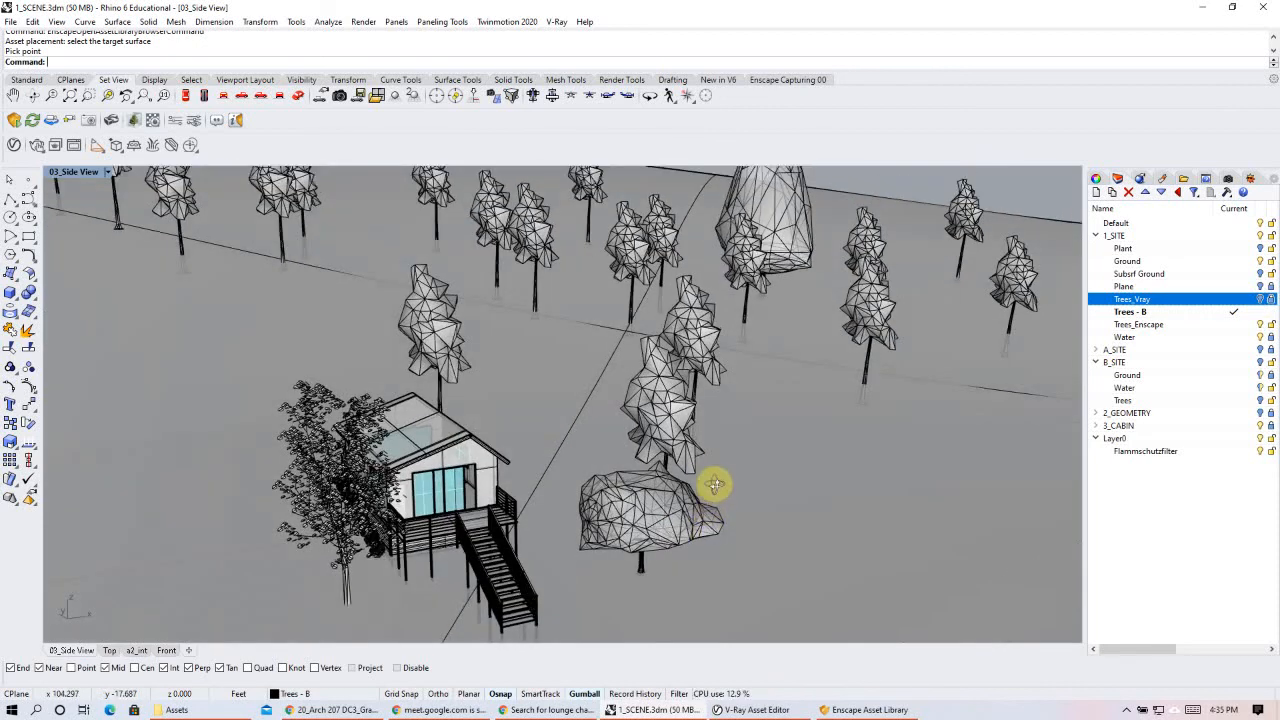
pyautogui.scroll(-3, 713, 484)
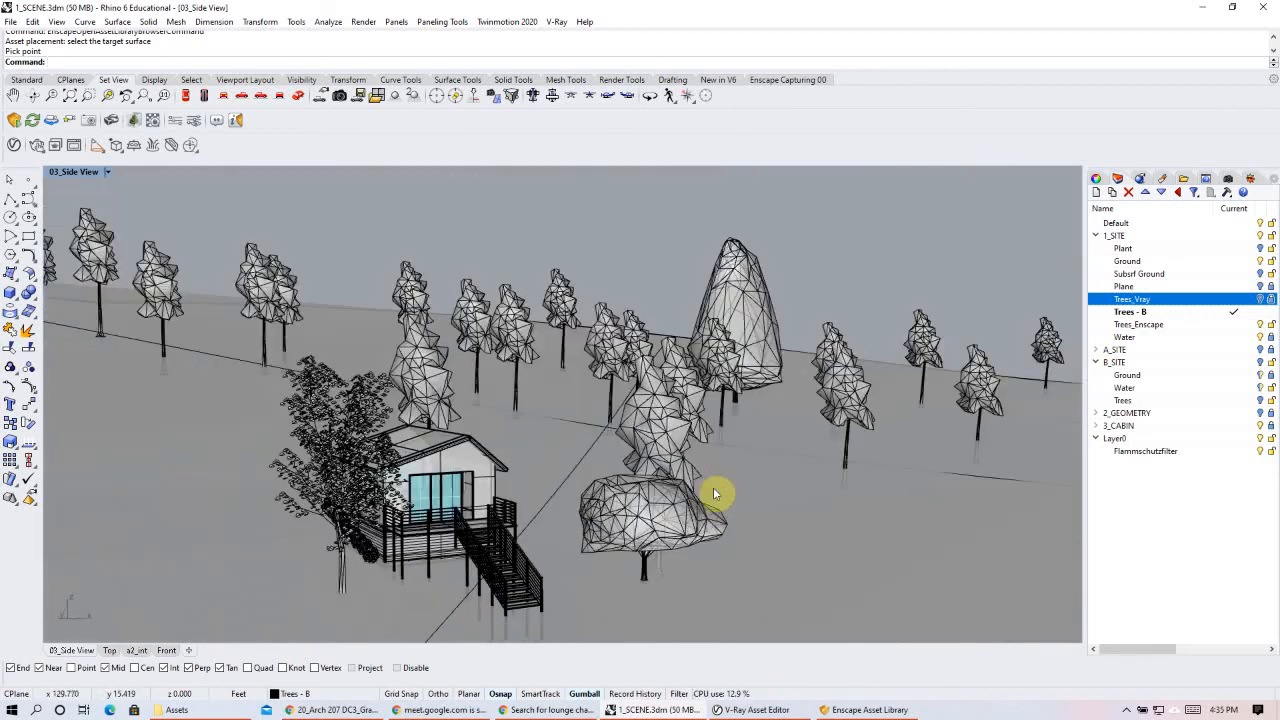
pyautogui.click(647, 566)
pyautogui.moveTo(647, 566); pyautogui.dragTo(778, 550, button='right')
pyautogui.moveTo(557, 459); pyautogui.dragTo(677, 460)
pyautogui.click(750, 438)
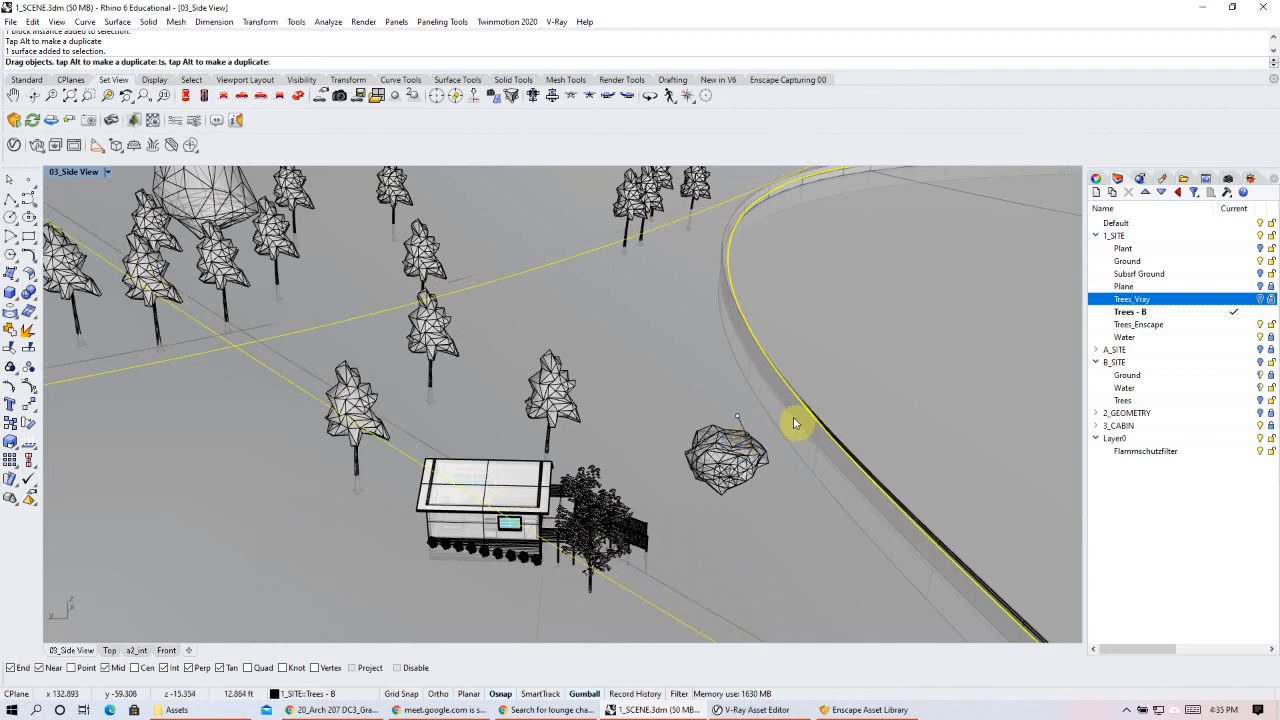
pyautogui.hotkey('ctrl', 'z')
# - Lower the broad-crowned tree so that its trunk meets the sloping ground
pyautogui.click(743, 457)
pyautogui.moveTo(821, 483); pyautogui.dragTo(760, 483, button='right')
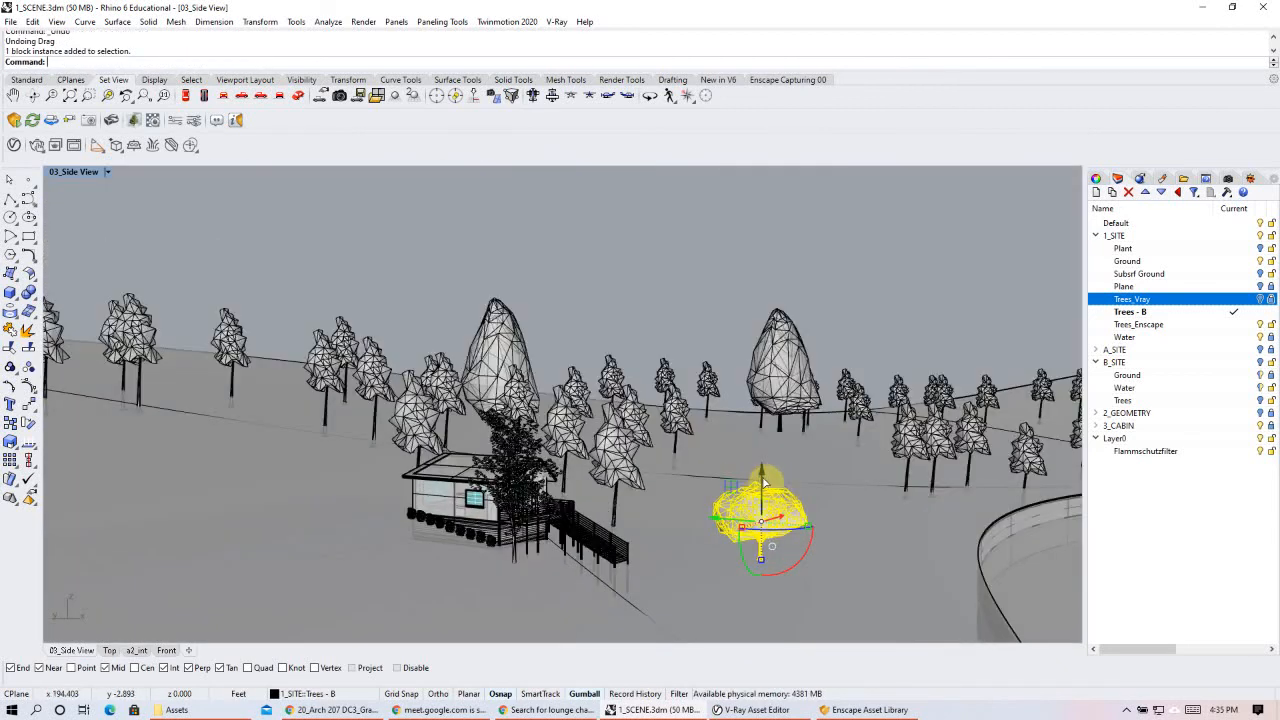
pyautogui.moveTo(764, 482); pyautogui.dragTo(771, 496)
pyautogui.click(694, 291)
pyautogui.keyDown('shift'); pyautogui.moveTo(777, 523); pyautogui.dragTo(632, 415, button='right'); pyautogui.keyUp('shift')
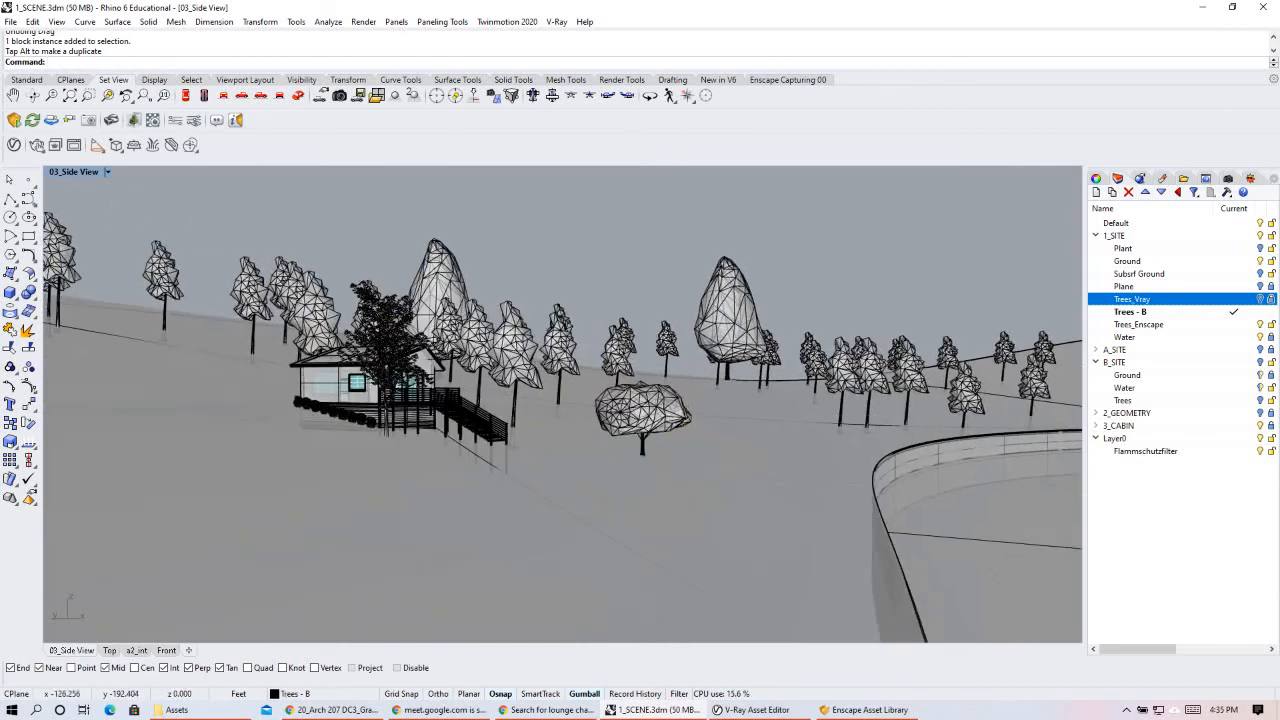
# - Start the Enscape live render of the scene and reposition its window over the model
pyautogui.click(14, 120)
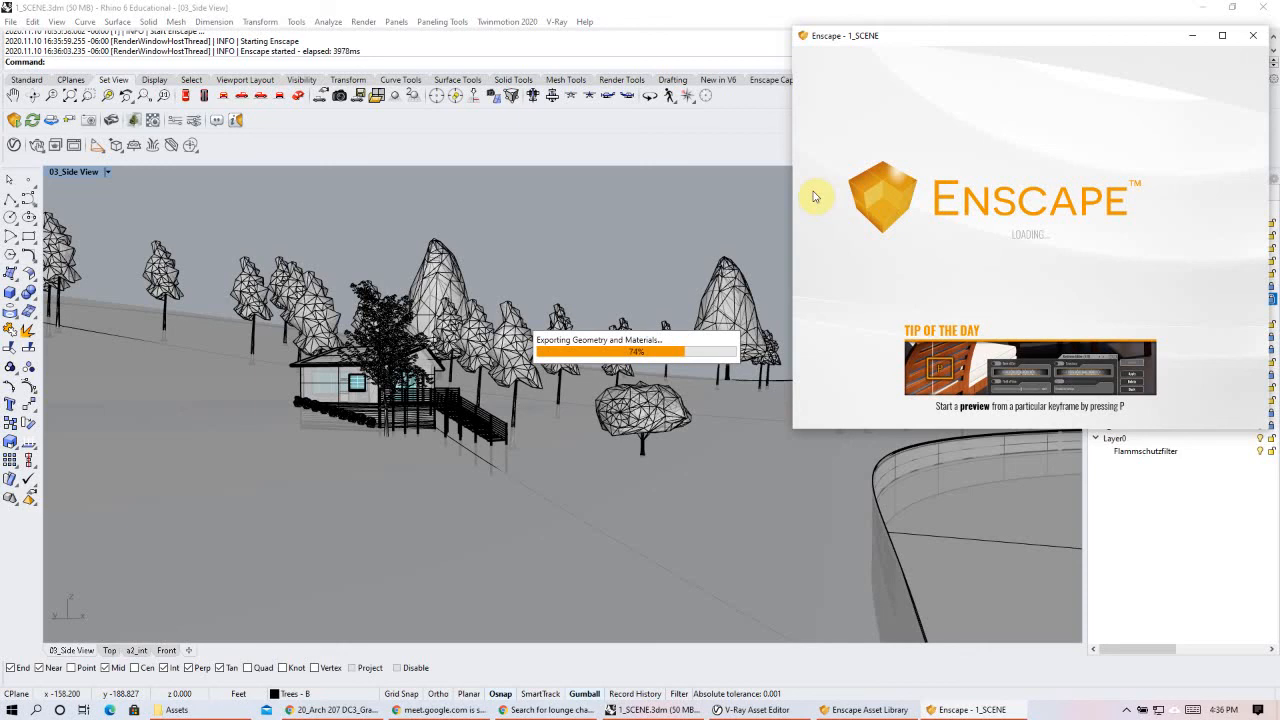
pyautogui.moveTo(986, 43); pyautogui.dragTo(930, 67)
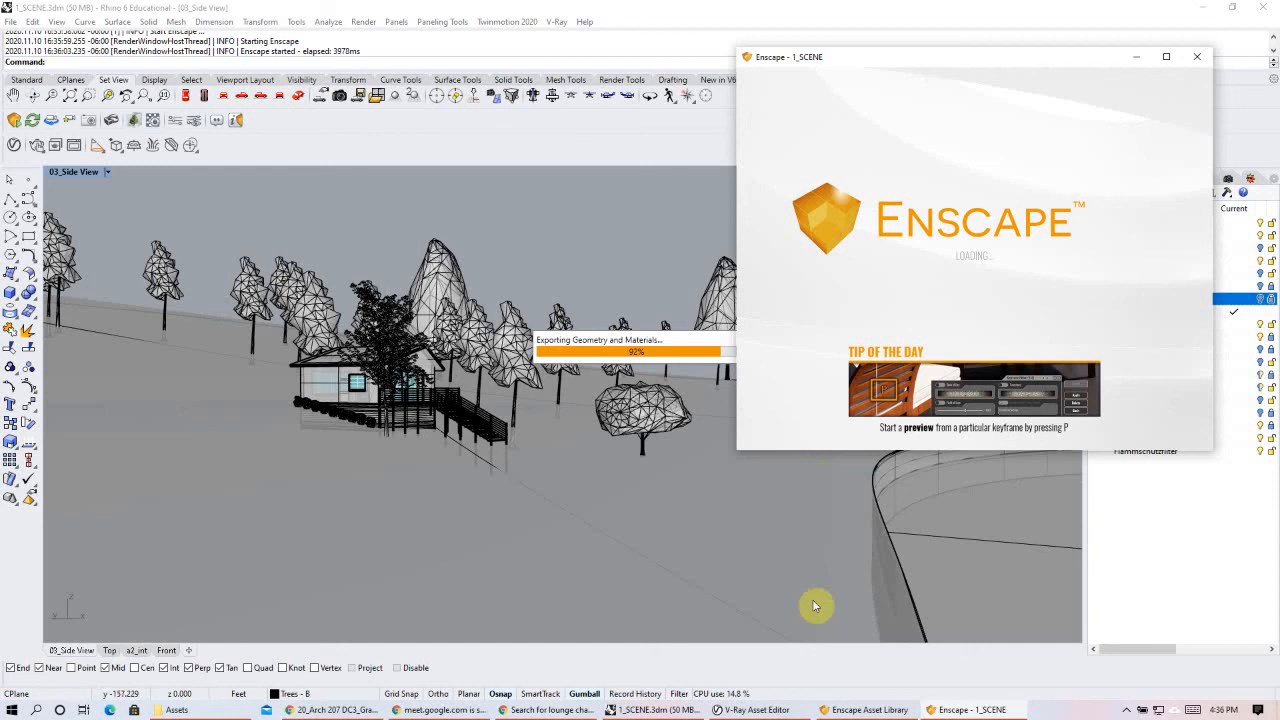
pyautogui.moveTo(931, 67); pyautogui.dragTo(976, 46)
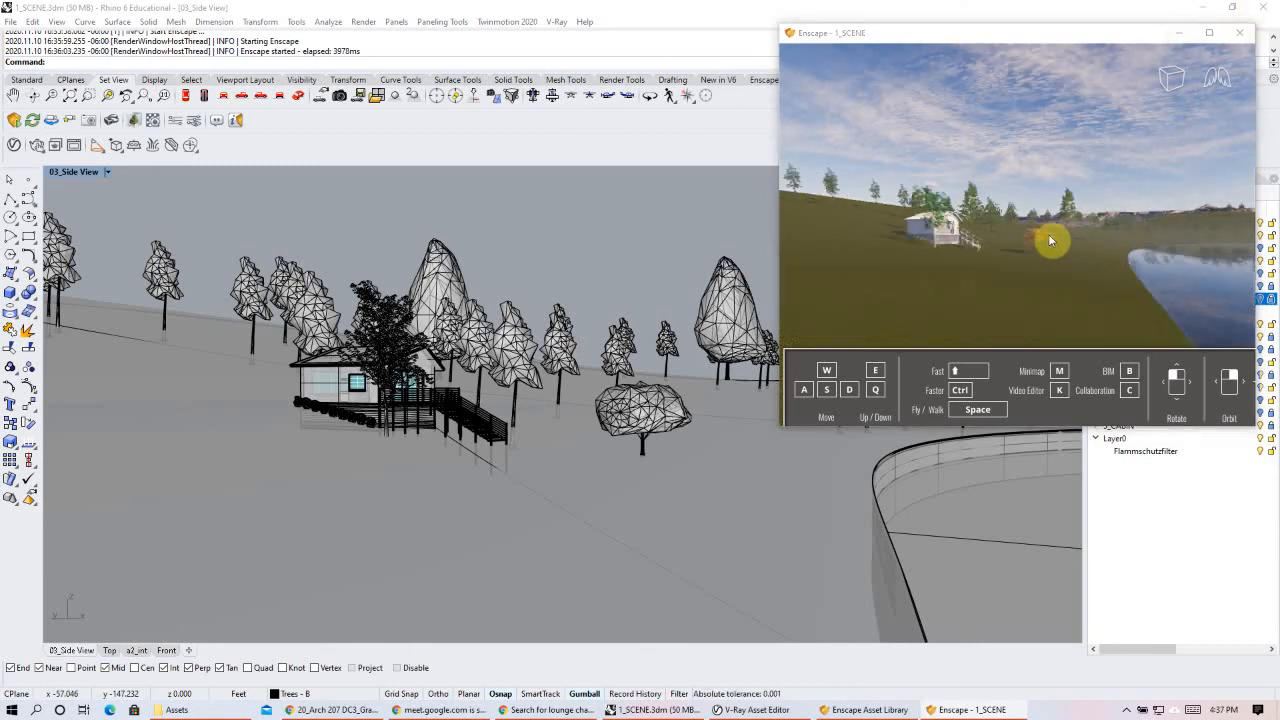
# - Fly through the Enscape render to examine how the trees stand on the hillside
pyautogui.moveTo(1054, 242); pyautogui.dragTo(906, 236)
pyautogui.press('space')
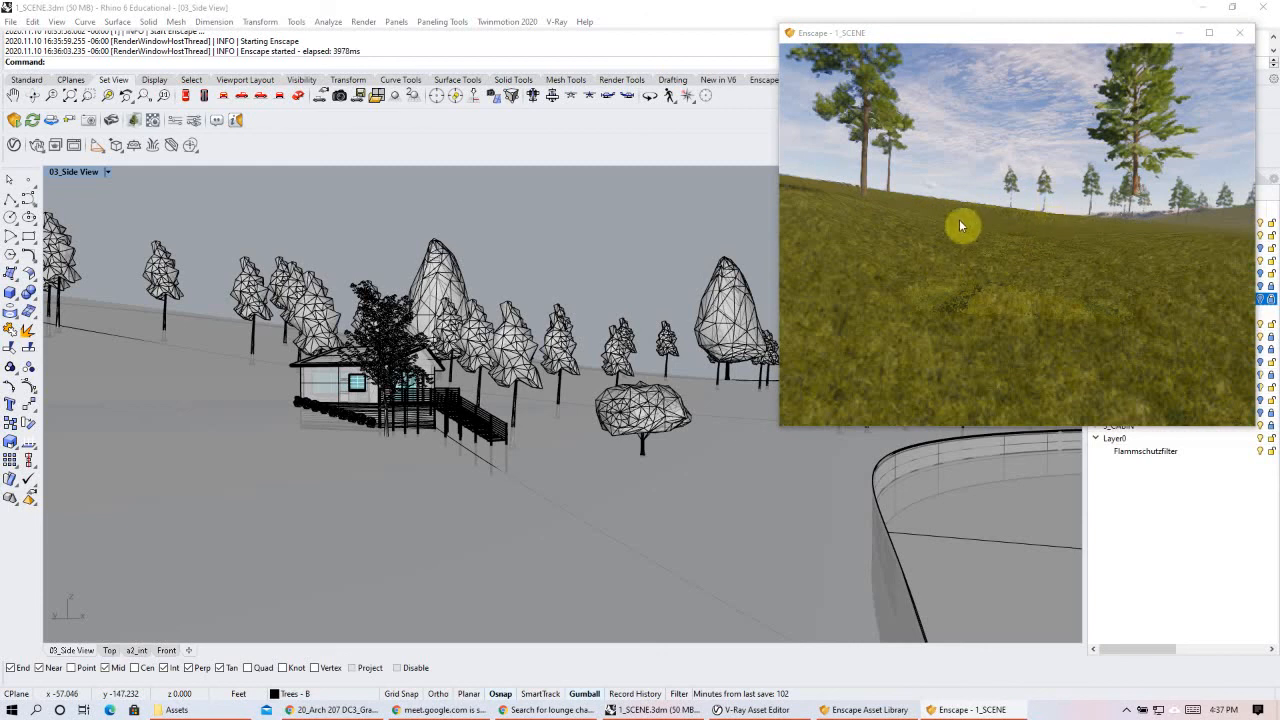
pyautogui.moveTo(951, 209); pyautogui.dragTo(900, 212)
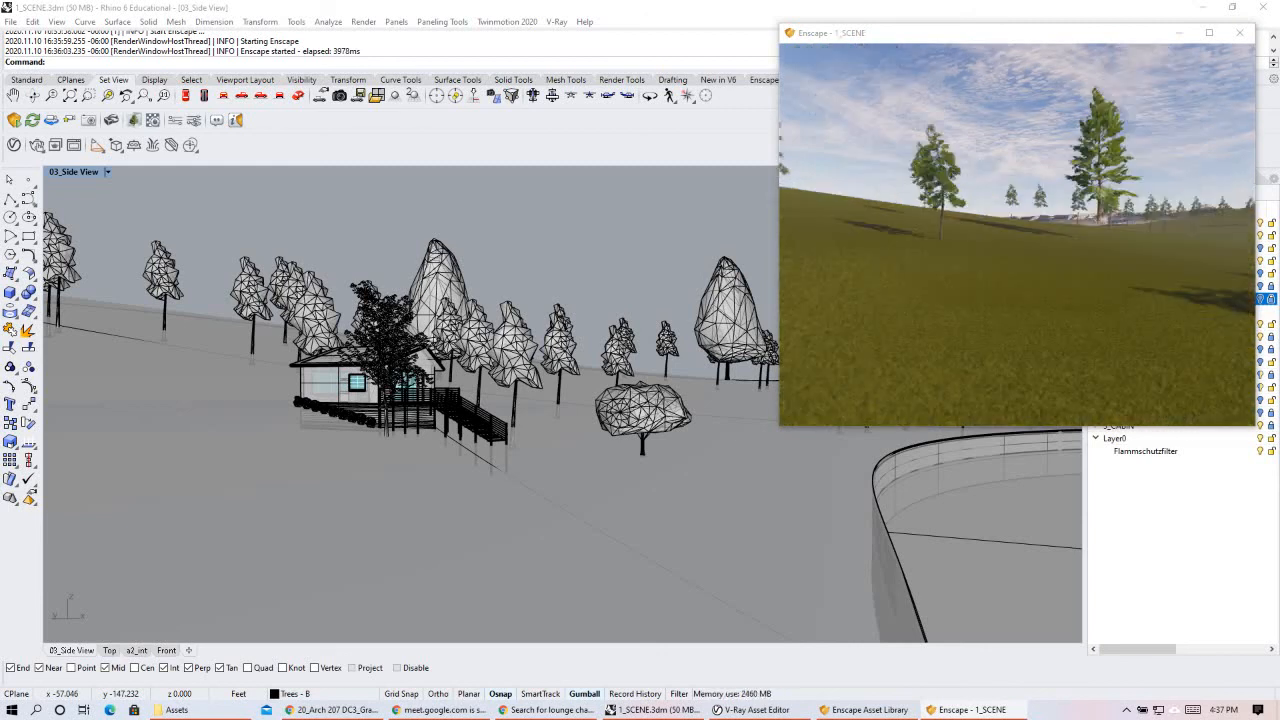
# - Lower the tall cone-shaped tree beyond the broad-crowned one onto the slope, raising it slightly to correct the height
pyautogui.click(740, 275)
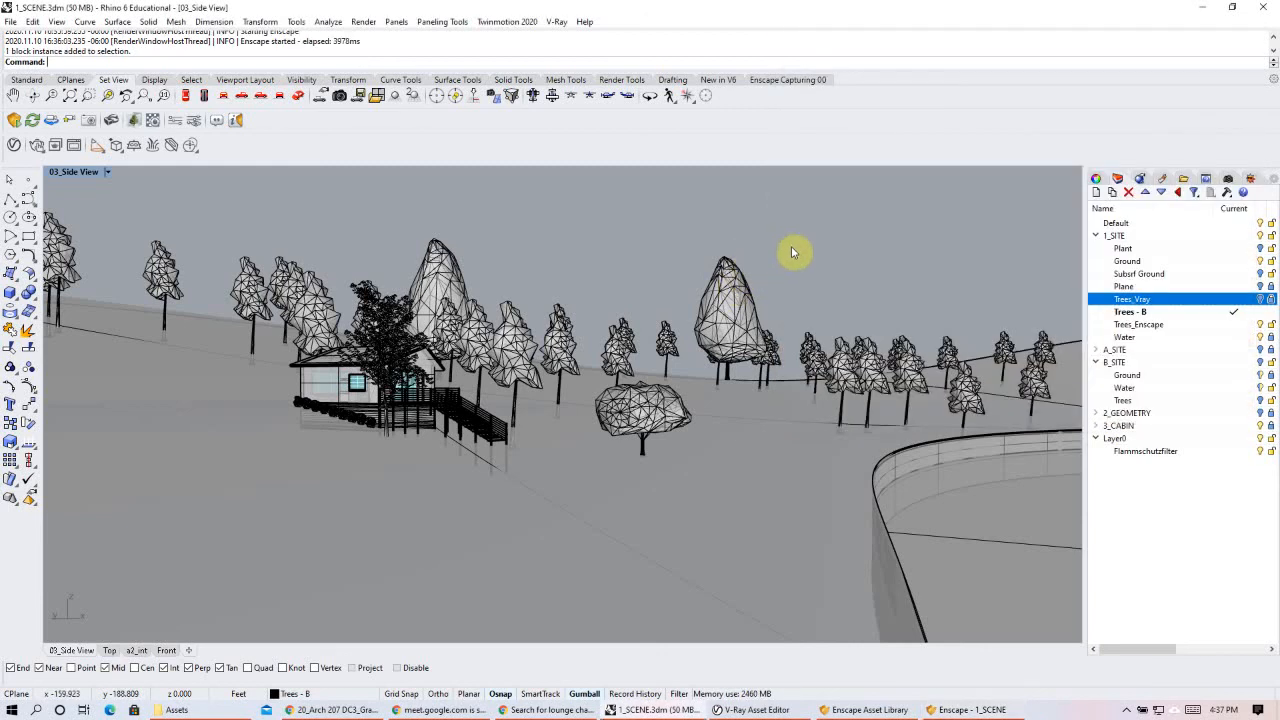
pyautogui.click(763, 279)
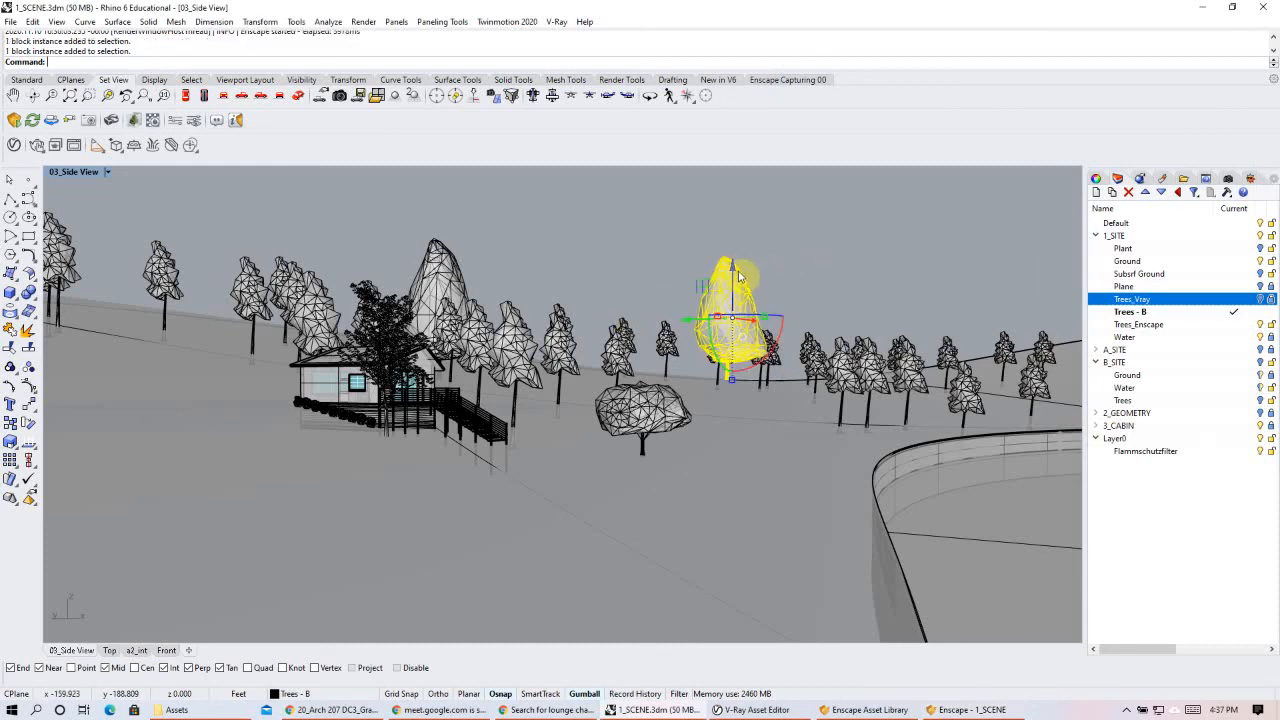
pyautogui.moveTo(733, 299)
pyautogui.mouseDown()
pyautogui.moveTo(735, 324)
pyautogui.moveTo(734, 305)
pyautogui.mouseUp()
pyautogui.click(814, 266)
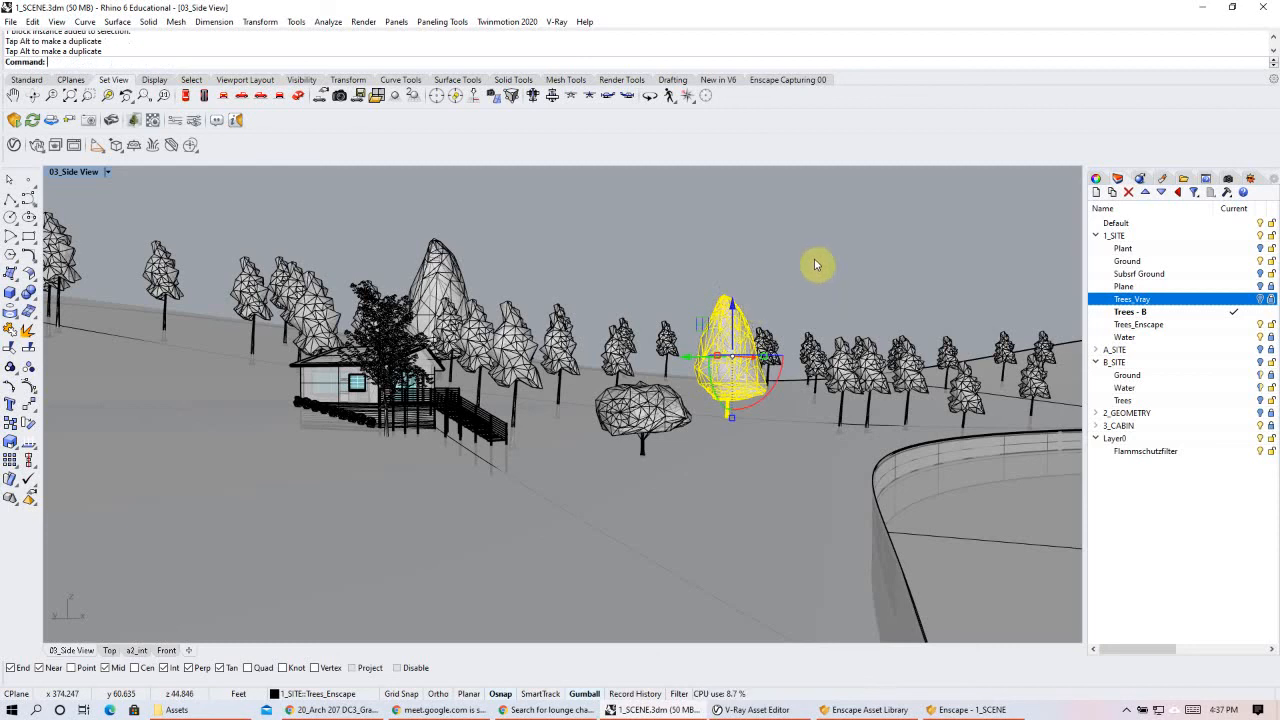
pyautogui.click(729, 310)
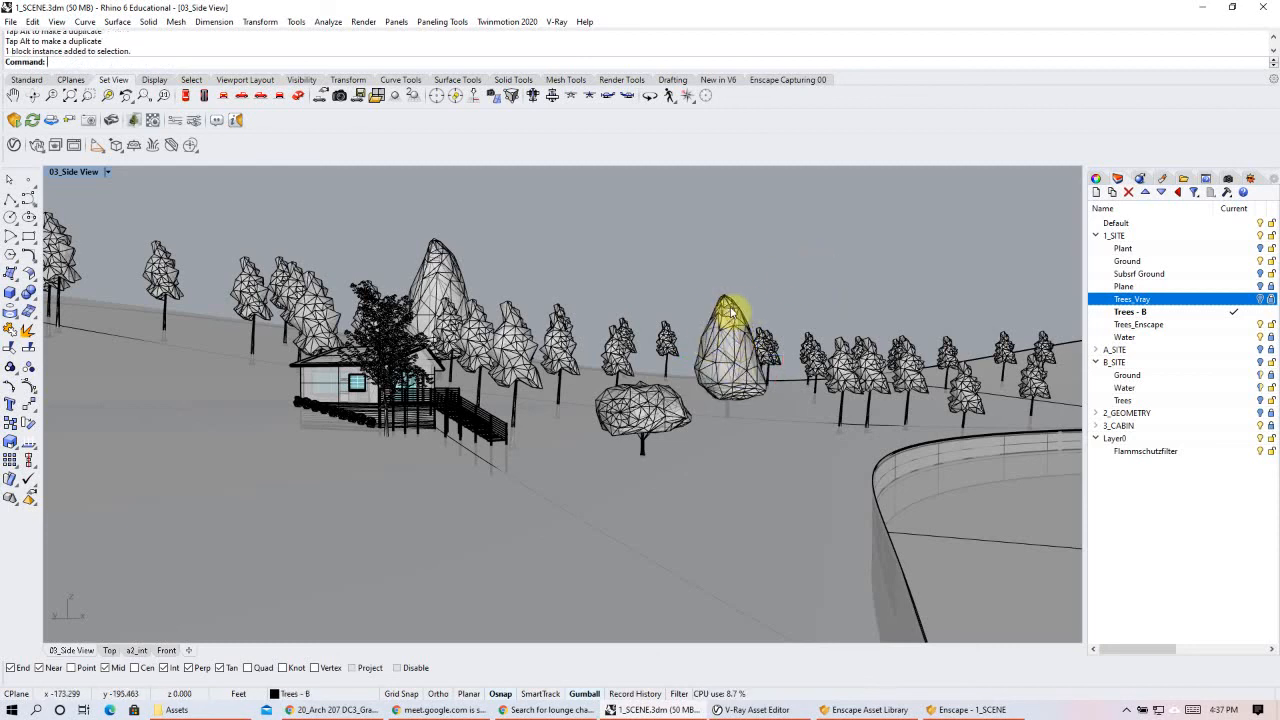
pyautogui.moveTo(736, 313); pyautogui.dragTo(738, 299)
pyautogui.click(802, 252)
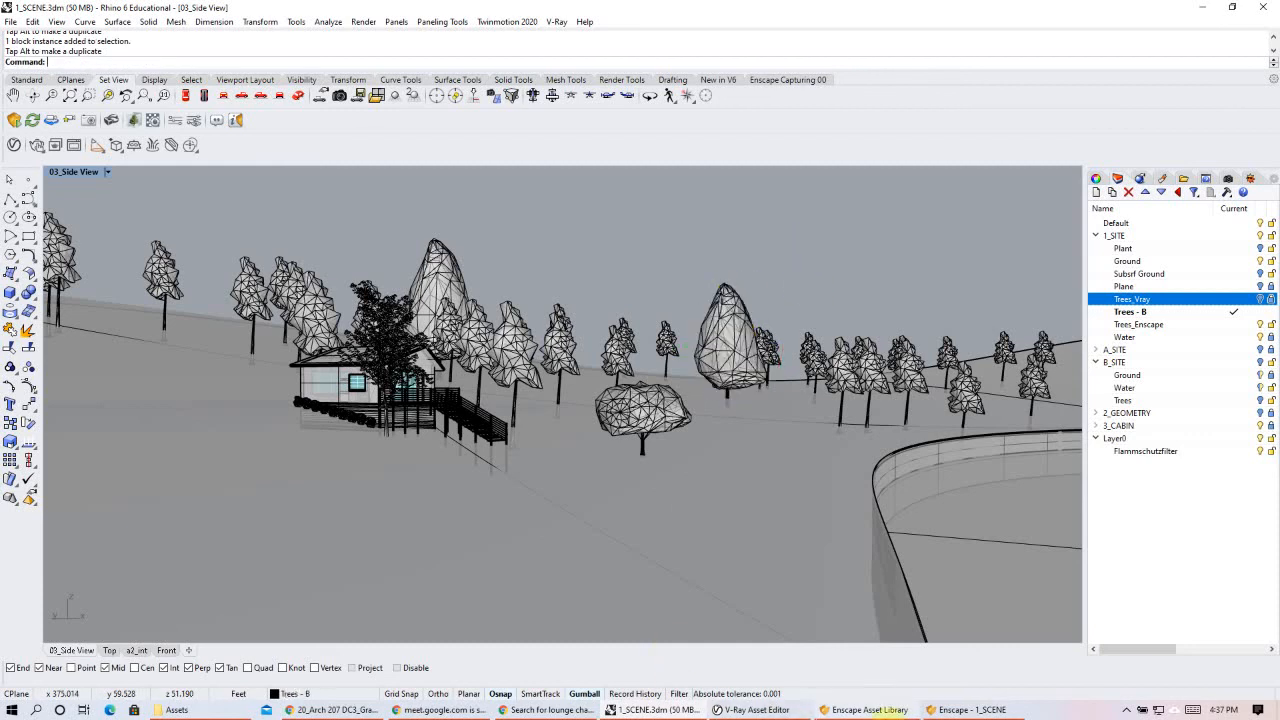
# - Switch the Enscape render to the saved 04_Side View-Zoom view and move its window beside the Rhino layer list
pyautogui.click(955, 709)
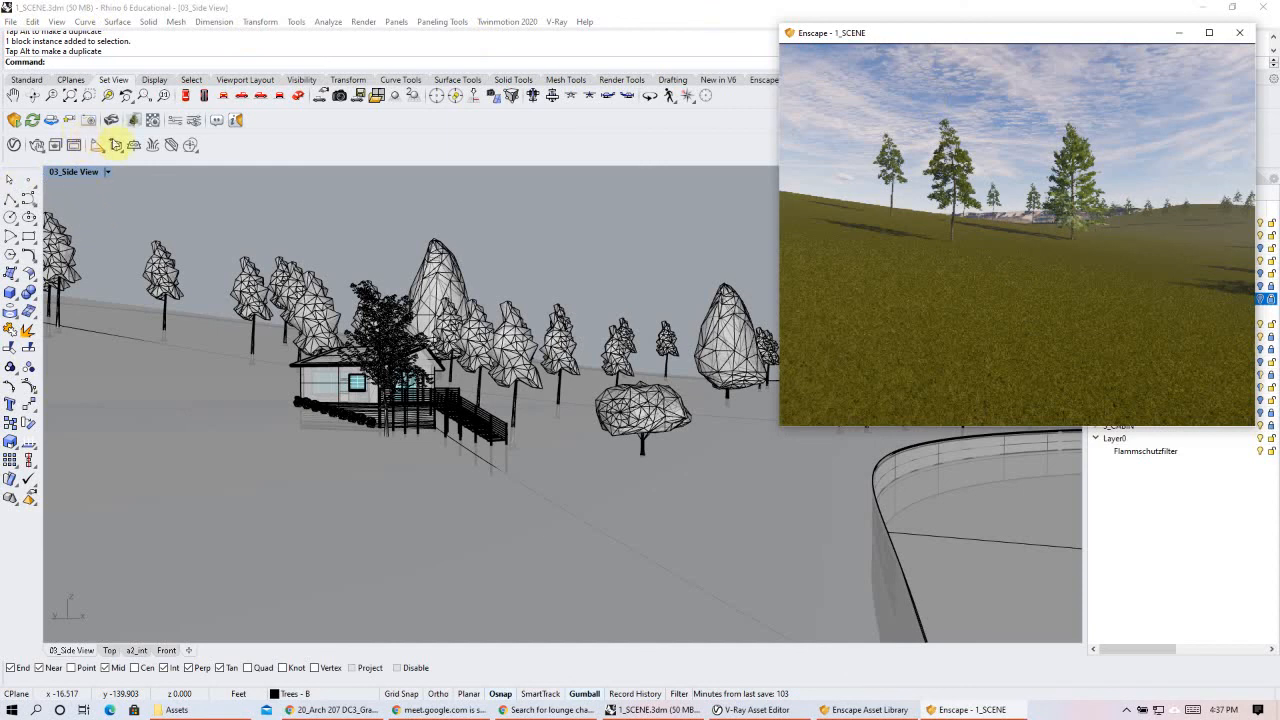
pyautogui.click(53, 128)
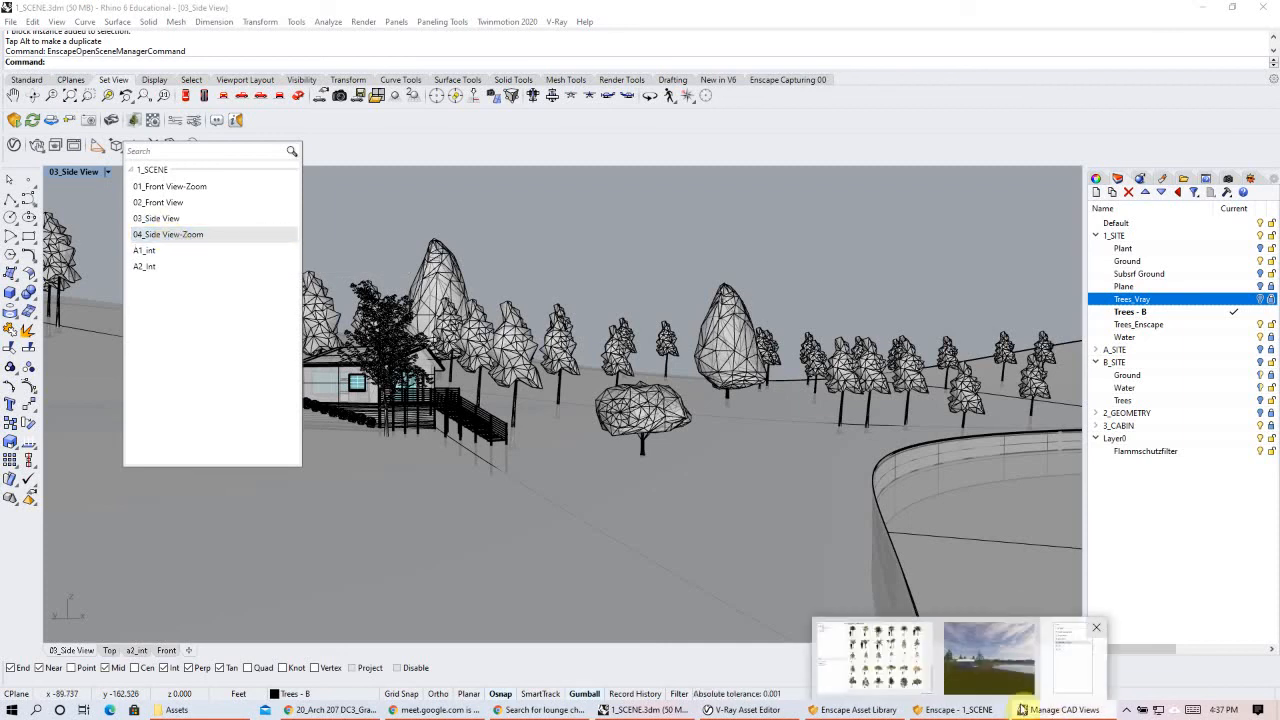
pyautogui.click(958, 710)
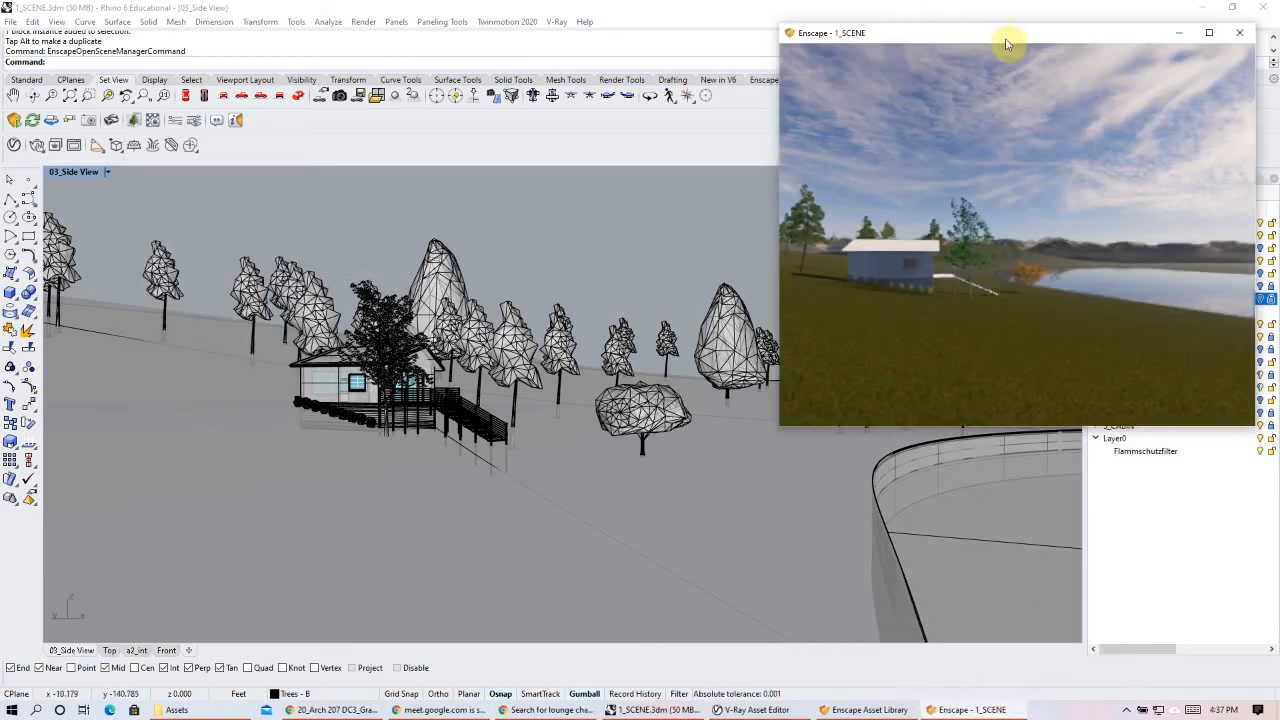
pyautogui.moveTo(783, 38); pyautogui.dragTo(546, 60)
# - Examine the lakeshore, the distant trees and the orange broad-crowned tree in the Enscape render
pyautogui.moveTo(673, 311); pyautogui.dragTo(680, 311, button='right')
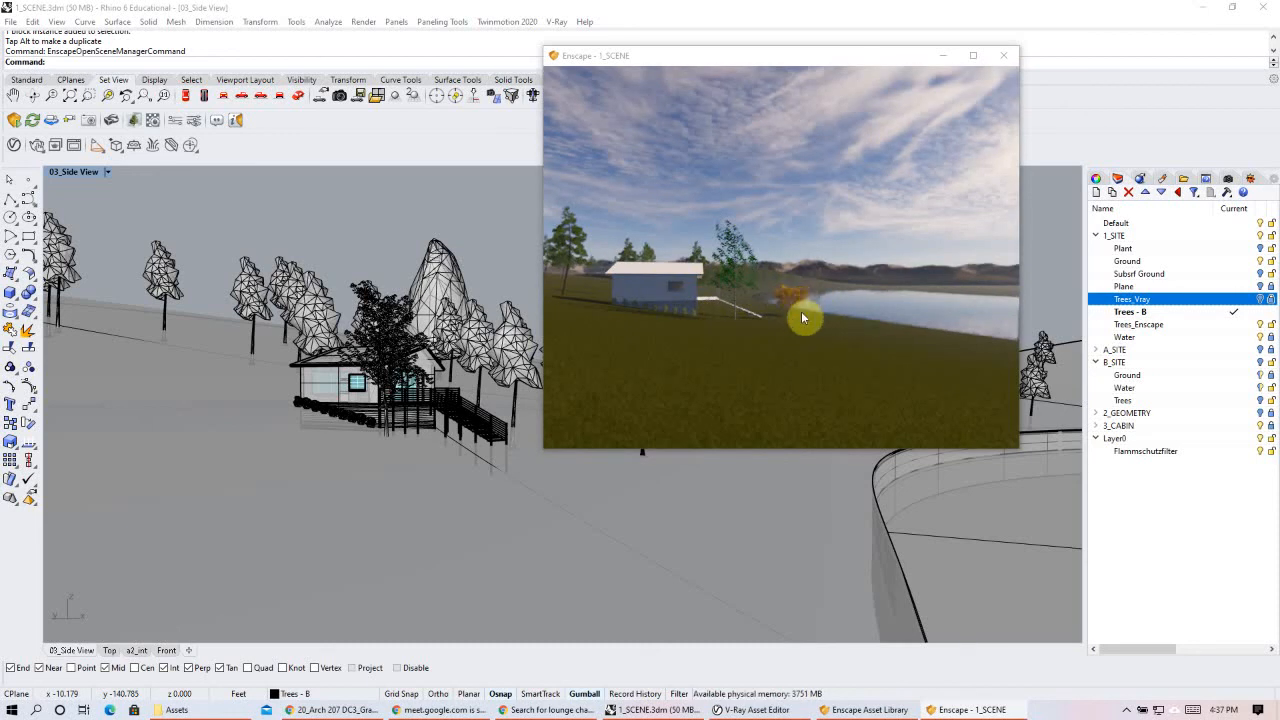
pyautogui.scroll(3, 793, 318)
pyautogui.scroll(5, 793, 317)
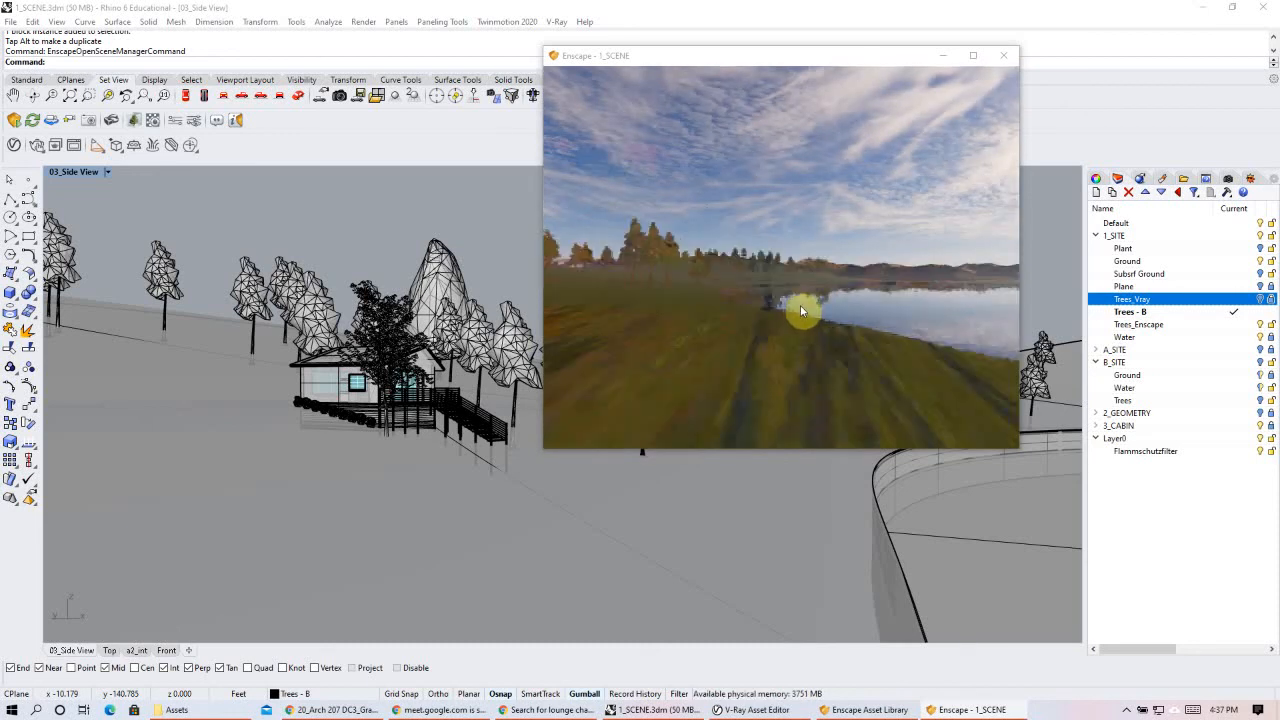
pyautogui.scroll(3, 798, 309)
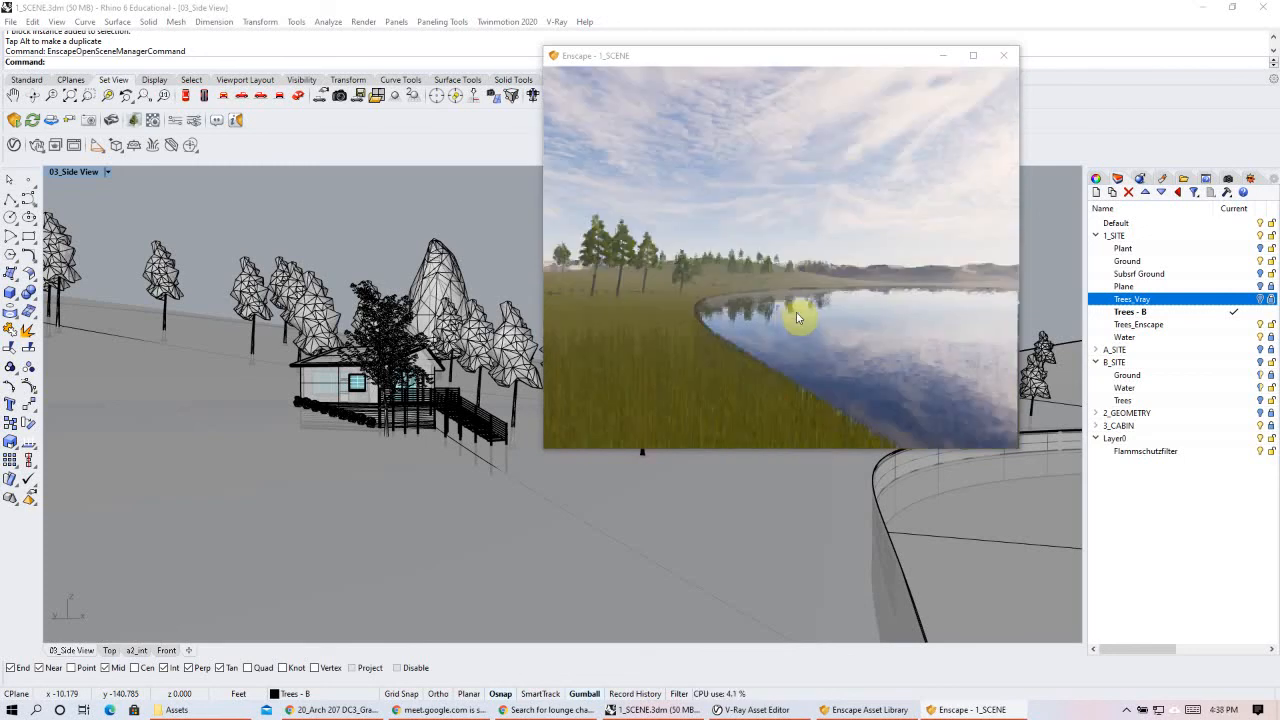
pyautogui.scroll(-3, 776, 318)
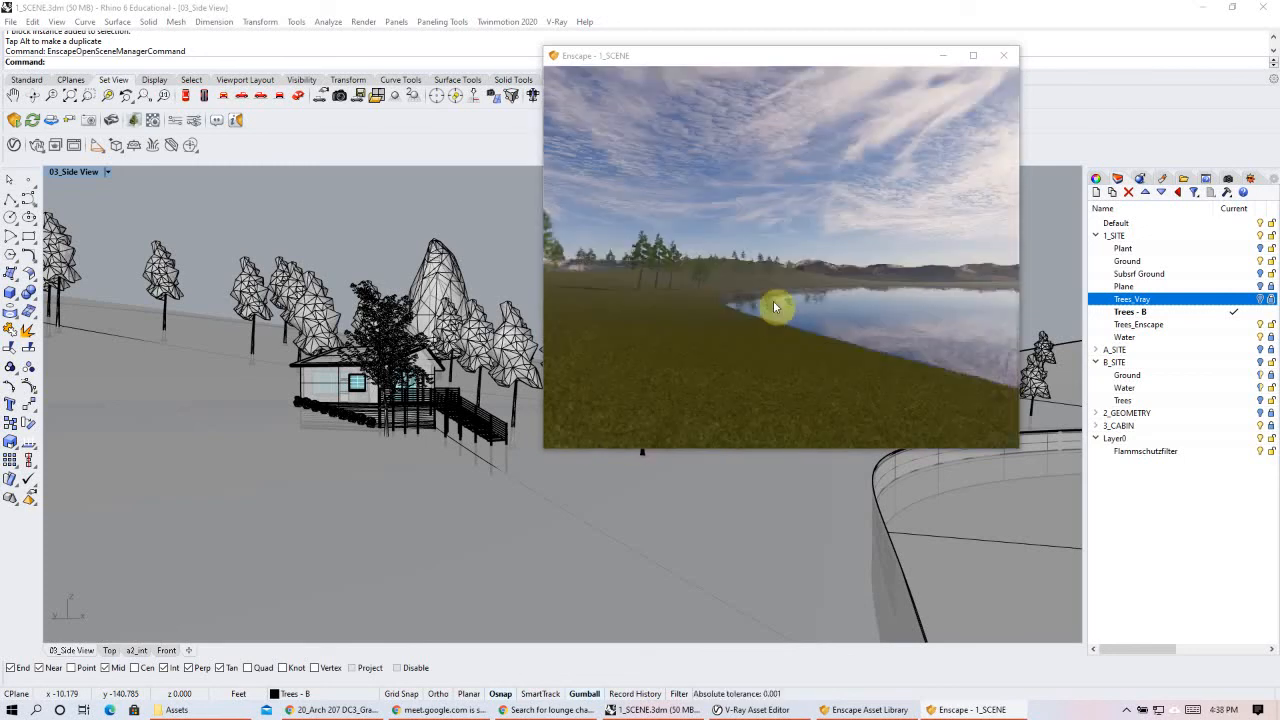
pyautogui.scroll(-3, 688, 219)
pyautogui.moveTo(648, 129); pyautogui.dragTo(556, 126, button='right')
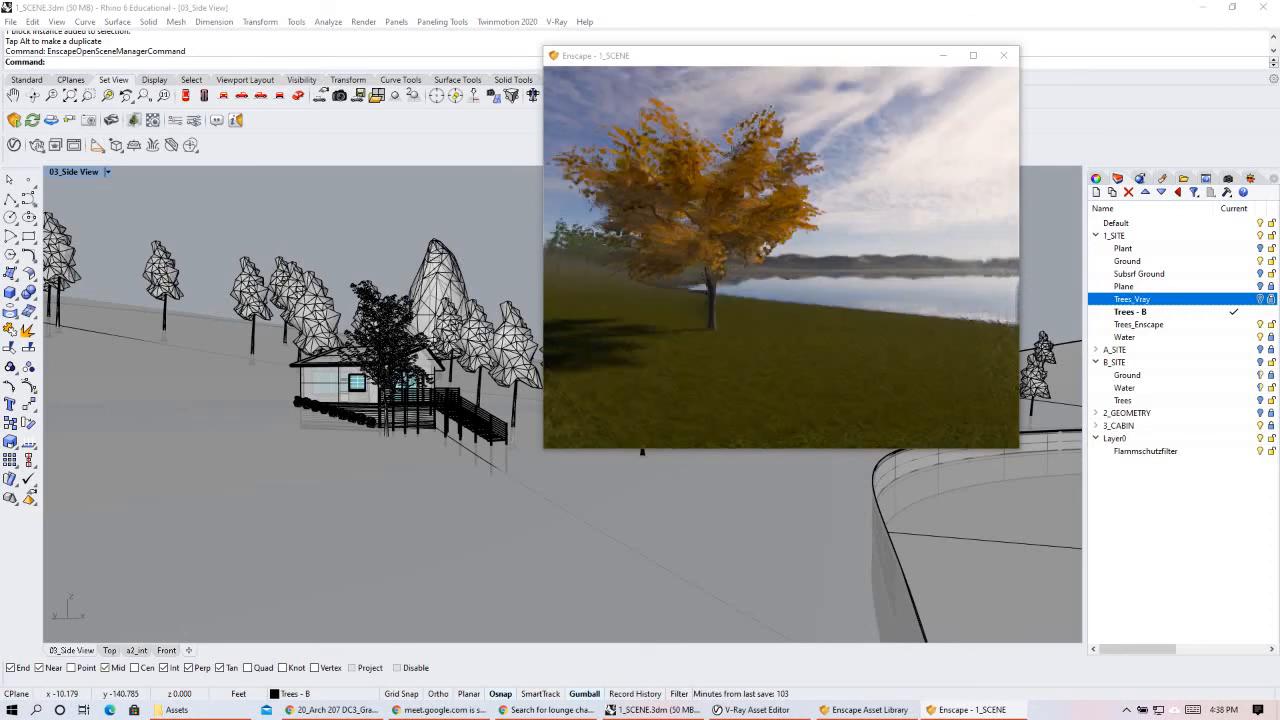
# - Adjust the time of day in the Enscape render to 17:38 and back to about 16:29 while viewing the orange tree
pyautogui.moveTo(778, 195); pyautogui.dragTo(914, 190, button='right')
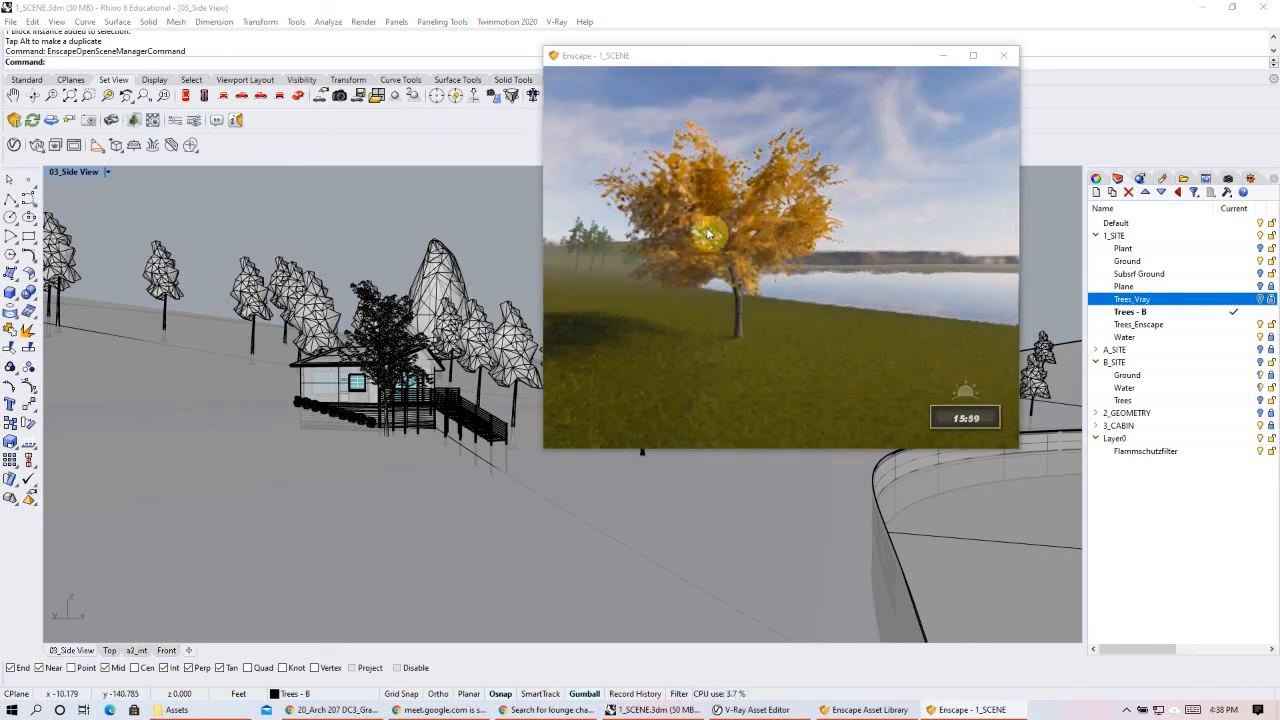
pyautogui.keyDown('shift'); pyautogui.moveTo(914, 190); pyautogui.dragTo(952, 190, button='right'); pyautogui.keyUp('shift')
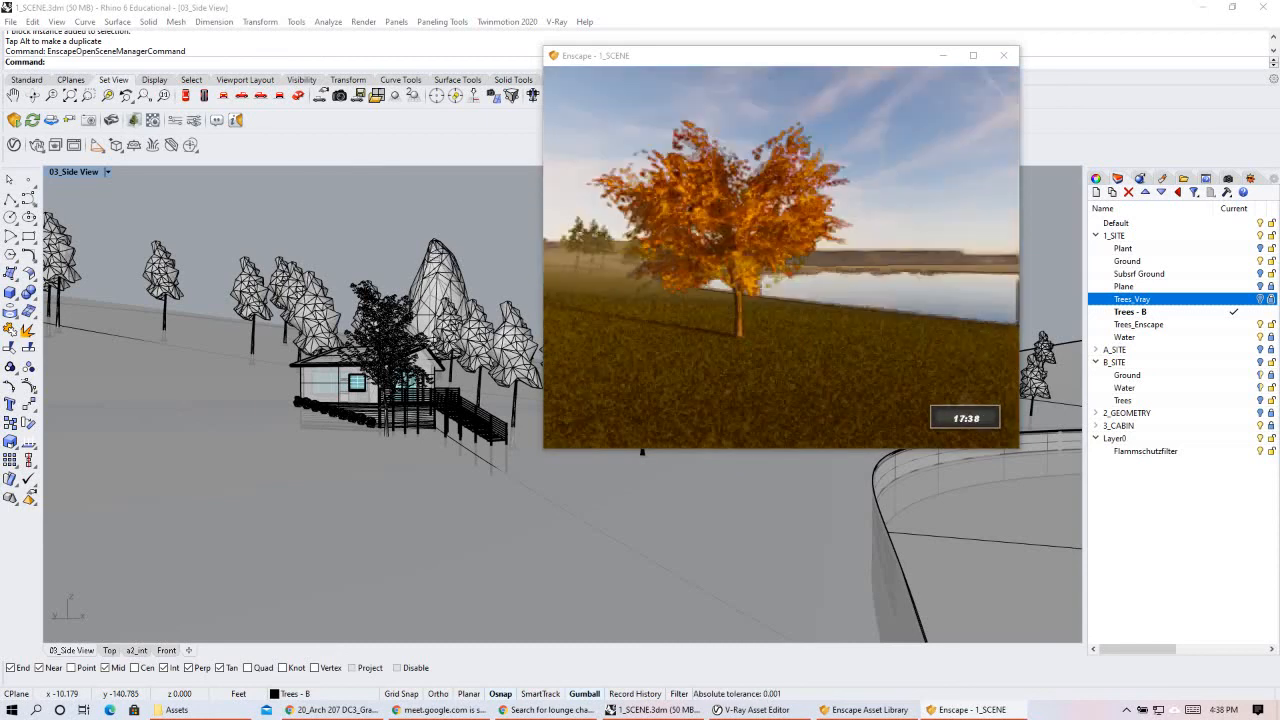
pyautogui.keyDown('shift'); pyautogui.moveTo(817, 222); pyautogui.dragTo(788, 222, button='right'); pyautogui.keyUp('shift')
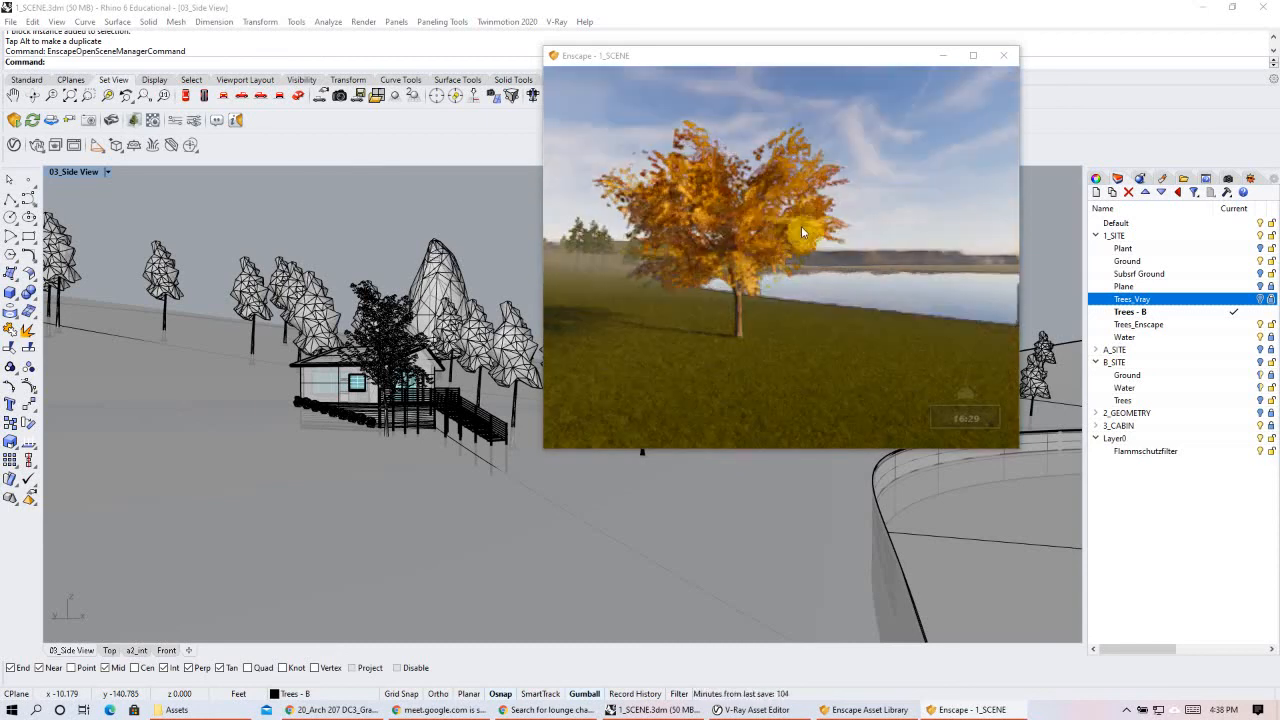
# - Examine the cabin stairs and the trees around them in the Enscape render, from closer and farther away
pyautogui.moveTo(977, 200); pyautogui.dragTo(783, 243, button='right')
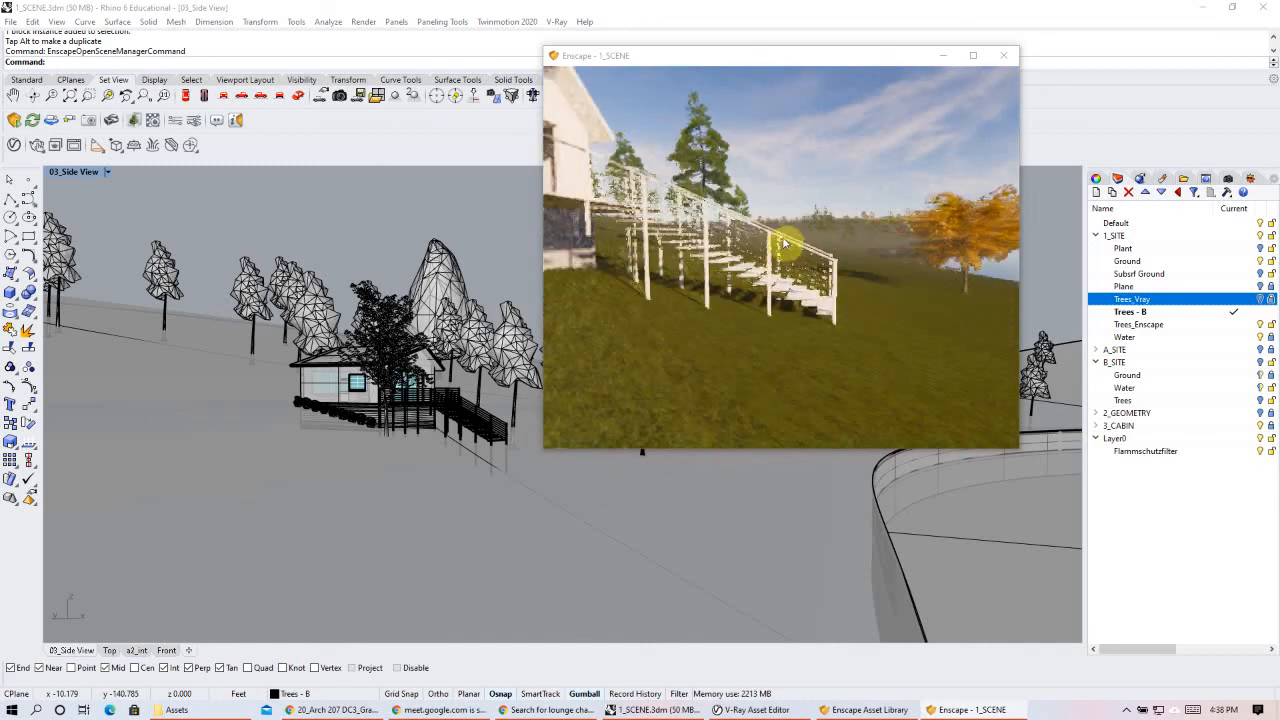
pyautogui.scroll(-3, 783, 243)
pyautogui.moveTo(877, 279); pyautogui.dragTo(531, 126, button='right')
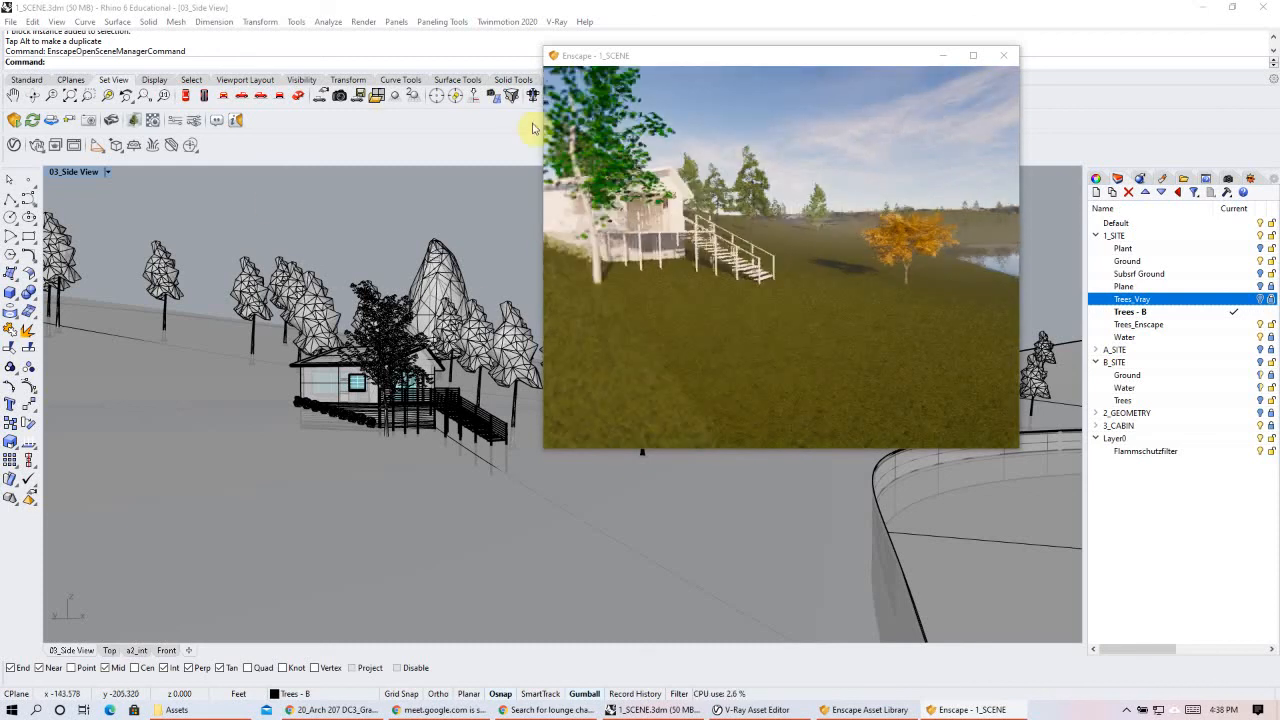
# - Try to select the detailed leafy tree in front of the cabin
pyautogui.click(383, 304)
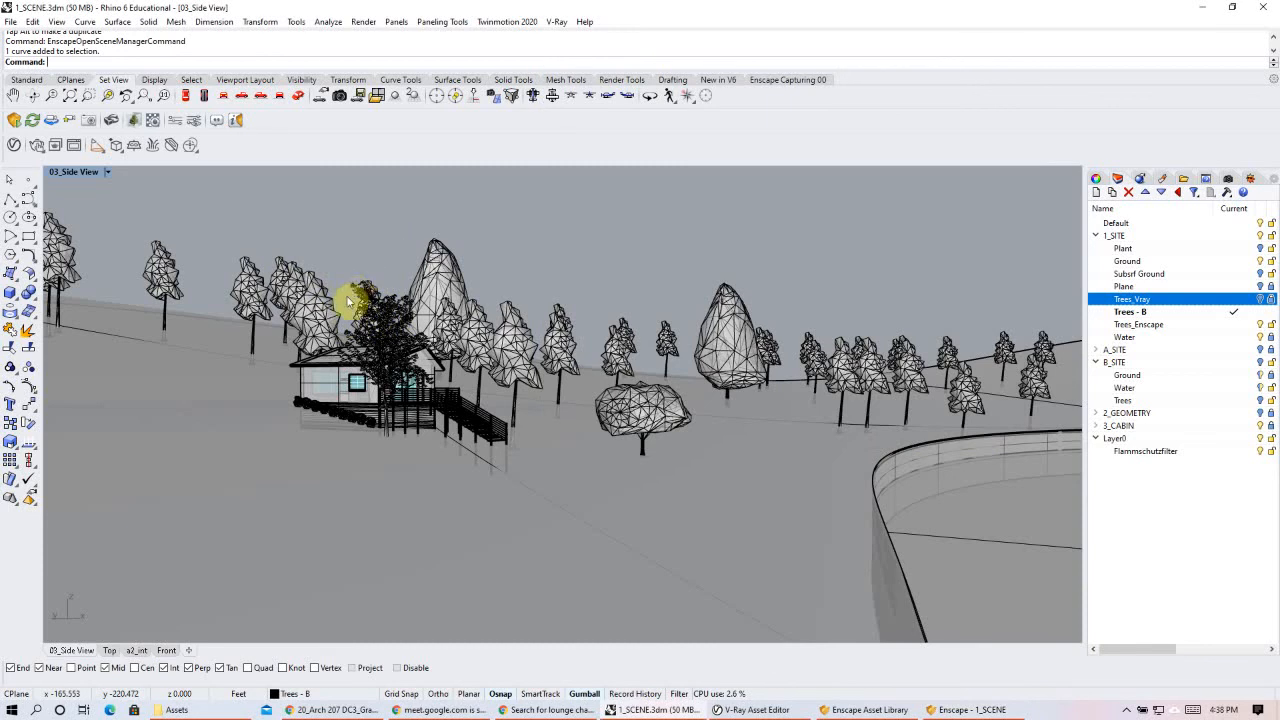
pyautogui.moveTo(366, 266)
pyautogui.mouseDown()
pyautogui.moveTo(346, 291)
pyautogui.moveTo(363, 289)
pyautogui.mouseUp()
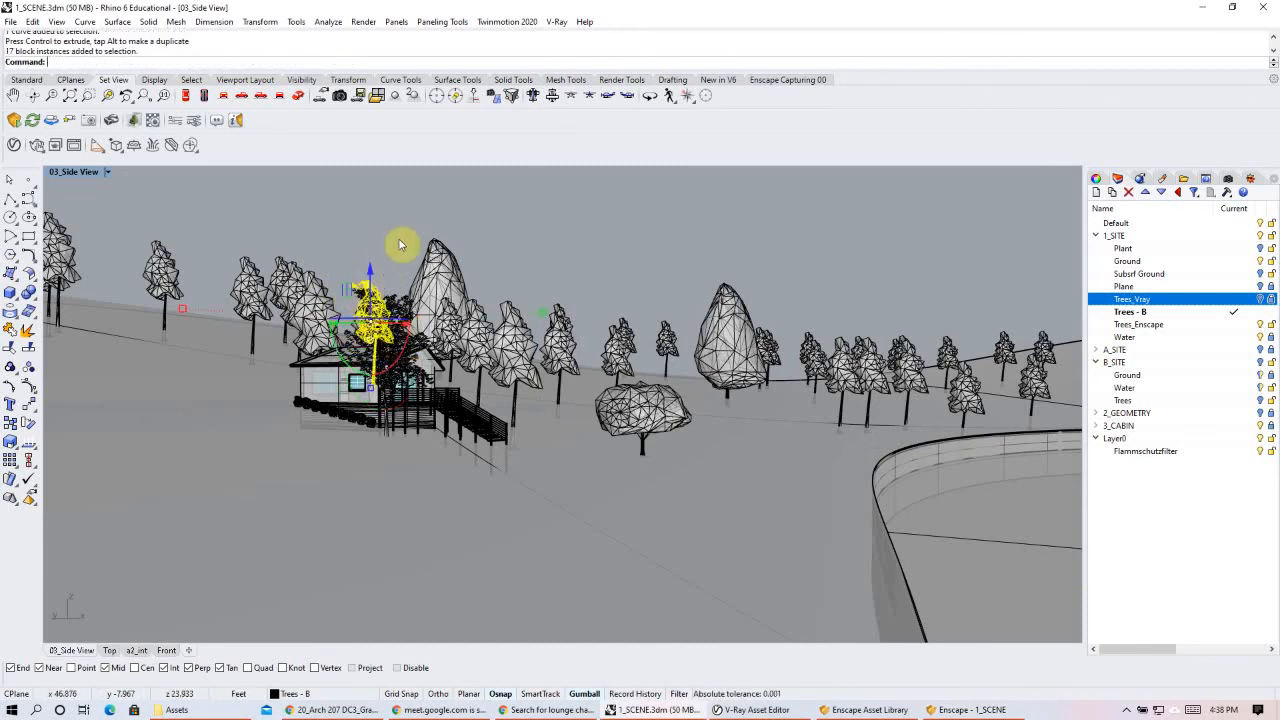
pyautogui.click(398, 262)
pyautogui.click(403, 309)
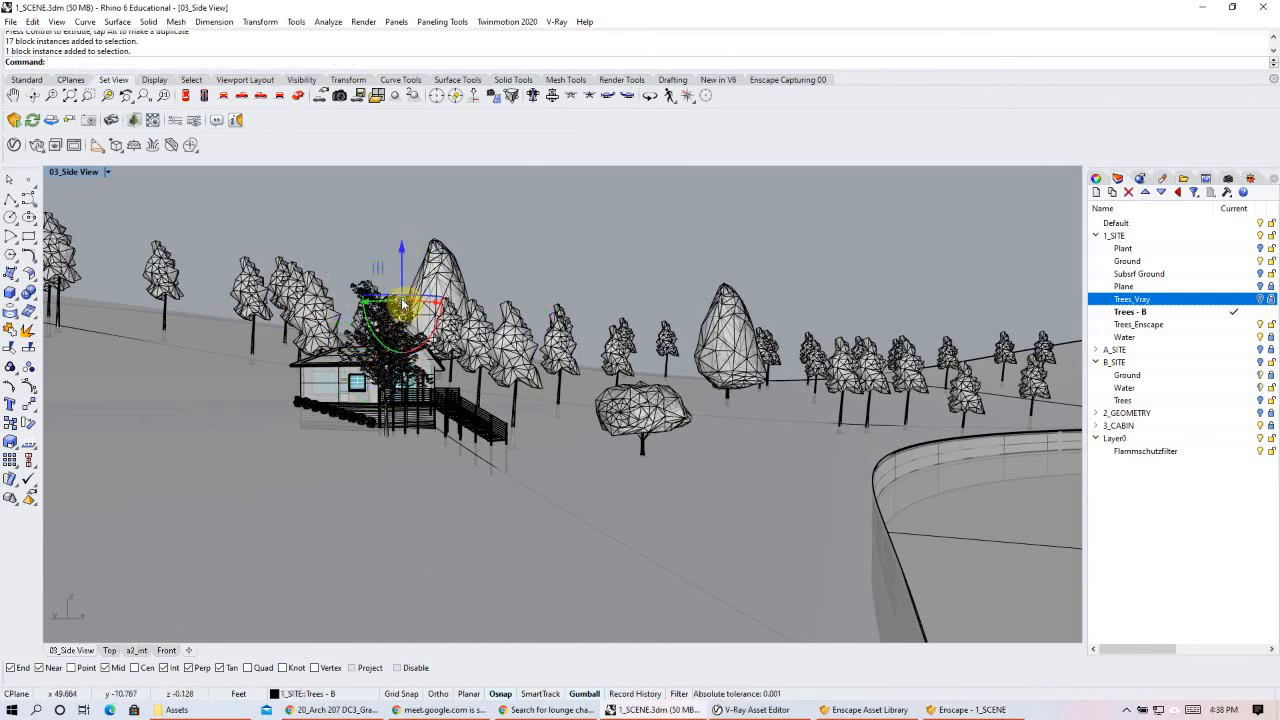
pyautogui.click(400, 440)
pyautogui.click(386, 443)
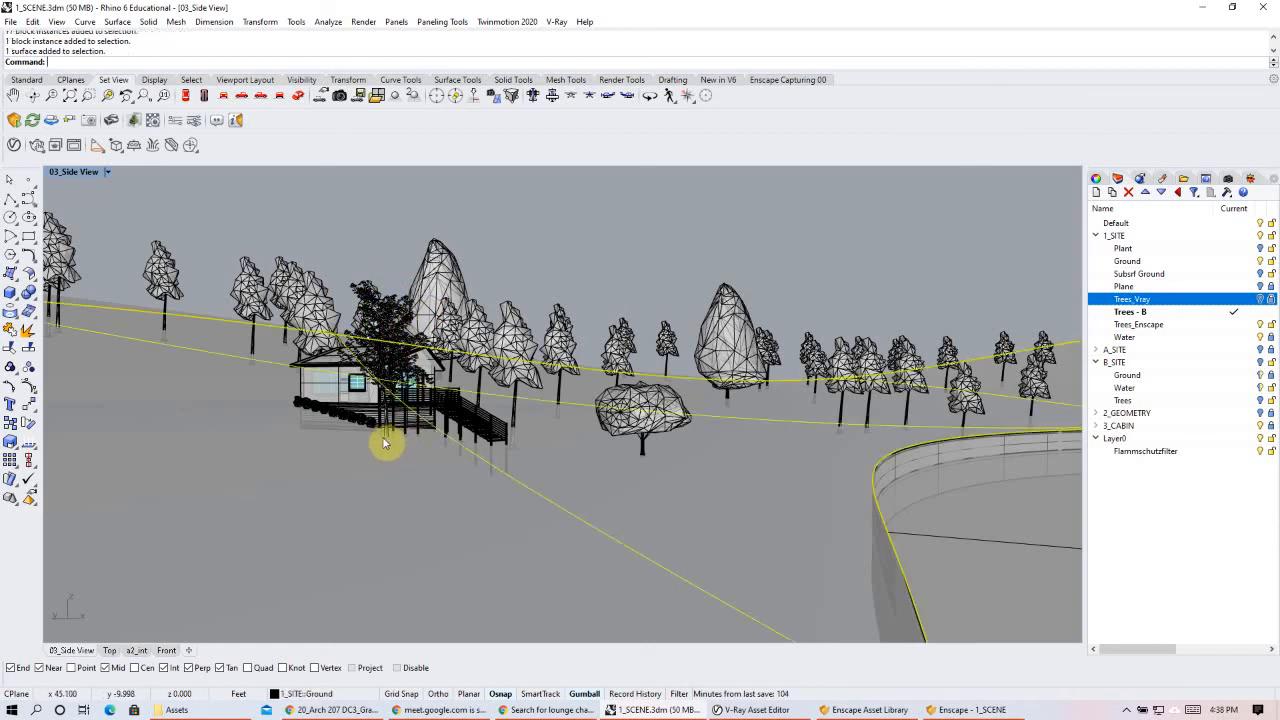
pyautogui.click(410, 308)
pyautogui.click(789, 250)
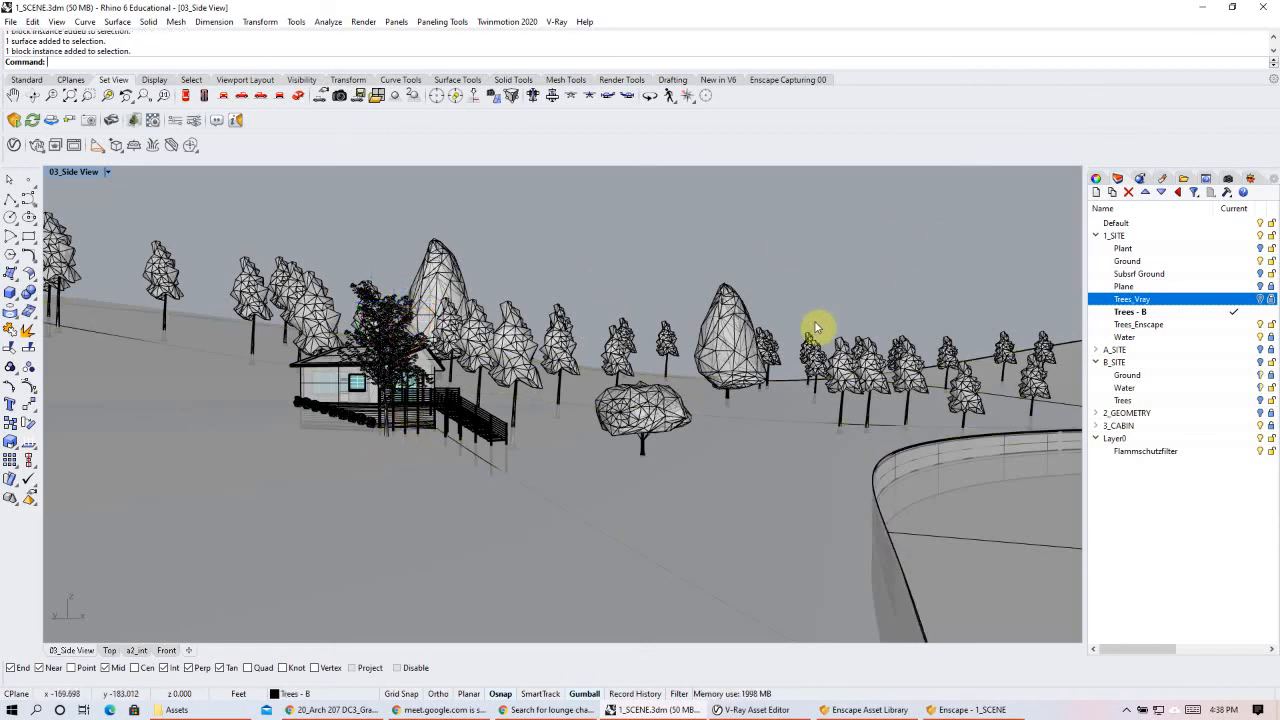
# - Try to move the detailed leafy tree beside the cabin, and undo the move
pyautogui.moveTo(757, 338); pyautogui.dragTo(740, 351, button='right')
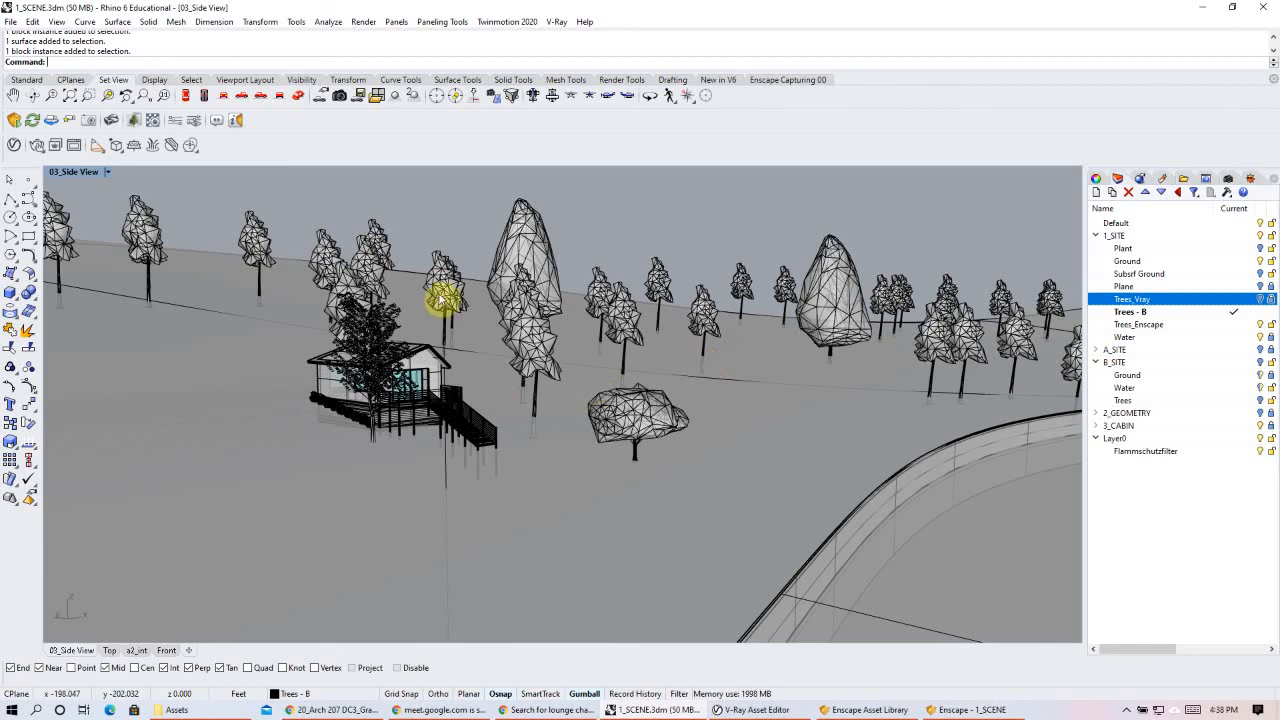
pyautogui.moveTo(440, 300); pyautogui.dragTo(470, 282, button='right')
pyautogui.moveTo(421, 298); pyautogui.dragTo(471, 284)
pyautogui.hotkey('ctrl', 'z')
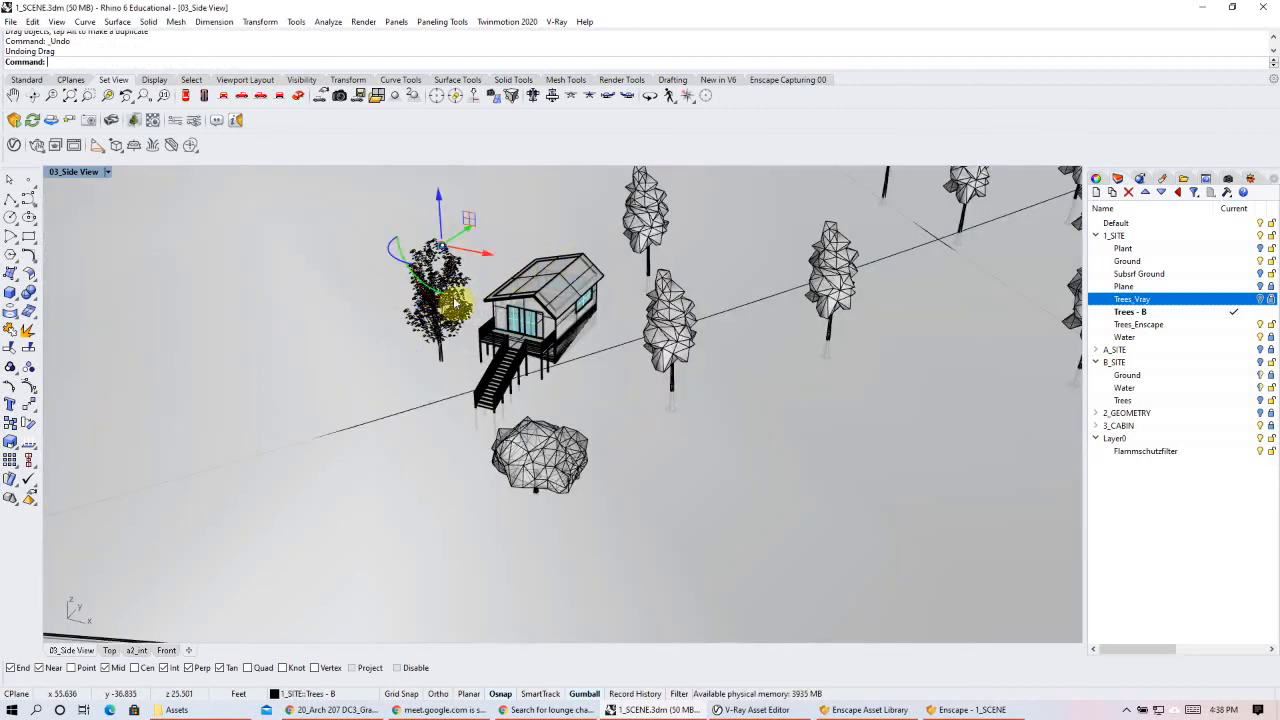
pyautogui.press('Escape')
# - Switch to the Enscape render and examine the orange tree and the cabin from a higher, more distant viewpoint
pyautogui.click(989, 711)
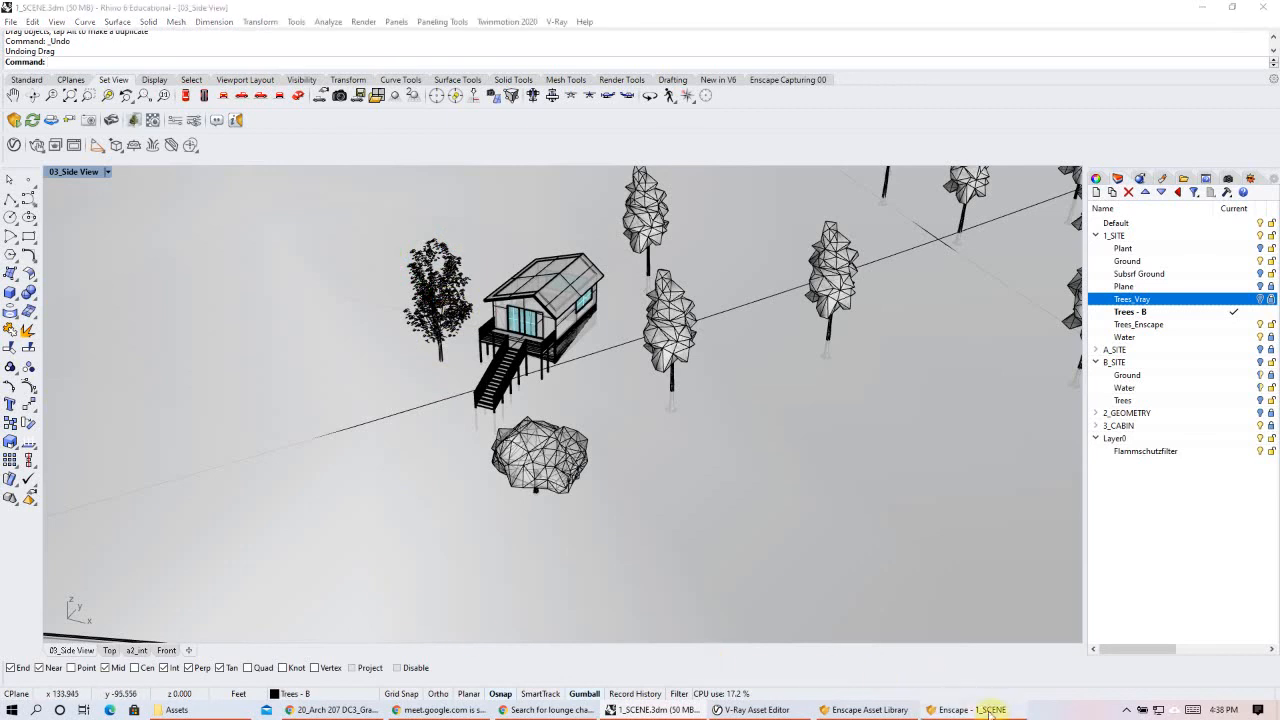
pyautogui.moveTo(905, 327); pyautogui.dragTo(783, 180, button='right')
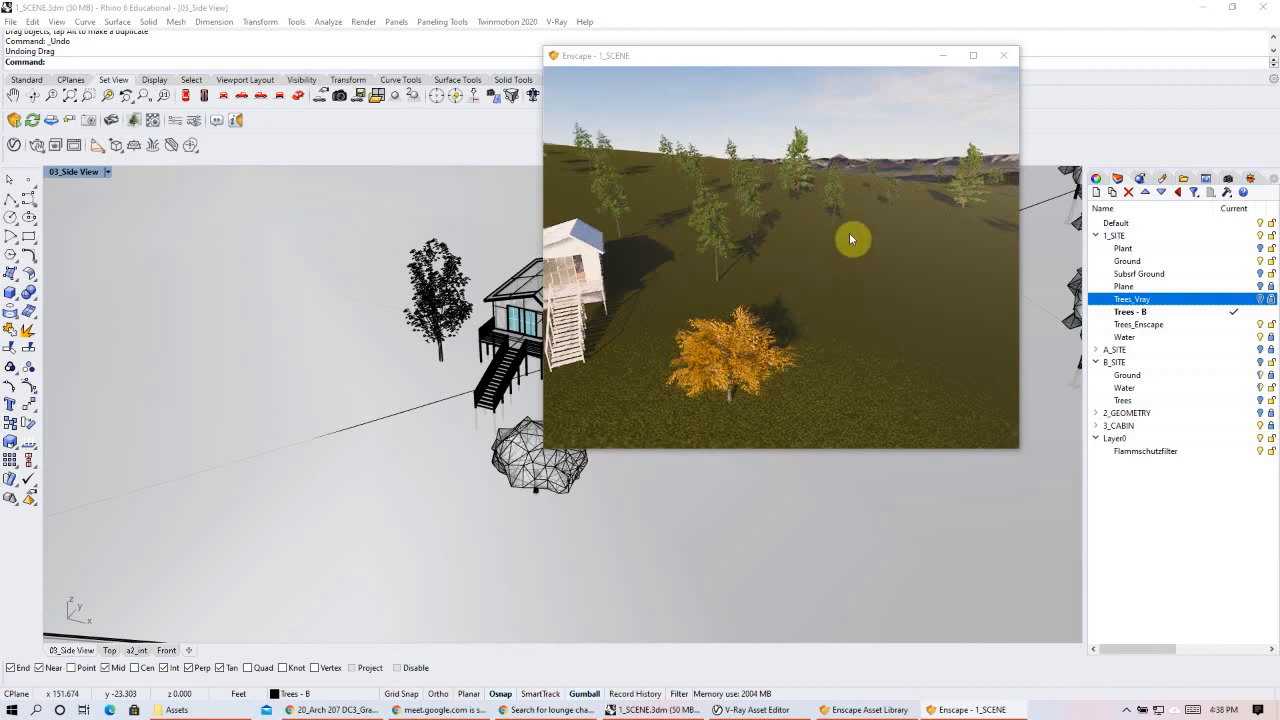
pyautogui.moveTo(851, 237); pyautogui.dragTo(868, 183, button='right')
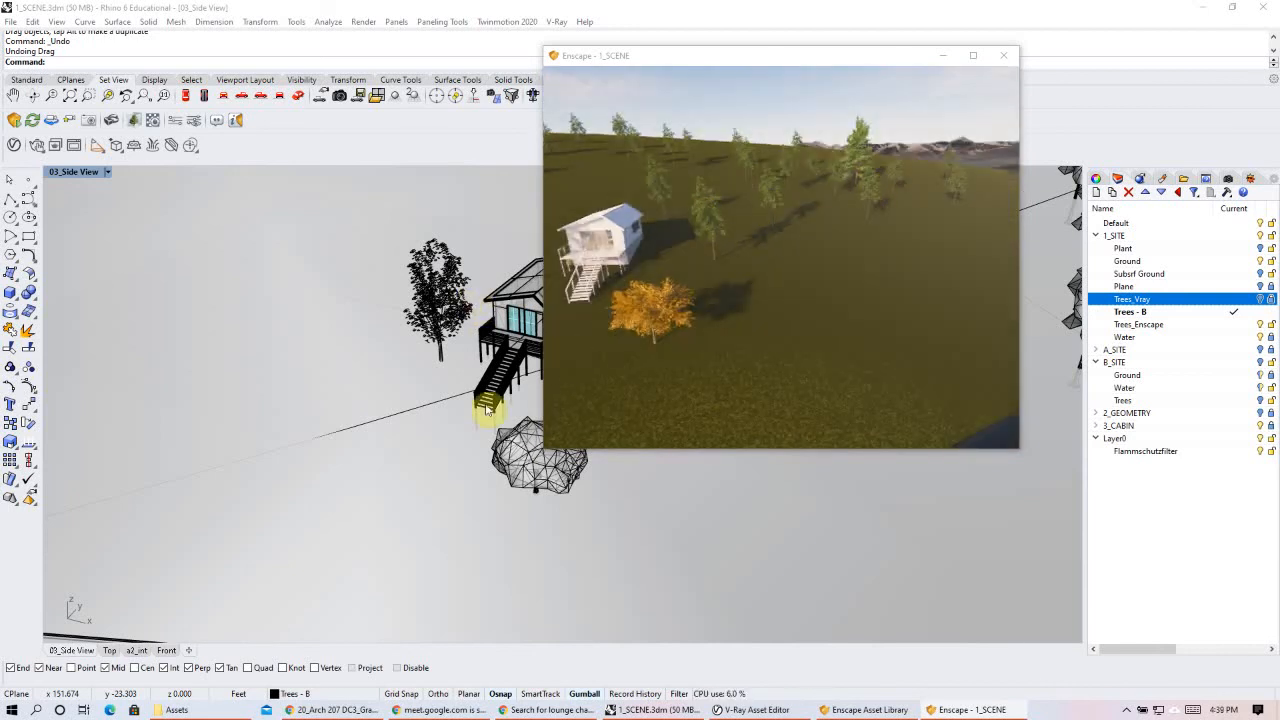
# - Scale the broad-crowned tree in front of the cabin stairs down slightly in all three dimensions in Rhino and check its size in Enscape
pyautogui.click(538, 470)
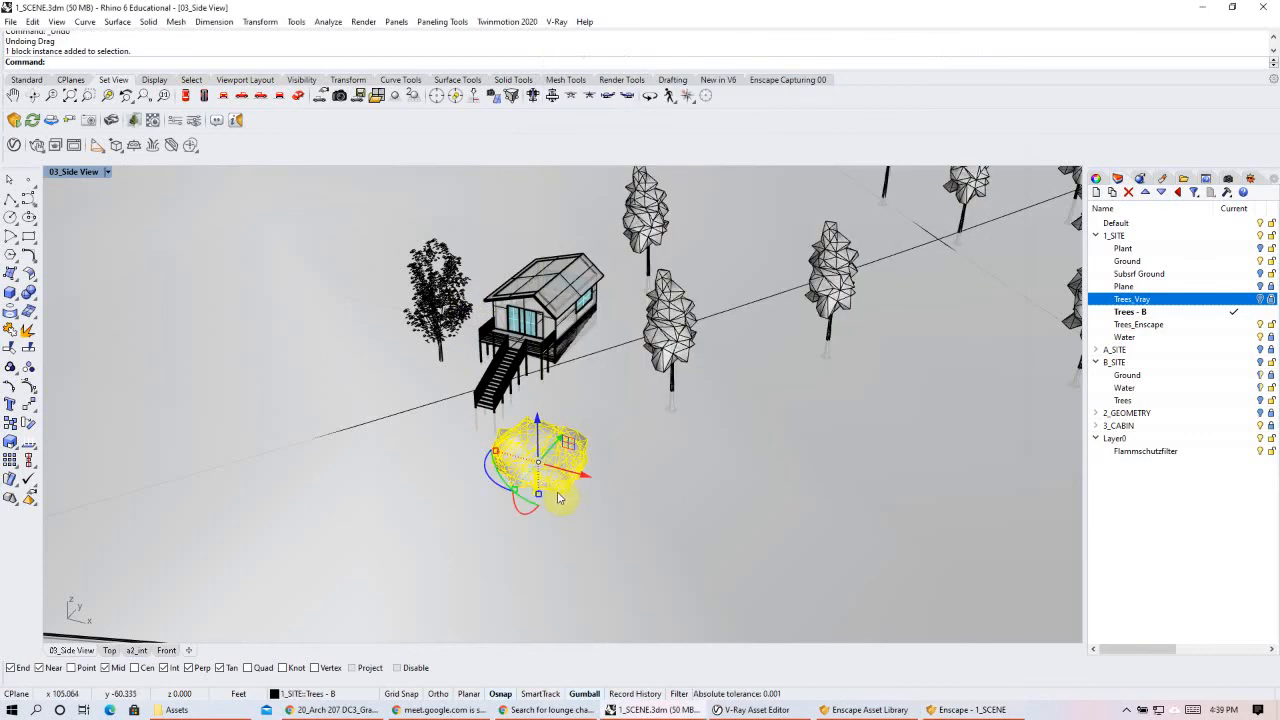
pyautogui.moveTo(536, 500); pyautogui.dragTo(541, 494)
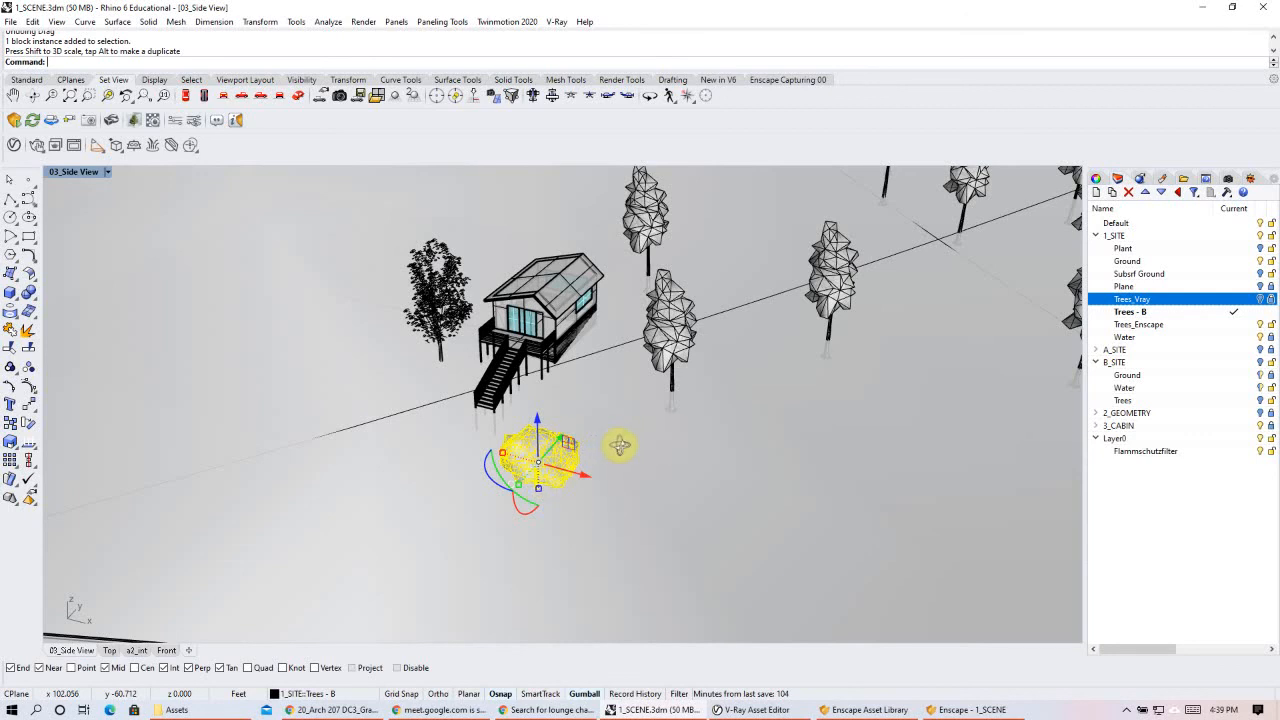
pyautogui.moveTo(618, 442); pyautogui.dragTo(820, 478, button='right')
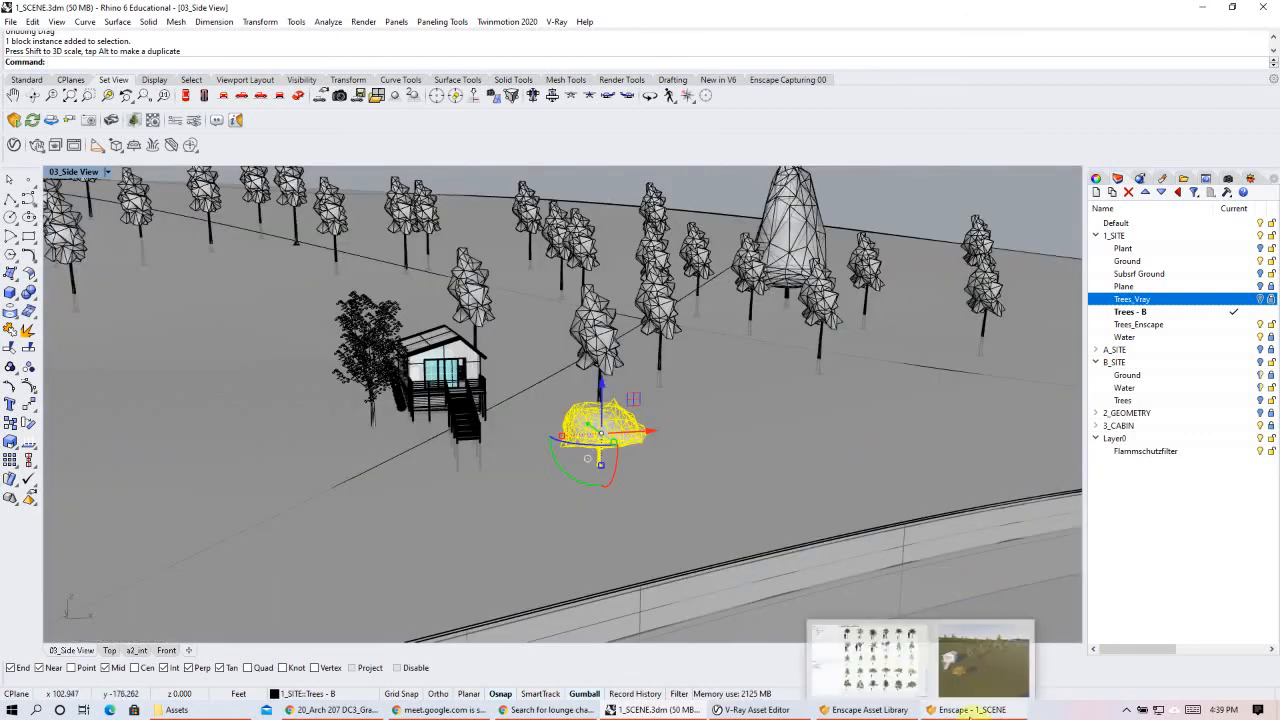
pyautogui.click(966, 709)
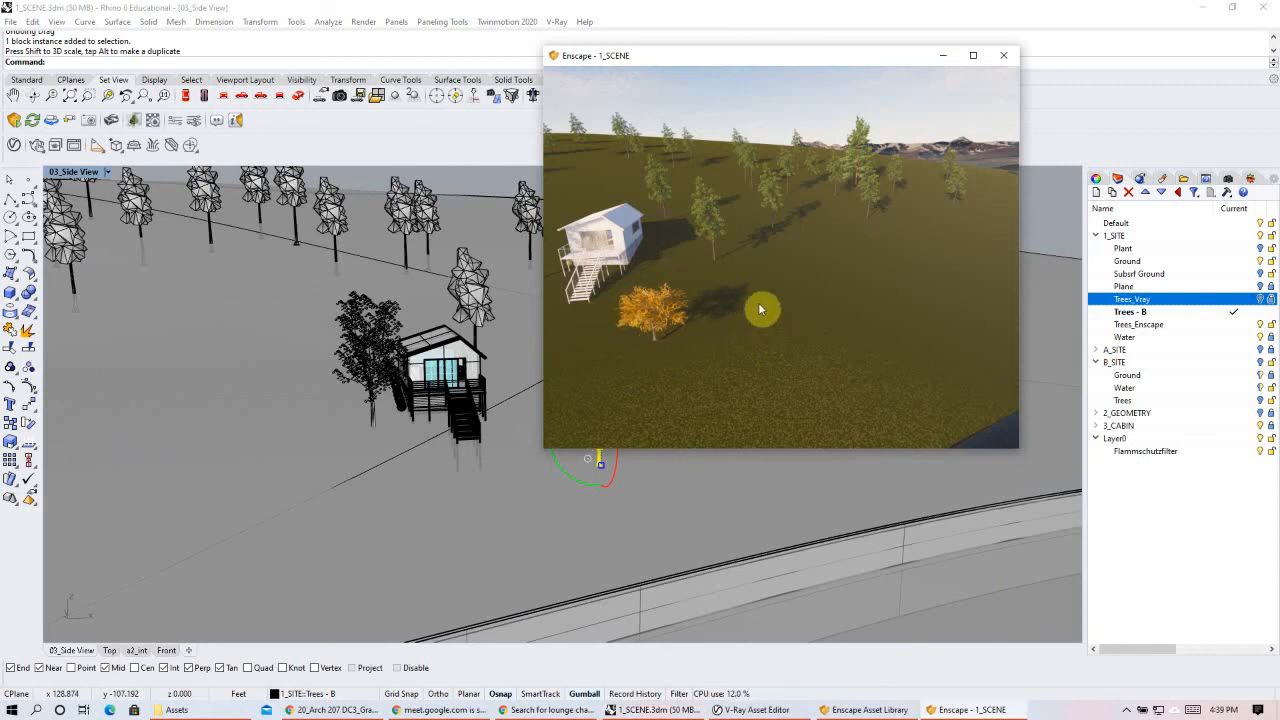
# - Clear the tree selection in Rhino and examine the resized orange tree, the lake and the cabin from above in the Enscape render
pyautogui.click(729, 524)
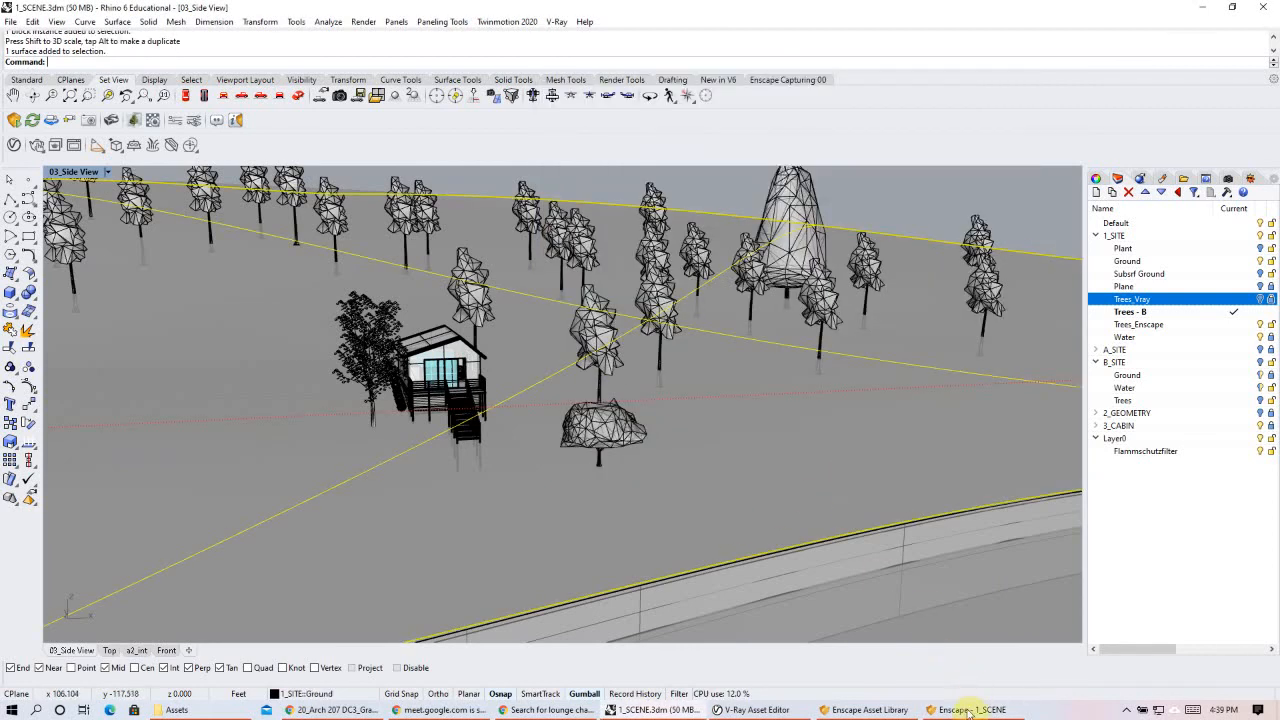
pyautogui.click(966, 709)
pyautogui.moveTo(622, 319); pyautogui.dragTo(785, 325, button='right')
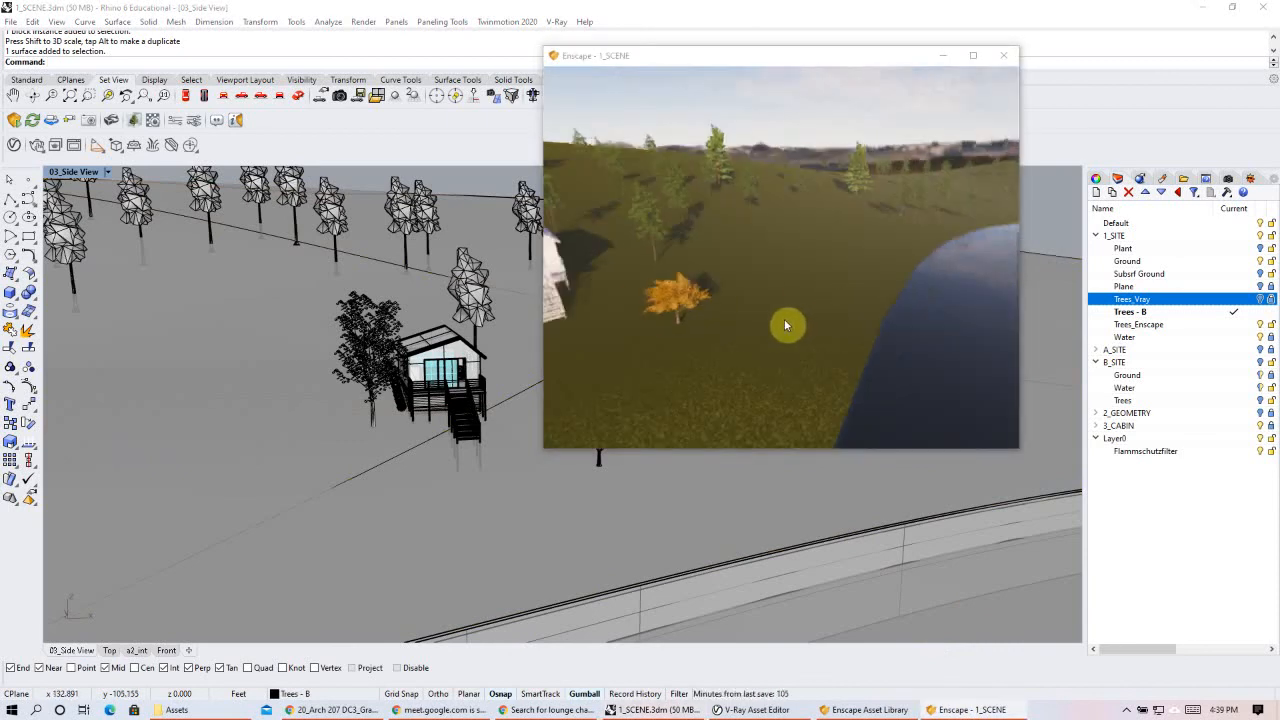
pyautogui.moveTo(733, 292); pyautogui.dragTo(832, 284, button='right')
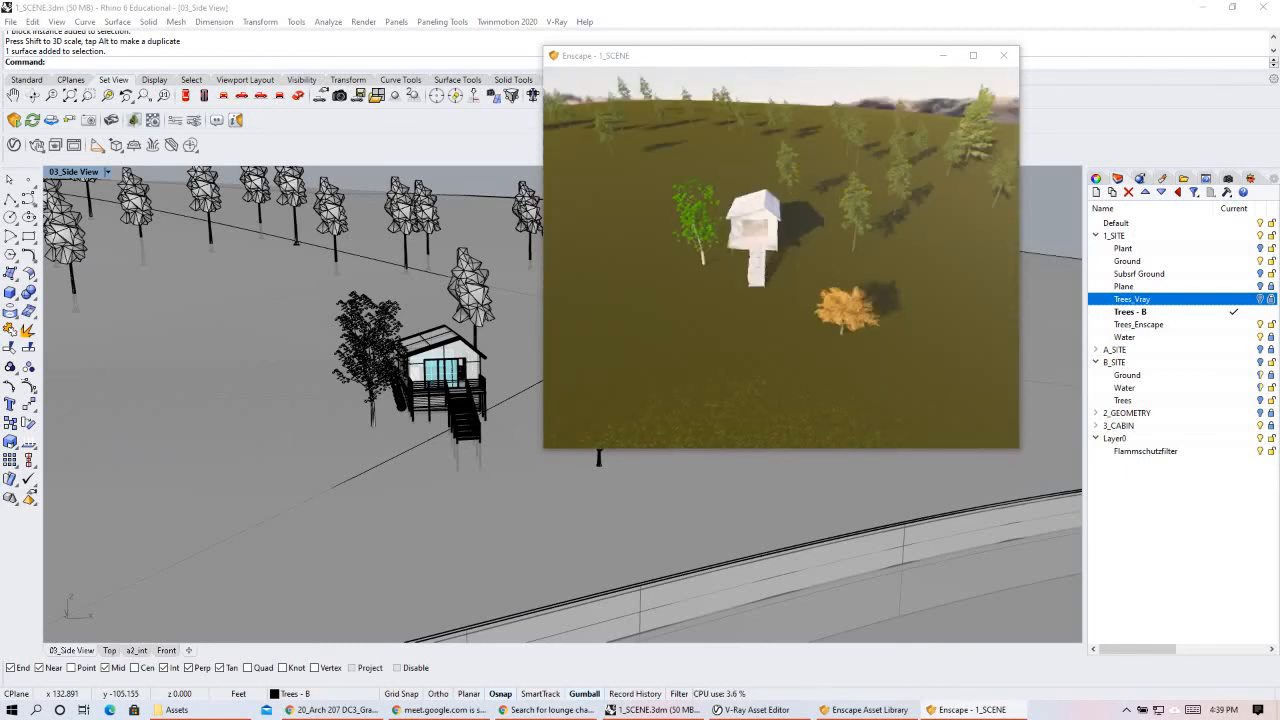
pyautogui.scroll(3, 825, 298)
pyautogui.moveTo(825, 298); pyautogui.dragTo(825, 292, button='right')
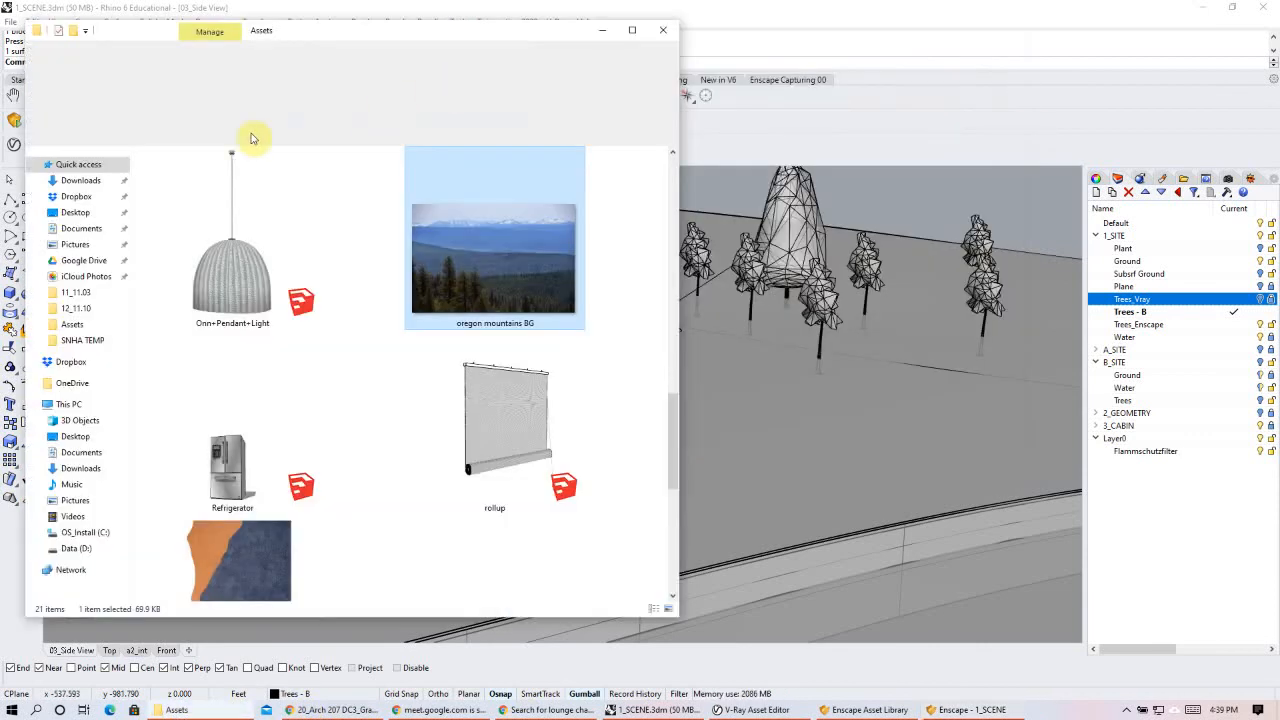
# - Switch to File Explorer, go up from Assets to the 12_11.10 folder and open the Exterior render image
pyautogui.click(158, 48)
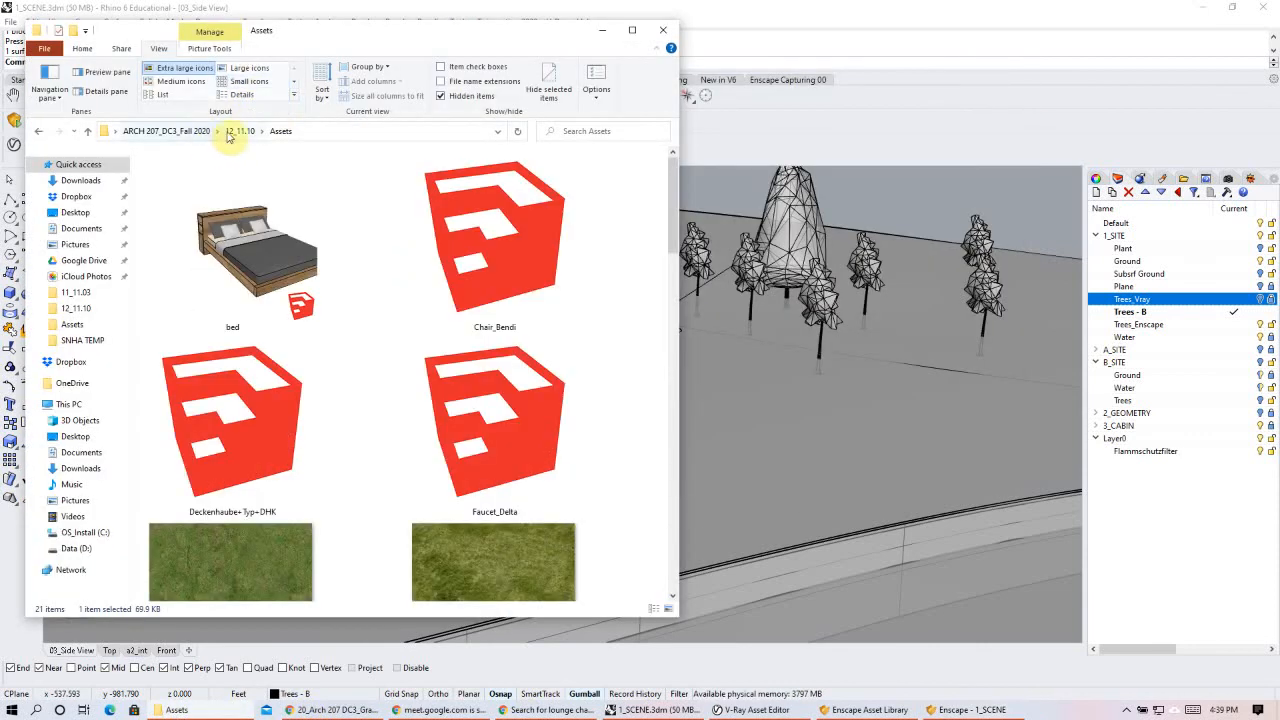
pyautogui.click(239, 131)
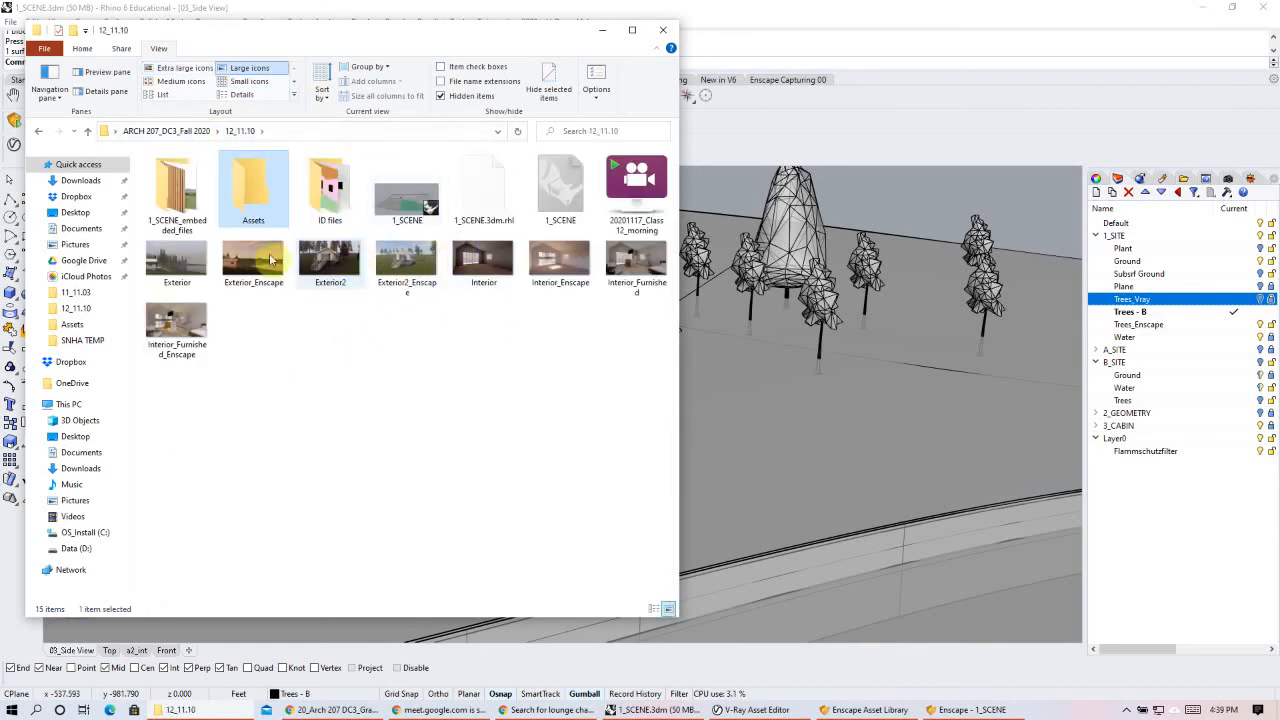
pyautogui.doubleClick(177, 262)
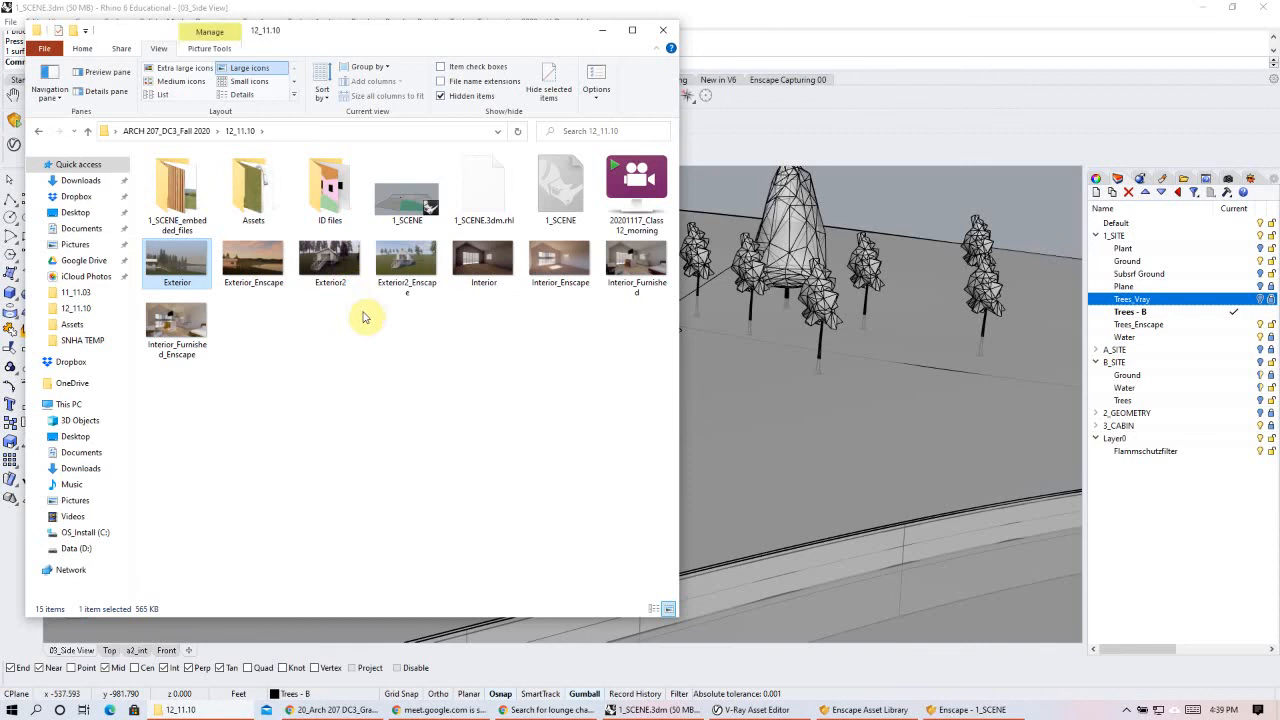